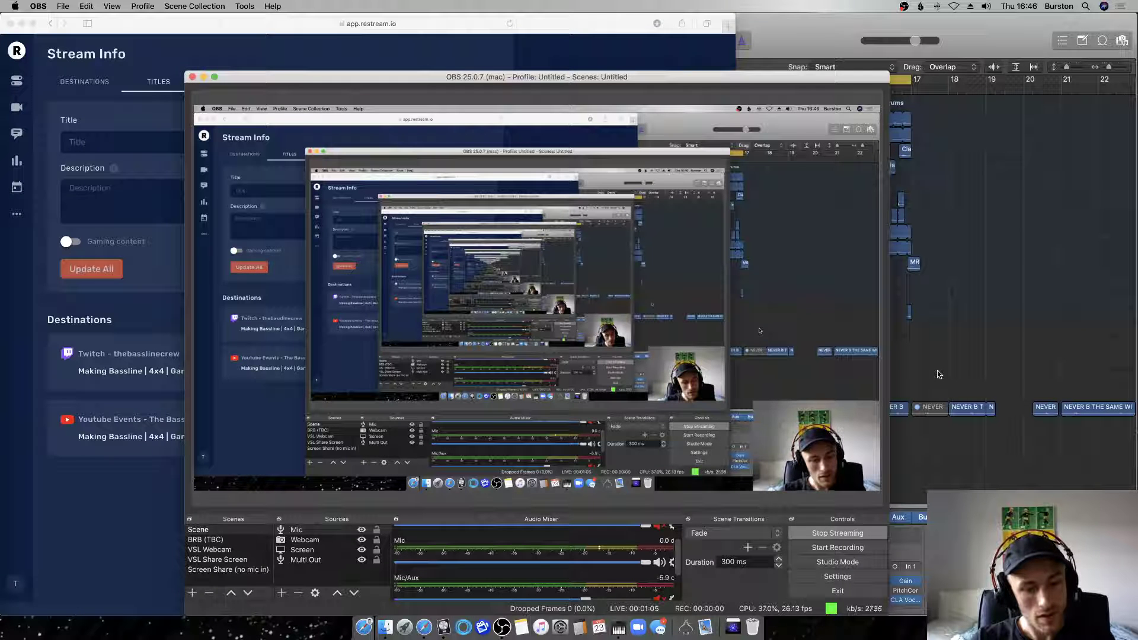
Switch to Logic Pro and select the Piano track.
click(939, 374)
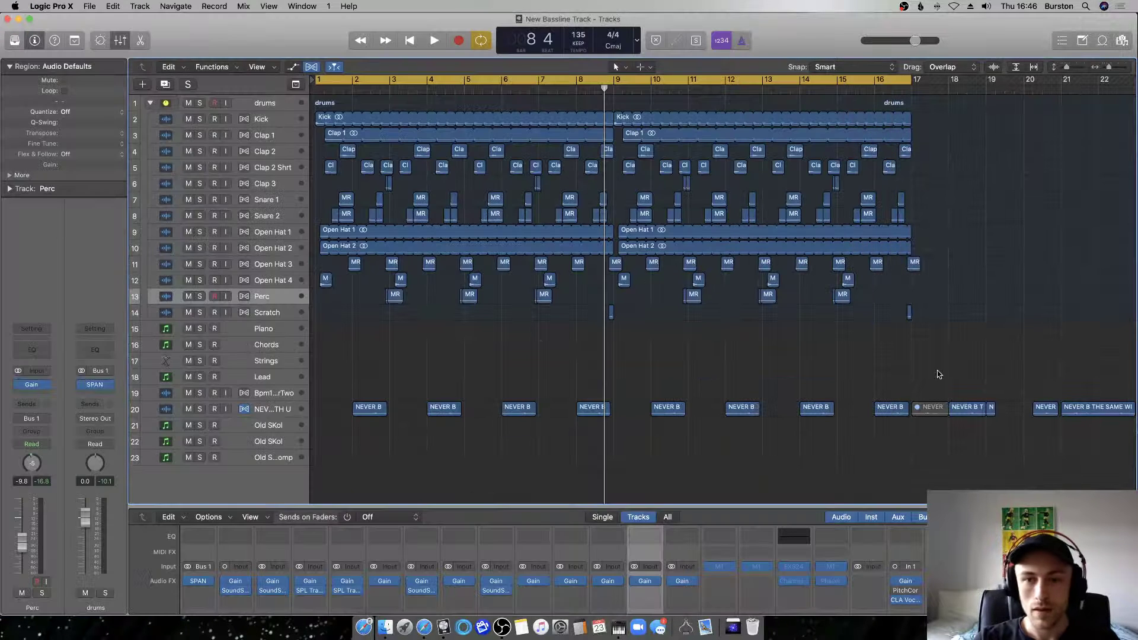
click(291, 328)
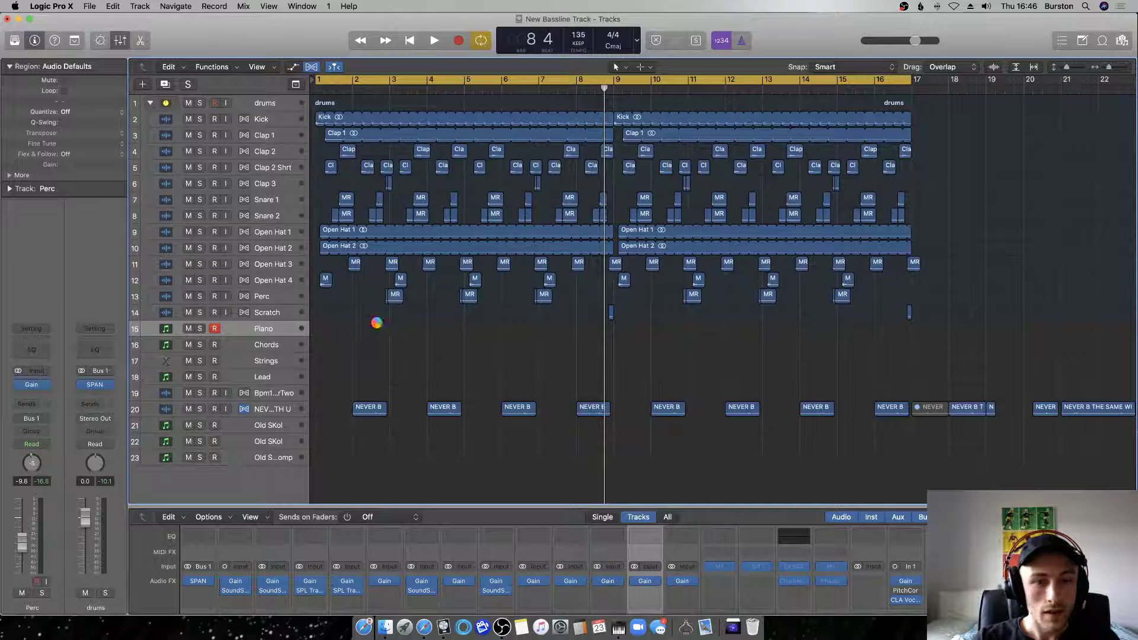
key(super+Left)
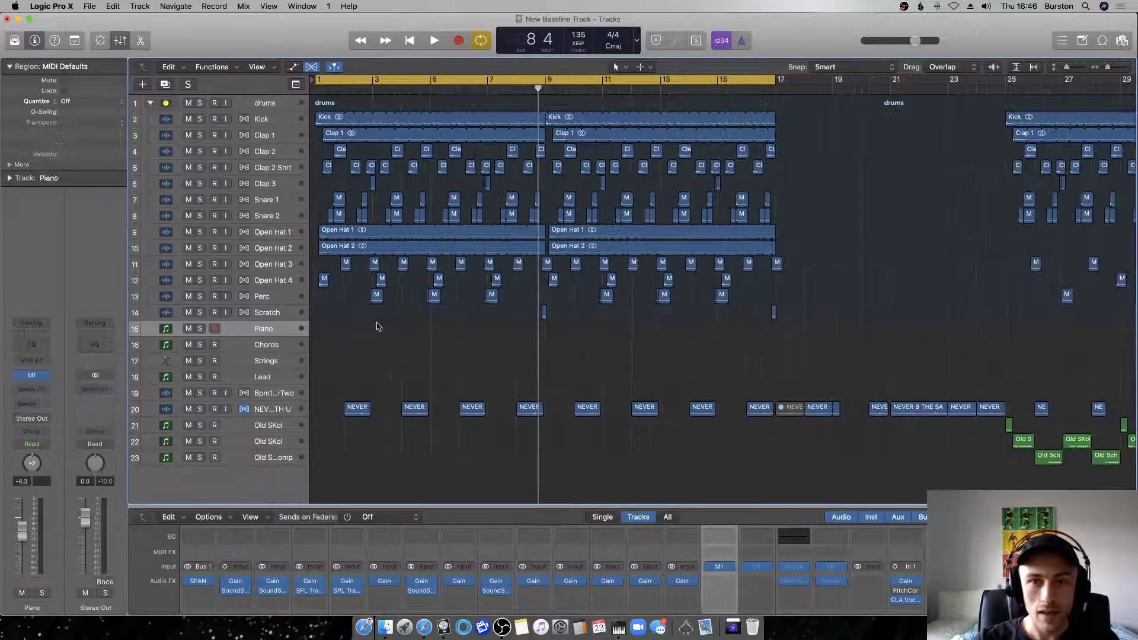
Name all regions in the arrangement after their tracks.
key(super+a)
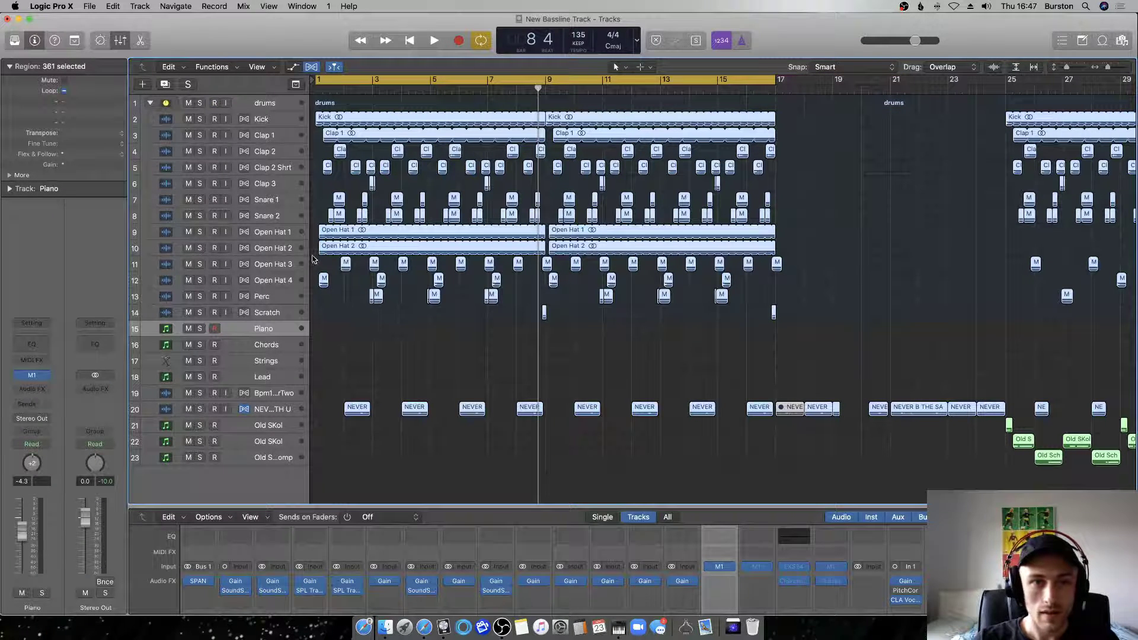
right_click(324, 289)
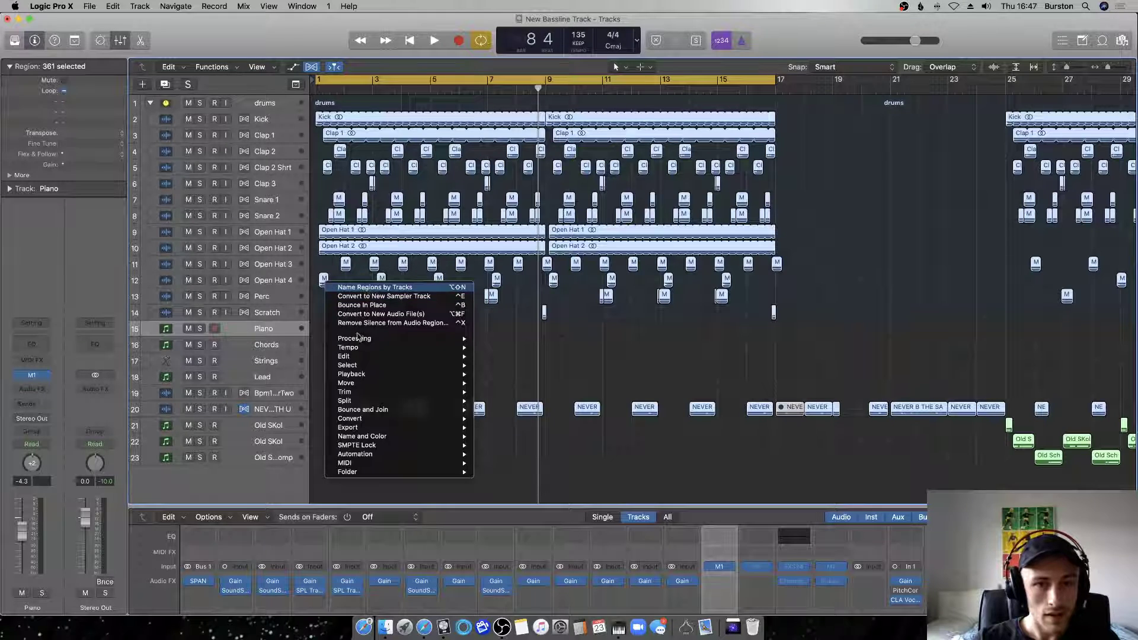
click(366, 289)
click(414, 362)
scroll(389, 340, right, 1)
scroll(323, 338, left, 1)
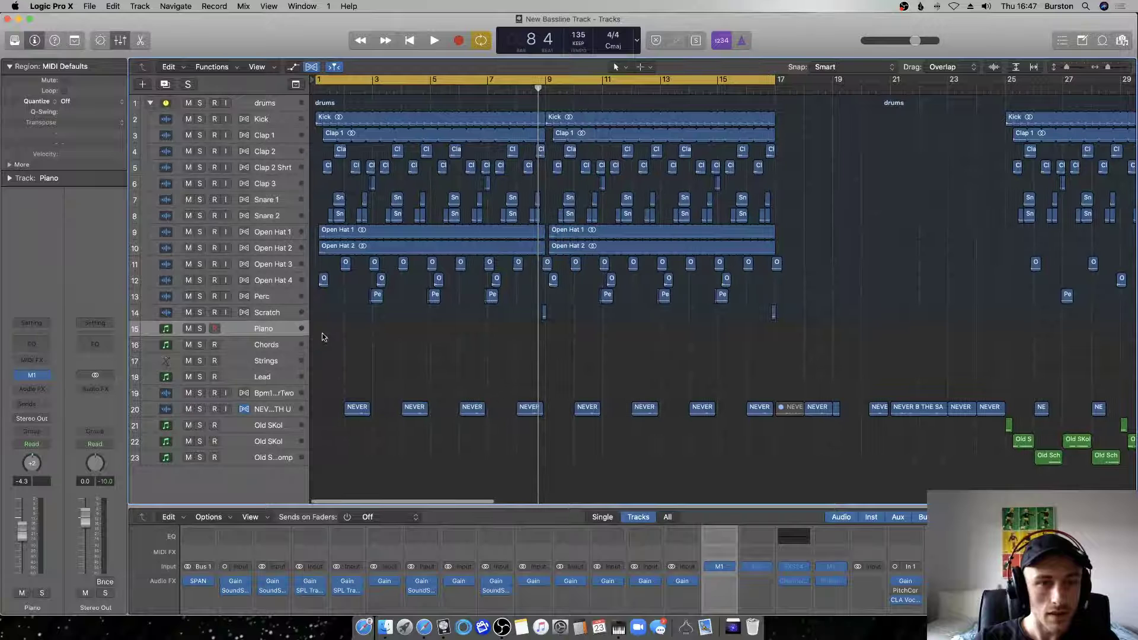
Return the playhead to bar 1 and look over the Kick track's channel strip and effects in the mixer.
drag(319, 329, 762, 379)
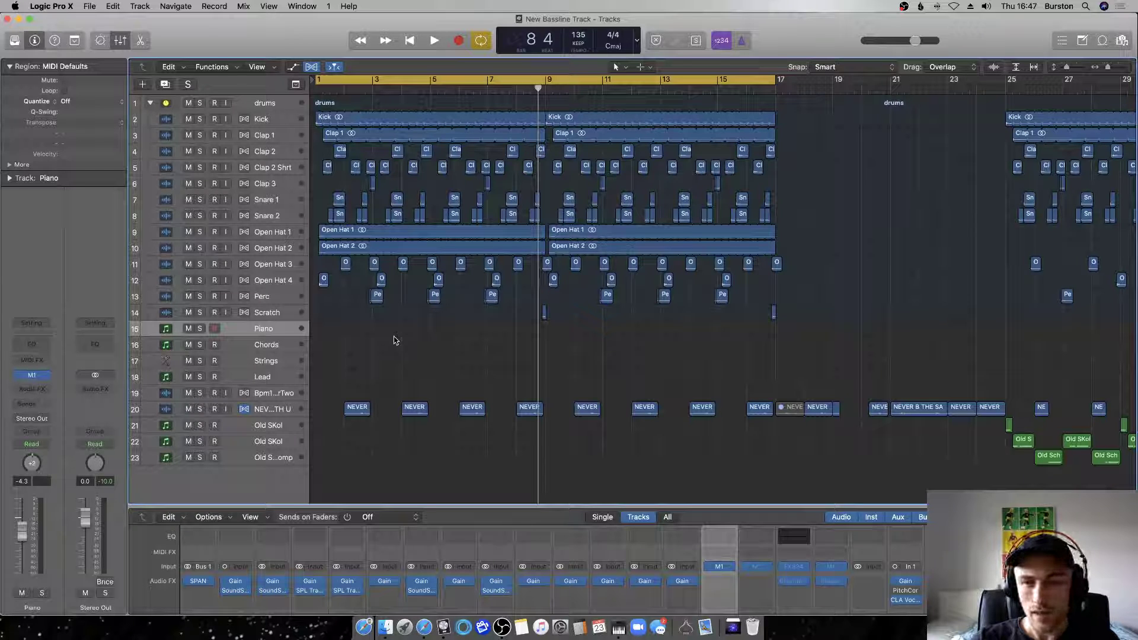
click(321, 93)
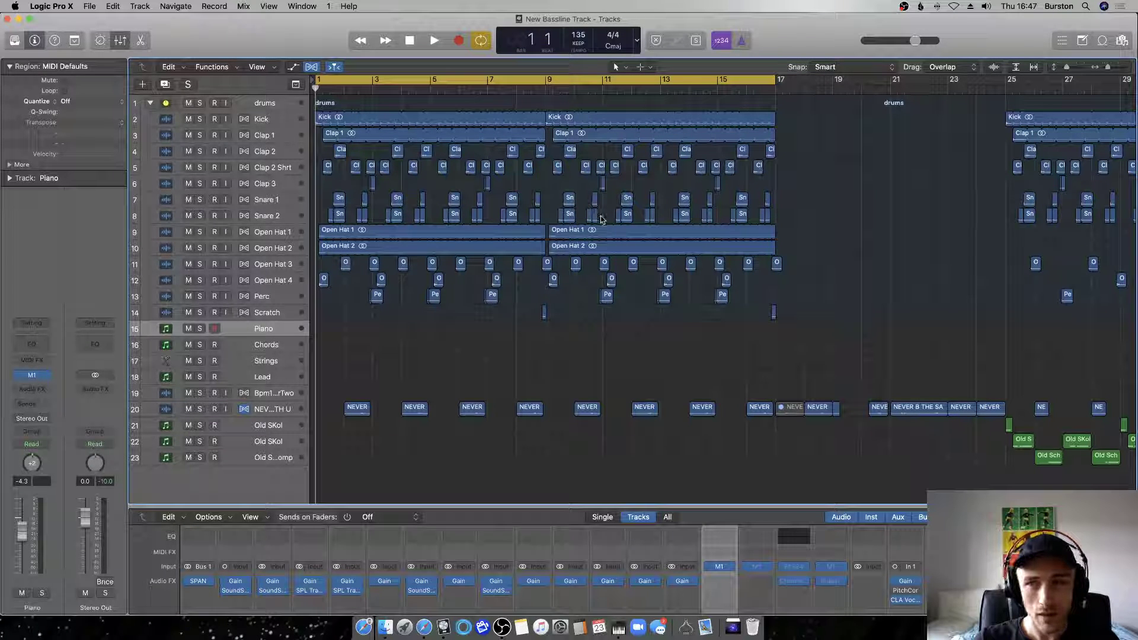
click(272, 121)
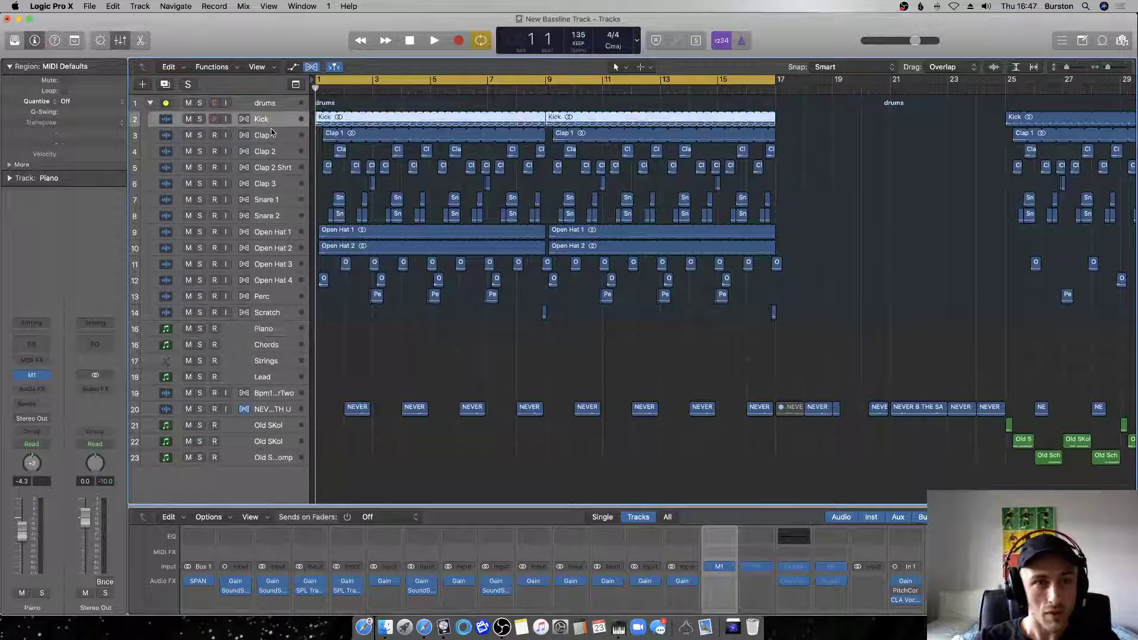
scroll(258, 586, down, 1)
scroll(256, 587, down, 1)
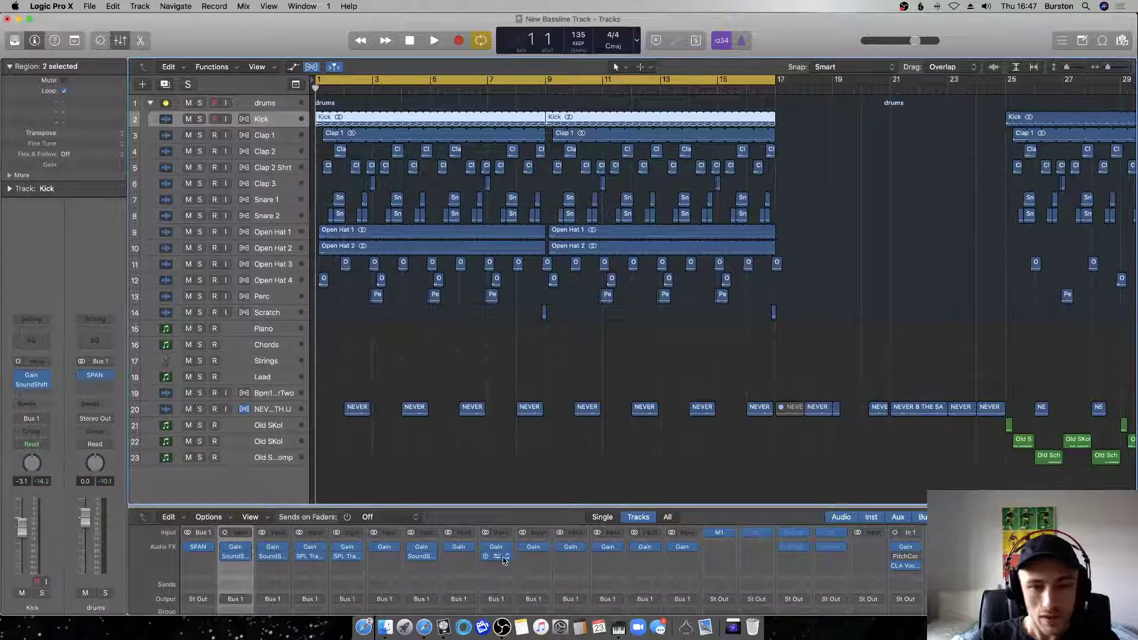
click(374, 341)
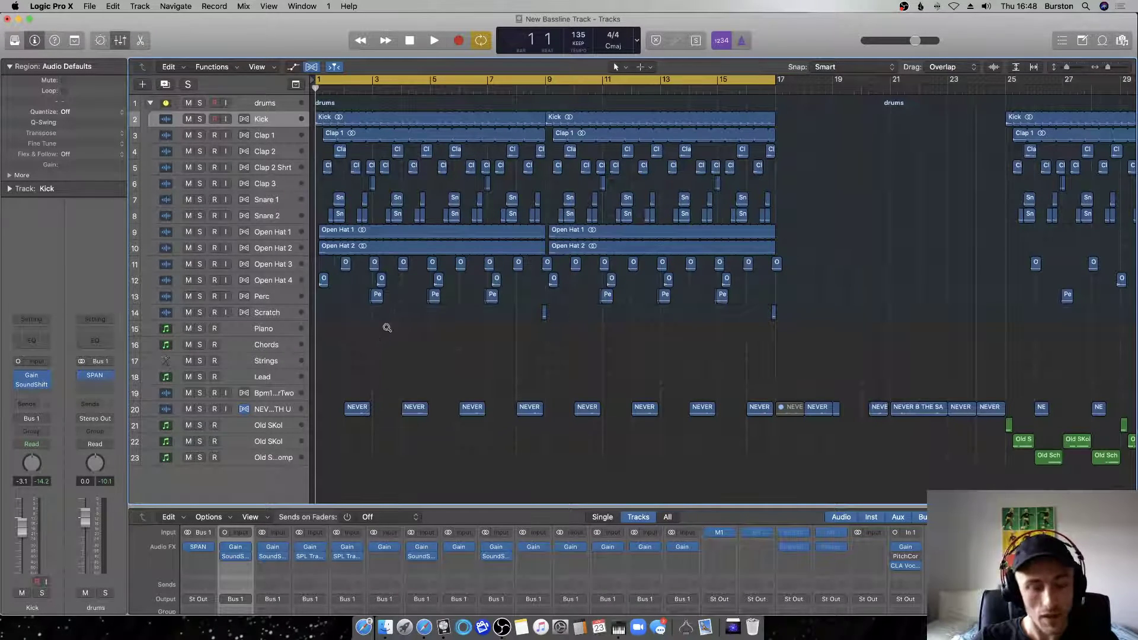
Select the NEVER B THE SAME WITH U vocal track and examine its regions across the arrangement.
scroll(386, 328, down, 6)
click(274, 409)
scroll(347, 362, up, 4)
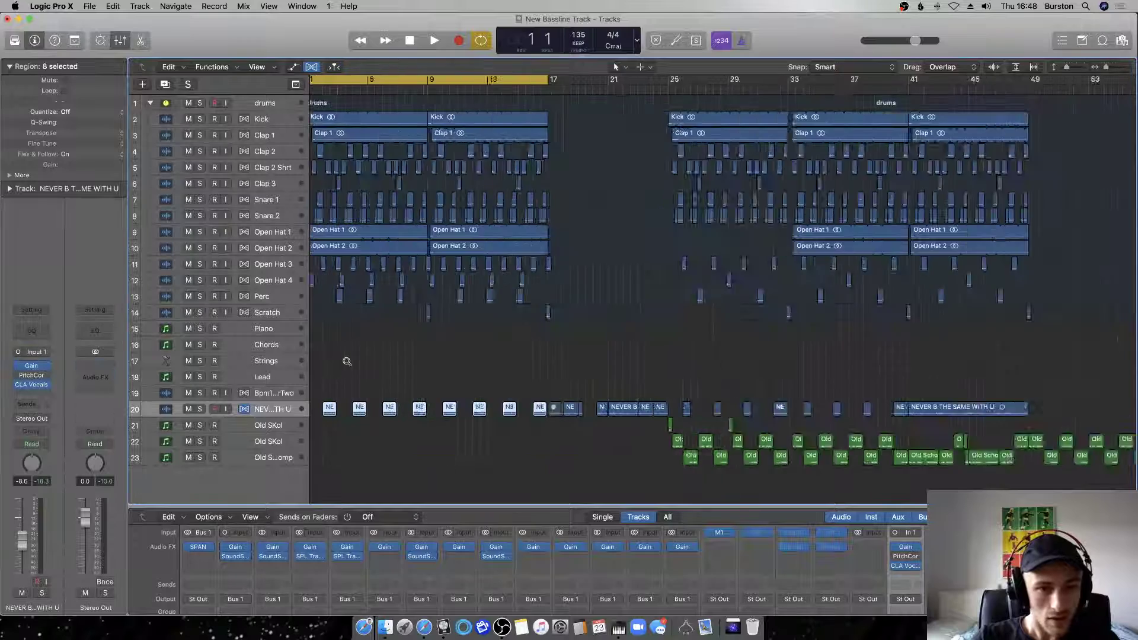
ctrl+alt+click(347, 361)
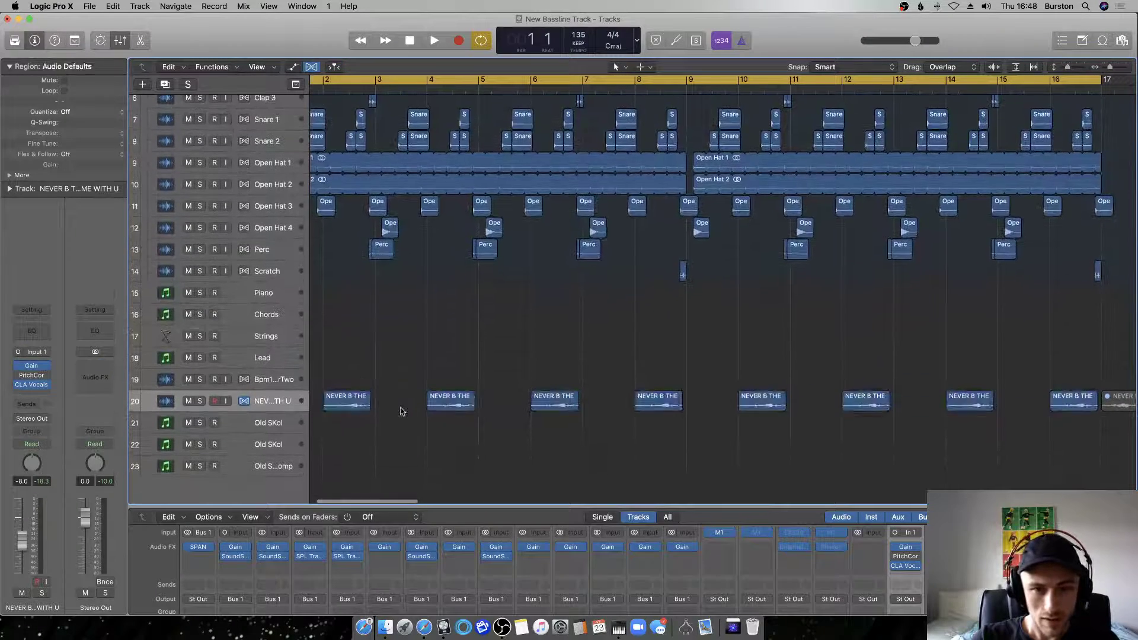
scroll(403, 414, right, 5)
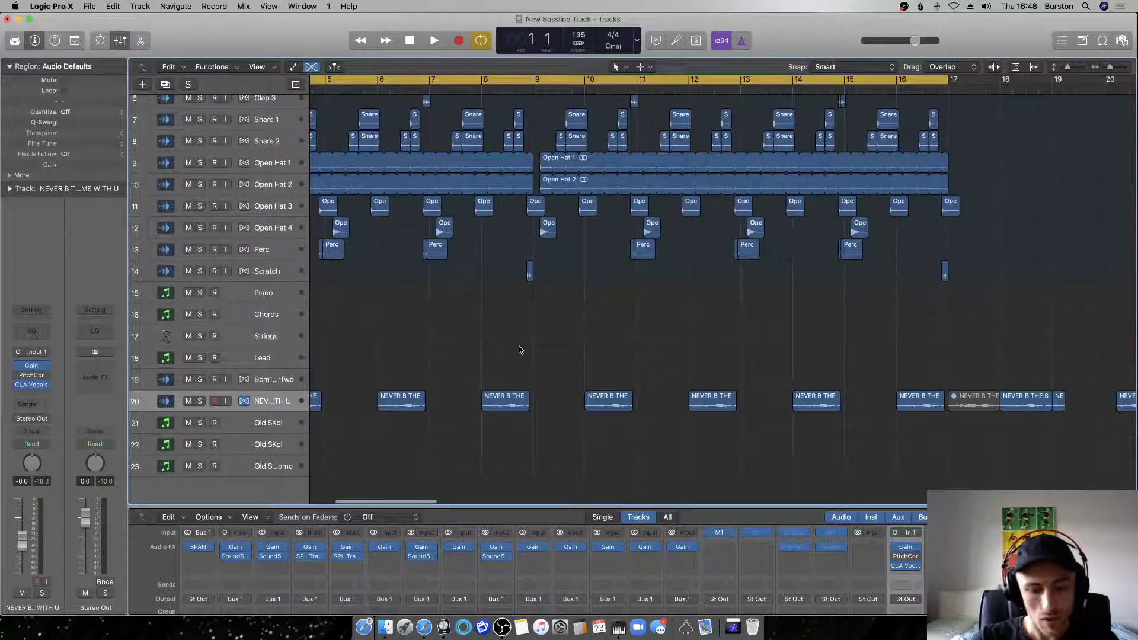
ctrl+alt+click(519, 349)
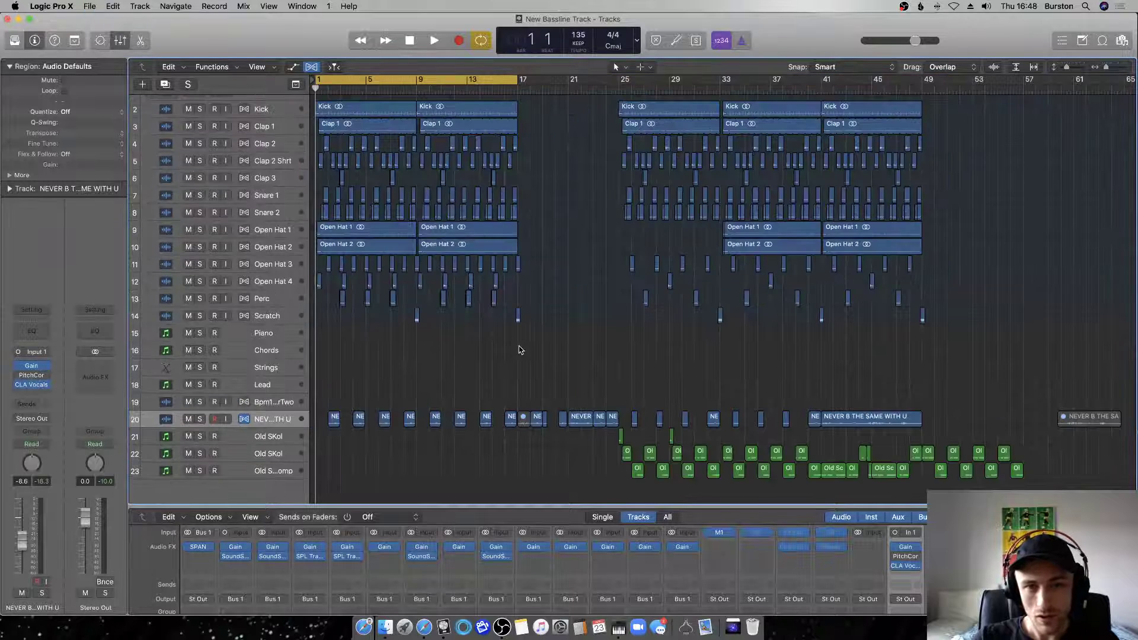
Play the arrangement from the start, and collapse and reopen the drums track stack.
scroll(494, 356, down, 3)
key(space)
key(space)
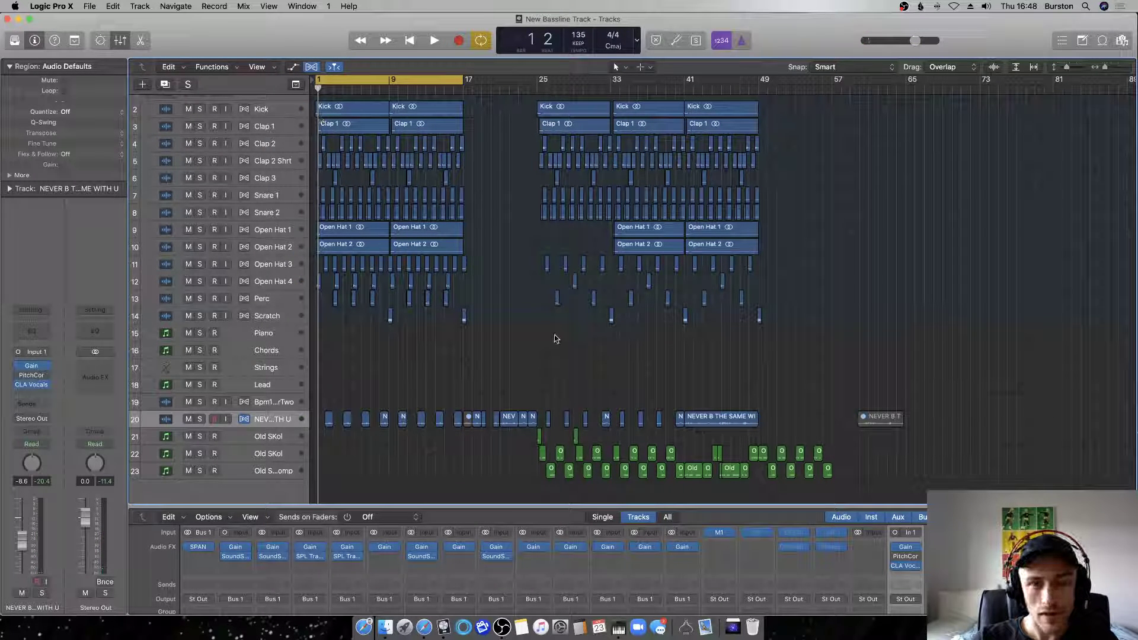
key(space)
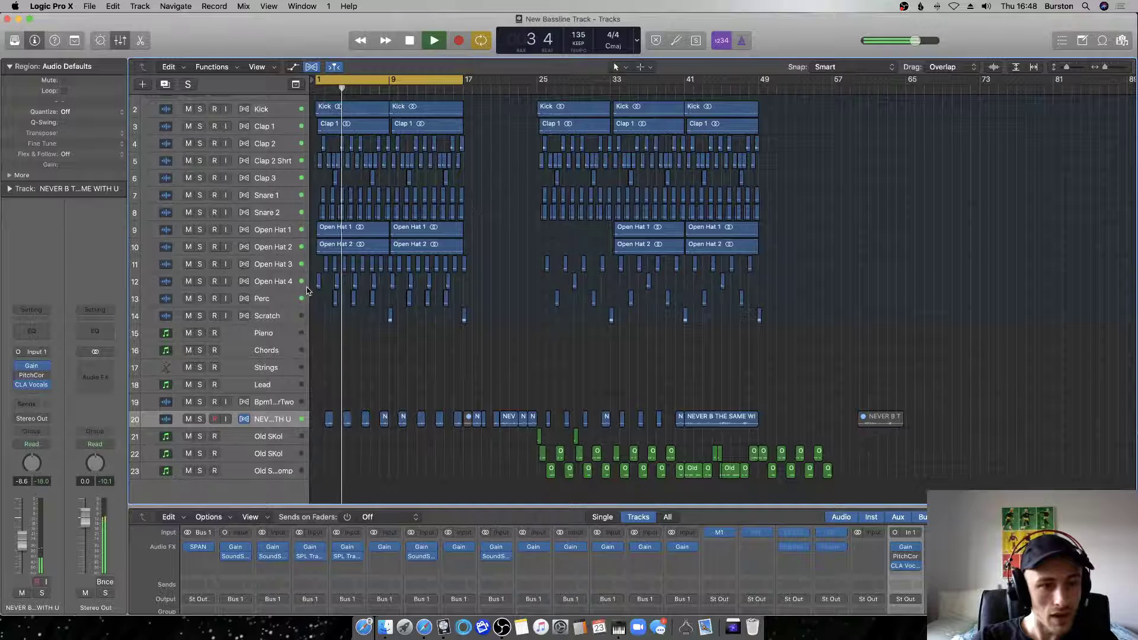
scroll(160, 127, up, 1)
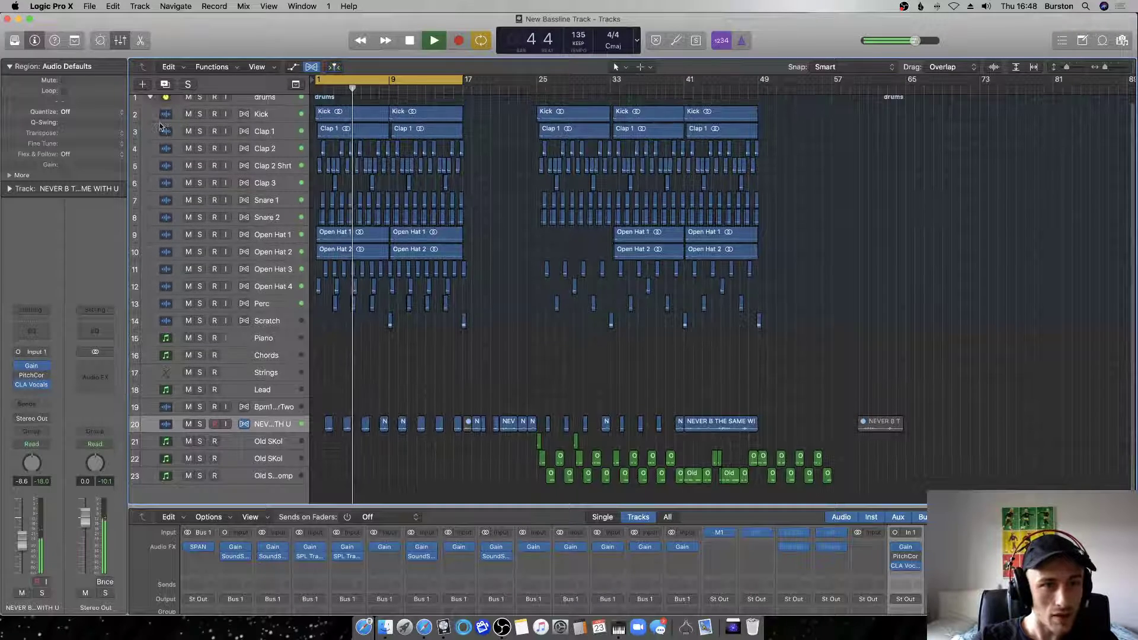
click(150, 97)
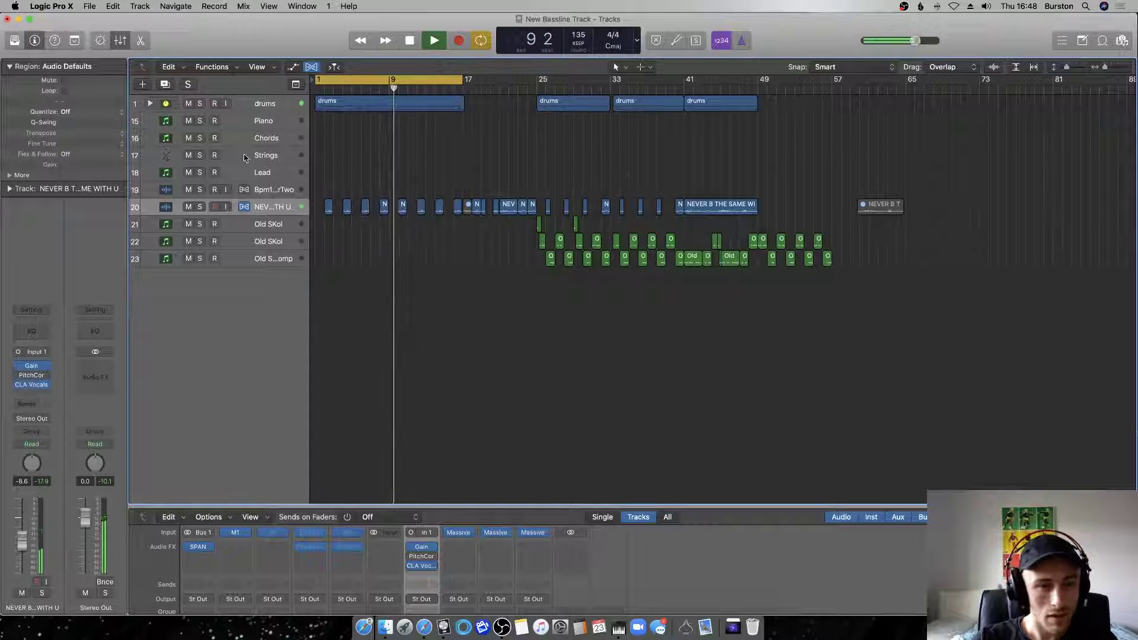
click(150, 104)
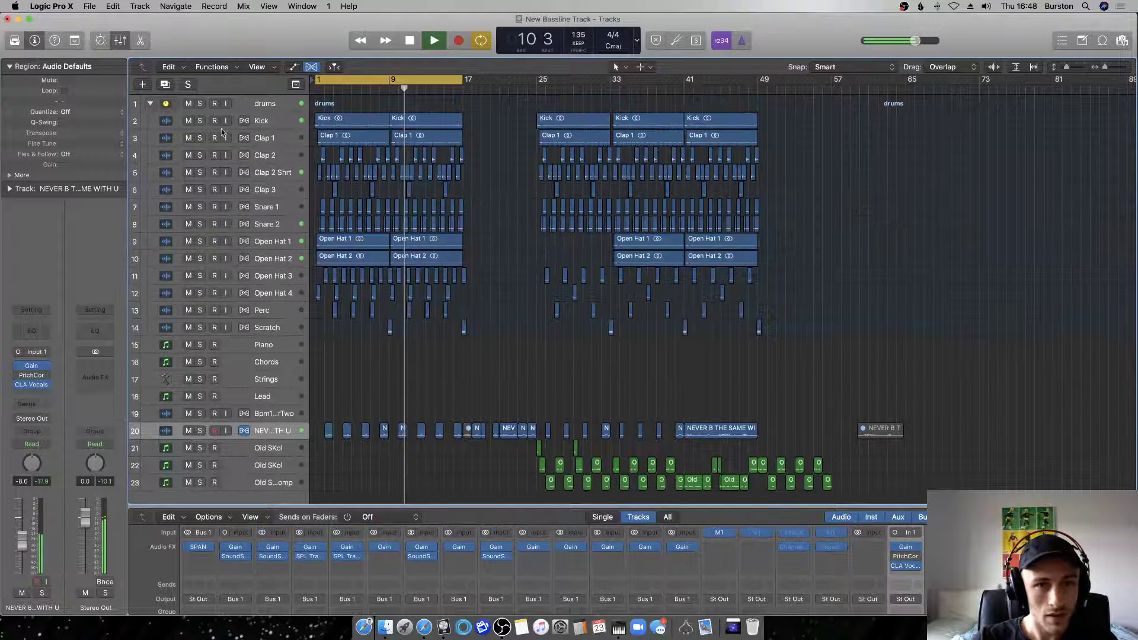
Follow the playback of the first 16-bar section at closer range, and stop it.
ctrl+alt+click(464, 310)
ctrl+alt+click(465, 311)
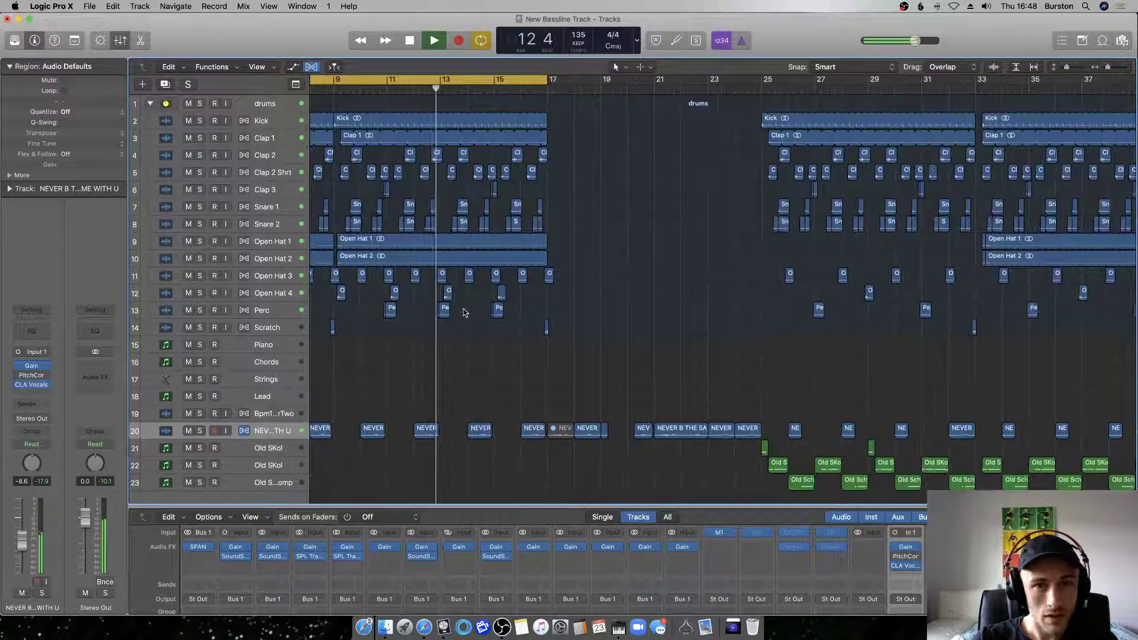
scroll(464, 312, left, 5)
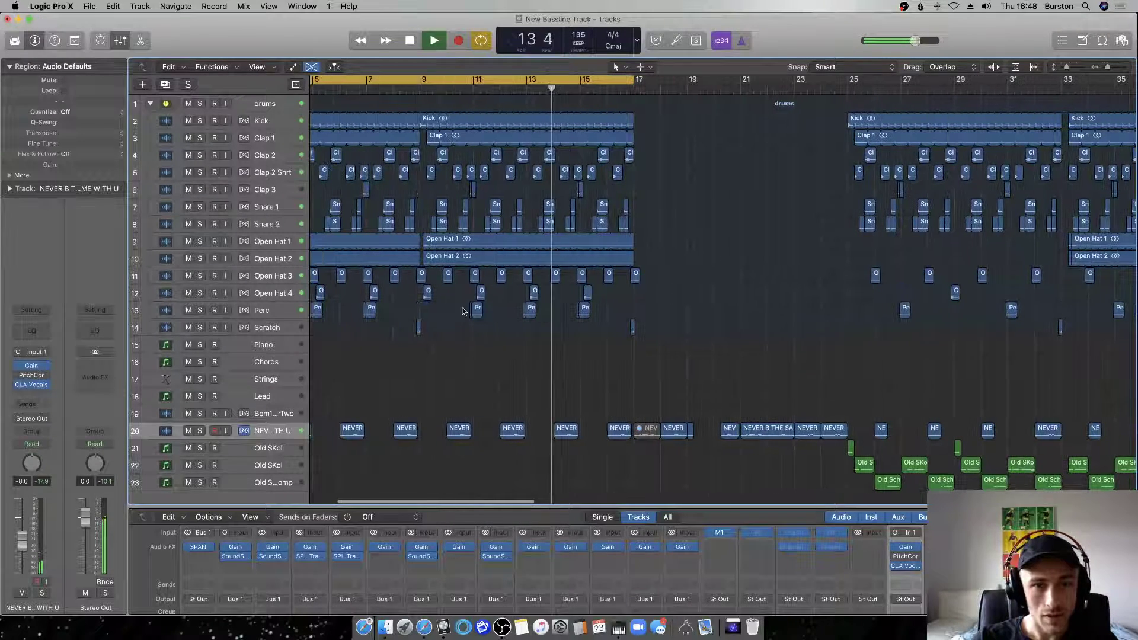
ctrl+alt+click(543, 284)
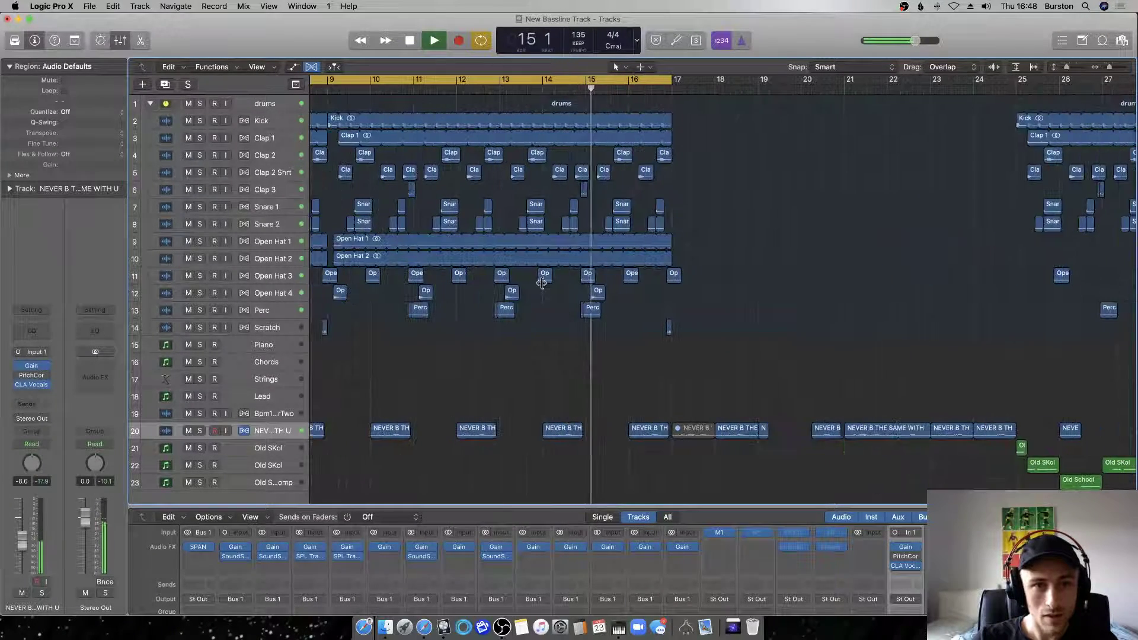
ctrl+alt+click(604, 261)
ctrl+alt+click(605, 261)
key(space)
scroll(728, 213, left, 5)
Delete all drum regions from bar 25 onward.
ctrl+alt+click(724, 204)
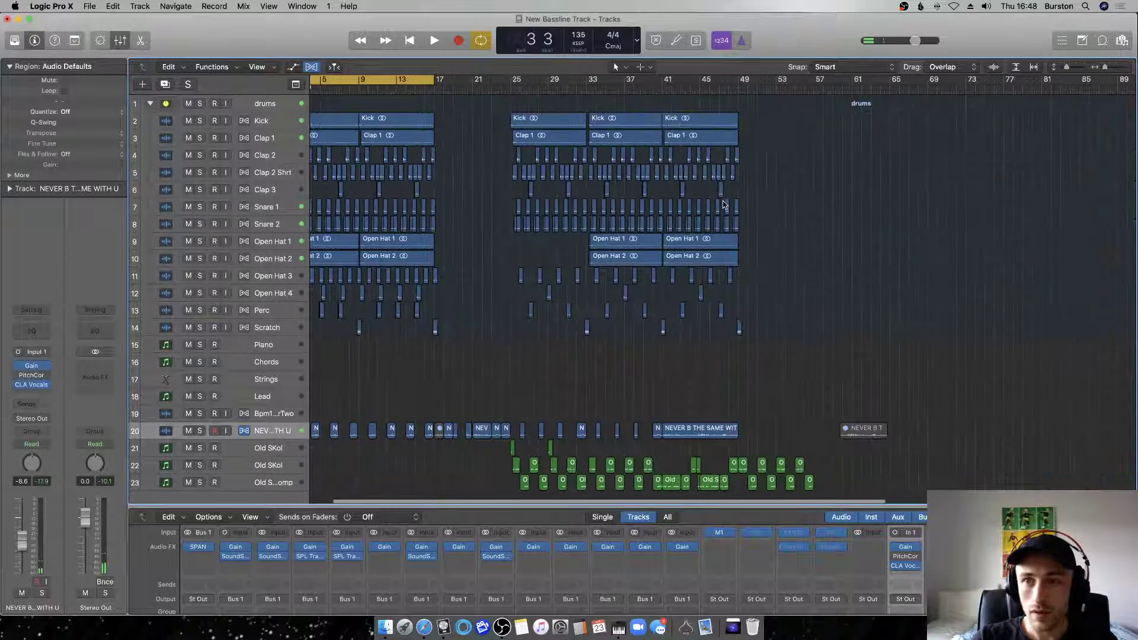
drag(736, 353, 470, 127)
key(Delete)
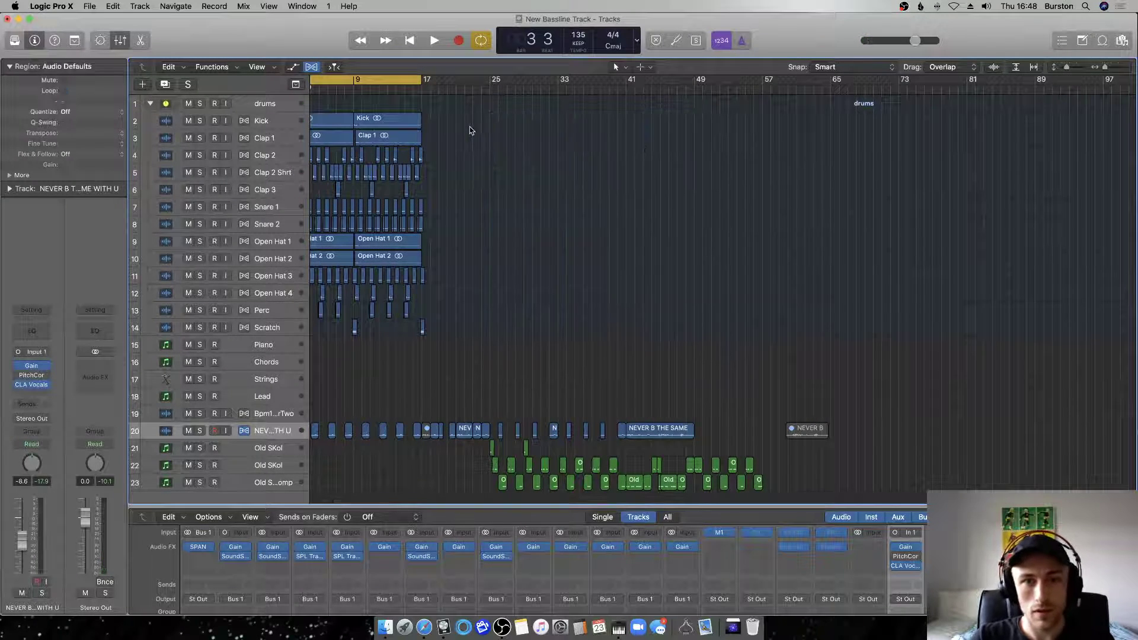
Create a one-bar MIDI region at bar 1 on the Piano track with the Pencil Tool.
key(Return)
scroll(467, 136, up, 5)
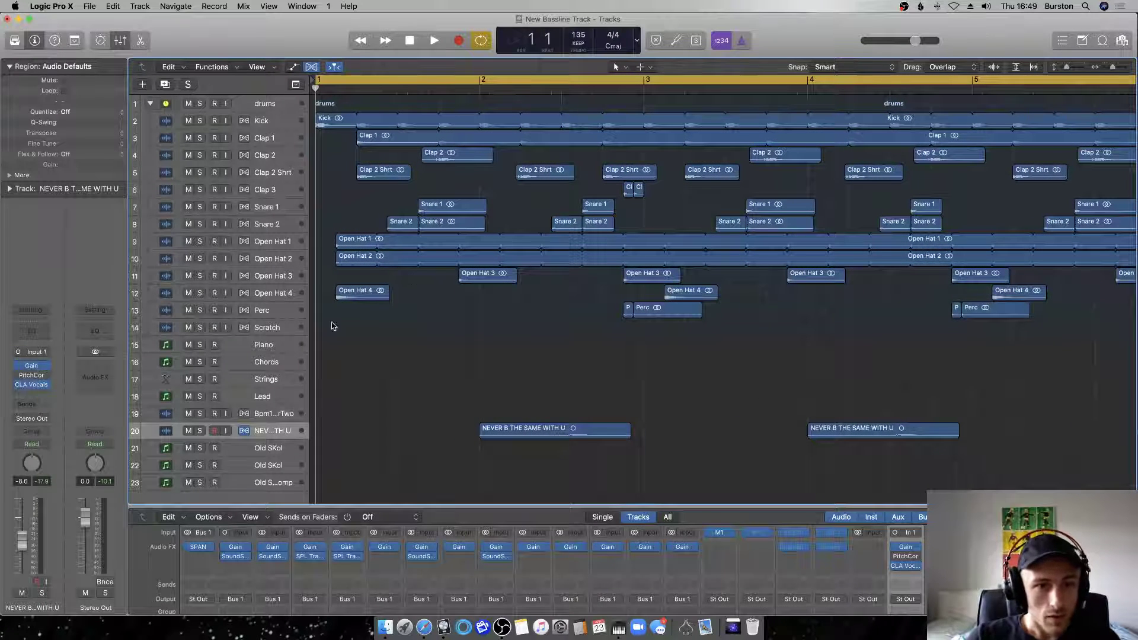
click(274, 348)
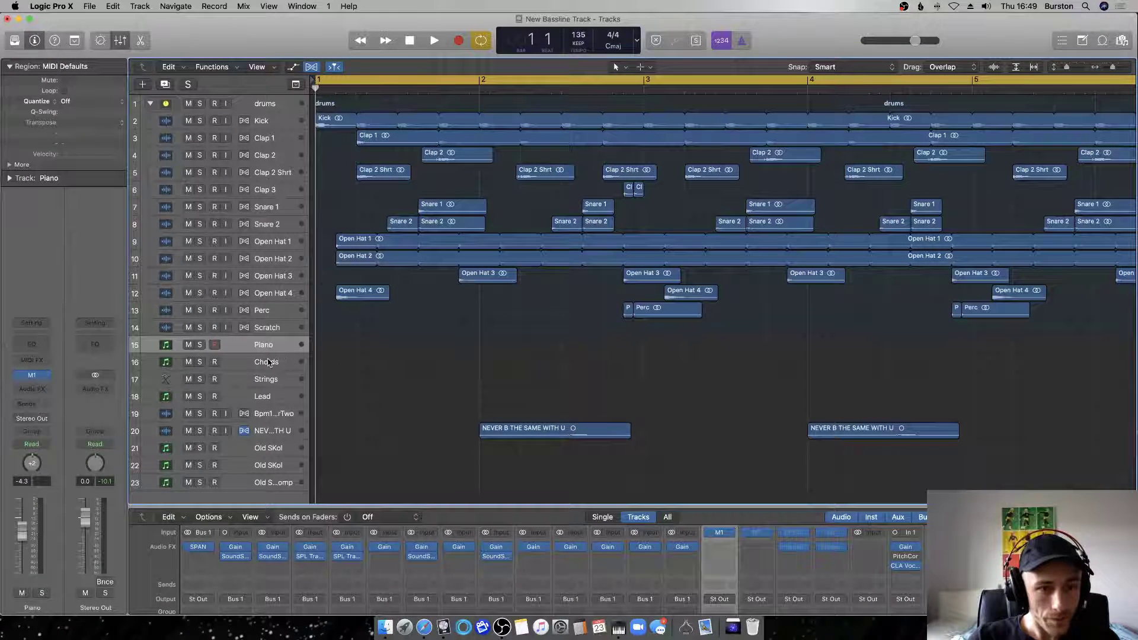
scroll(273, 358, down, 1)
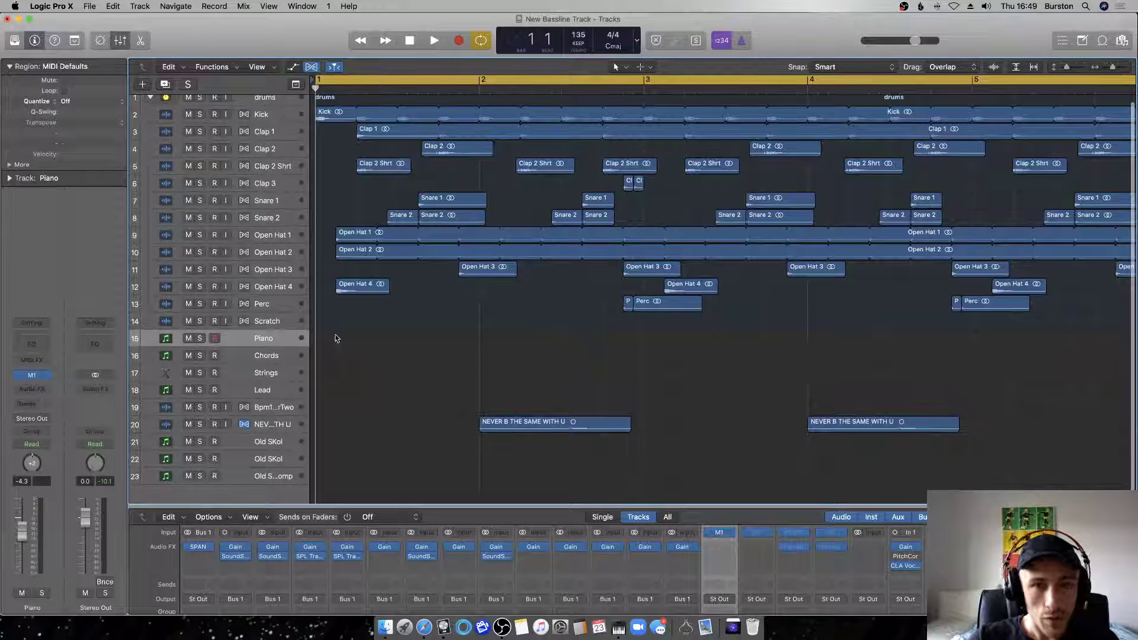
click(641, 66)
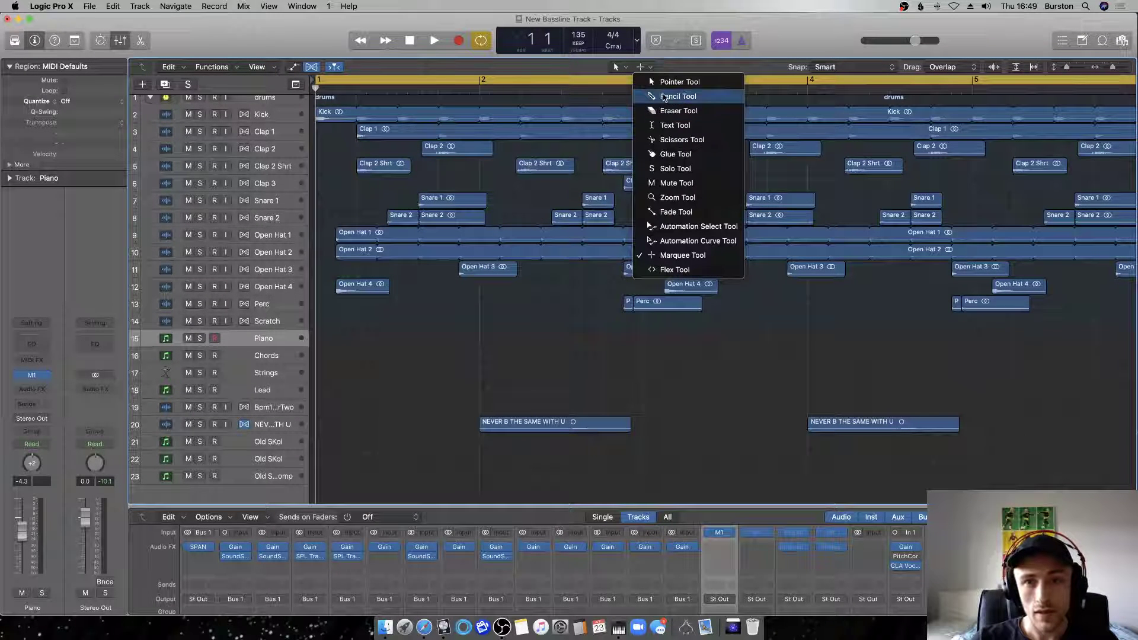
click(664, 97)
super+click(320, 343)
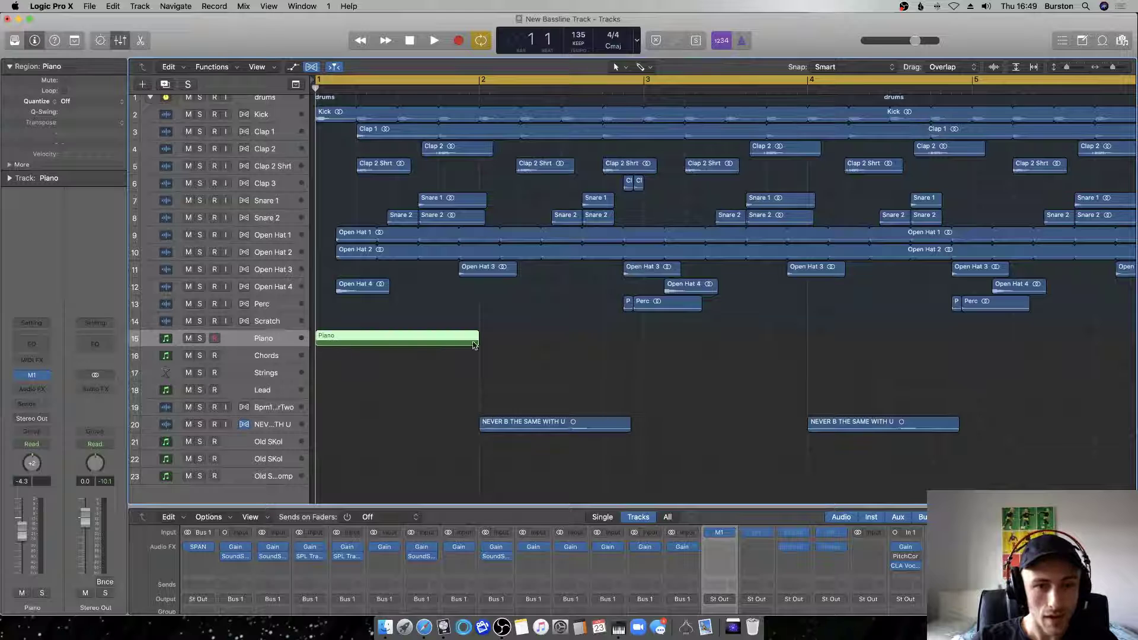
Open the new Piano region in the Piano Roll and enlarge the editor area.
double_click(406, 341)
drag(382, 406, 382, 329)
scroll(306, 477, up, 5)
scroll(307, 476, right, 5)
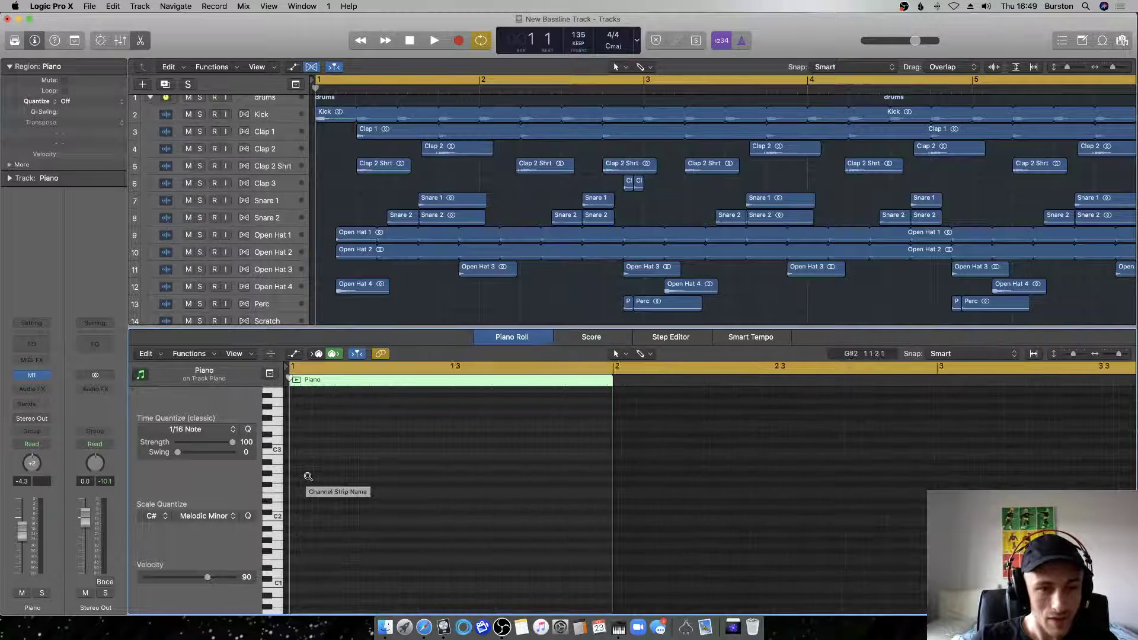
ctrl+alt+click(305, 478)
scroll(305, 478, right, 5)
scroll(305, 478, left, 5)
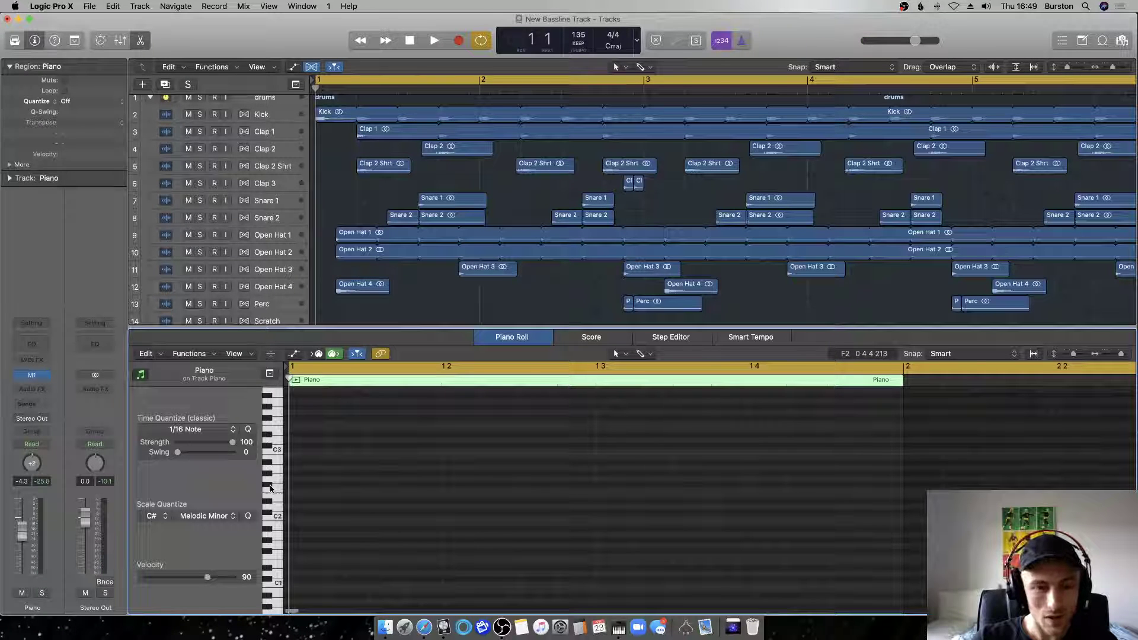
Audition notes around C2 and F#2, and draw a short F#2 note at the start of the Piano region.
scroll(331, 492, up, 3)
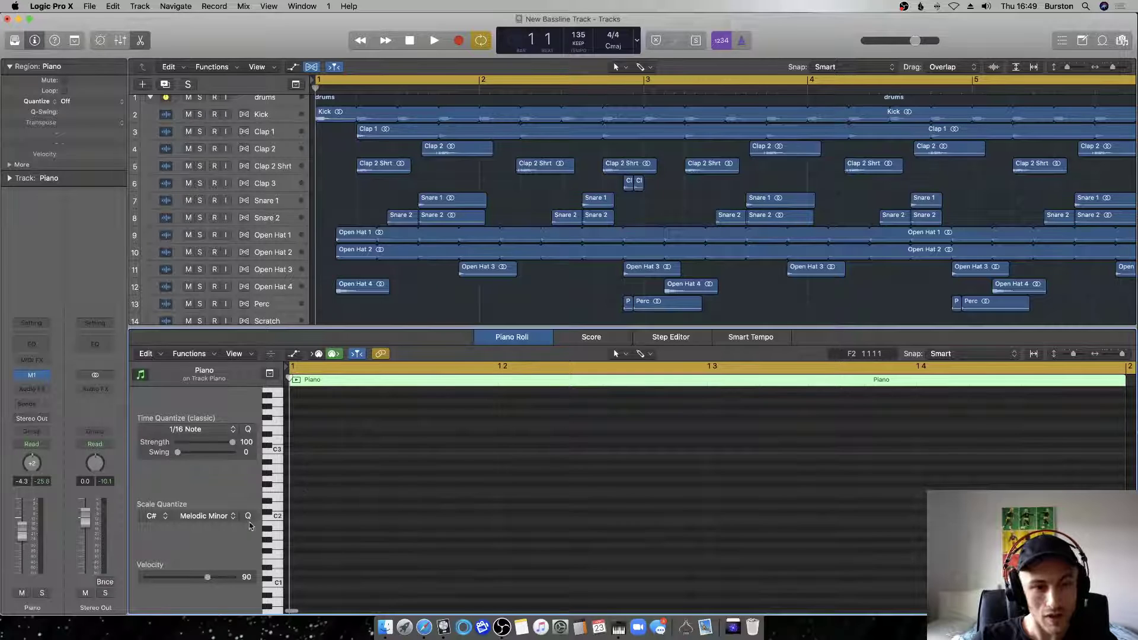
click(267, 518)
click(270, 487)
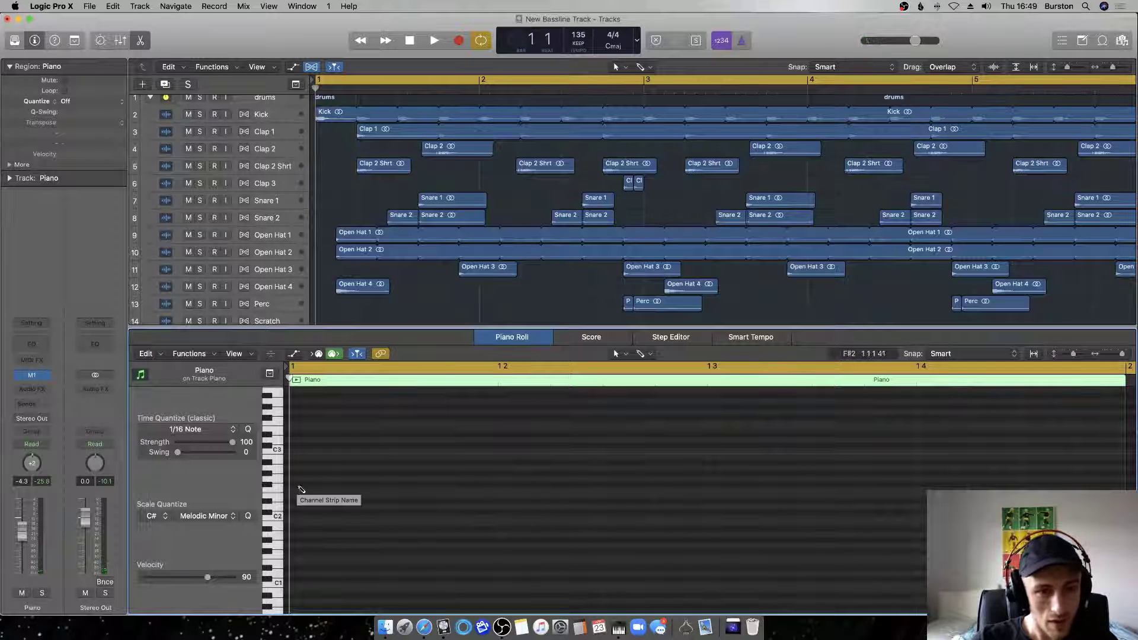
drag(292, 485, 338, 484)
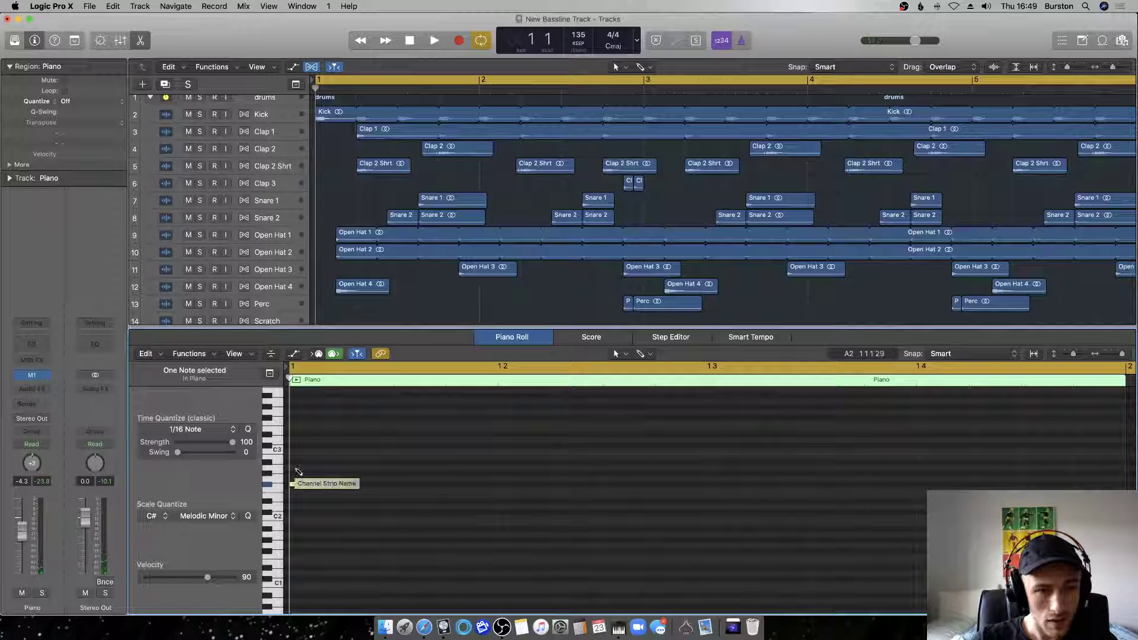
Add A2 and C#3 above the F#2 note at the start of bar 1 to form an F# minor chord.
click(297, 468)
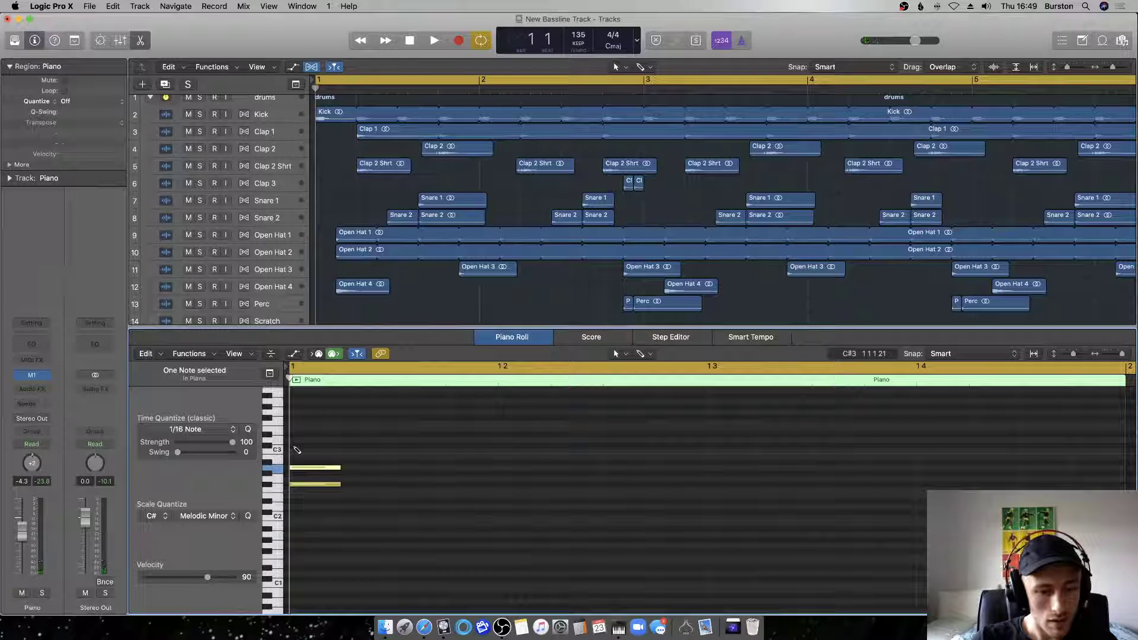
click(298, 445)
shift+click(303, 484)
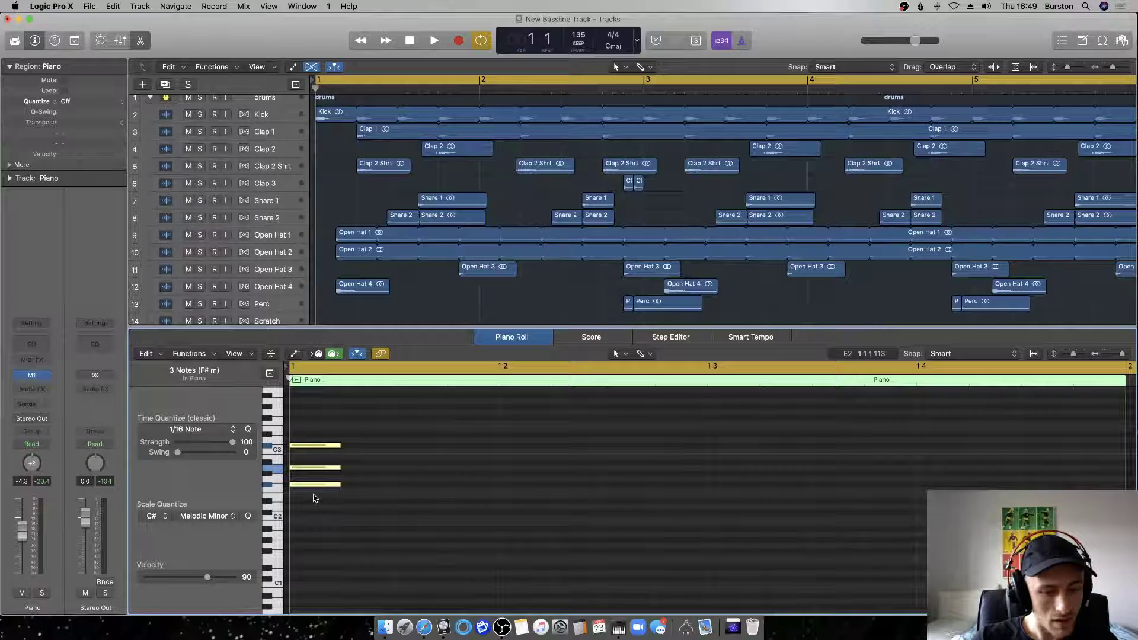
scroll(323, 500, right, 1)
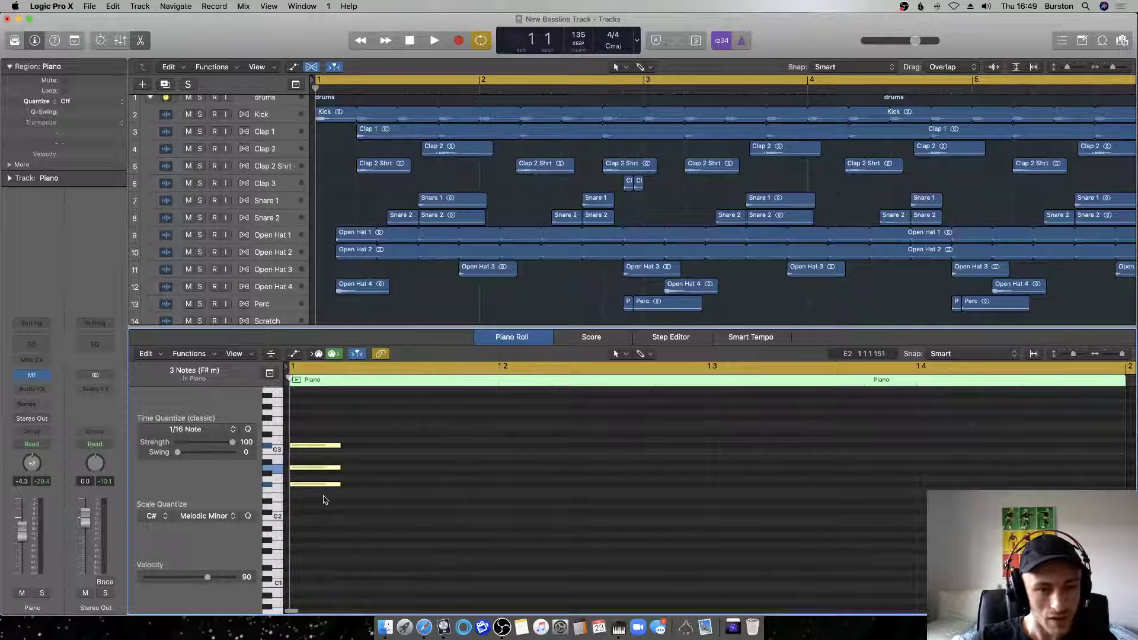
scroll(324, 499, down, 2)
scroll(323, 502, left, 1)
scroll(324, 500, right, 1)
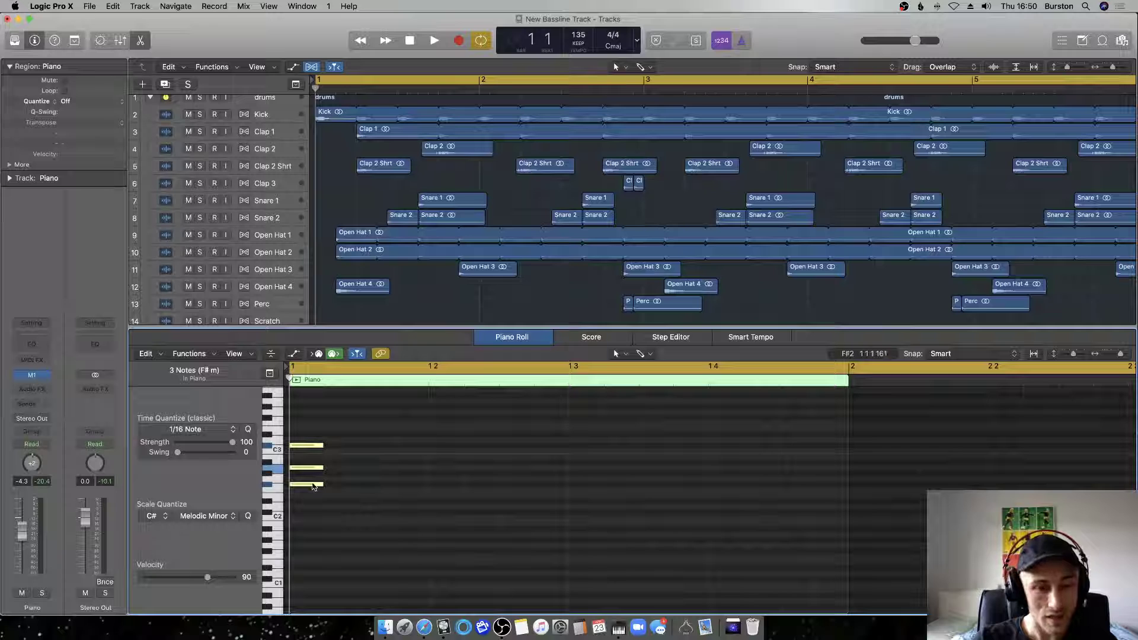
drag(301, 487, 445, 488)
key(super+z)
Lengthen the Piano region to four bars and set the cycle range from bar 1 to bar 5.
scroll(306, 481, down, 5)
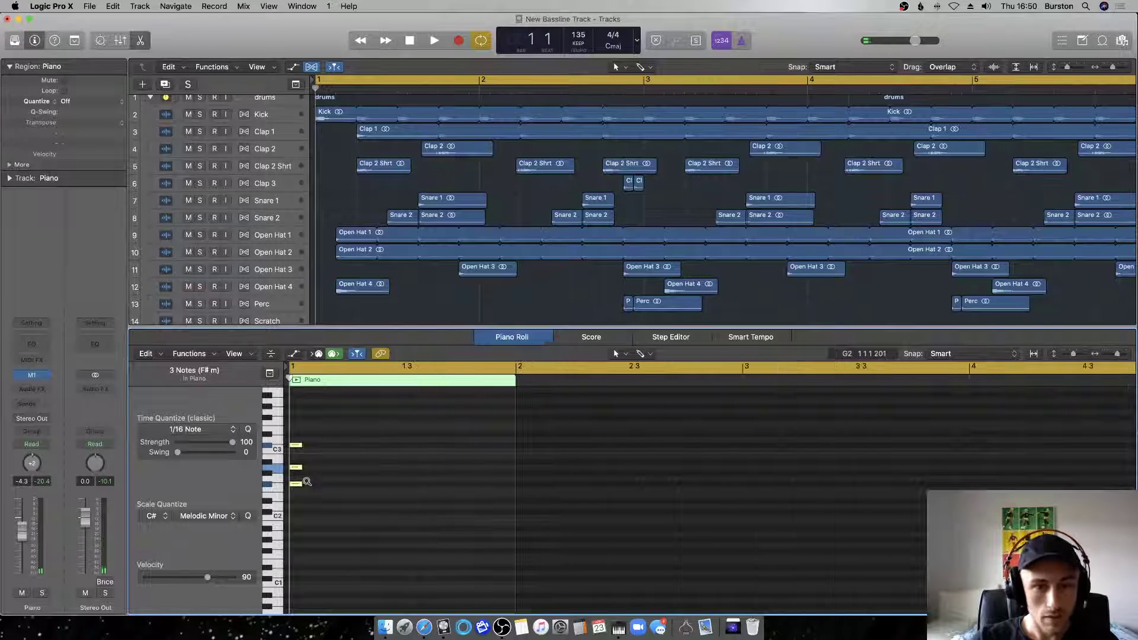
scroll(413, 247, down, 5)
drag(478, 247, 967, 244)
click(972, 80)
drag(973, 80, 283, 112)
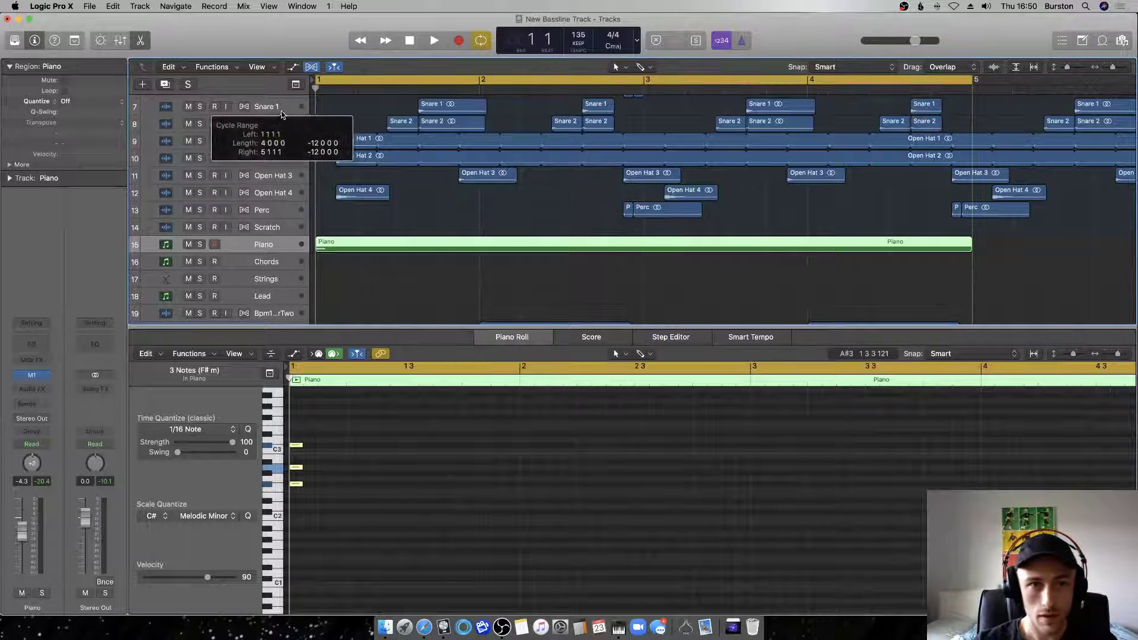
Audition the F#2 root note and draw a short C#3 note at the start of bar 2.
click(271, 491)
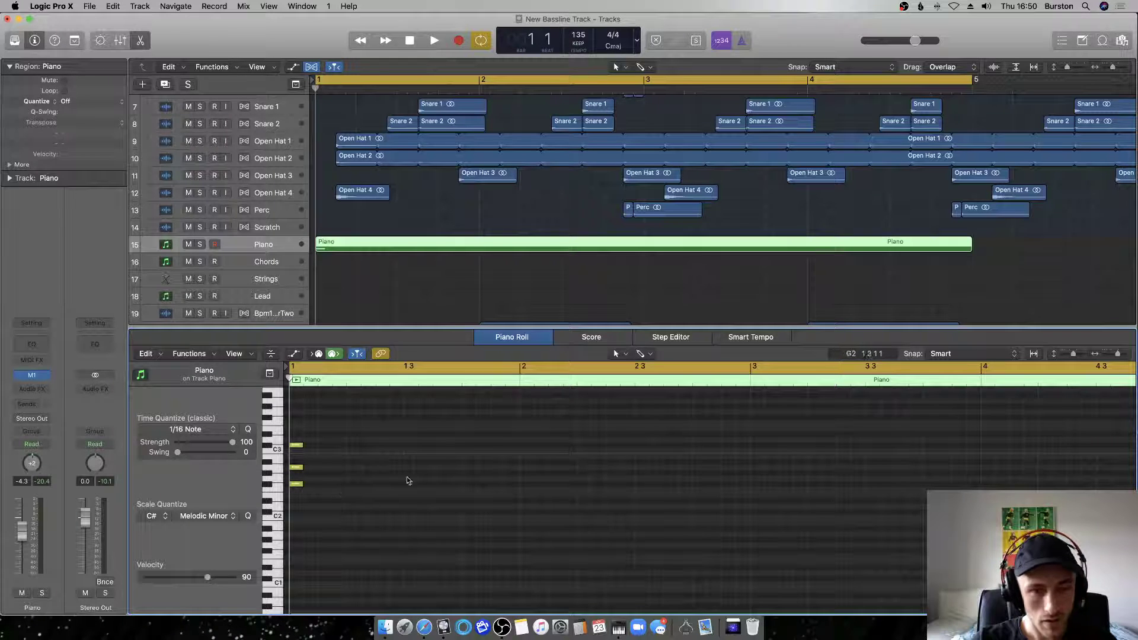
ctrl+alt+click(450, 477)
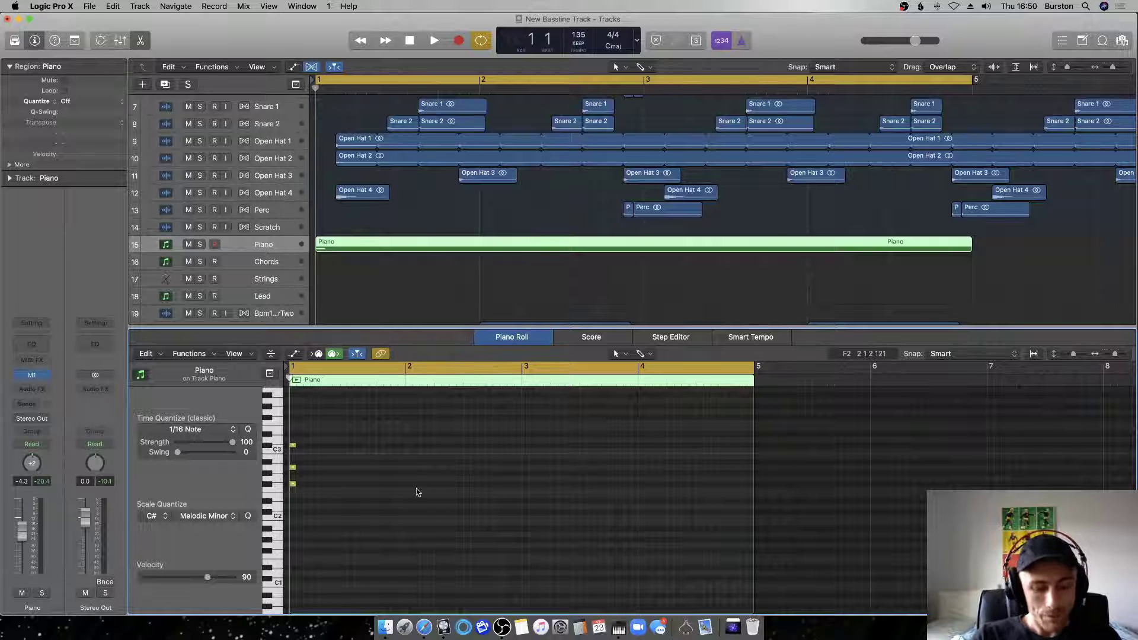
scroll(386, 484, up, 1)
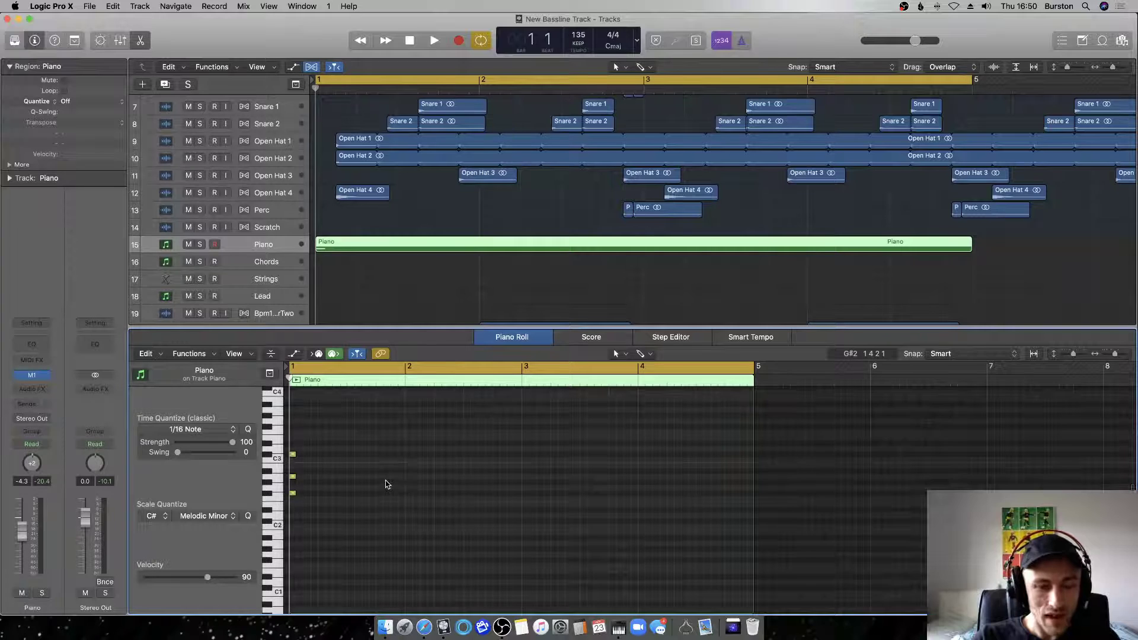
scroll(386, 484, left, 5)
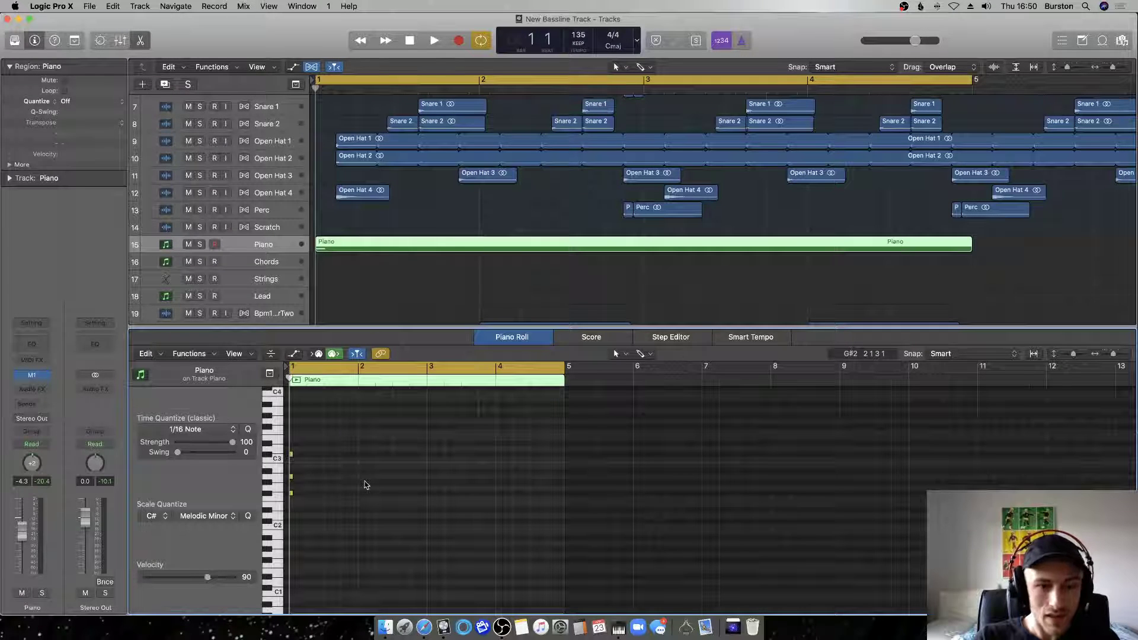
scroll(351, 487, right, 2)
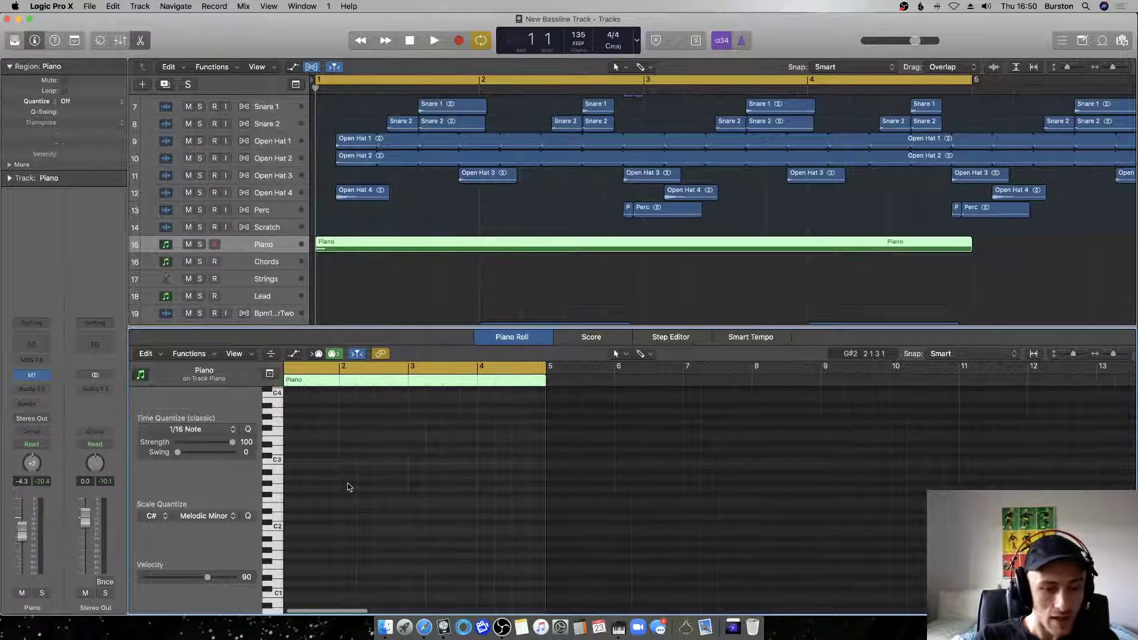
scroll(351, 488, left, 2)
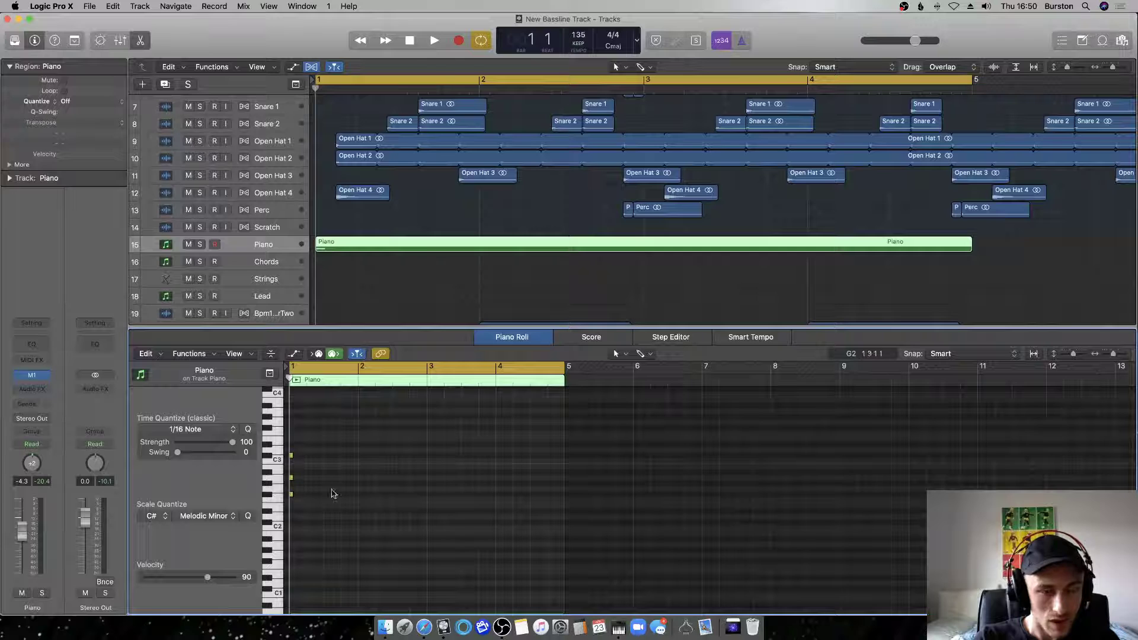
click(268, 497)
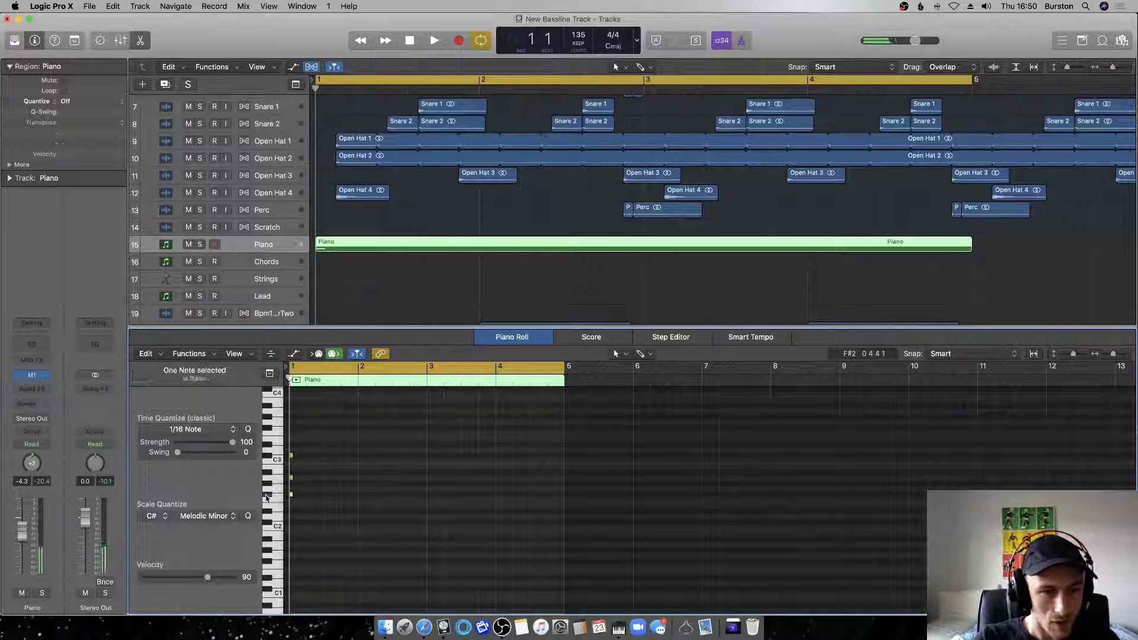
scroll(359, 503, up, 1)
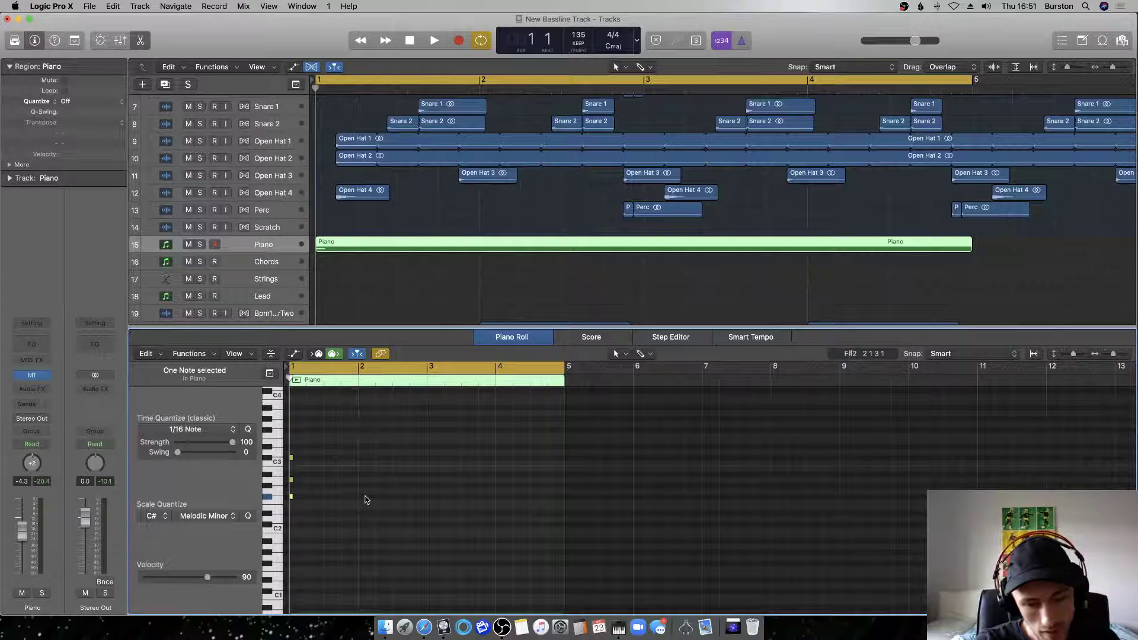
click(362, 461)
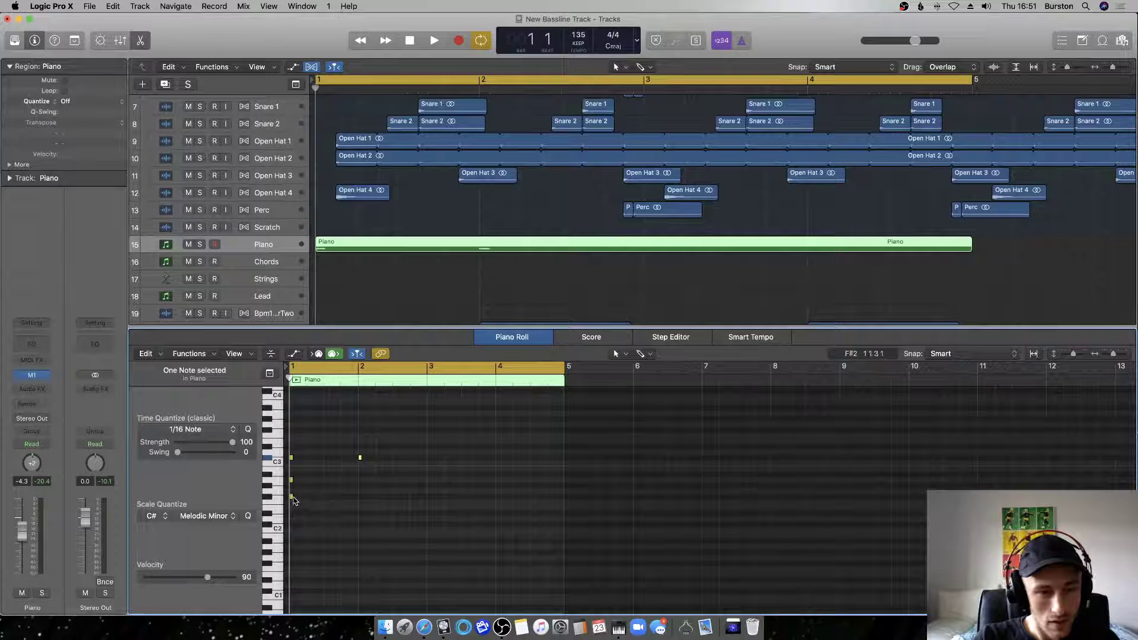
Delete the A2 and C#3 notes at the start of bar 1, keeping only the F#2 root.
mouse_move(291, 498)
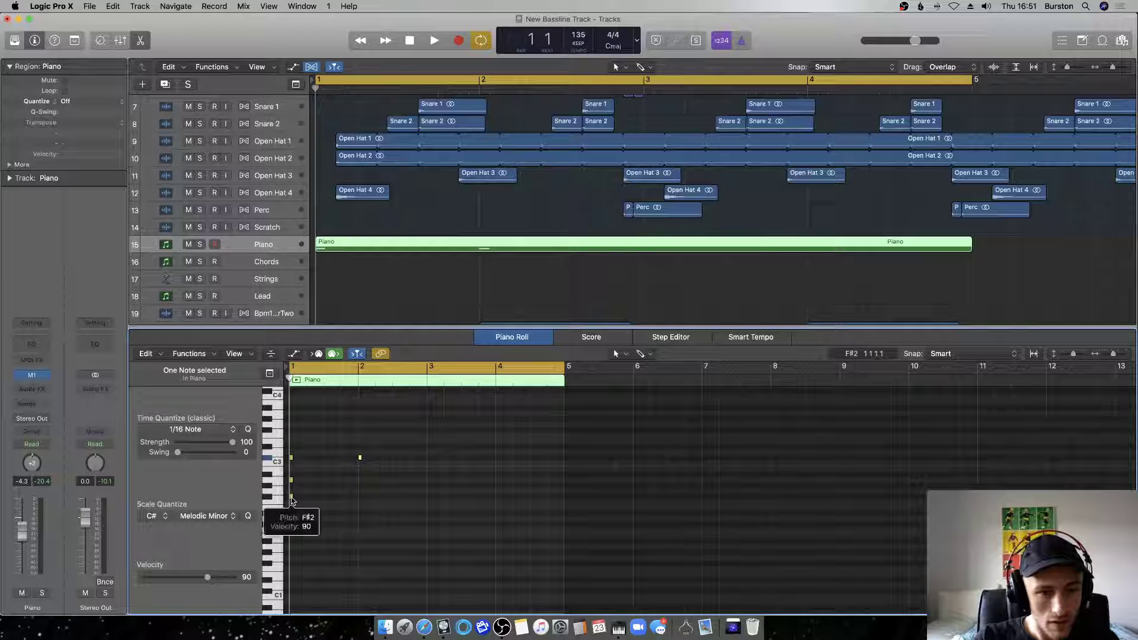
drag(299, 485, 282, 449)
key(Delete)
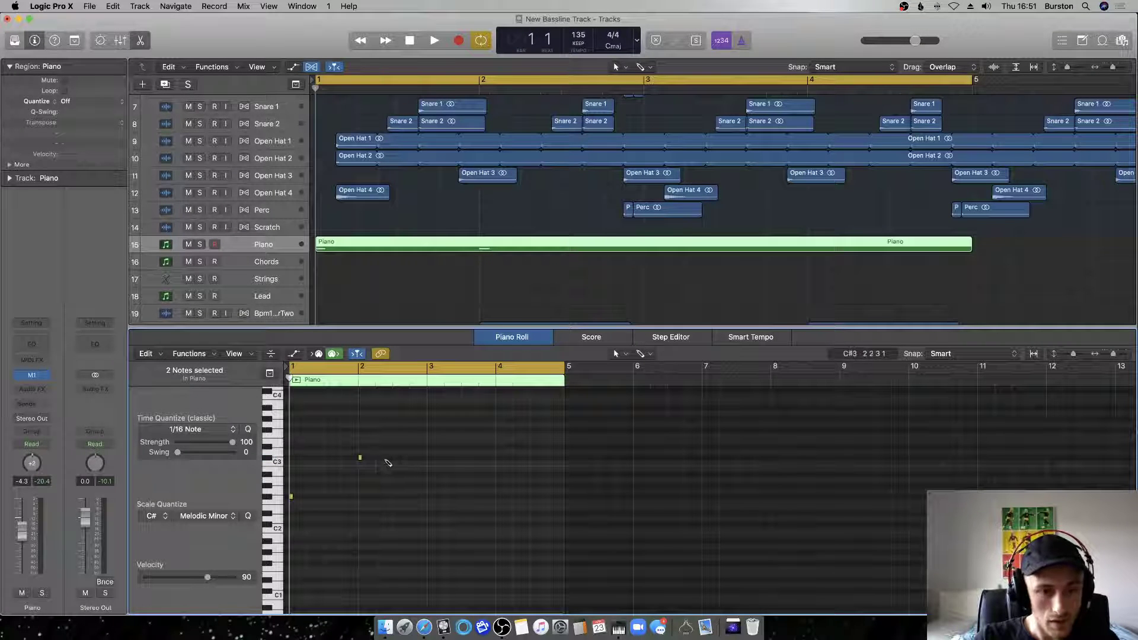
Draw short root notes on D3 at the start of bar 3 and B2 at the start of bar 4.
click(429, 448)
drag(429, 449, 429, 454)
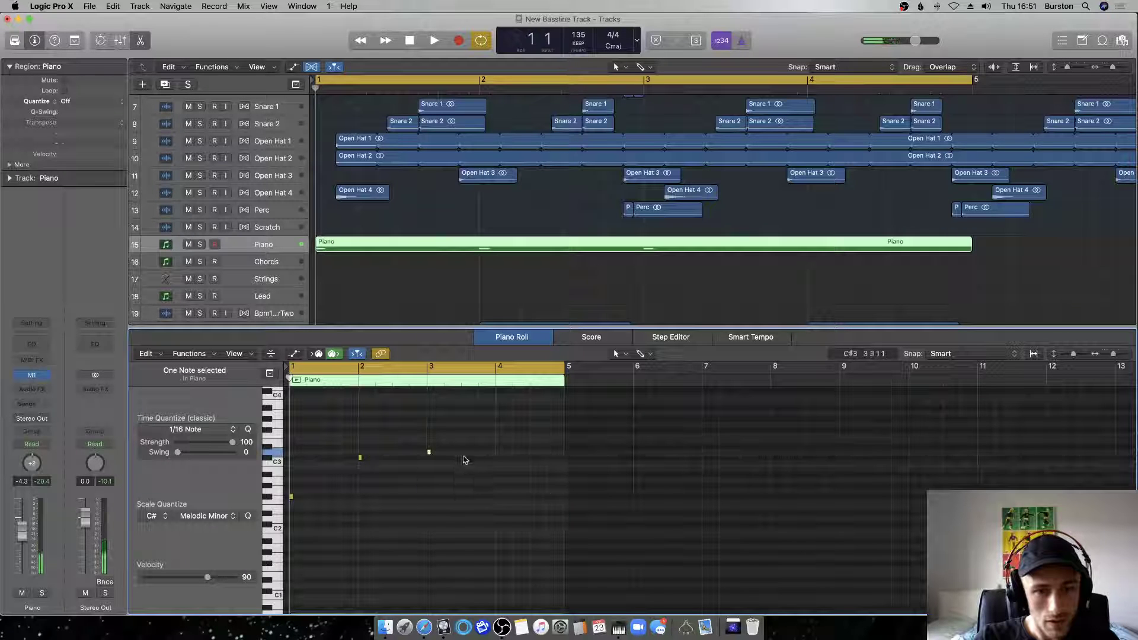
key(space)
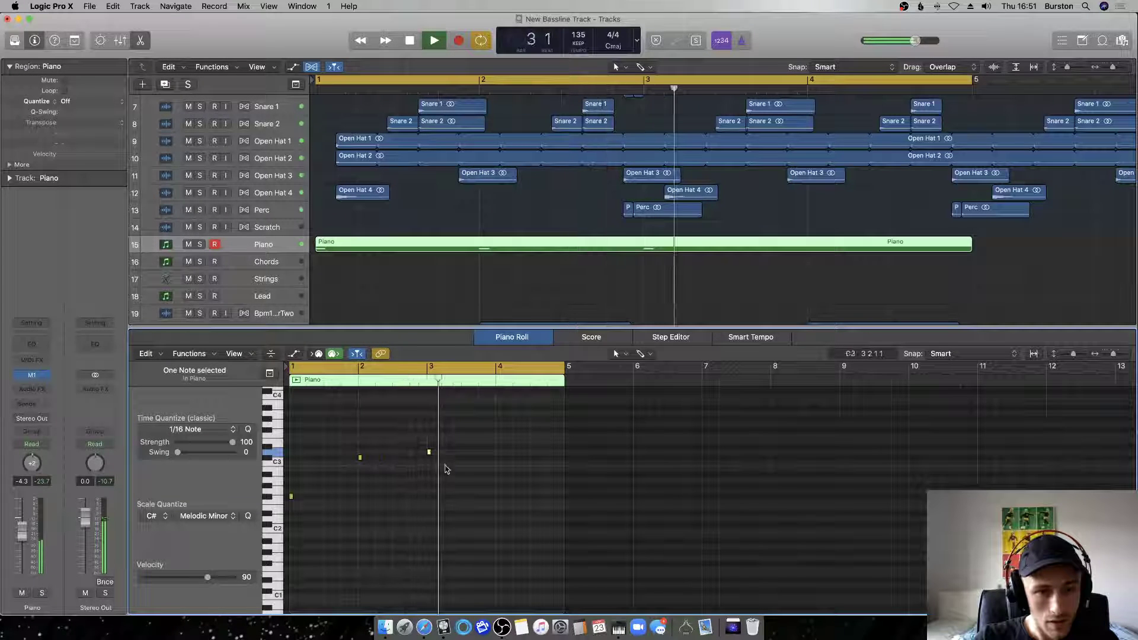
key(space)
click(499, 469)
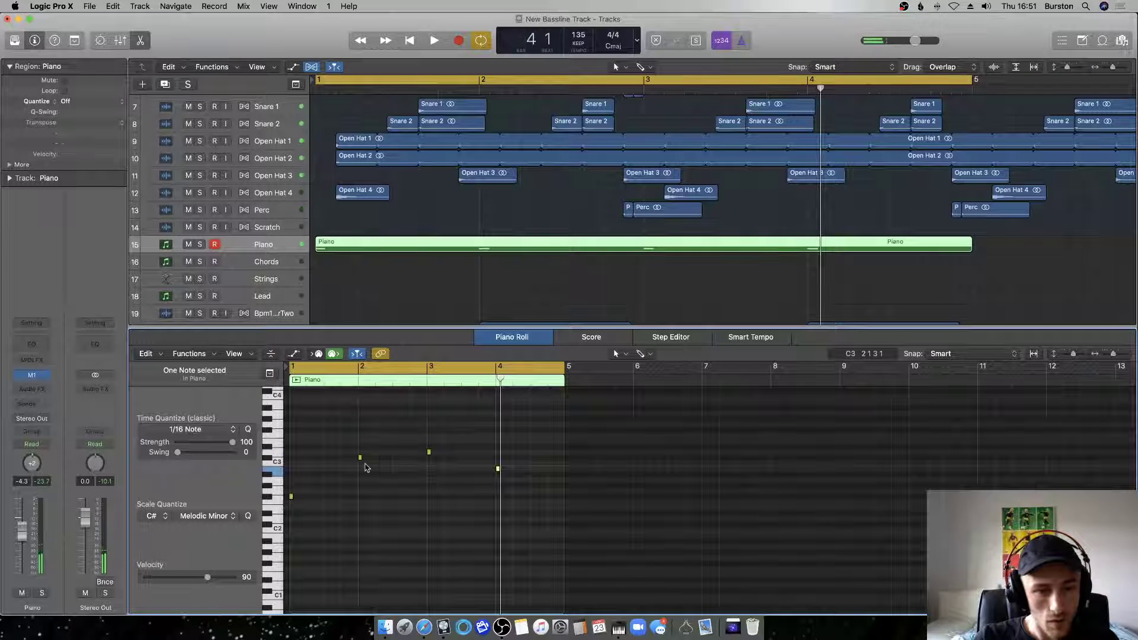
click(498, 470)
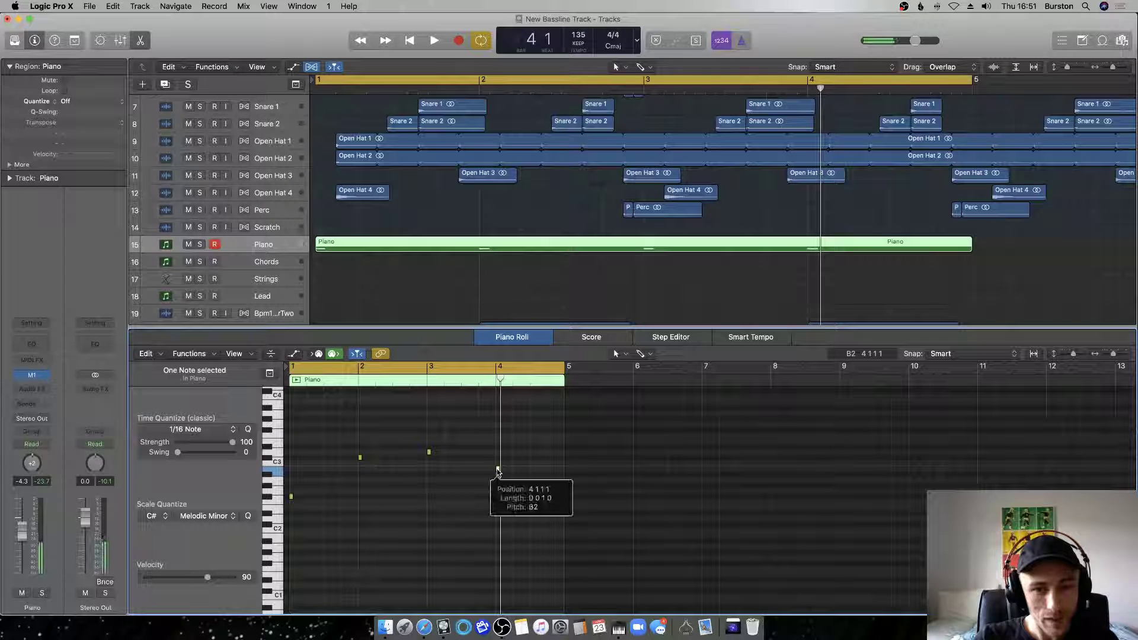
Play back the root notes with the drums, and draw A2 and C#3 above the F#2 at the start of bar 1.
key(space)
key(space)
scroll(289, 499, up, 5)
scroll(290, 498, left, 2)
key(space)
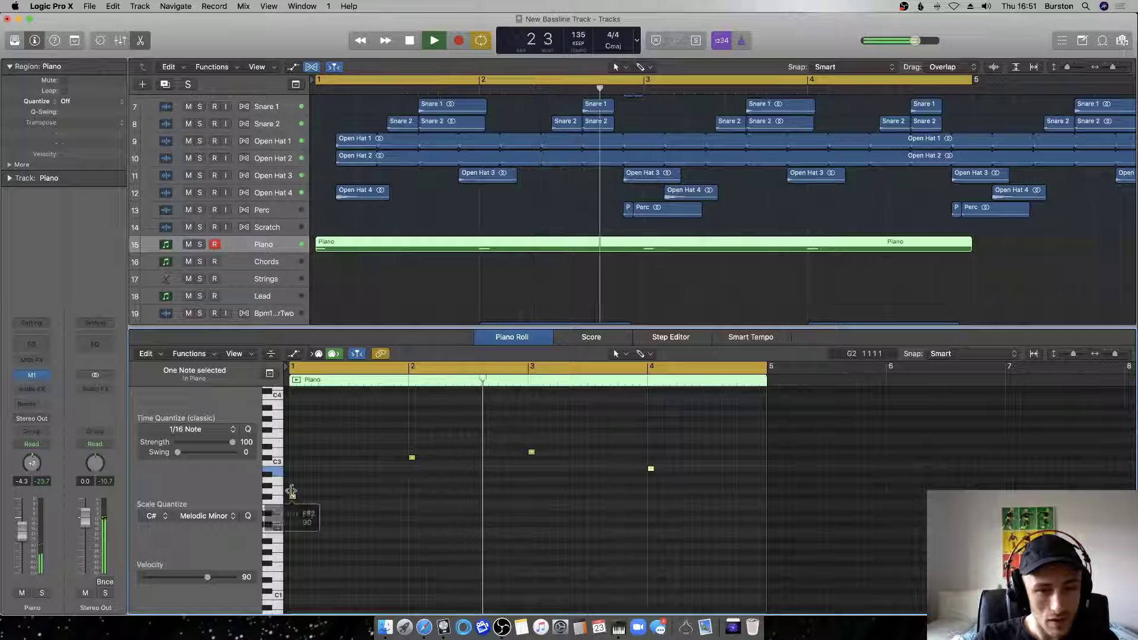
key(space)
click(294, 480)
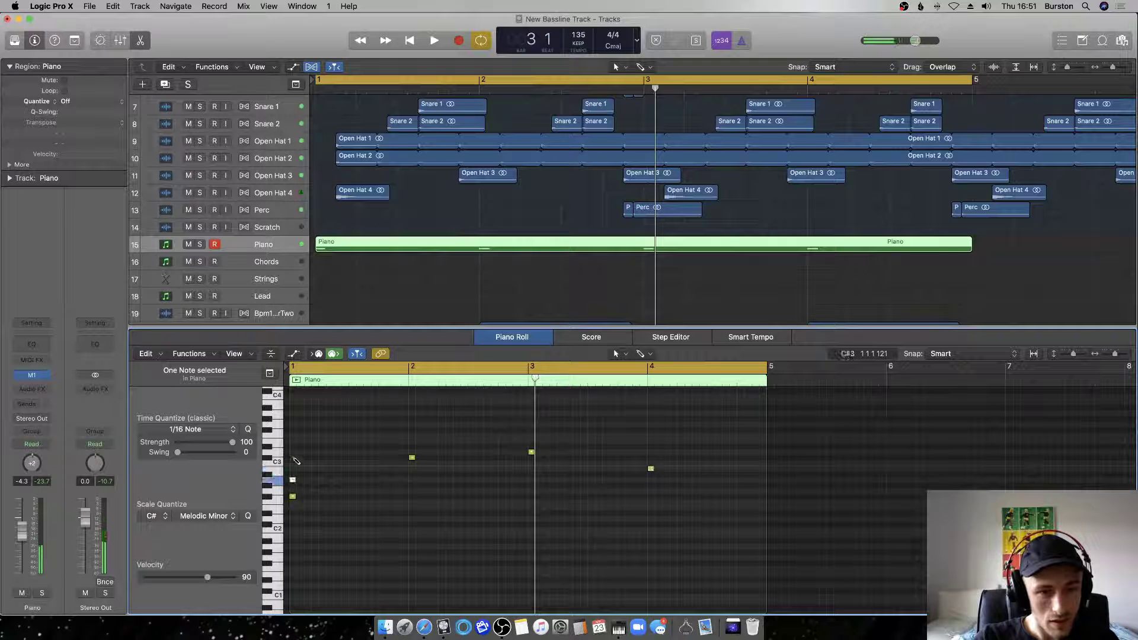
super+click(293, 457)
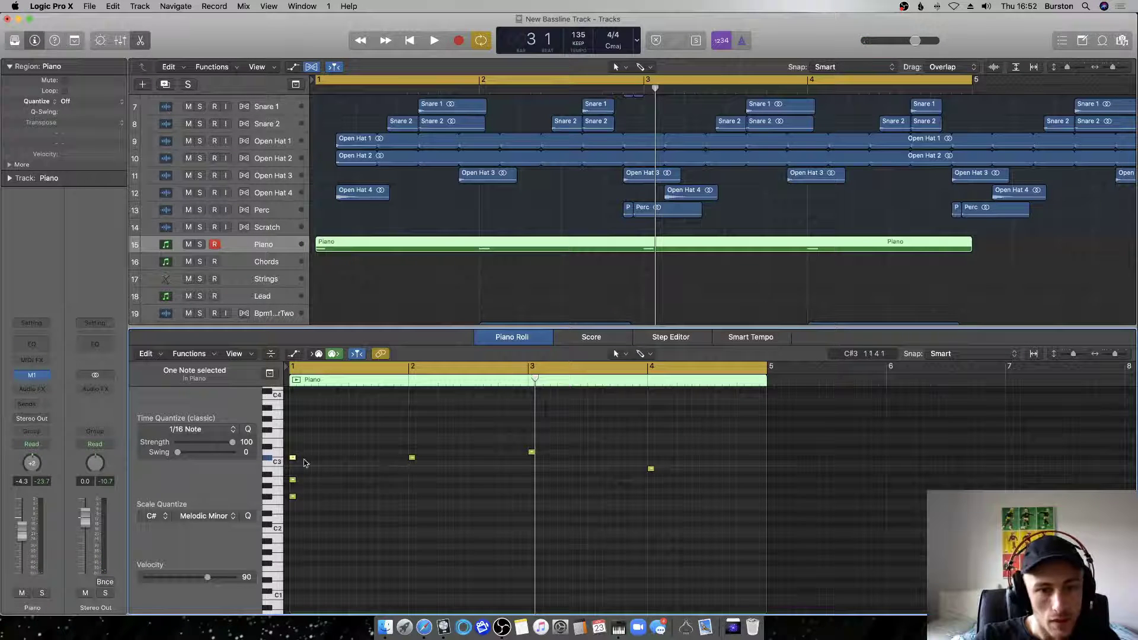
Listen to the opening chord and build a C# minor chord at bar 2 by adding E3 and G#3 above C#3.
key(space)
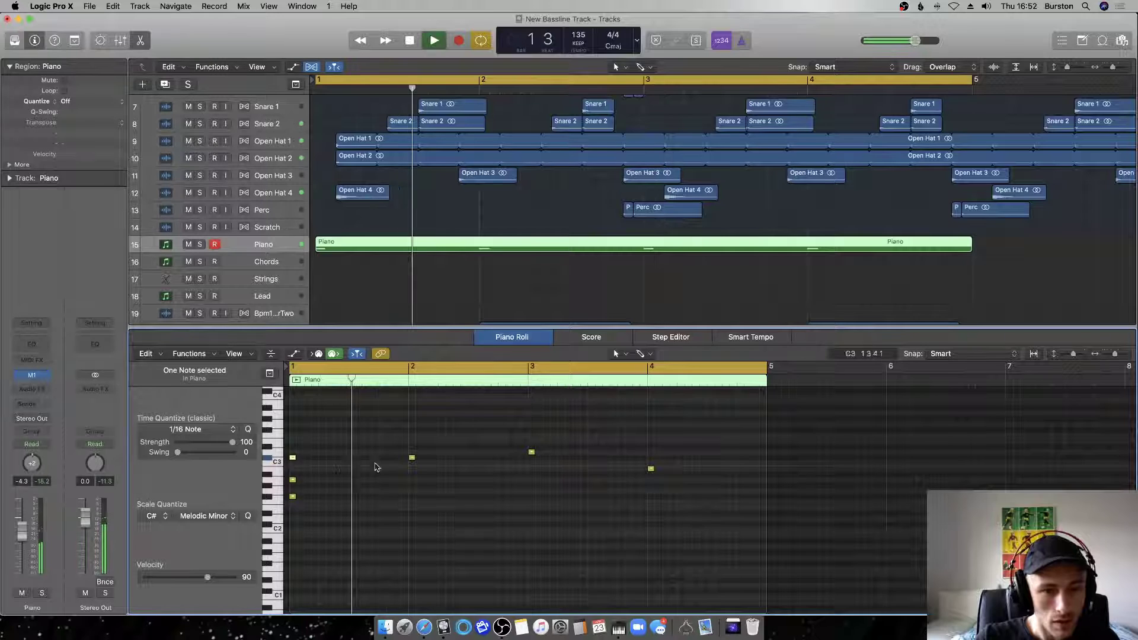
key(space)
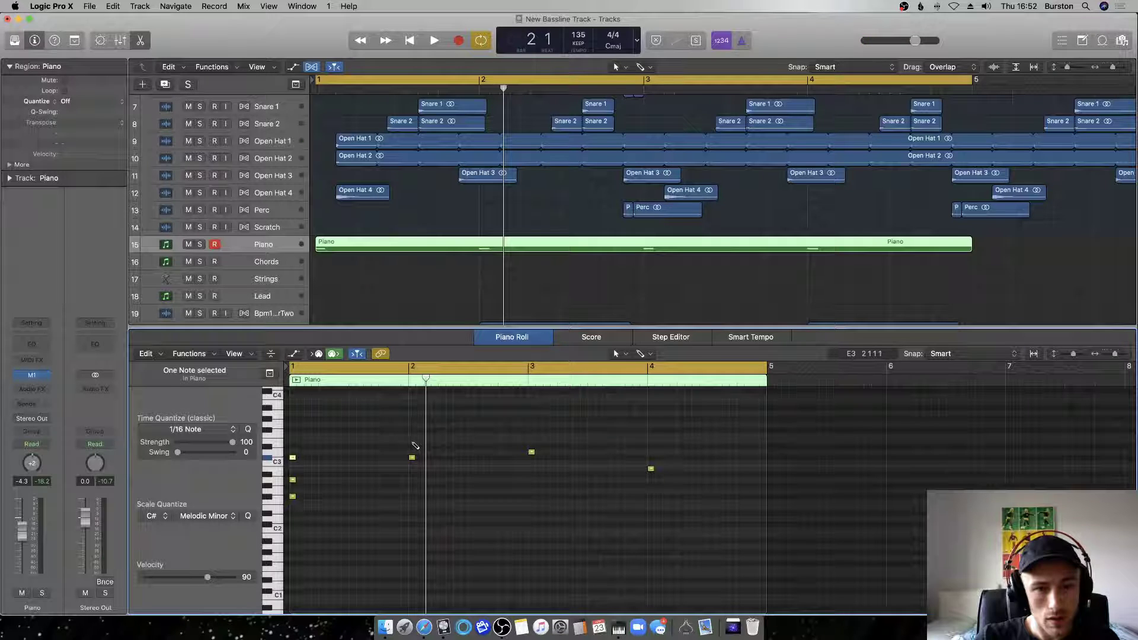
click(412, 441)
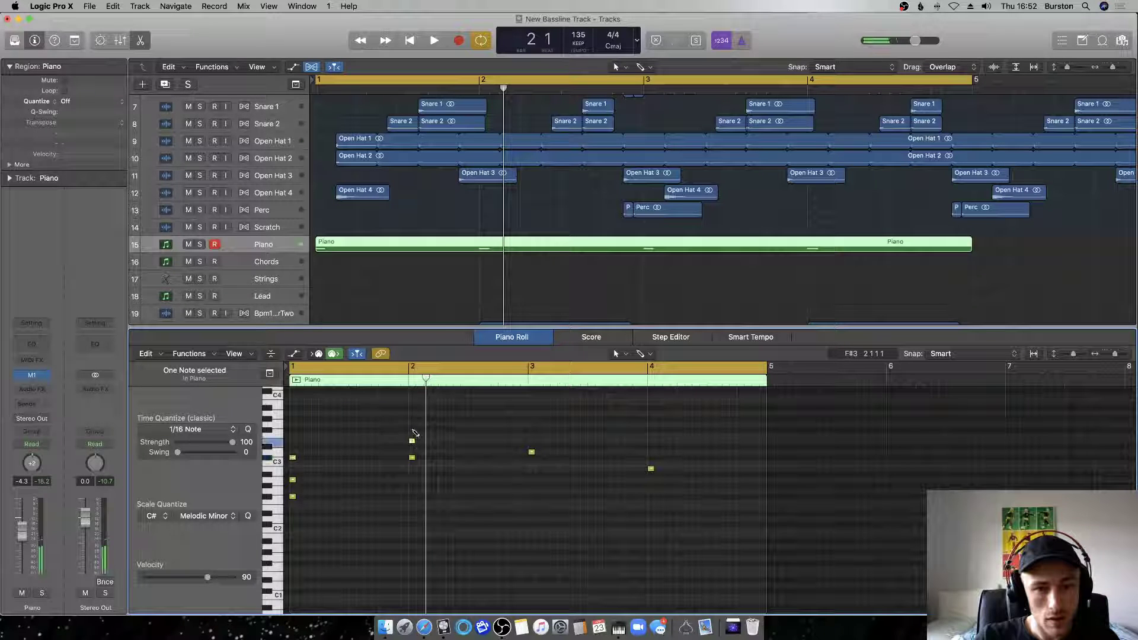
drag(413, 444, 411, 444)
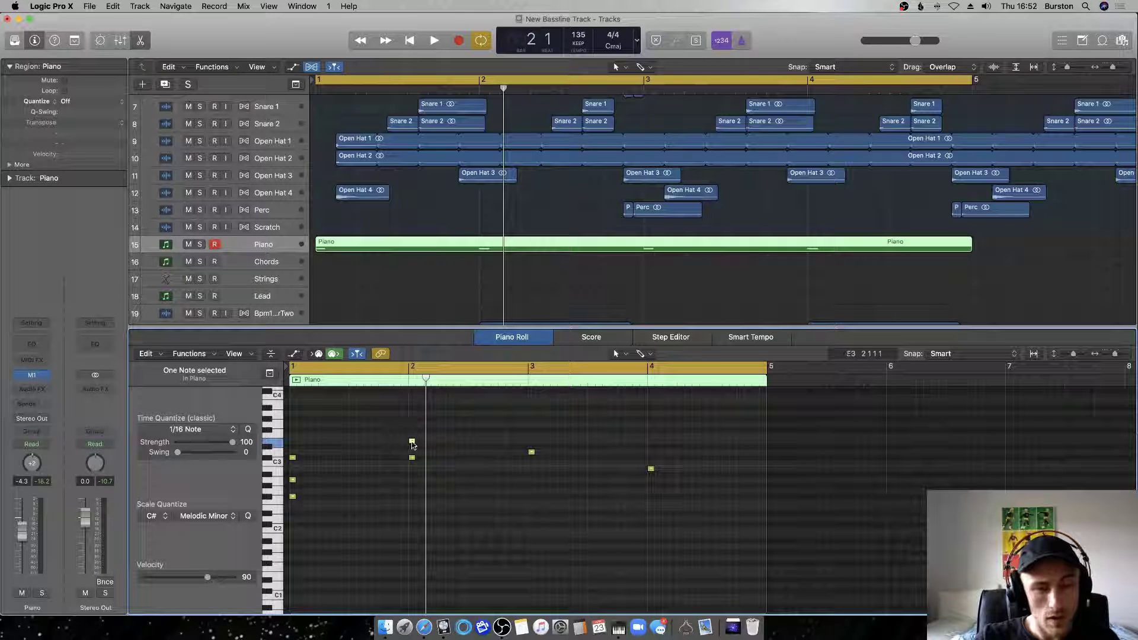
click(413, 445)
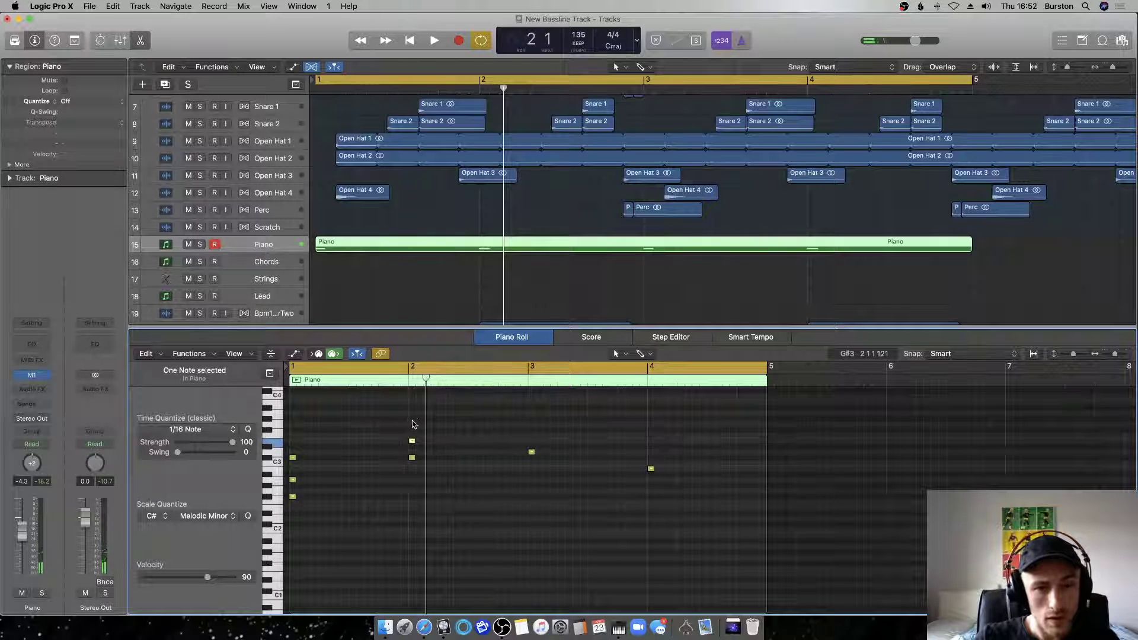
super+click(411, 425)
drag(411, 425, 410, 420)
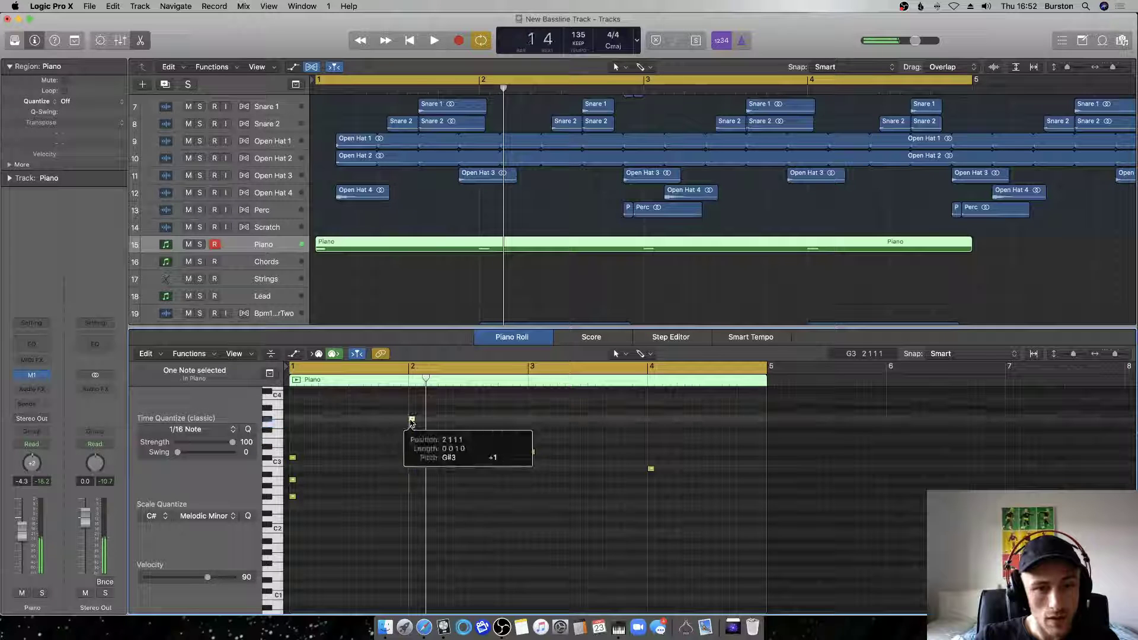
Play back the first two chords and move the F#2 note at bar 1 up an octave to F#3.
key(space)
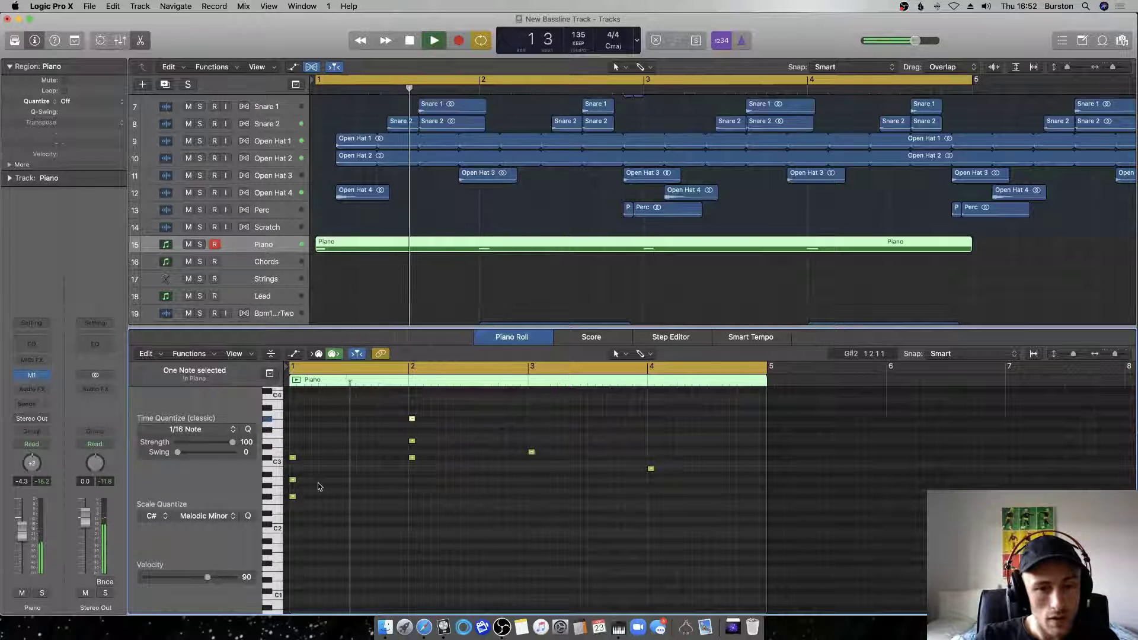
key(space)
click(292, 498)
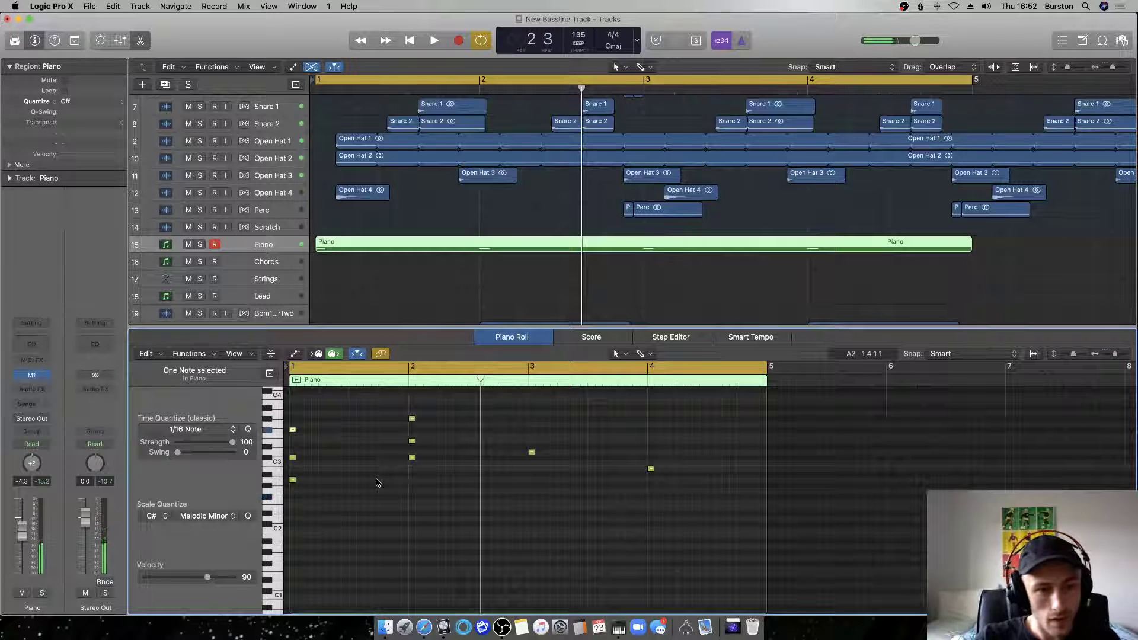
Check the progression by ear and add F#3 and A3 above the D3 note at the start of bar 3.
key(space)
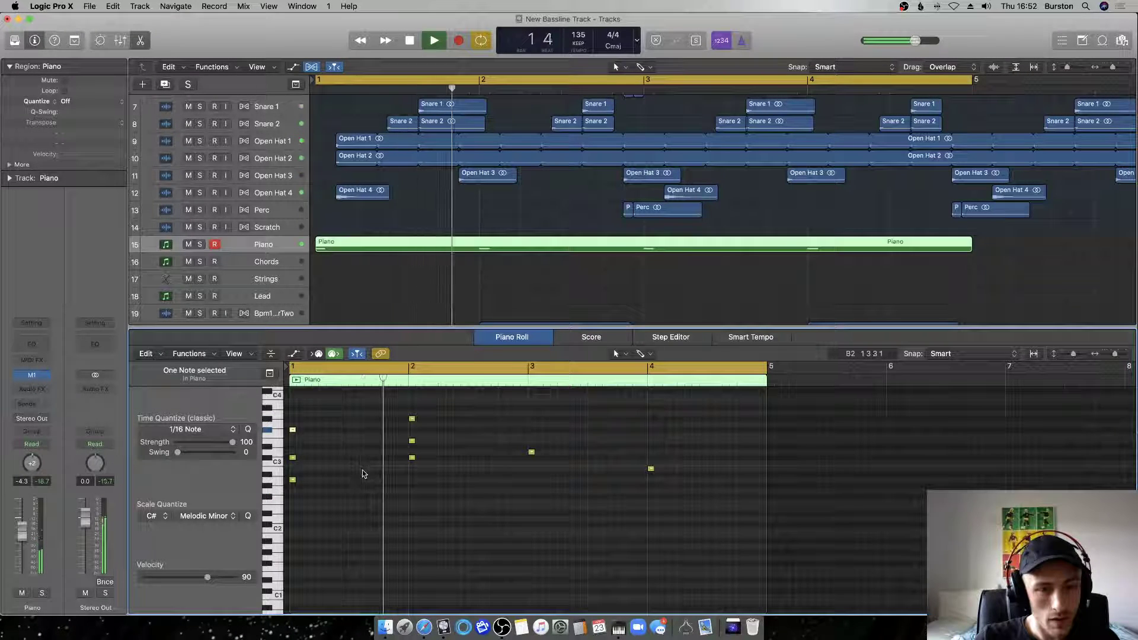
key(space)
click(532, 431)
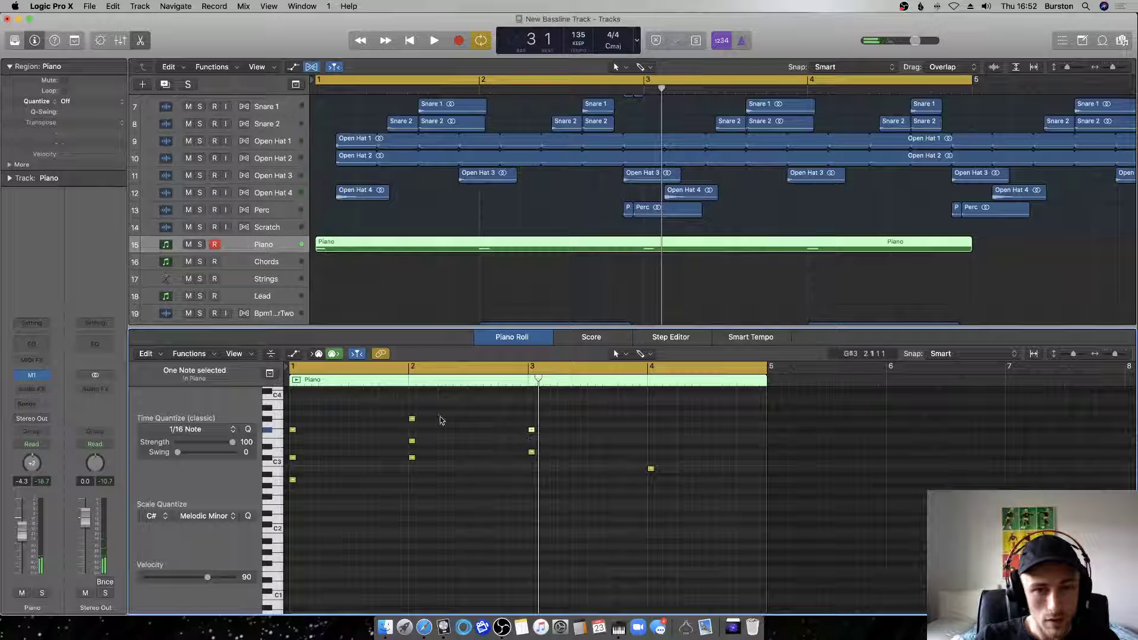
click(532, 414)
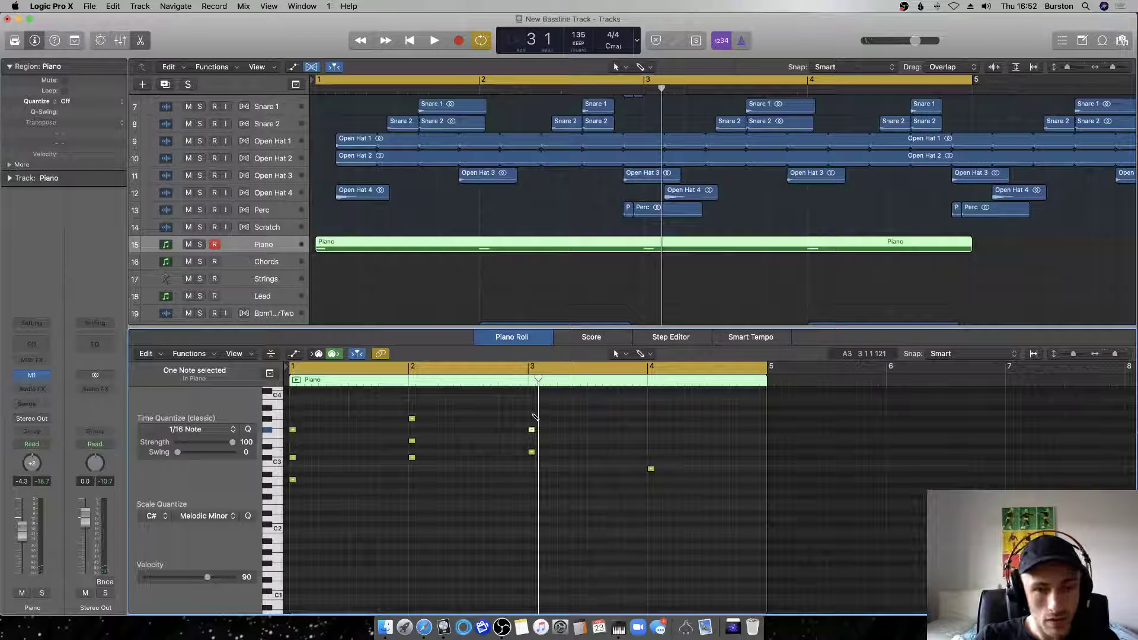
Play back the bar 3 chord with the drums and save the project.
key(space)
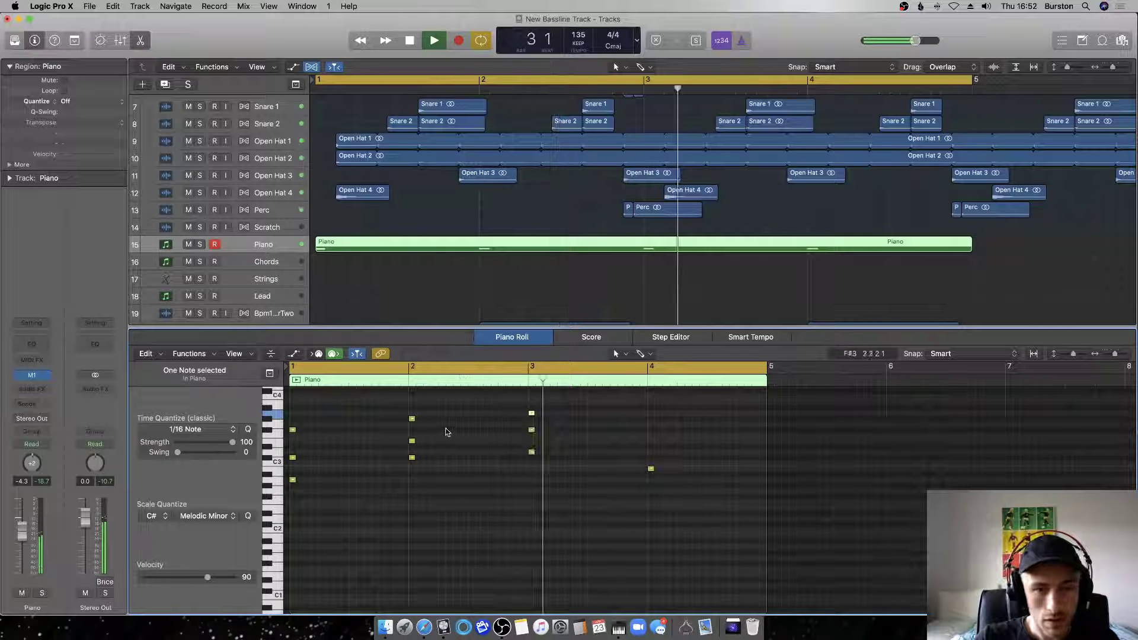
key(space)
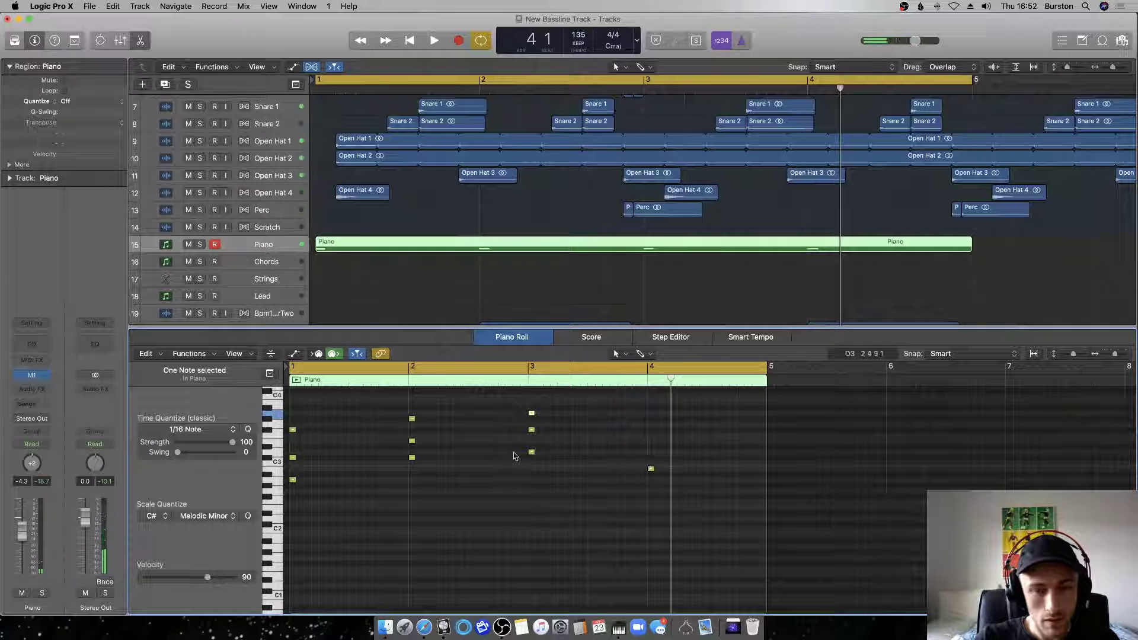
key(super+s)
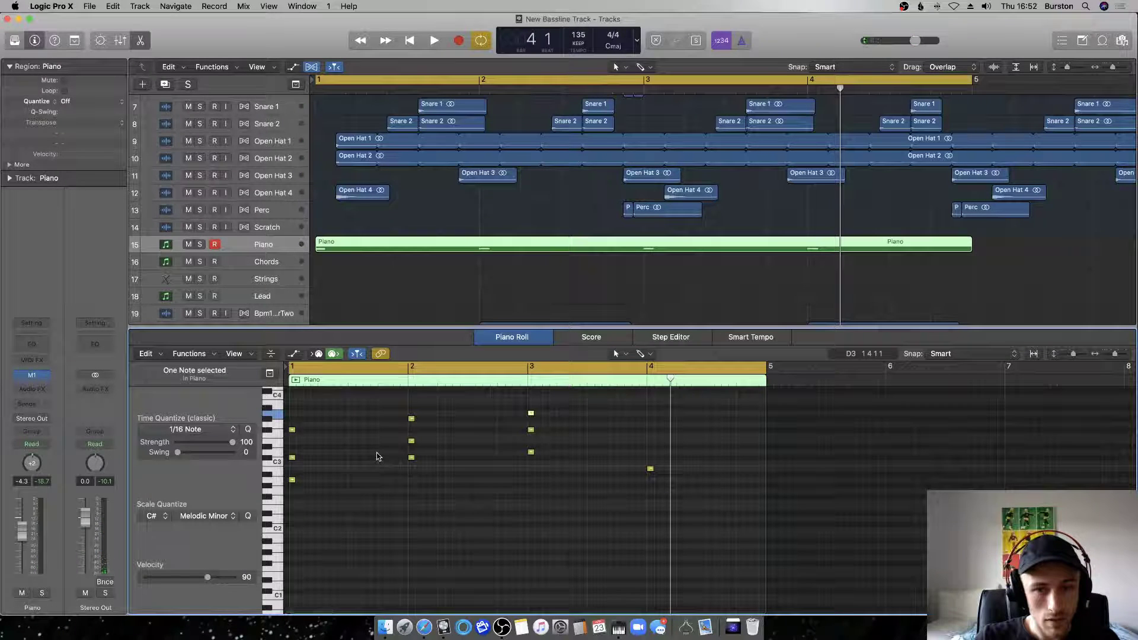
Build a B minor chord at bar 4 by adding D3 and F#3 above B2, and listen to the progression from the start.
click(650, 468)
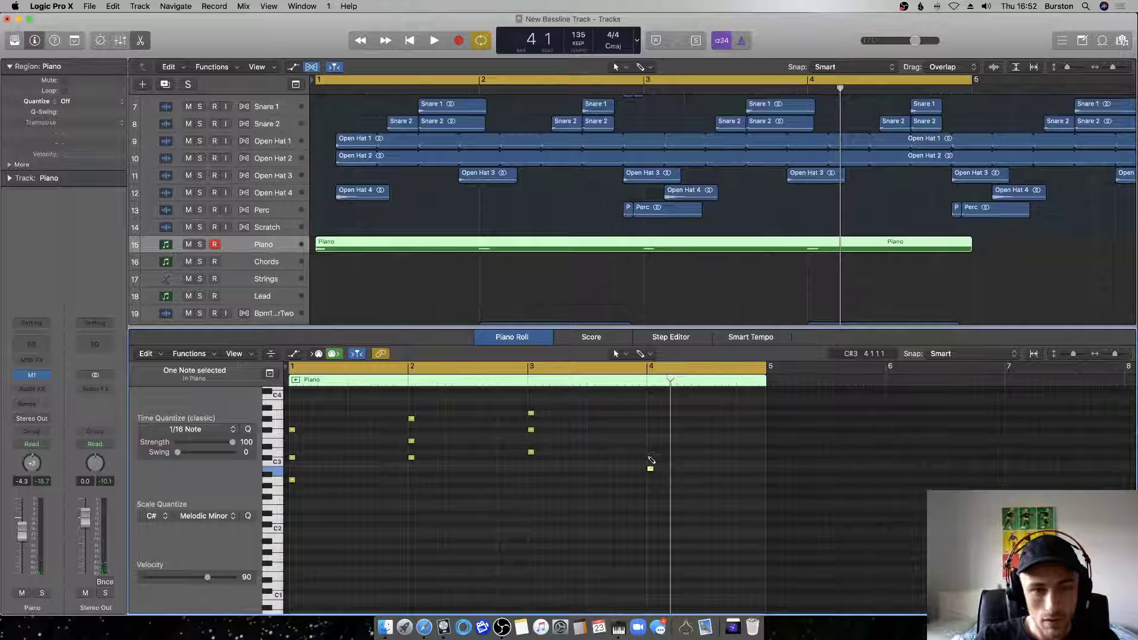
click(650, 453)
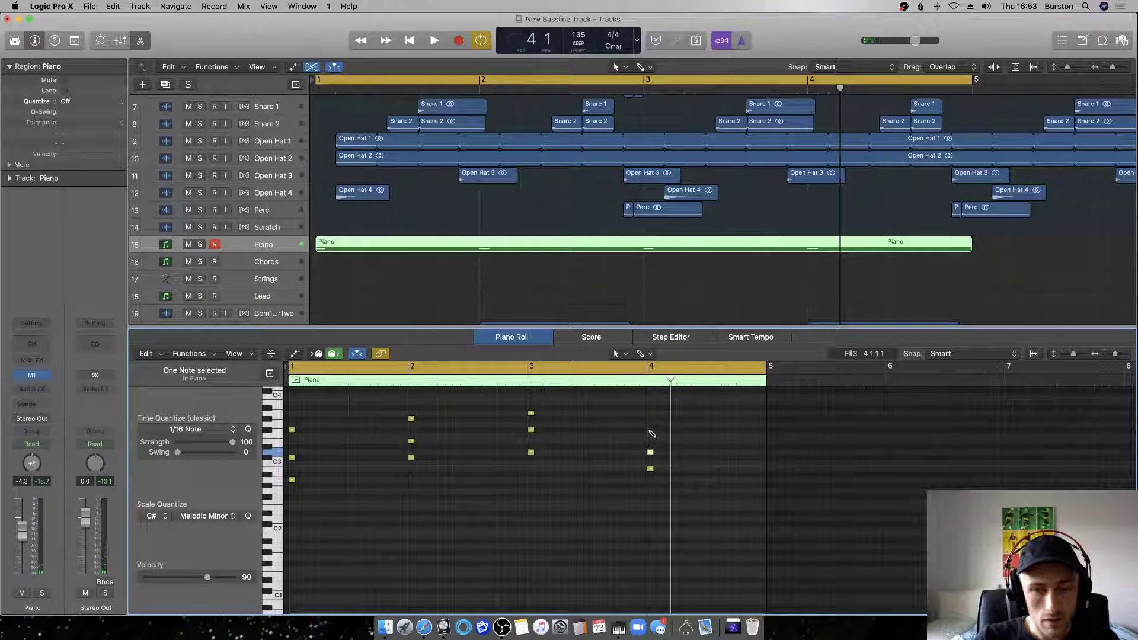
click(651, 430)
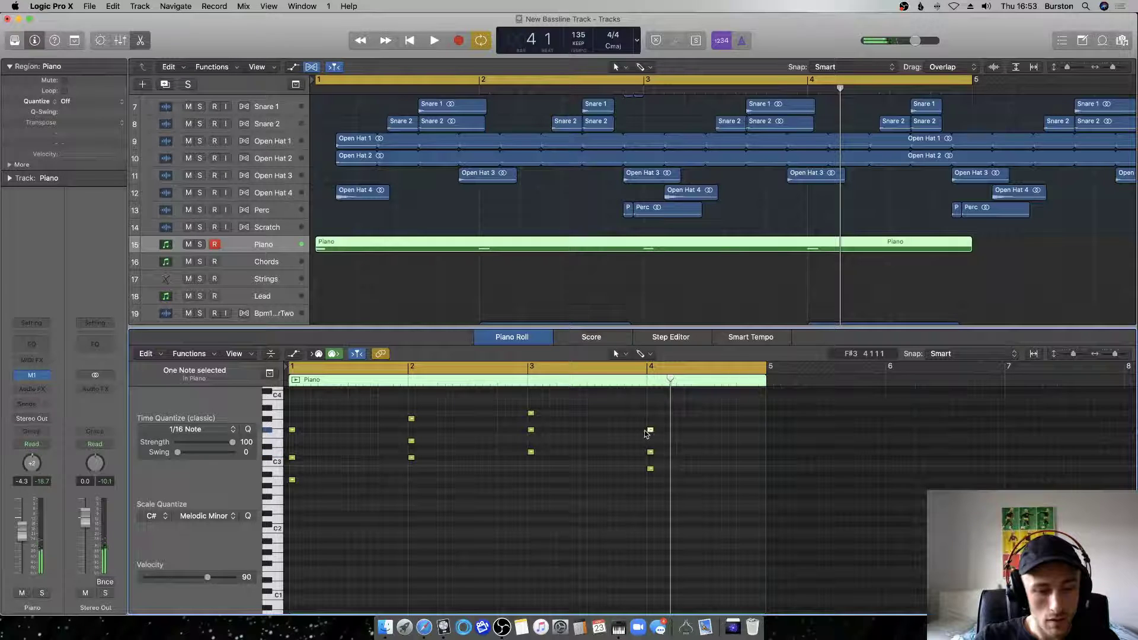
key(Return)
key(space)
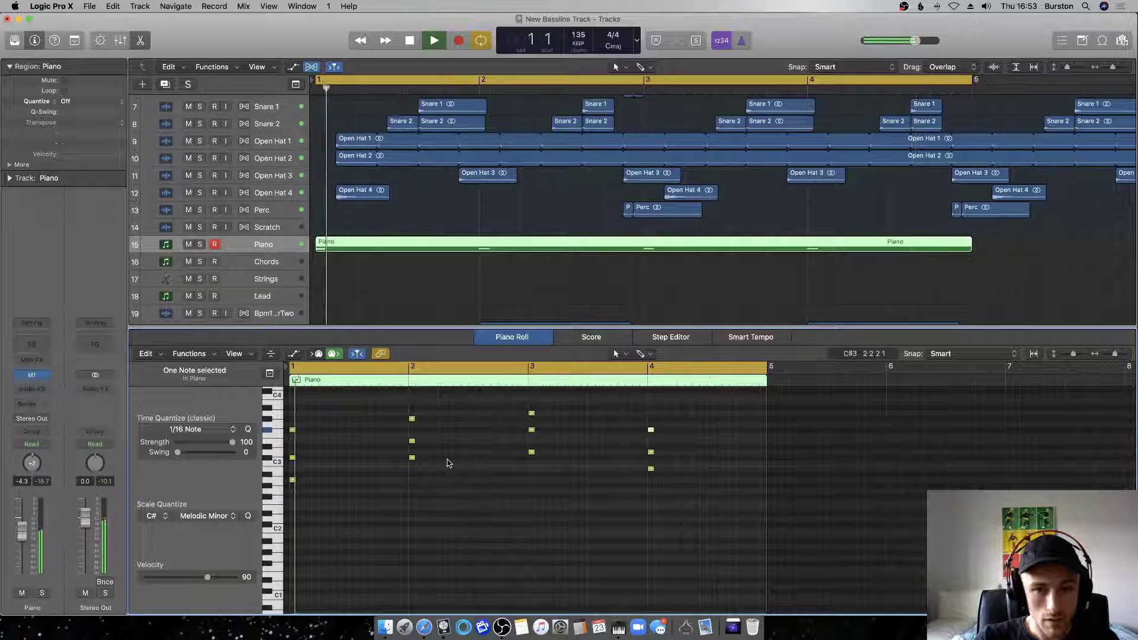
key(space)
Try shifting all twelve chord notes to beat 2 and beat 3 of each bar, auditioning the timing over the drums.
key(super+a)
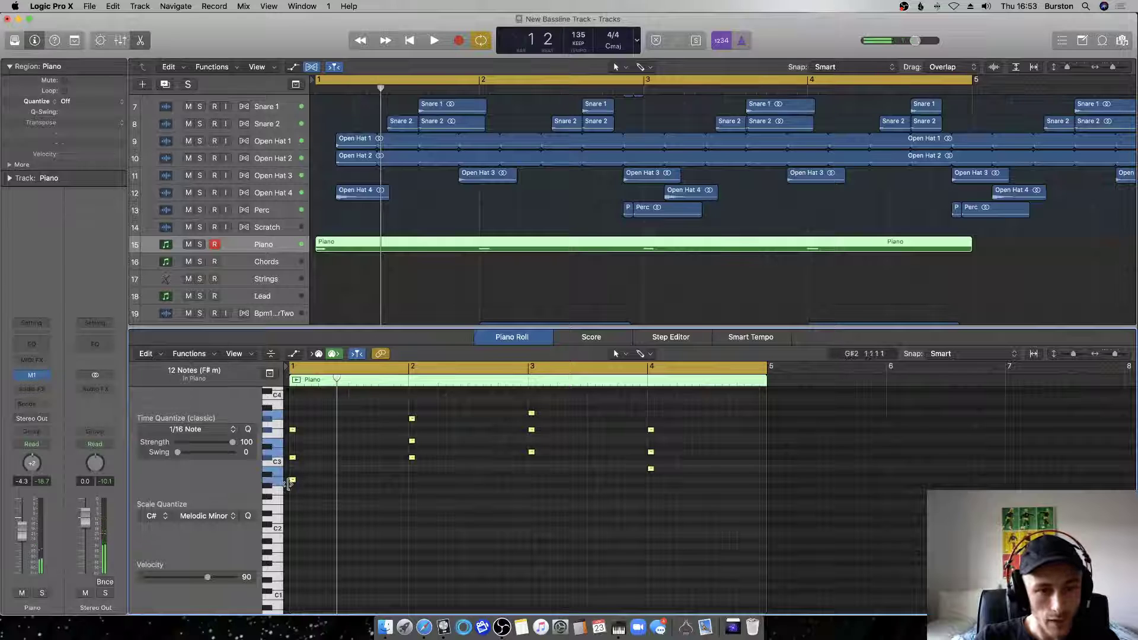
drag(294, 479, 324, 480)
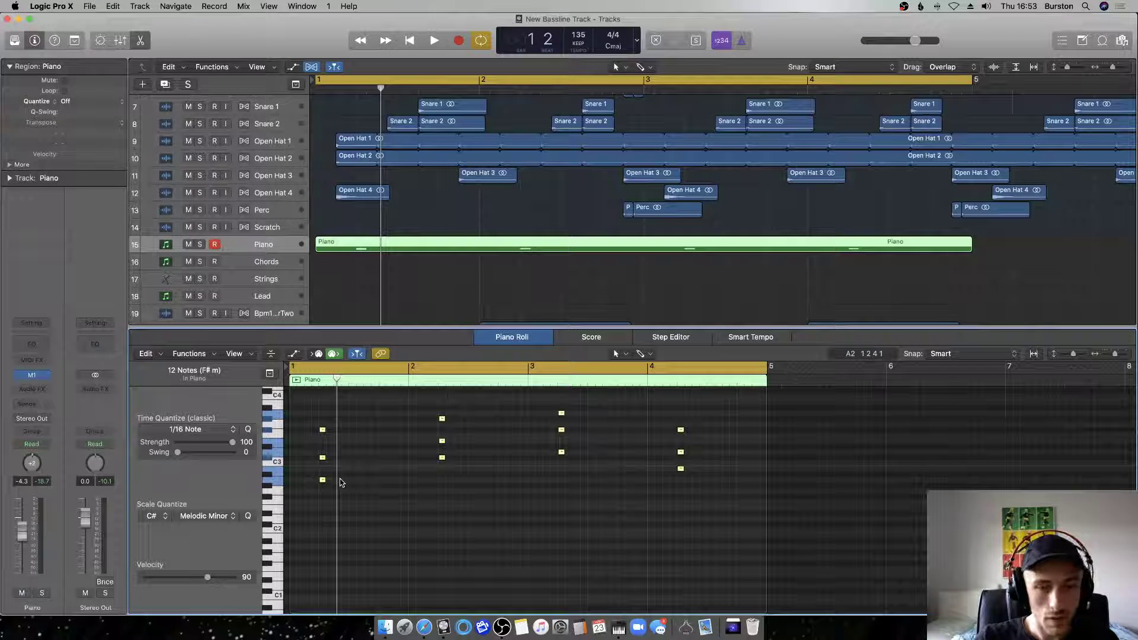
key(space)
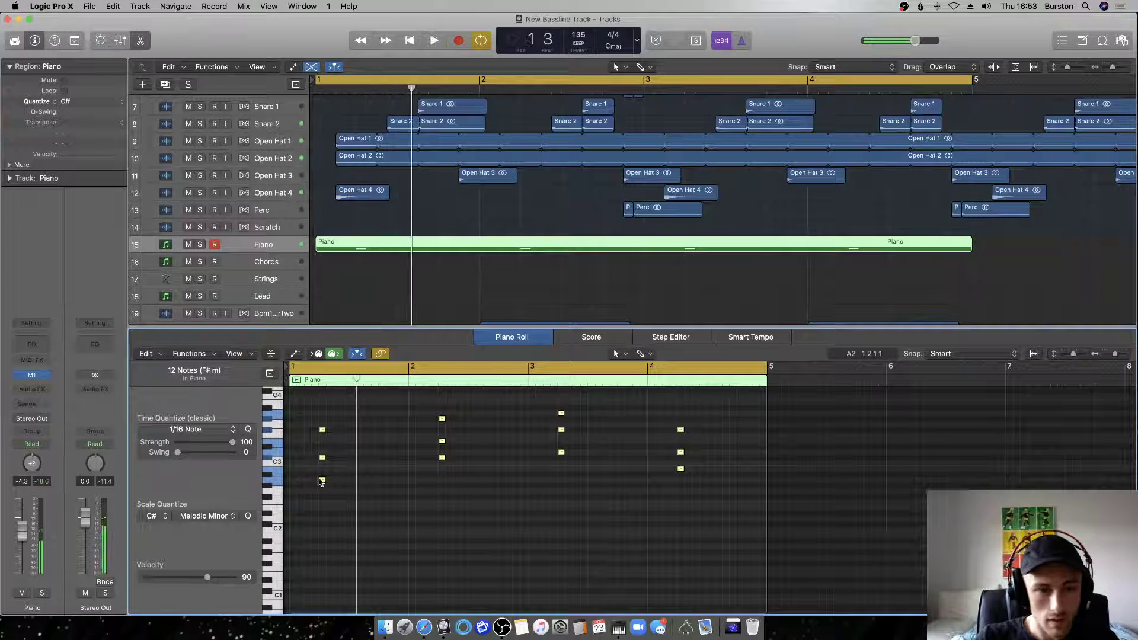
drag(323, 482, 351, 483)
key(space)
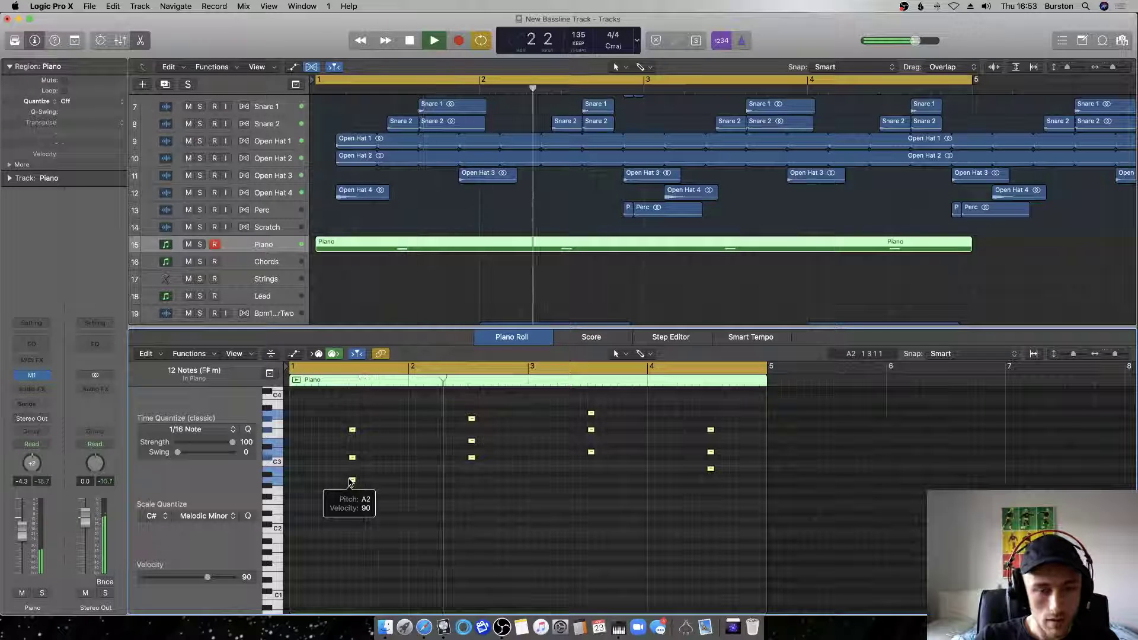
key(super+z)
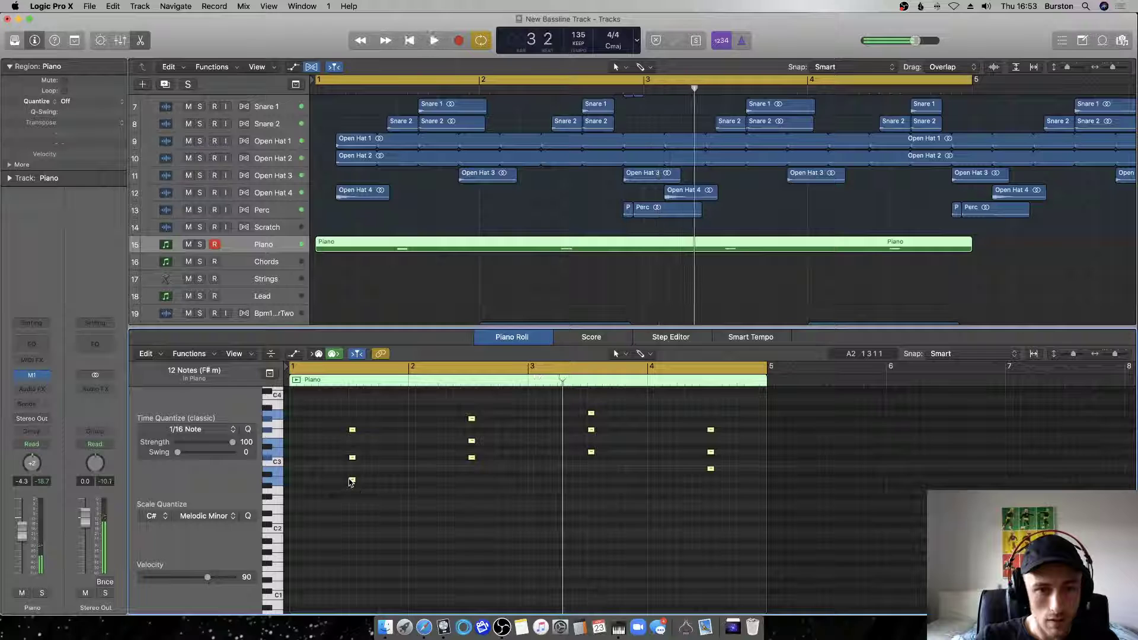
key(super+z)
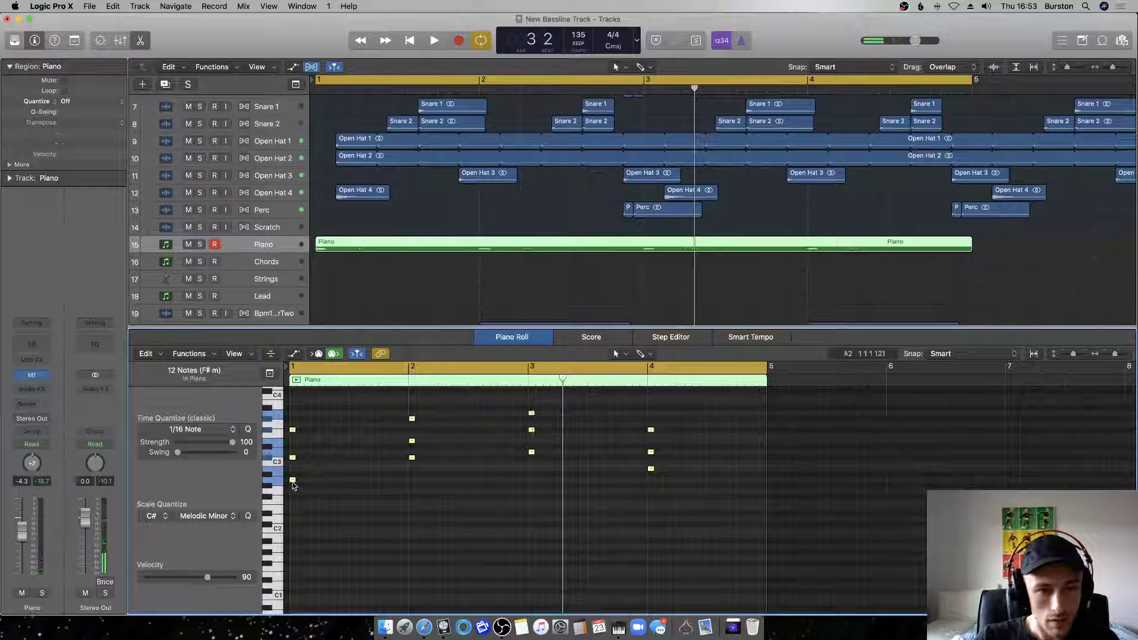
Place the four chords on every offbeat of their bars by moving and copying all twelve notes, and play back the rhythm.
mouse_move(294, 480)
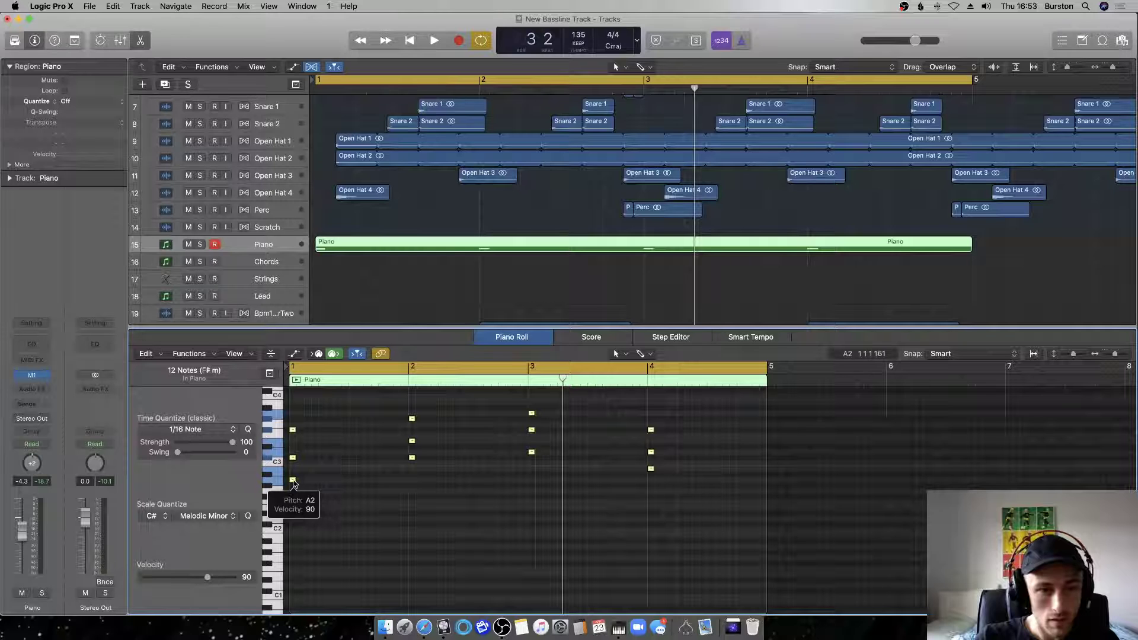
drag(295, 483, 397, 478)
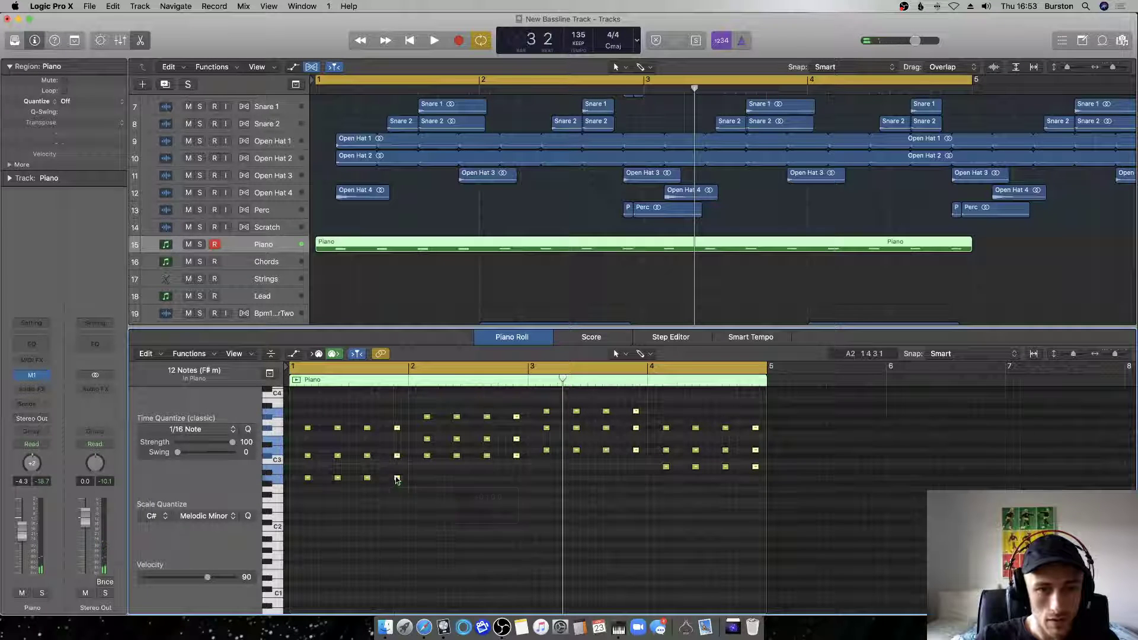
key(space)
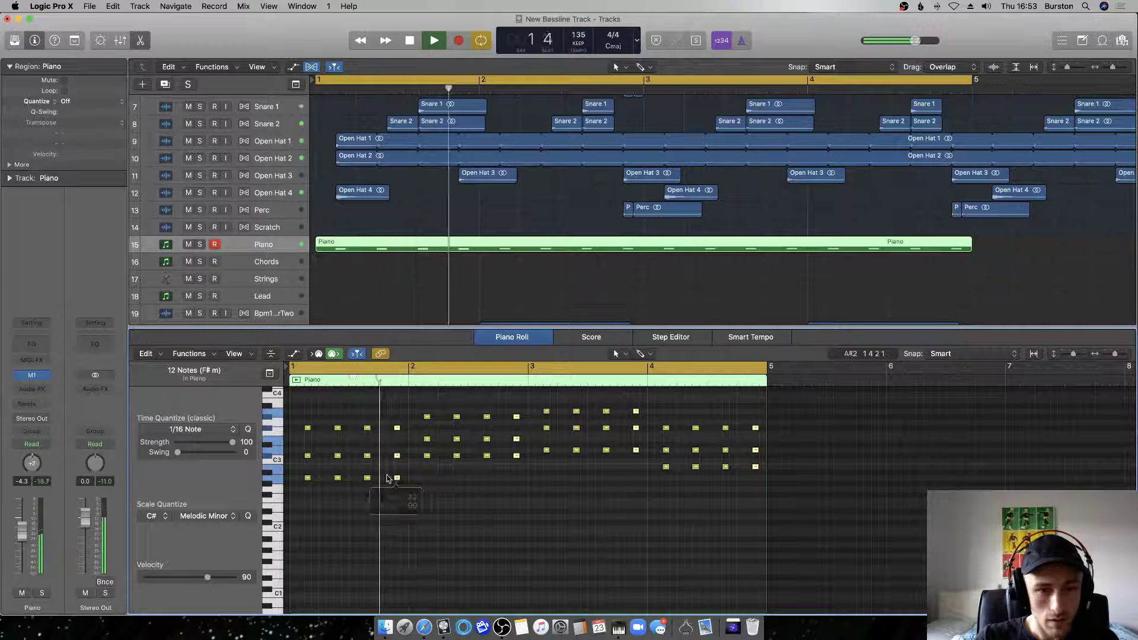
scroll(384, 479, up, 2)
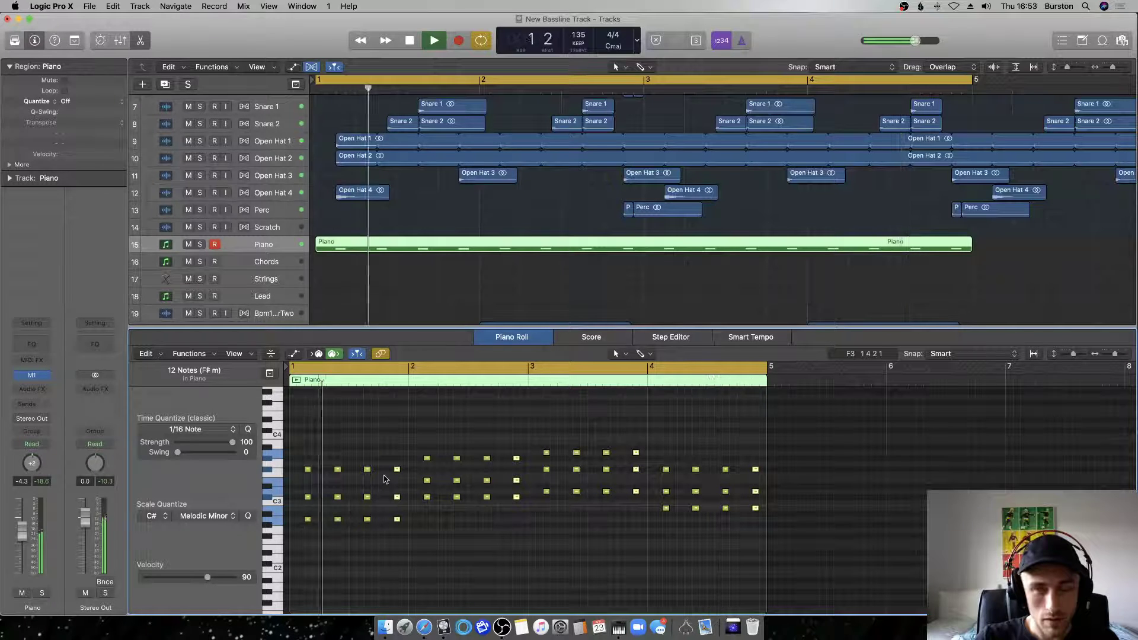
key(space)
Examine the delay setting of all regions on the NEVER B THE SAME WITH U vocal track while playing the song, and re-enable the cycle.
scroll(391, 294, down, 3)
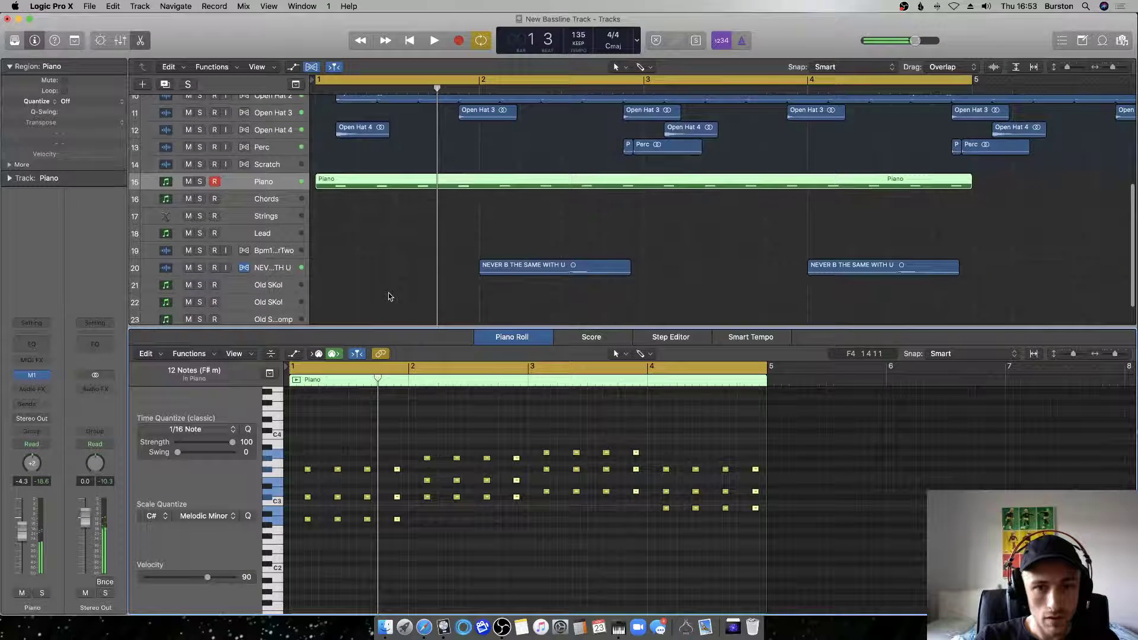
click(267, 267)
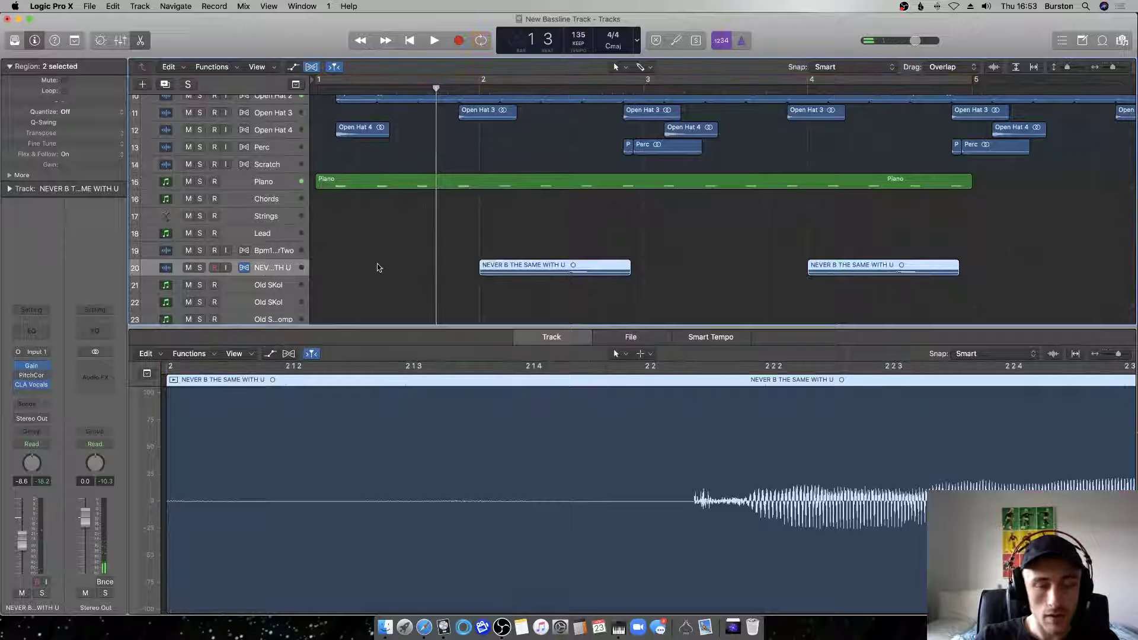
scroll(378, 267, down, 6)
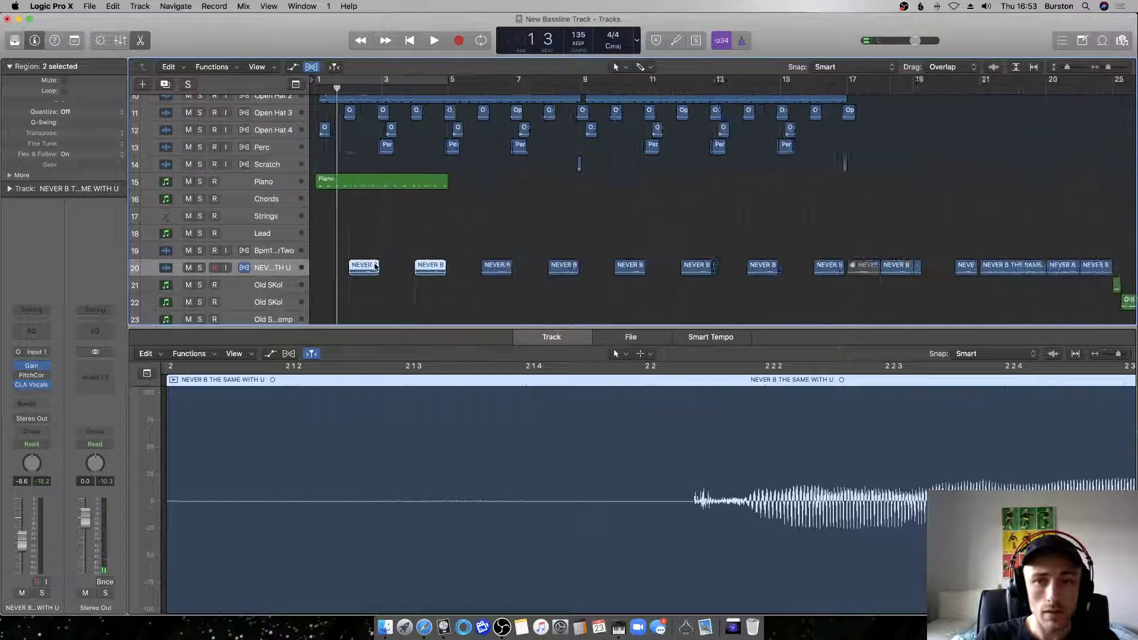
click(276, 270)
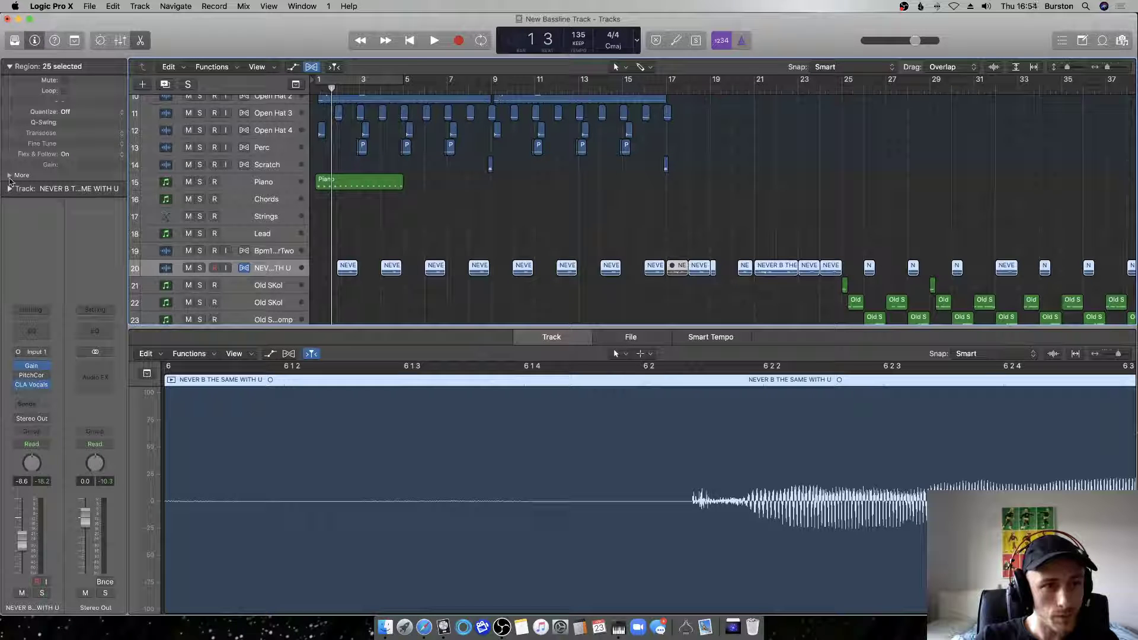
click(9, 175)
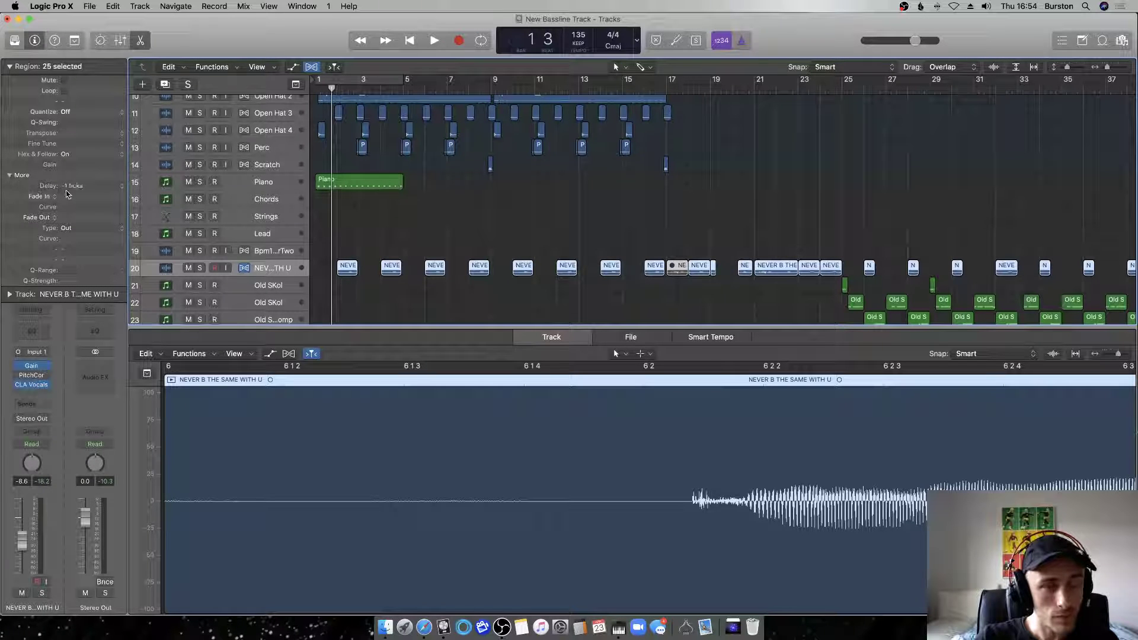
key(space)
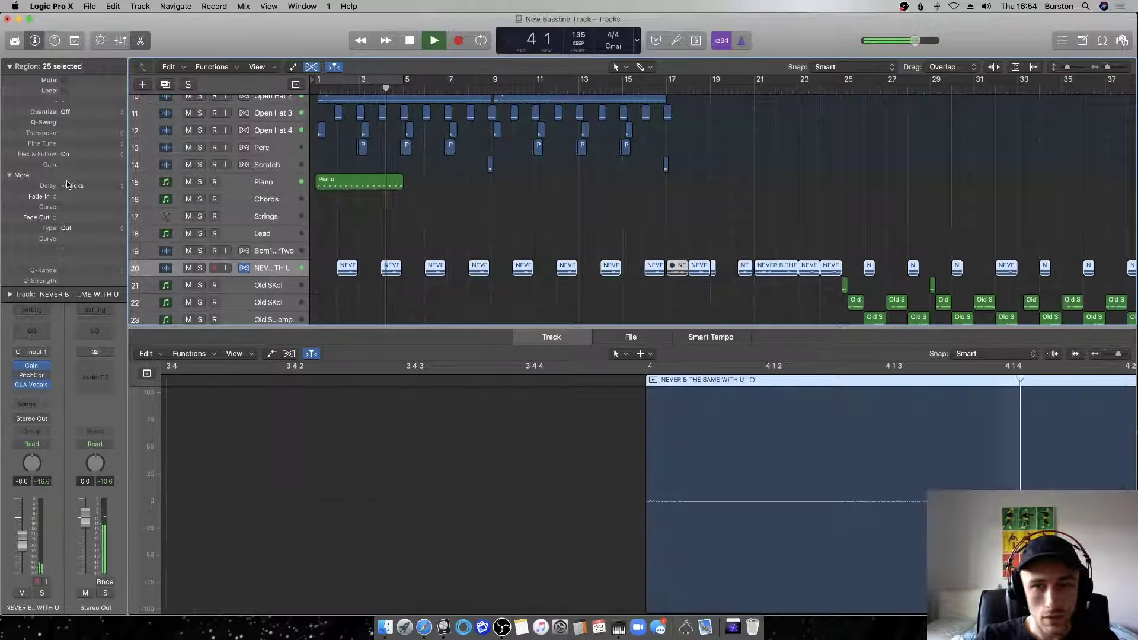
key(space)
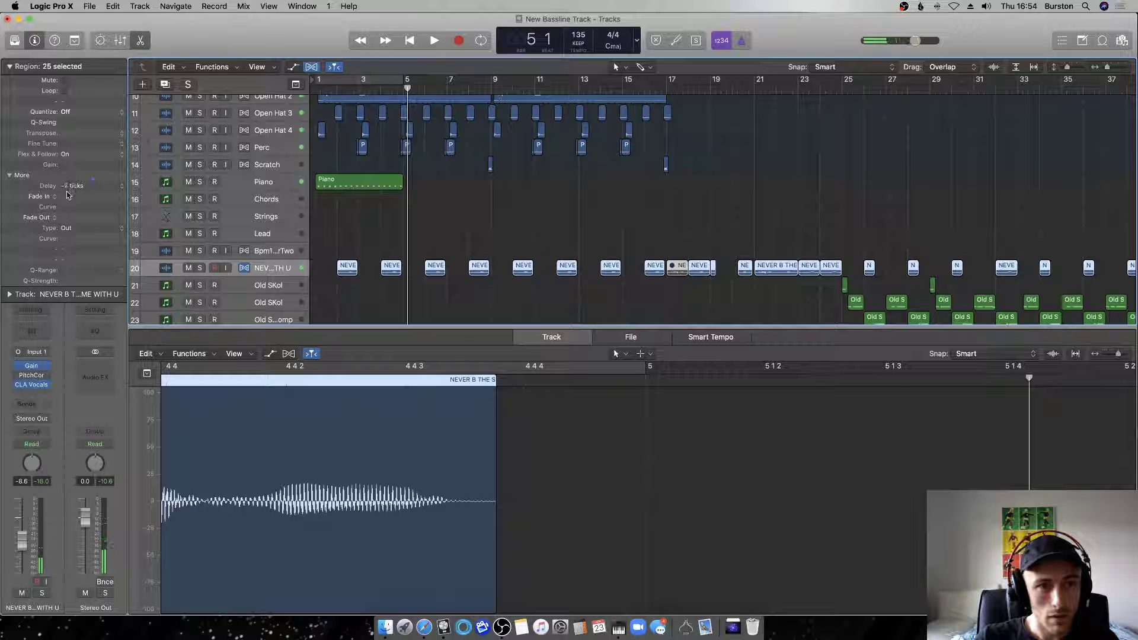
key(space)
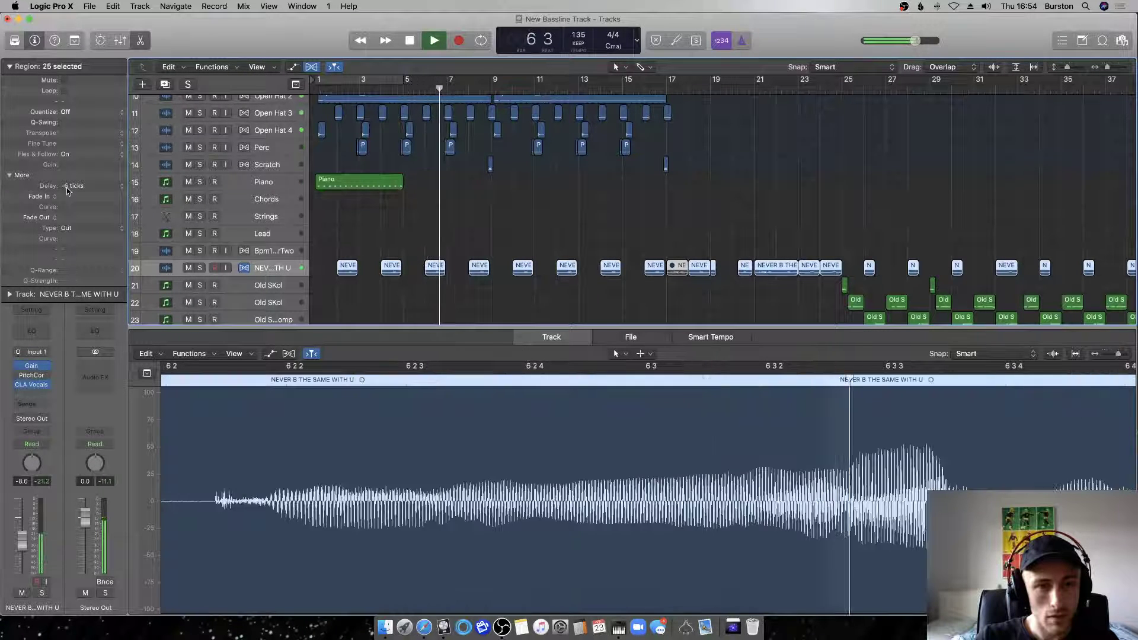
key(c)
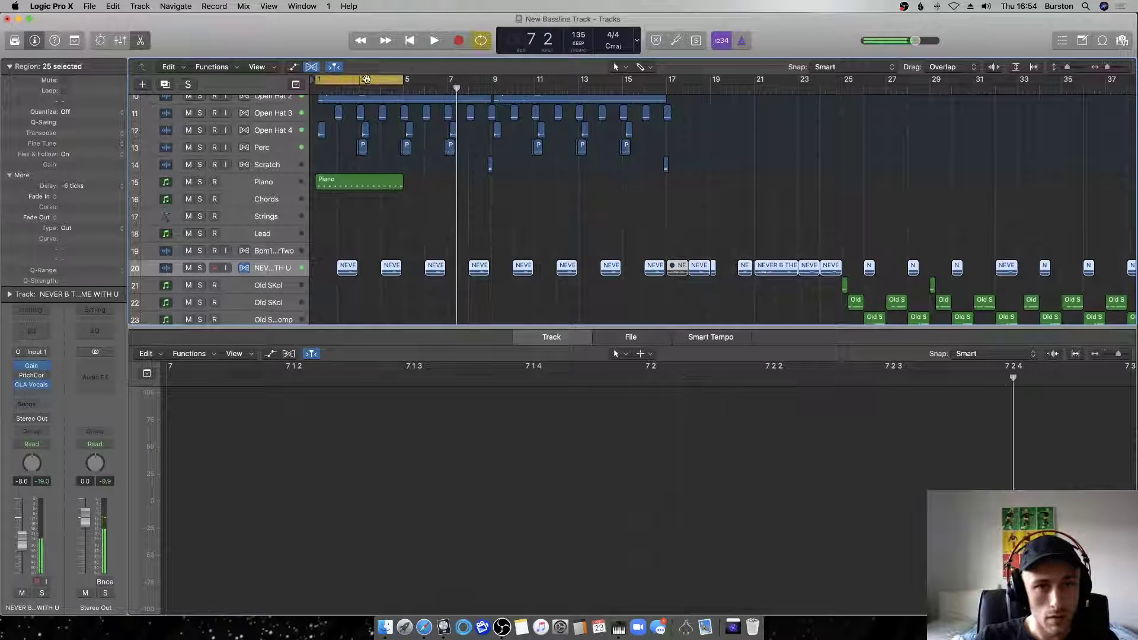
key(space)
Reopen the Piano region and delete the repeated offbeat chords, keeping only the first chord in each of the four bars.
click(339, 187)
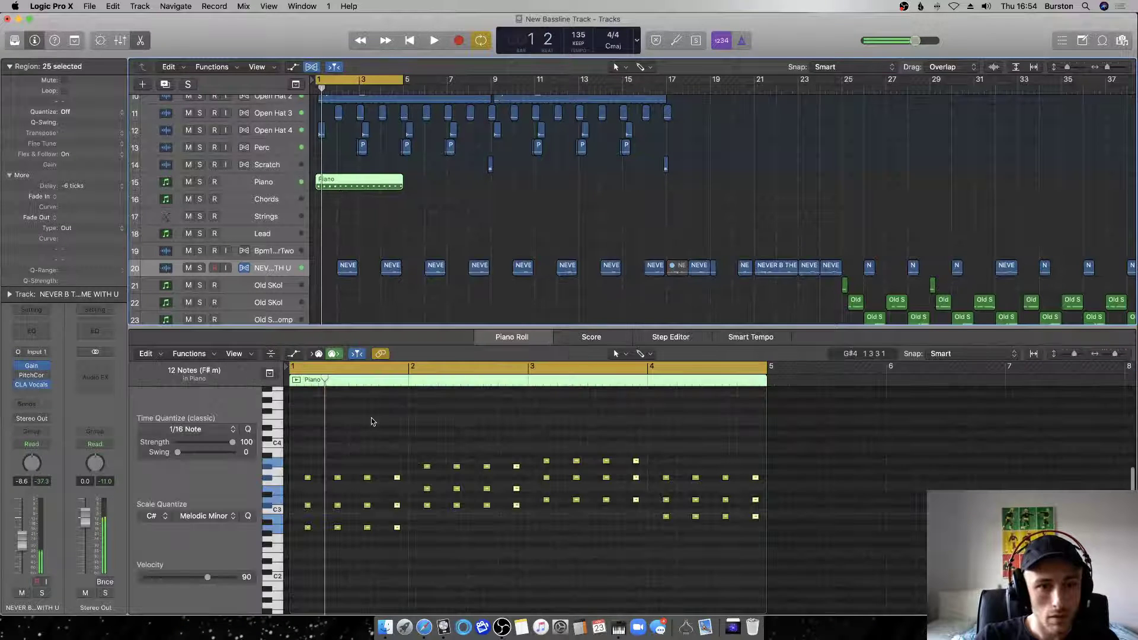
click(361, 546)
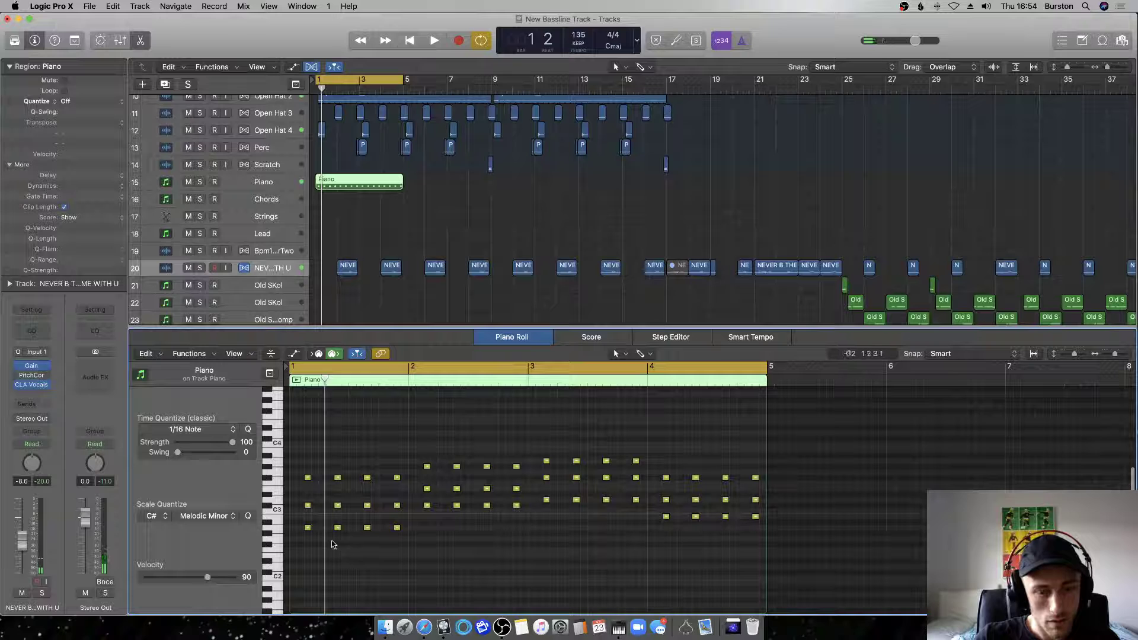
drag(317, 544, 398, 473)
key(Delete)
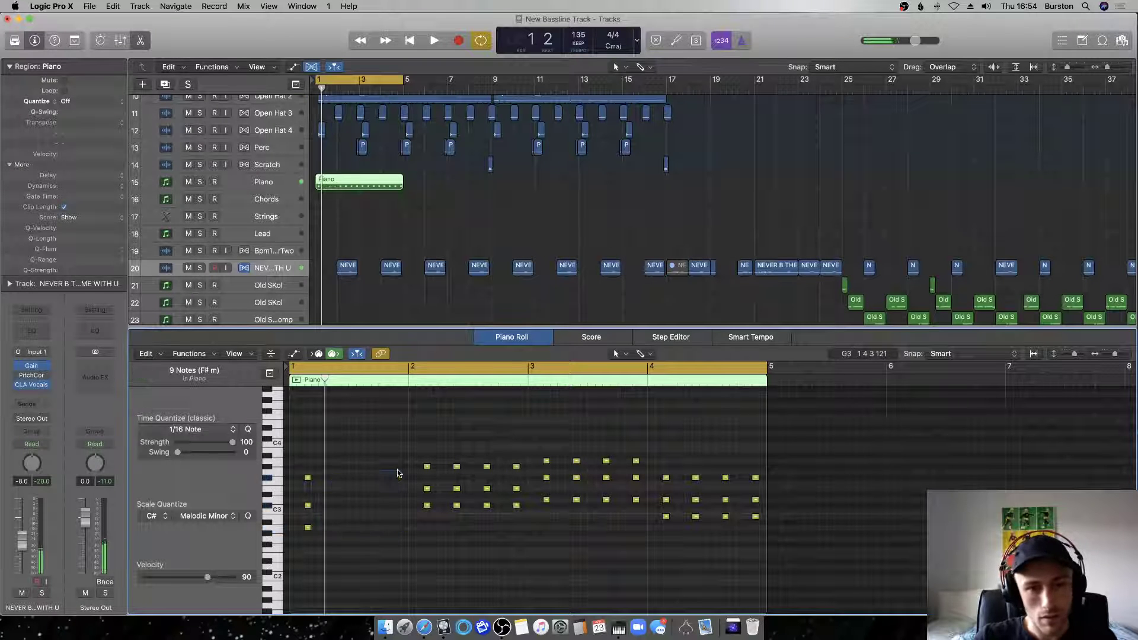
drag(445, 445, 518, 521)
key(Delete)
drag(575, 448, 779, 451)
key(Delete)
key(Delete)
Listen to the four remaining chords and move all twelve notes to beat 3 of their bars.
drag(695, 543, 295, 452)
key(space)
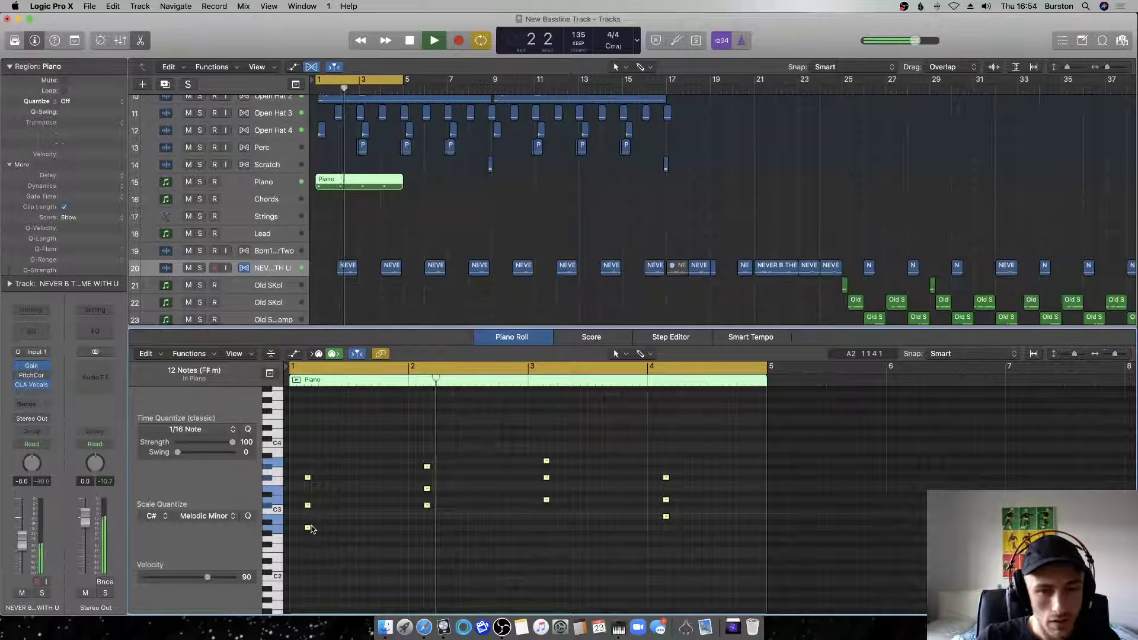
mouse_move(308, 531)
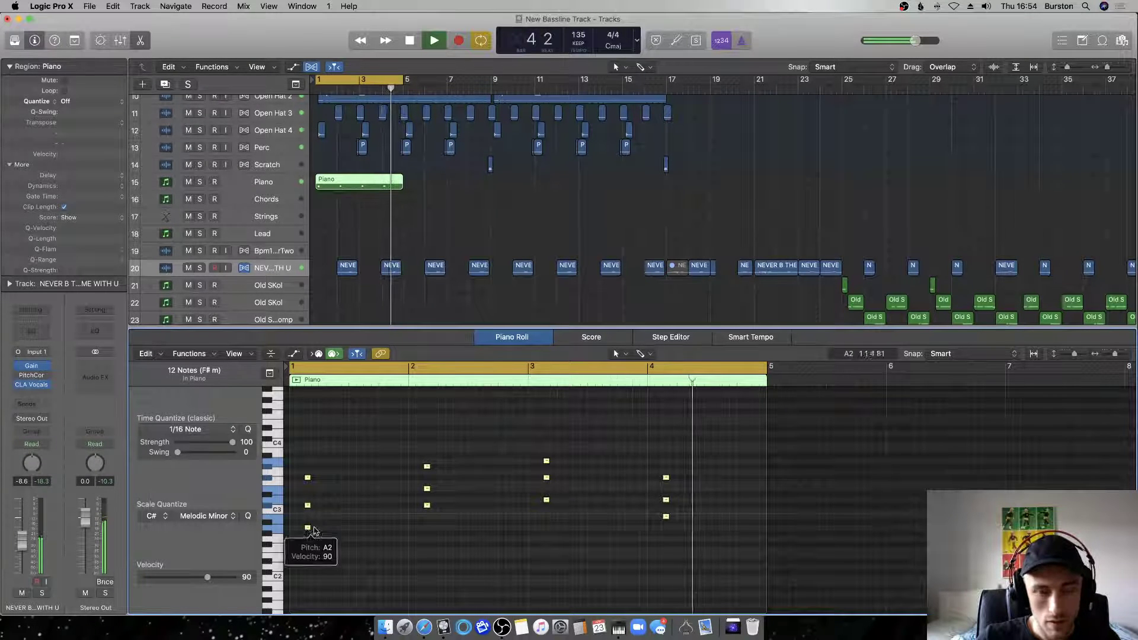
key(space)
drag(308, 531, 352, 531)
click(294, 549)
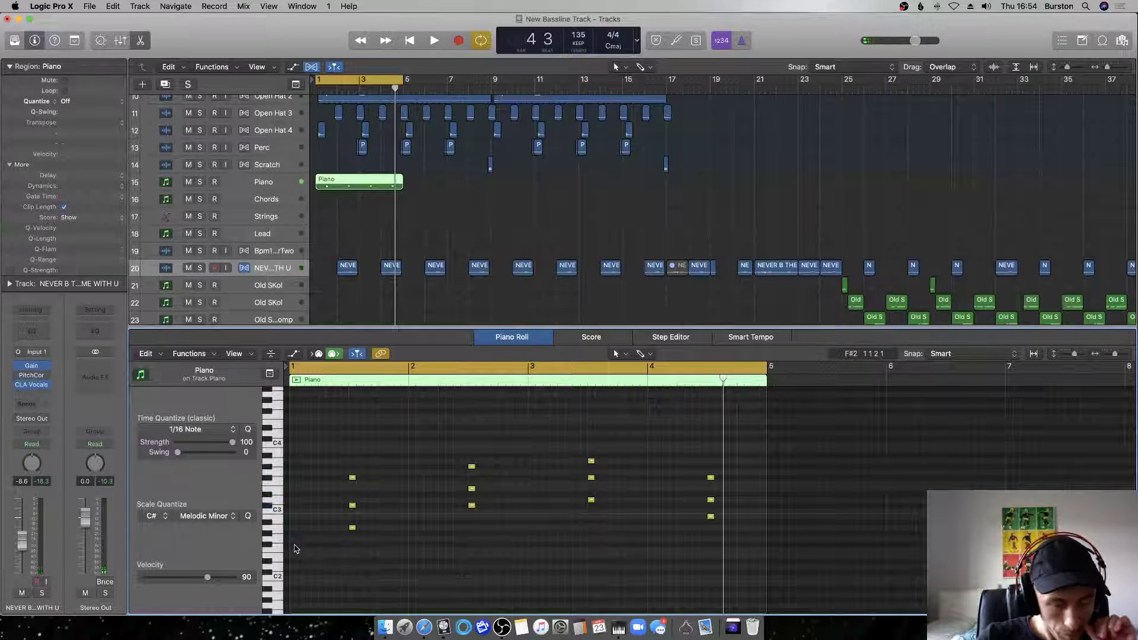
Draw an ascending run of seven sixteenth notes from F#2 to E3 along the F# minor scale at the start of bar 1.
click(294, 546)
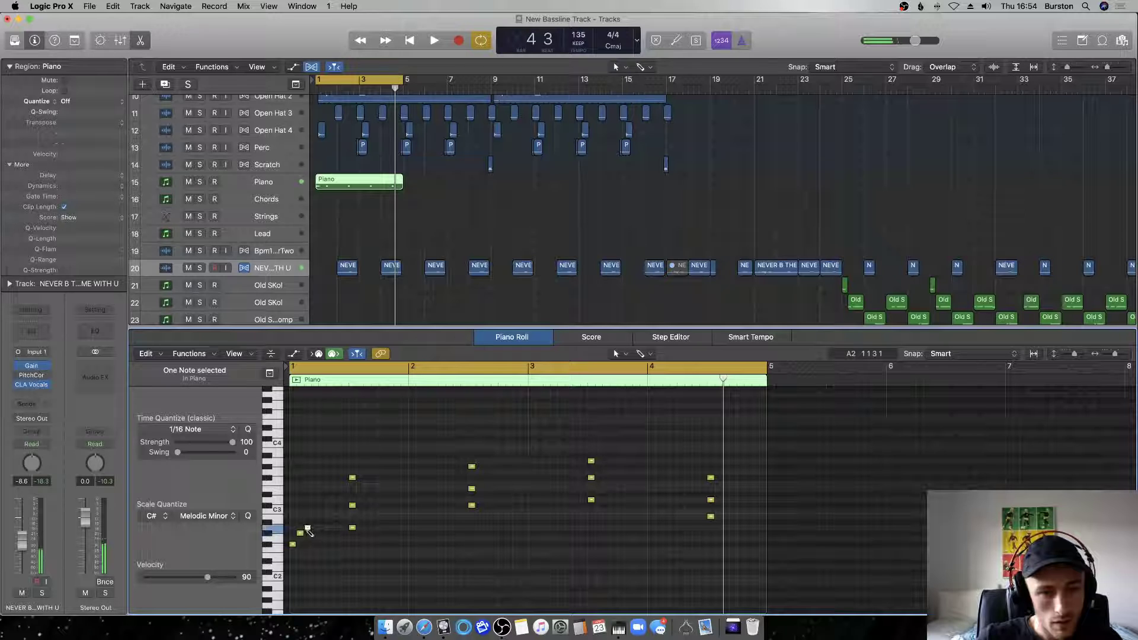
click(300, 533)
click(307, 528)
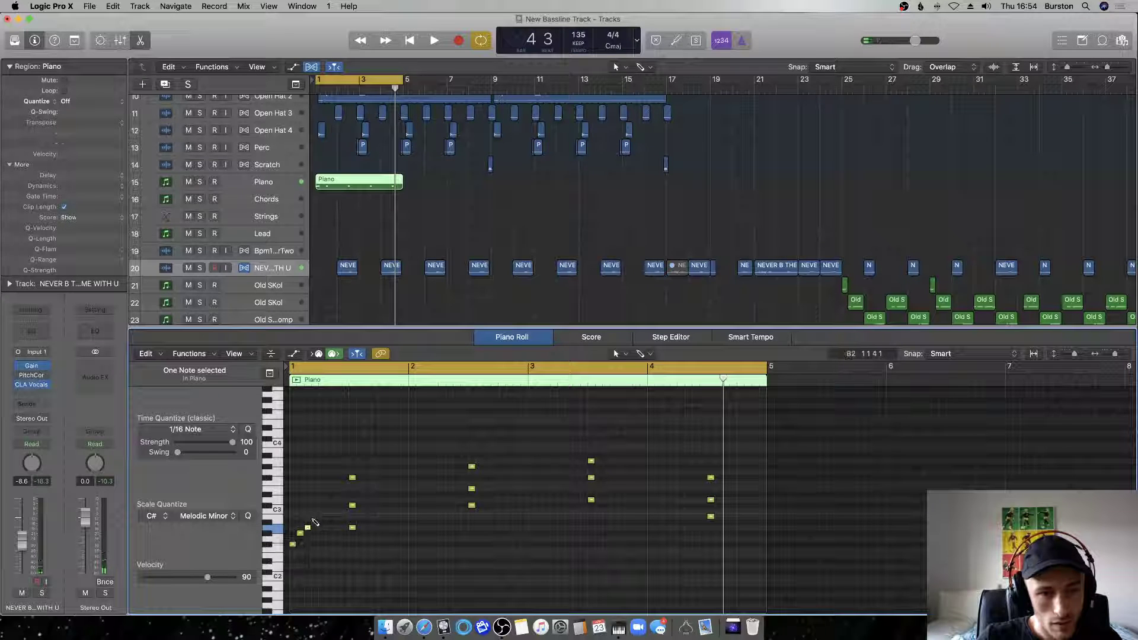
drag(315, 519, 321, 514)
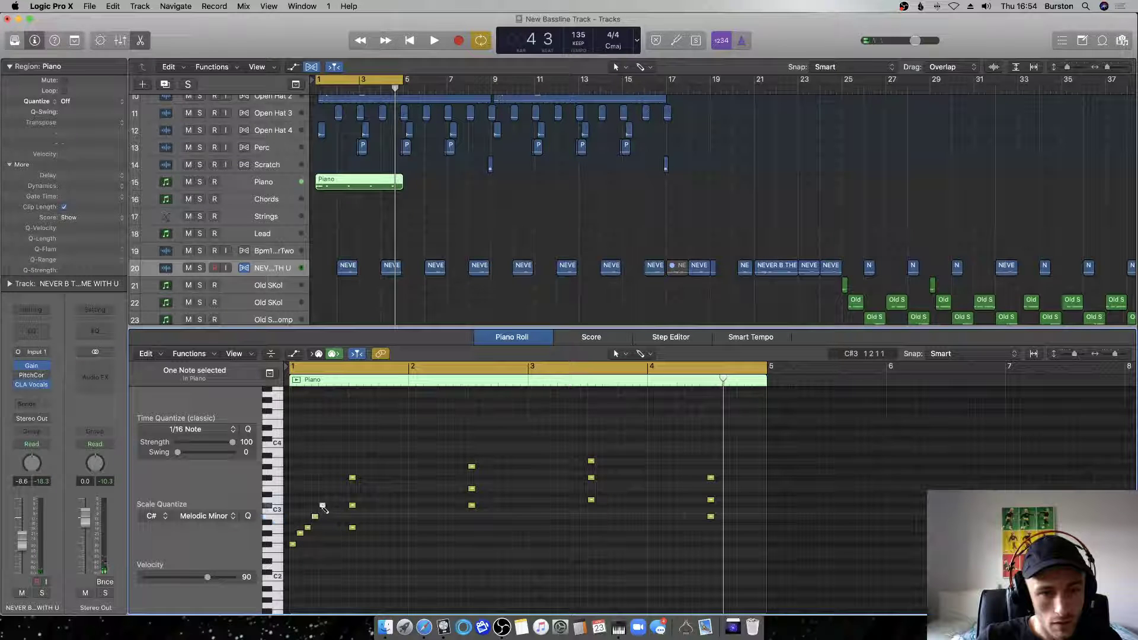
click(322, 508)
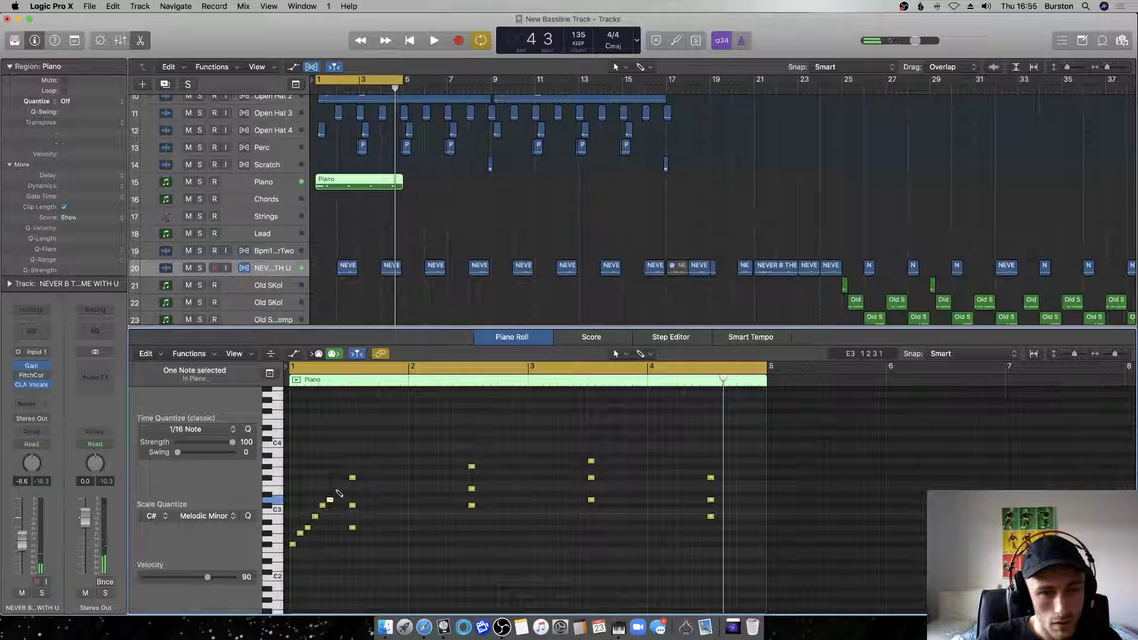
click(337, 490)
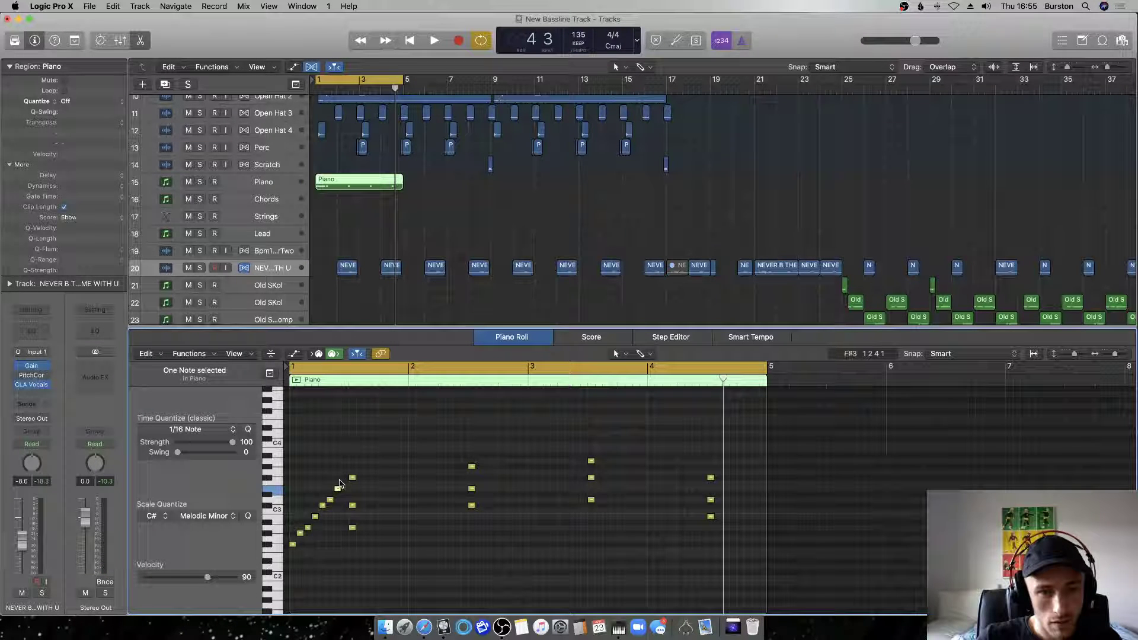
Delete G#2, B2 and D3 from the bar 1 run, keeping F#2, A2, C#3 and E3, and play it back.
click(300, 535)
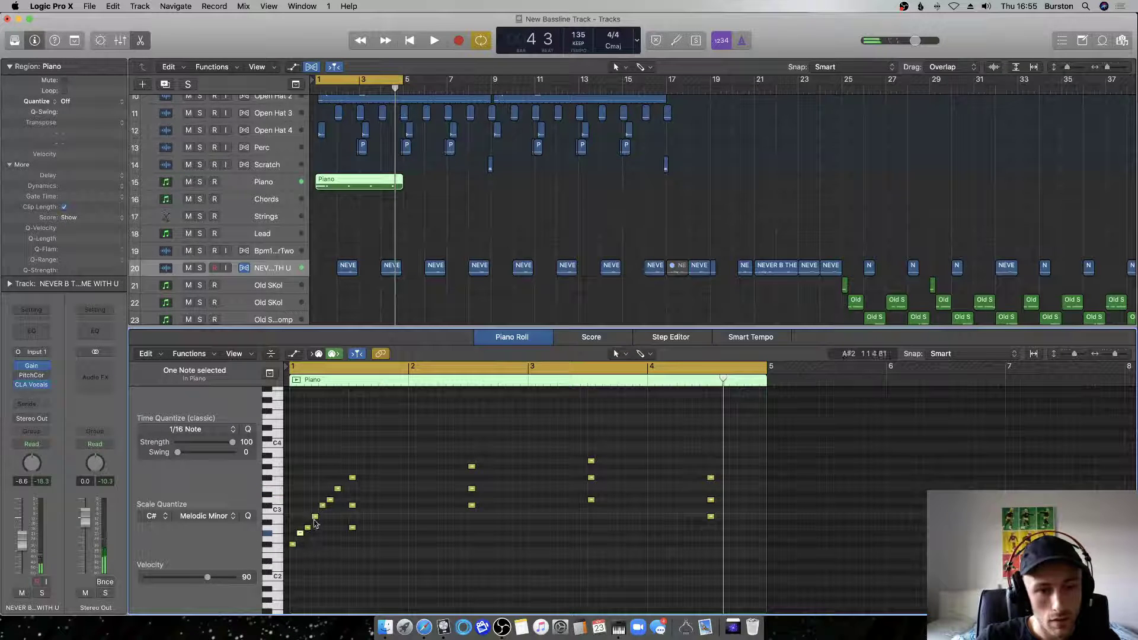
drag(316, 520, 331, 504)
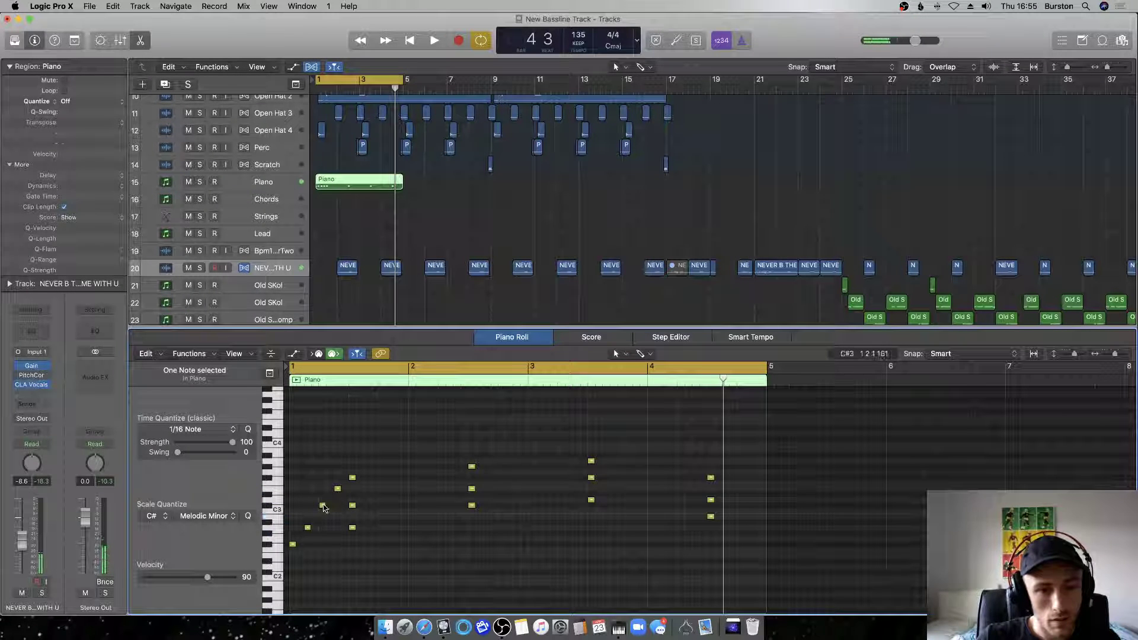
click(323, 507)
key(space)
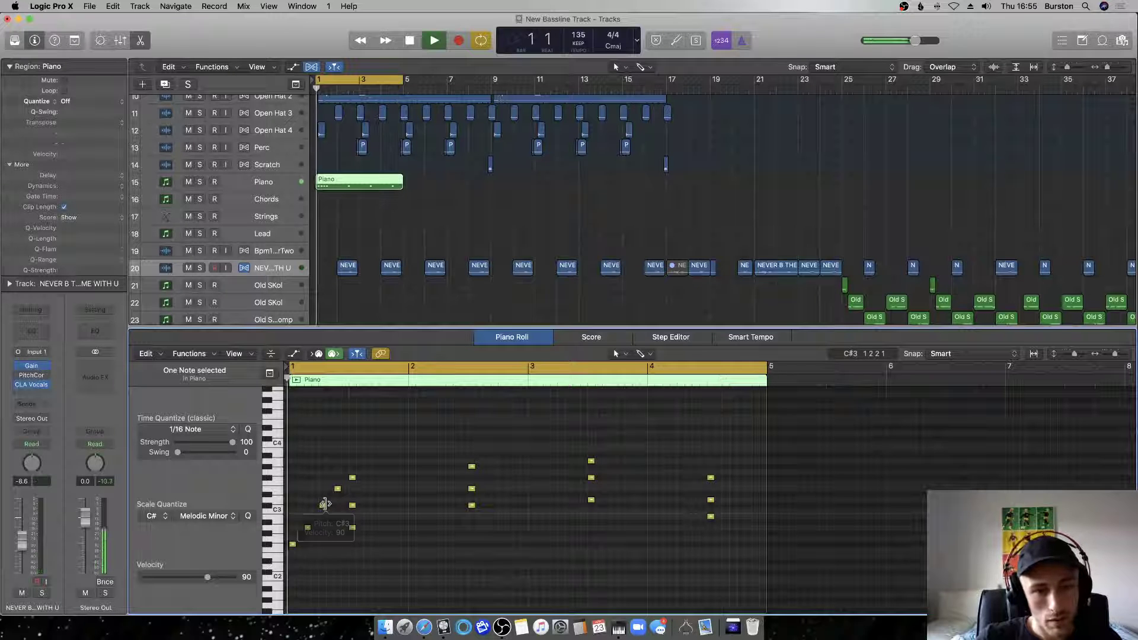
key(space)
Move the four remaining run notes one sixteenth later so the run starts at 1 1 2 1, and play it back.
drag(340, 477, 300, 546)
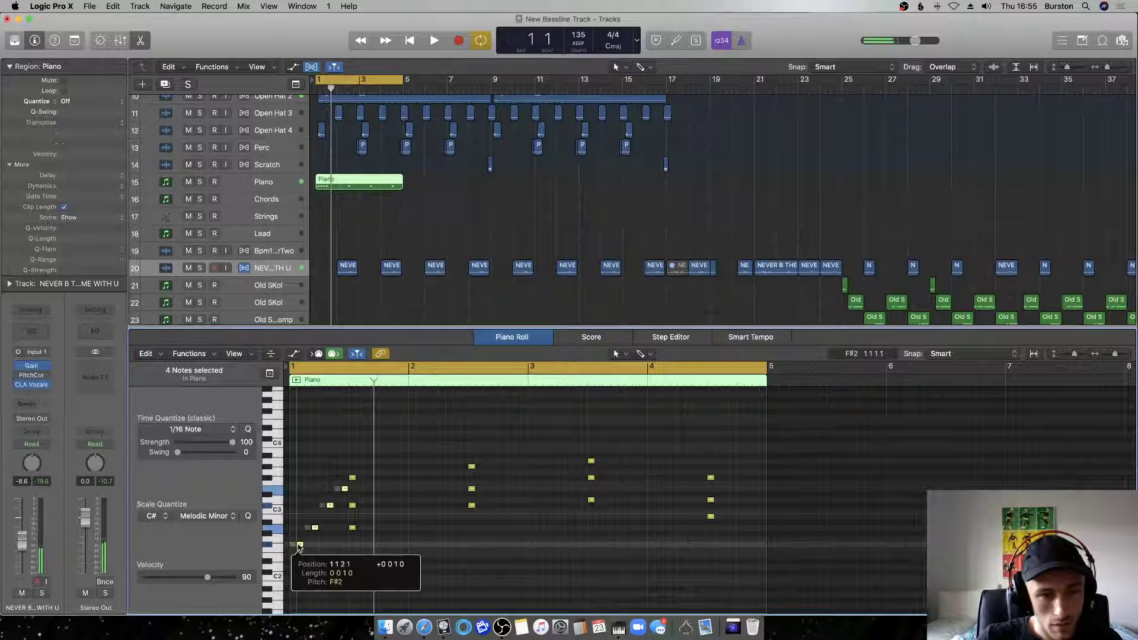
key(space)
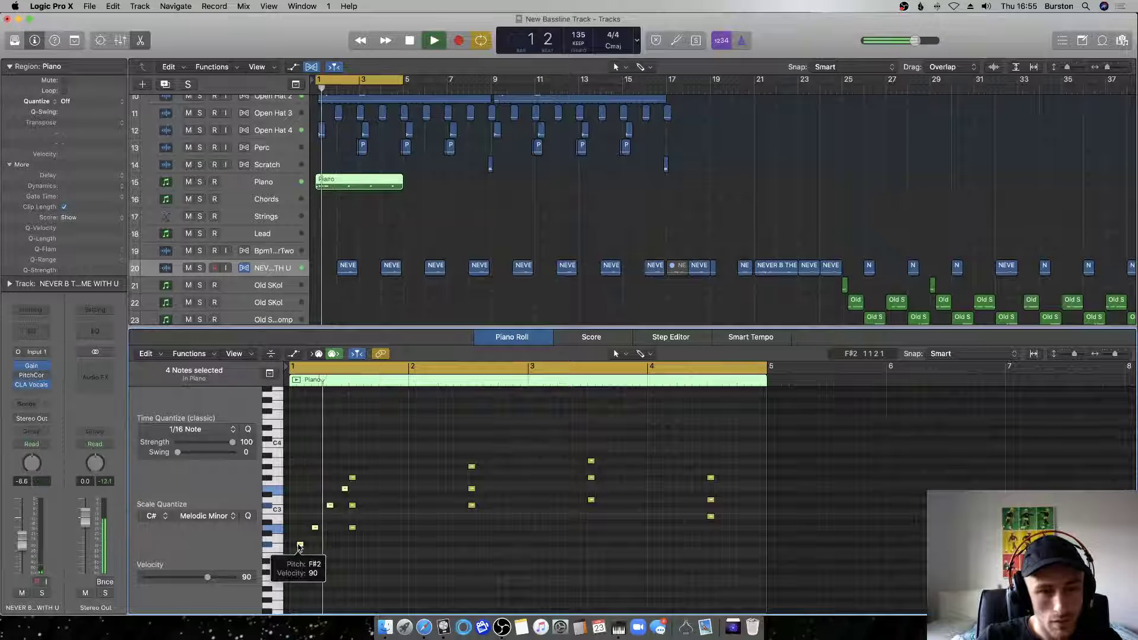
key(space)
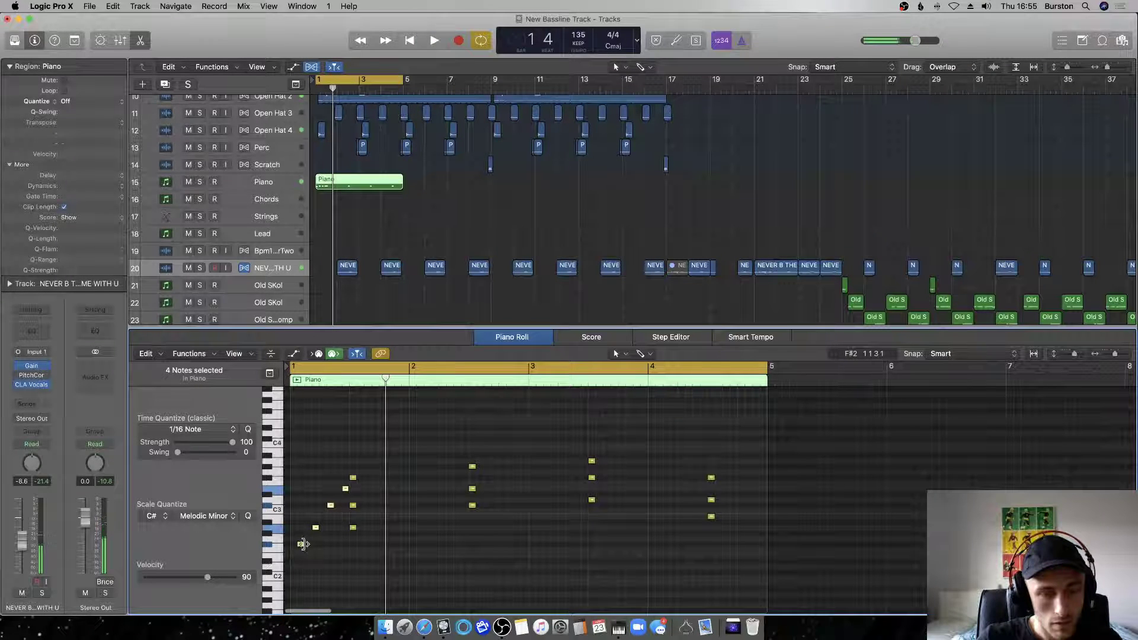
scroll(304, 544, up, 4)
scroll(304, 547, left, 3)
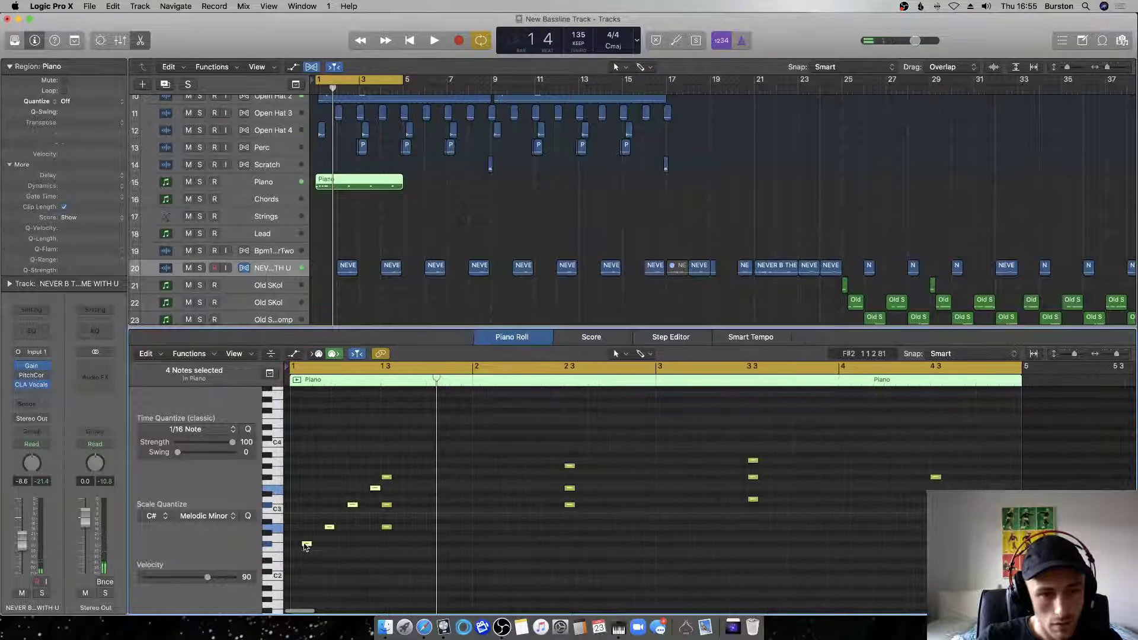
key(space)
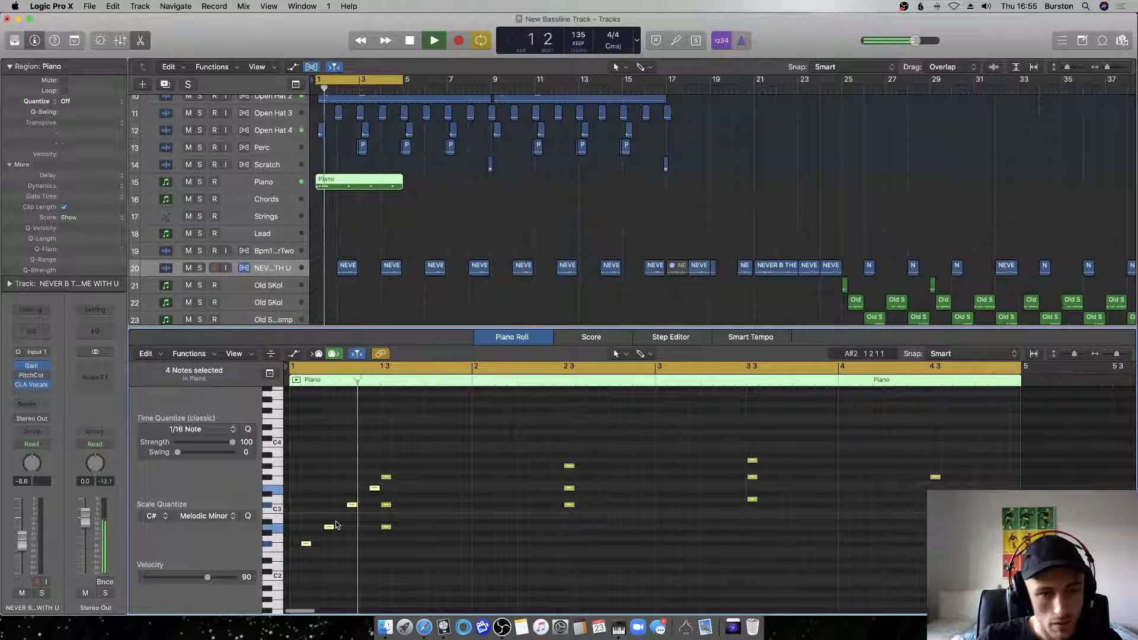
key(space)
Try moving the run's C#3 and E3 notes one sixteenth earlier, play it back, and undo the move.
click(358, 510)
drag(349, 515, 364, 490)
key(space)
Move only the run's E3 note one sixteenth earlier and listen to the new rhythm.
key(space)
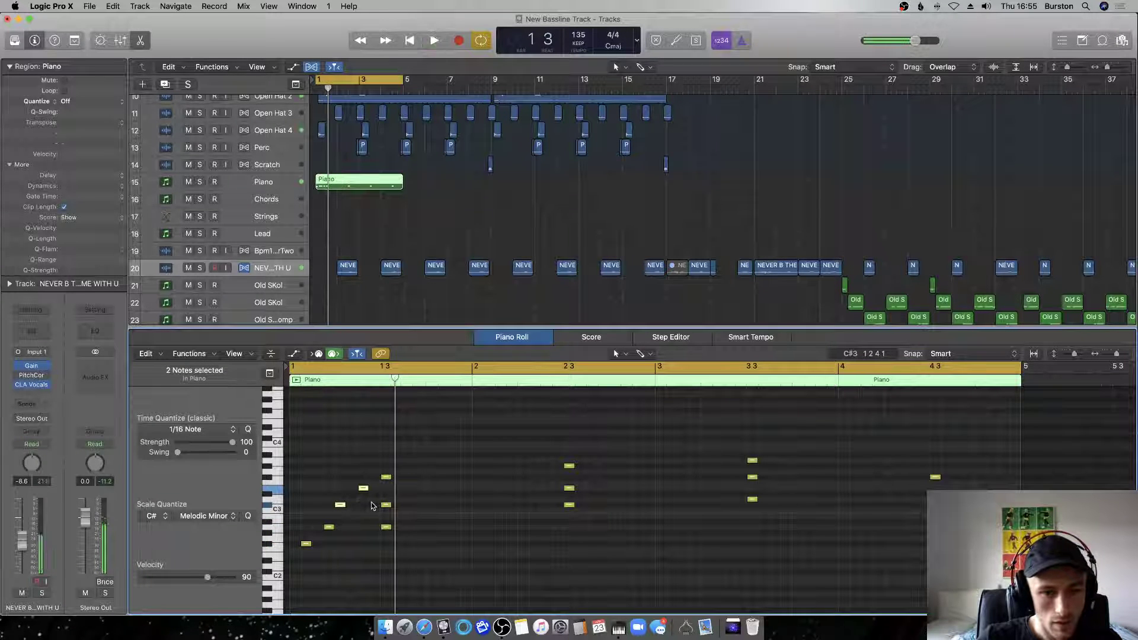
key(super+z)
drag(374, 488, 363, 490)
key(space)
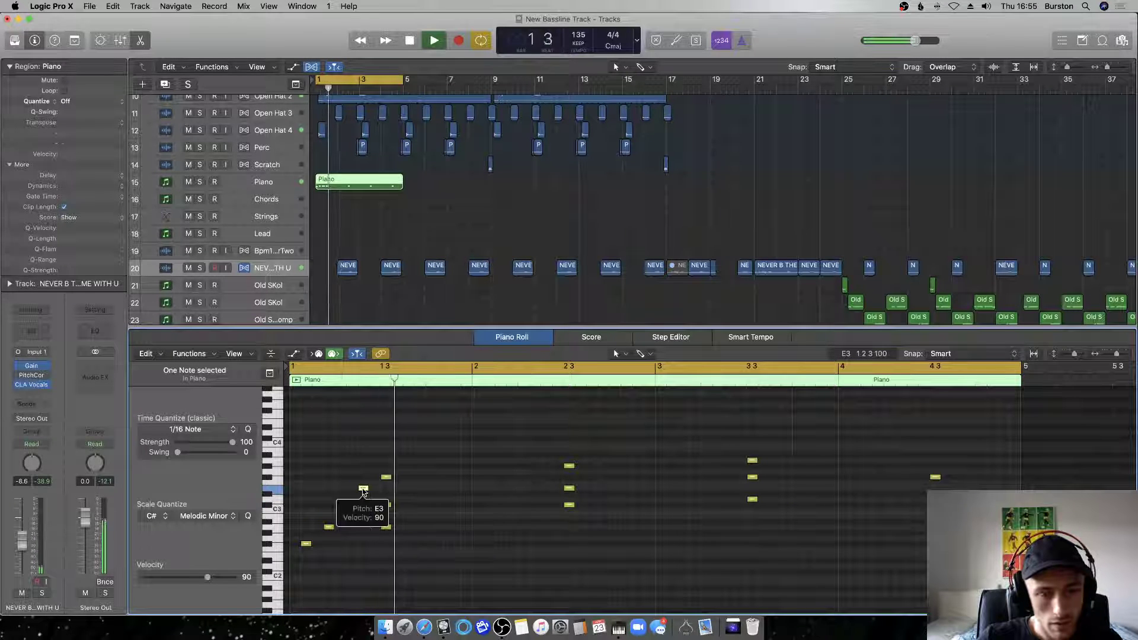
key(space)
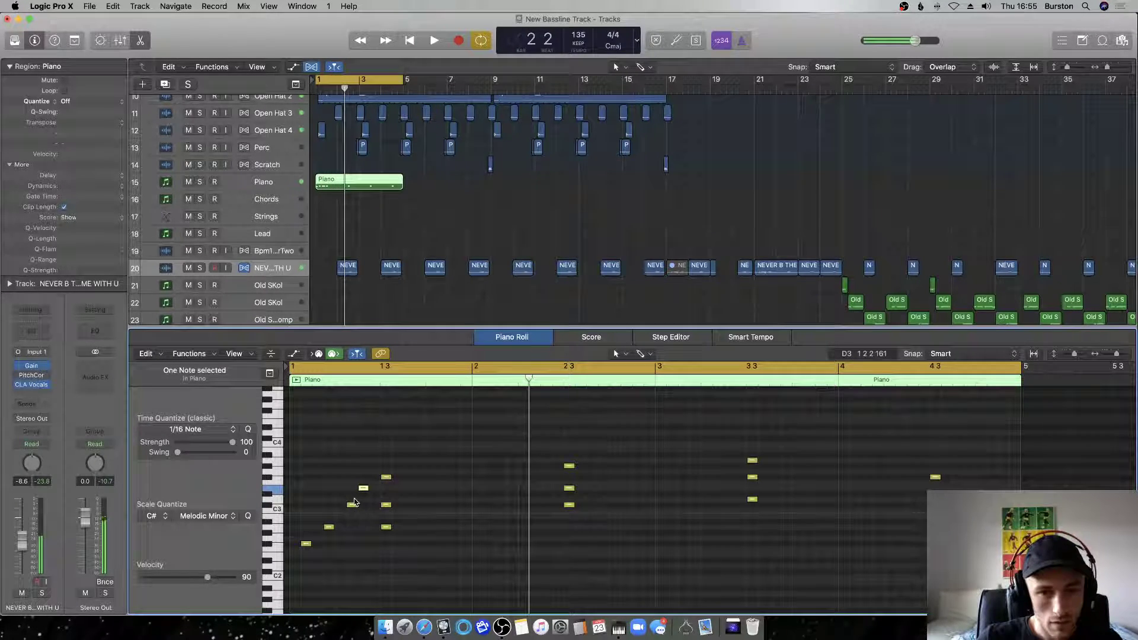
click(321, 550)
key(space)
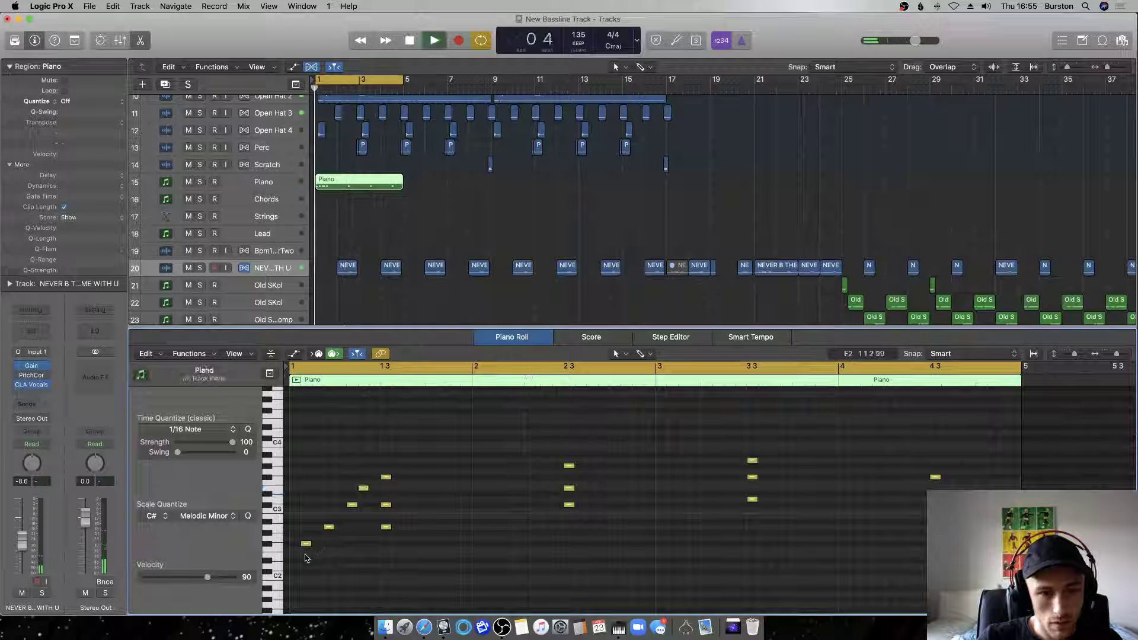
key(space)
Copy the four-note run into bar 2 starting on C#3 and transpose the copy down one octave.
drag(302, 559, 371, 478)
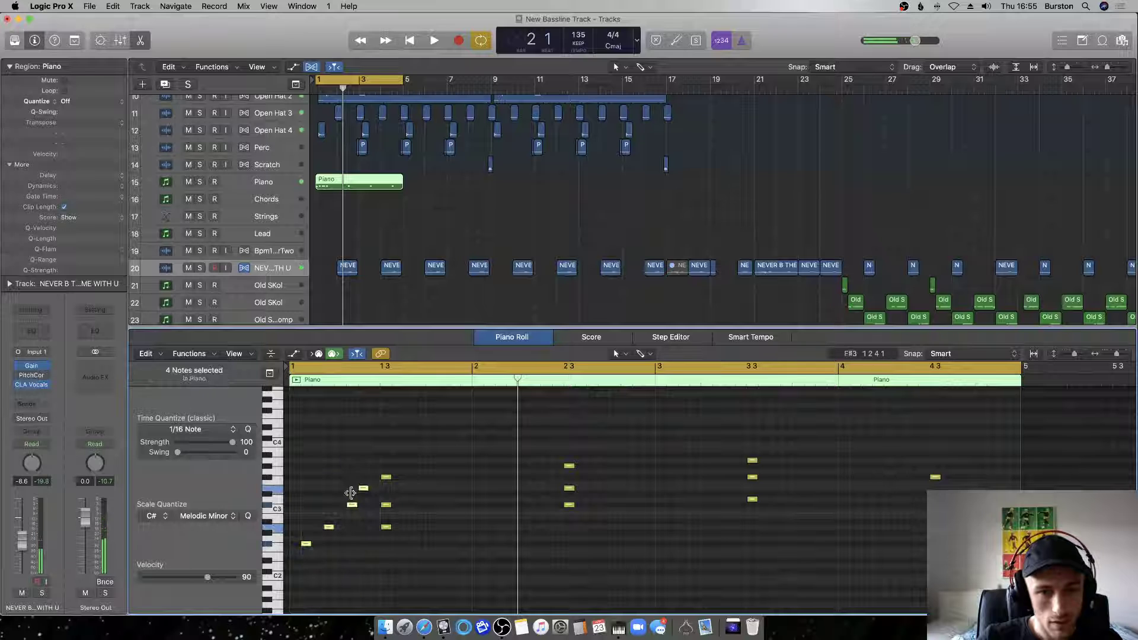
mouse_move(307, 547)
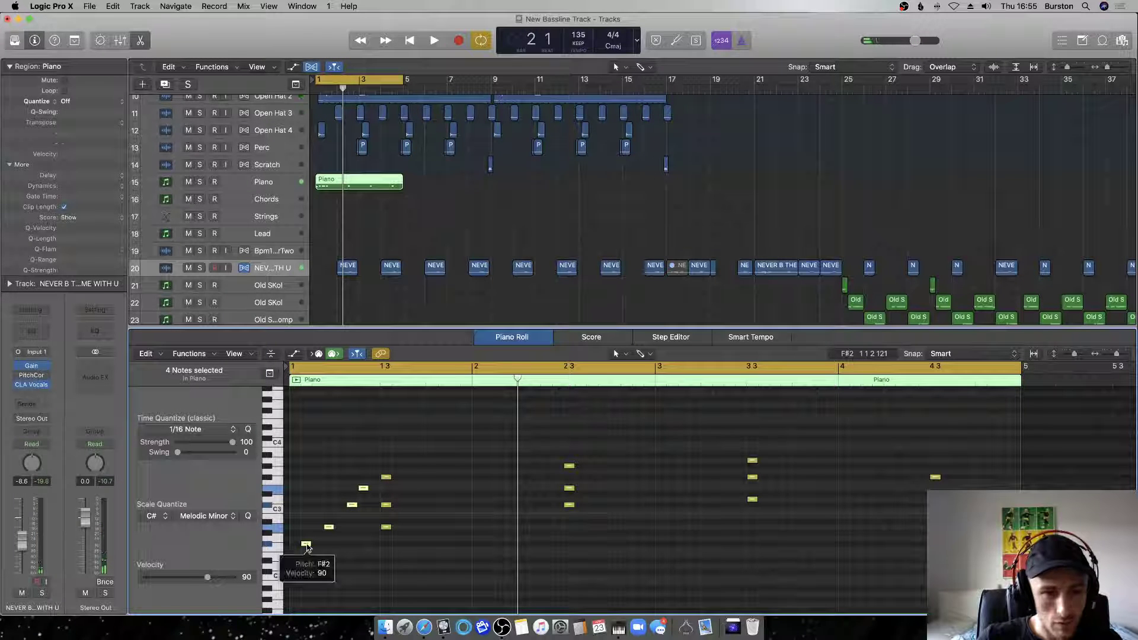
drag(306, 545, 490, 506)
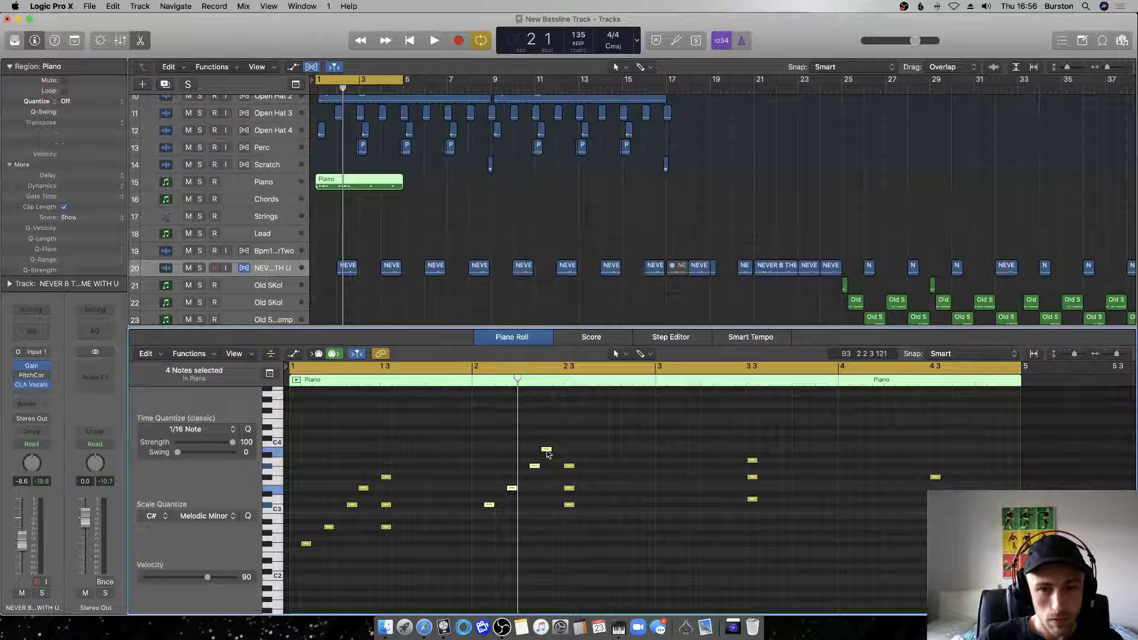
mouse_move(547, 453)
click(489, 506)
key(alt+shift+Down)
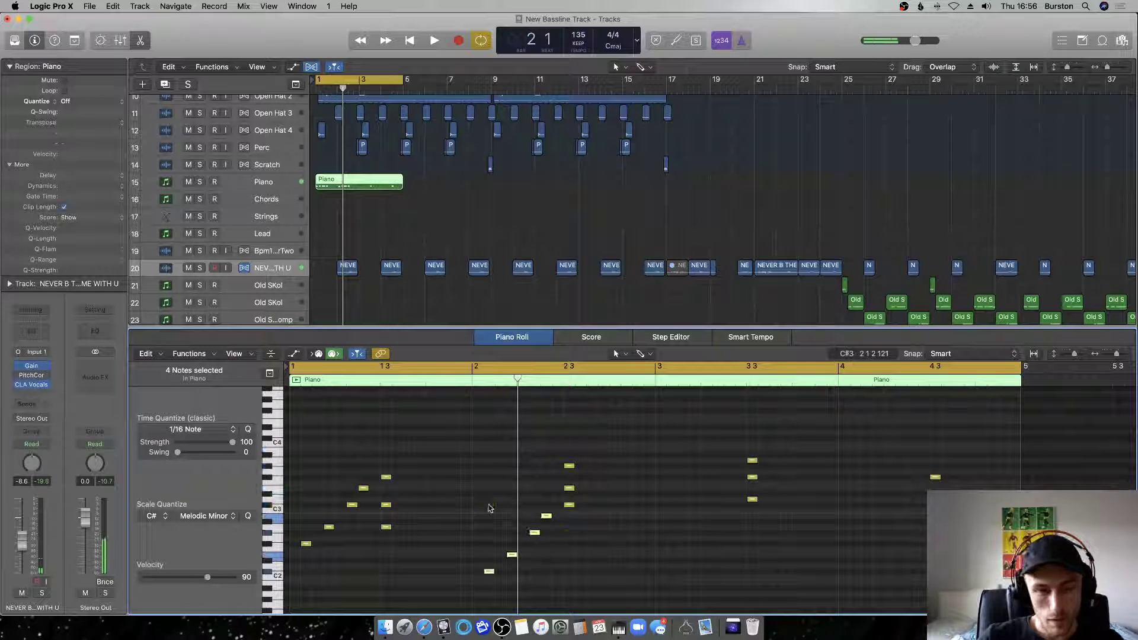
Play back the two runs, mute the NEVER B THE SAME WITH U vocal track, and listen again.
key(space)
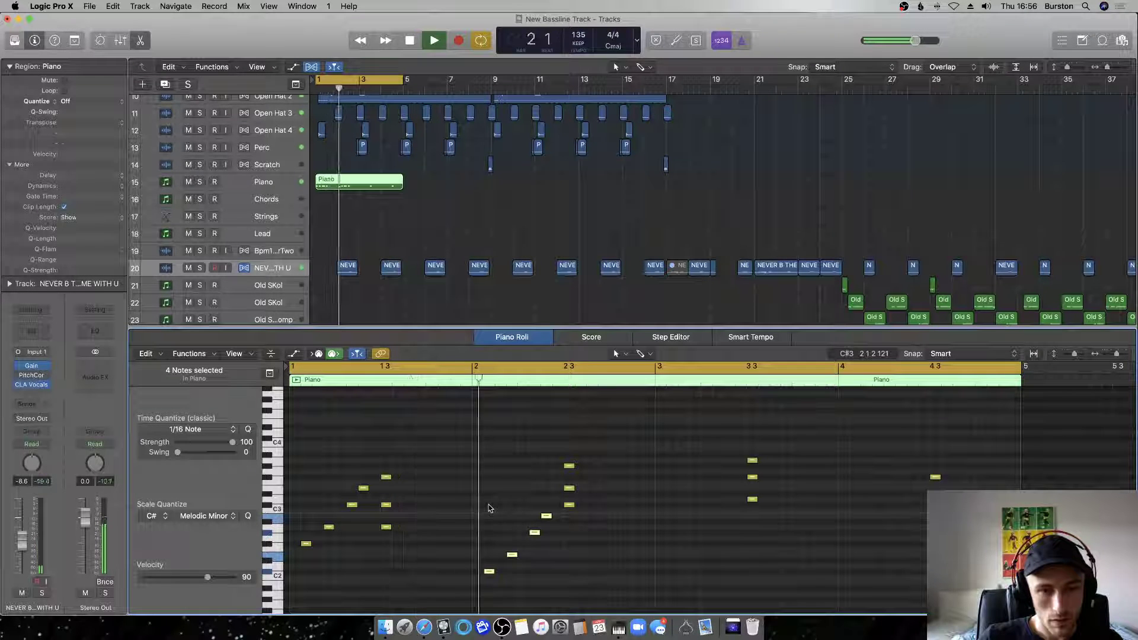
key(space)
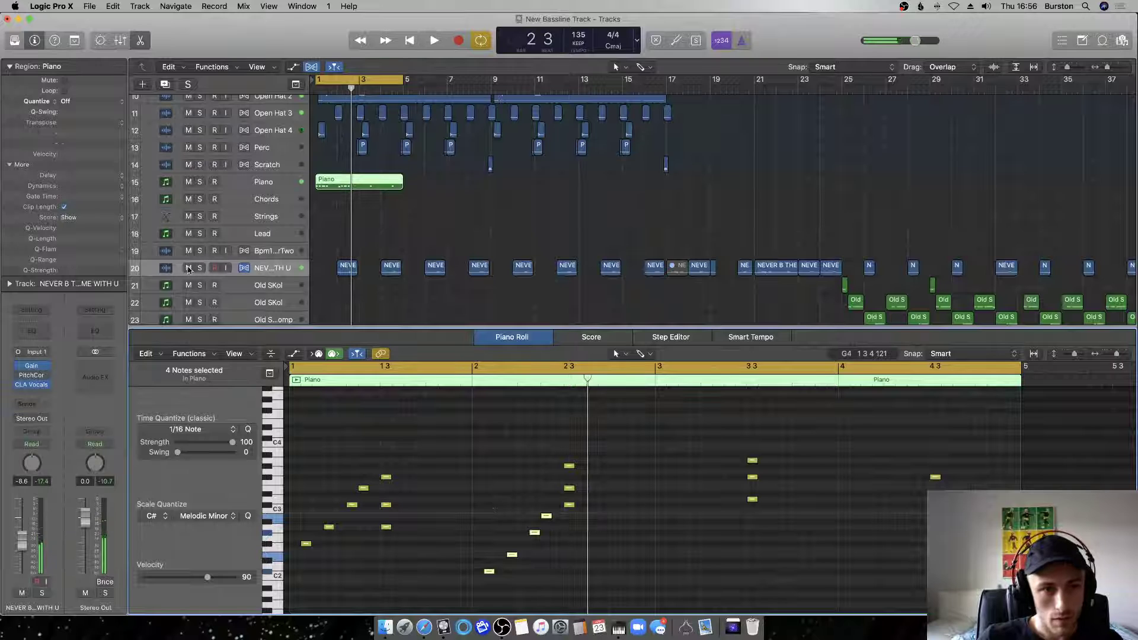
click(188, 268)
key(space)
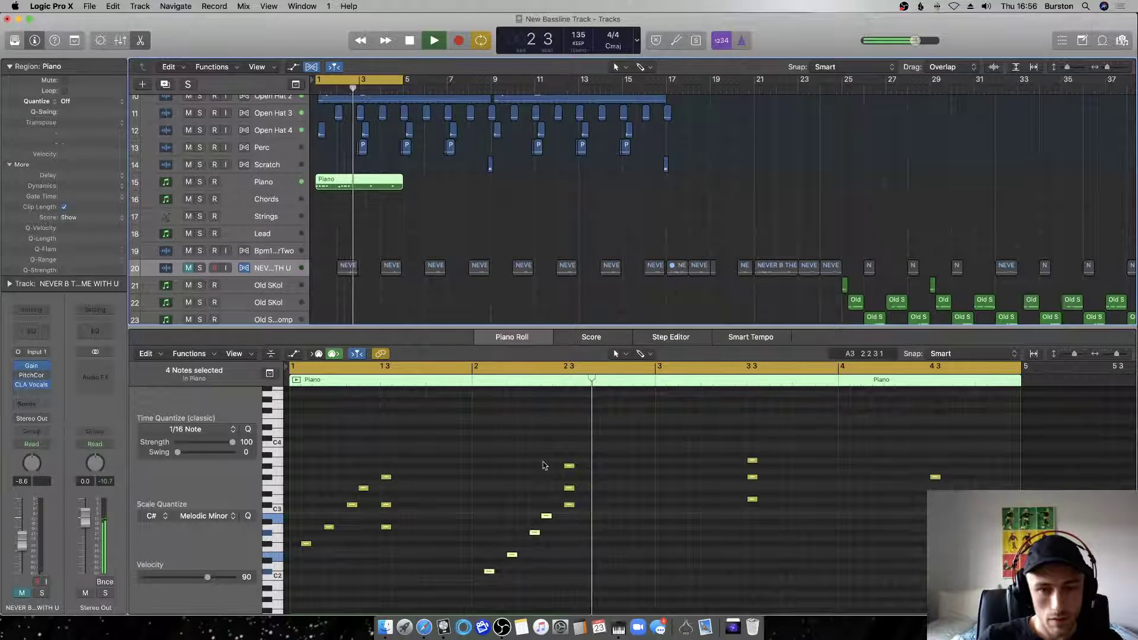
key(space)
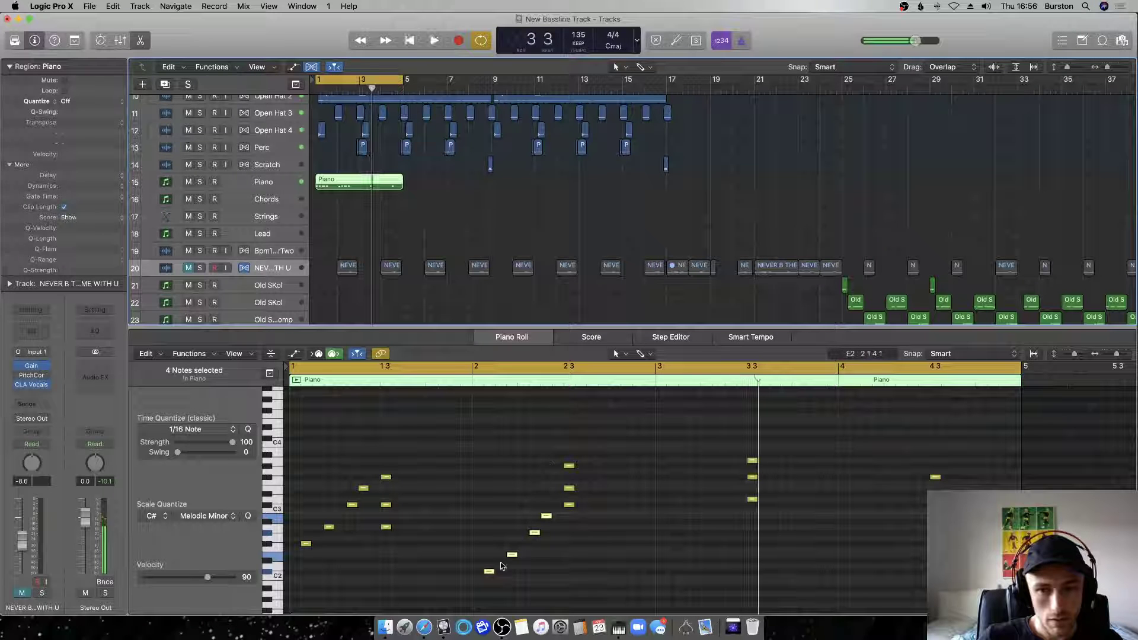
Copy the four-note run from bar 2 into bar 3, starting on D2.
drag(488, 574, 673, 578)
drag(669, 578, 669, 561)
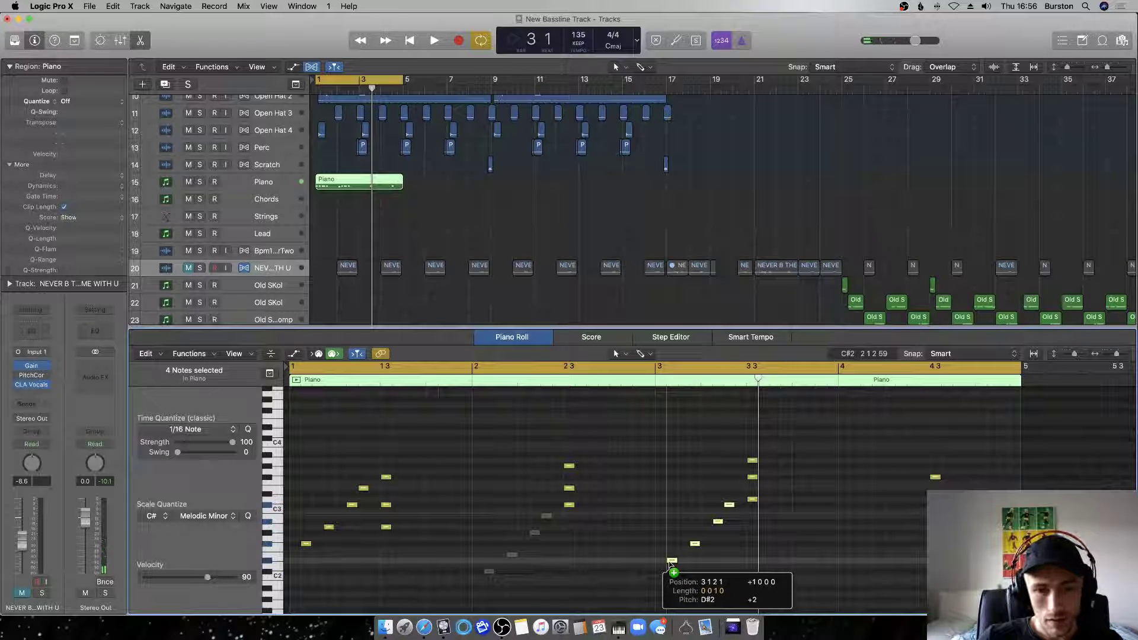
drag(669, 564, 670, 566)
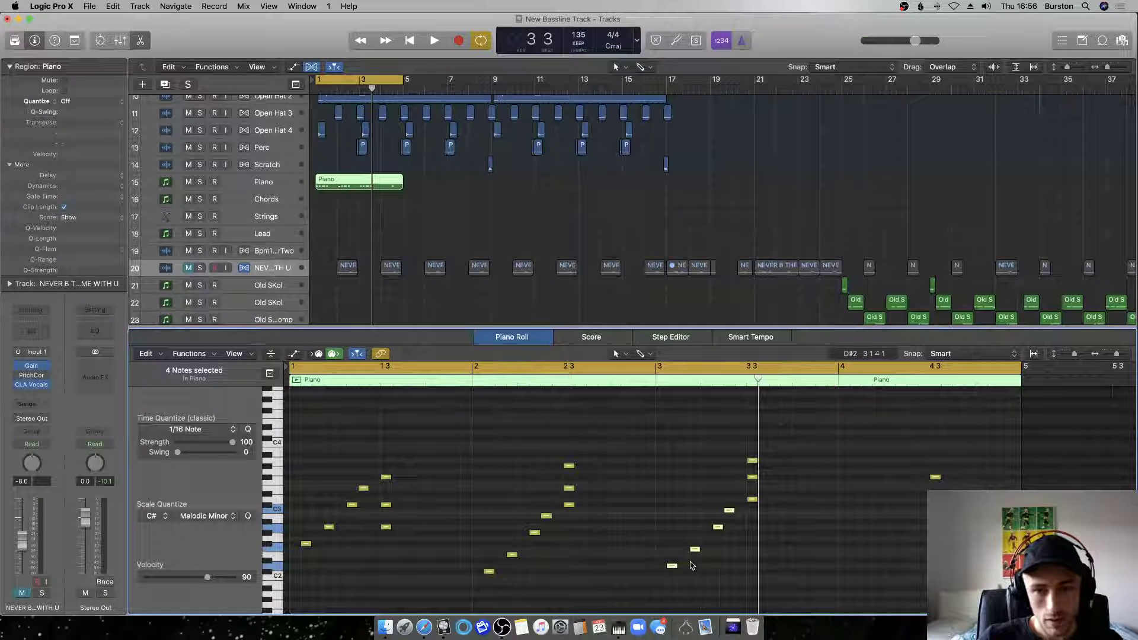
Raise the bar 3 run's second note to F#2 and its last note to C#3, and play back the pattern.
click(675, 567)
drag(696, 550, 699, 548)
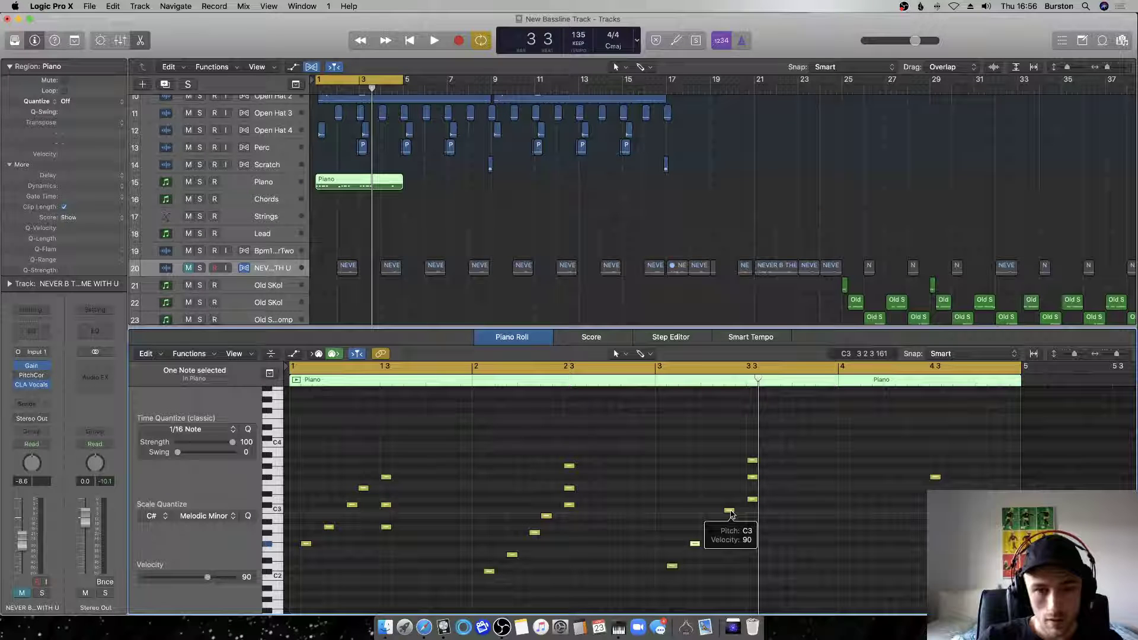
drag(731, 513, 731, 509)
key(space)
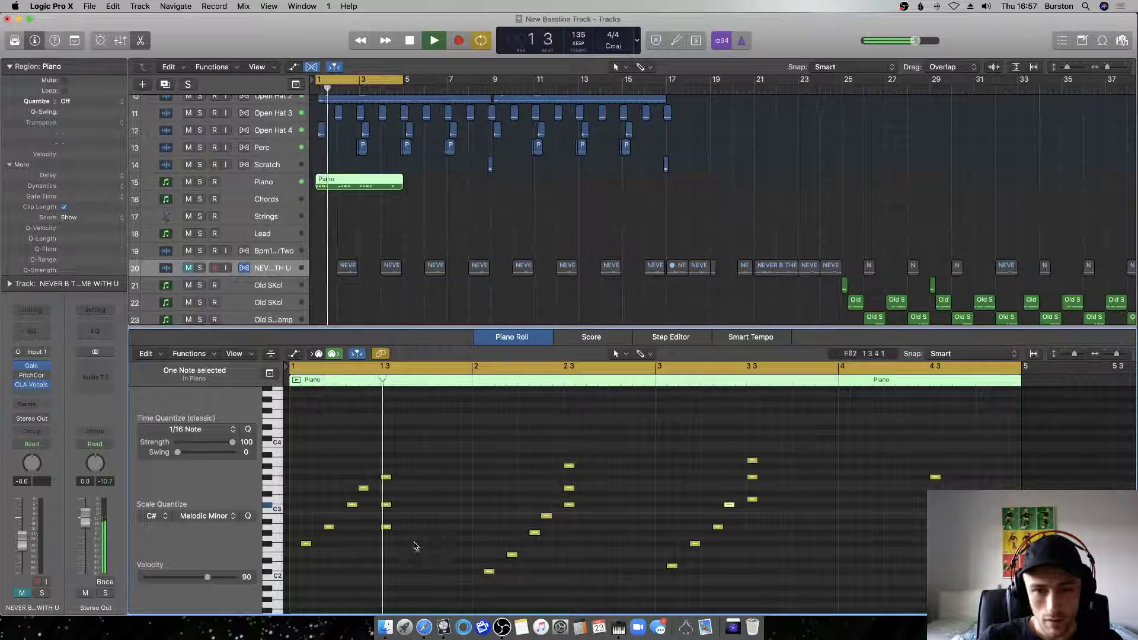
key(space)
Copy the four-note run from bar 2 into bar 4, starting on B1, and start playback.
drag(468, 586, 551, 514)
drag(489, 573, 853, 583)
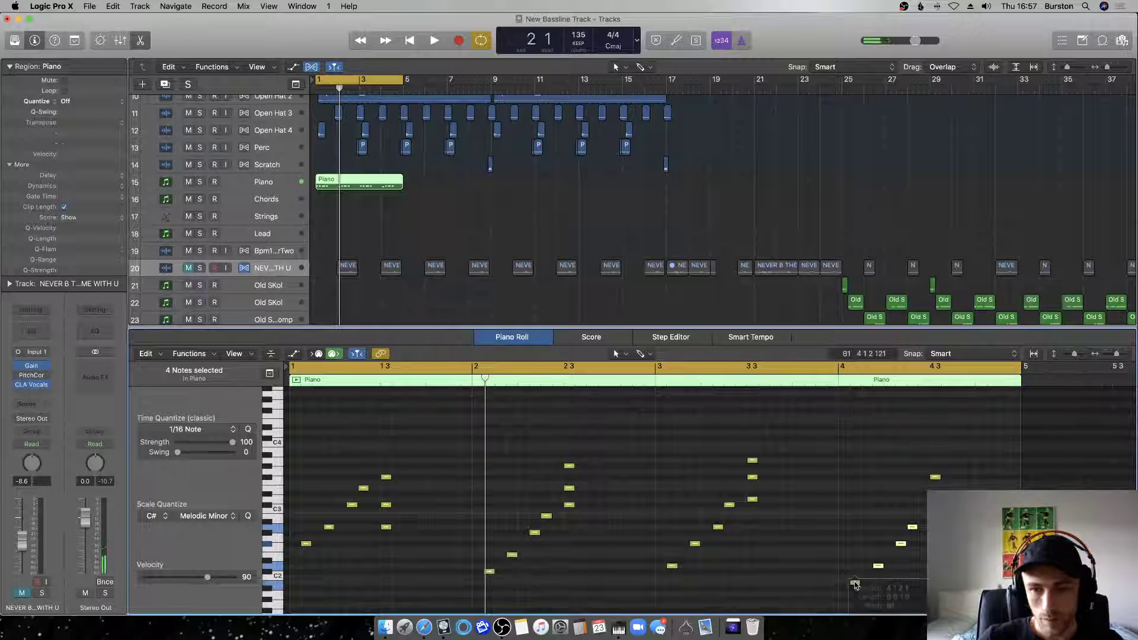
key(space)
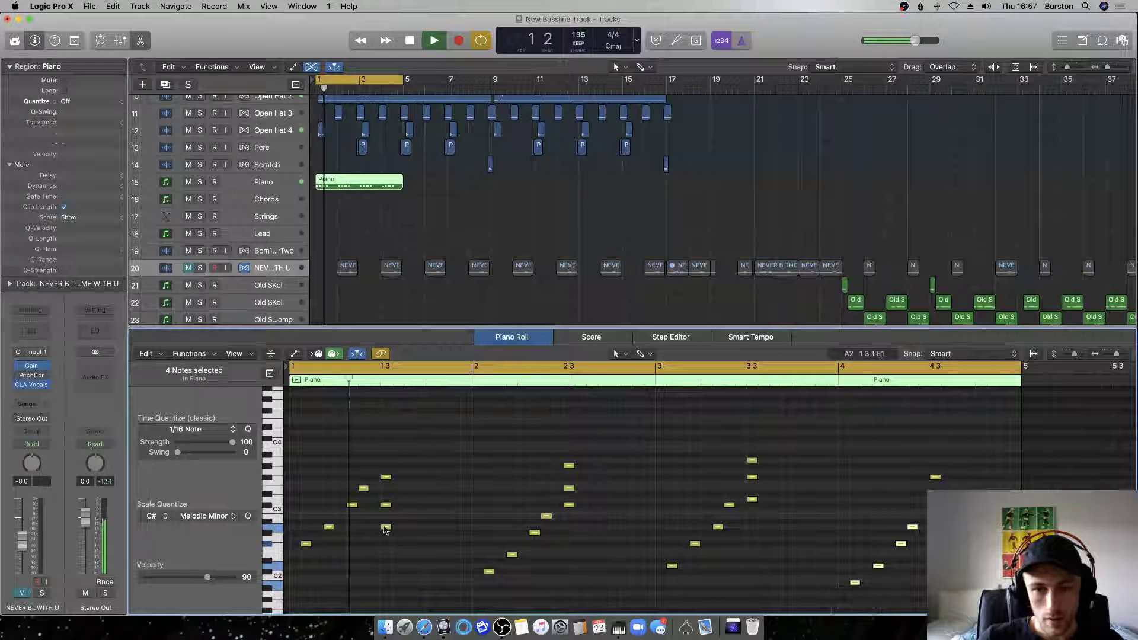
Unmute the NEVER B THE SAME WITH U vocal track, listen to the looped pattern, and return the playhead to the start.
click(188, 268)
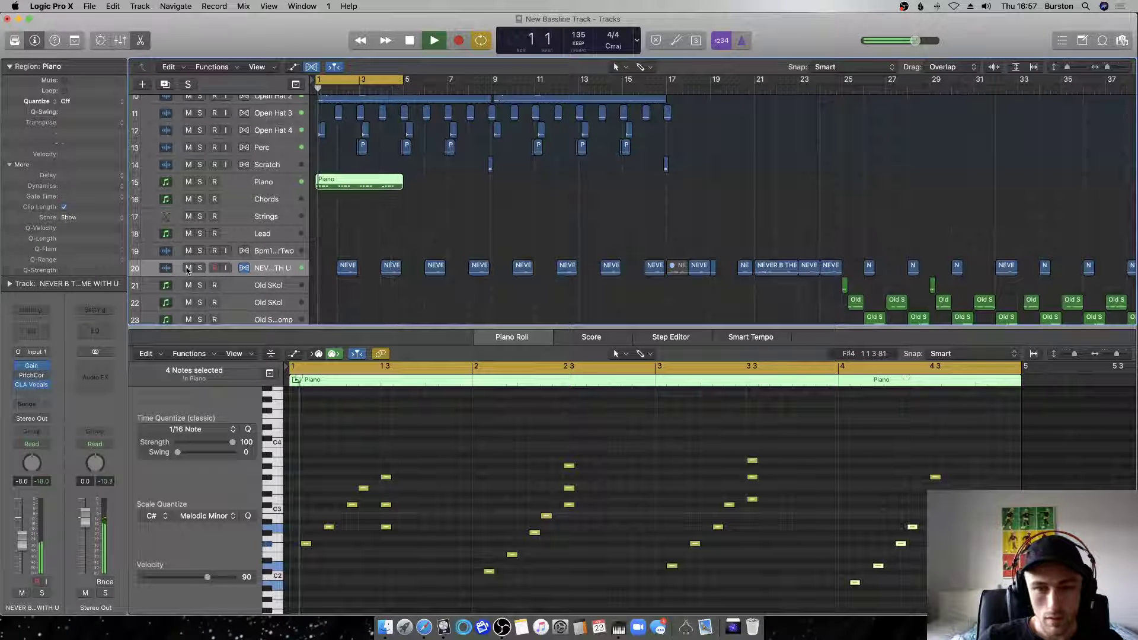
key(space)
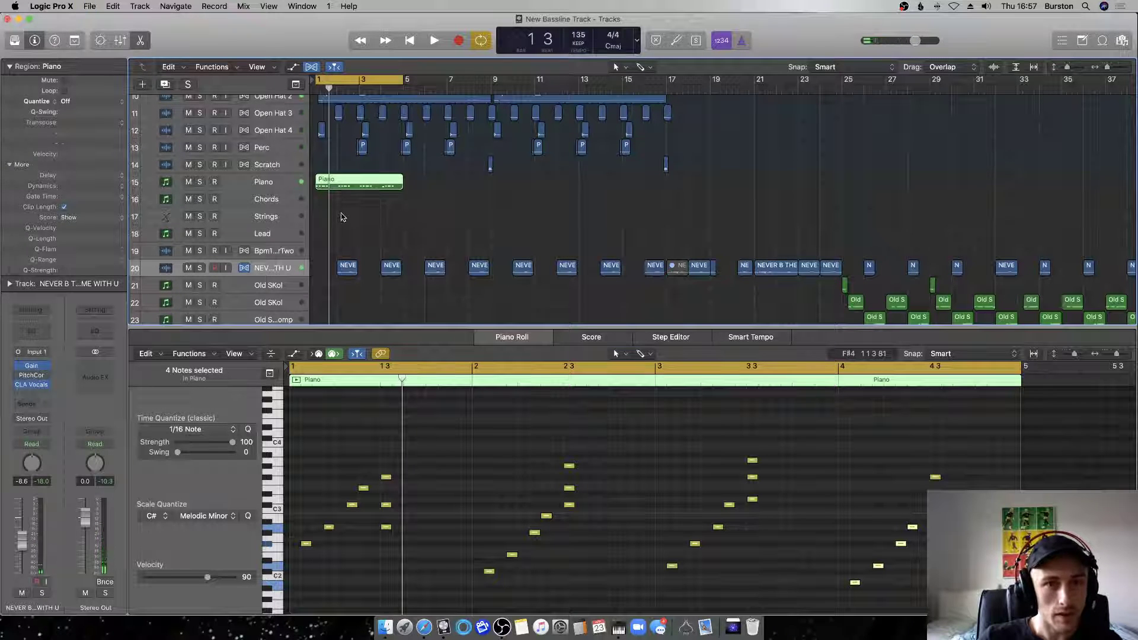
scroll(342, 214, up, 5)
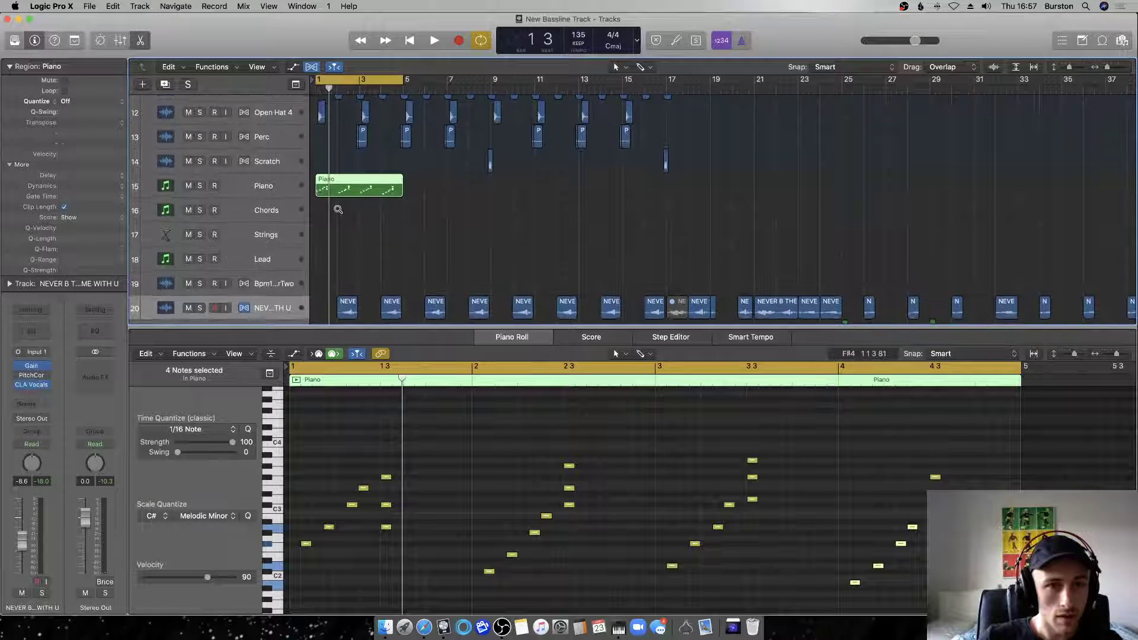
scroll(337, 208, right, 5)
key(Return)
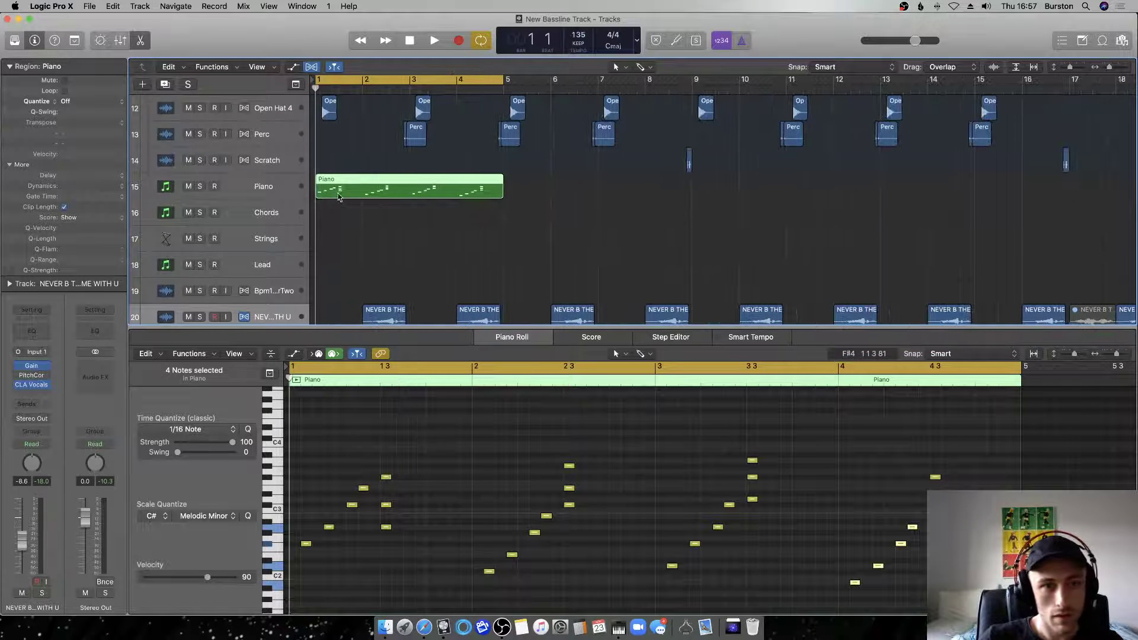
Copy the four-bar Piano region onto the Chords track at bar 1.
click(363, 207)
click(363, 190)
scroll(339, 188, right, 1)
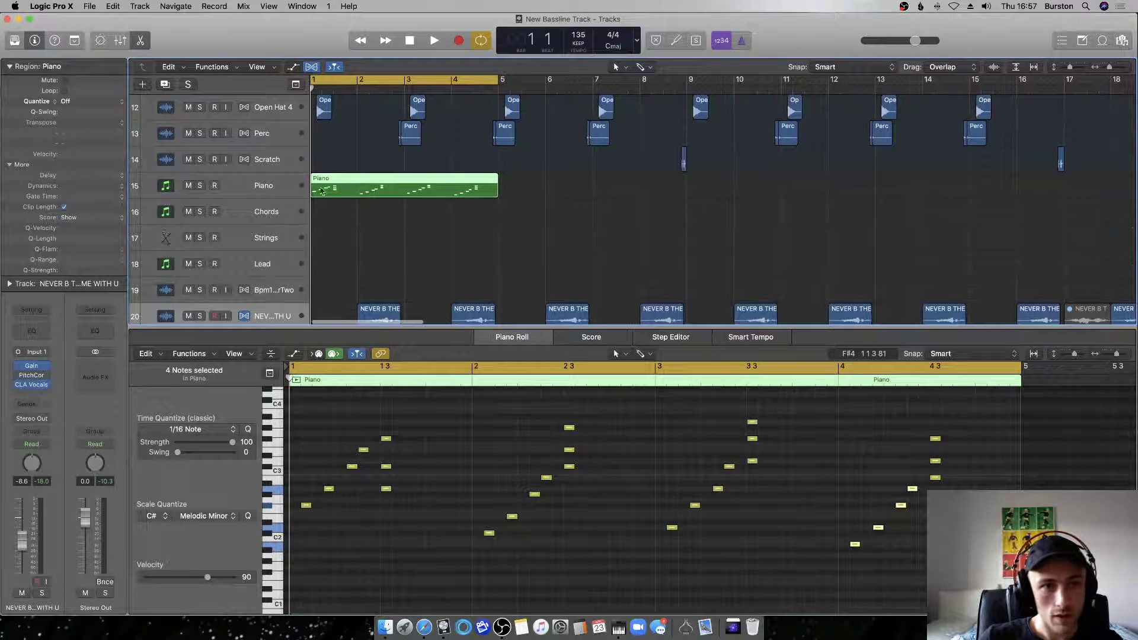
mouse_move(356, 194)
mouse_down()
mouse_move(356, 249)
mouse_move(355, 198)
mouse_up()
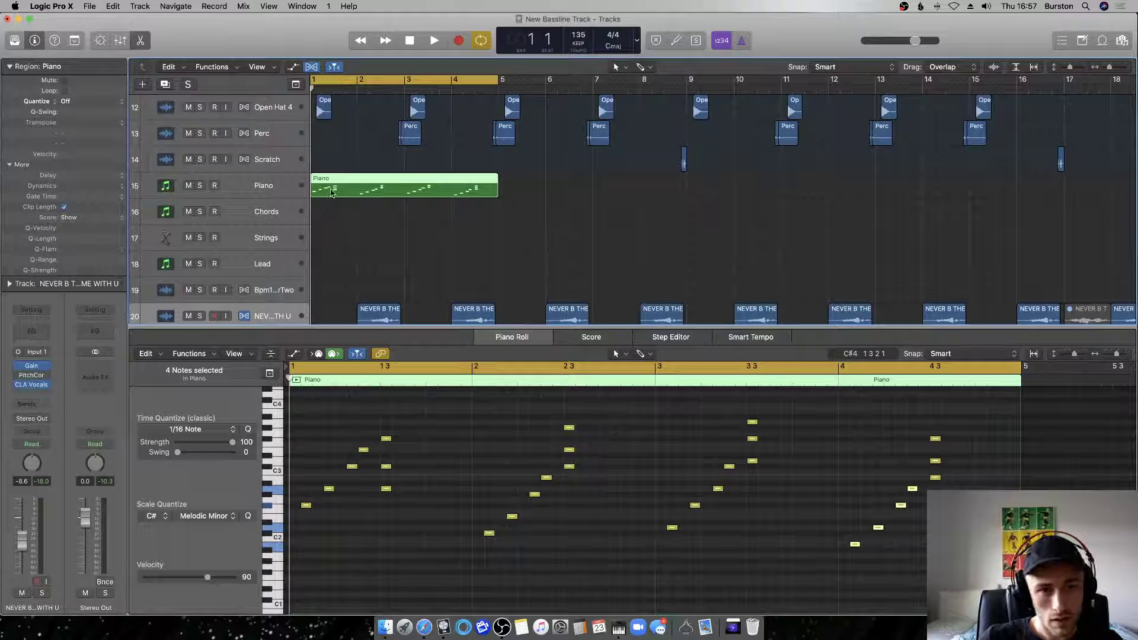
drag(332, 191, 331, 212)
Delete the ascending run notes in all four bars of the copied region, leaving only the offbeat chords.
drag(303, 527, 358, 445)
key(Delete)
drag(475, 554, 546, 448)
key(Delete)
drag(657, 552, 726, 448)
key(Delete)
drag(833, 581, 919, 461)
key(Delete)
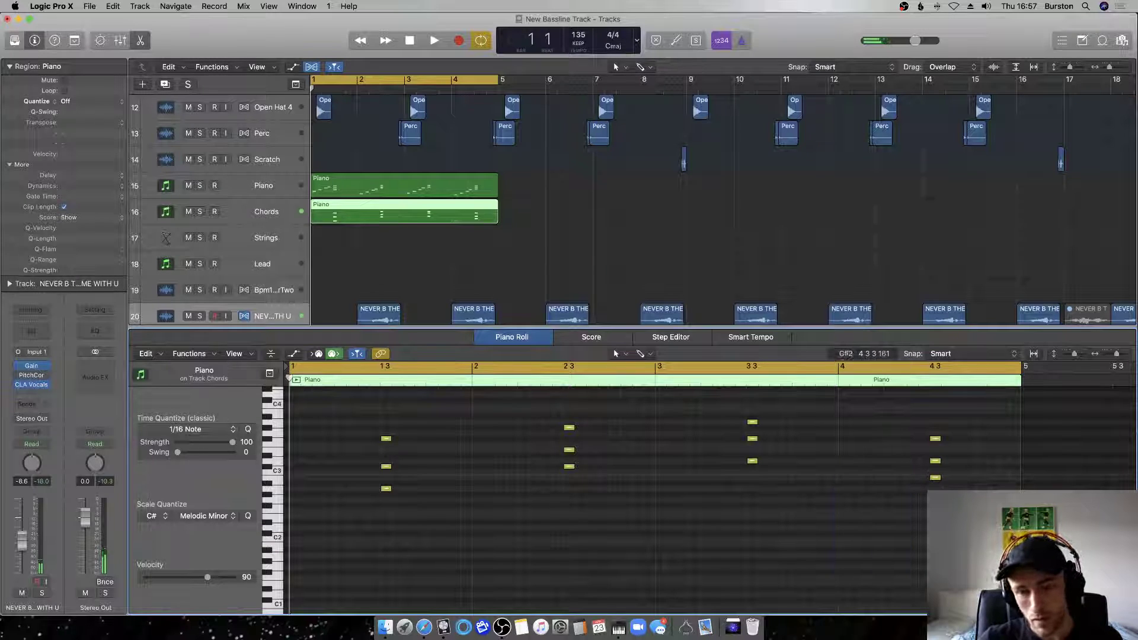
Raise all the chord notes on the Chords track one octave, and load the Voices program from the M1's vocal sounds.
drag(968, 496, 270, 414)
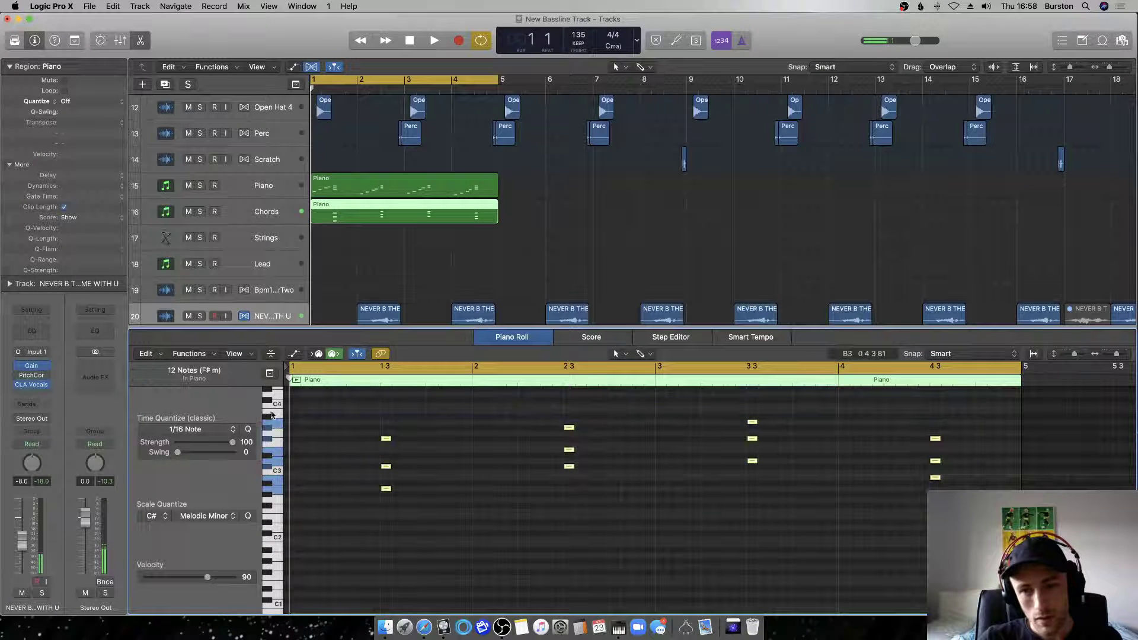
click(267, 217)
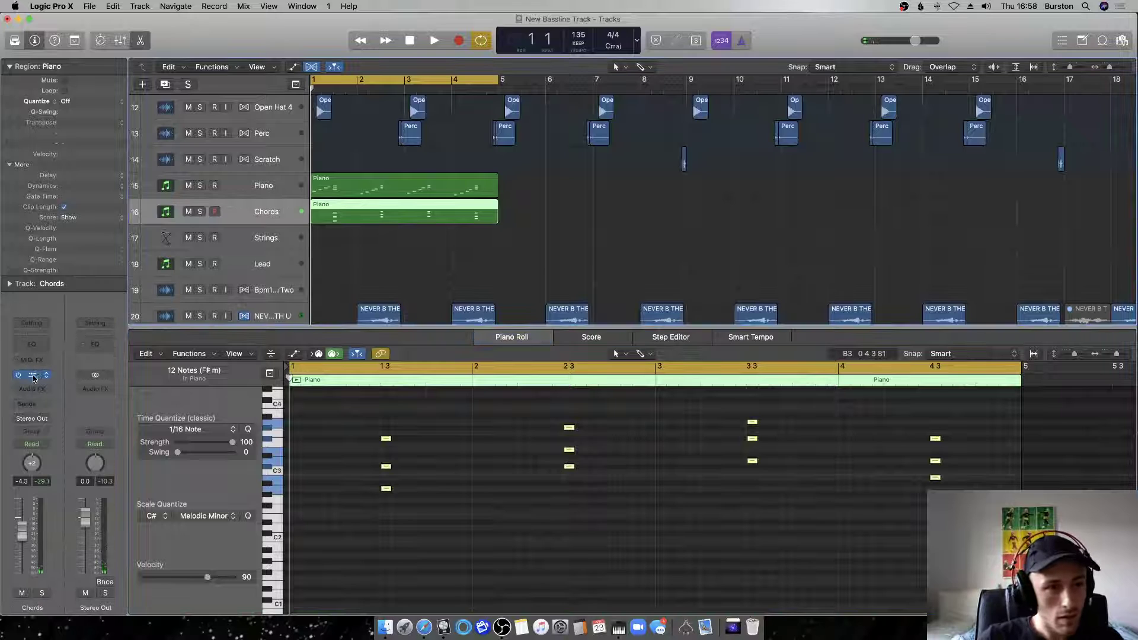
key(v)
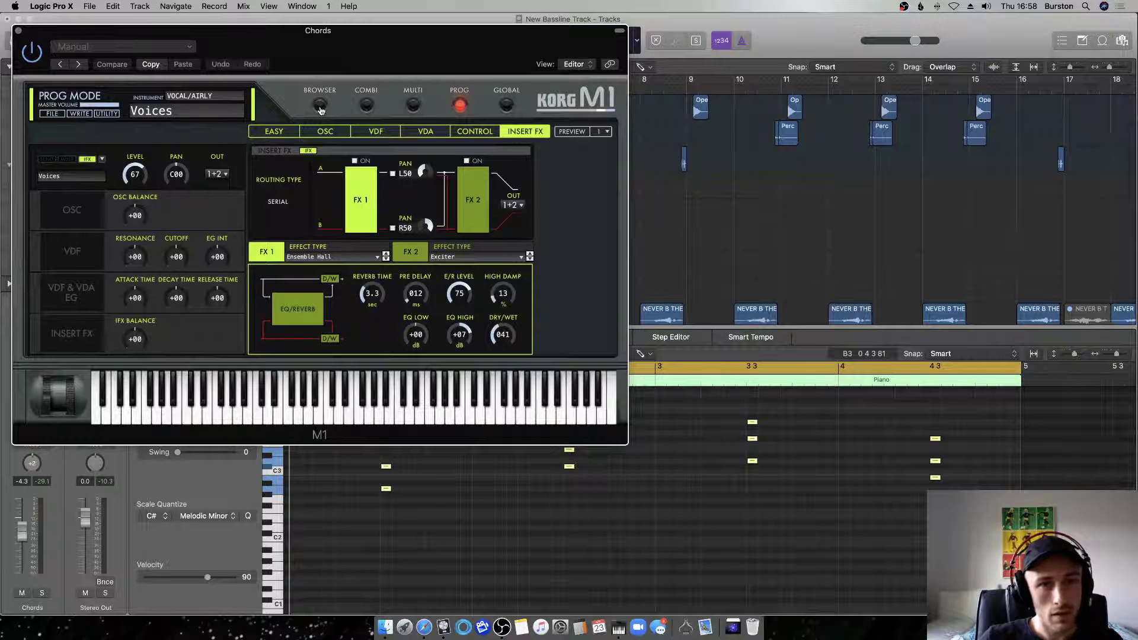
click(320, 106)
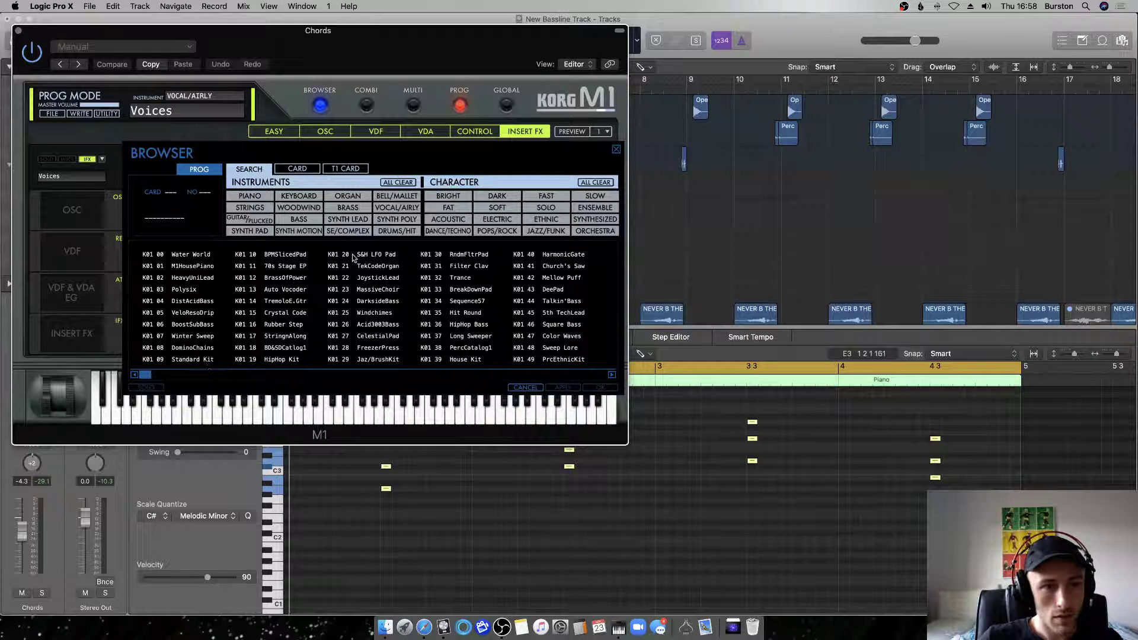
click(391, 208)
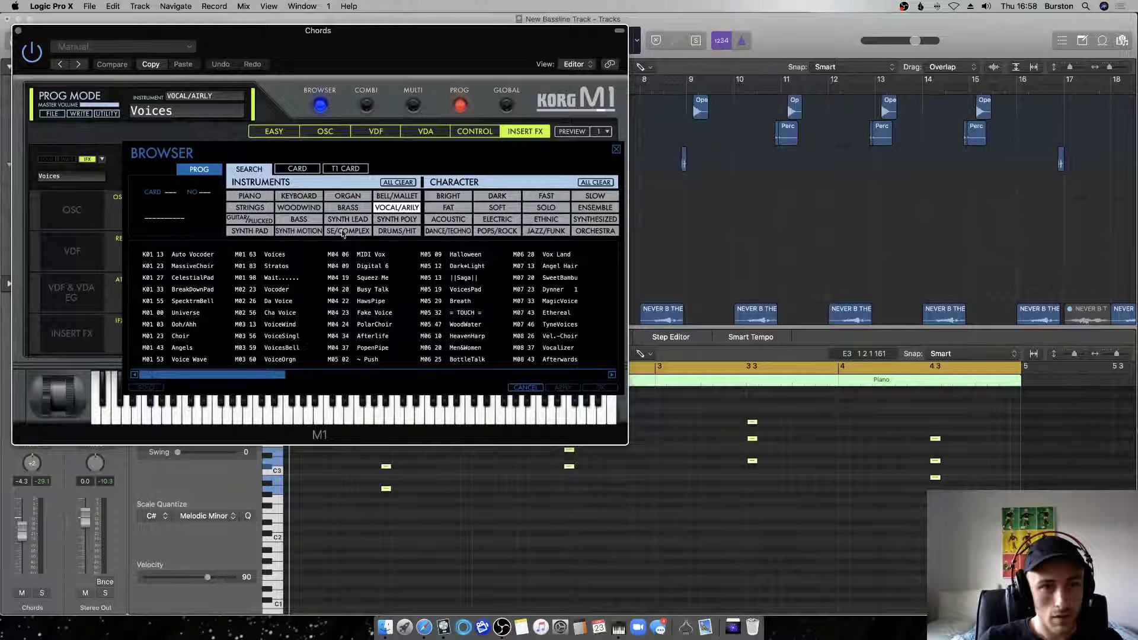
key(space)
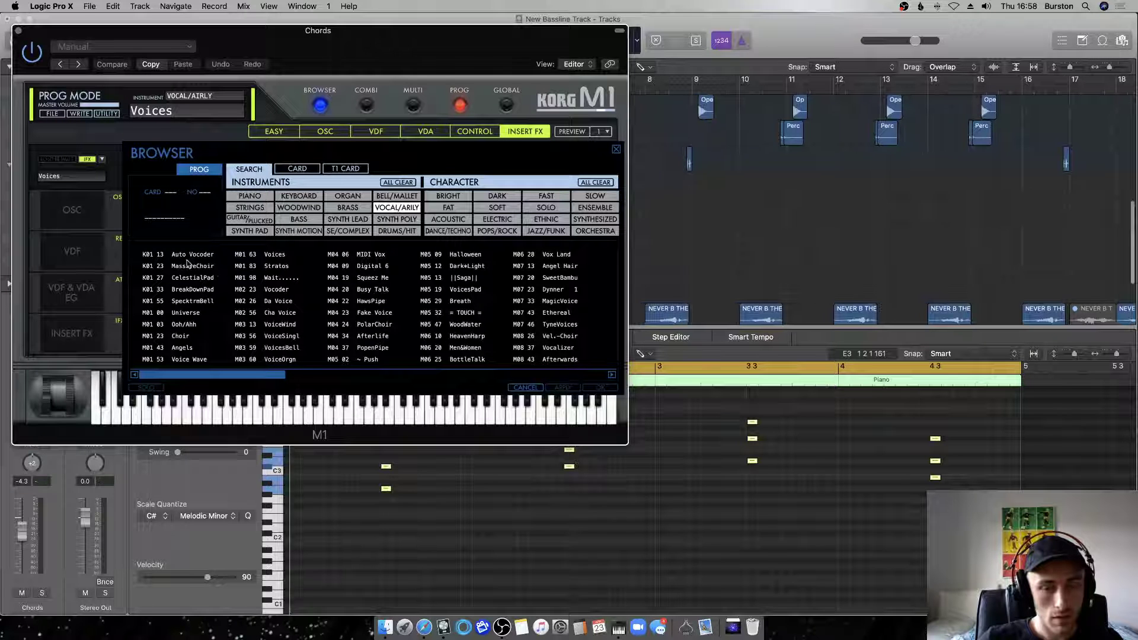
double_click(276, 255)
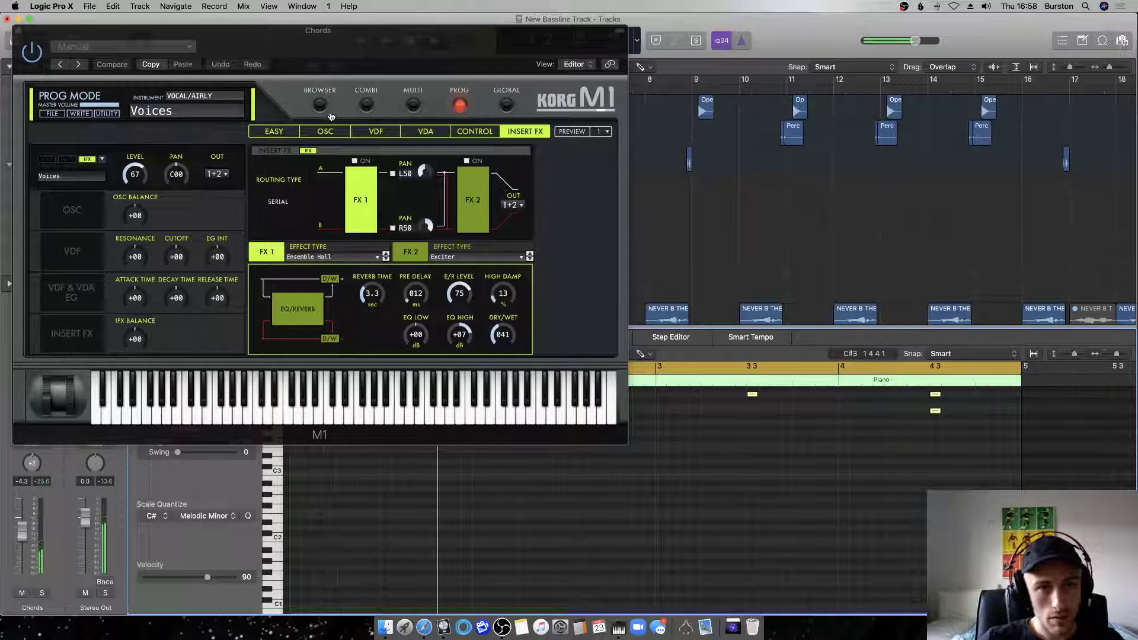
click(244, 321)
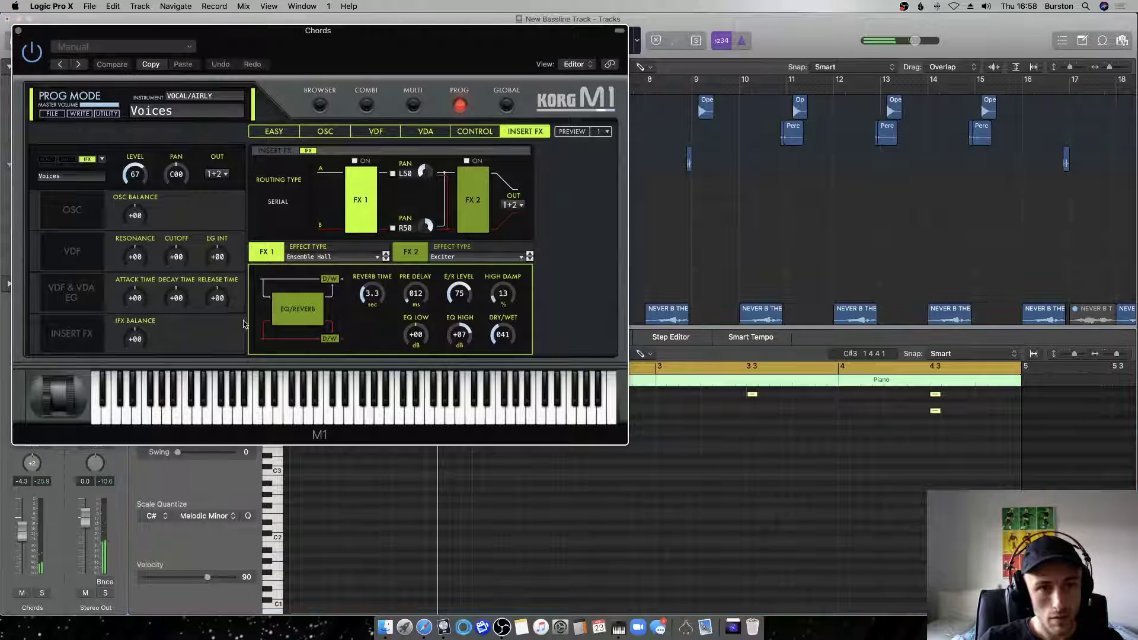
Audition the Halloween, Vocoder and Choir programs on the Chords track's M1 during playback.
click(321, 106)
double_click(466, 256)
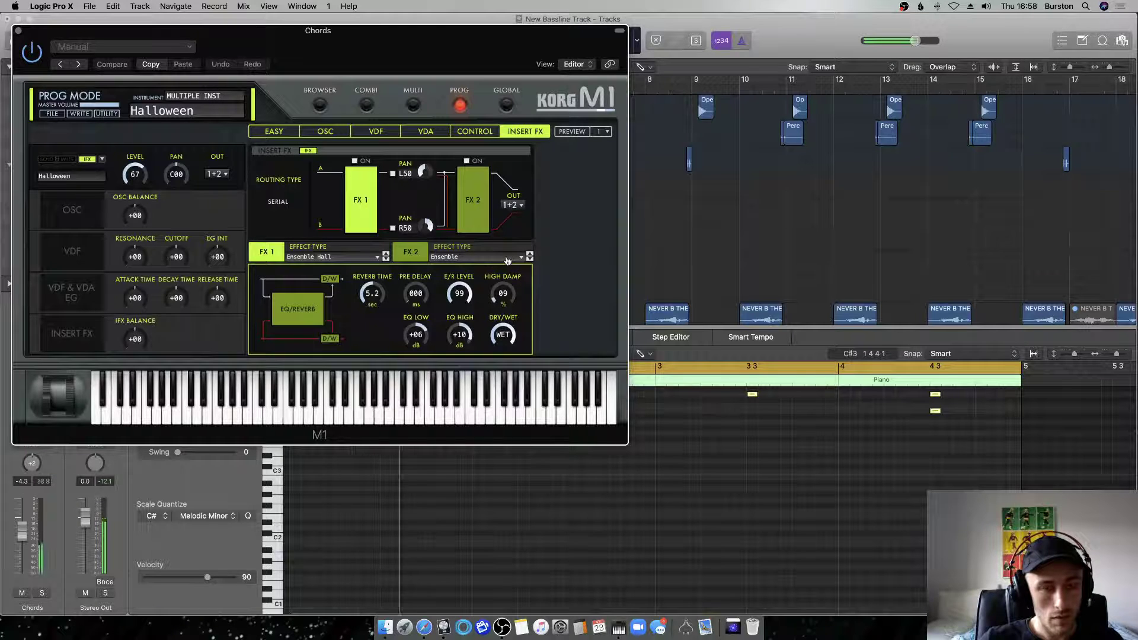
click(320, 107)
double_click(276, 289)
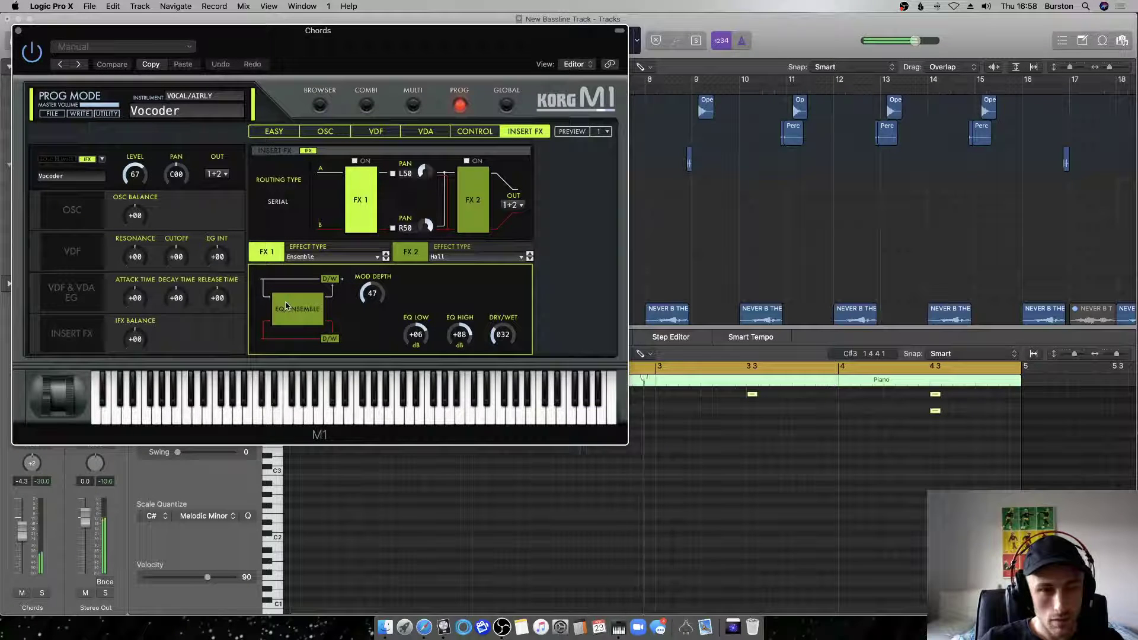
click(320, 104)
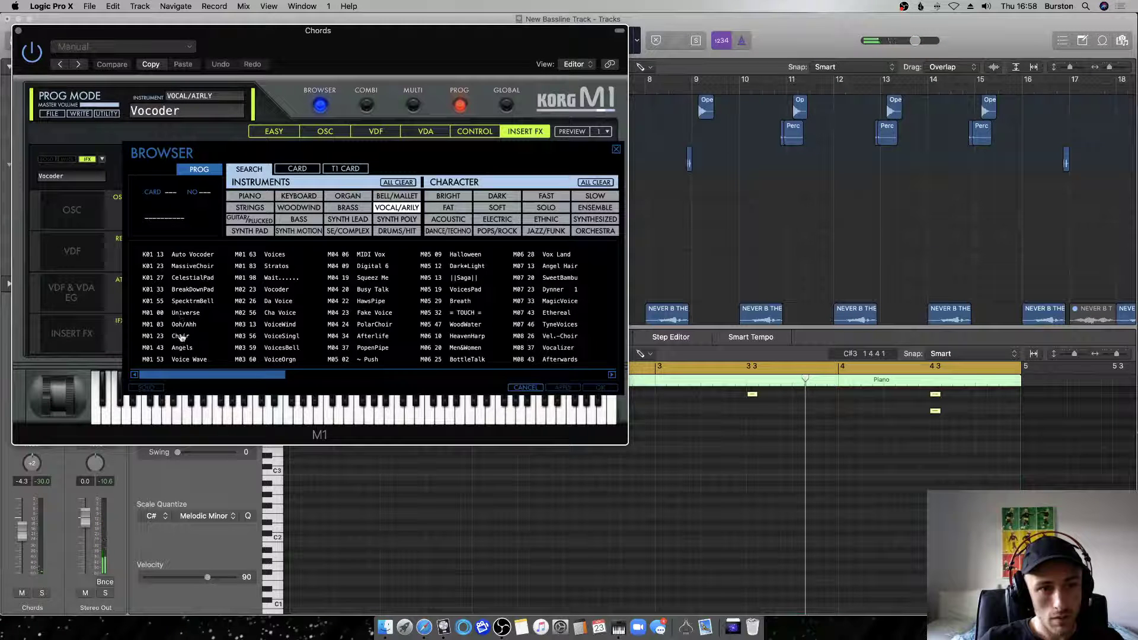
double_click(182, 336)
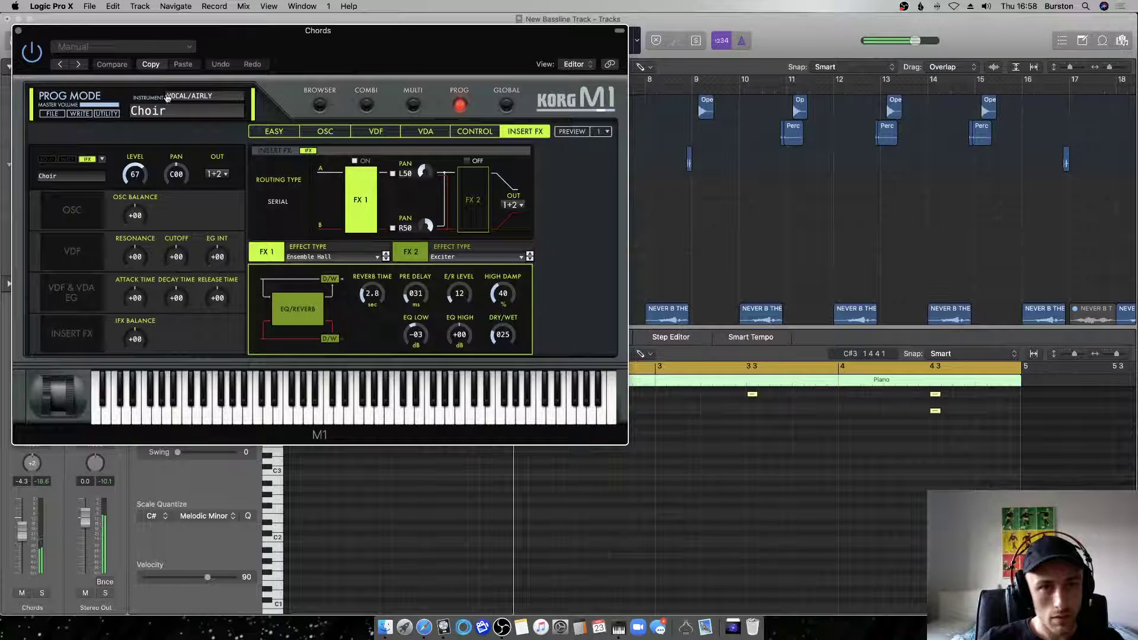
click(320, 105)
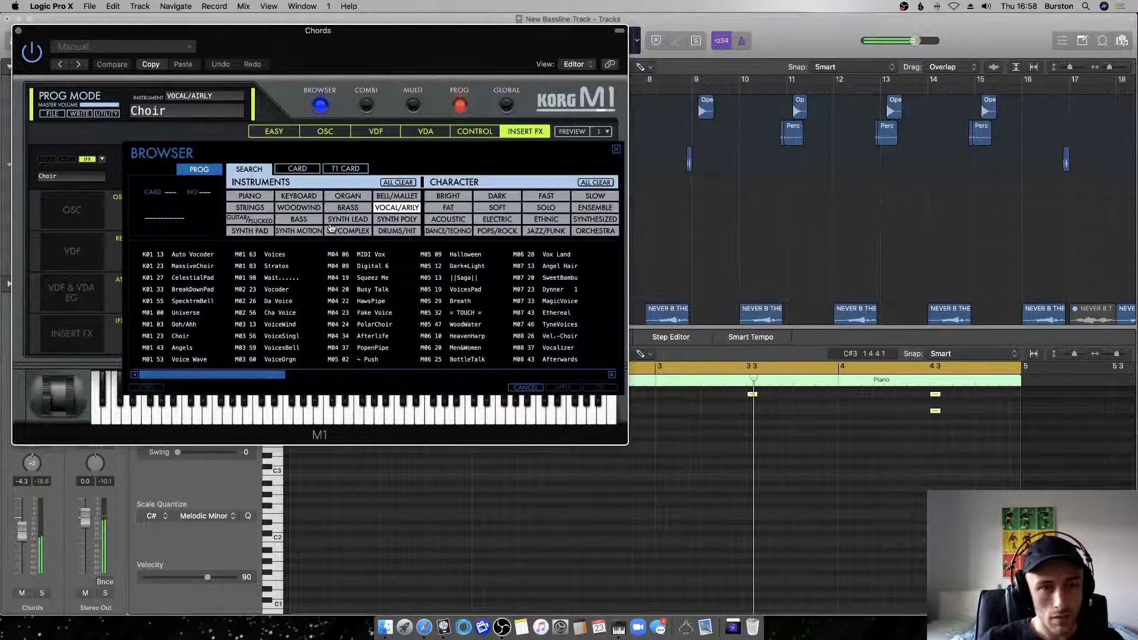
click(459, 110)
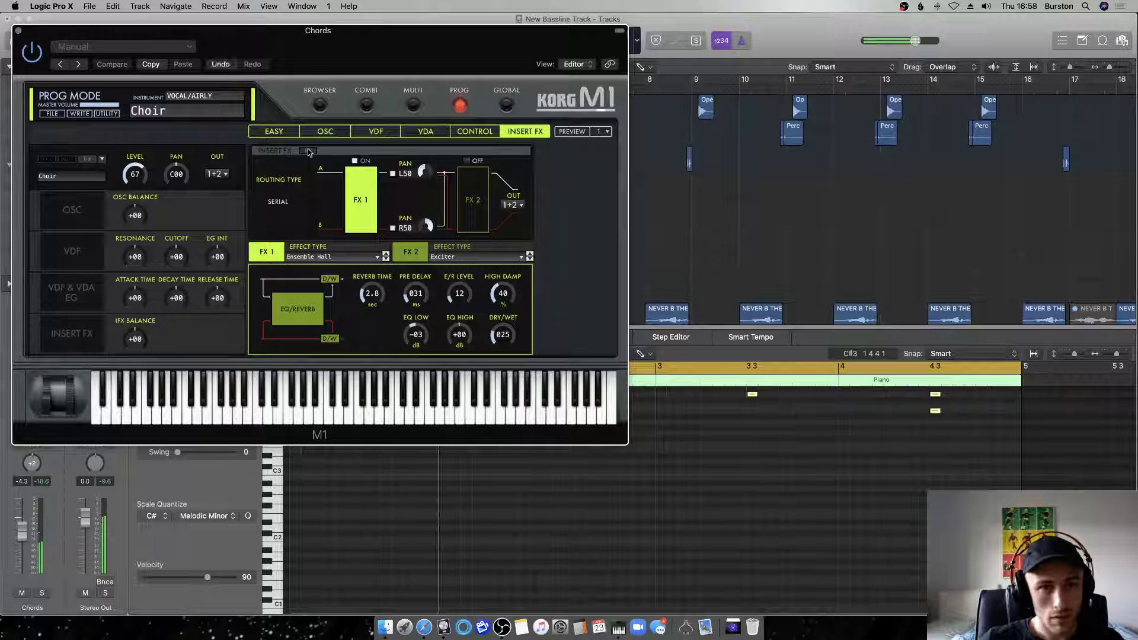
Narrow the M1's vocal programs to the Bright character and audition CelestialPad and VoiceOrgan.
click(320, 106)
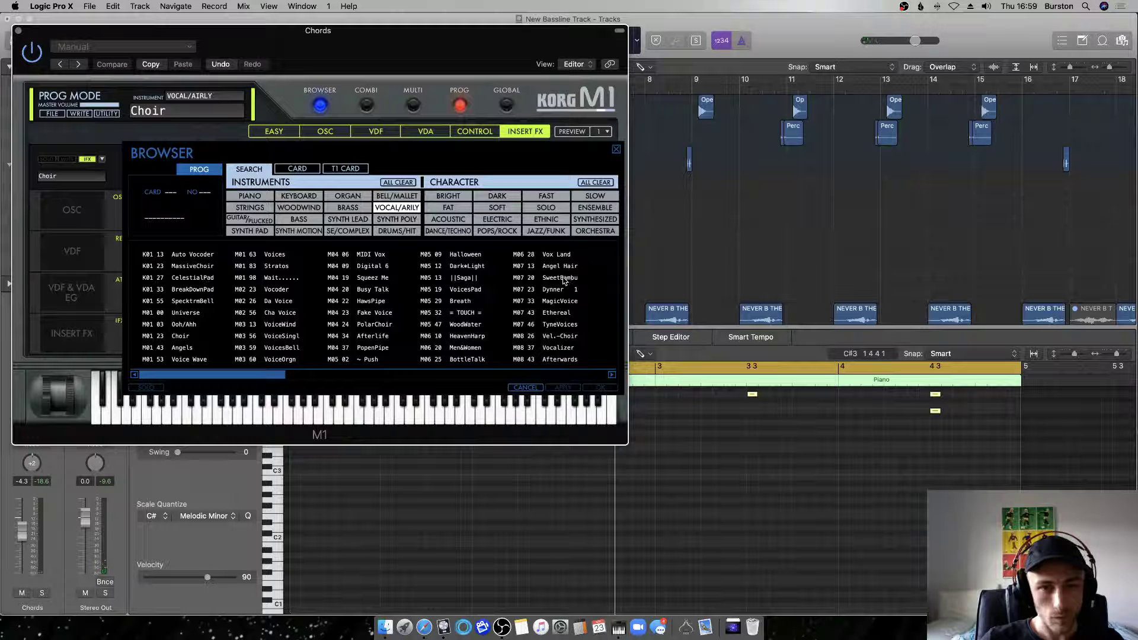
click(448, 197)
double_click(187, 267)
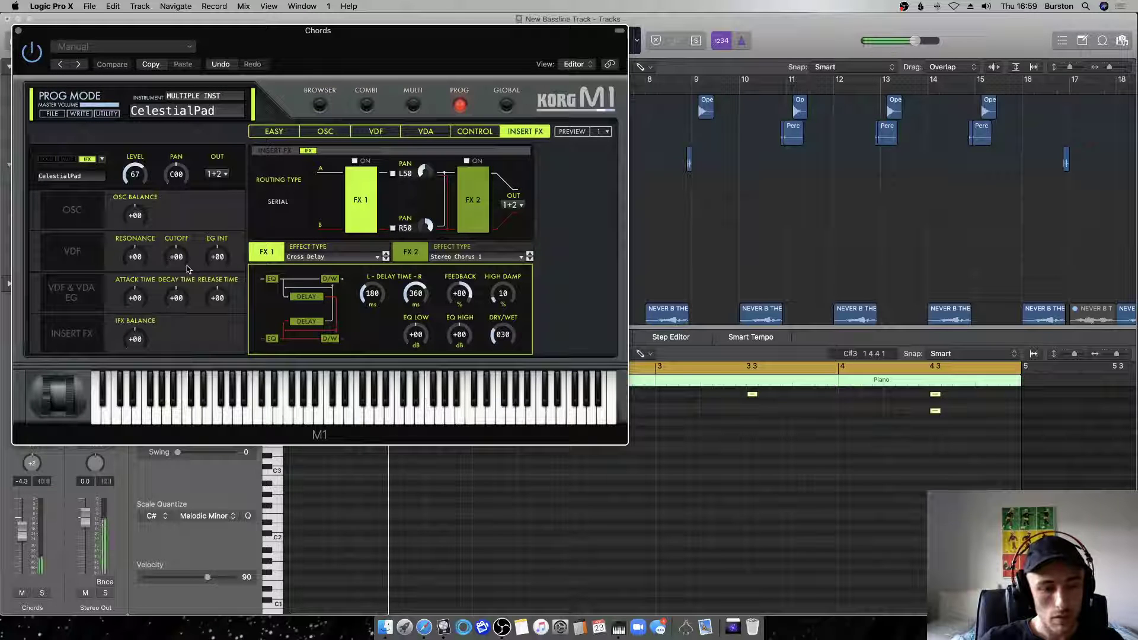
click(320, 105)
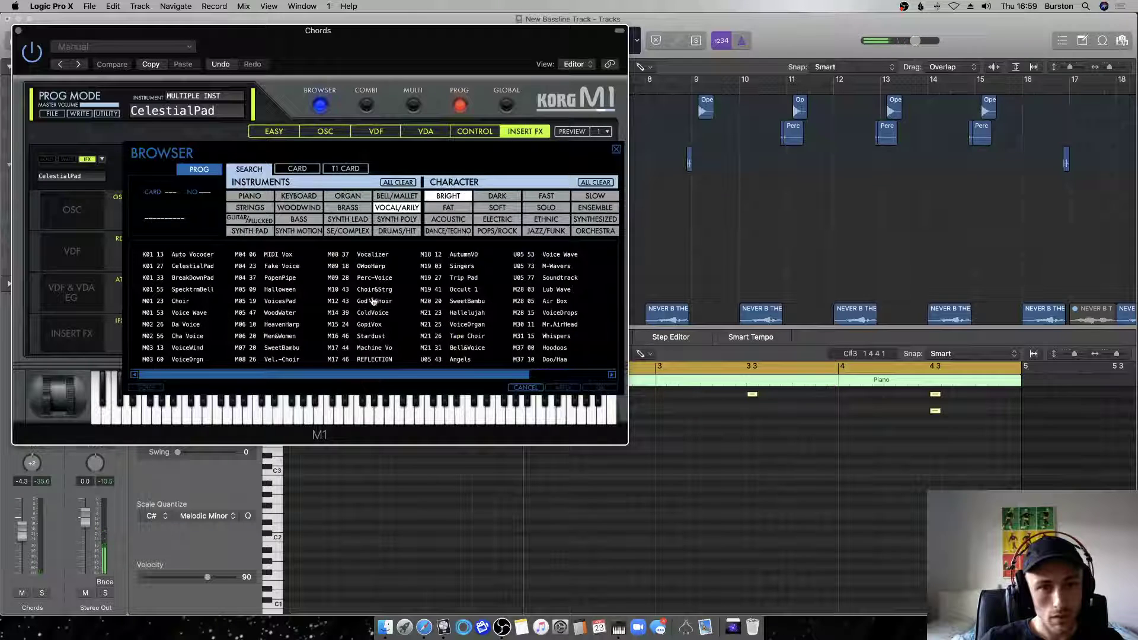
double_click(468, 324)
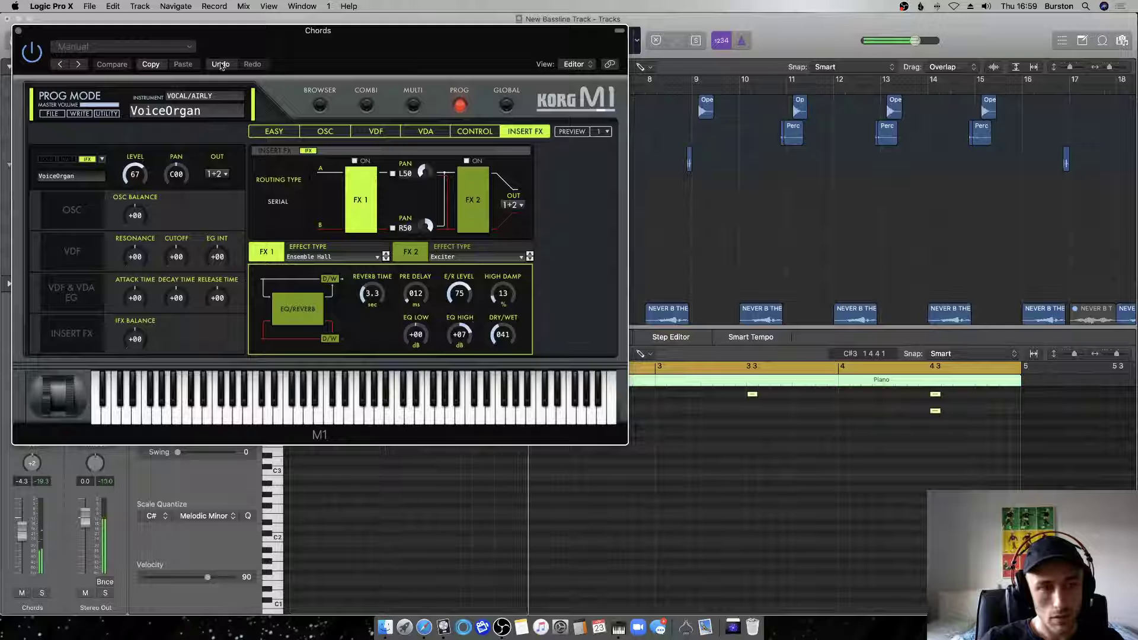
Audition the Da Voice and Singers programs from the M1's bright vocal sounds.
click(316, 99)
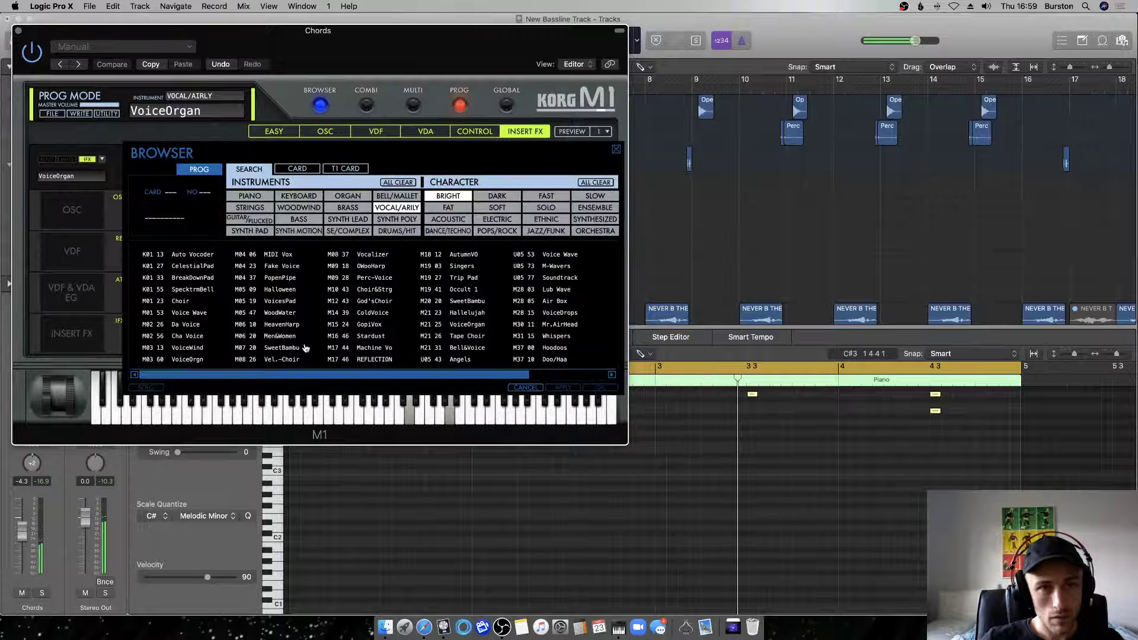
click(183, 325)
double_click(182, 325)
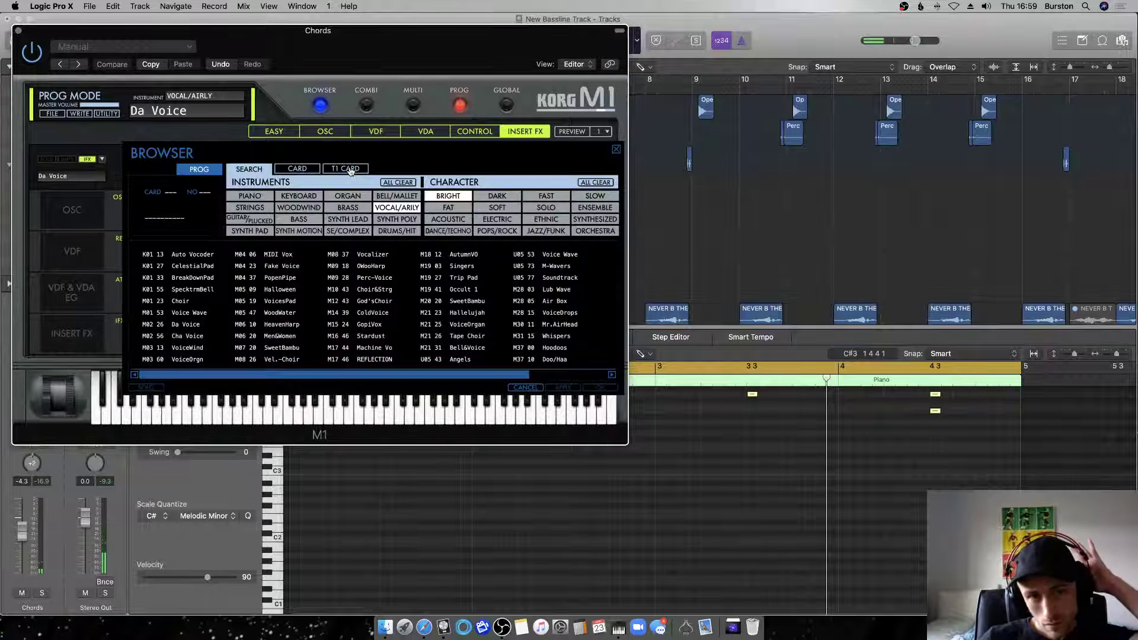
double_click(462, 266)
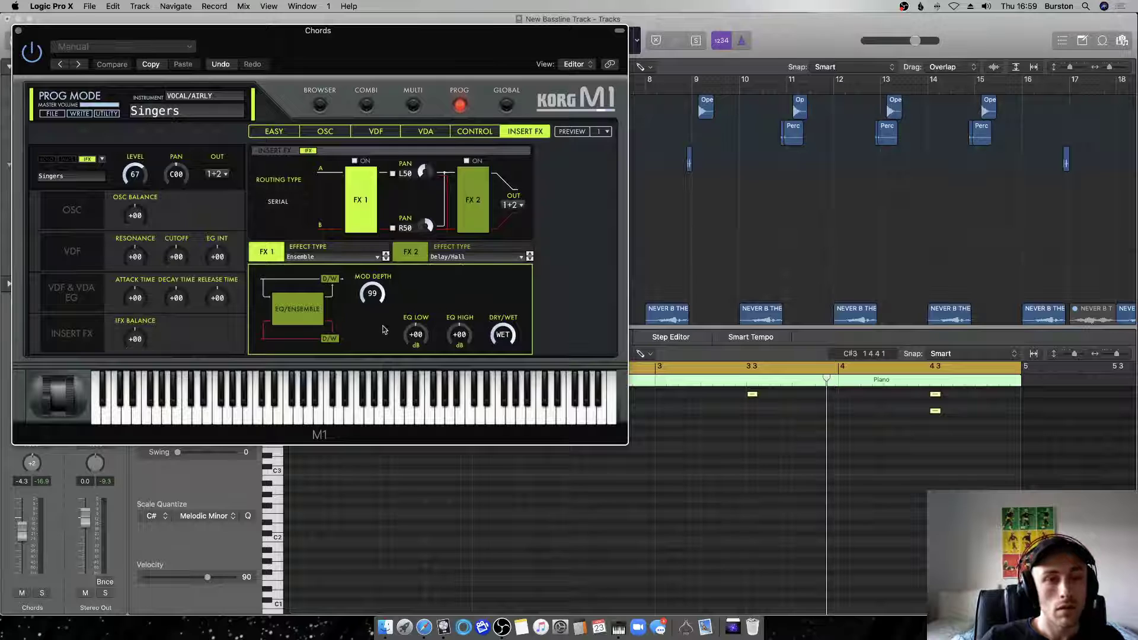
Switch off the Singers program's FX 2 Delay/Hall effect, listen to the result, and close the M1.
click(320, 106)
click(320, 107)
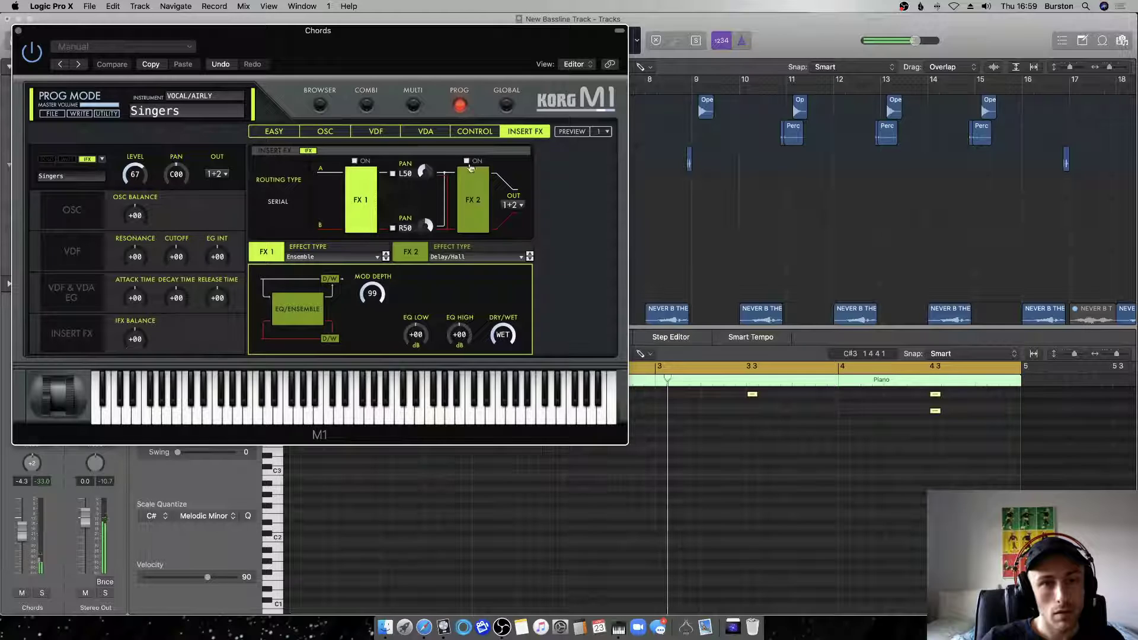
click(466, 160)
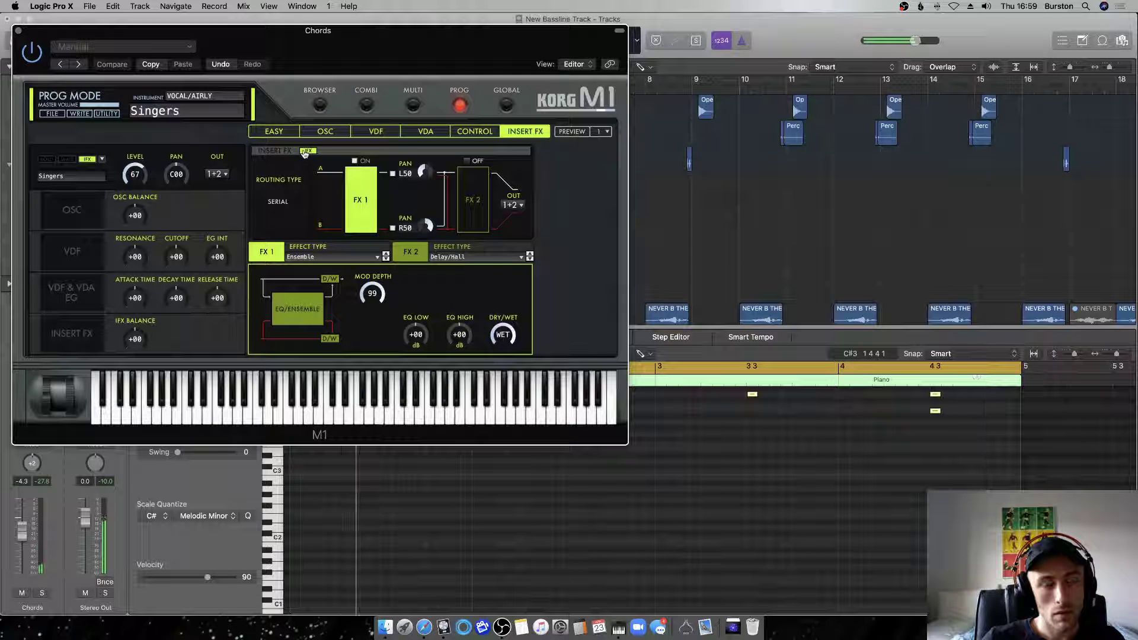
click(19, 30)
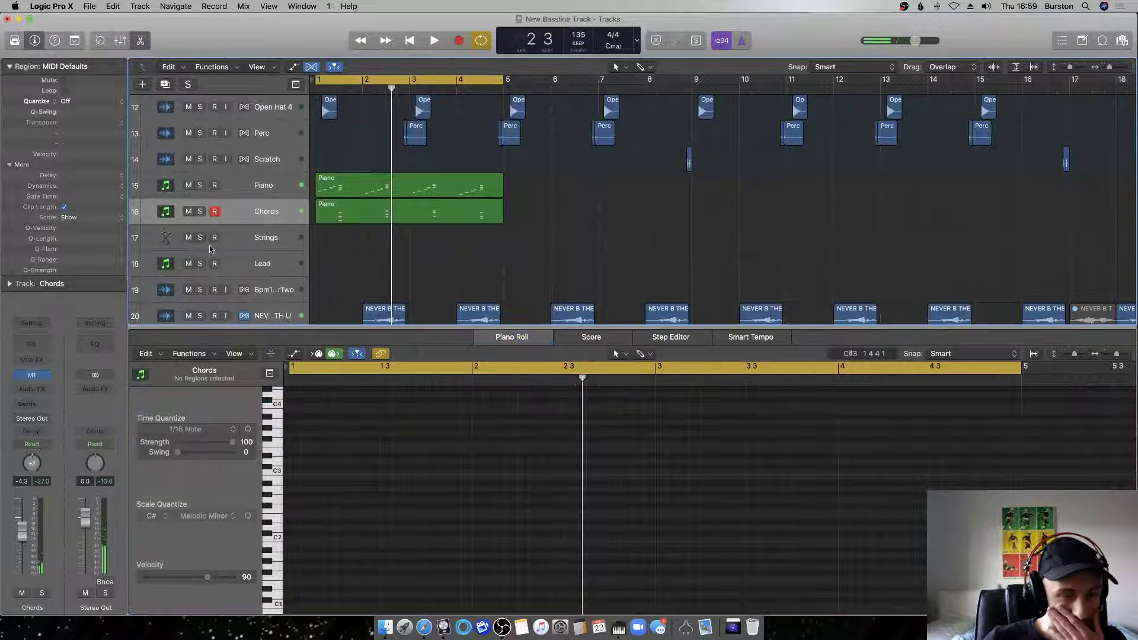
Replace the M1 on the Chords track with Serum, and play the chords with the Piano track muted.
click(44, 375)
mouse_move(118, 461)
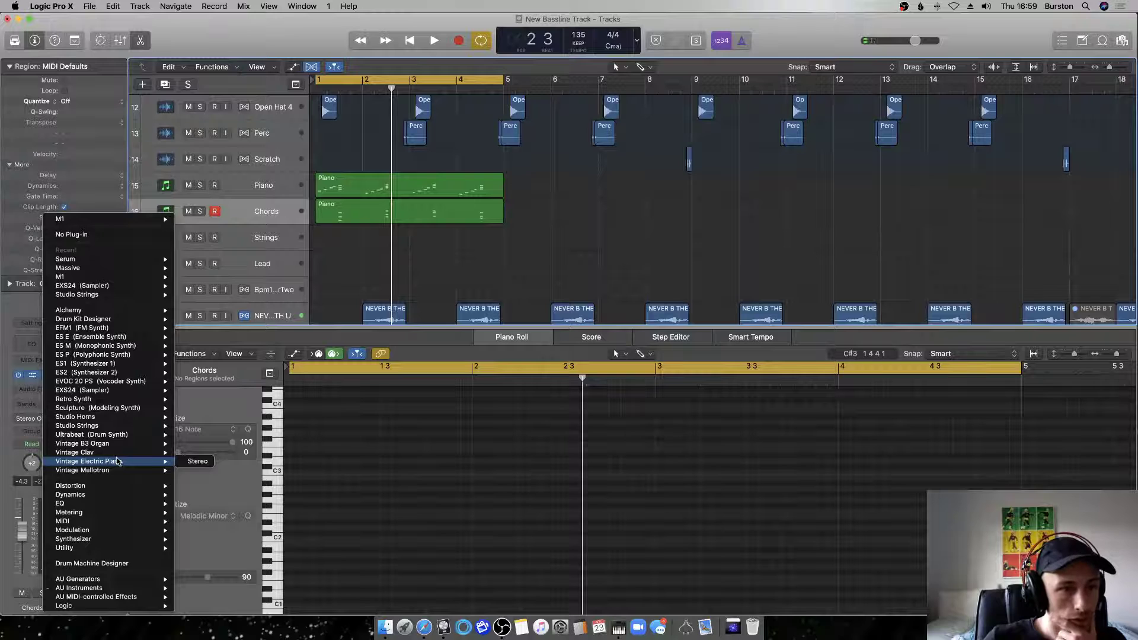
mouse_move(79, 588)
mouse_move(207, 605)
click(318, 605)
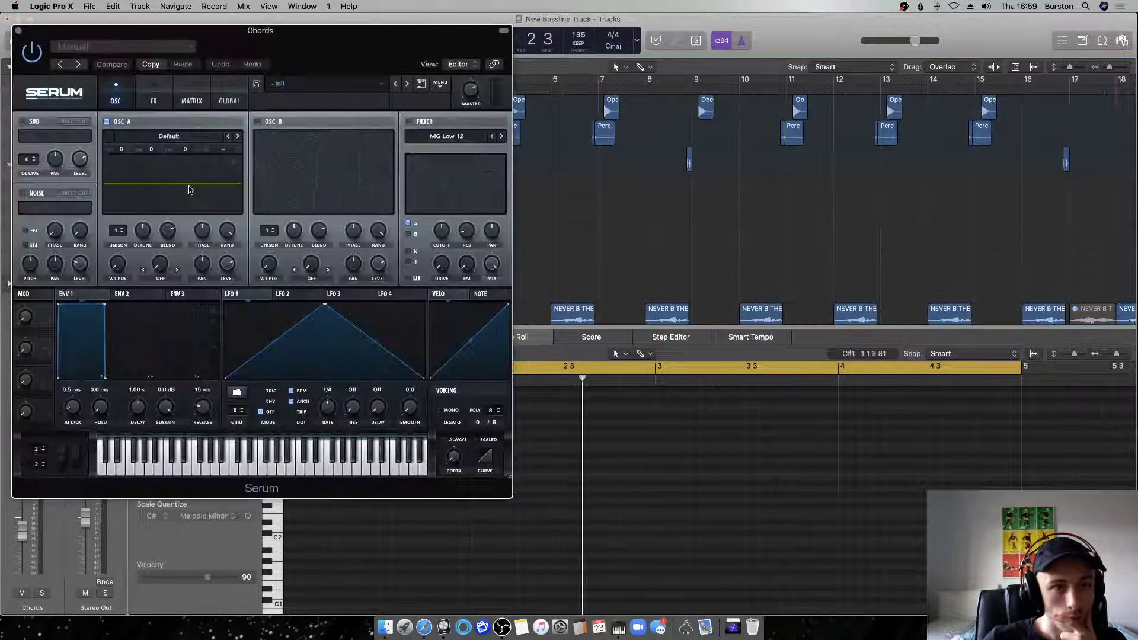
drag(262, 29, 688, 48)
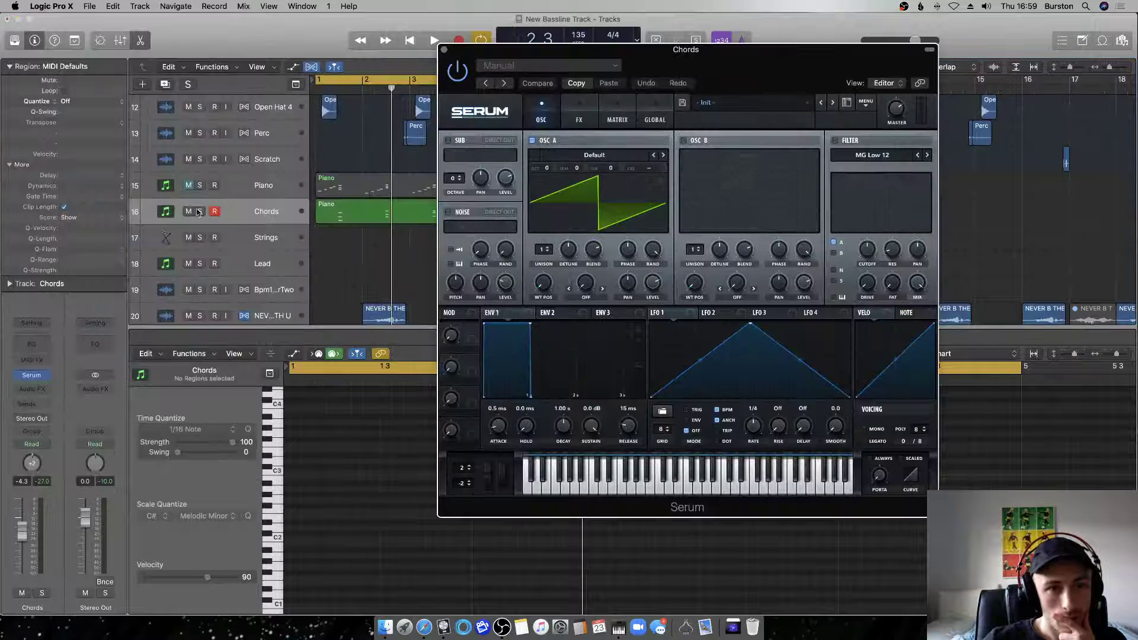
click(257, 214)
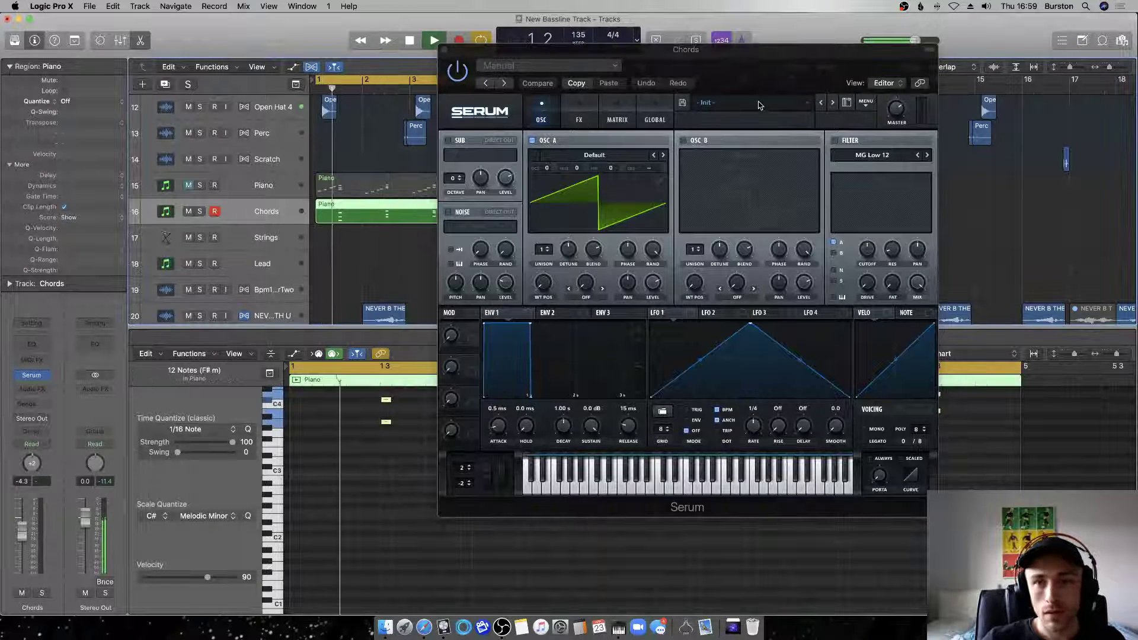
Load the PD ArticWind [CFA] preset from Serum's Pads category and play the chords with it.
click(719, 103)
click(718, 104)
click(717, 104)
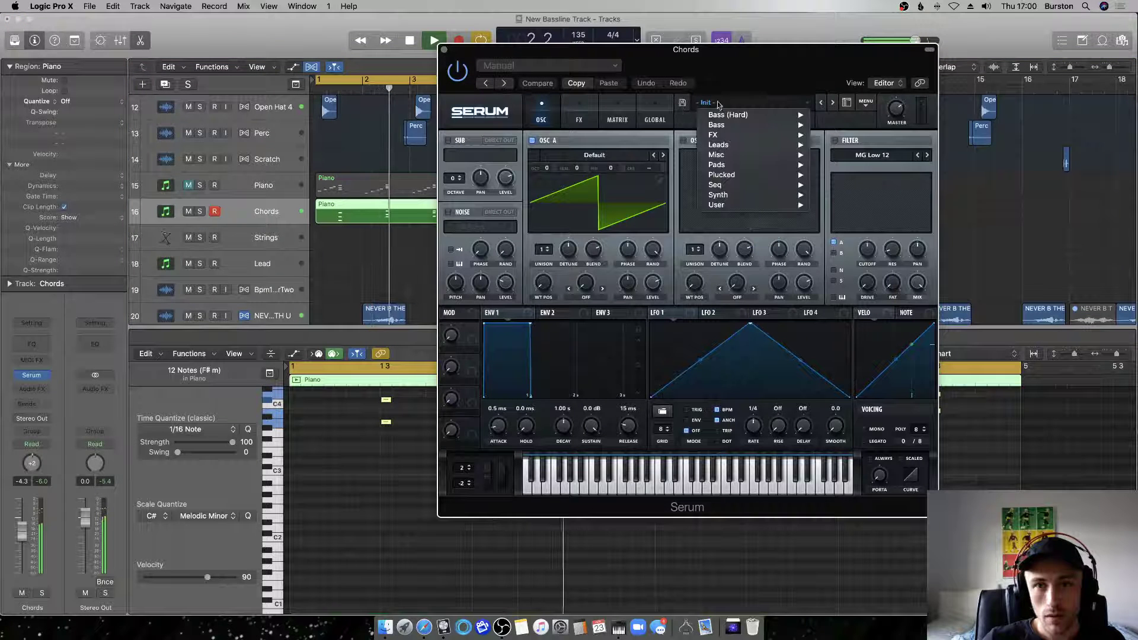
click(711, 104)
click(708, 105)
click(710, 105)
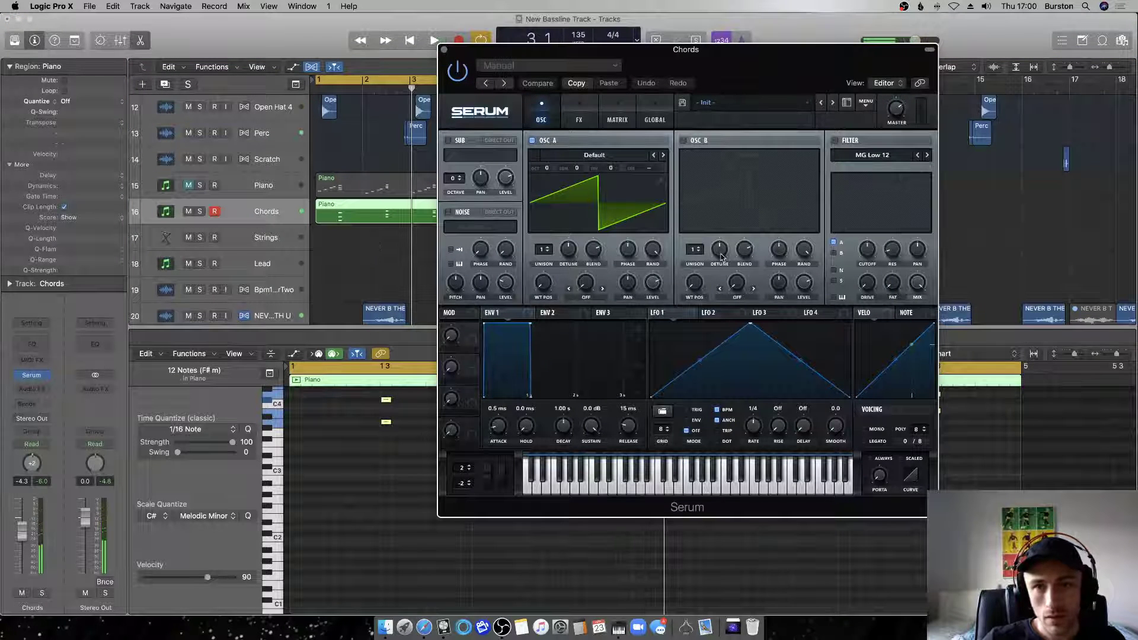
click(768, 104)
mouse_move(747, 149)
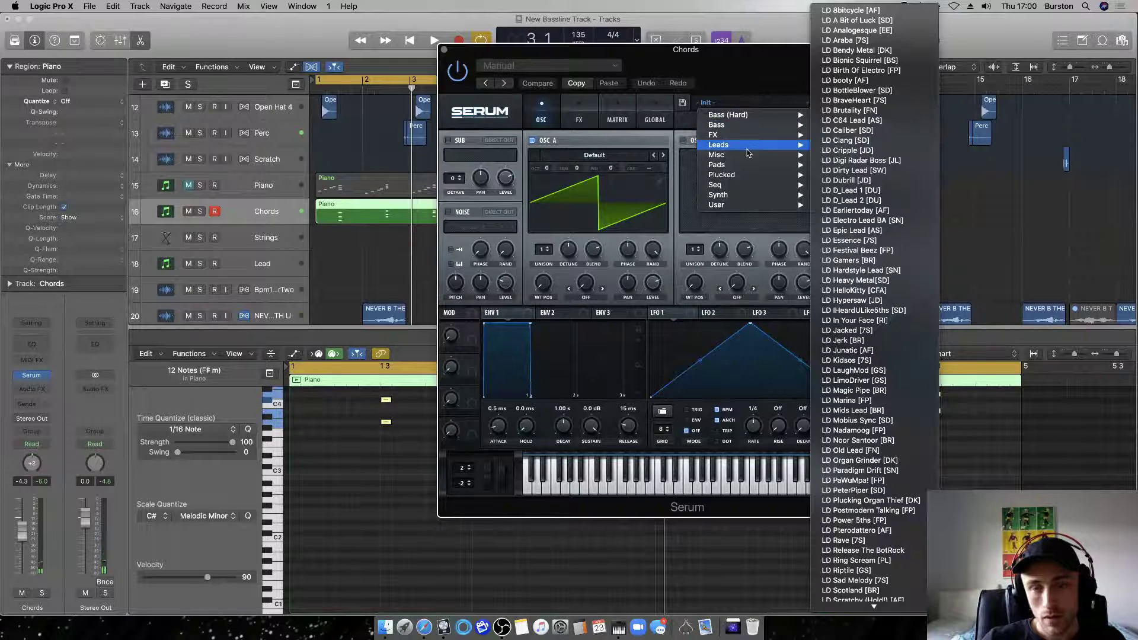
mouse_move(757, 169)
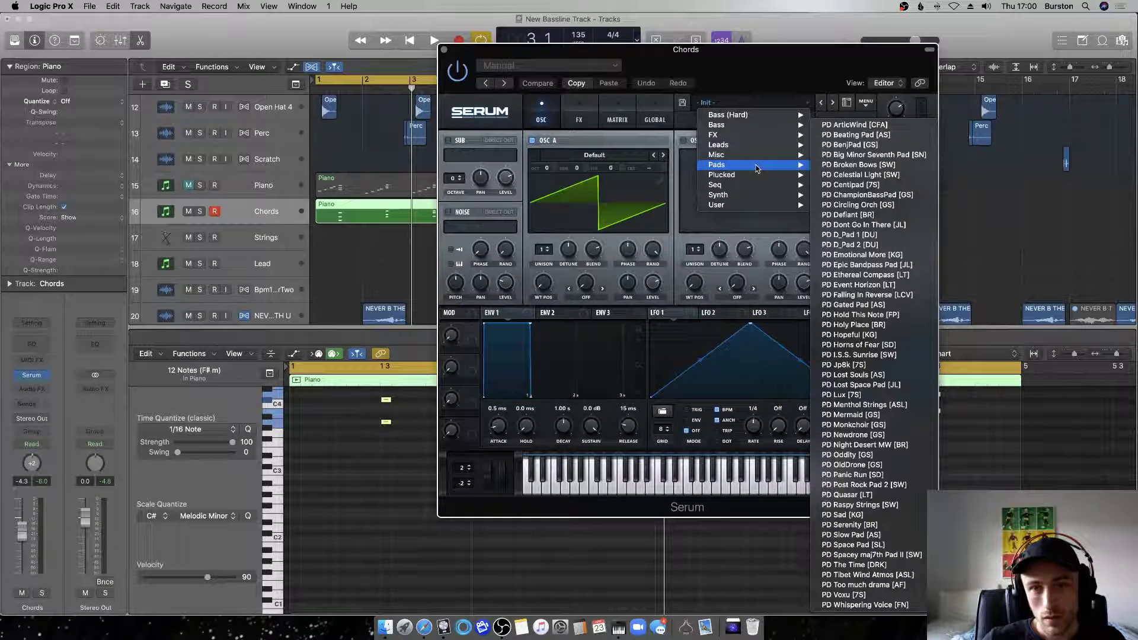
mouse_move(758, 201)
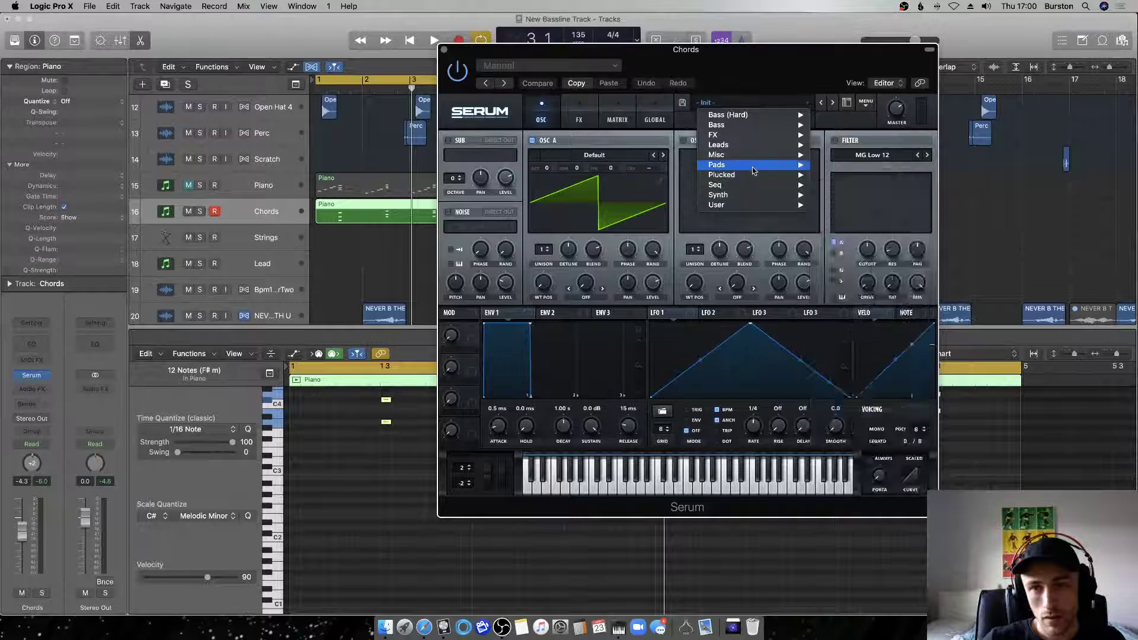
click(854, 125)
key(space)
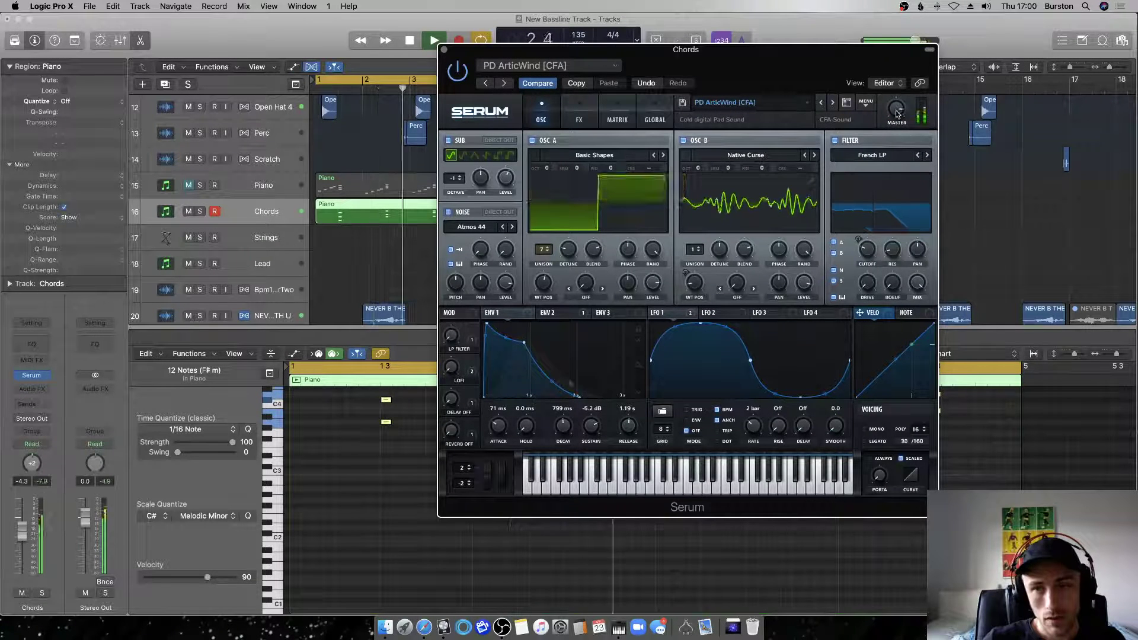
Switch off the Reverb in Serum's effects and compare the sound with the Delay bypassed, leaving the Delay on.
click(567, 123)
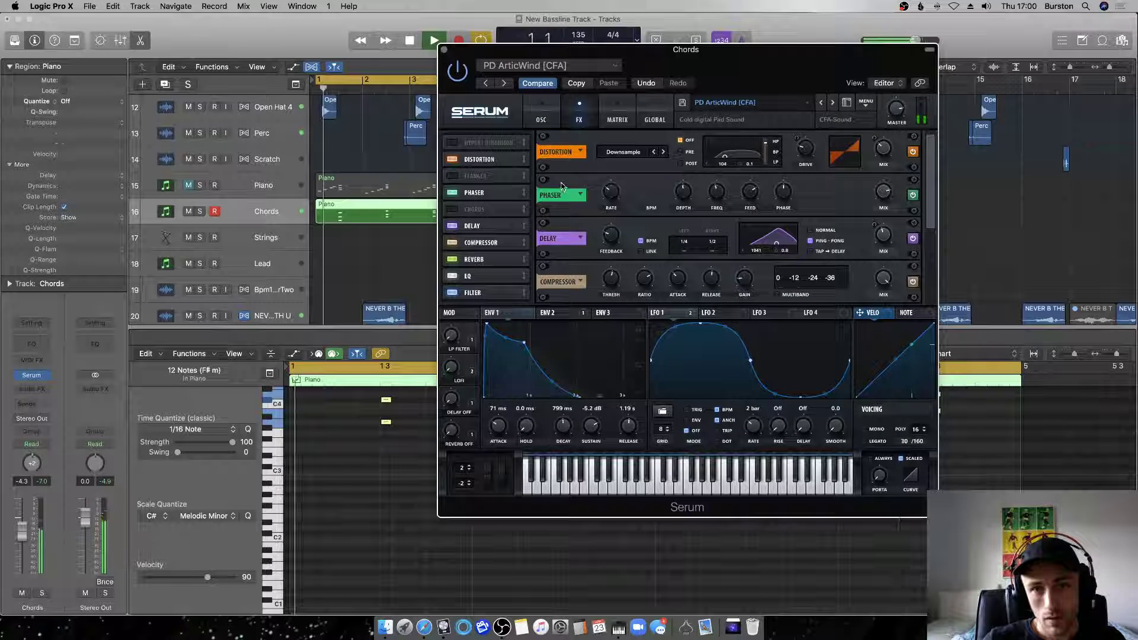
scroll(561, 187, down, 3)
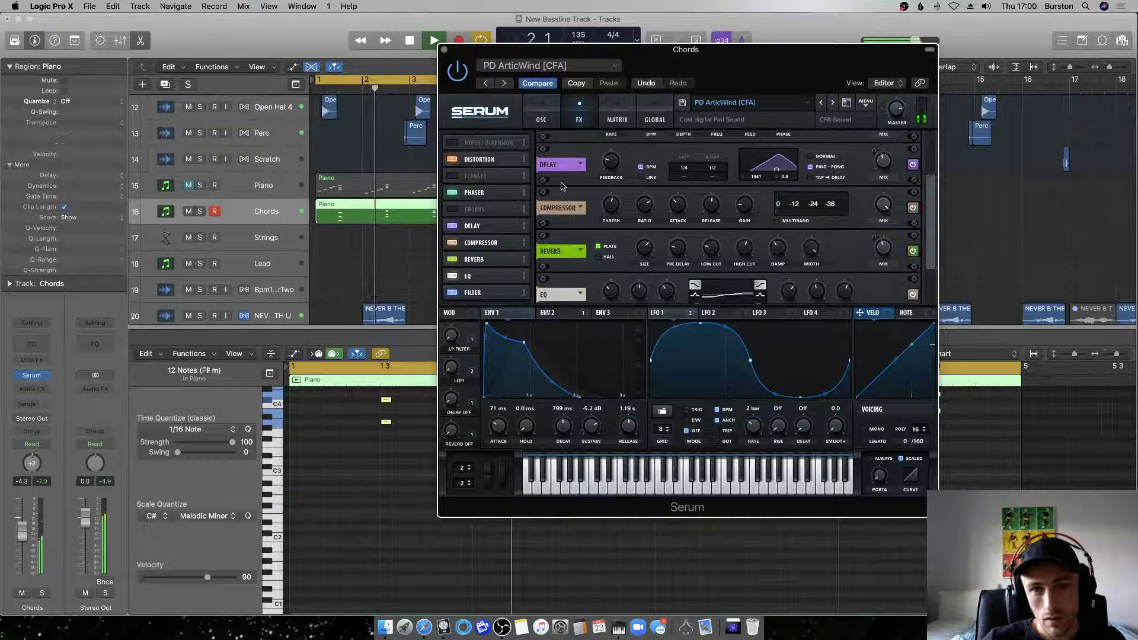
click(913, 251)
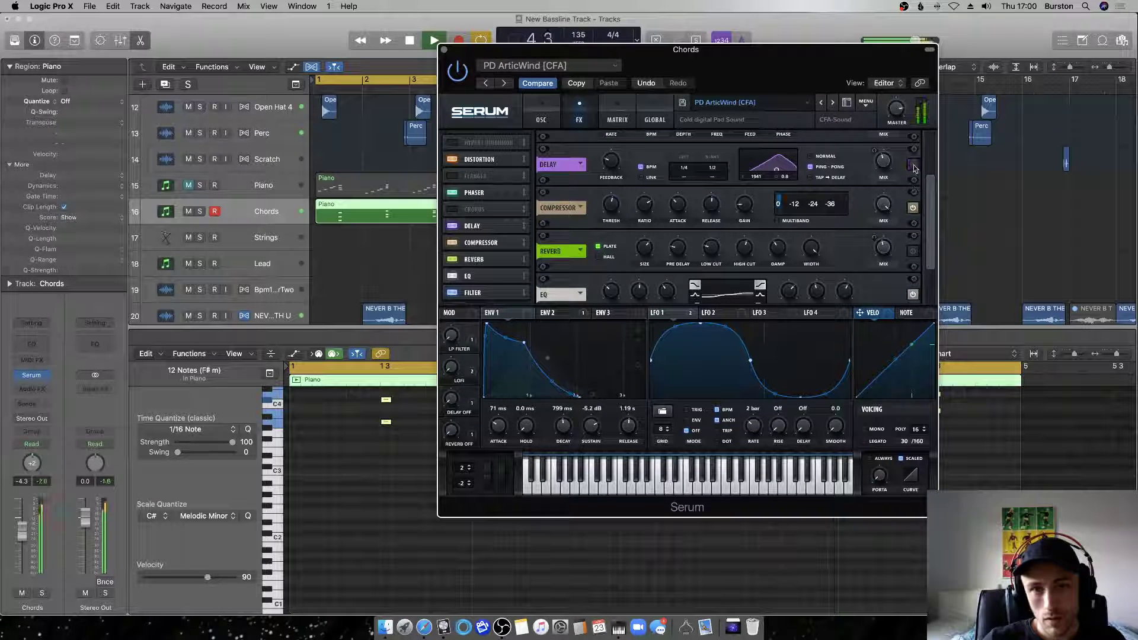
click(913, 164)
click(912, 251)
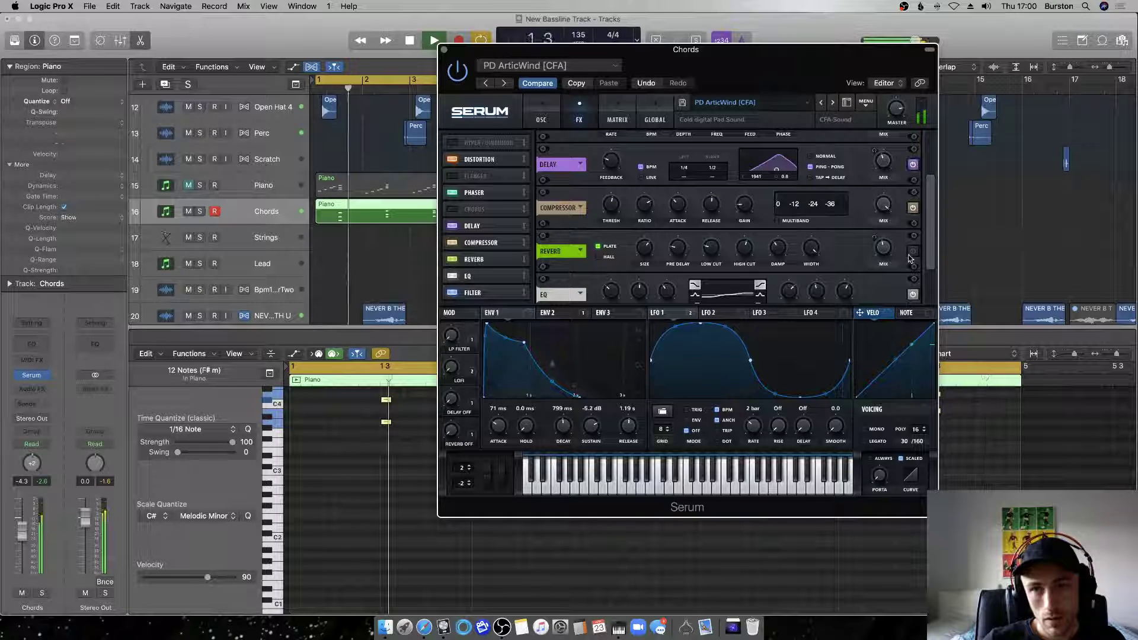
Examine the shapes of Serum's Envelope 1 and Envelope 2 while listening to the chords.
click(533, 117)
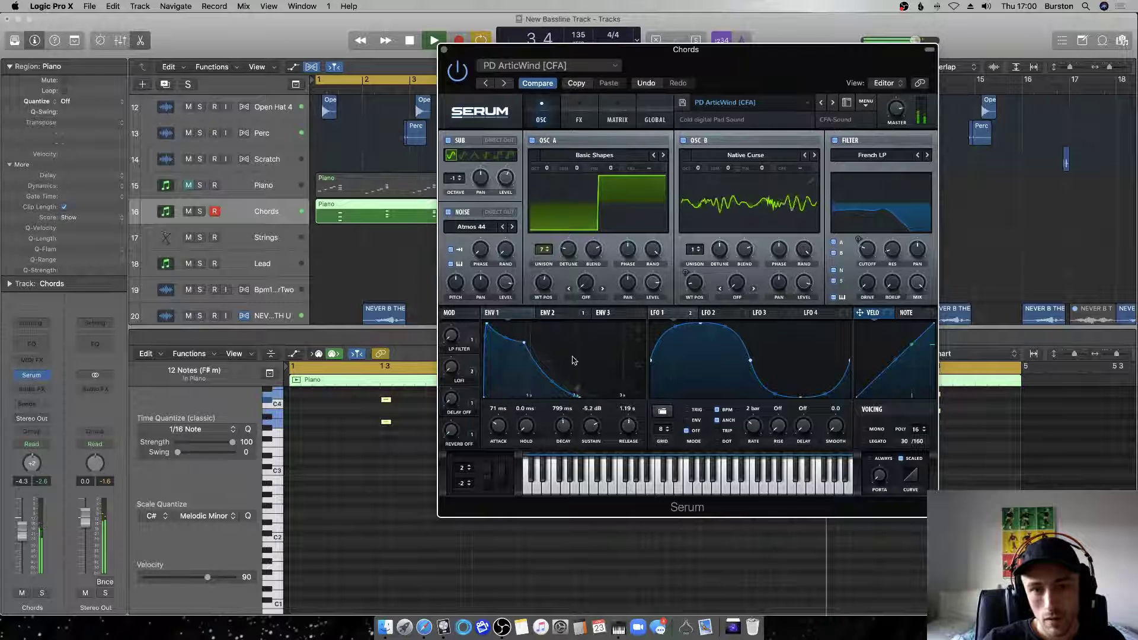
key(space)
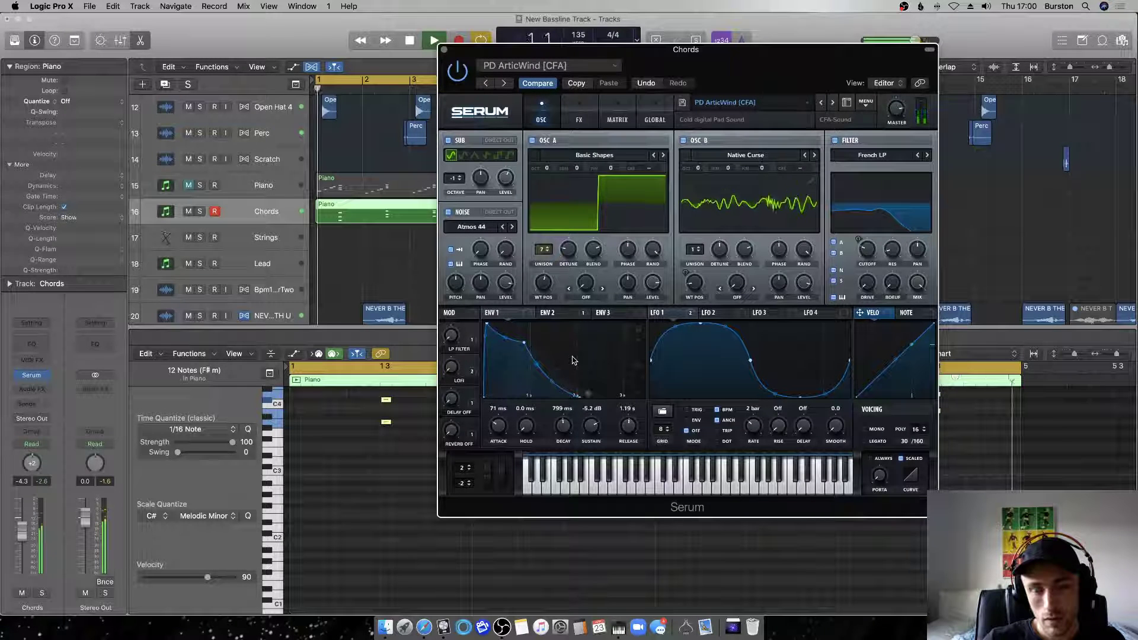
click(555, 313)
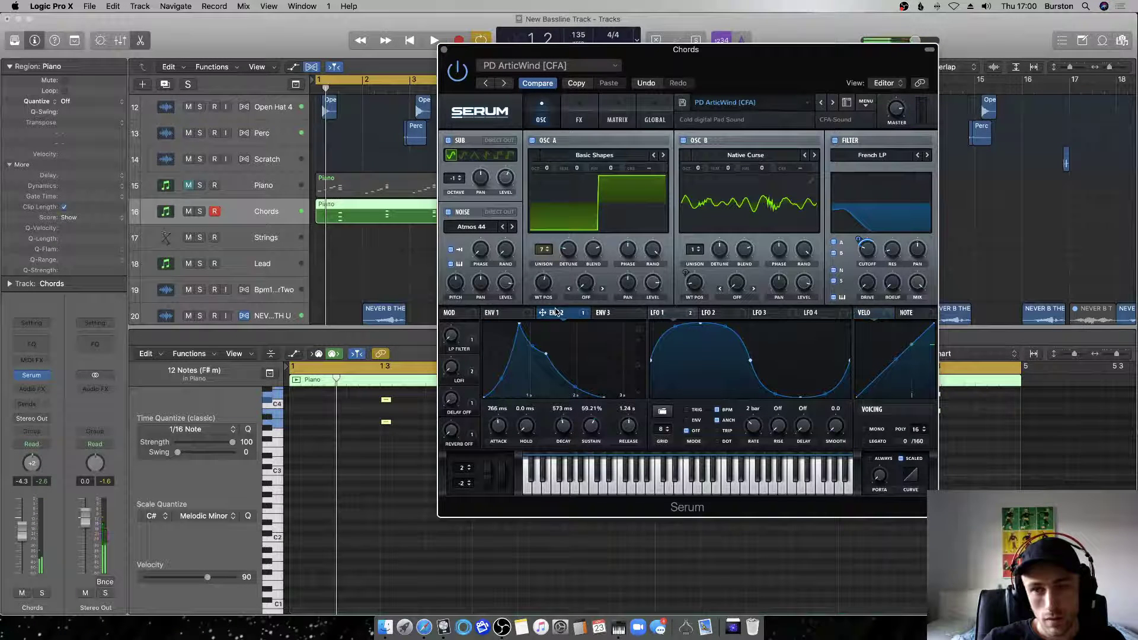
click(509, 314)
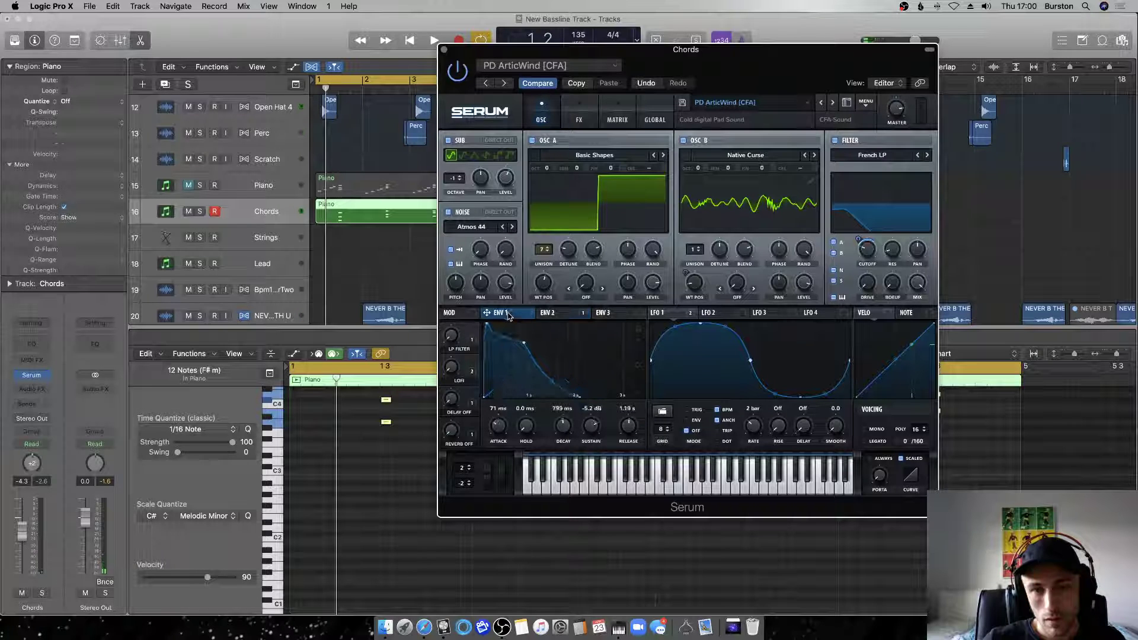
click(557, 316)
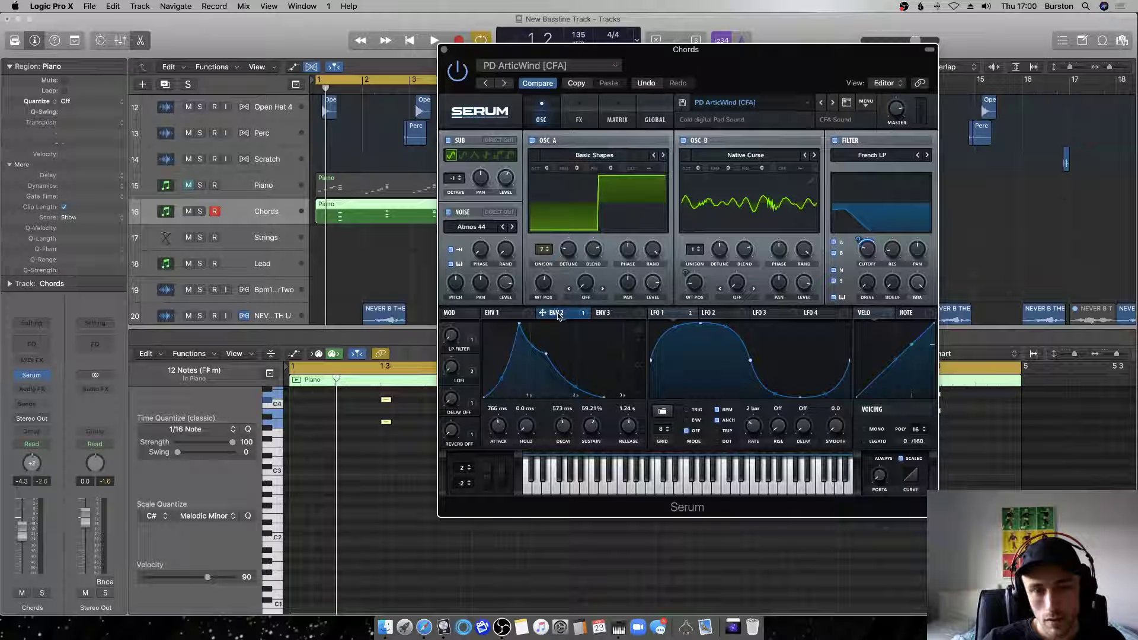
click(514, 316)
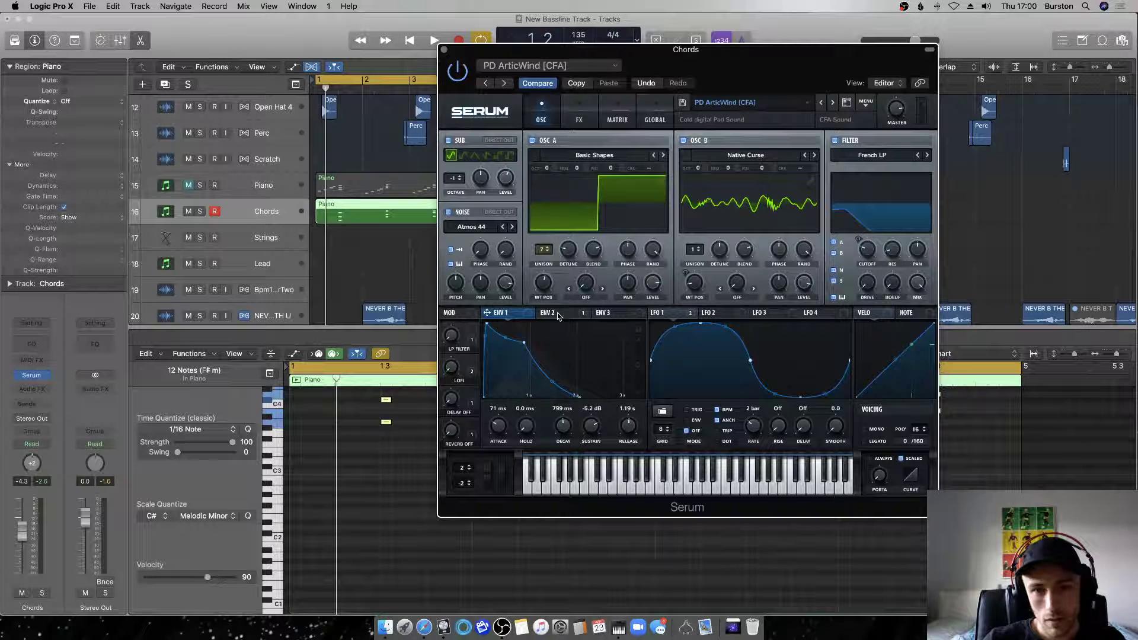
key(space)
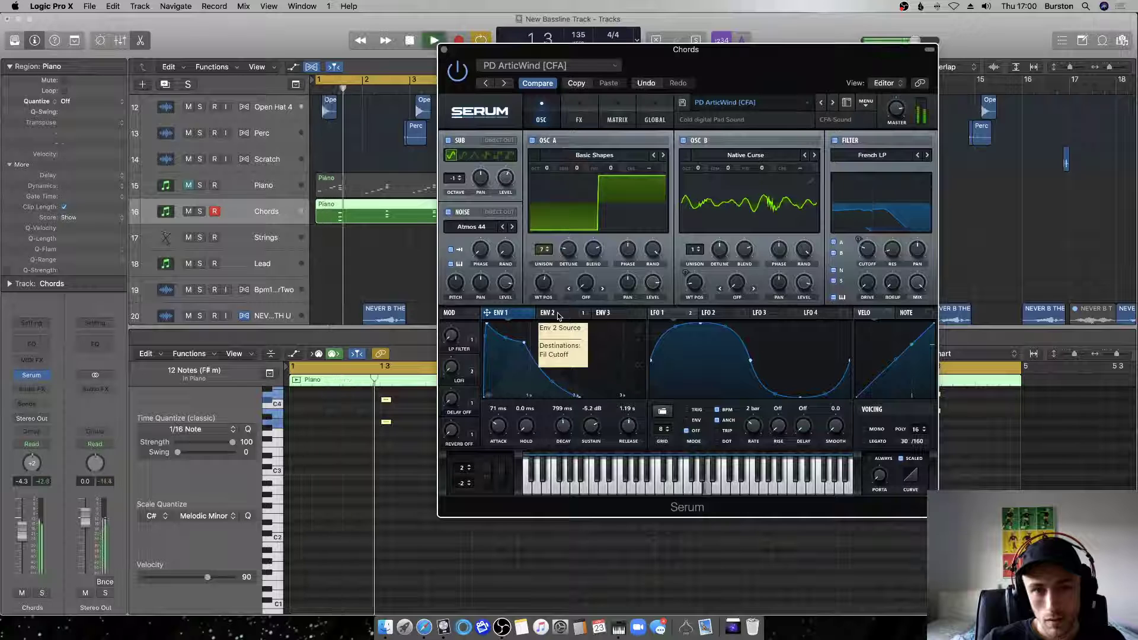
key(space)
Set Envelope 2's release to 218 ms and its sustain to 0%, and play the chords.
click(557, 314)
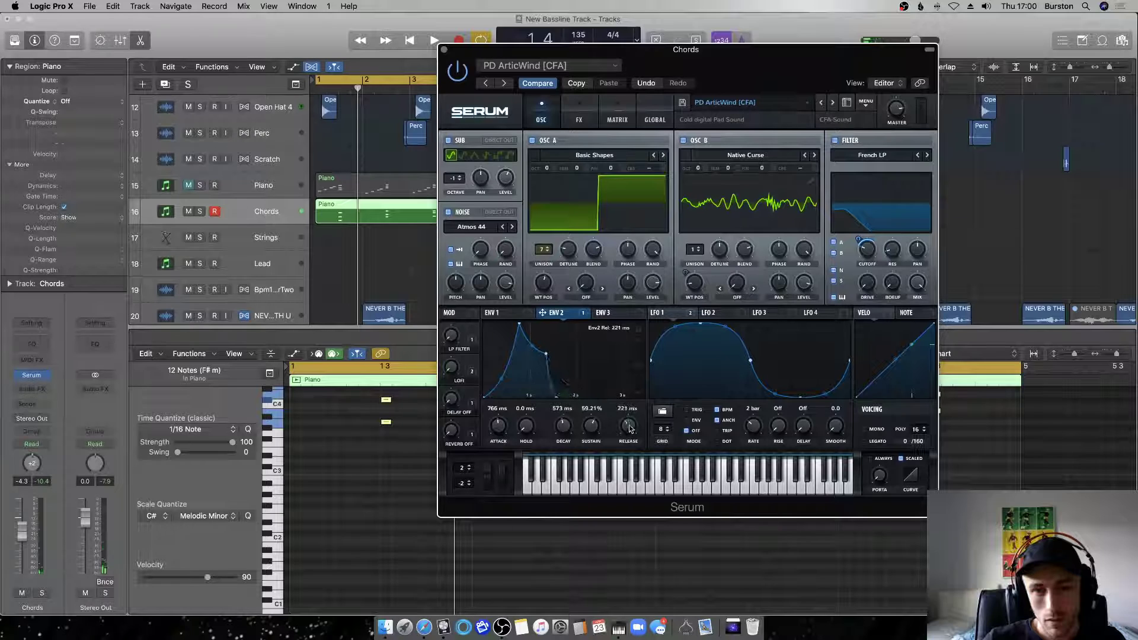
key(space)
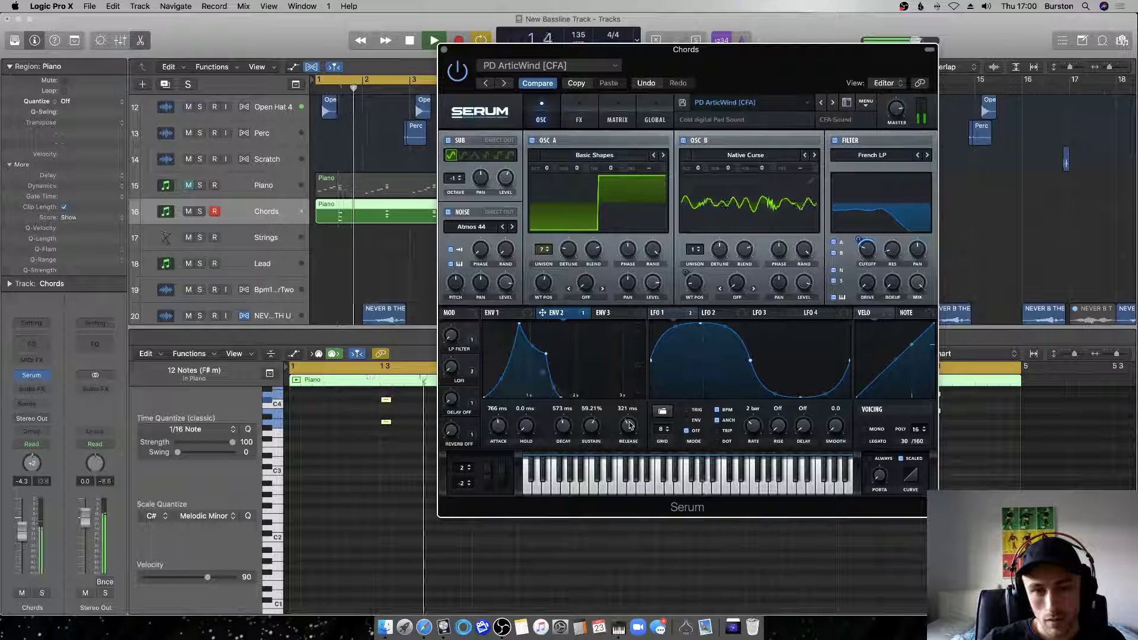
key(space)
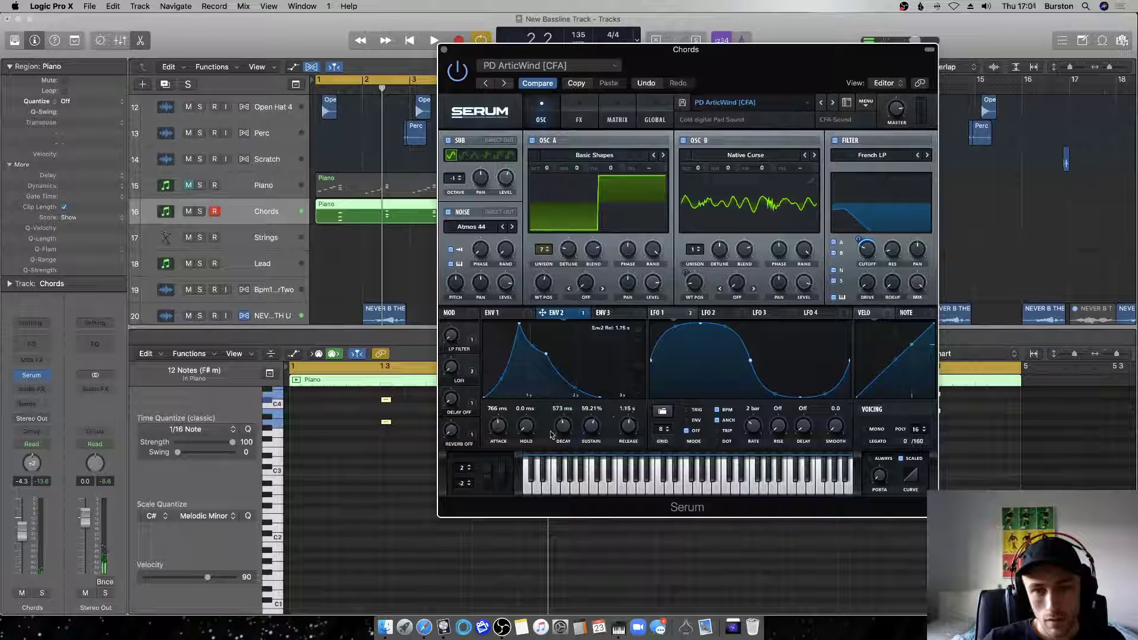
click(502, 319)
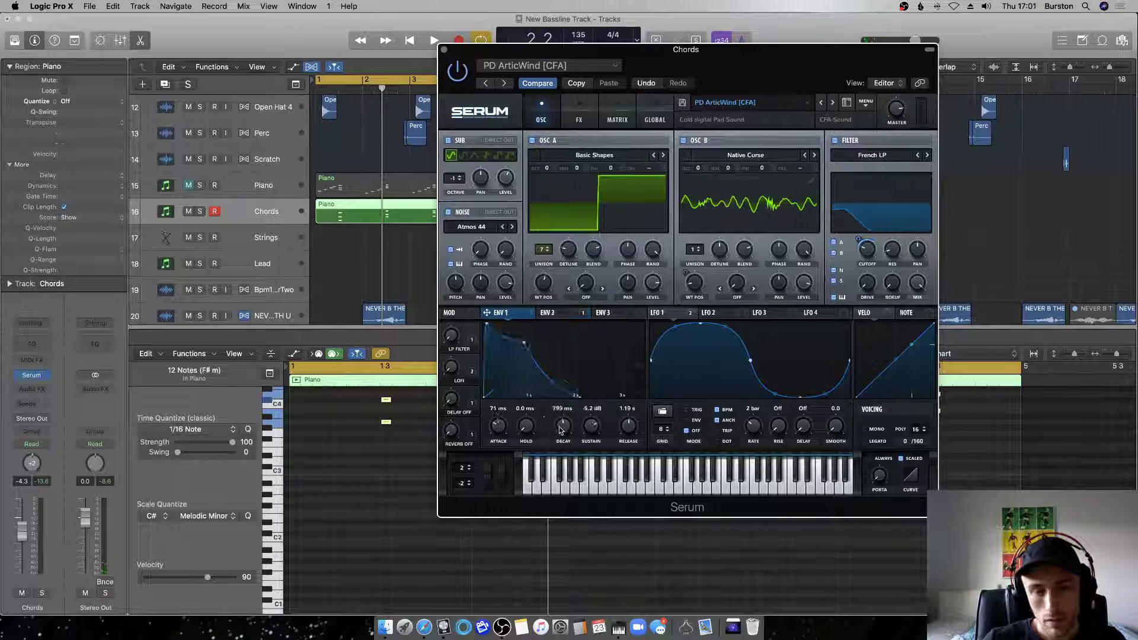
click(557, 313)
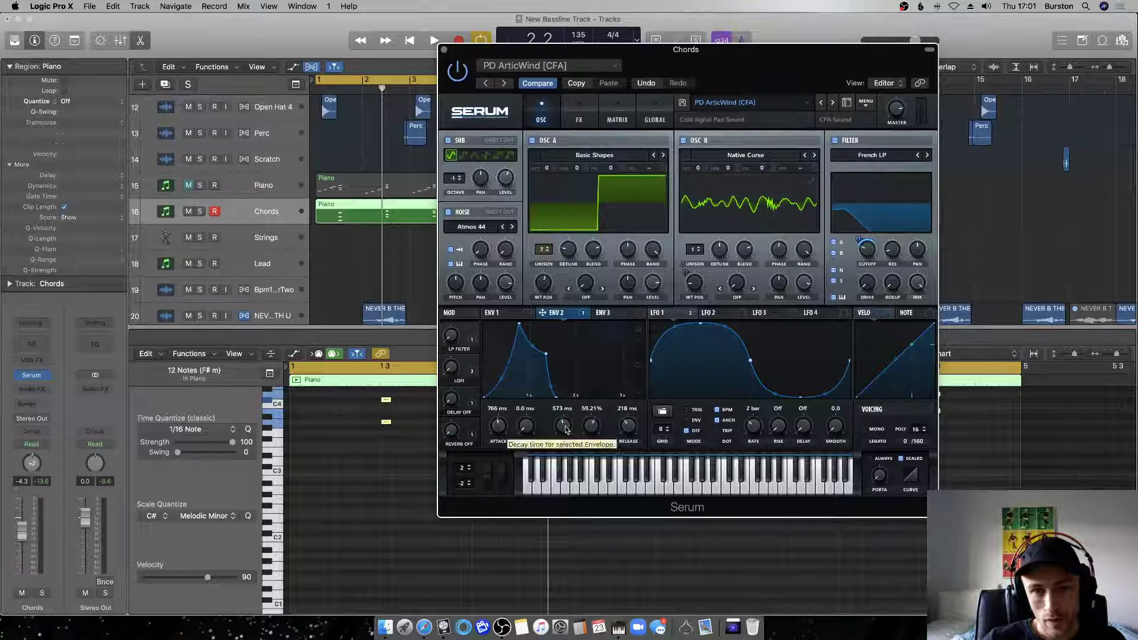
drag(591, 425, 573, 496)
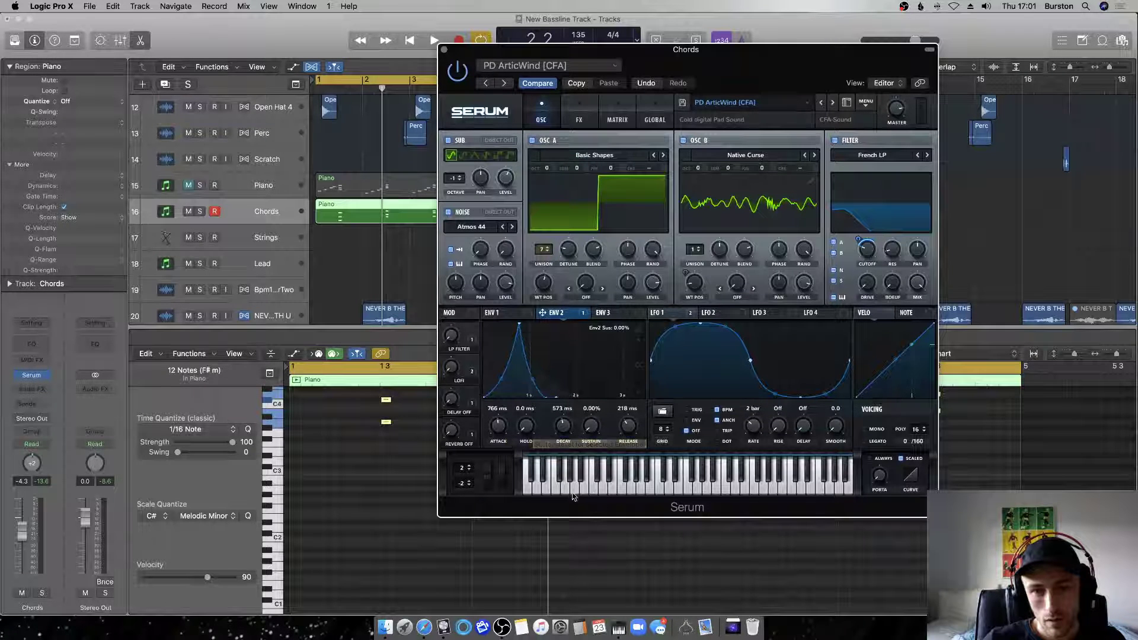
key(space)
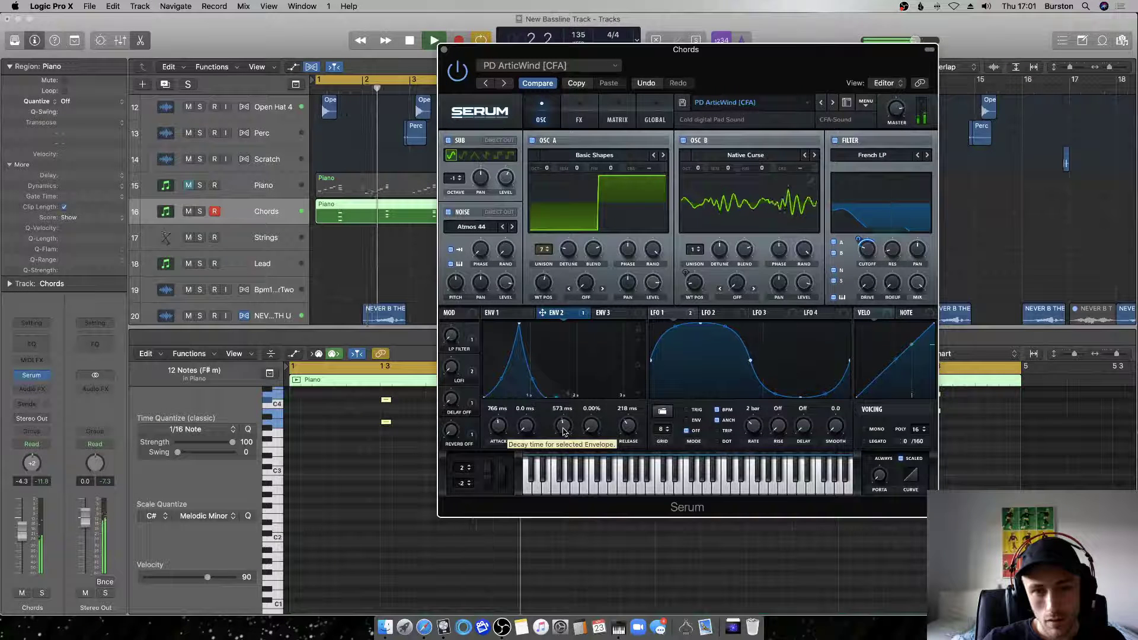
Set Envelope 1's release to 508 ms and Envelope 2's decay to 338 ms and release to 192 ms.
click(504, 313)
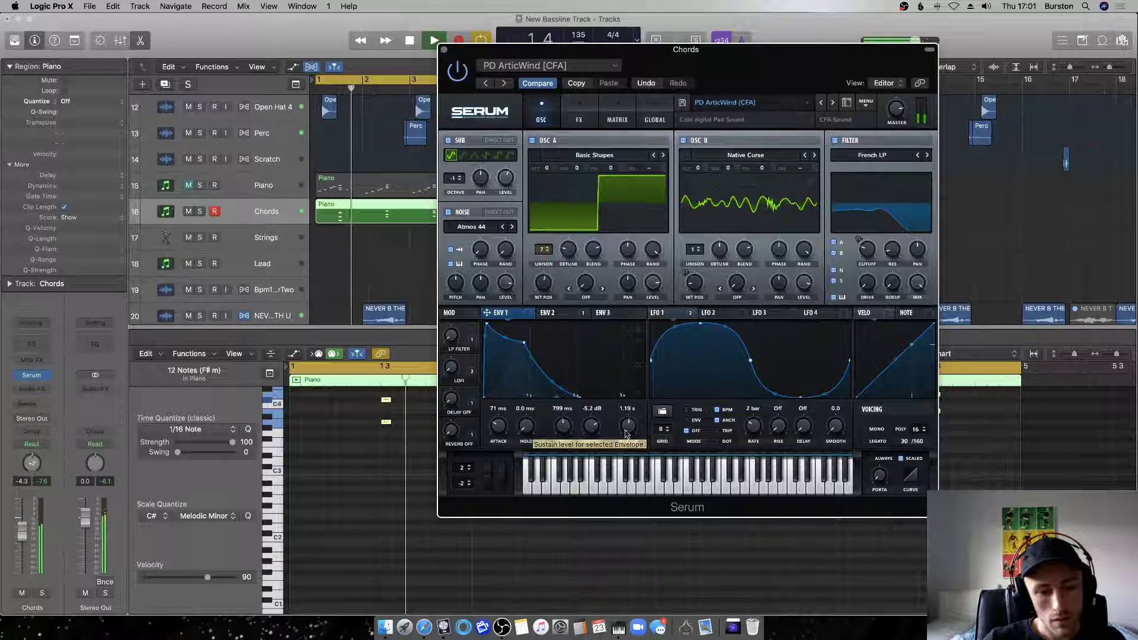
drag(630, 426, 629, 437)
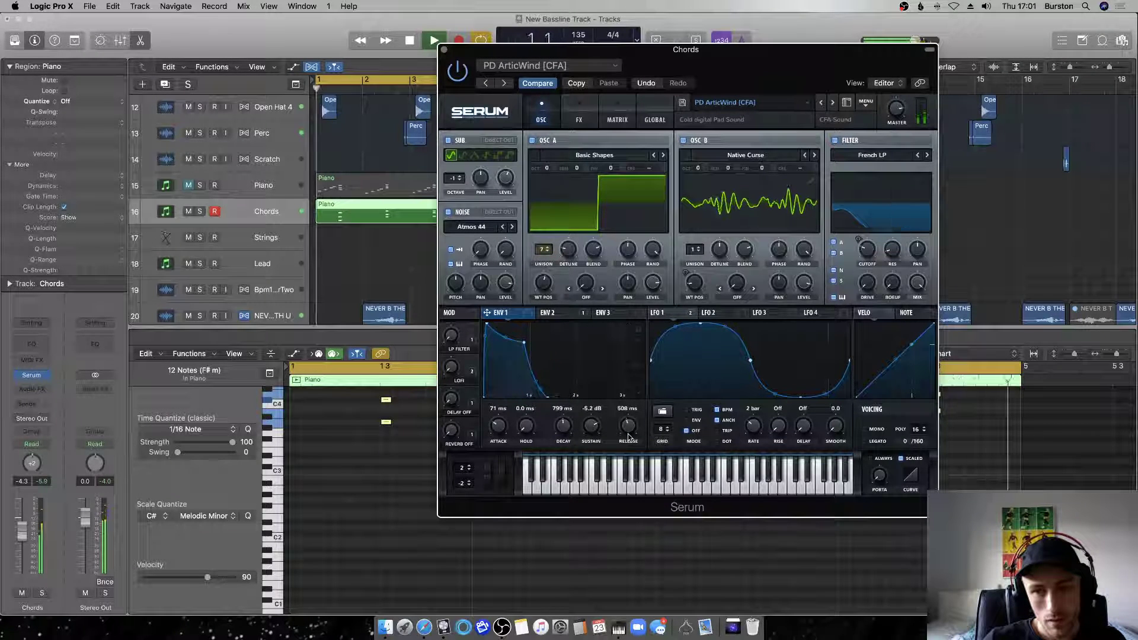
key(space)
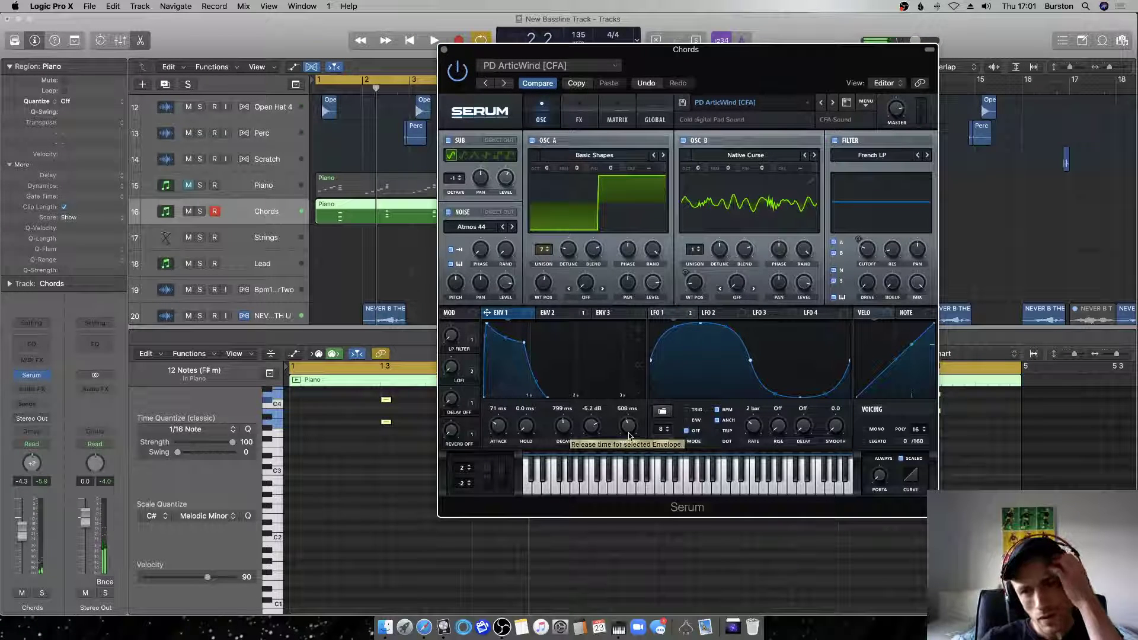
click(566, 318)
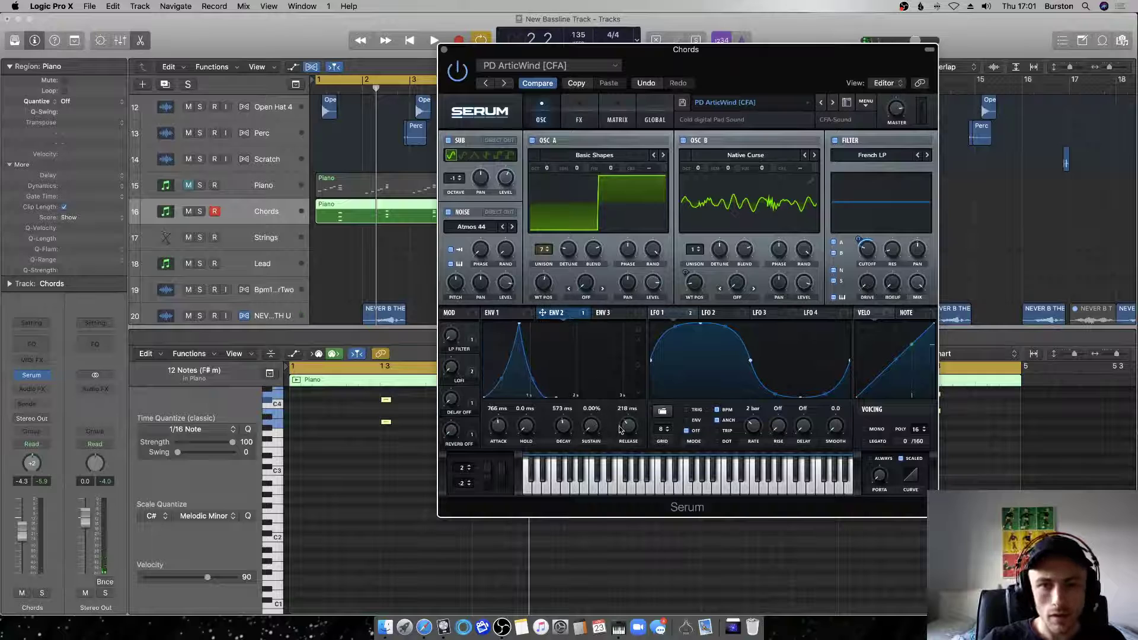
key(space)
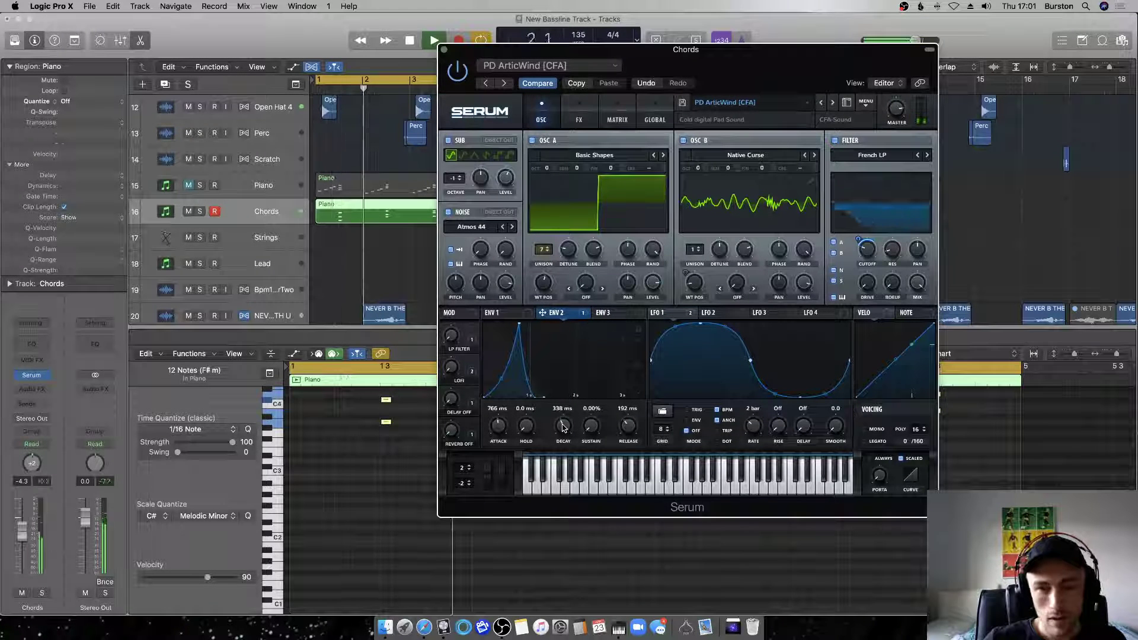
Set Envelope 1's decay to 420 ms and fine-tune its release to about 207 ms, checking the effects in between.
click(498, 314)
drag(629, 426, 631, 433)
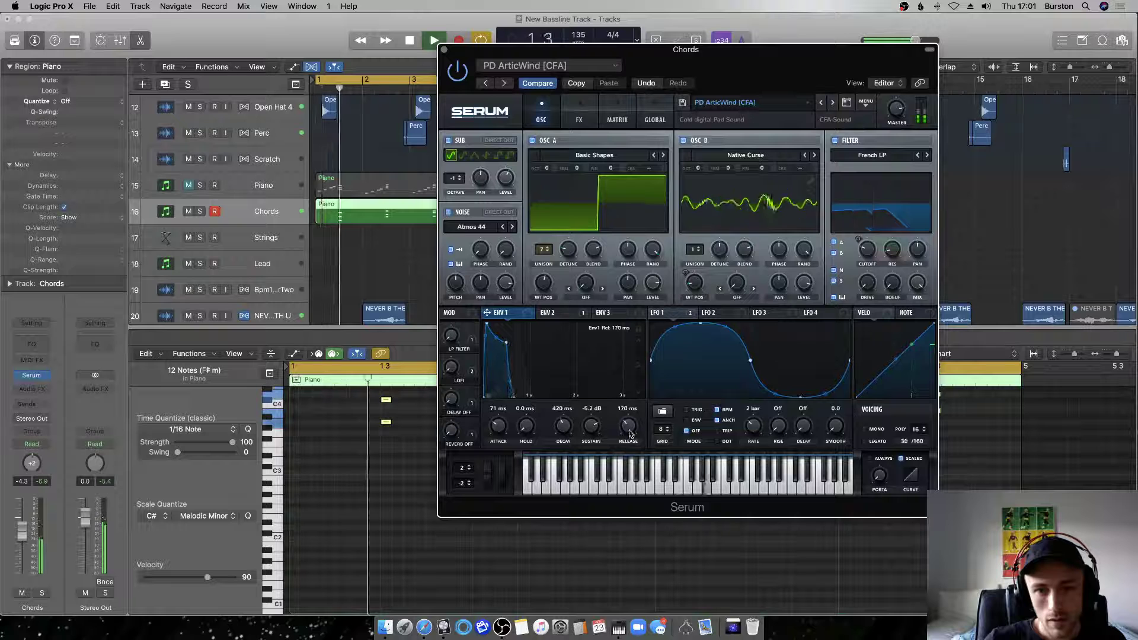
drag(630, 431, 630, 427)
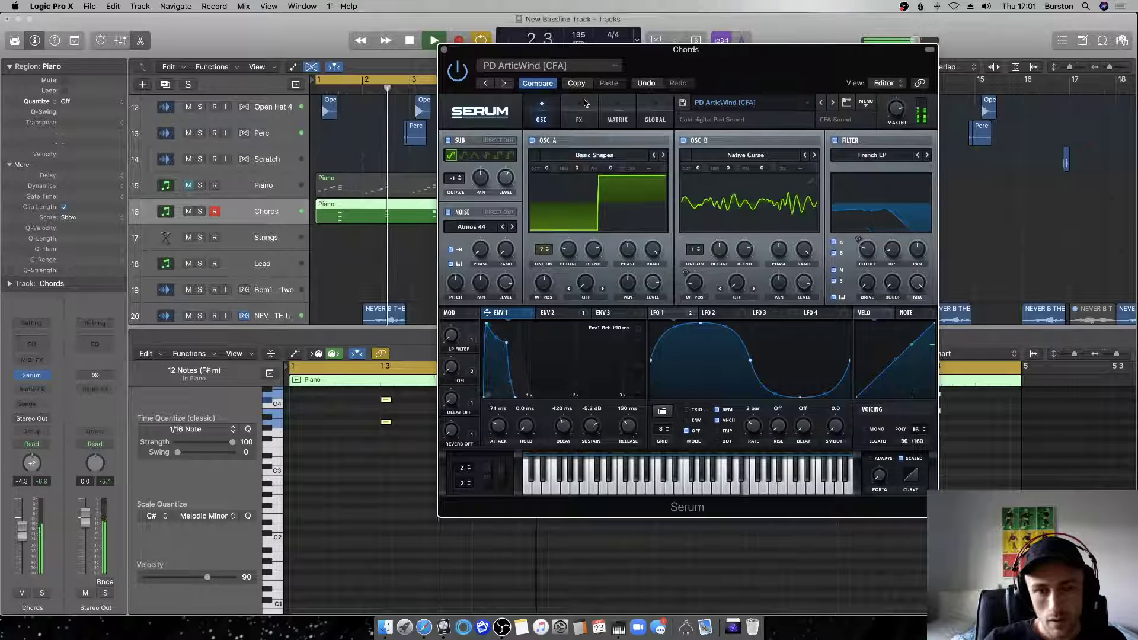
click(579, 118)
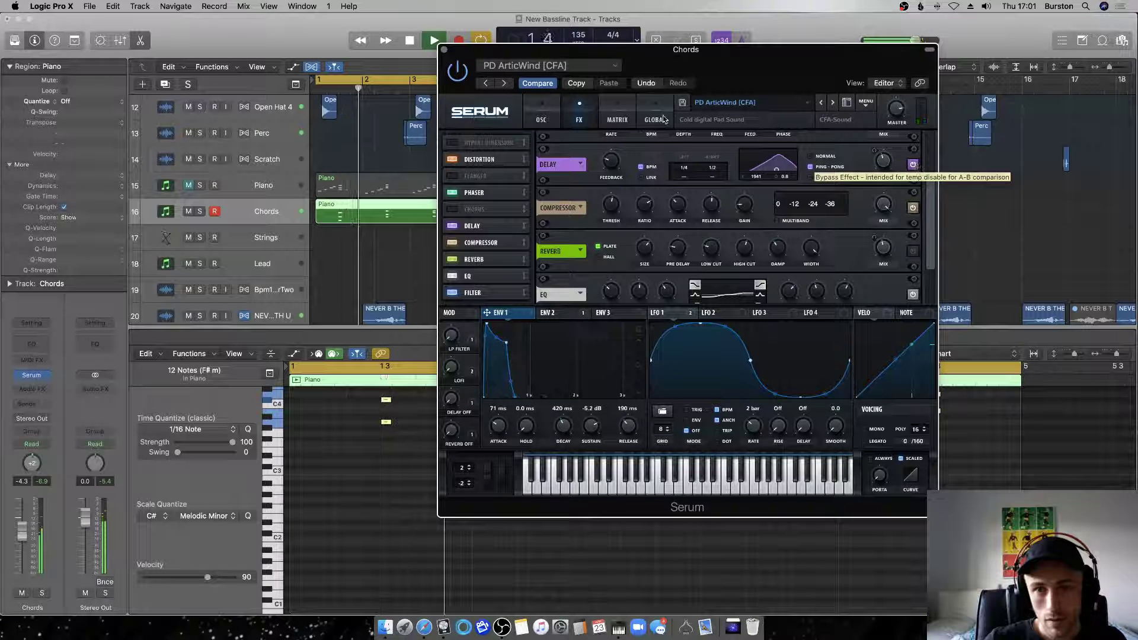
click(533, 119)
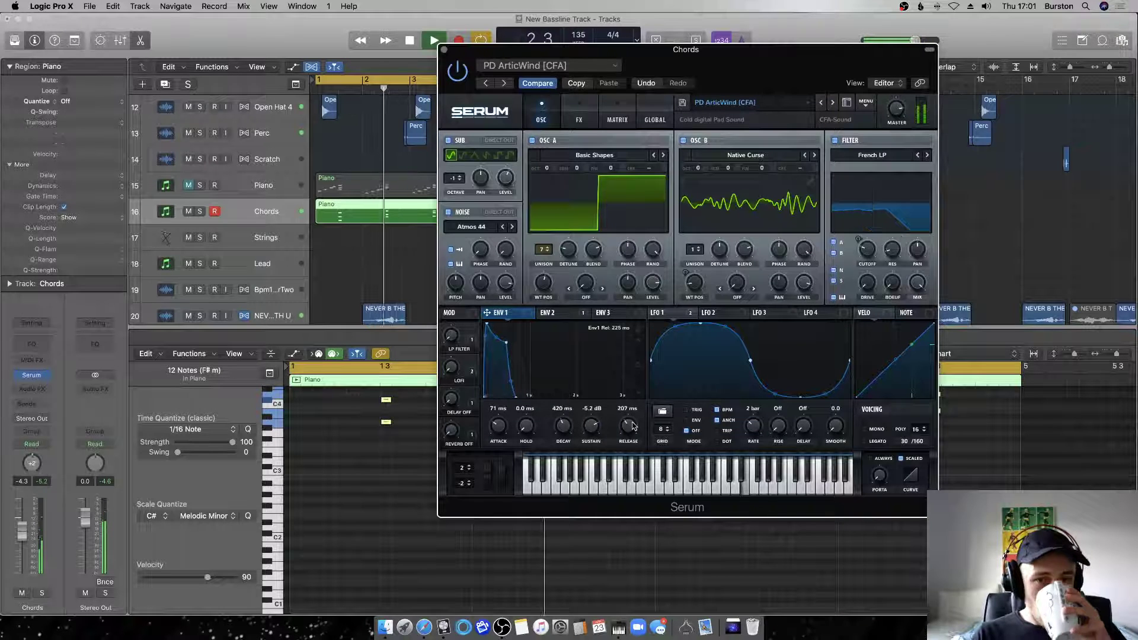
Set the release of Envelopes 1 and 2 to 0 ms, lengthen Envelope 2's decay, and set Envelope 1's decay to 700 ms.
click(553, 312)
drag(628, 431, 628, 467)
drag(562, 425, 560, 388)
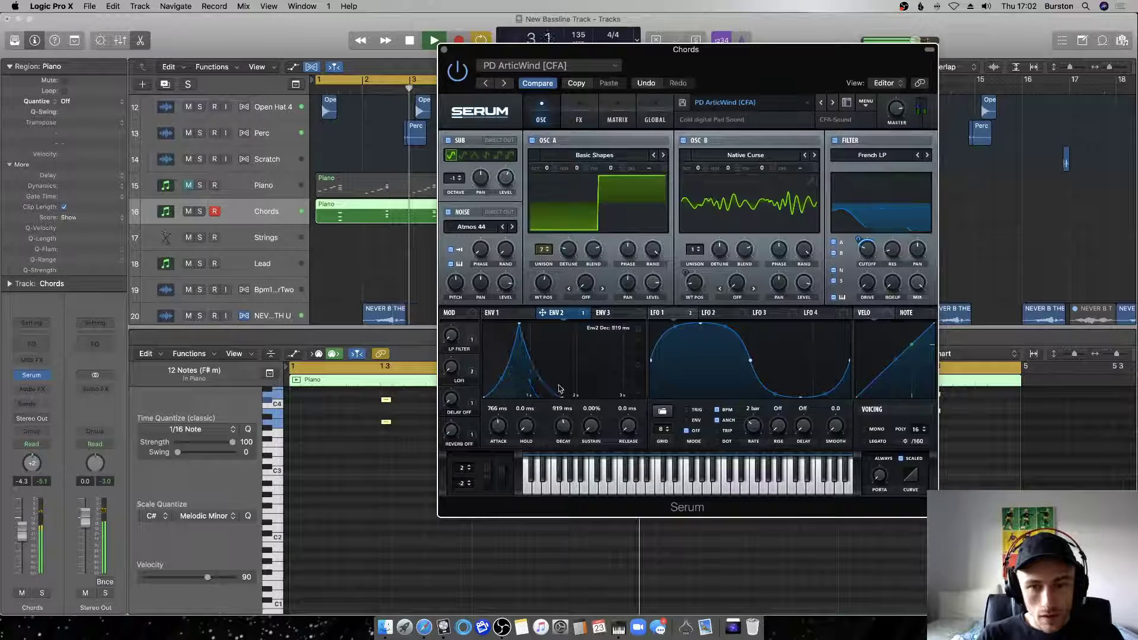
click(497, 312)
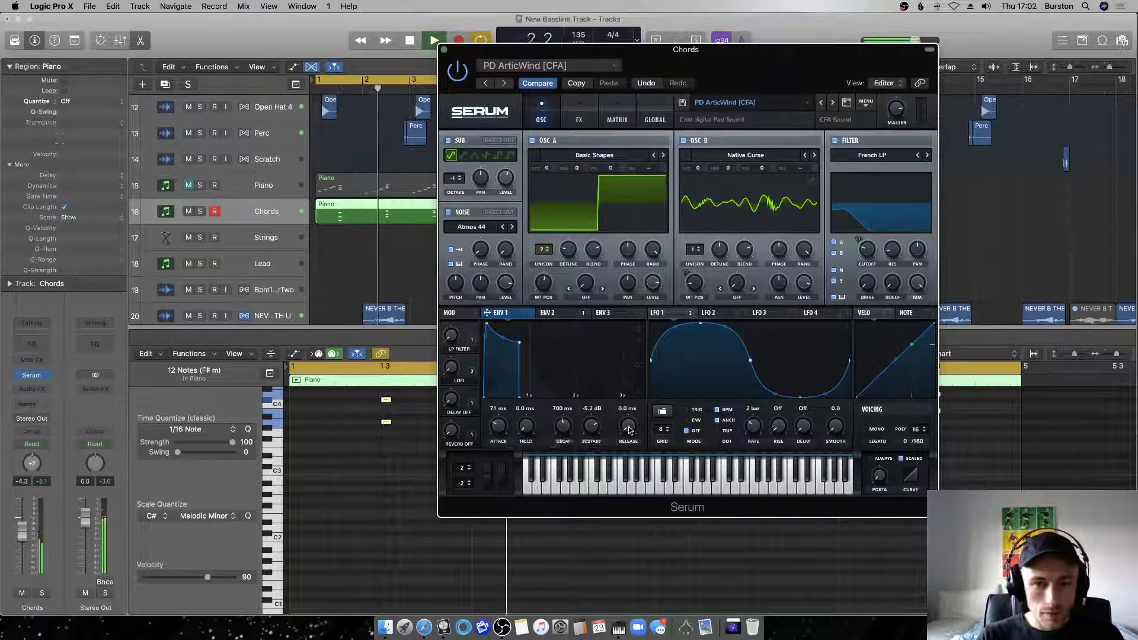
Set Envelope 1's release to 476 ms, close the synth and stop playback.
drag(629, 431, 629, 428)
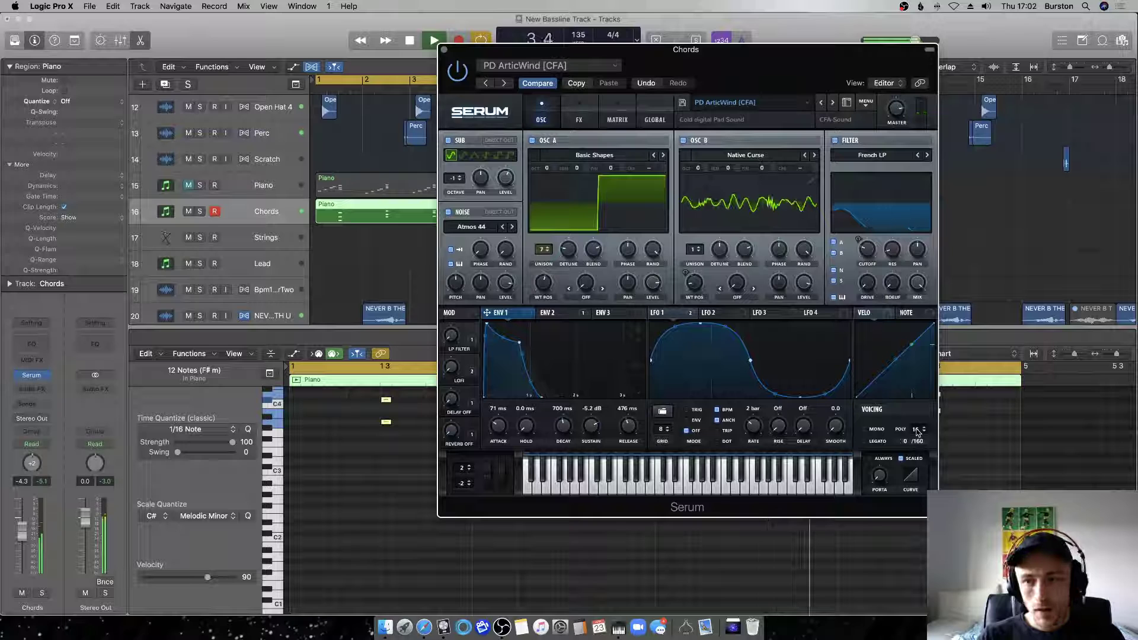
click(444, 50)
key(space)
Transpose all the notes of the Chords region down one octave and play the loop.
double_click(380, 210)
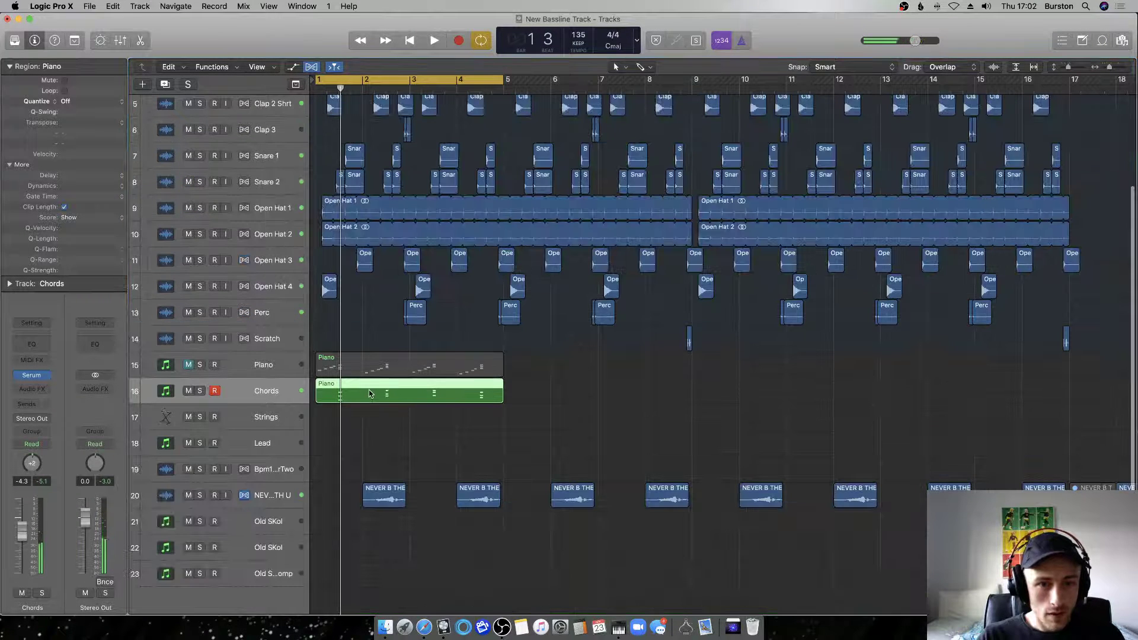
double_click(369, 390)
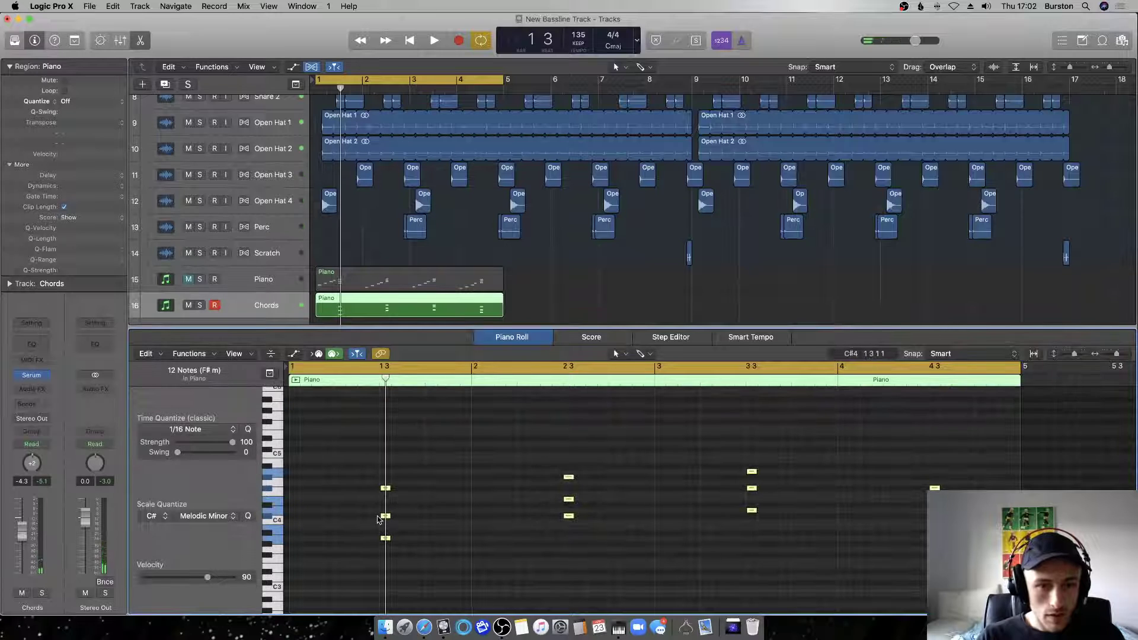
click(379, 520)
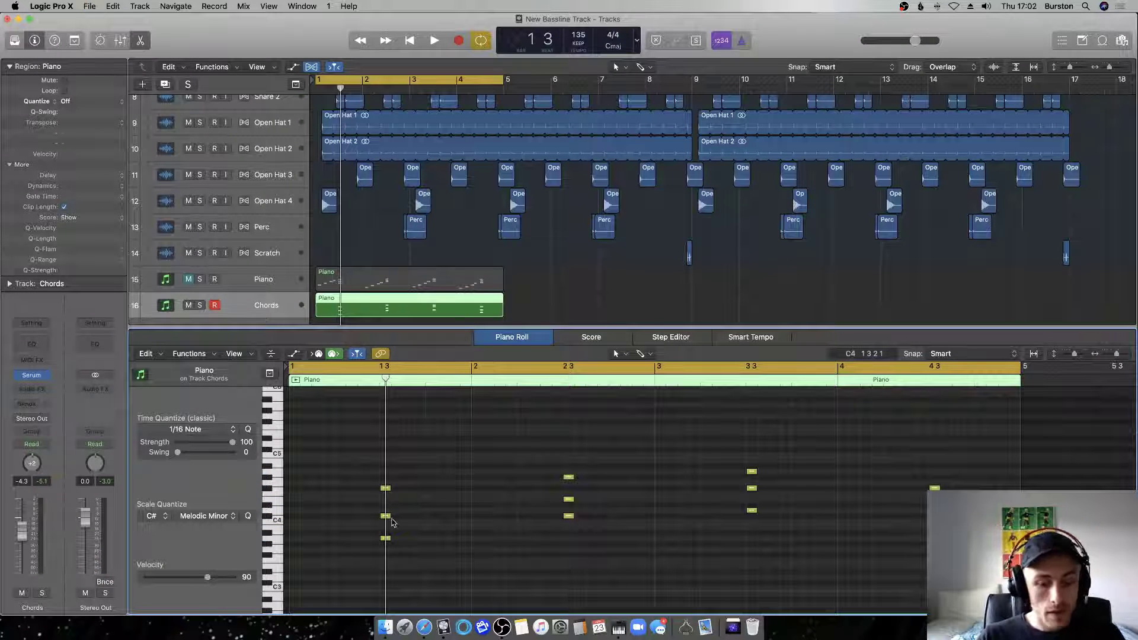
scroll(391, 522, up, 5)
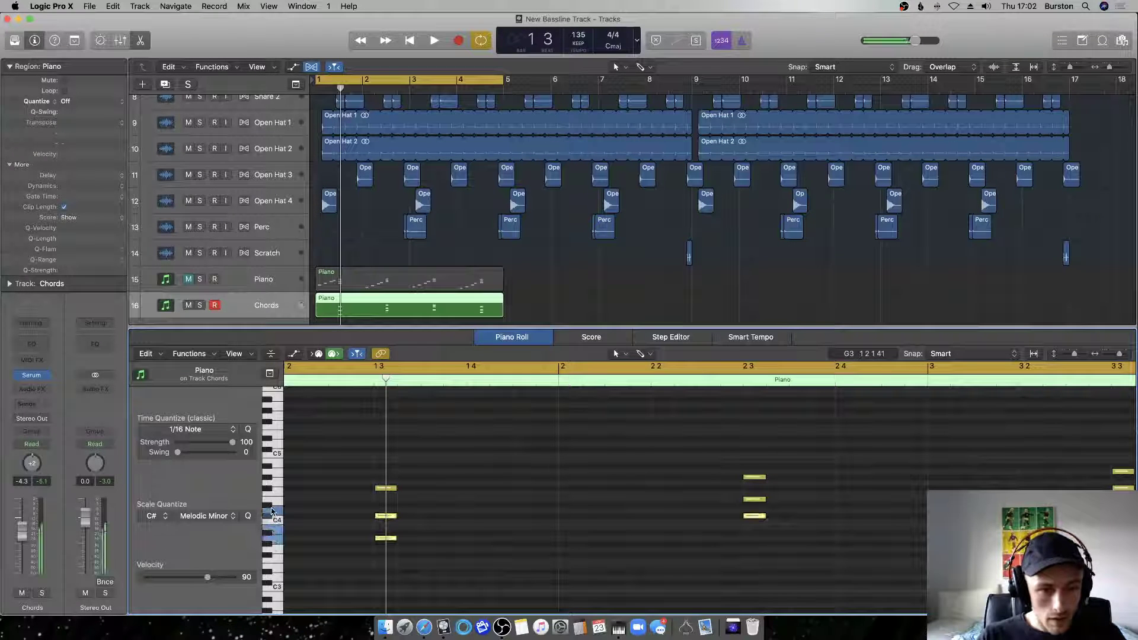
scroll(261, 584, down, 3)
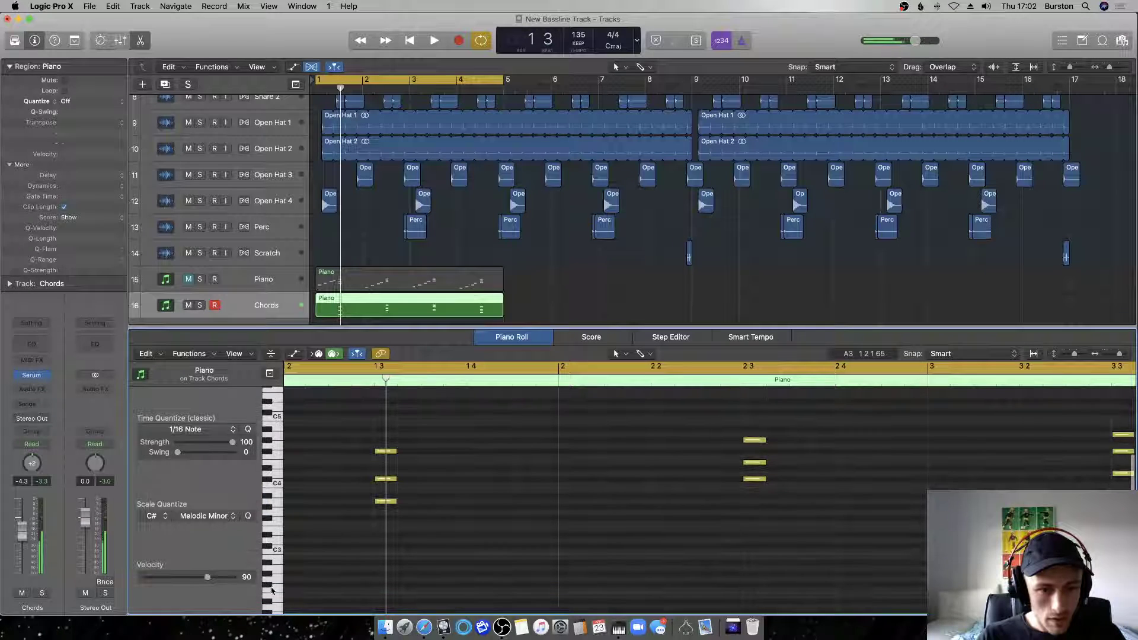
key(super+a)
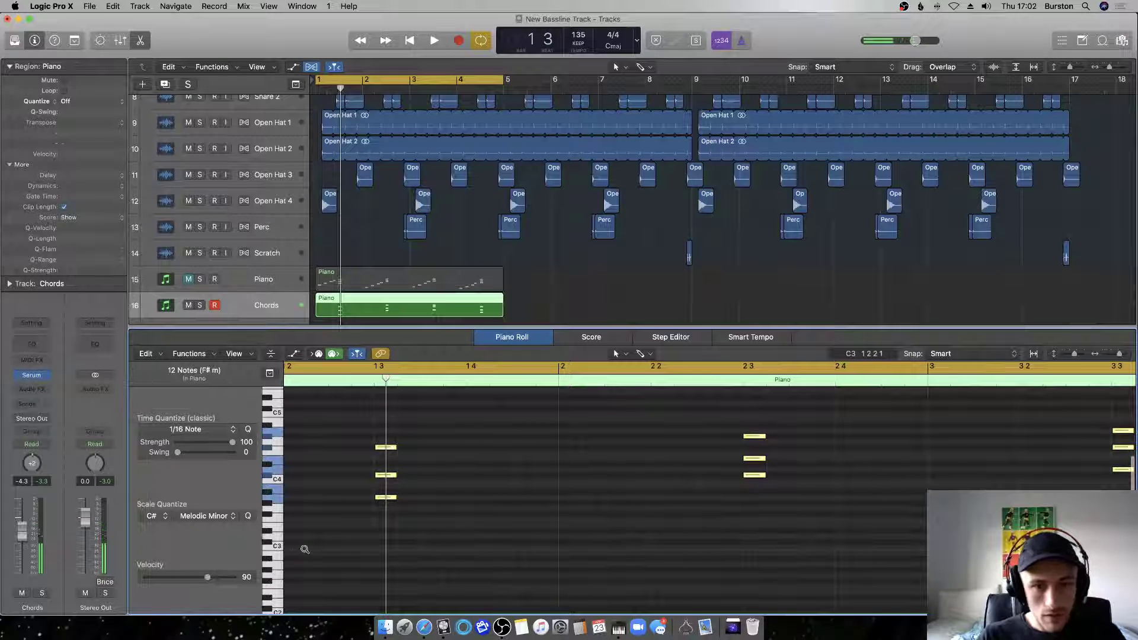
key(alt+shift+Down)
key(space)
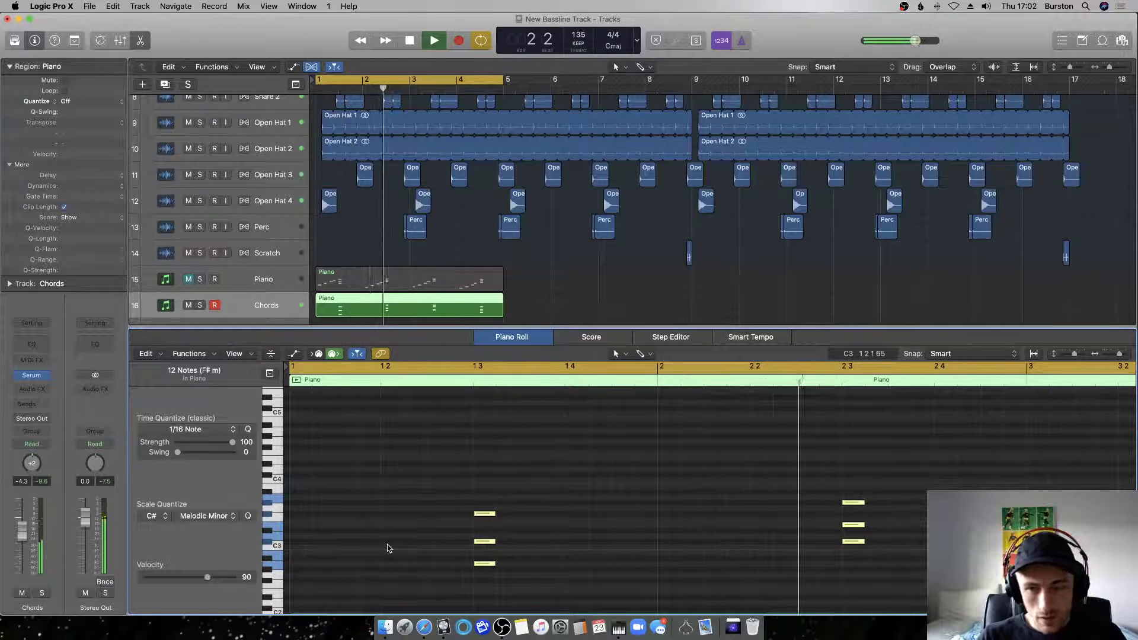
scroll(400, 546, down, 4)
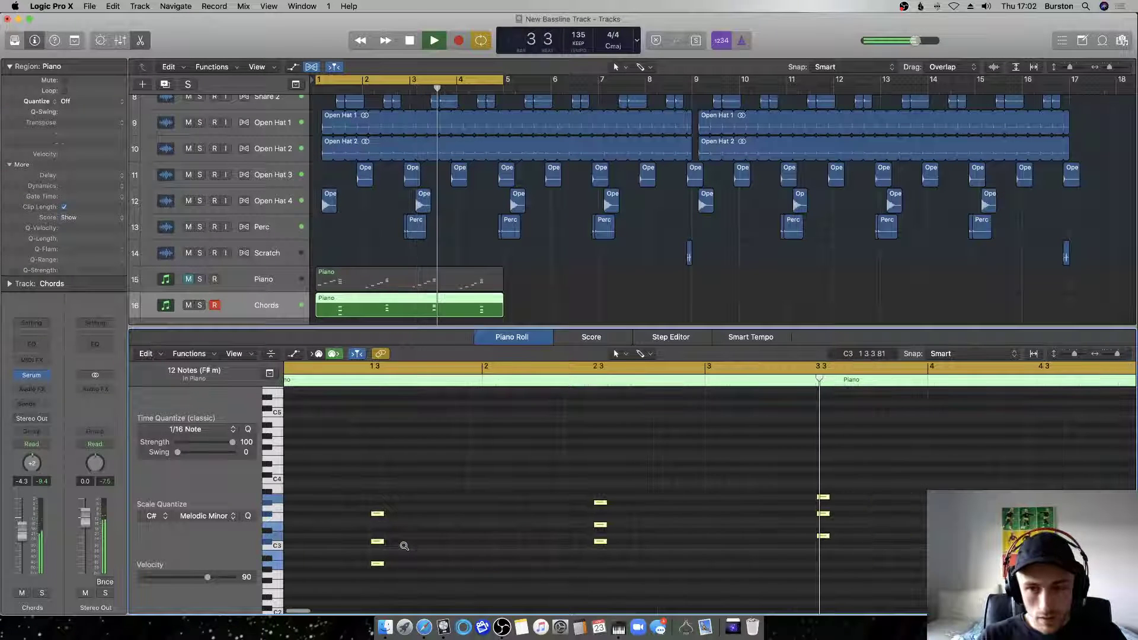
ctrl+alt+click(403, 545)
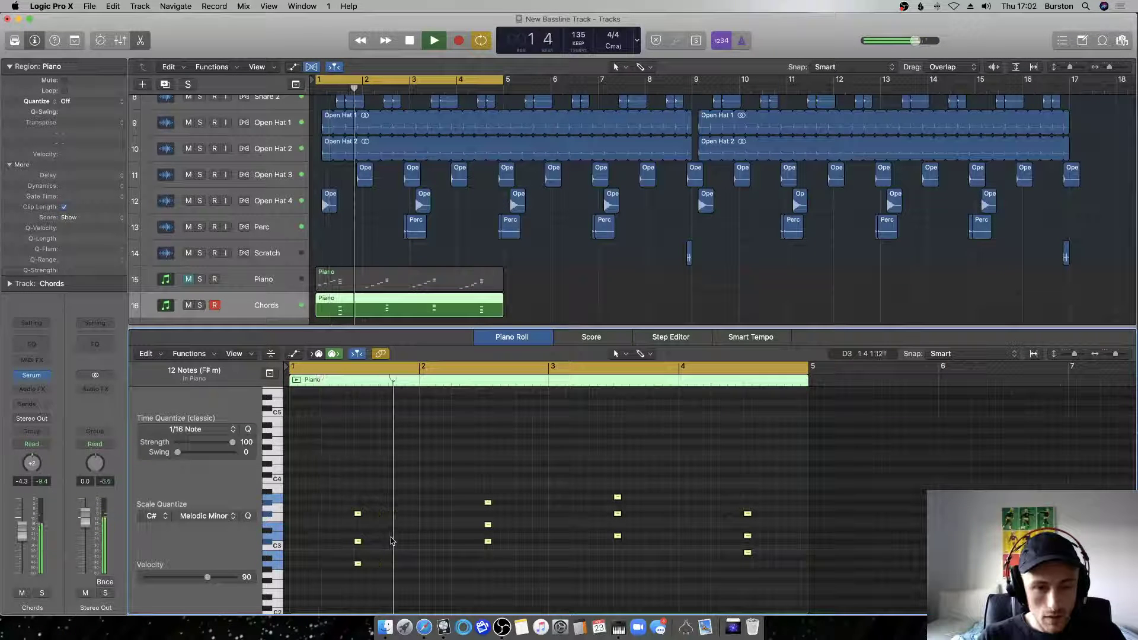
key(space)
Raise the two lower notes of the Chords region's first chord by an octave, auditioning the upper one in both octaves.
drag(336, 574, 375, 543)
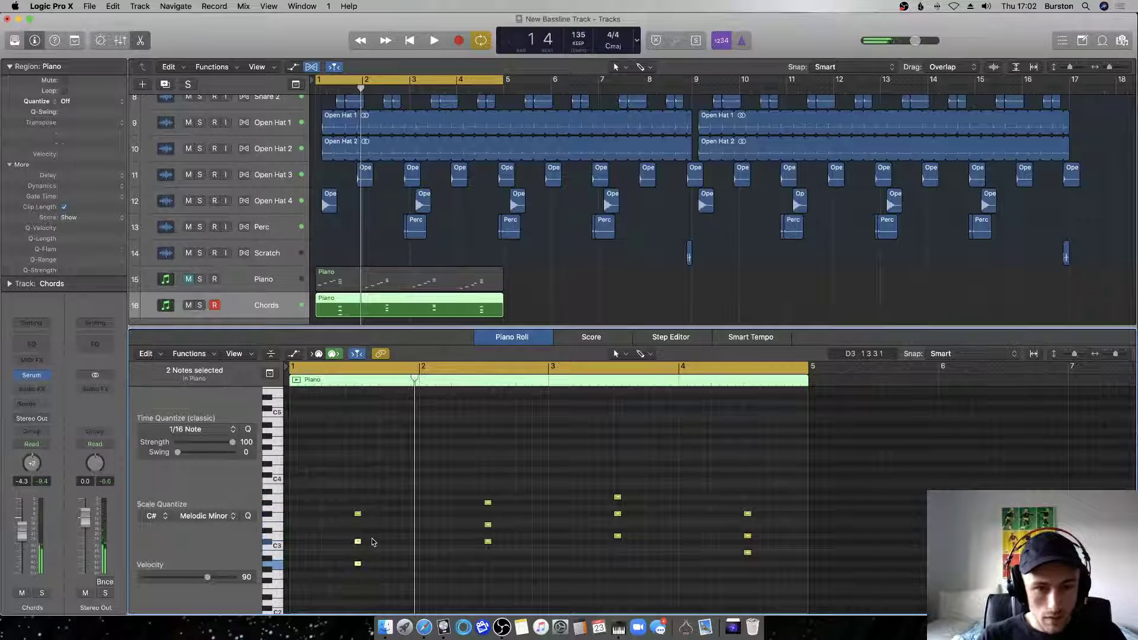
key(space)
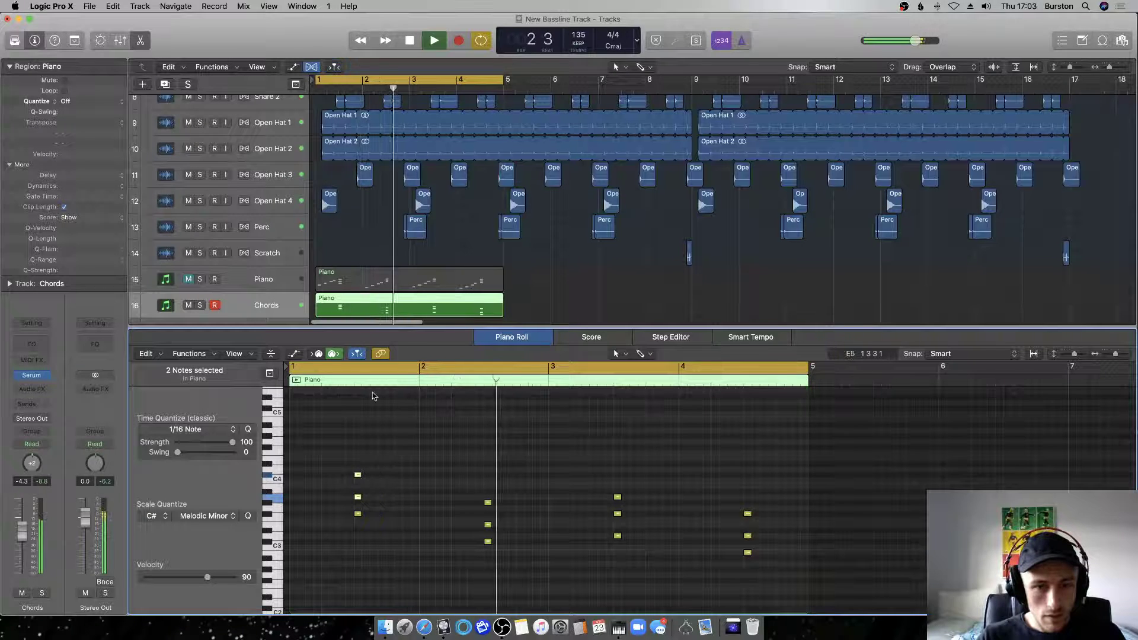
key(space)
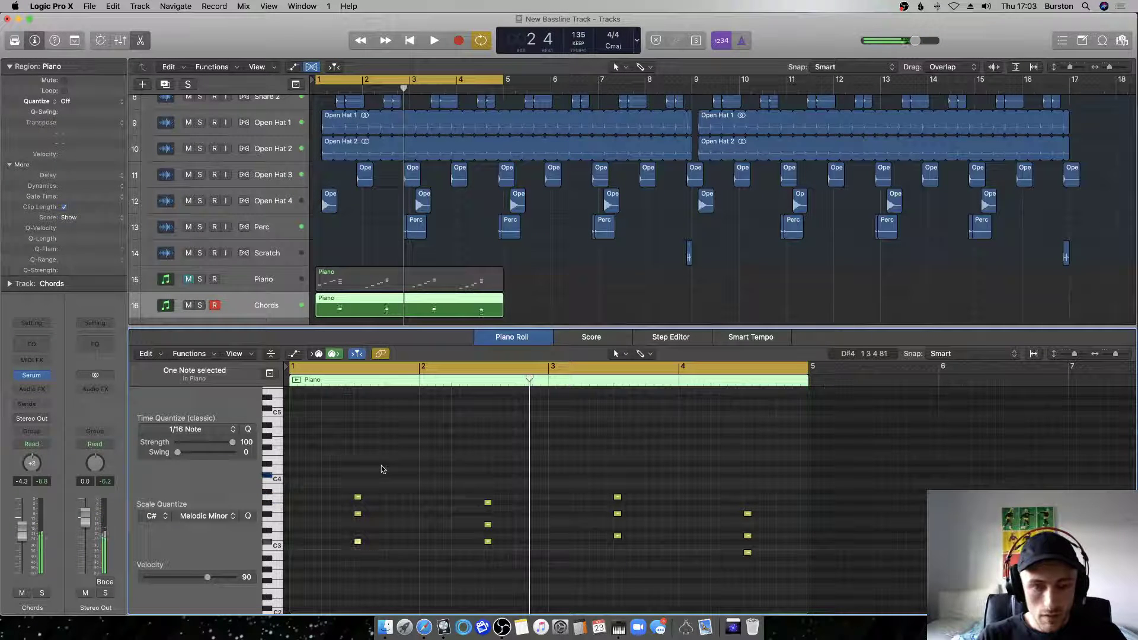
key(space)
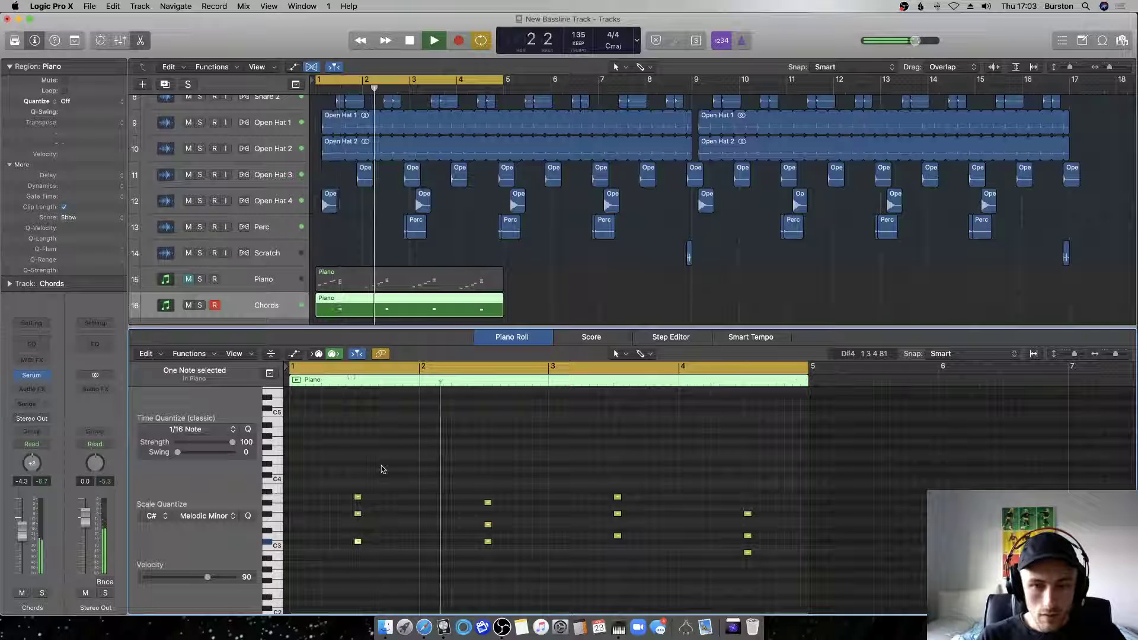
key(alt+shift+Up)
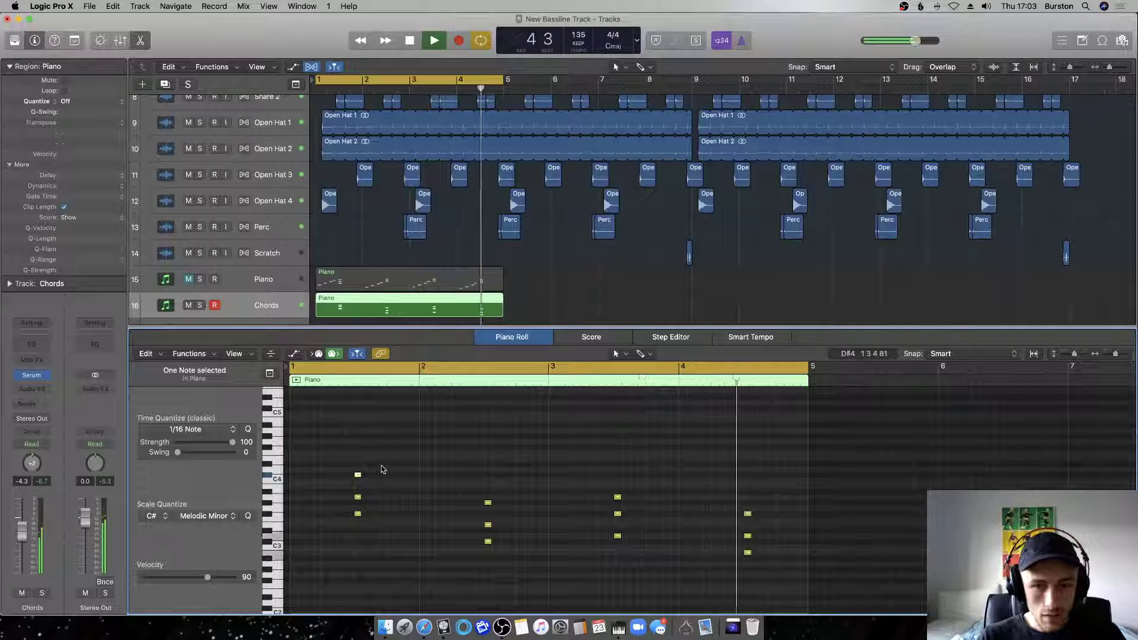
key(space)
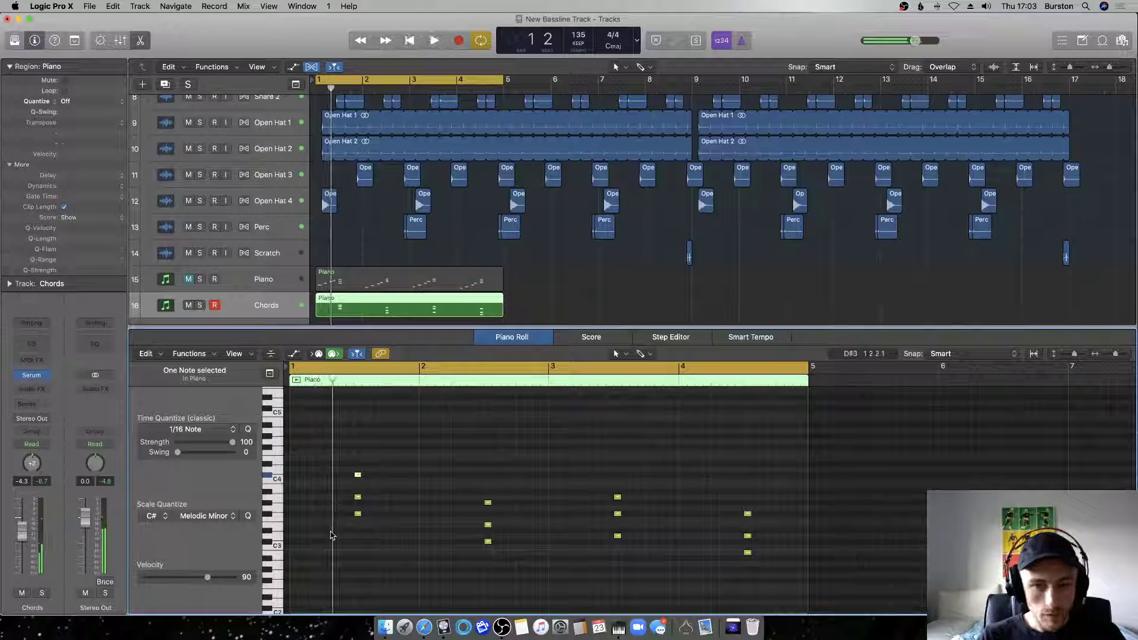
Lengthen all the notes in the Chords region to about twice their length and listen to the loop.
key(super+a)
drag(360, 513, 368, 514)
key(space)
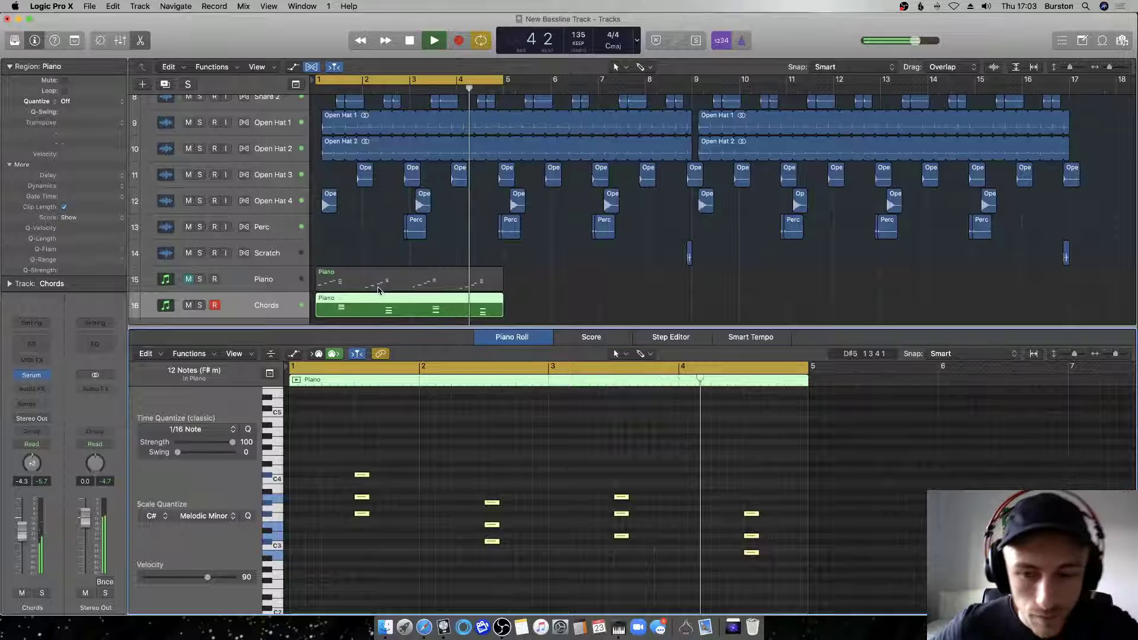
key(space)
Copy the Piano region onto the Strings track at bar 1.
scroll(307, 250, down, 2)
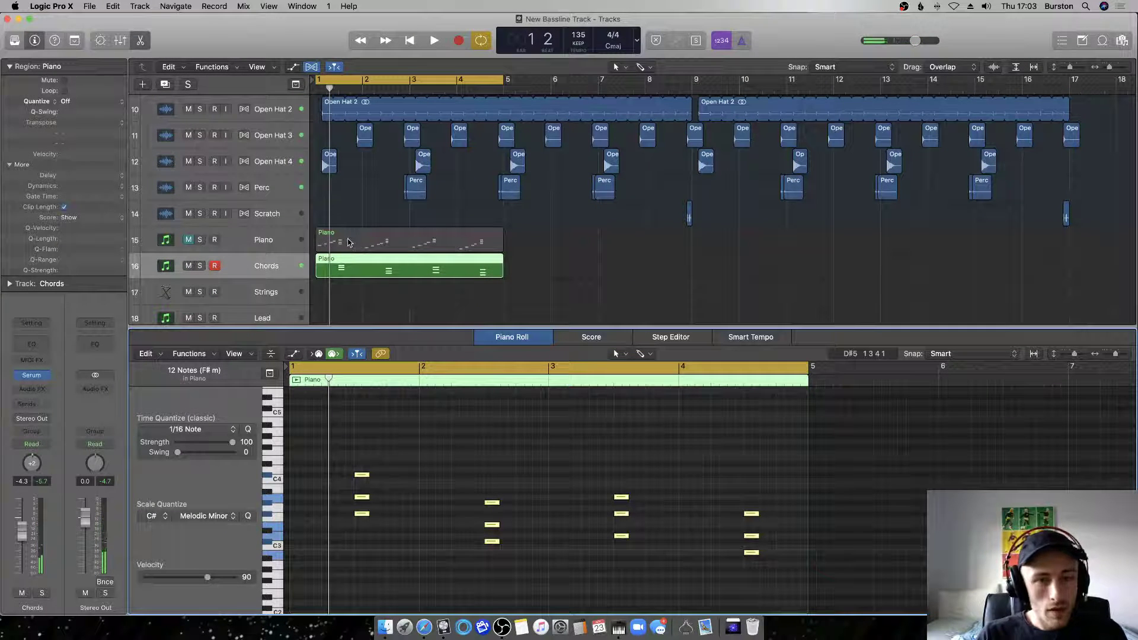
scroll(349, 243, down, 2)
key(Down)
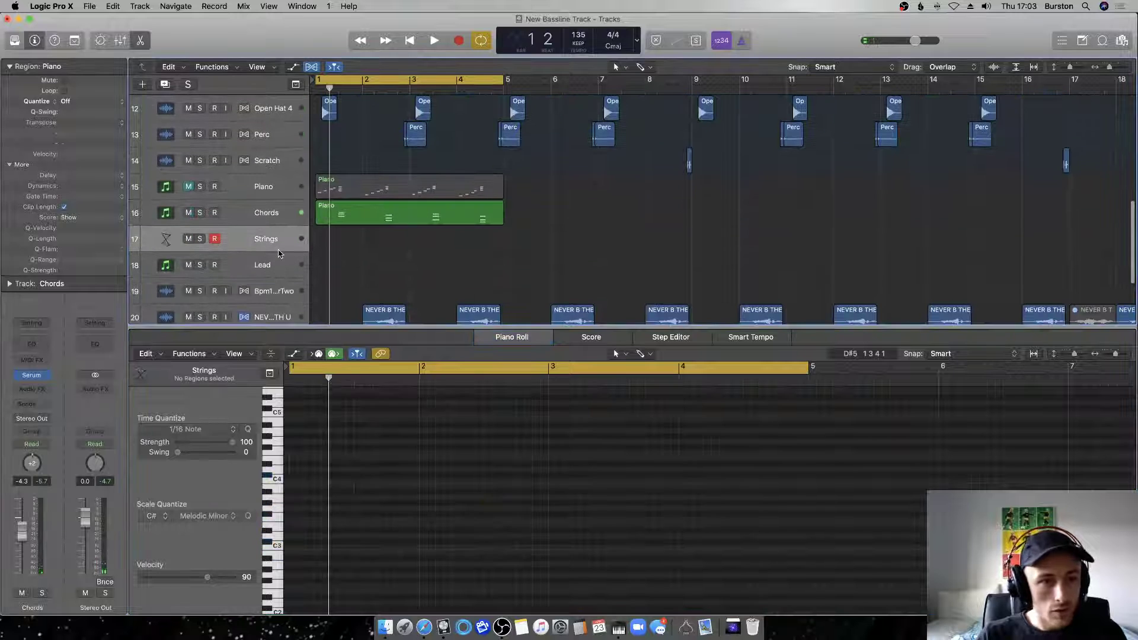
drag(352, 197, 351, 246)
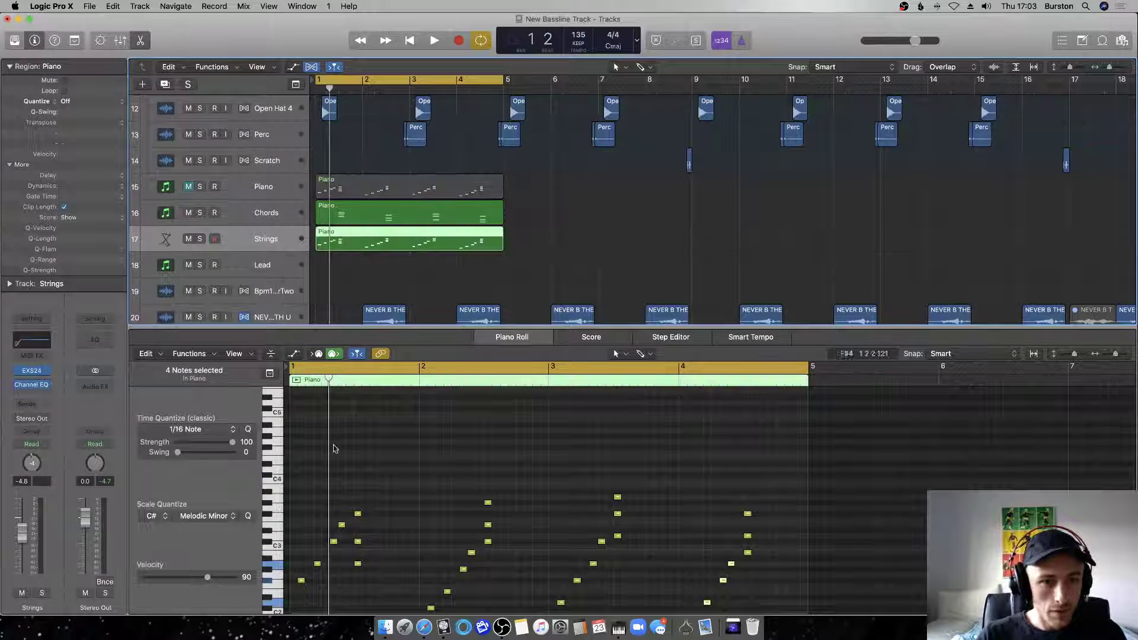
Try to delete the first chord's three notes in the Strings region, and undo the deletion while keeping the copied region.
scroll(341, 481, down, 3)
drag(358, 556, 375, 480)
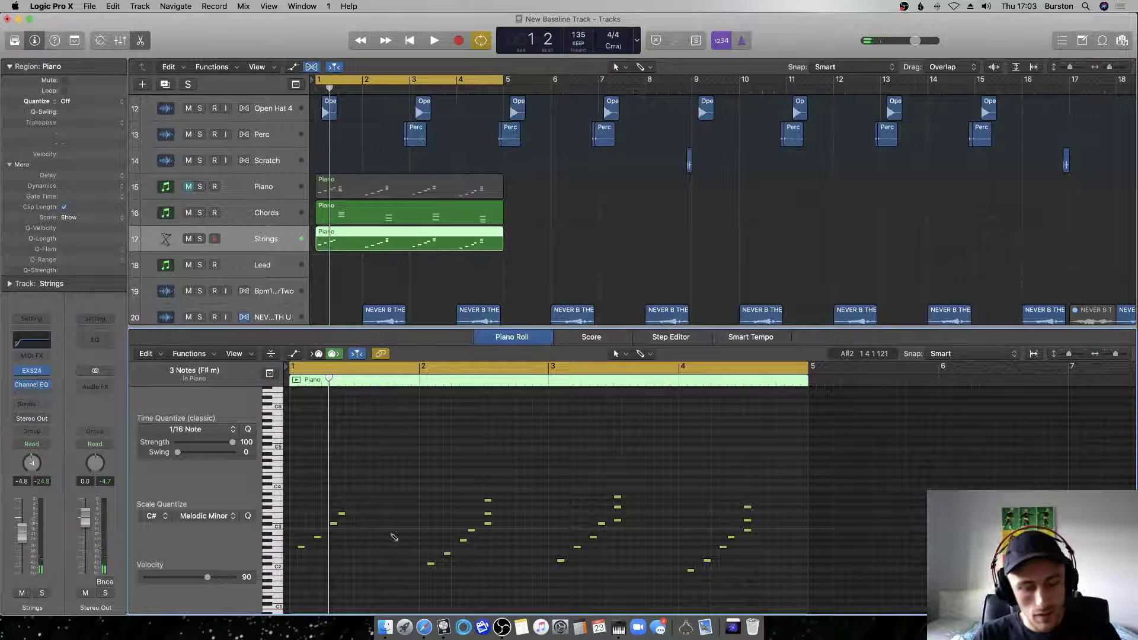
key(super+z)
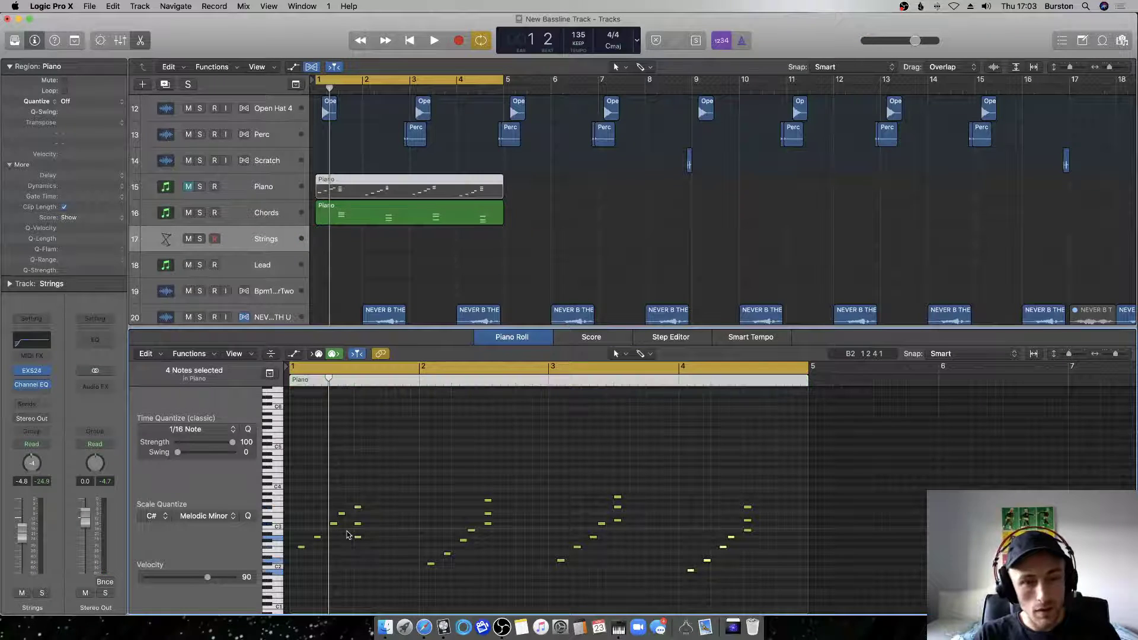
key(super+shift+z)
click(357, 259)
click(357, 248)
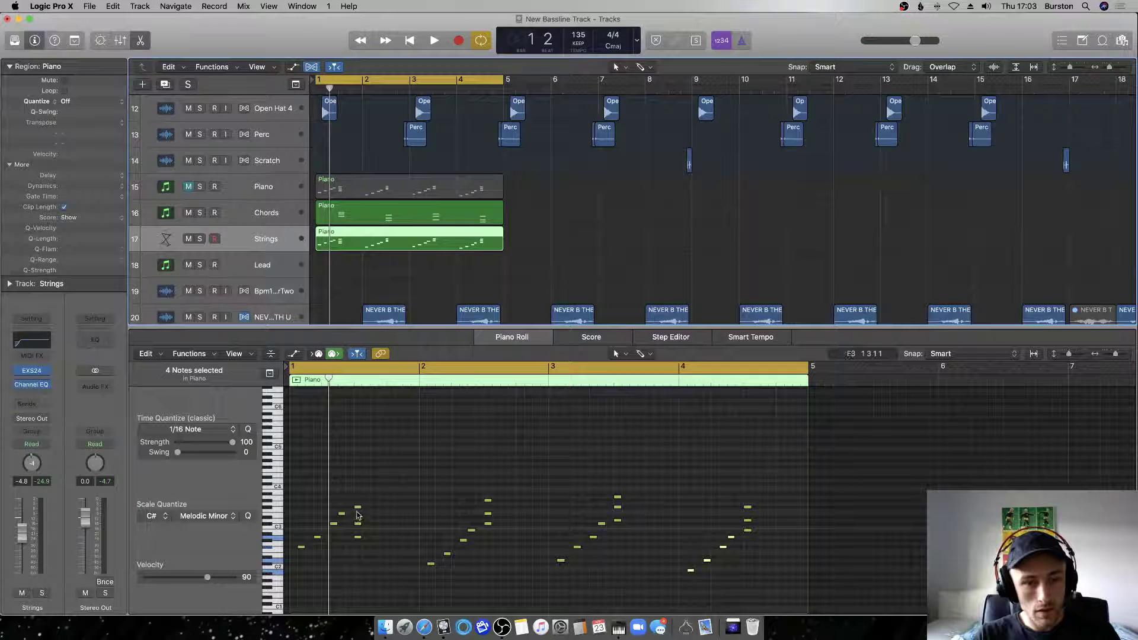
Reduce each chord in the Strings region to a single note and transpose the whole melody down two octaves.
drag(356, 519, 370, 551)
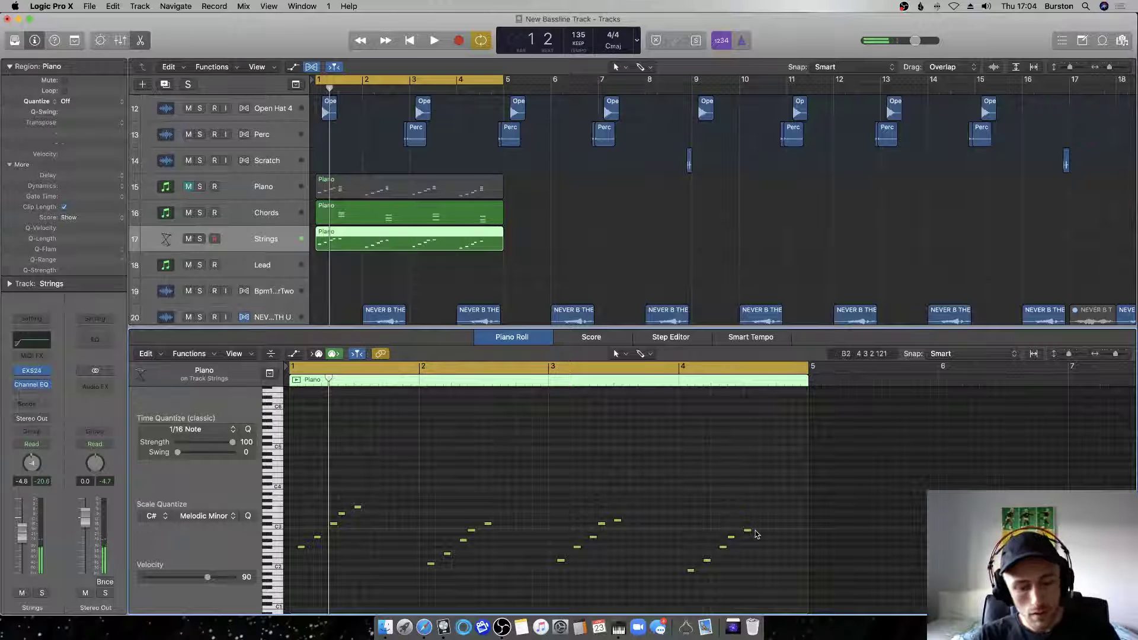
key(alt+shift+Down)
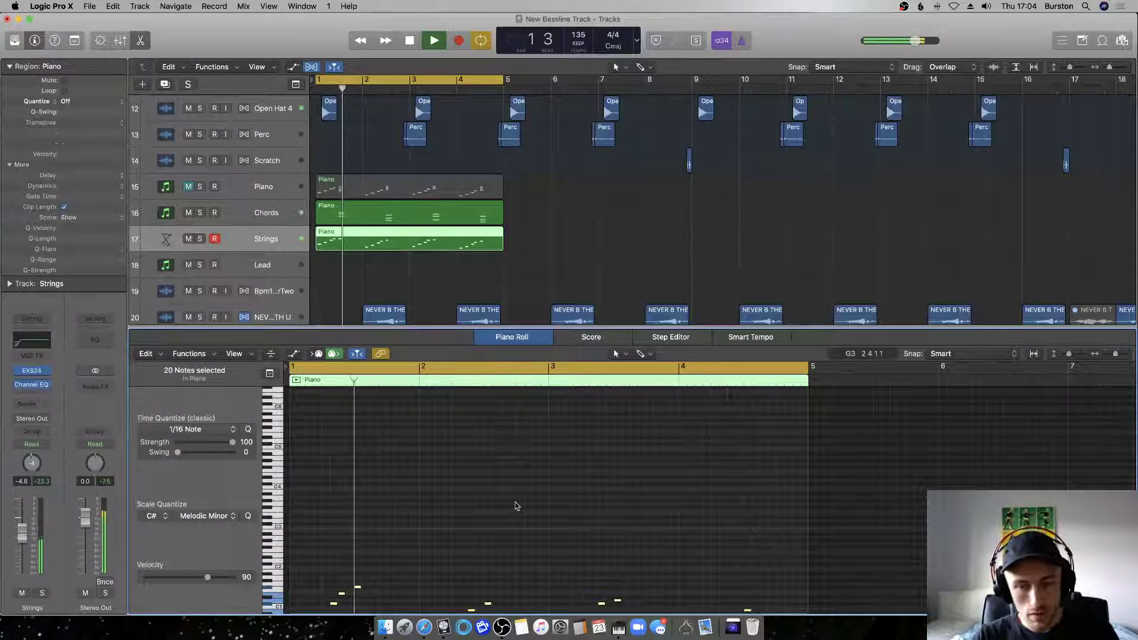
scroll(276, 539, down, 2)
scroll(276, 539, down, 5)
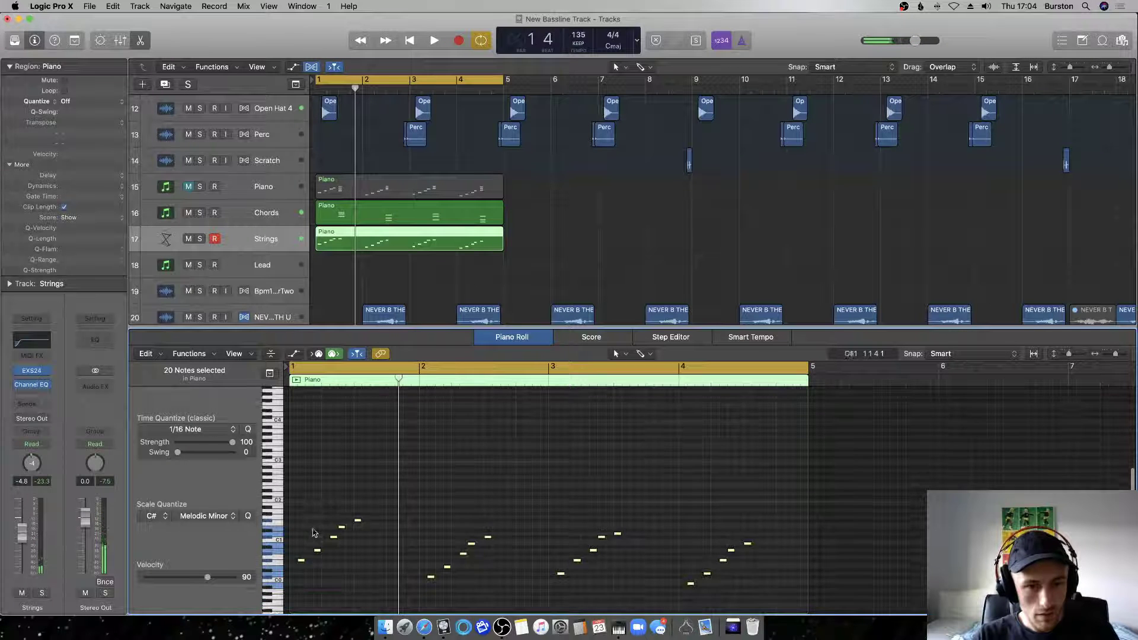
Move the melody region from the Strings track to the Lead track and transpose its notes up three octaves.
drag(339, 237, 335, 263)
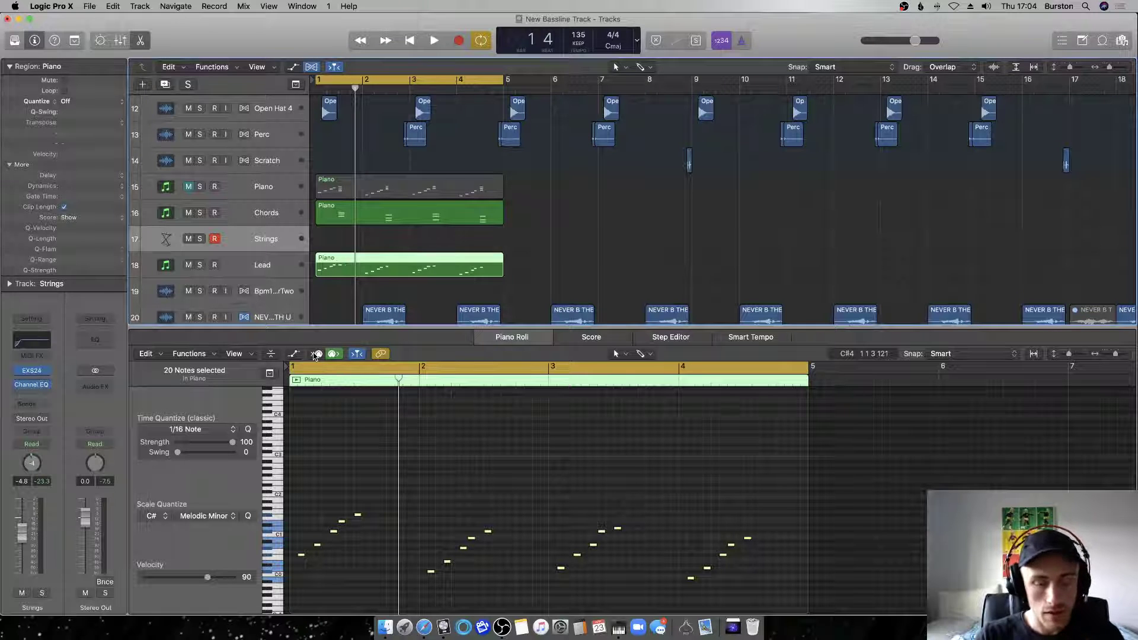
click(327, 562)
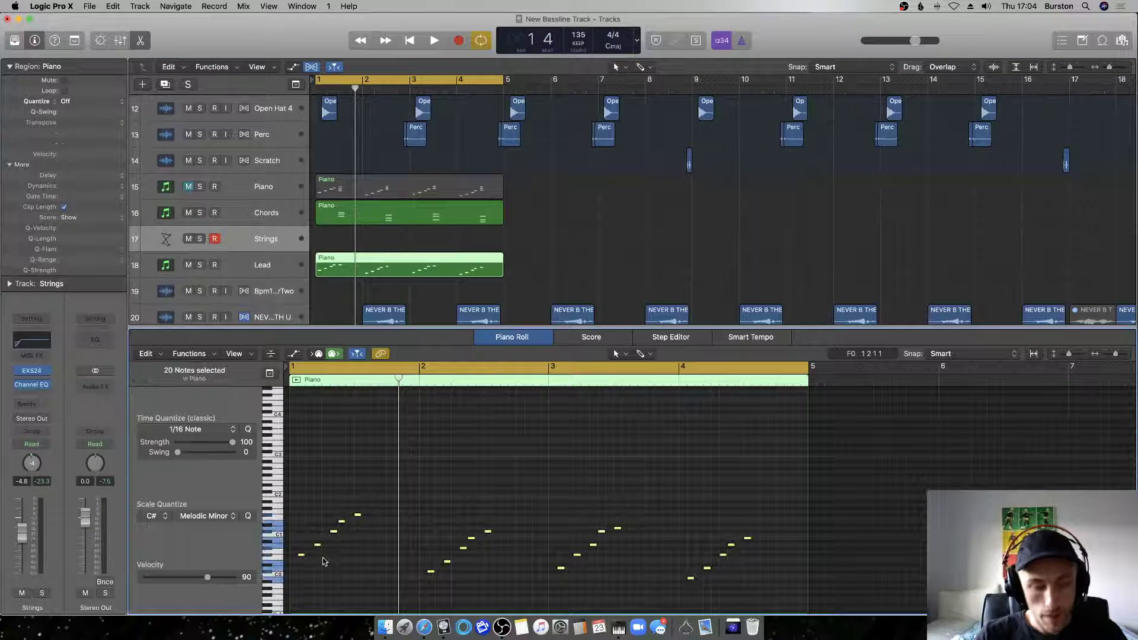
key(alt+shift+Up)
key(alt+shift+Up)
key(alt+shift+Up)
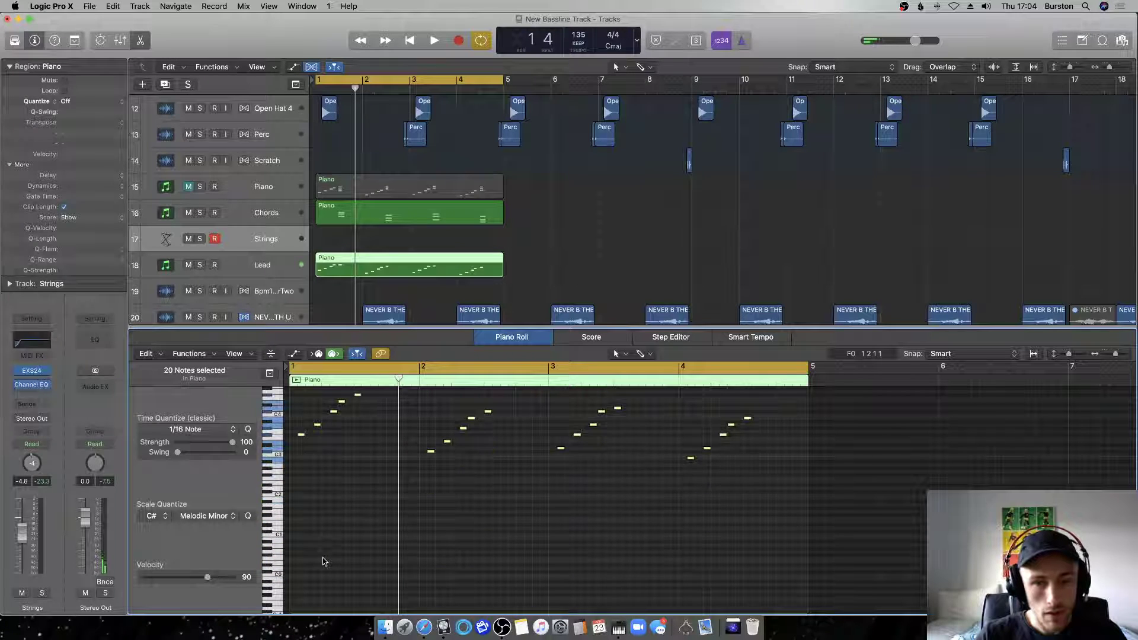
key(alt+shift+Down)
key(alt+shift+Up)
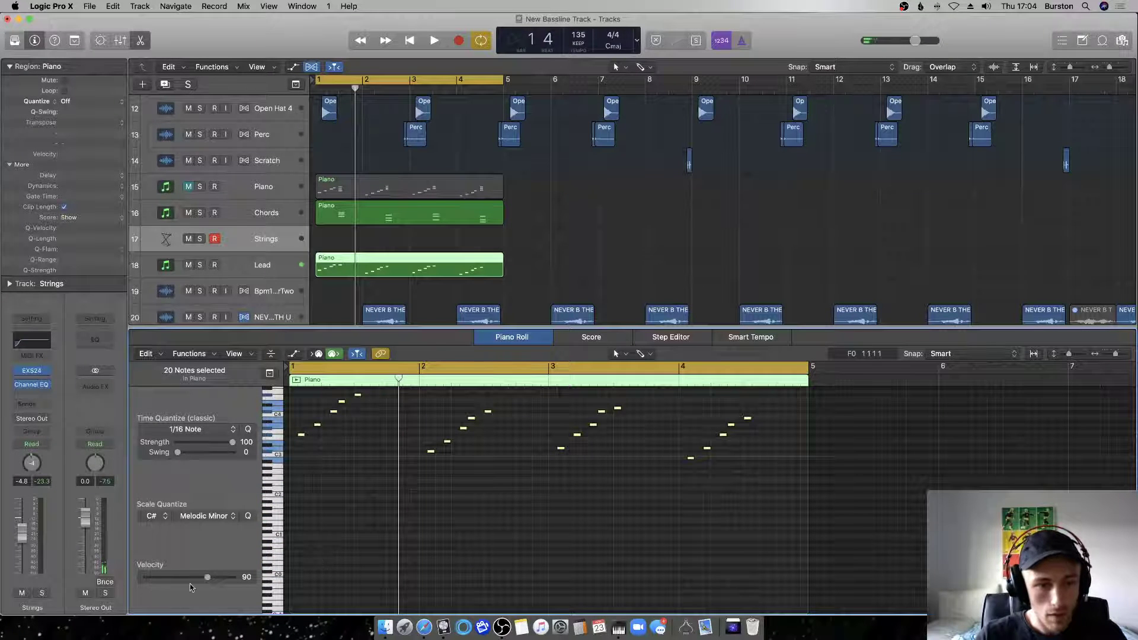
Set the velocity of all the Lead melody notes to 106 and play the loop.
key(space)
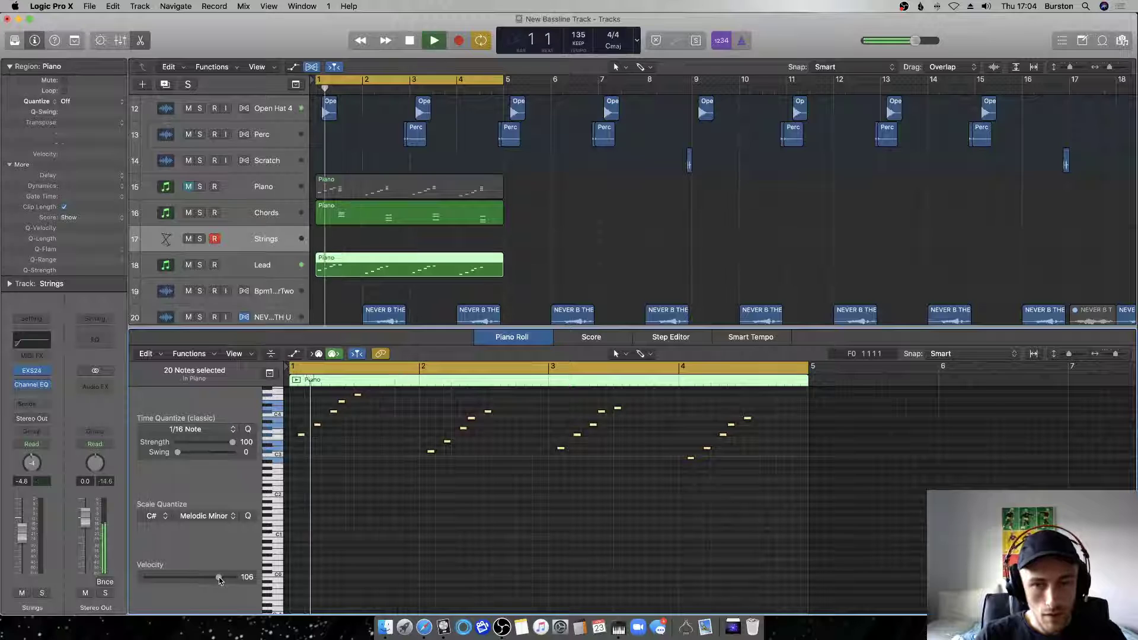
scroll(334, 528, up, 1)
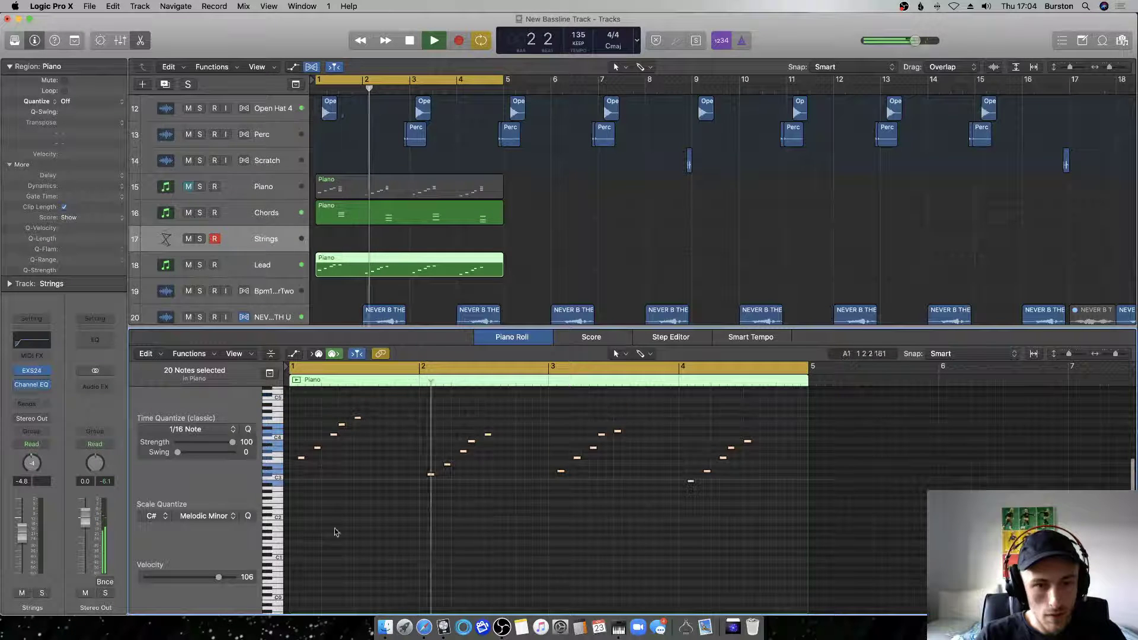
scroll(338, 536, up, 2)
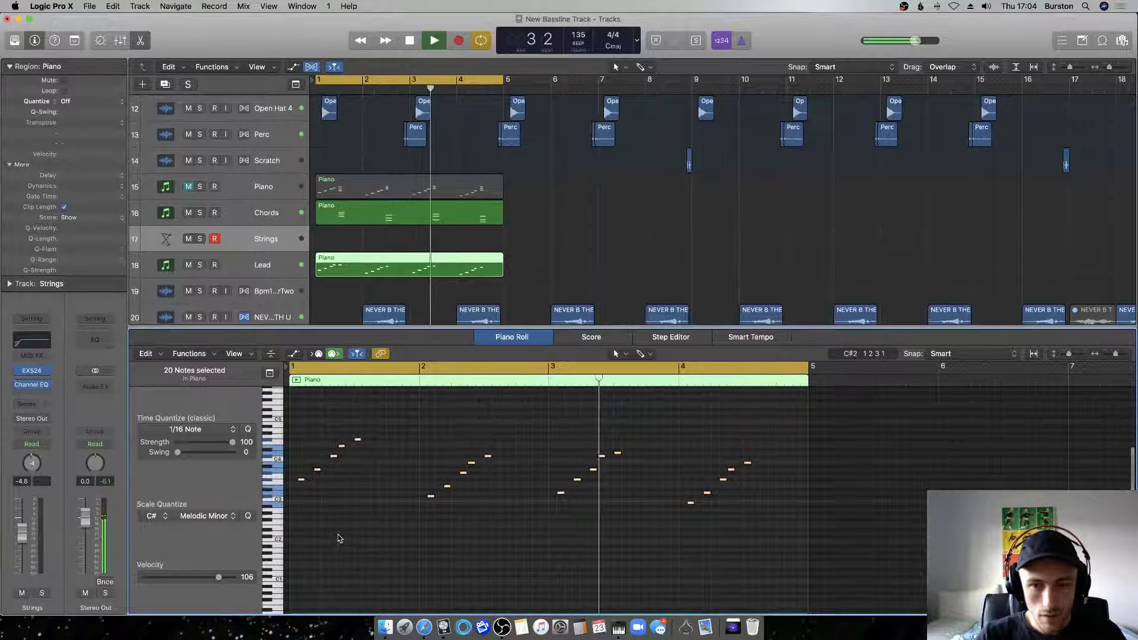
scroll(339, 535, up, 3)
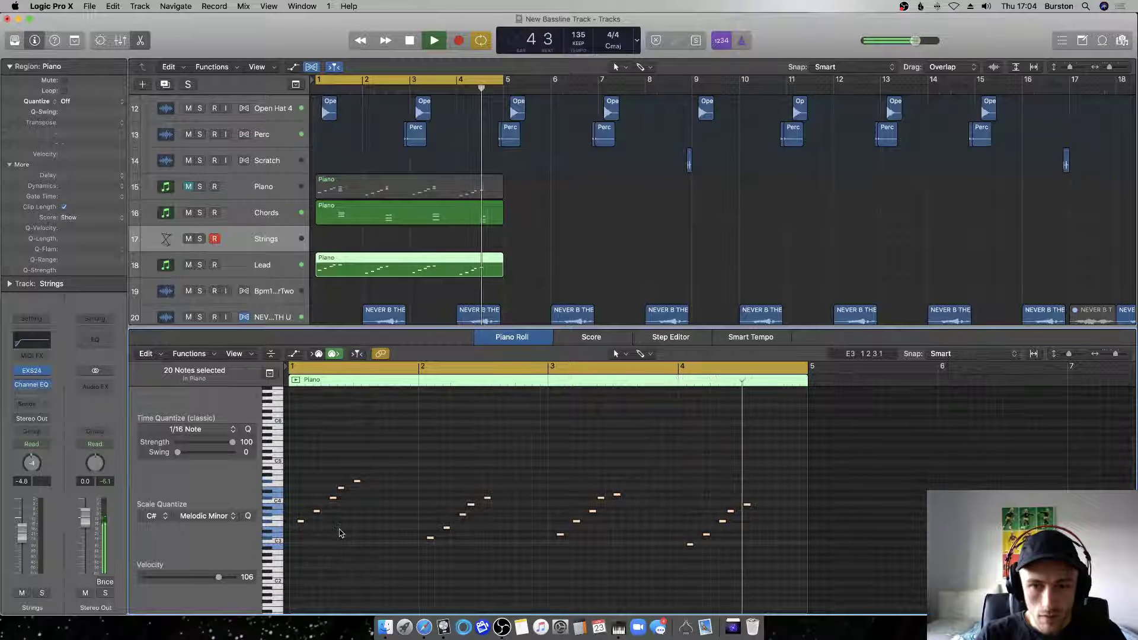
key(space)
Select single notes in the Lead melody and play the loop to hear the melody with the beat.
click(561, 533)
scroll(562, 531, up, 1)
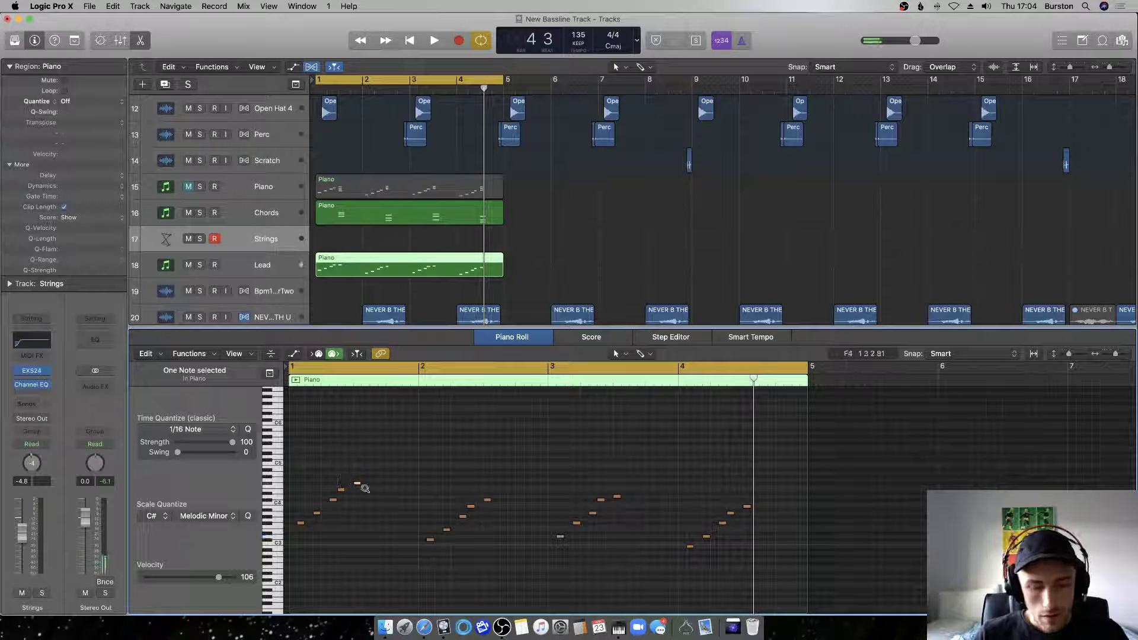
key(space)
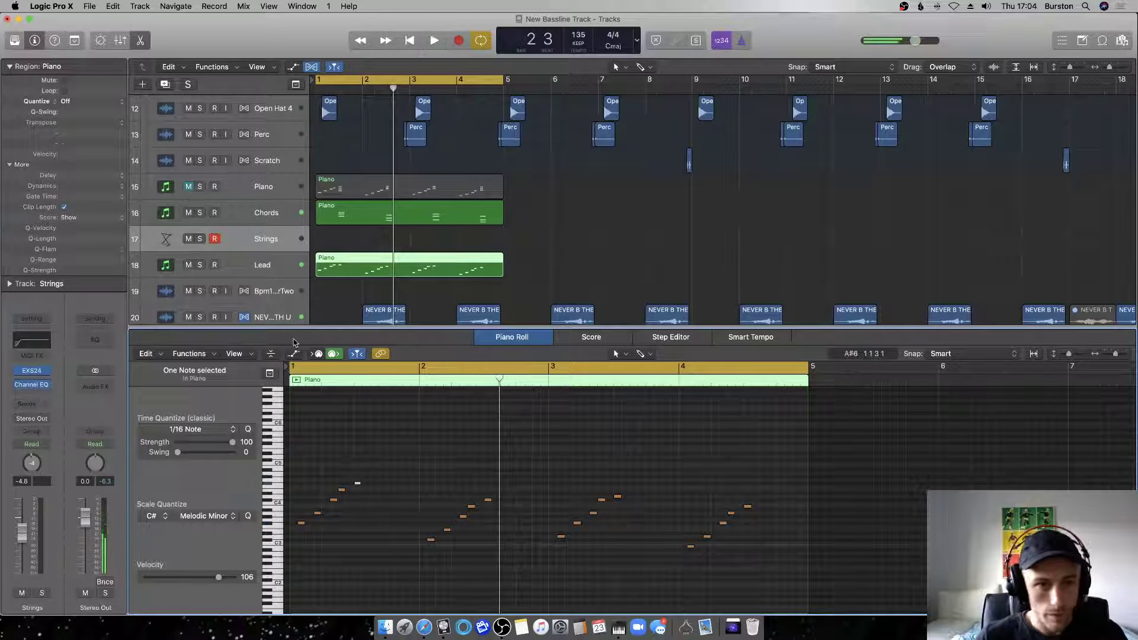
Set the master volume of the Chords track's Serum patch to 65% while playing the loop, and close the synth window.
click(265, 220)
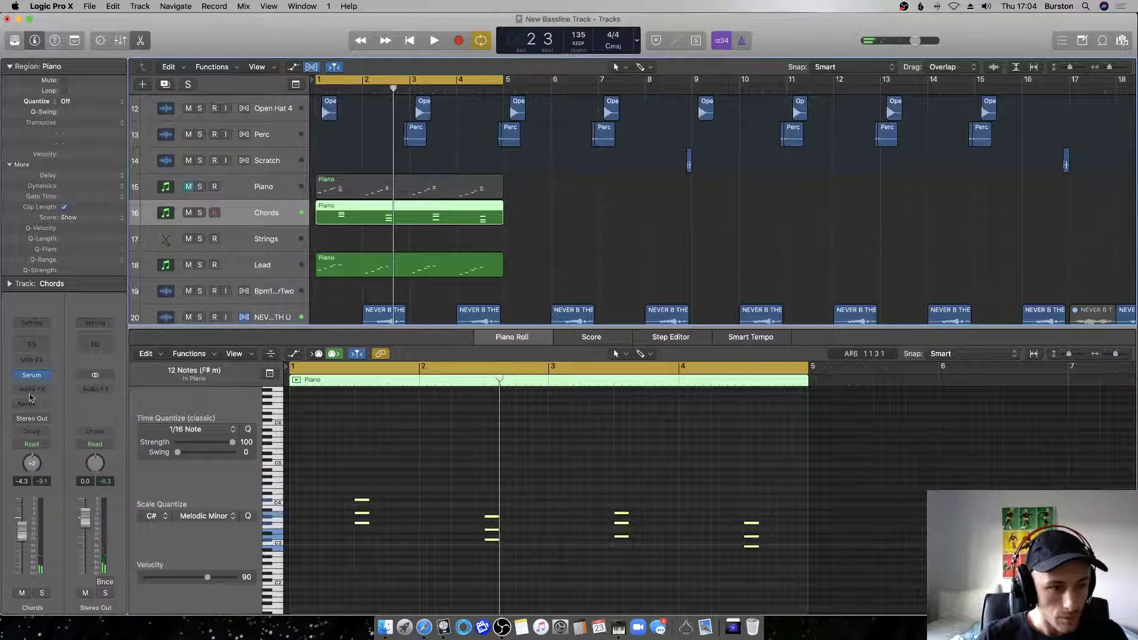
key(v)
drag(900, 115, 901, 120)
key(space)
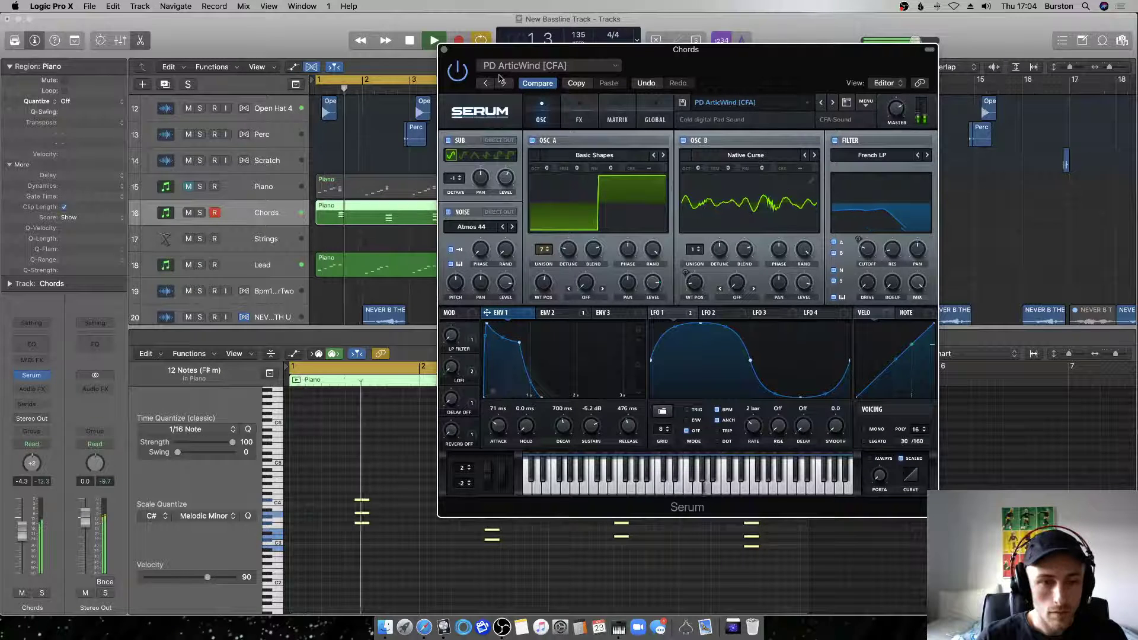
mouse_move(904, 119)
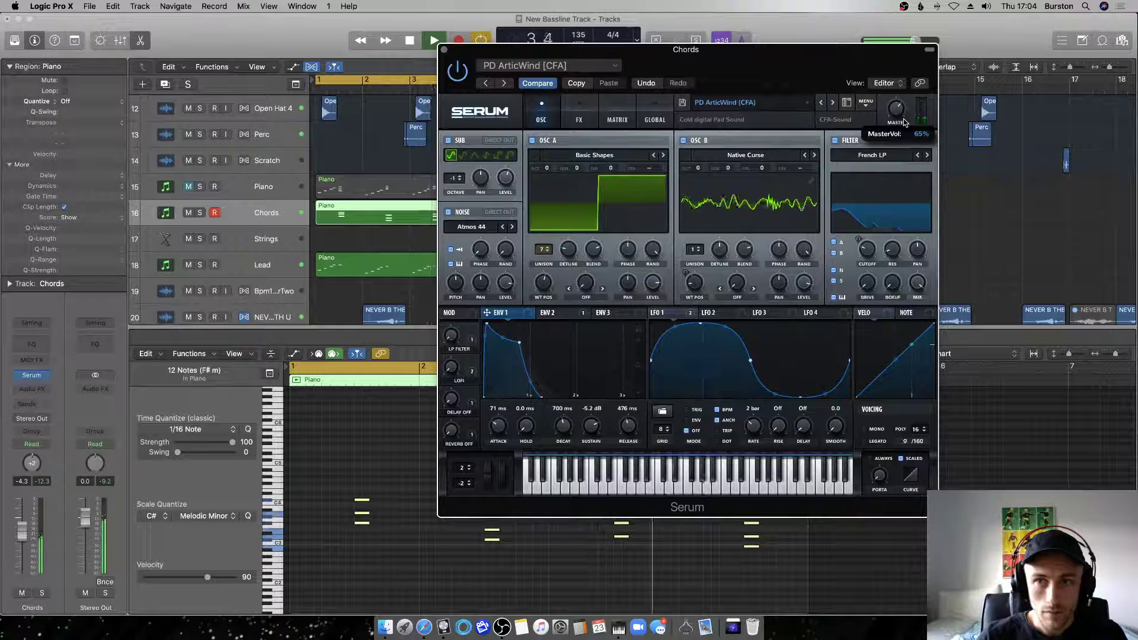
click(443, 50)
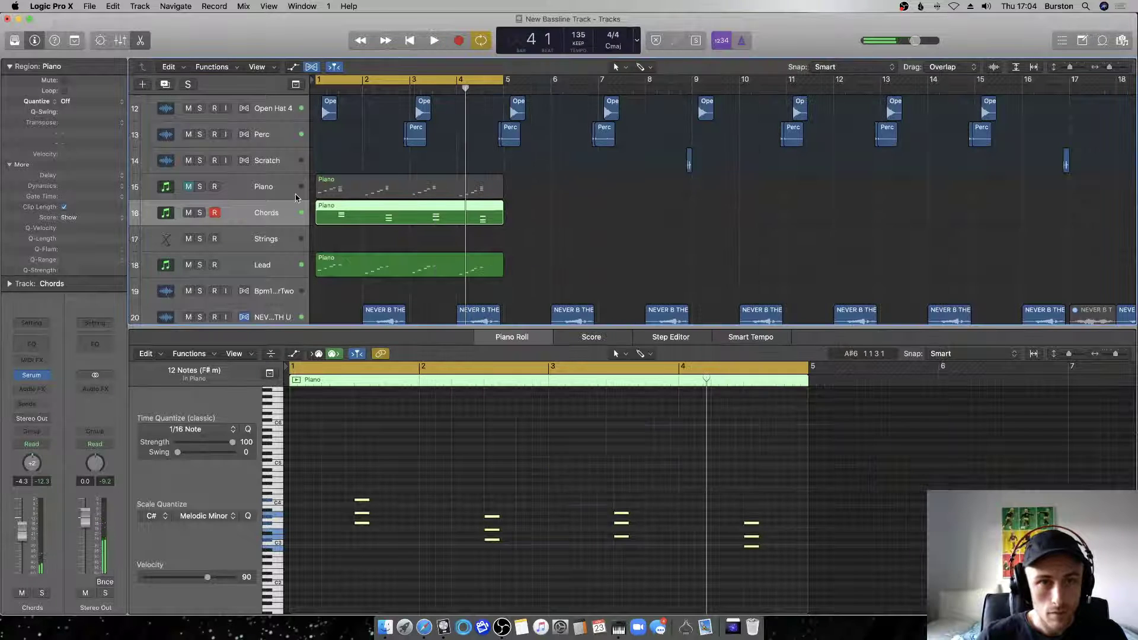
Duplicate all the chord notes one octave higher and set the velocity of the copies to 68.
click(444, 477)
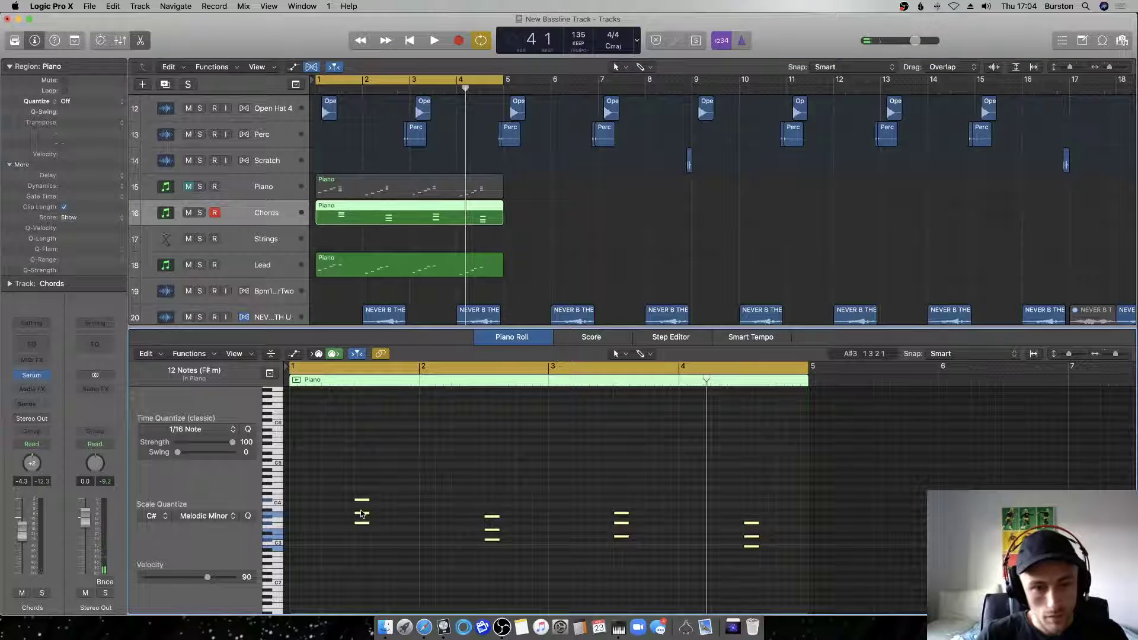
scroll(364, 515, up, 2)
drag(363, 529, 362, 504)
key(space)
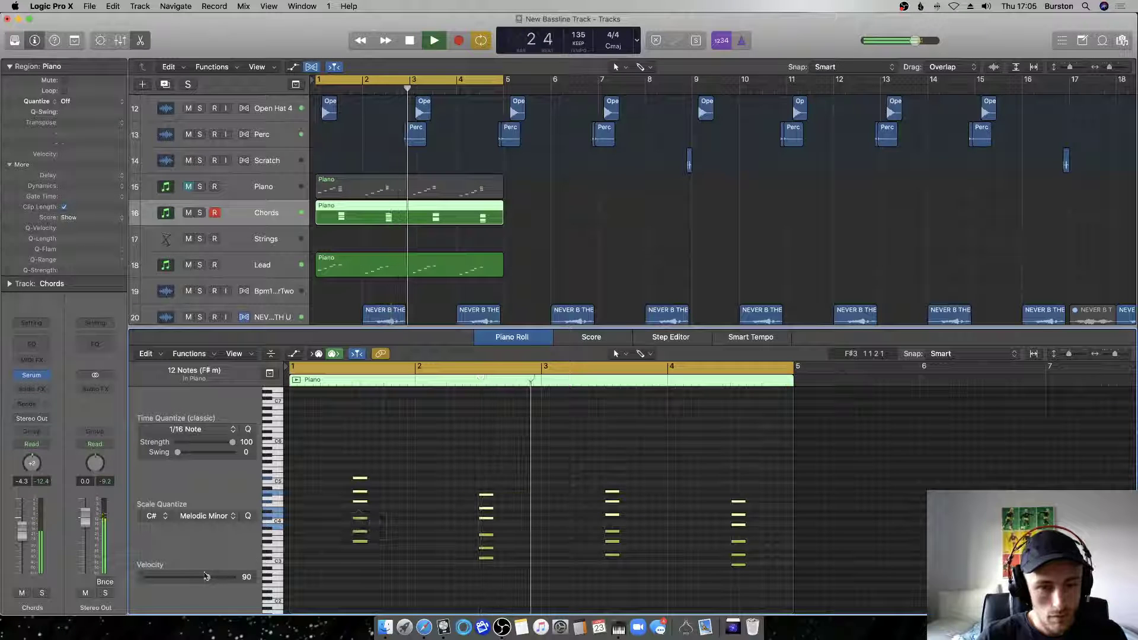
drag(207, 580, 201, 577)
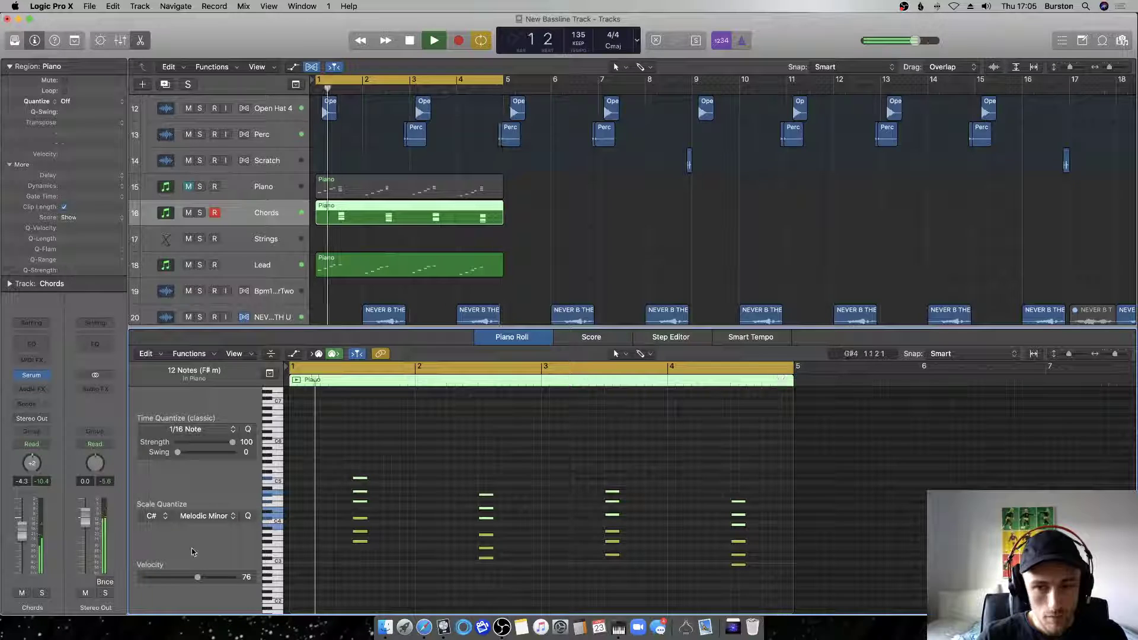
drag(197, 577, 193, 578)
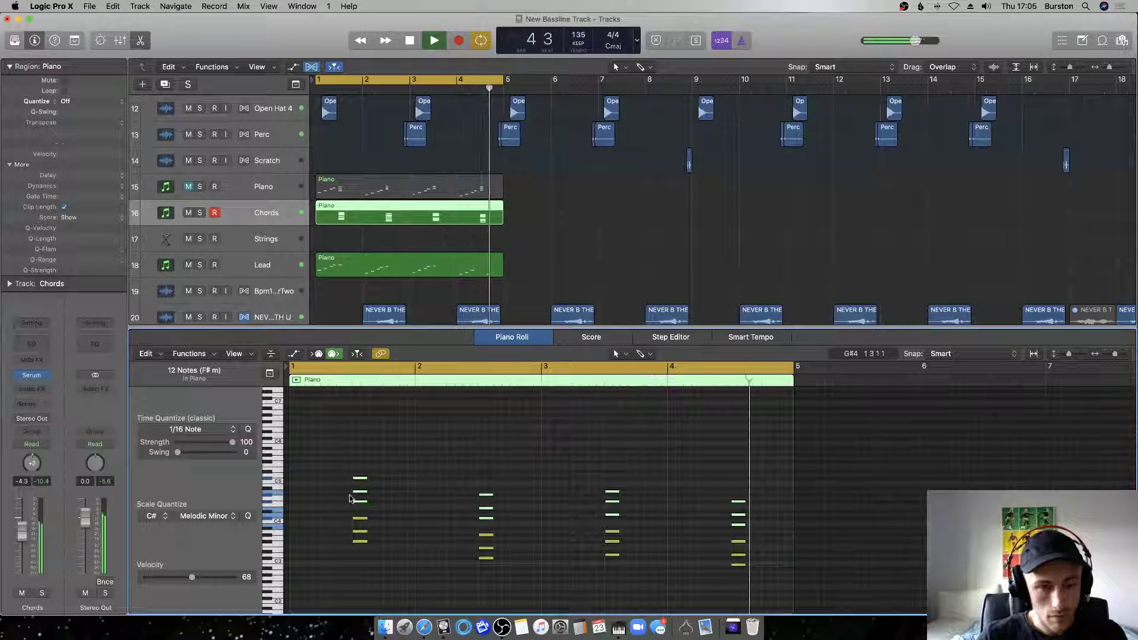
Set the Lead track's volume to -6.6 dB and its pan to +3 while the loop plays.
click(260, 266)
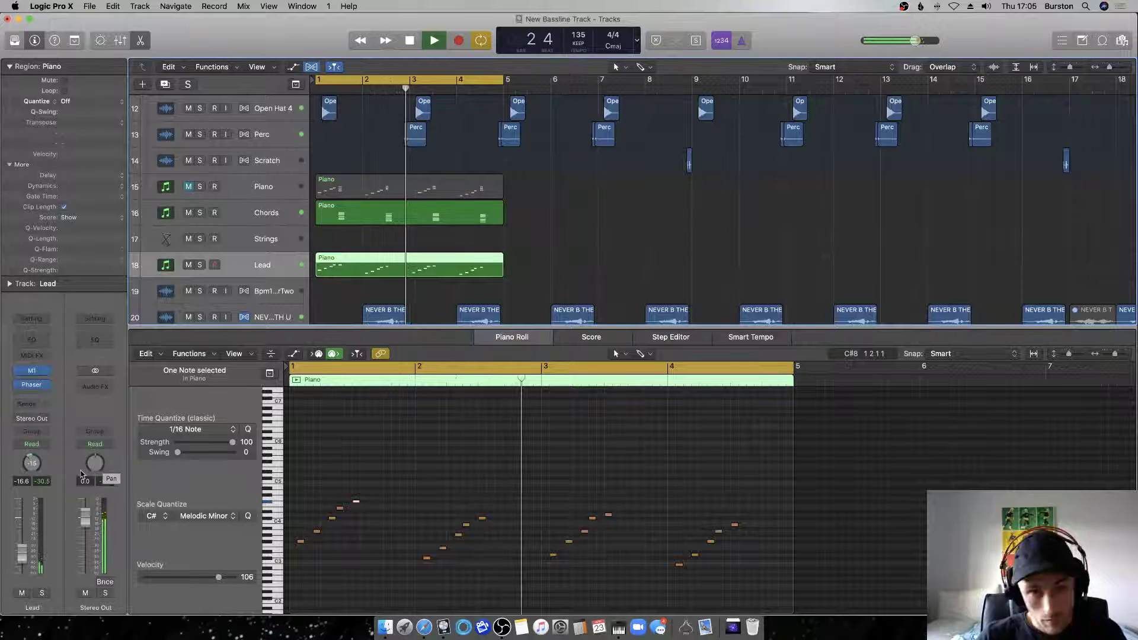
drag(32, 535, 20, 508)
drag(33, 466, 34, 462)
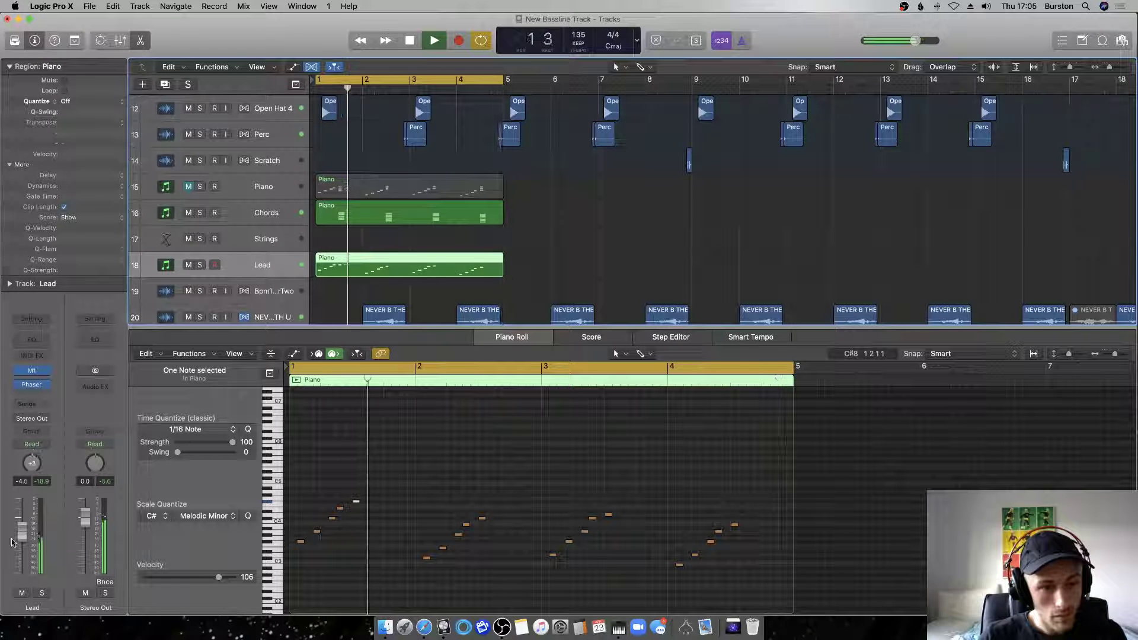
drag(21, 545, 21, 555)
click(422, 534)
key(space)
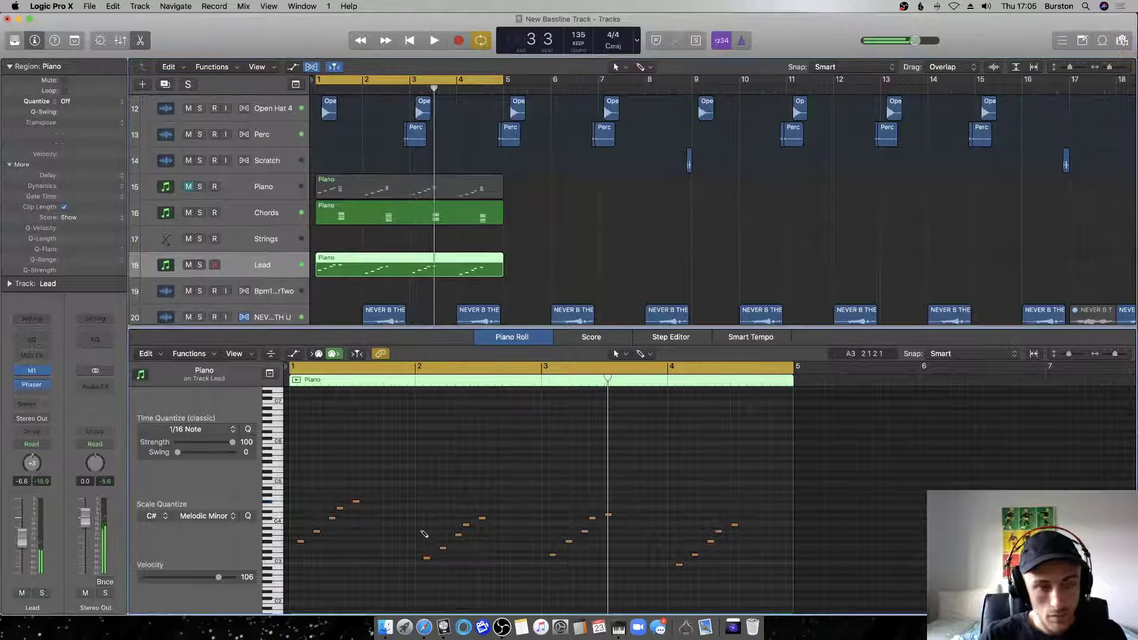
Try all the Lead notes one octave higher in the loop and transpose them back down.
key(super+a)
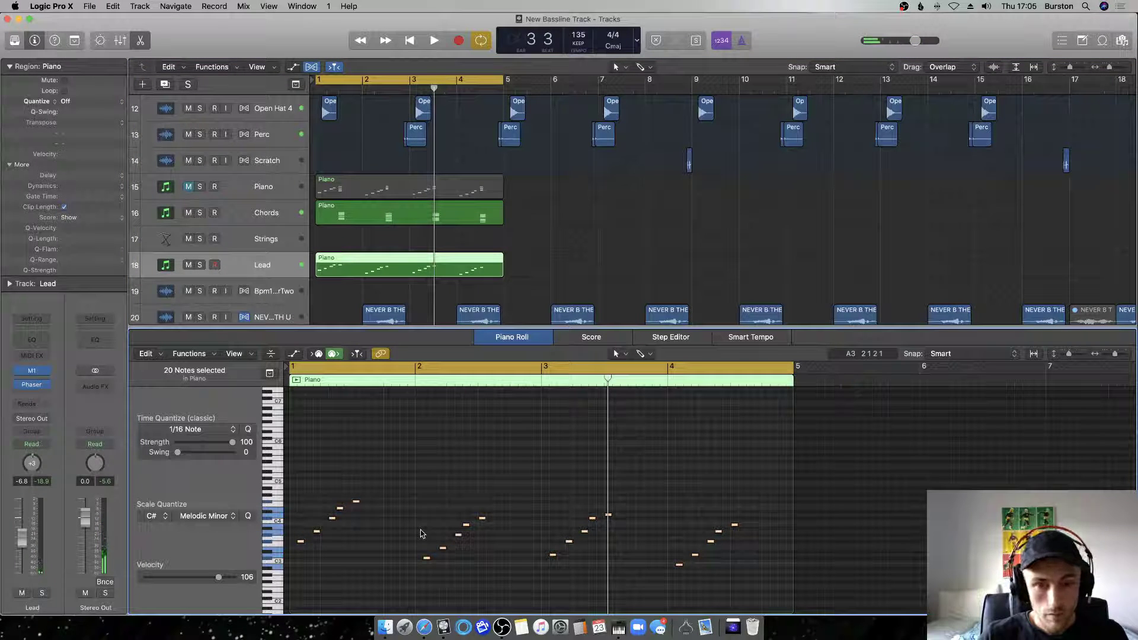
key(shift+alt+Up)
key(space)
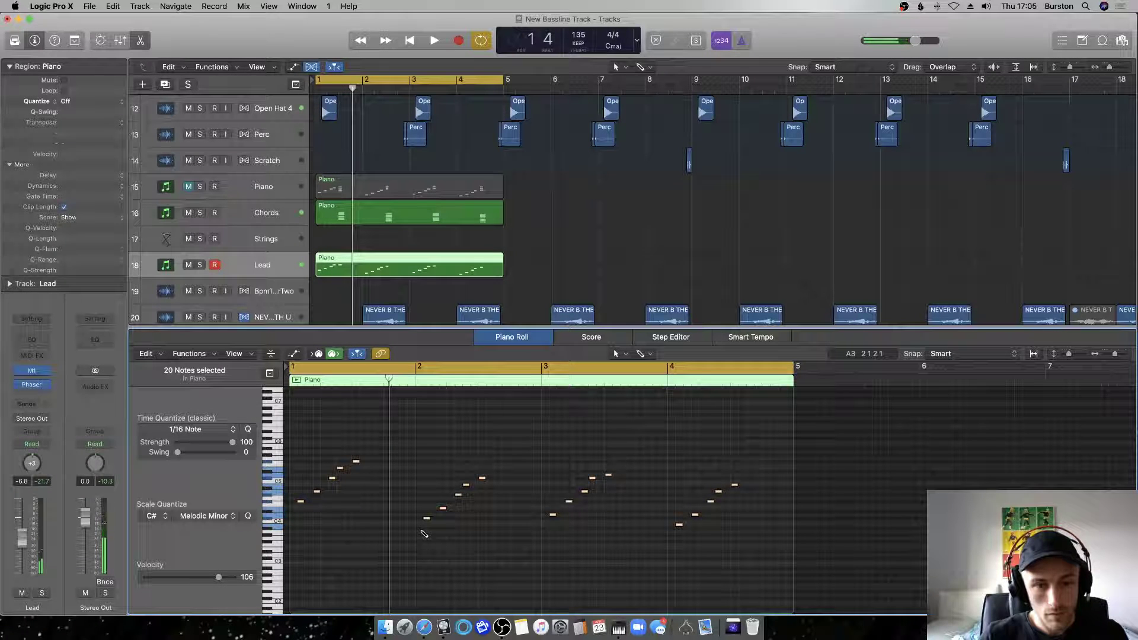
key(shift+alt+Down)
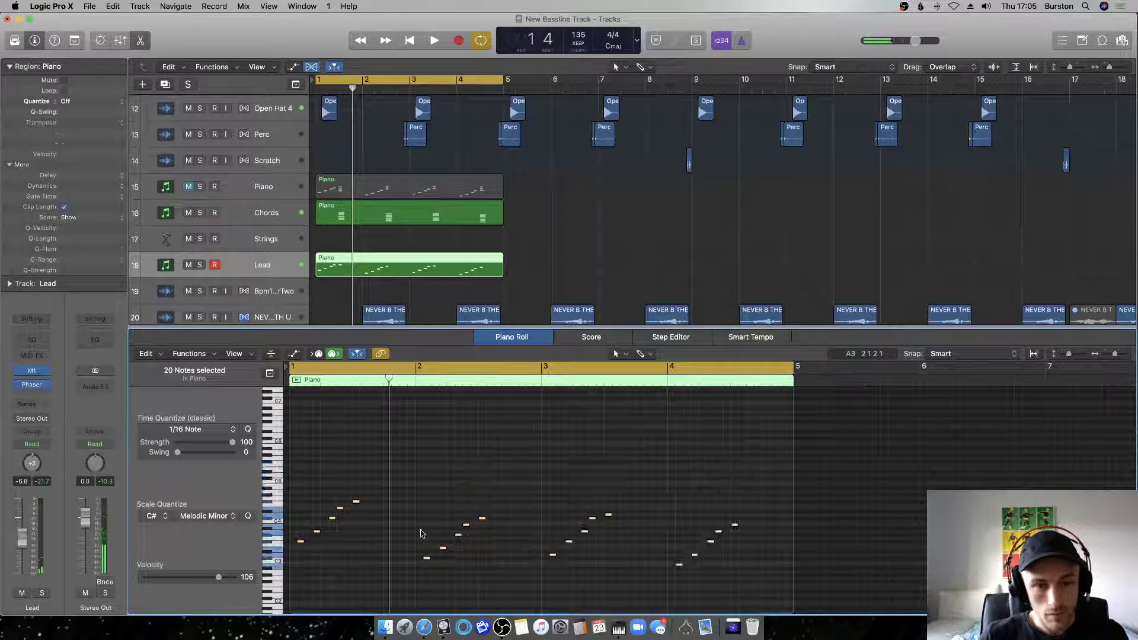
click(461, 489)
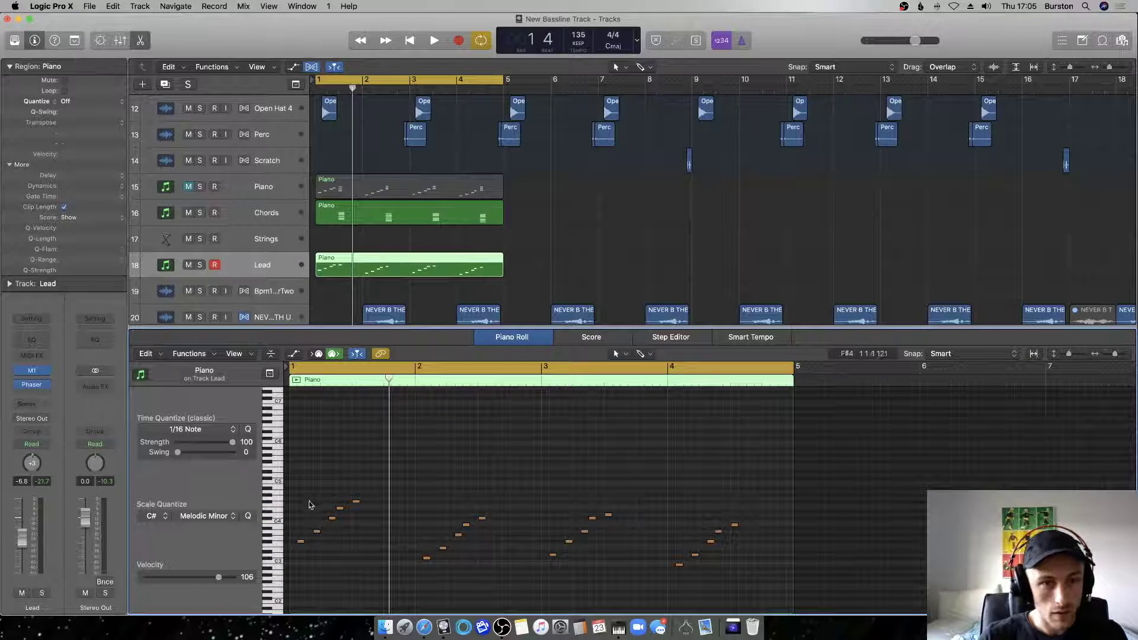
Set the Env 1 attack of the Chords track's Serum patch to 775 ms while playing the loop.
click(240, 219)
key(space)
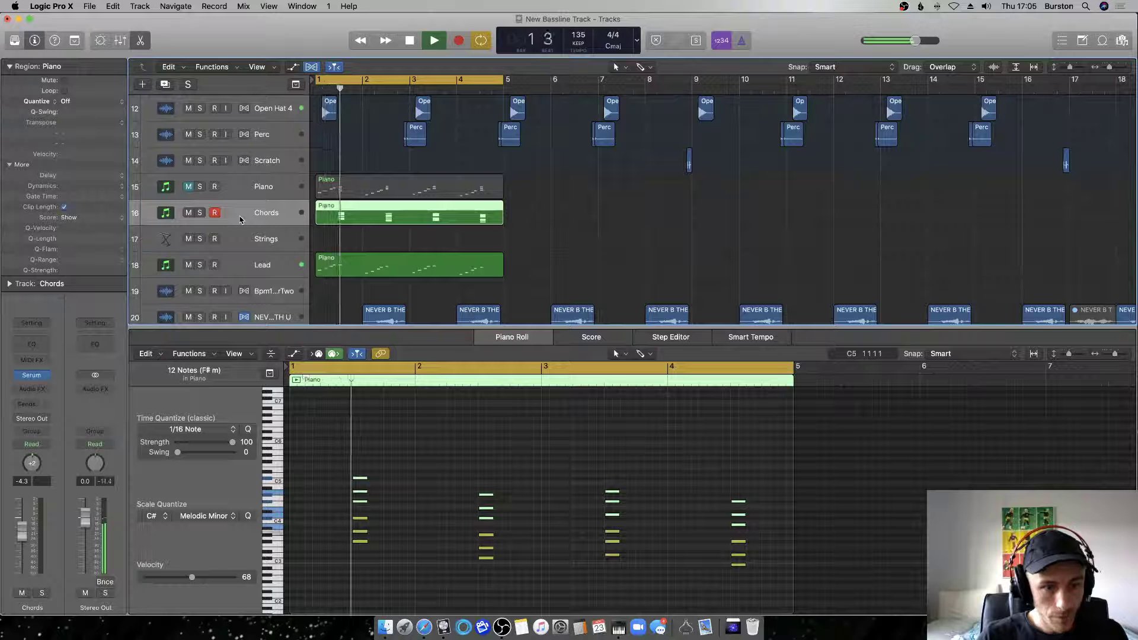
key(space)
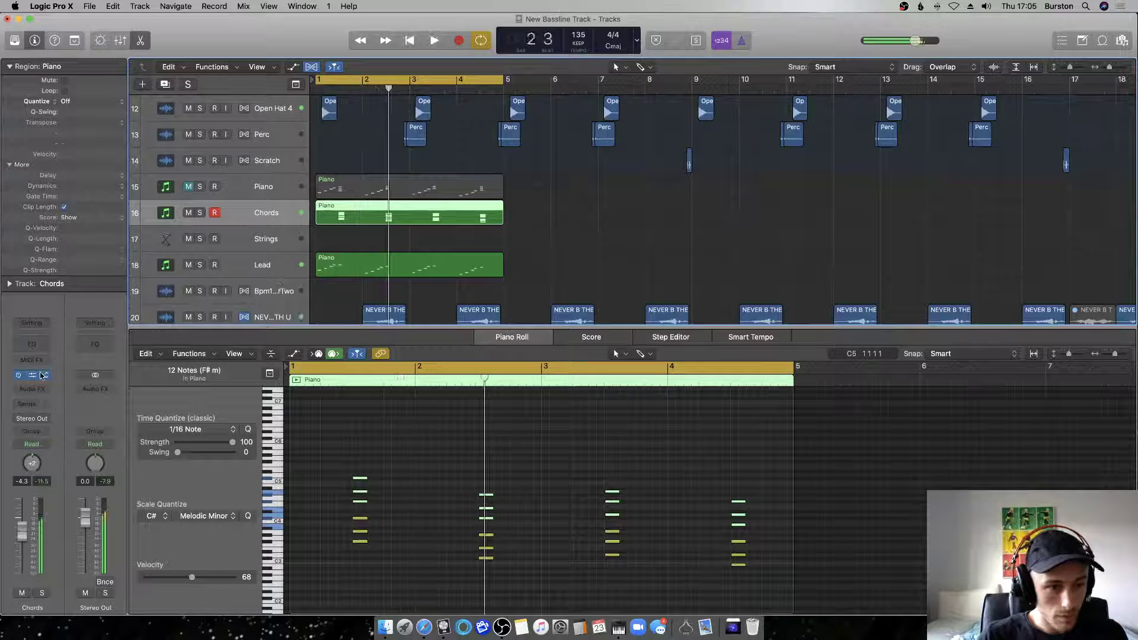
click(36, 377)
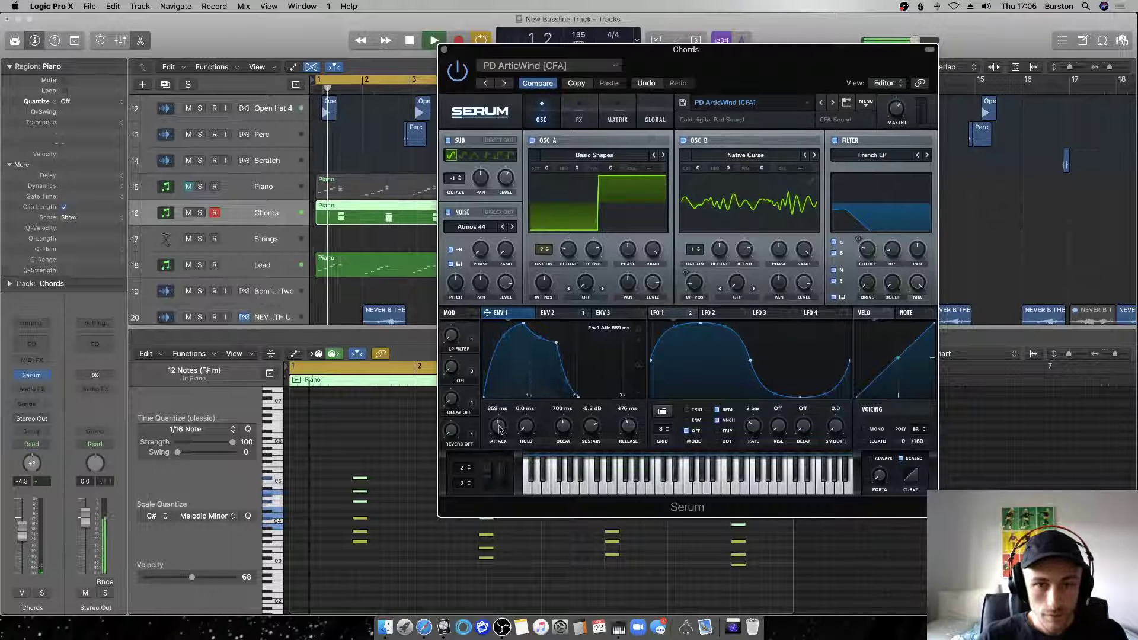
drag(498, 425, 499, 433)
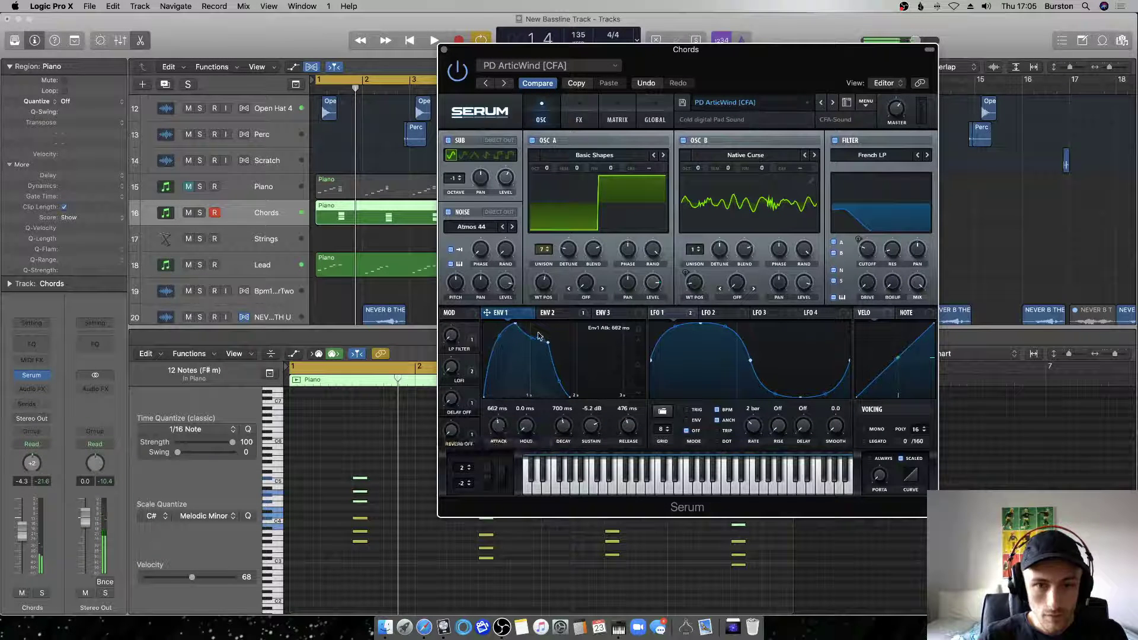
click(555, 314)
click(500, 313)
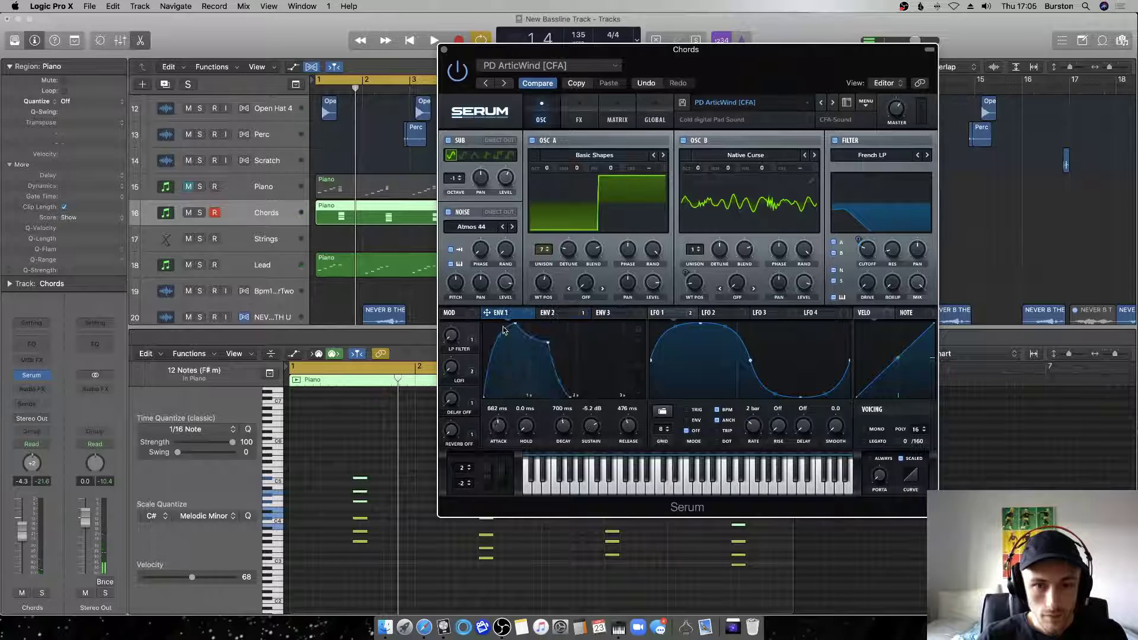
key(space)
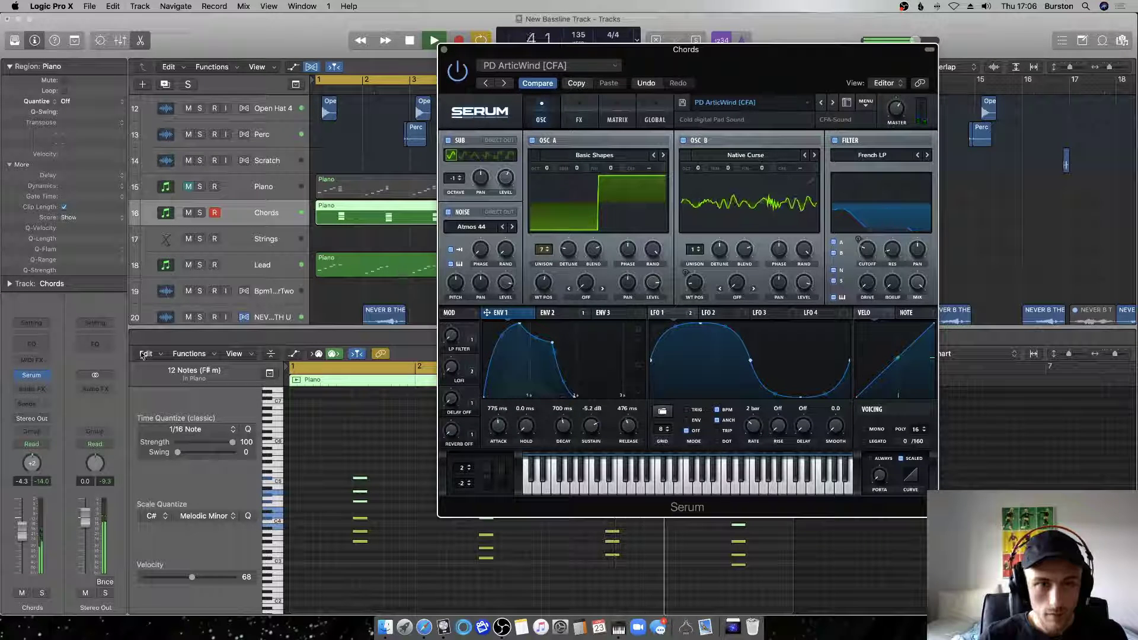
Review the Chords patch's Serum effects, compare the sound with the phaser bypassed, and lower the phaser's wet/dry mix.
click(579, 115)
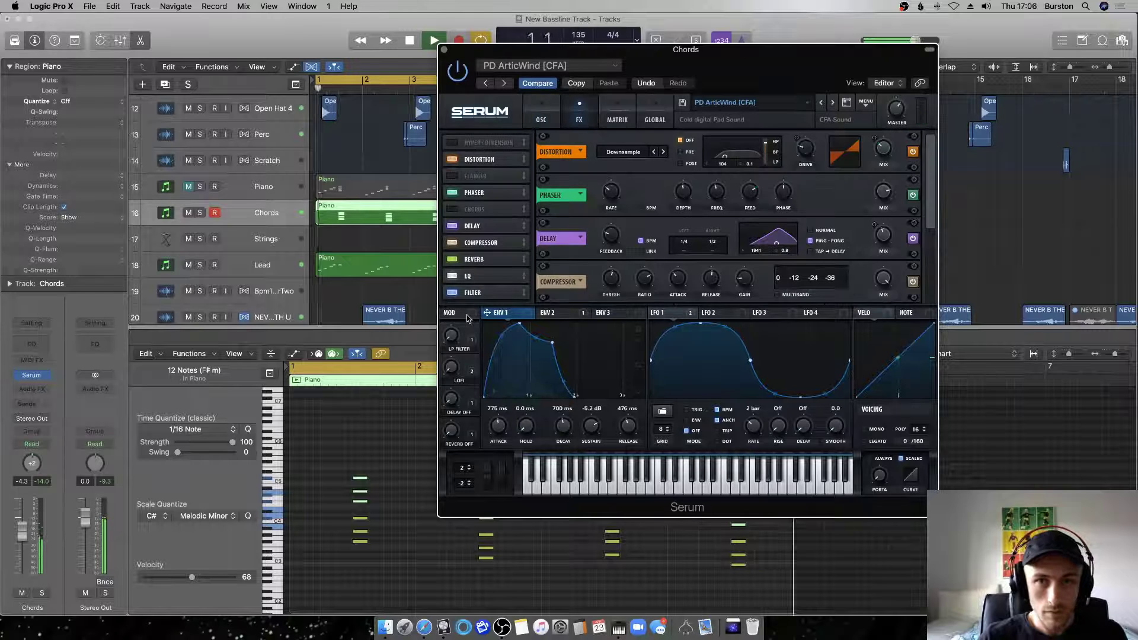
scroll(589, 226, down, 2)
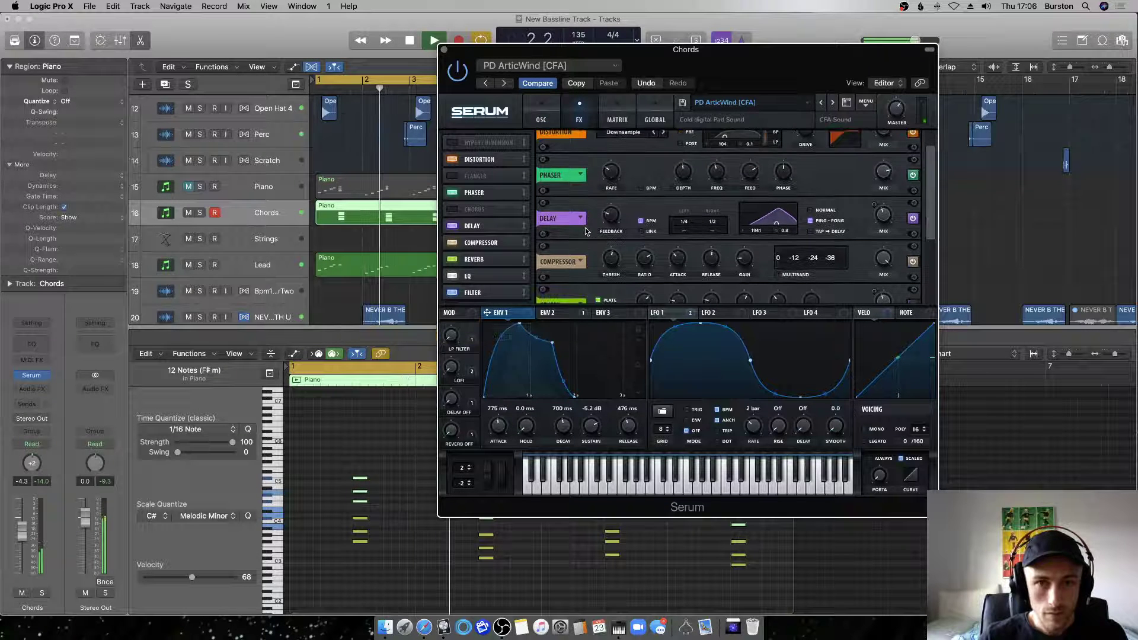
scroll(589, 225, down, 10)
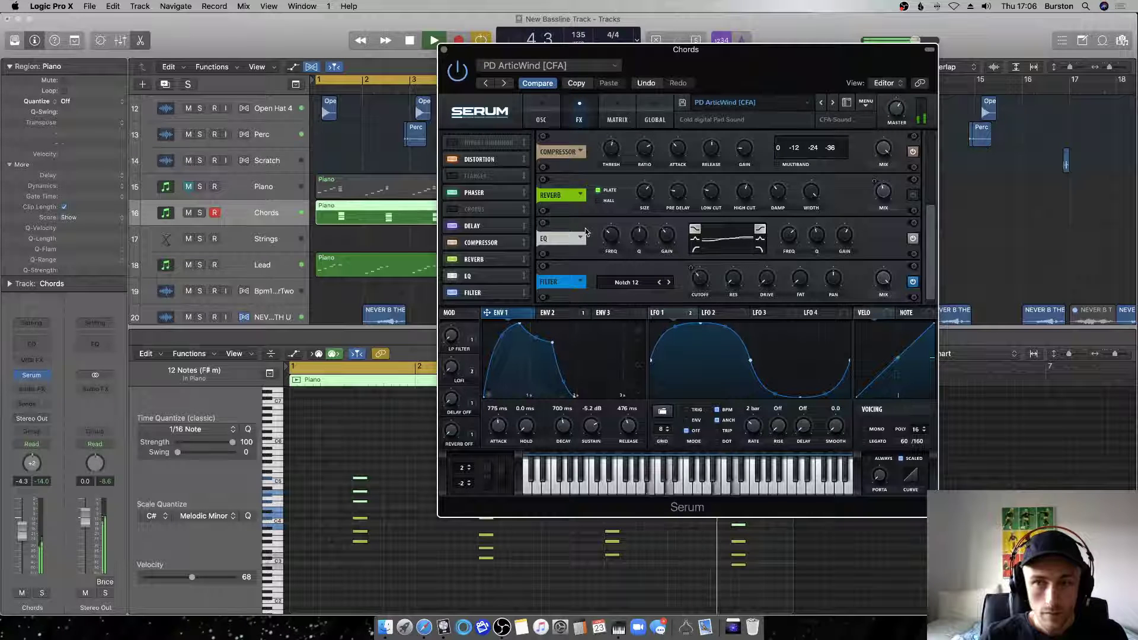
scroll(587, 231, up, 4)
scroll(584, 231, up, 6)
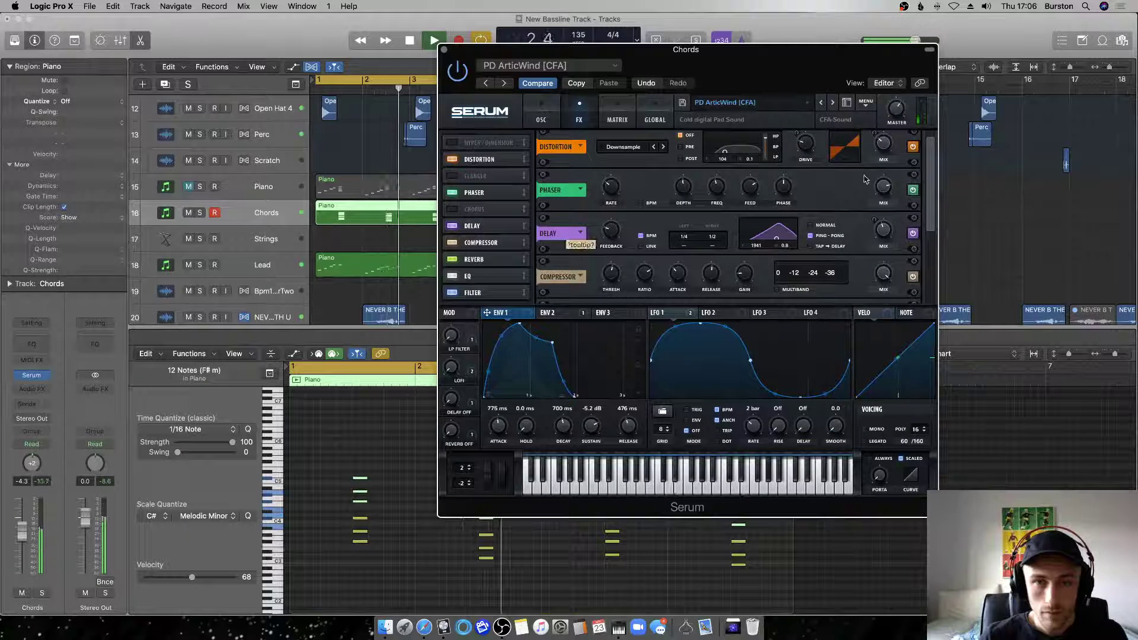
click(913, 189)
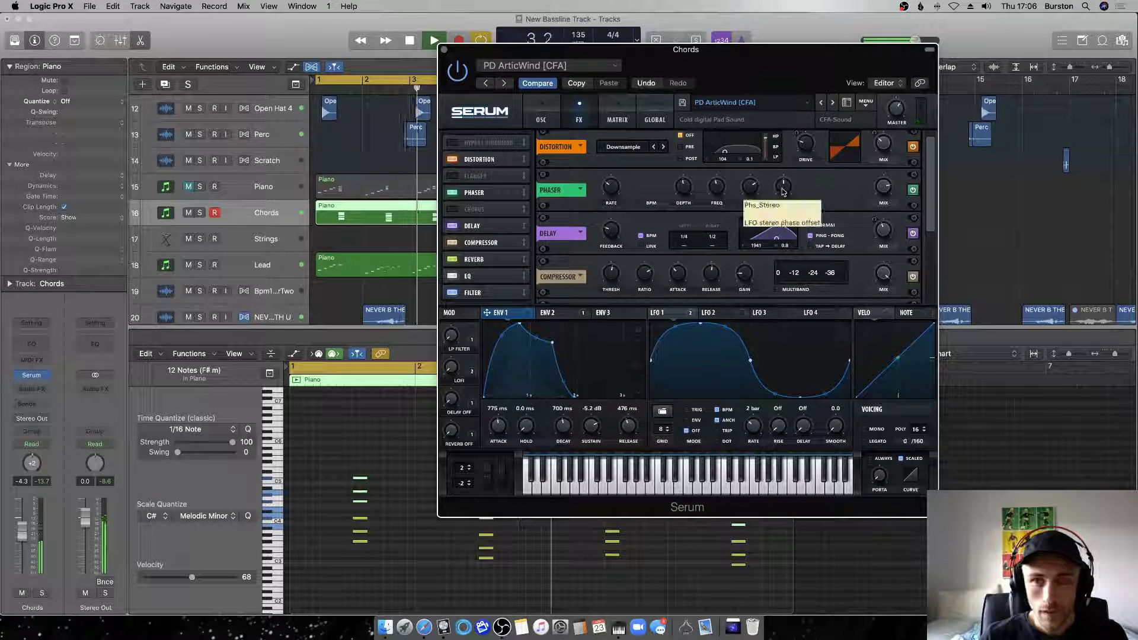
key(space)
key(space)
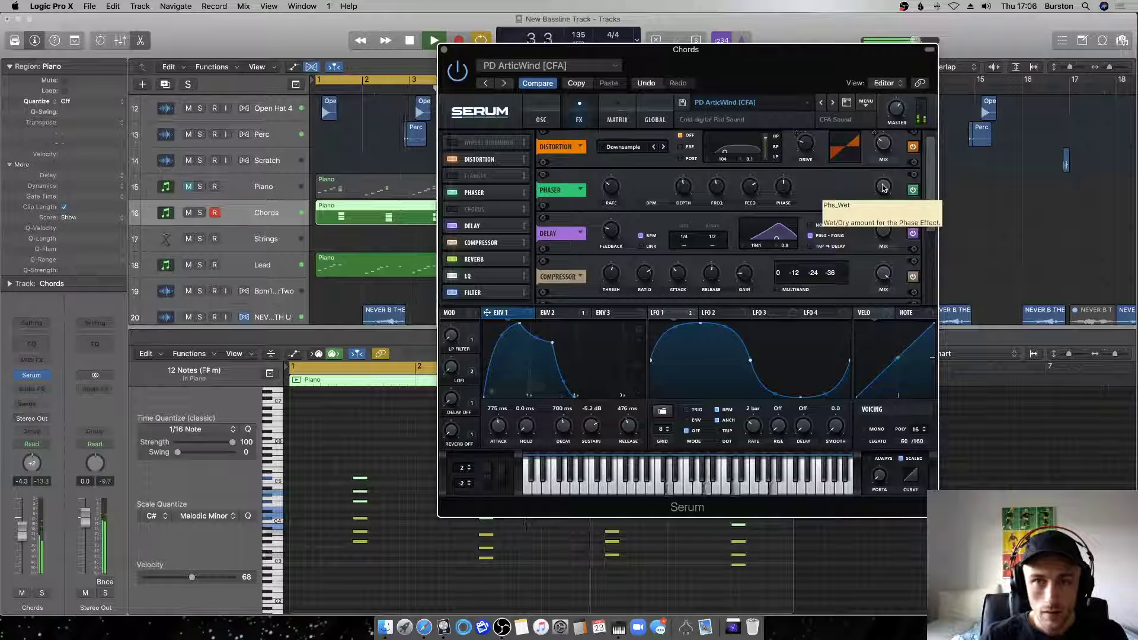
drag(883, 188, 883, 202)
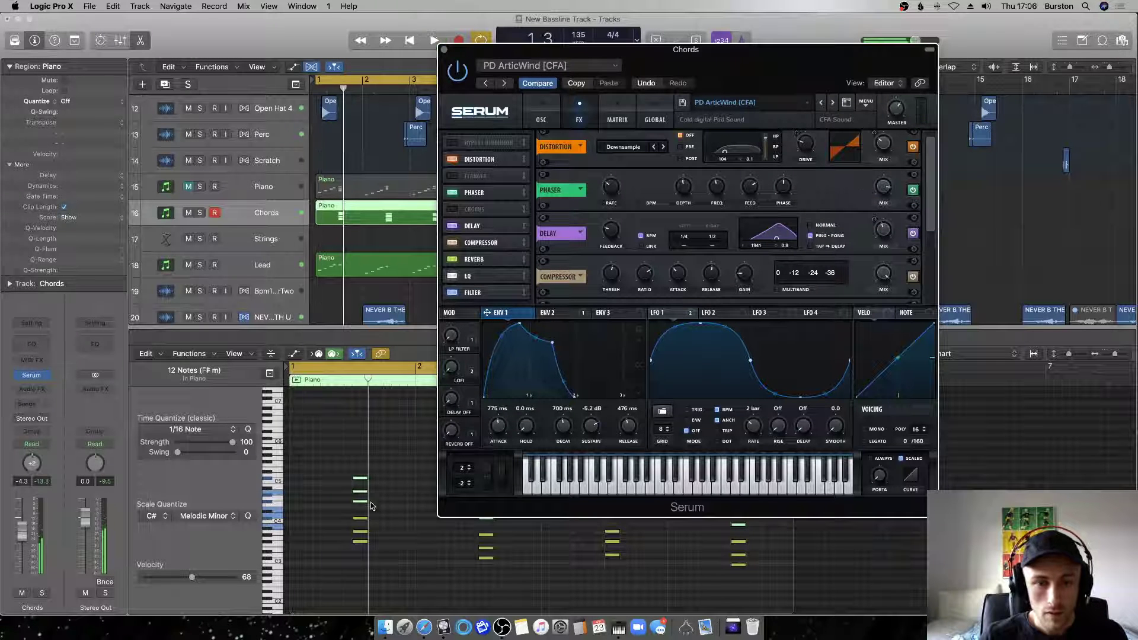
Clear the note selection in the Chords region, play the loop again and close the Serum window.
click(396, 519)
drag(396, 519, 397, 521)
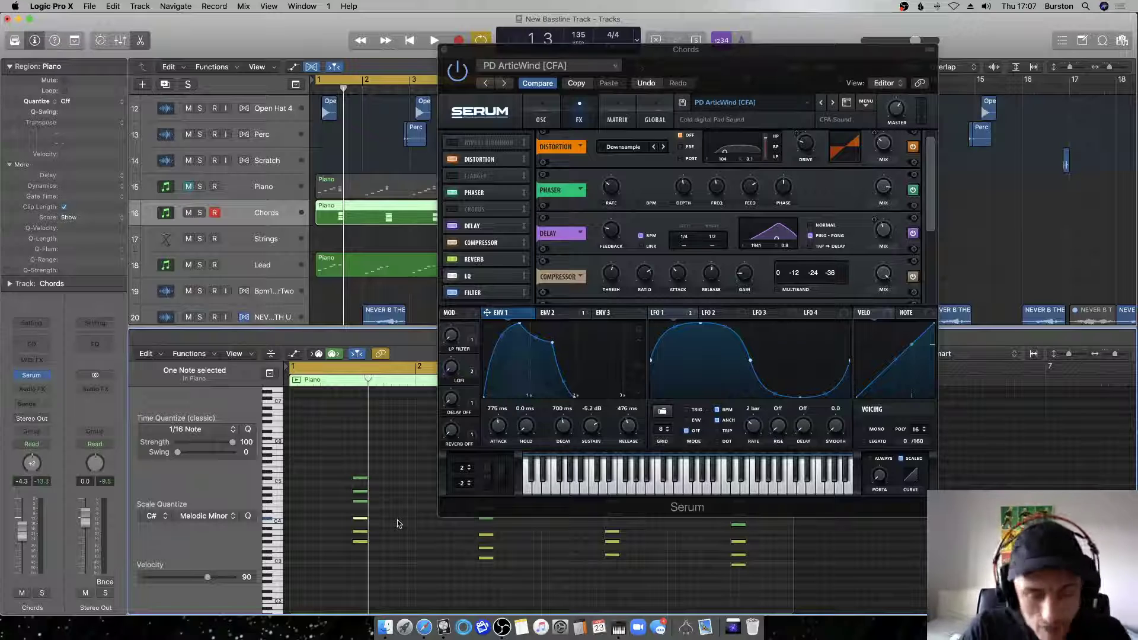
click(409, 540)
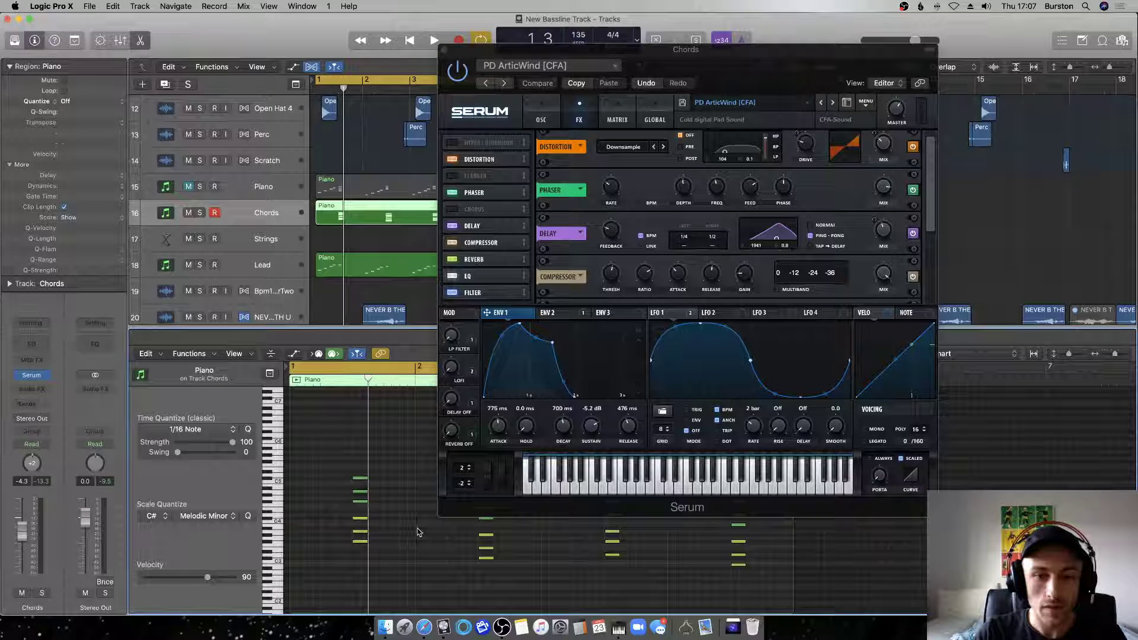
key(space)
key(space)
click(444, 50)
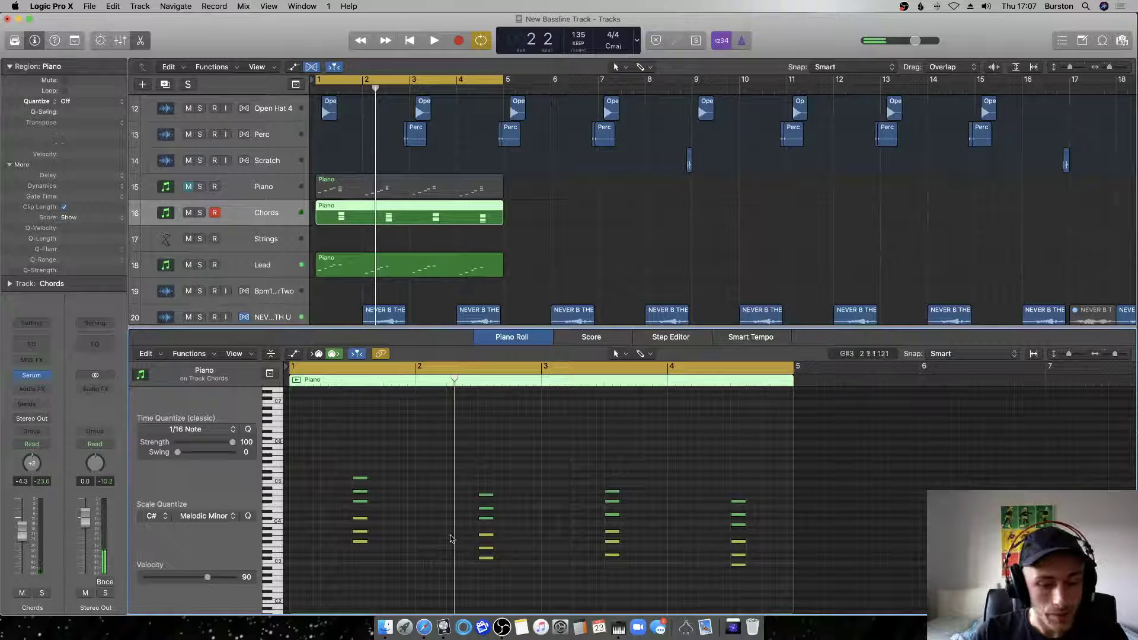
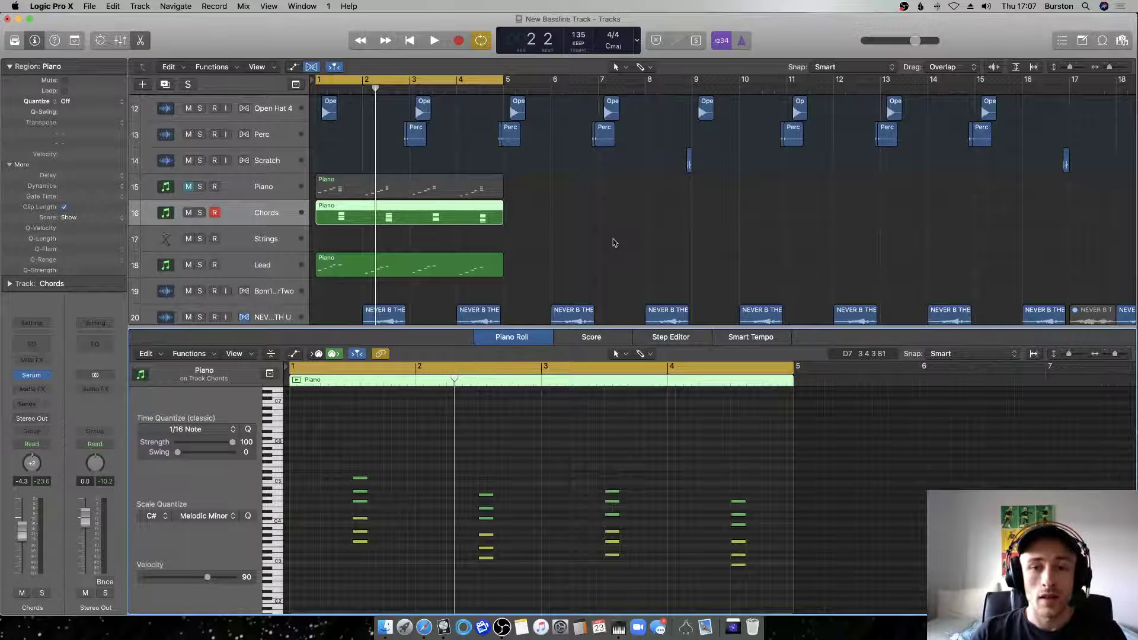
Clear the region selection and play the start of the loop to hear the chords in the mix.
click(568, 266)
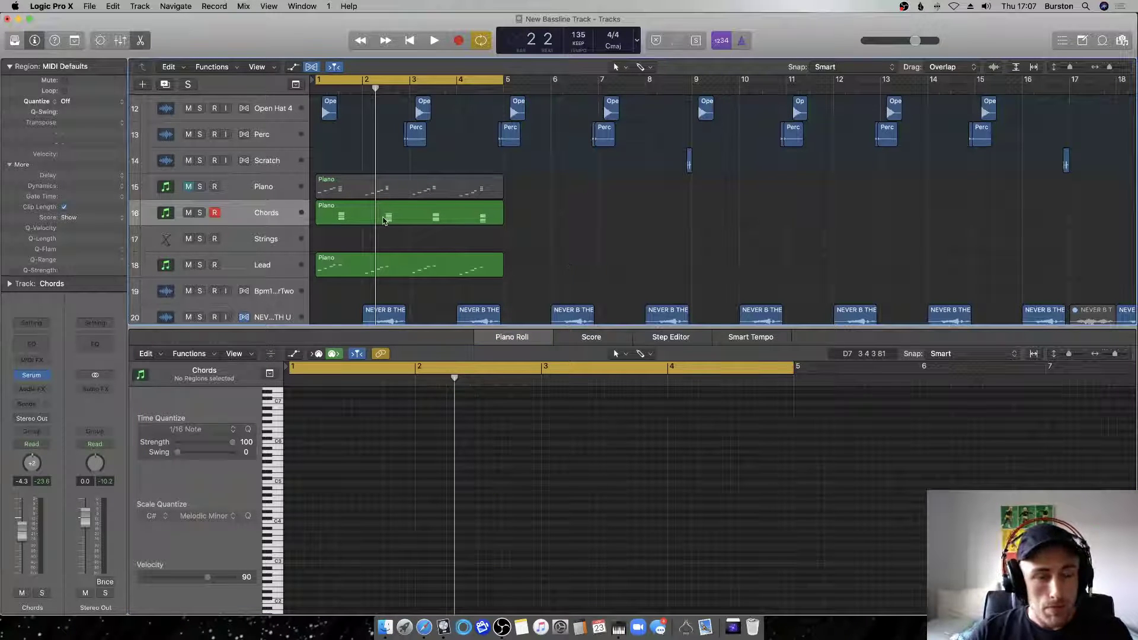
key(space)
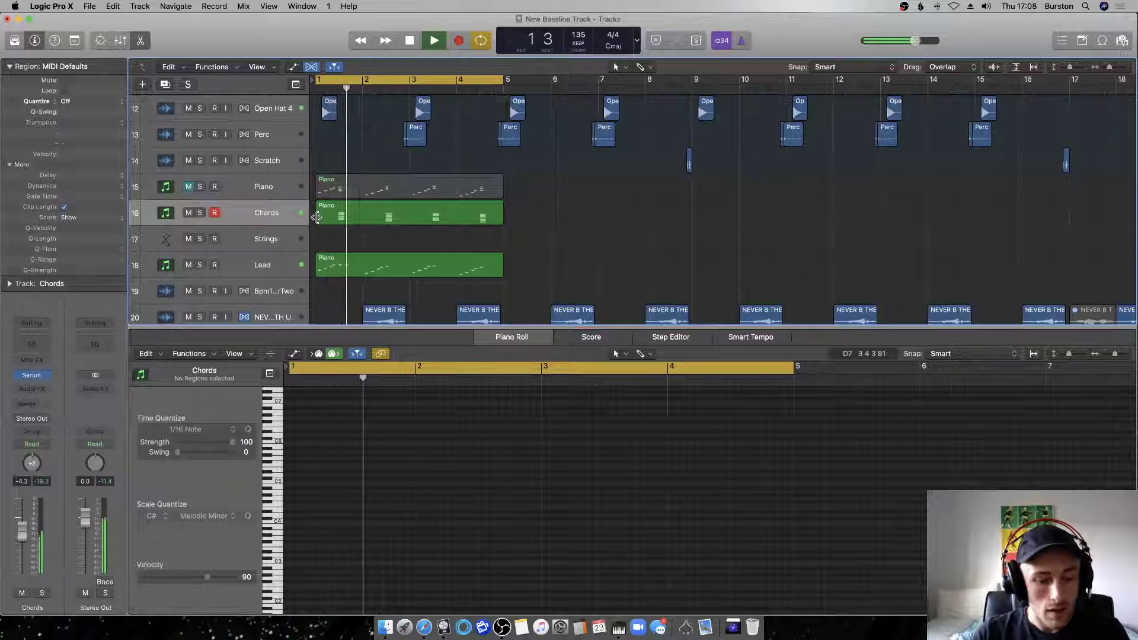
key(space)
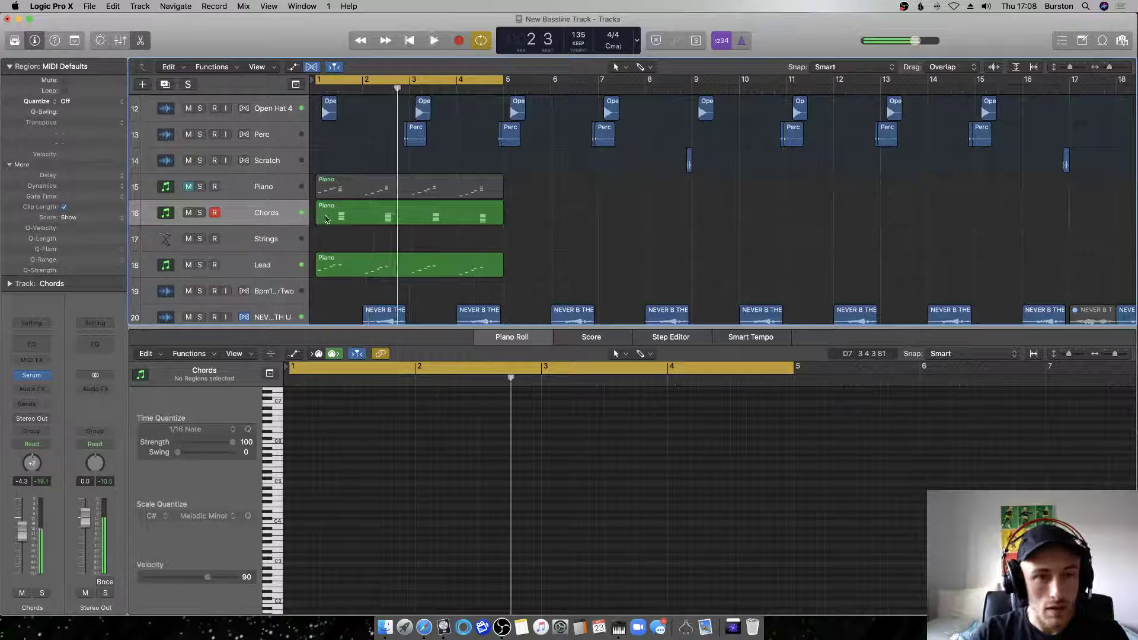
Try the upper-octave notes of the Chords region transposed far below the lower ones, play the loop, and transpose them back up.
click(325, 219)
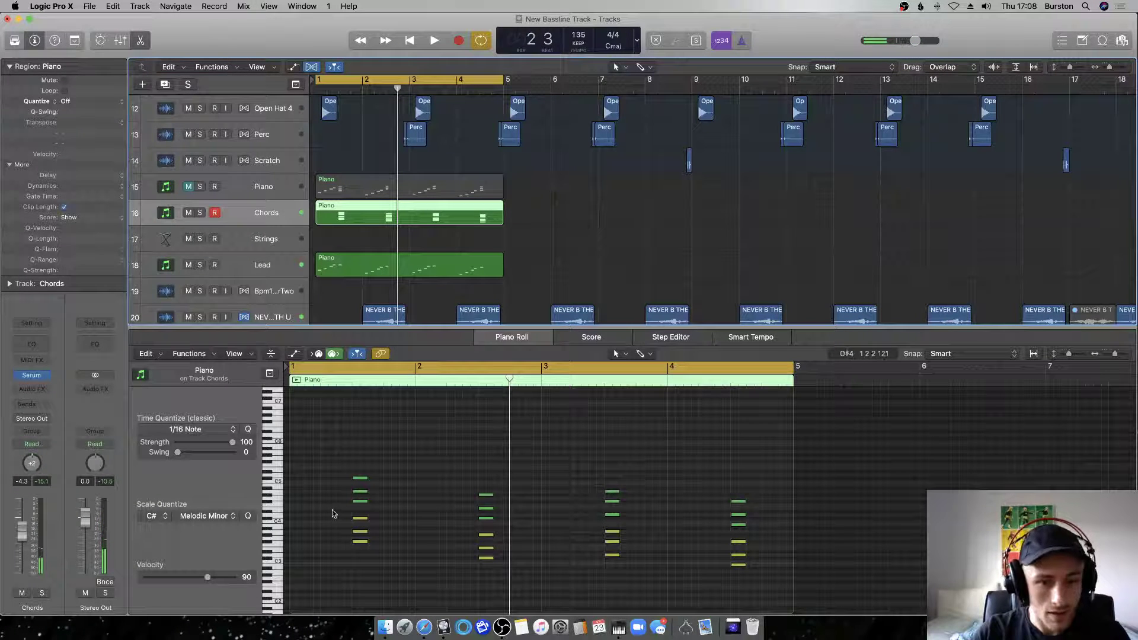
drag(762, 527, 435, 471)
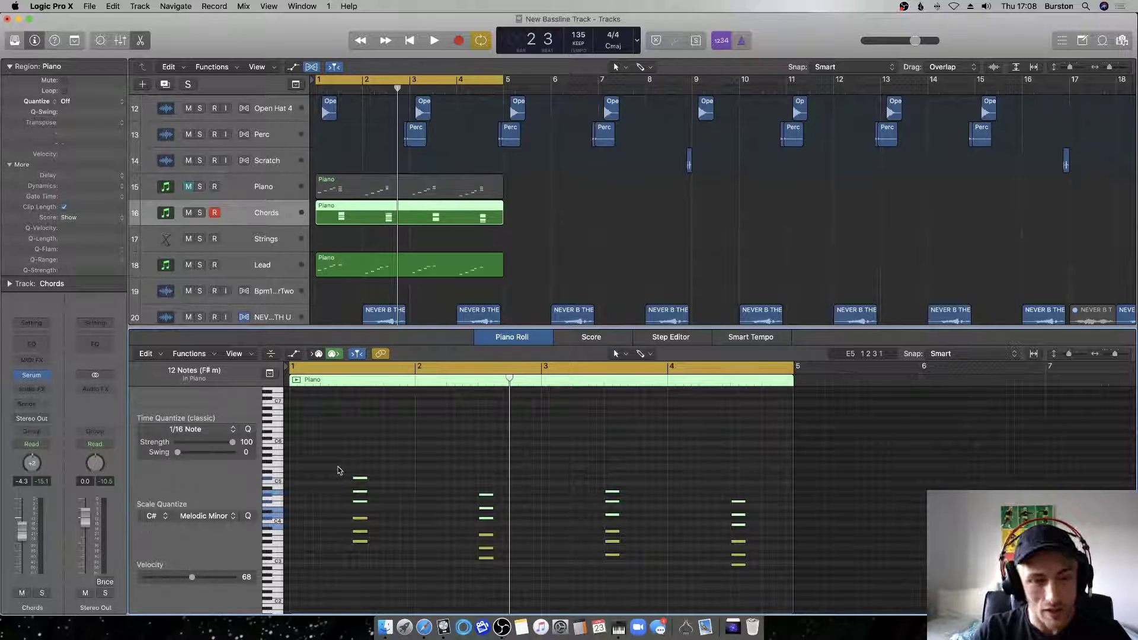
key(shift+alt+Down)
key(shift+alt+Down)
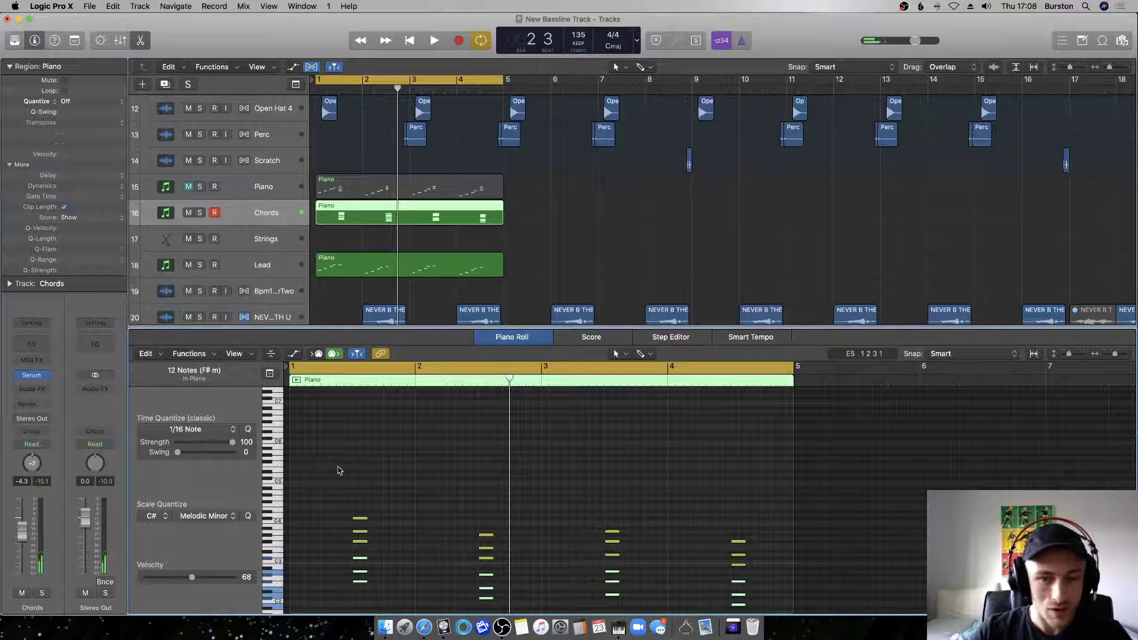
key(space)
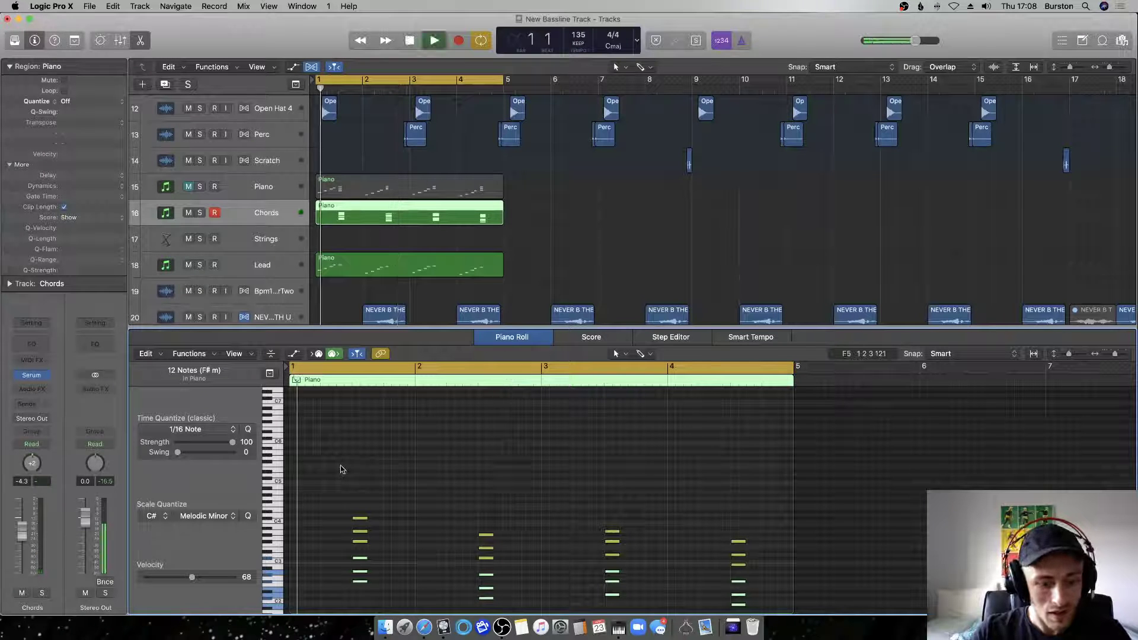
key(space)
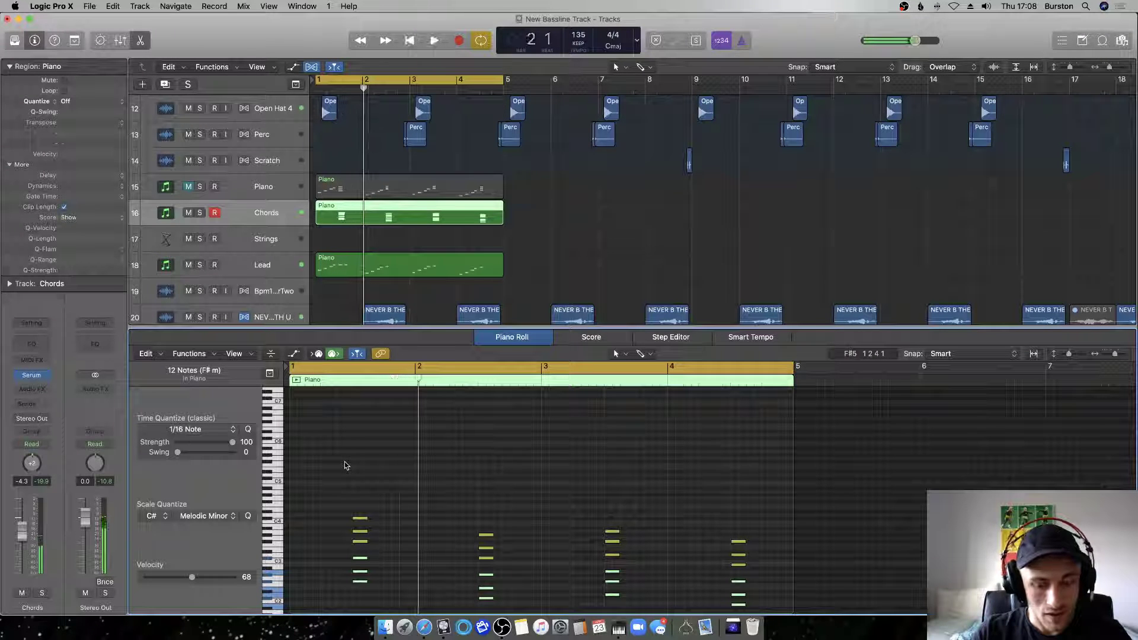
key(shift+alt+Up)
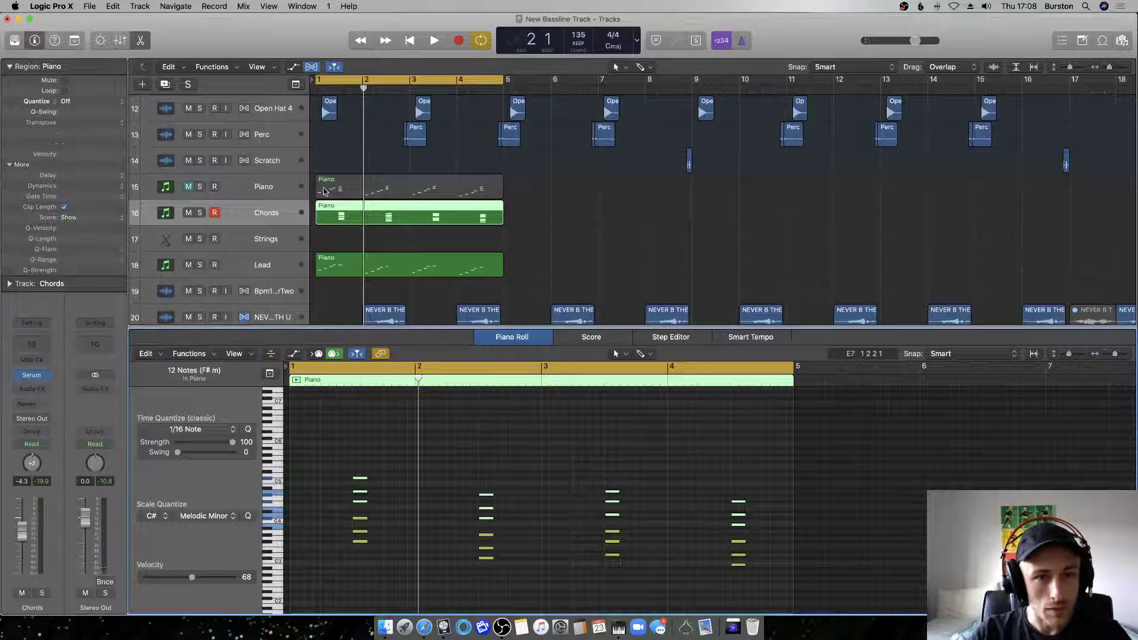
Duplicate the Chords track with a copy of its region and delete the lower-octave notes of all four chords in the copy.
click(165, 86)
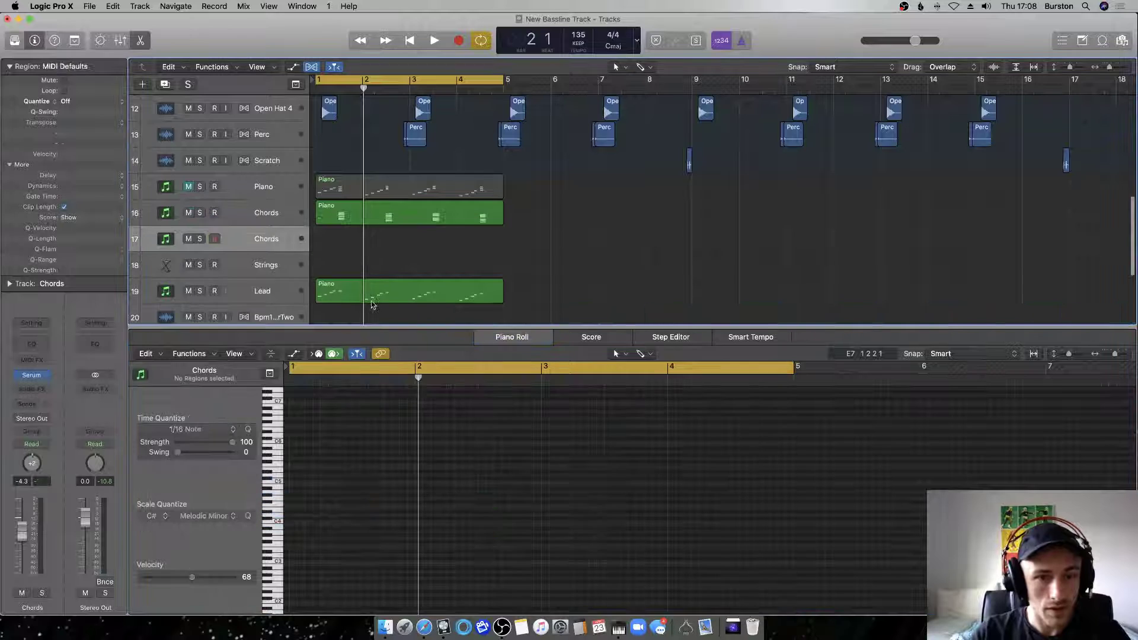
drag(341, 223, 342, 244)
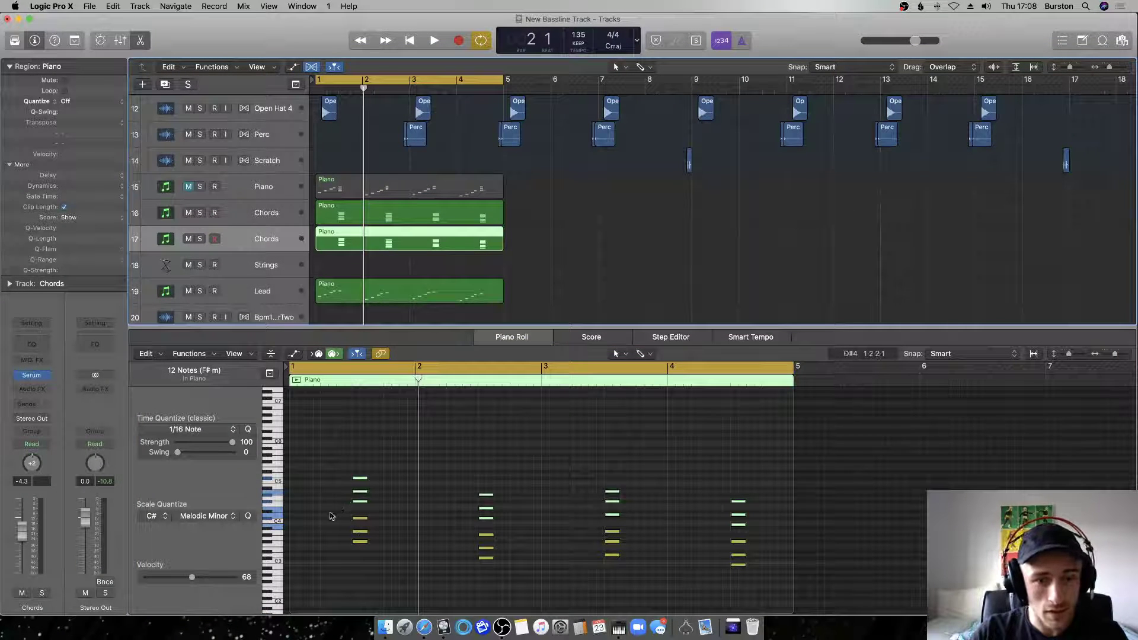
drag(329, 515, 390, 557)
key(Delete)
drag(464, 570, 514, 532)
key(Delete)
drag(582, 571, 646, 536)
key(Delete)
drag(722, 578, 761, 531)
key(Delete)
Remove the upper-octave notes from all four chords in the original Chords region, leaving only the lower-octave voicings.
click(369, 219)
drag(338, 511, 391, 462)
key(Delete)
drag(457, 524, 532, 467)
key(shift+alt+Down)
drag(576, 523, 660, 460)
key(shift+alt+Down)
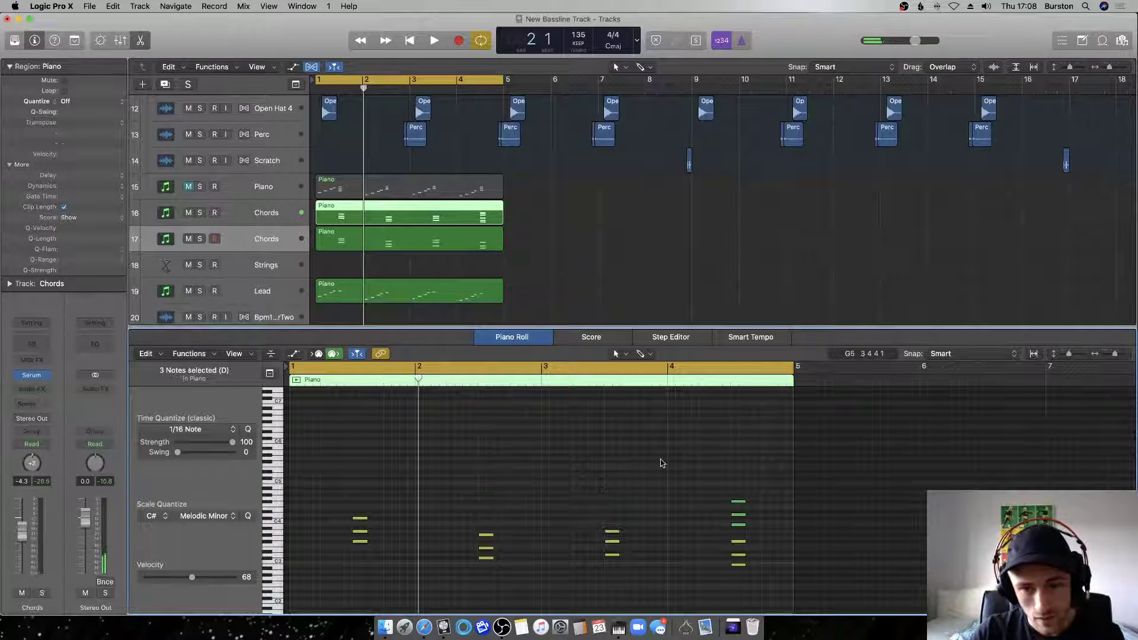
drag(720, 539, 762, 475)
key(shift+alt+Down)
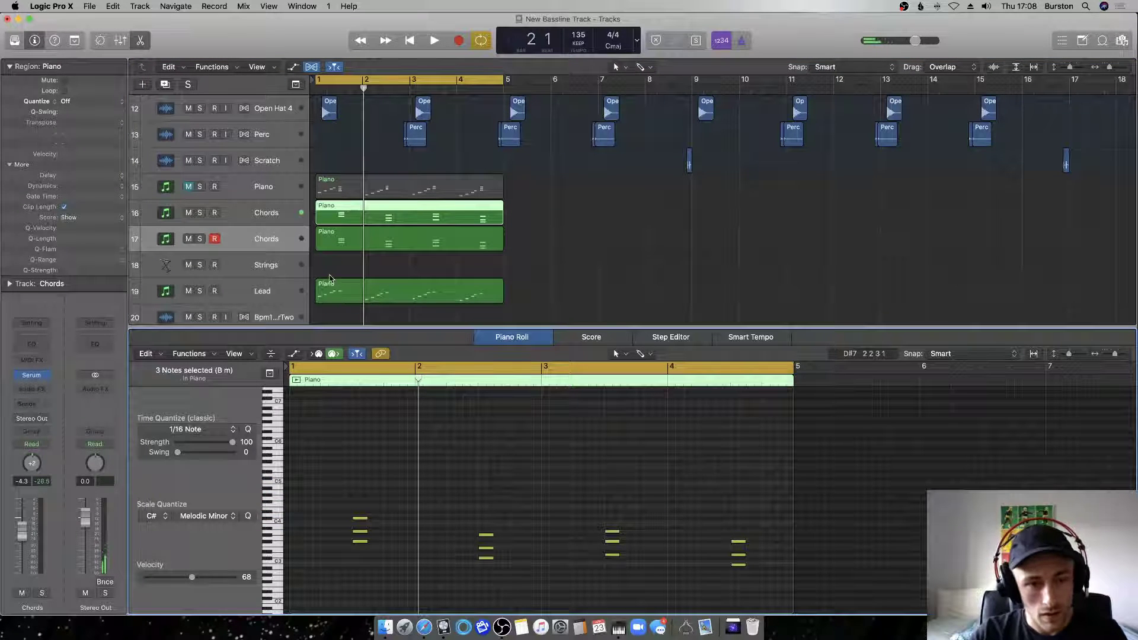
Solo the original lower-octave Chords track in the playing loop and raise its volume to -0.8 dB.
key(space)
click(202, 213)
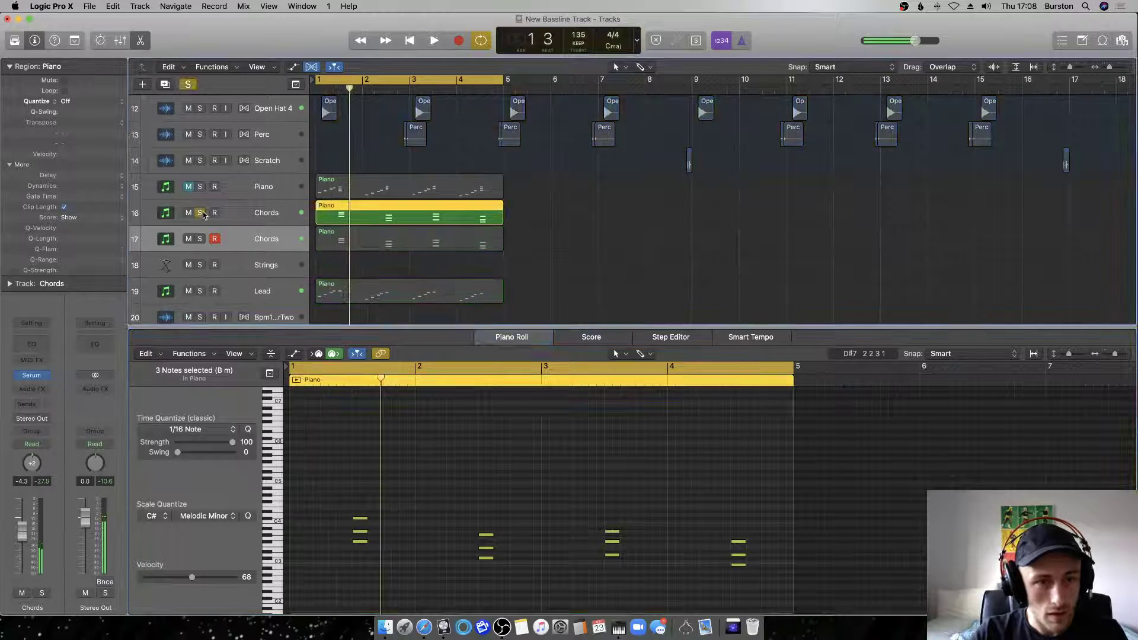
key(space)
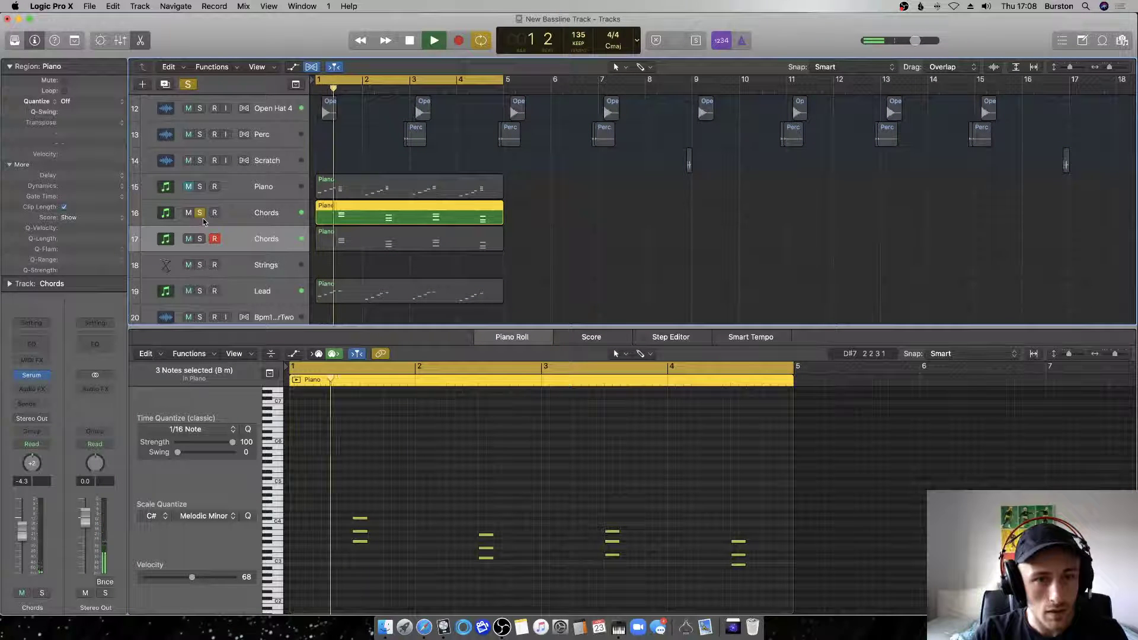
click(203, 222)
drag(25, 534, 27, 518)
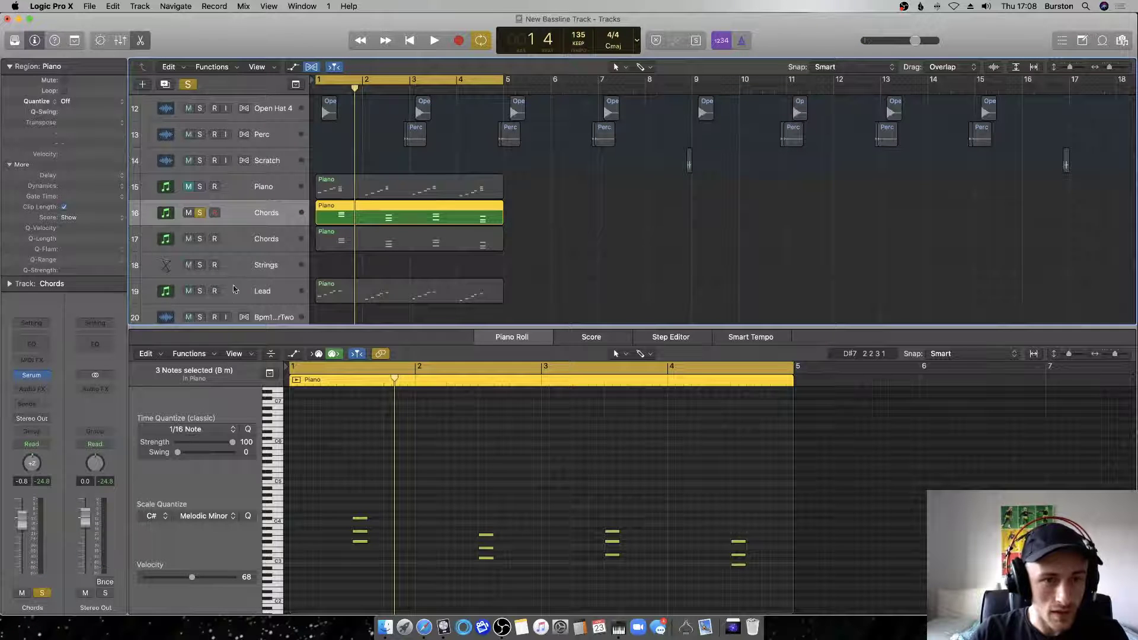
Solo the duplicated upper-octave Chords track instead of the original, play it, and open its Serum instrument.
click(247, 243)
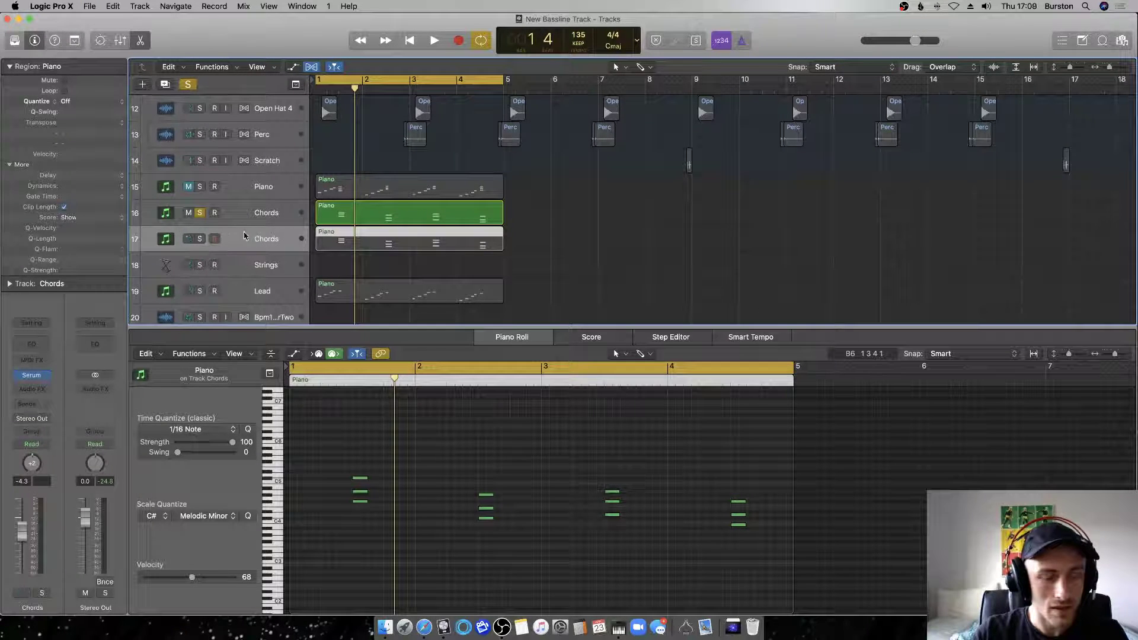
click(488, 271)
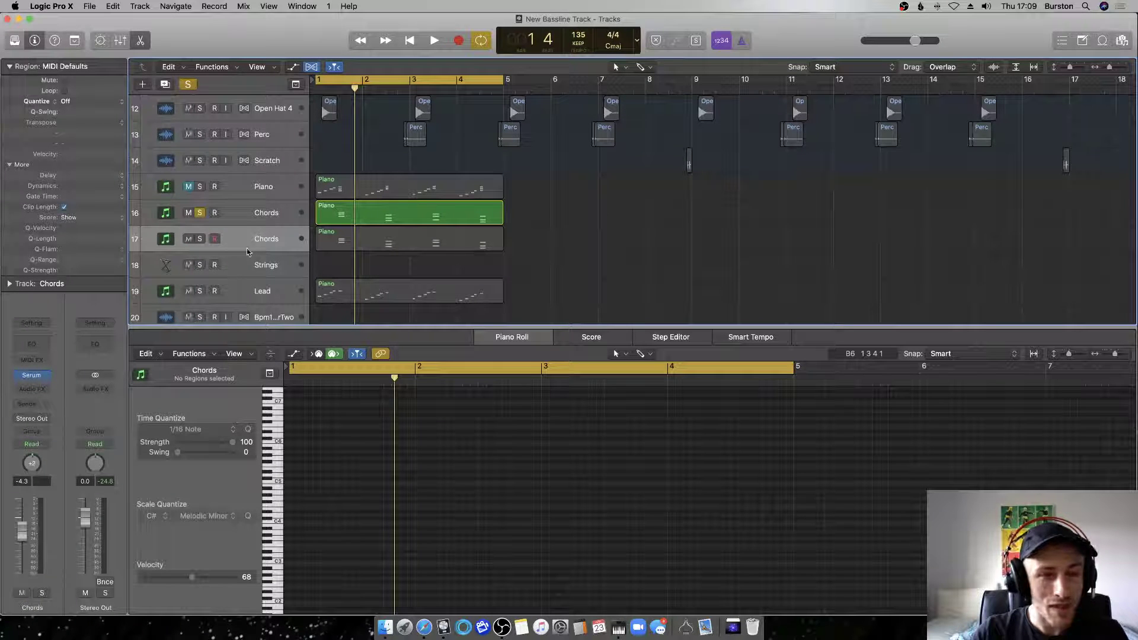
click(200, 238)
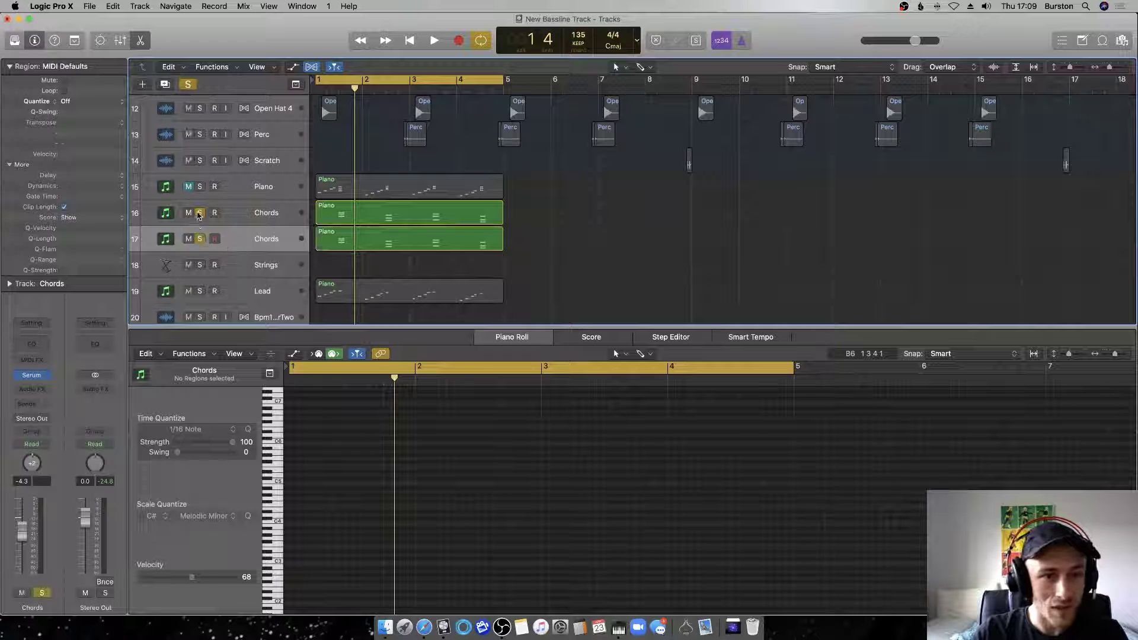
click(200, 212)
key(space)
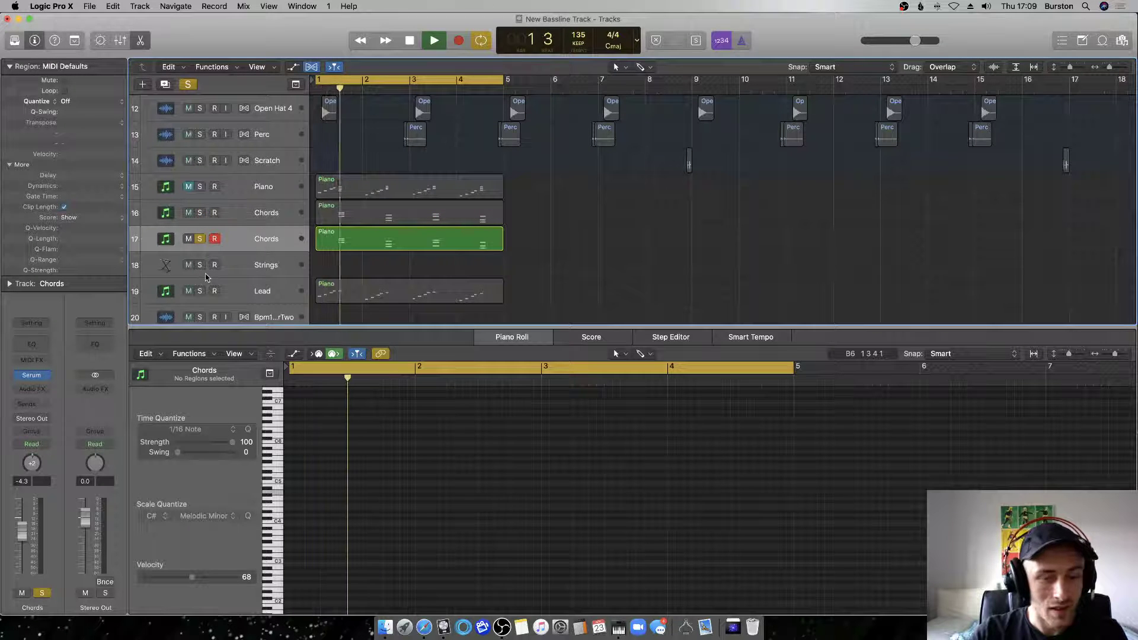
mouse_move(19, 381)
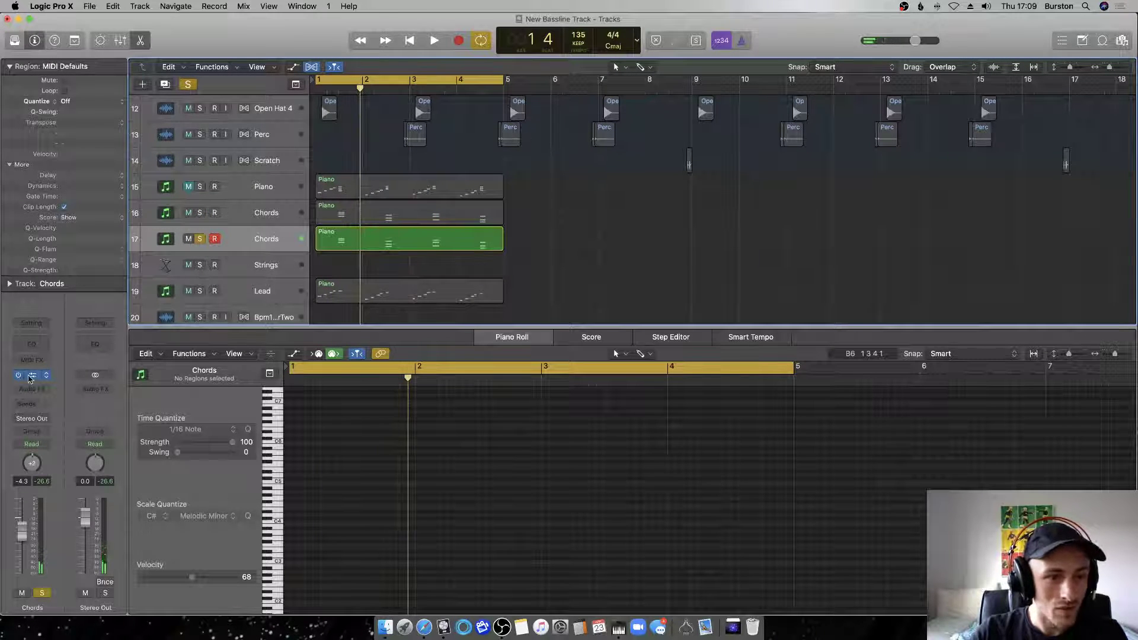
key(v)
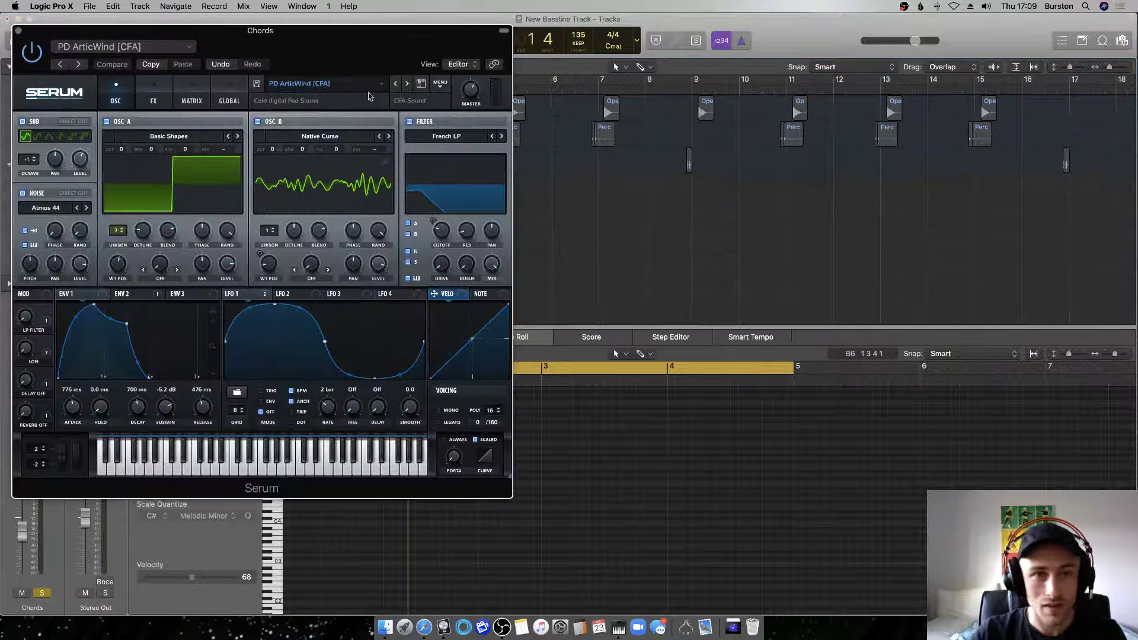
Try the Synth preset SY Drawbar Organ [ASL] in the duplicated Chords track's Serum and play it.
click(323, 84)
mouse_move(325, 140)
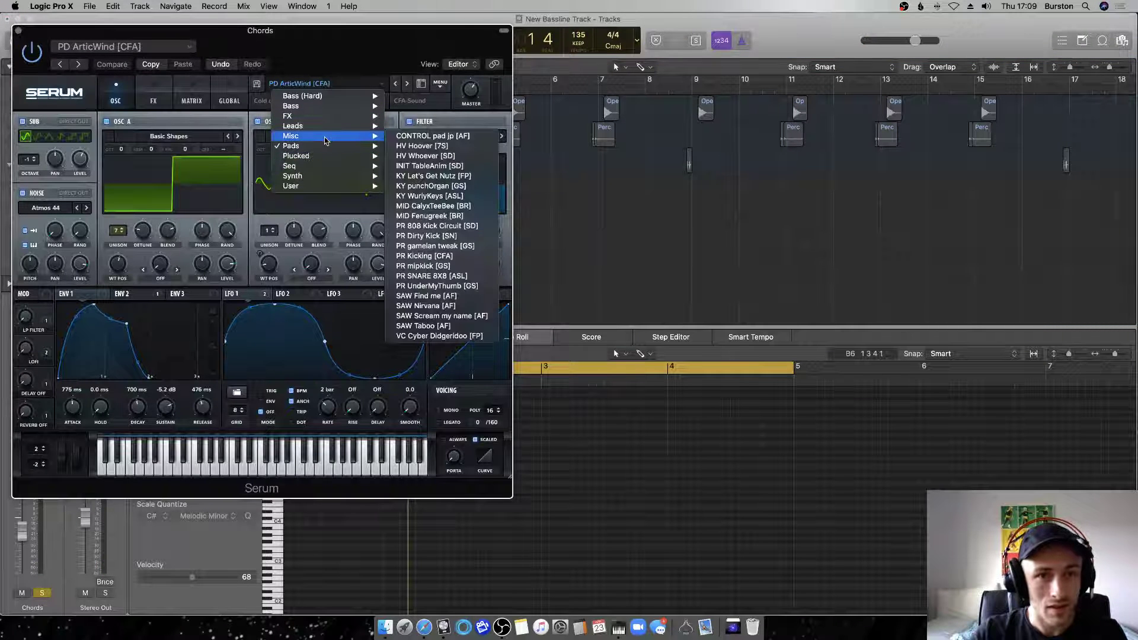
mouse_move(330, 169)
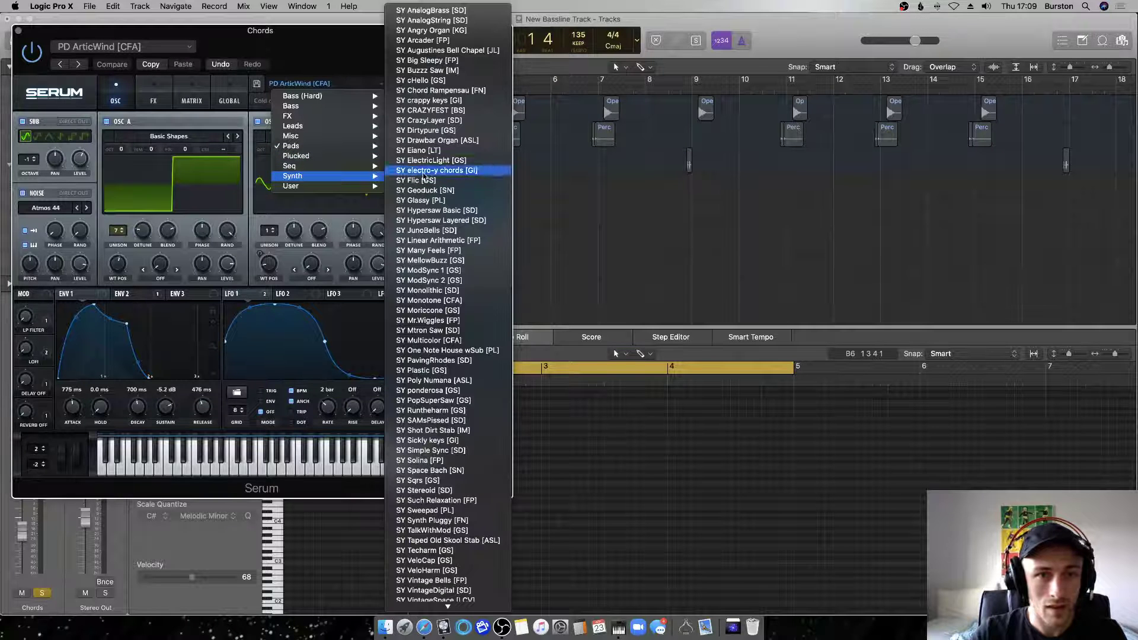
click(417, 140)
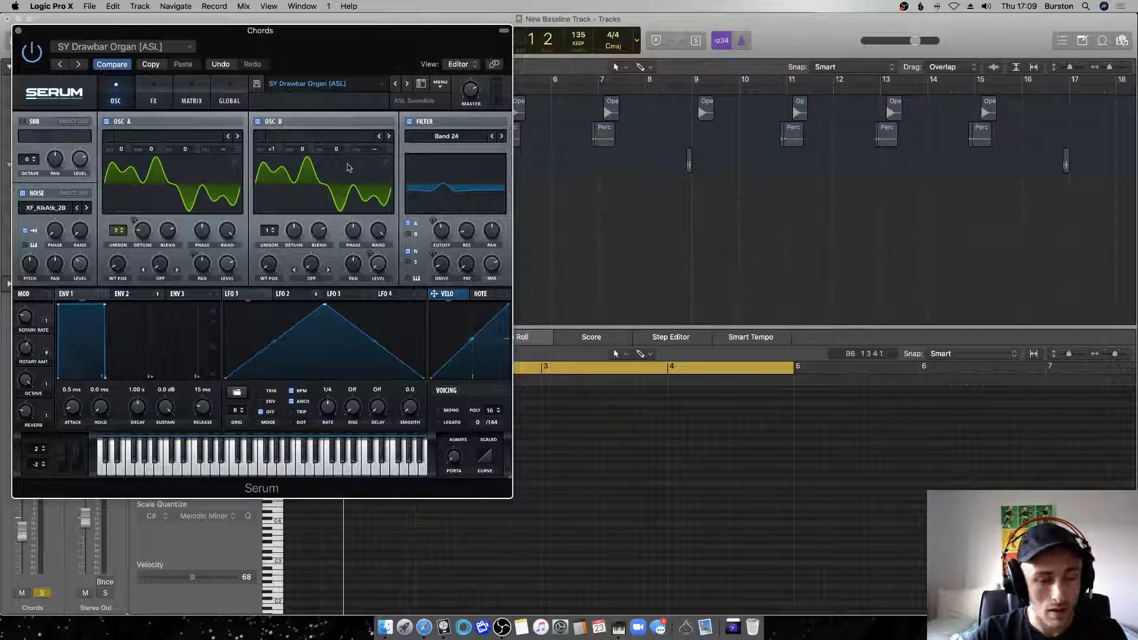
key(space)
Load the Leads preset LD Cripple [JD] in the duplicated Chords track's Serum and audition it in the loop.
drag(227, 36, 719, 50)
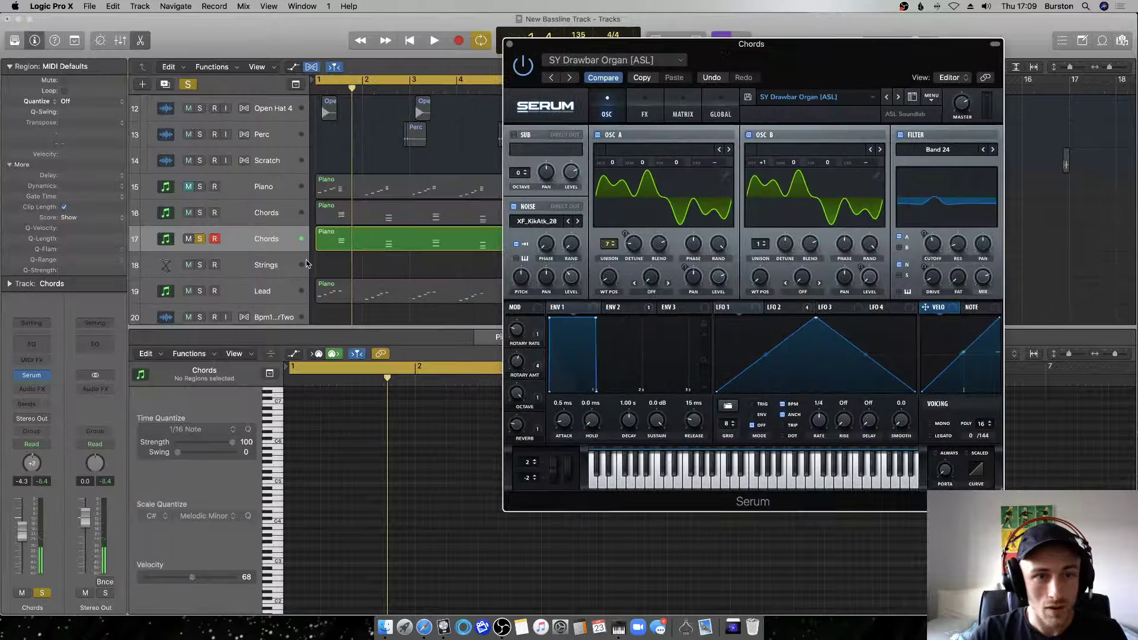
click(783, 98)
mouse_move(792, 123)
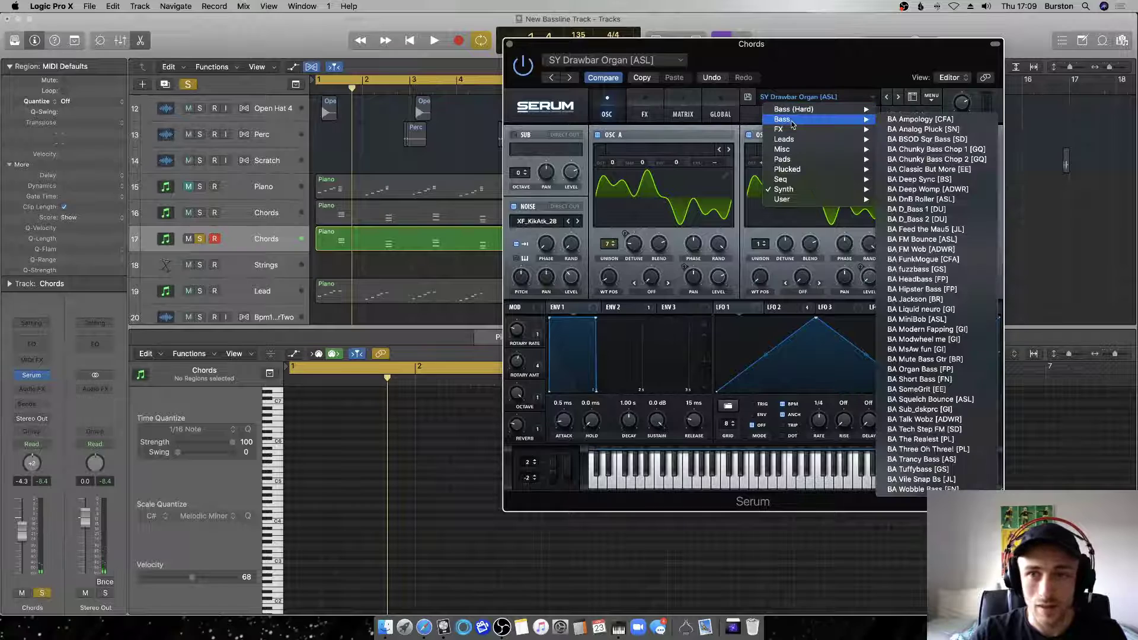
mouse_move(843, 140)
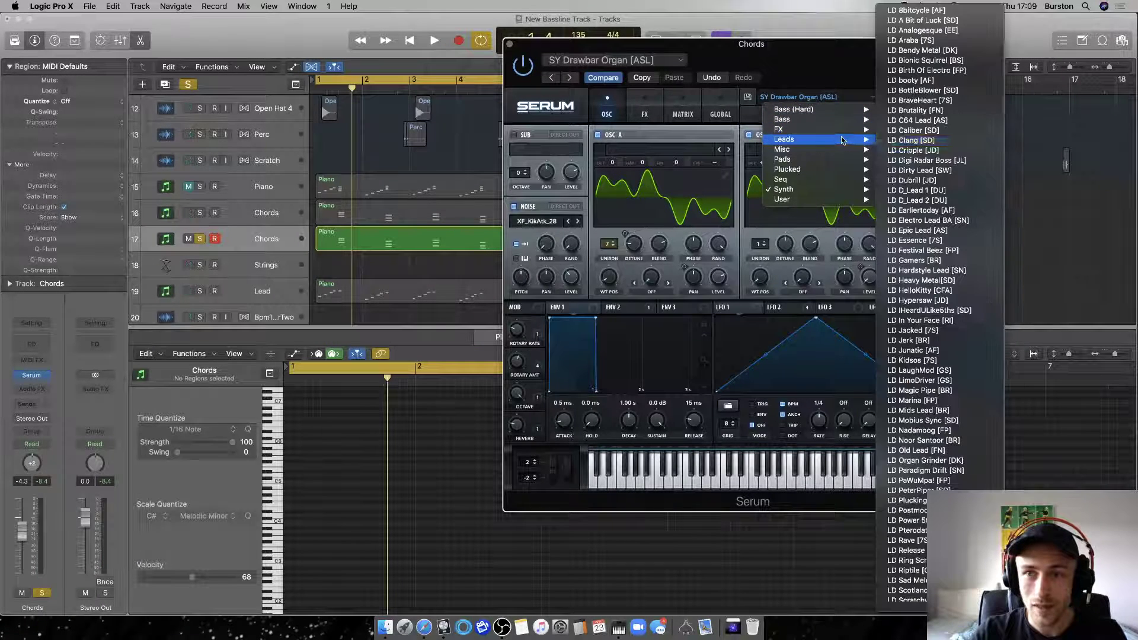
click(912, 150)
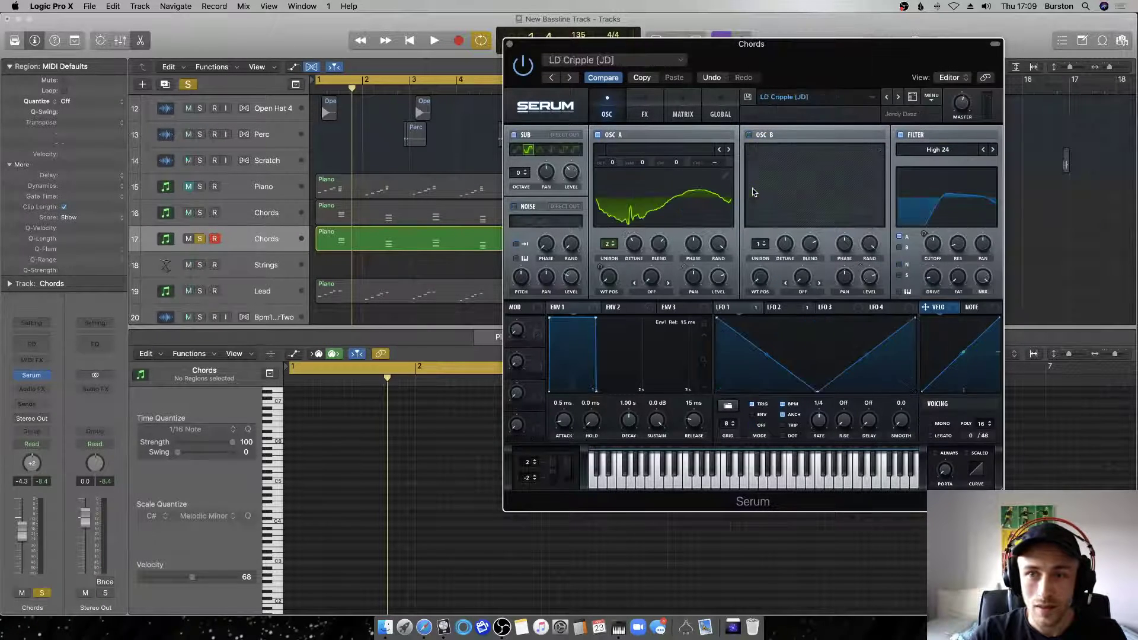
key(space)
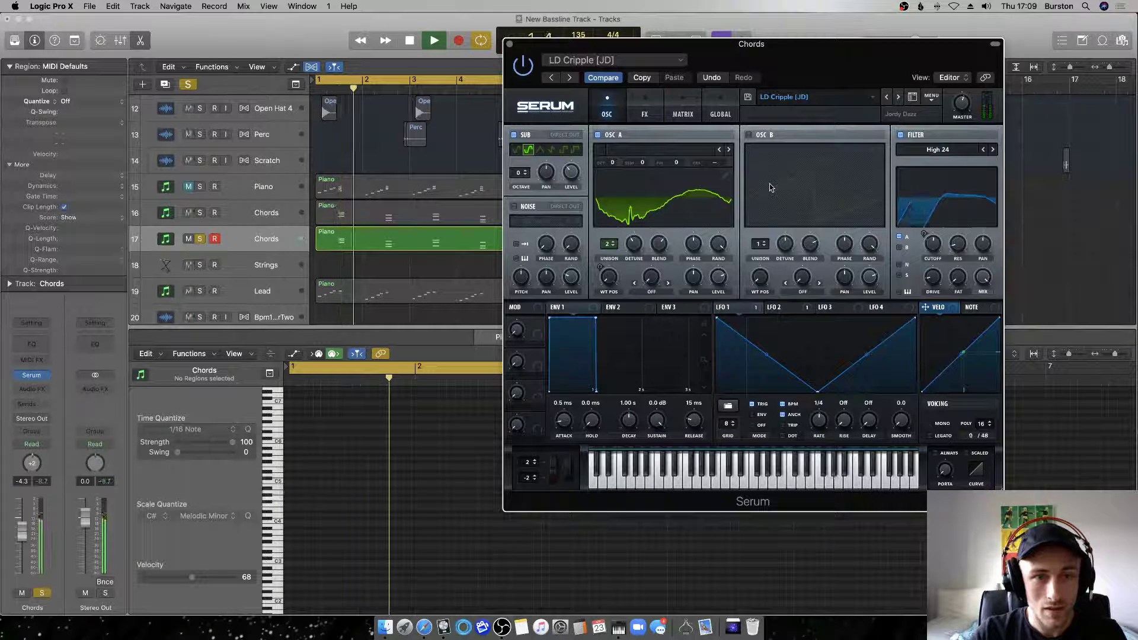
key(space)
Solo both Chords tracks together and lower the duplicated track's volume to -14.6 dB while playing the loop.
drag(22, 529, 22, 542)
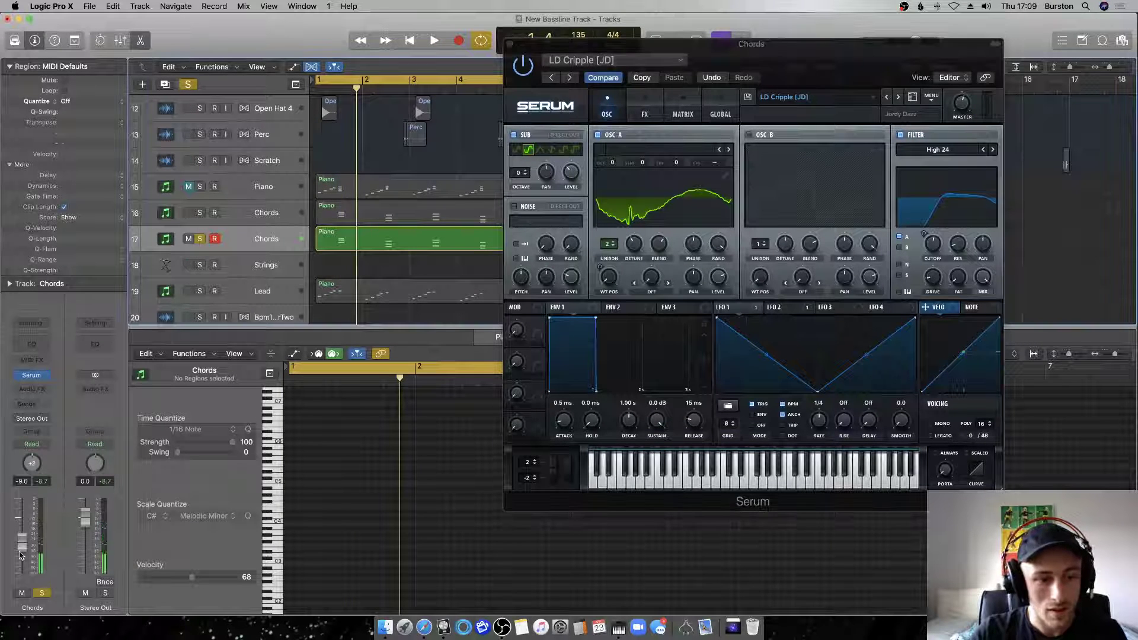
key(space)
key(space)
click(200, 213)
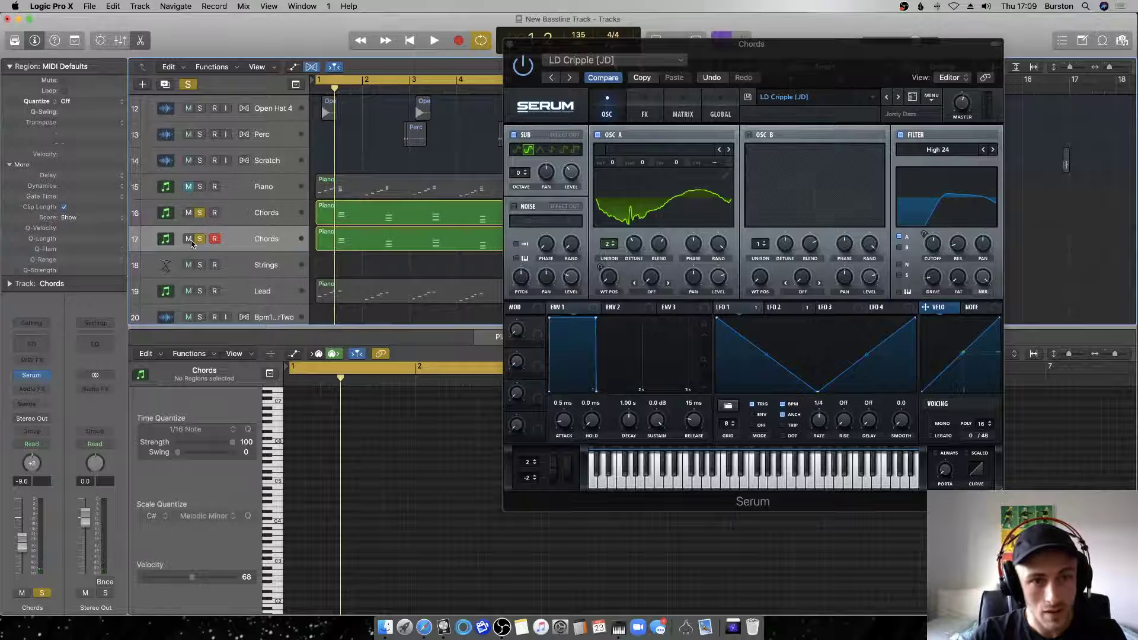
scroll(357, 261, up, 1)
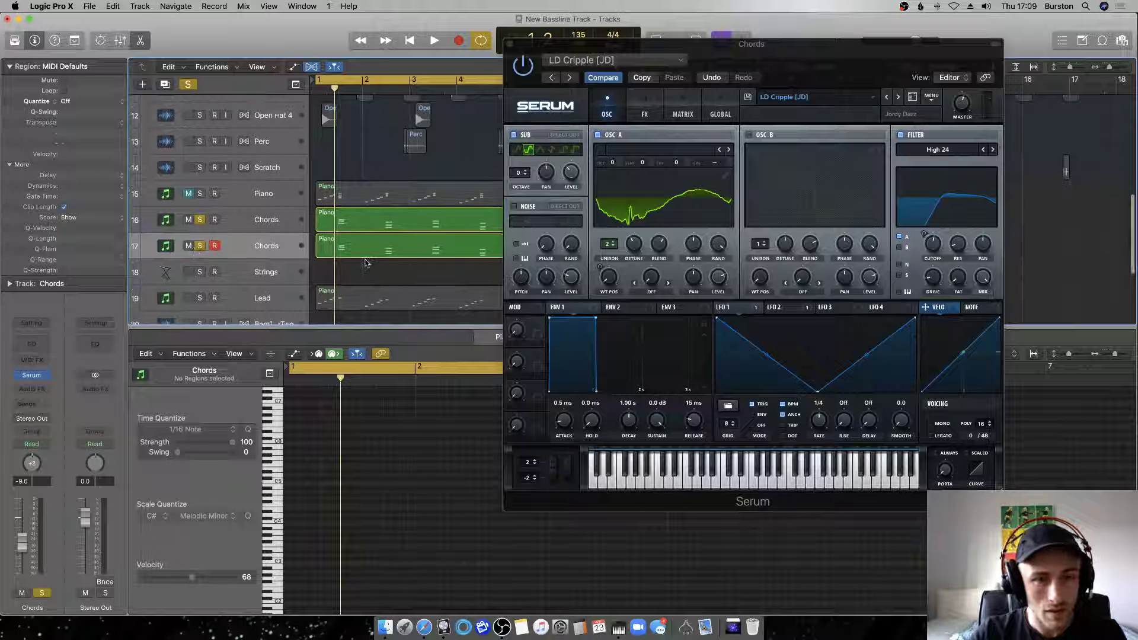
key(space)
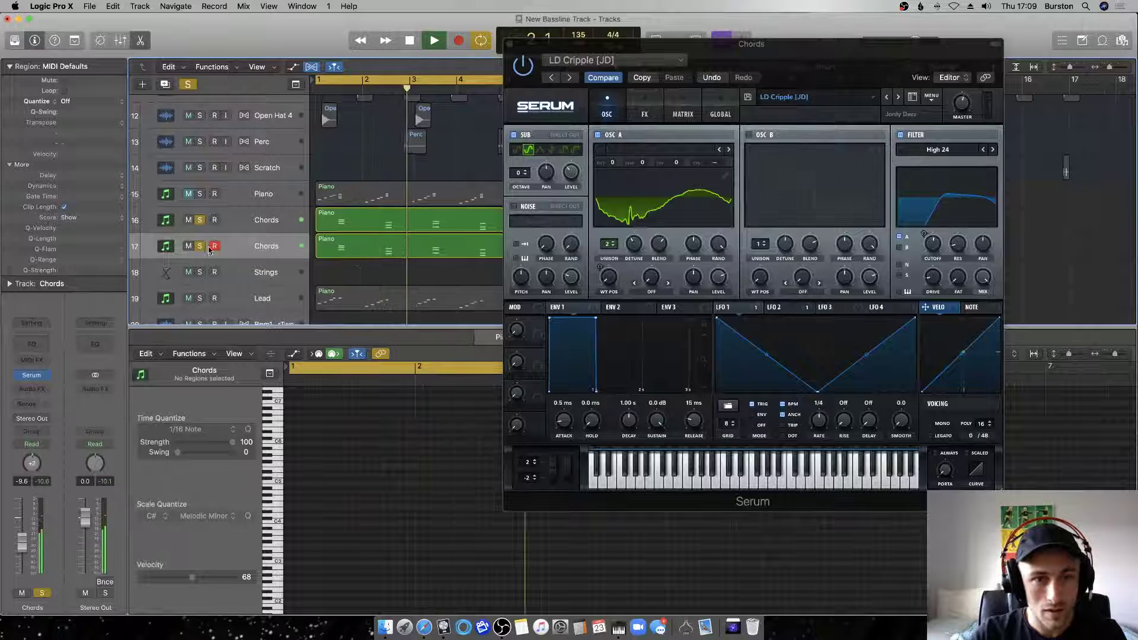
drag(23, 548, 18, 563)
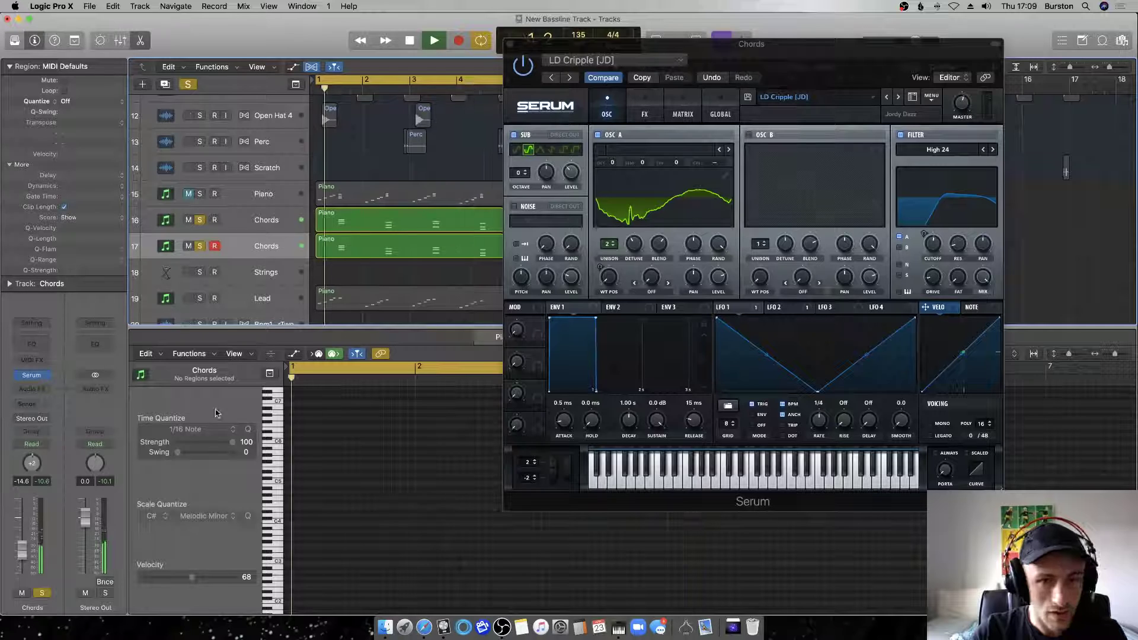
Add a shorter repeat of all 12 chord notes just after each chord in the upper-octave Chords region and play it.
key(space)
click(381, 249)
key(super+a)
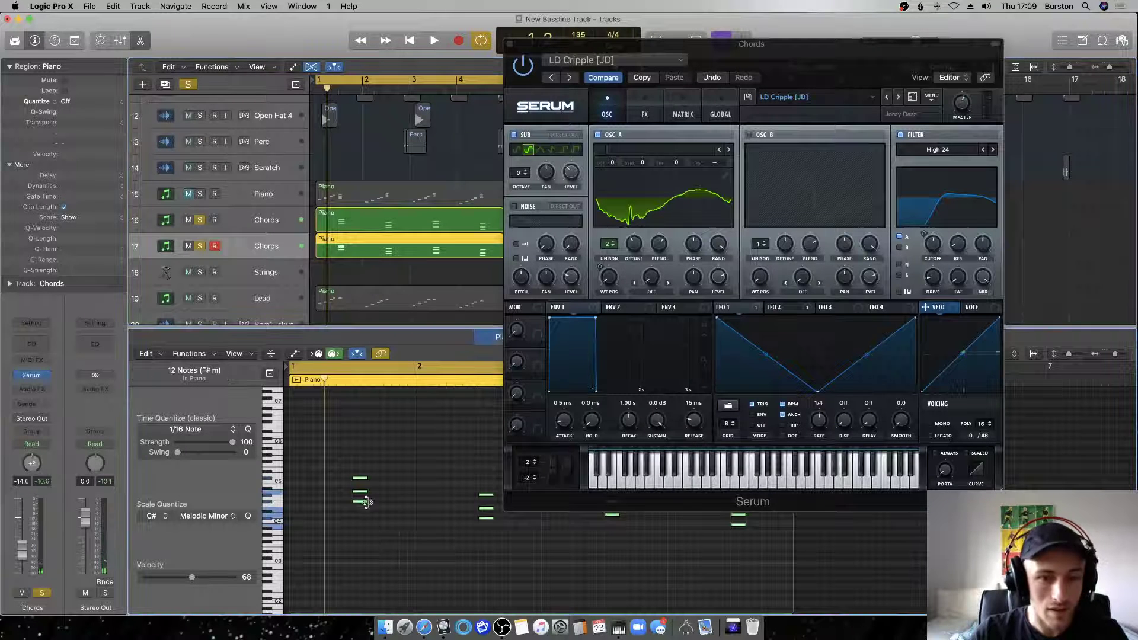
drag(362, 502, 391, 505)
key(space)
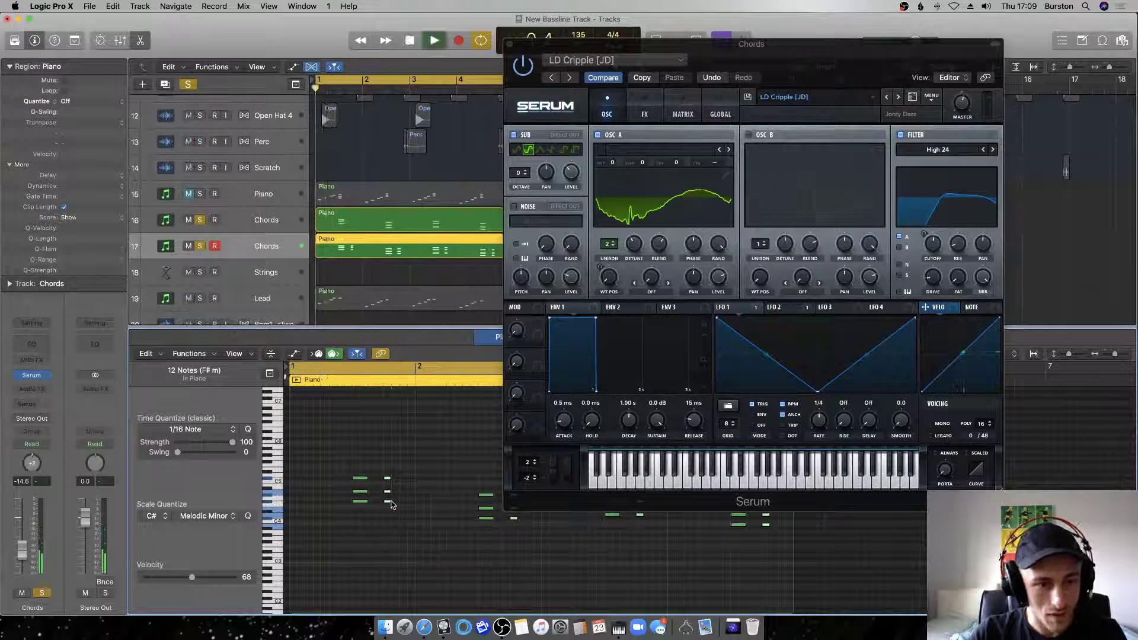
Nudge the short chord repeats slightly earlier and lower the upper-octave Chords track's volume to -17.0 dB while it plays.
key(space)
drag(389, 502, 380, 505)
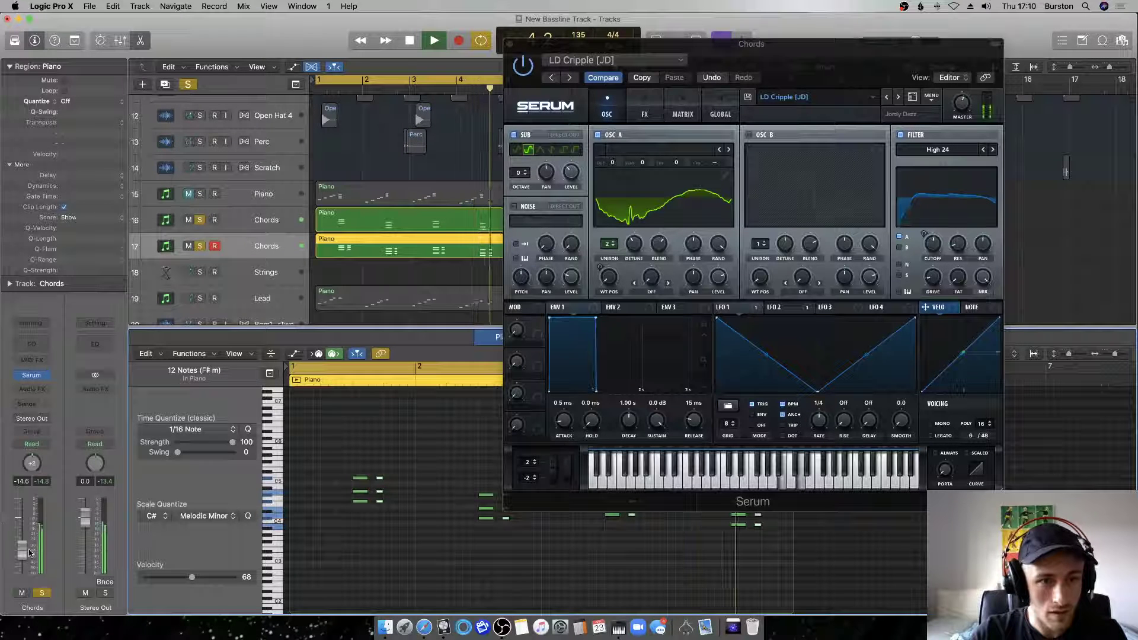
drag(26, 559, 25, 563)
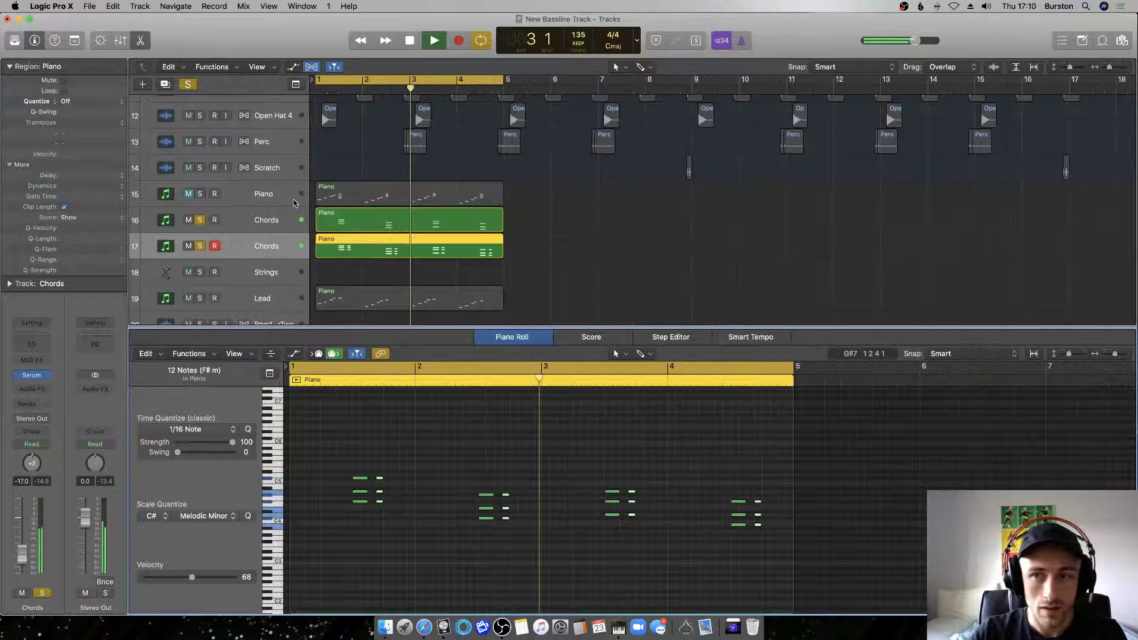
key(space)
Duplicate the lower-octave Chords track with its region, and mute the upper-octave Chords track instead of soloing it.
click(230, 223)
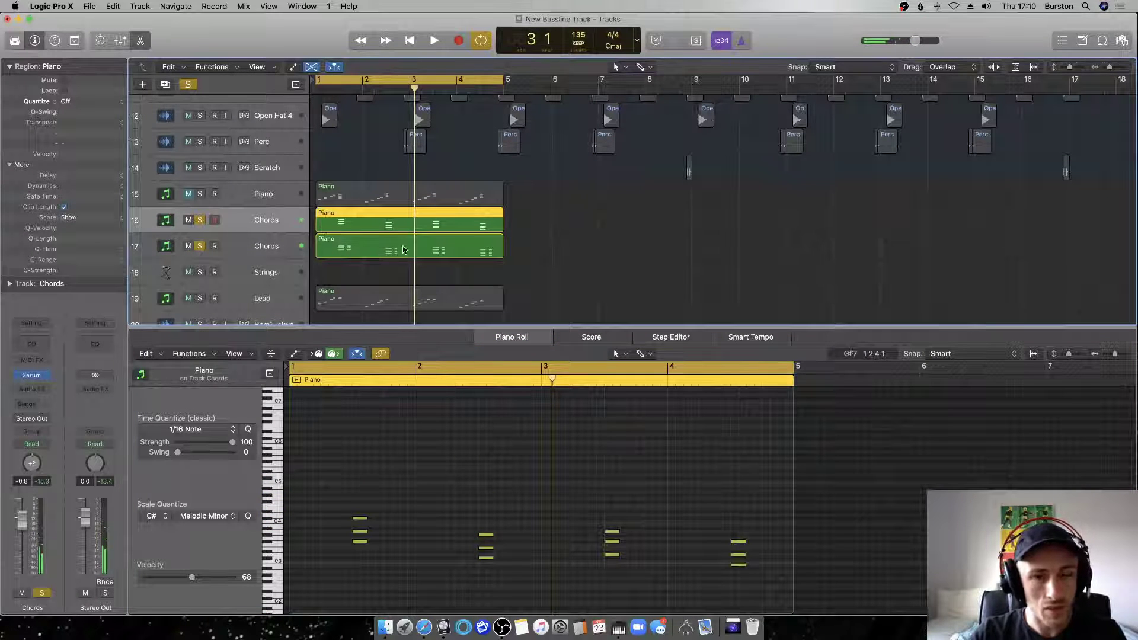
key(super+d)
drag(347, 231, 268, 284)
click(200, 273)
click(188, 272)
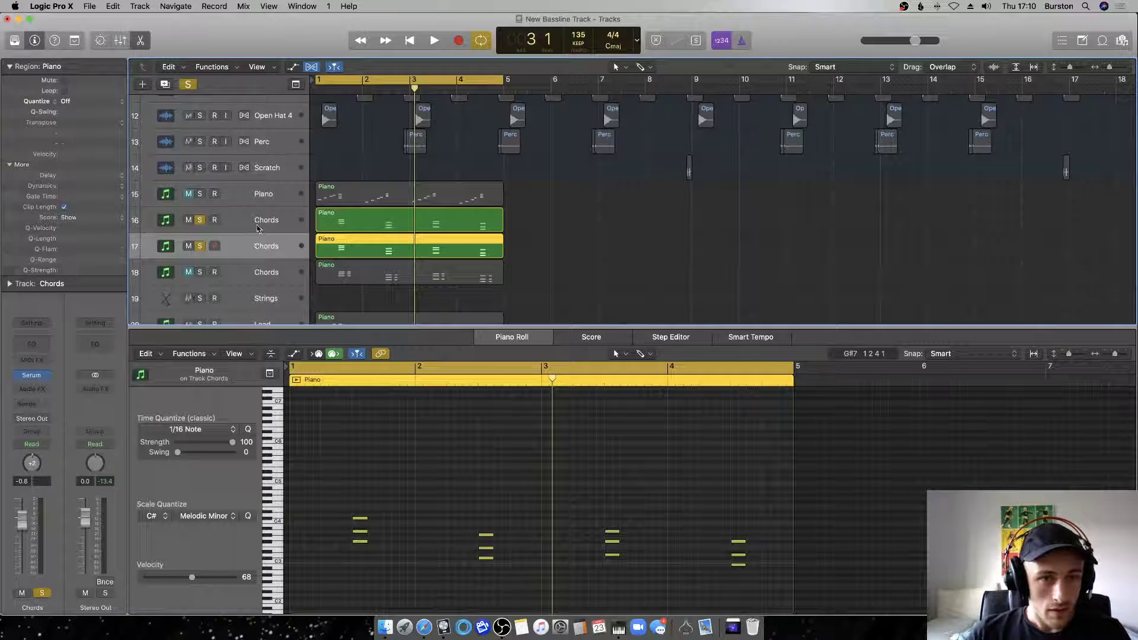
Delete the Piano track together with its region.
click(268, 202)
key(Delete)
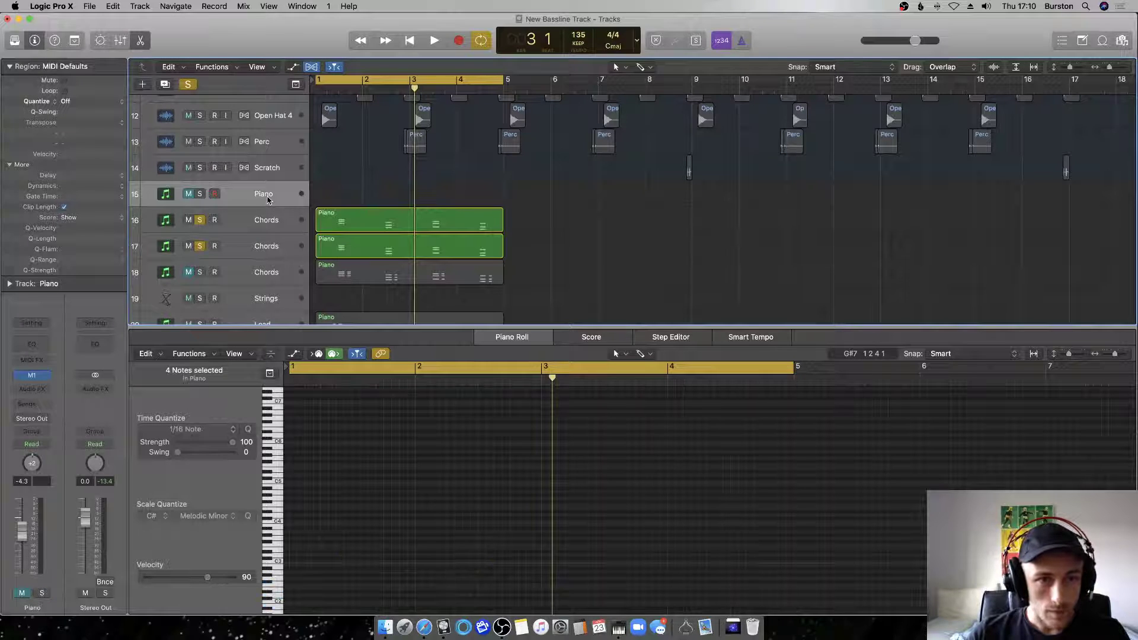
key(super+BackSpace)
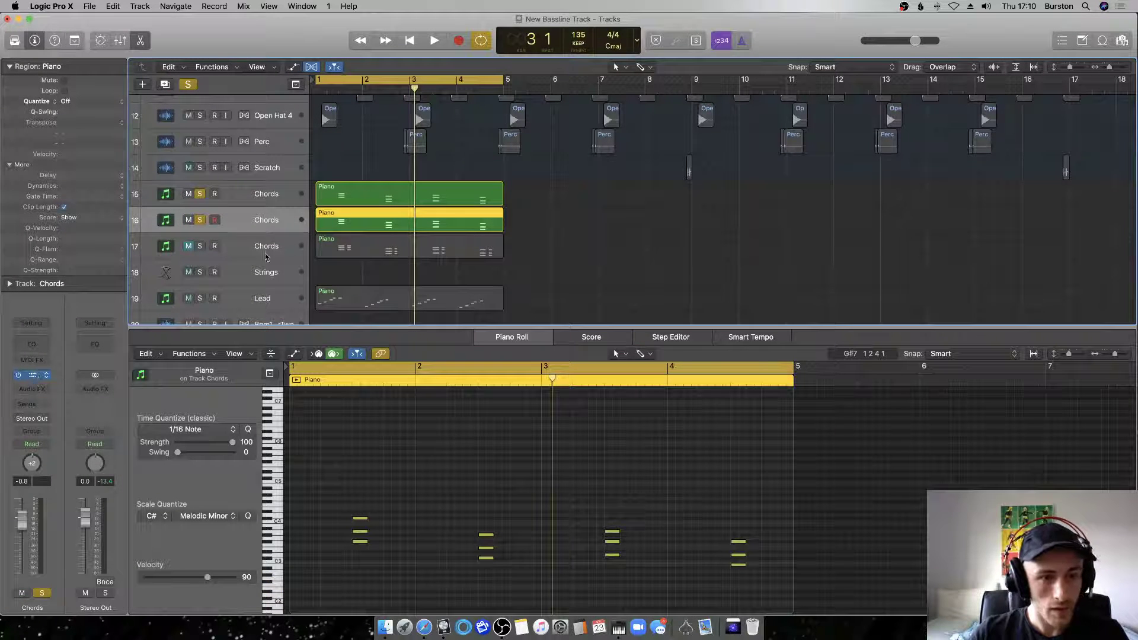
Try the Synth preset SY Glassy [PL] in the newly duplicated Chords track's Serum.
key(v)
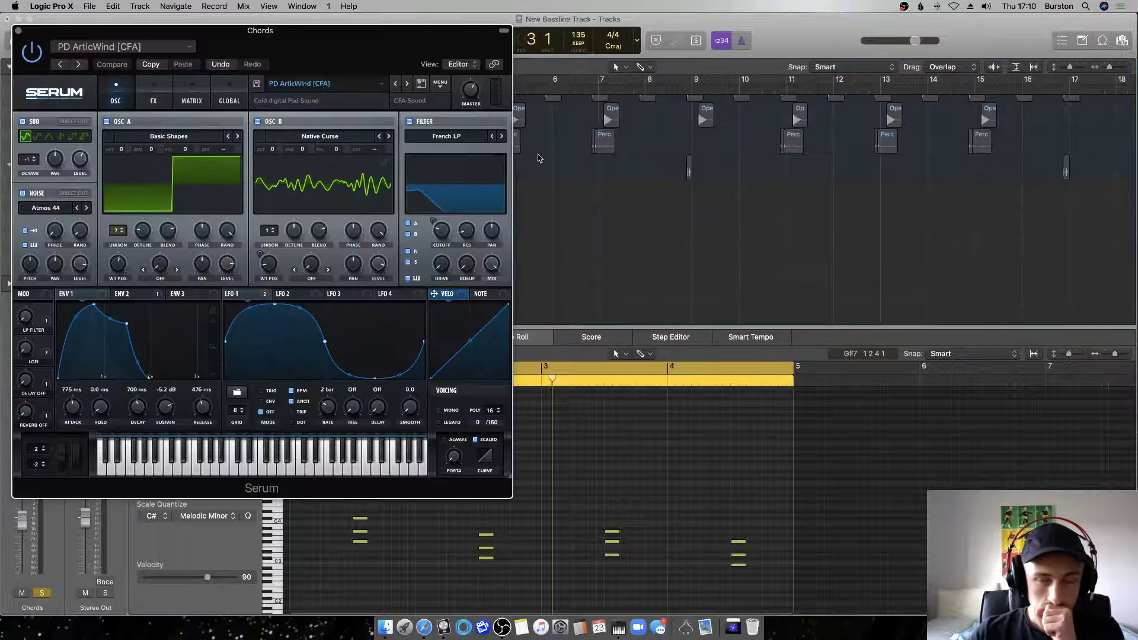
click(355, 80)
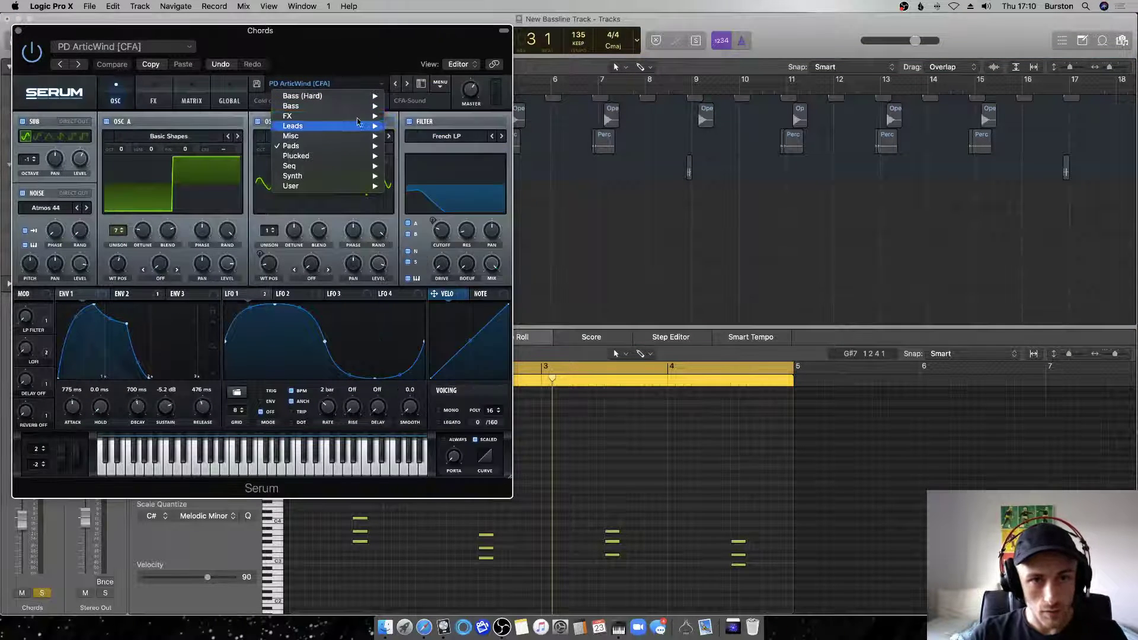
mouse_move(367, 115)
mouse_move(346, 131)
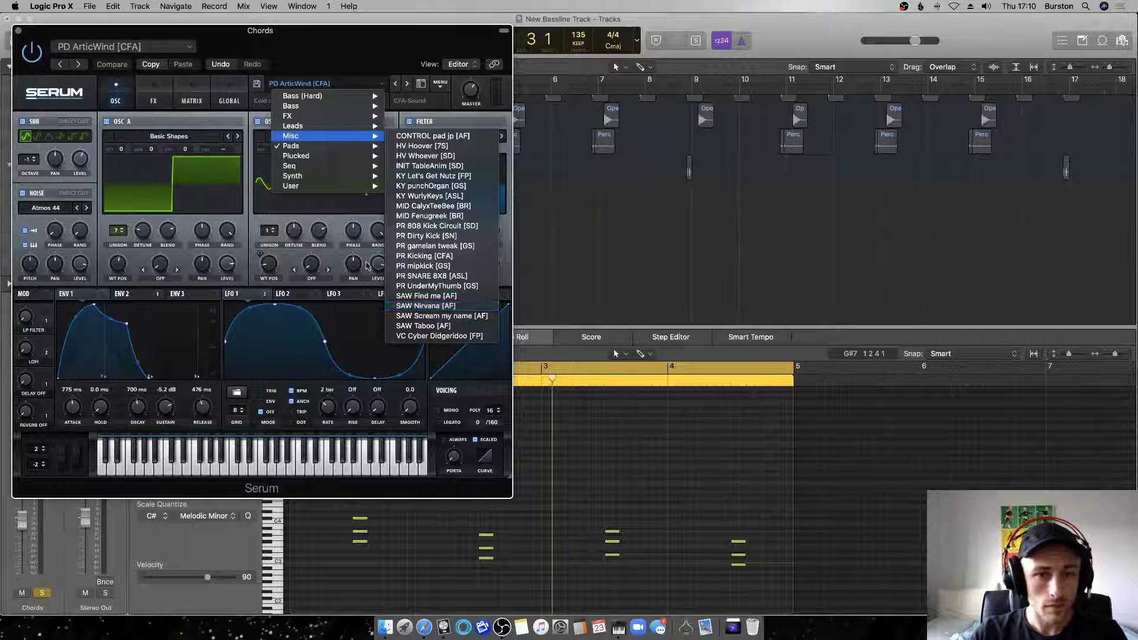
mouse_move(309, 170)
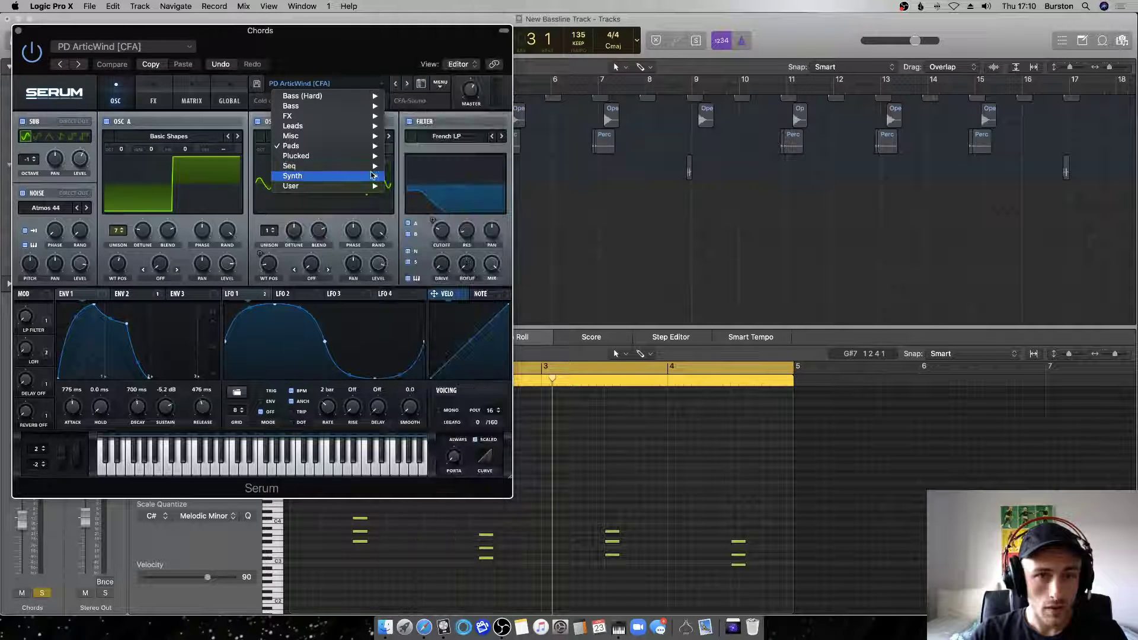
mouse_move(384, 176)
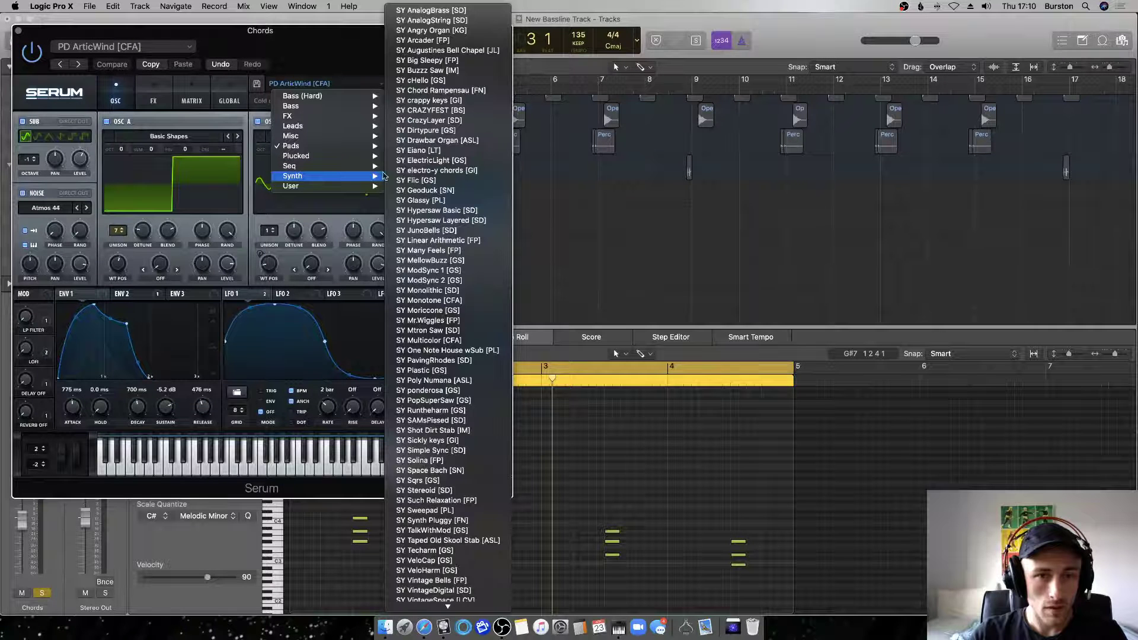
click(415, 202)
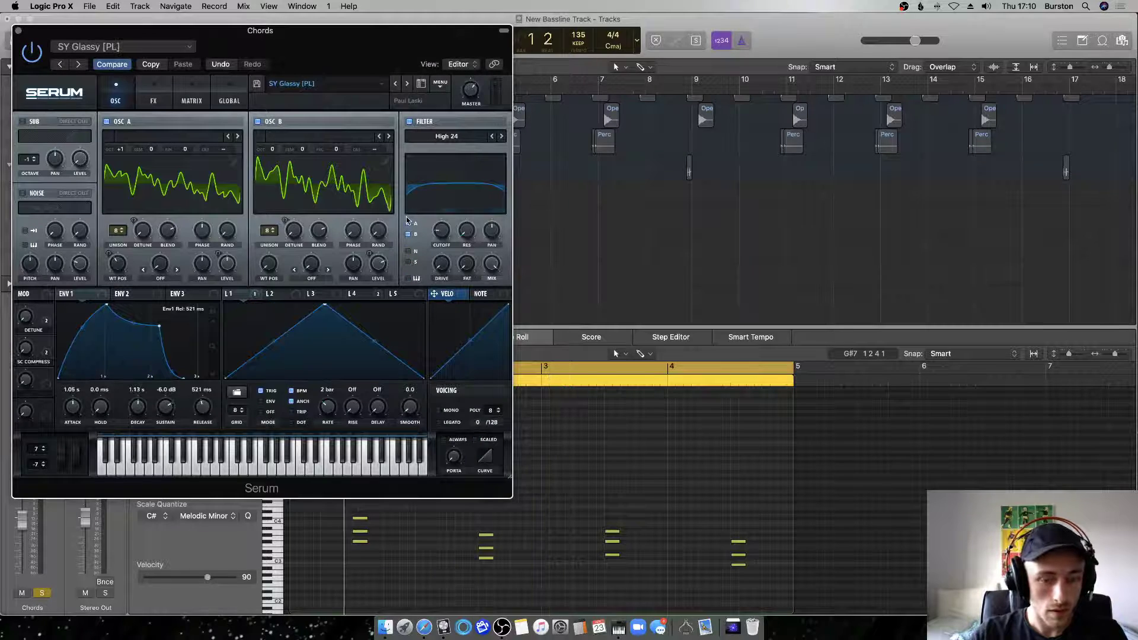
Lower the newly duplicated Chords track's volume to -5.9 dB and audition its Serum sound in the loop.
key(space)
drag(191, 30, 691, 19)
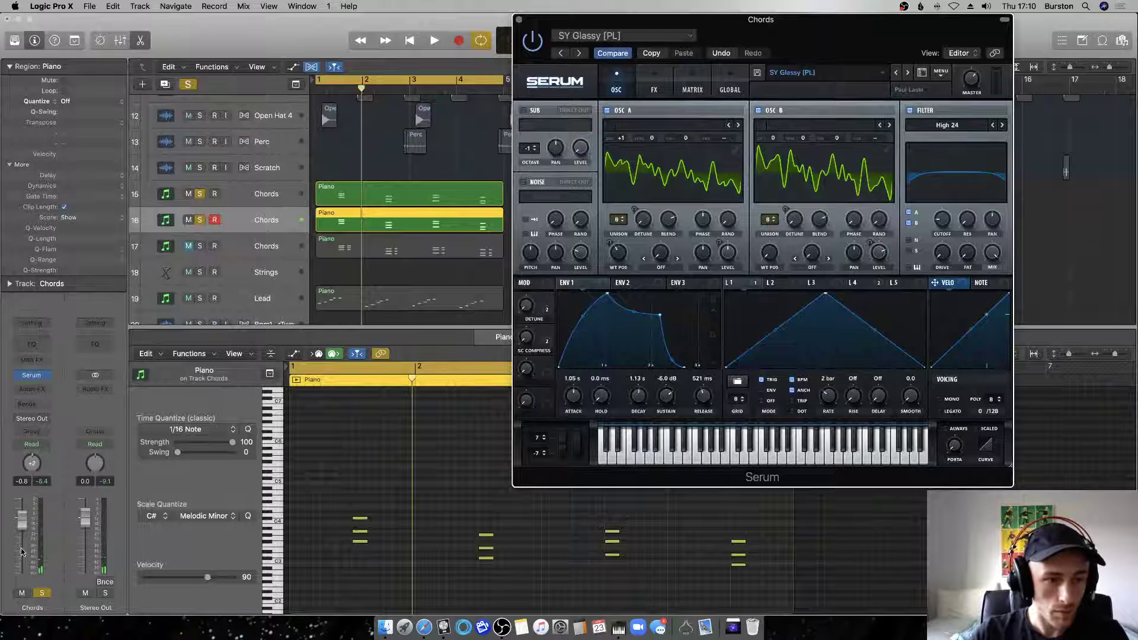
drag(21, 551, 21, 560)
key(space)
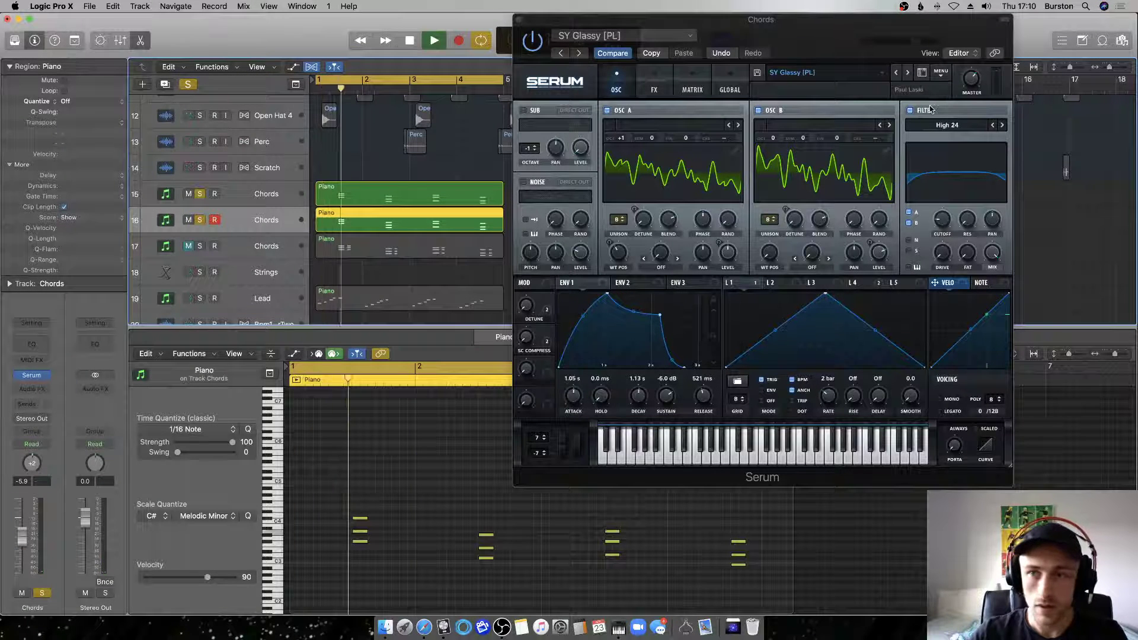
click(969, 92)
drag(968, 94, 969, 98)
scroll(968, 97, up, 2)
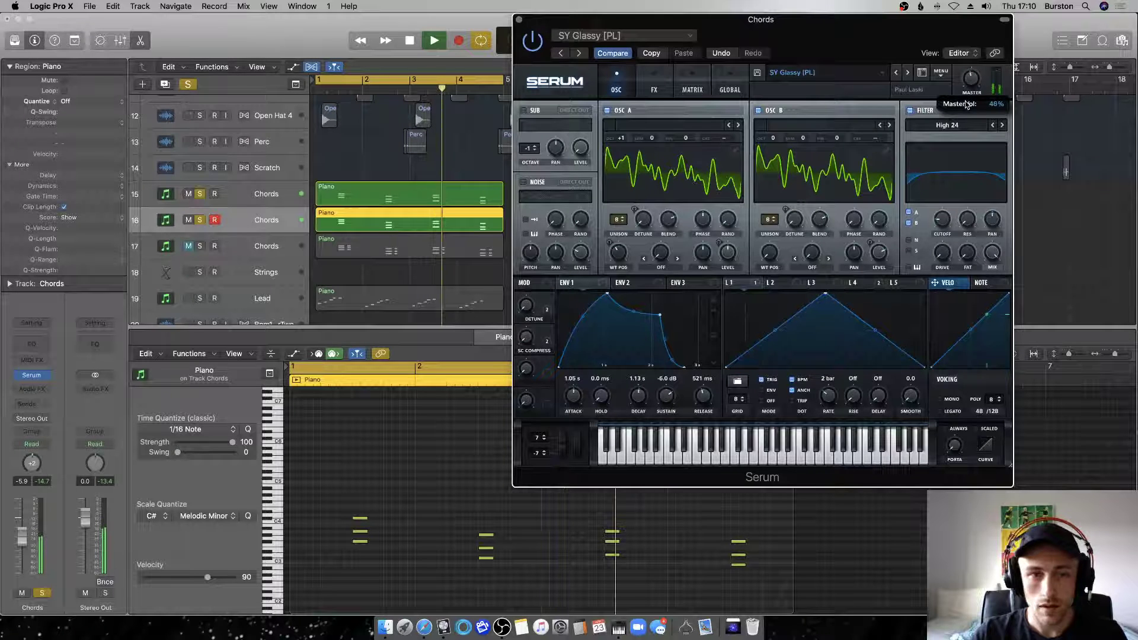
Try the Serum Synth presets SY Hypersaw Basic [SD] and SY Plastic [GS] on the newly duplicated Chords track and play them.
click(907, 73)
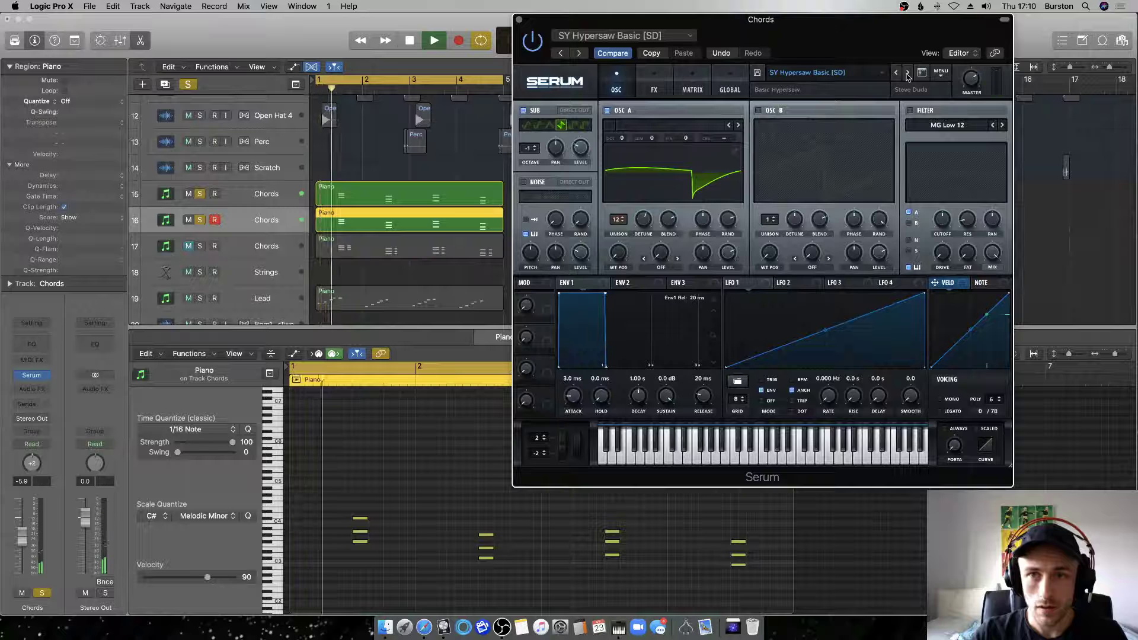
key(space)
click(851, 73)
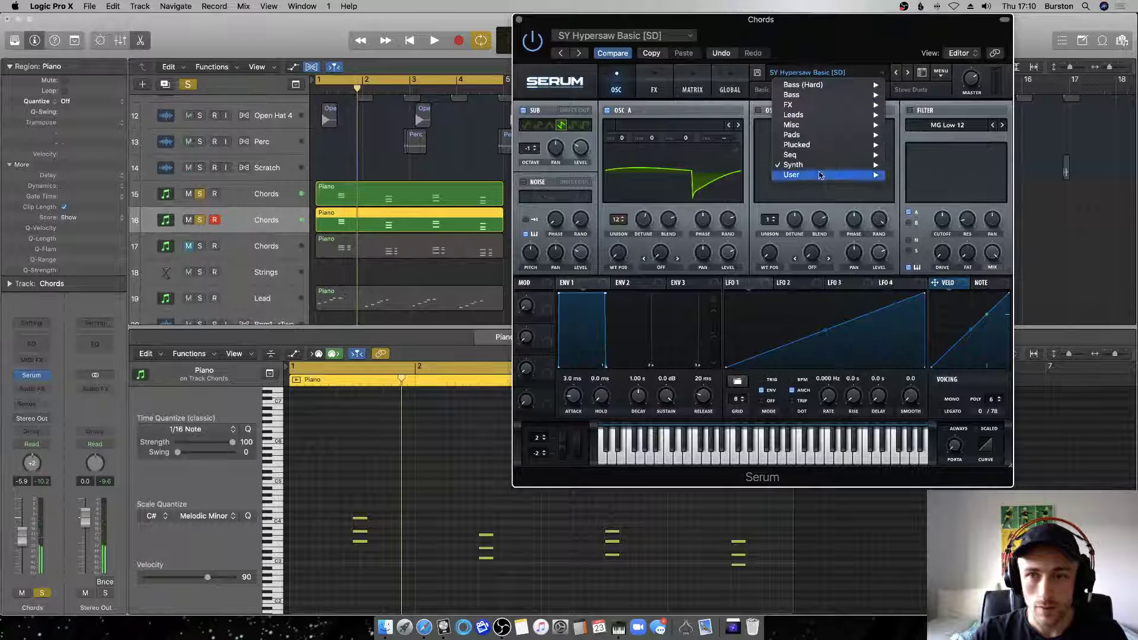
mouse_move(819, 164)
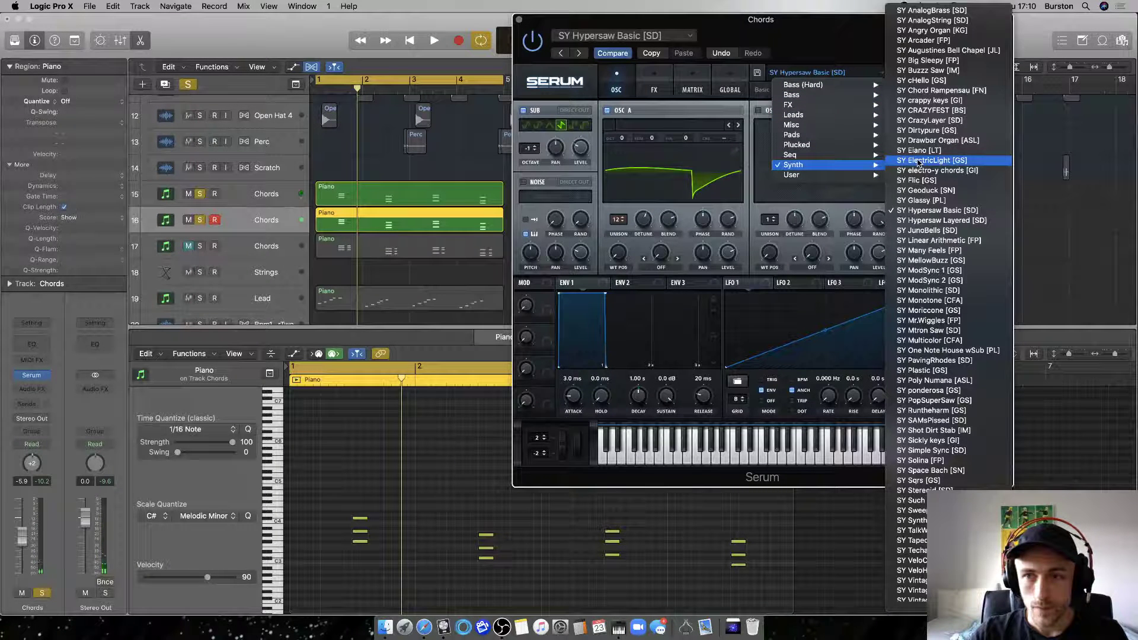
scroll(919, 163, down, 1)
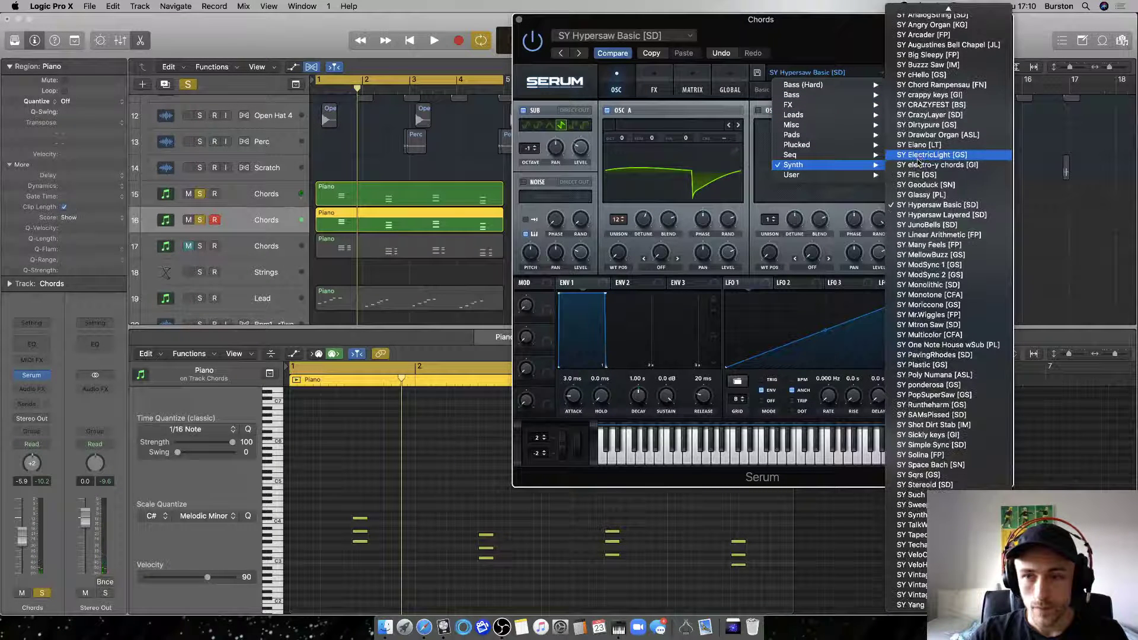
click(920, 365)
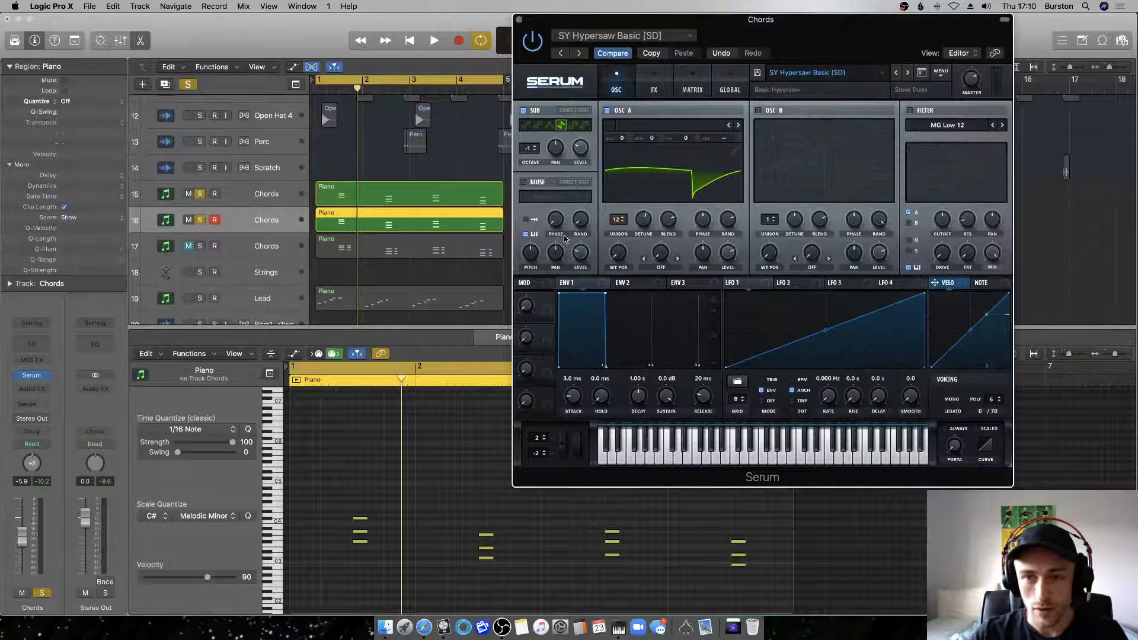
click(394, 270)
key(space)
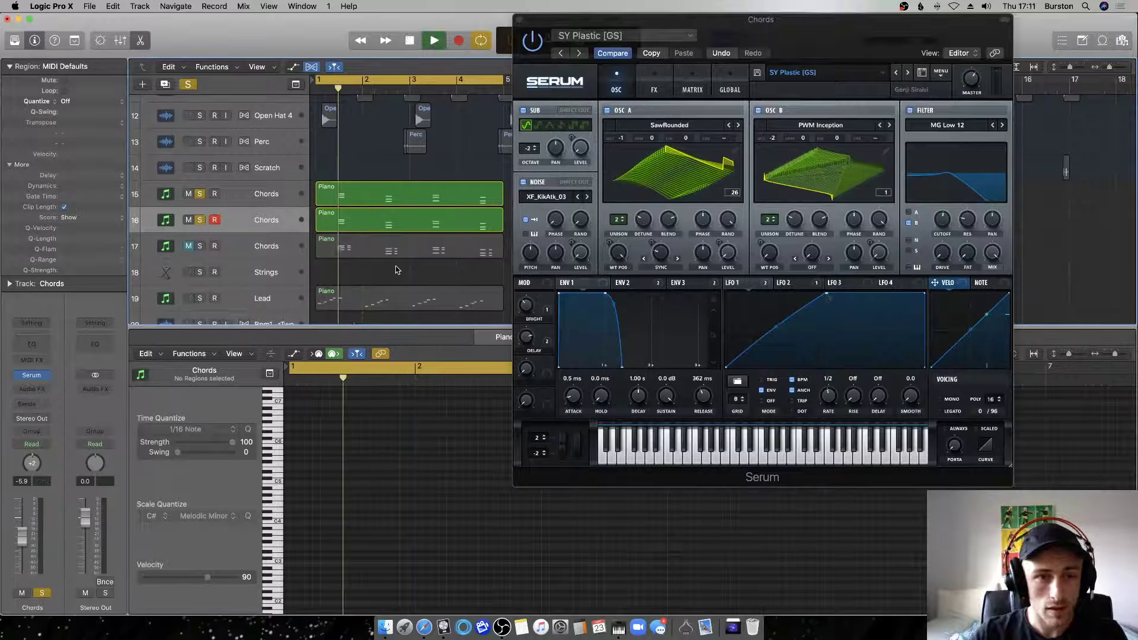
key(space)
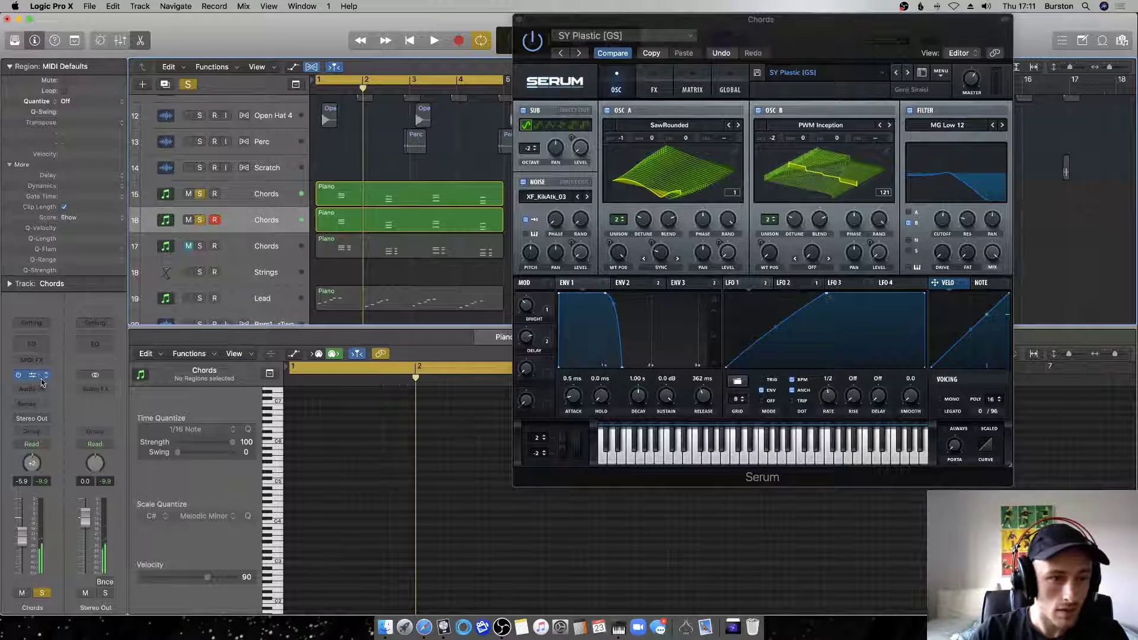
Replace Serum with the M1 instrument on the newly duplicated Chords track, keeping its window clear of the track list.
click(43, 377)
click(45, 377)
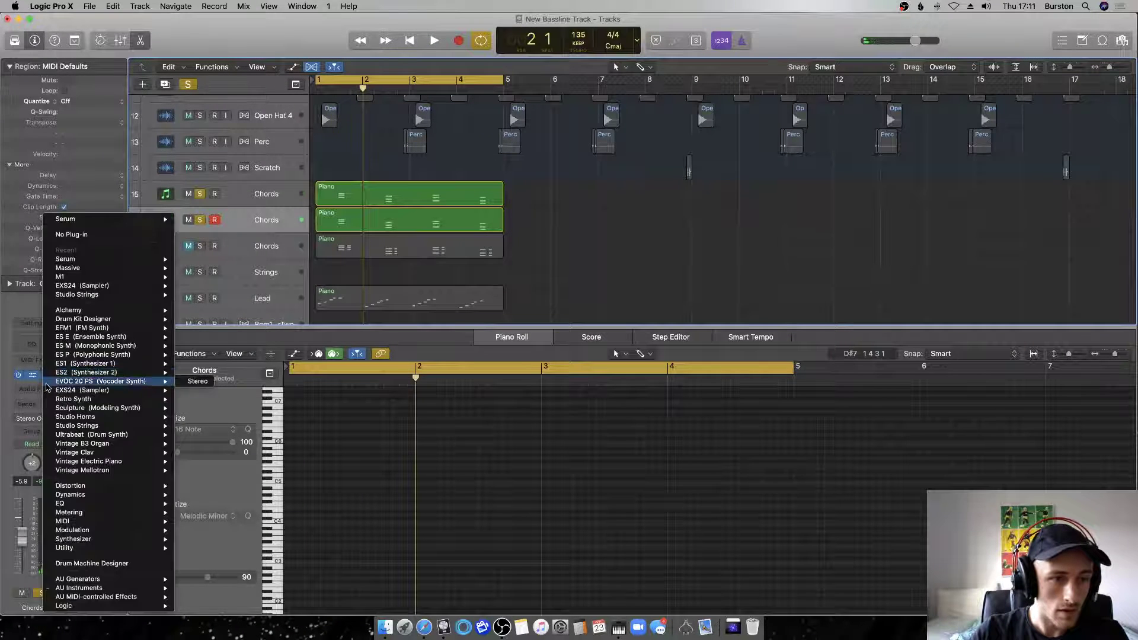
mouse_move(119, 278)
click(218, 280)
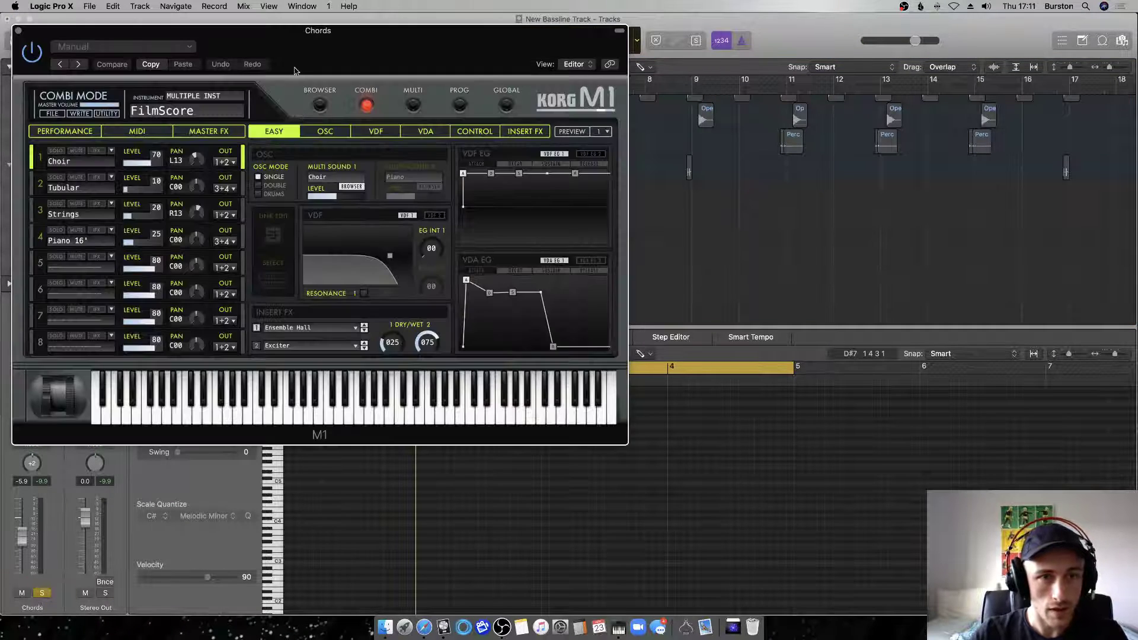
drag(315, 32, 793, 63)
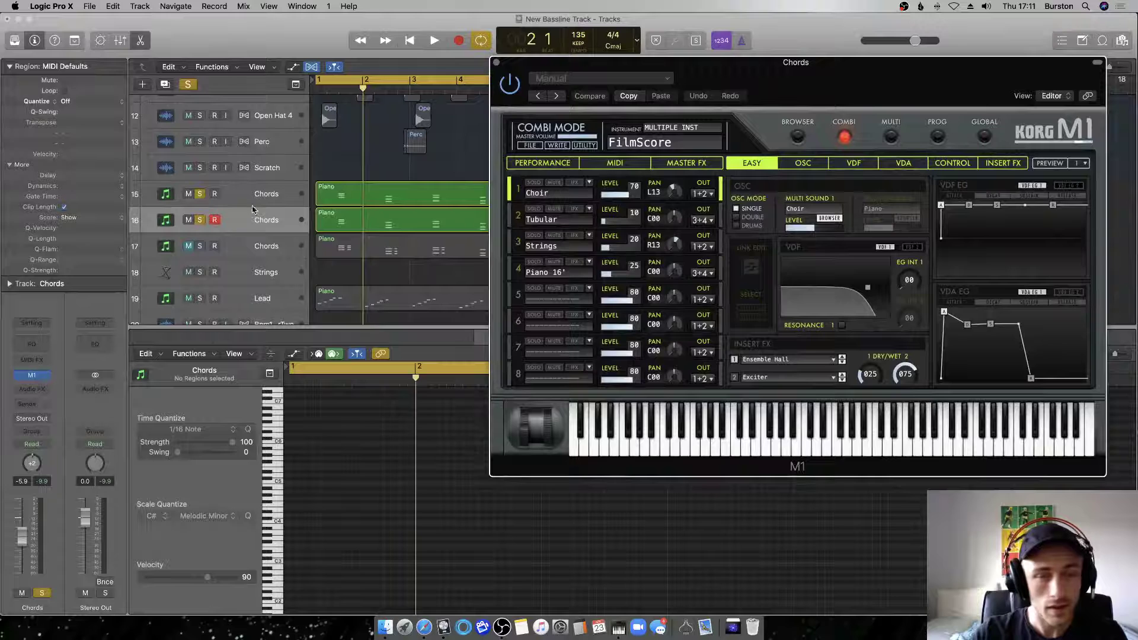
Audition the M1 sound, switch it to Prog mode, and filter its sound browser to Keyboard instruments.
key(space)
key(space)
click(937, 137)
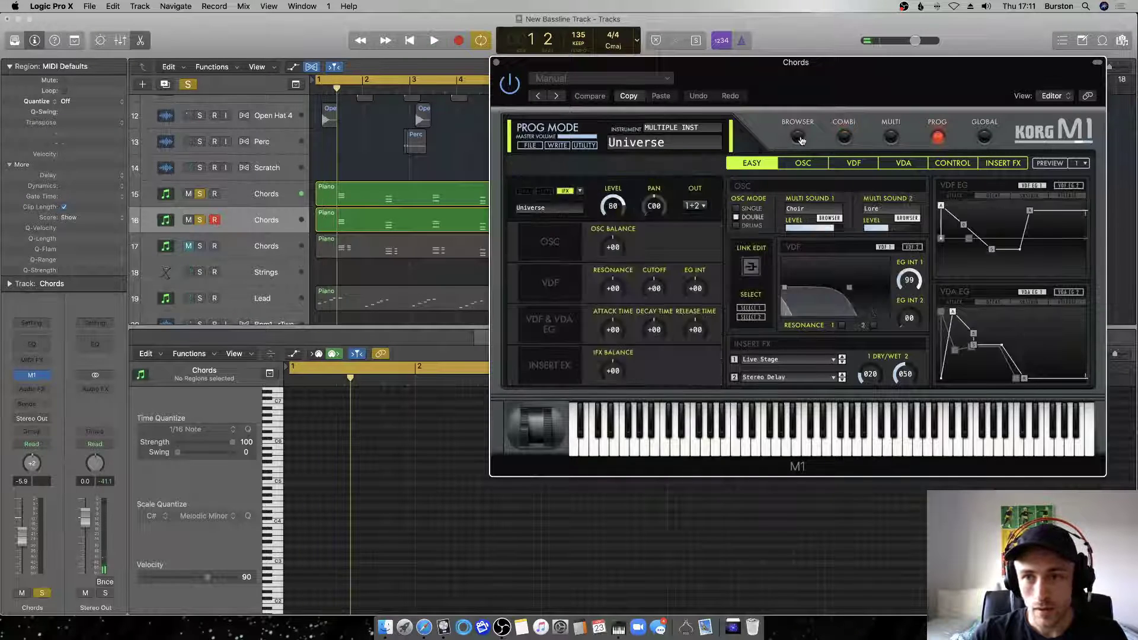
click(798, 138)
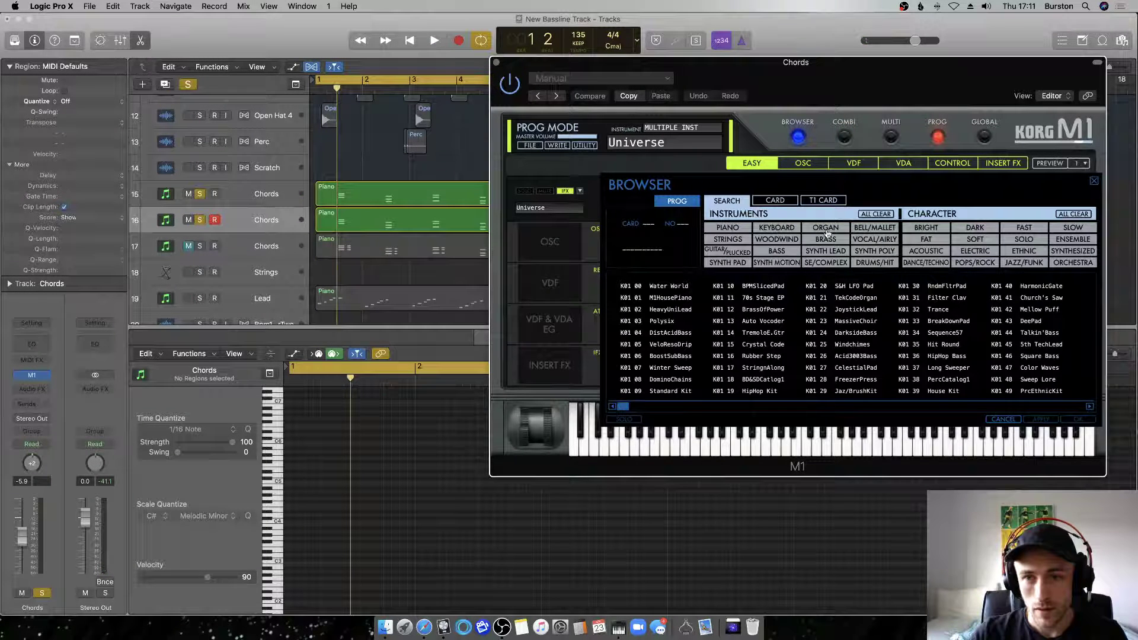
click(786, 229)
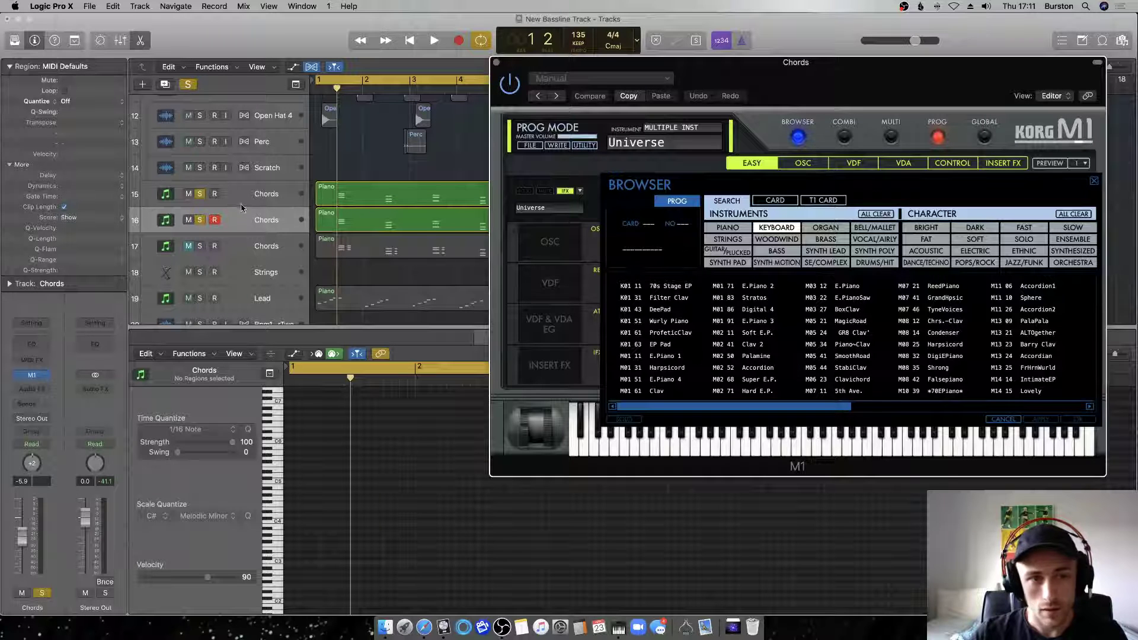
Copy the 12 chord notes one octave up within the first Chords track's region and play the doubled chords.
click(258, 199)
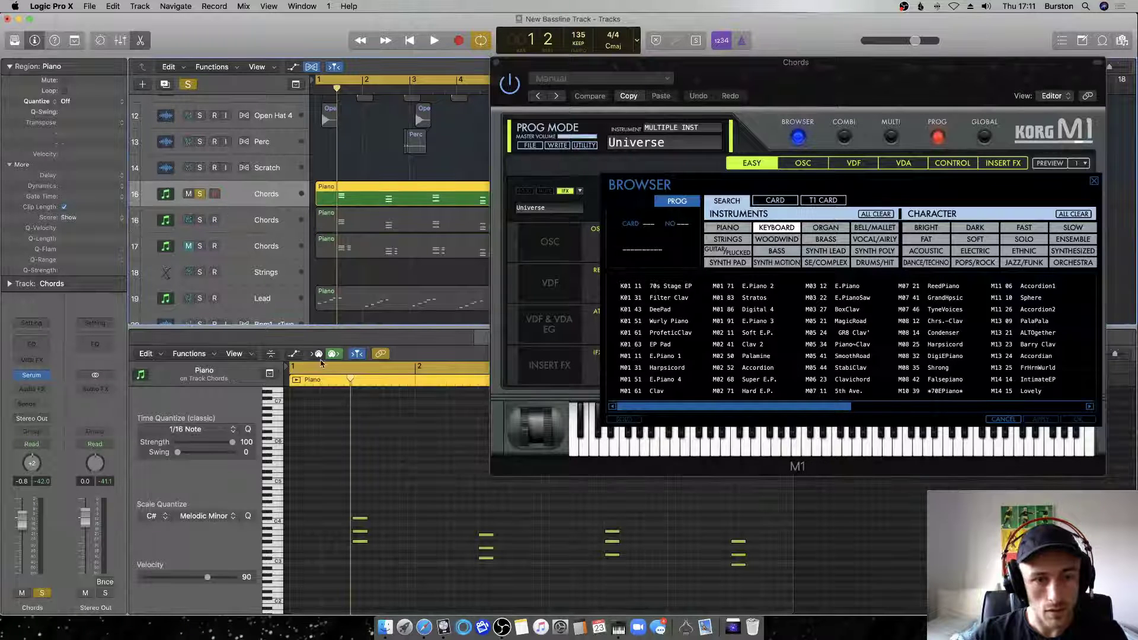
key(space)
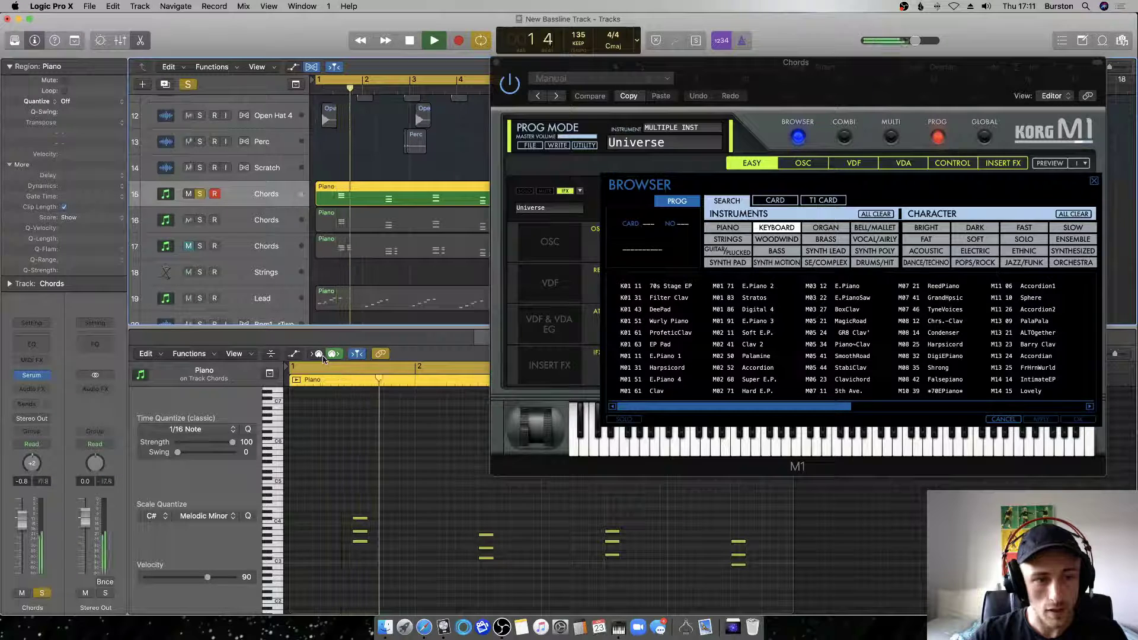
key(space)
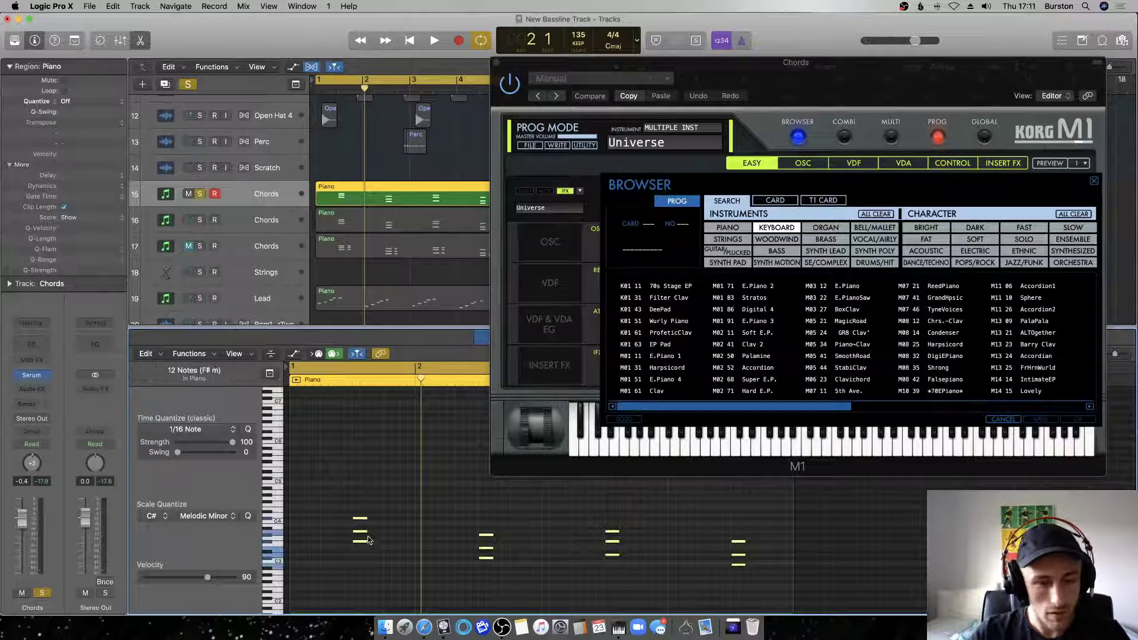
drag(360, 542, 361, 503)
key(space)
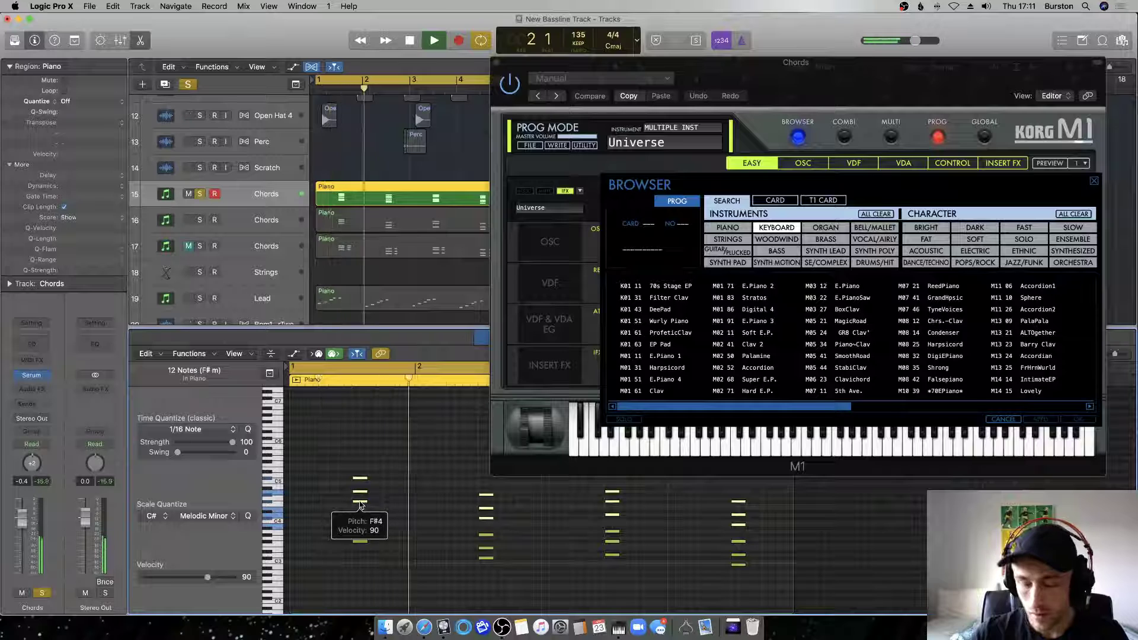
key(space)
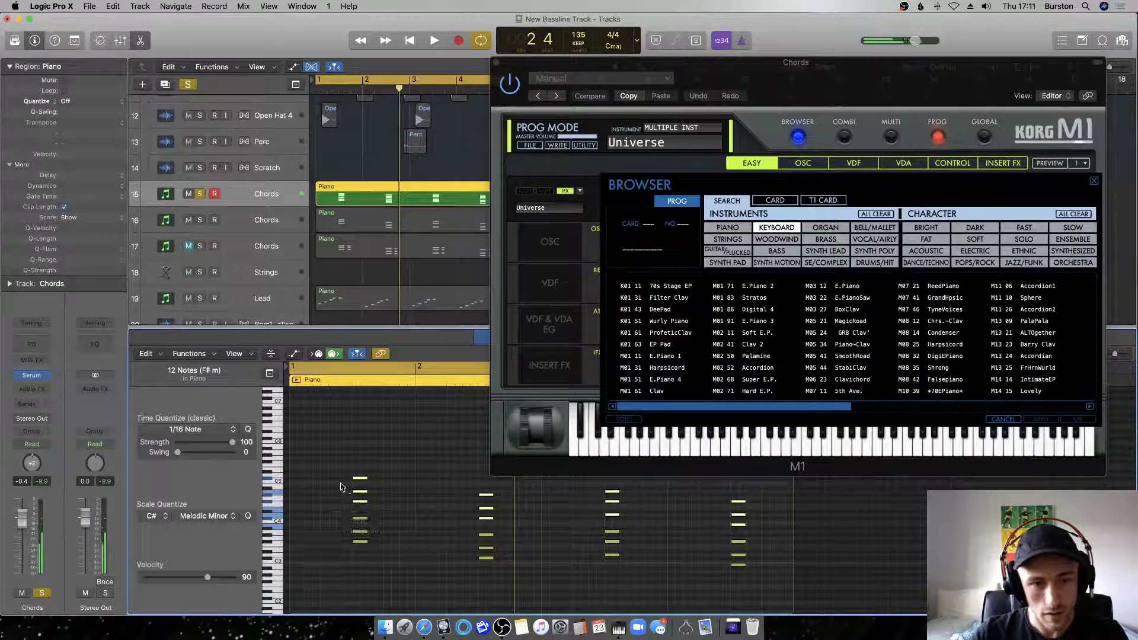
Move the top note of the first chord in the first Chords region down to C#3 and play the result.
drag(360, 480, 362, 560)
key(space)
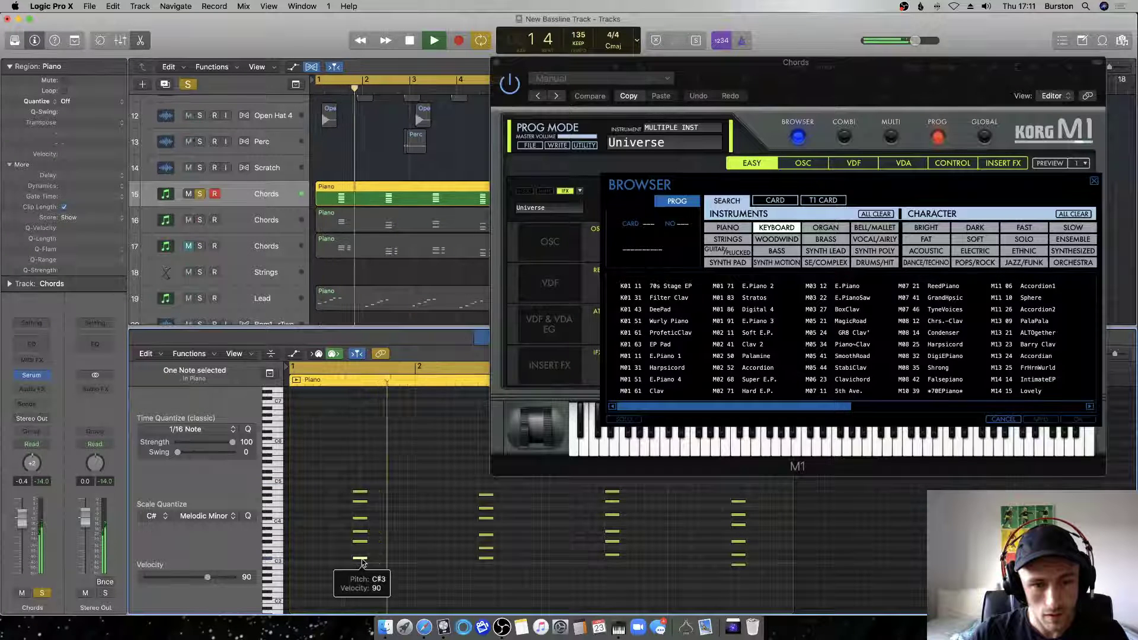
Solo the second Chords track alongside the first and try the M1 sound Stratos, then Polysix from the Synth Poly category.
drag(540, 474, 588, 419)
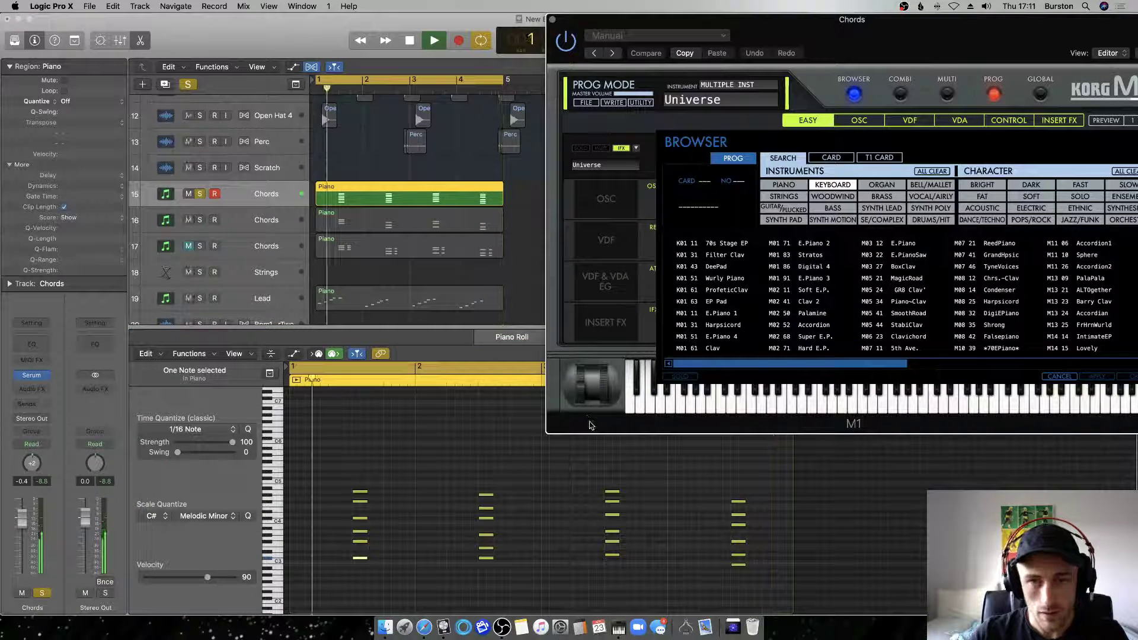
click(200, 220)
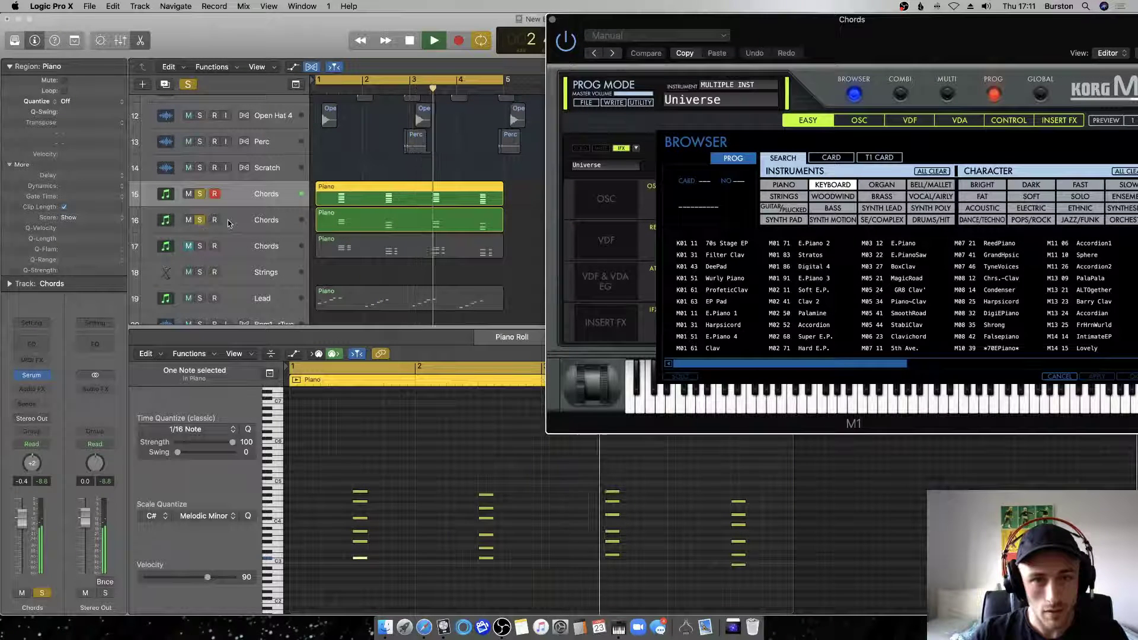
click(808, 259)
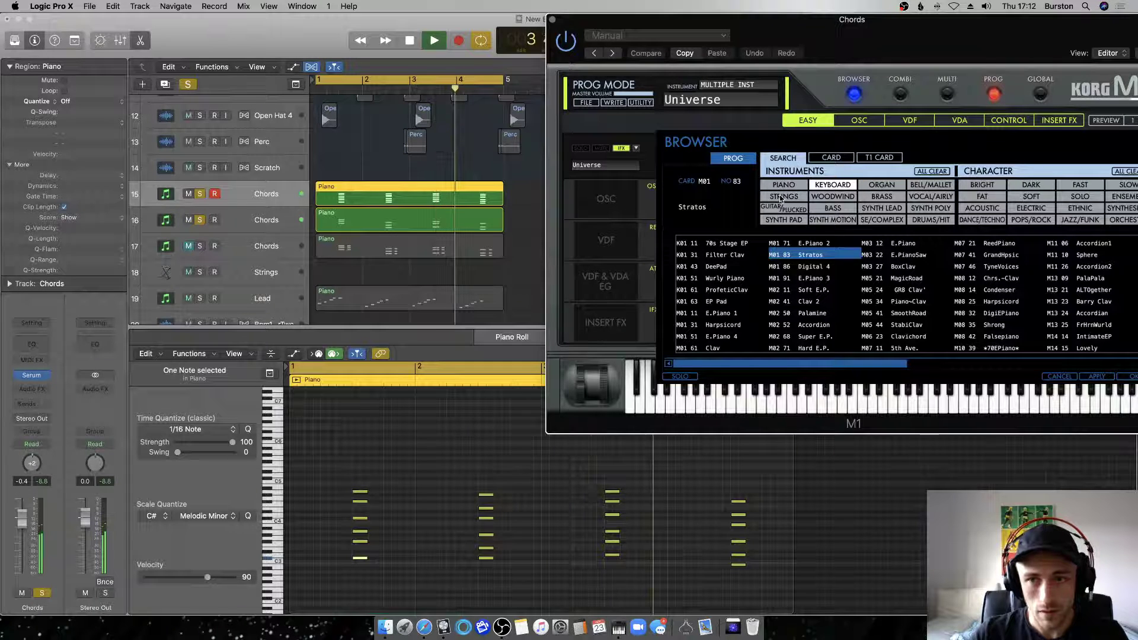
click(912, 209)
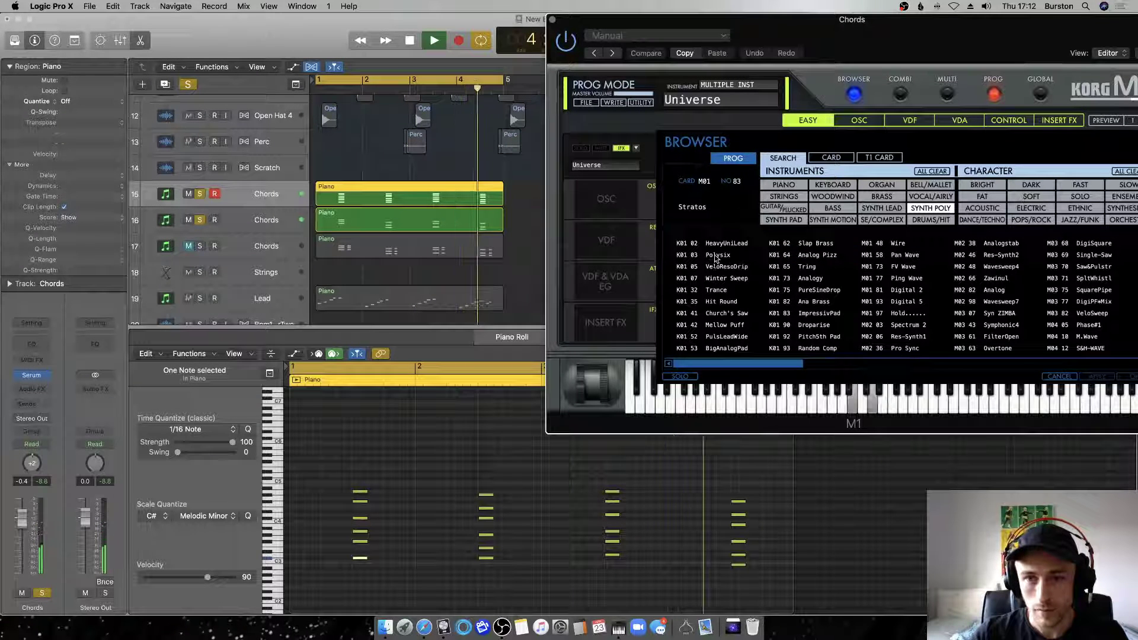
click(718, 256)
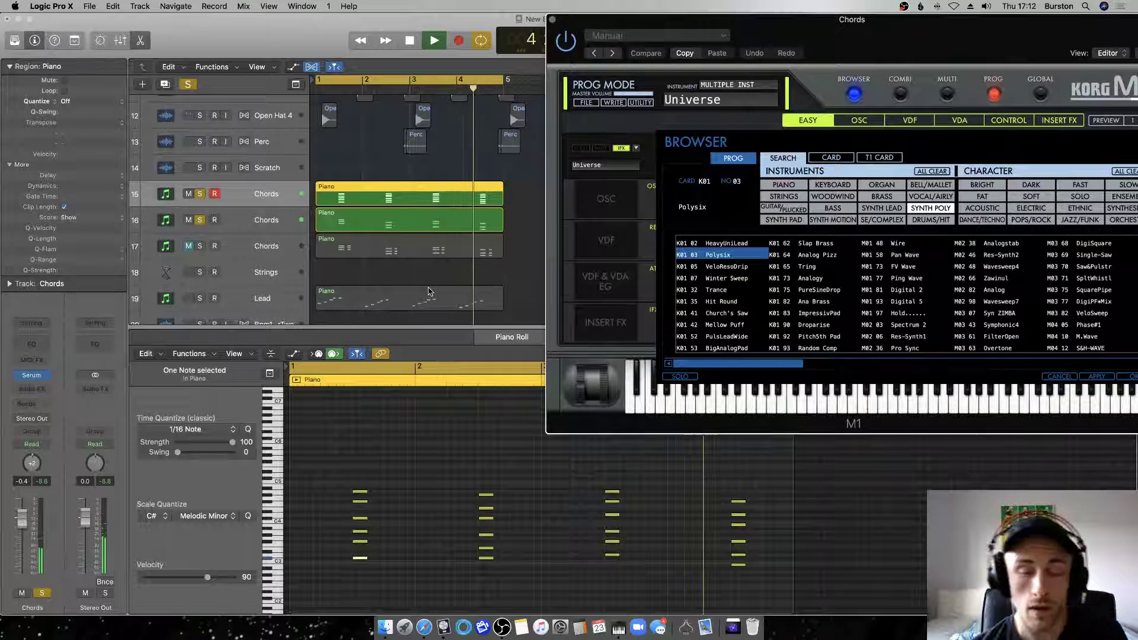
Briefly solo the third Chords track to hear it with the other two, and select that track.
click(201, 246)
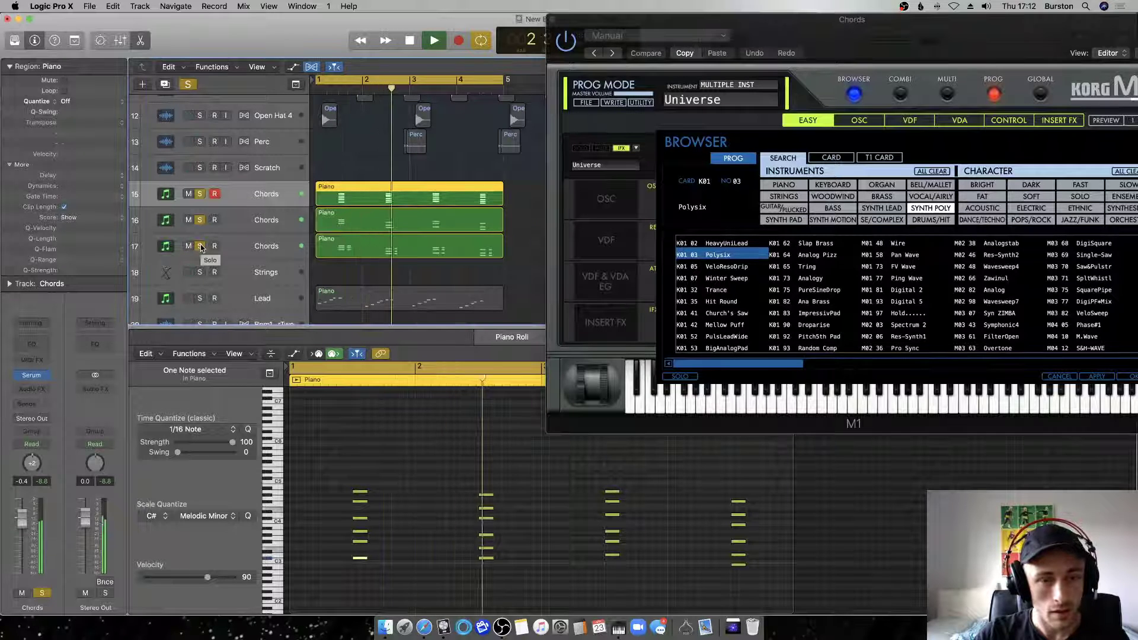
click(198, 248)
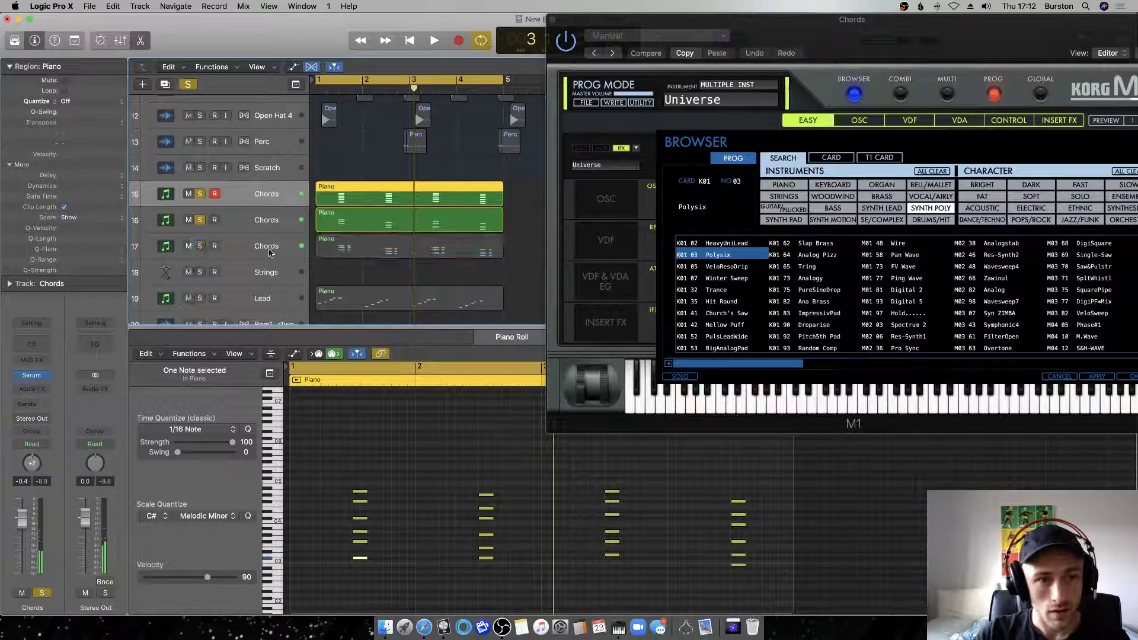
click(271, 253)
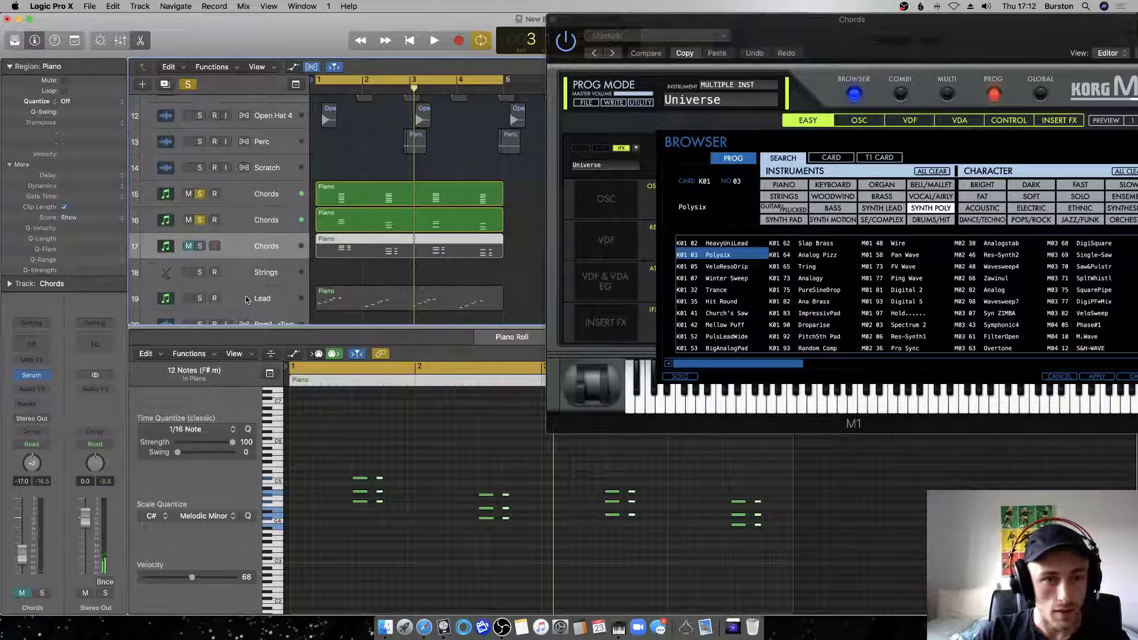
Move the Lead track above the third Chords track, unmute and solo it, and play it with the chords.
scroll(246, 300, down, 4)
drag(268, 209, 192, 155)
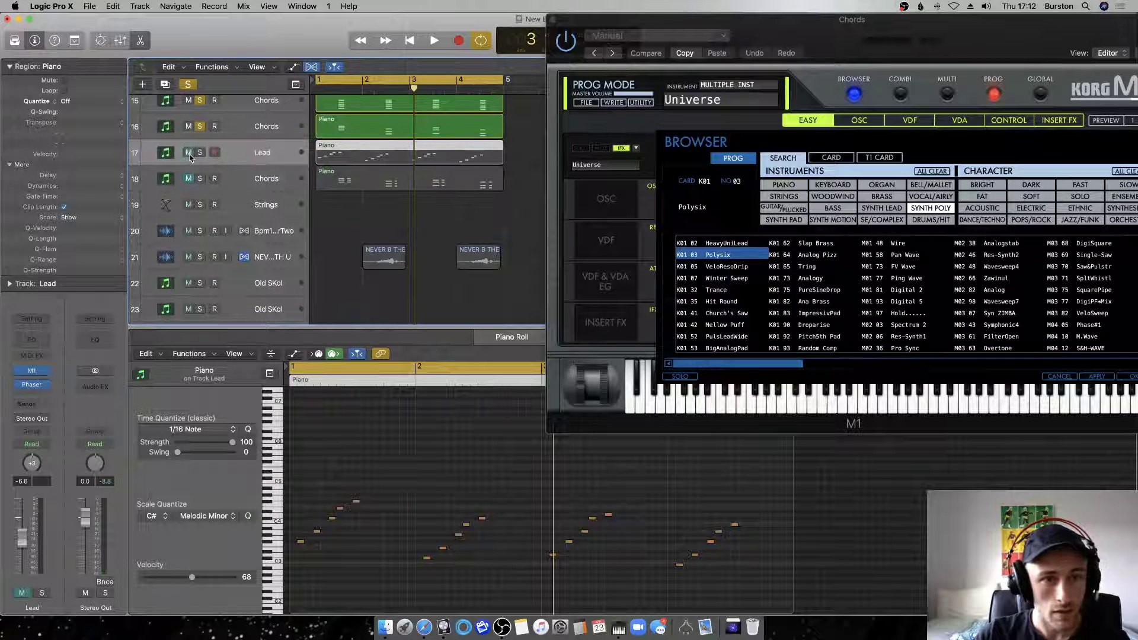
click(188, 153)
click(199, 152)
key(space)
scroll(316, 226, up, 2)
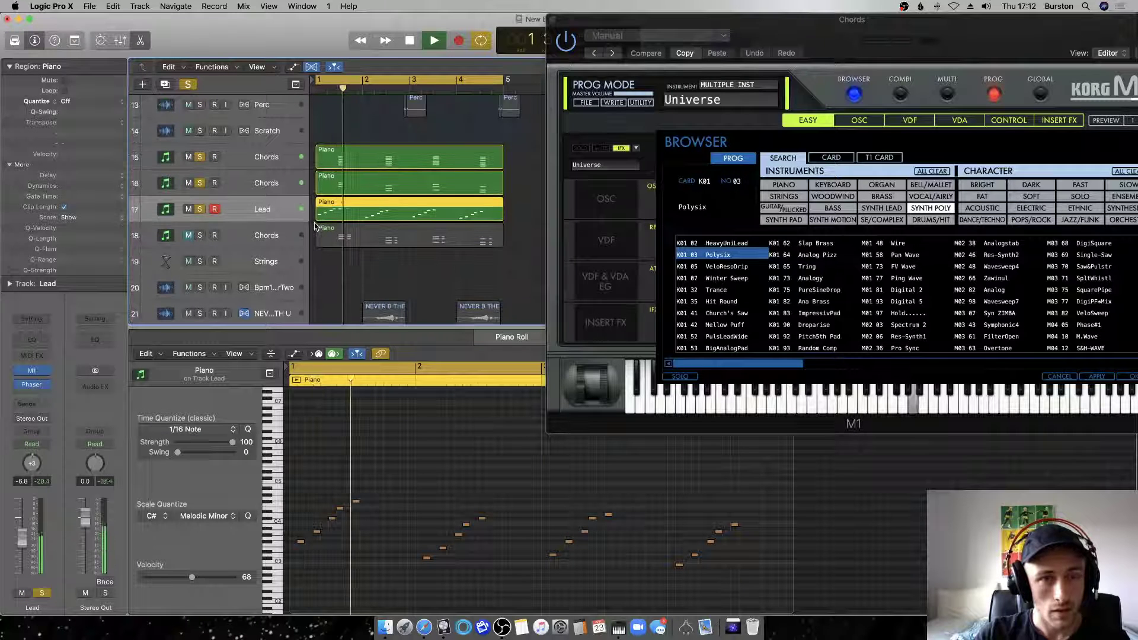
Clear all solos, place the second Chords track below Lead with it muted, and play the full mix.
click(201, 183)
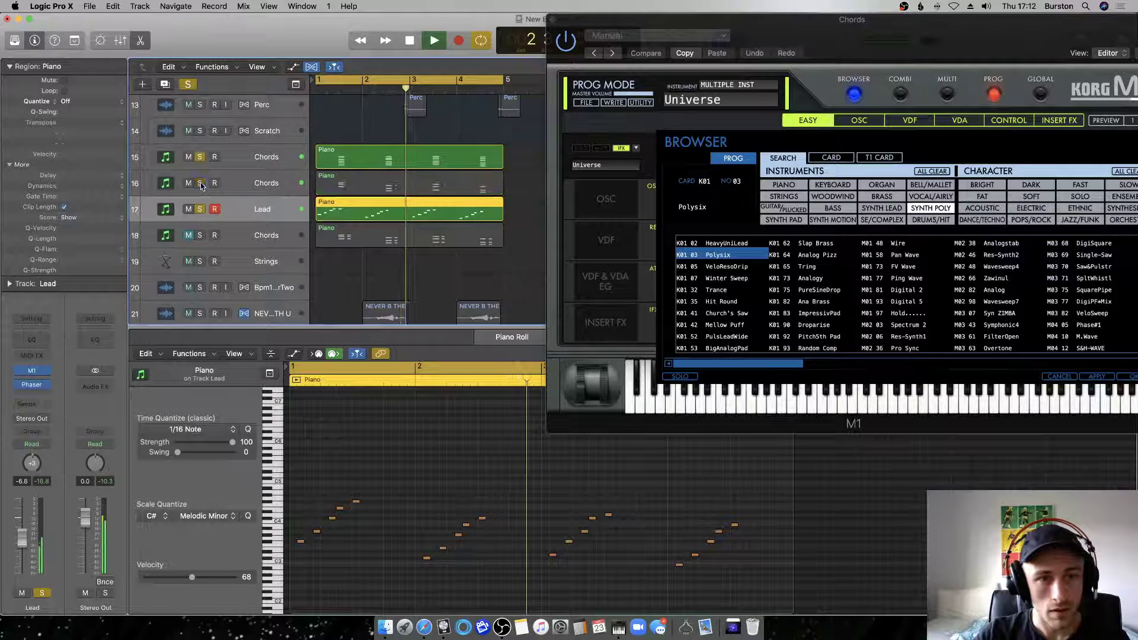
click(271, 189)
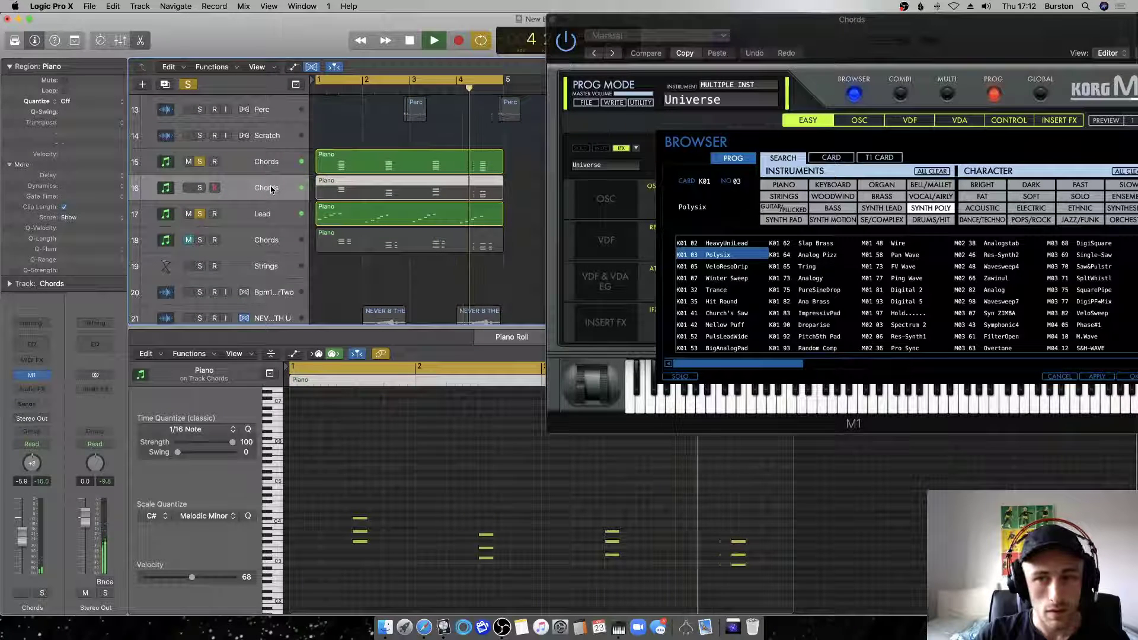
click(188, 85)
drag(257, 190, 259, 222)
key(space)
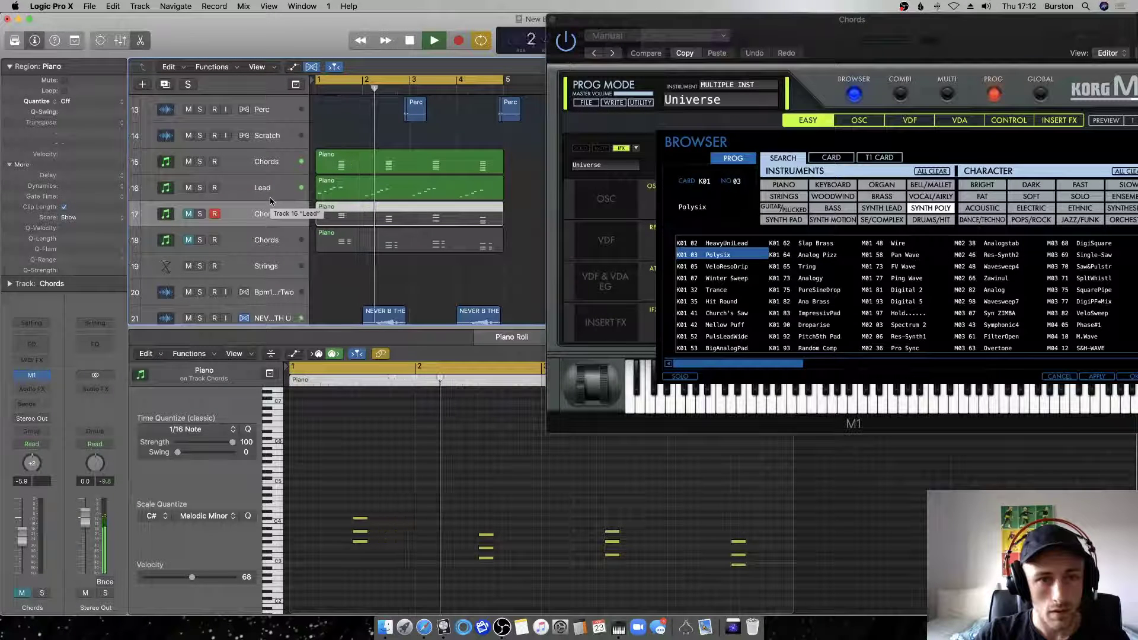
Lower the first Chords track's volume to -3.7 dB during playback.
click(199, 170)
drag(20, 520, 20, 539)
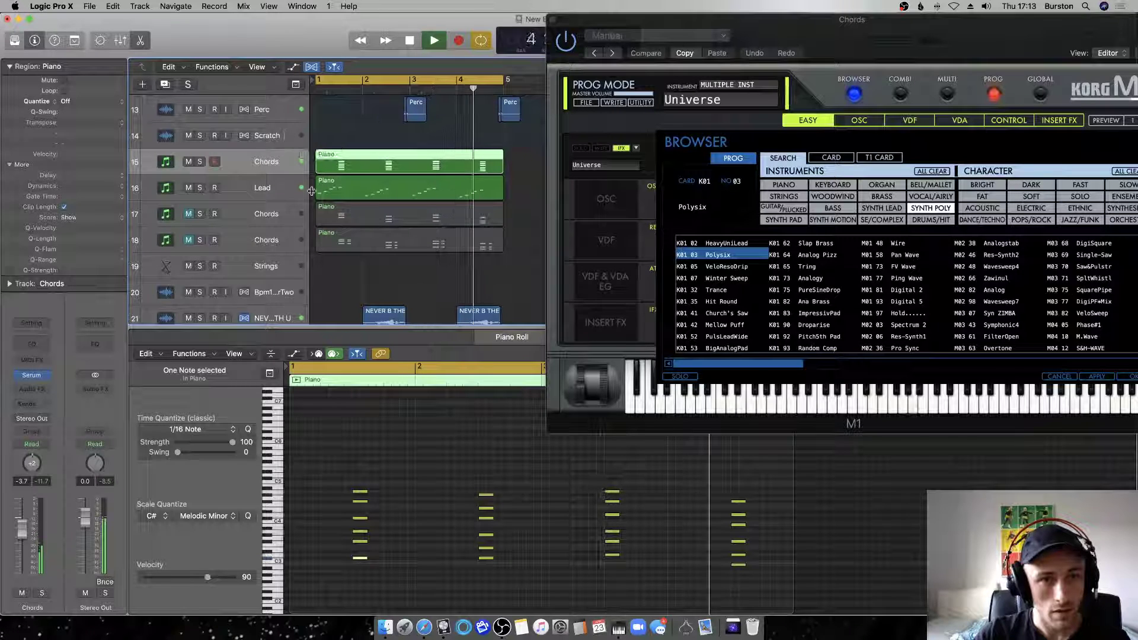
Stop playback, move the muted M1 Chords track's Piano region to the Strings track, and place Strings directly below Lead.
click(274, 221)
key(space)
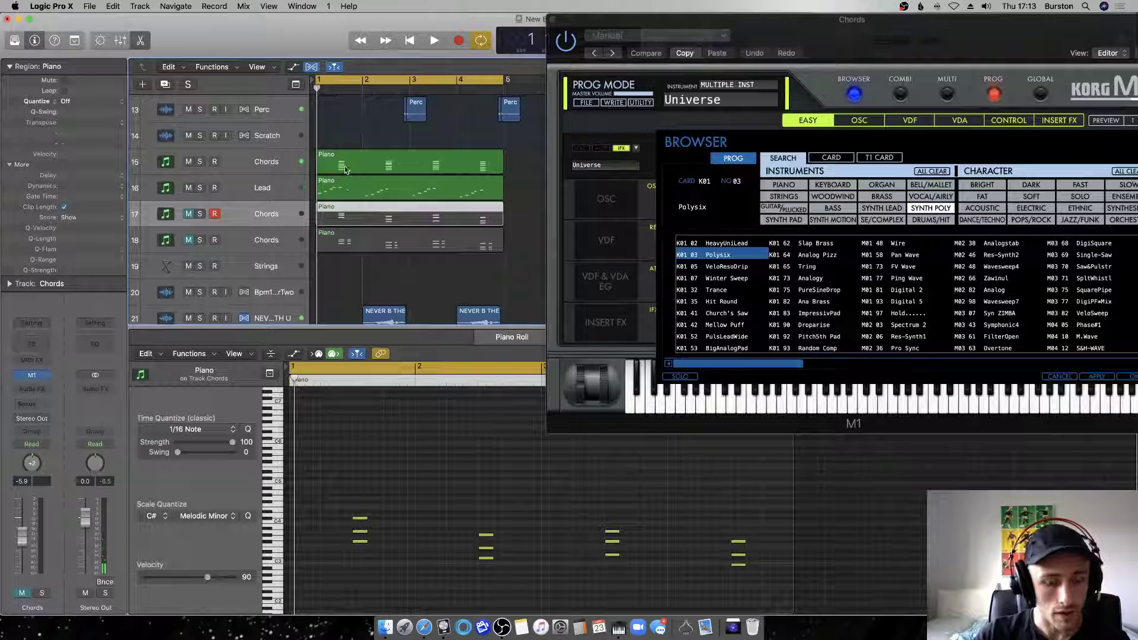
drag(351, 226, 281, 271)
drag(245, 206, 201, 217)
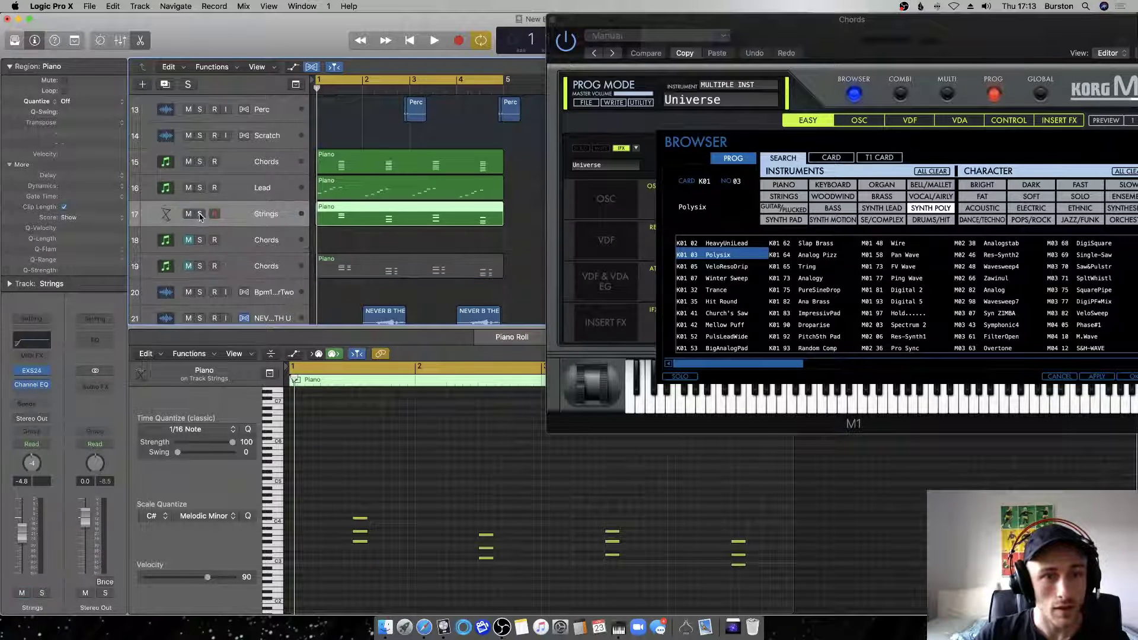
Delete the upper two notes of all four chords in the Strings region, keeping only the lowest notes, and play it.
drag(344, 536, 386, 496)
drag(469, 552, 514, 514)
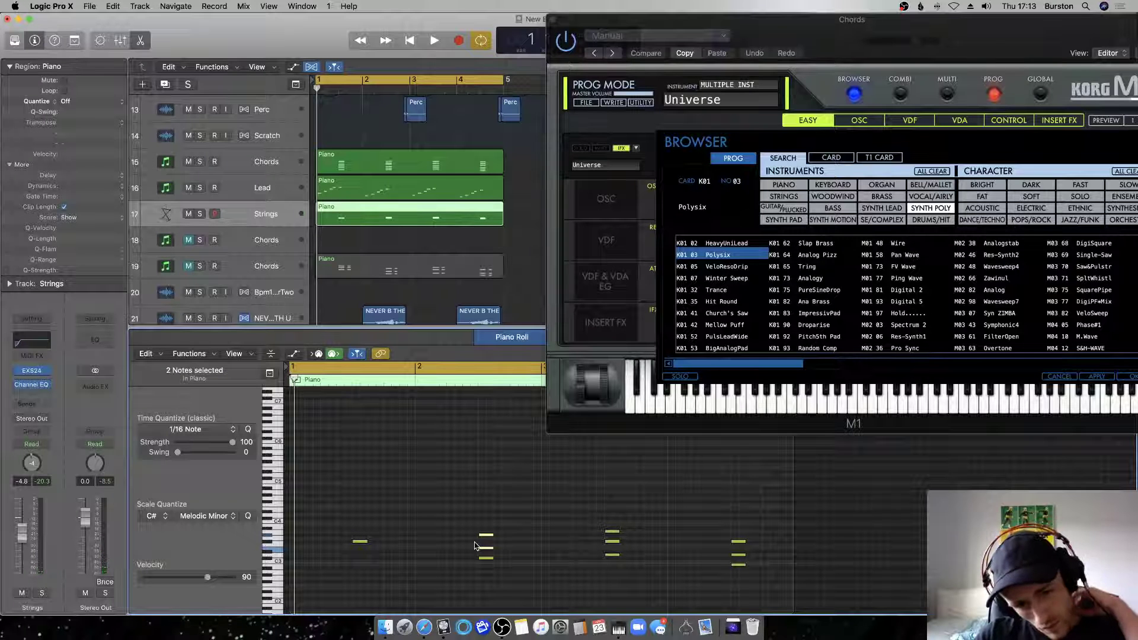
drag(469, 548, 505, 525)
key(Delete)
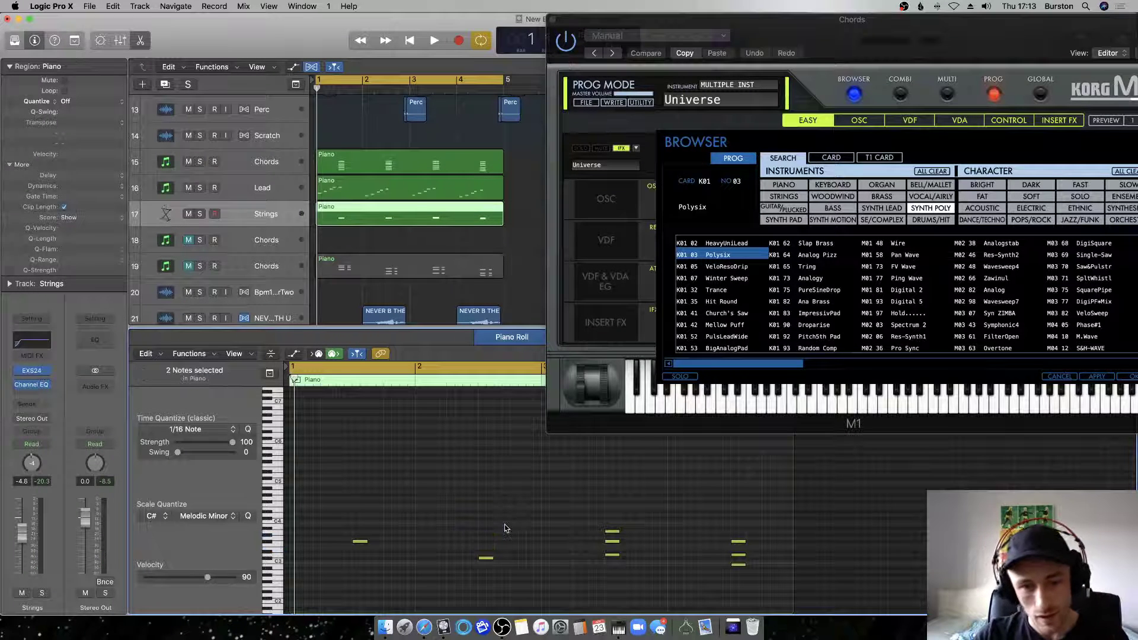
drag(584, 547, 637, 515)
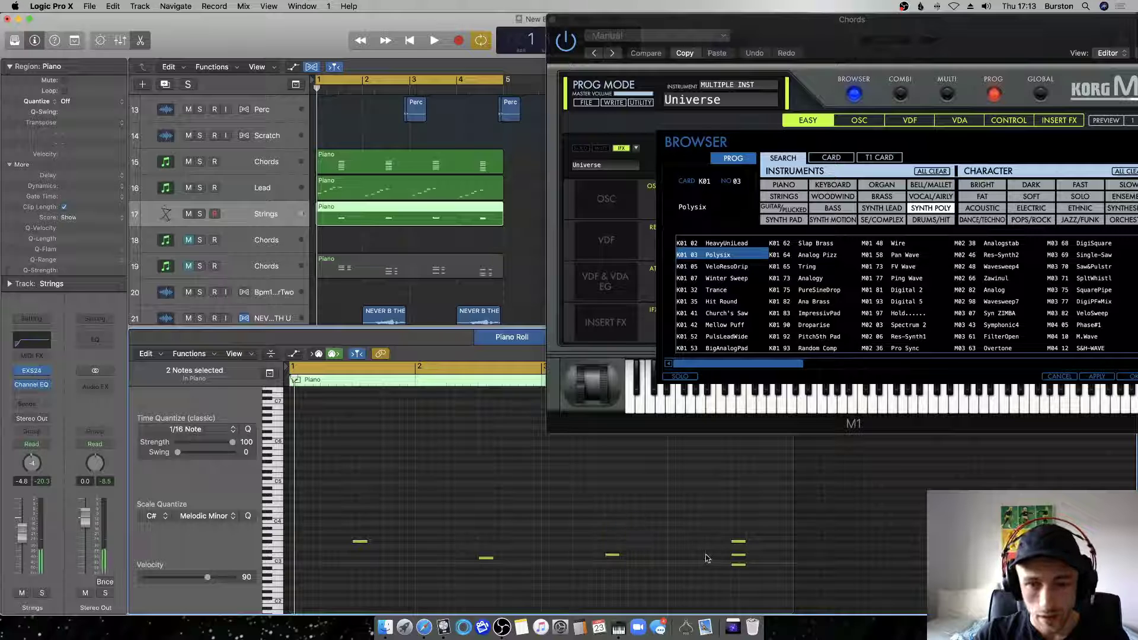
drag(724, 563, 763, 526)
key(Delete)
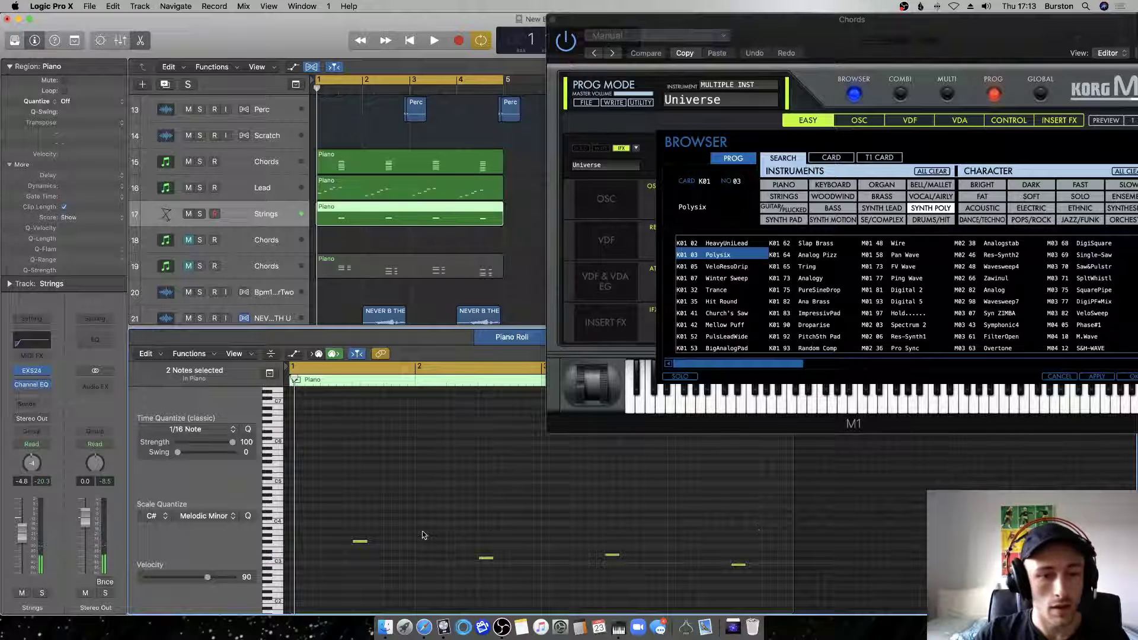
key(space)
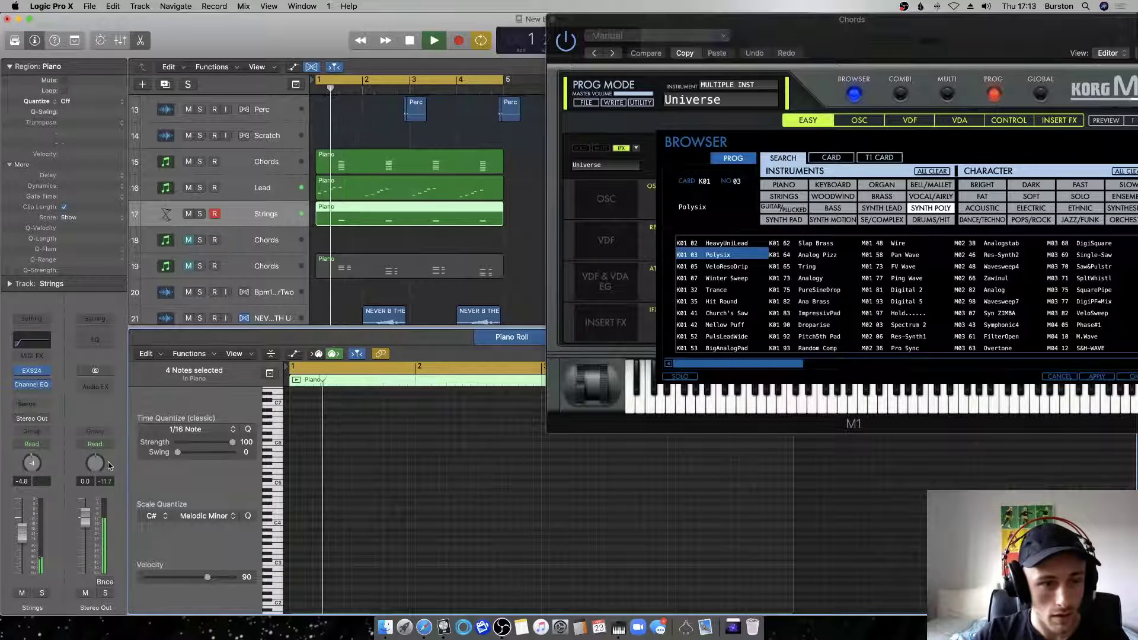
Lower the first Chords track's volume to -8.0 dB, select the Lead region, and play the mix.
click(273, 157)
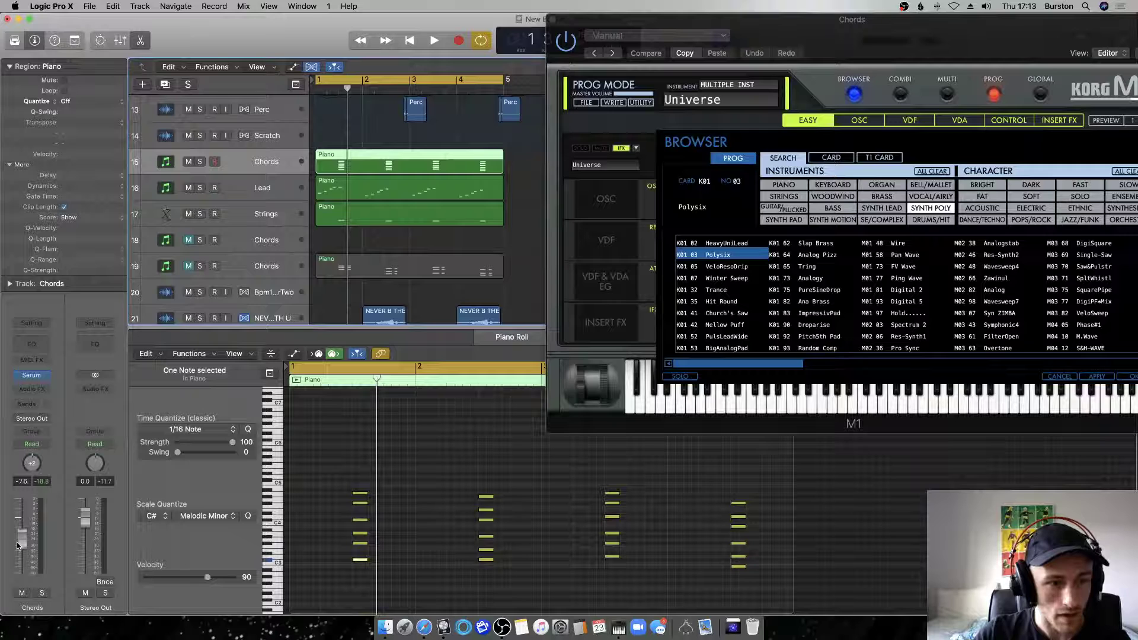
click(378, 196)
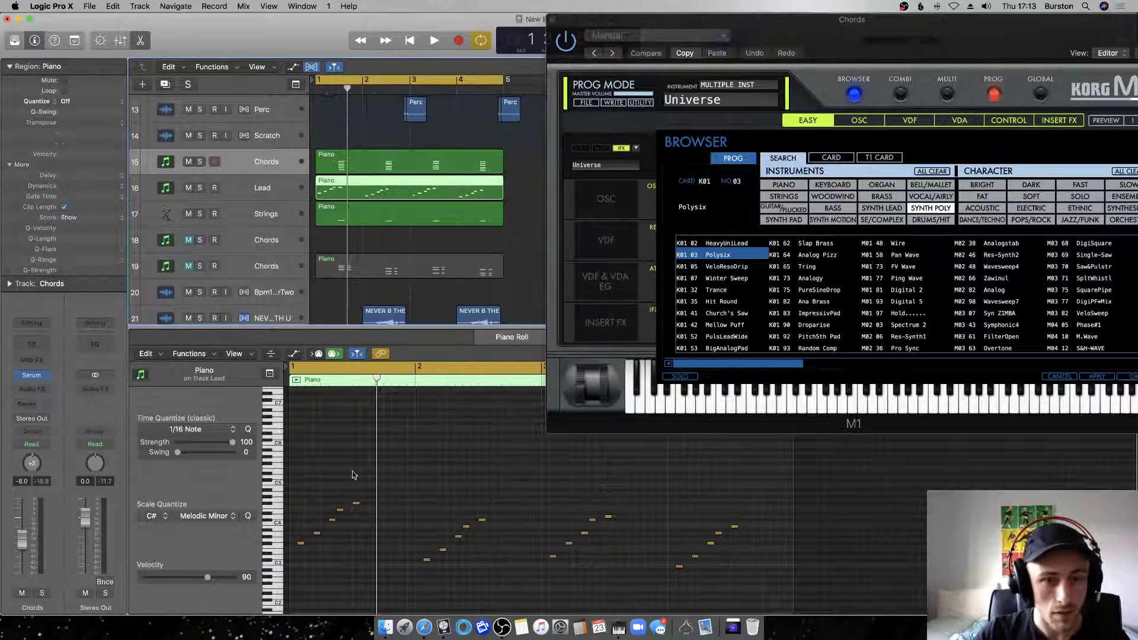
key(space)
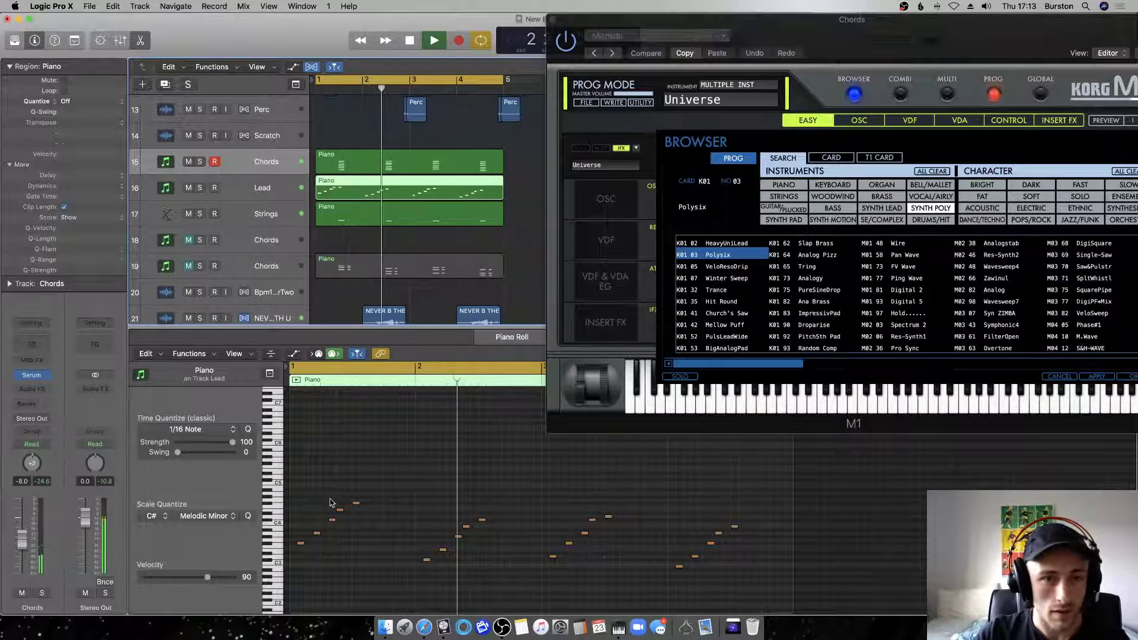
Raise the second note of the Strings region by one octave and listen to it in the mix.
scroll(333, 496, down, 1)
key(space)
key(space)
click(389, 222)
click(486, 528)
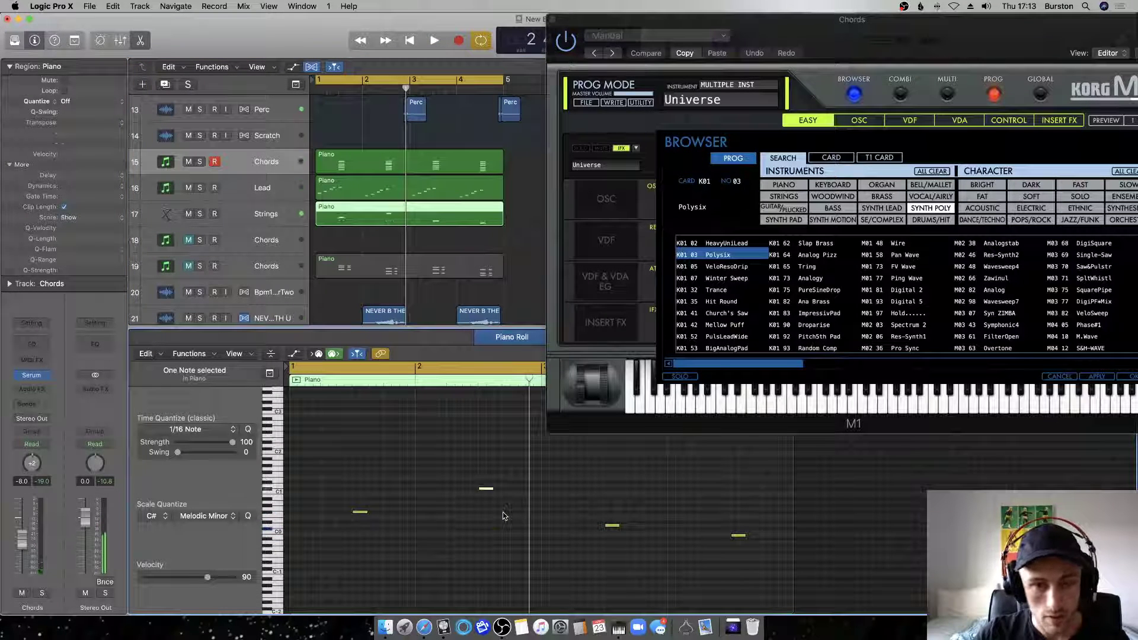
key(space)
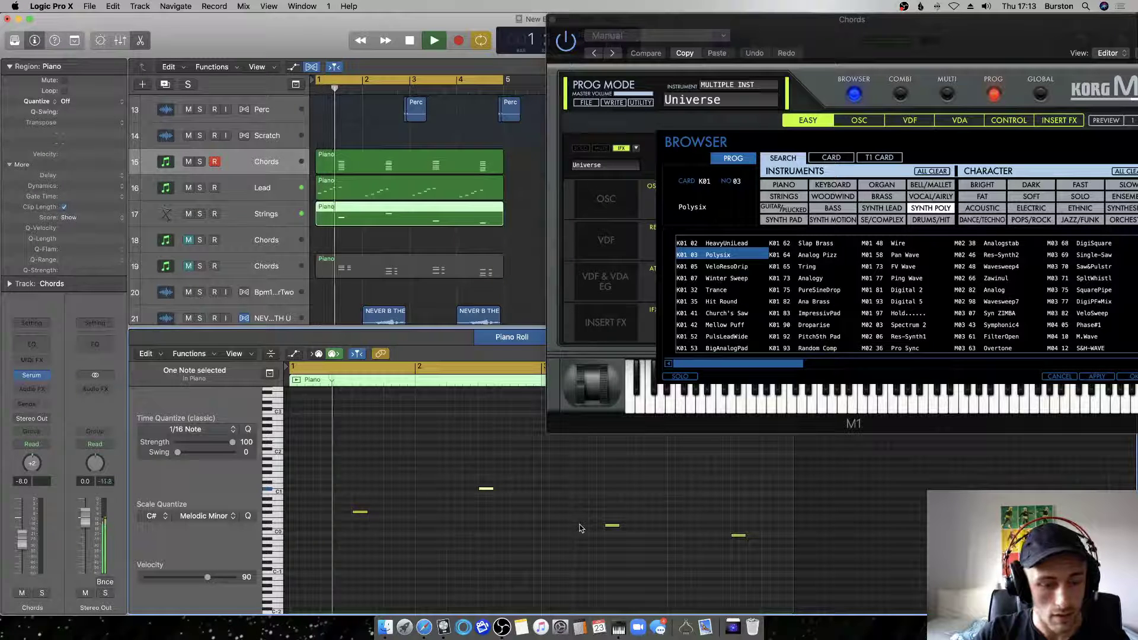
key(space)
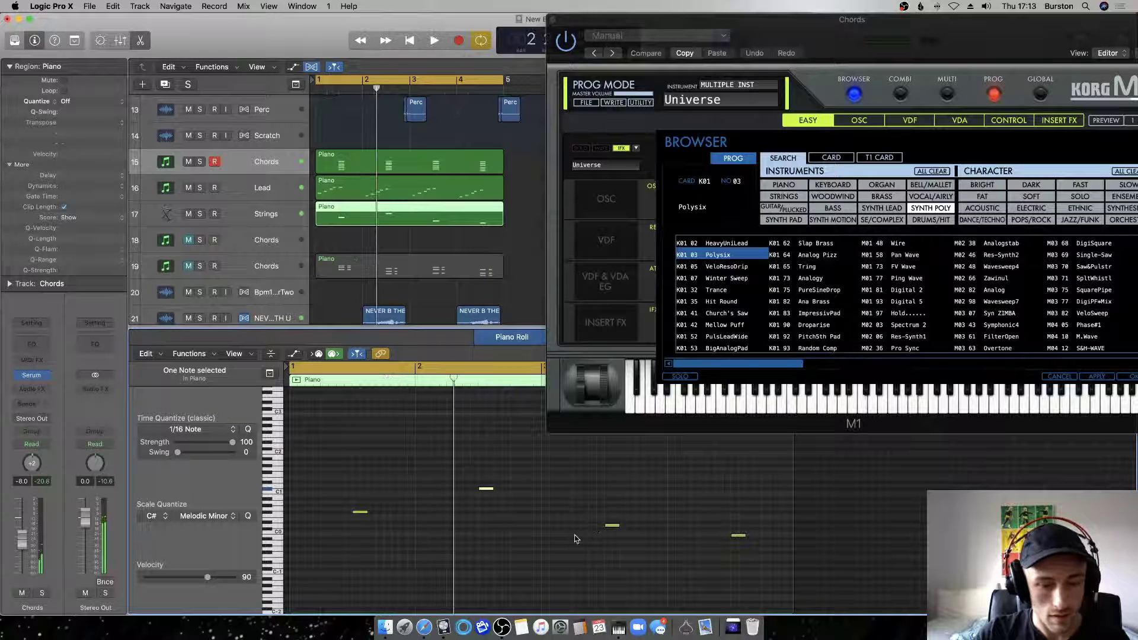
Raise the last two notes of the Strings region by one octave and play the line.
drag(586, 568, 792, 474)
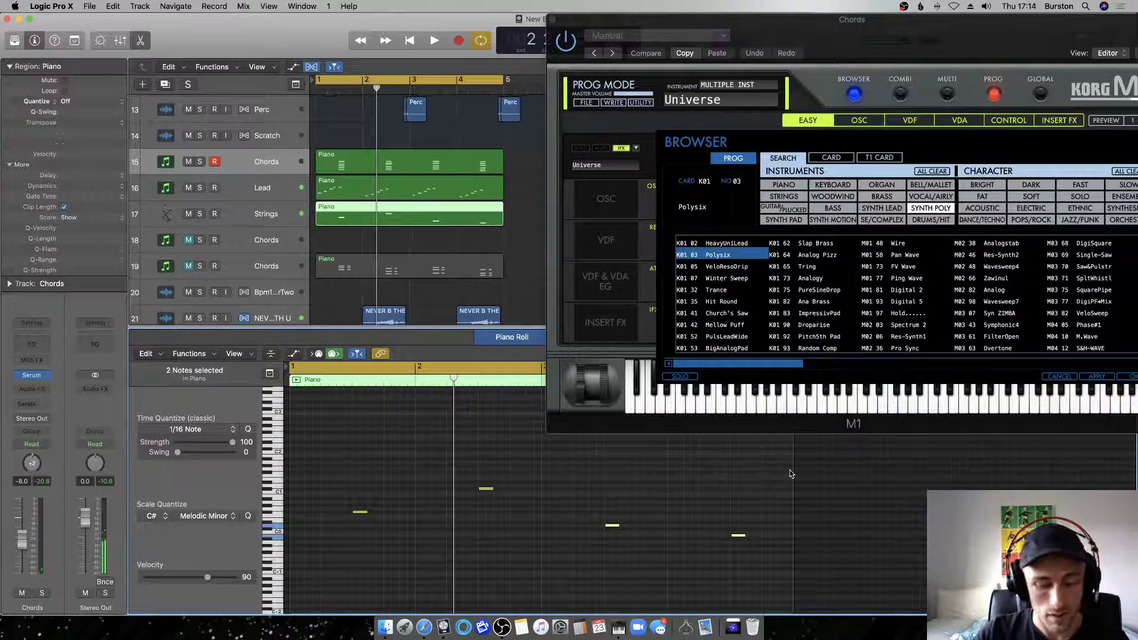
key(space)
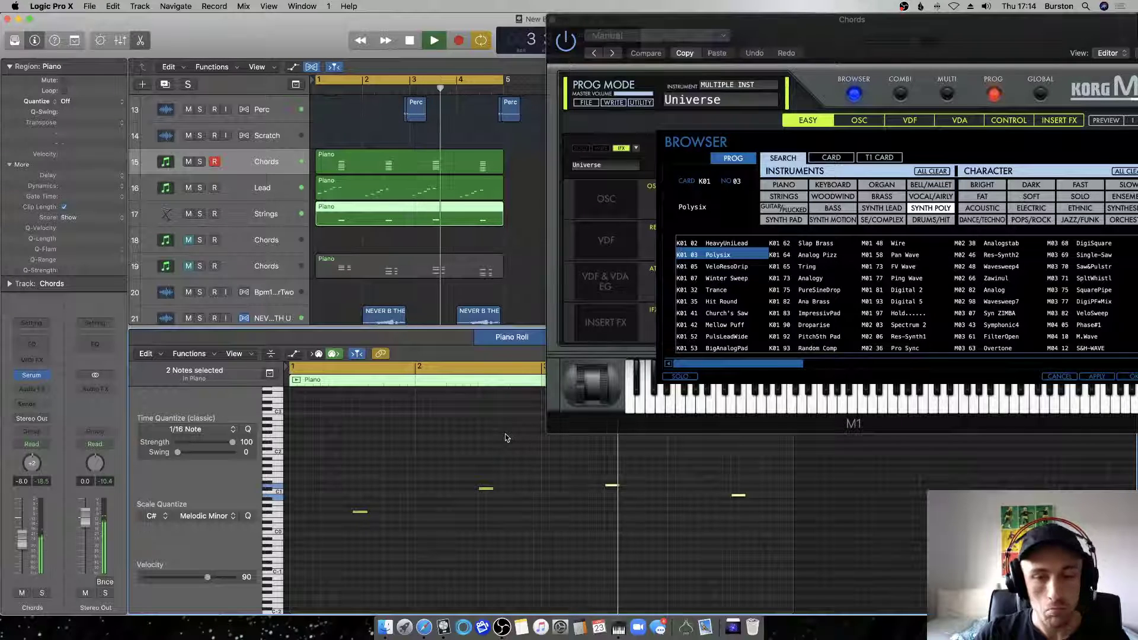
key(space)
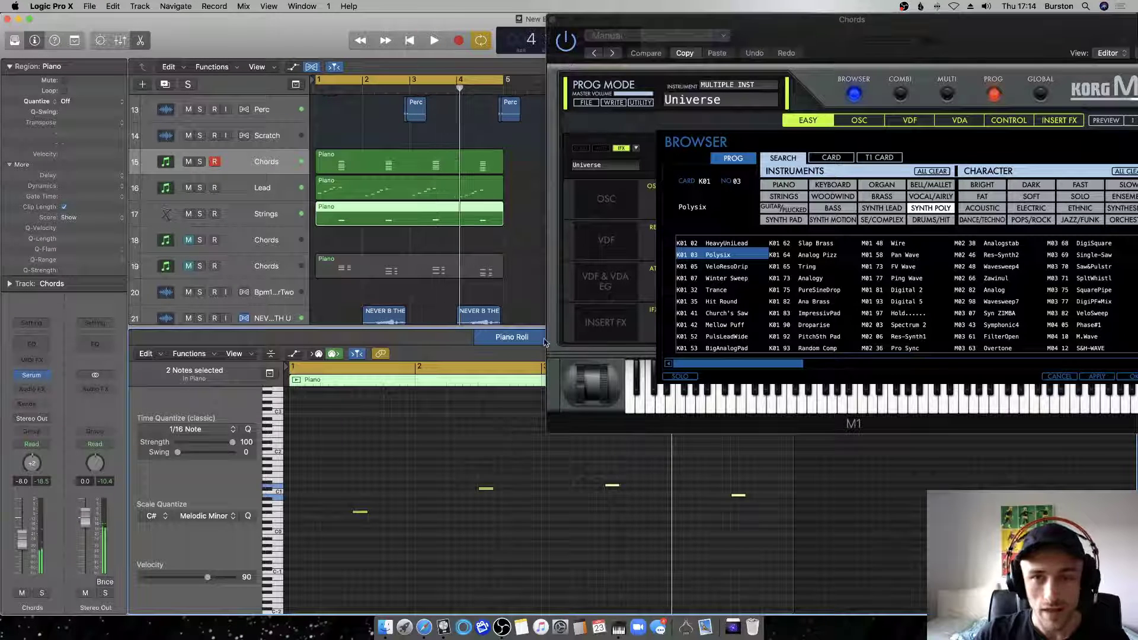
Close the M1 instrument window, play the mix, and save the project.
click(552, 19)
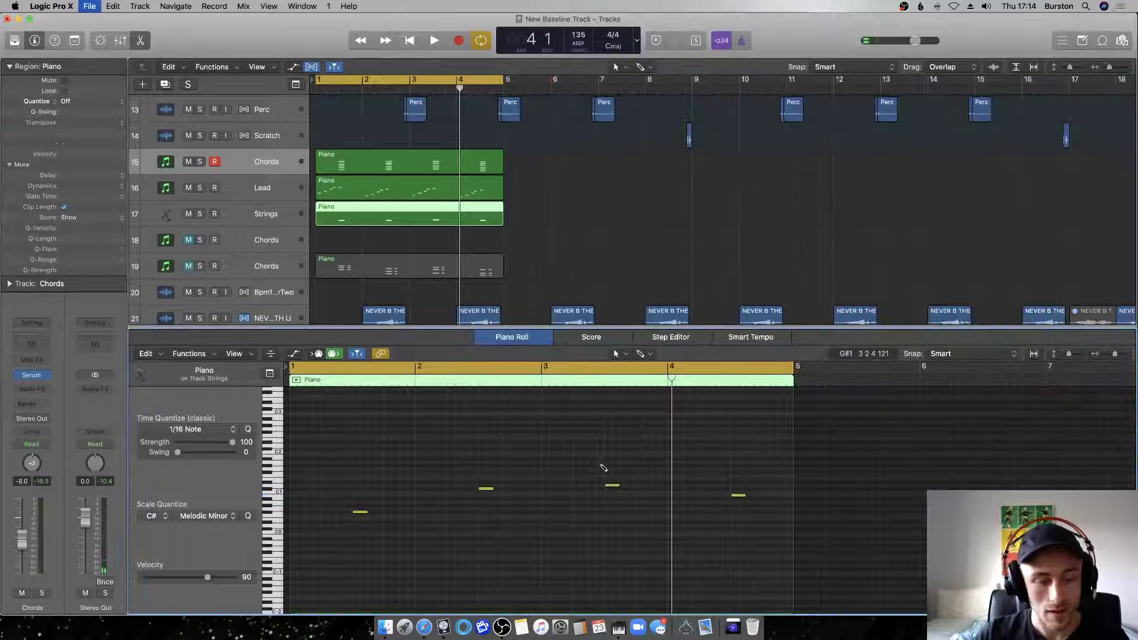
key(space)
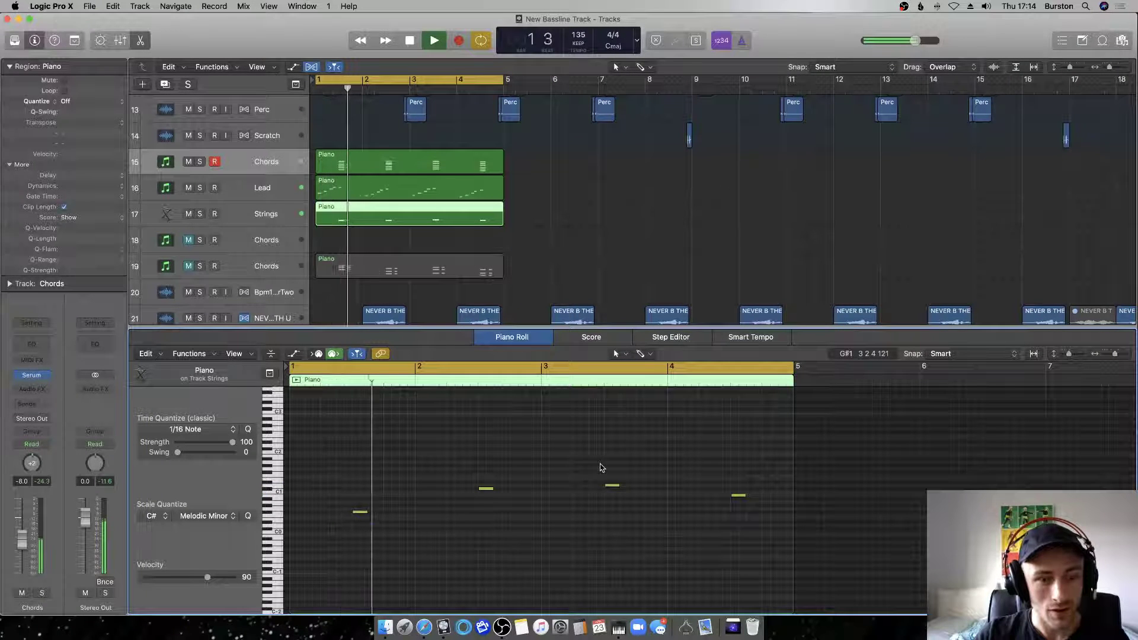
key(super+s)
key(space)
Lower the second and third notes of the Strings region by one octave, then select all four notes.
drag(463, 500, 630, 467)
drag(485, 491, 486, 532)
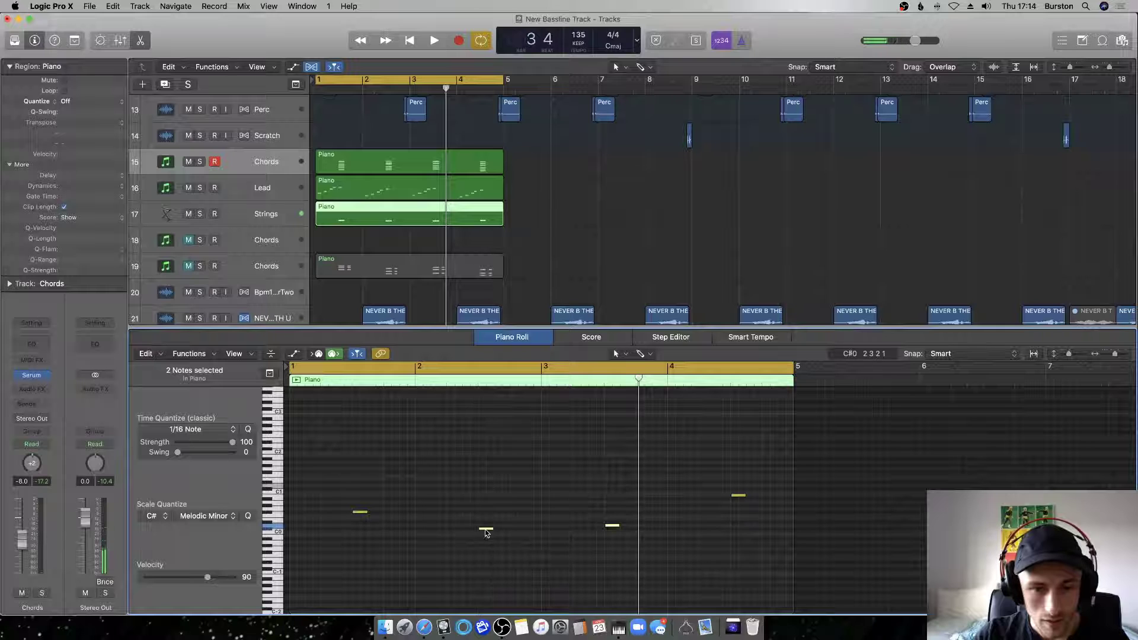
key(super+a)
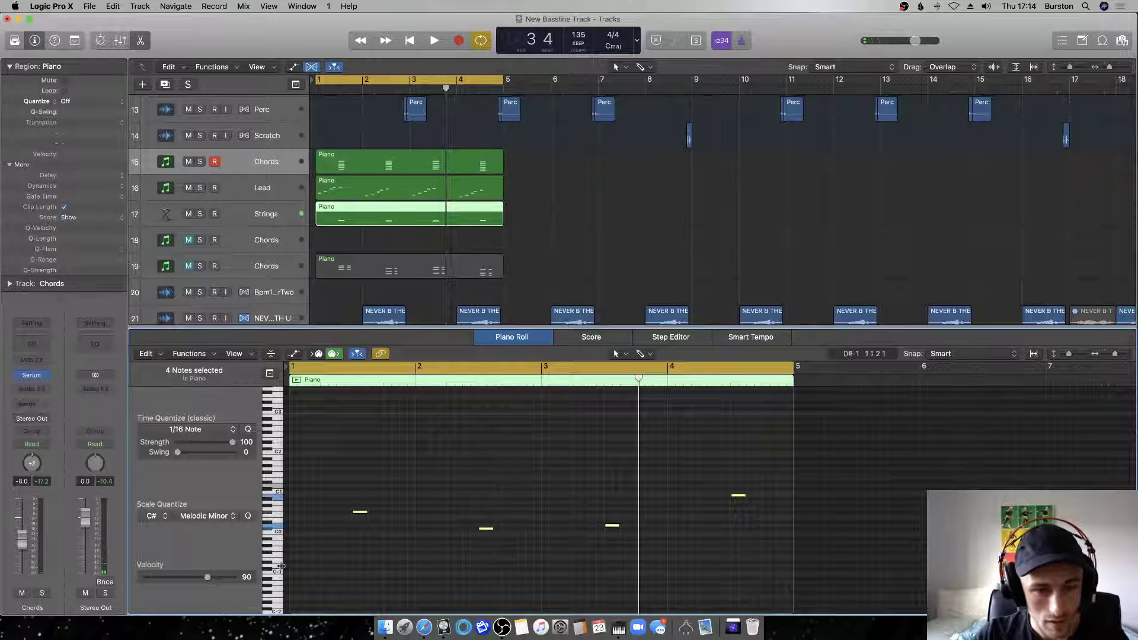
Set the velocity of the four selected Strings notes to 127, play the mix, and save the project.
key(Return)
key(space)
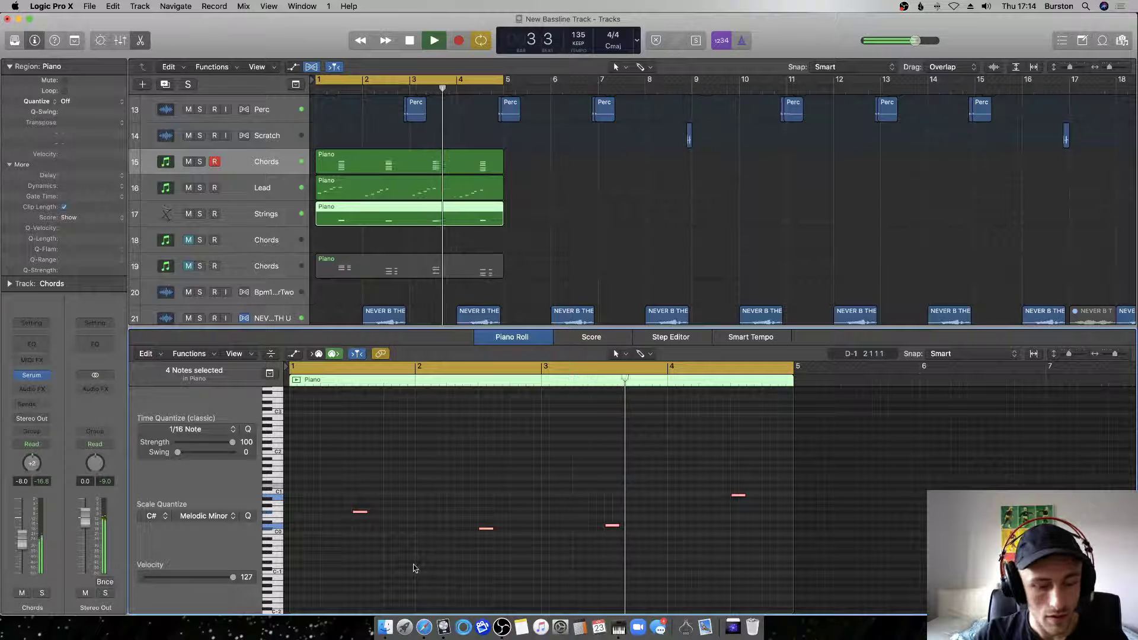
key(super+s)
key(space)
Lower the last Strings note by one octave and try the last three notes in other octaves.
click(742, 494)
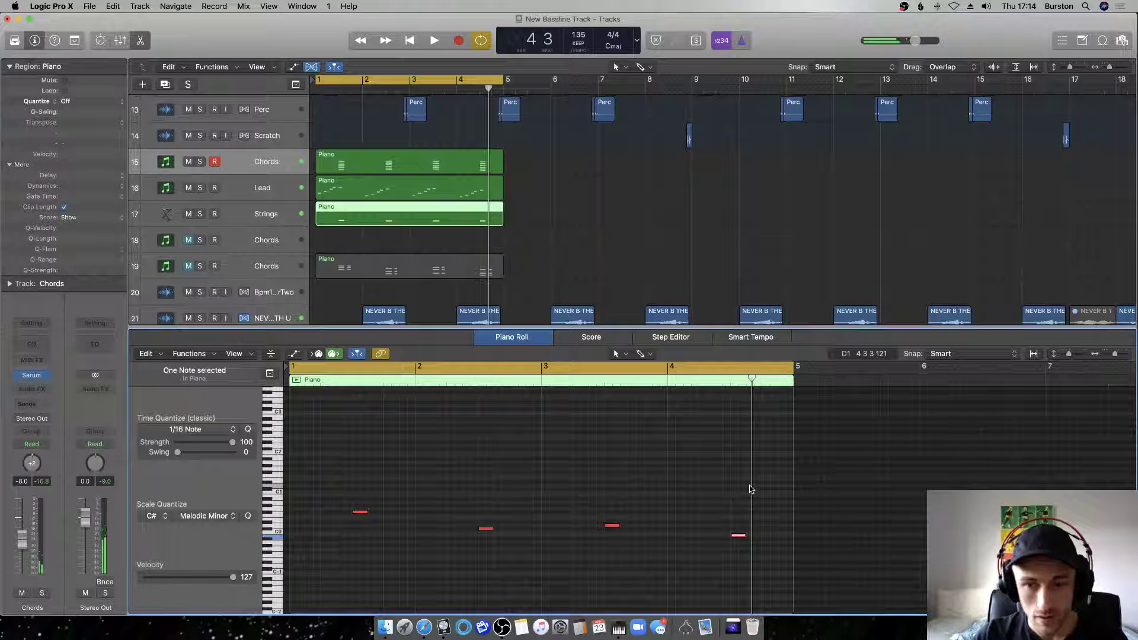
drag(735, 554, 413, 500)
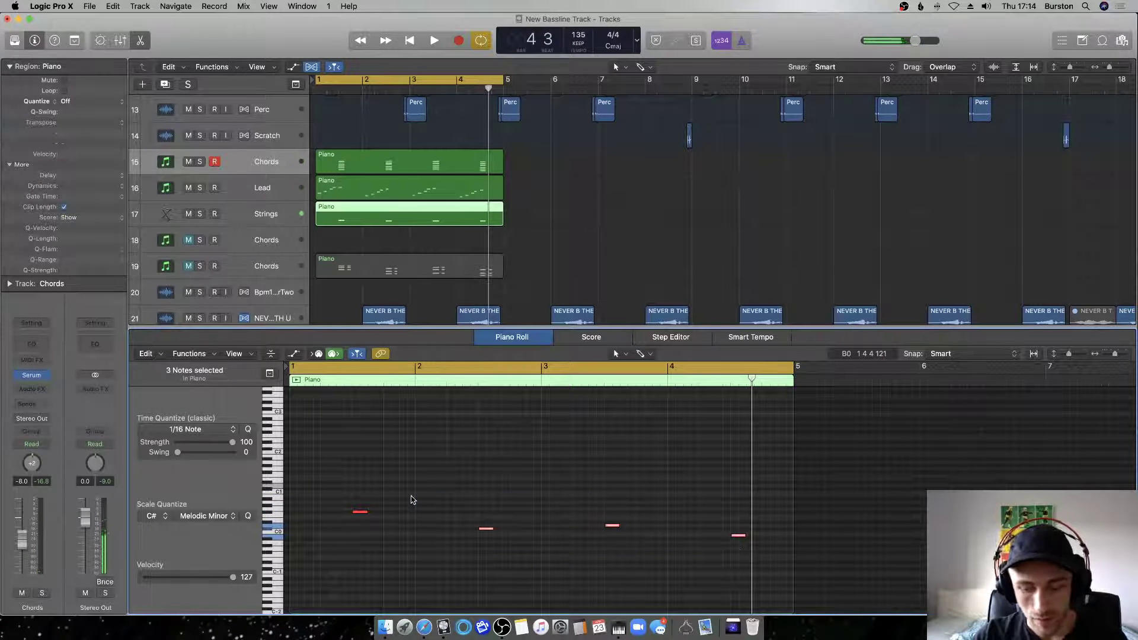
key(alt+shift+Up)
key(alt+shift+Down)
key(alt+shift+Down)
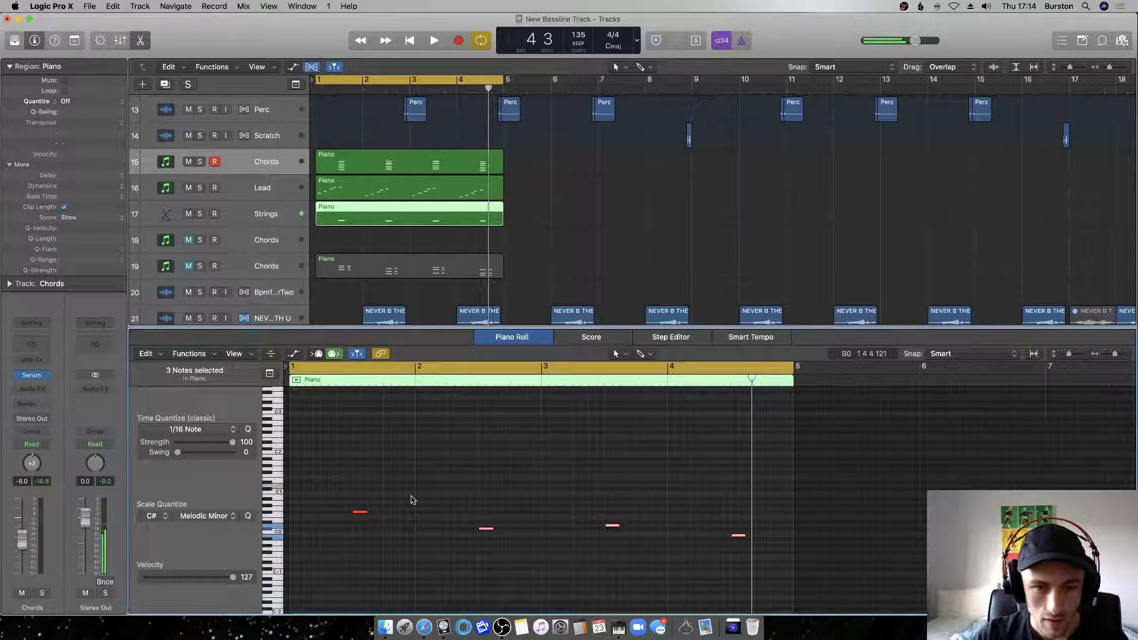
Audition single notes of the Strings line and listen to it in the mix.
click(738, 535)
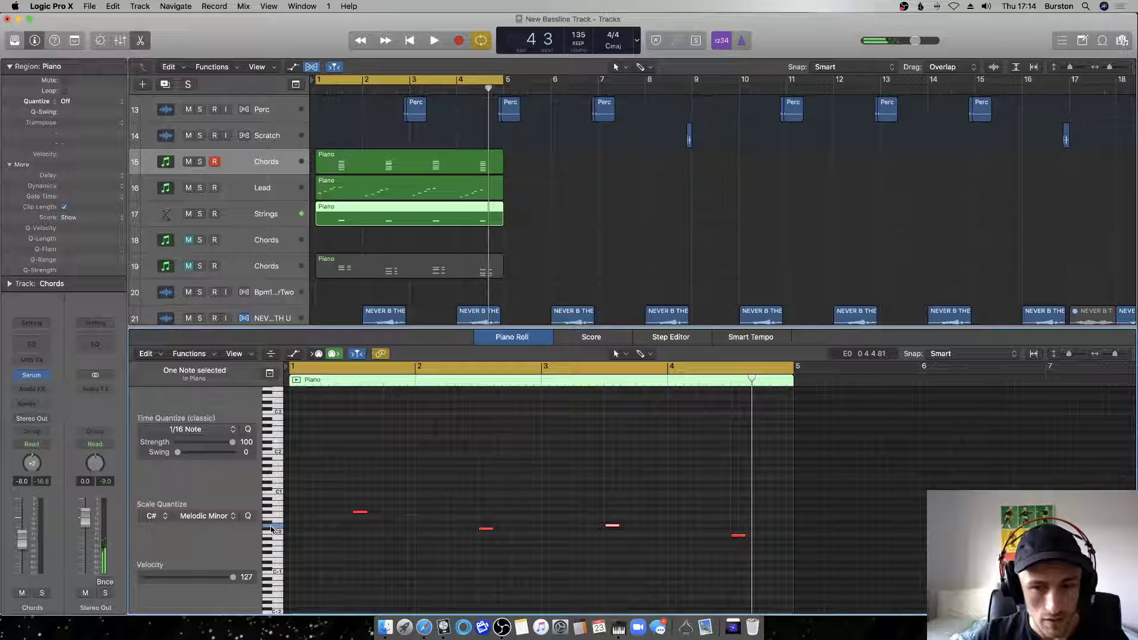
click(300, 544)
key(space)
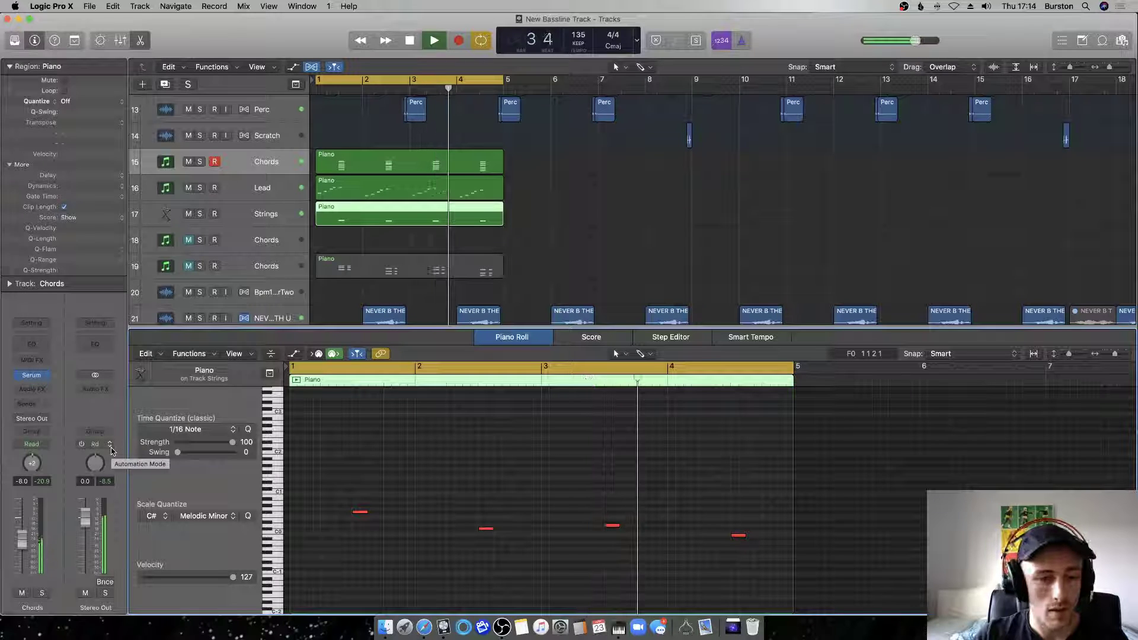
key(space)
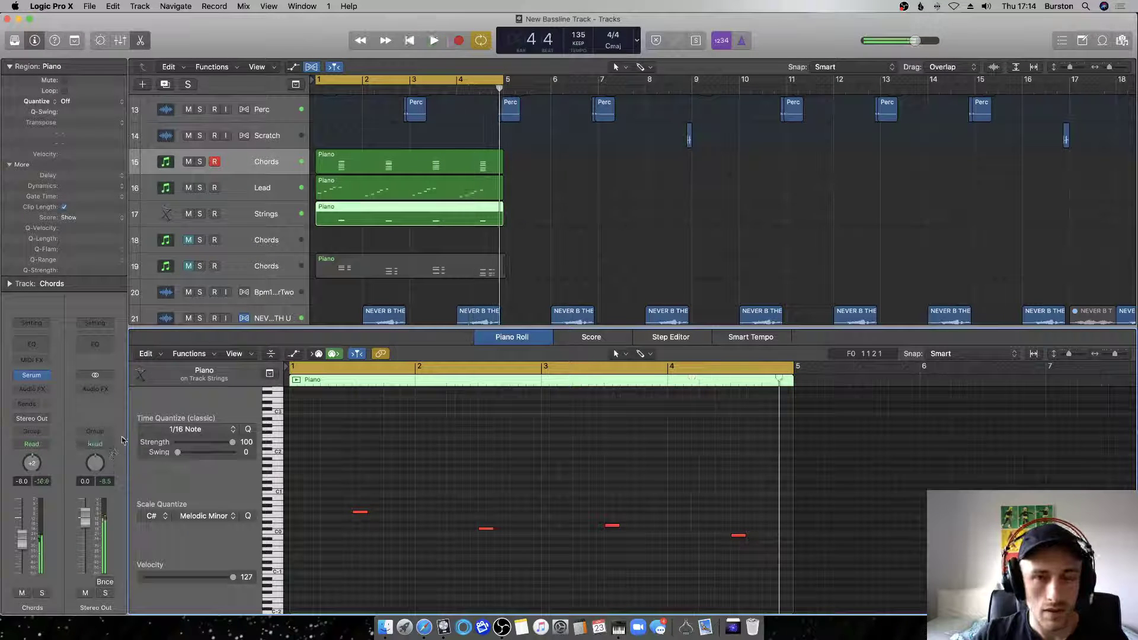
Select the last note of each of the four Lead phrases and set their velocity to 92 while listening.
click(270, 165)
click(268, 190)
click(389, 480)
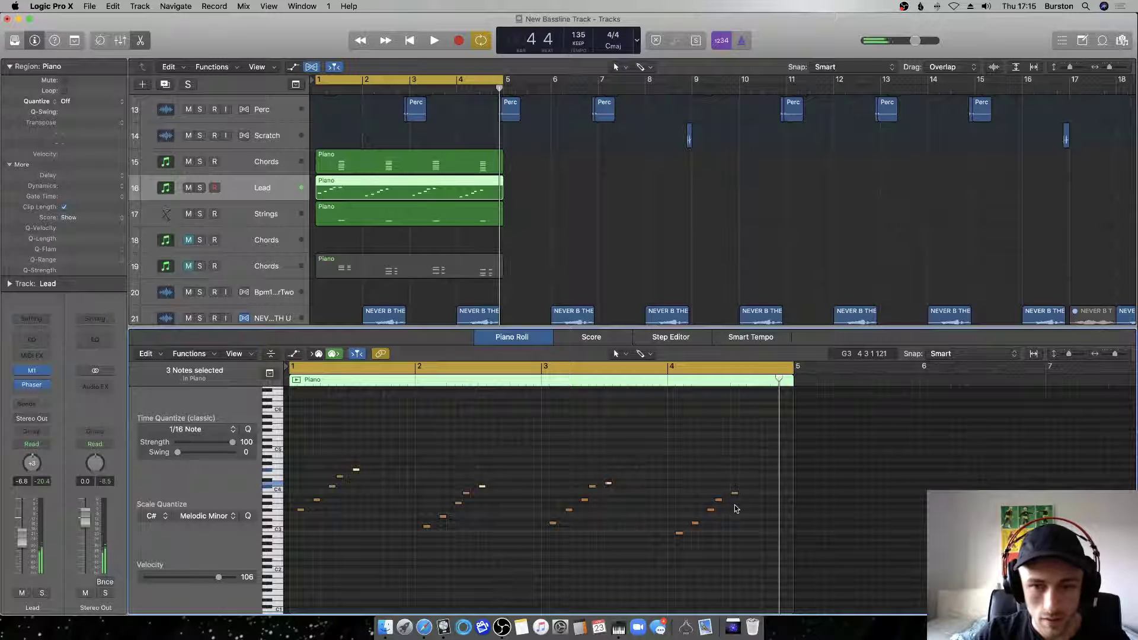
key(space)
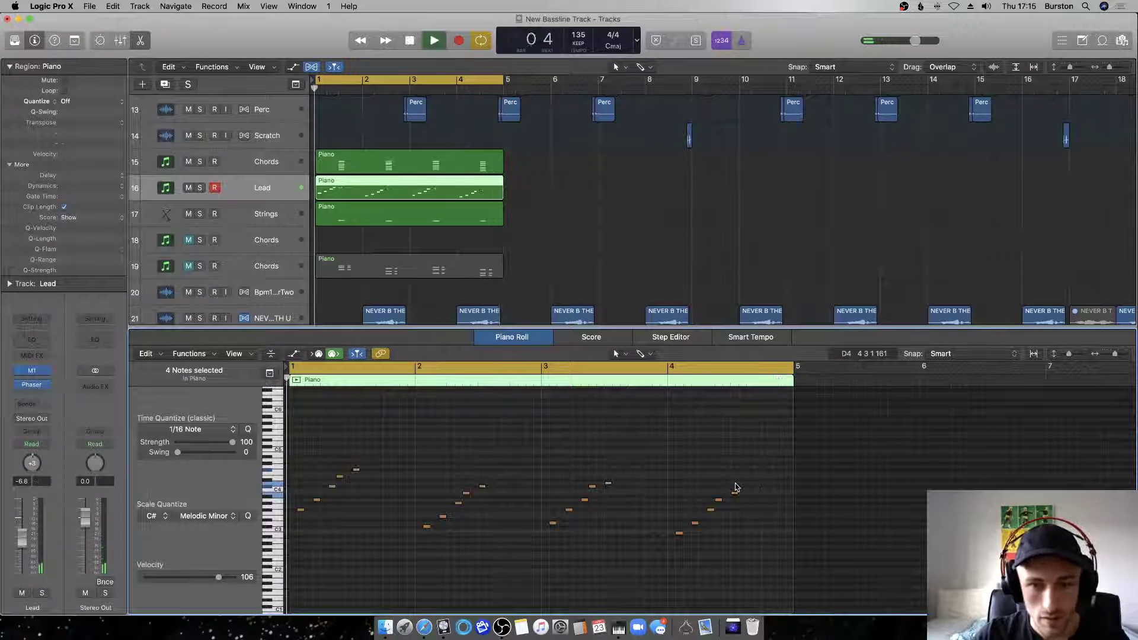
key(space)
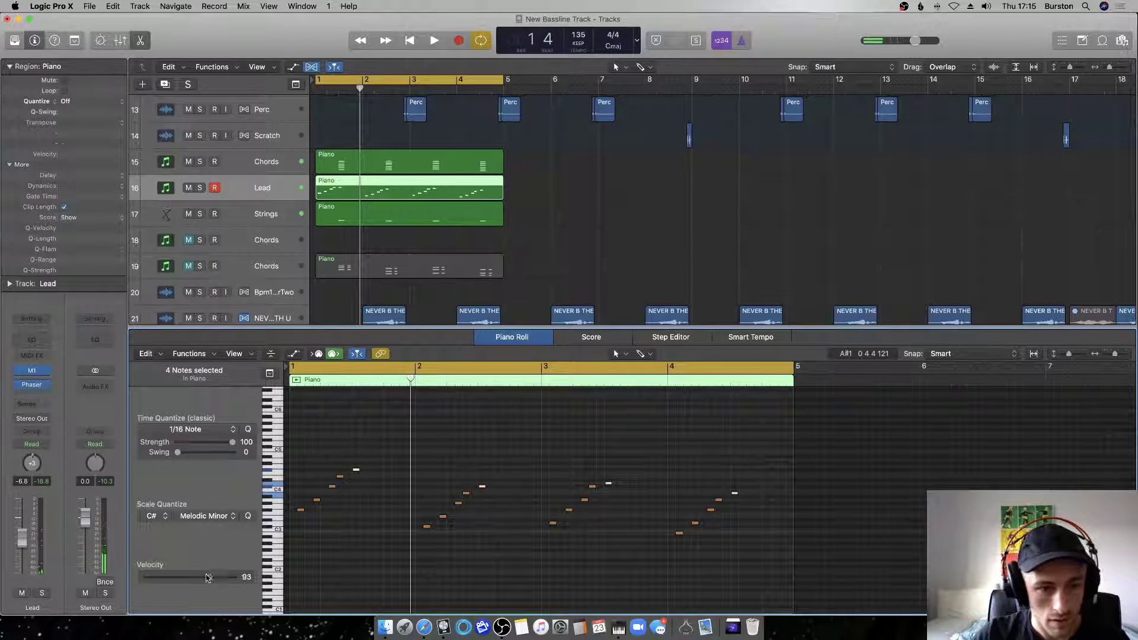
drag(217, 578, 204, 577)
key(space)
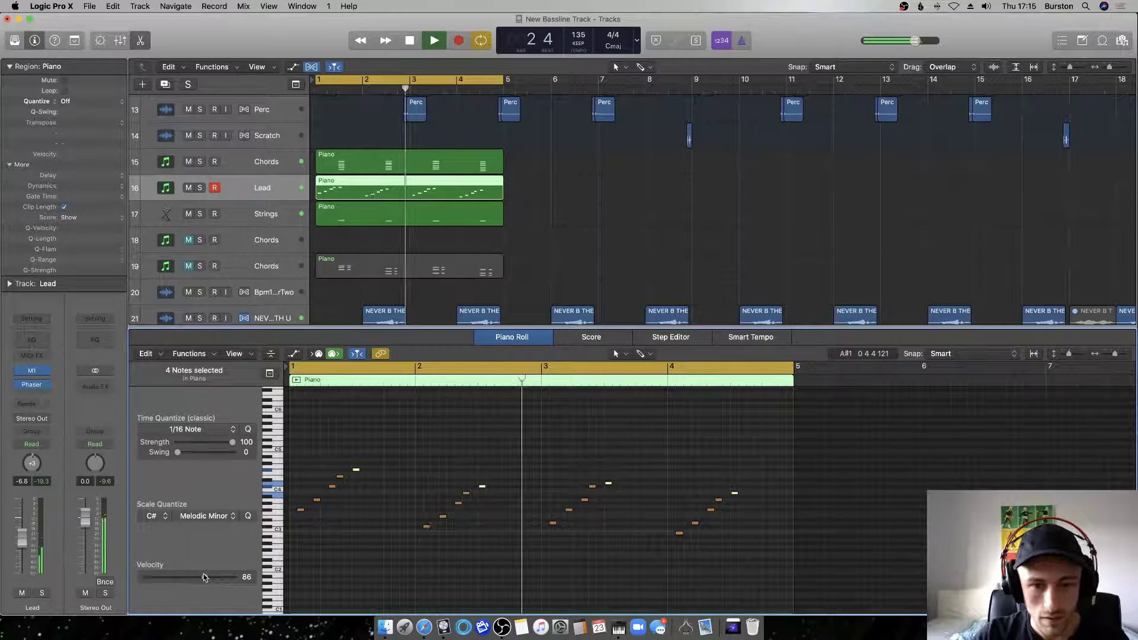
drag(204, 578, 209, 577)
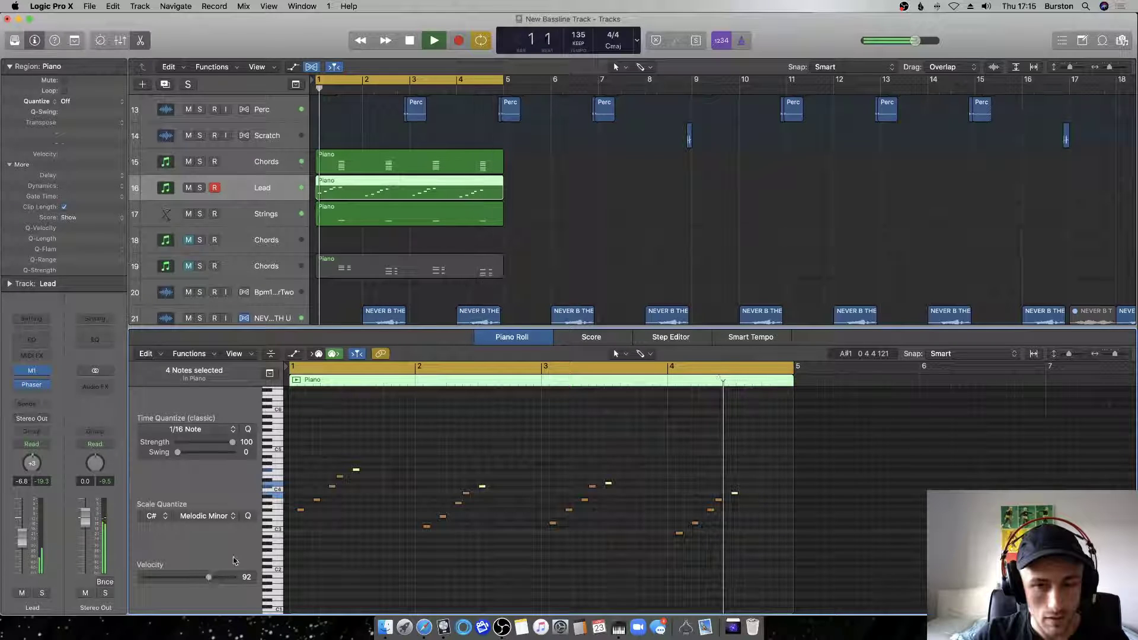
Copy the four notes of the Strings region one beat later at the same pitches and play the line.
click(358, 221)
key(space)
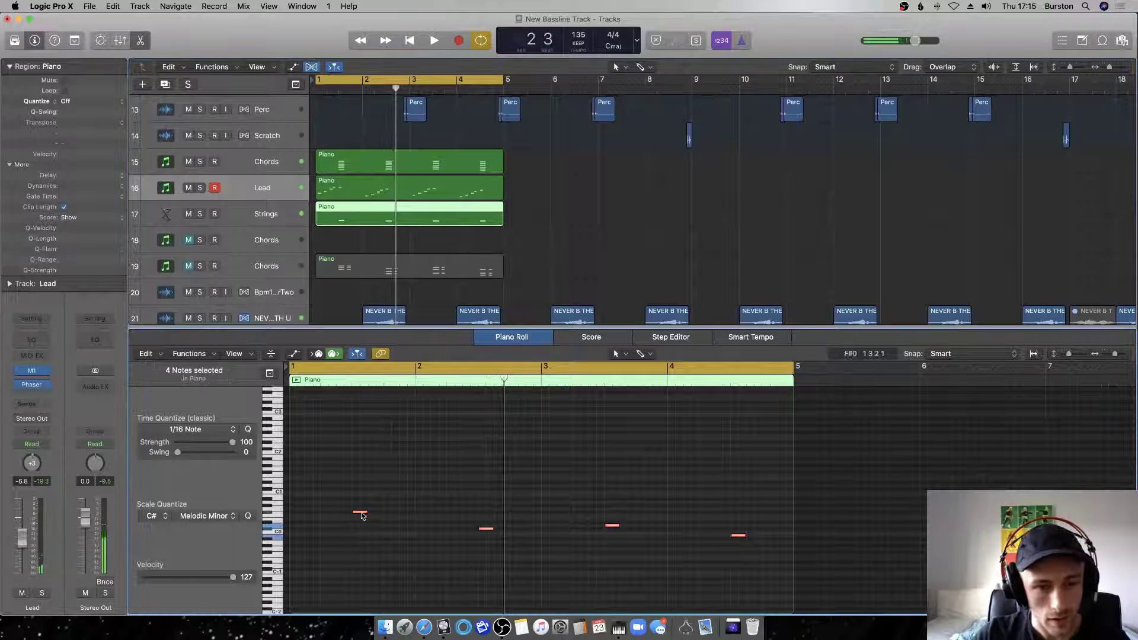
drag(359, 513, 391, 514)
key(space)
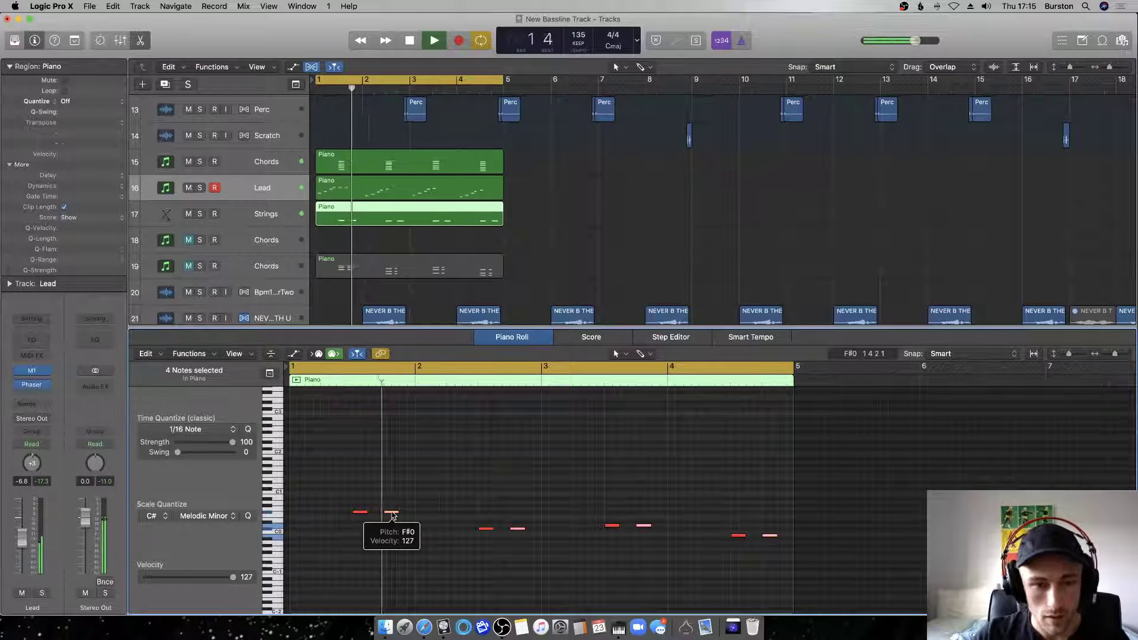
key(space)
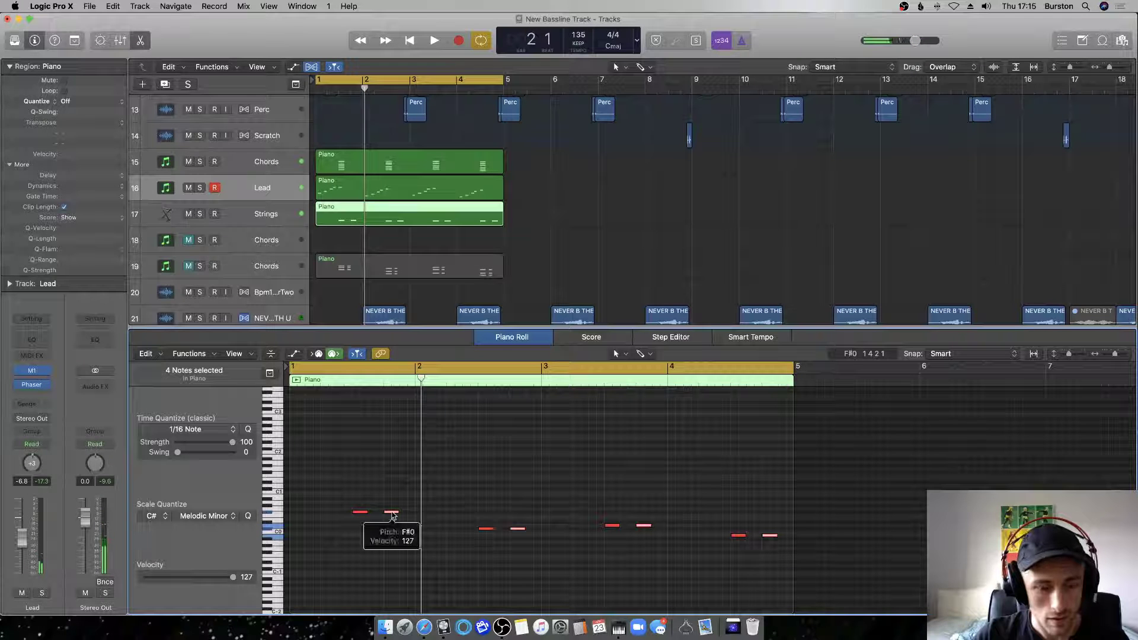
Copy the added Strings notes to the following downbeats, match each to its bar's pitch, and remove the copy in bar 5.
drag(391, 515, 424, 529)
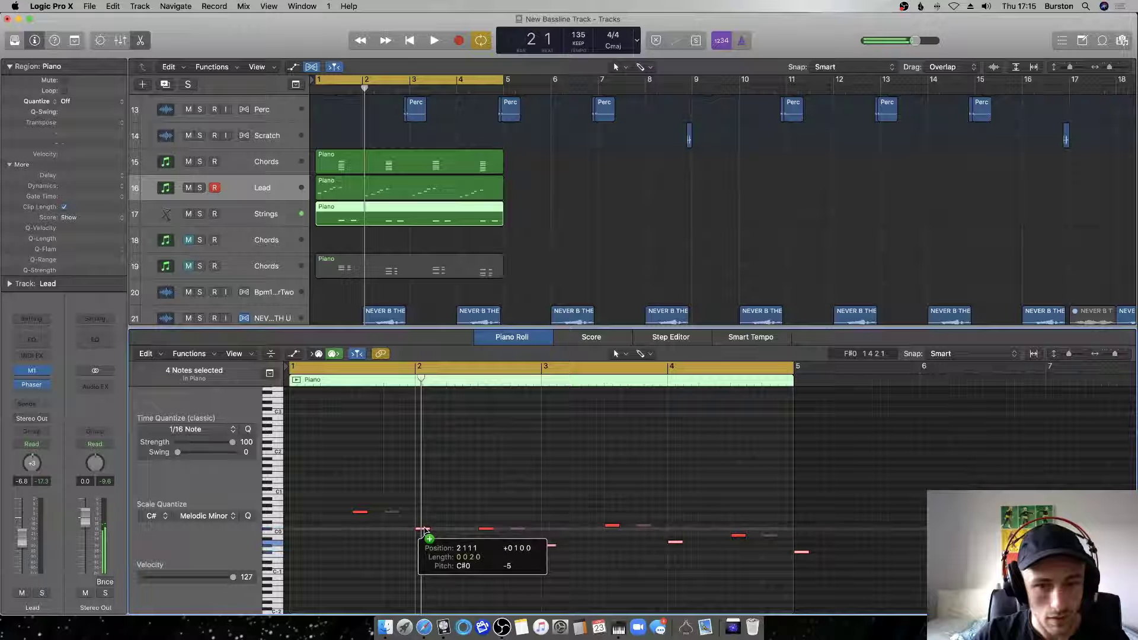
drag(510, 549, 550, 524)
drag(677, 543, 677, 536)
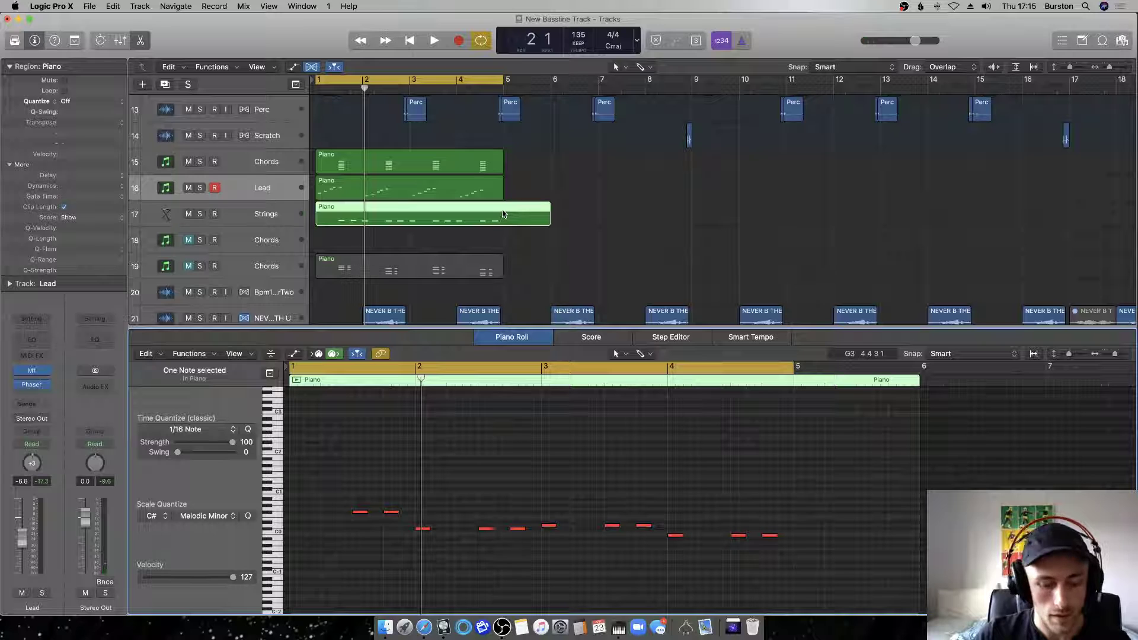
Listen to the extended Strings line in the mix, then undo all the added notes.
key(space)
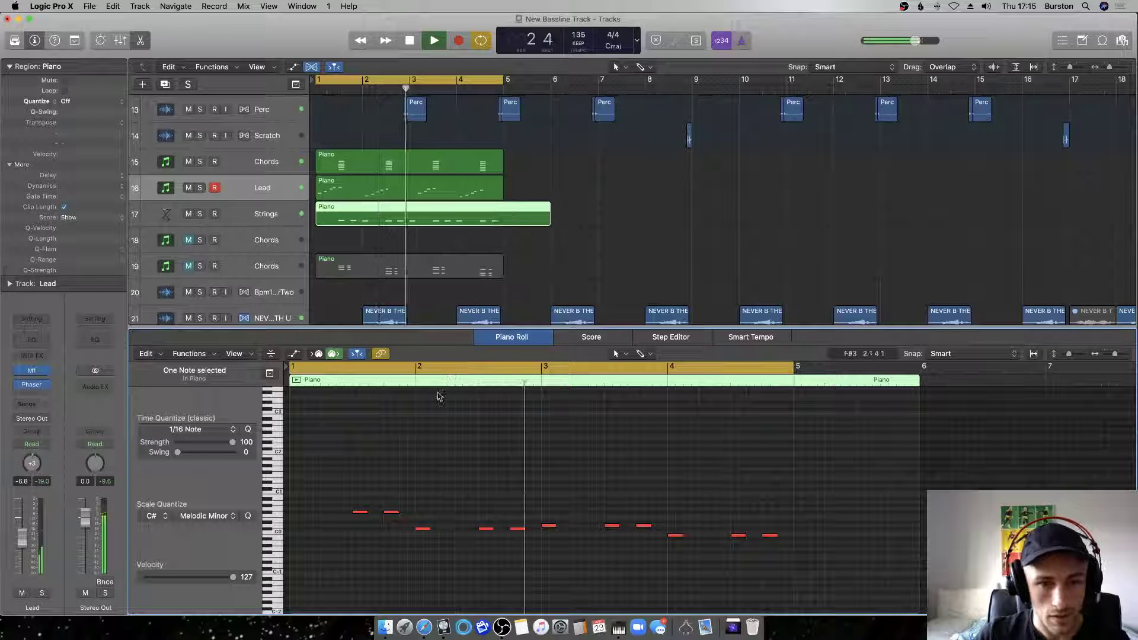
key(space)
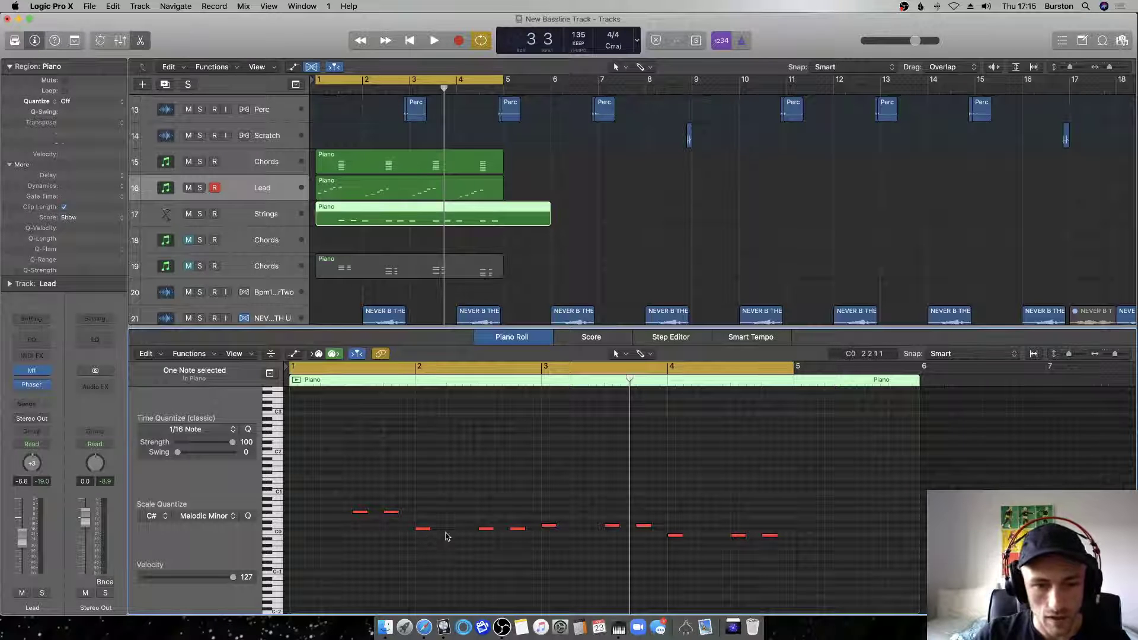
key(space)
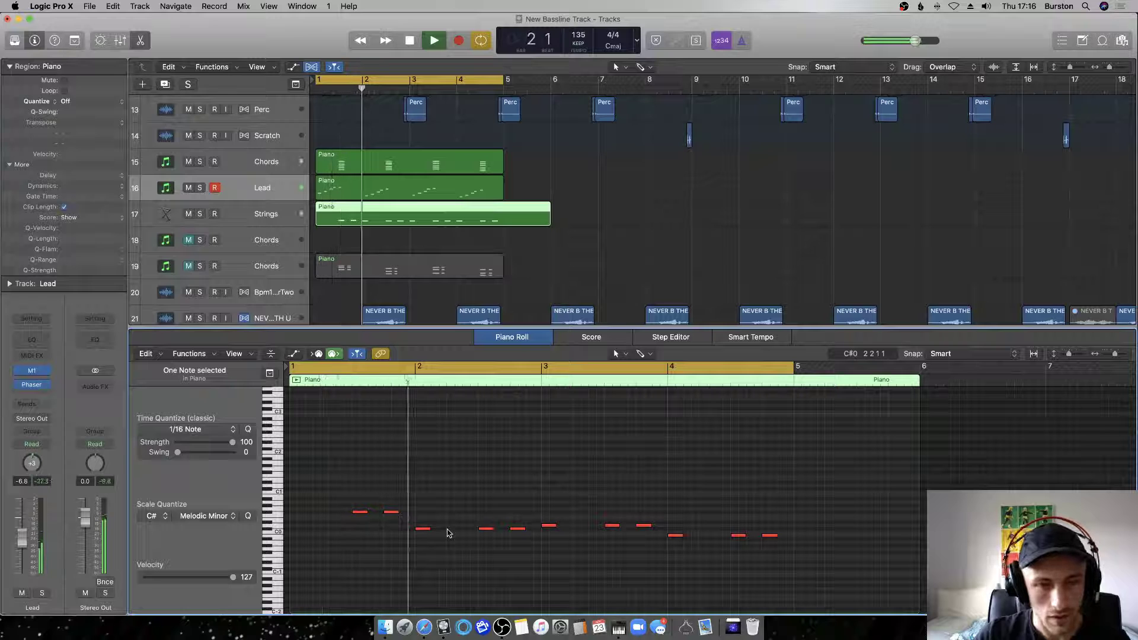
key(space)
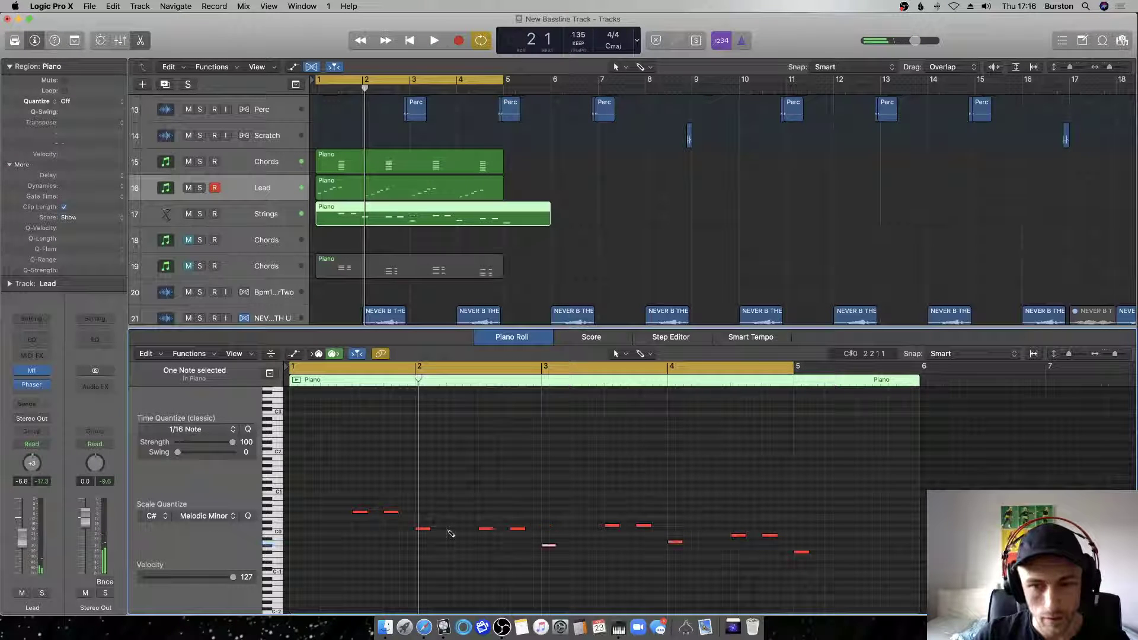
key(super+z)
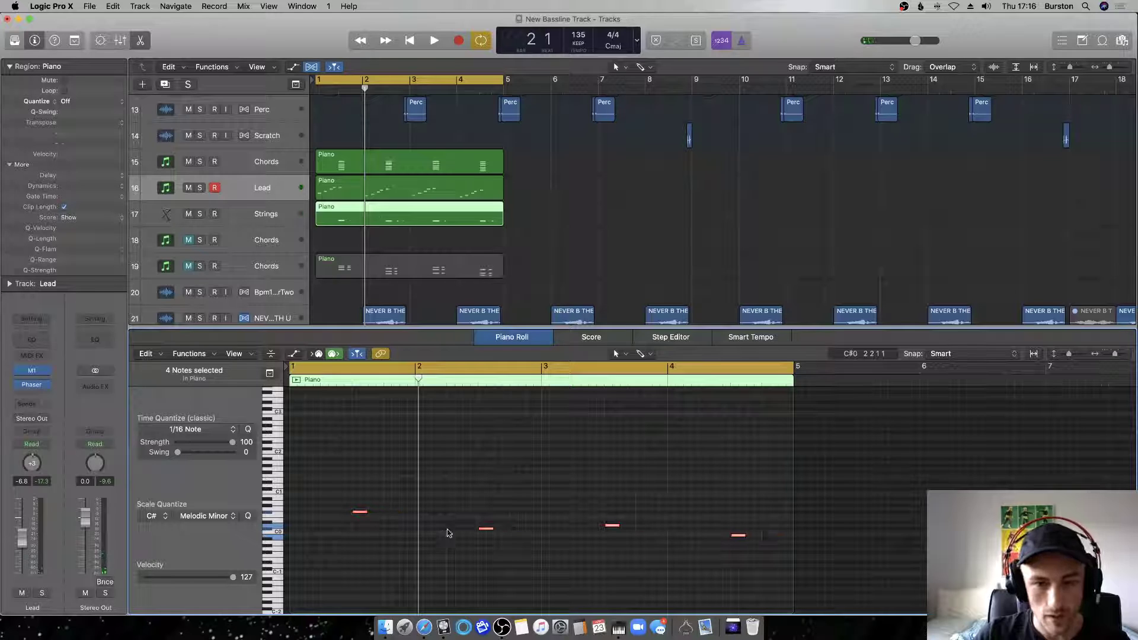
Play the four-note Strings line, then copy its notes to the start of each bar and listen again.
key(space)
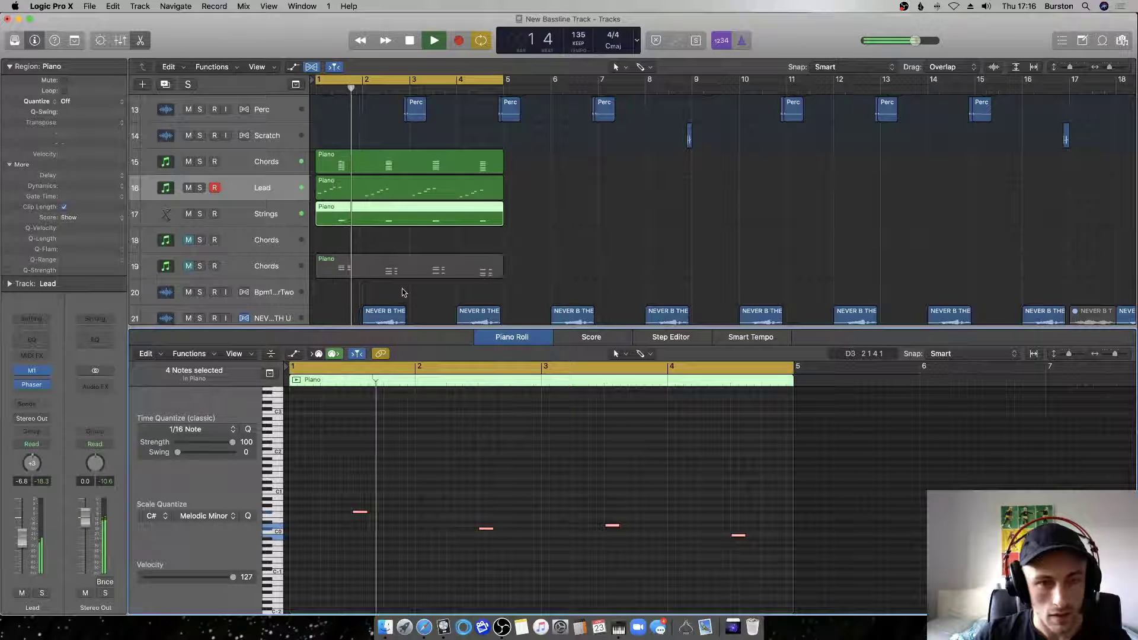
scroll(402, 292, down, 2)
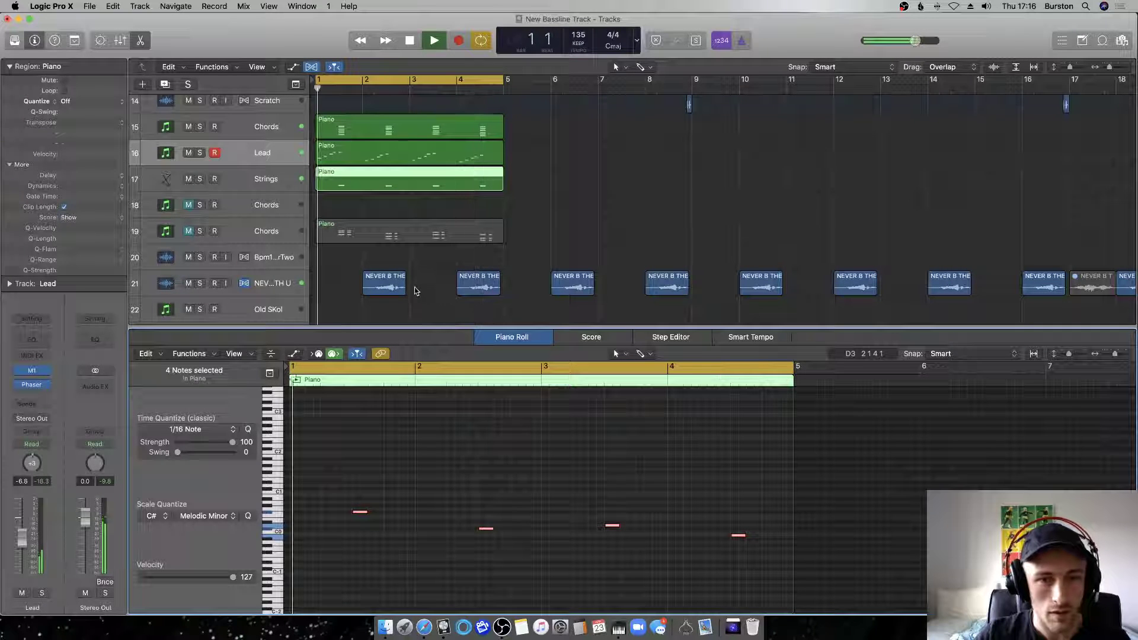
key(space)
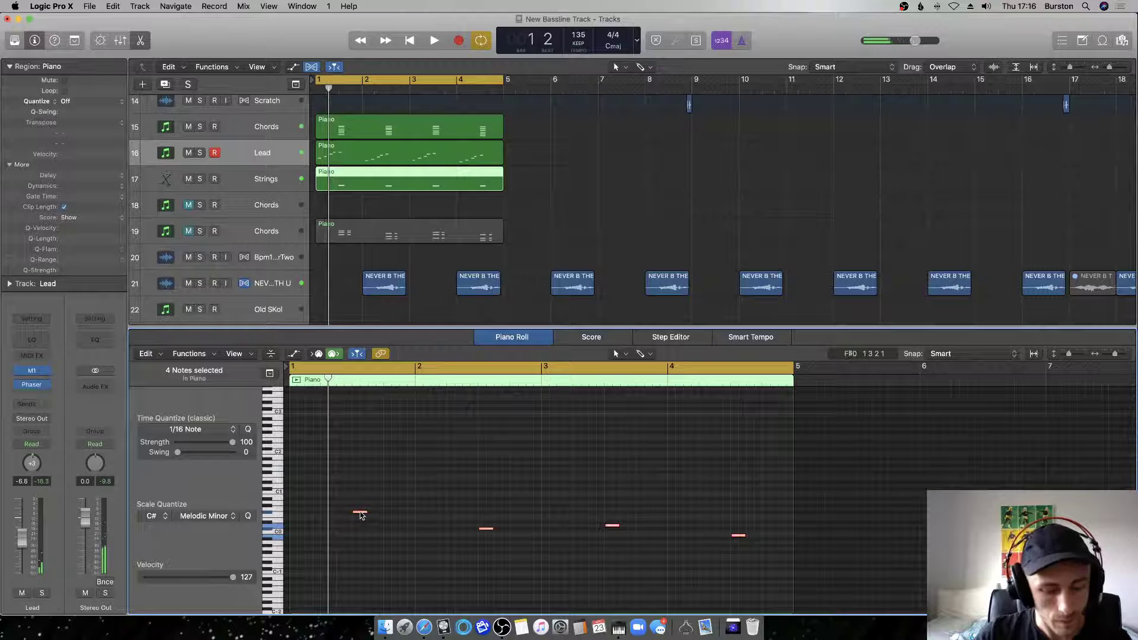
drag(358, 512, 295, 513)
key(space)
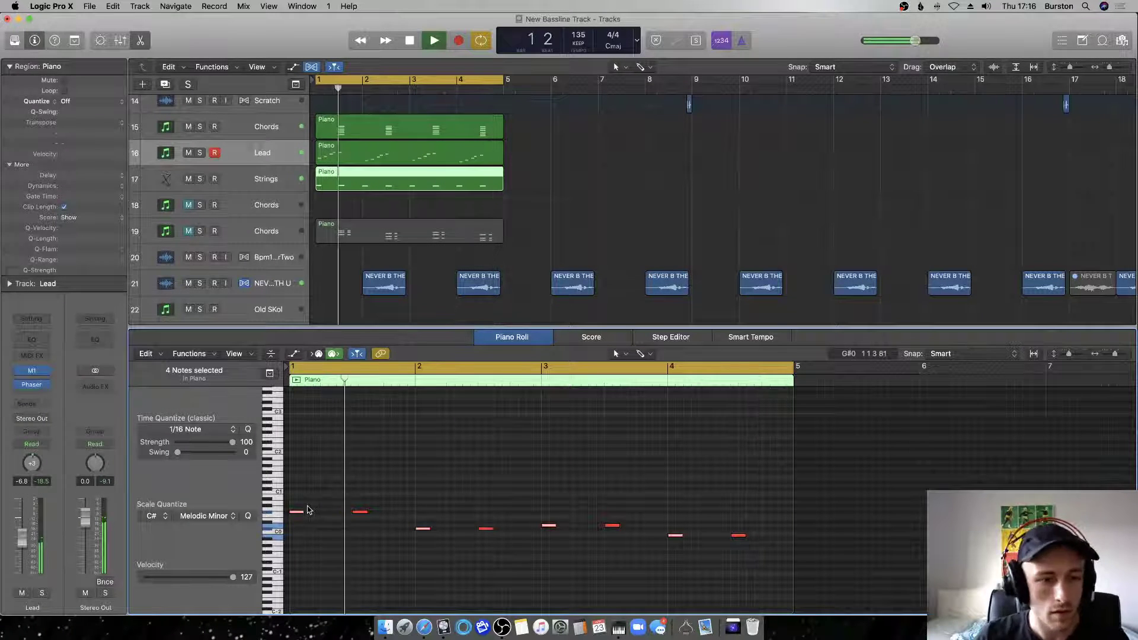
Duplicate all the Strings notes one octave higher and set the velocity of the copies to 59 while playing the mix.
click(293, 189)
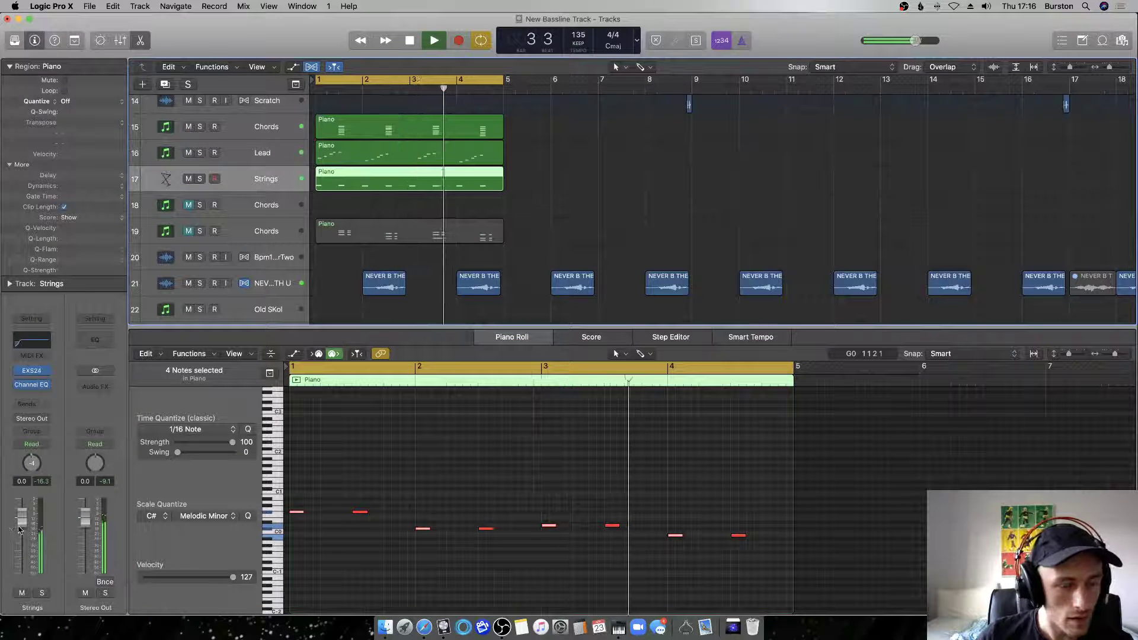
key(space)
key(super+a)
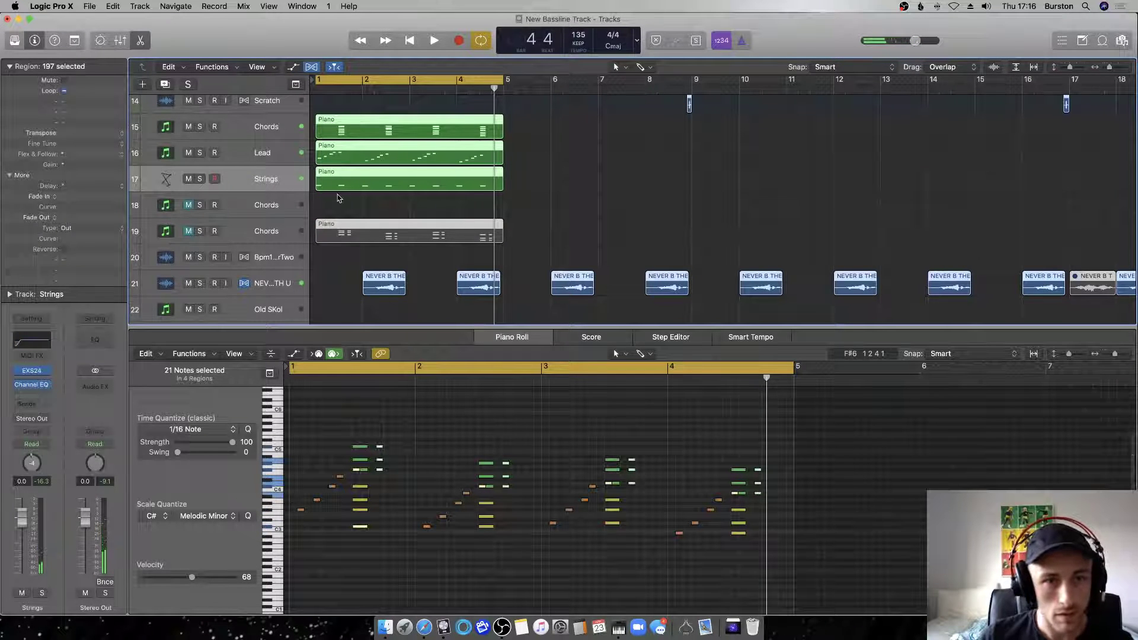
click(338, 196)
key(super+a)
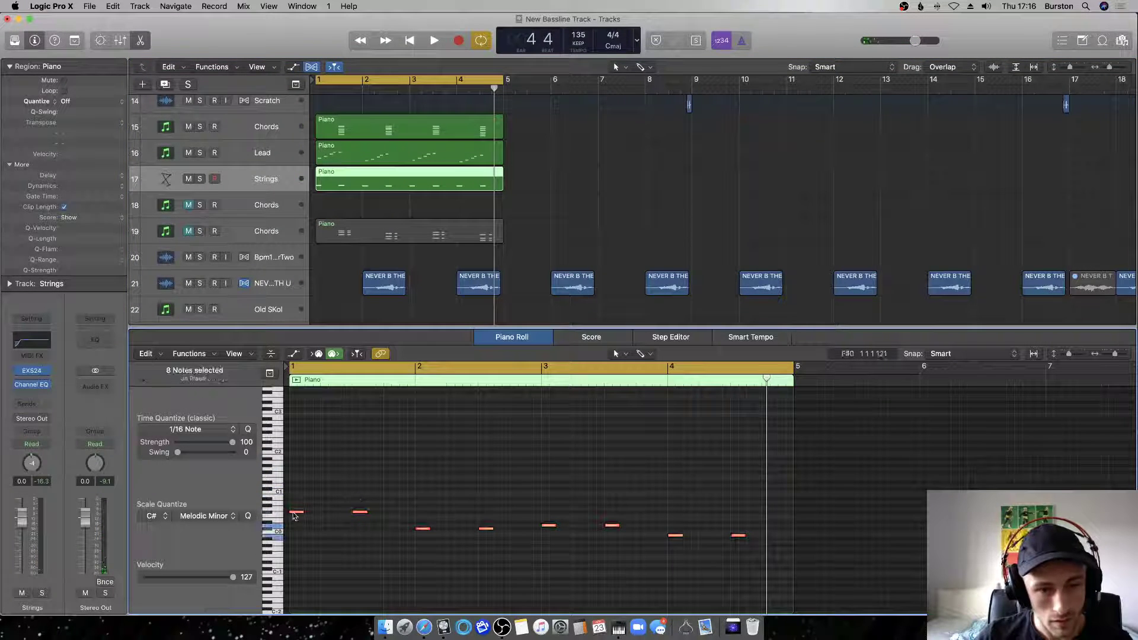
mouse_move(299, 516)
drag(297, 473, 297, 472)
key(space)
drag(214, 580, 186, 580)
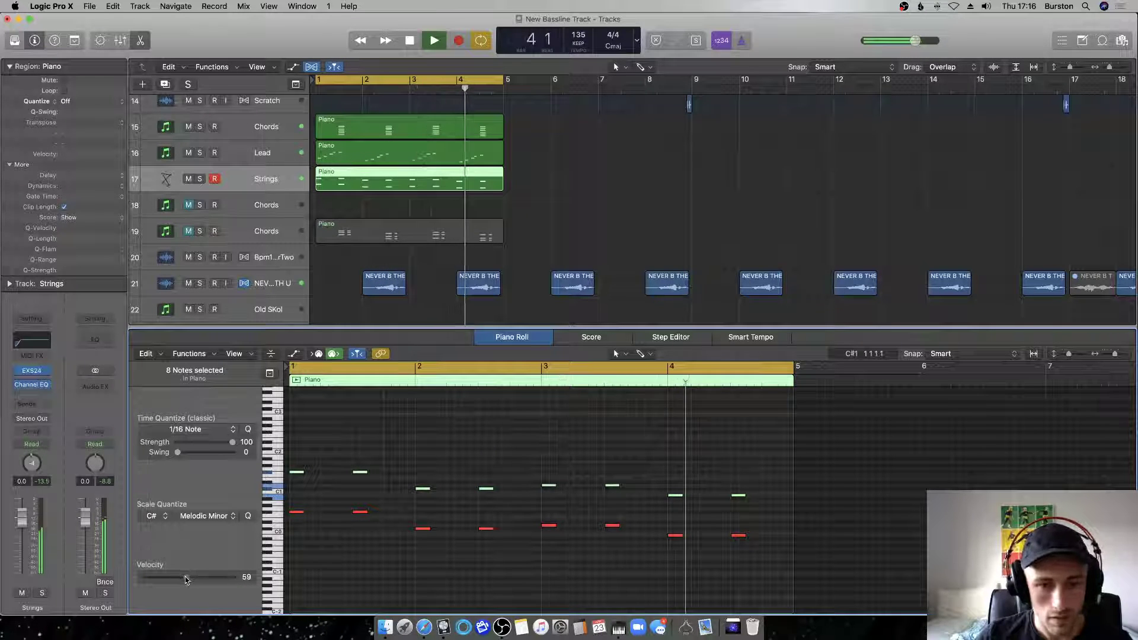
key(space)
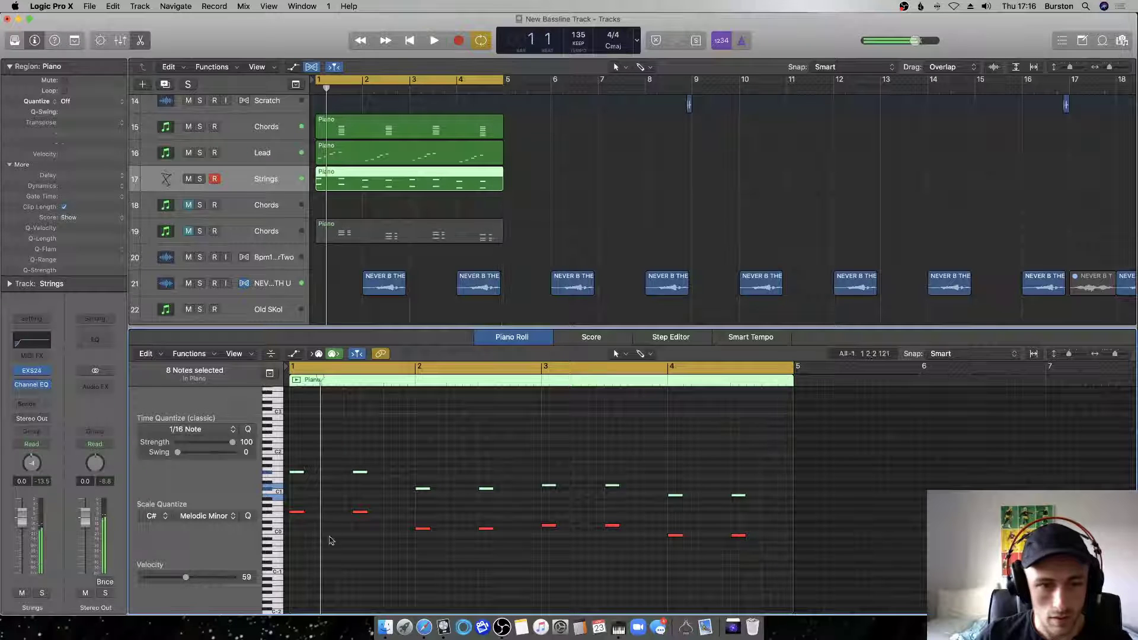
Try muting the two Strings notes at the start of bar 1 and listen to the mix.
drag(294, 530, 302, 461)
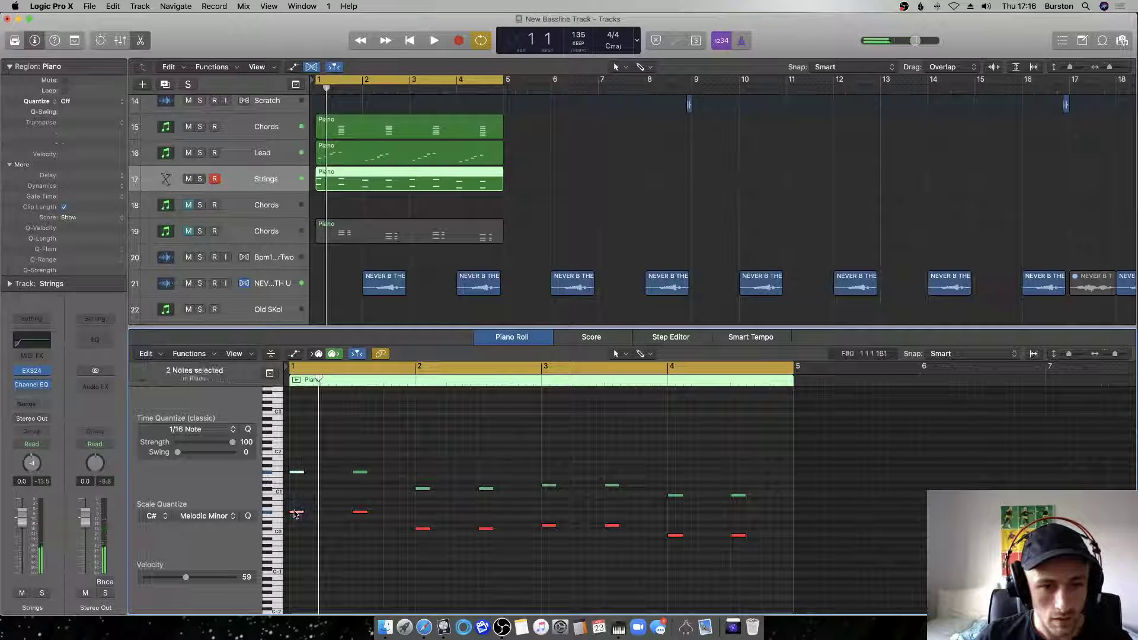
key(ctrl+m)
key(space)
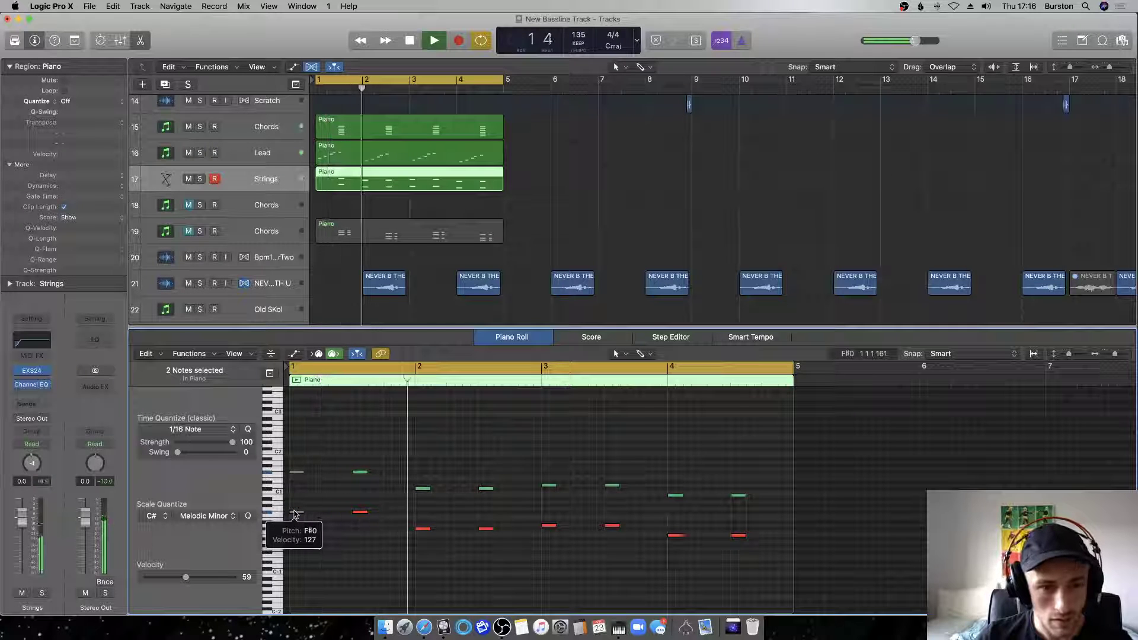
key(space)
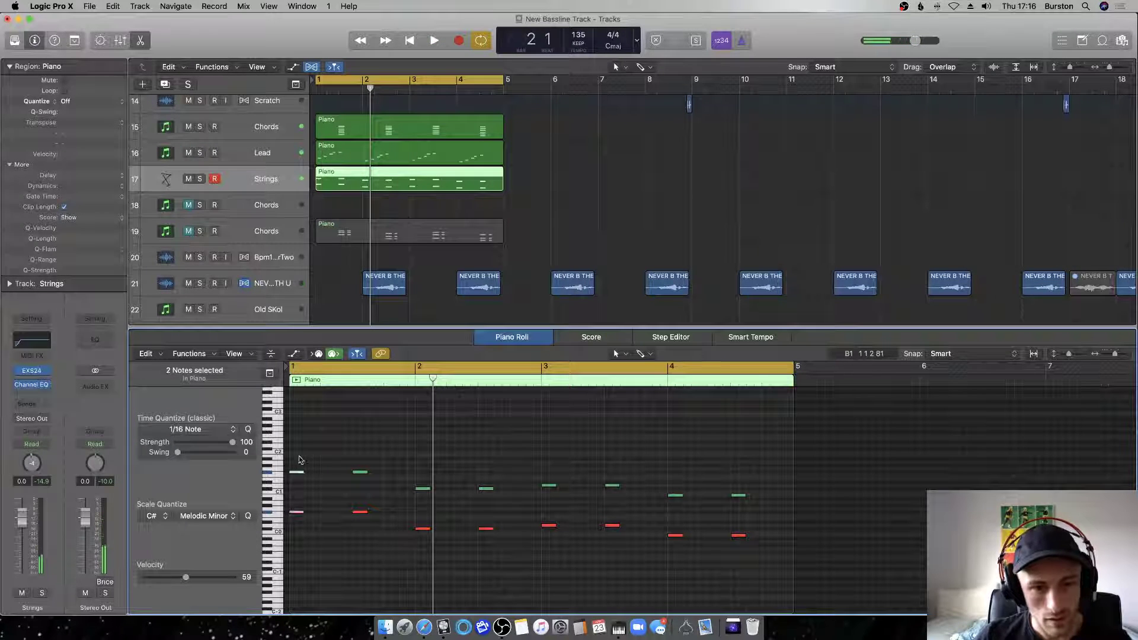
Delete the Strings note pairs at the start of all four bars and play the mix.
drag(432, 534, 484, 499)
drag(519, 461, 559, 543)
key(space)
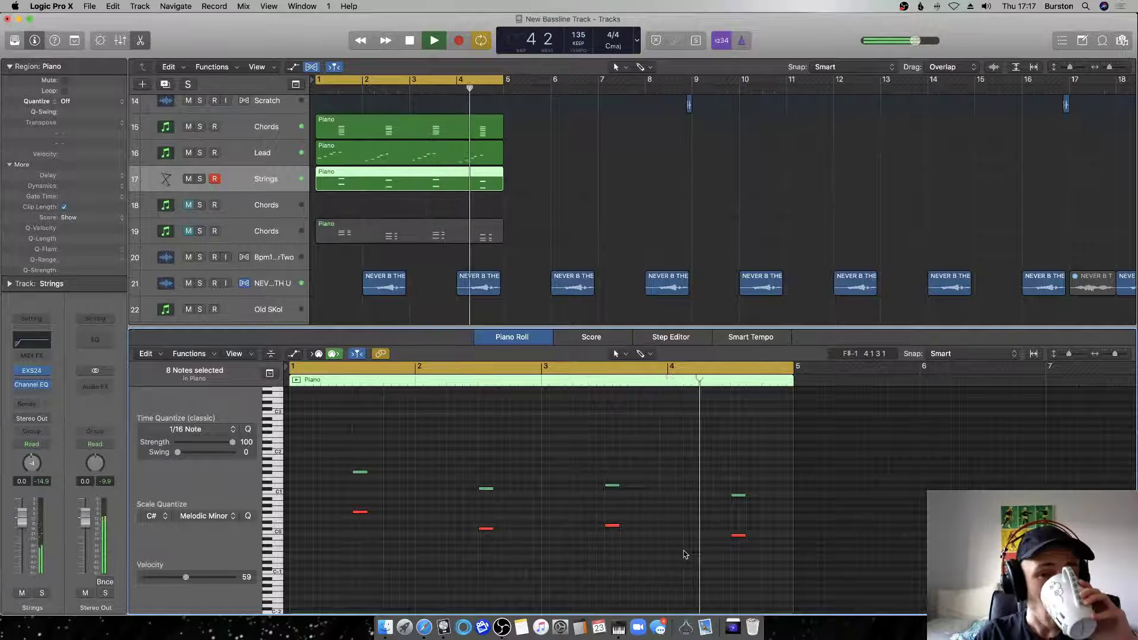
Save the project, extend the cycle to bar 9, then loop the Chords, Lead and Strings regions and play.
key(super+s)
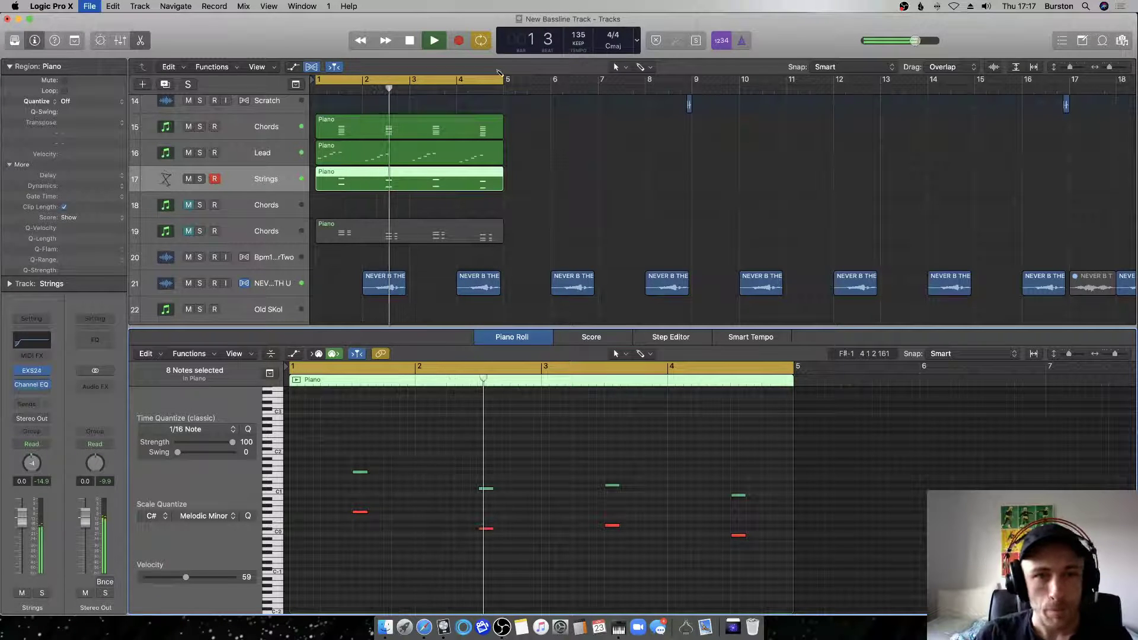
key(space)
drag(502, 80, 691, 94)
click(515, 182)
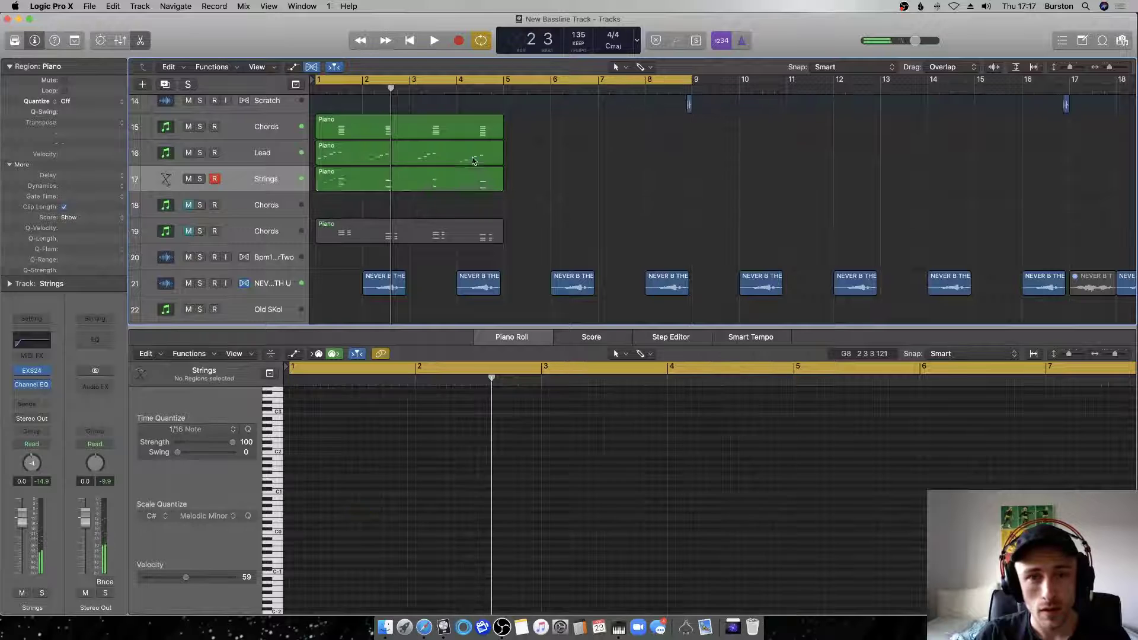
drag(472, 161, 434, 122)
key(l)
key(space)
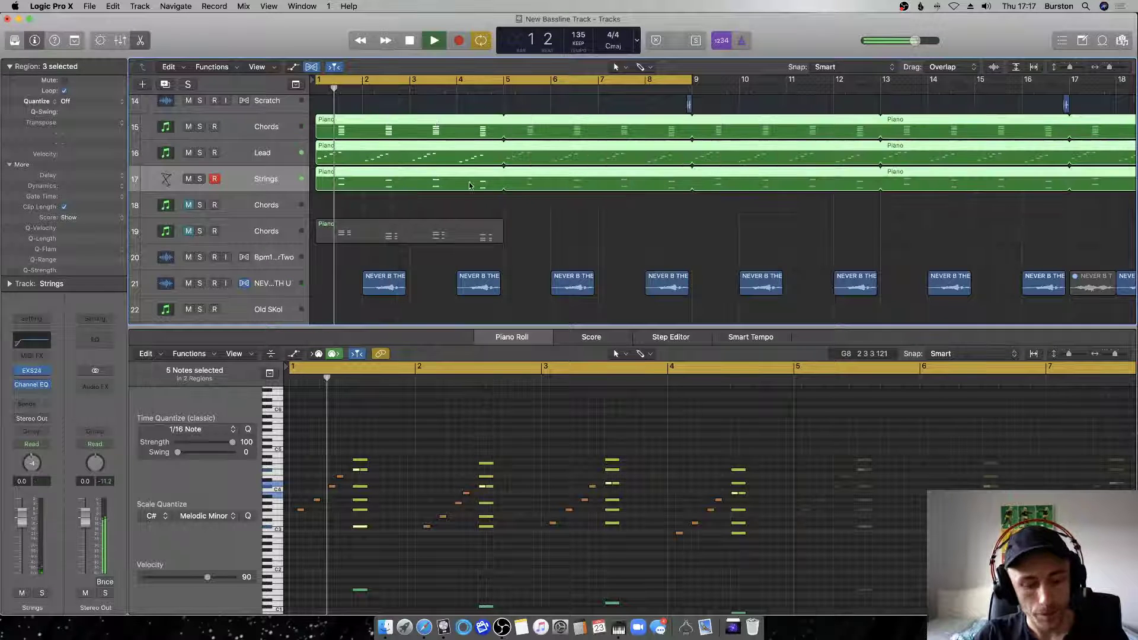
Turn off the cycle and cut the Chords, Lead and Strings loops off at bar 25.
key(super+Left)
key(super+Left)
key(super+Left)
key(super+Left)
key(super+Left)
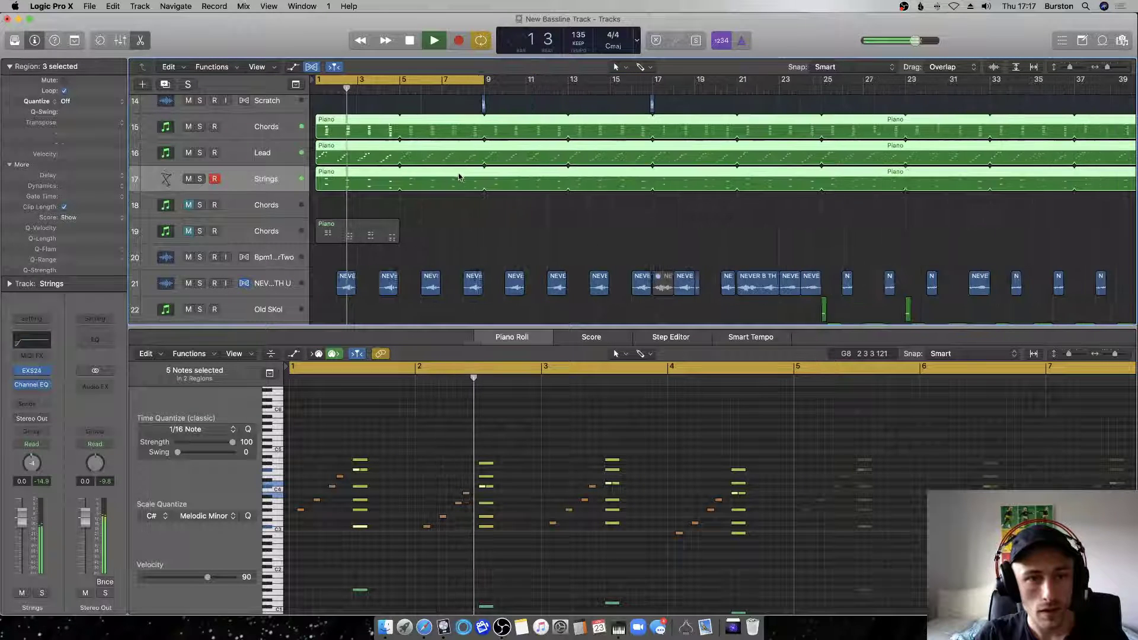
key(super+Left)
key(super+Left)
key(super+Left)
scroll(417, 256, up, 2)
click(374, 84)
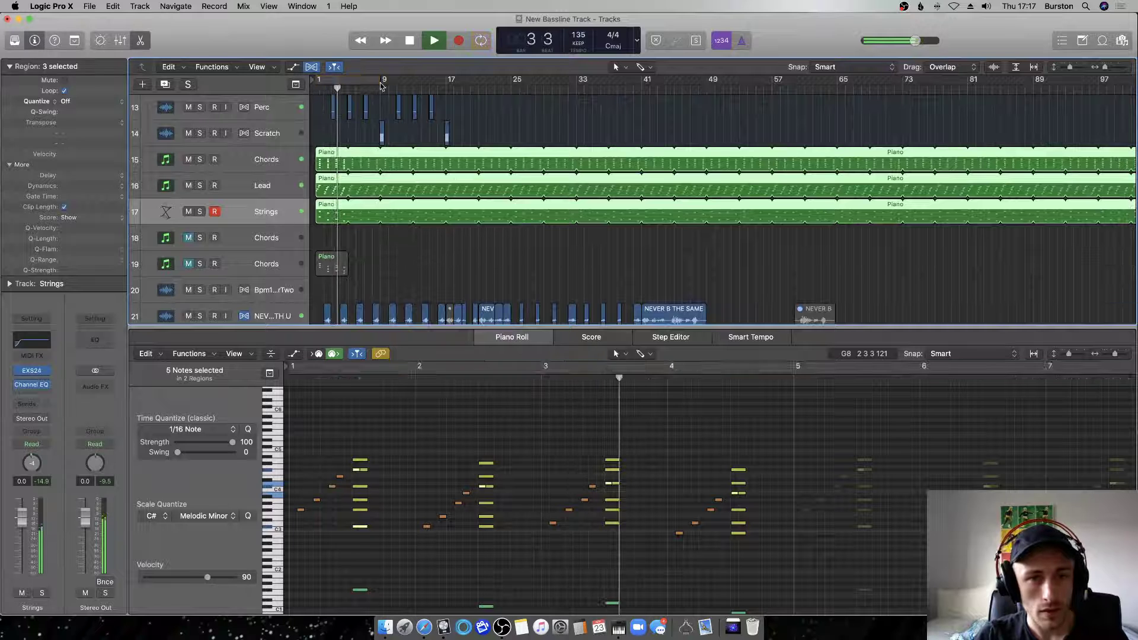
click(513, 151)
click(535, 171)
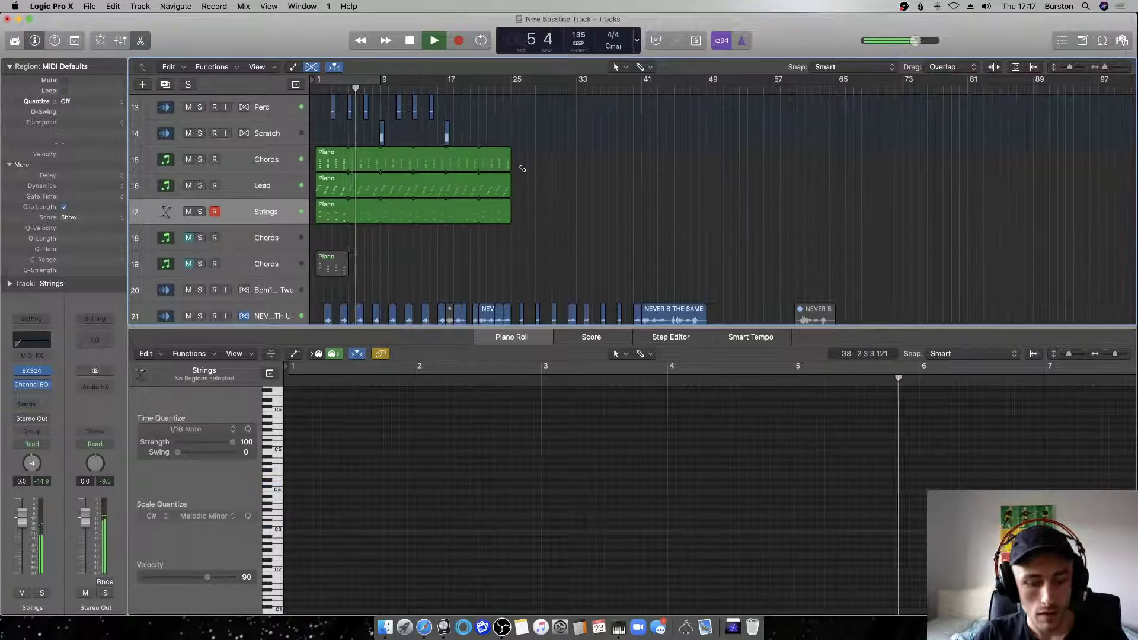
Move the Piano region on Chords track 19 to start at bar 17 and unmute that track during playback.
scroll(521, 168, up, 3)
scroll(519, 167, down, 2)
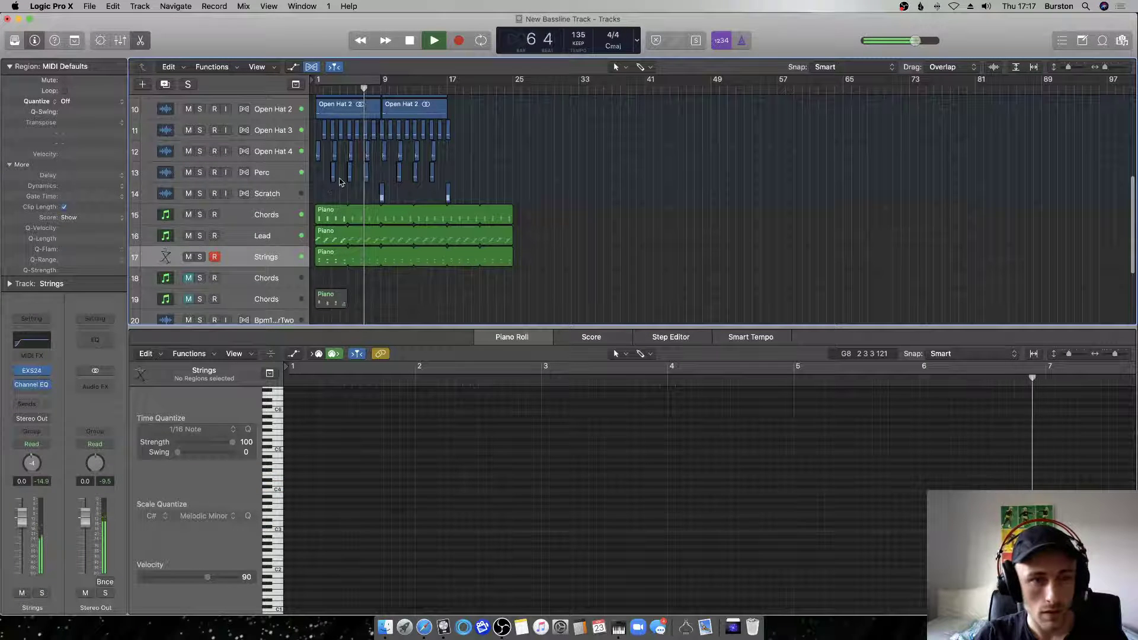
click(260, 284)
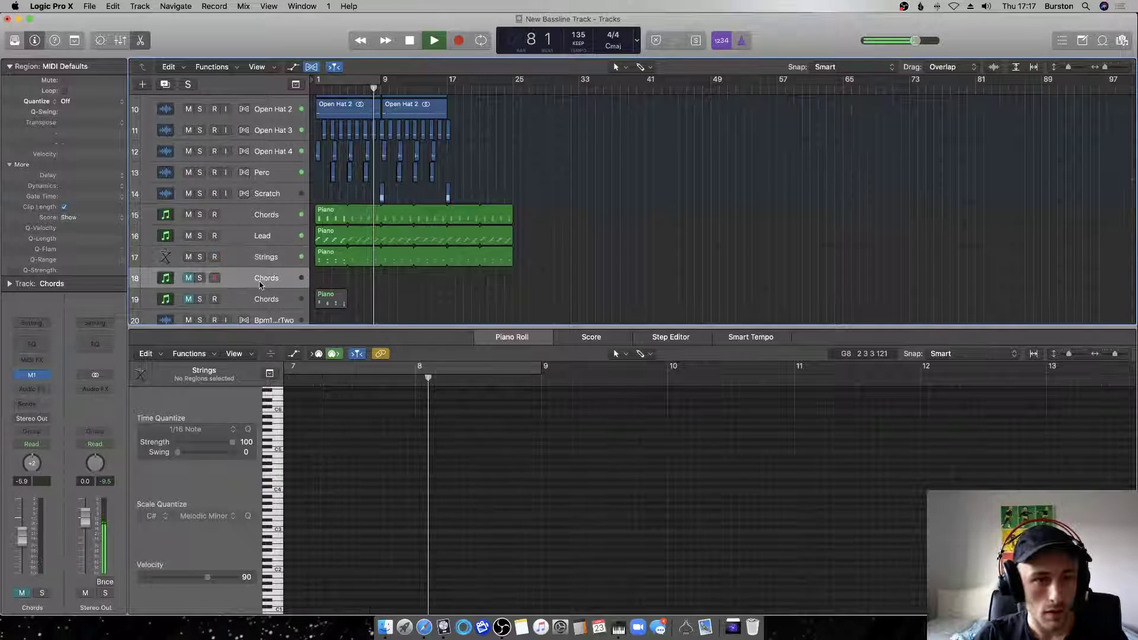
click(266, 300)
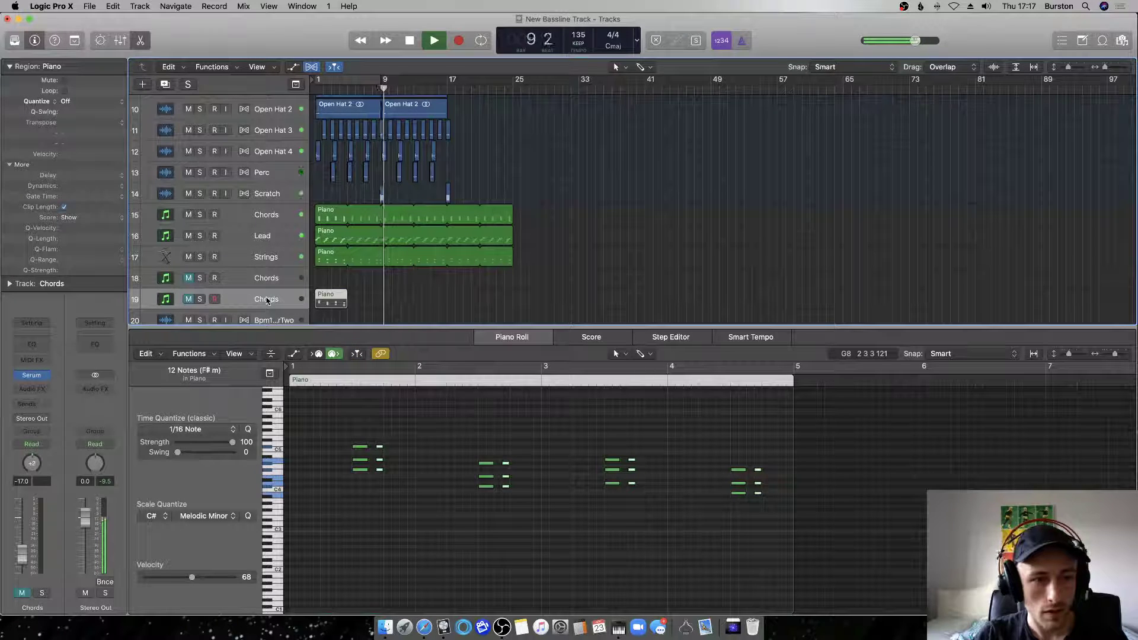
drag(331, 296, 464, 297)
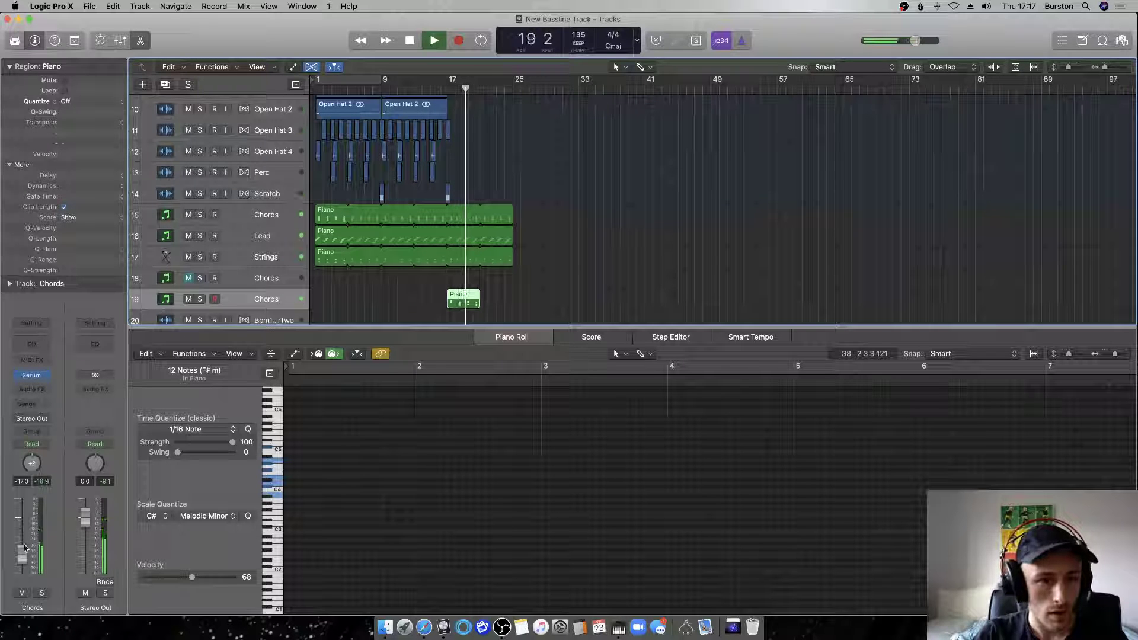
Raise the master level slightly in the Serum instrument of Chords track 19, then stop playback and close the plug-in.
key(v)
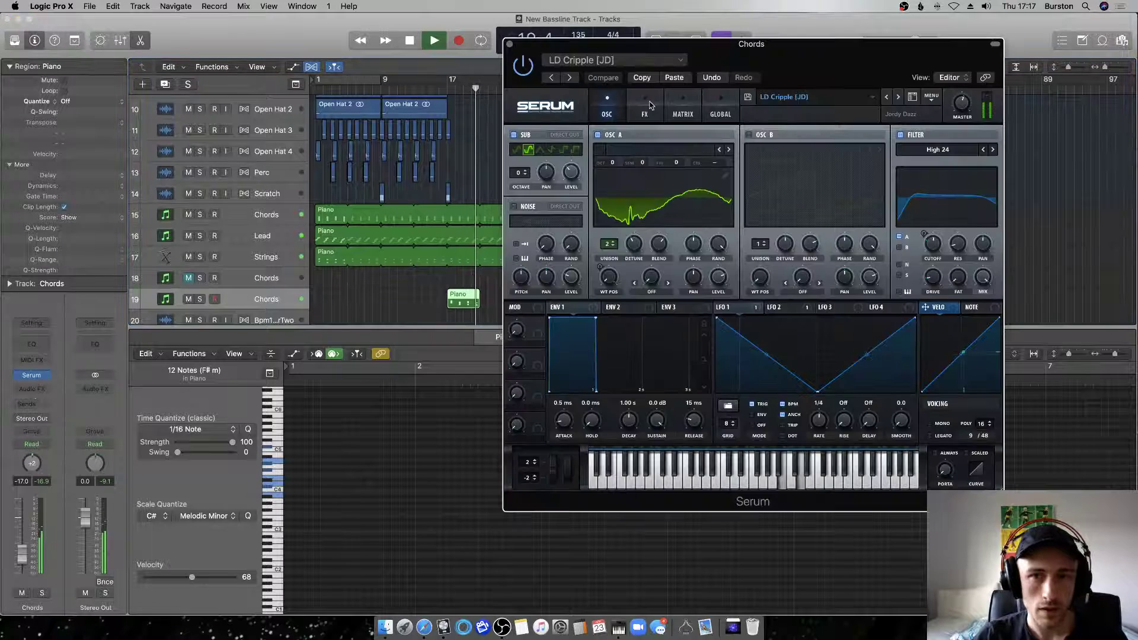
drag(957, 110, 966, 111)
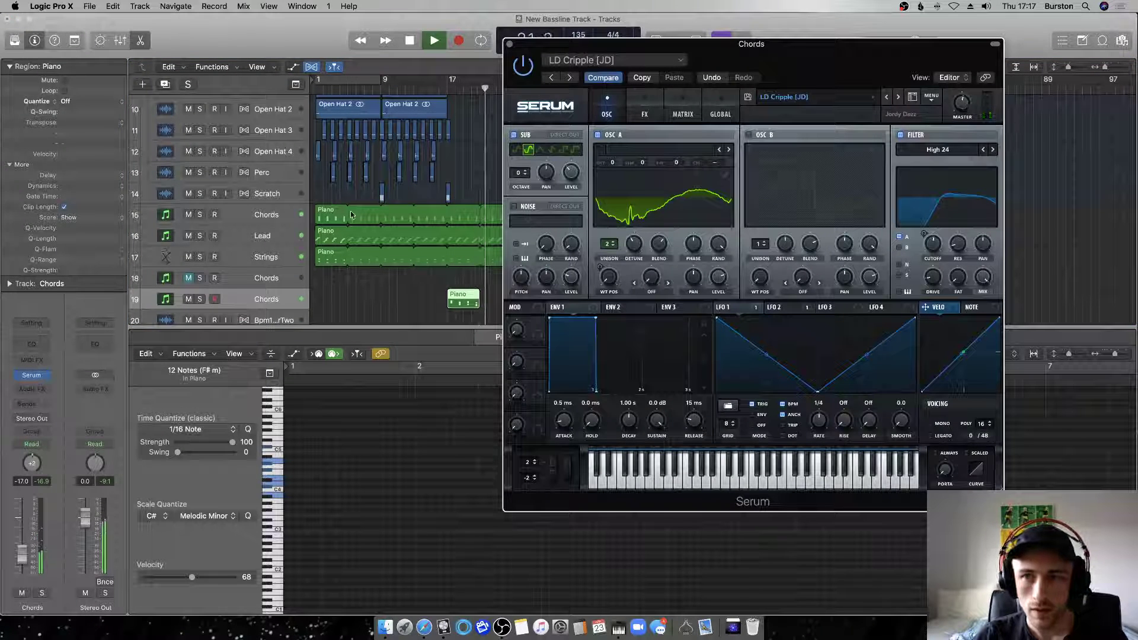
scroll(427, 207, down, 4)
key(space)
click(509, 45)
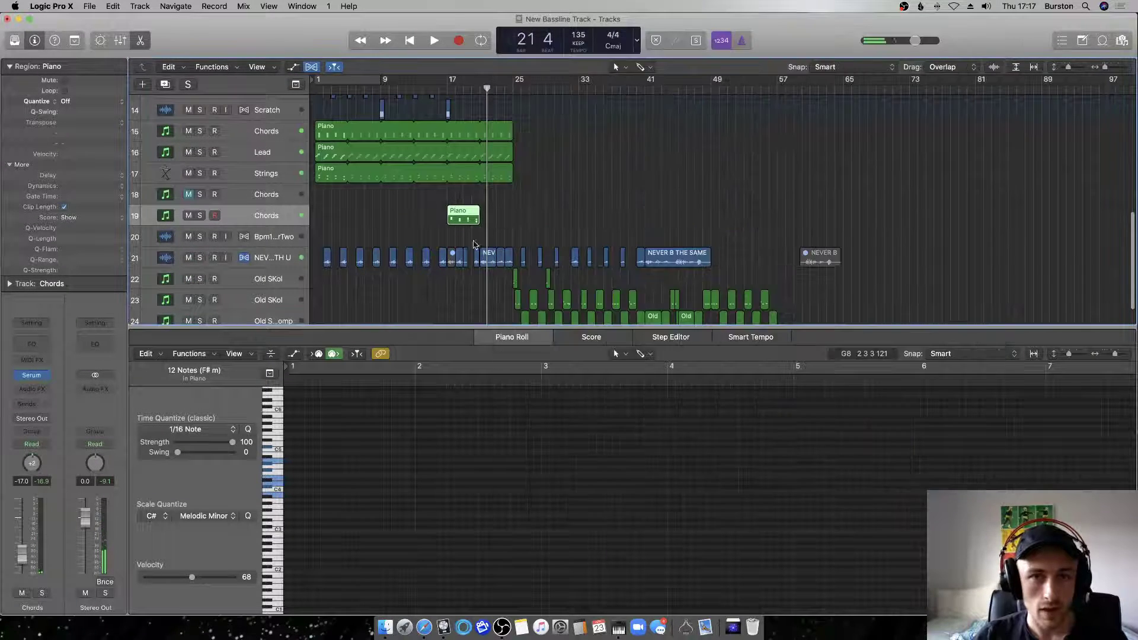
Isolate the bar 21 portion of the NEVER B THE SAME vocal with the Marquee tool and mute it.
ctrl+alt+click(468, 251)
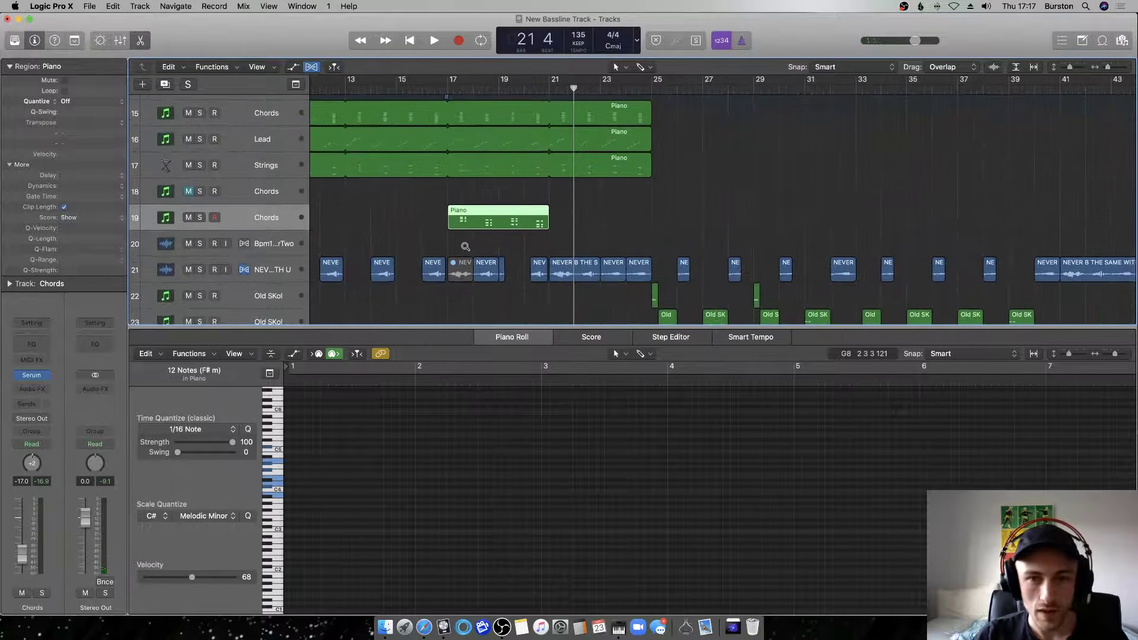
ctrl+alt+click(465, 246)
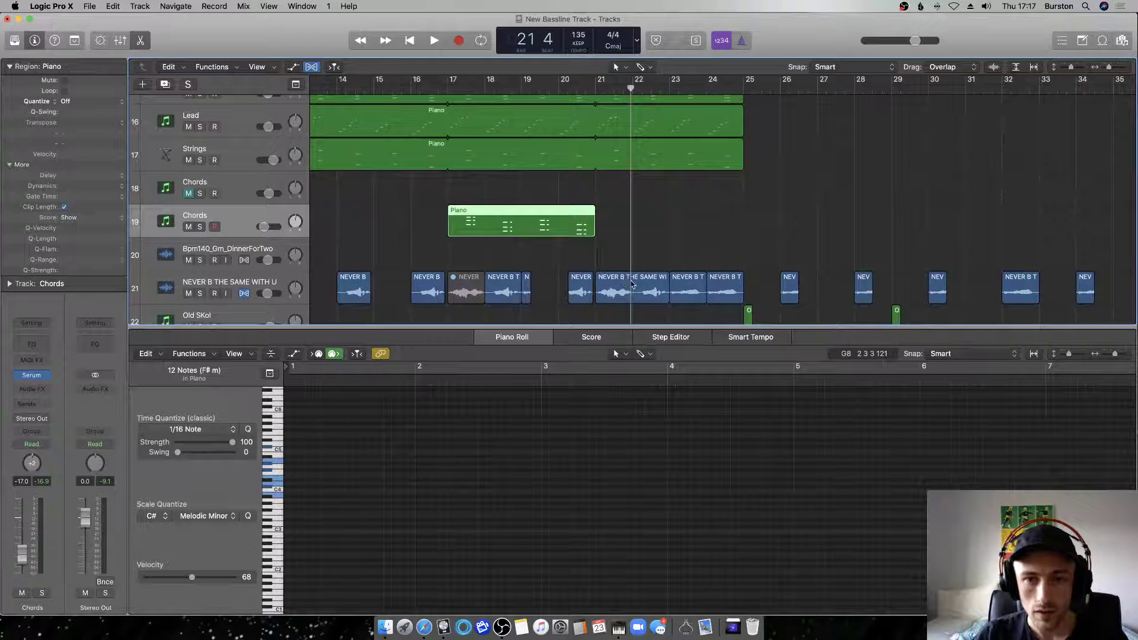
click(646, 258)
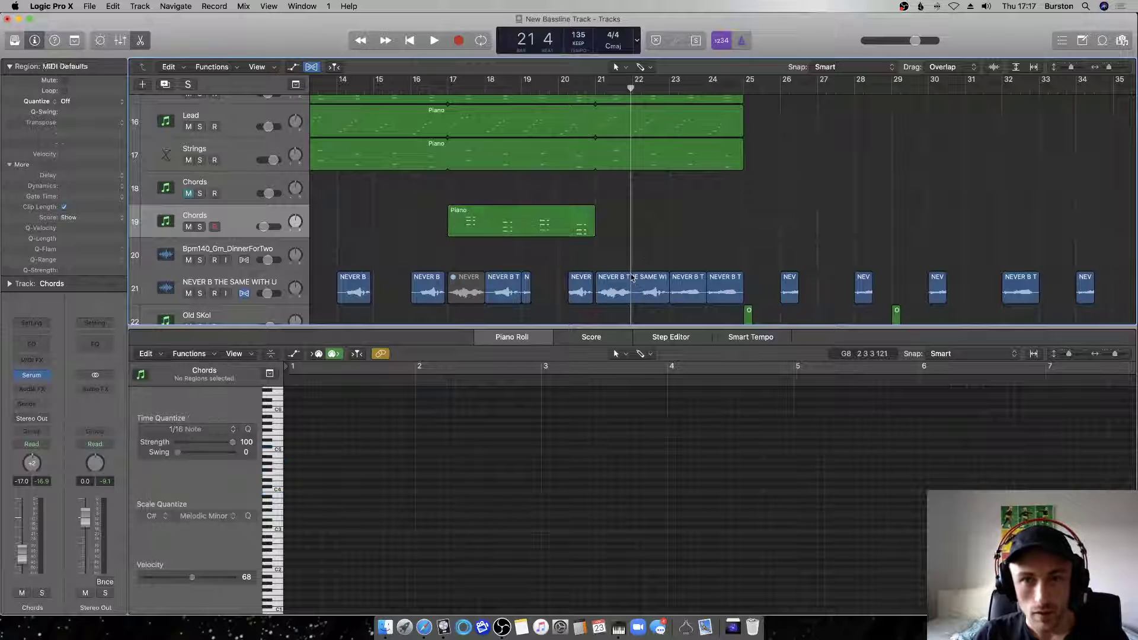
click(642, 67)
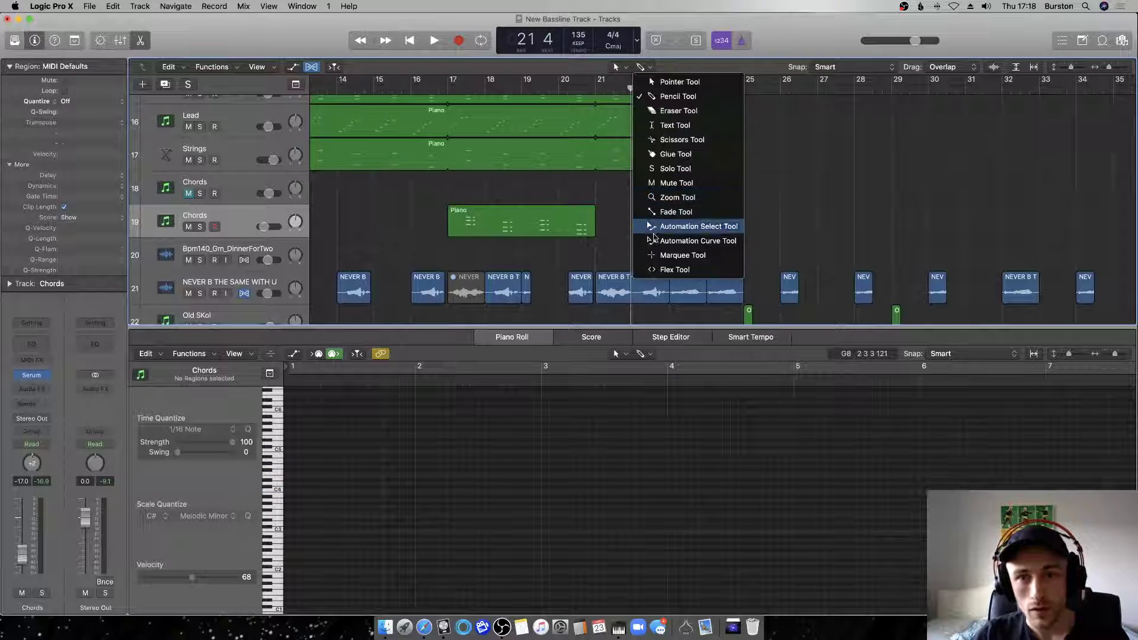
click(640, 264)
ctrl+alt+click(638, 266)
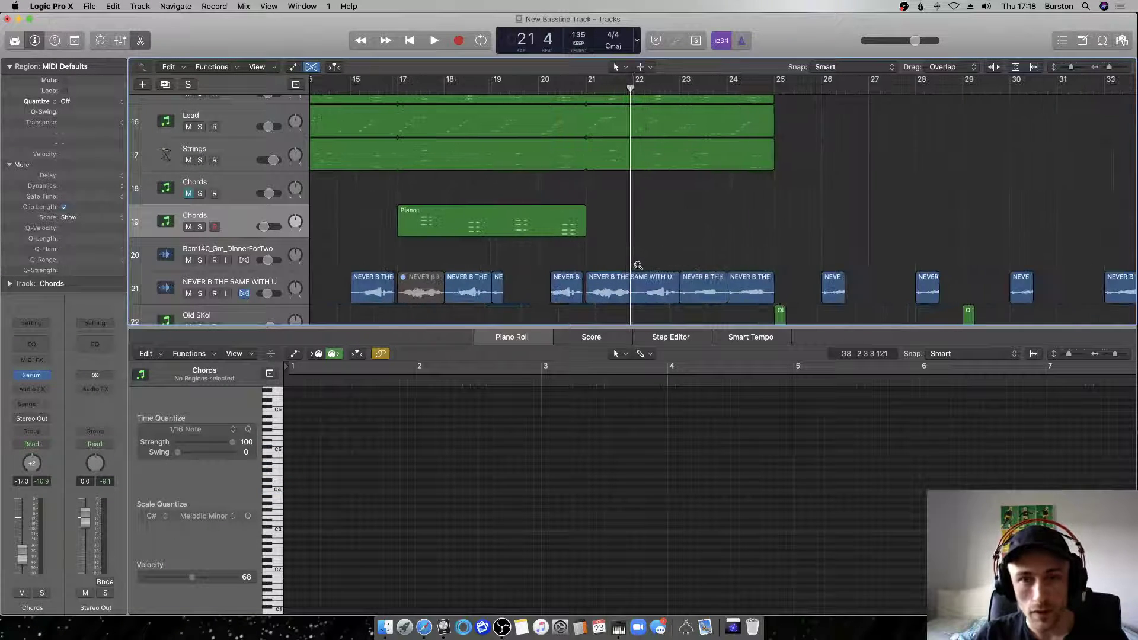
drag(635, 284, 585, 293)
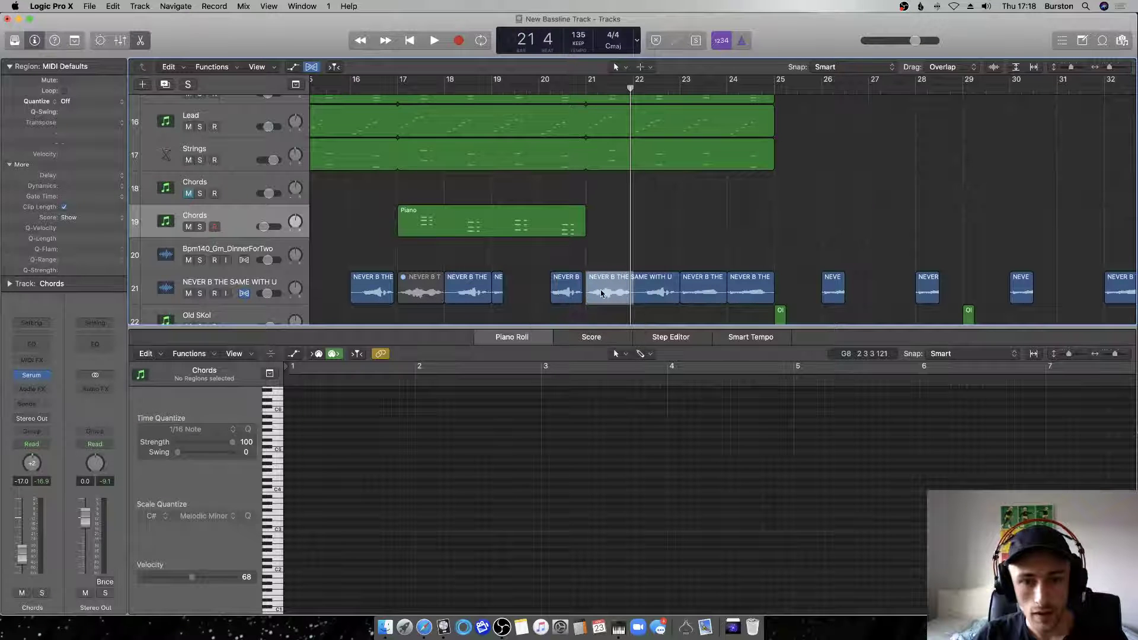
click(601, 294)
key(ctrl+m)
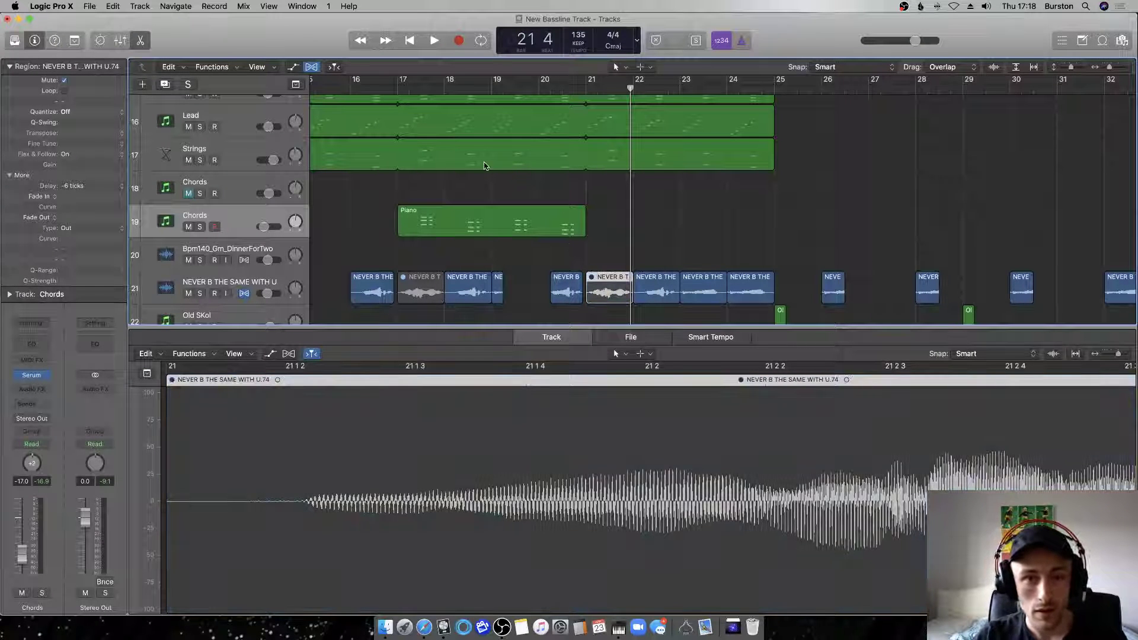
Set the cycle range to bars 17–21 and play the section briefly.
drag(404, 88, 586, 88)
key(space)
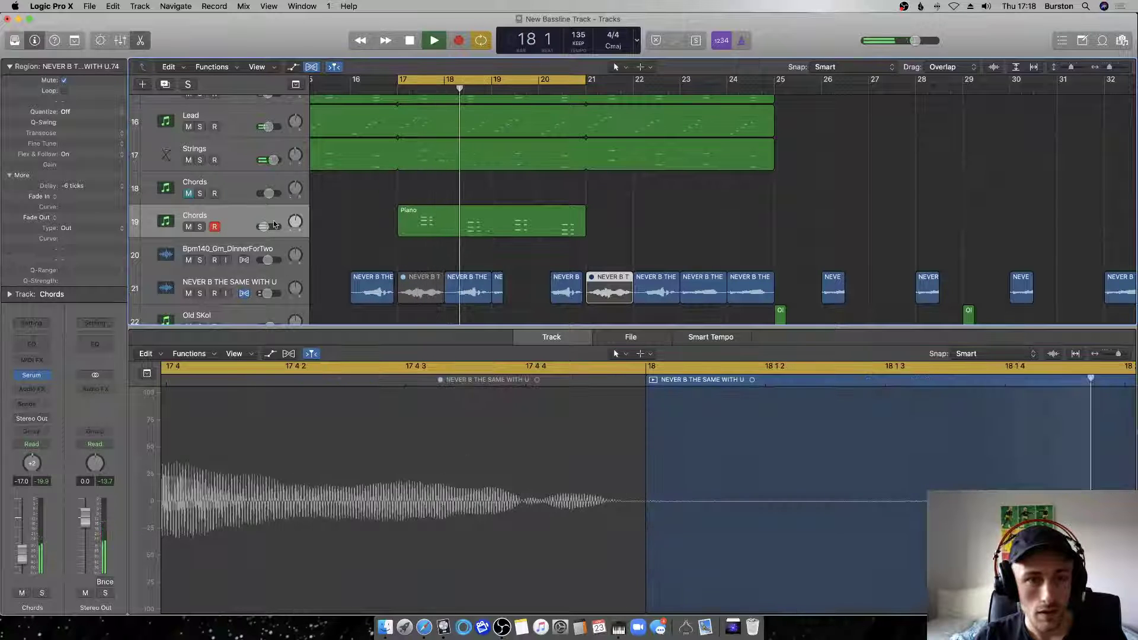
key(space)
Lower the two highest notes in bar 17 of the track 19 Chords region by one octave and play the loop.
click(481, 238)
click(578, 537)
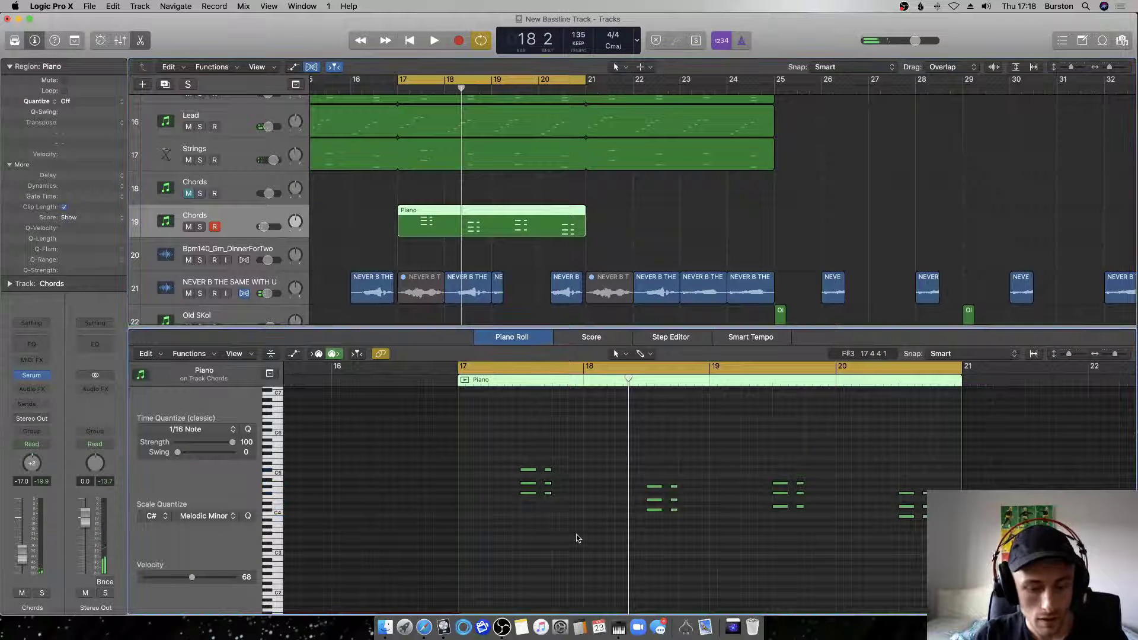
key(alt+shift+Down)
key(alt+shift+Up)
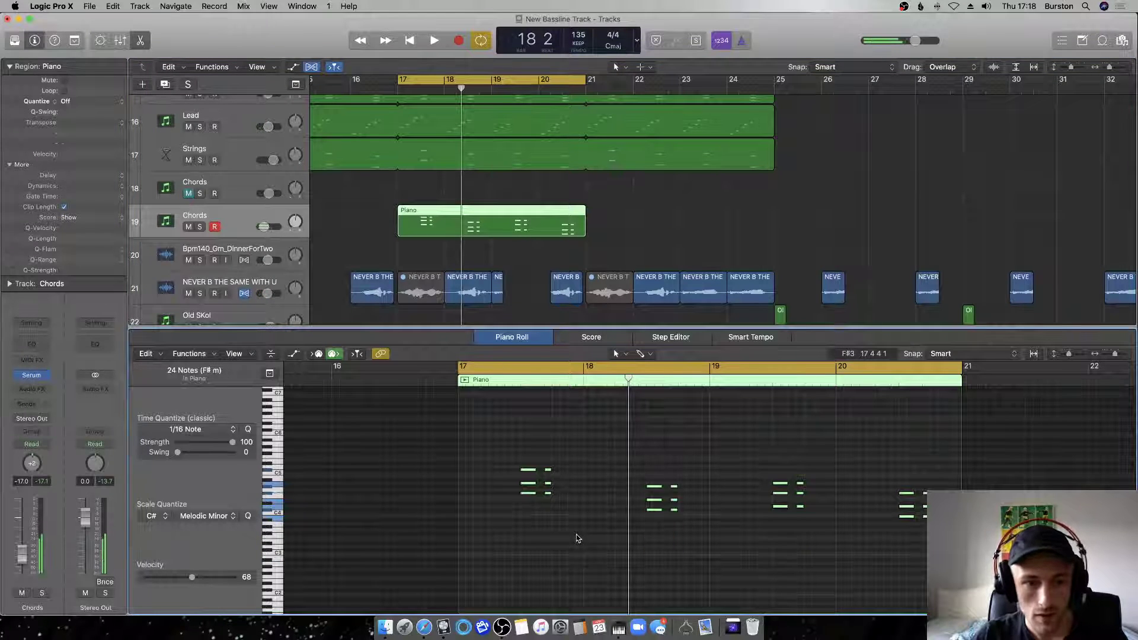
drag(511, 472, 591, 463)
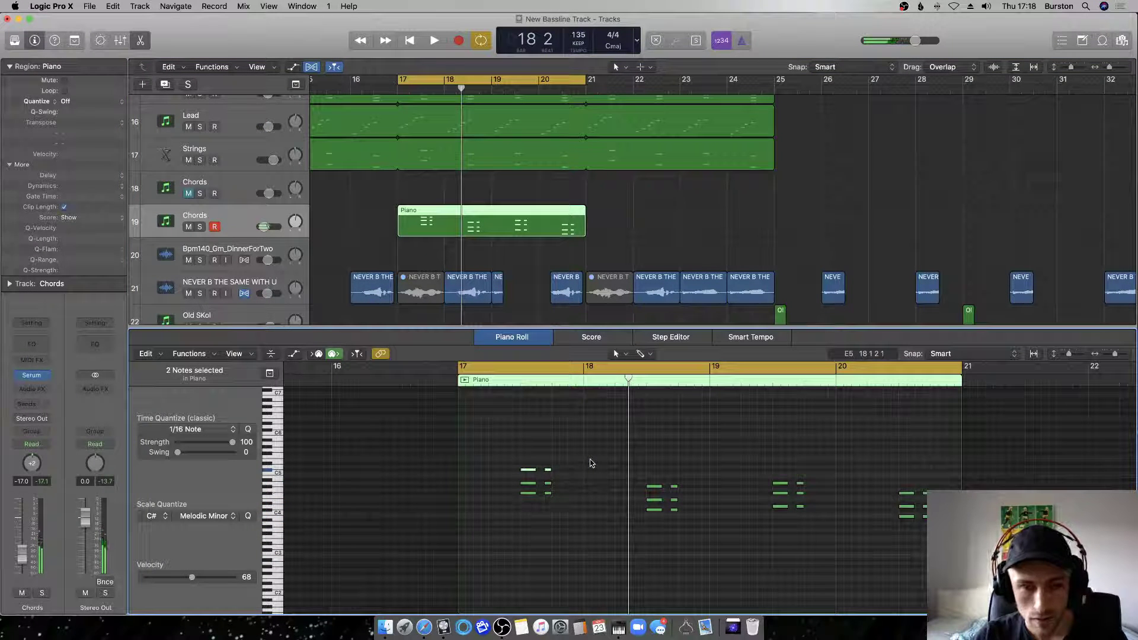
key(space)
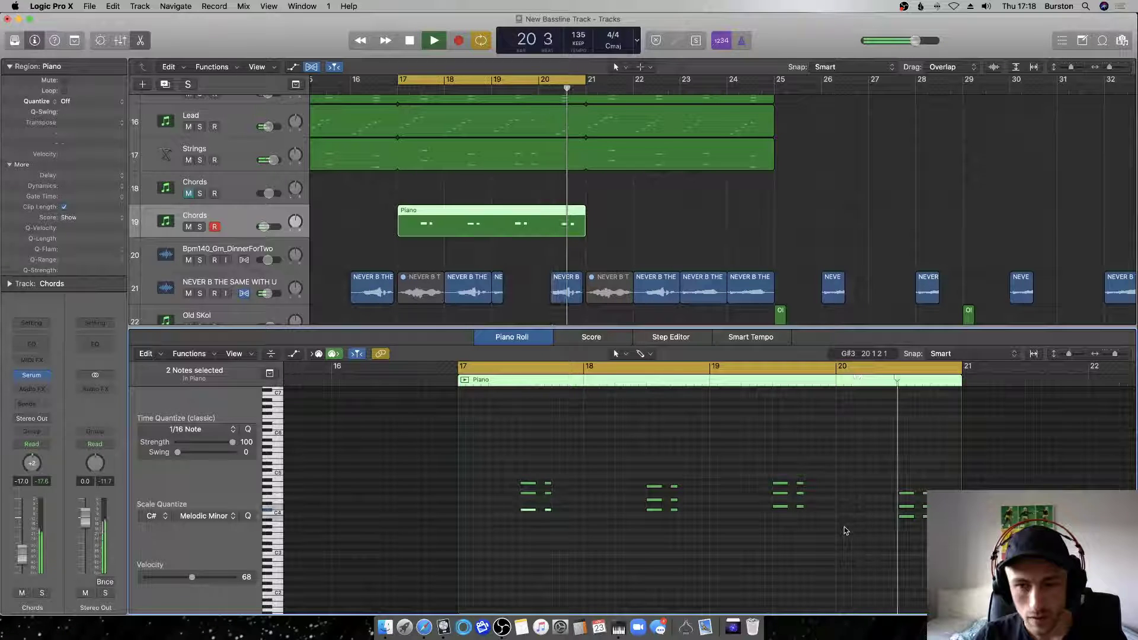
Audition the loop with an extra three-note chord stab tried at the end of bar 20, and save the project.
key(space)
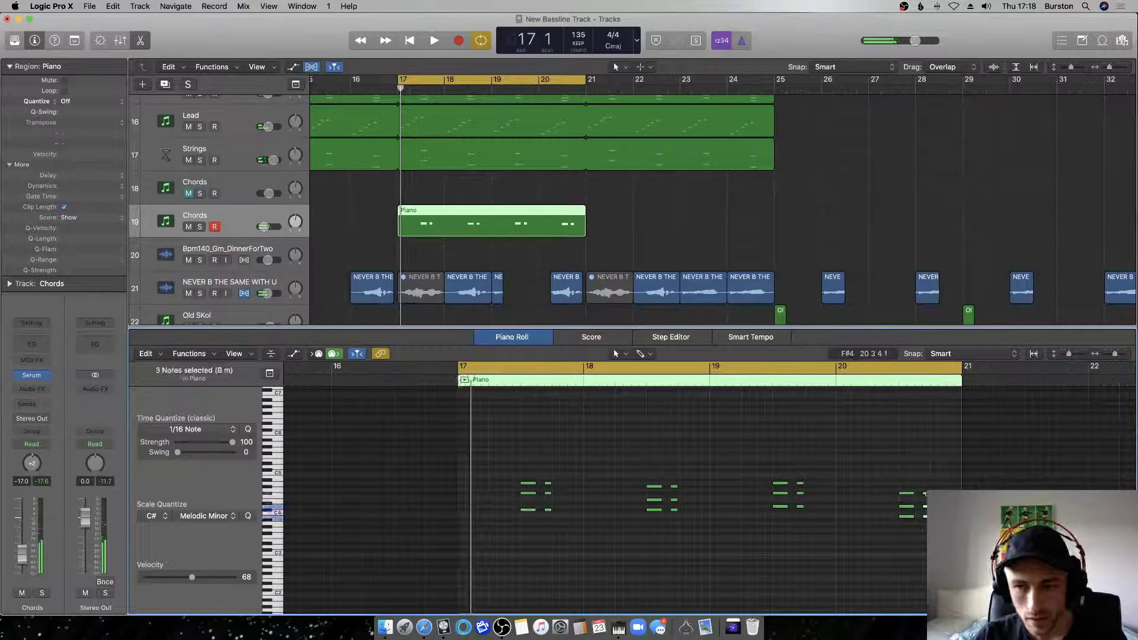
key(space)
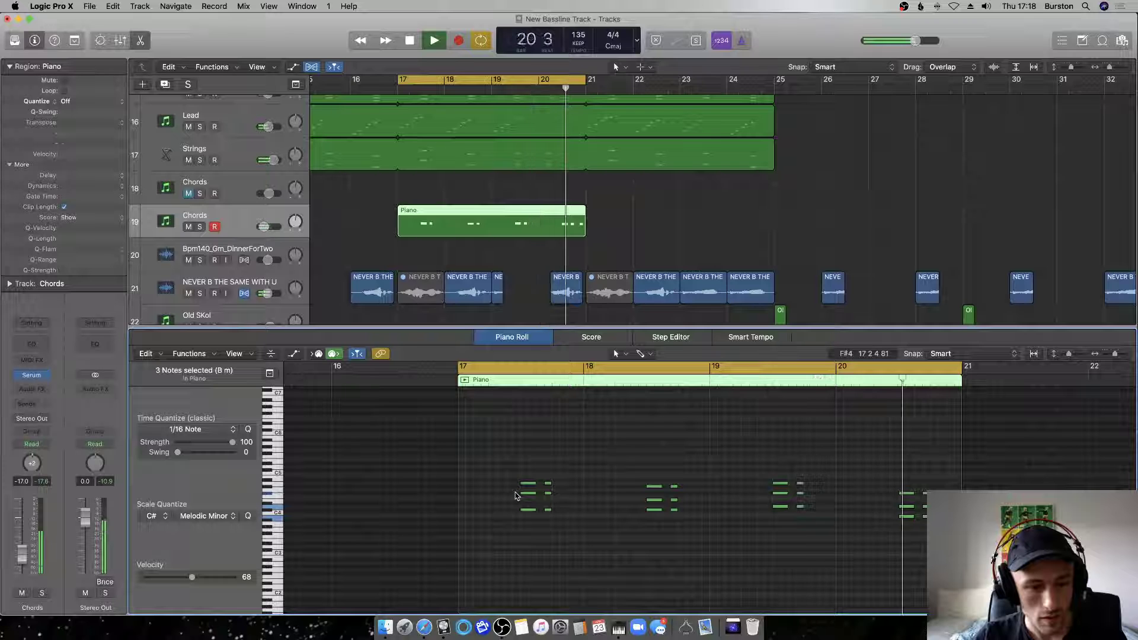
click(879, 553)
key(super+s)
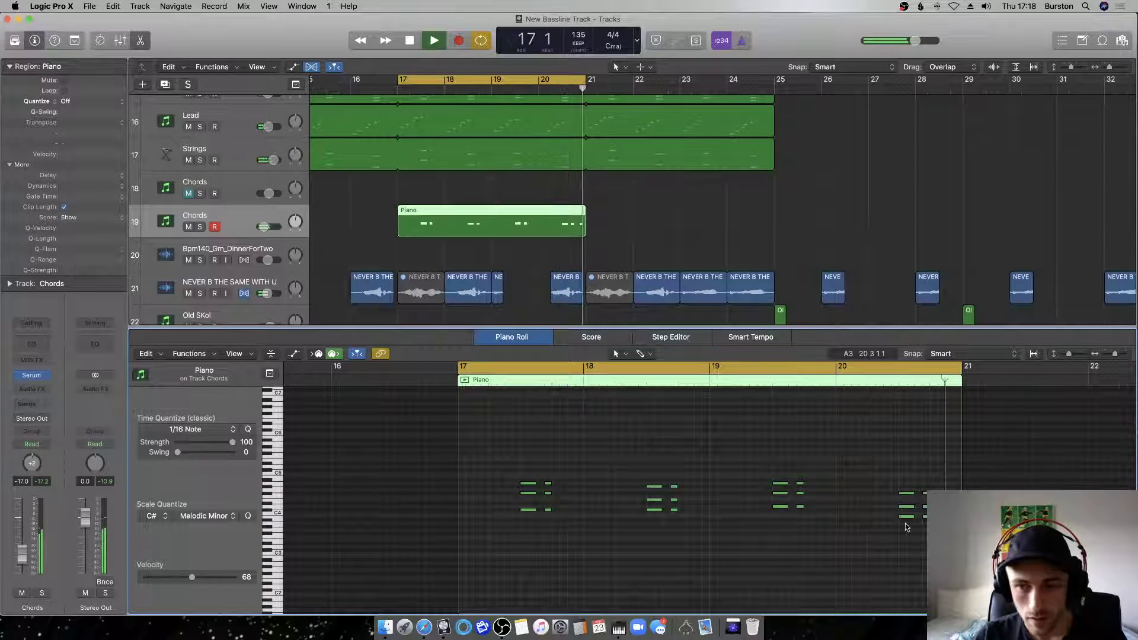
key(space)
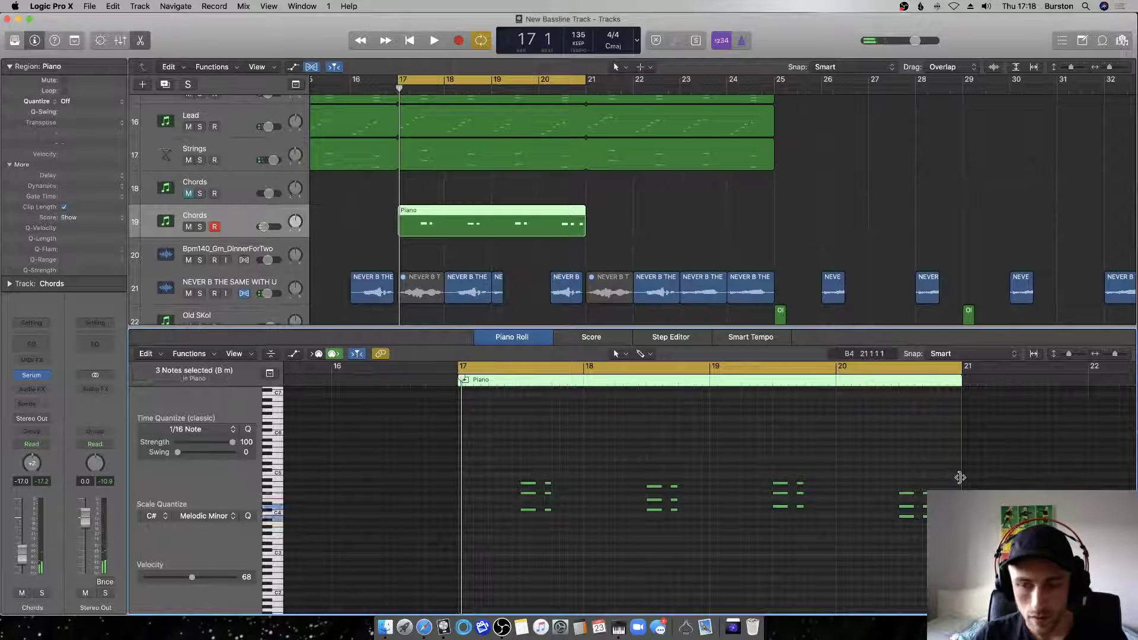
key(space)
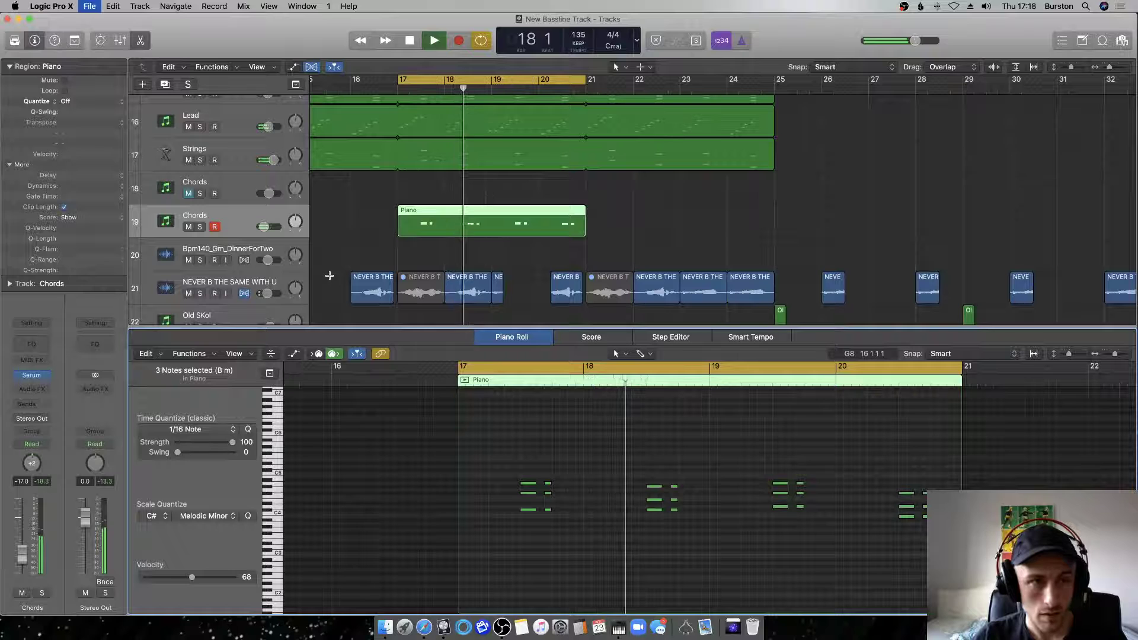
Extend the cycle range and the looped Piano region on Chords track 19 to bar 25.
scroll(344, 276, left, 1)
scroll(375, 261, left, 2)
click(381, 256)
scroll(390, 254, left, 2)
scroll(447, 247, down, 3)
scroll(449, 248, left, 1)
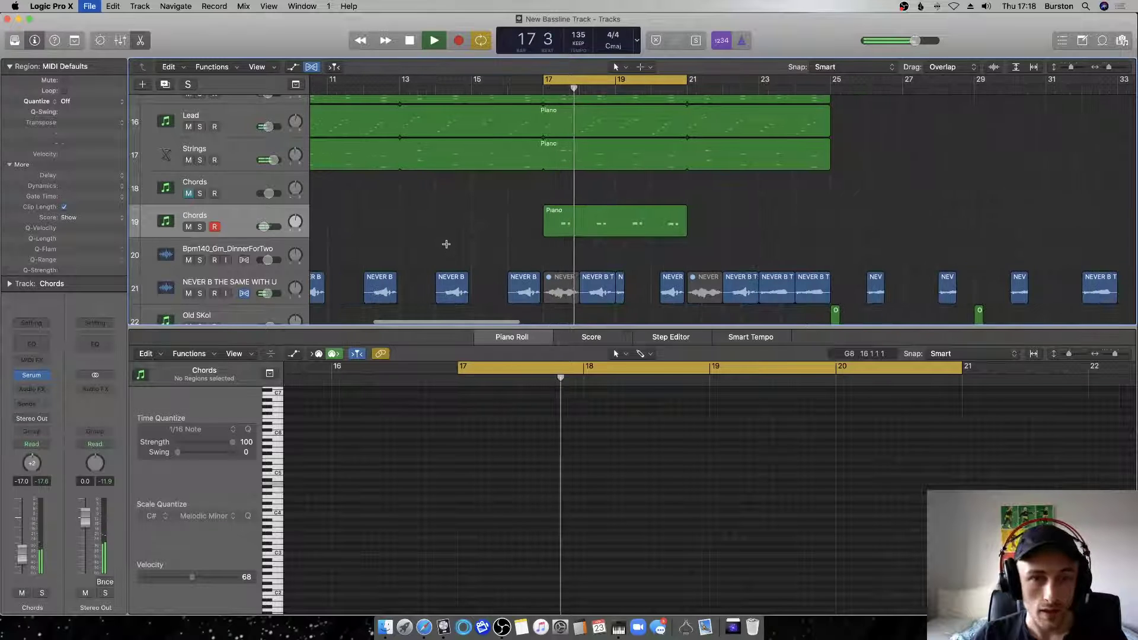
scroll(446, 244, left, 2)
scroll(447, 245, down, 3)
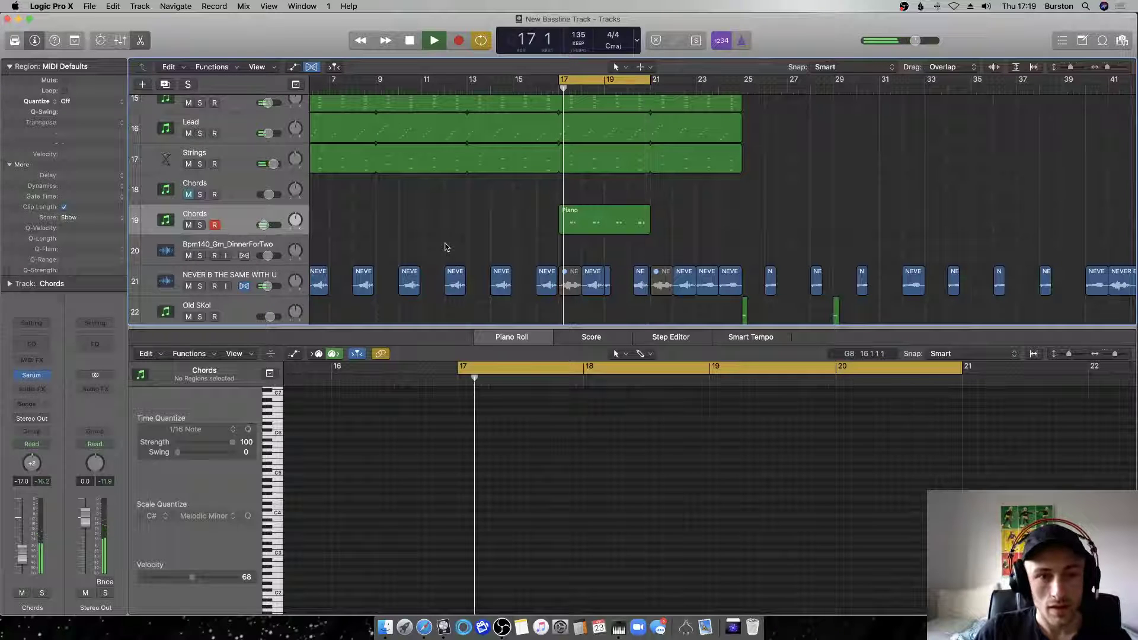
scroll(447, 245, down, 2)
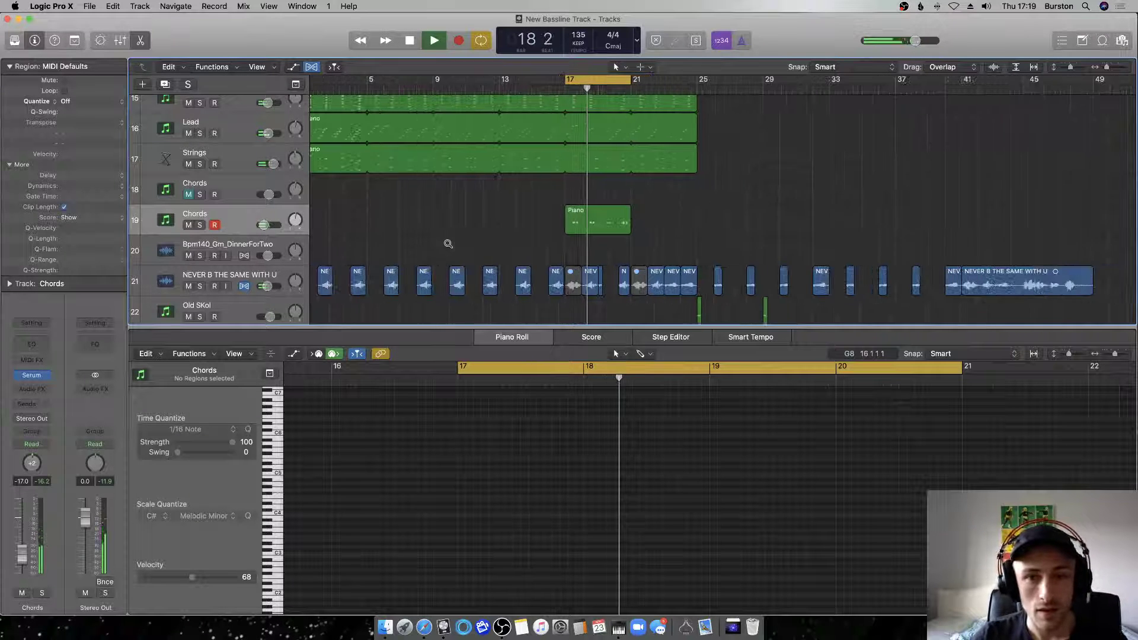
drag(631, 80, 697, 83)
drag(629, 210, 696, 213)
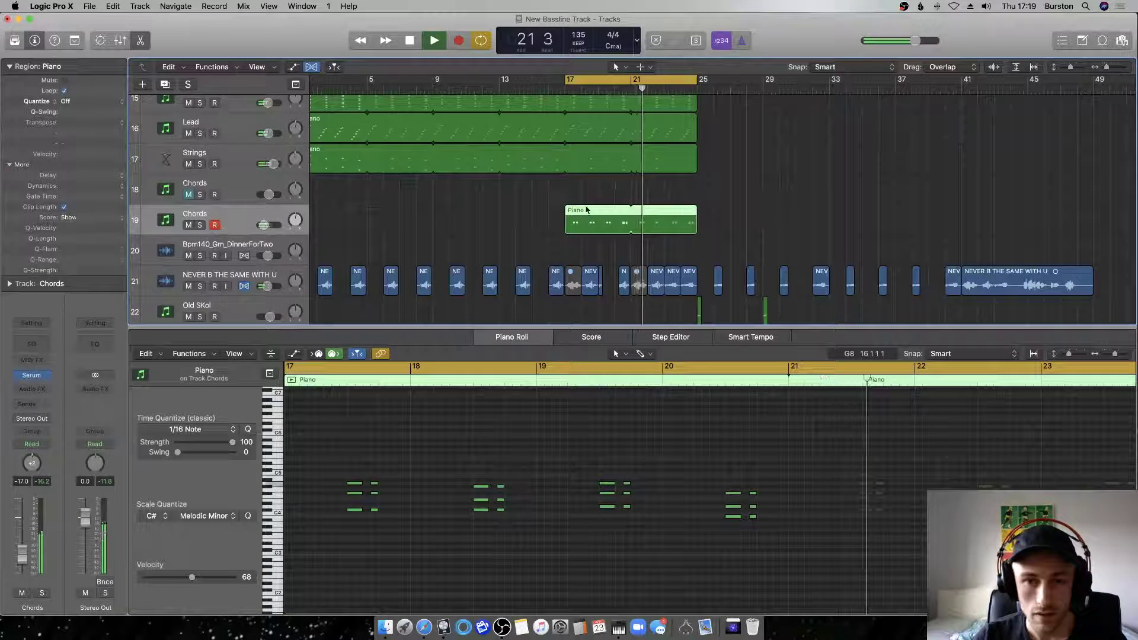
Stop playback and copy the looped Piano region at bar 17 from Chords track 19 onto Chords track 18.
scroll(496, 219, down, 5)
key(super+Up)
key(super+Up)
key(space)
click(257, 196)
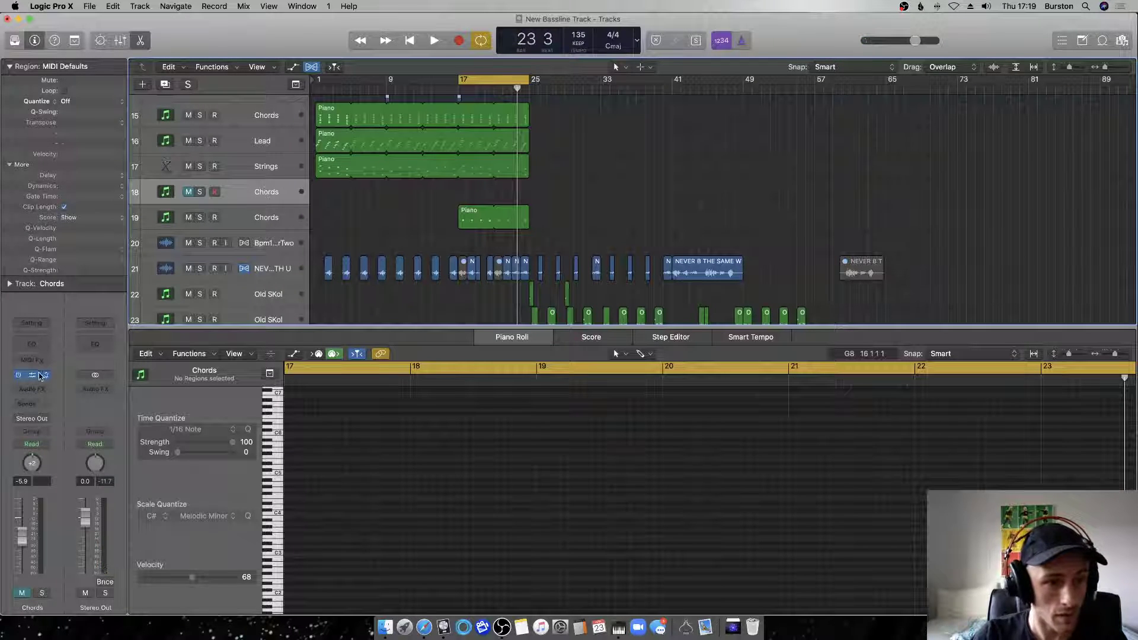
drag(468, 215, 468, 190)
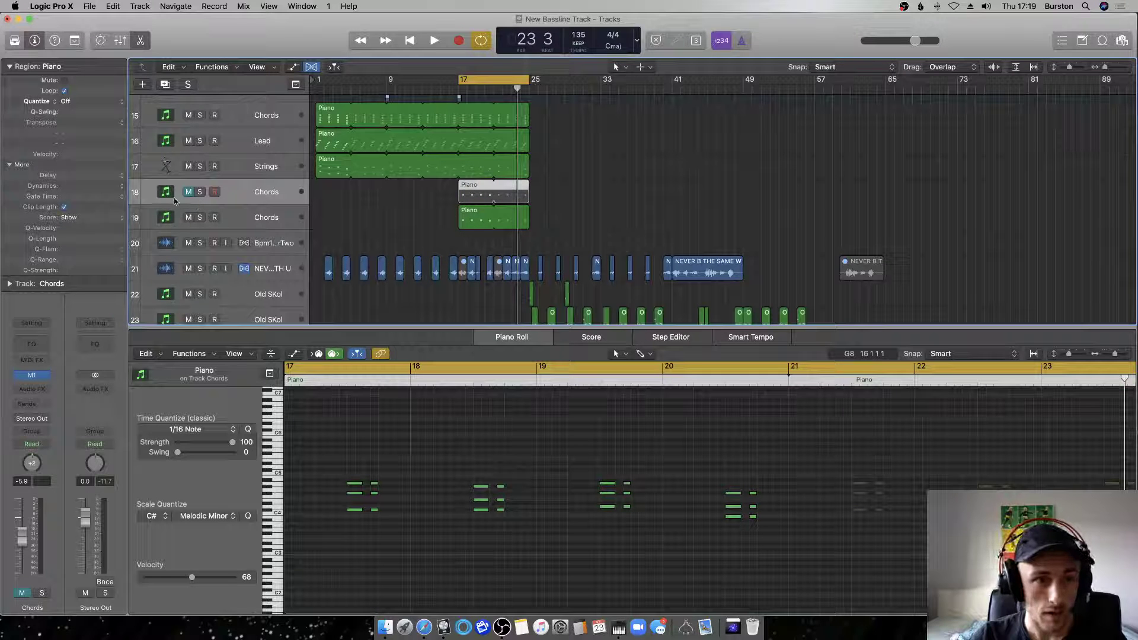
Unmute track 18 and rename it String.
click(190, 194)
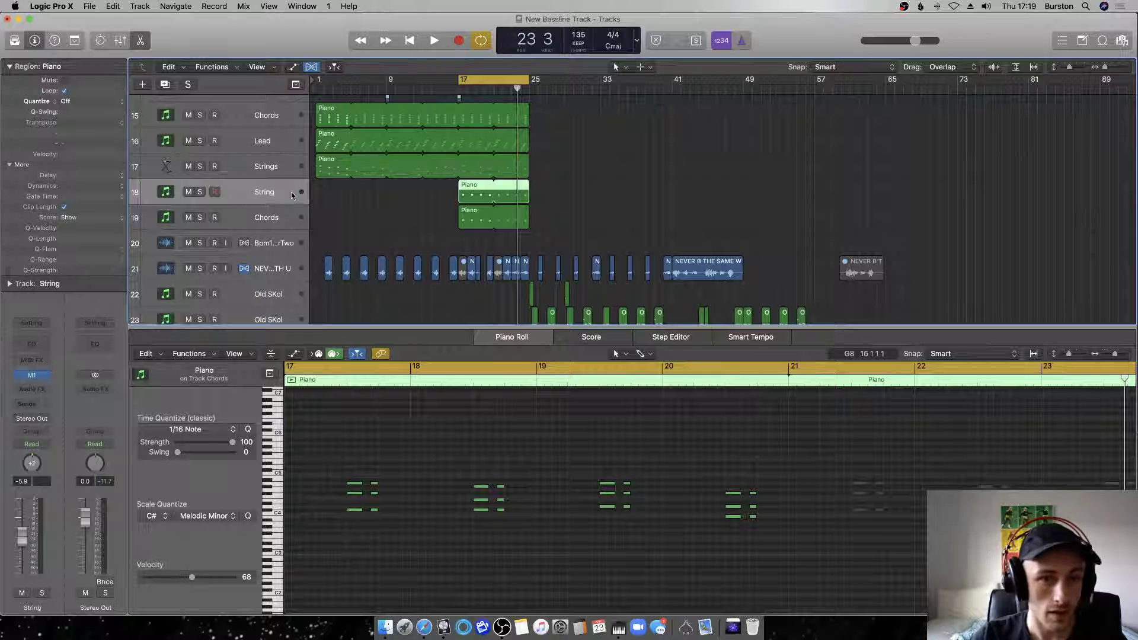
drag(440, 194, 472, 195)
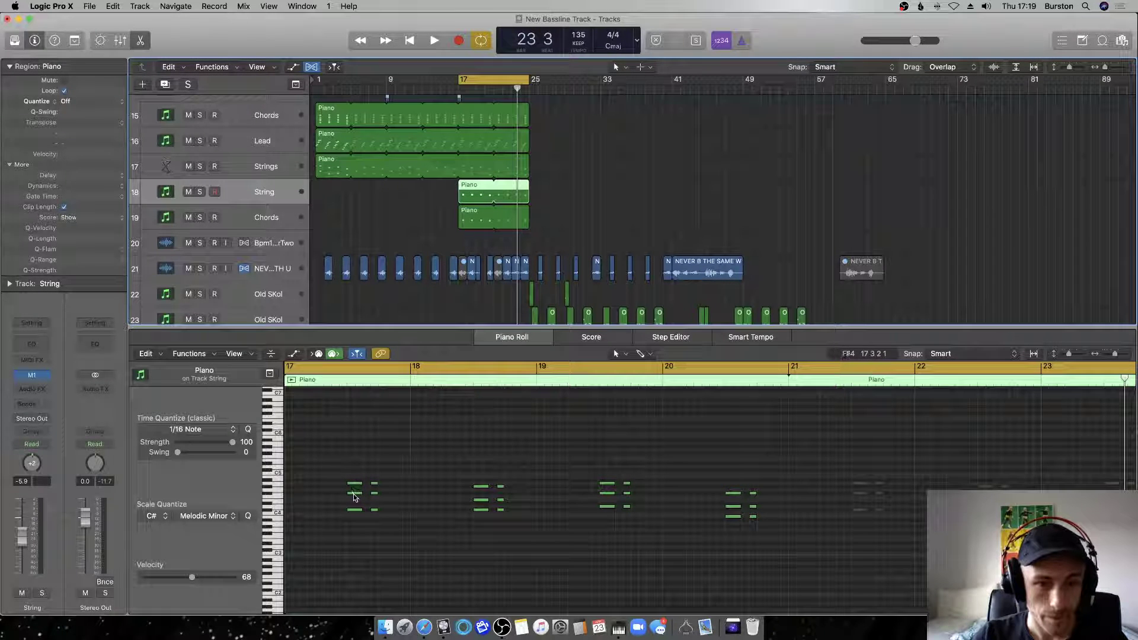
Reduce each chord group in bars 17–20 of the String region to one note at the start of its bar.
drag(353, 496, 292, 495)
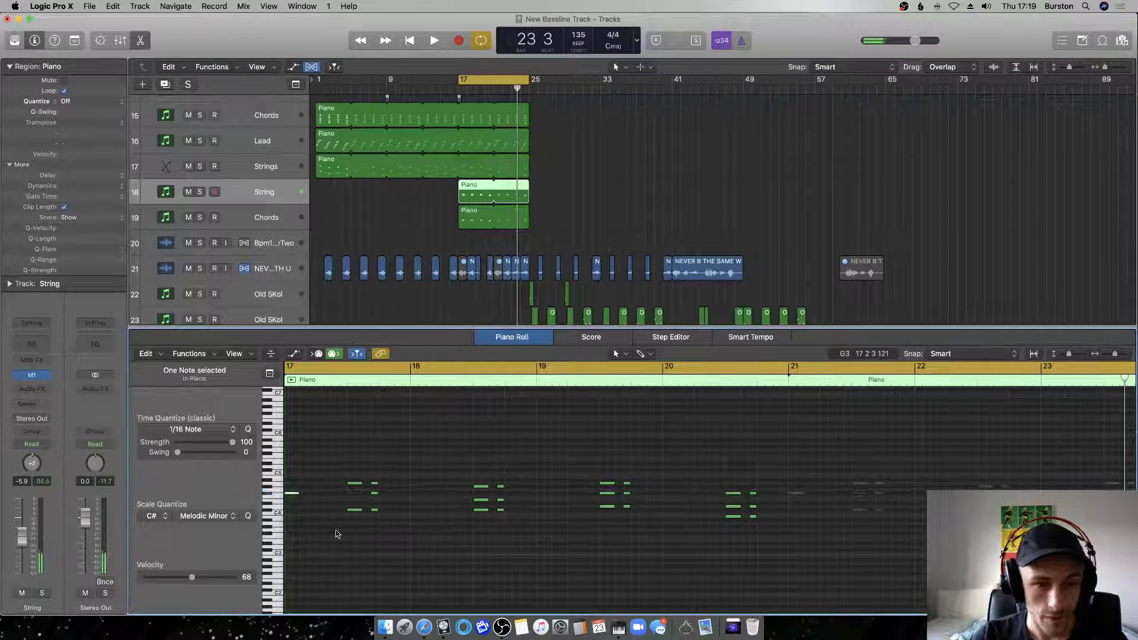
drag(336, 535, 412, 461)
drag(481, 510, 418, 511)
drag(471, 517, 536, 468)
key(Delete)
drag(608, 509, 658, 468)
key(Delete)
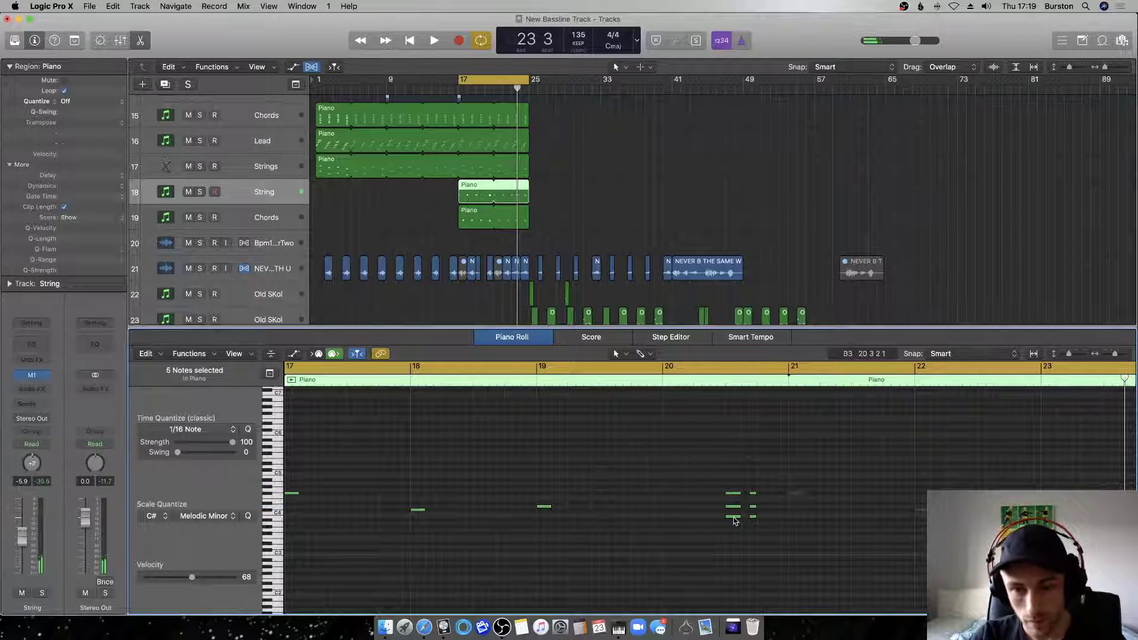
drag(735, 519, 671, 518)
drag(726, 531, 779, 480)
key(Delete)
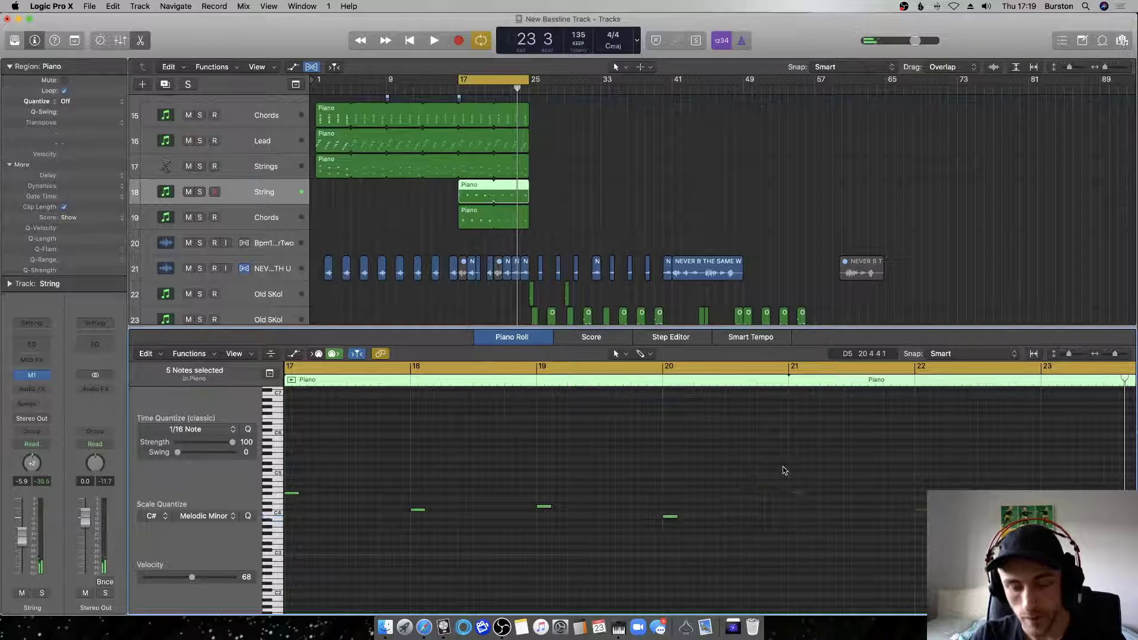
drag(709, 541, 320, 456)
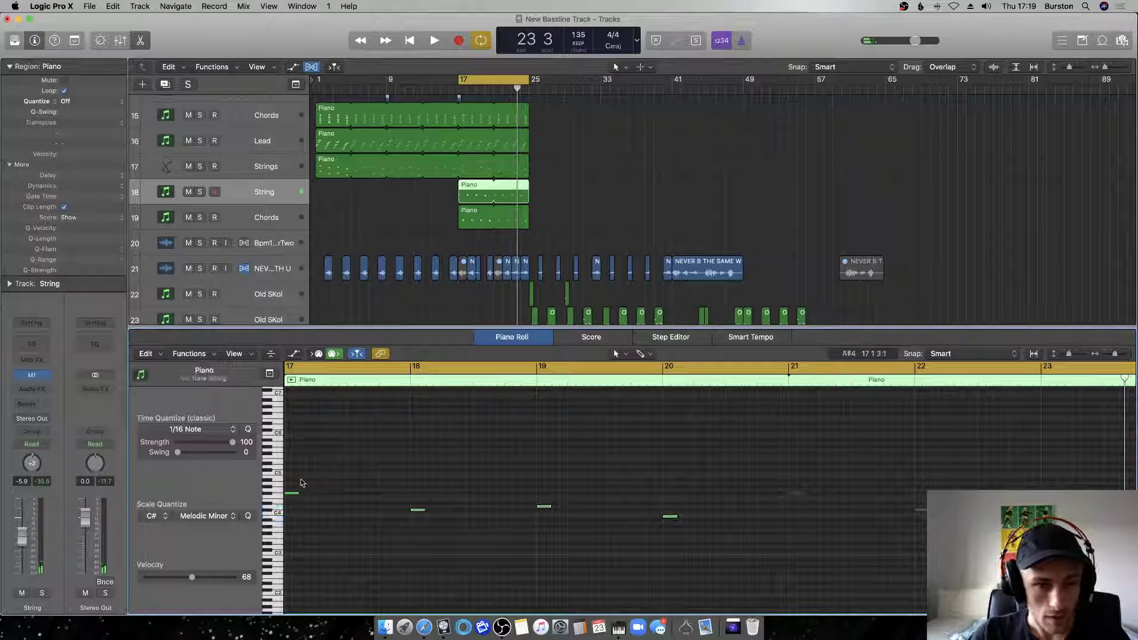
Search the sound library for string and load Studio Strings on the String track in place of M1.
click(30, 377)
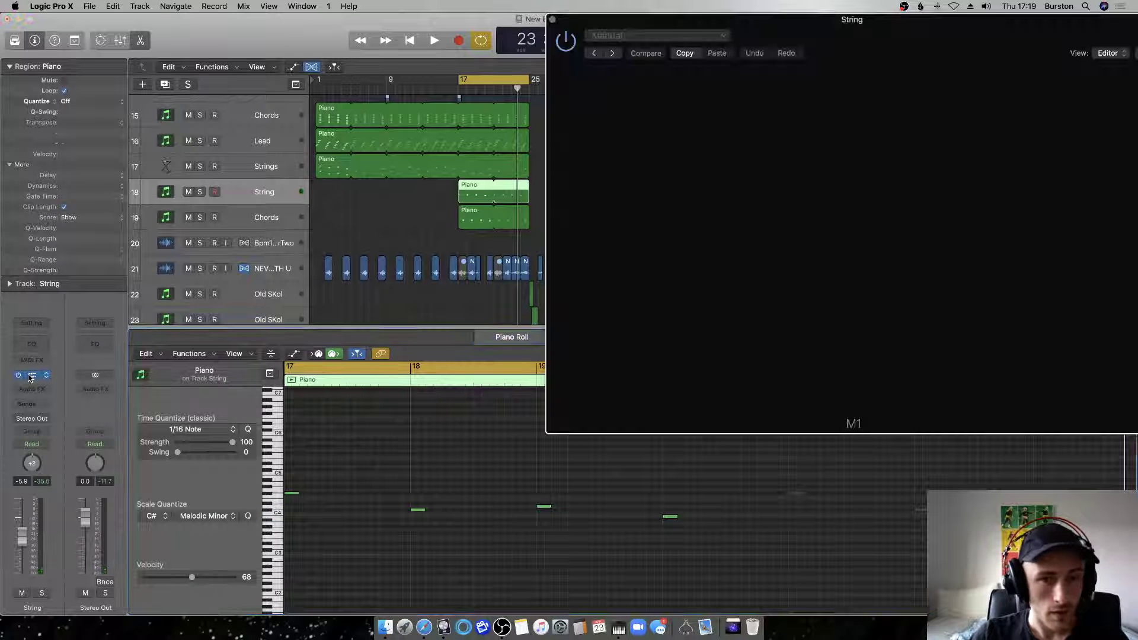
click(553, 20)
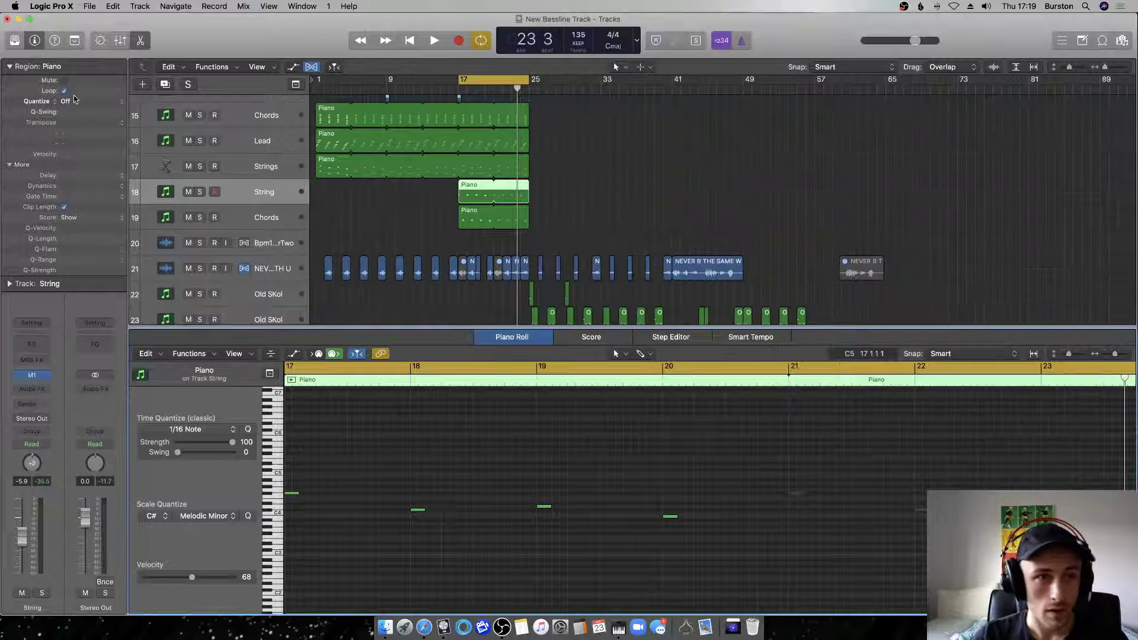
key(y)
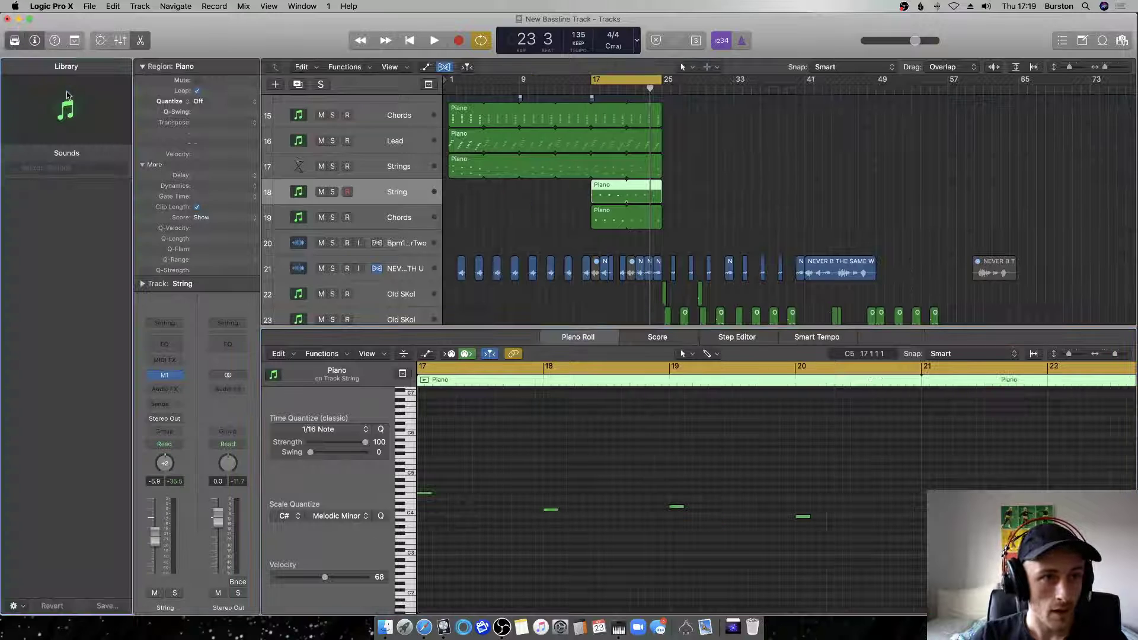
click(60, 168)
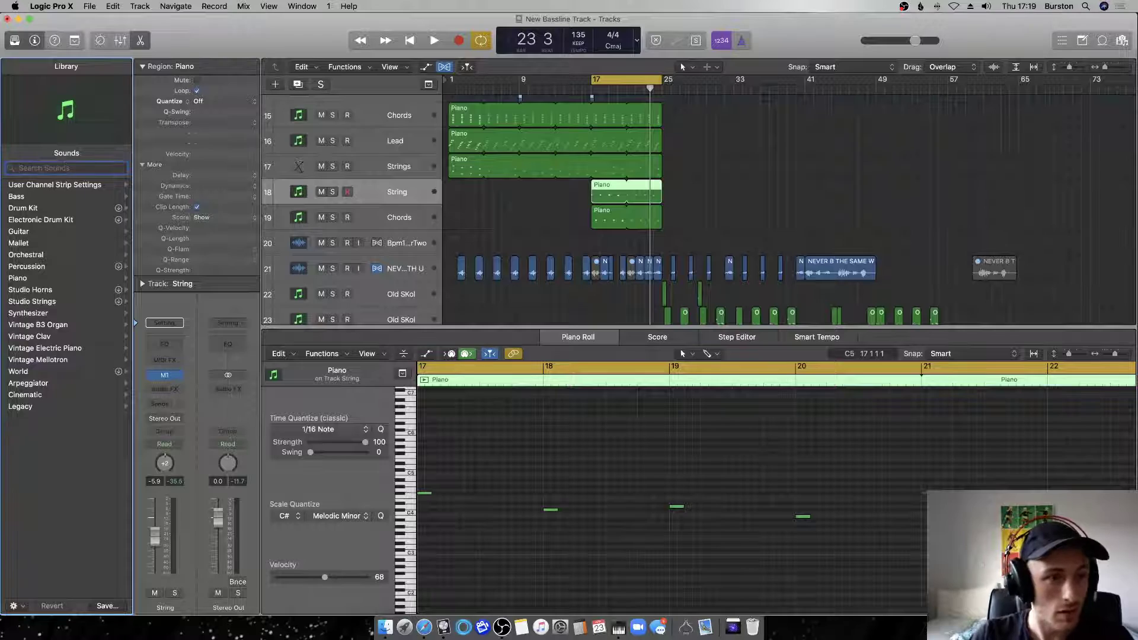
text(string)
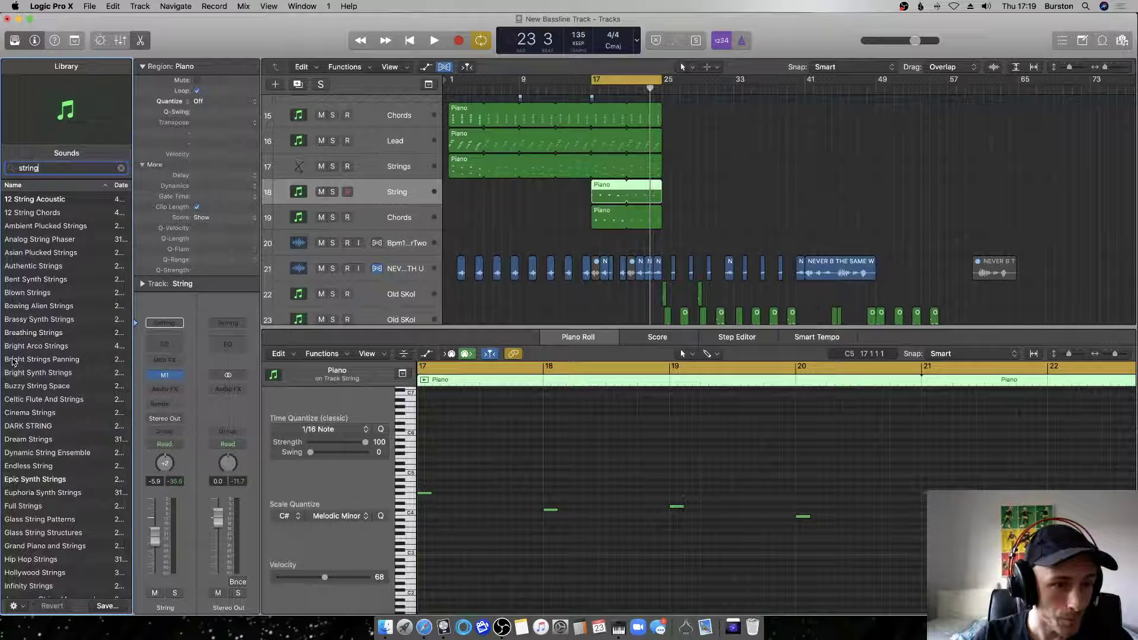
scroll(13, 363, down, 5)
scroll(17, 358, down, 3)
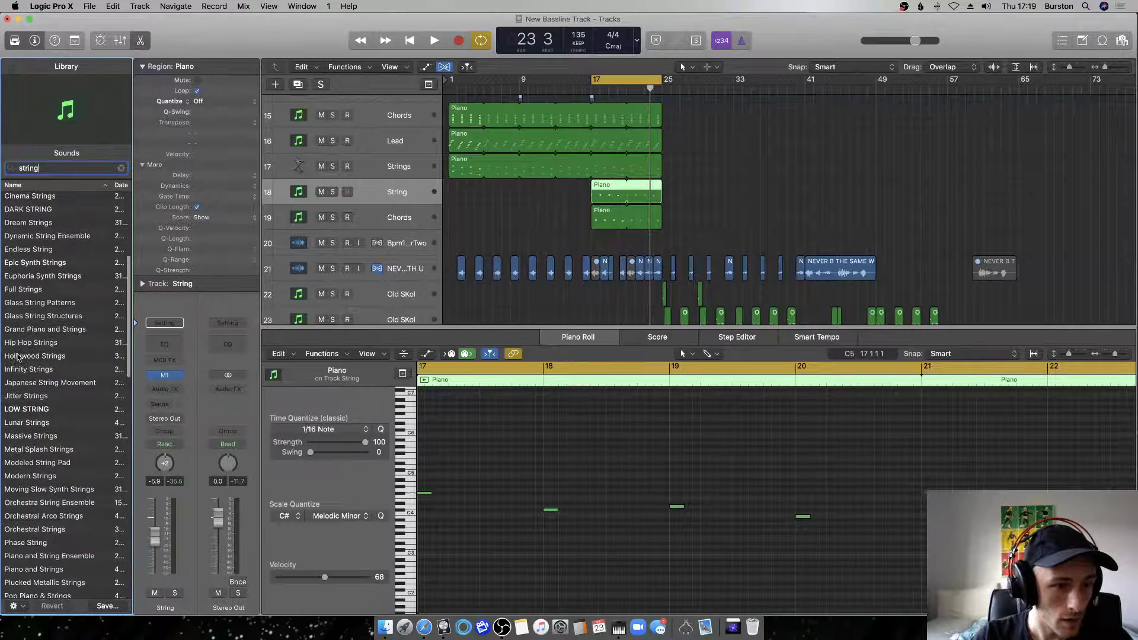
scroll(57, 387, down, 12)
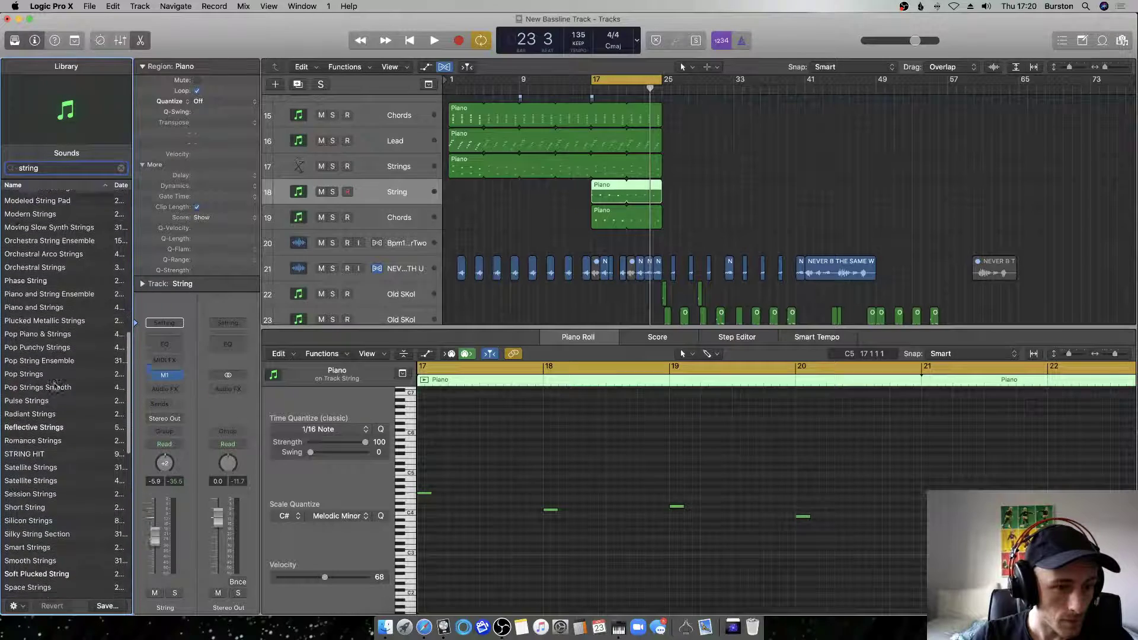
scroll(55, 387, down, 14)
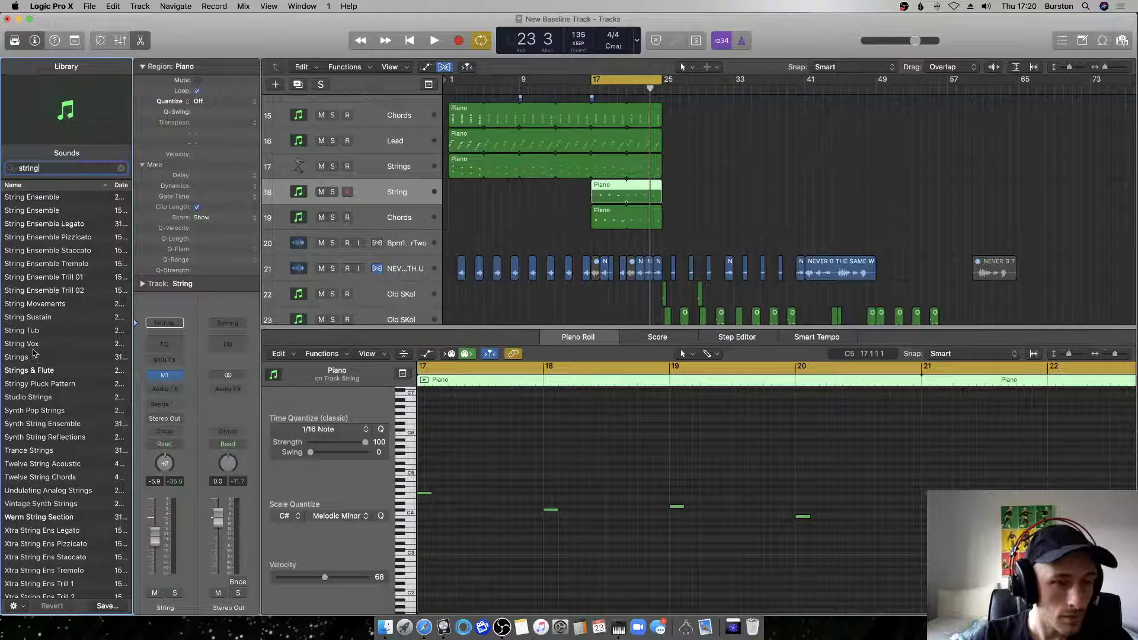
scroll(32, 352, down, 1)
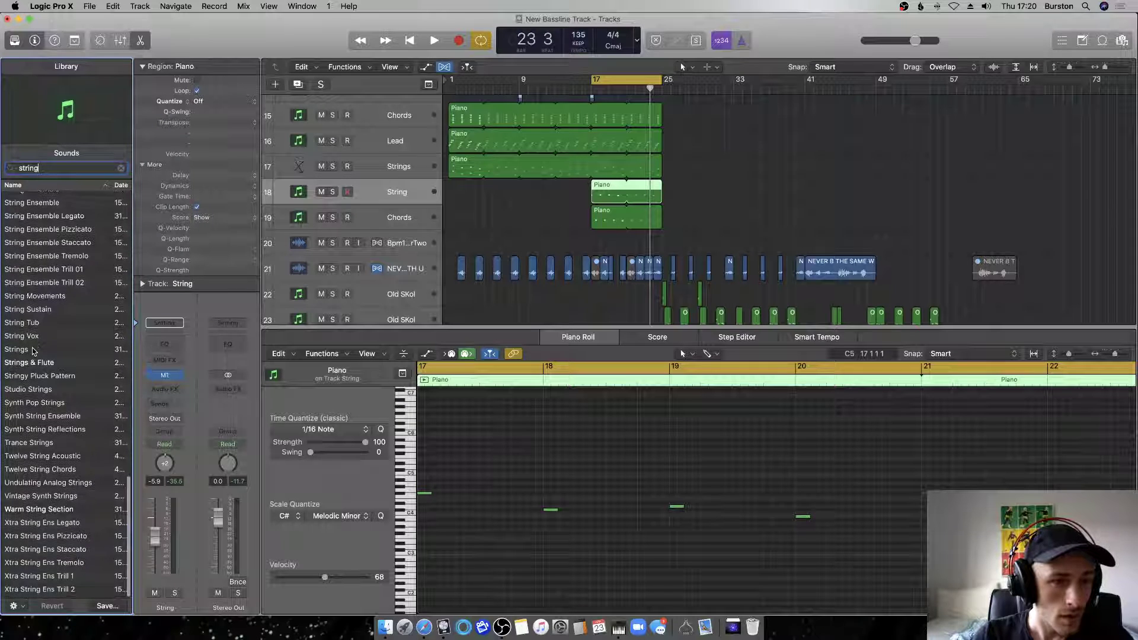
click(41, 394)
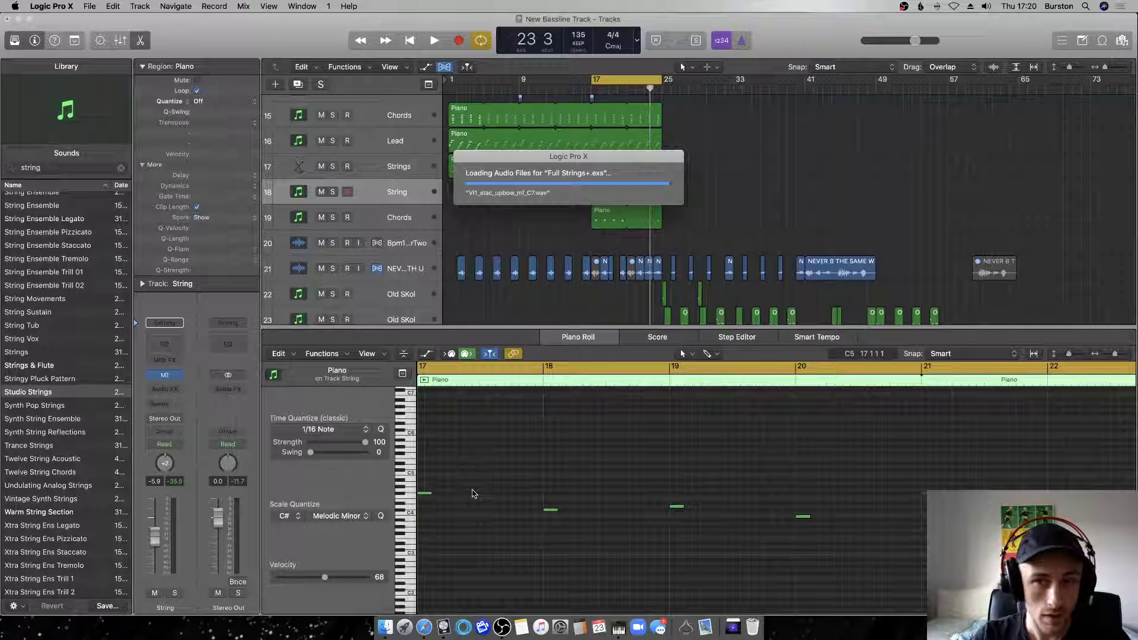
Lengthen all four notes of the String region to a full bar each and play the loop.
key(super+a)
drag(430, 493, 541, 498)
key(space)
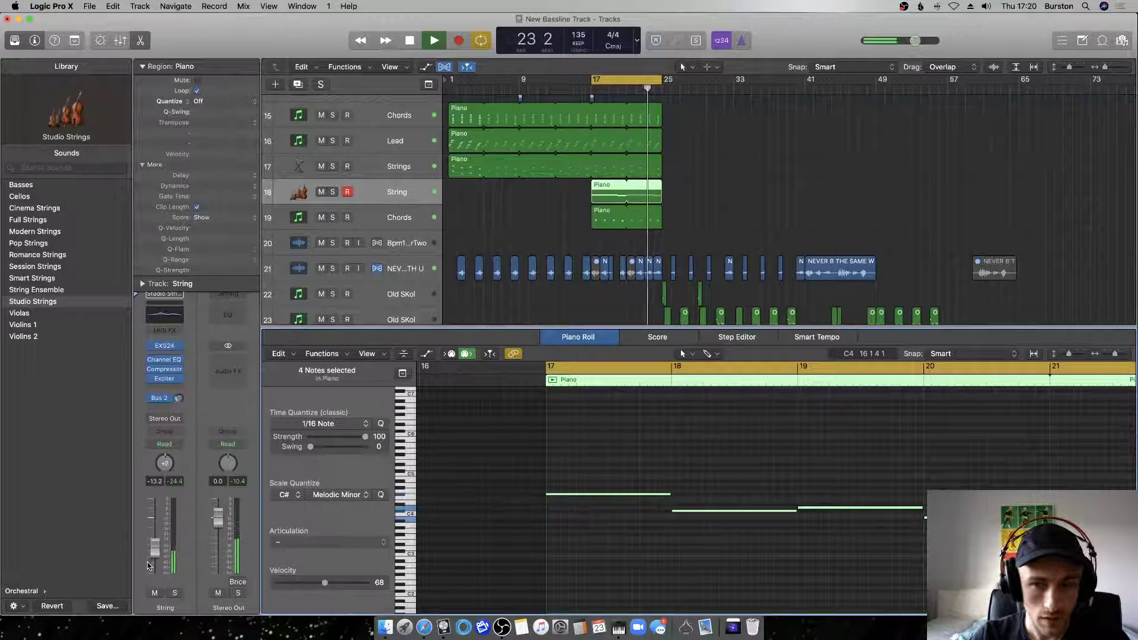
Raise the four String notes by one octave and lower the track's volume to -18.5 dB during playback.
key(space)
key(alt+shift+Up)
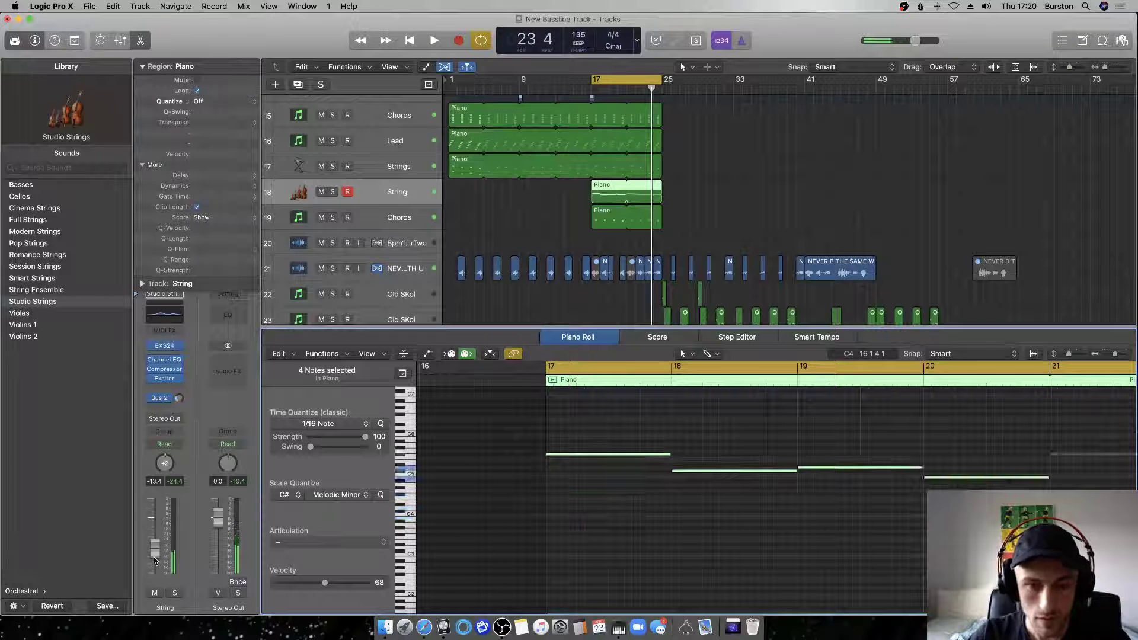
key(space)
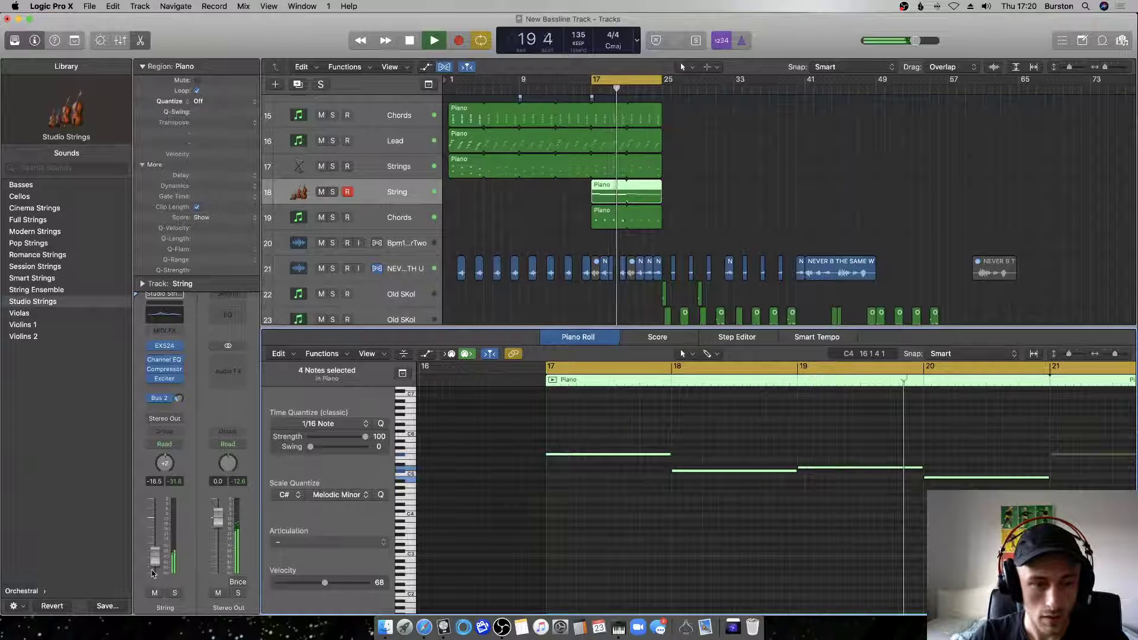
key(super+Left)
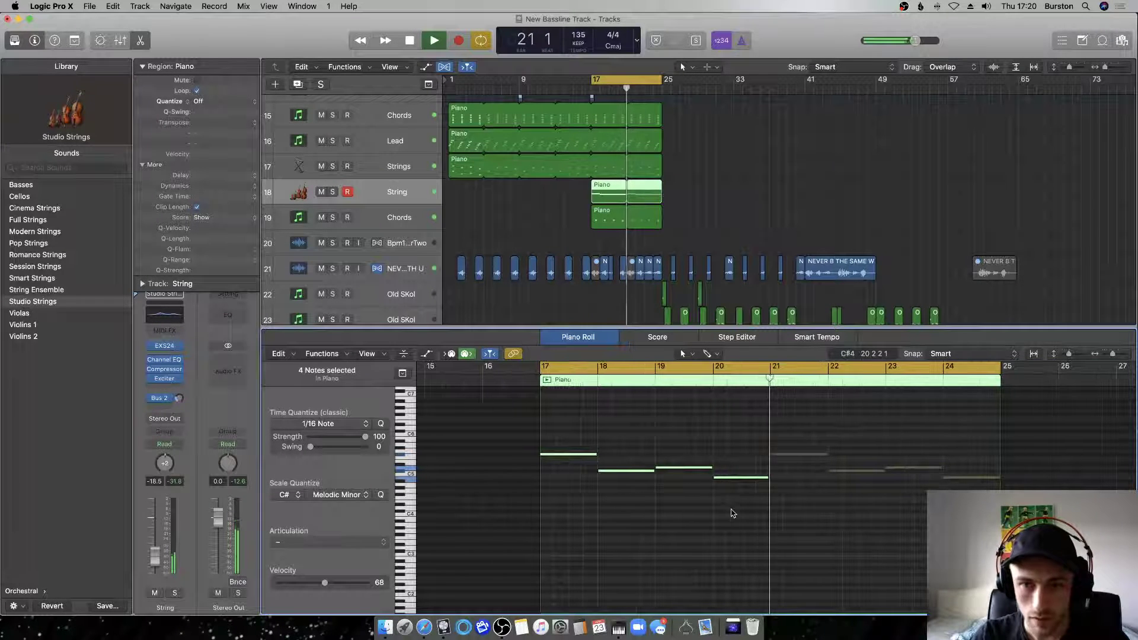
Raise the volume of the NEVER B THE SAME WITH U vocal track to -4.1 dB while the loop plays.
click(711, 229)
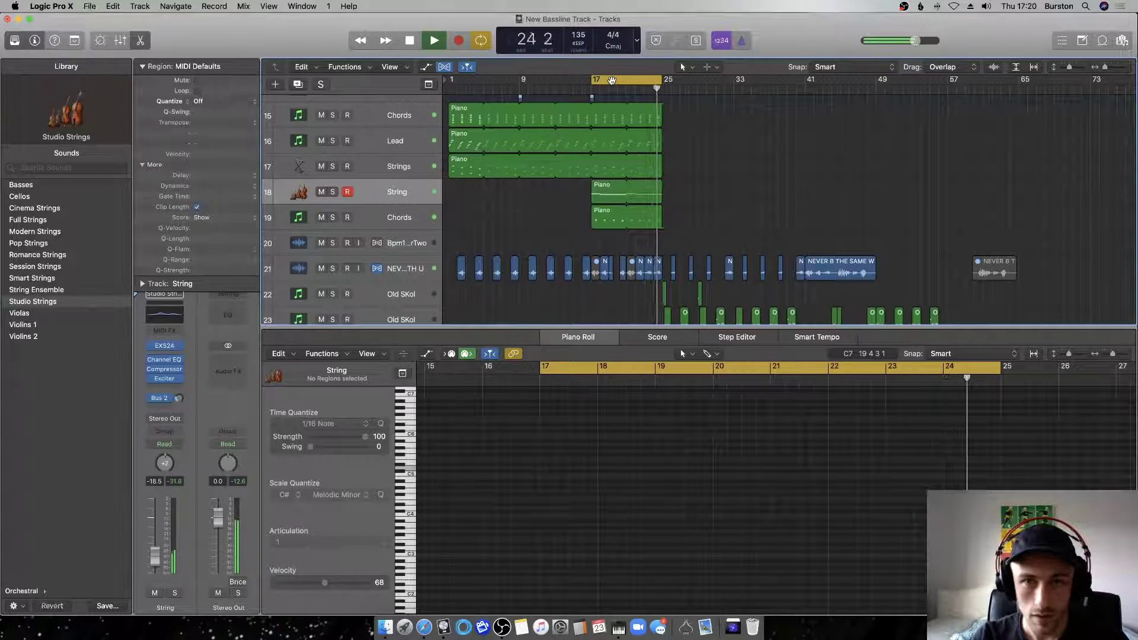
click(398, 273)
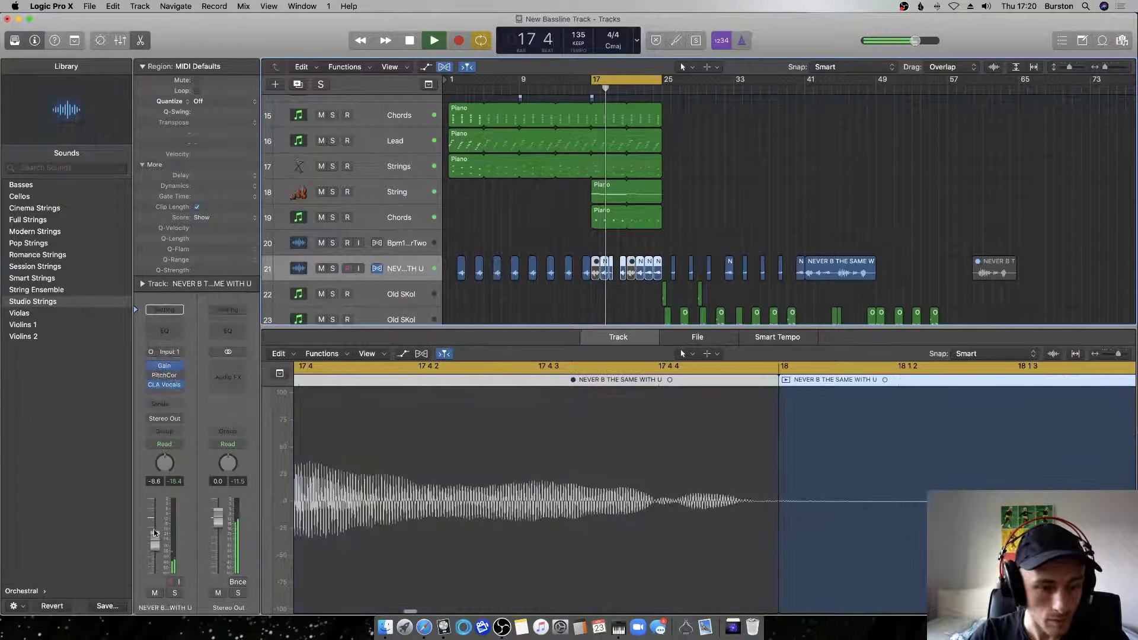
mouse_move(155, 533)
mouse_down()
mouse_move(154, 514)
mouse_move(152, 523)
mouse_up()
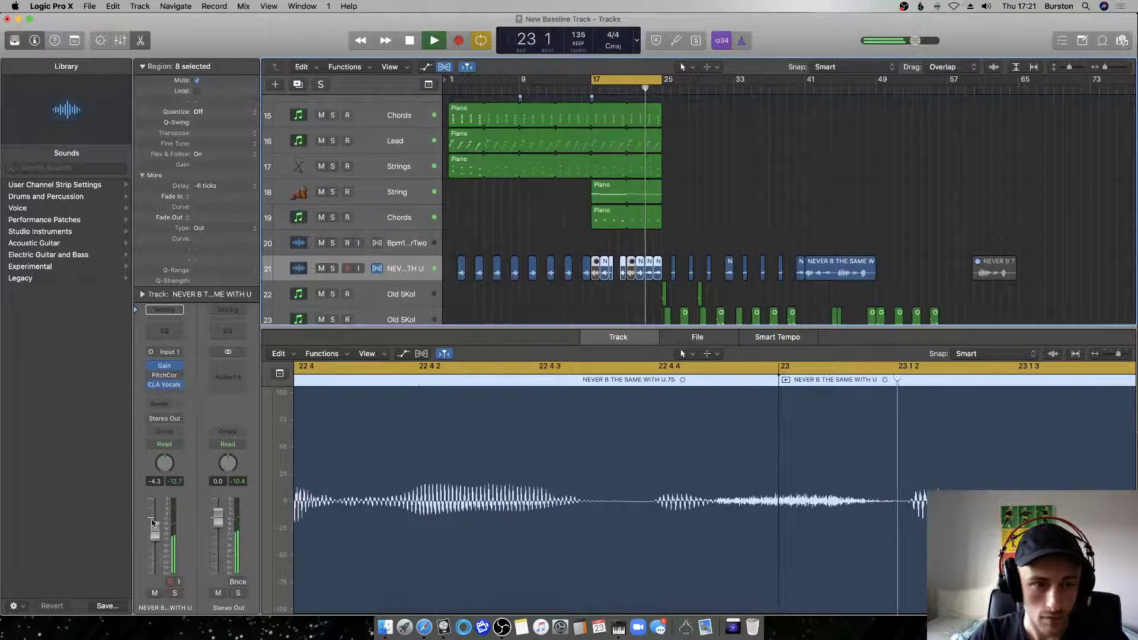
drag(152, 523, 151, 521)
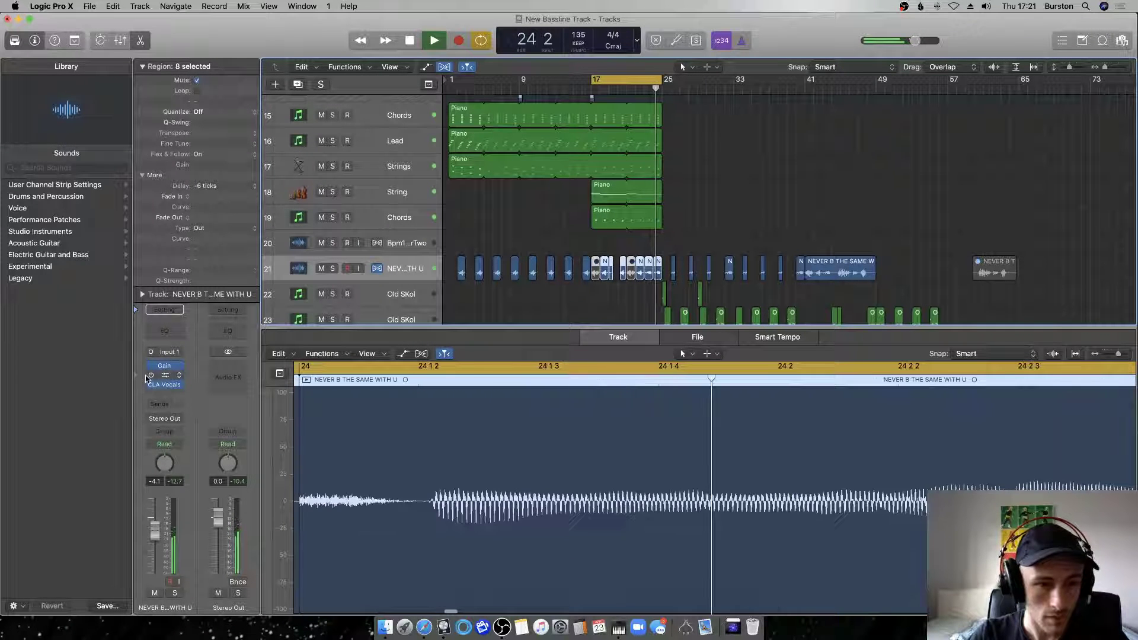
key(space)
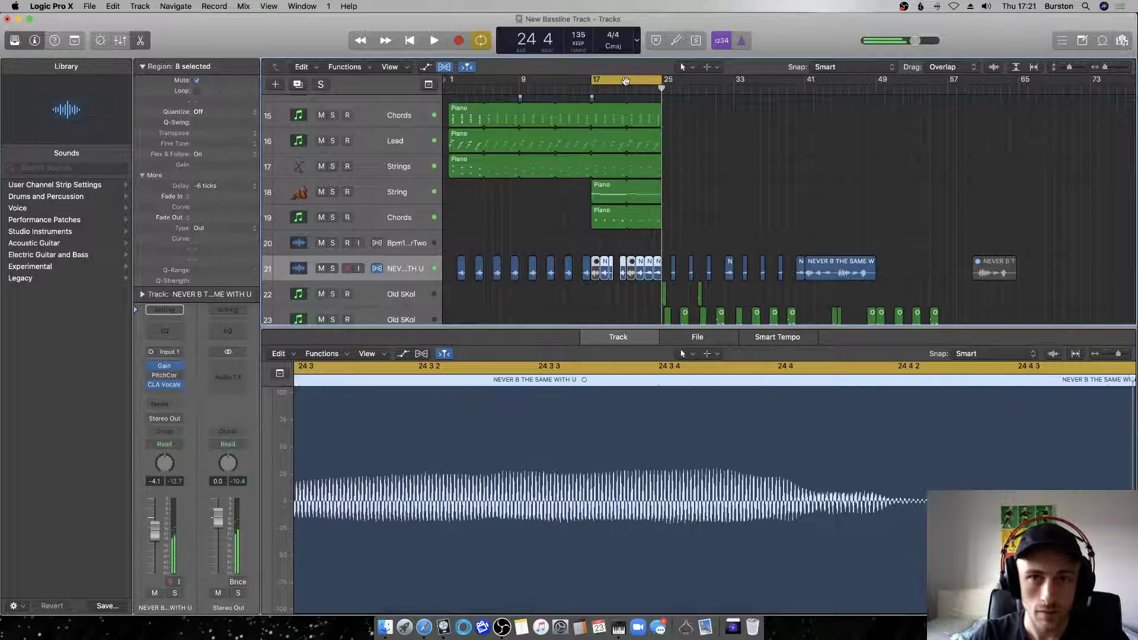
Play the arrangement from a few bars before bar 17 to check the transition into the new section.
click(562, 92)
key(space)
click(697, 198)
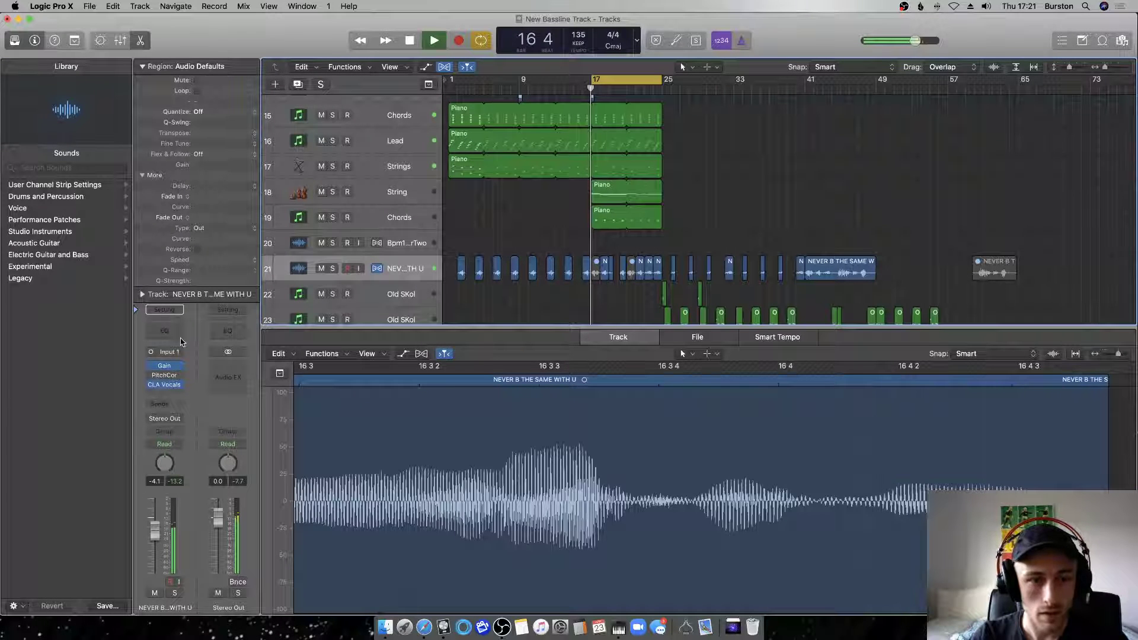
Duplicate Chords track 15 and copy its looped Piano region onto the new track 16.
key(Up)
key(Up)
key(Up)
key(Up)
key(Up)
key(Up)
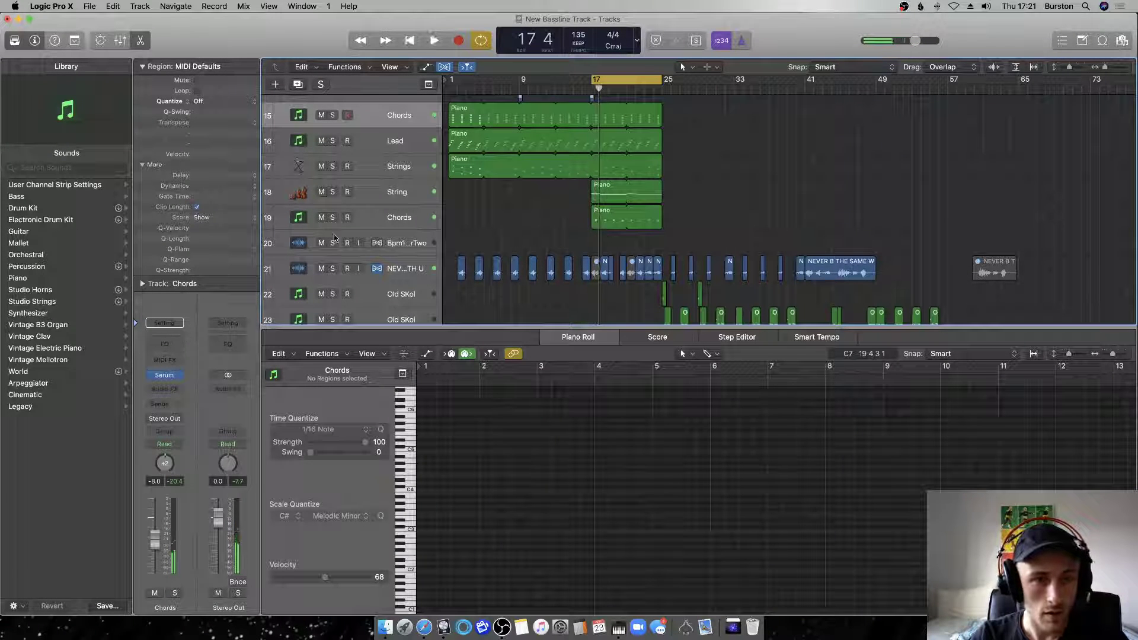
scroll(341, 169, up, 2)
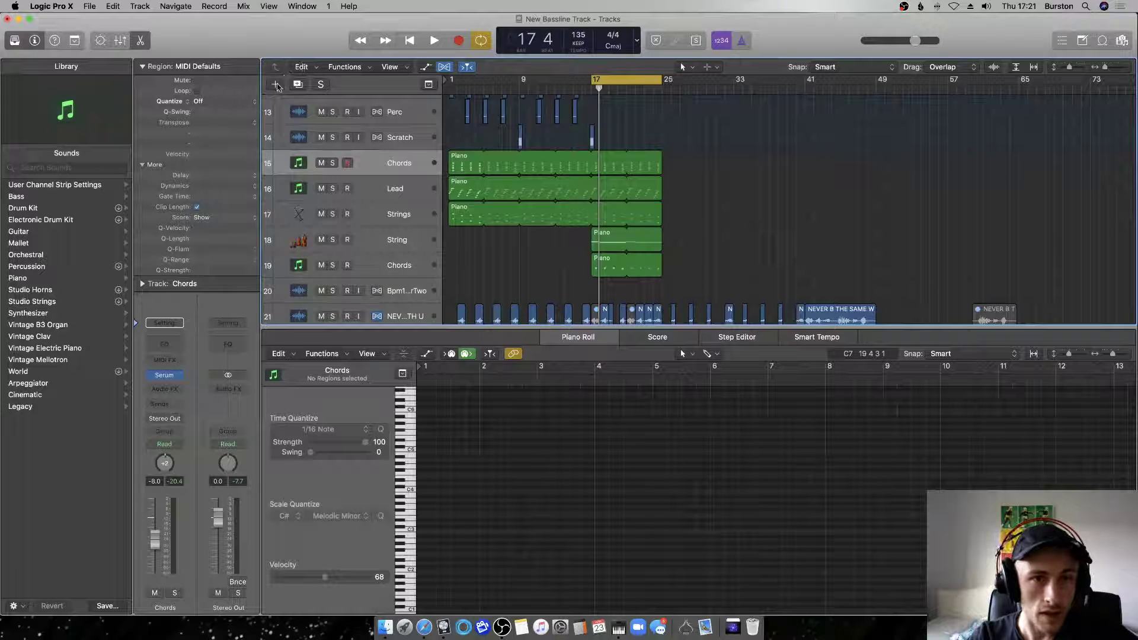
key(super+d)
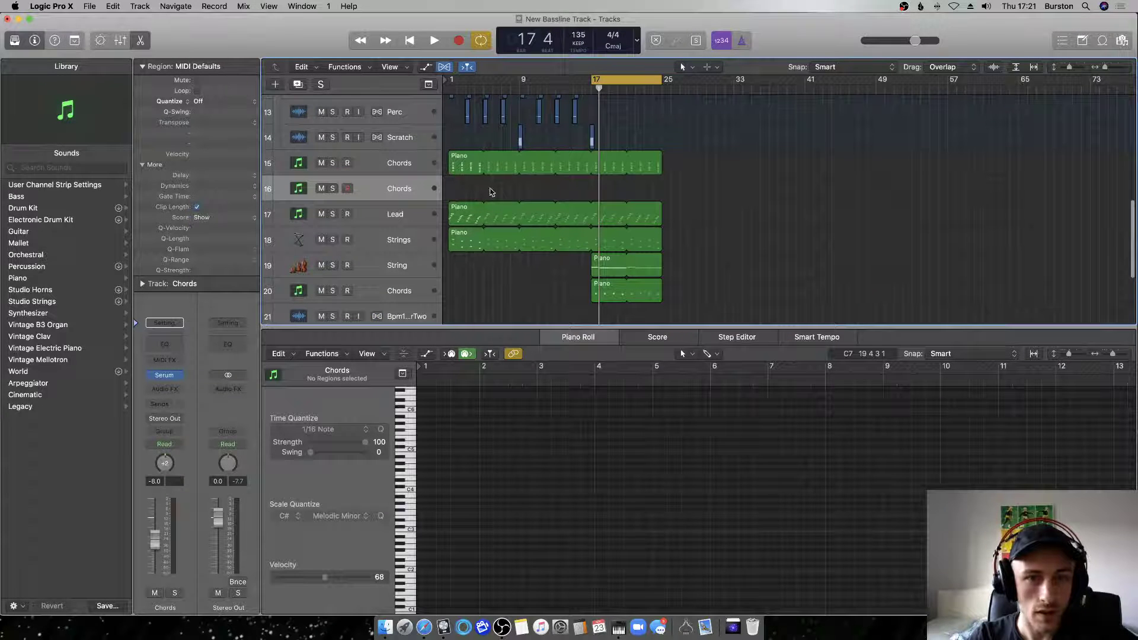
drag(464, 171, 467, 189)
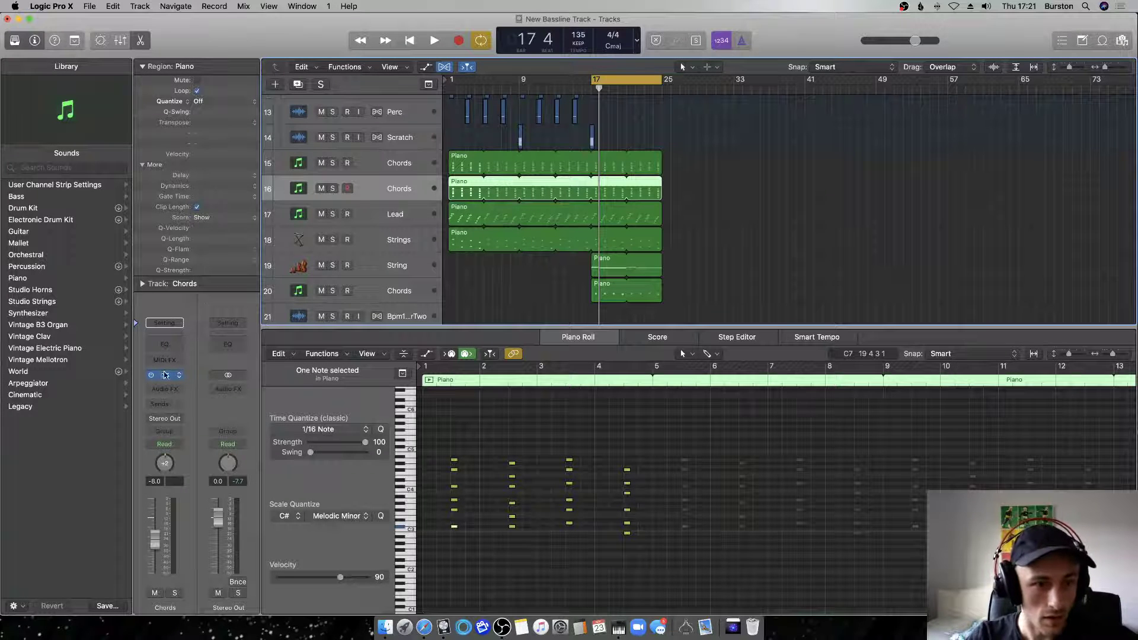
Load the plucked Serum preset PL Mallety [SD] on Chords track 16 and audition it soloed with the track volume at -9.2 dB.
key(v)
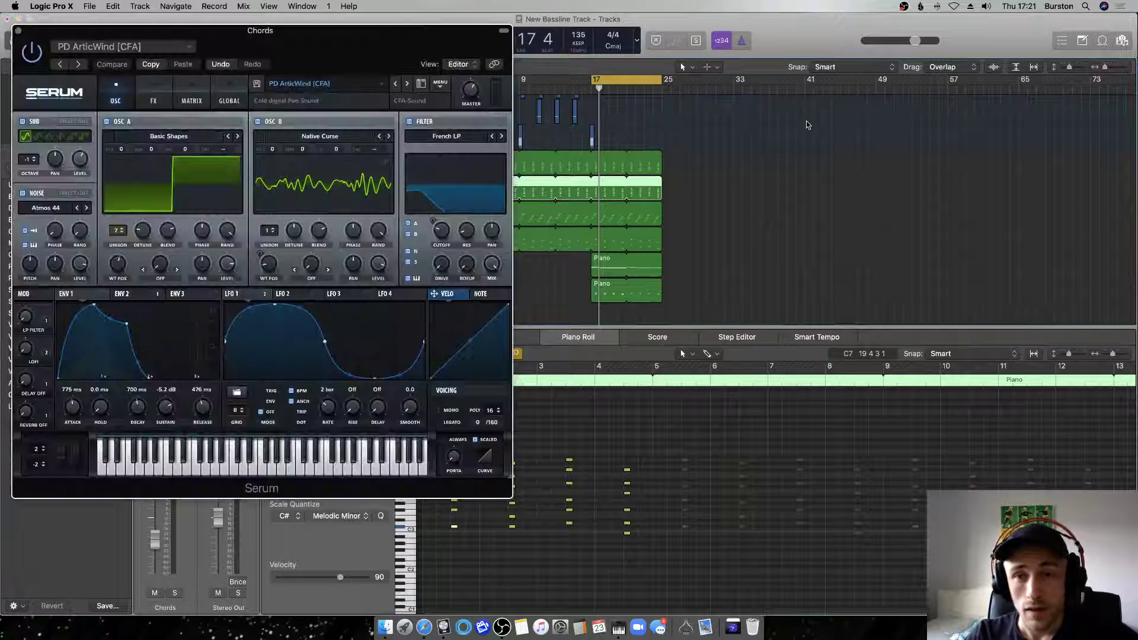
click(319, 81)
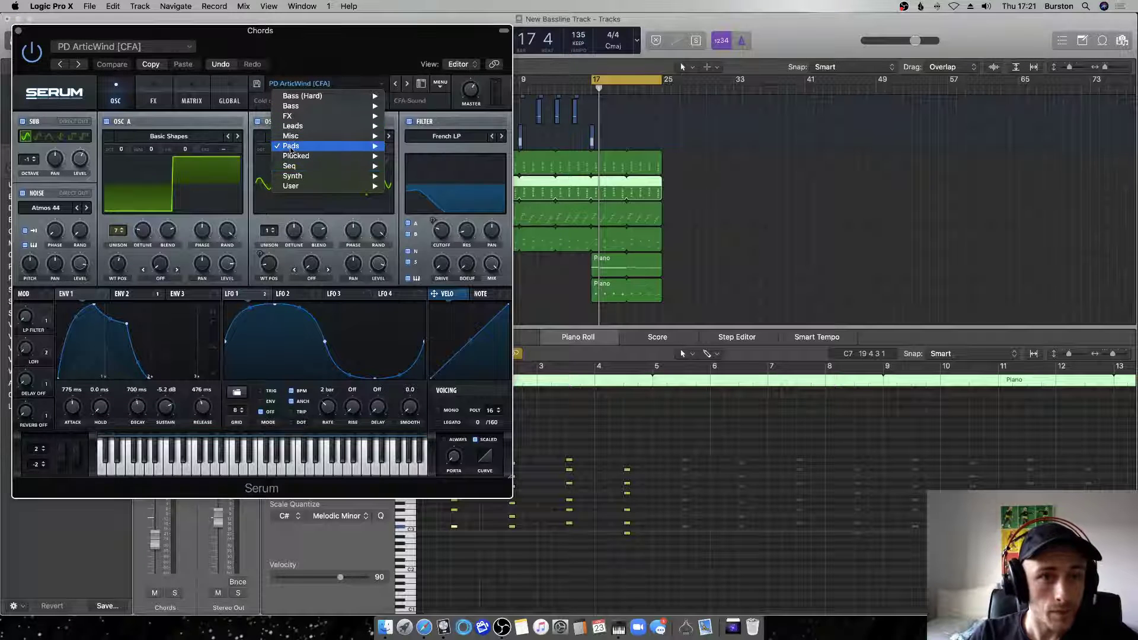
mouse_move(294, 160)
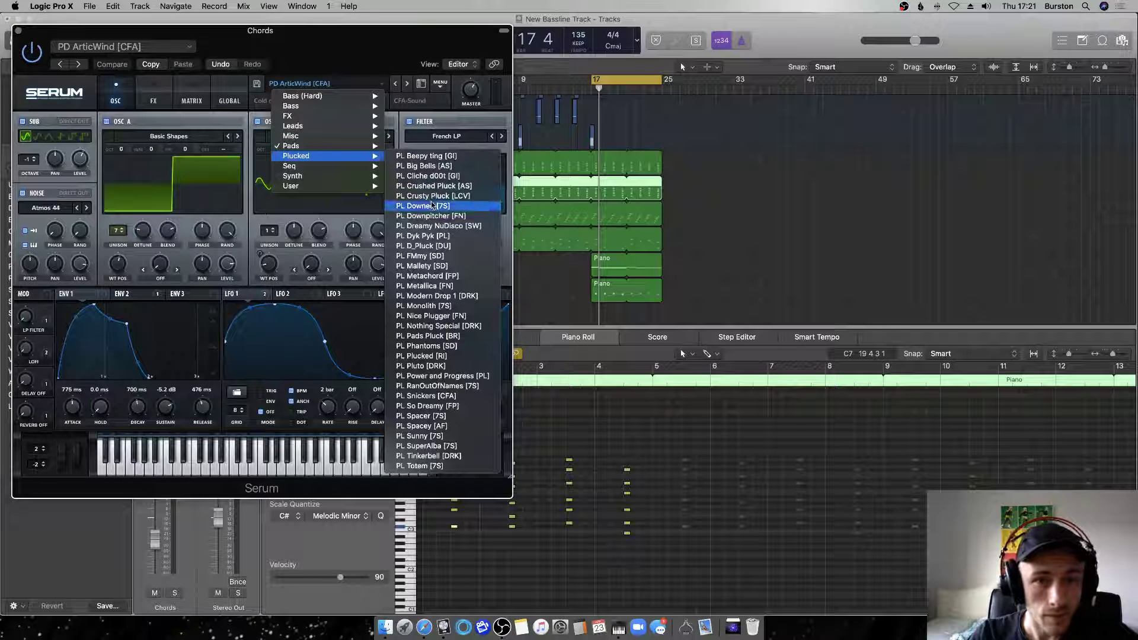
click(433, 267)
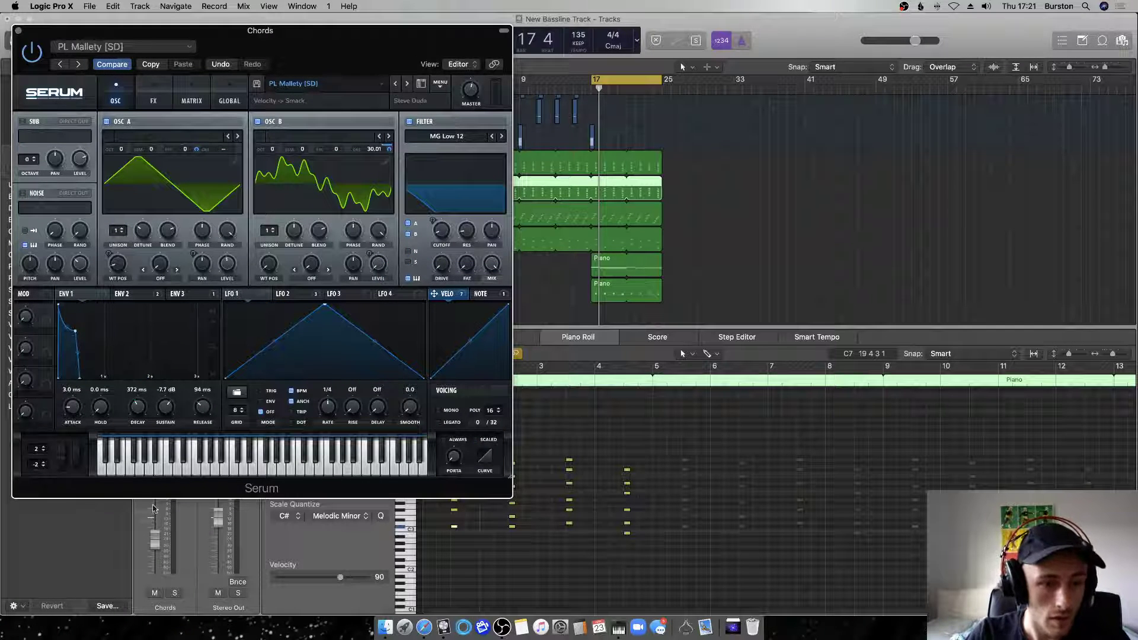
drag(157, 542, 157, 553)
key(space)
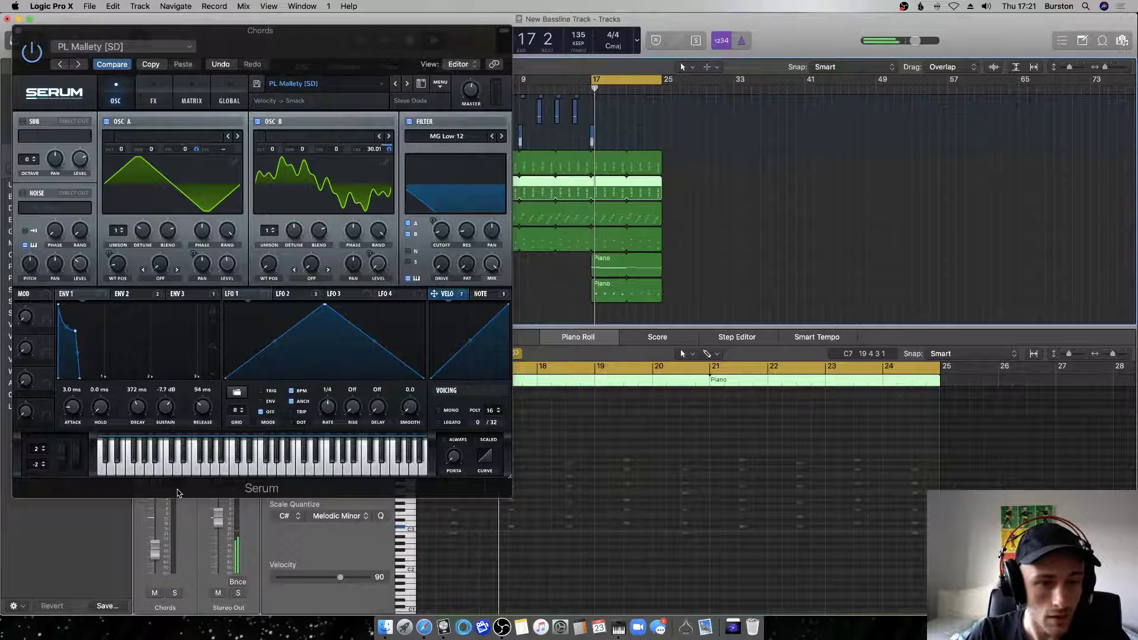
drag(178, 492, 835, 297)
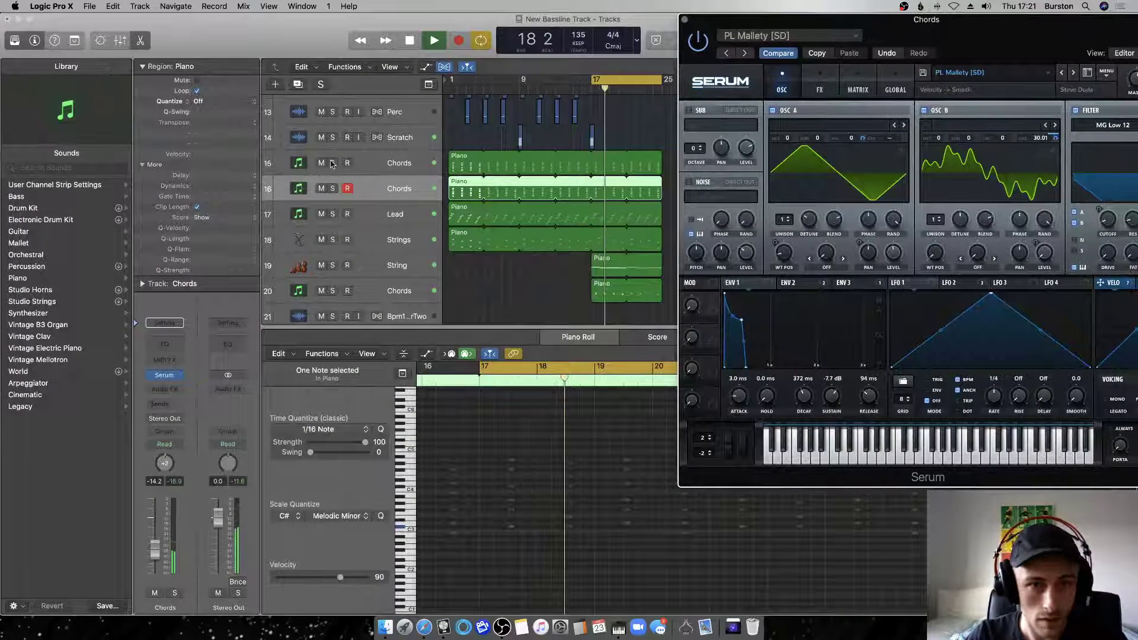
click(332, 188)
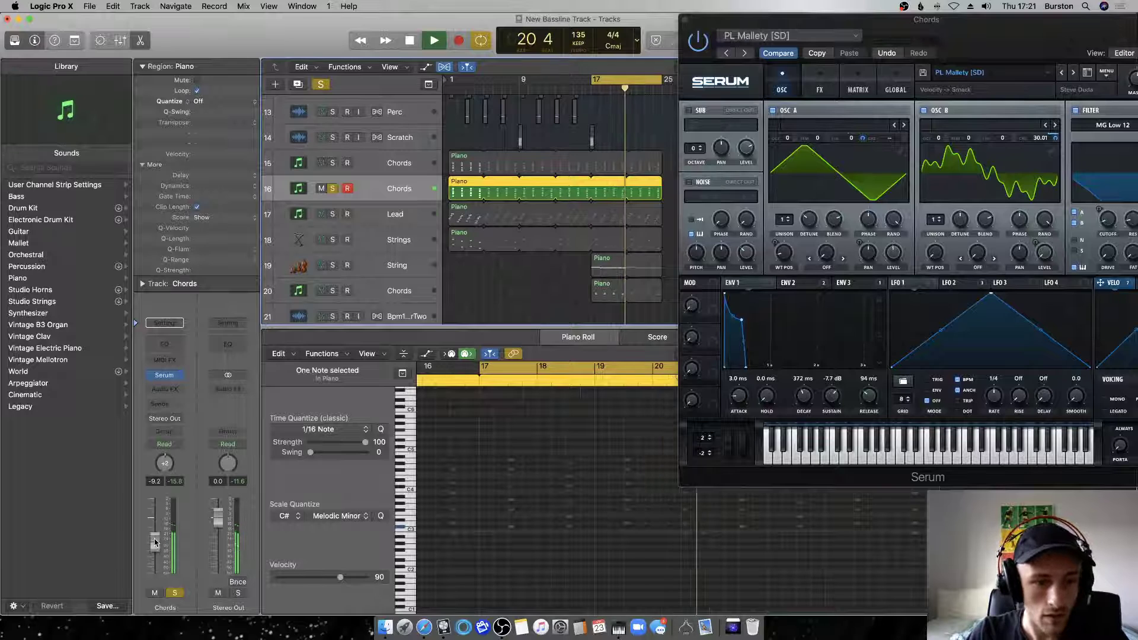
Step through the following plucked Serum presets on track 16 during playback and settle on PL Monolith [7S].
click(1072, 75)
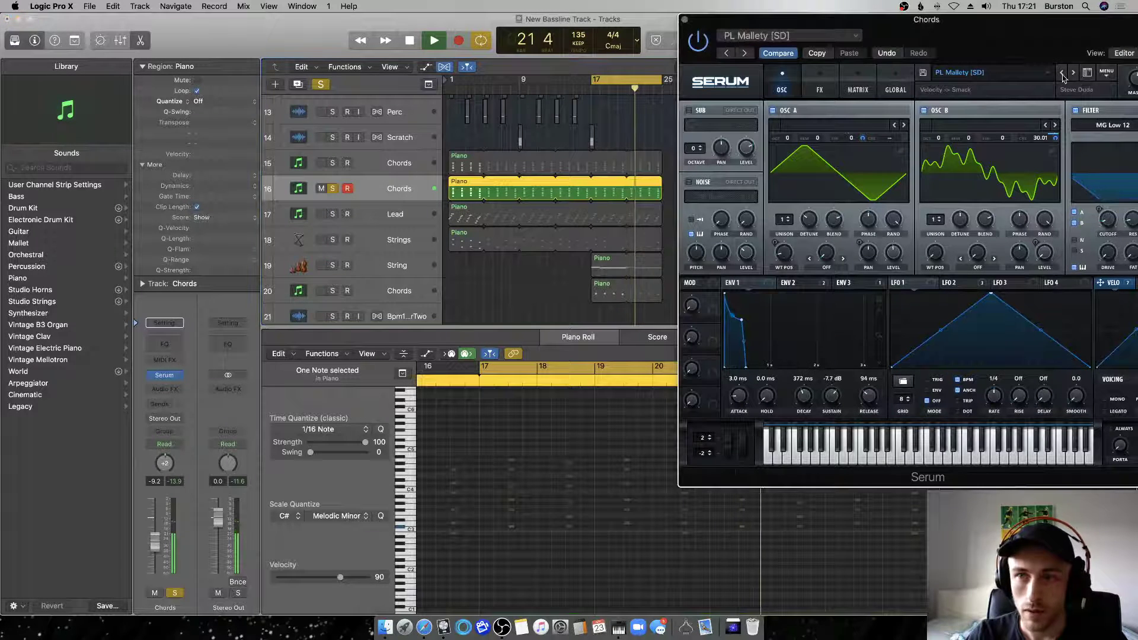
click(1066, 74)
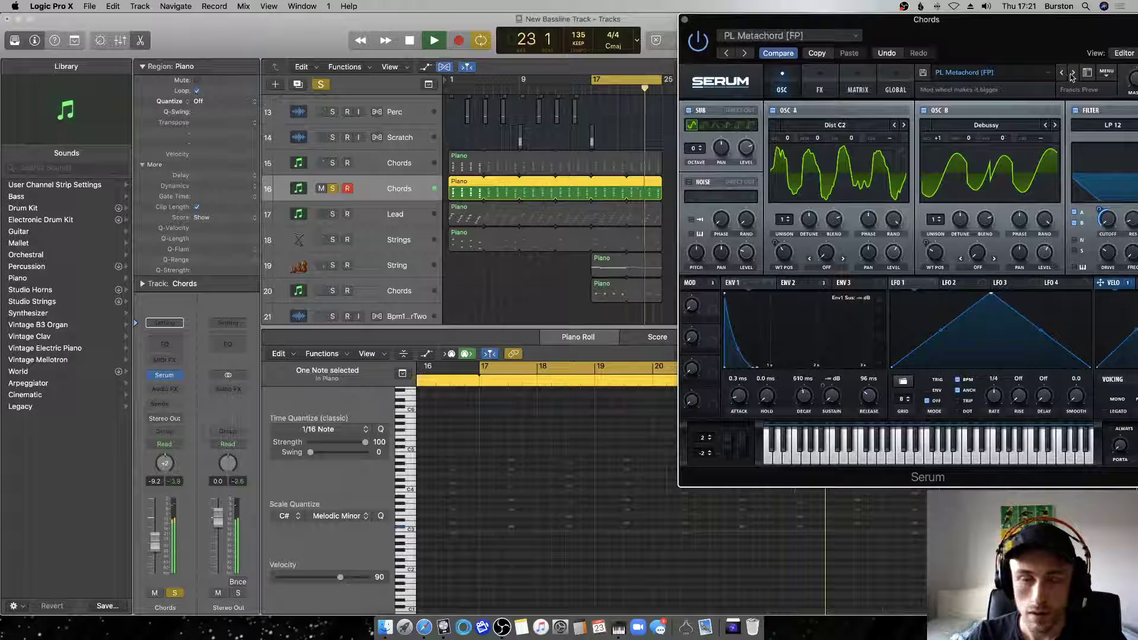
click(1072, 74)
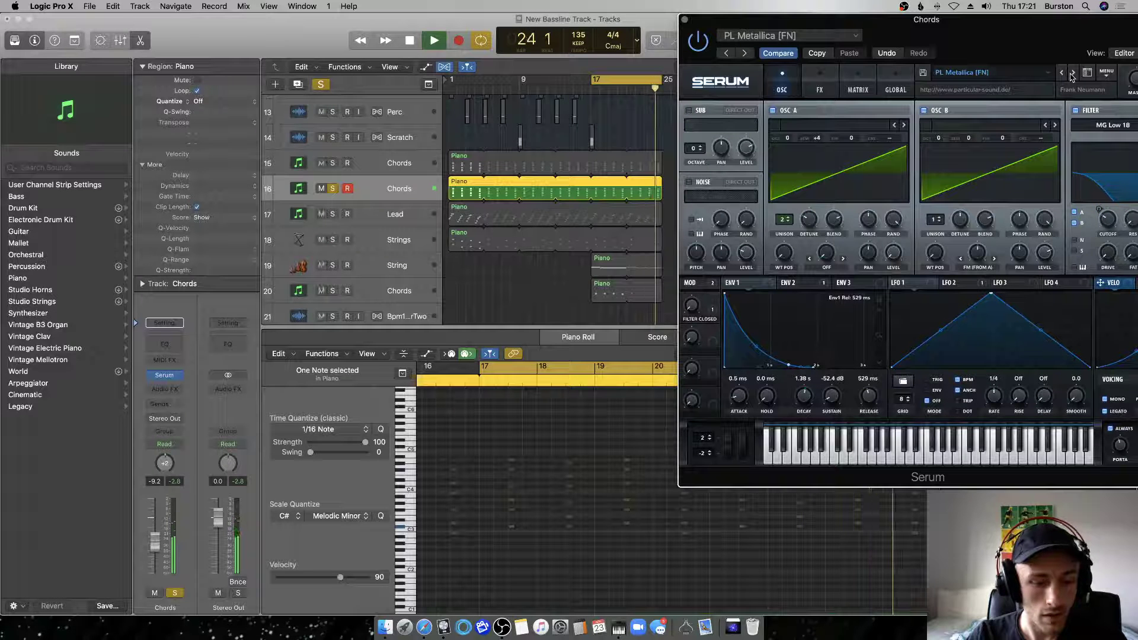
click(1072, 73)
click(1072, 73)
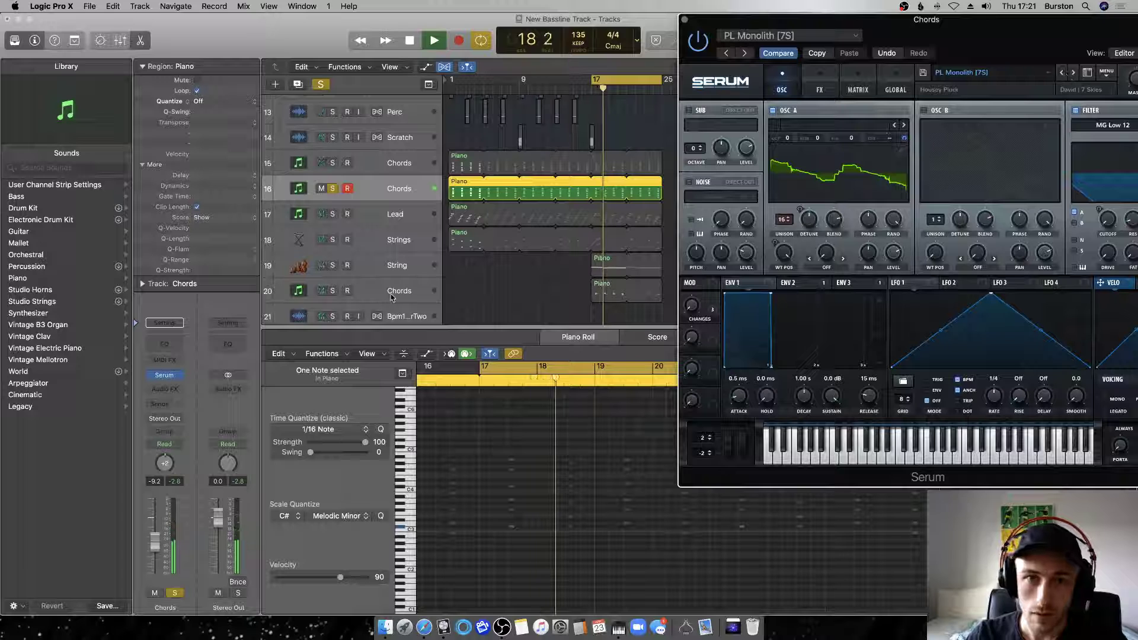
Lower Serum's master volume on Chords track 16, then close the plug-in and clear all solos.
drag(1046, 33, 841, 32)
mouse_move(932, 95)
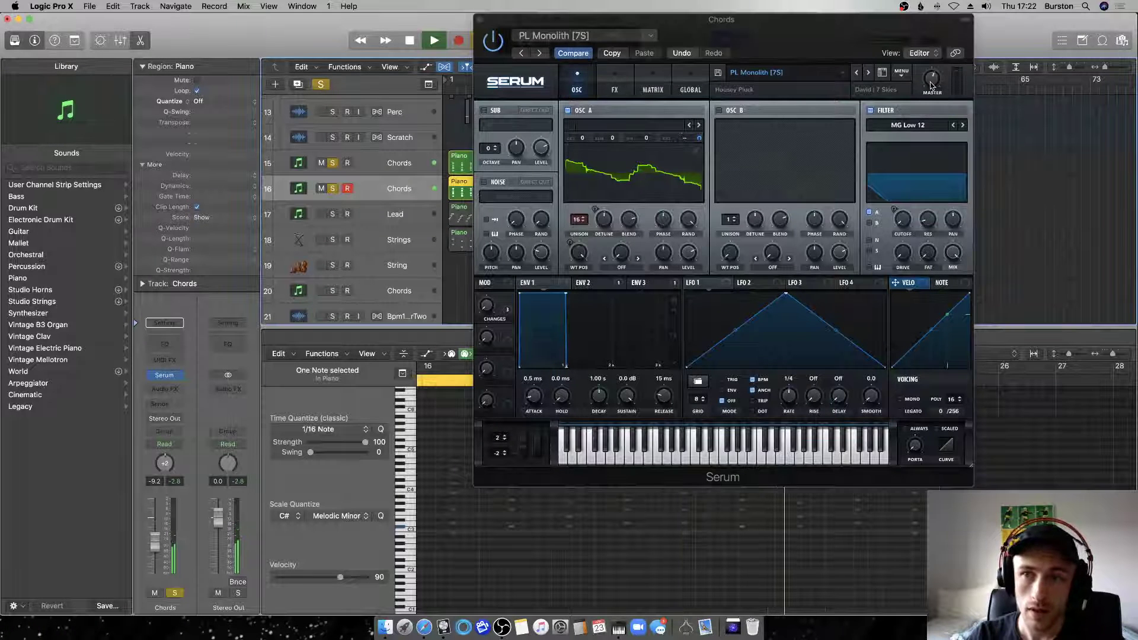
drag(931, 85, 931, 88)
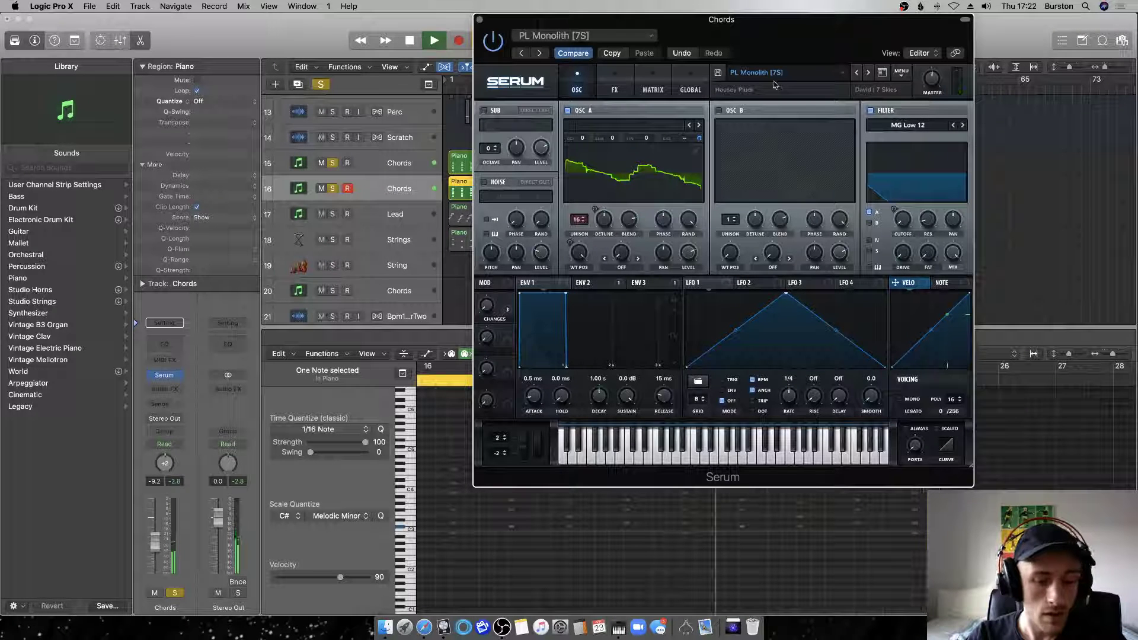
click(480, 20)
click(321, 84)
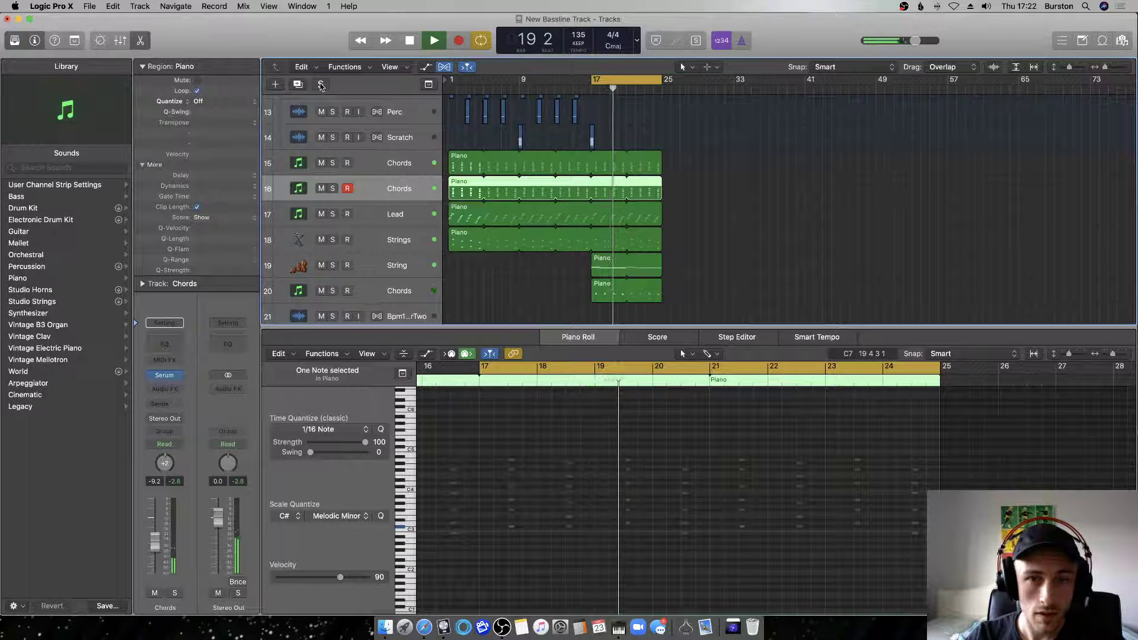
Mute String track 19 and audition the loop from bar 17 with Chords track 20 muted and unmuted.
click(400, 265)
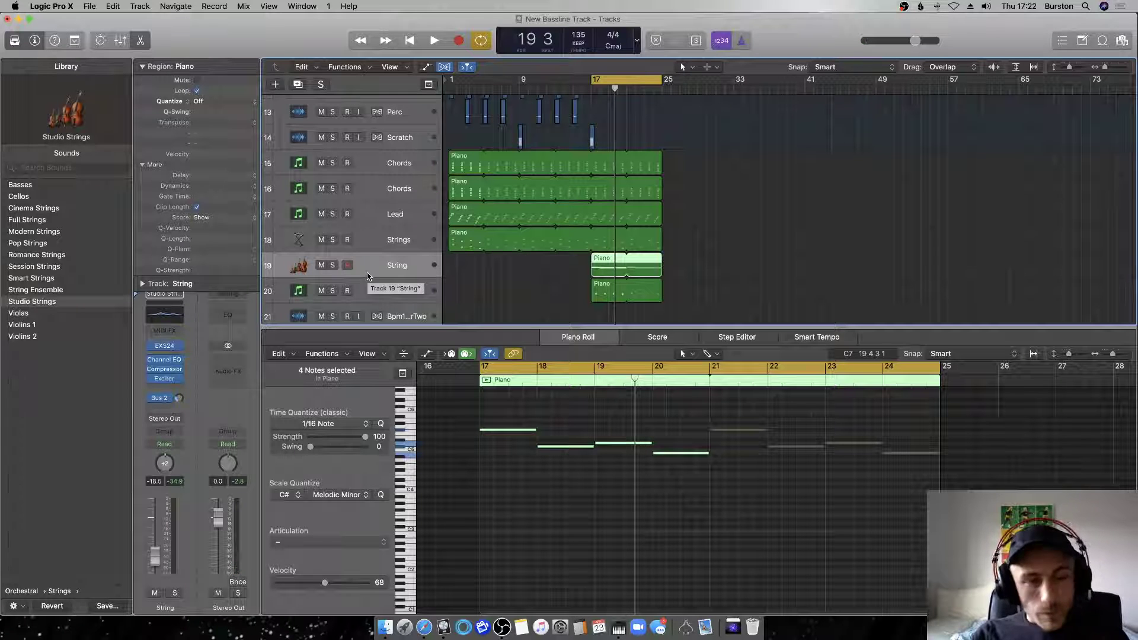
key(space)
click(508, 276)
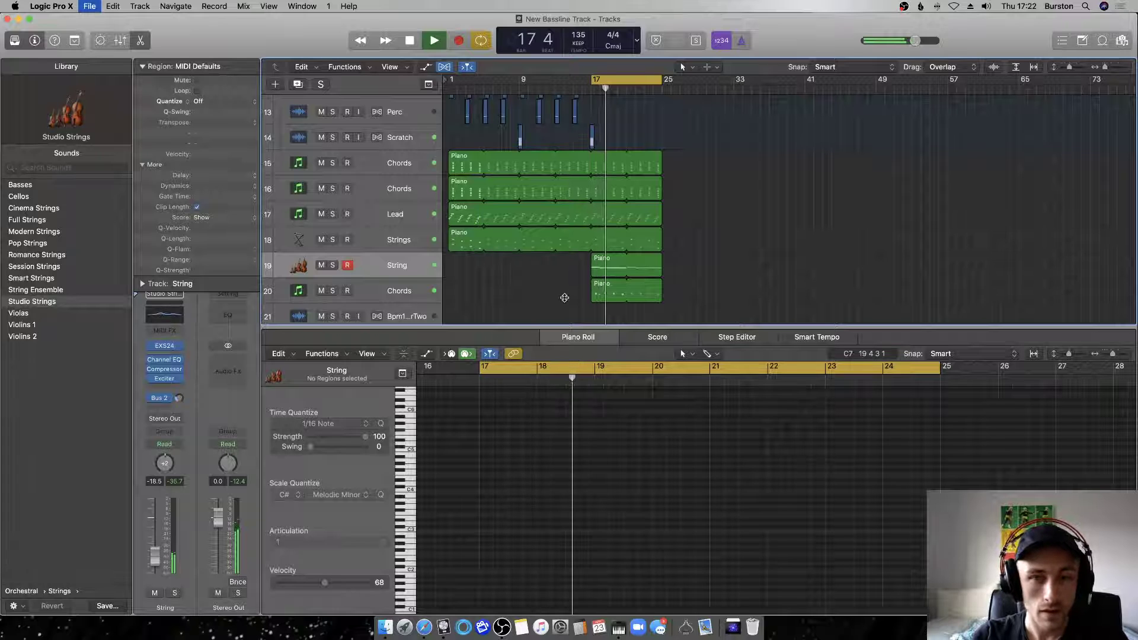
click(321, 265)
key(space)
click(321, 290)
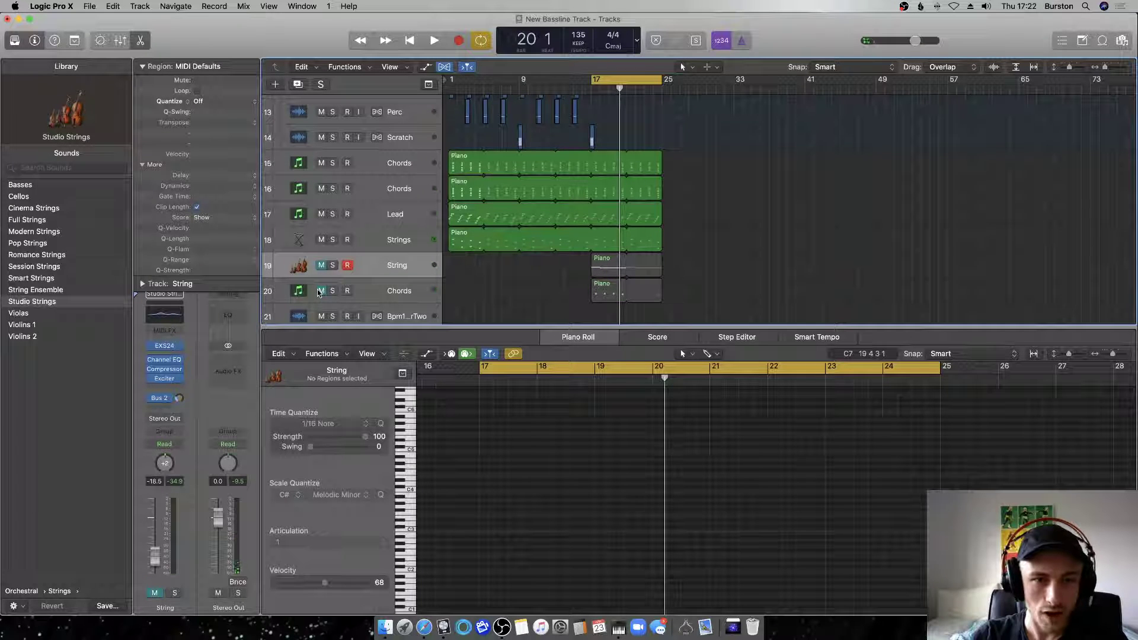
key(space)
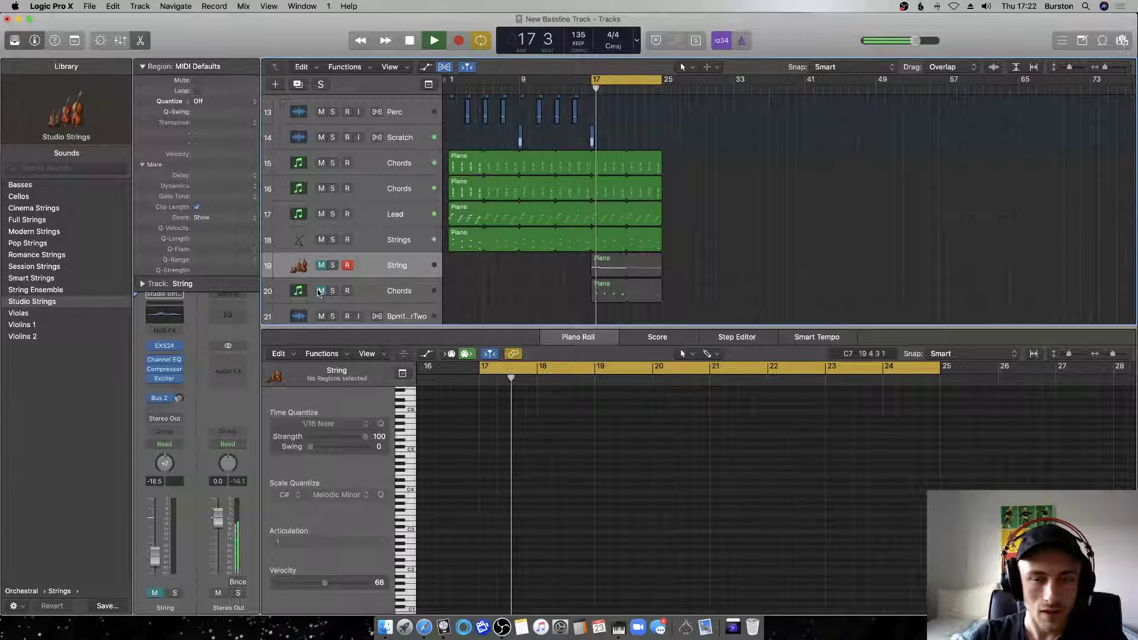
key(space)
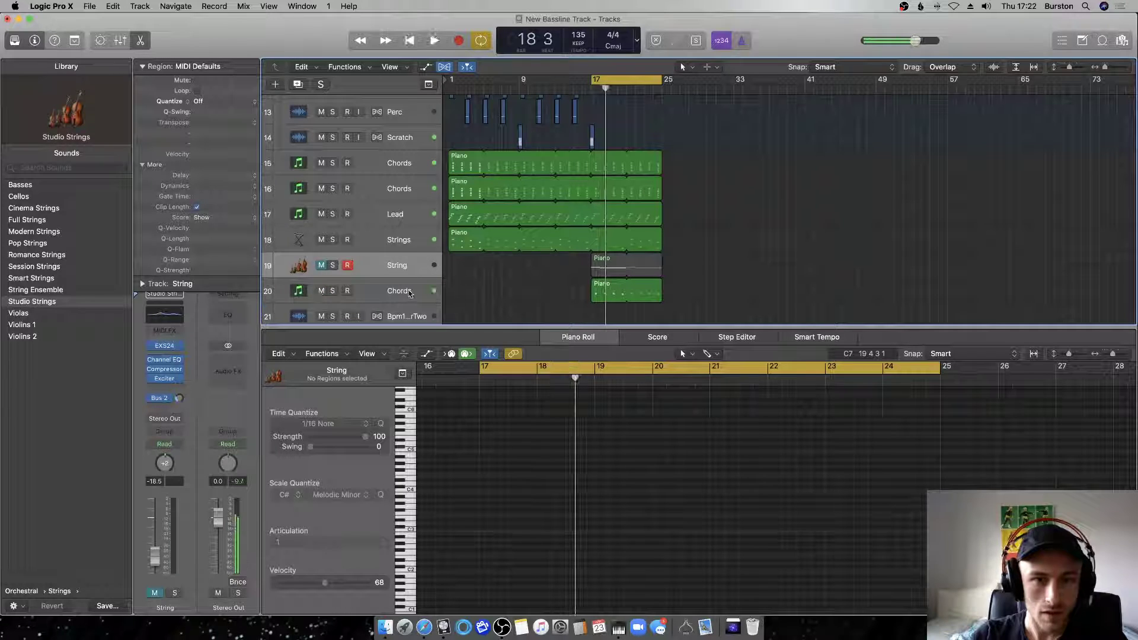
click(320, 290)
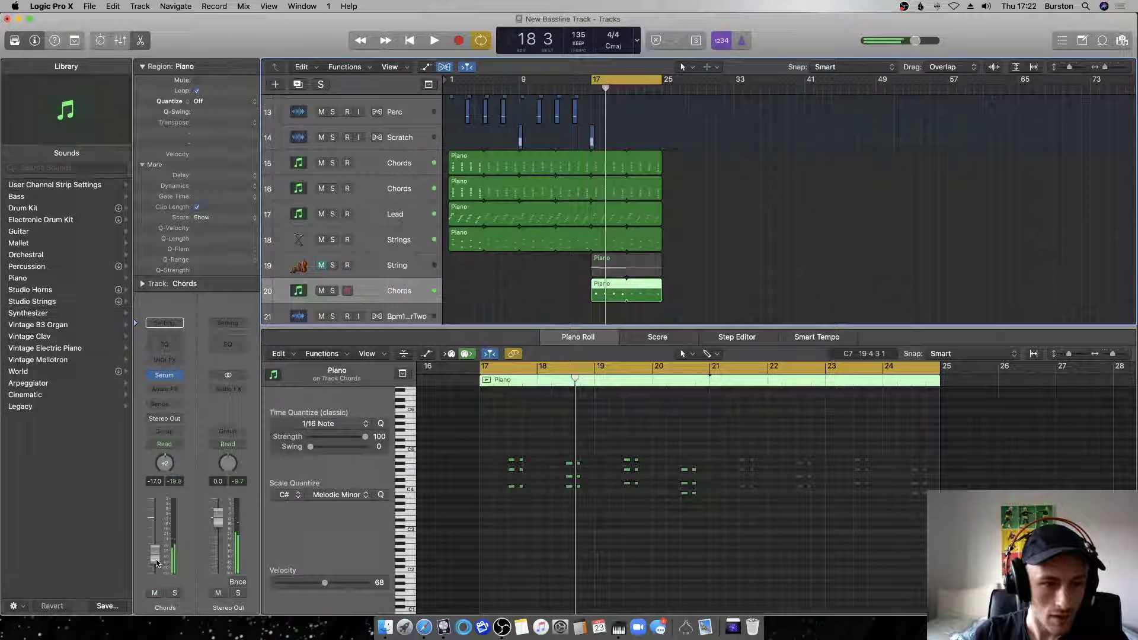
Check the Serum preset on Chords track 20 and play the section from bar 17 with it.
click(160, 375)
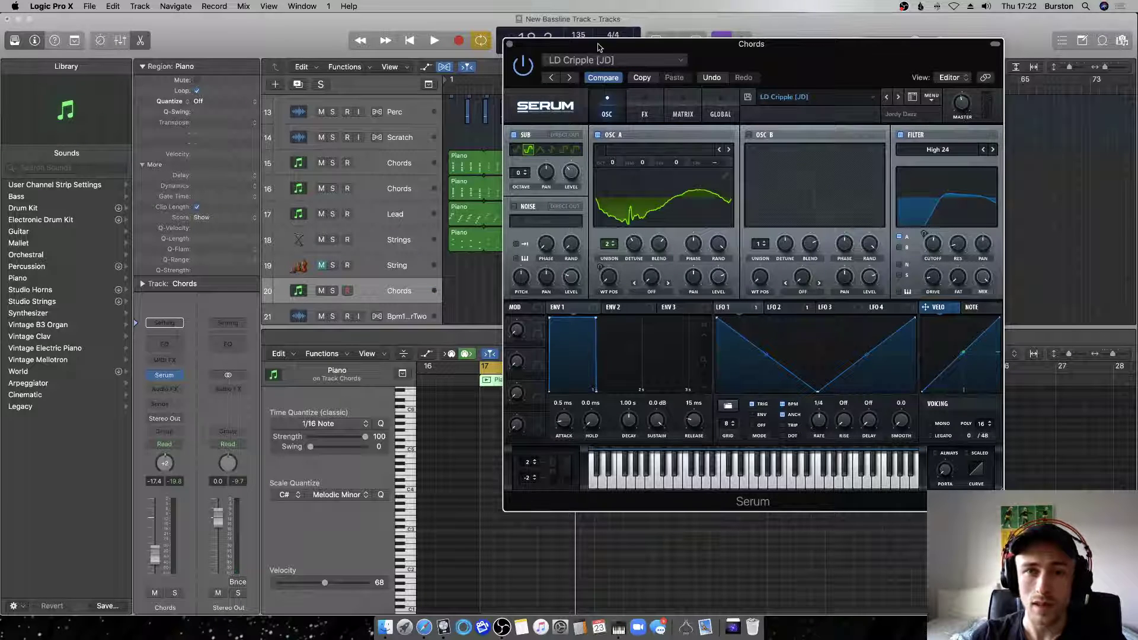
click(509, 46)
key(space)
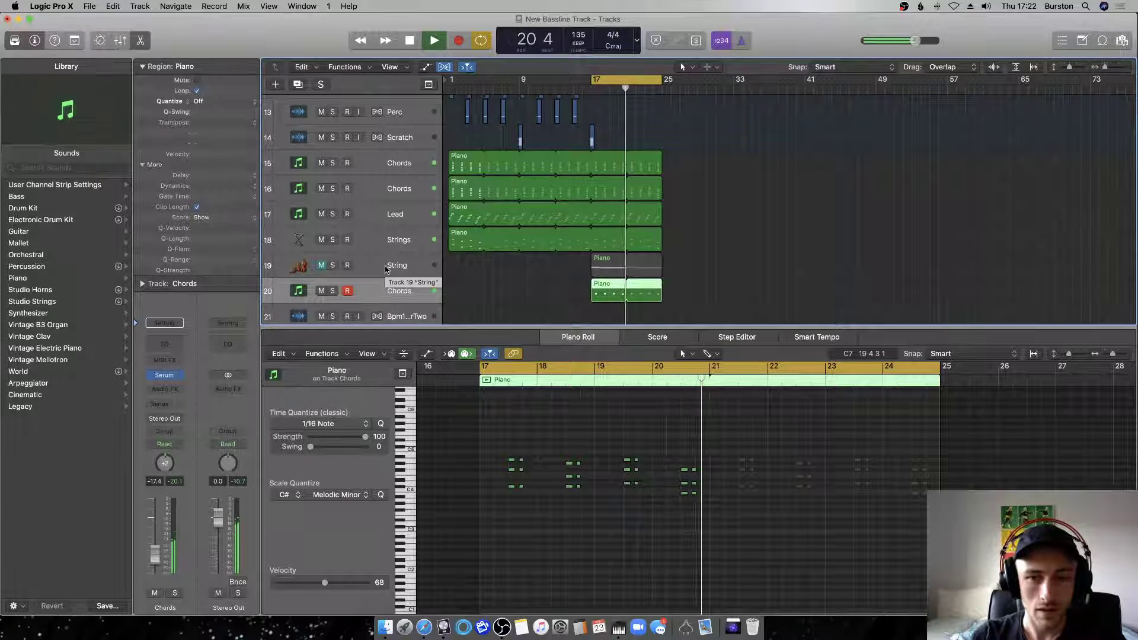
key(space)
Add a third hit of the three-note chord at the end of bar 20 in track 20's Piano region and save the project.
drag(694, 496, 705, 472)
double_click(677, 380)
scroll(676, 392, down, 1)
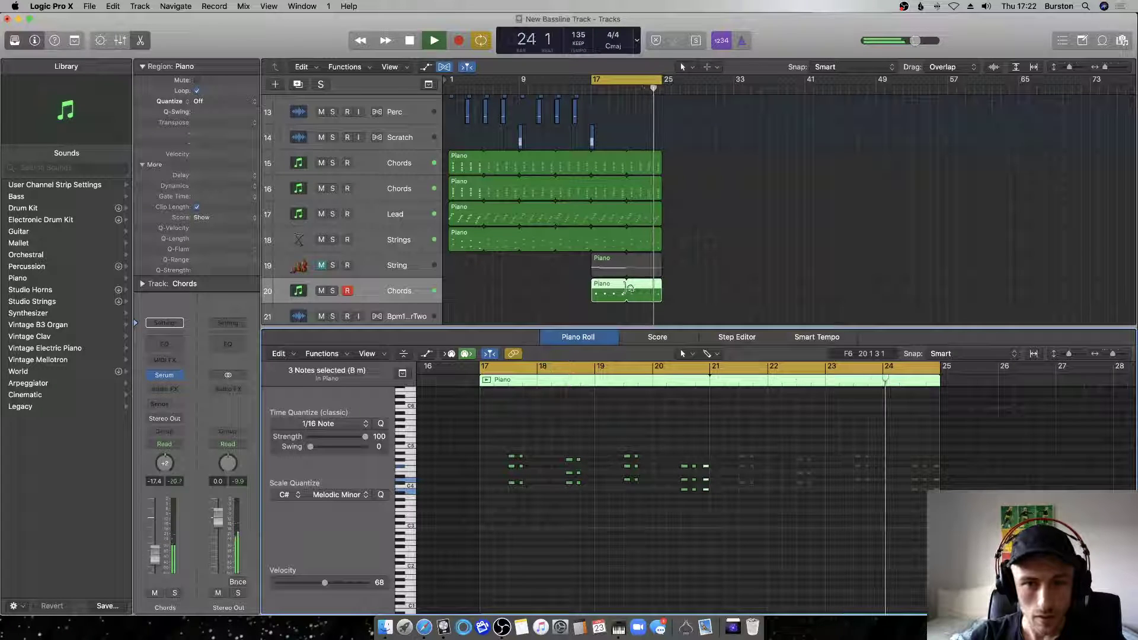
key(space)
key(super+s)
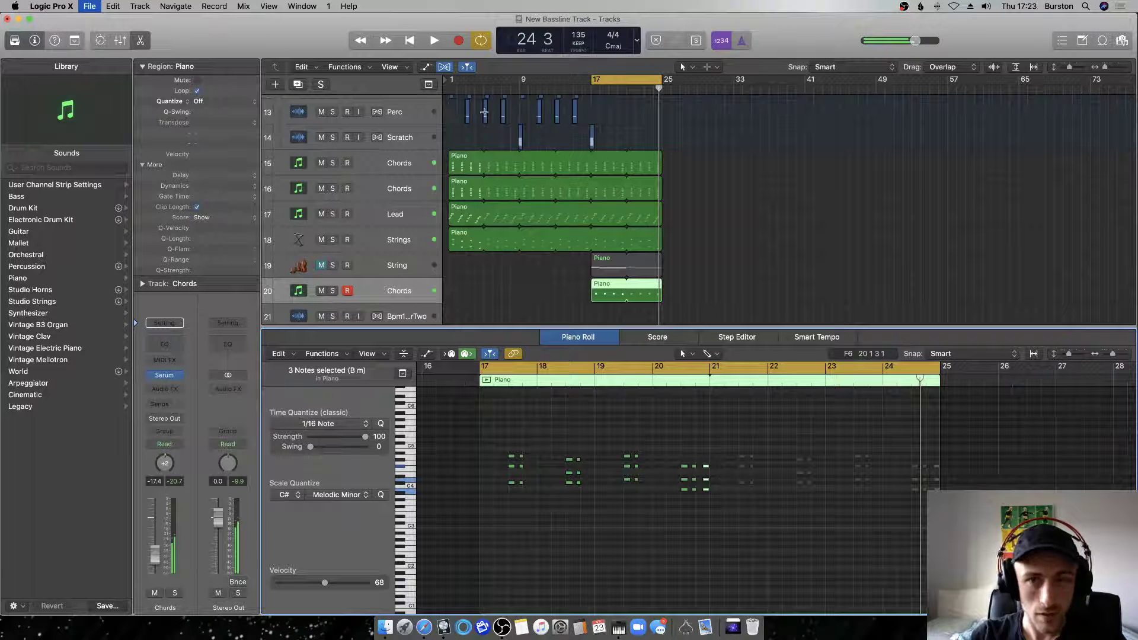
Move the looped Lead region on track 17 to start at bar 9 and play the arrangement from bar 1 with cycle off.
key(Return)
key(space)
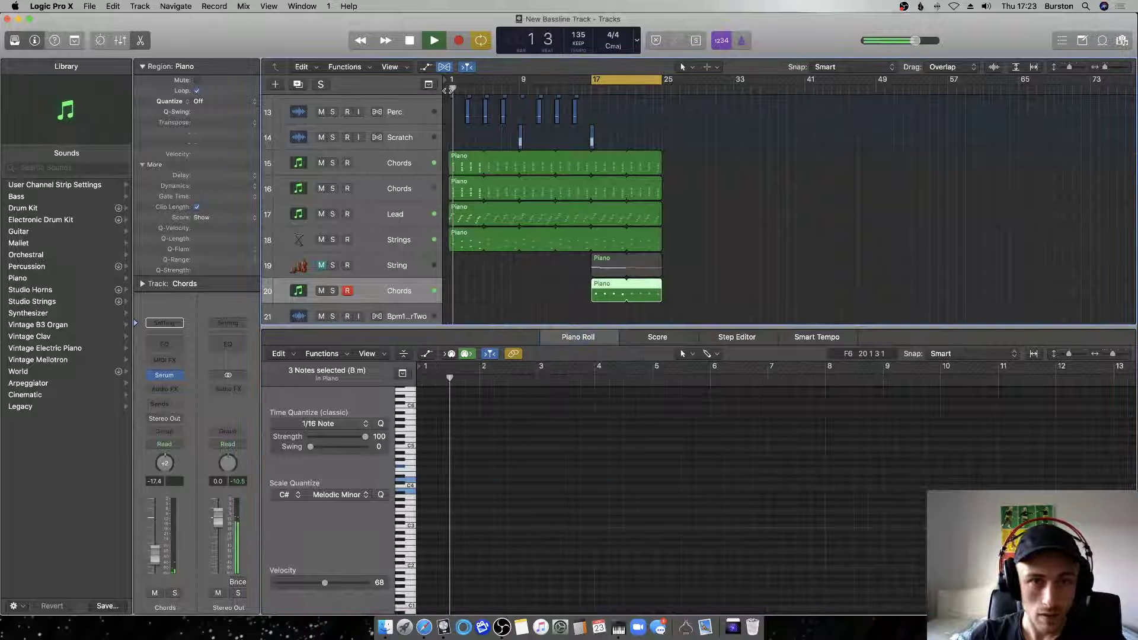
key(space)
drag(468, 216, 531, 216)
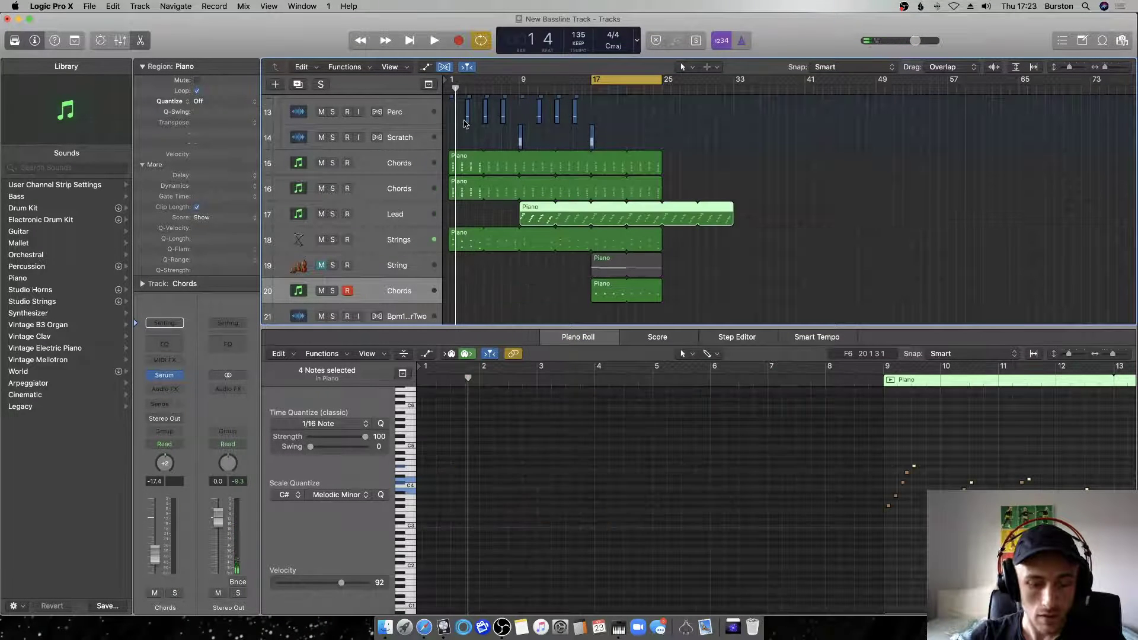
key(Return)
key(space)
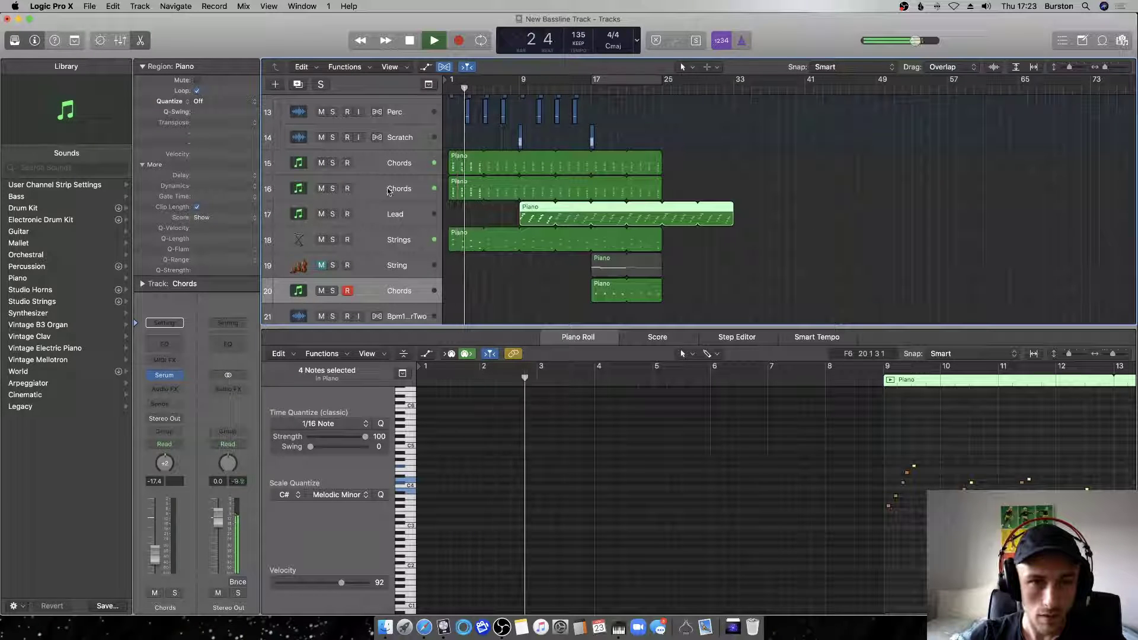
Try removing the lower notes from the chords in track 16's Piano region, then restore them.
click(475, 198)
key(space)
click(401, 524)
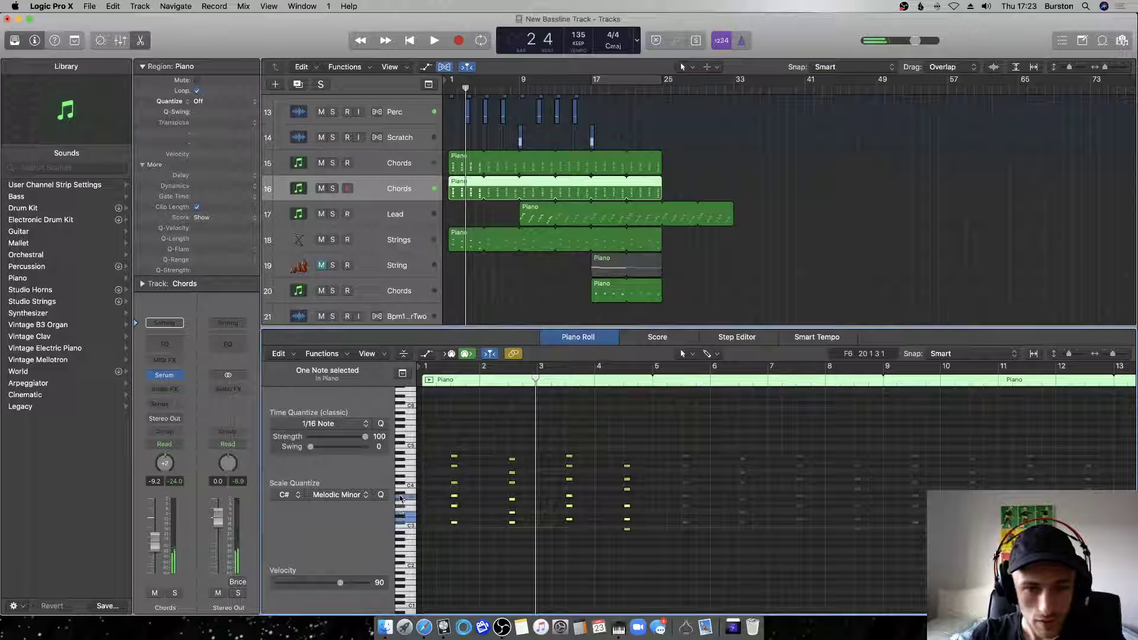
key(super+a)
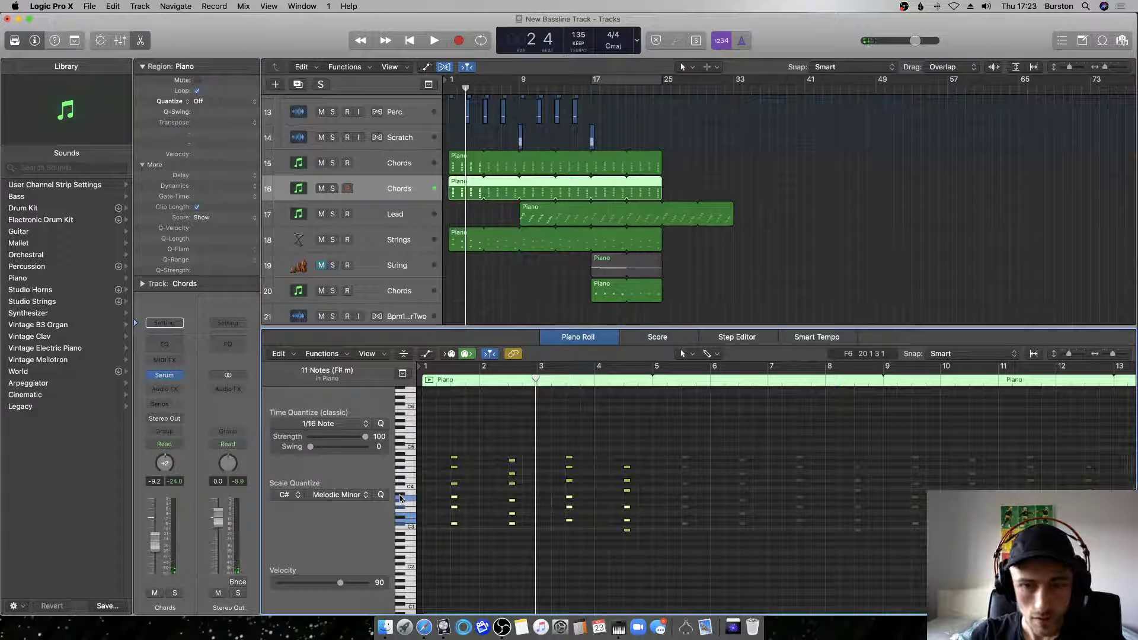
key(space)
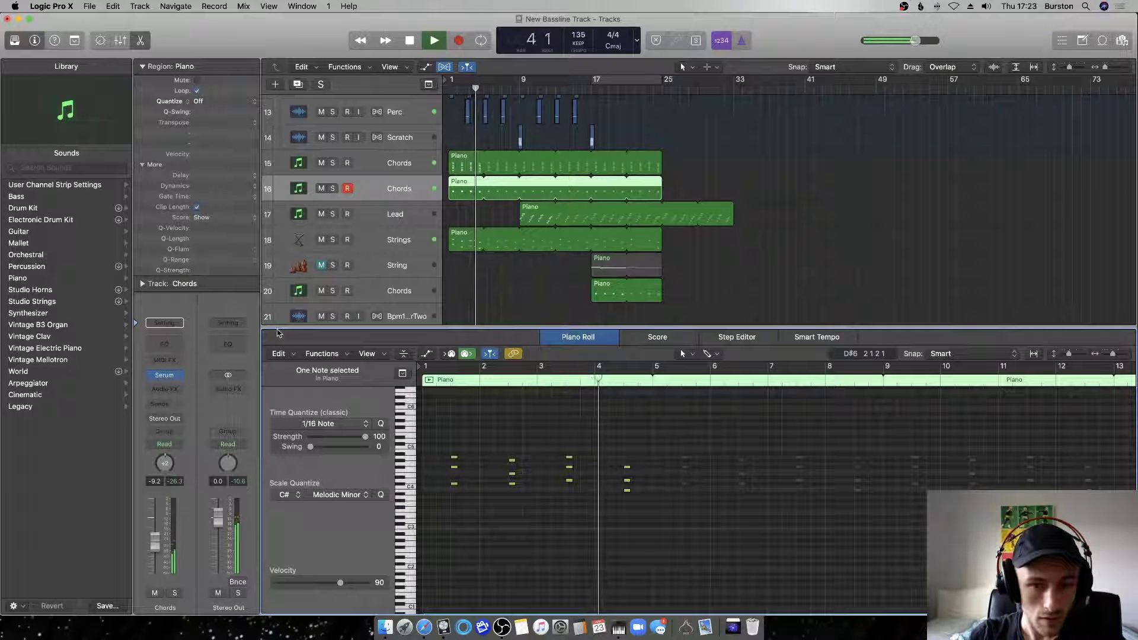
key(space)
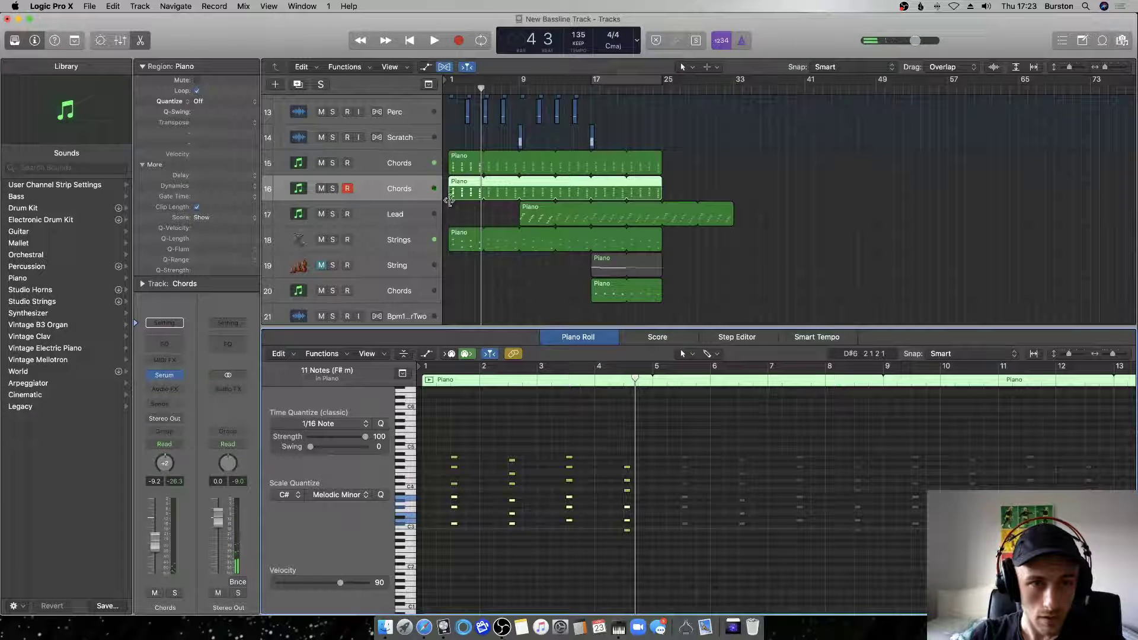
Compare Chords tracks 15 and 16 soloed, clear the solos and lower track 16's volume to -13.2 dB.
click(333, 189)
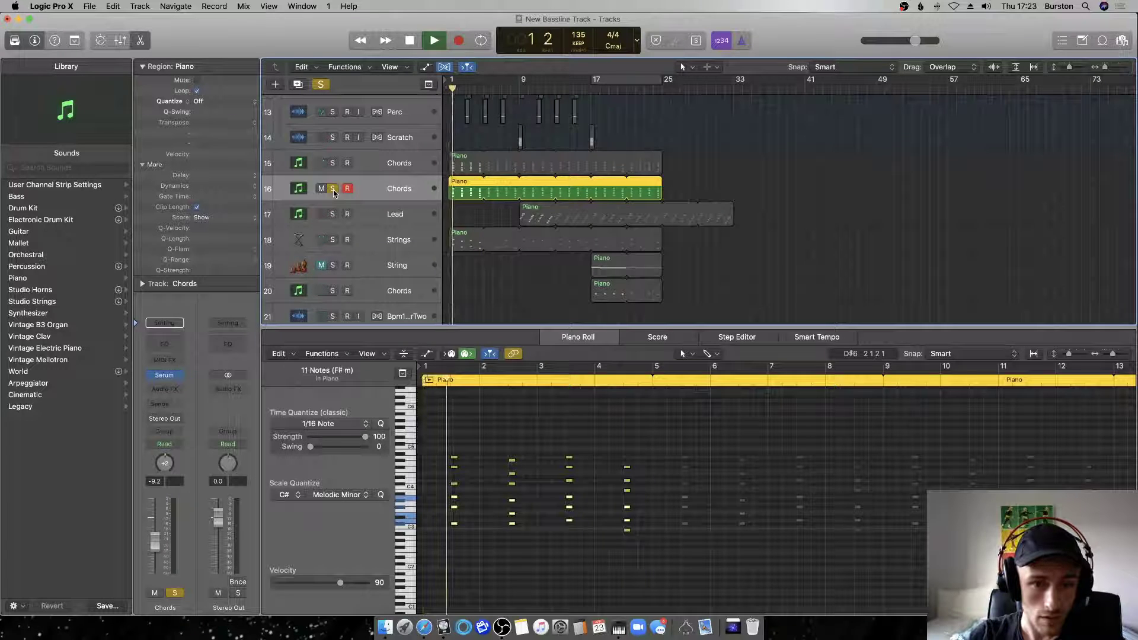
click(332, 163)
key(space)
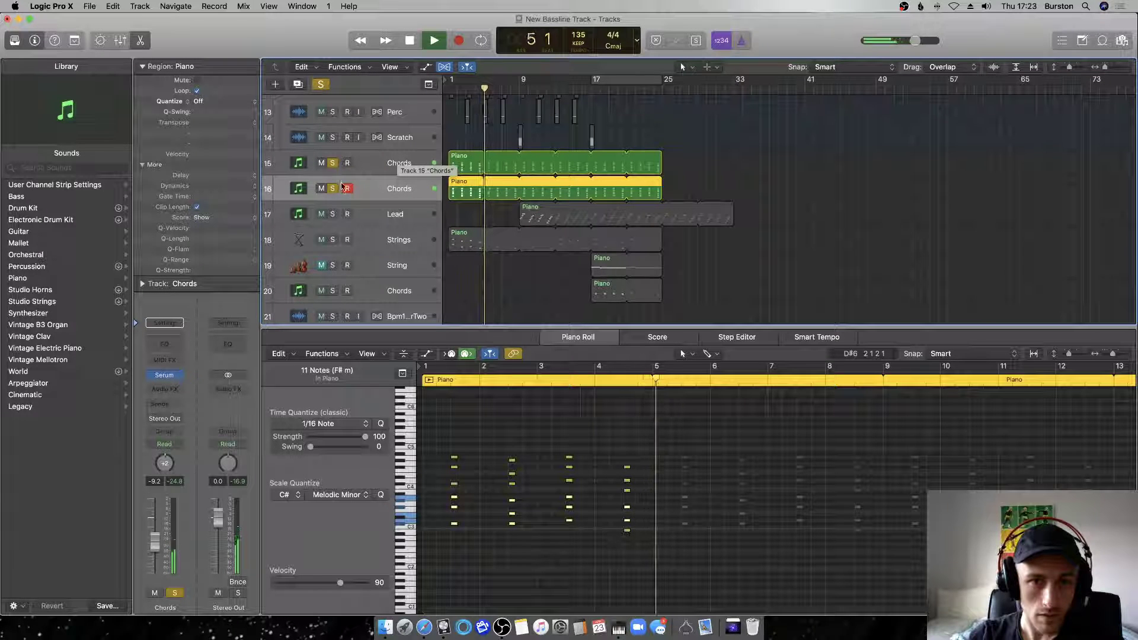
click(333, 163)
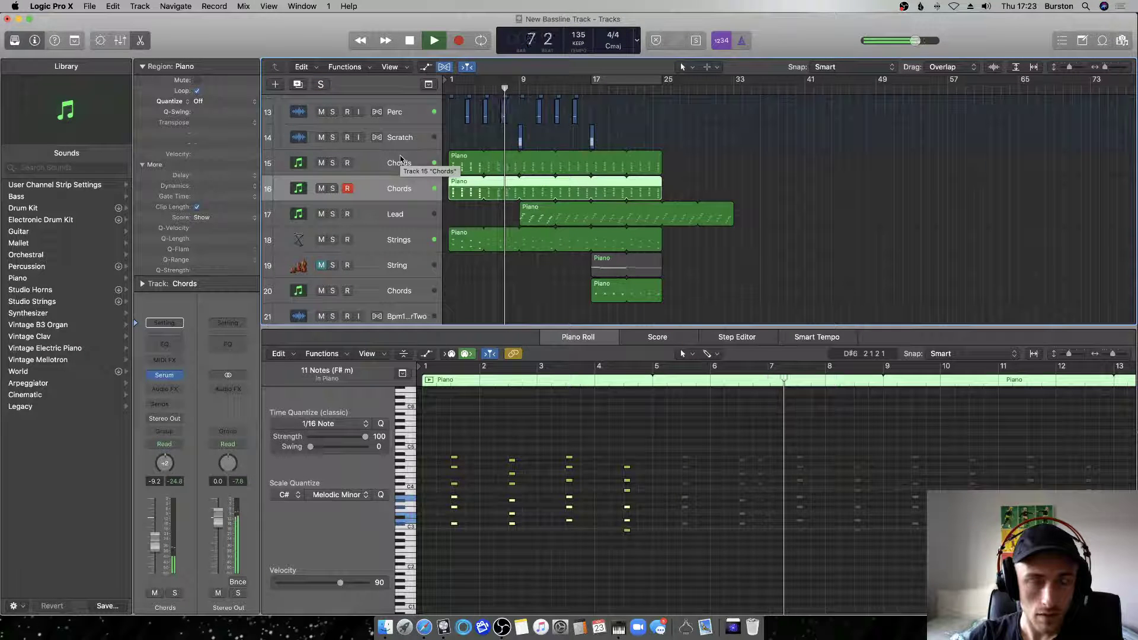
drag(154, 546, 155, 562)
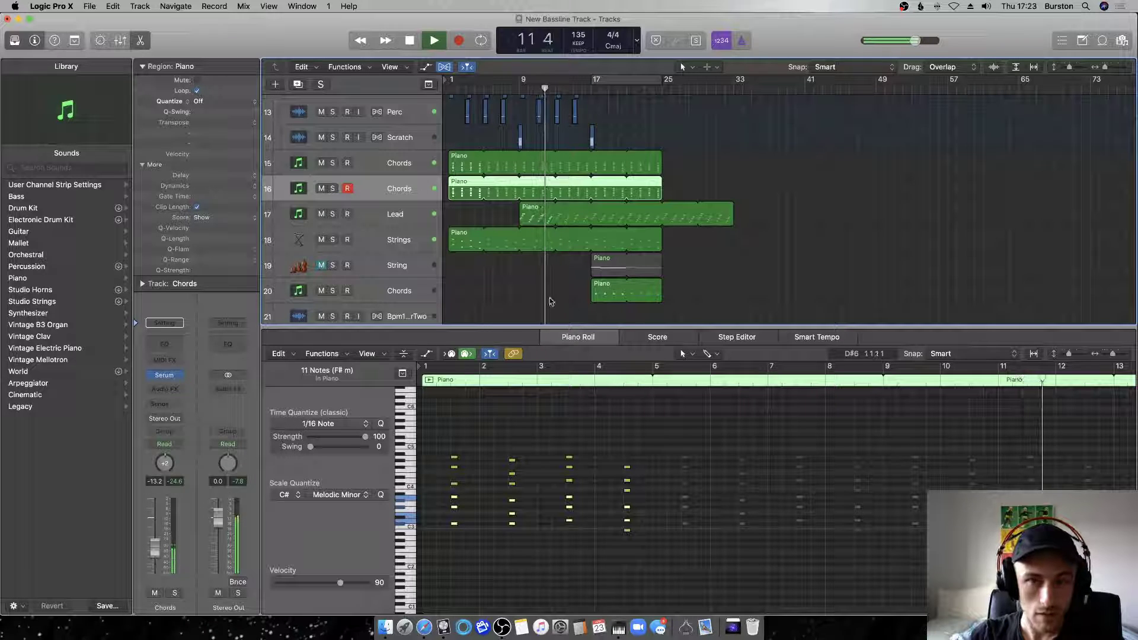
Raise track 16's volume to -12.6 dB, cut the Lead region on track 17 off at bar 25 and save the project.
drag(153, 560, 153, 558)
key(super+s)
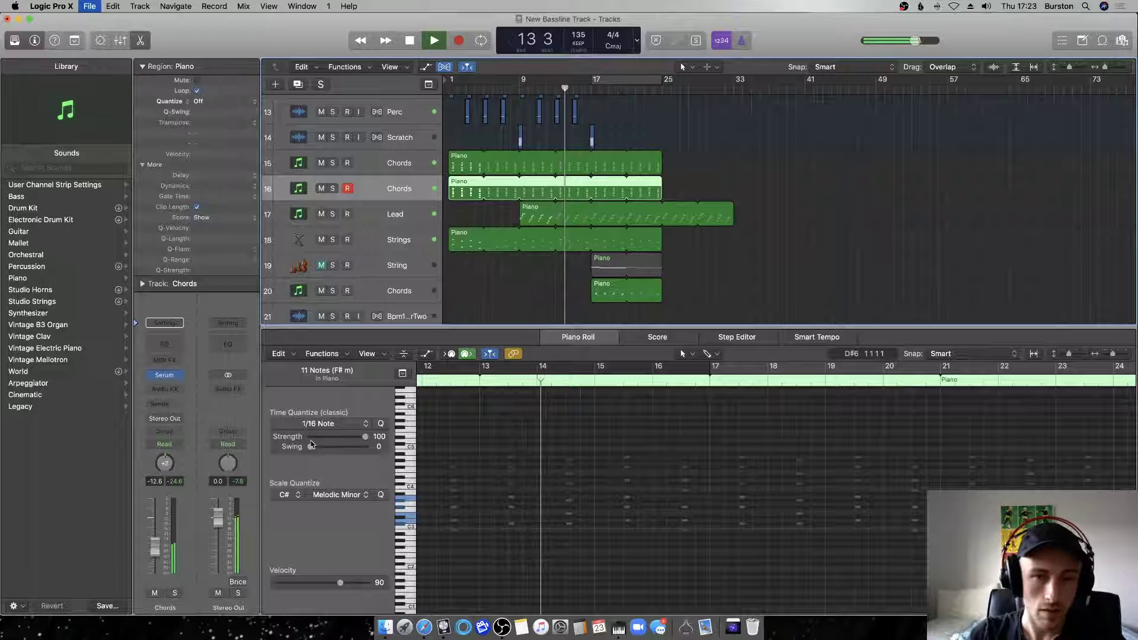
click(663, 206)
click(679, 220)
key(super+s)
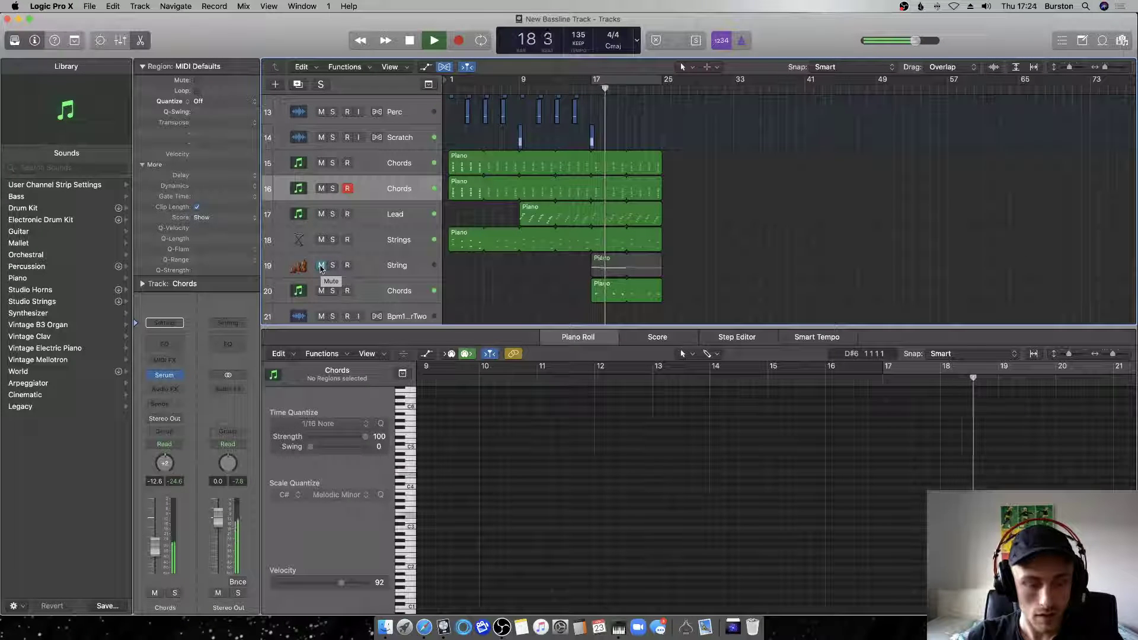
Delete the third three-note chord hit at the end of bar 20 in track 20's Piano region and save the project.
click(606, 293)
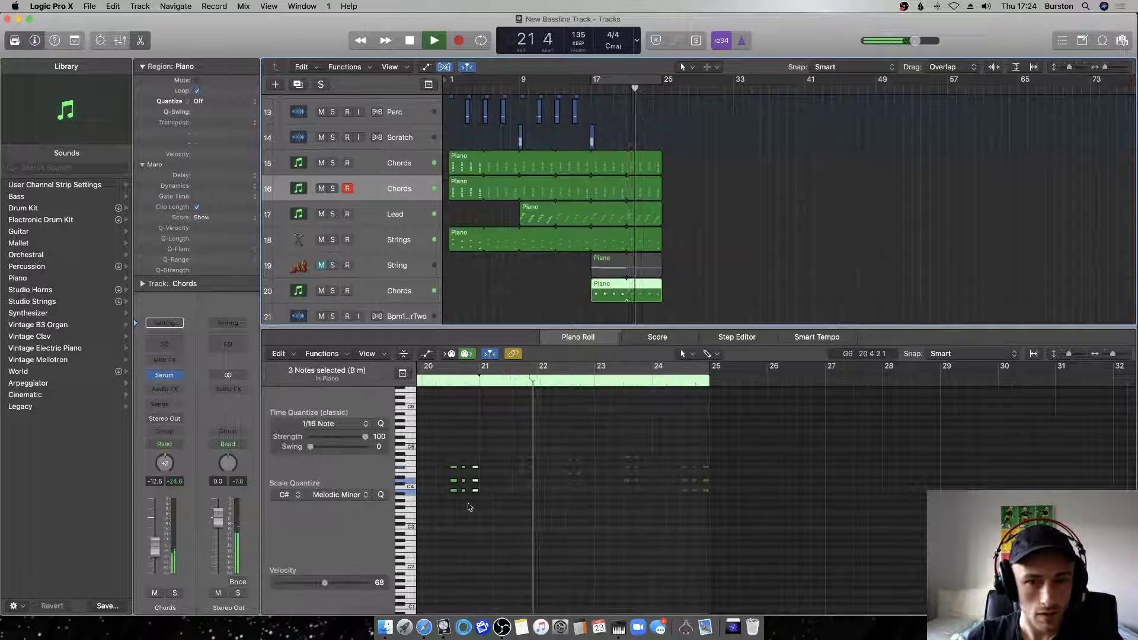
key(Delete)
key(super+s)
scroll(640, 260, up, 4)
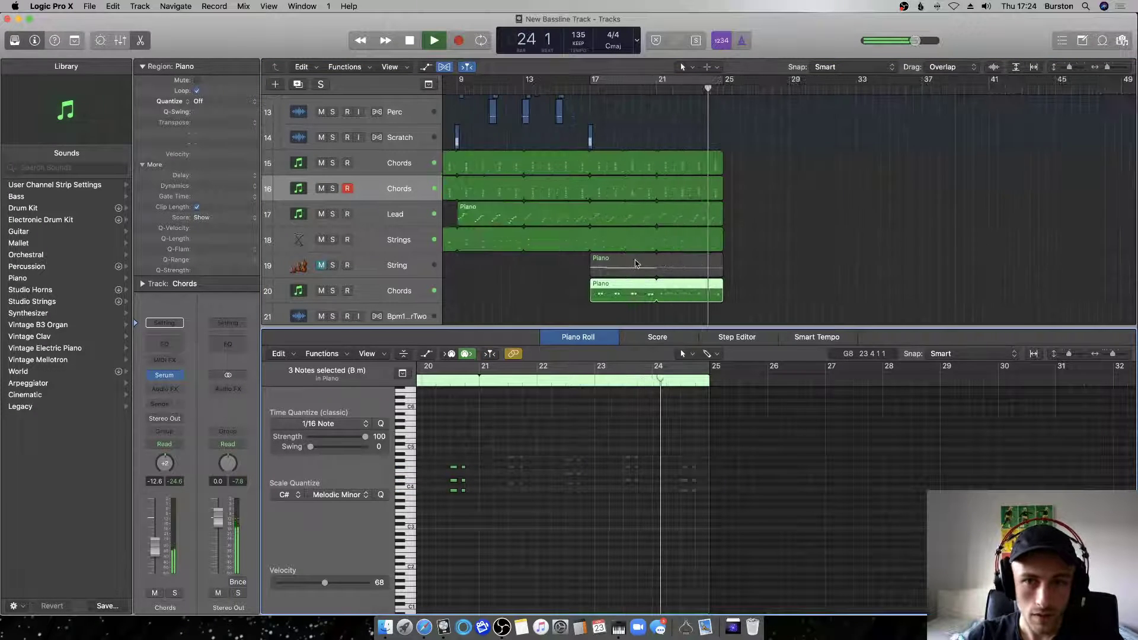
Remove the final bar from the Piano regions on tracks 15 to 20 so they all end at bar 24.
key(space)
drag(705, 290, 771, 141)
key(Delete)
Play the transition from bar 20 into bar 25 with all tracks in view.
click(640, 89)
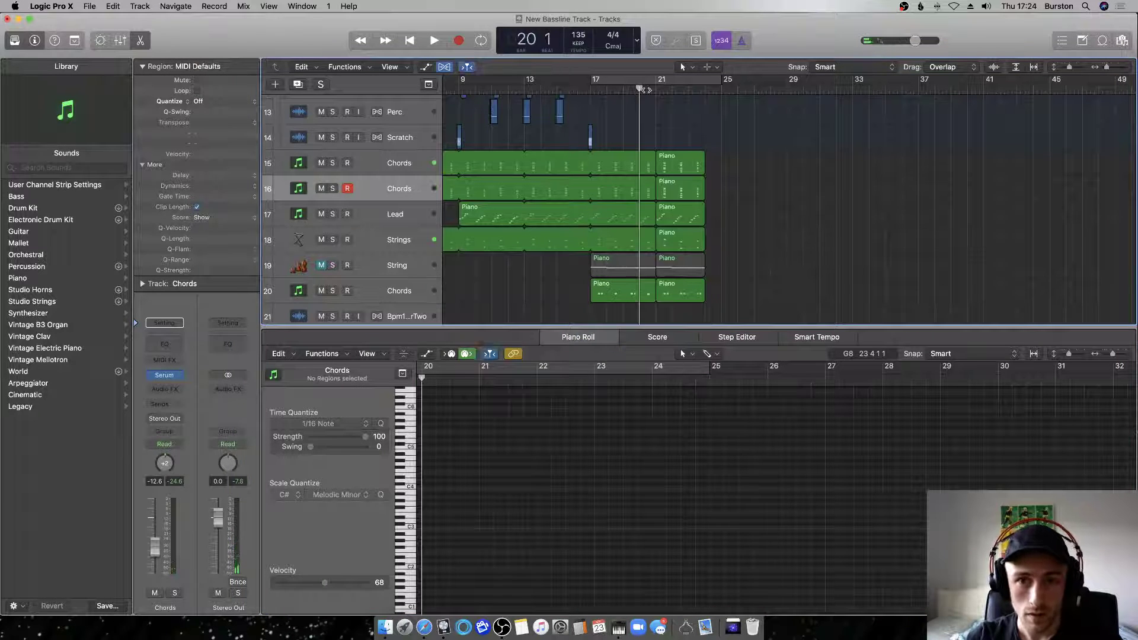
key(space)
key(z)
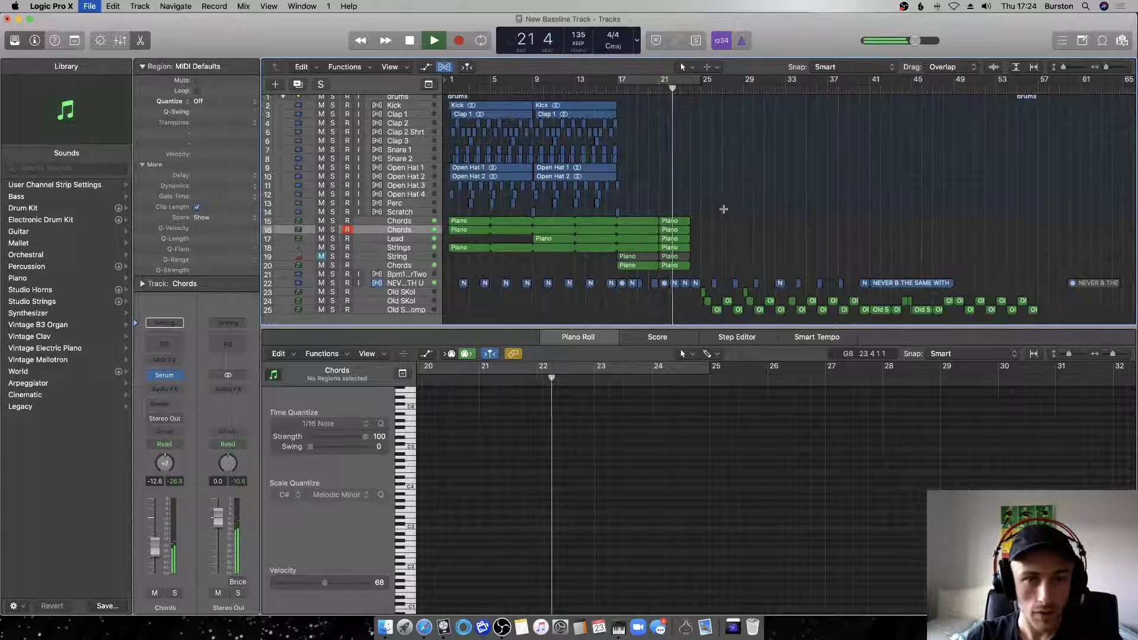
key(super+Up)
key(super+Up)
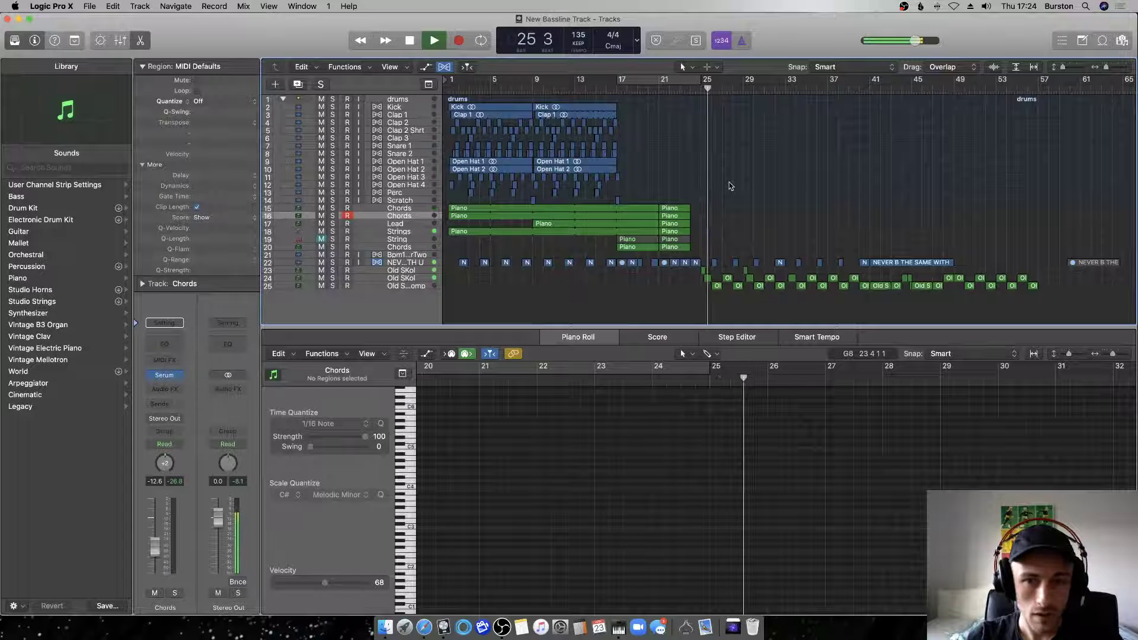
key(space)
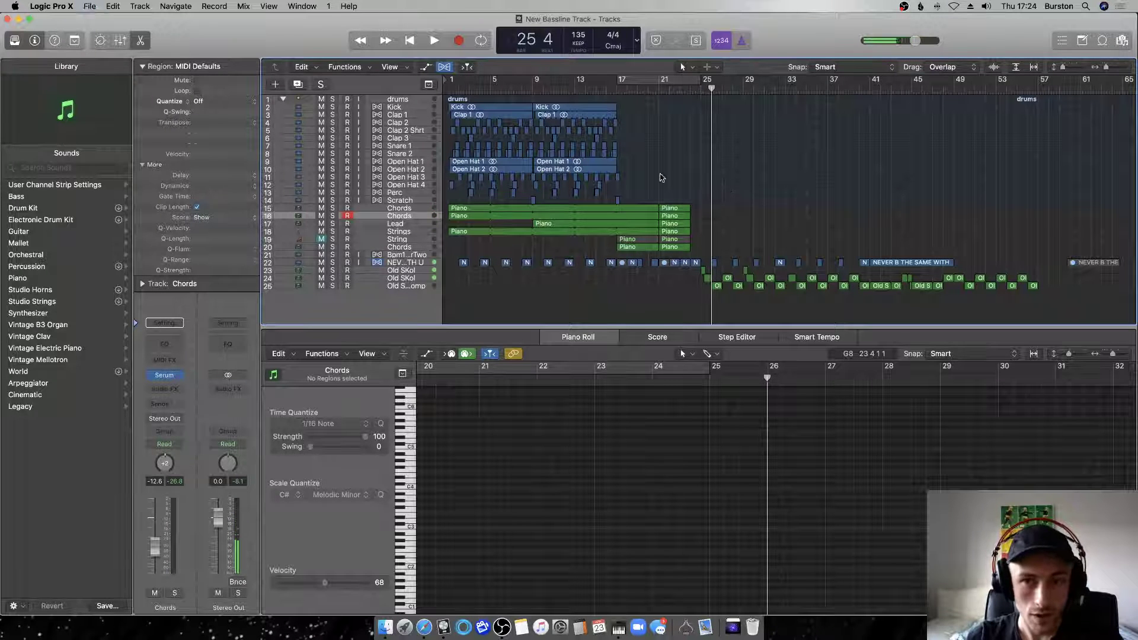
Copy the drum regions of bars 1 to 17 to bar 25, audition the drop from bar 24 and save.
drag(634, 203, 700, 112)
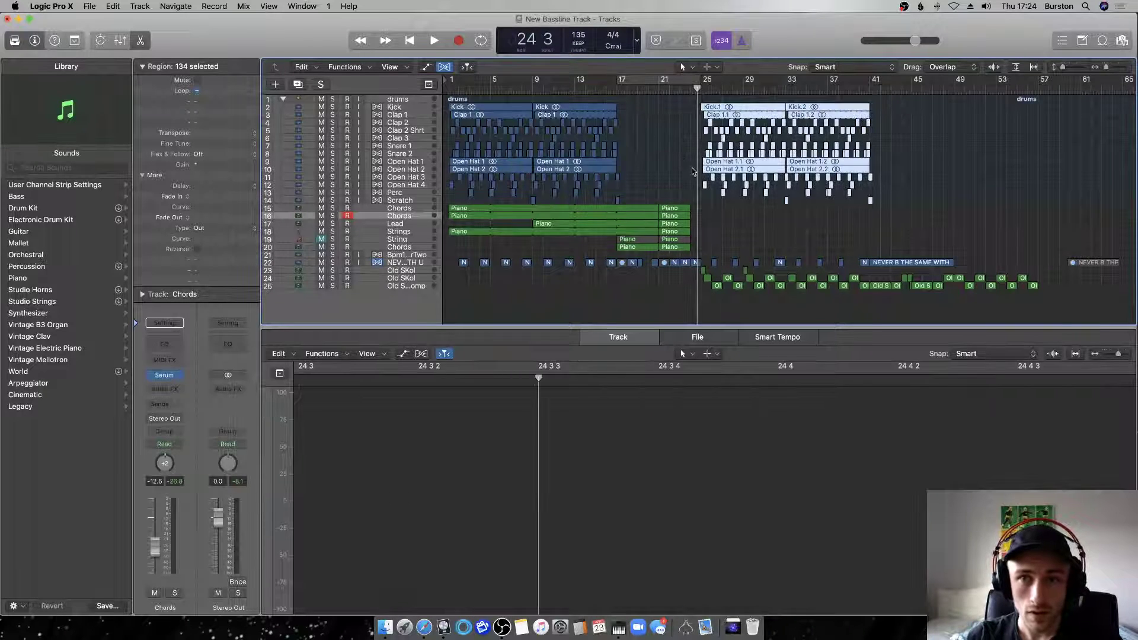
click(692, 171)
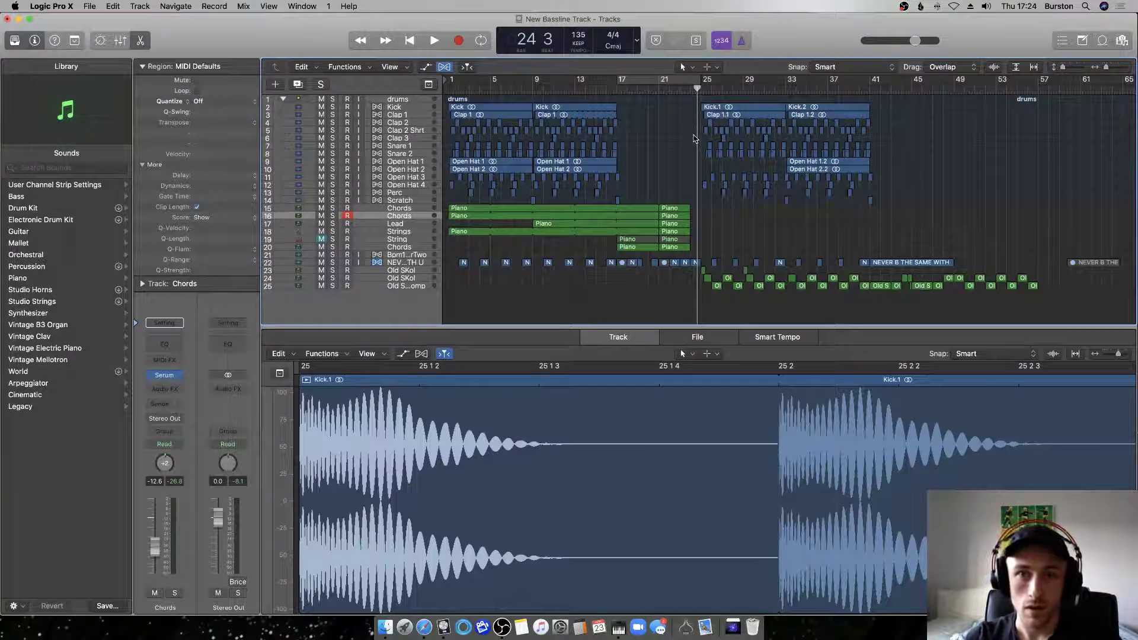
key(space)
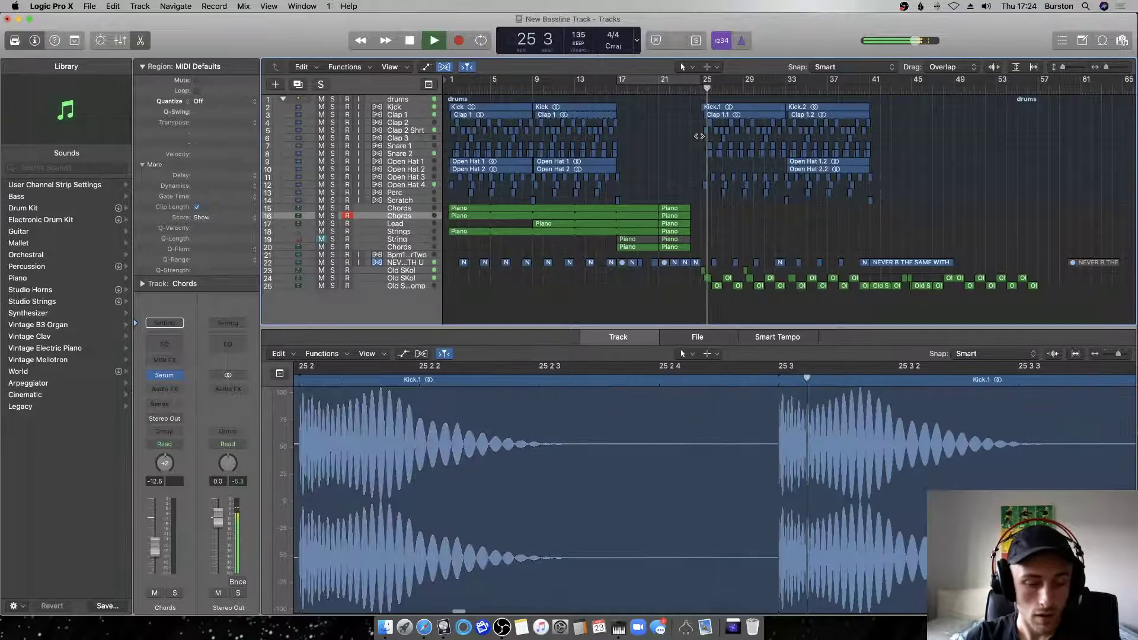
key(super+s)
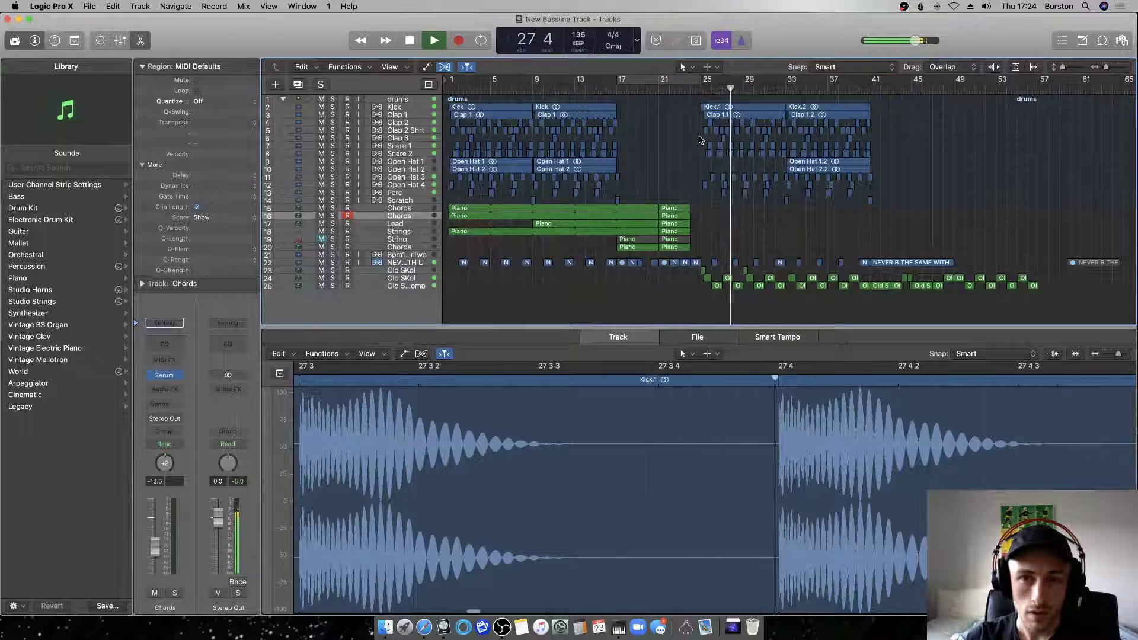
key(space)
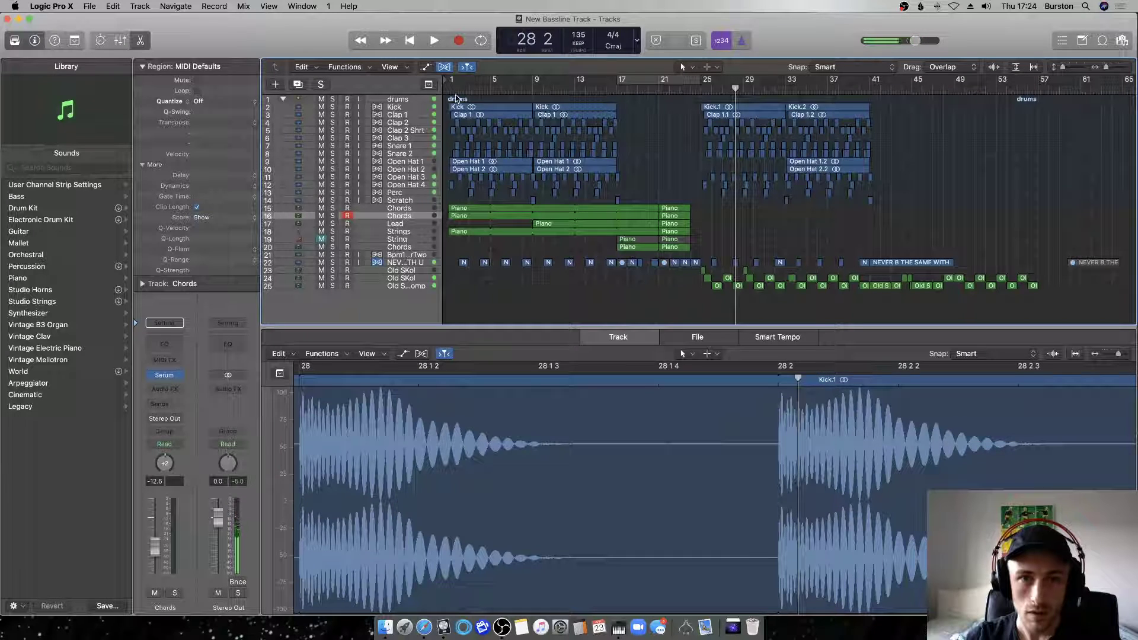
Play the arrangement from bar 1, comparing it with the Strings track muted and with Chords tracks 15 and 16 muted.
click(445, 89)
key(space)
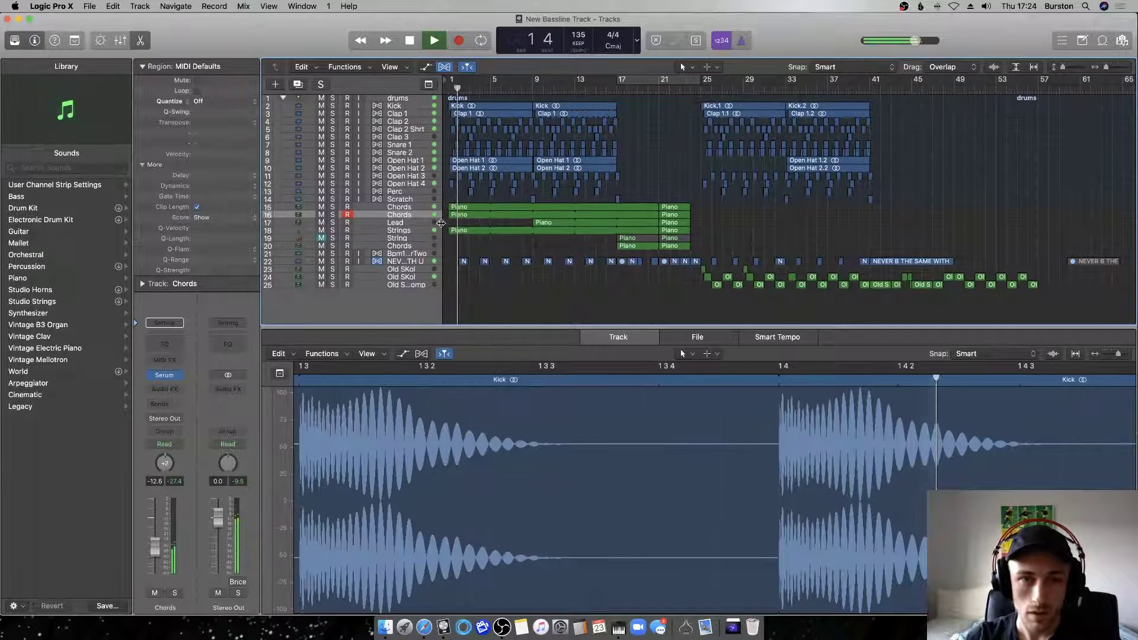
click(320, 232)
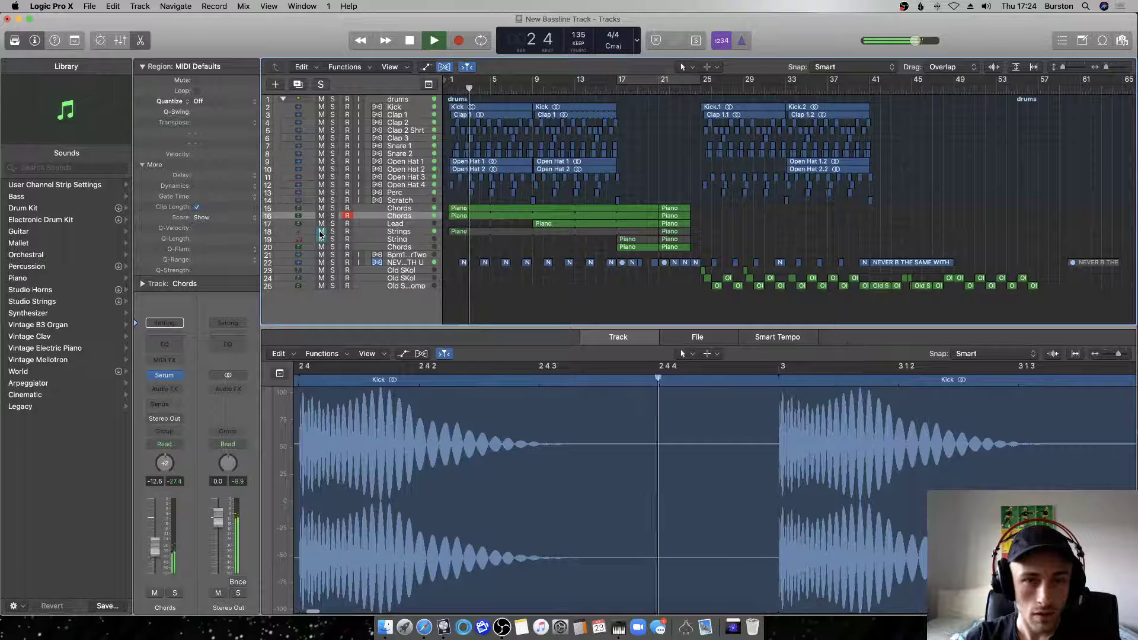
click(320, 232)
click(321, 210)
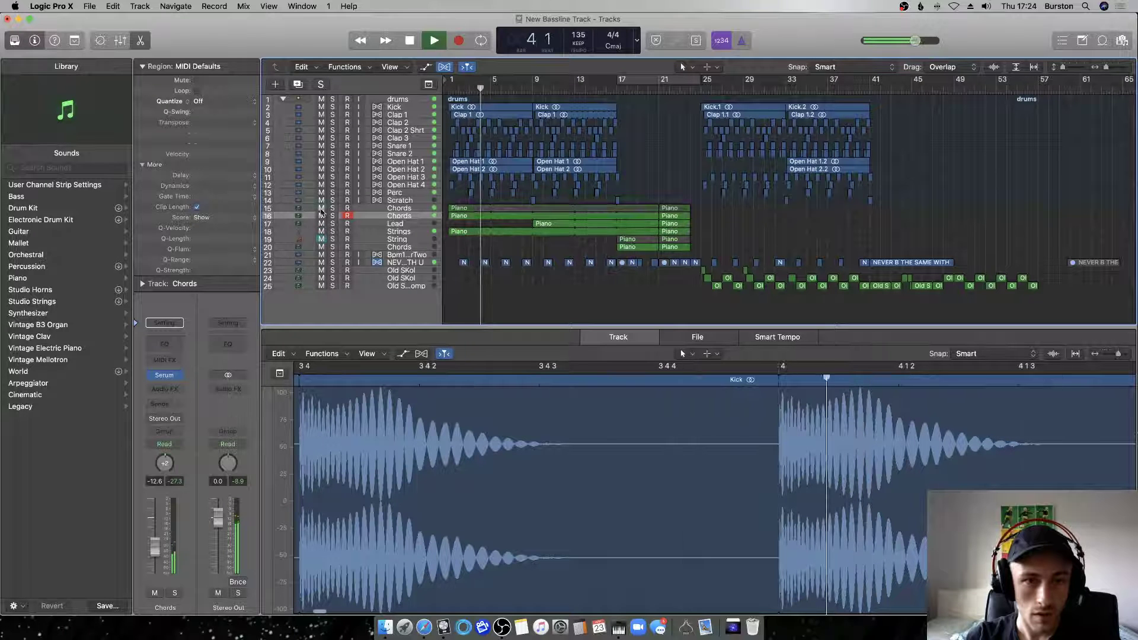
click(320, 216)
key(space)
key(Return)
key(space)
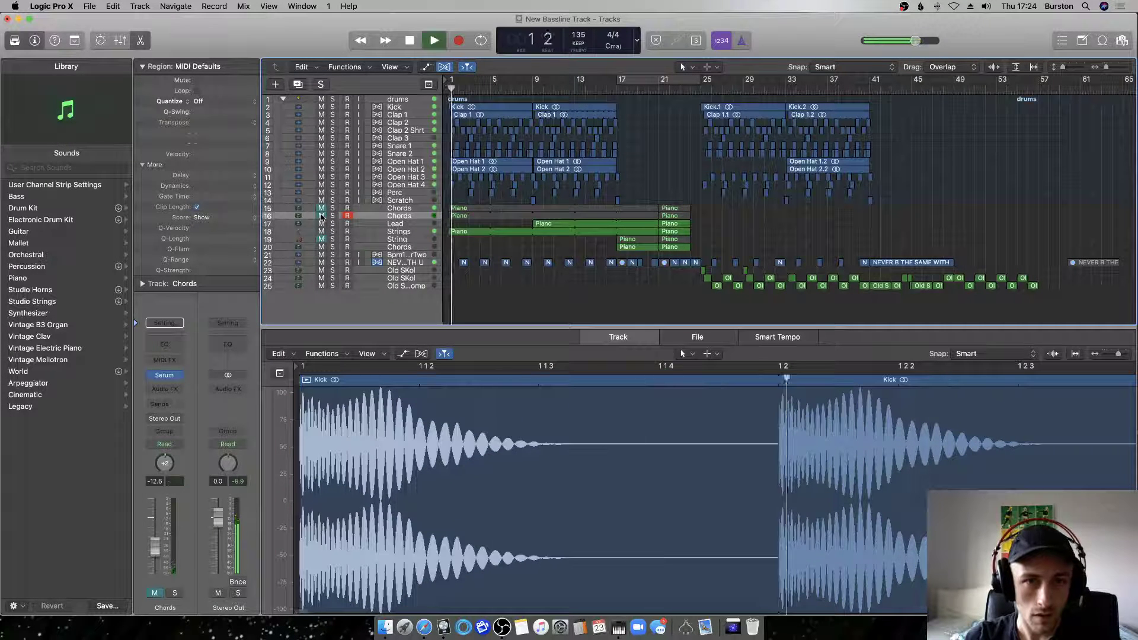
Loop bars 1 to 9 during playback, adjust the Mac's output volume and save the project.
key(space)
click(451, 83)
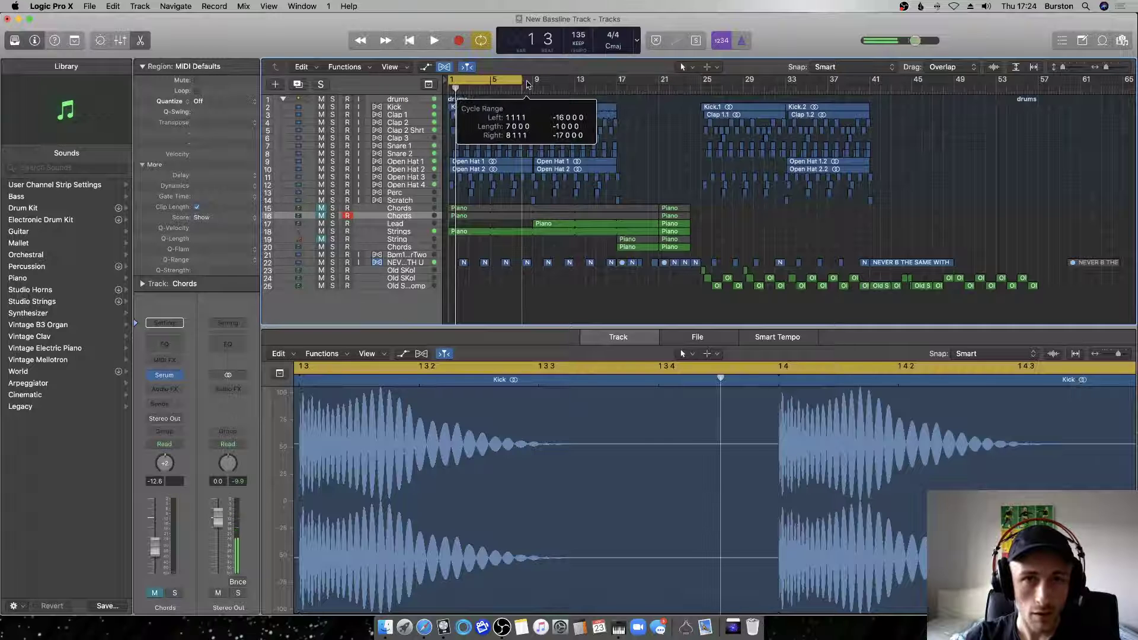
key(space)
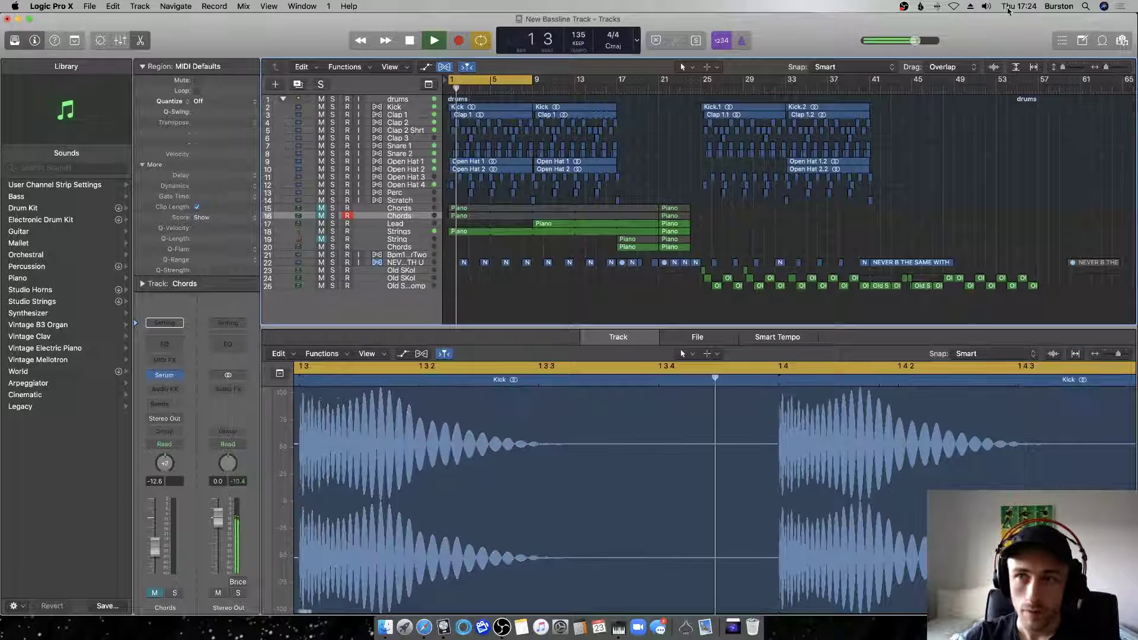
click(987, 7)
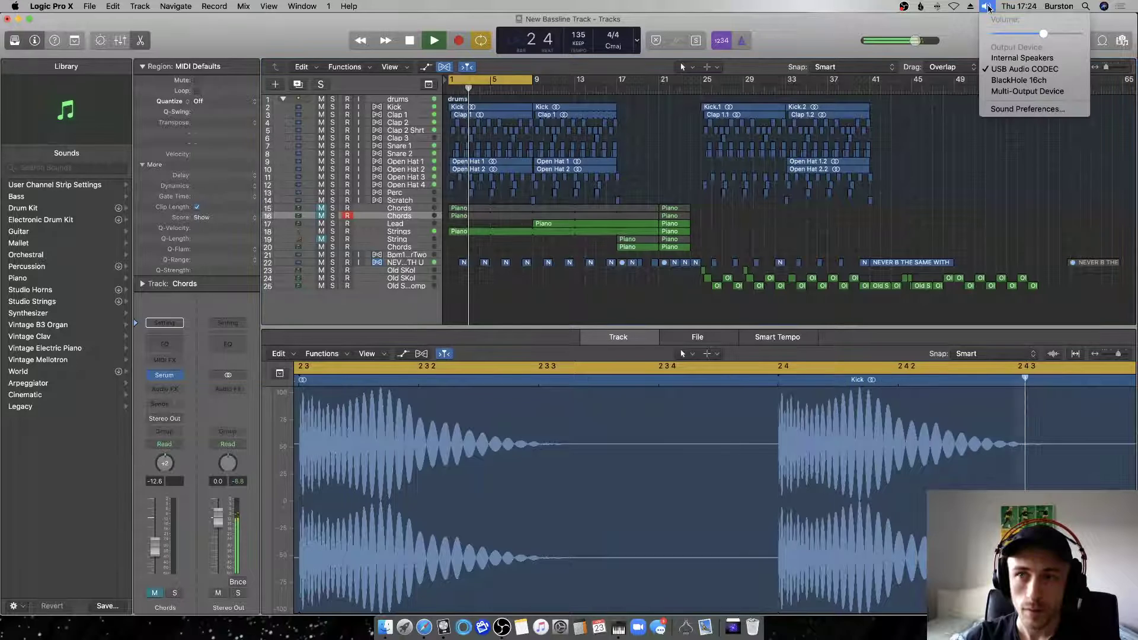
click(1046, 34)
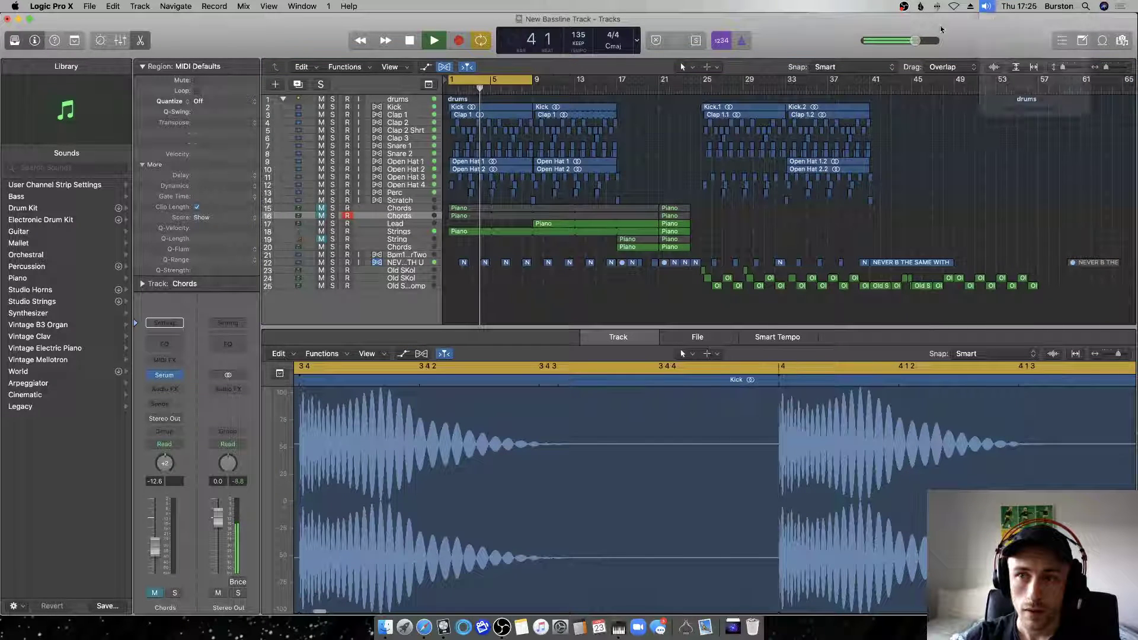
key(super+s)
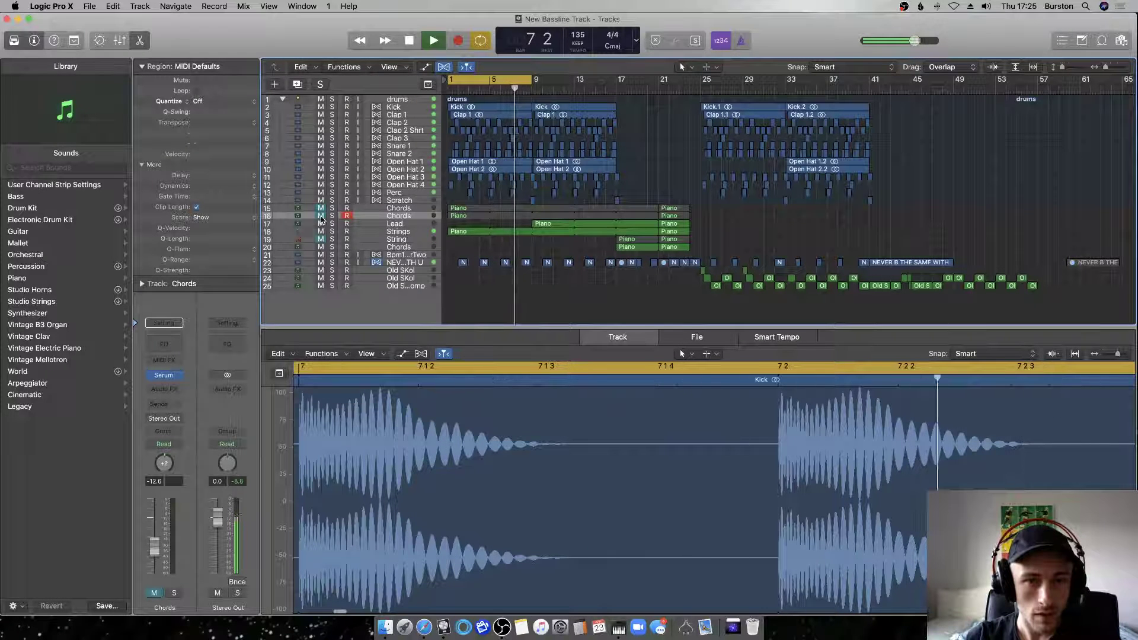
Turn cycle off and unmute Chords tracks 15 and 16.
key(c)
click(321, 217)
click(320, 209)
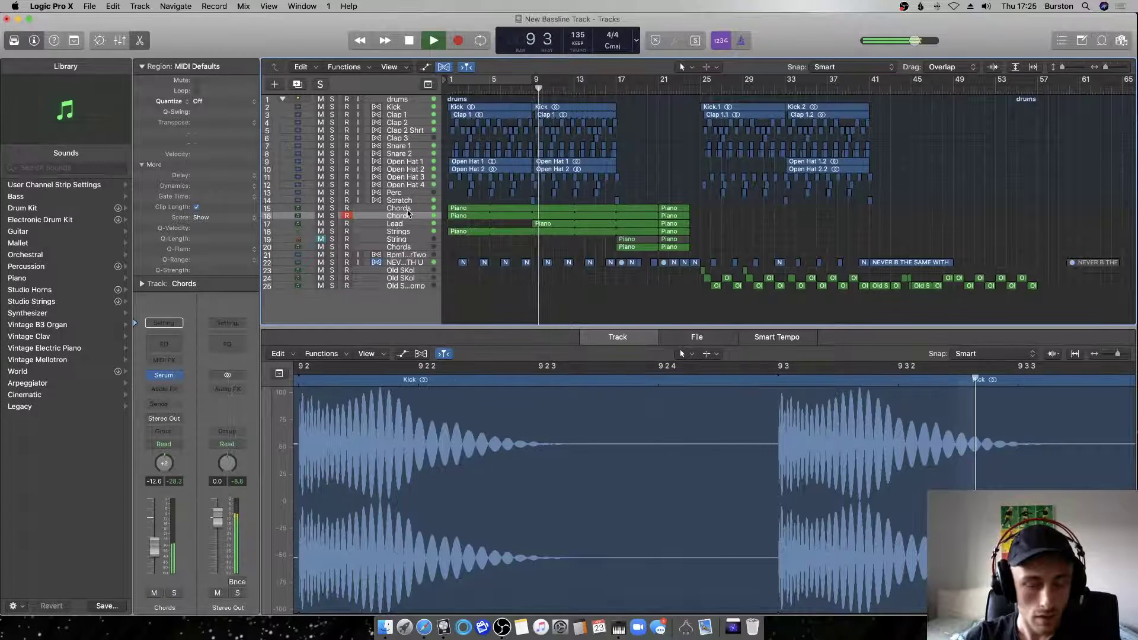
Lower Chords tracks 15 and 16 in the mixer, setting track 15's volume to -12.0 dB, and save the project.
click(408, 214)
key(x)
scroll(795, 567, down, 5)
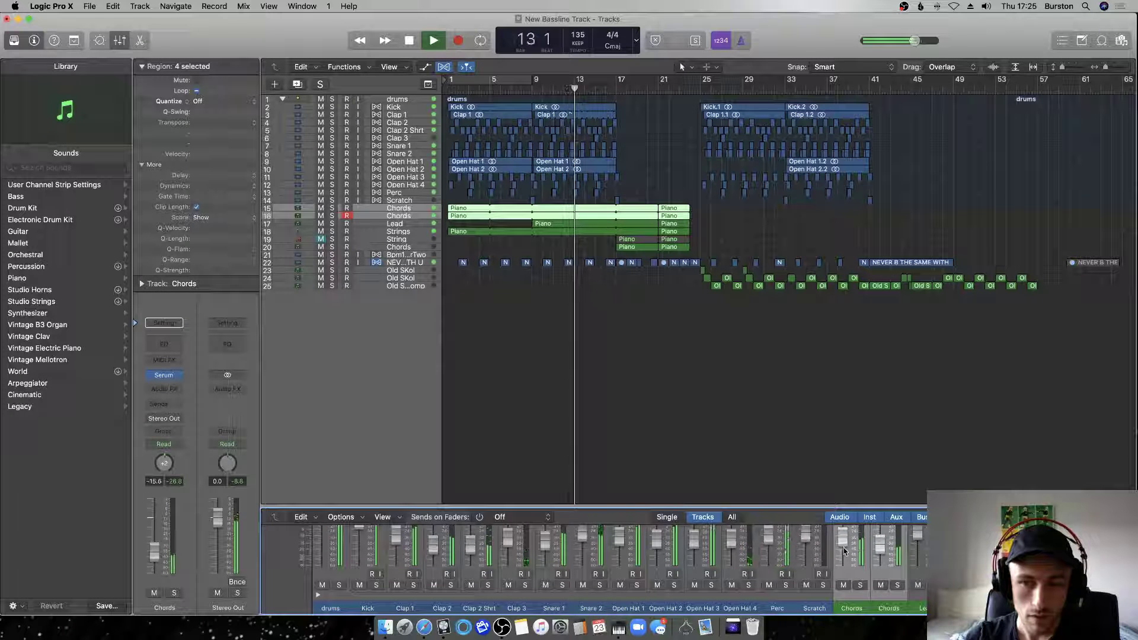
shift+click(874, 548)
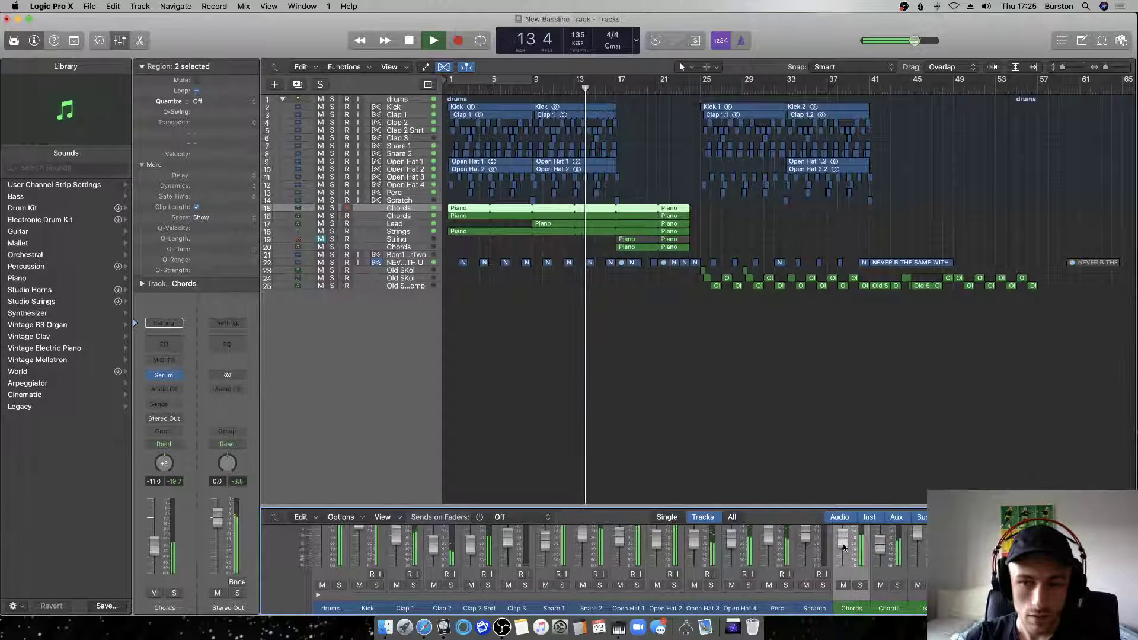
scroll(880, 550, up, 1)
key(super+s)
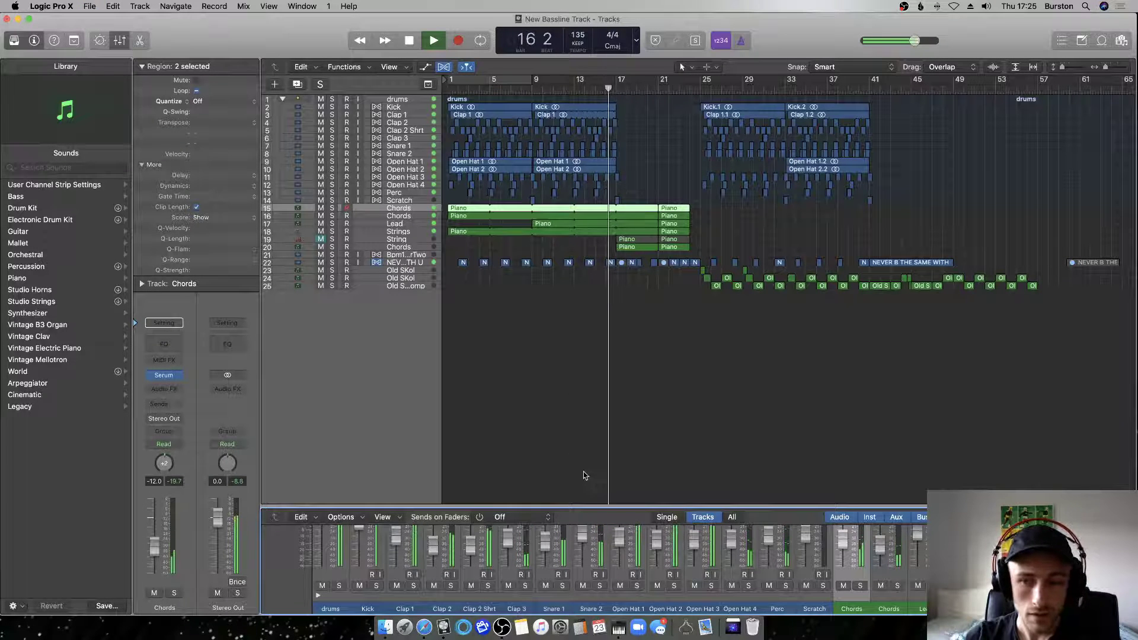
scroll(879, 551, up, 5)
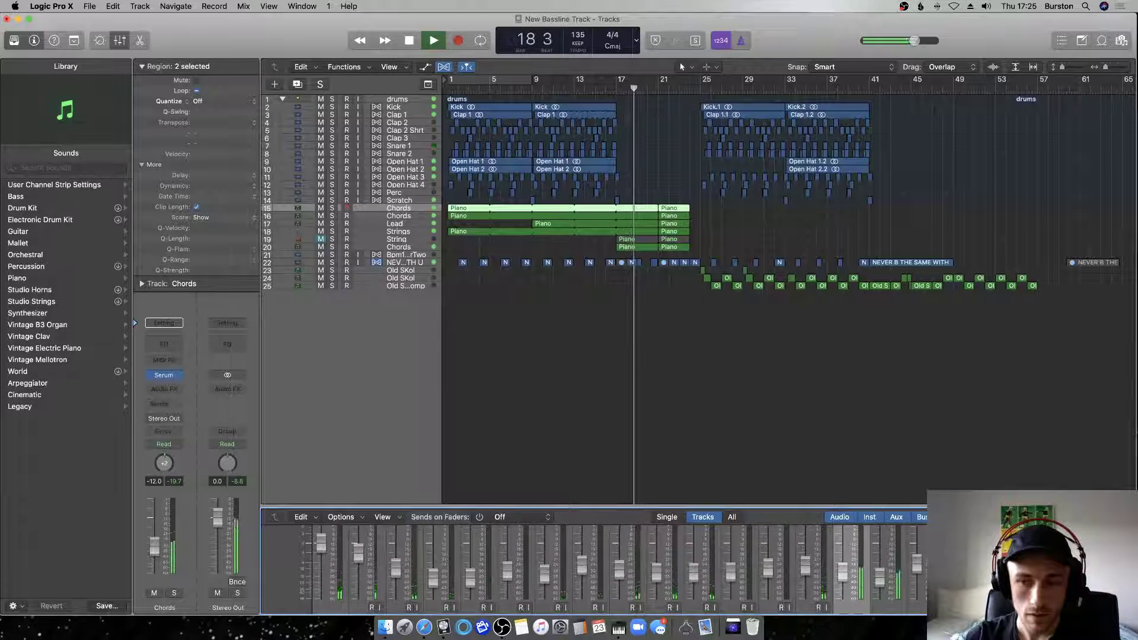
Remove the Strings part on track 18 from bar 17 onward, return playback to bar 1 and save the project.
click(597, 240)
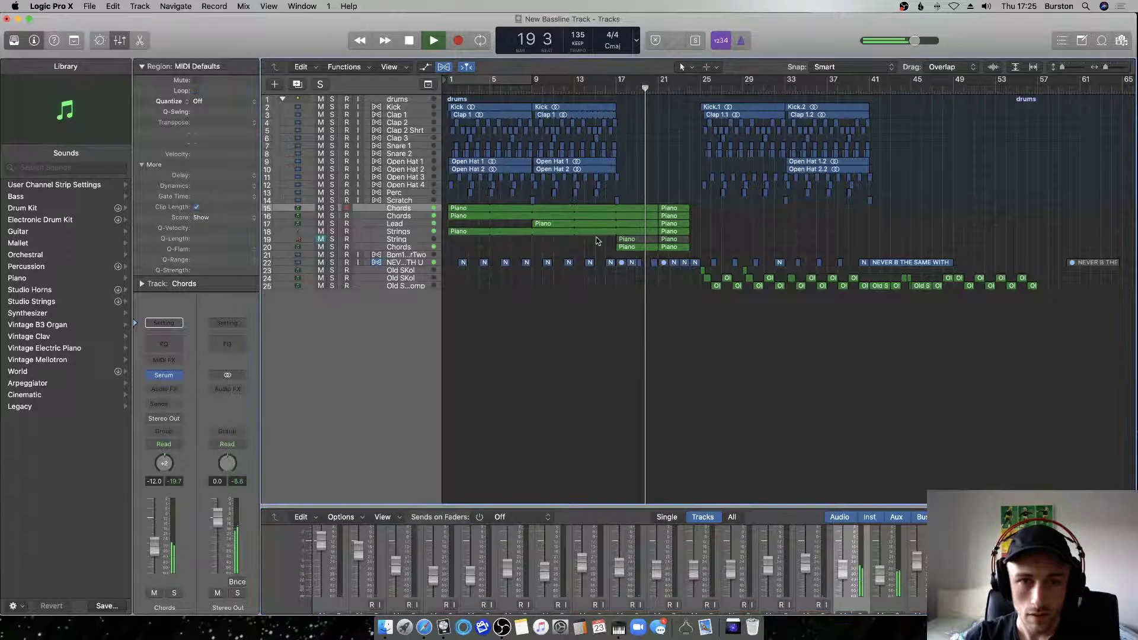
click(618, 233)
click(671, 233)
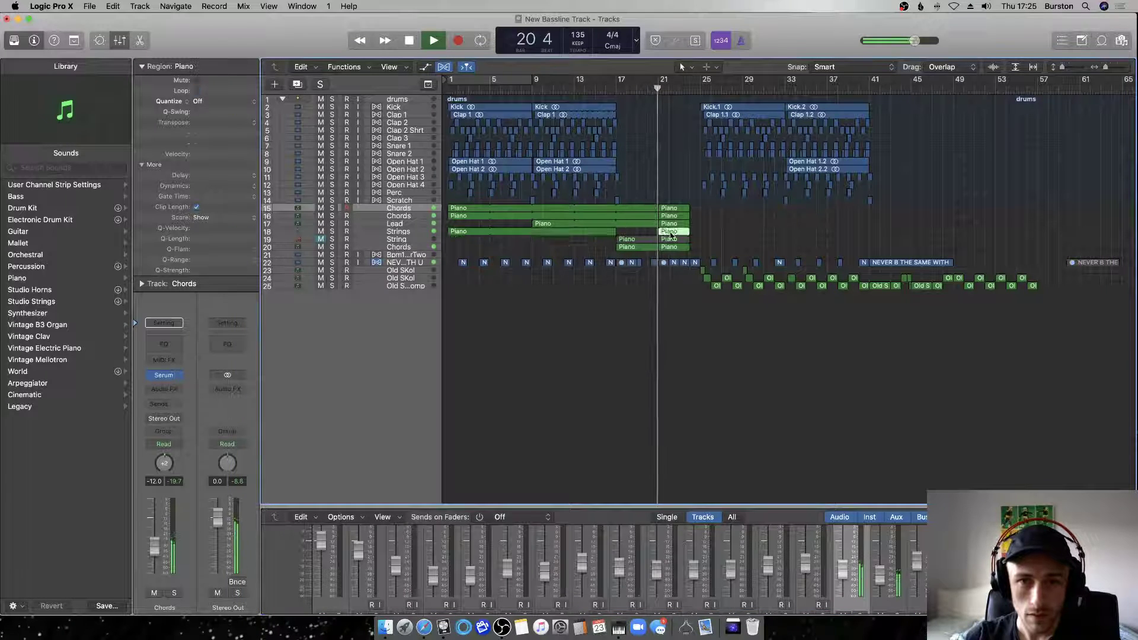
key(Delete)
key(Return)
key(super+s)
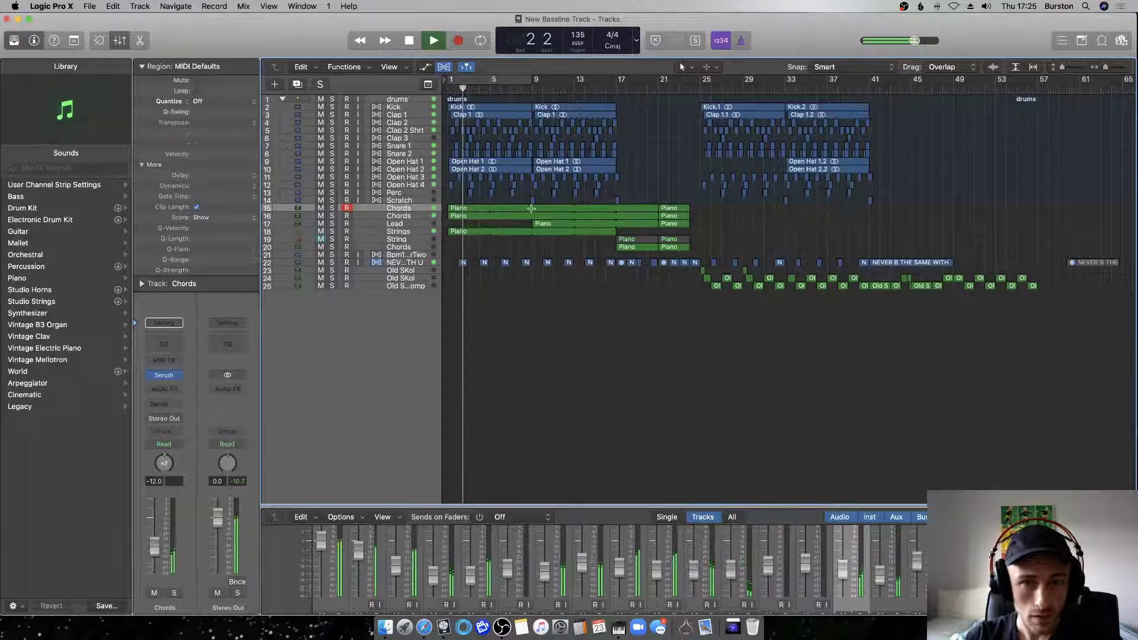
Delete the first eight bars of Chords tracks 15 and 16 so they enter at bar 9, and save the project.
drag(532, 208, 403, 225)
key(Delete)
key(Return)
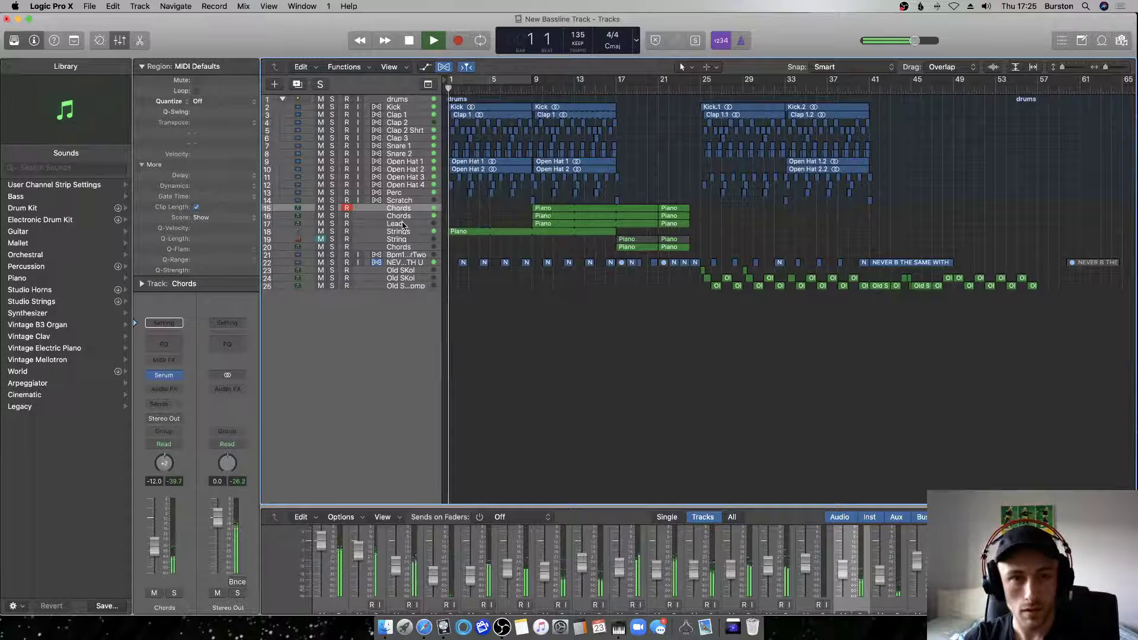
key(super+s)
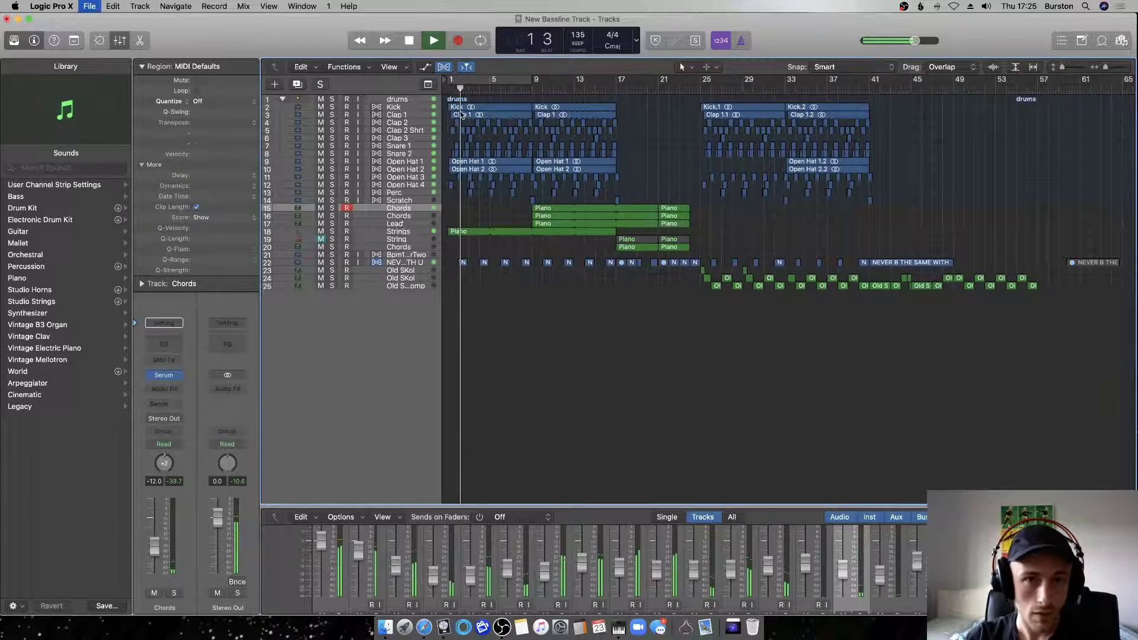
Play the intro with bars 1 to 9 cycled, raise the Mac's output volume, turn cycle off and save.
key(space)
click(468, 82)
key(space)
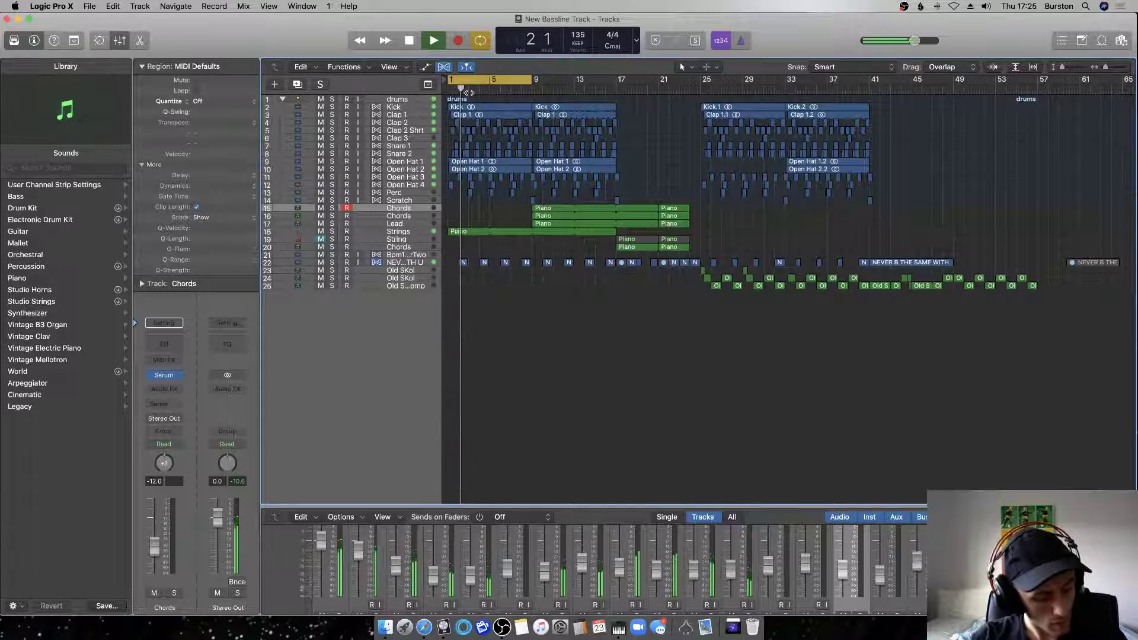
click(978, 6)
click(987, 7)
click(986, 8)
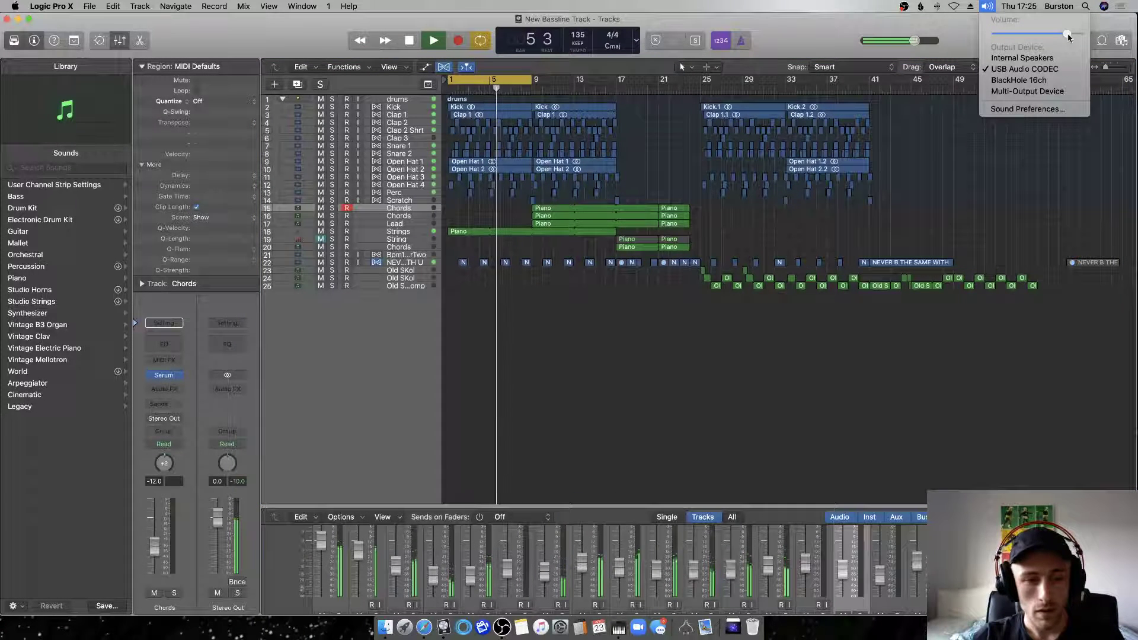
click(529, 117)
key(c)
key(super+s)
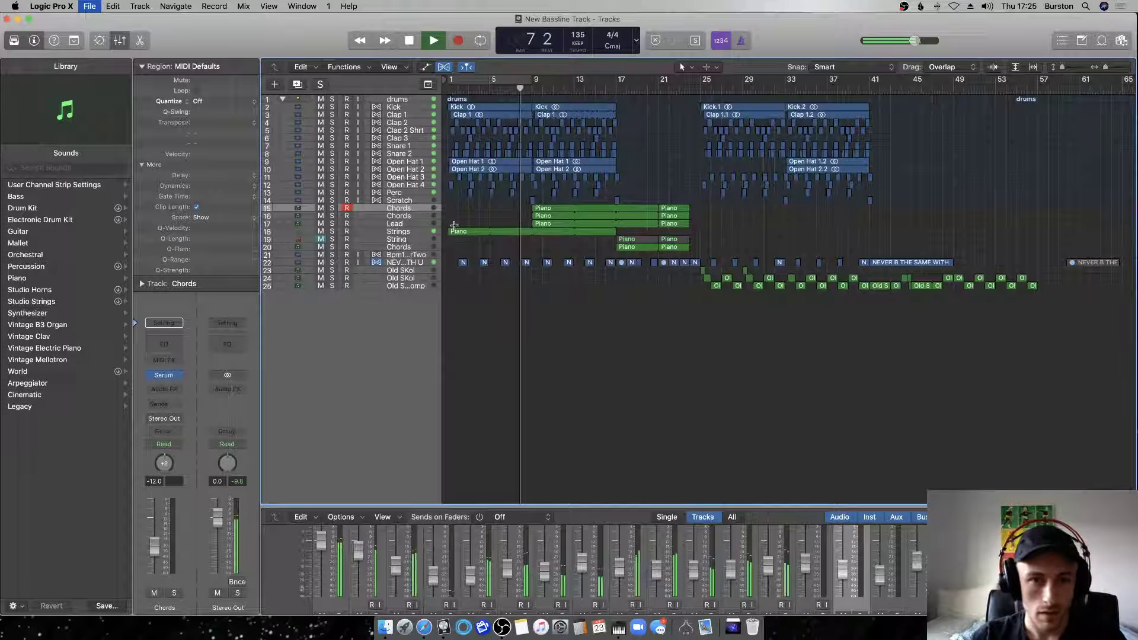
Name all regions after their tracks, save the project and clear the selection.
scroll(465, 232, right, 1)
key(super+a)
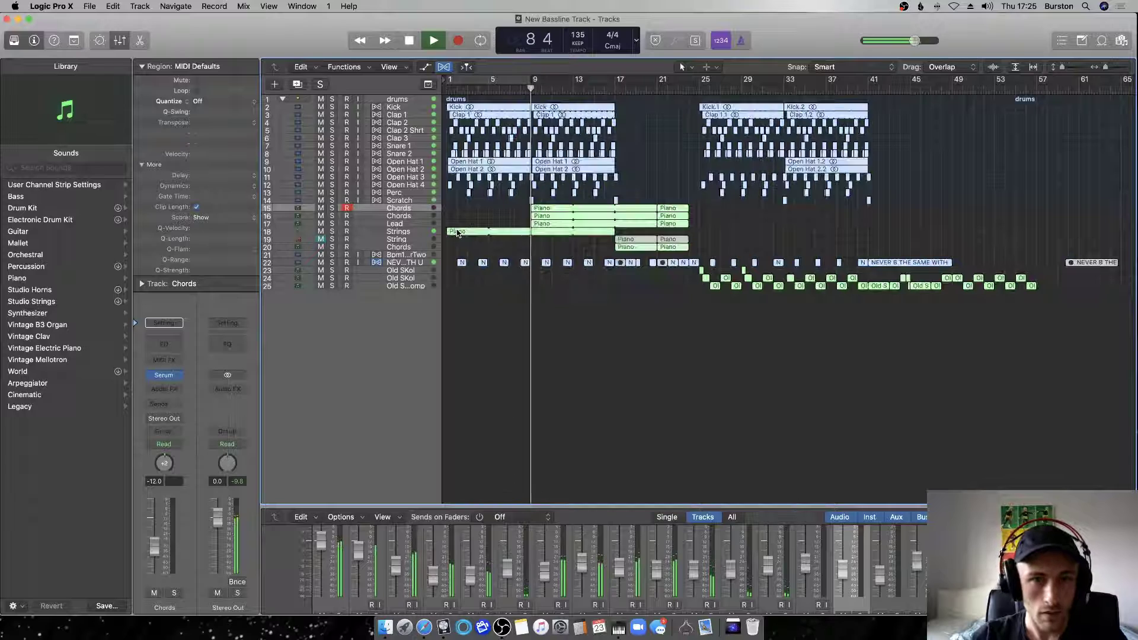
right_click(455, 232)
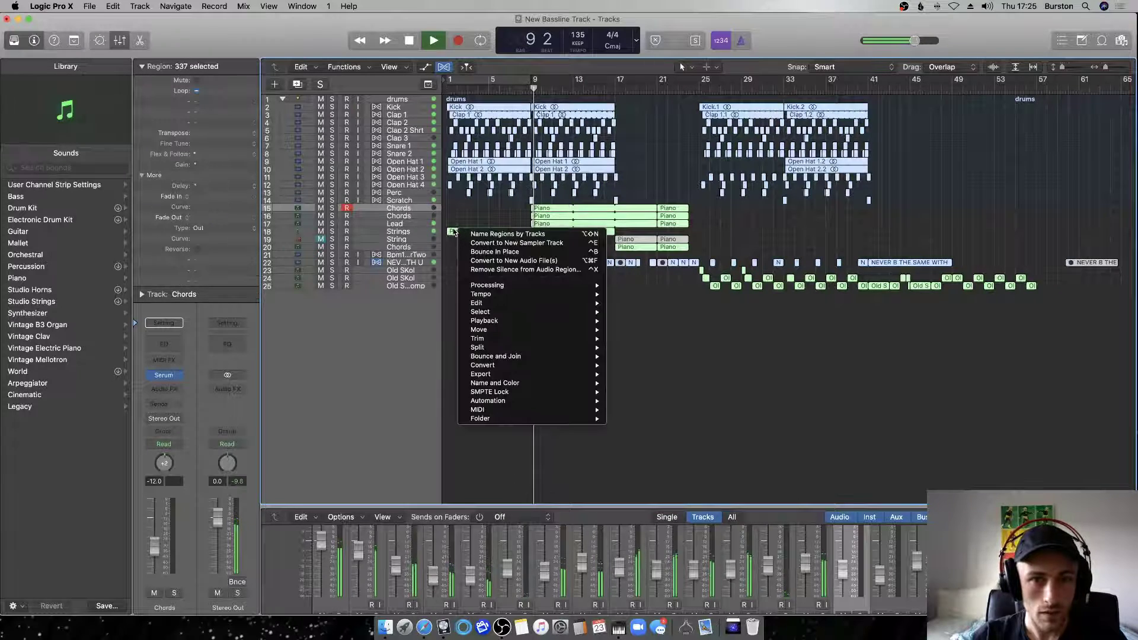
click(484, 237)
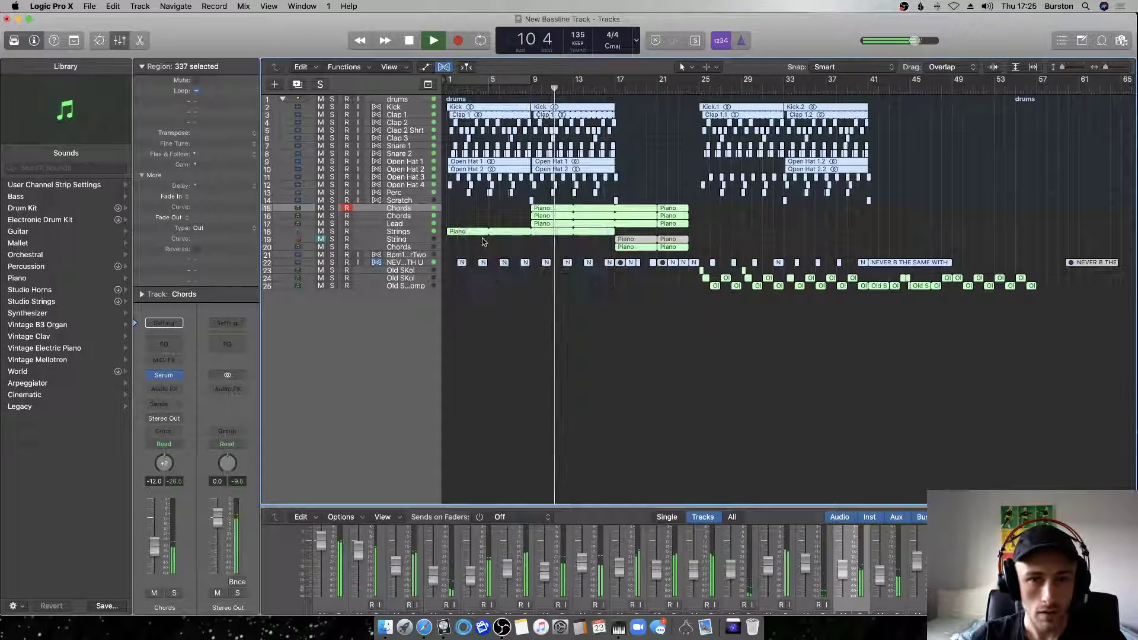
key(super+s)
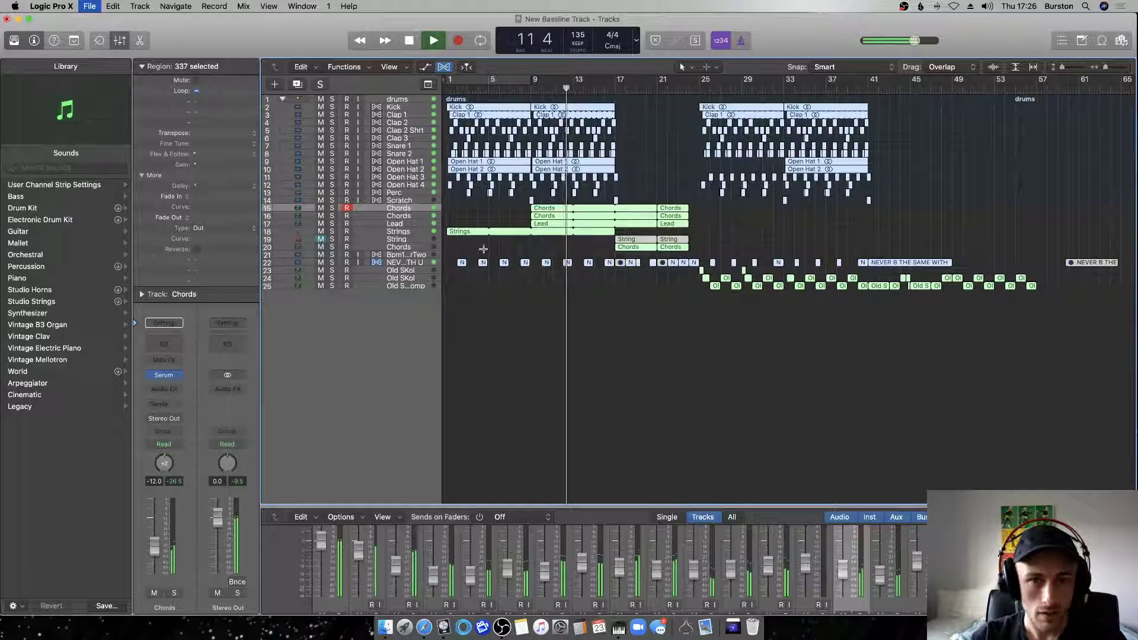
click(483, 249)
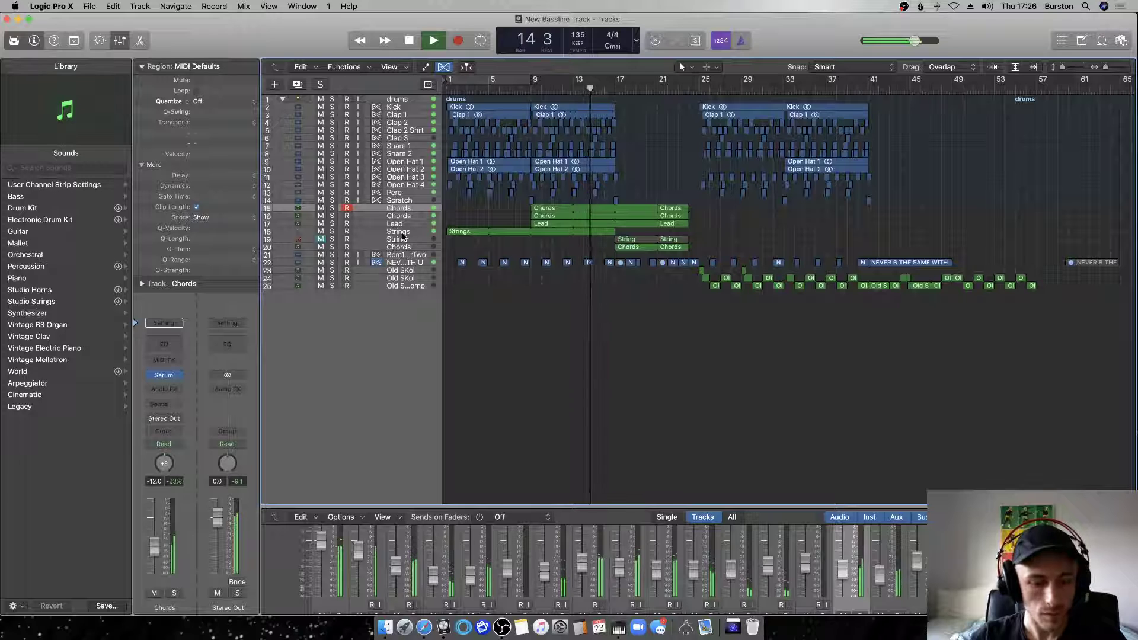
With bars 13 to 17 cycled, duplicate Chords track 16 and copy its region onto the new track at bar 13.
drag(579, 83, 614, 83)
key(space)
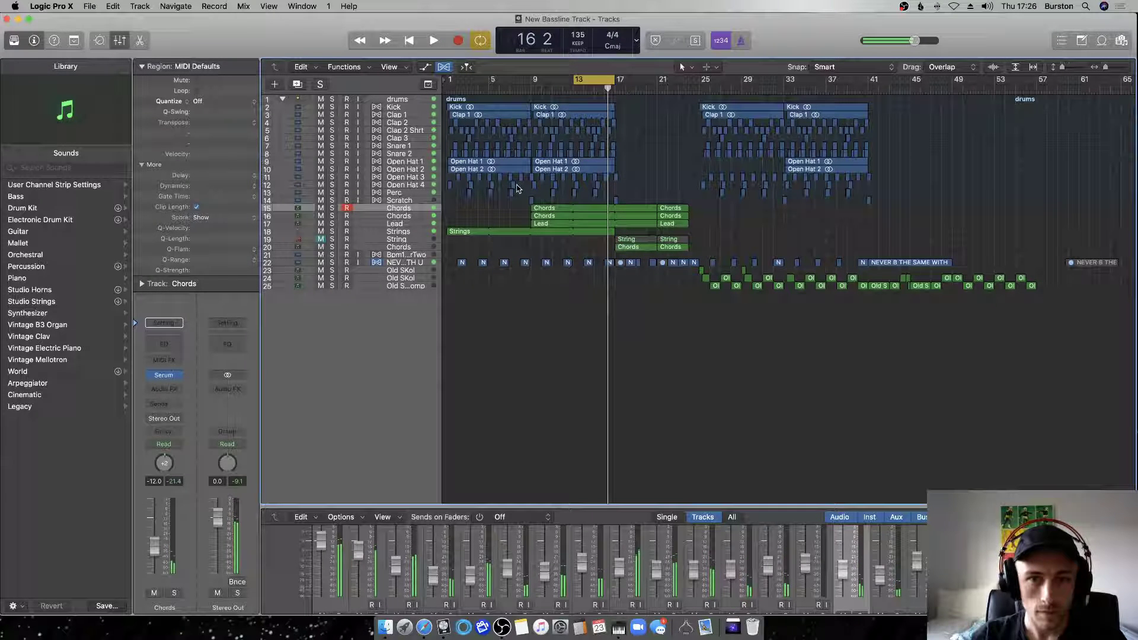
click(399, 217)
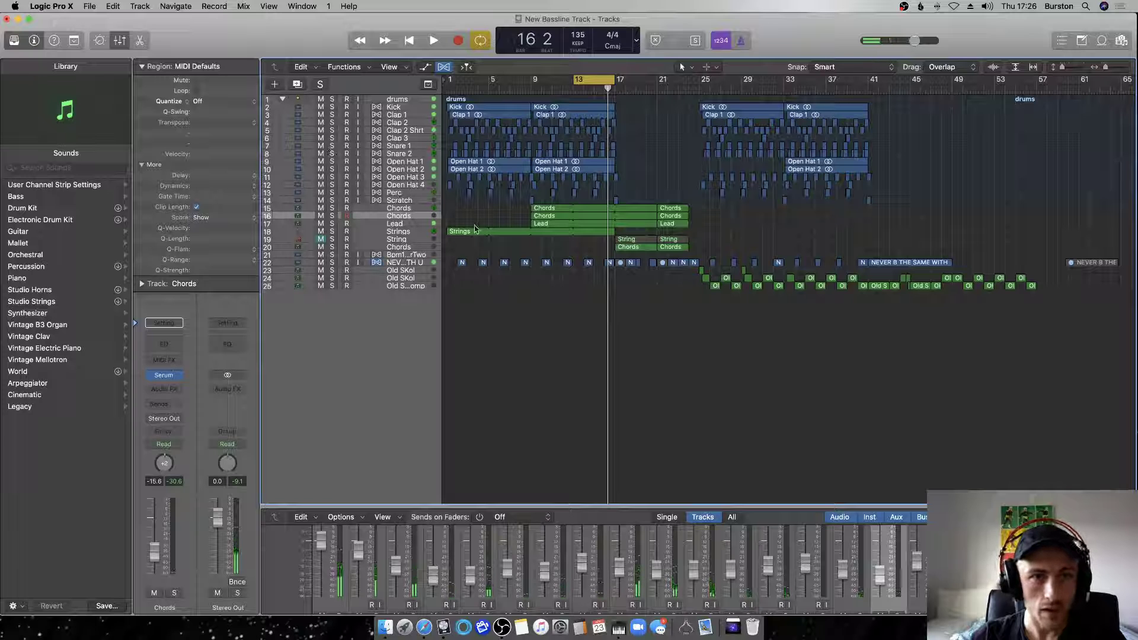
key(super+d)
drag(539, 215, 611, 223)
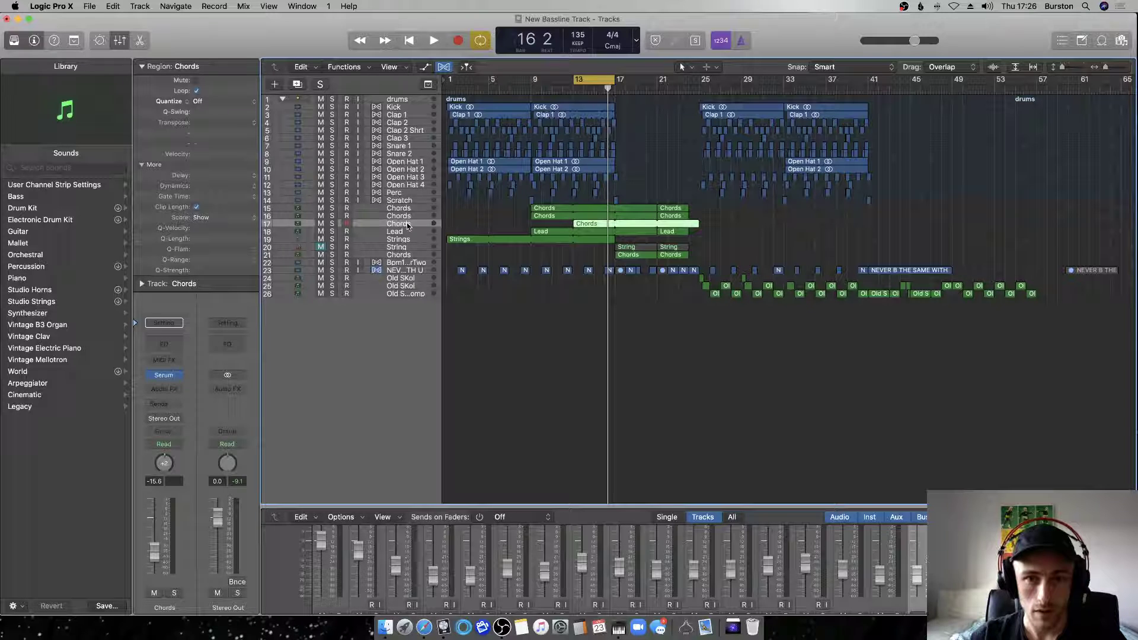
Copy the Chords region on track 21 to bar 13, mute Chords track 17 and play the result, restarting from bar 1 without cycle.
drag(627, 256, 583, 256)
key(space)
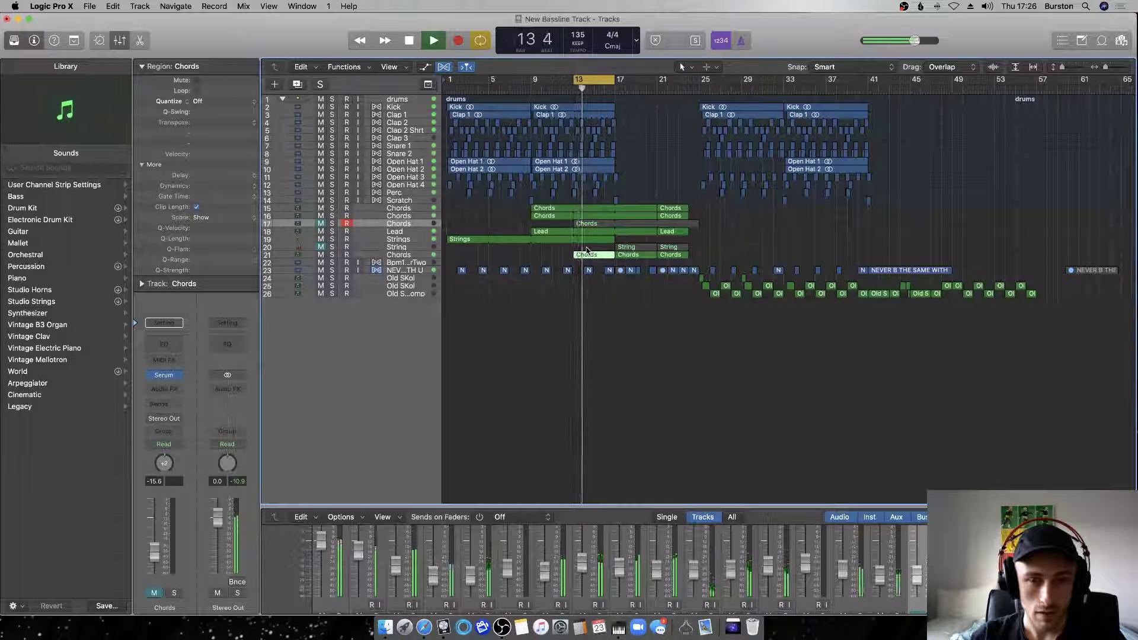
key(space)
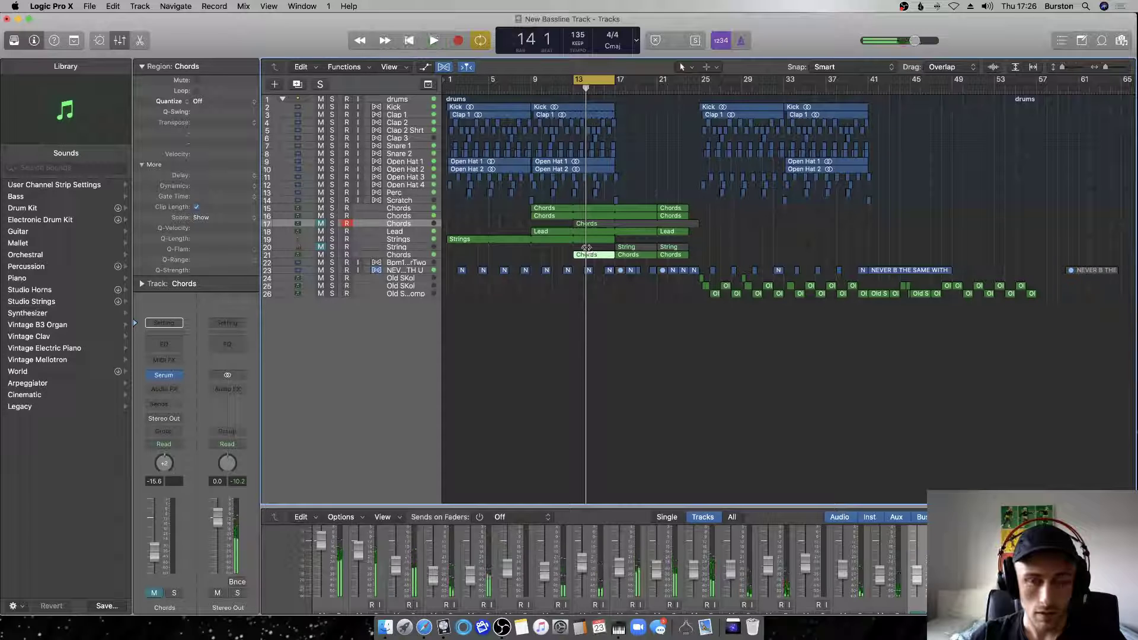
key(Return)
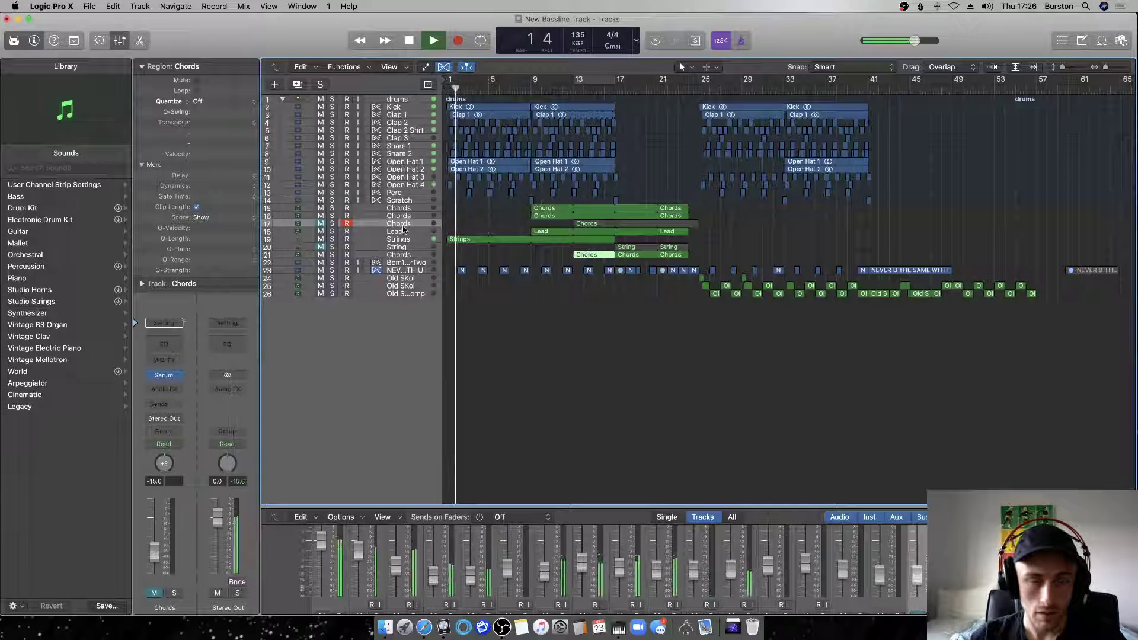
key(space)
Open the Strings region's notes in the Piano Roll and play its first bar.
click(477, 240)
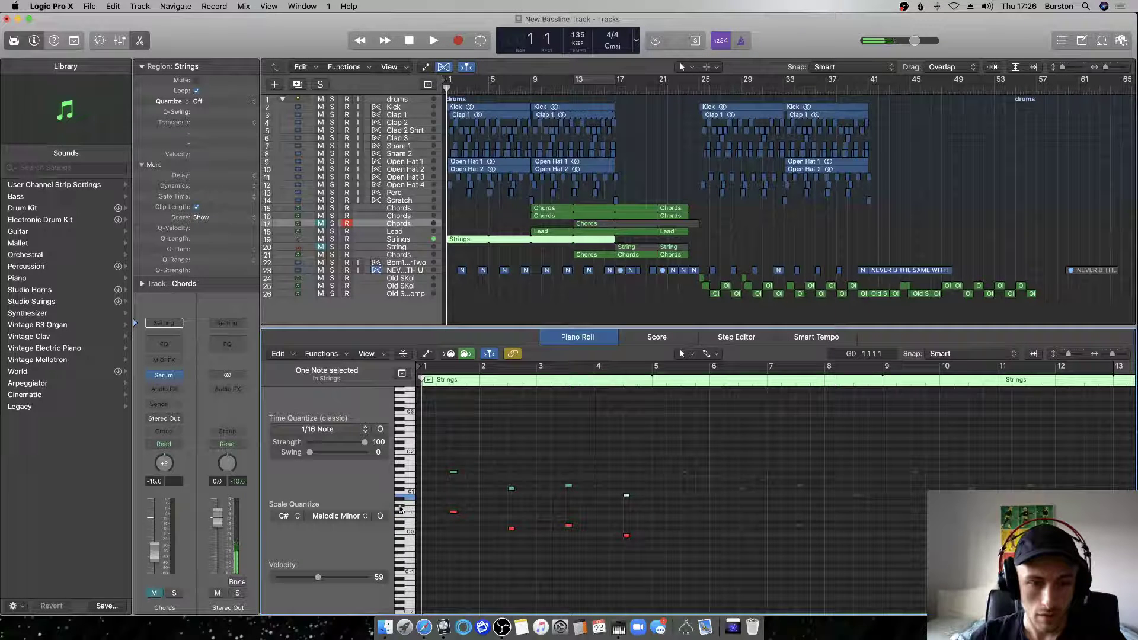
key(space)
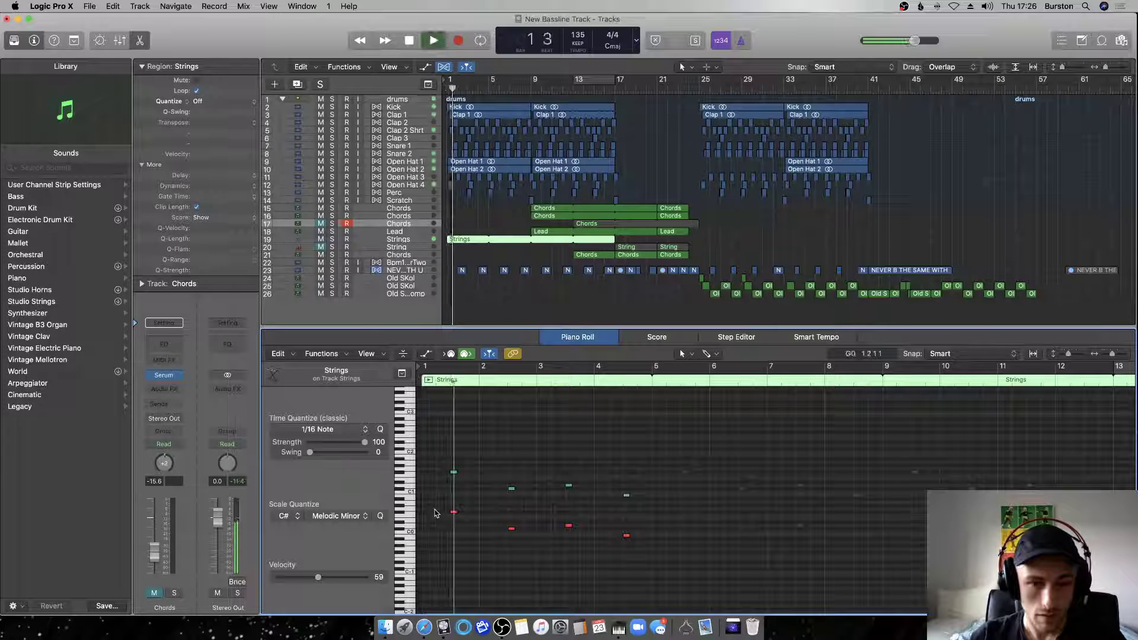
key(space)
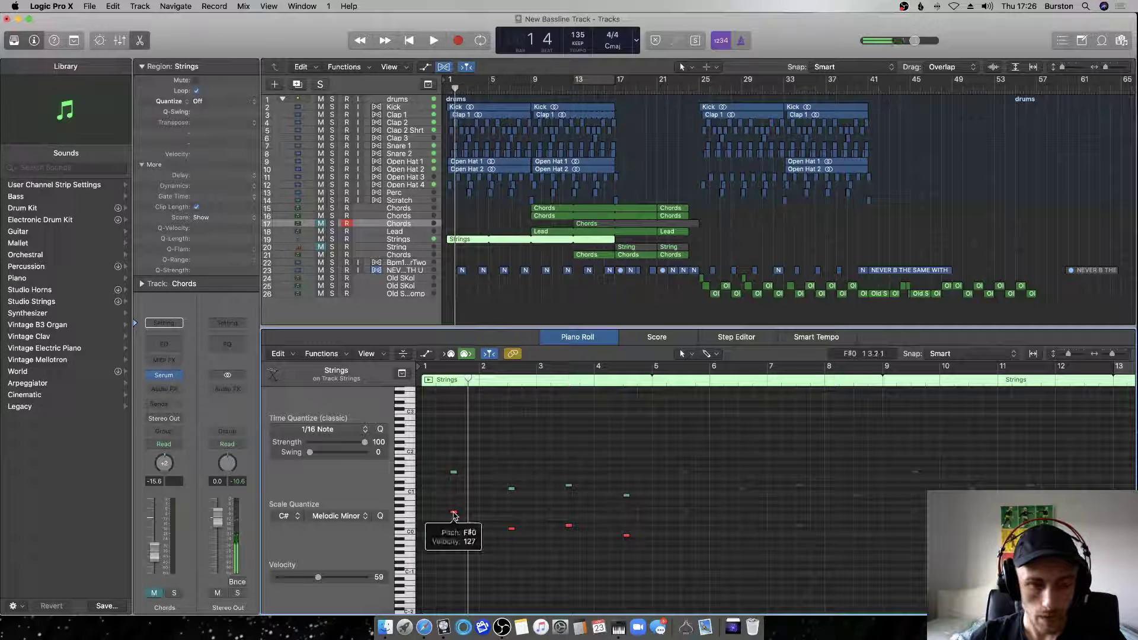
Copy the first low Strings note, F#0, to E0 just before it in bar 1 and play the part from the start.
drag(440, 514, 438, 518)
key(space)
key(space)
click(438, 517)
key(Return)
key(space)
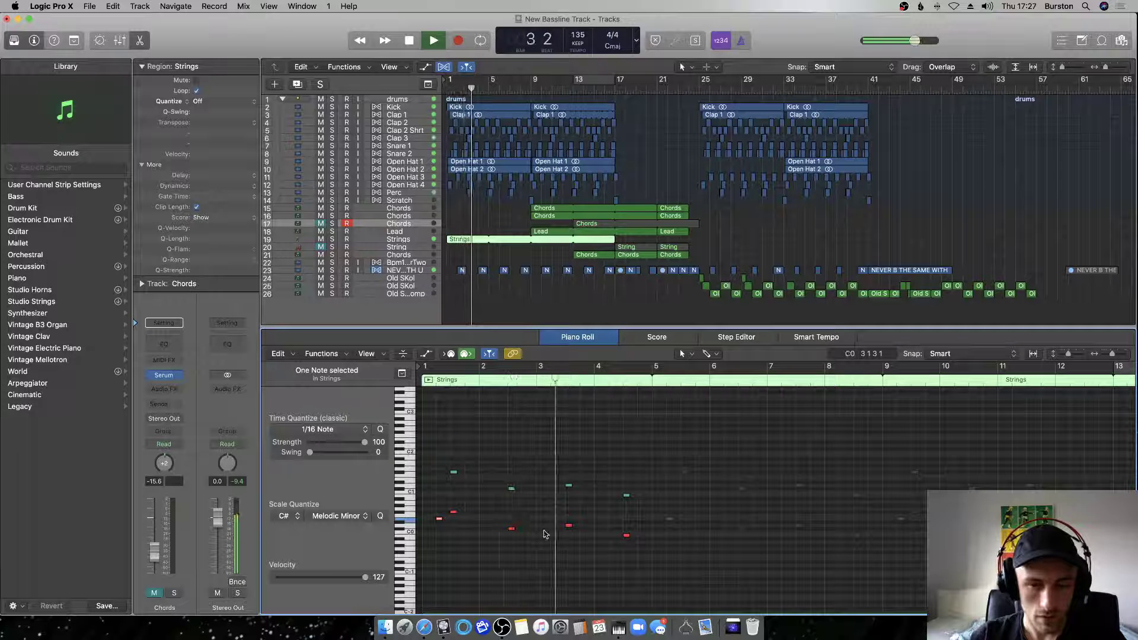
Move the added E0 Strings note from bar 1 to the end of bar 4 and play that spot.
click(439, 519)
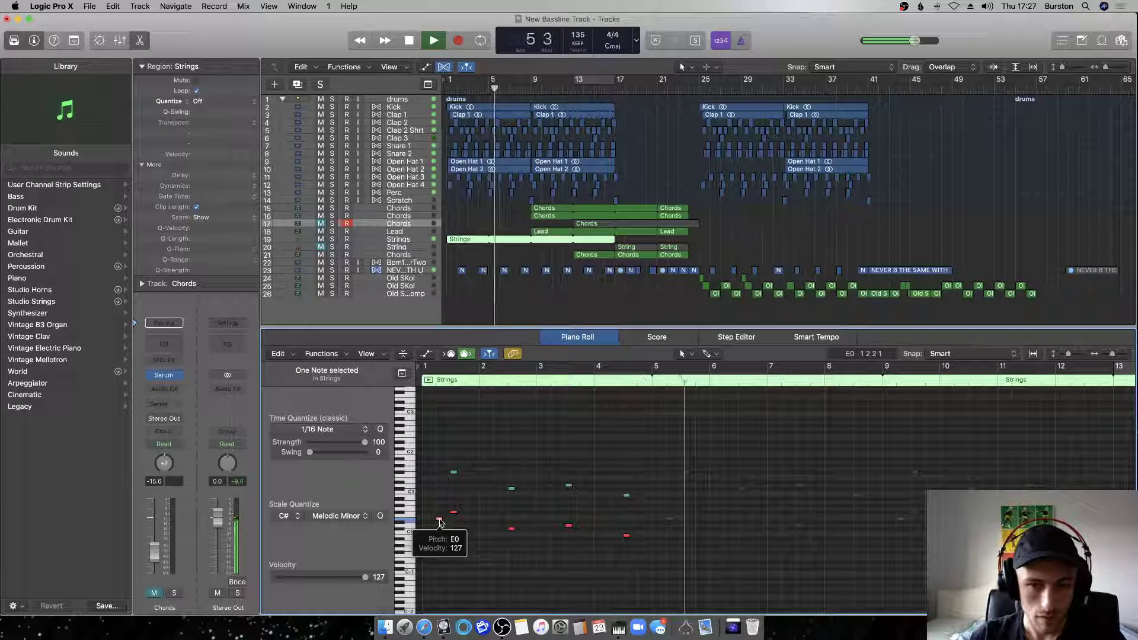
drag(445, 522, 641, 518)
double_click(621, 378)
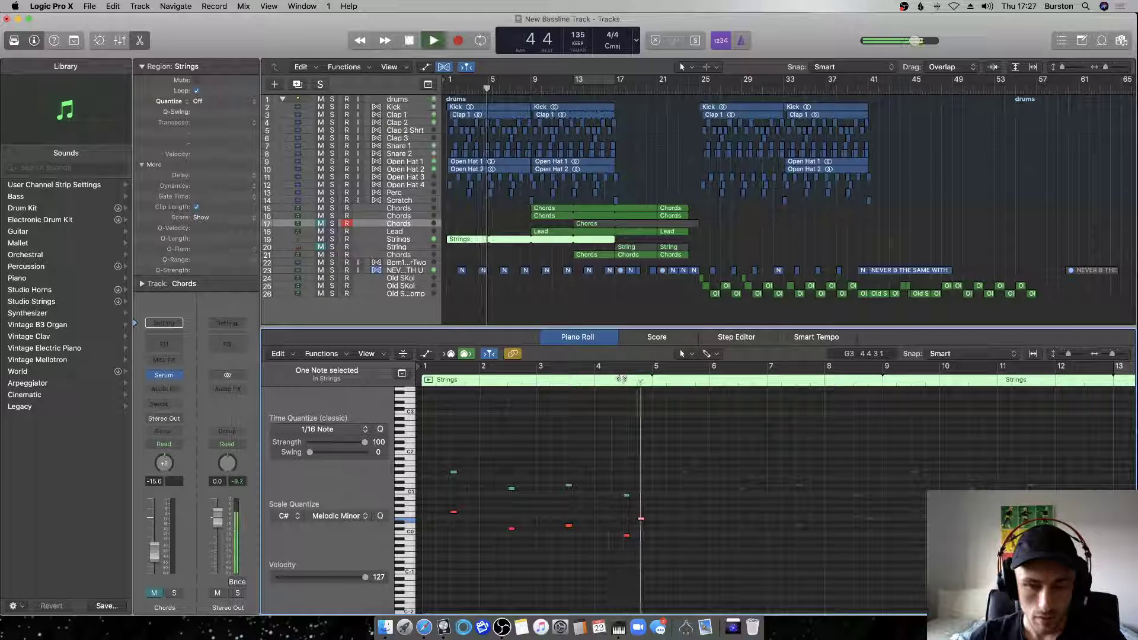
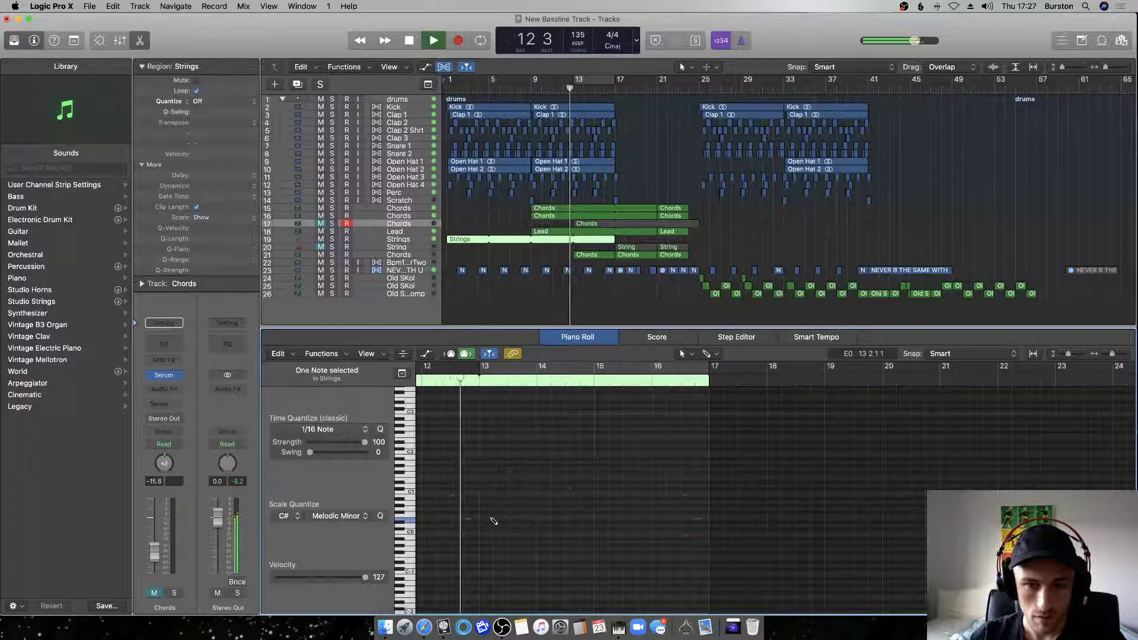
Look back over the Strings notes to bar 1 in the Piano Roll and deselect the region.
scroll(492, 520, left, 10)
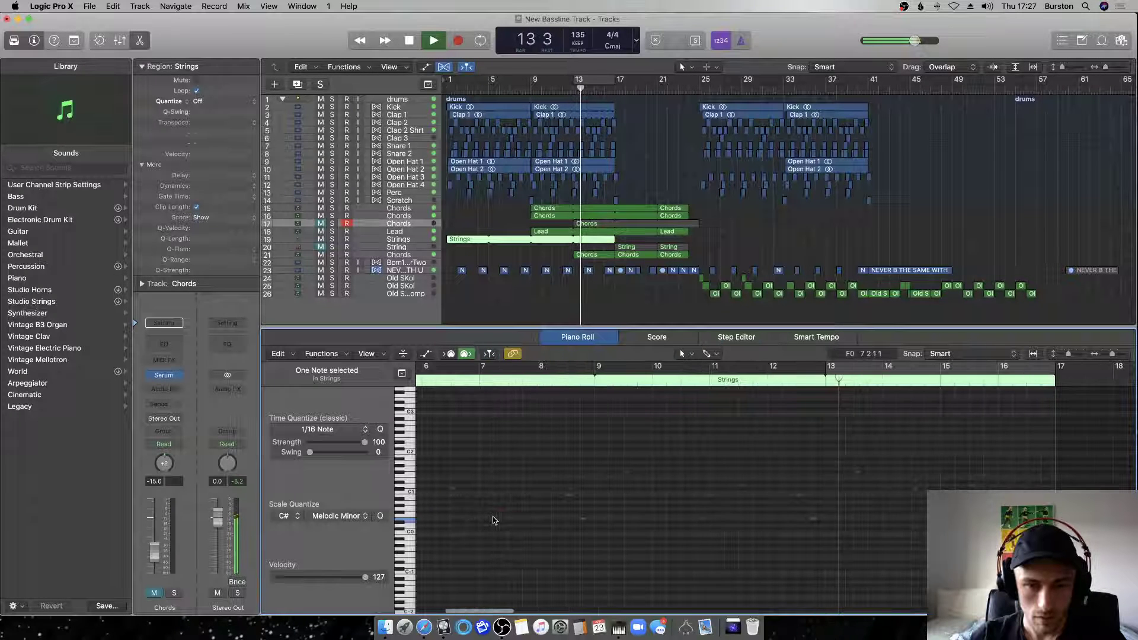
scroll(494, 519, left, 5)
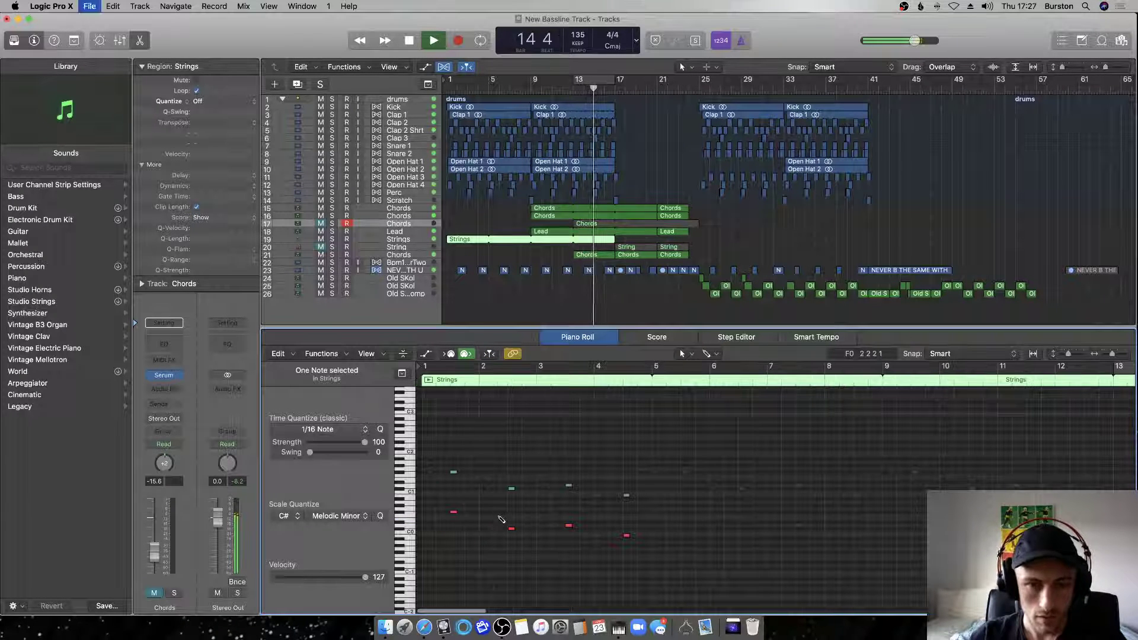
click(544, 296)
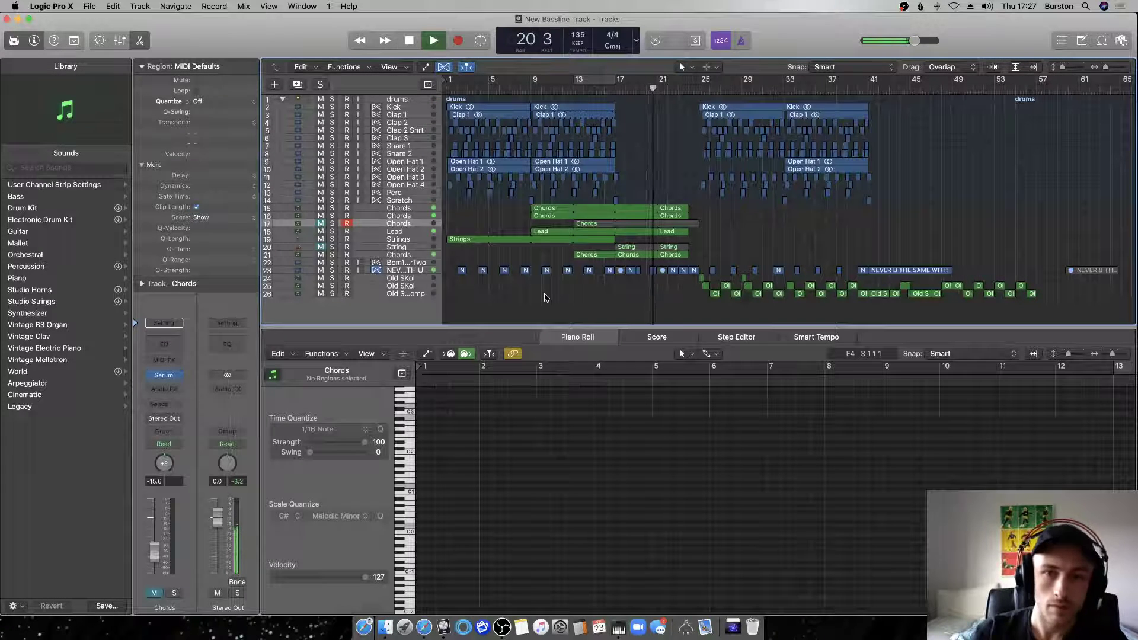
Inspect the vocal regions between bars 17 and 25 on track 23 up close during playback and save the project.
drag(674, 277, 693, 272)
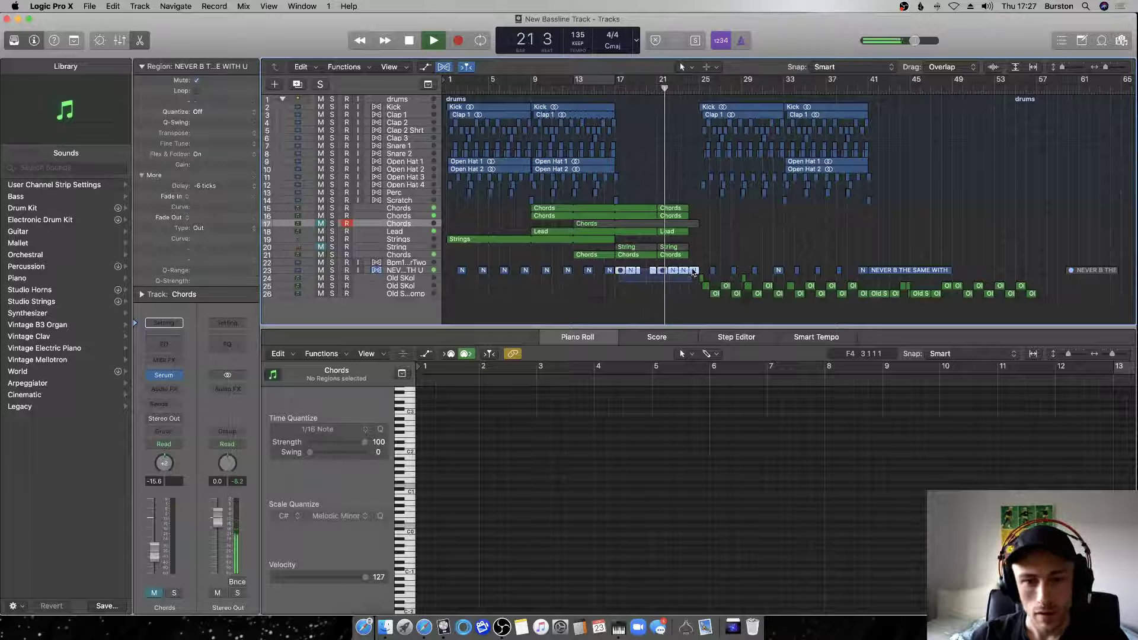
key(z)
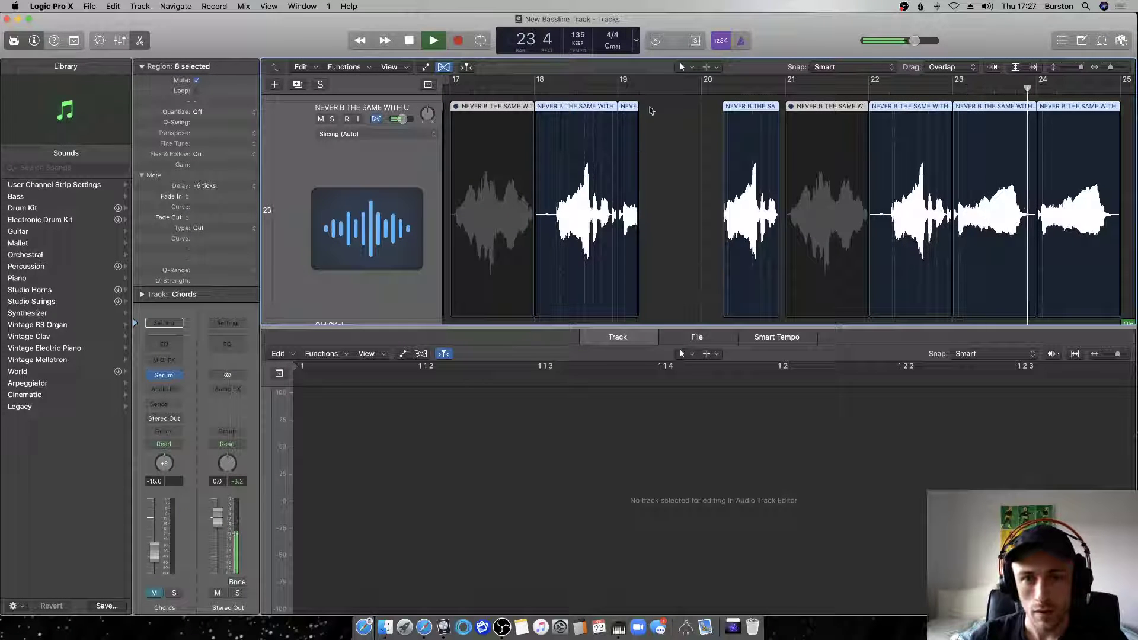
scroll(624, 135, down, 4)
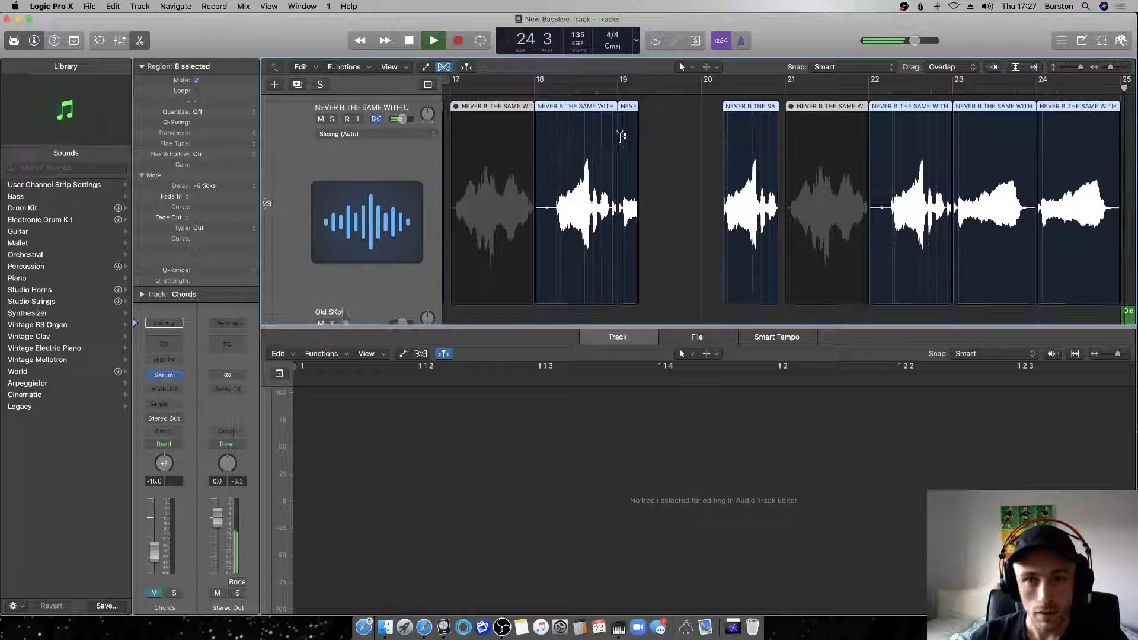
key(super+Up)
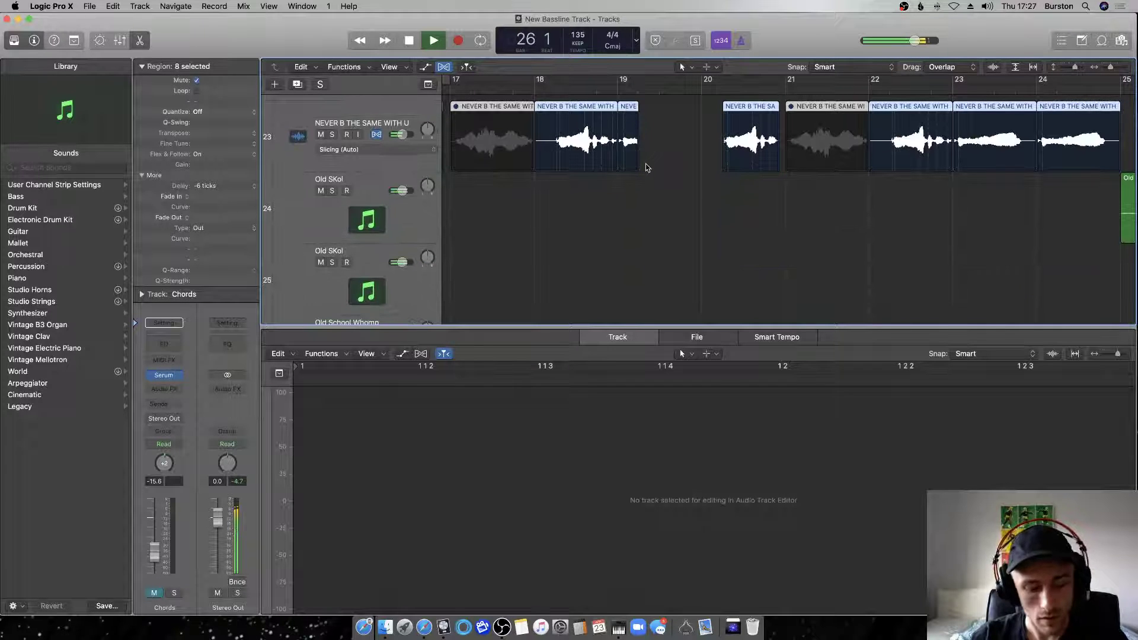
scroll(647, 163, down, 5)
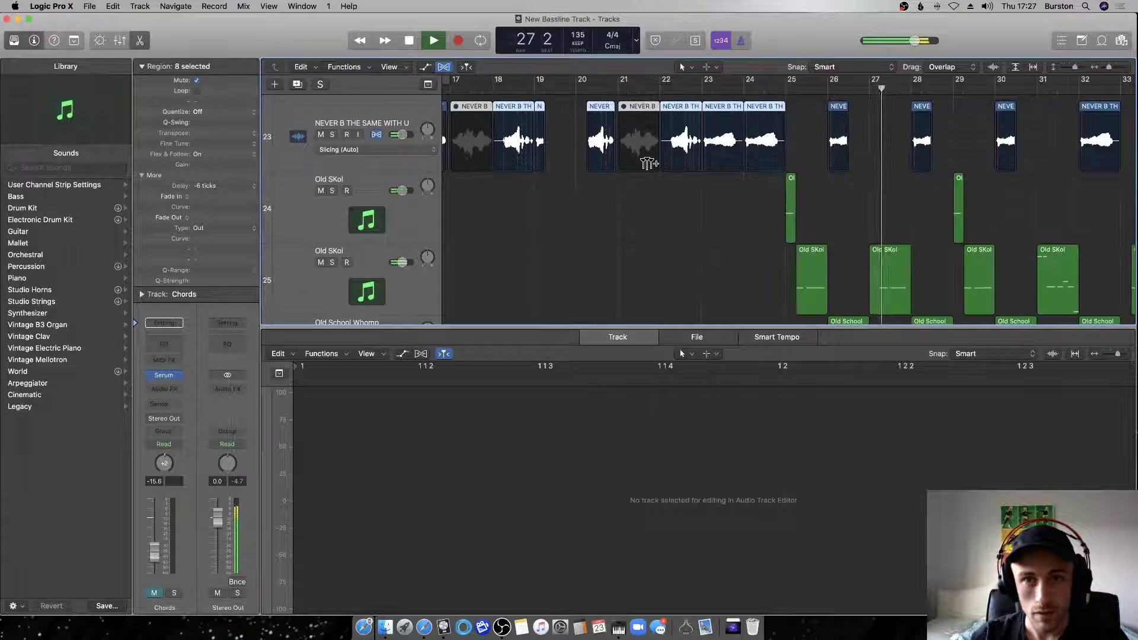
scroll(646, 166, left, 5)
key(super+s)
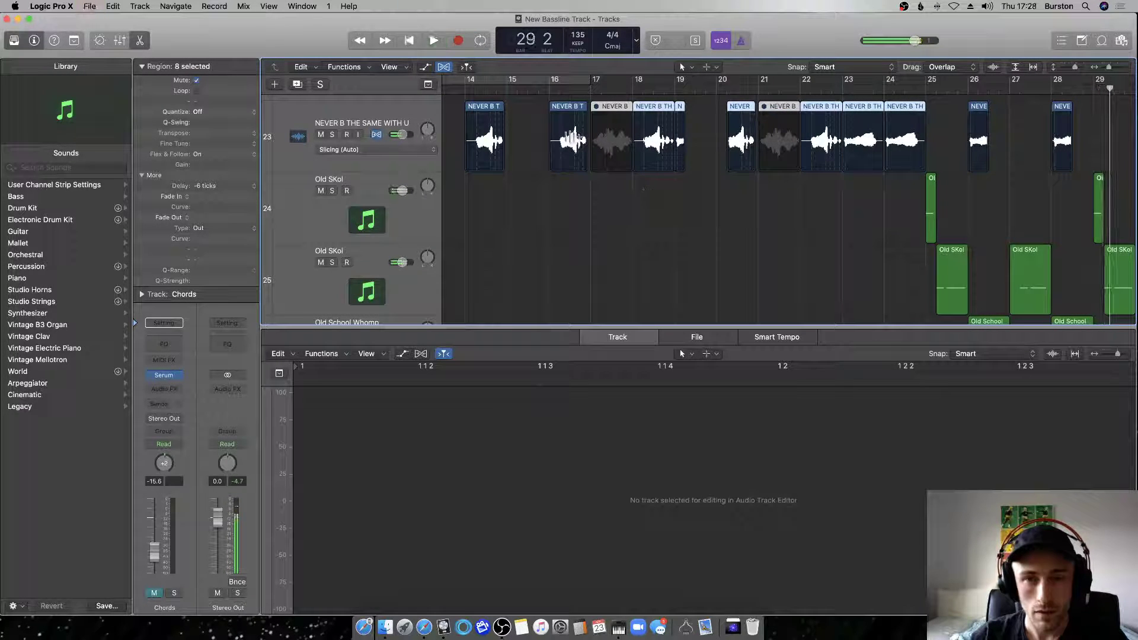
Replace the two vocal regions at bars 18 and 19 on track 23 with a copy of the bar 16 region, play it and save.
click(660, 182)
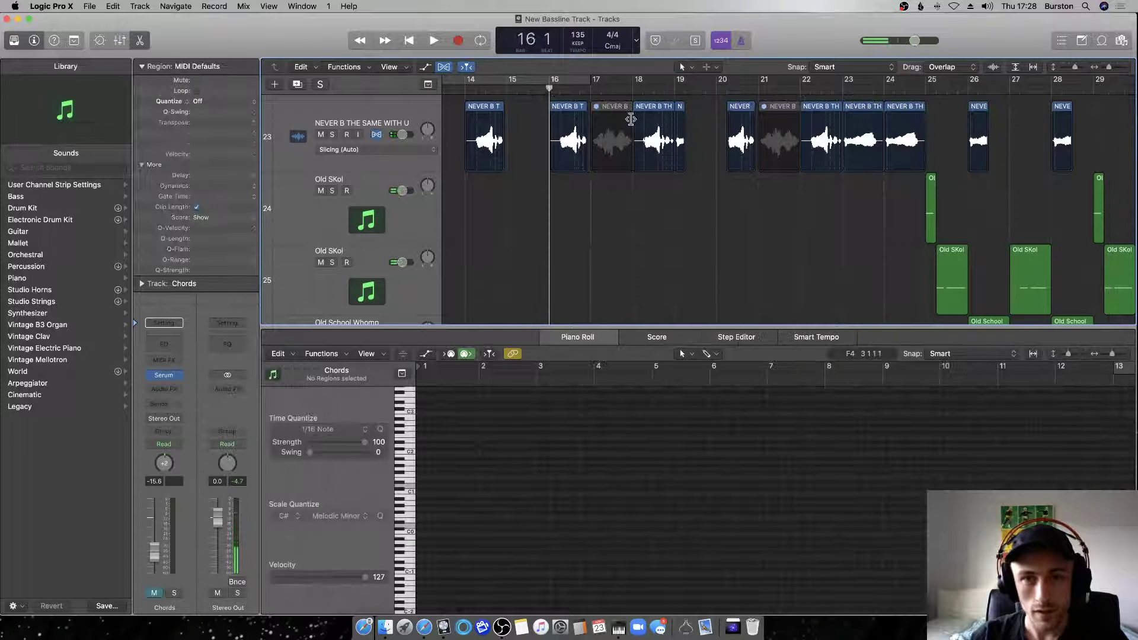
scroll(628, 130, down, 5)
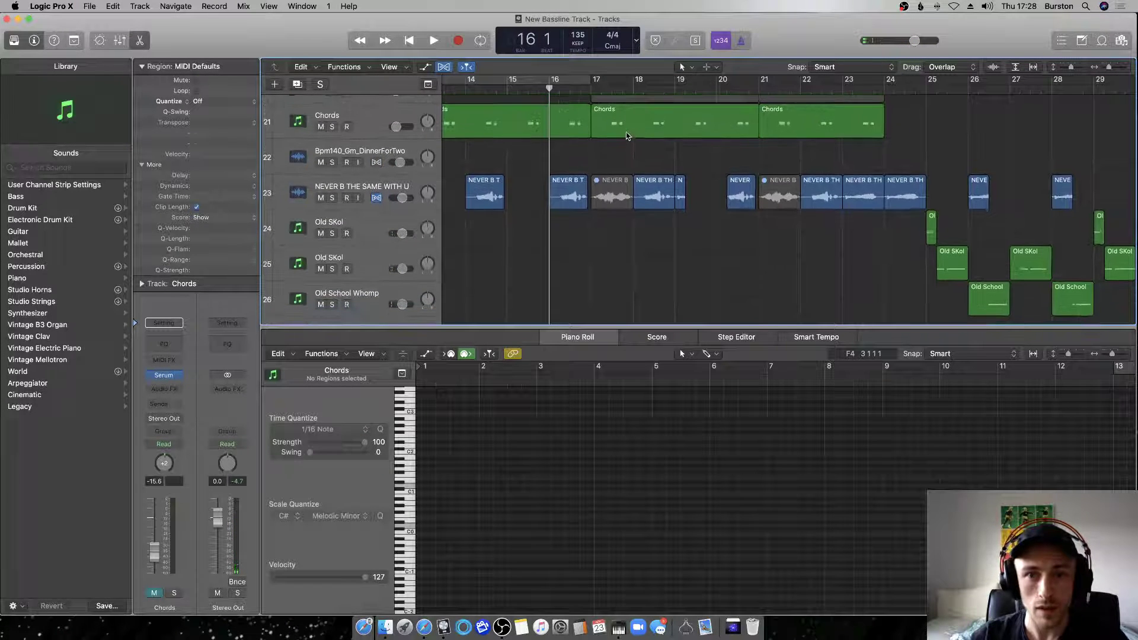
key(super+Left)
key(super+Left)
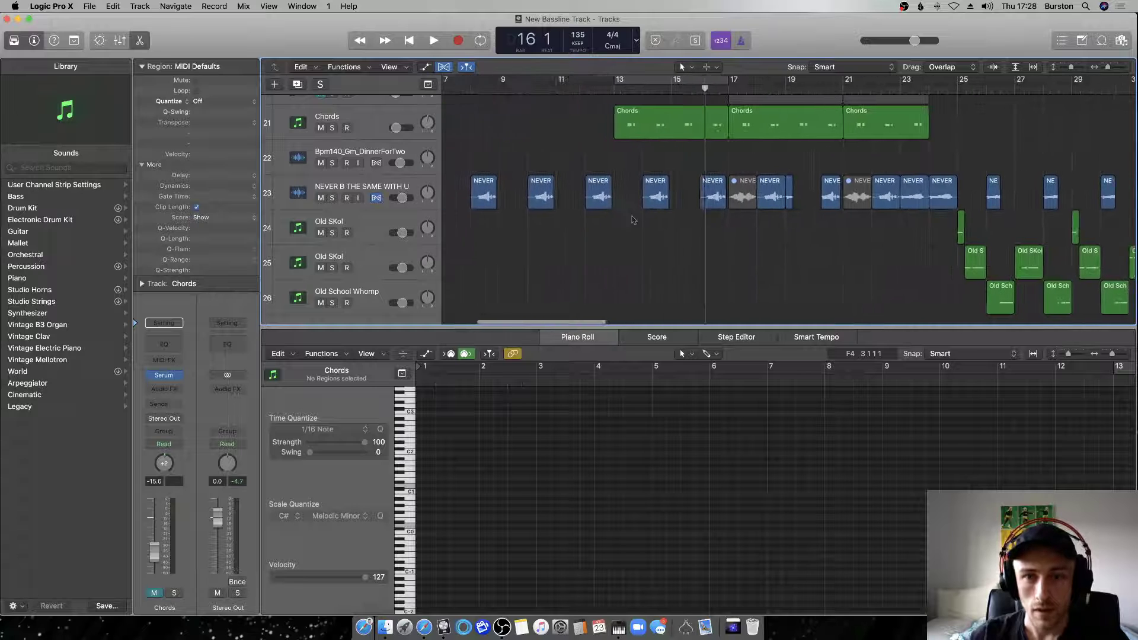
drag(862, 229, 890, 198)
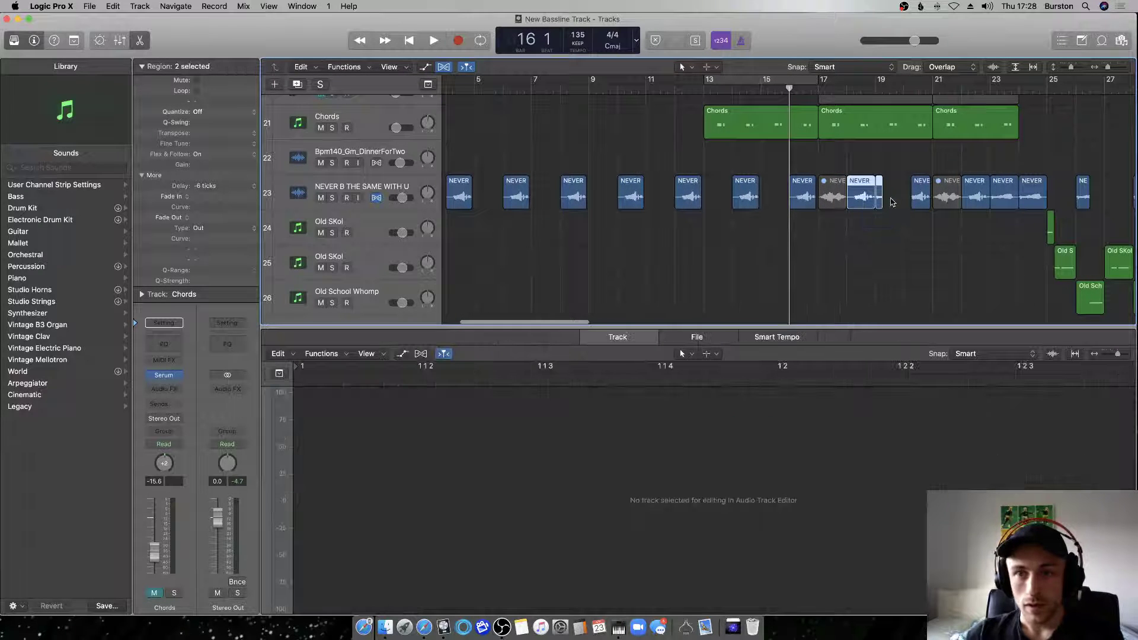
key(Delete)
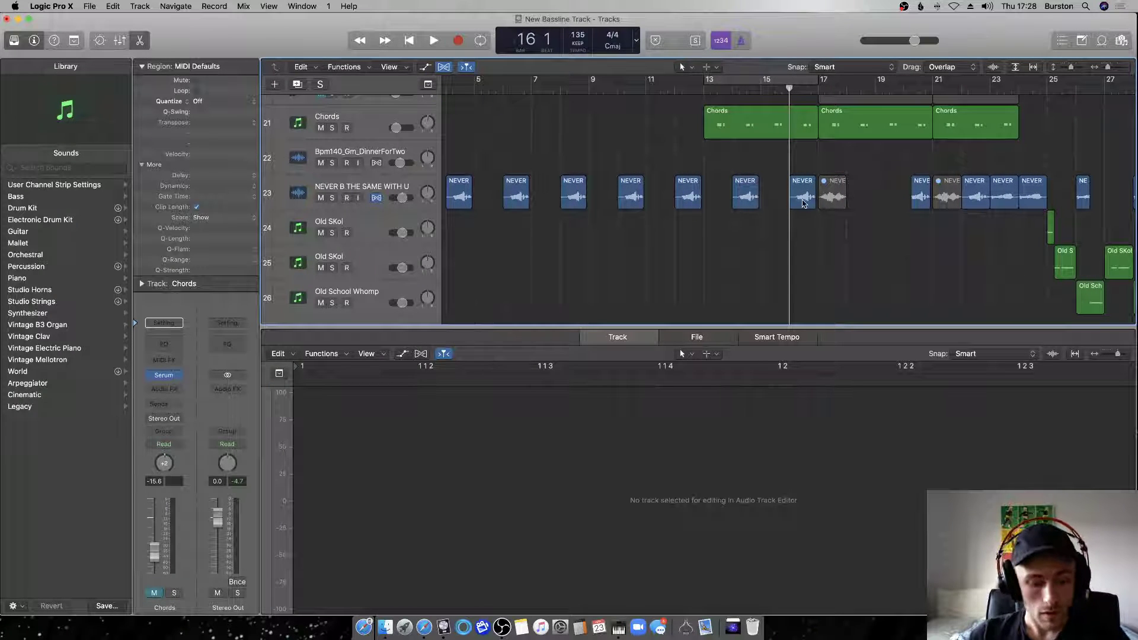
drag(803, 203, 857, 204)
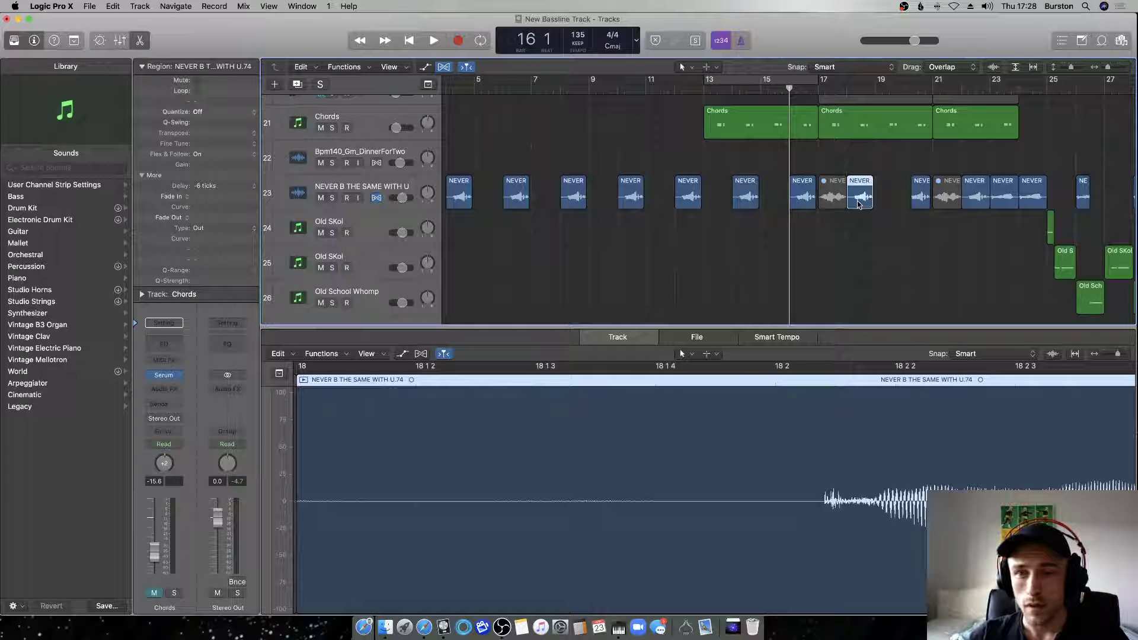
key(space)
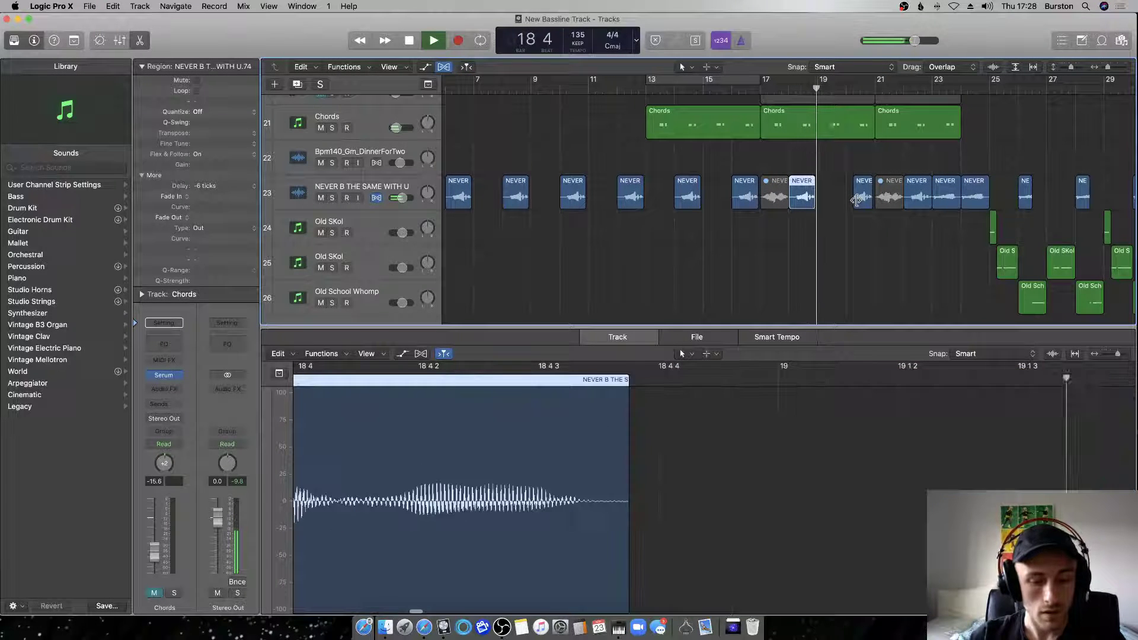
key(super+s)
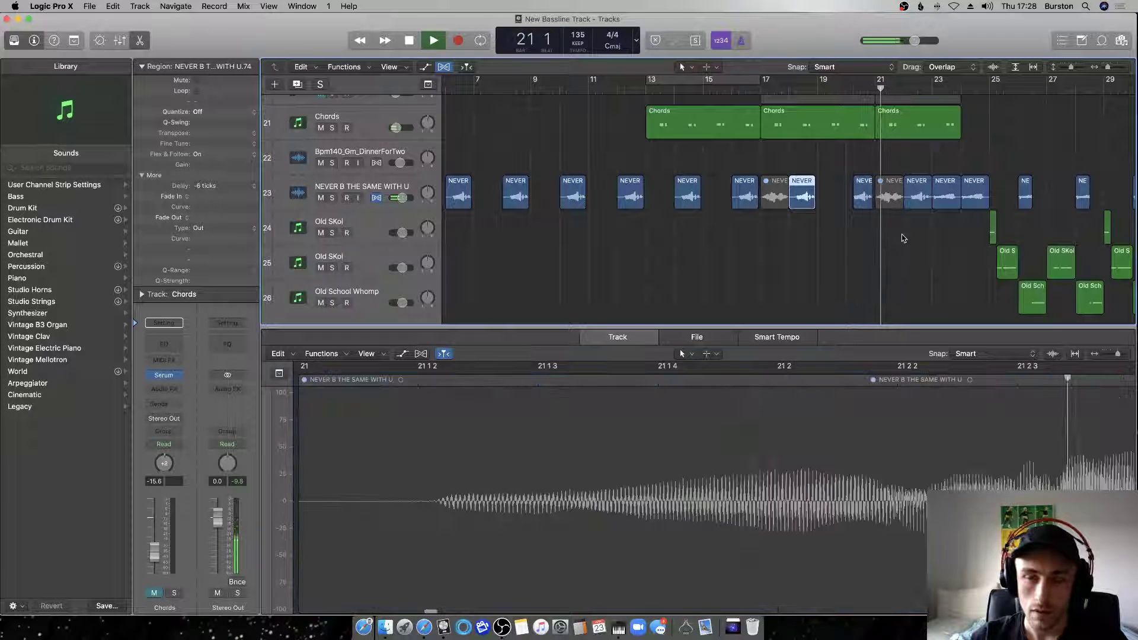
Listen through the breakdown into the drum return at bar 25 while reviewing all tracks, saving the project along the way.
scroll(781, 215, down, 5)
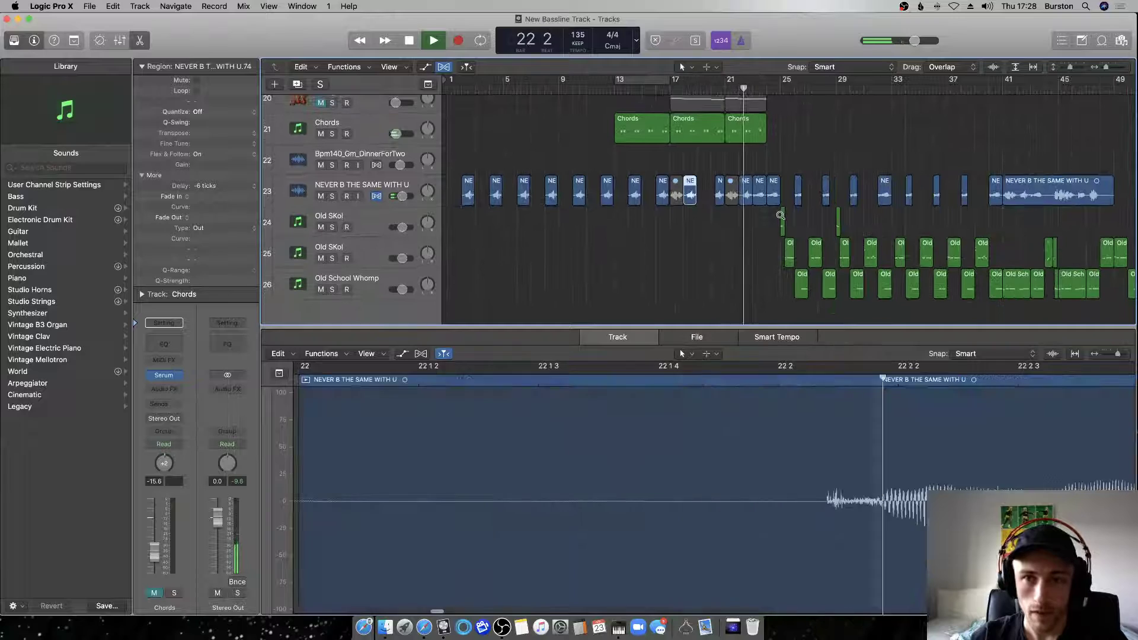
scroll(776, 216, up, 8)
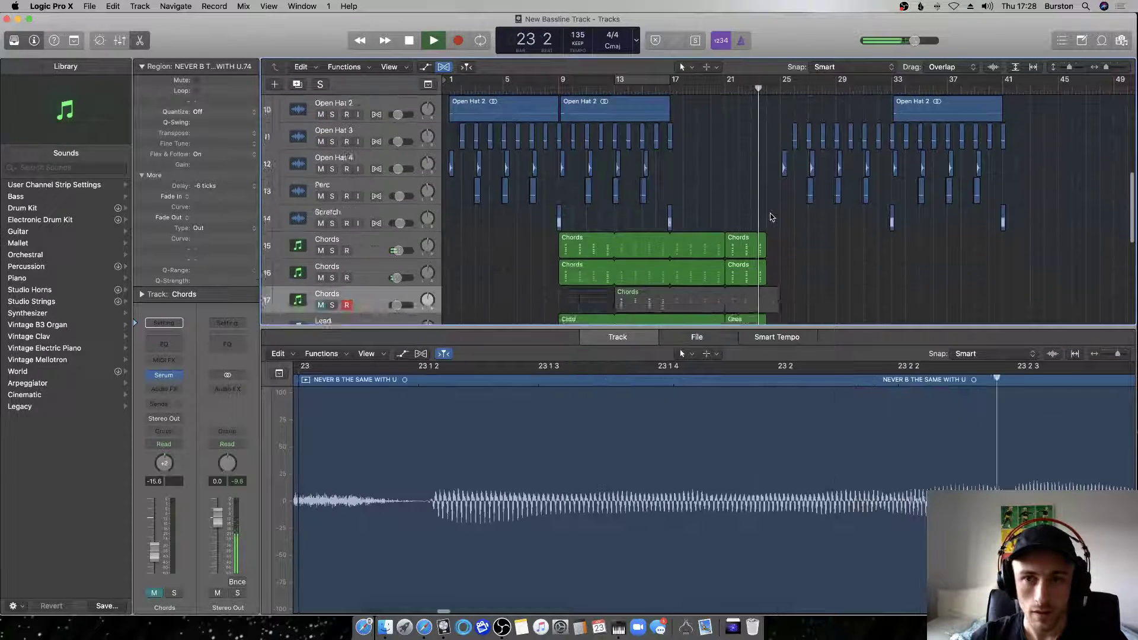
scroll(770, 216, down, 5)
scroll(770, 214, down, 2)
key(super+s)
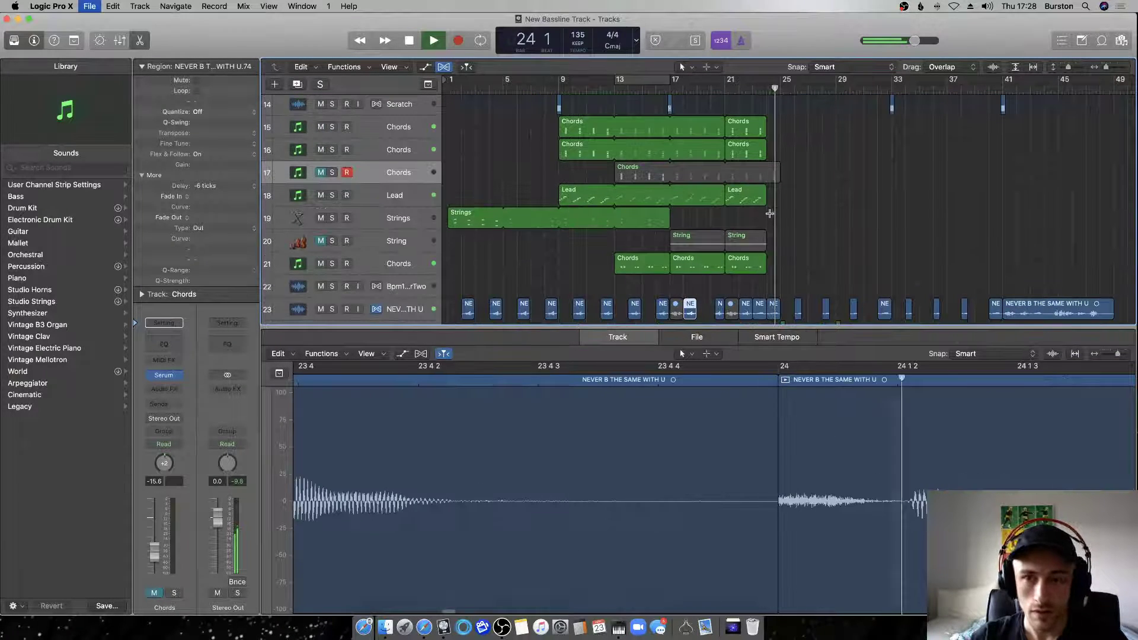
scroll(769, 212, down, 3)
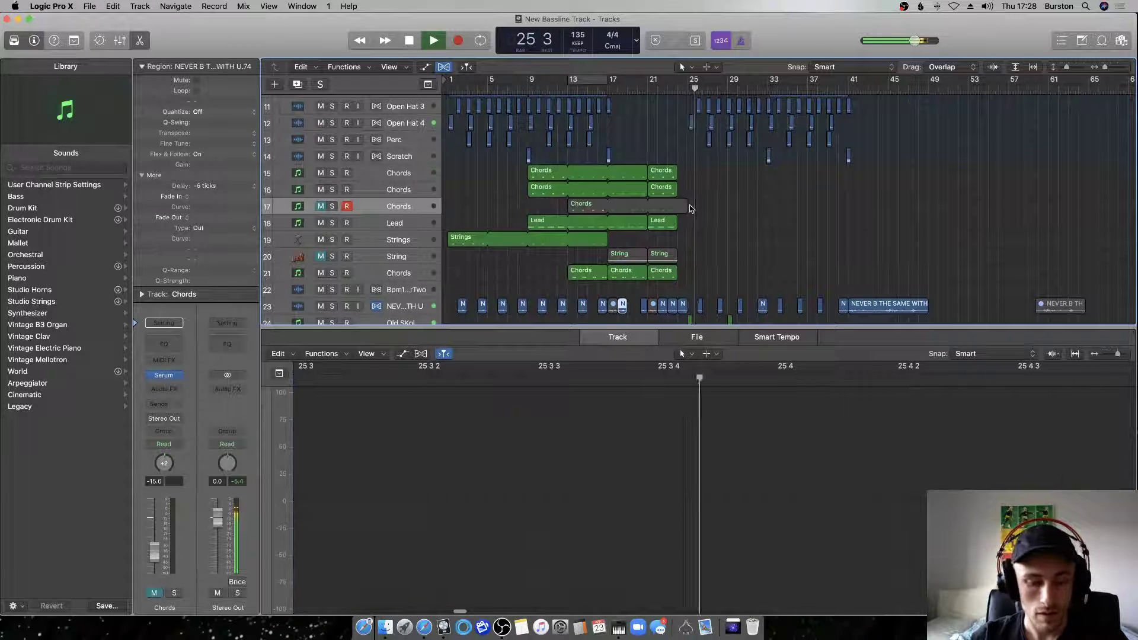
scroll(689, 207, down, 3)
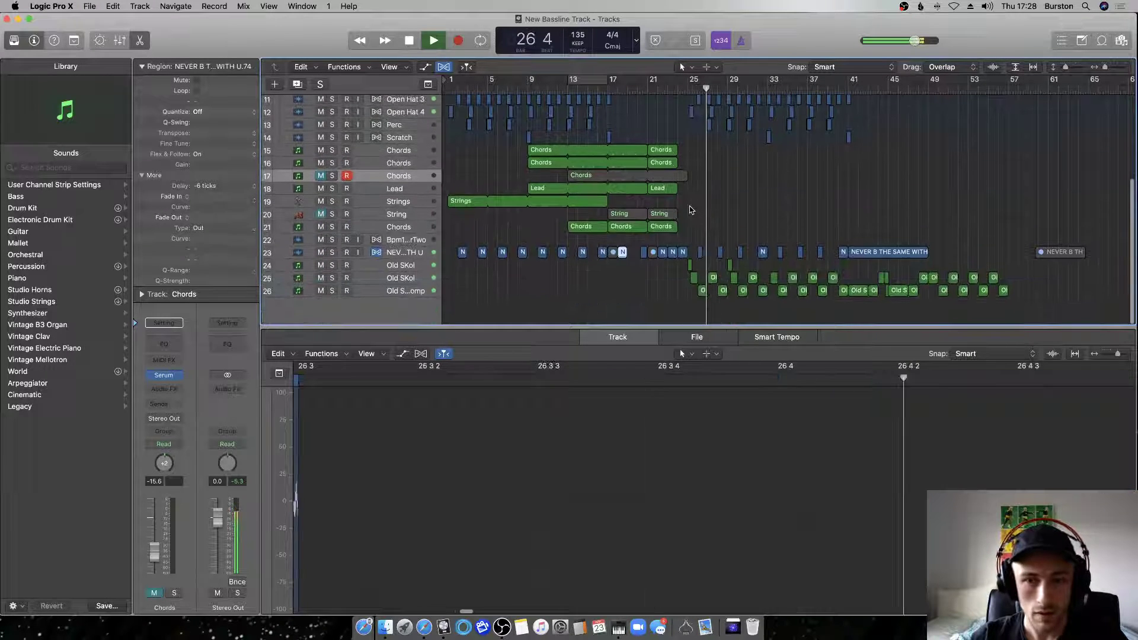
scroll(689, 210, up, 4)
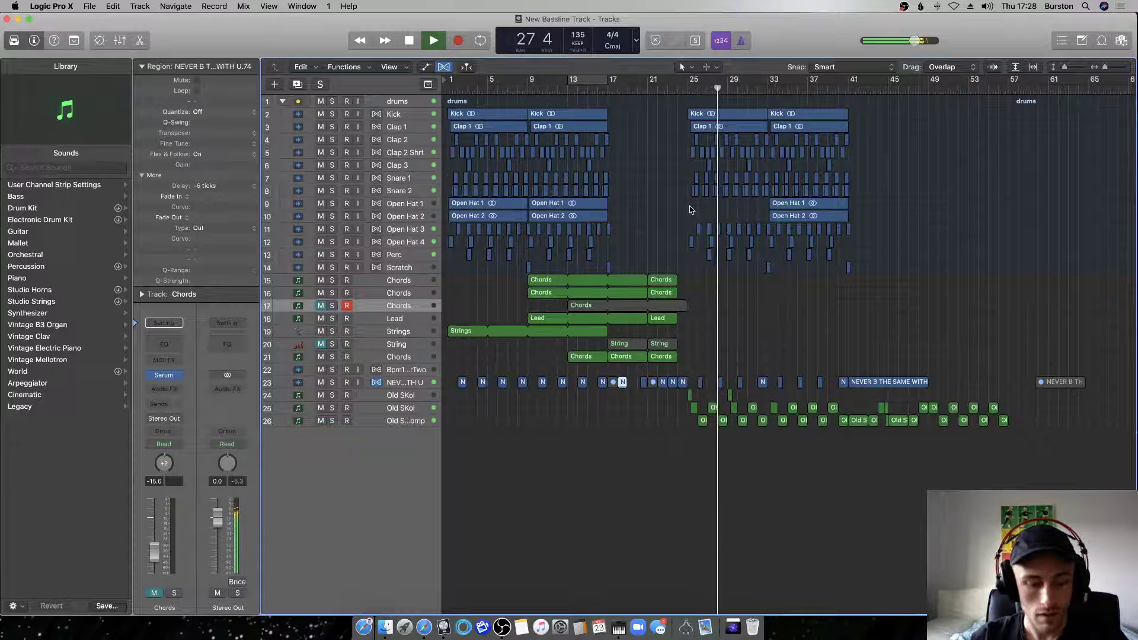
scroll(692, 204, up, 4)
Cut all drum parts during the first beat of bar 29 and play from there.
scroll(693, 204, up, 2)
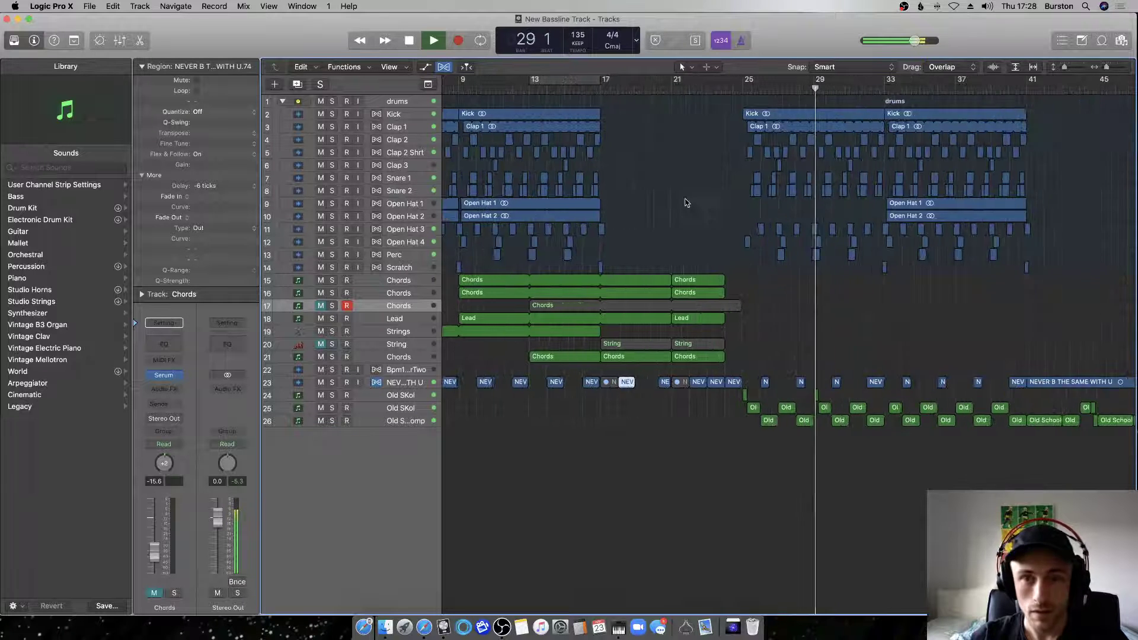
scroll(972, 90, up, 3)
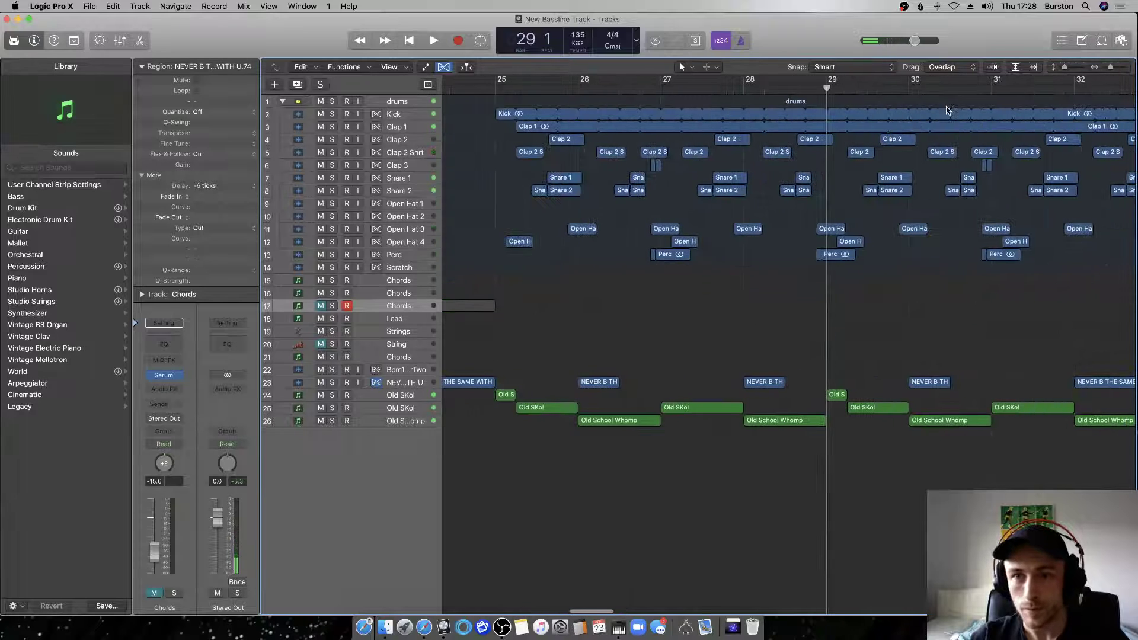
drag(845, 111, 828, 287)
key(BackSpace)
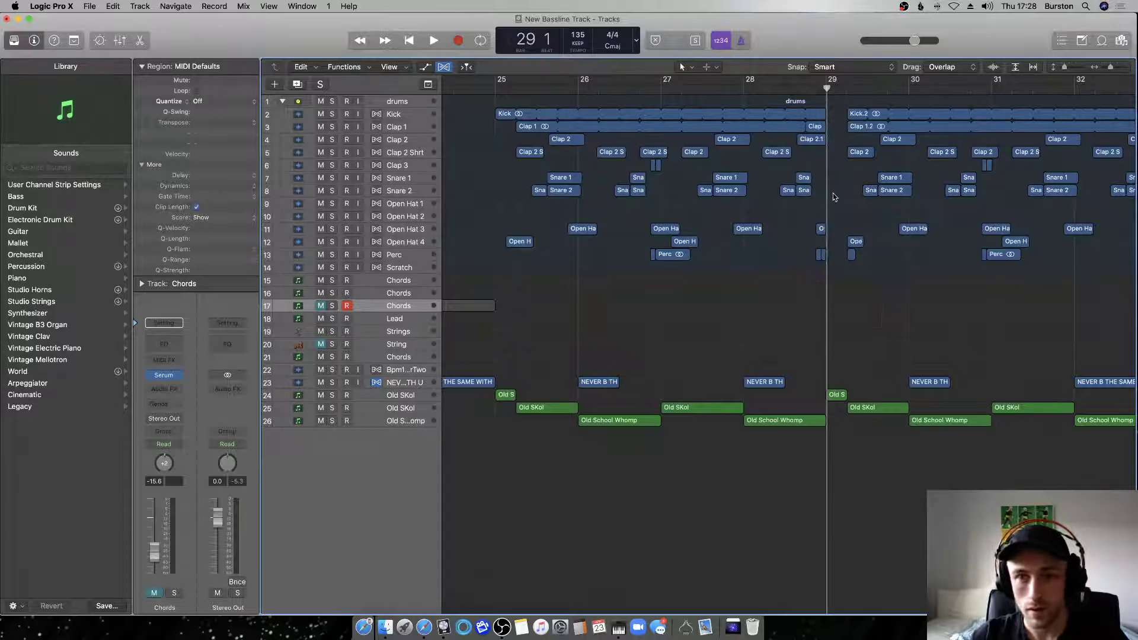
key(space)
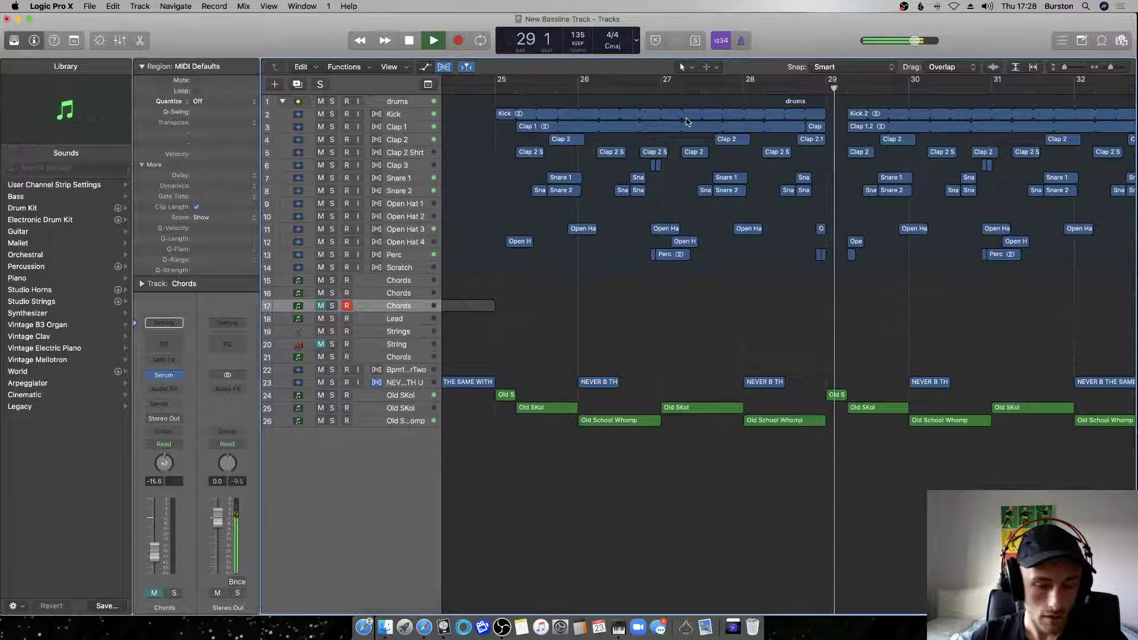
Mute the Old SKol region at bar 29 on track 24, listen through the drum gap and save the project.
key(super+Left)
key(super+Left)
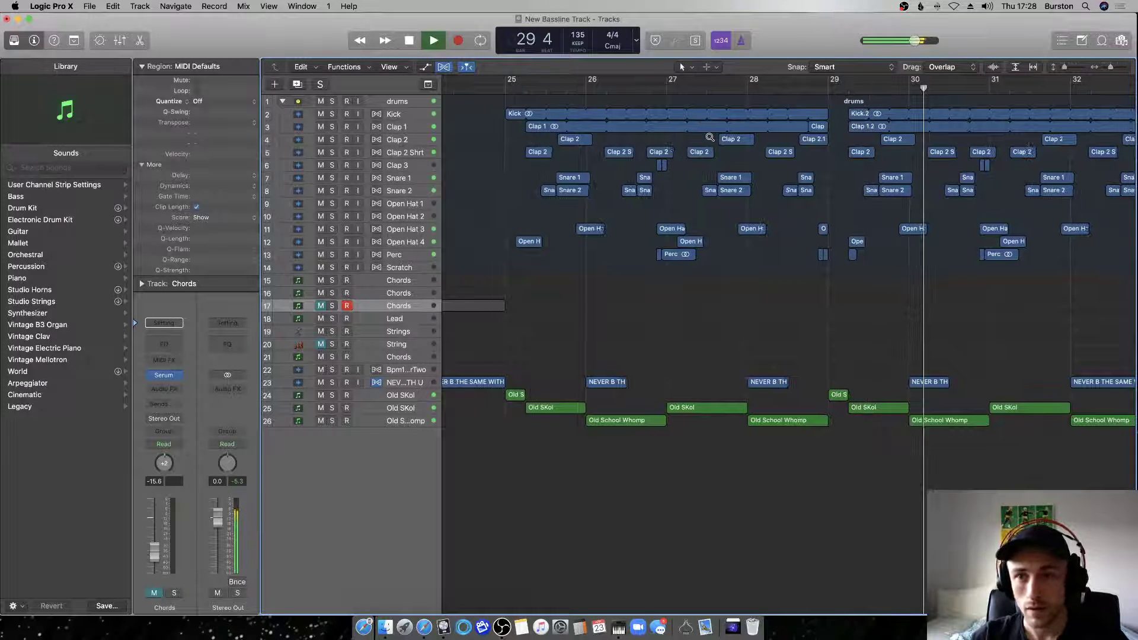
click(877, 395)
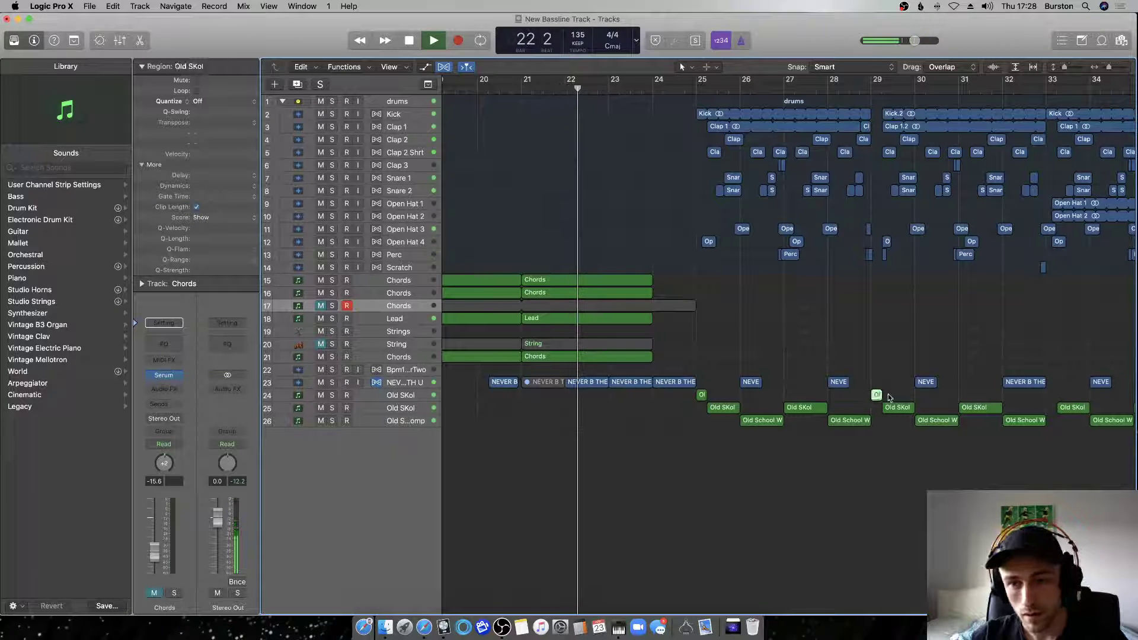
key(ctrl+m)
click(884, 367)
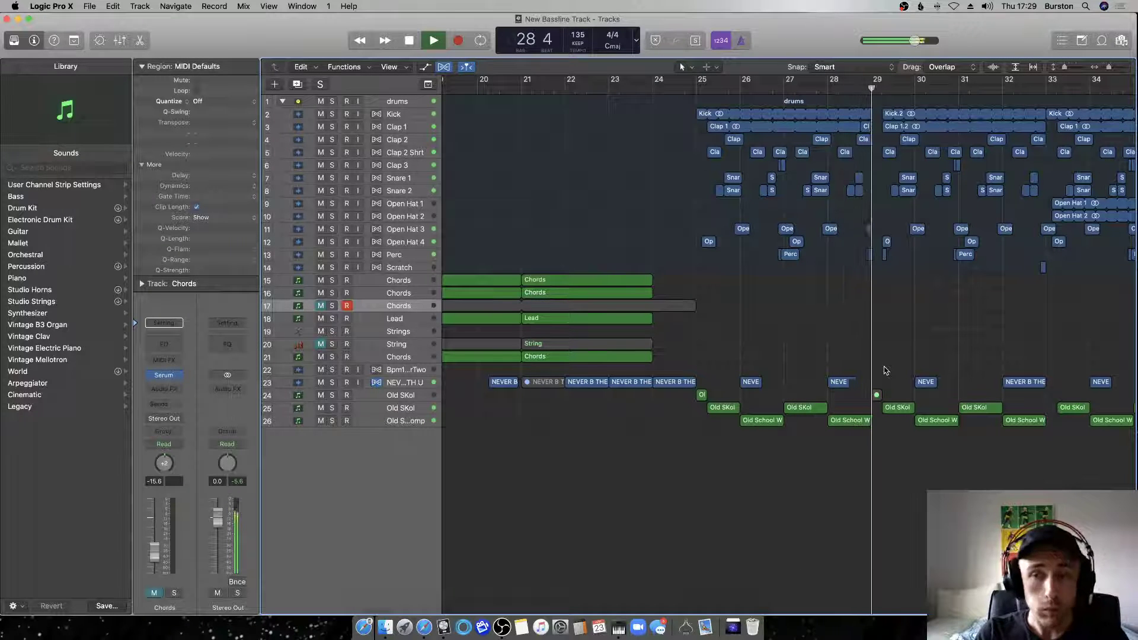
key(super+s)
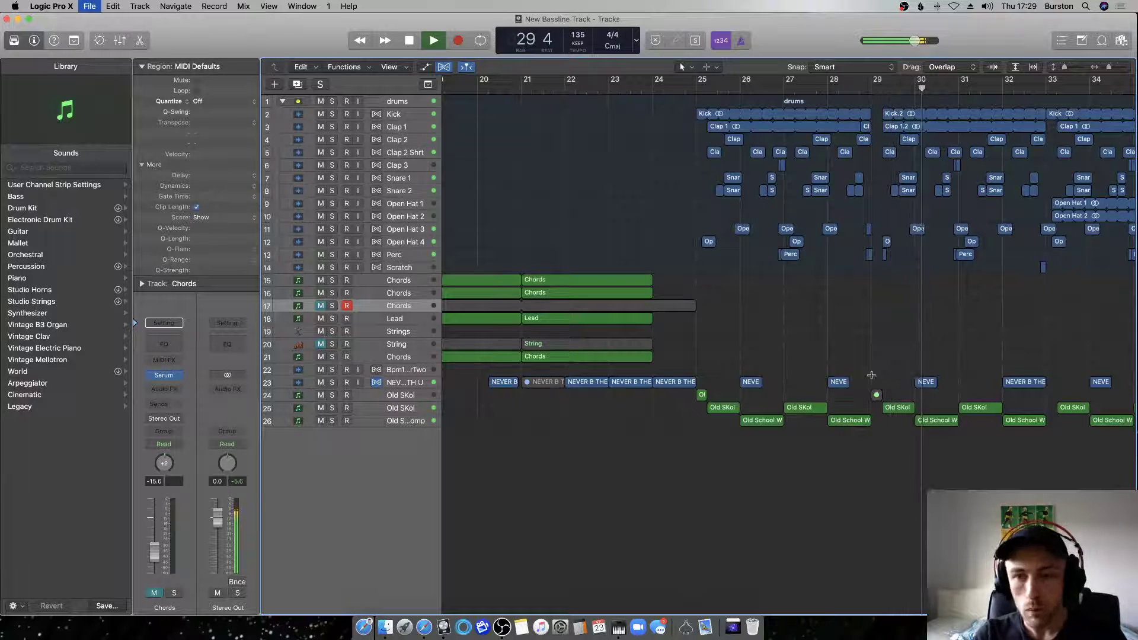
key(space)
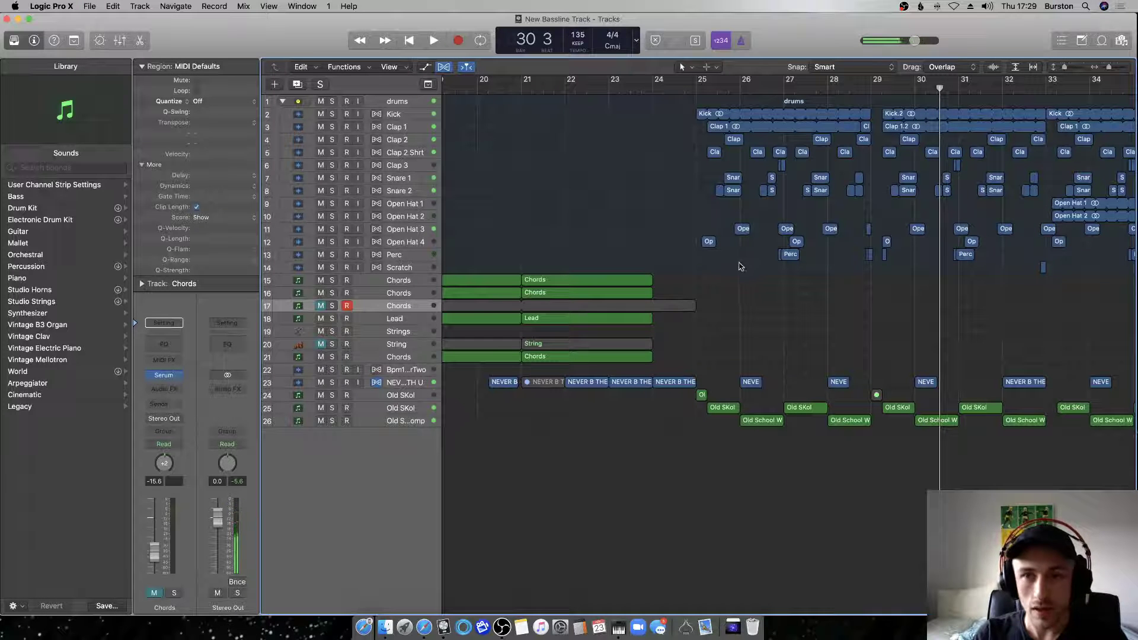
Cycle bars 25 to 29, open the five bass regions on tracks 24 to 26 there in the Piano Roll and play them.
drag(687, 85, 871, 86)
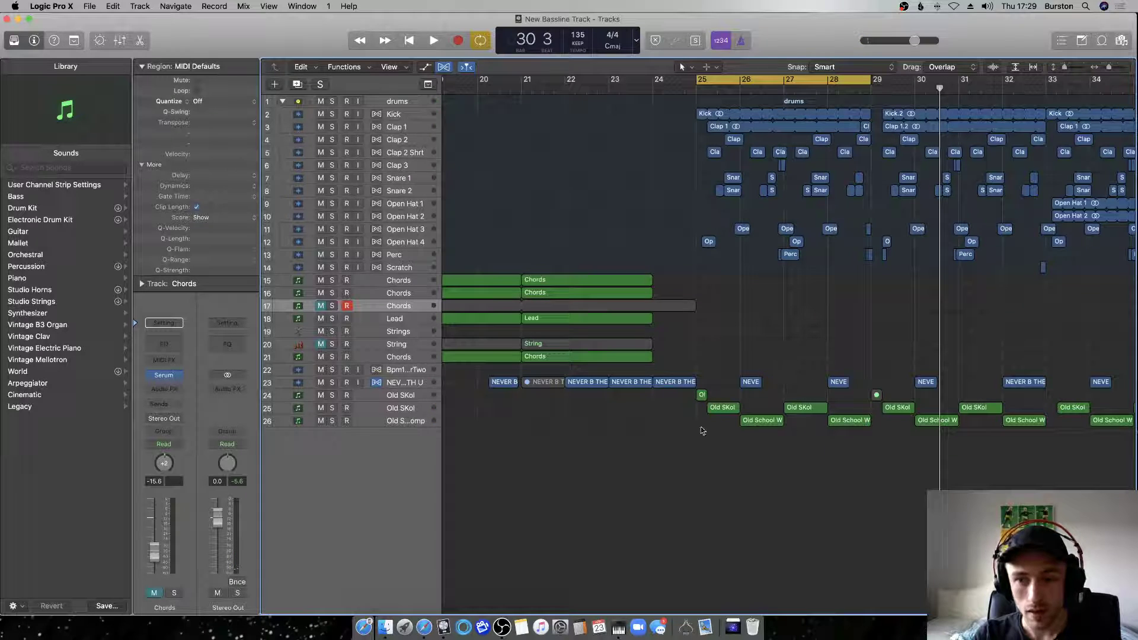
drag(697, 440, 847, 398)
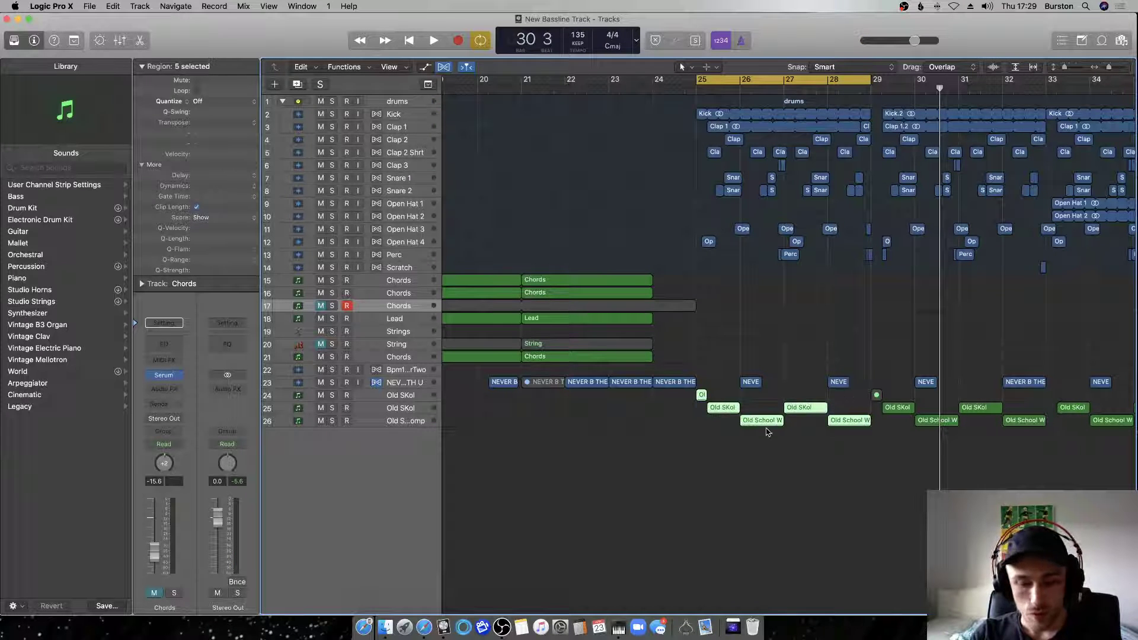
key(p)
key(space)
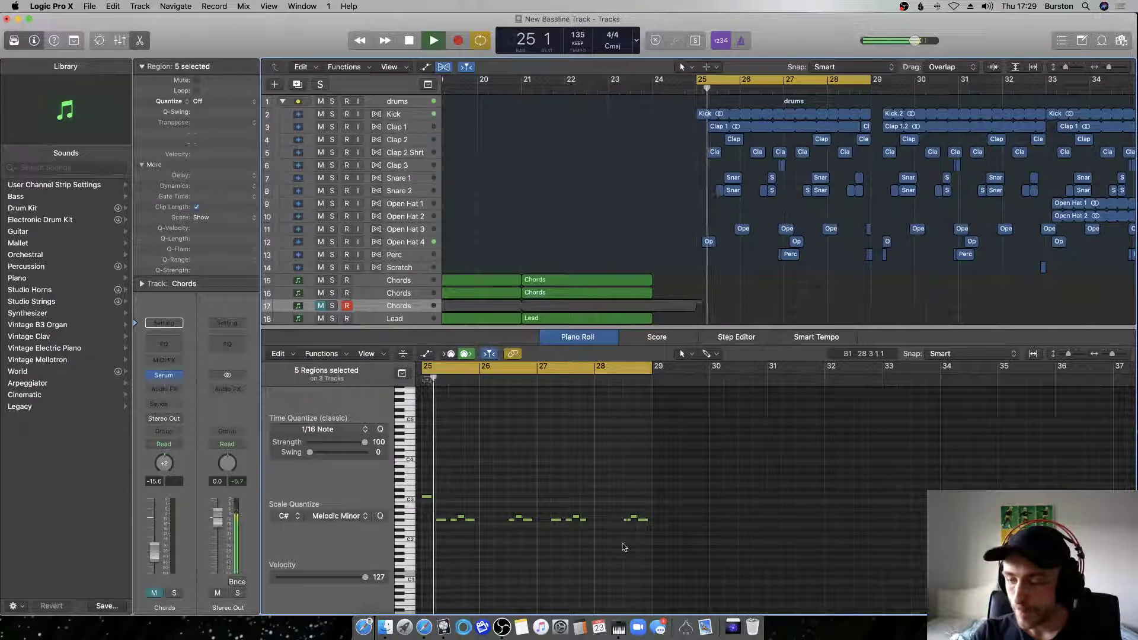
Add a repeated short F#2 note at position 27 3 2 1 in the Old SKol bass region and play the cycled bars to check it.
scroll(625, 544, left, 2)
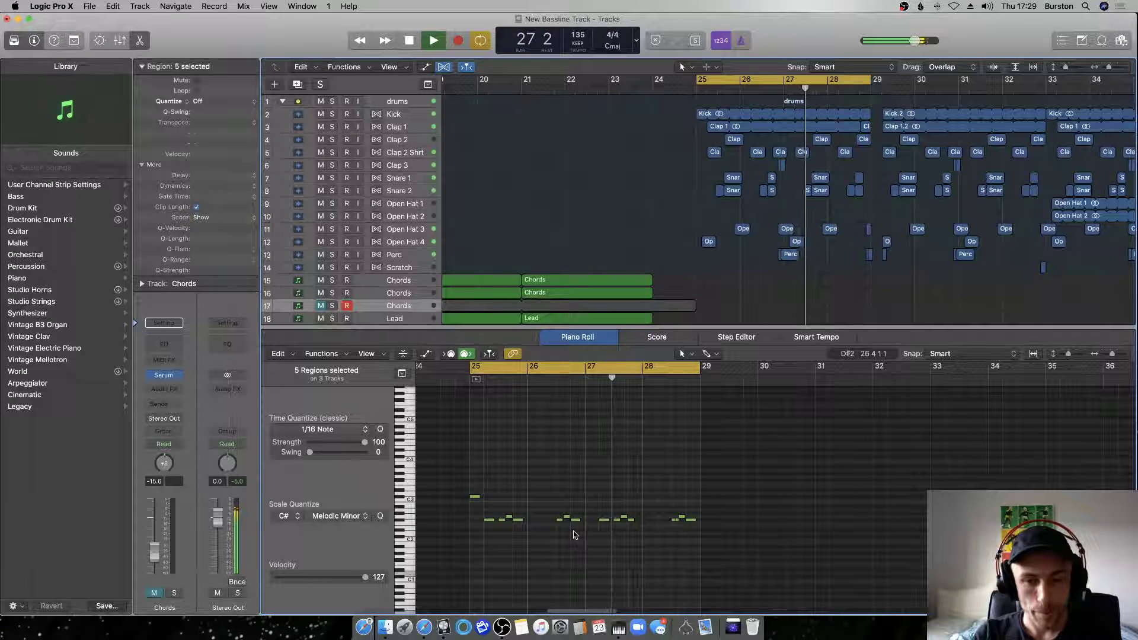
click(620, 521)
click(620, 522)
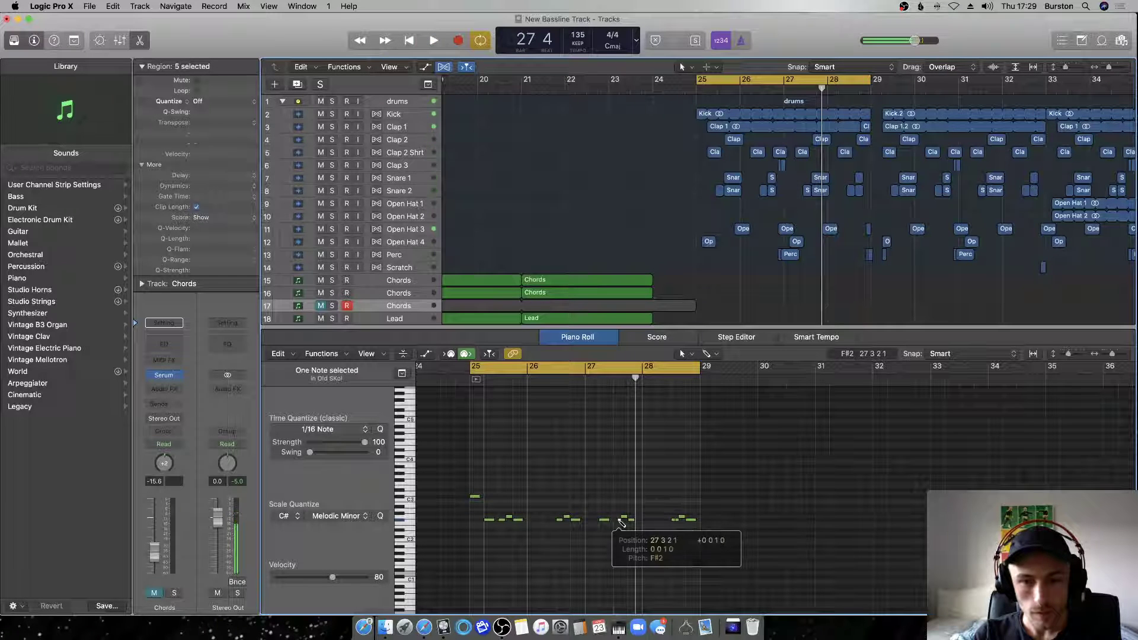
key(space)
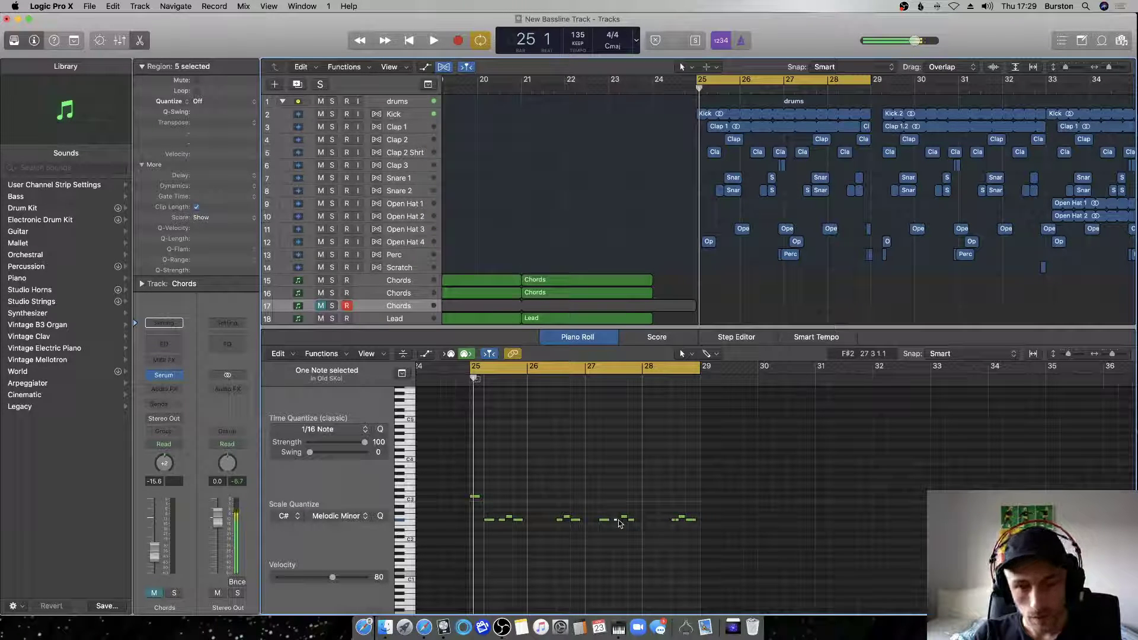
key(space)
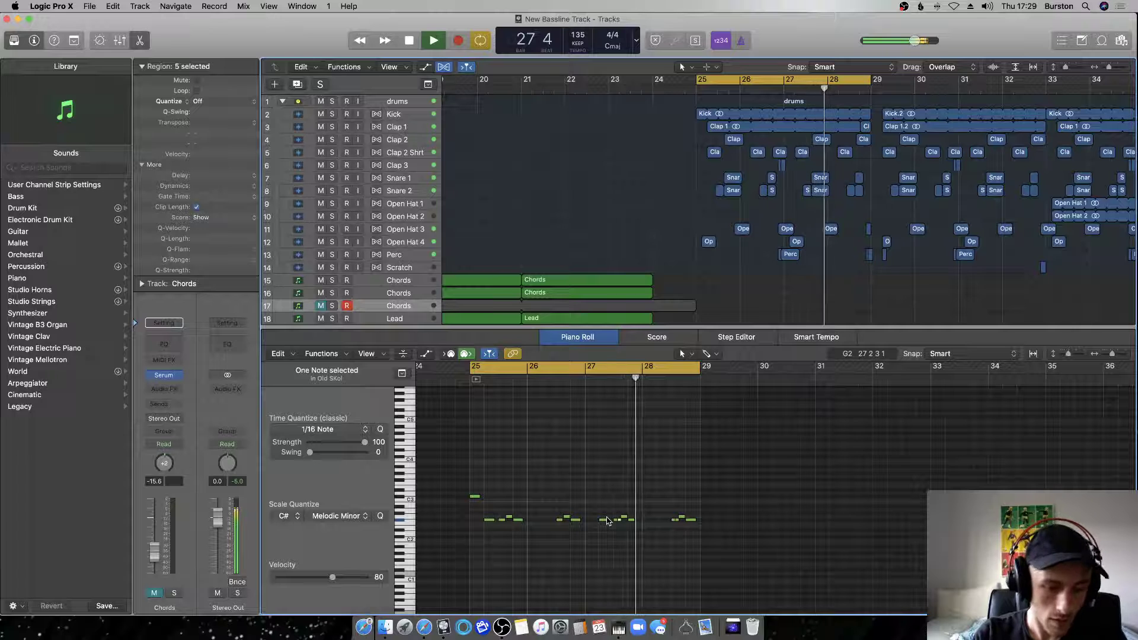
key(space)
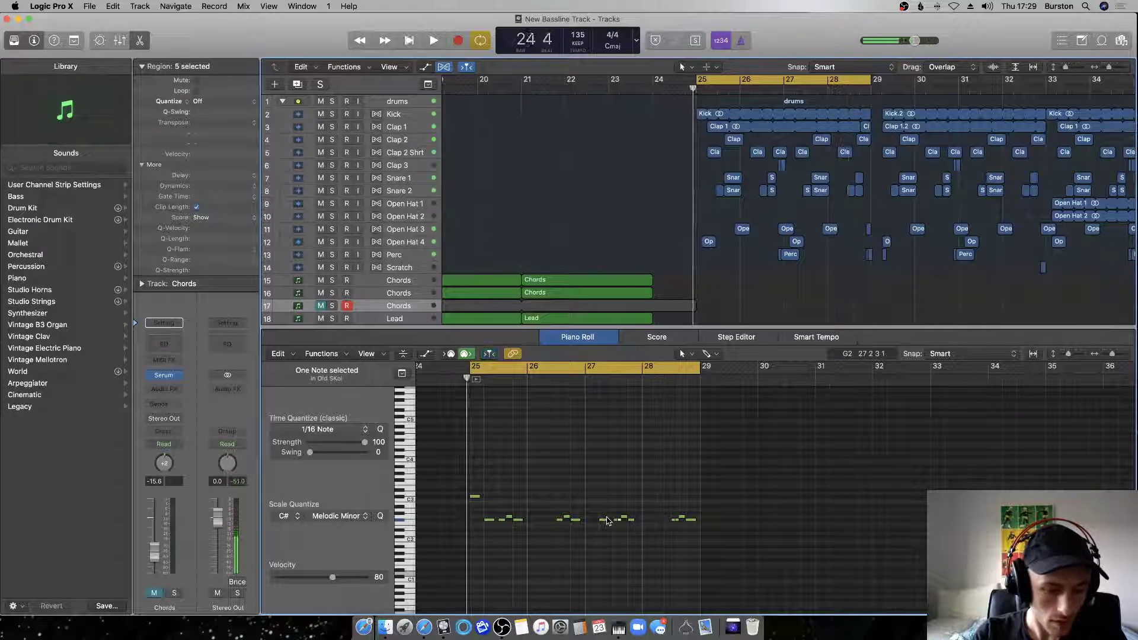
key(space)
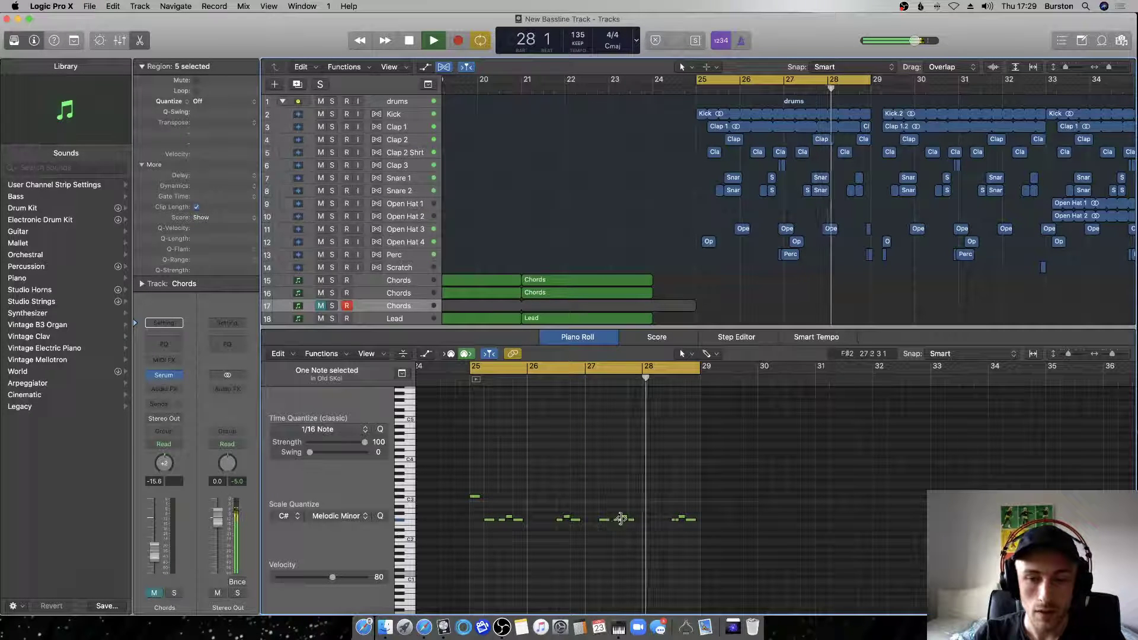
key(space)
drag(633, 522, 640, 512)
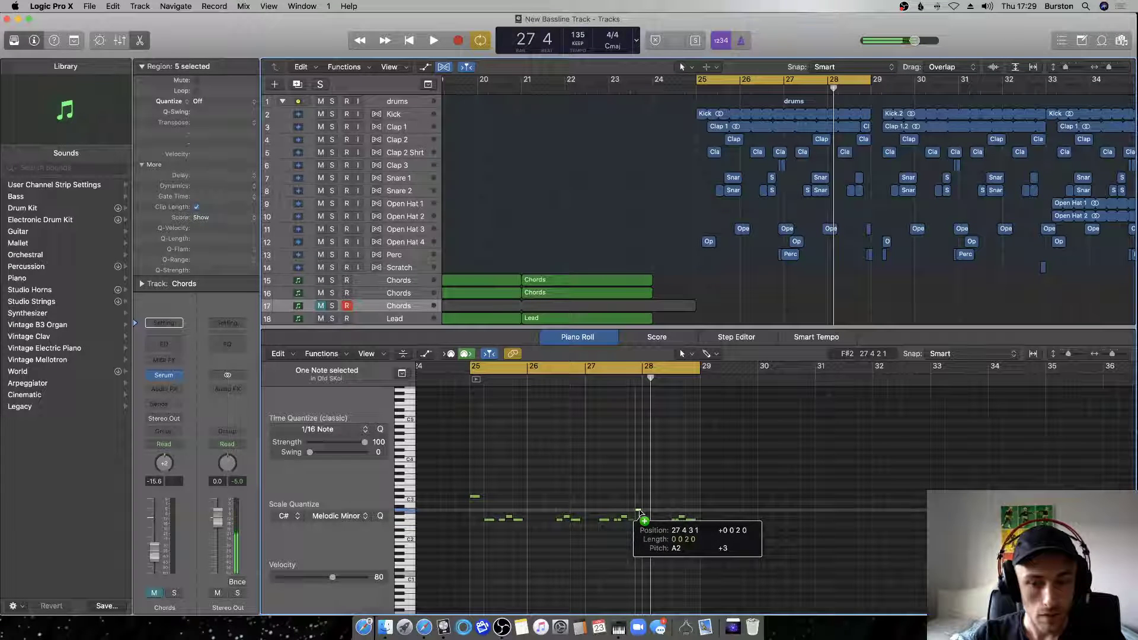
drag(639, 512, 632, 521)
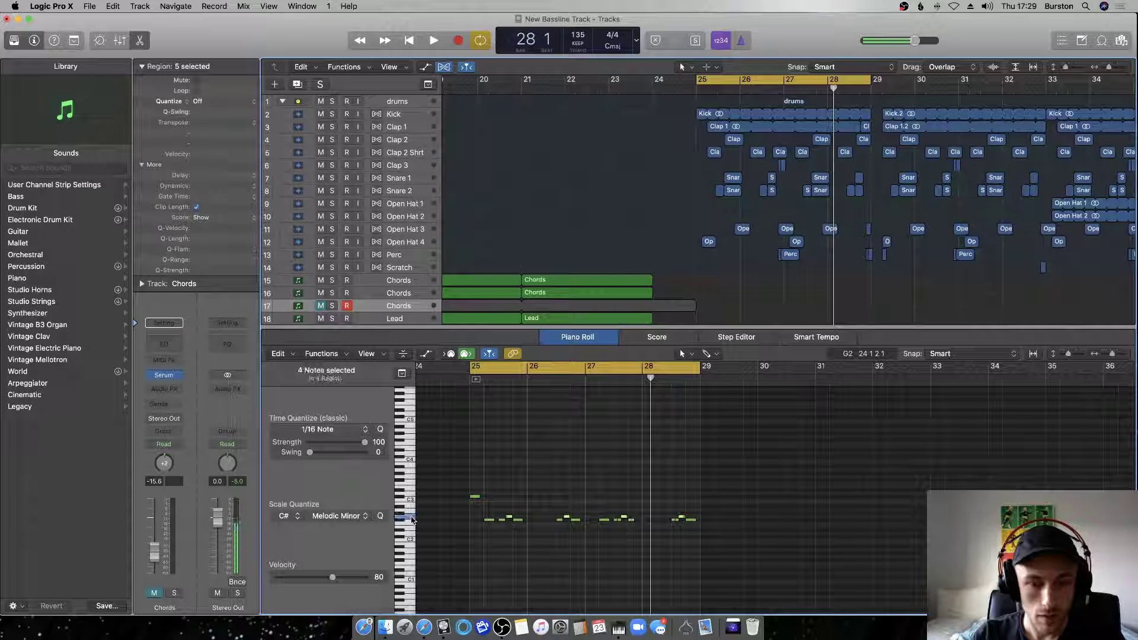
Lower the opening note of the Old SKol region at bar 25 on track 24 to F#2 and play it back.
scroll(694, 274, down, 5)
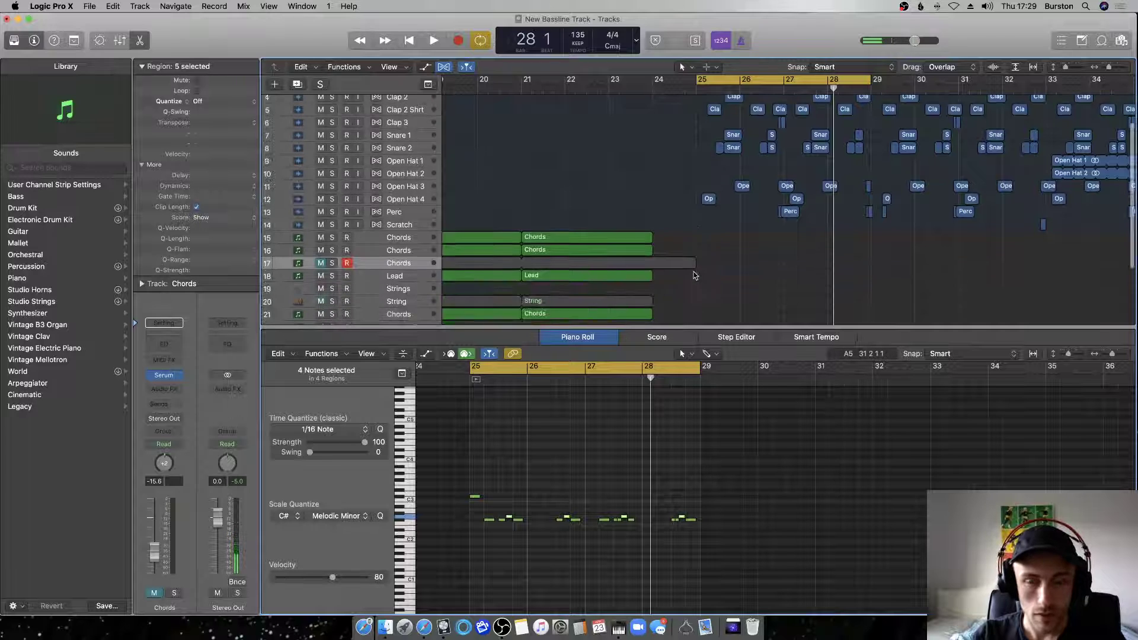
scroll(652, 314, down, 1)
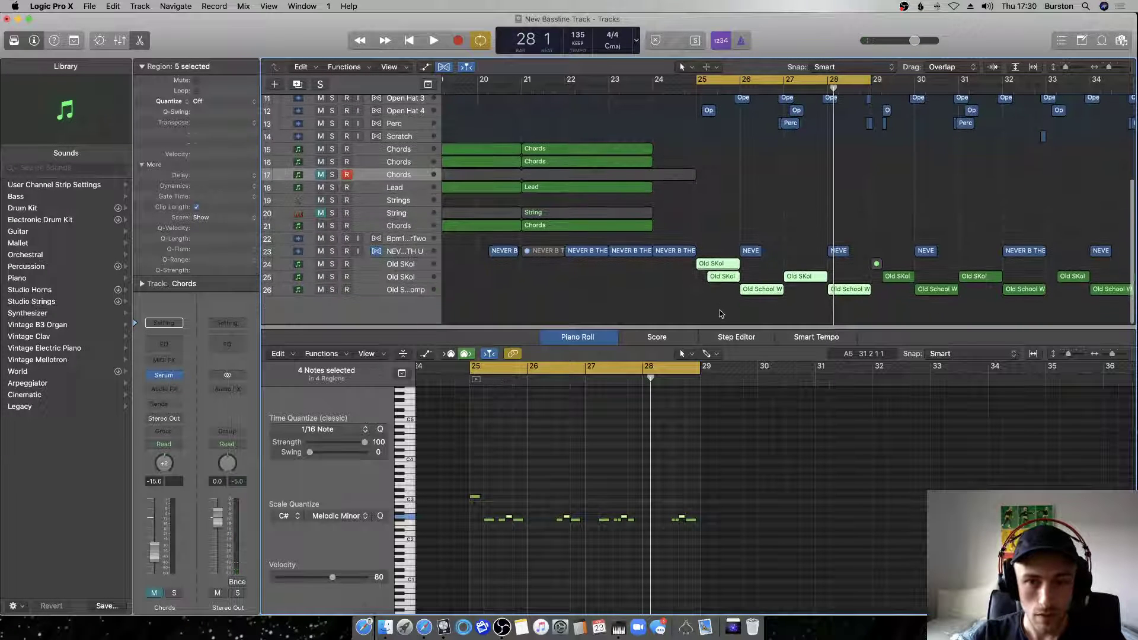
click(654, 315)
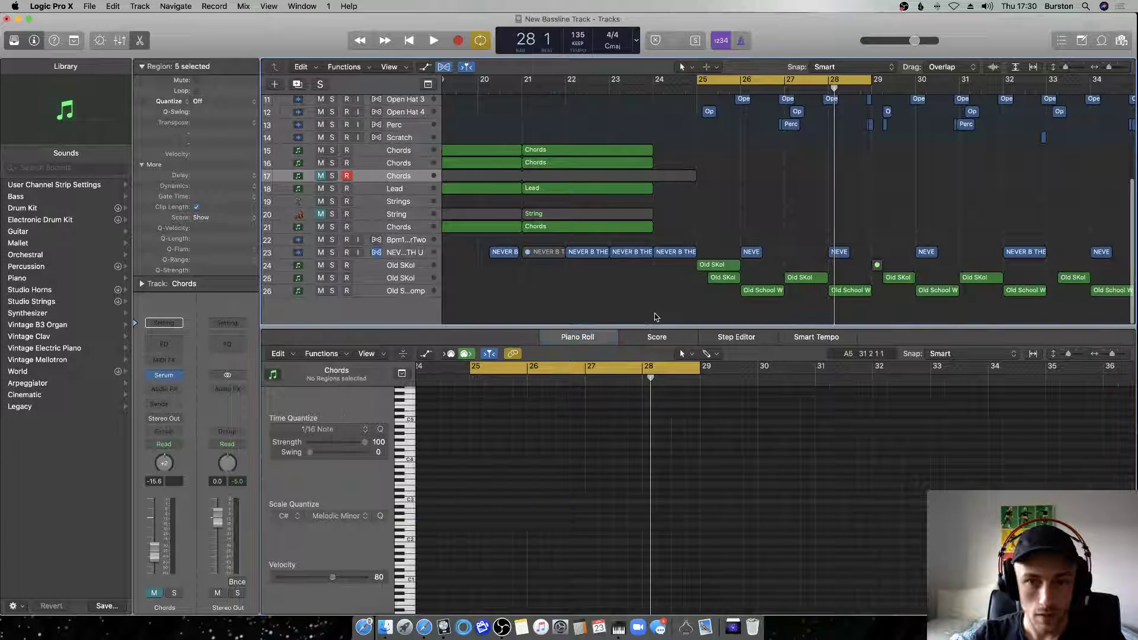
click(703, 266)
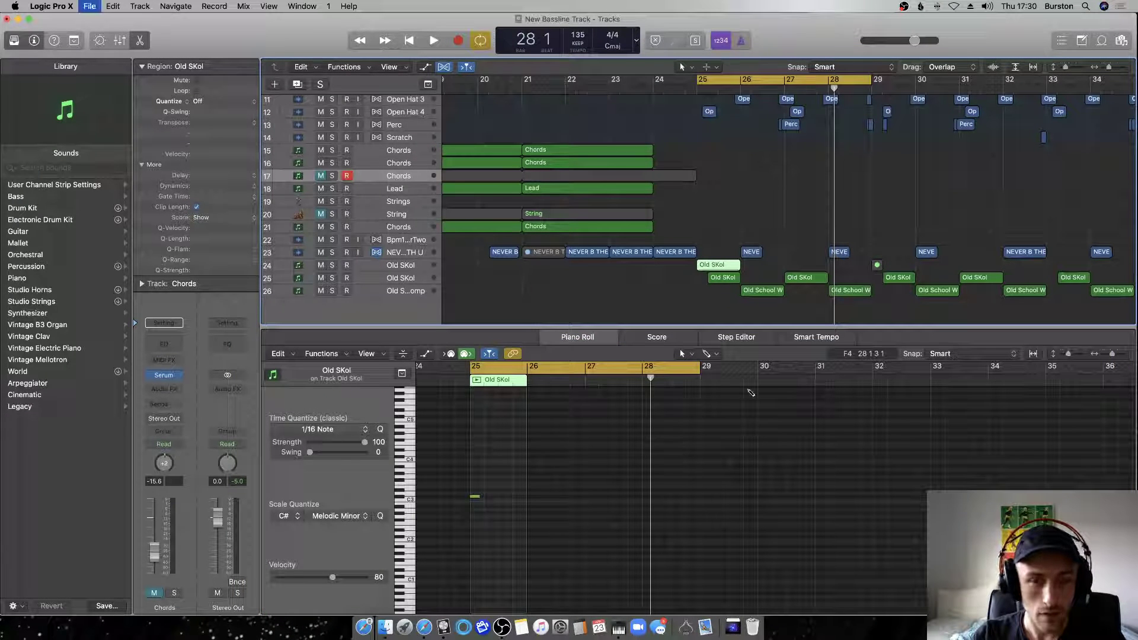
drag(474, 501, 474, 523)
key(space)
key(space)
Lower the four notes of track 25's first Old SKol region in bar 25 by about five semitones, keeping track 24's opening note in place, and play.
click(725, 281)
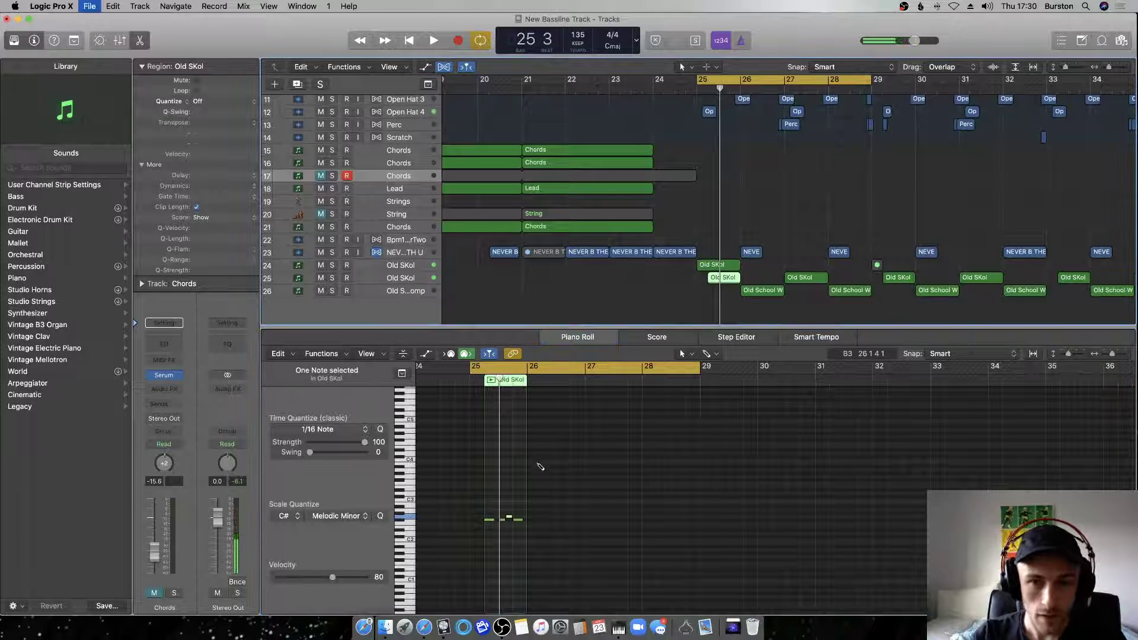
scroll(535, 466, left, 1)
click(494, 531)
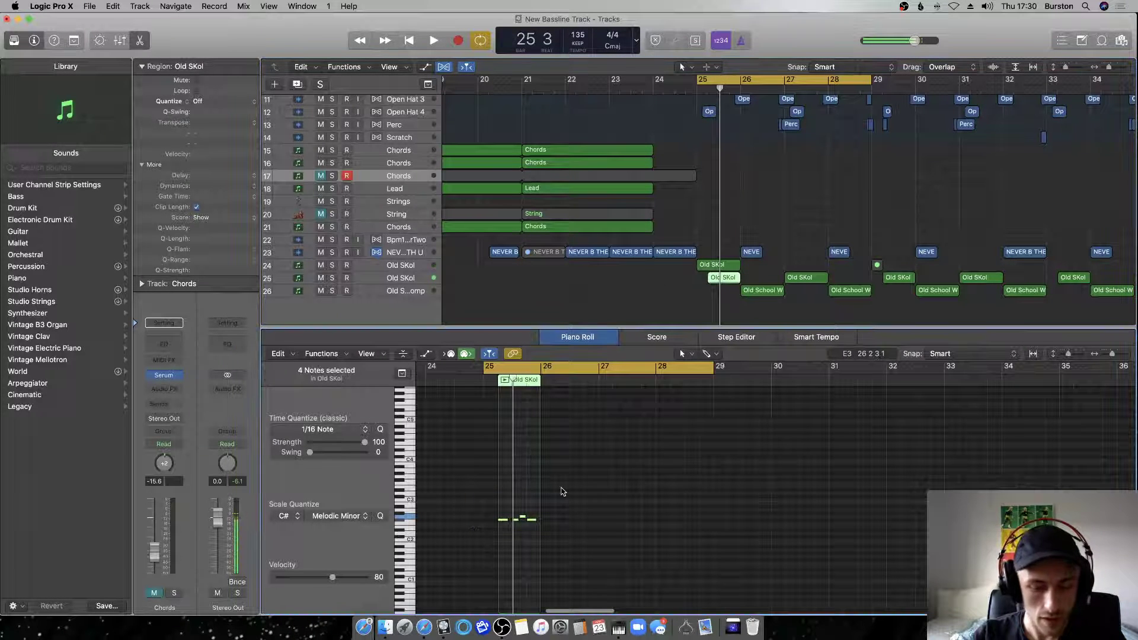
scroll(562, 491, left, 4)
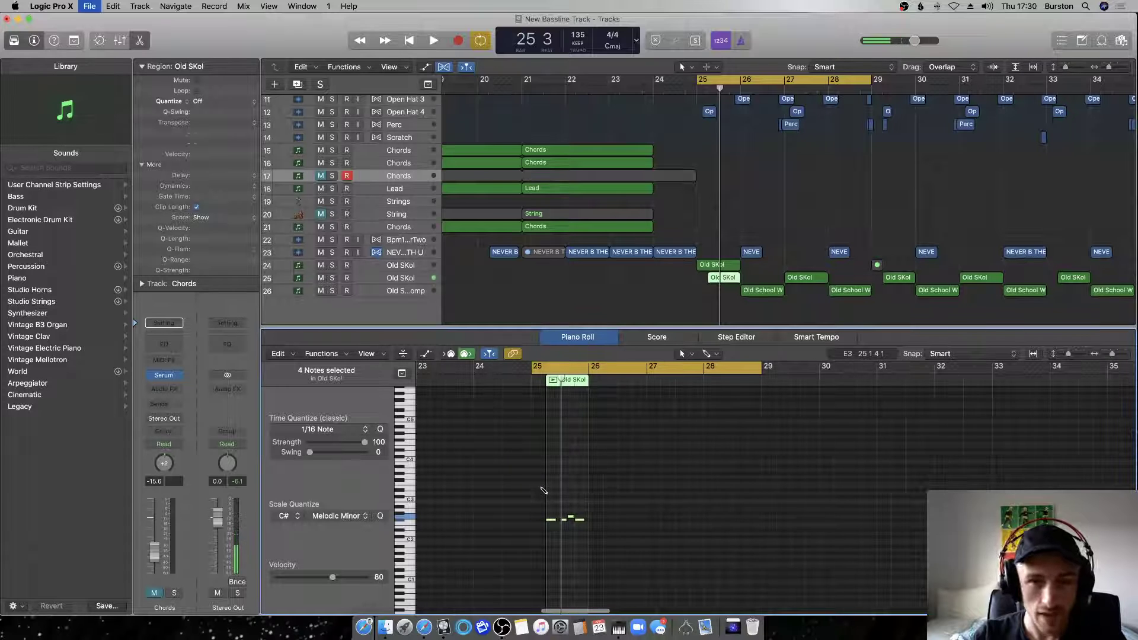
scroll(541, 490, left, 3)
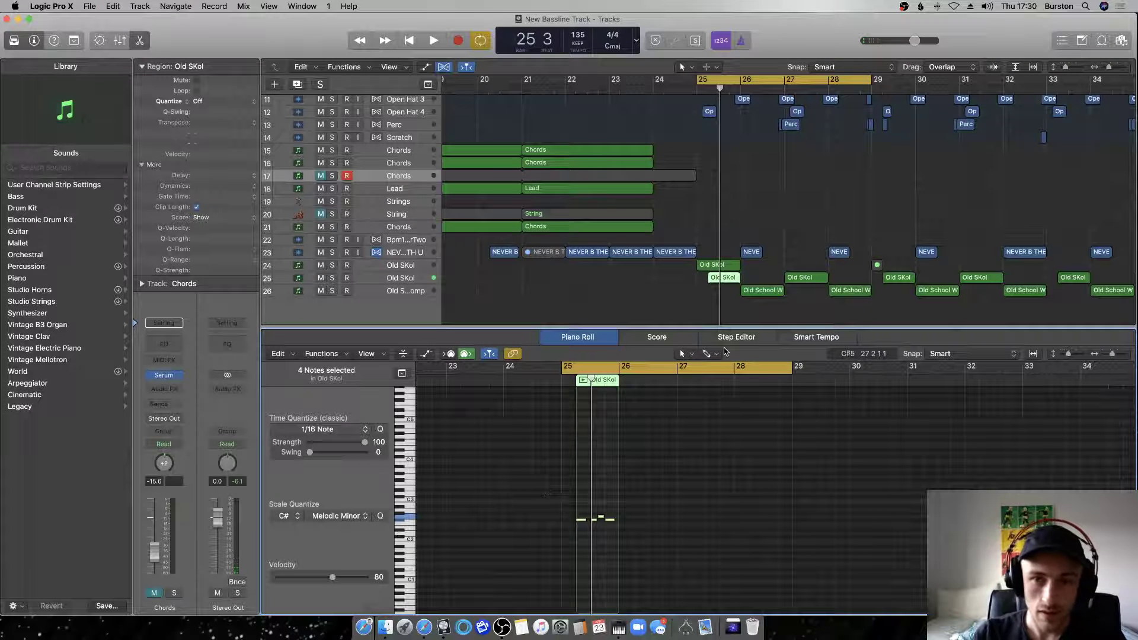
scroll(671, 298, up, 2)
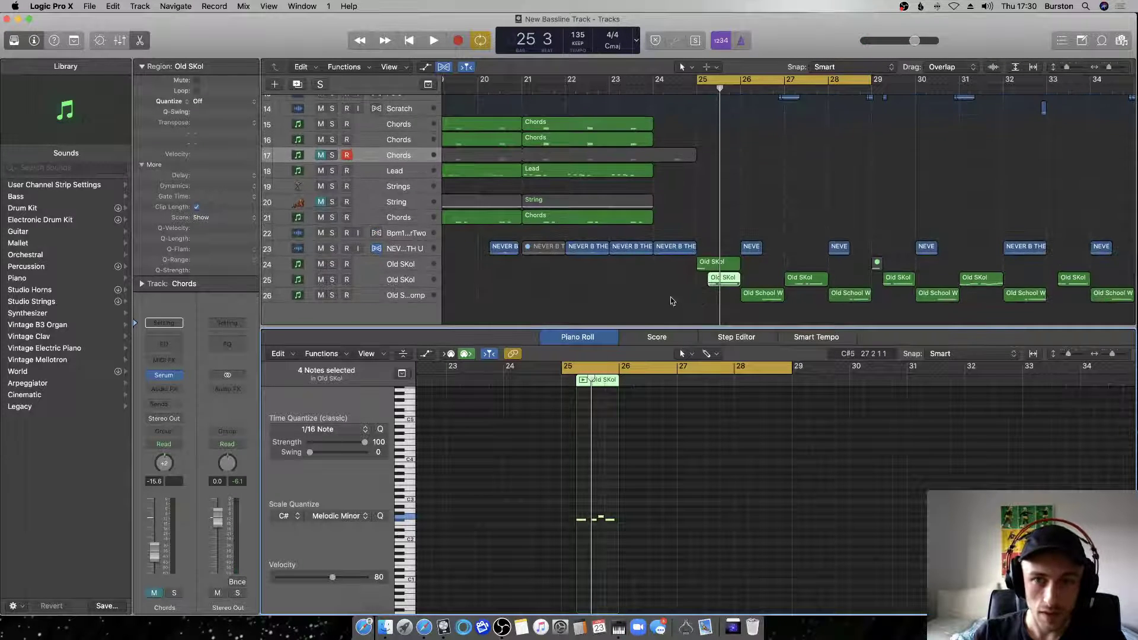
key(space)
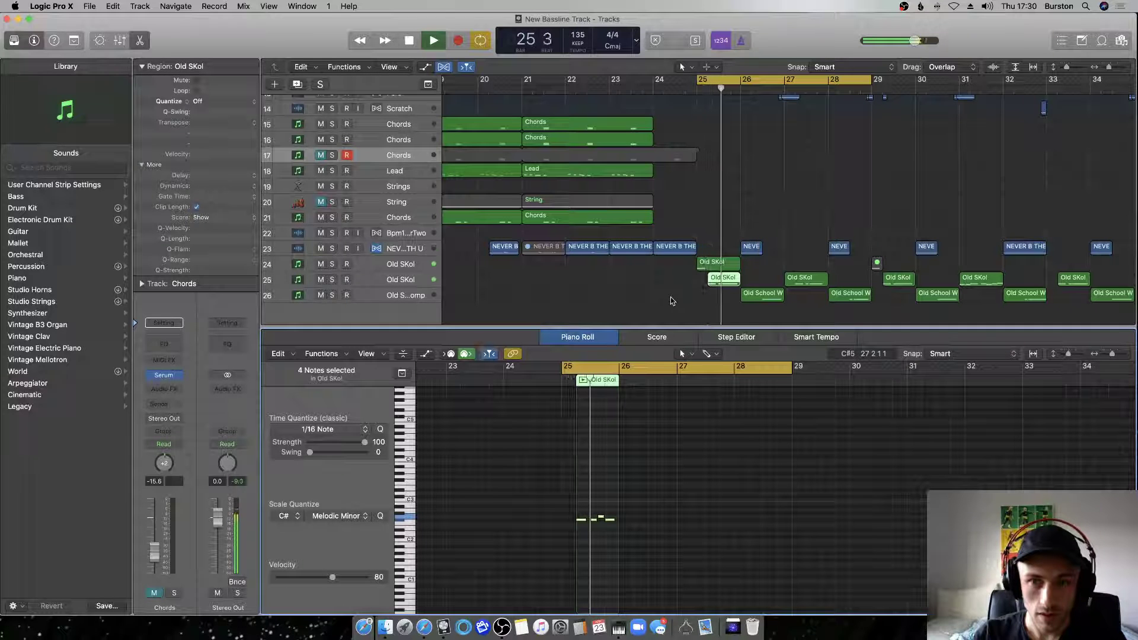
drag(543, 547, 633, 489)
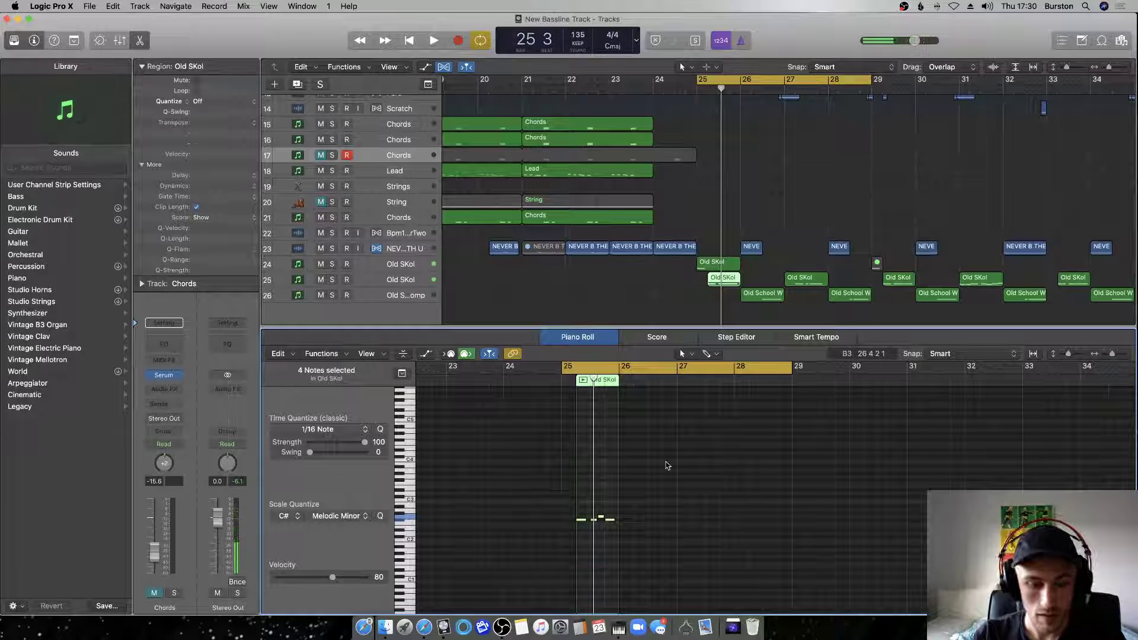
shift+click(711, 263)
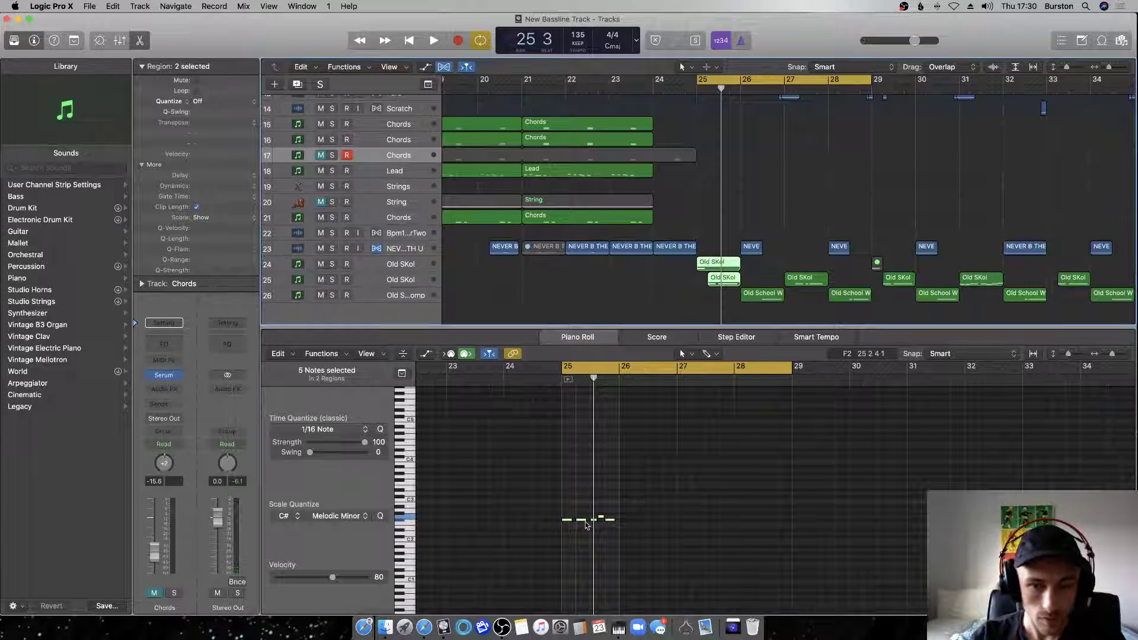
click(566, 524)
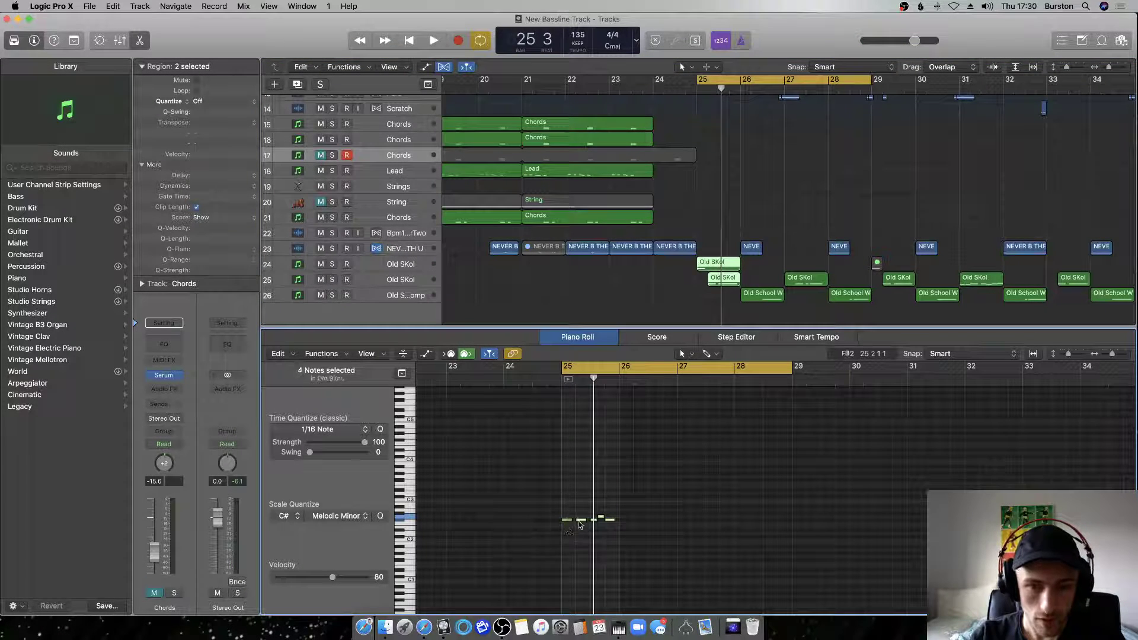
drag(581, 522, 580, 538)
key(space)
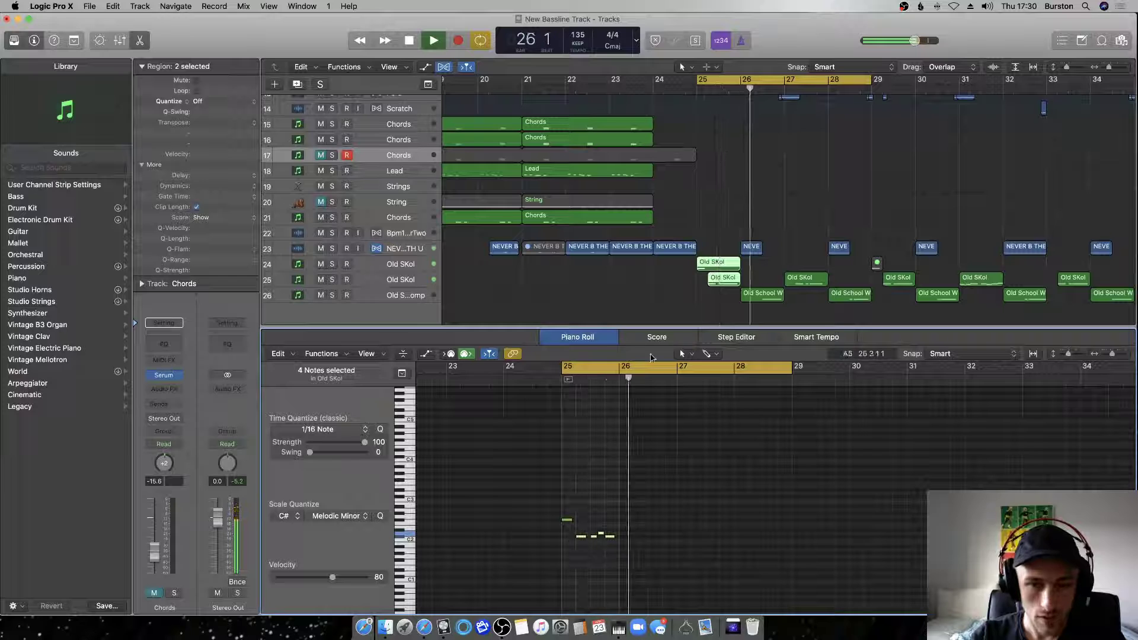
Lower the three notes of the Old School Whomp region at bar 26 to match the bar 25 bass notes and play them.
click(748, 294)
key(space)
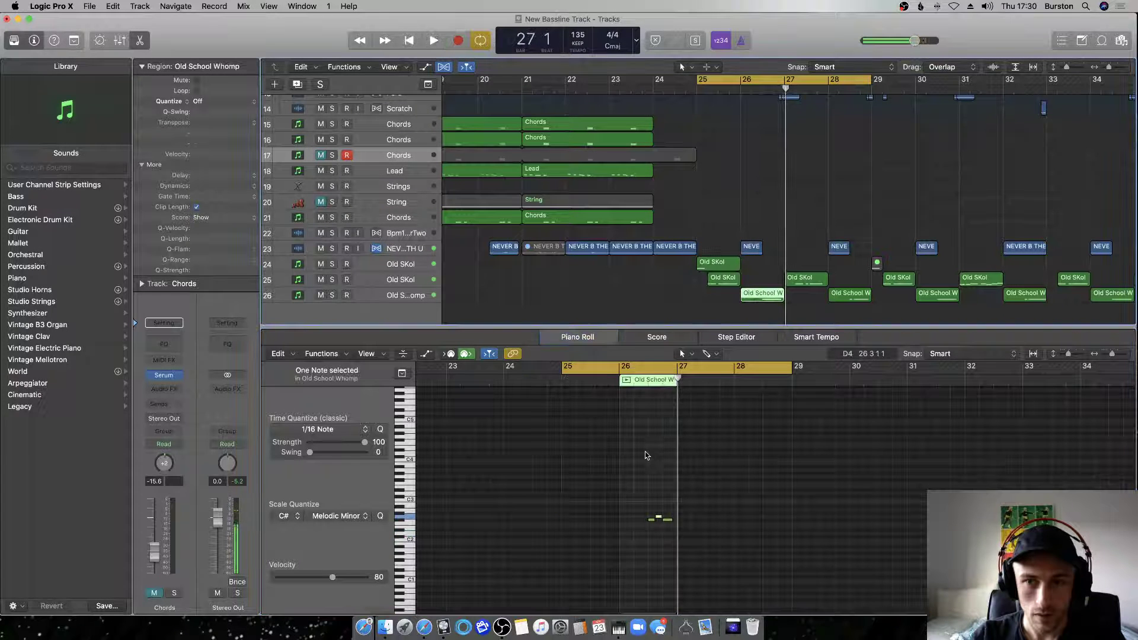
mouse_move(641, 531)
mouse_down()
mouse_move(683, 494)
mouse_move(652, 537)
mouse_up()
key(space)
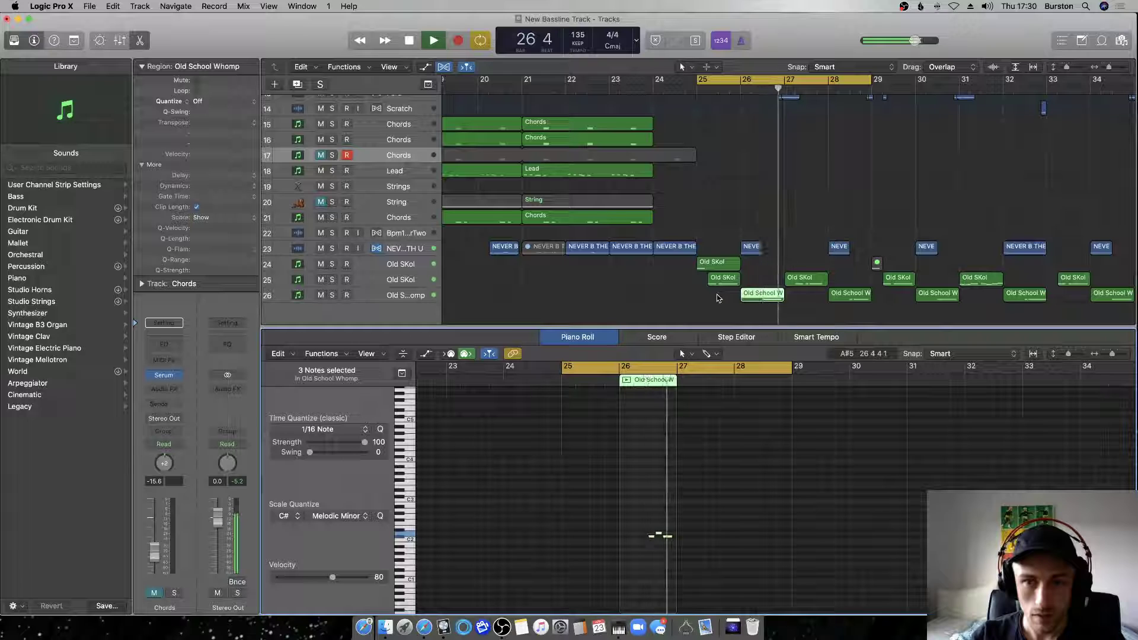
key(space)
drag(716, 297, 764, 261)
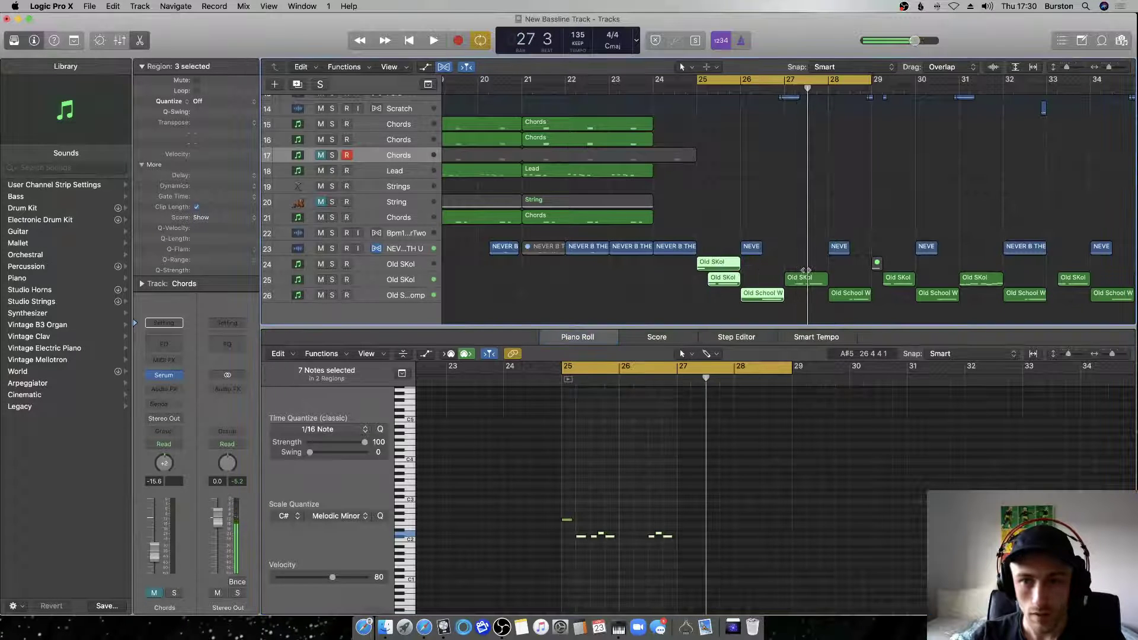
Lower the five notes of the Old SKol region at bar 27 to match the earlier bass notes, play the loop and save the project.
click(804, 277)
mouse_move(687, 534)
mouse_down()
mouse_move(740, 494)
mouse_move(697, 541)
mouse_up()
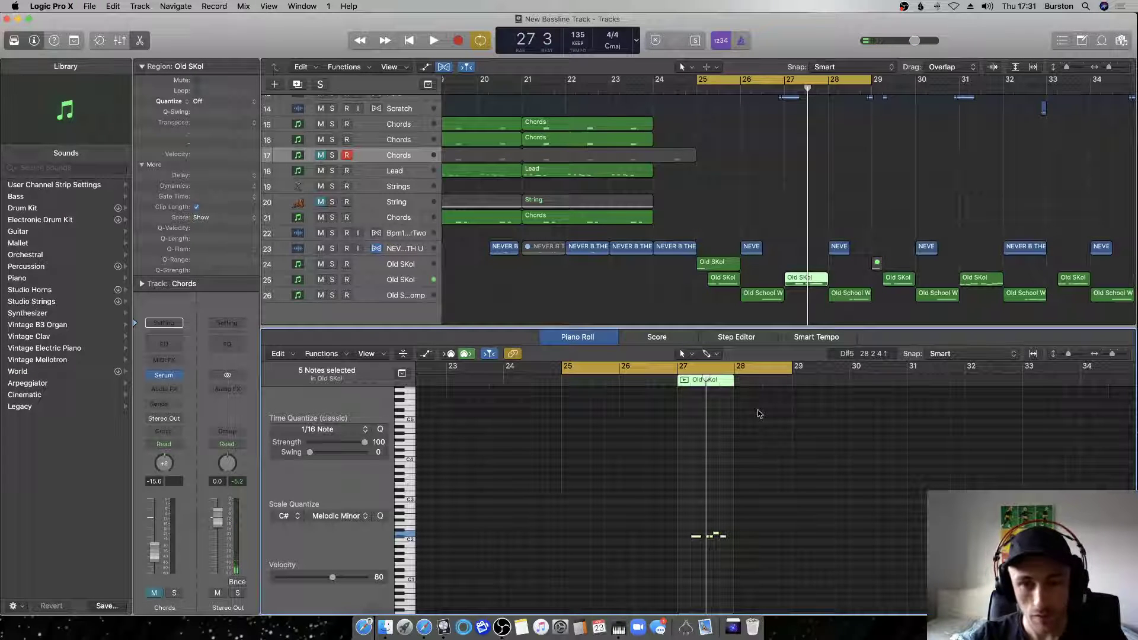
scroll(755, 233, down, 3)
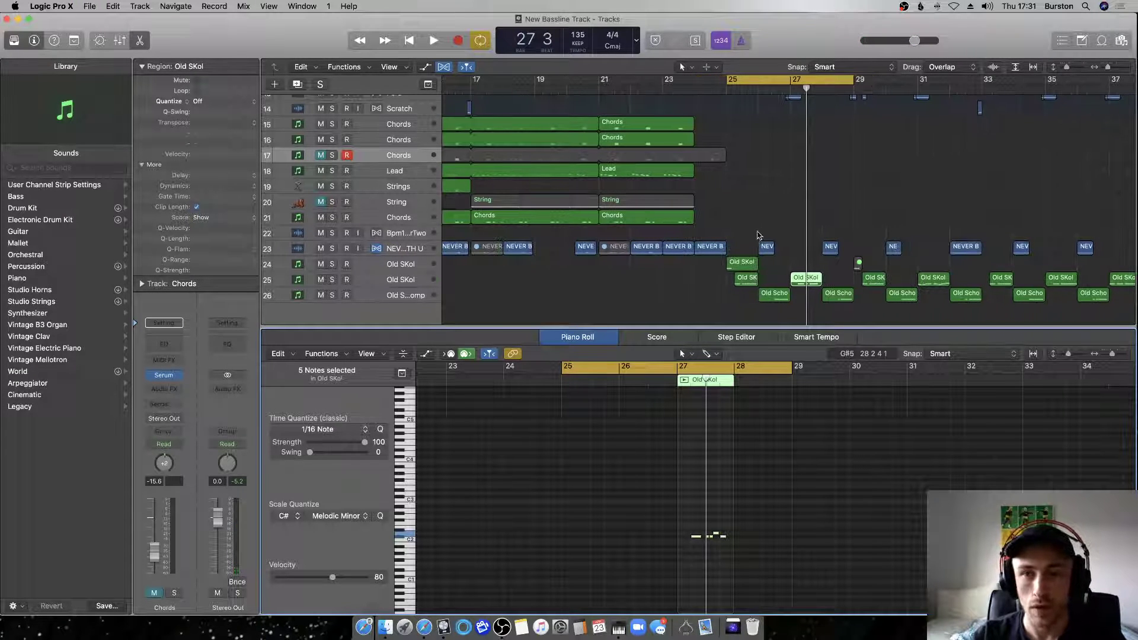
key(space)
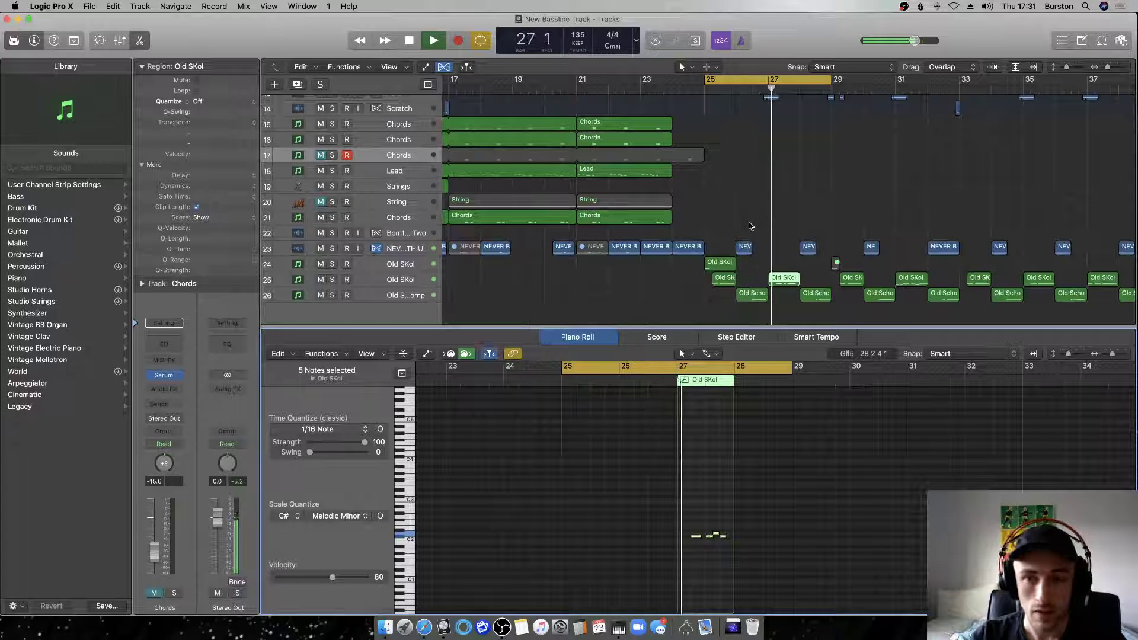
key(super+s)
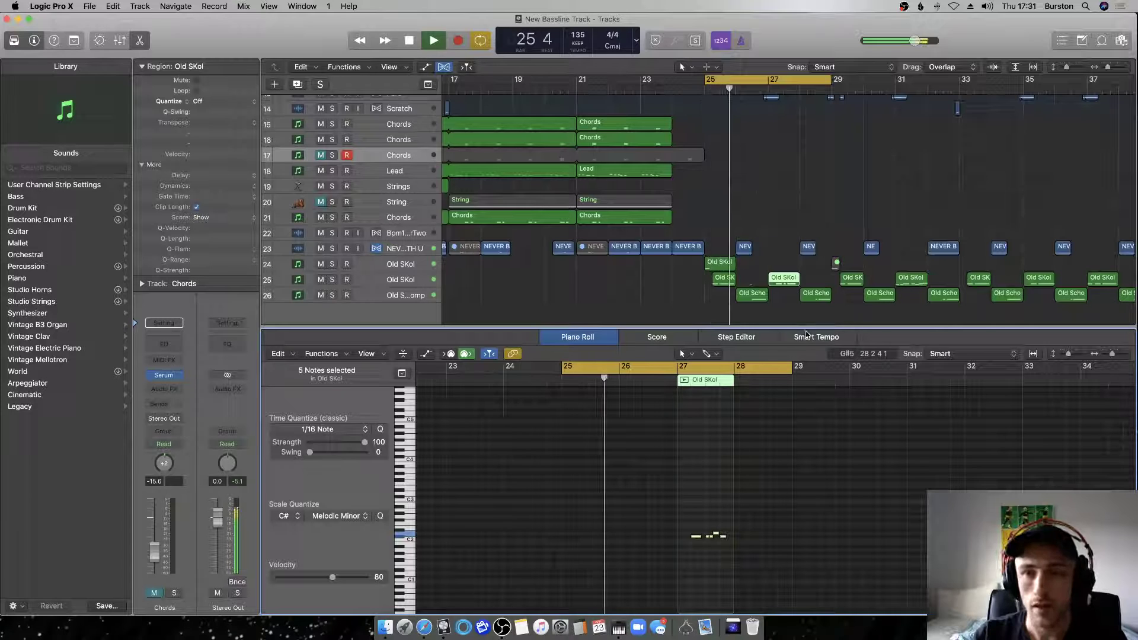
Show all five bass regions together, lower the four Old School Whomp notes in bar 28 to match the others, and play them.
drag(832, 314, 703, 259)
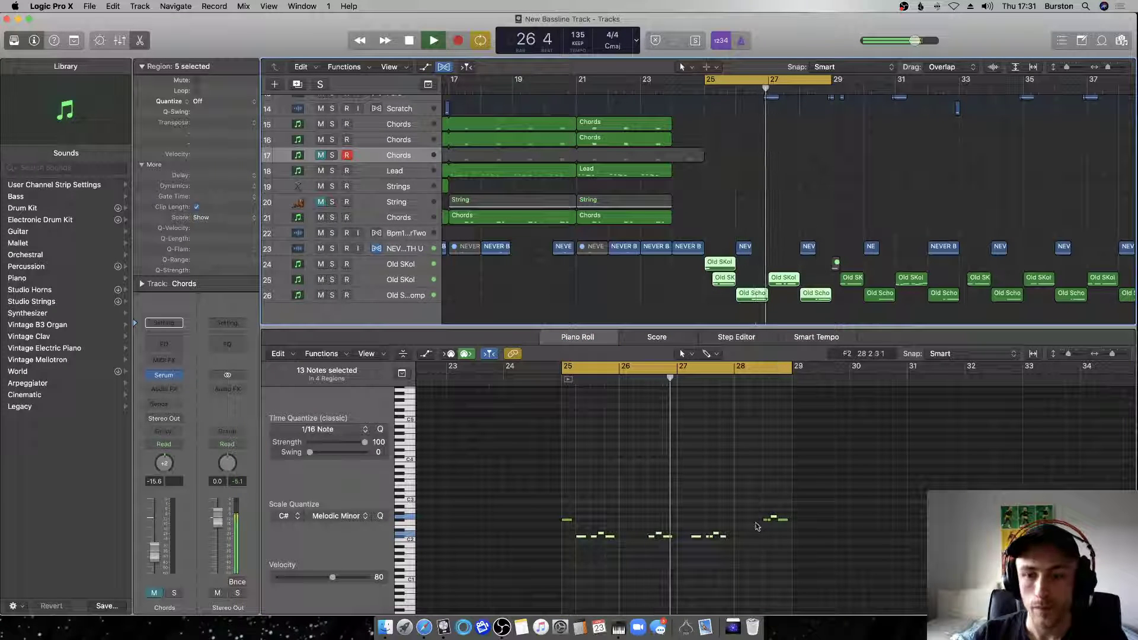
drag(756, 526, 795, 496)
key(space)
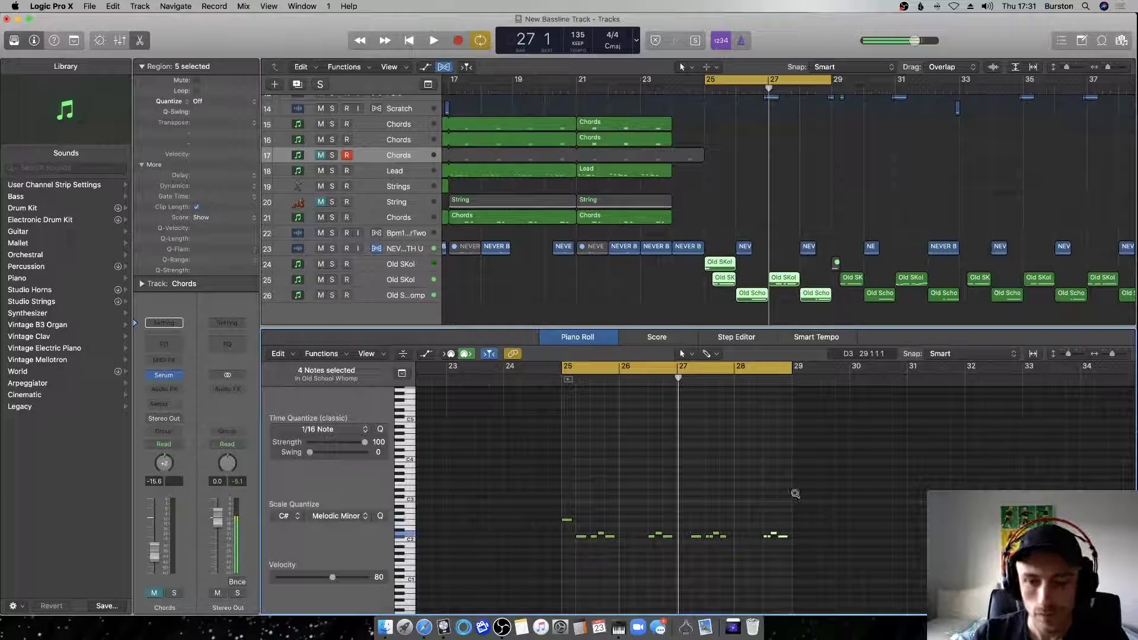
key(space)
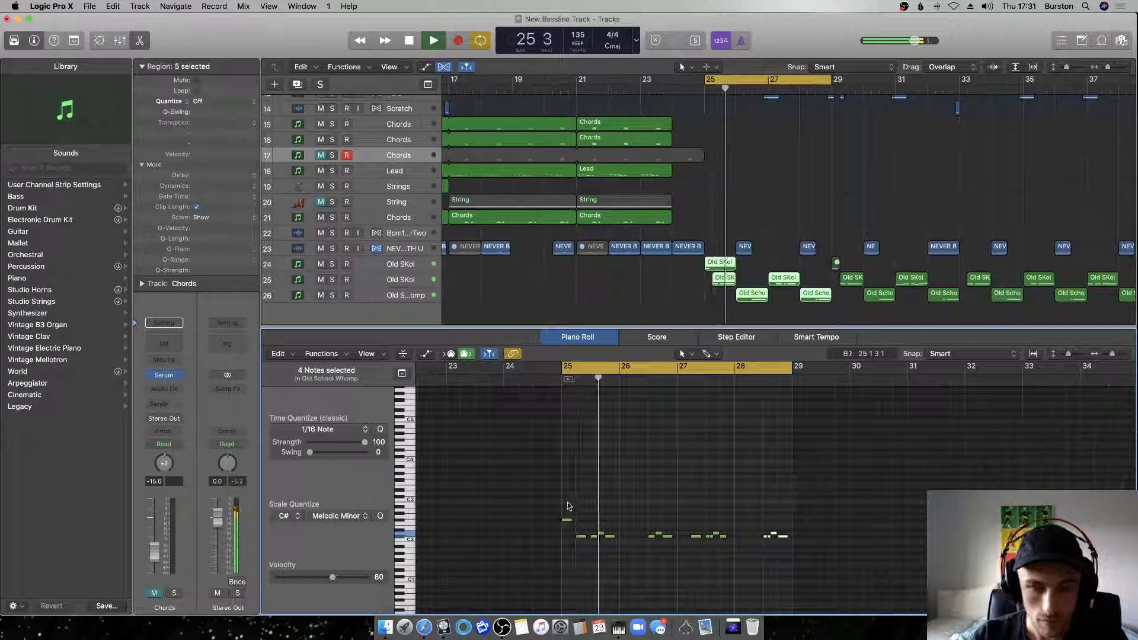
Deselect the regions, listen through the cycled bassline, turn off cycling and return the playhead to bar 1.
click(683, 281)
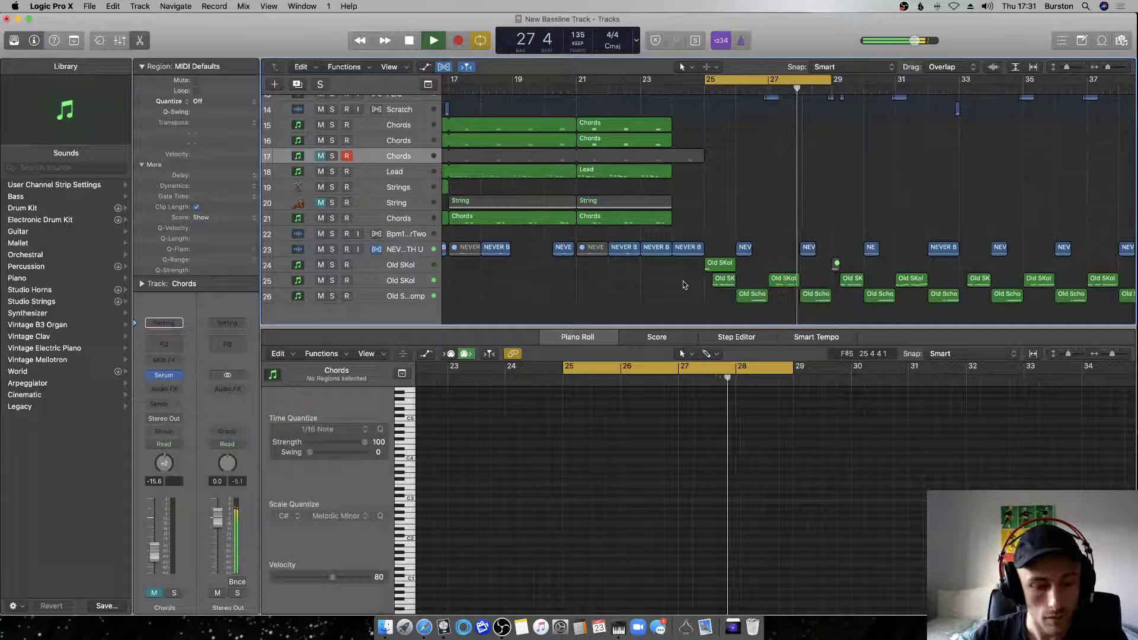
key(space)
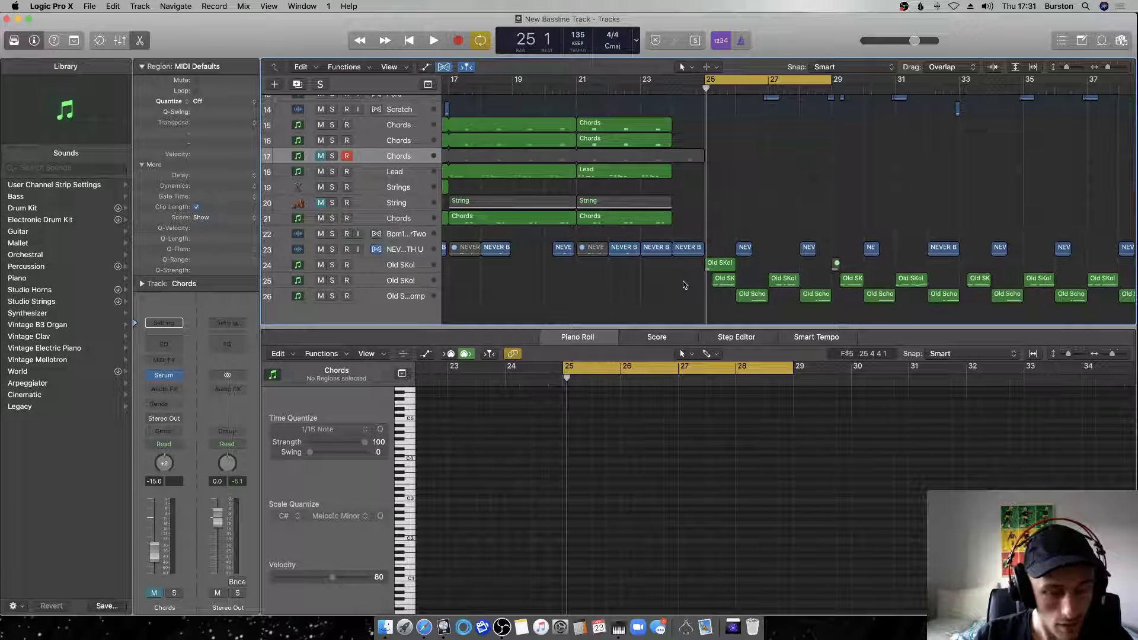
key(c)
key(Return)
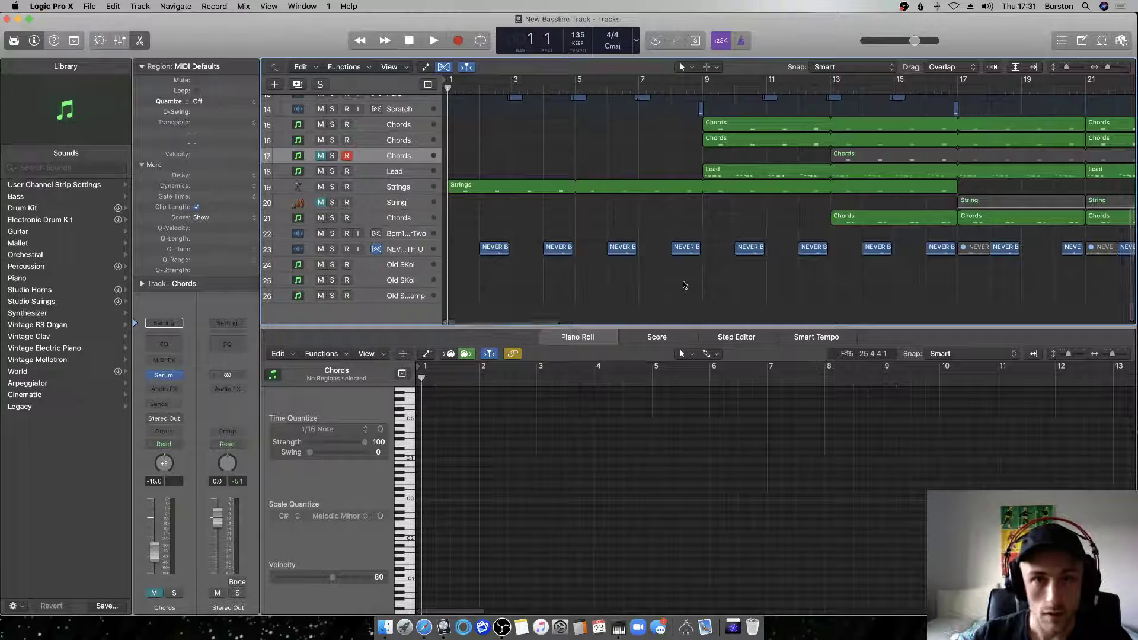
Play the arrangement from bar 1 and lower the NEVER B THE SAME WITH U vocal track's volume to -6.8 dB.
key(space)
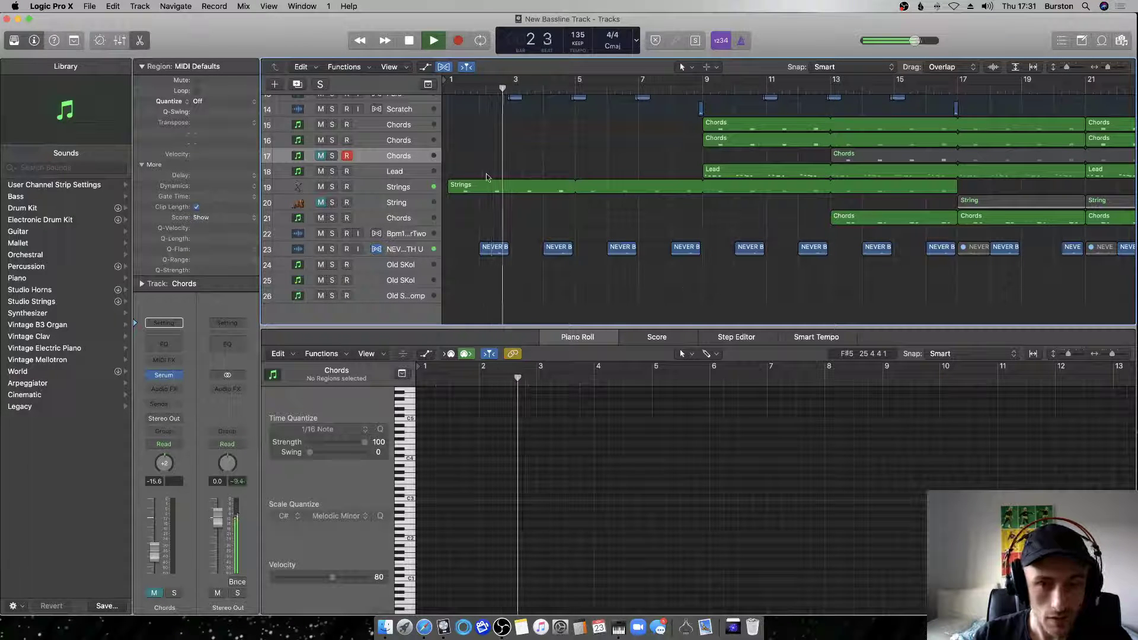
click(413, 250)
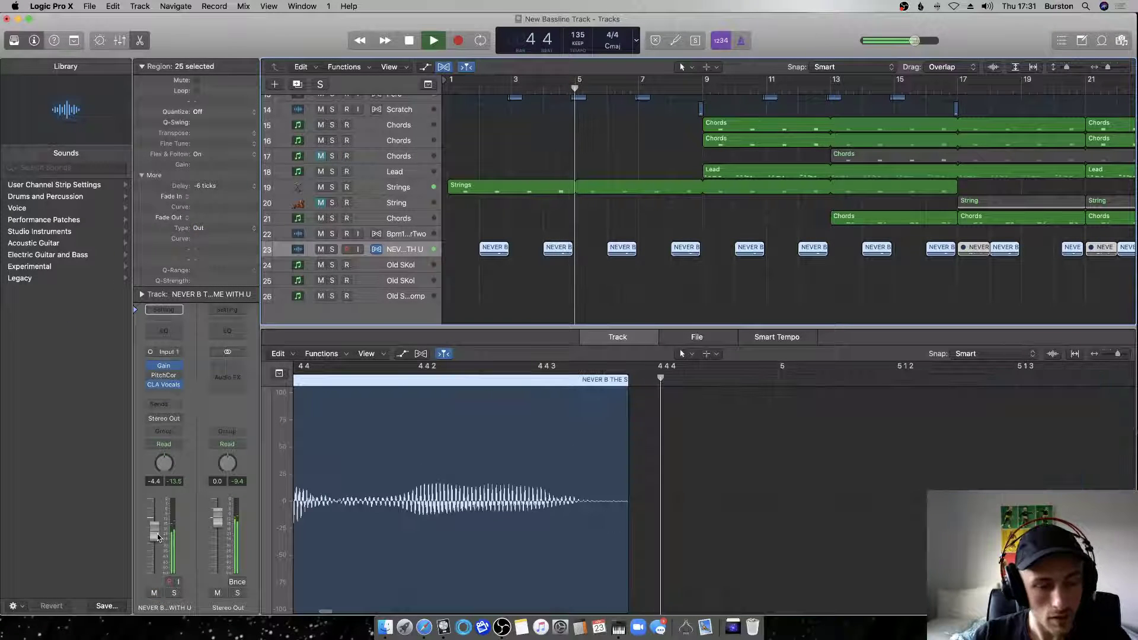
drag(158, 541, 158, 544)
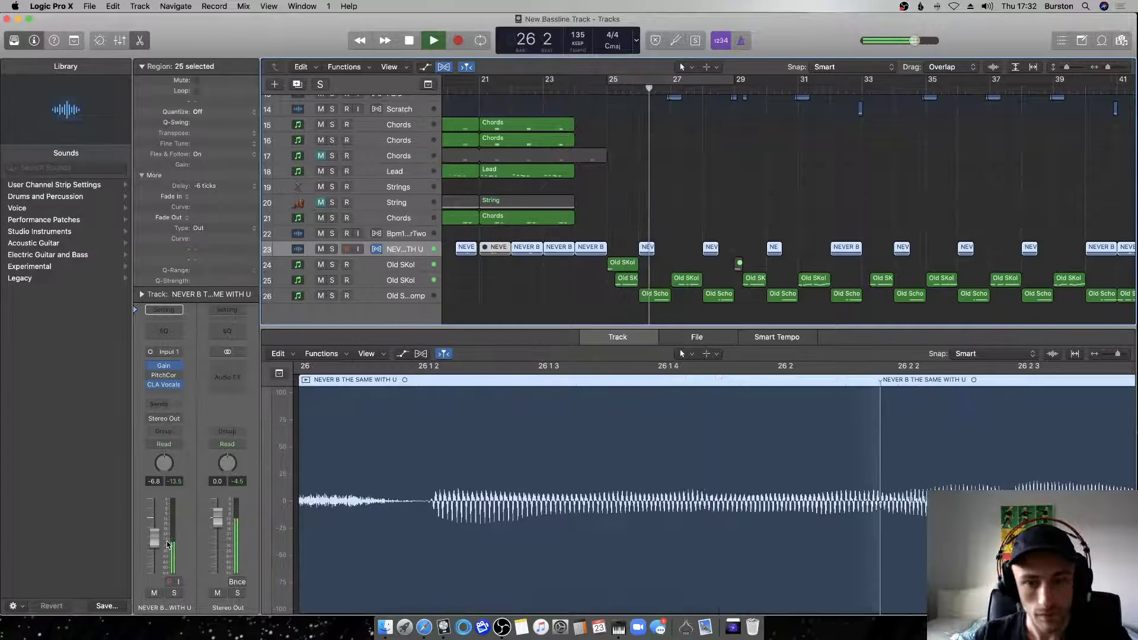
key(space)
Turn on cycling for bars 25 to 29, inspect the Old SKol notes at bar 25 and play the loop.
click(651, 80)
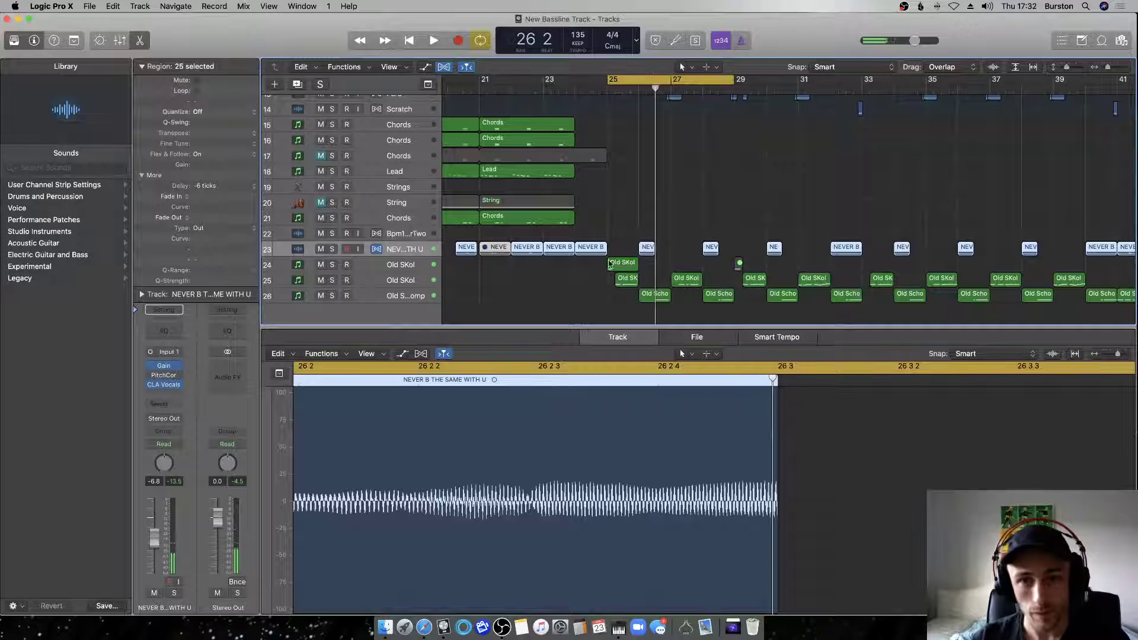
click(629, 283)
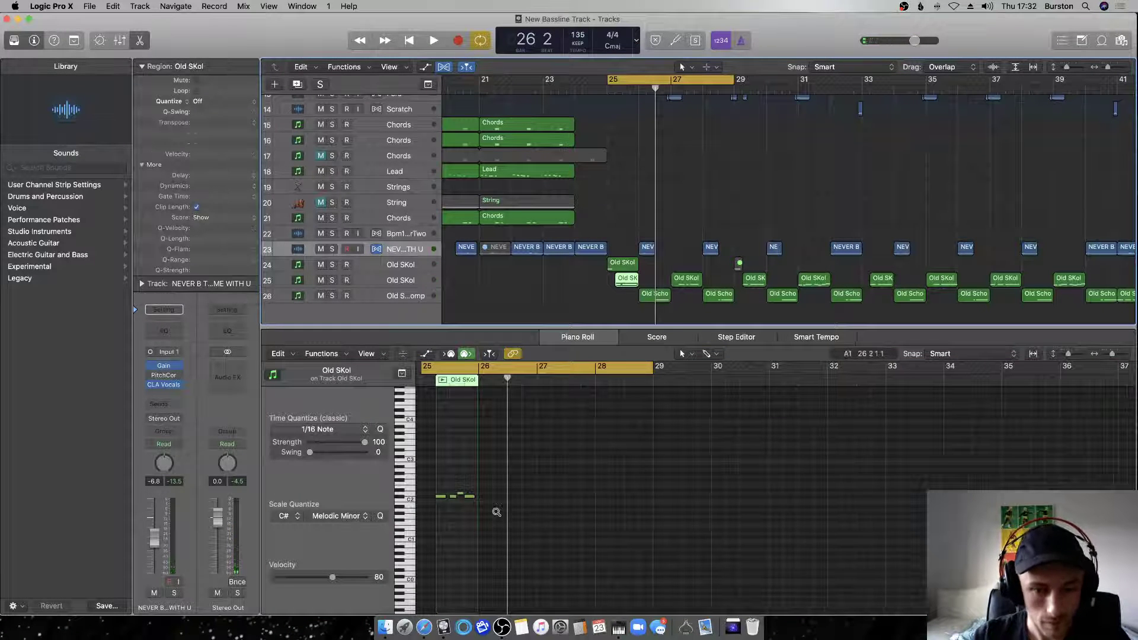
scroll(496, 511, up, 3)
scroll(475, 512, left, 5)
drag(636, 498, 634, 500)
click(632, 497)
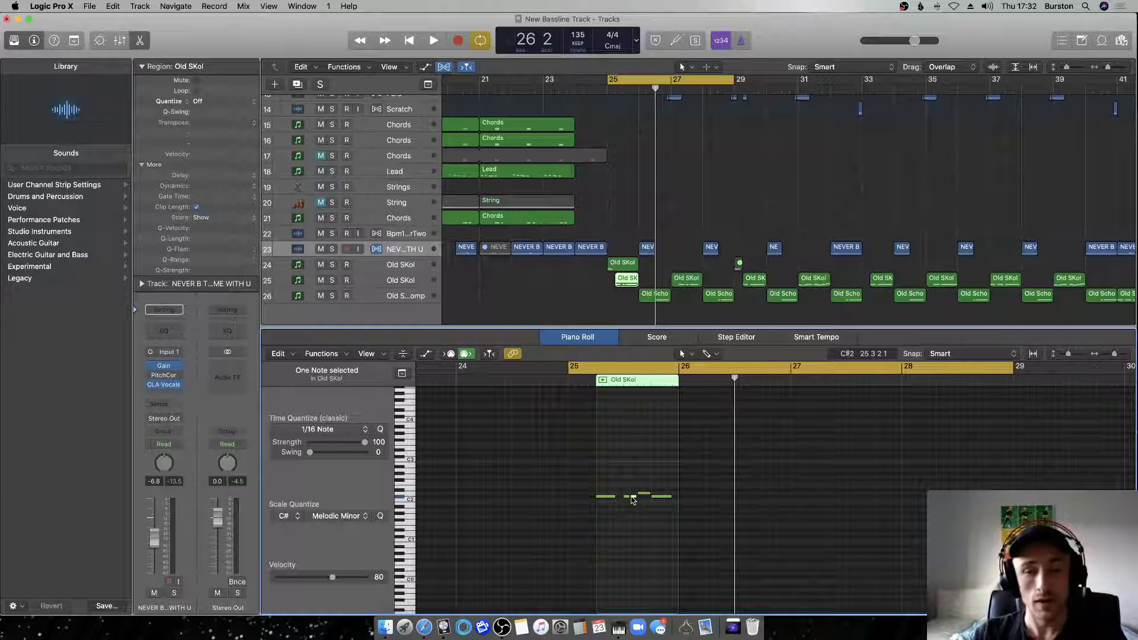
key(space)
click(630, 508)
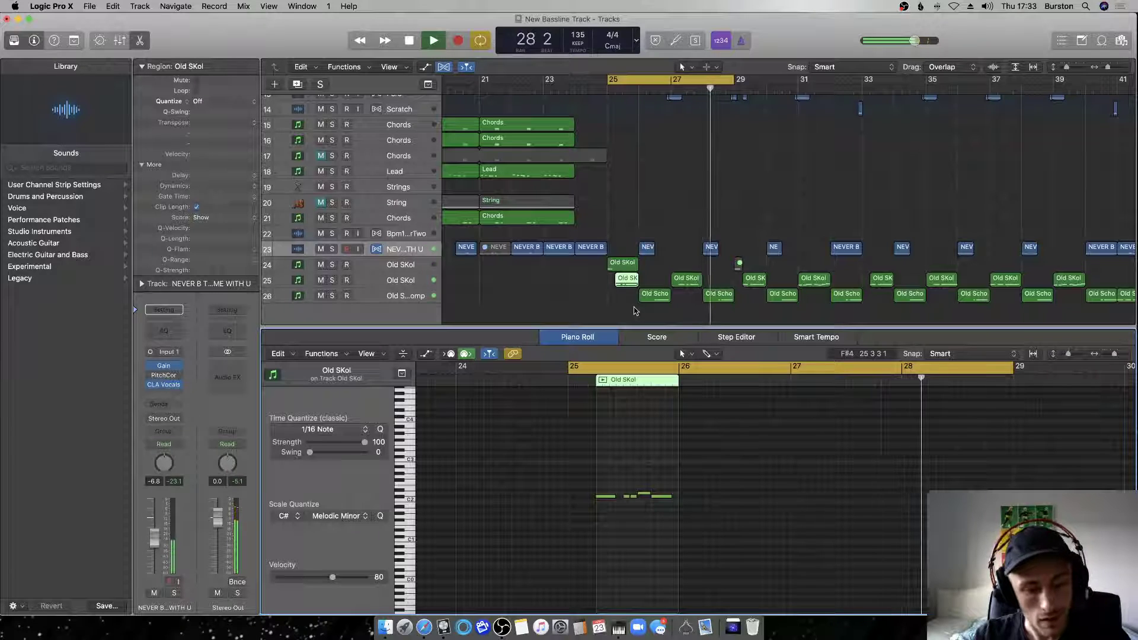
Inspect the Old SKol region at bar 27 and the Old School Whomp region at bar 28, and play the loop again.
key(space)
click(686, 279)
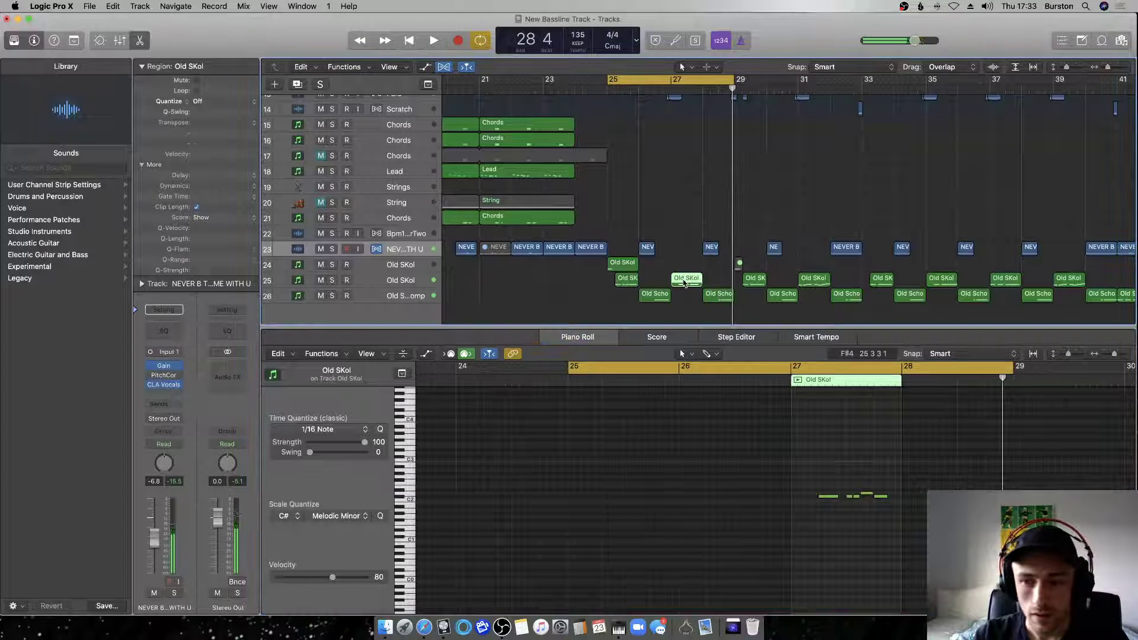
click(722, 295)
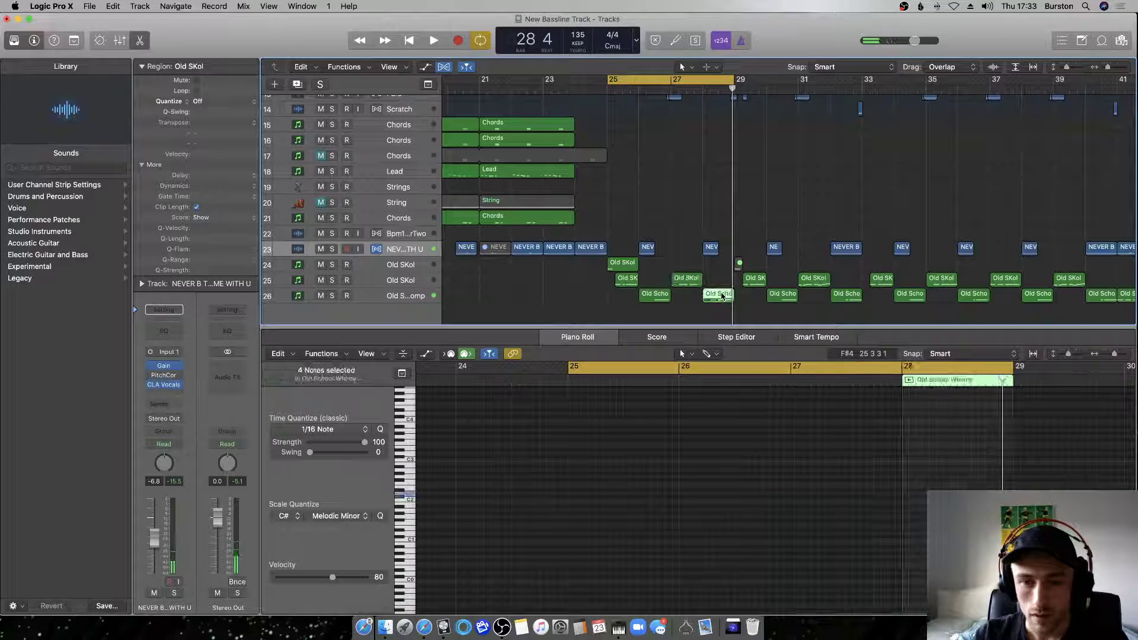
click(847, 425)
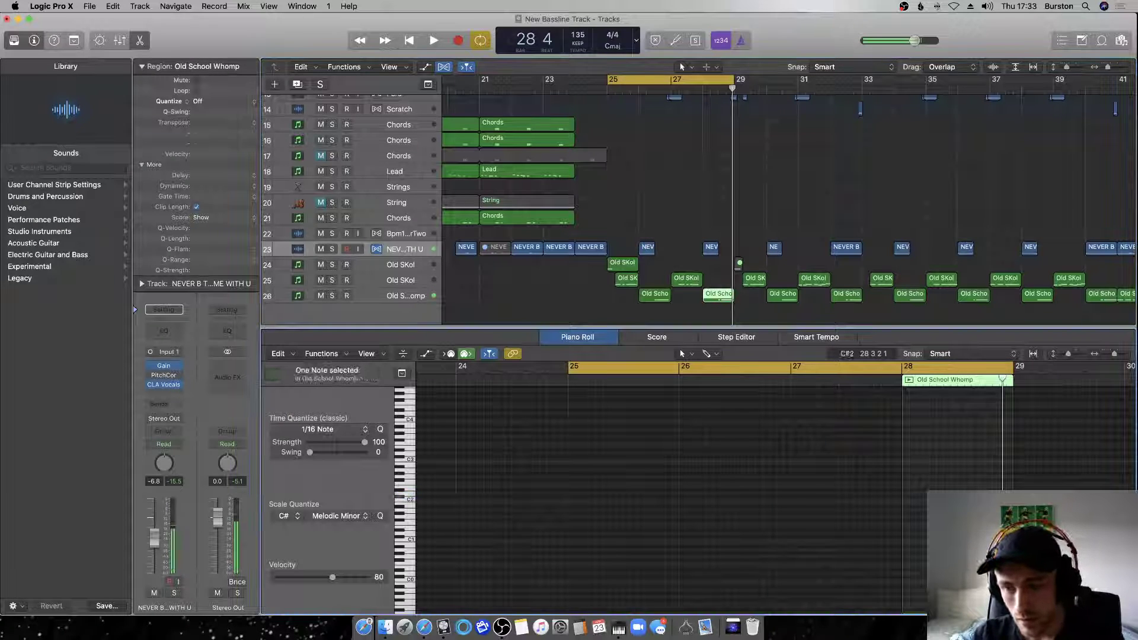
key(space)
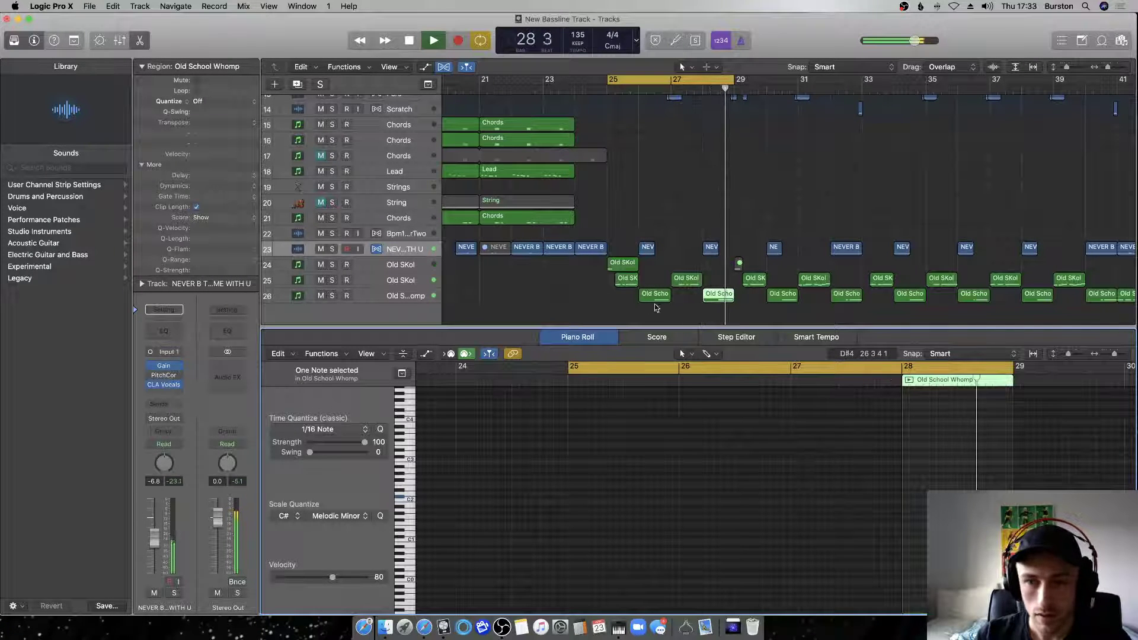
key(space)
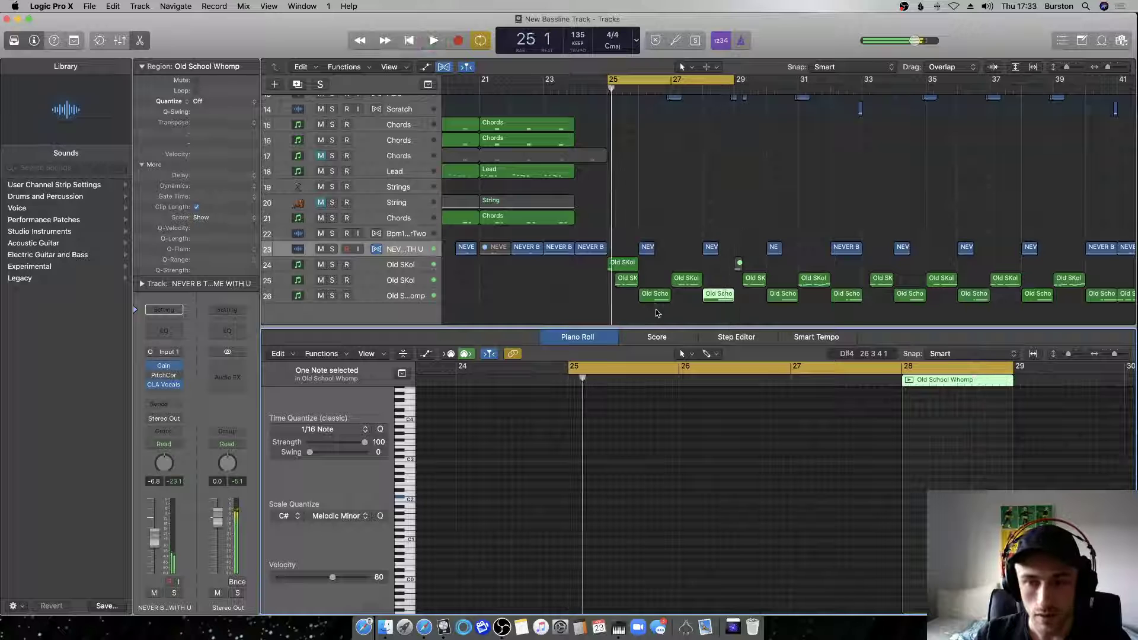
Insert the stereo SoundShifter Pitch effect on the Old School Whomp track.
click(406, 298)
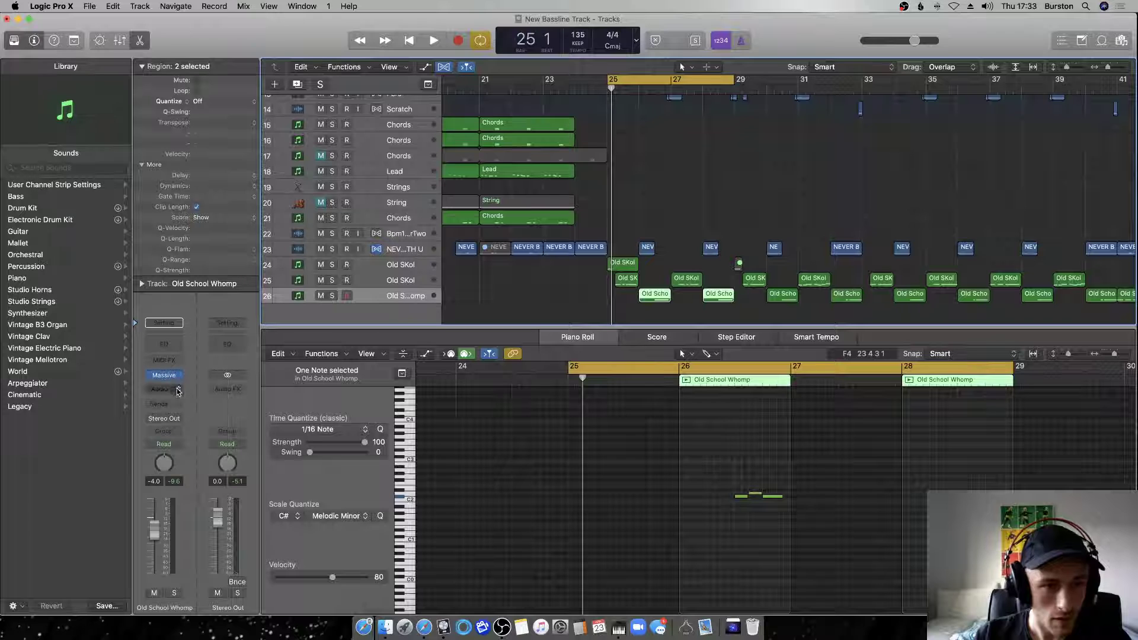
click(178, 391)
mouse_move(214, 437)
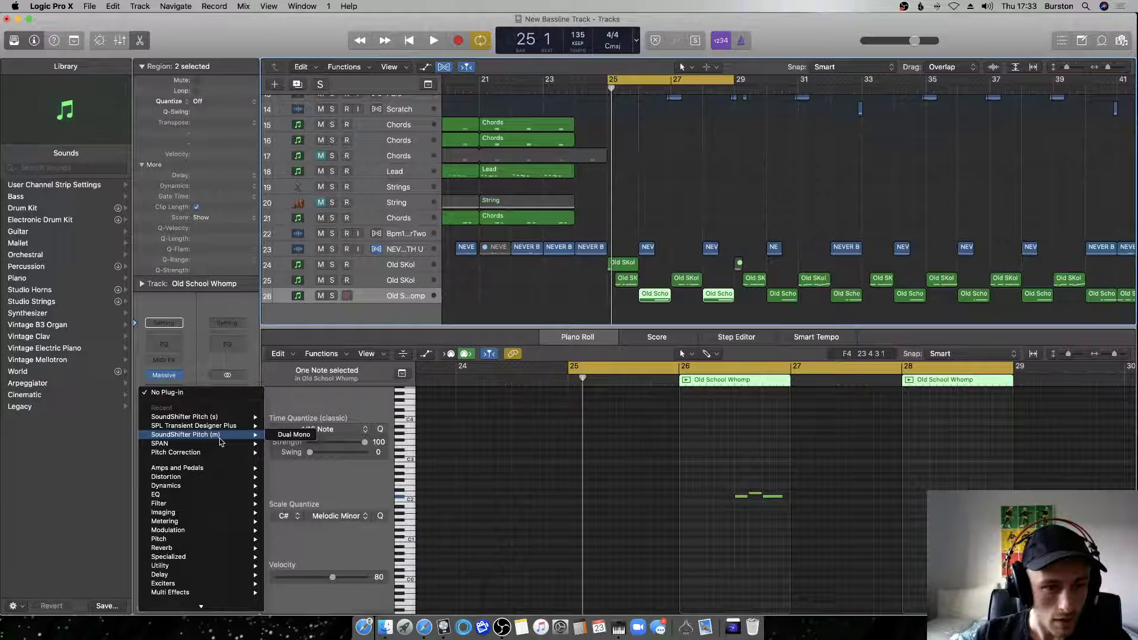
mouse_move(222, 418)
click(278, 418)
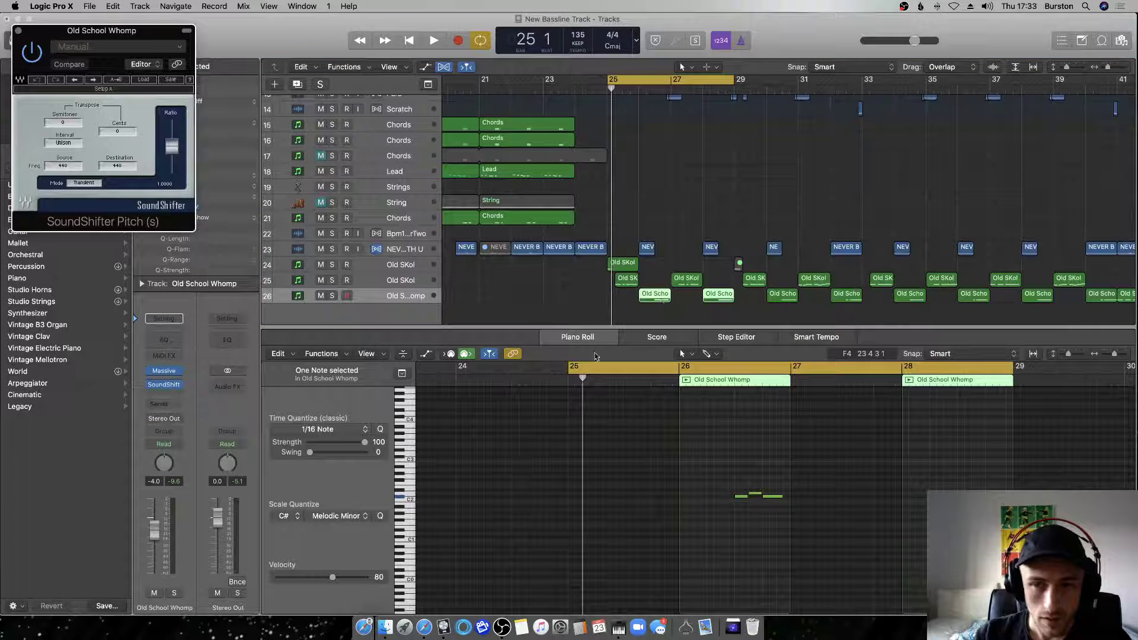
Show track automation, cycle only bar 28 and play the Old School Whomp region there to locate its last note.
key(a)
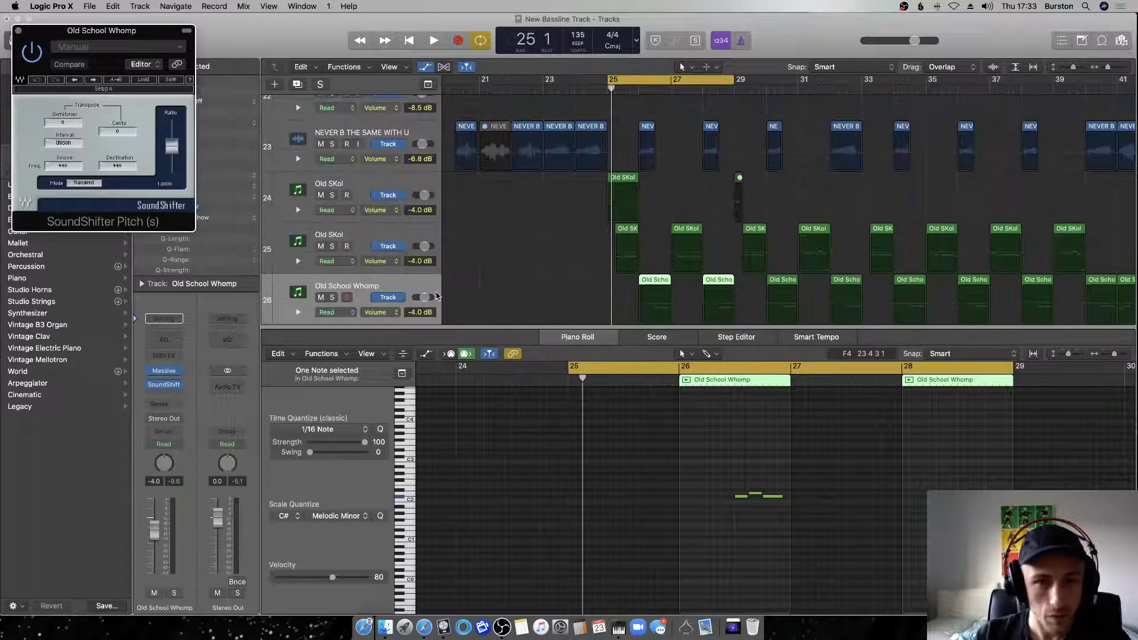
key(super+Right)
key(super+Right)
key(super+Right)
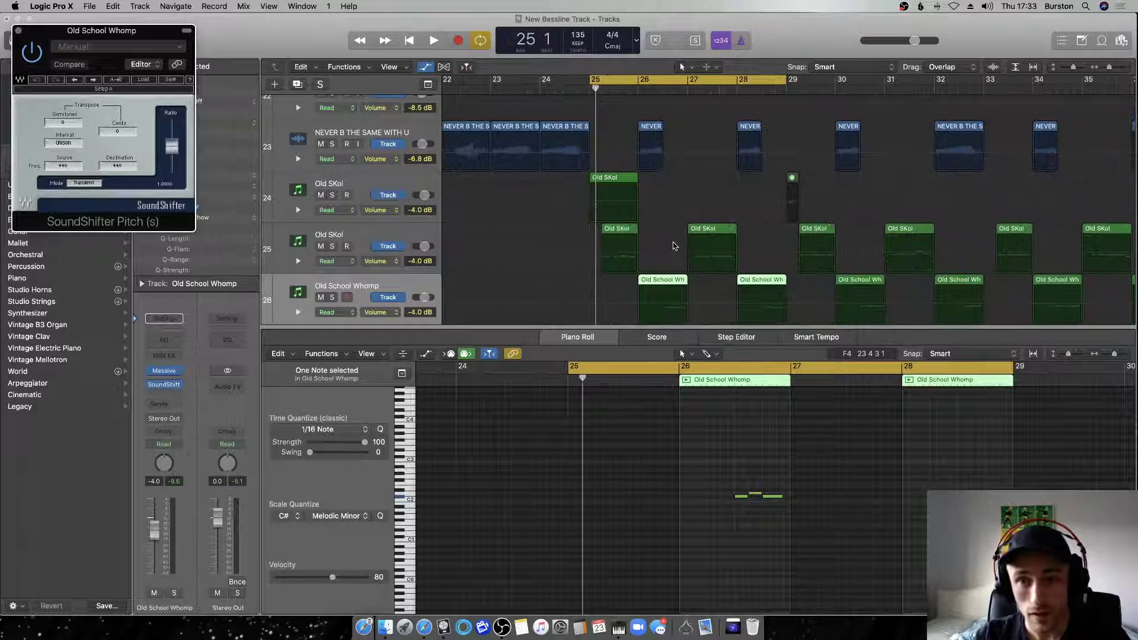
click(744, 82)
drag(740, 82, 786, 81)
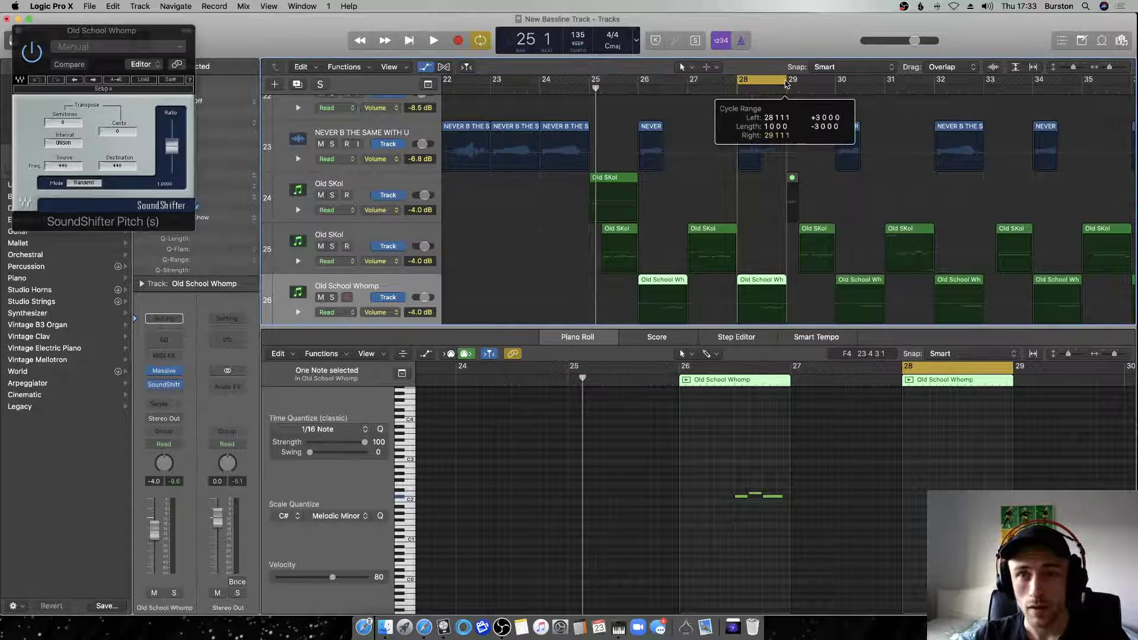
click(745, 298)
click(1008, 494)
key(space)
click(986, 384)
key(z)
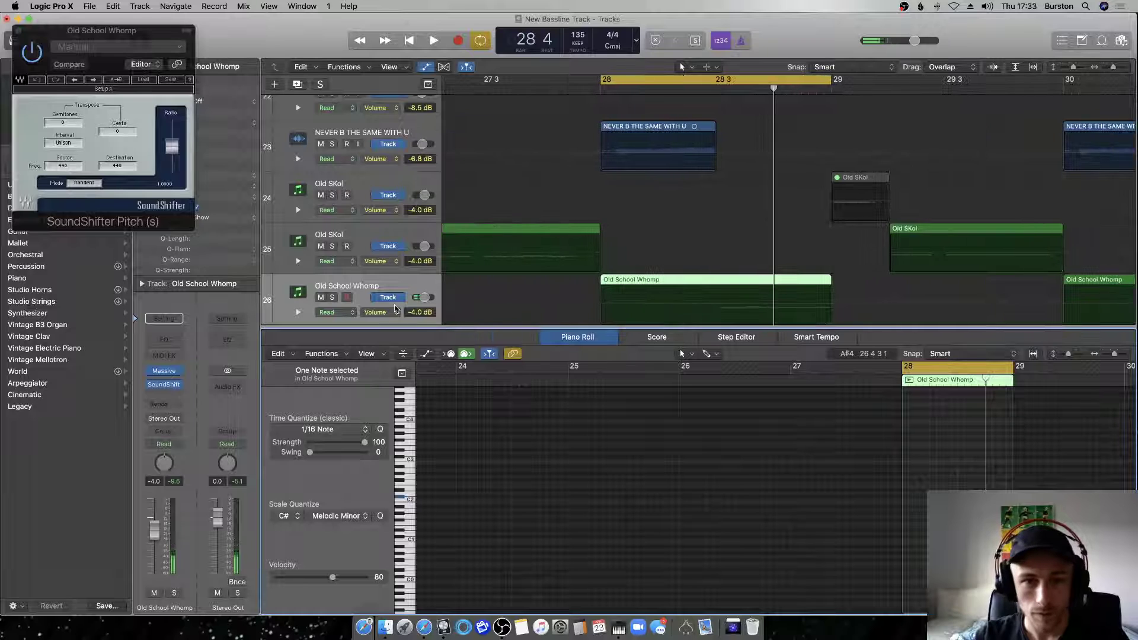
Display the SoundShifter Pitch automation on the Old School Whomp track without converting or copying the existing automation.
click(379, 312)
mouse_move(415, 399)
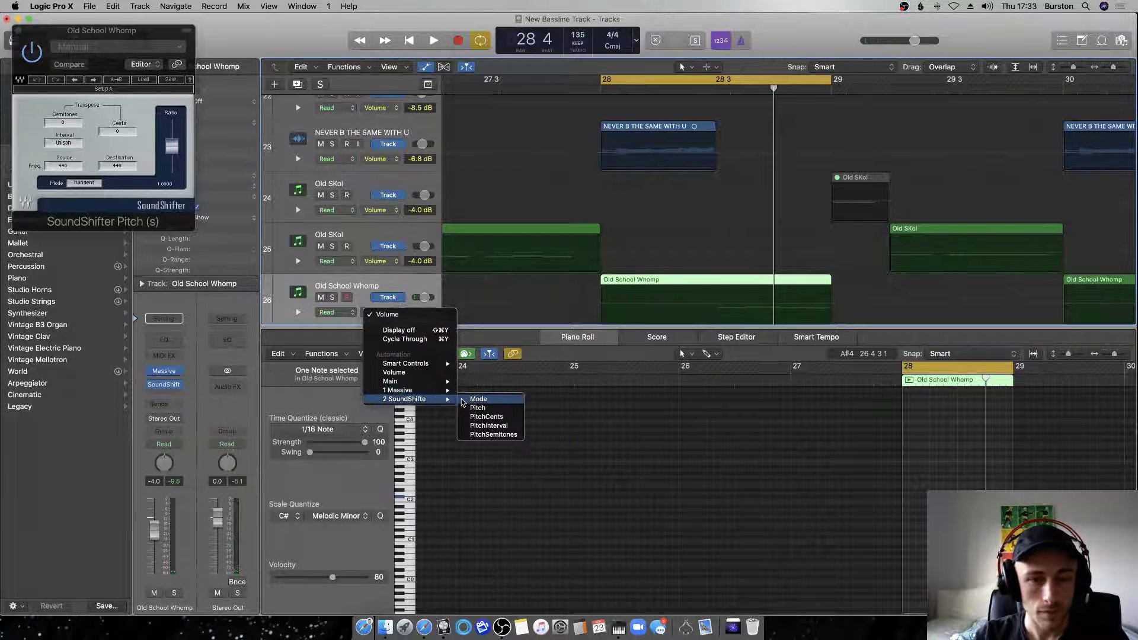
key(Return)
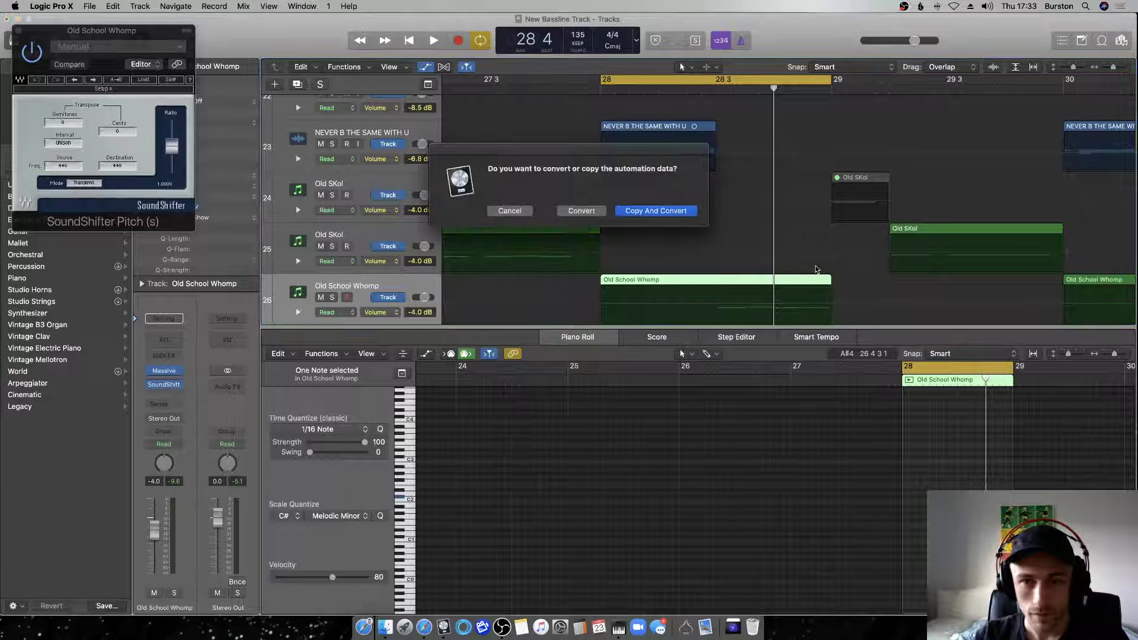
click(522, 213)
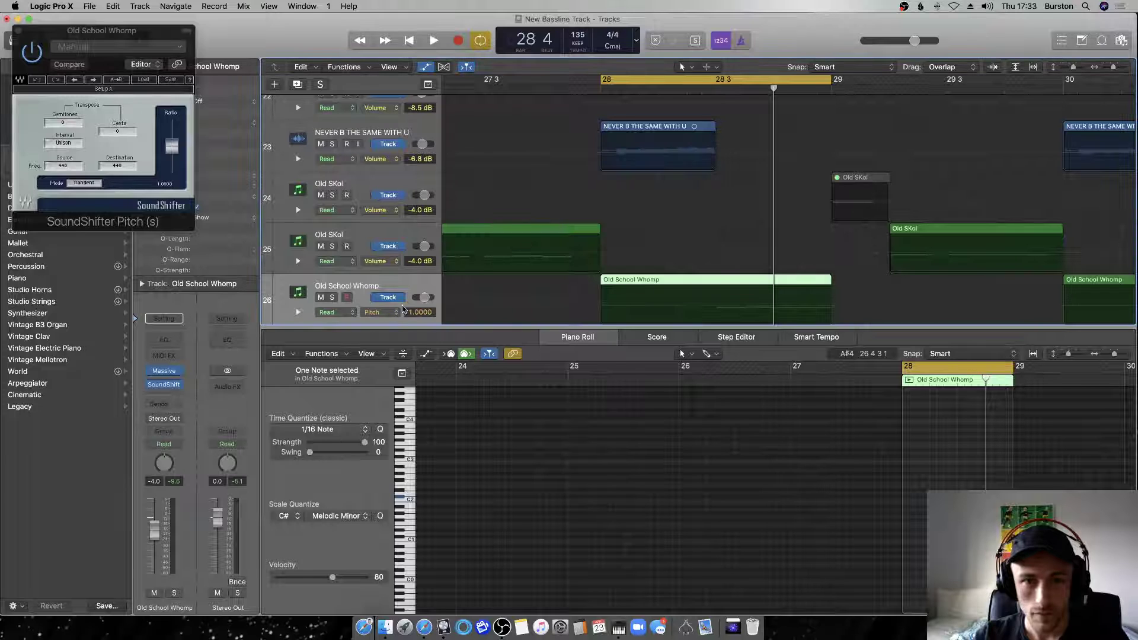
Add pitch automation points at beat 4 of bar 28 and at bar 29, ramping the pitch up to about 1.0657.
key(super+Down)
key(super+Down)
key(super+Down)
key(super+Down)
key(super+Down)
key(super+Down)
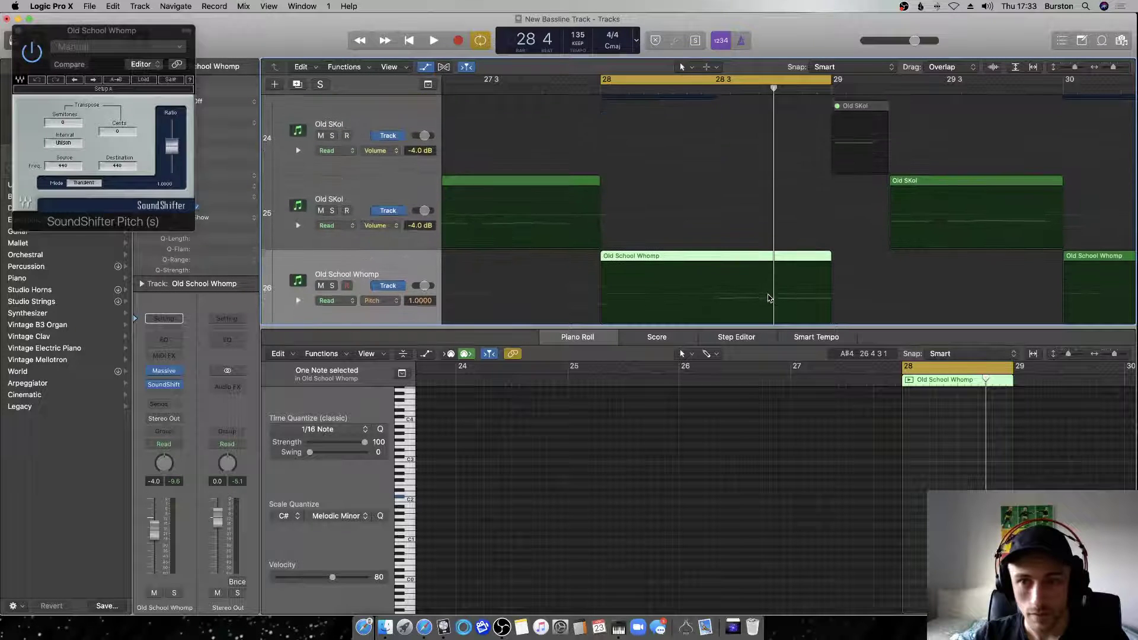
click(833, 273)
click(833, 272)
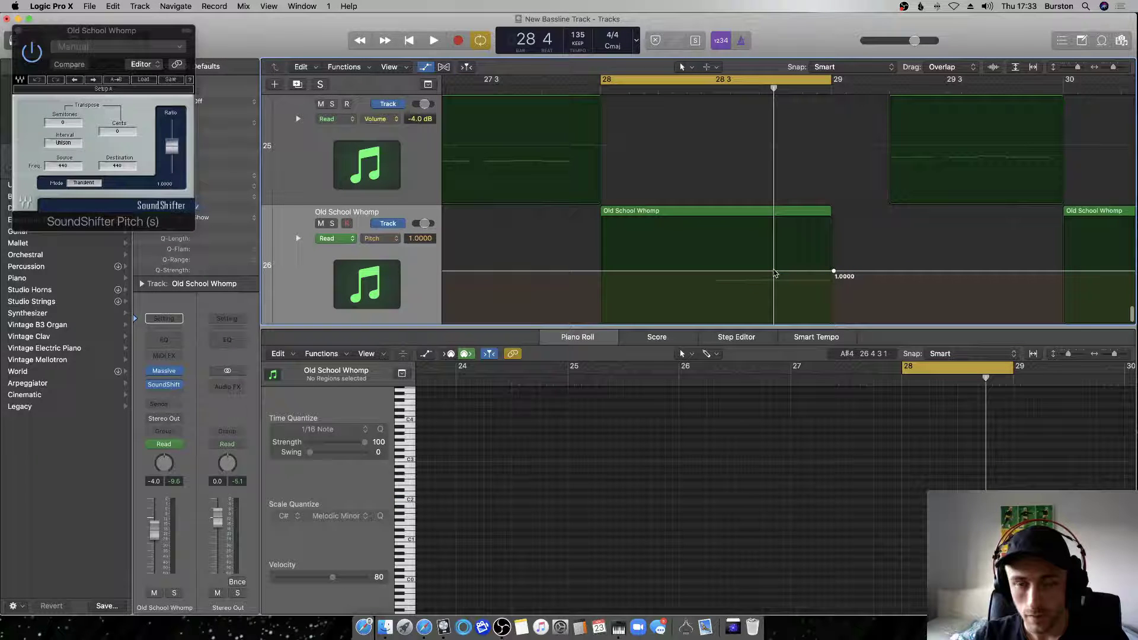
key(super+Right)
drag(780, 80, 900, 82)
drag(896, 271, 900, 272)
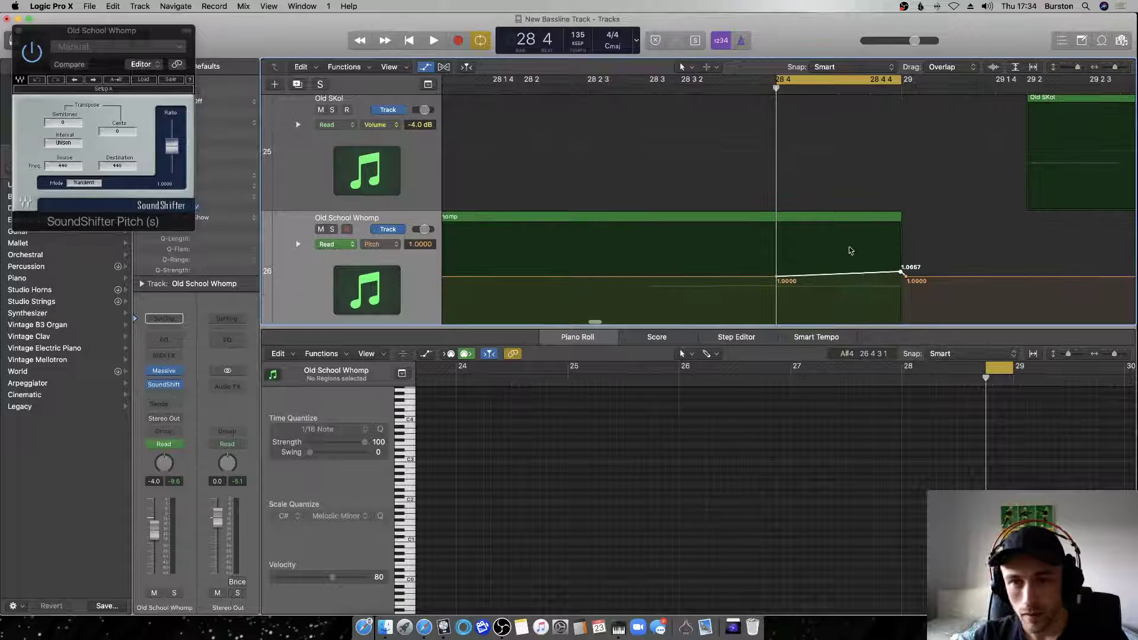
Bend the pitch ramp into a curve with the Automation Curve tool, start it later, raise its peak to 1.3649 and play it.
click(705, 67)
click(744, 243)
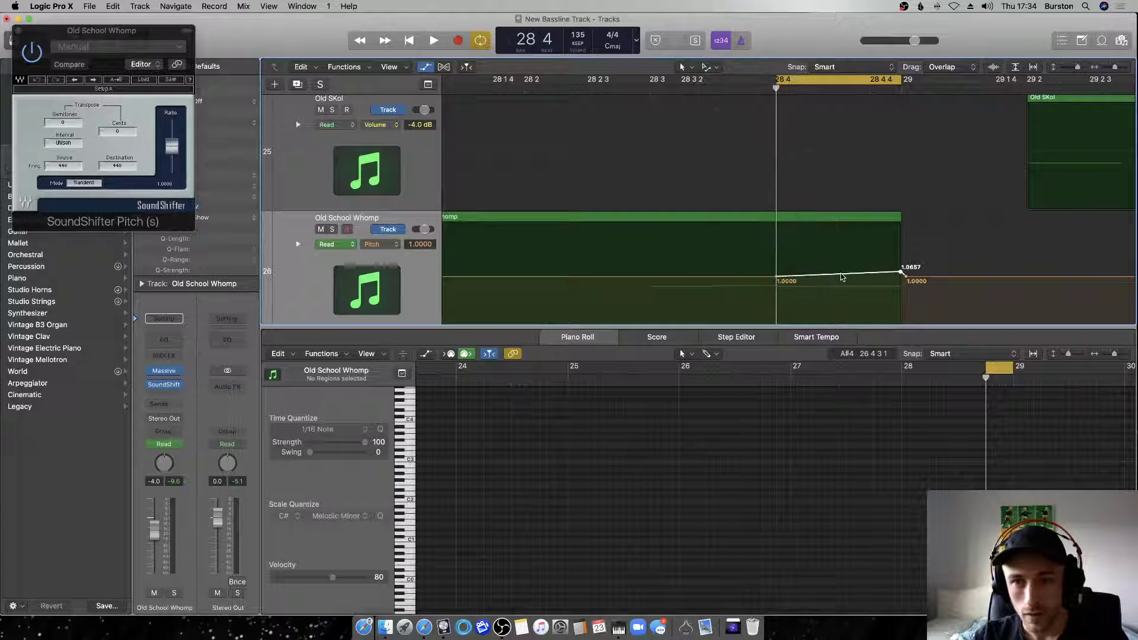
drag(842, 277, 844, 308)
drag(775, 279, 898, 256)
key(space)
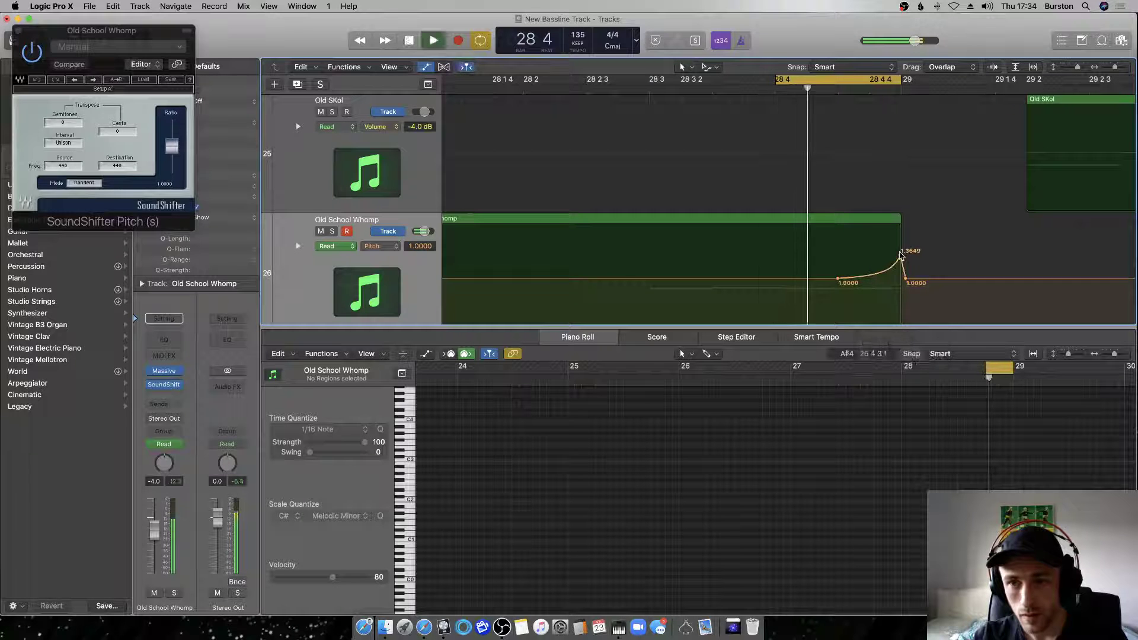
key(space)
Turn off cycling, hide the automation and play from bar 23 into bar 29 to hear the pitch rise in context.
key(super+Left)
key(super+Left)
key(super+Left)
key(super+Left)
key(super+Left)
key(super+Left)
key(super+Left)
key(super+Left)
key(super+Left)
key(super+Left)
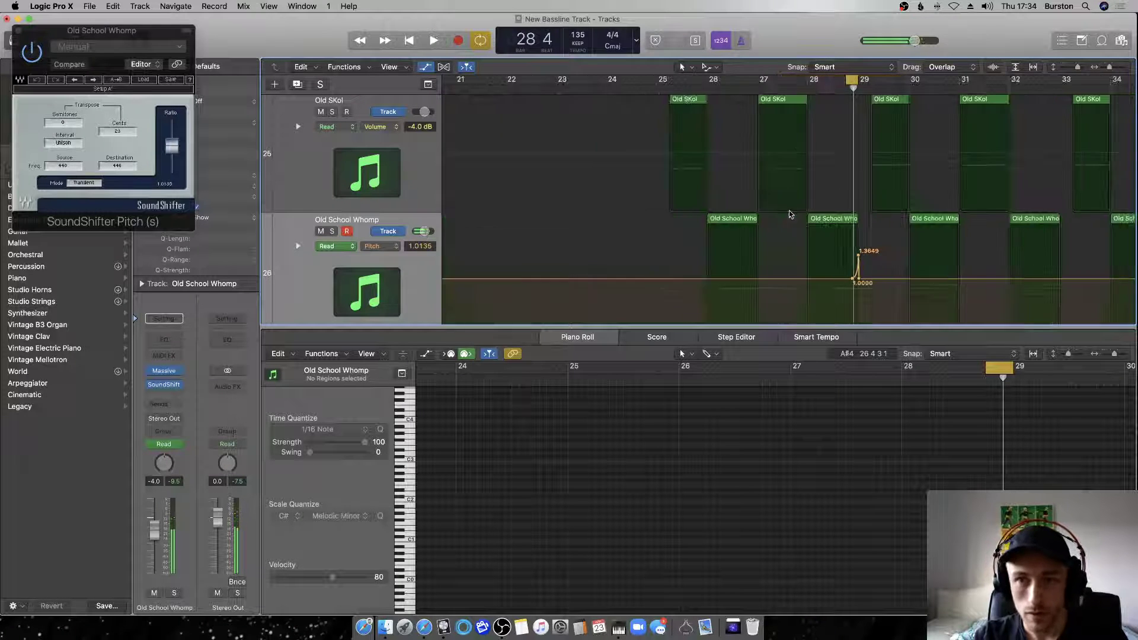
click(749, 90)
key(c)
key(space)
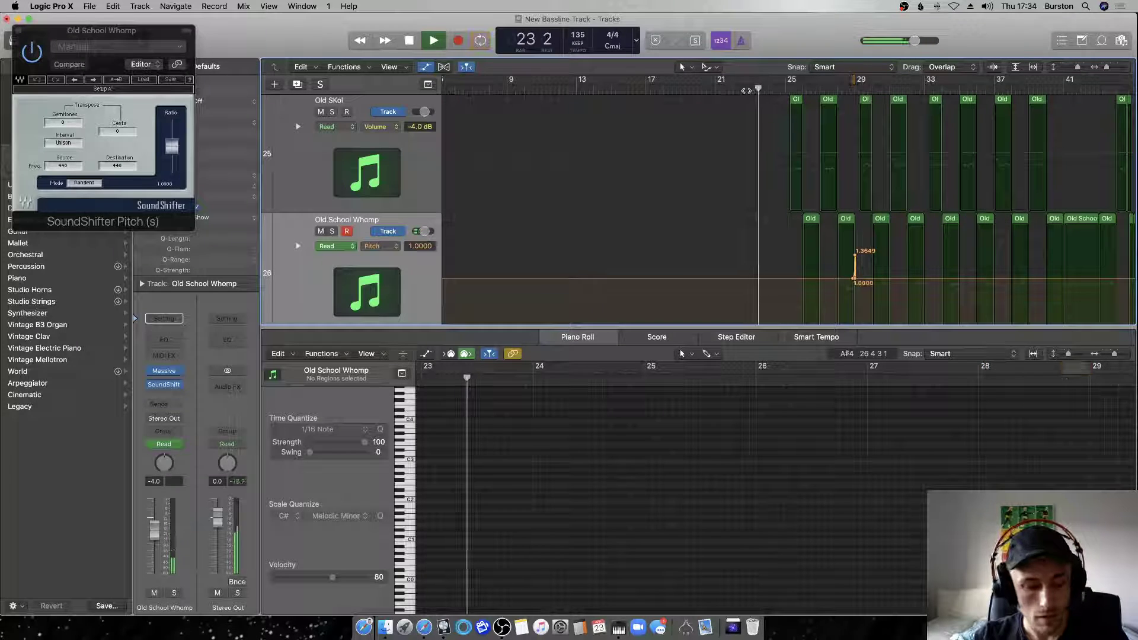
key(a)
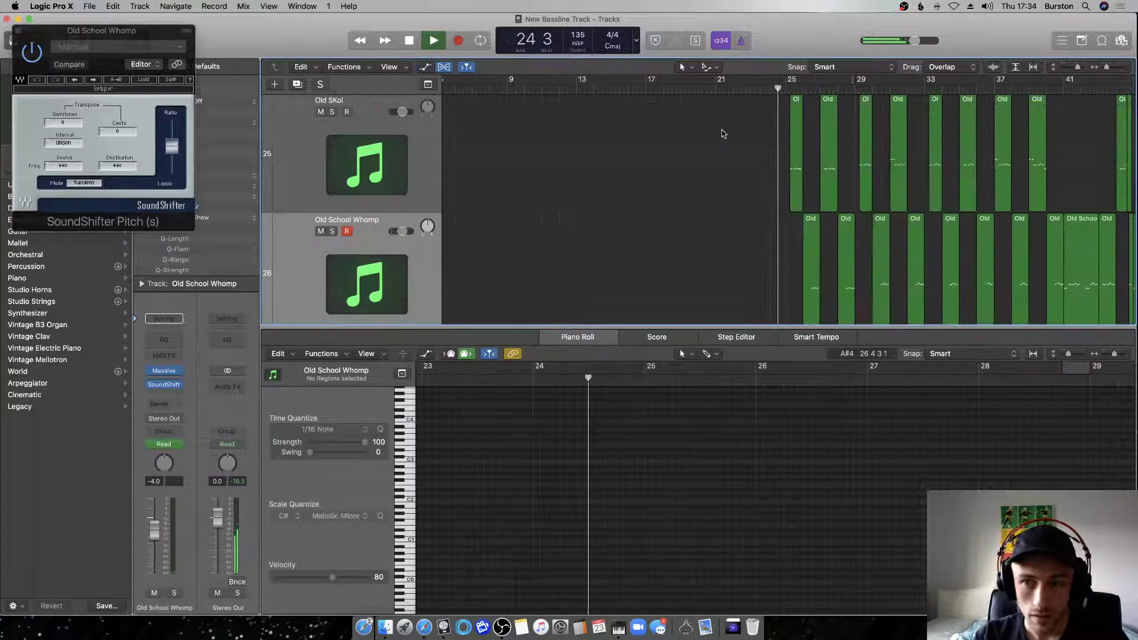
scroll(725, 132, down, 6)
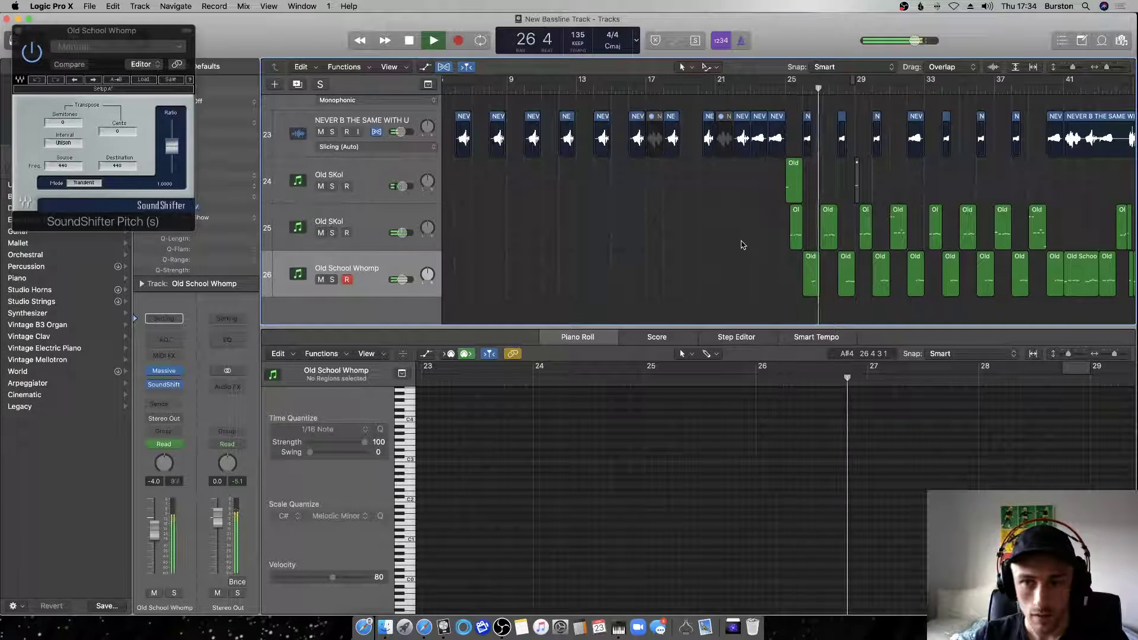
scroll(742, 245, right, 5)
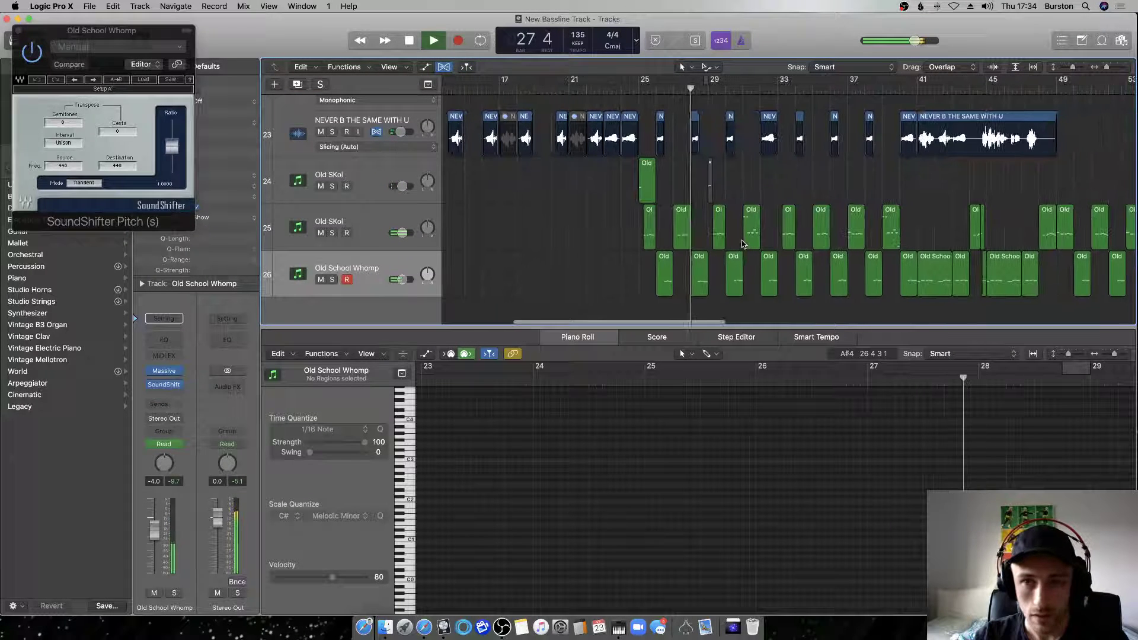
scroll(688, 228, down, 2)
scroll(688, 228, down, 2)
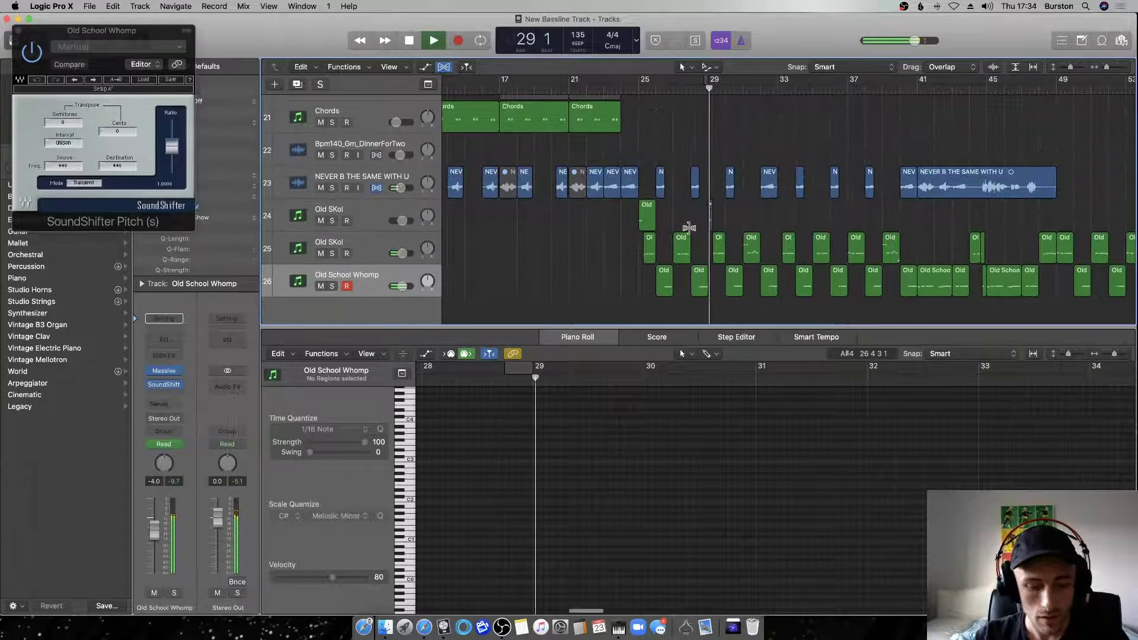
key(space)
Cycle bar 28 and play the Old School Whomp region there.
scroll(689, 228, up, 5)
click(659, 287)
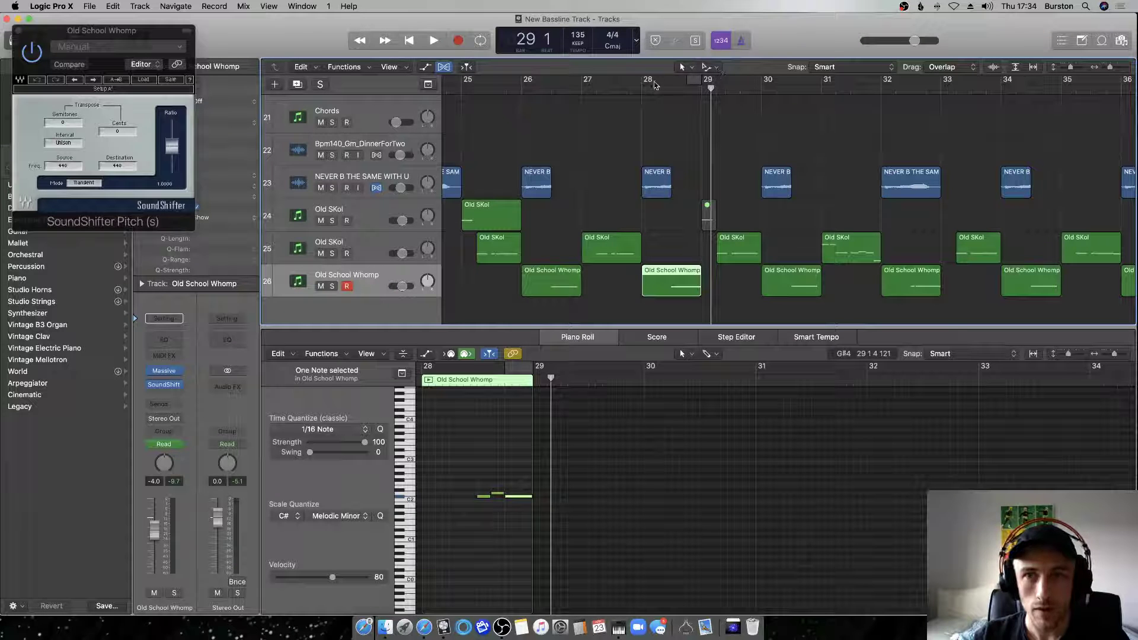
drag(659, 85, 692, 79)
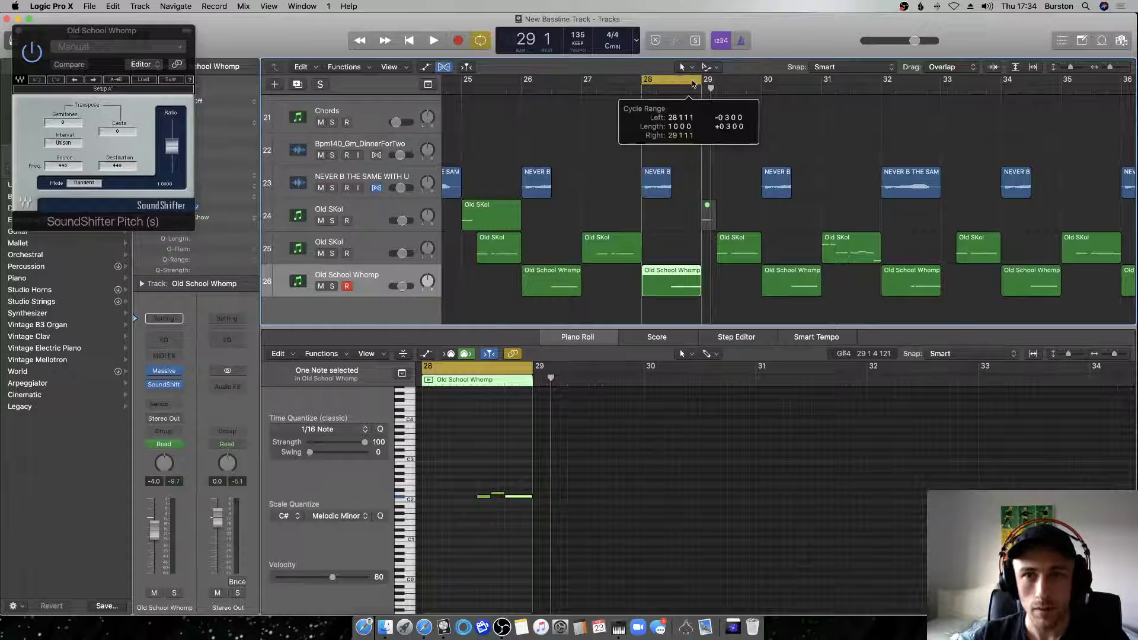
ctrl+alt+click(643, 173)
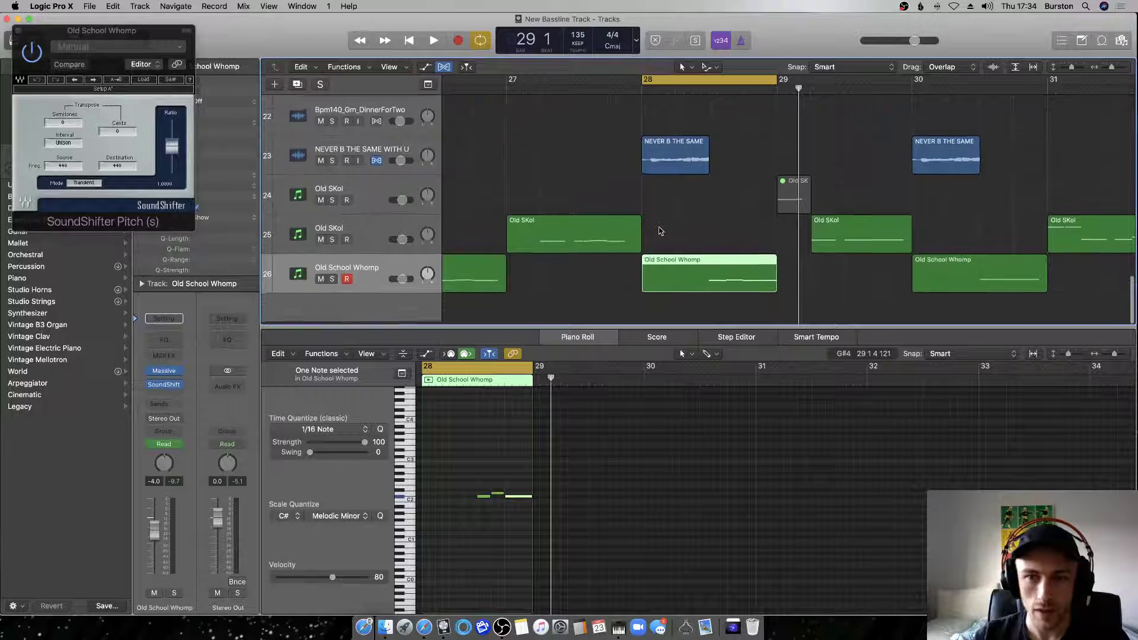
key(space)
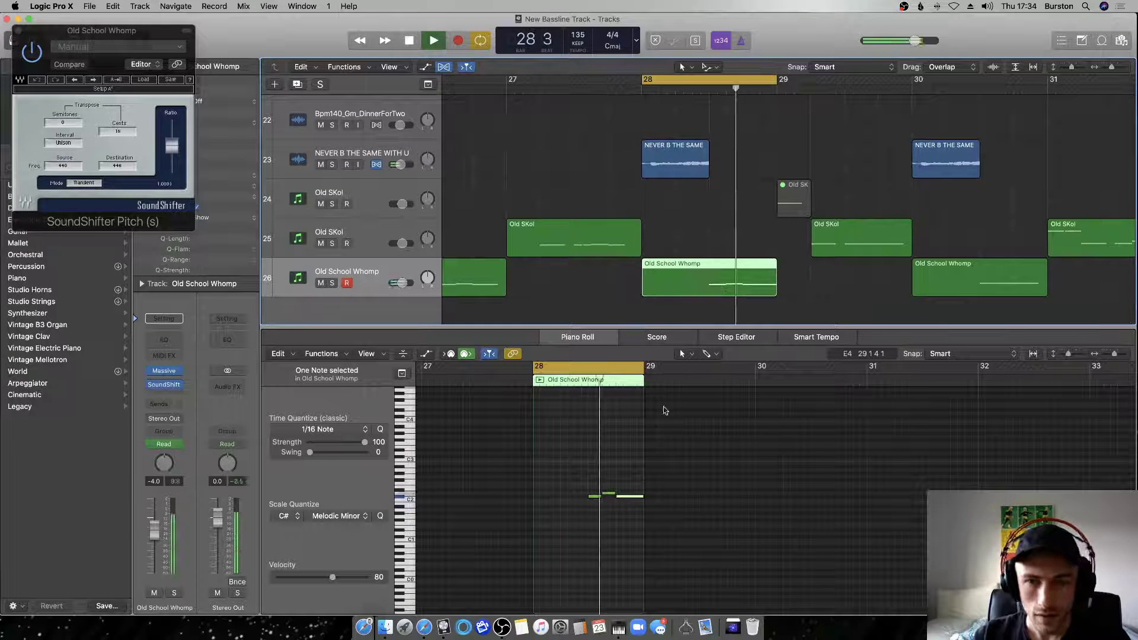
key(space)
Show the Old School Whomp pitch automation and shorten the cycle range to beats 3 and 4 of bar 28.
key(a)
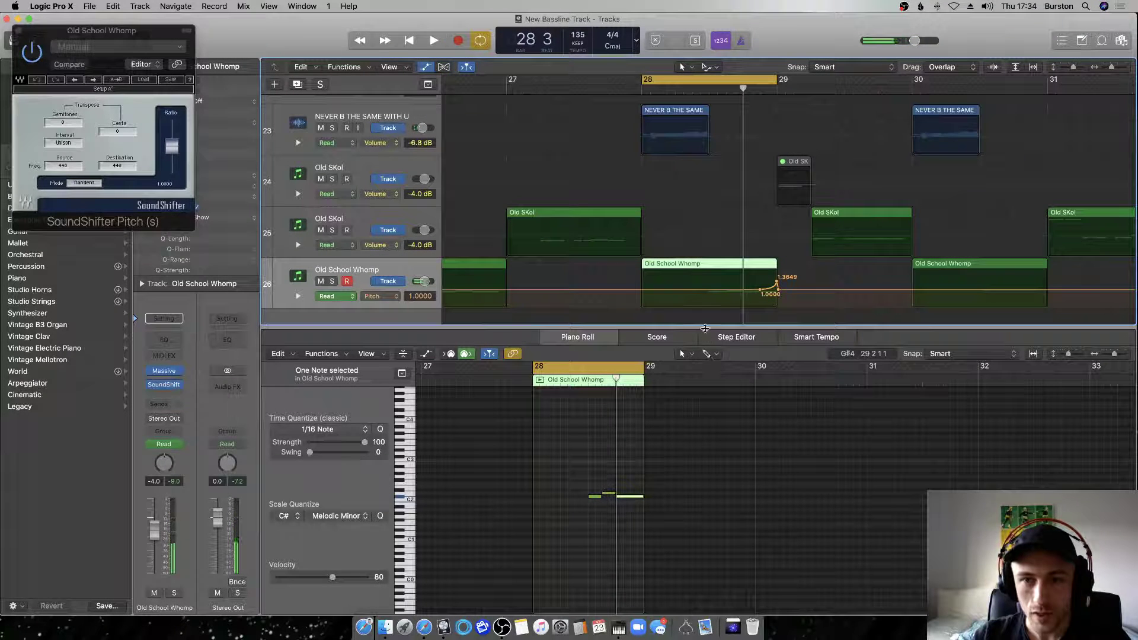
ctrl+alt+click(687, 299)
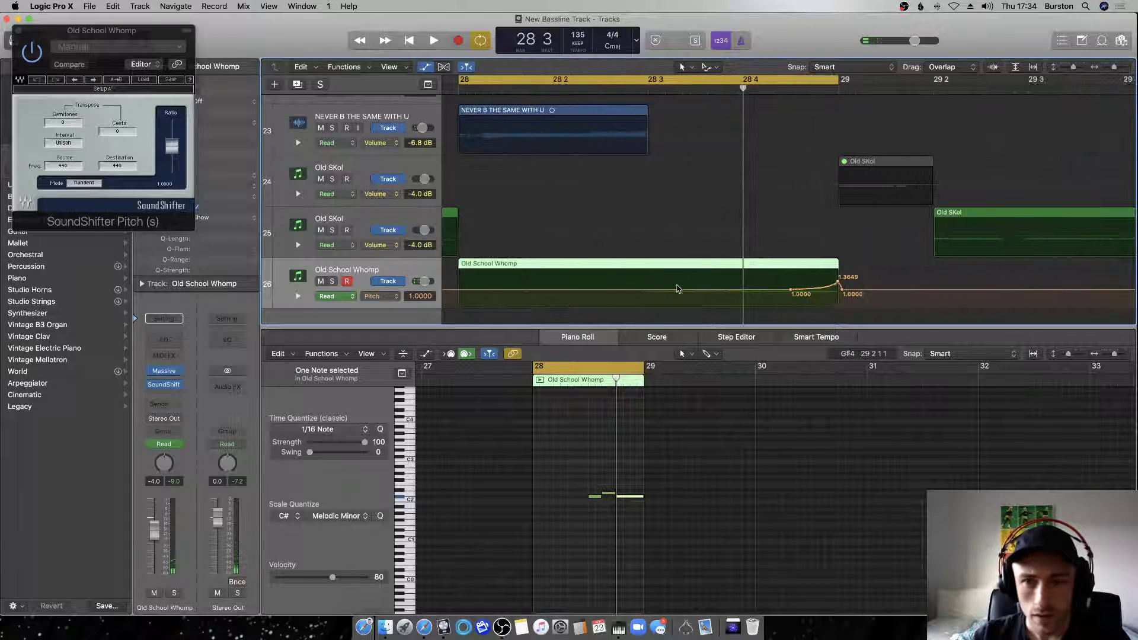
scroll(660, 293, down, 3)
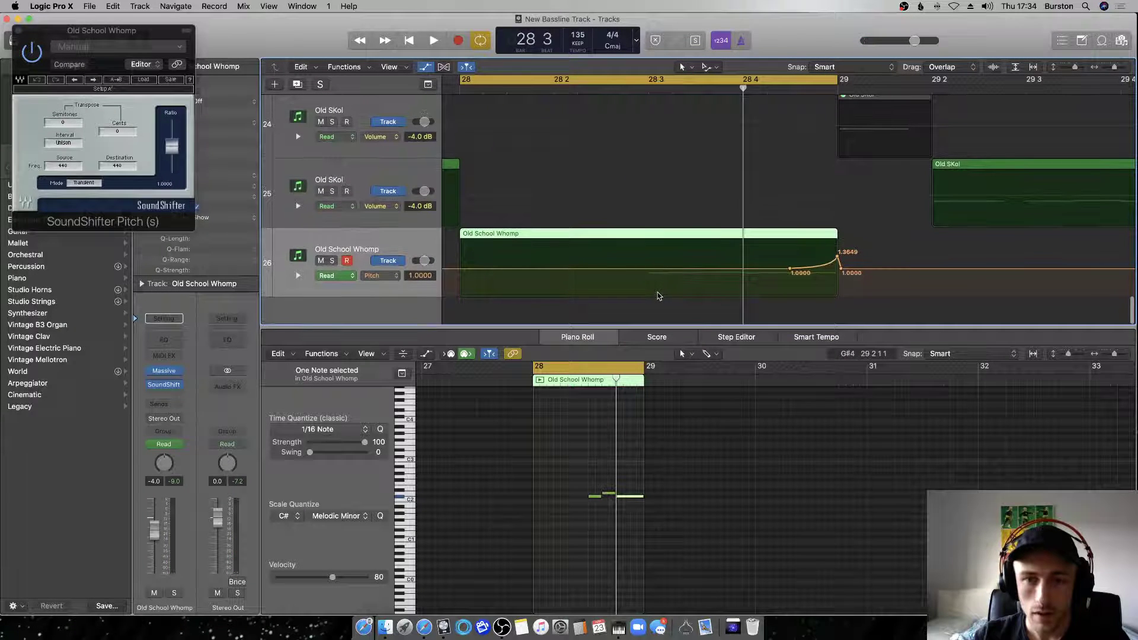
drag(669, 79, 838, 80)
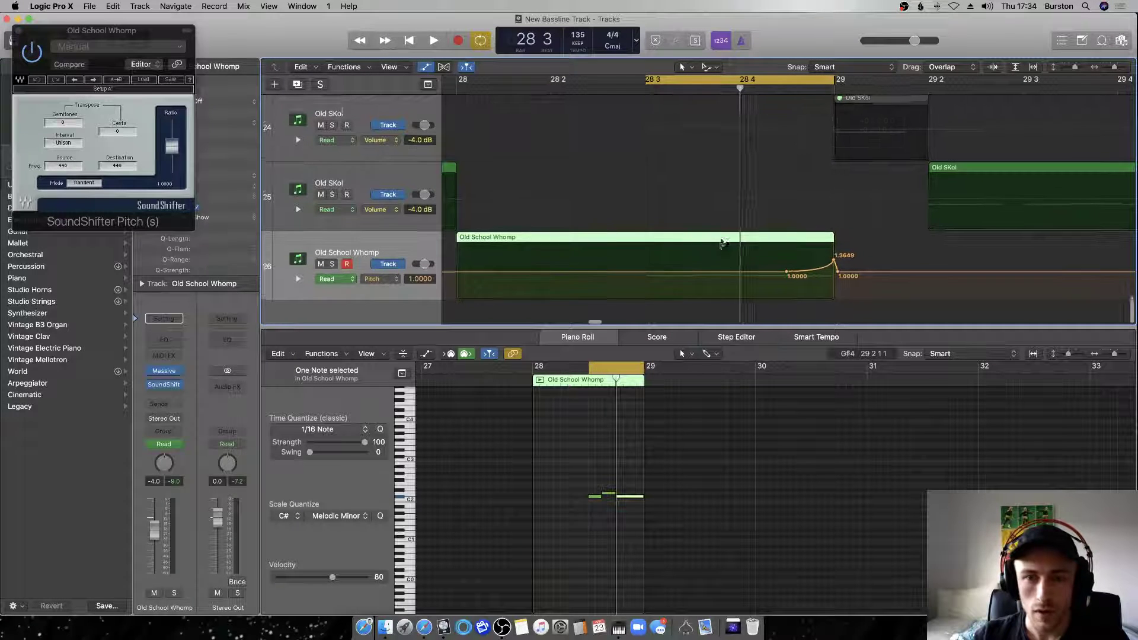
Lower the middle note of the bar 28 Old School Whomp region to C#2 and play the cycled beats.
key(space)
click(607, 496)
drag(608, 493, 607, 497)
key(space)
click(606, 498)
key(space)
click(606, 499)
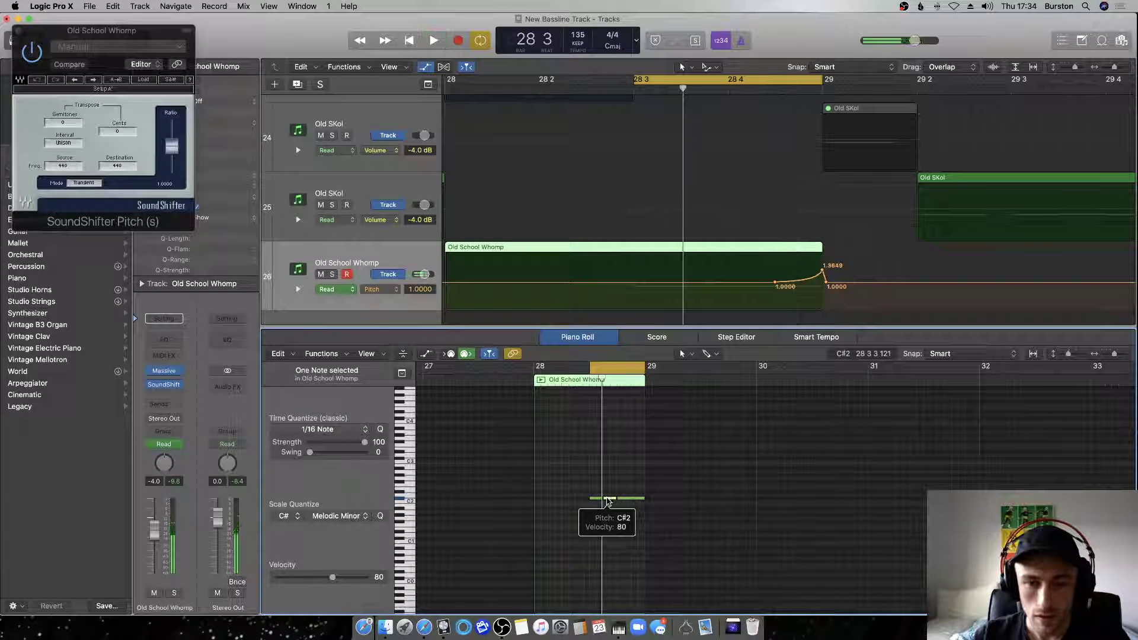
key(space)
click(606, 499)
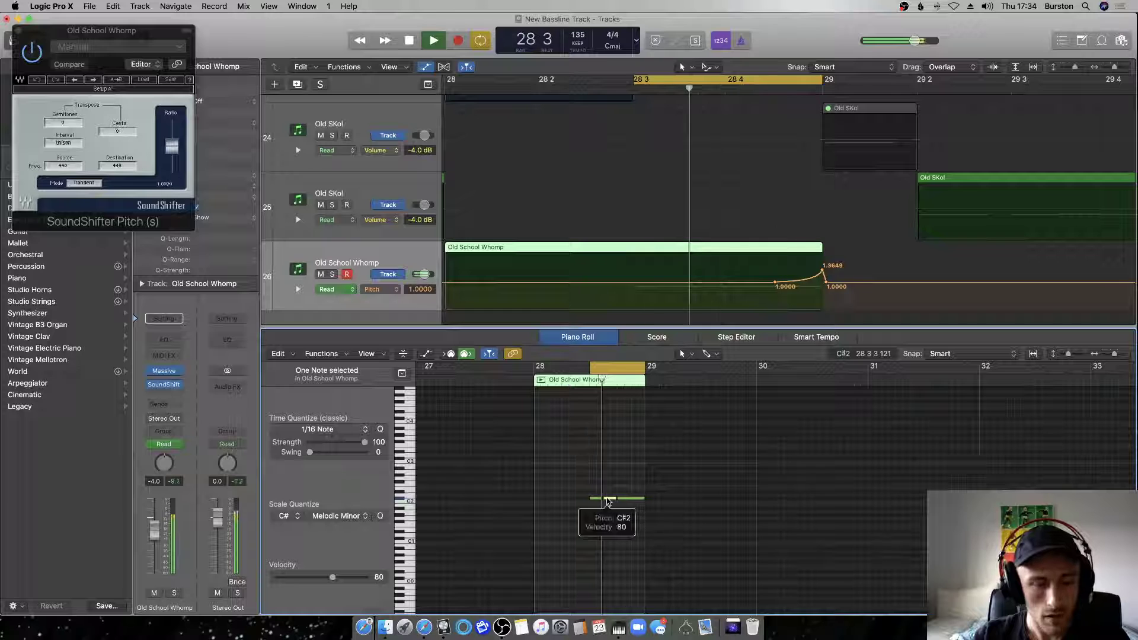
key(space)
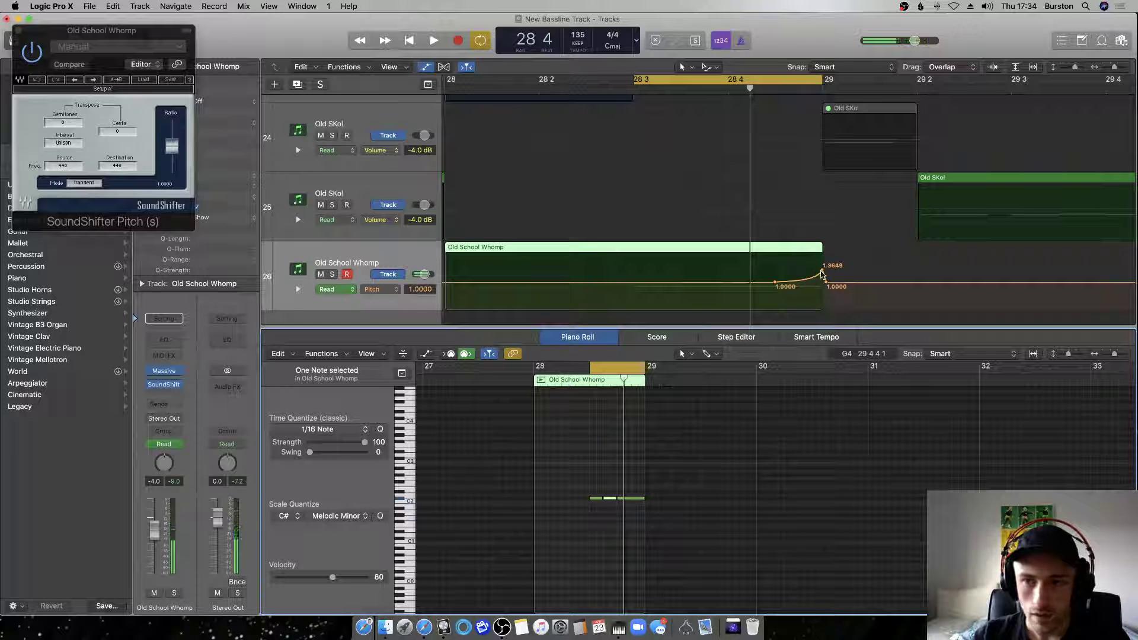
Replay the last two beats of bar 28 and check the position of the pitch curve's starting point.
key(space)
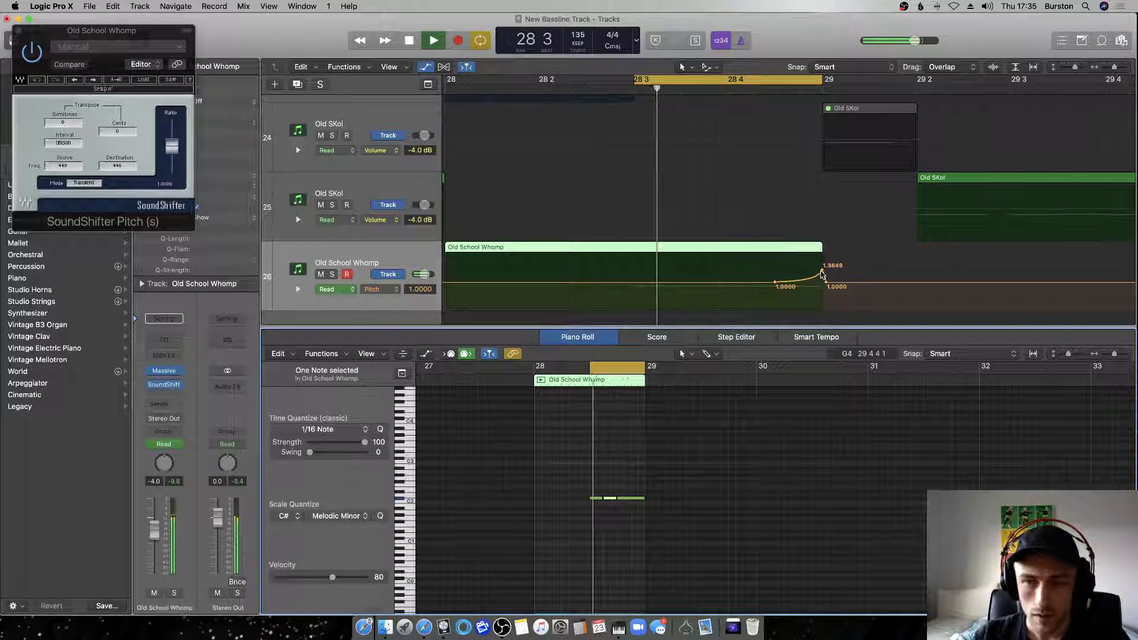
key(space)
key(space)
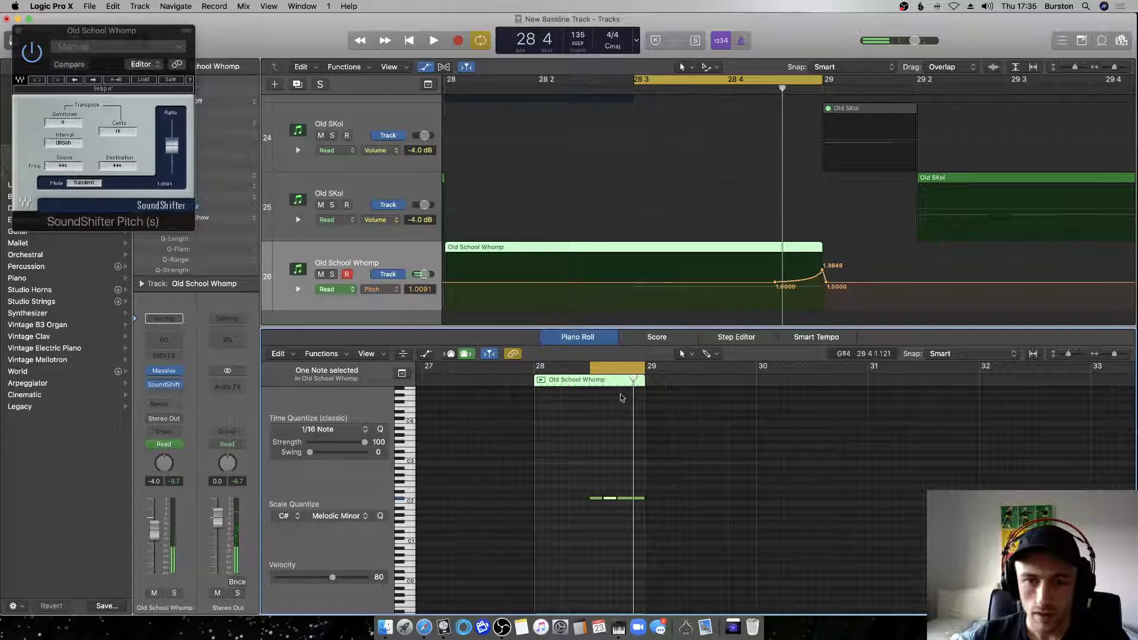
click(776, 282)
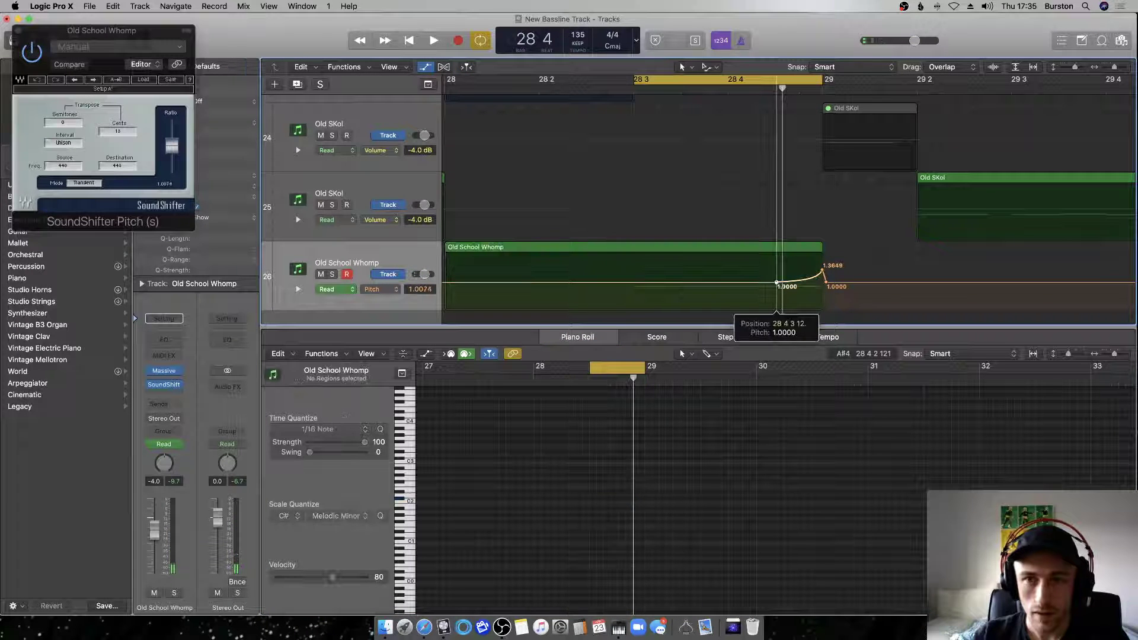
click(673, 306)
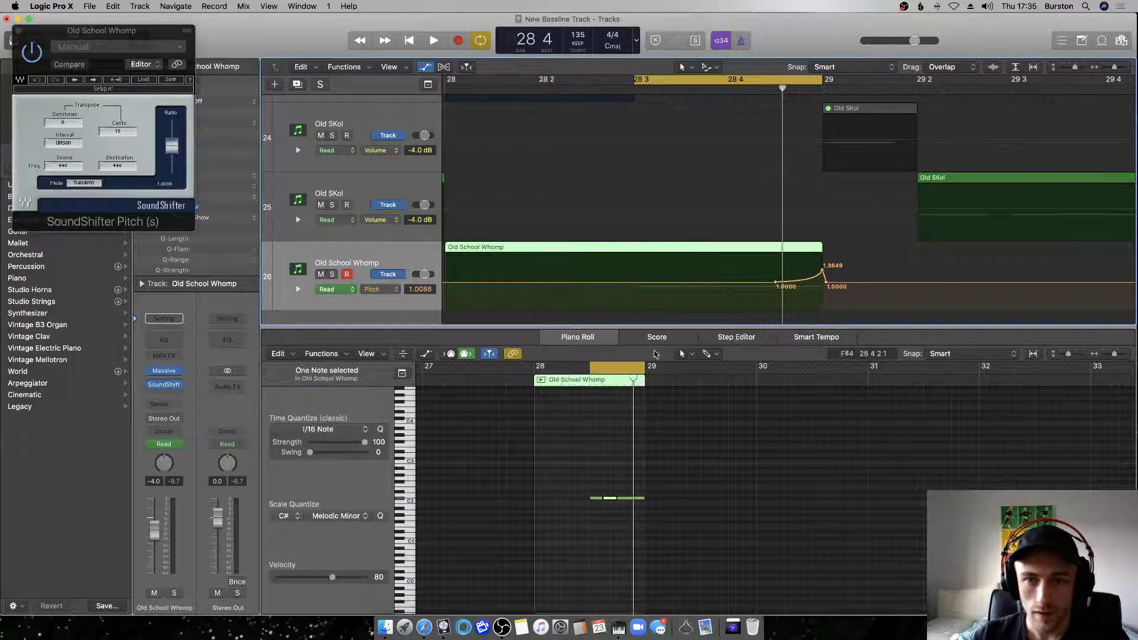
Try moving the bar 28 Old School Whomp region one beat earlier, restoring it to bar 28.
drag(609, 383, 601, 384)
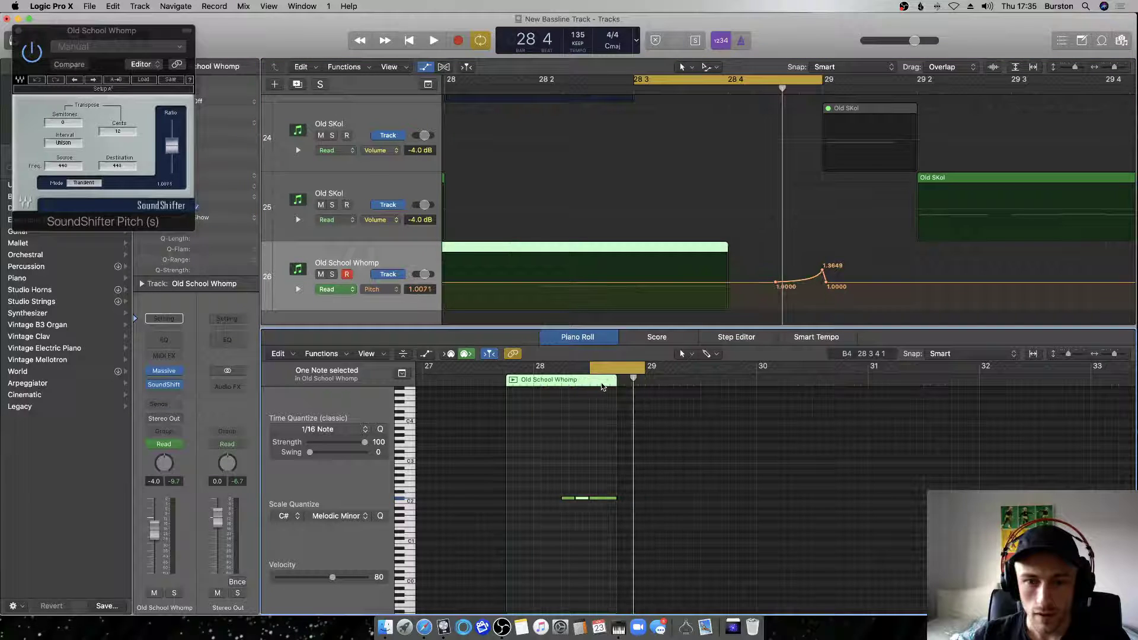
key(alt+Right)
click(603, 384)
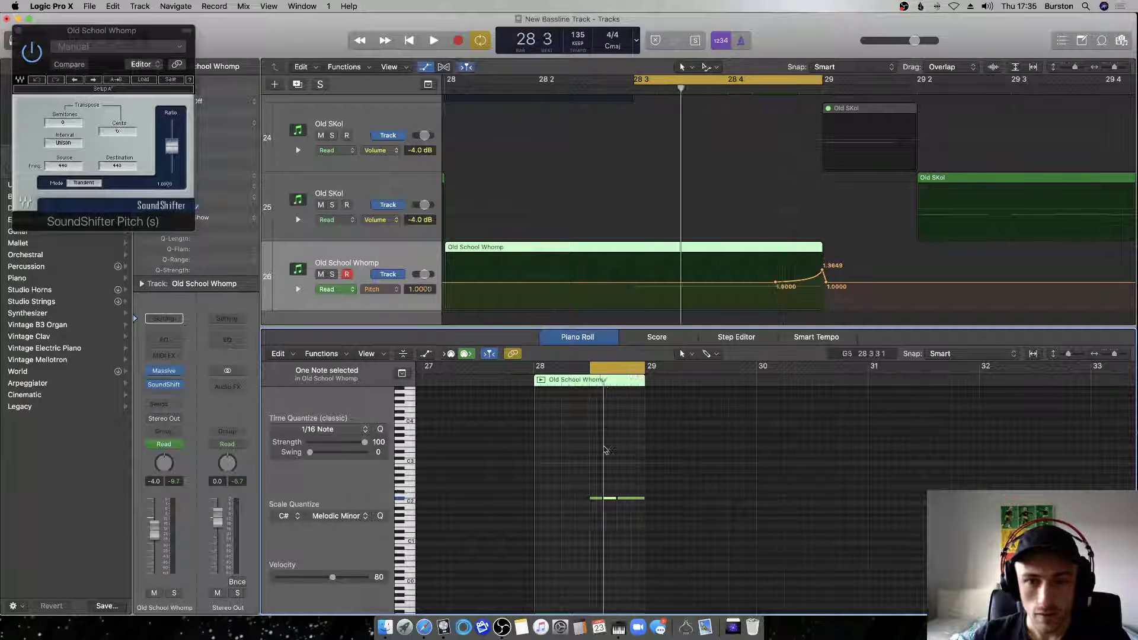
Replay the bar 28 bass phrase and delete its middle note.
click(607, 510)
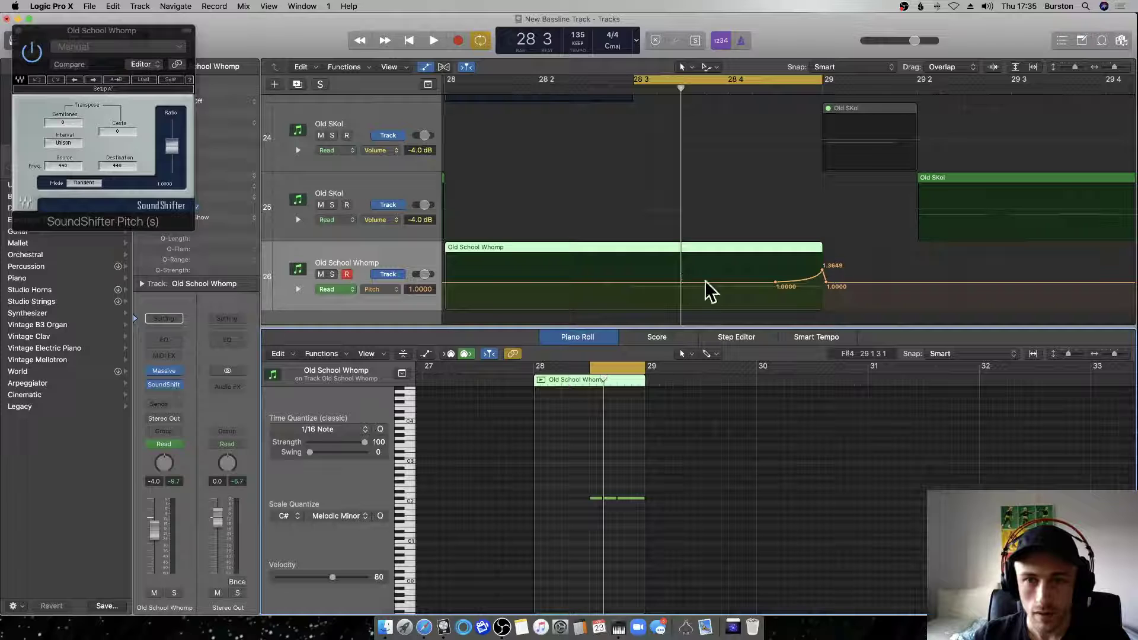
key(space)
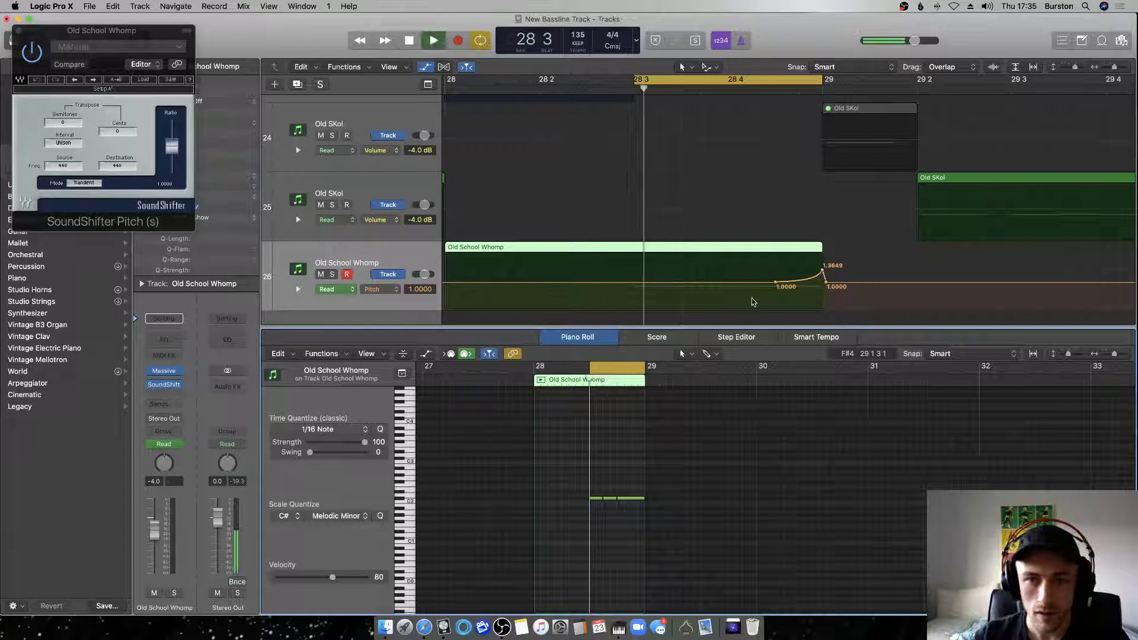
key(space)
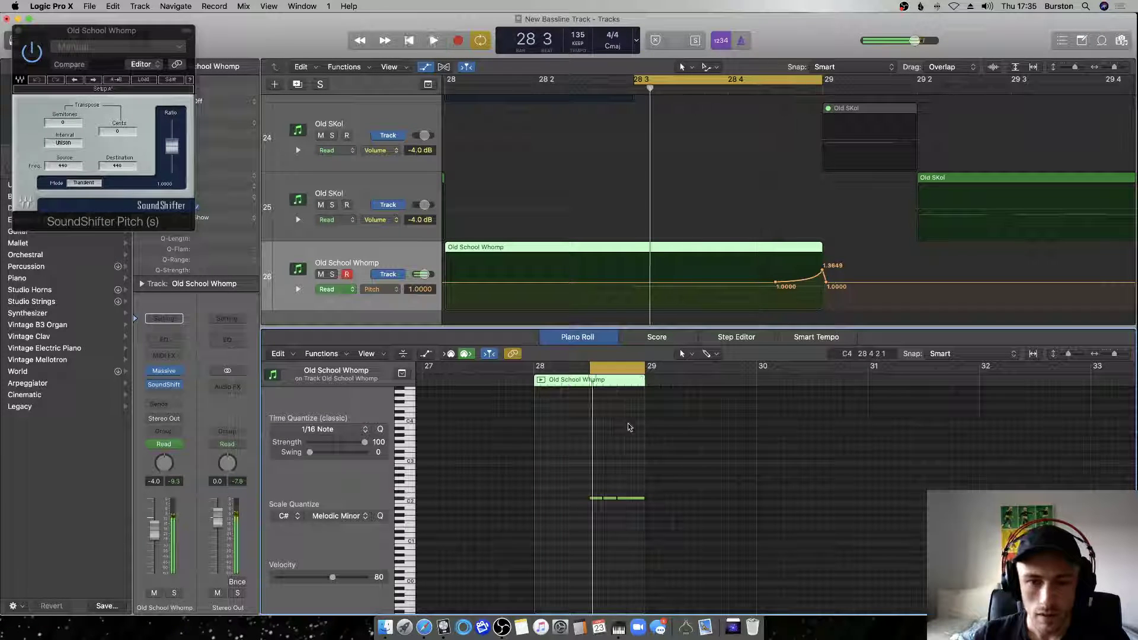
click(597, 497)
key(space)
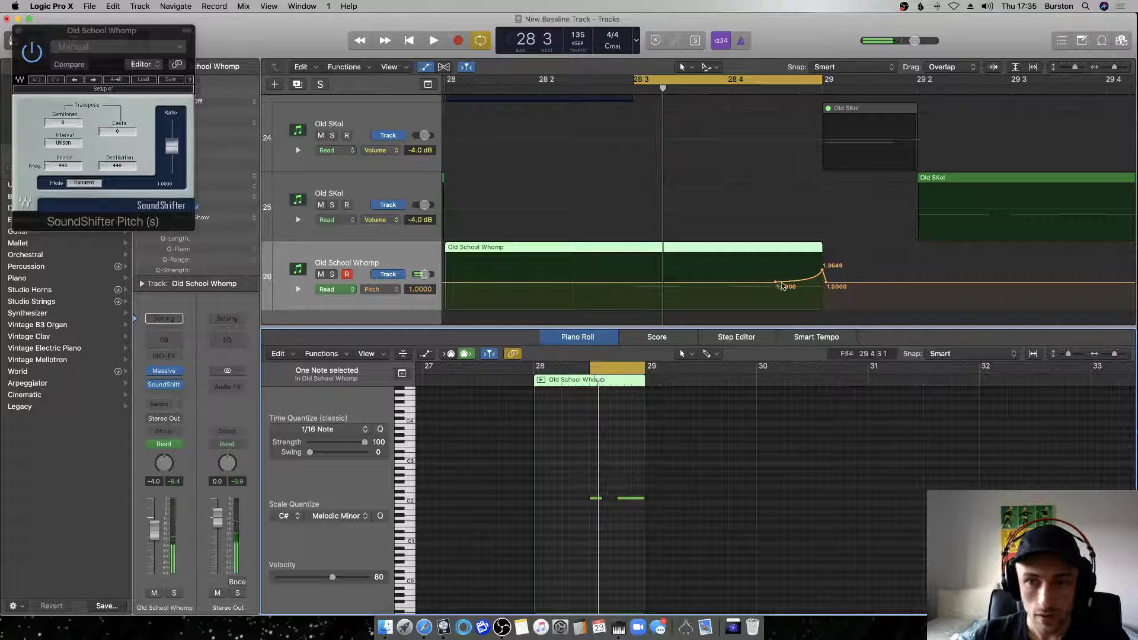
Lower the peak of the pitch rise before bar 29 to 1.3124 and play it.
drag(821, 274, 822, 276)
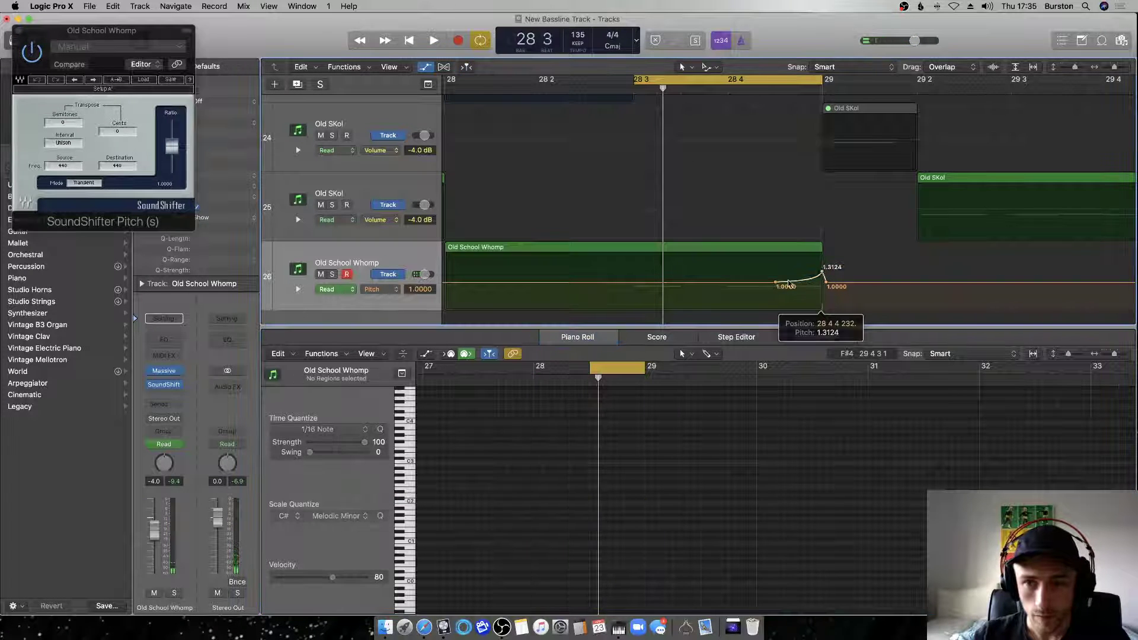
key(space)
key(space)
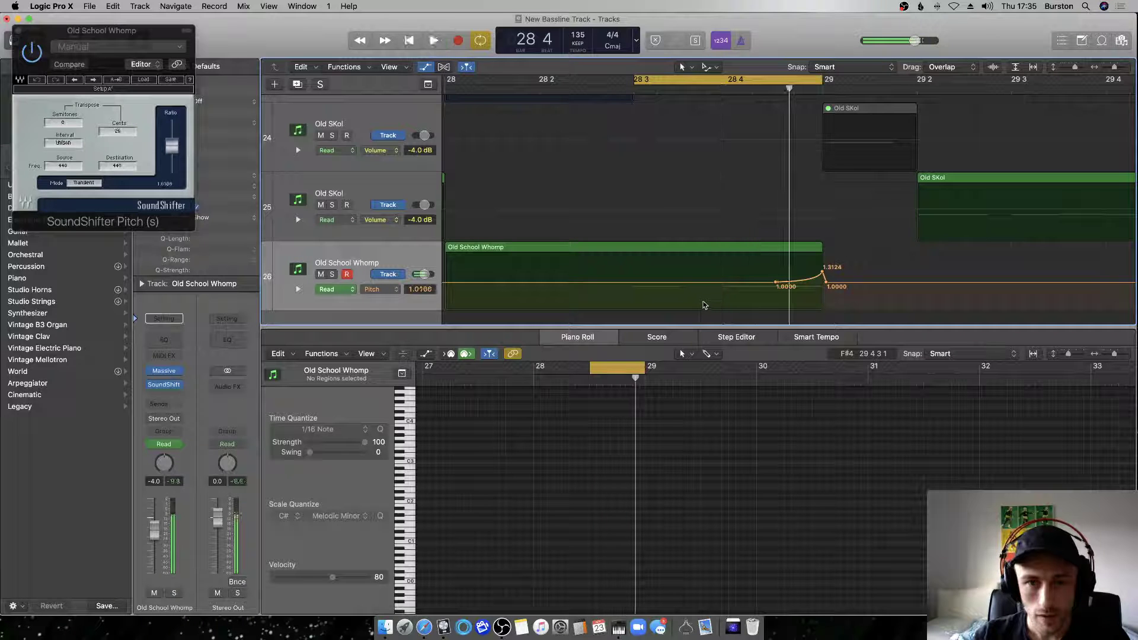
Undo the peak change, the middle note's deletion and its pitch change, and play the phrase again.
click(664, 252)
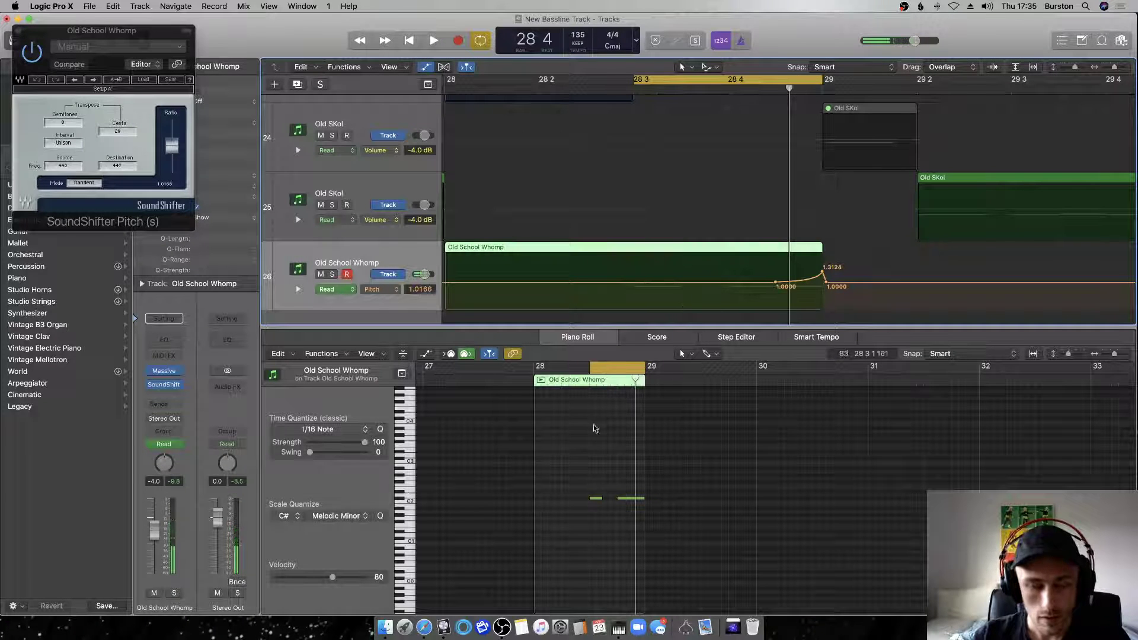
key(super+z)
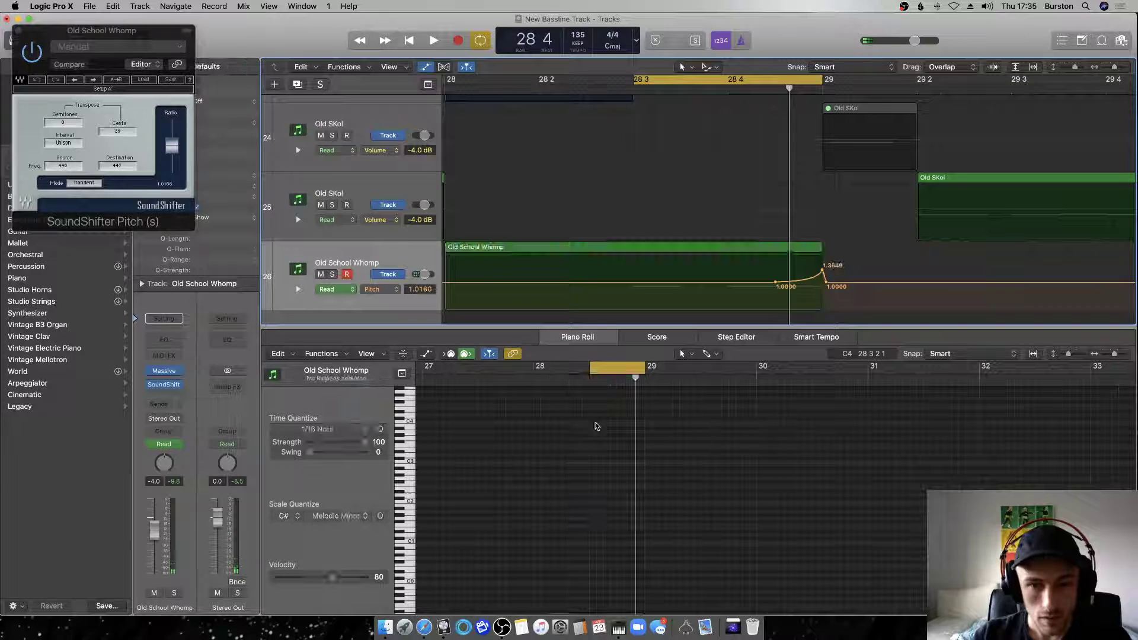
click(650, 250)
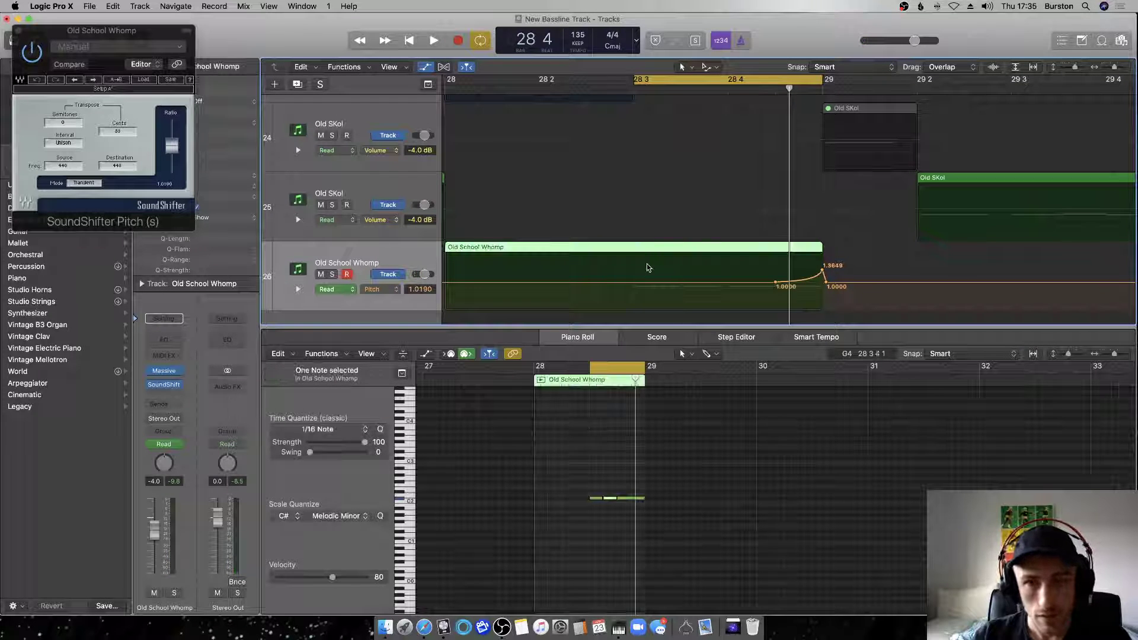
key(super+z)
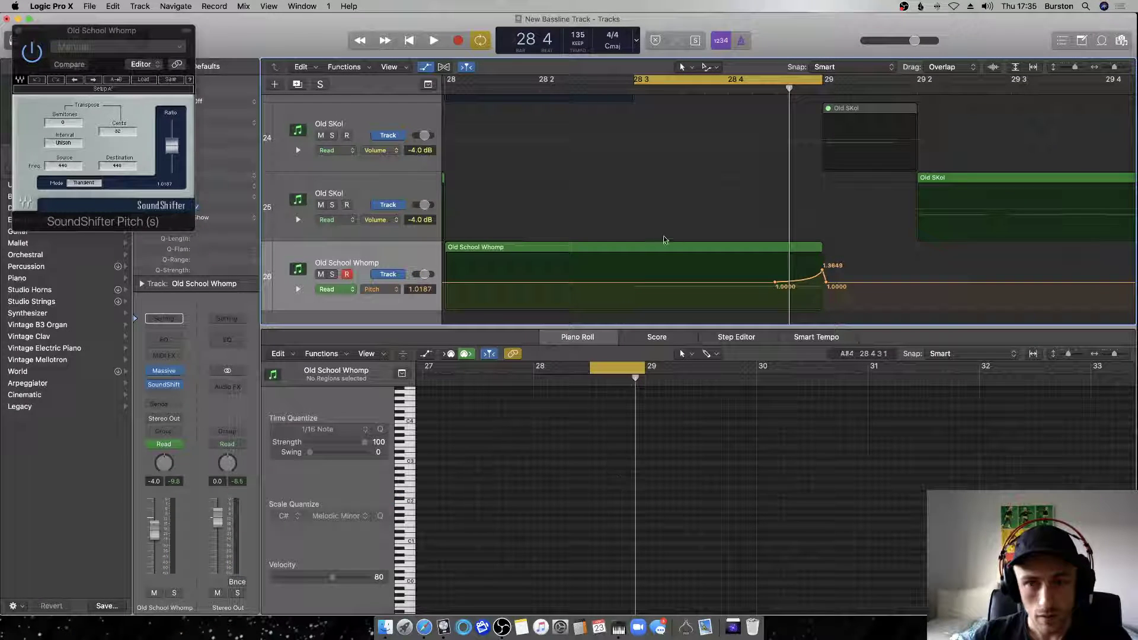
click(663, 248)
key(space)
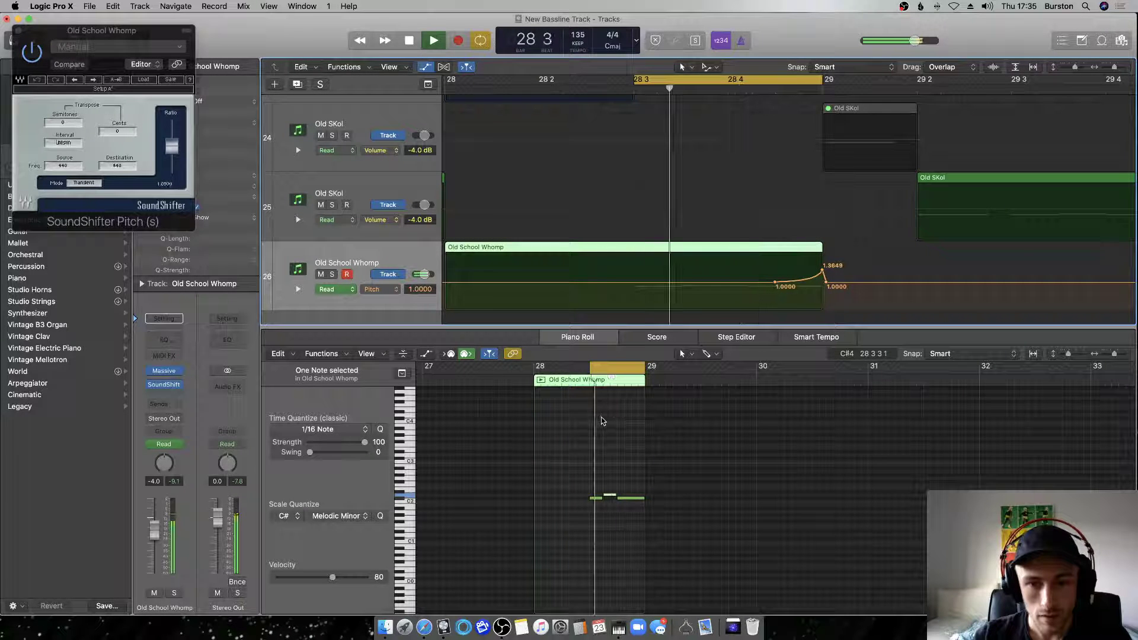
key(space)
Extend the cycle range to bars 25 through 28, hide the automation and play the section with the pitch rise.
scroll(573, 128, left, 5)
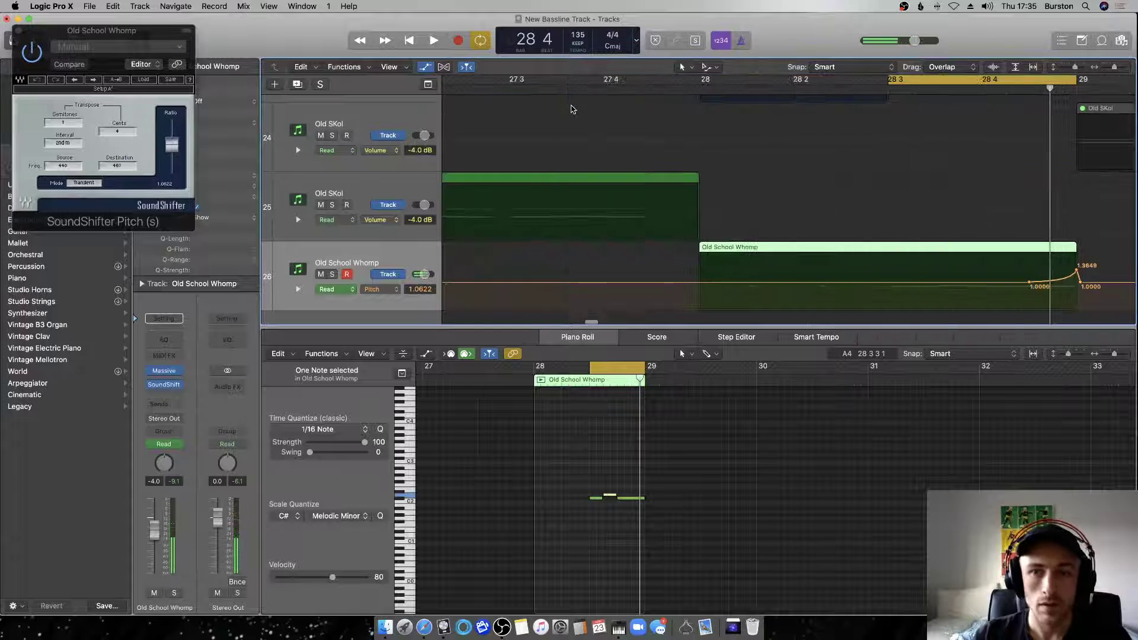
scroll(656, 91, down, 10)
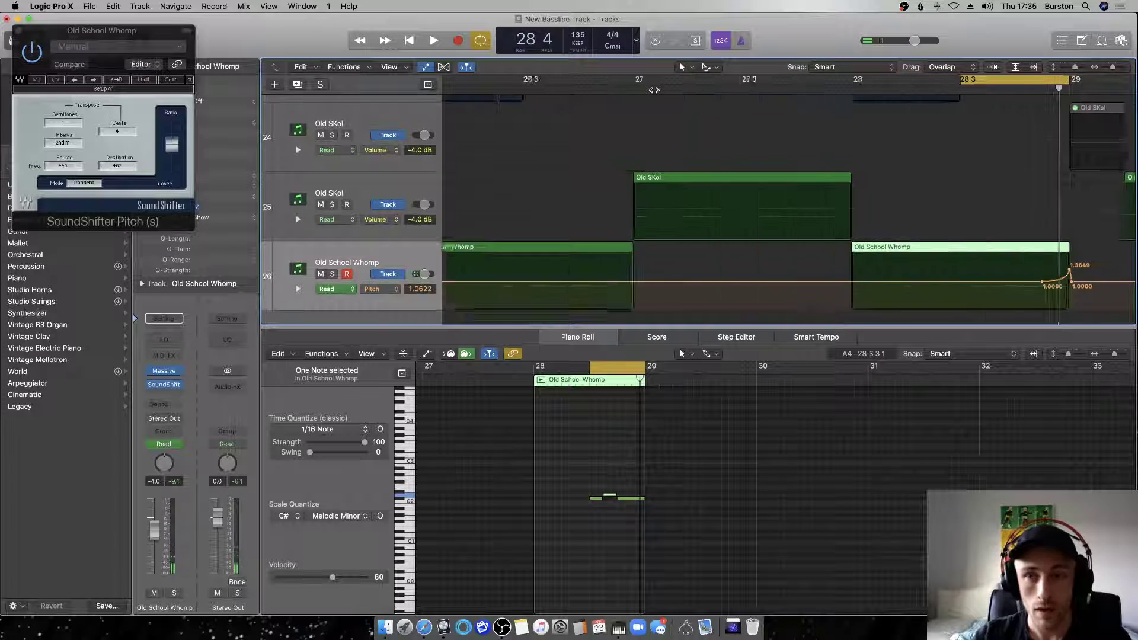
drag(974, 85, 1060, 85)
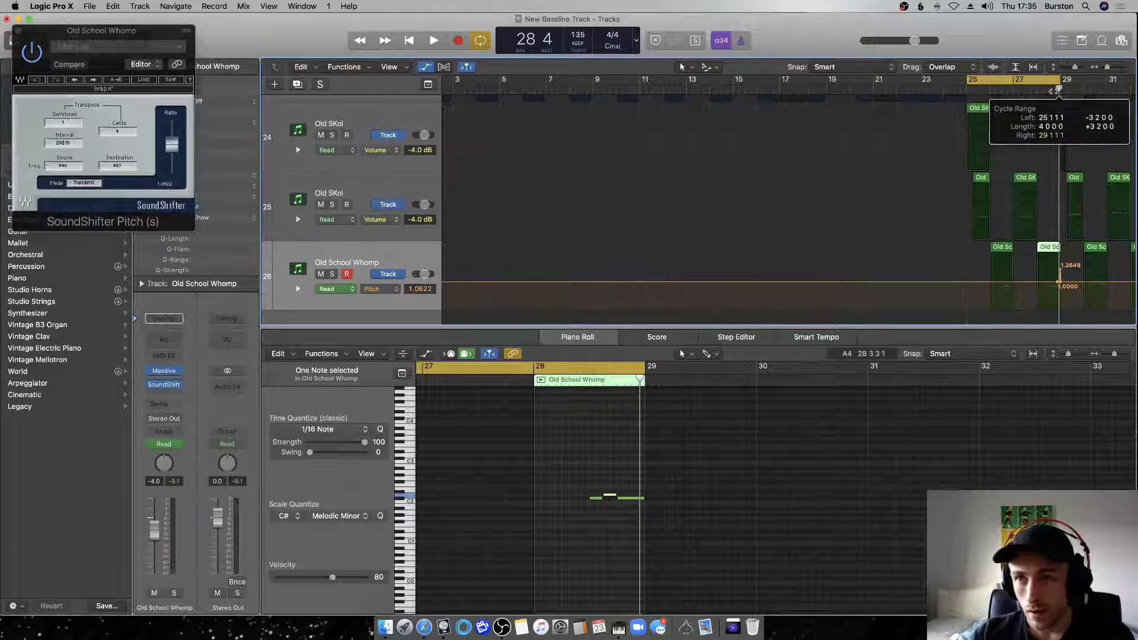
key(space)
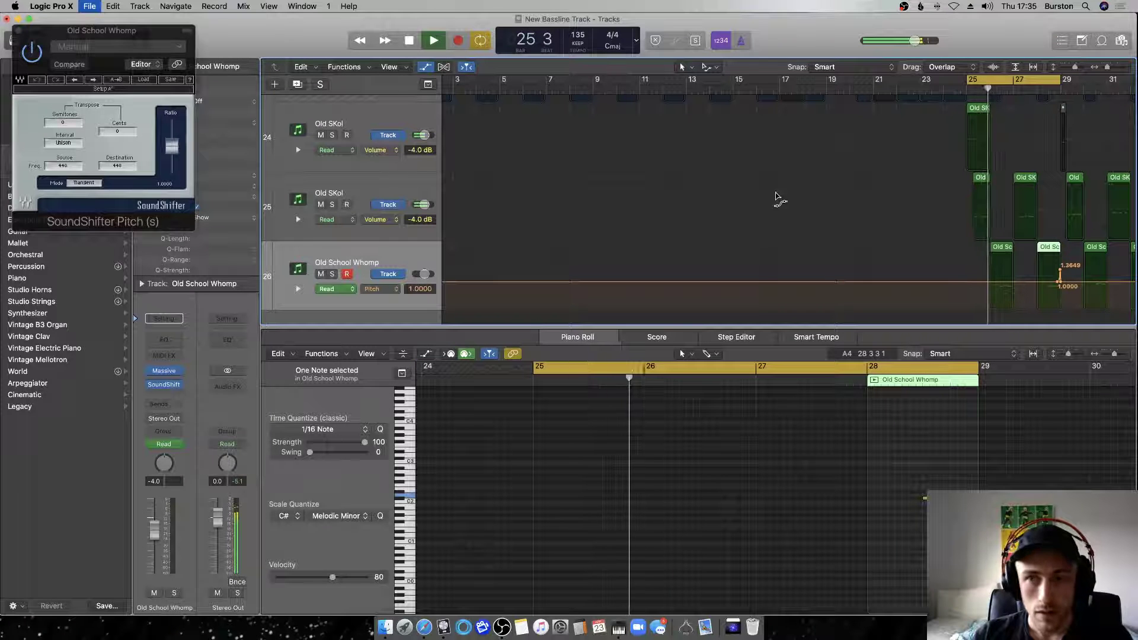
key(a)
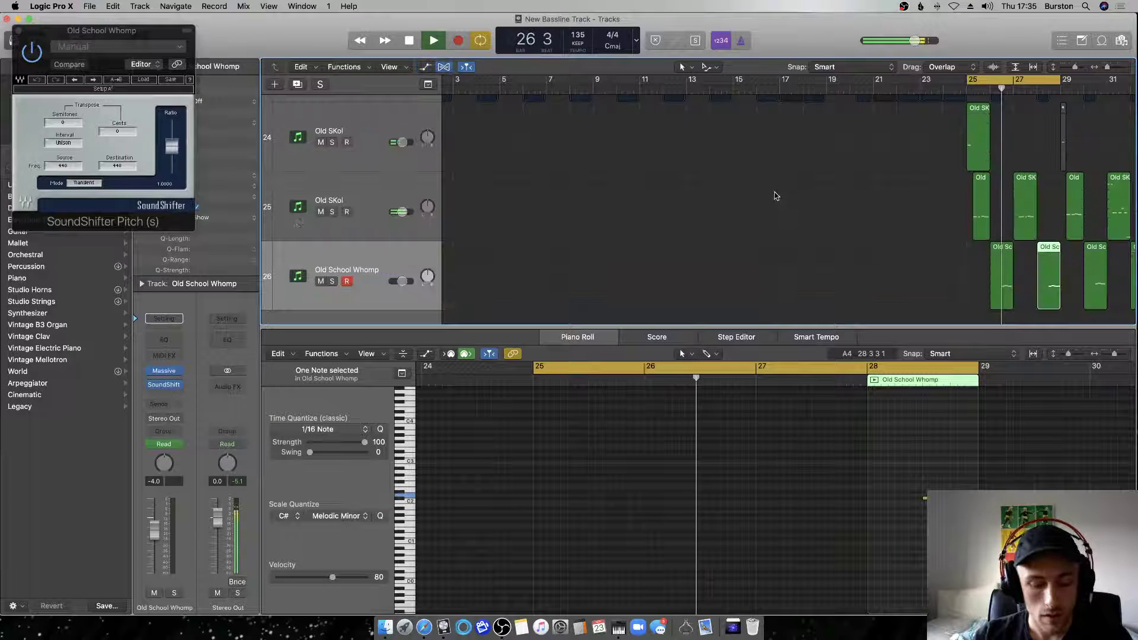
click(797, 230)
key(z)
key(space)
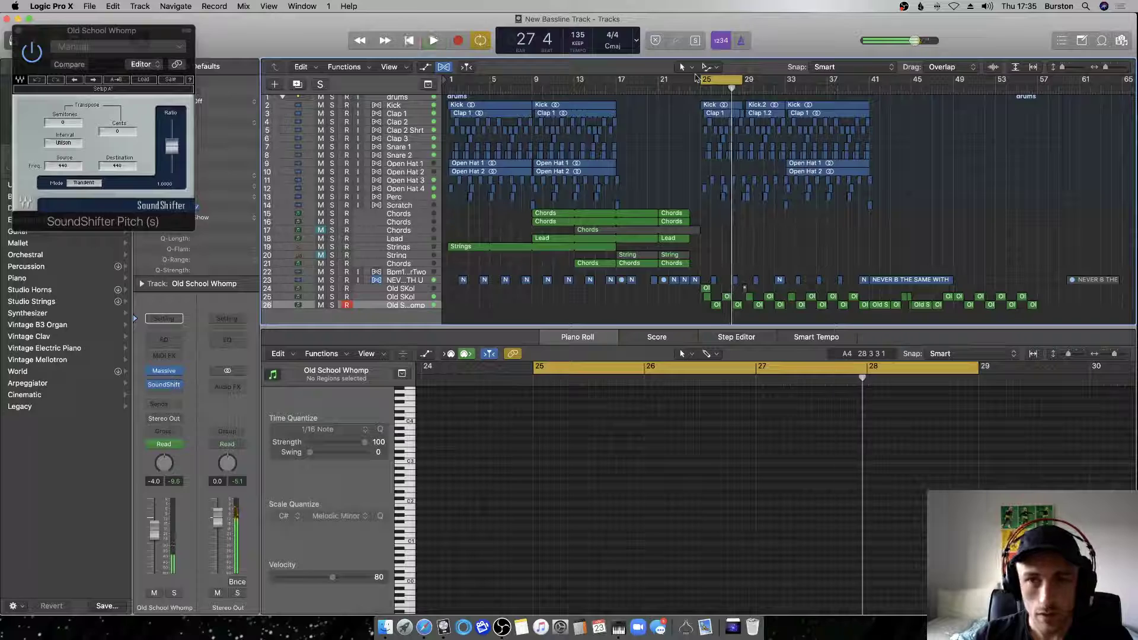
key(z)
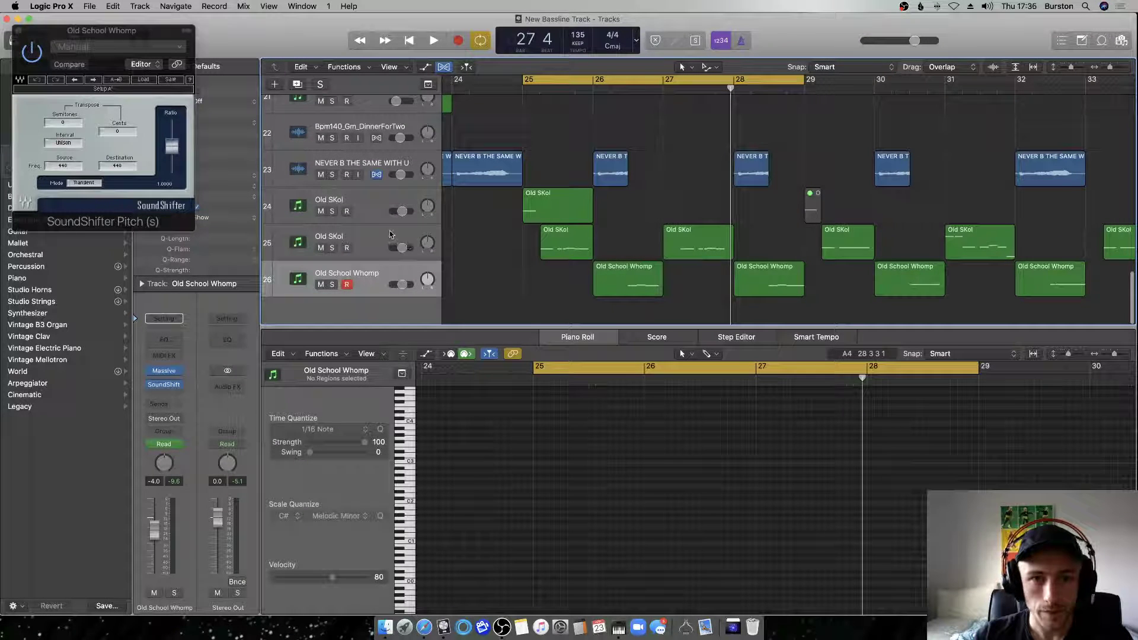
Rename the three bass tracks as Bass 1, Bass 2 and Bass 3.
double_click(343, 200)
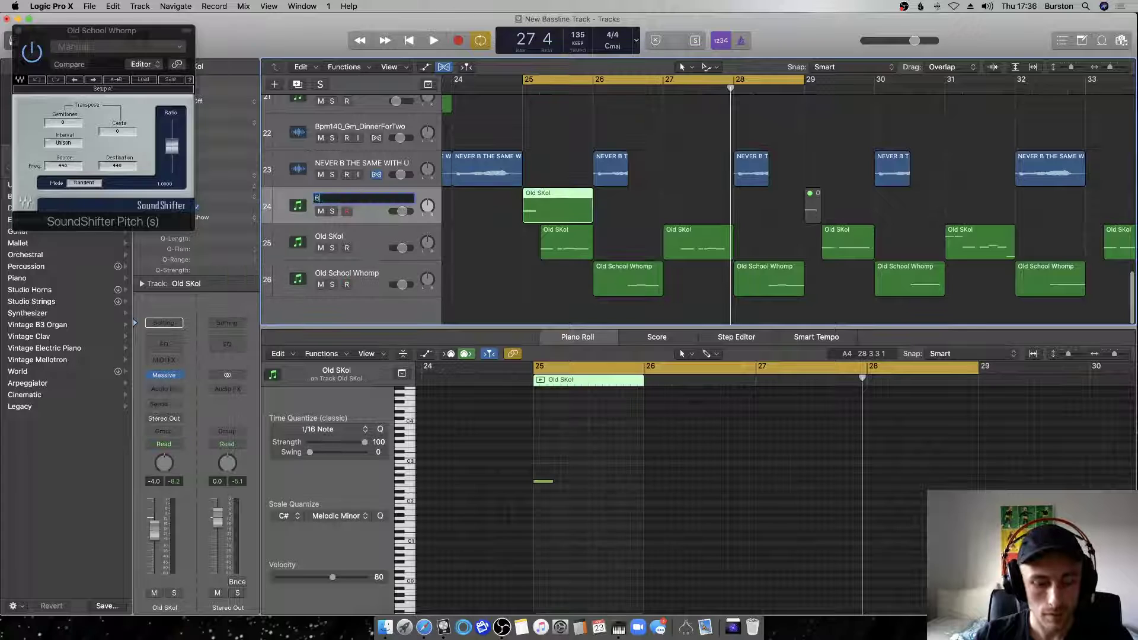
key(Return)
double_click(340, 236)
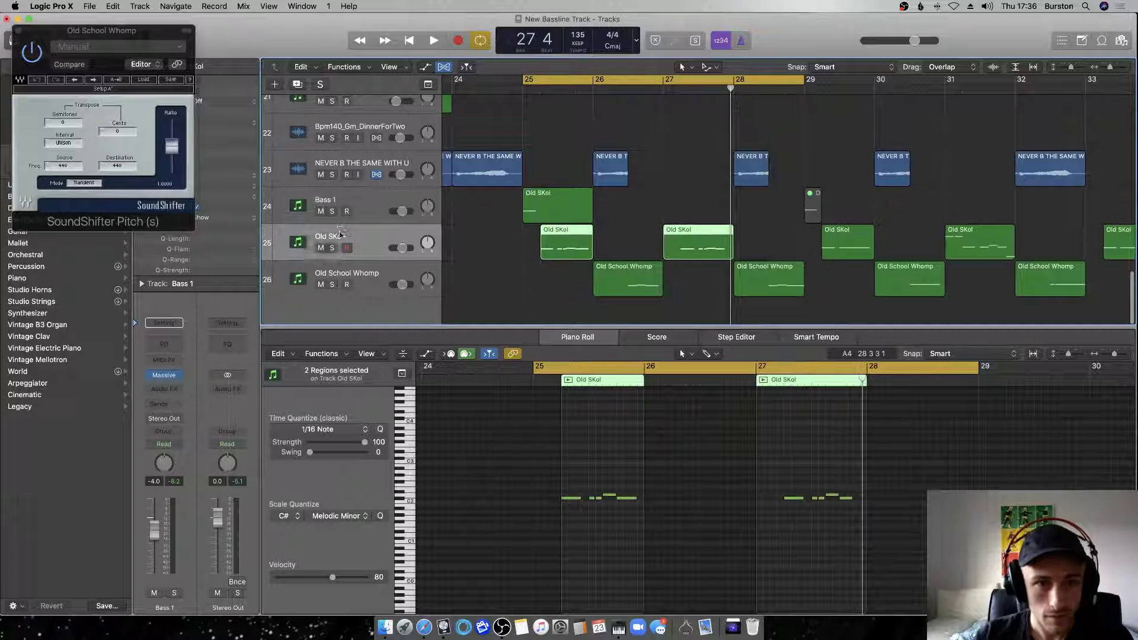
text(Bass 2)
key(Return)
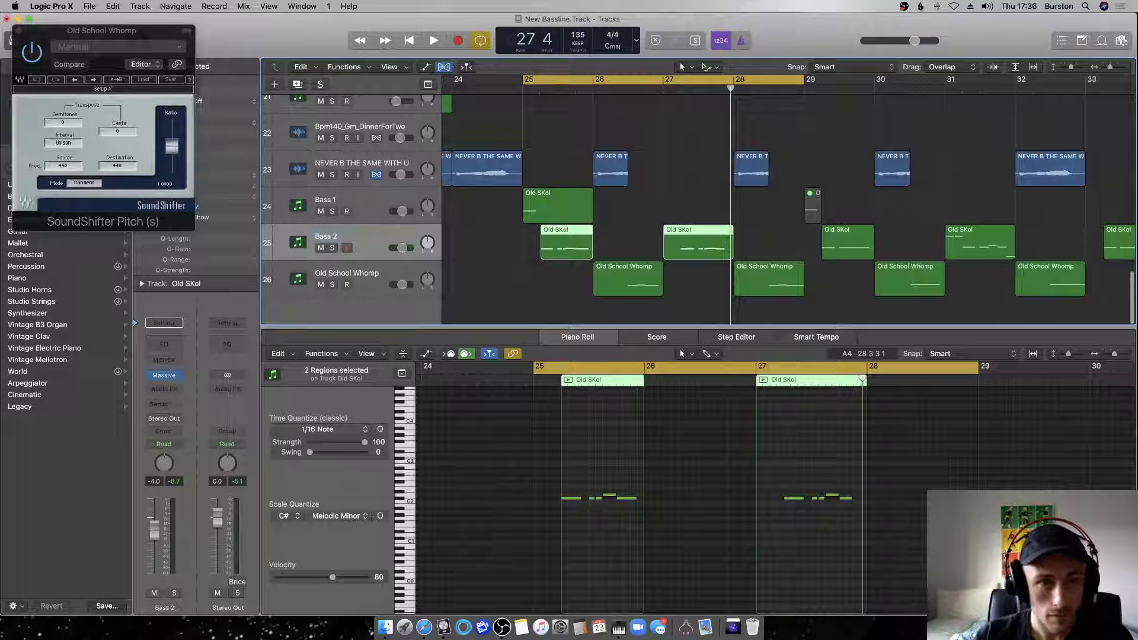
double_click(369, 275)
text(Bass 3)
key(Return)
Merge the two short notes in the bar 27 Bass 2 phrase into one and add a C#2 note at its end.
key(space)
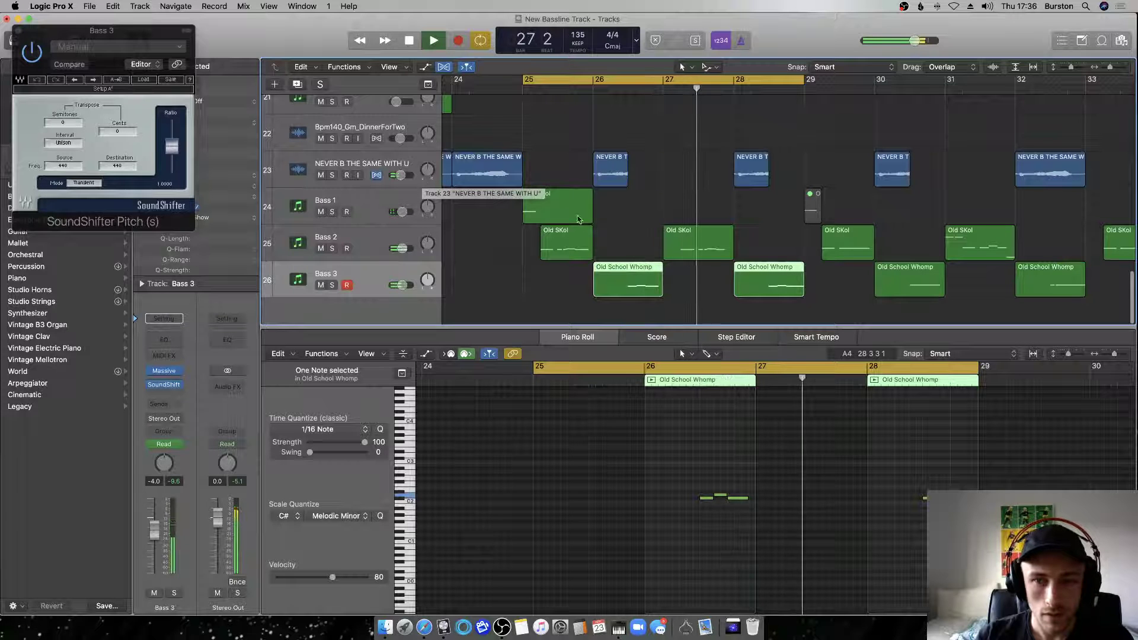
key(space)
click(695, 246)
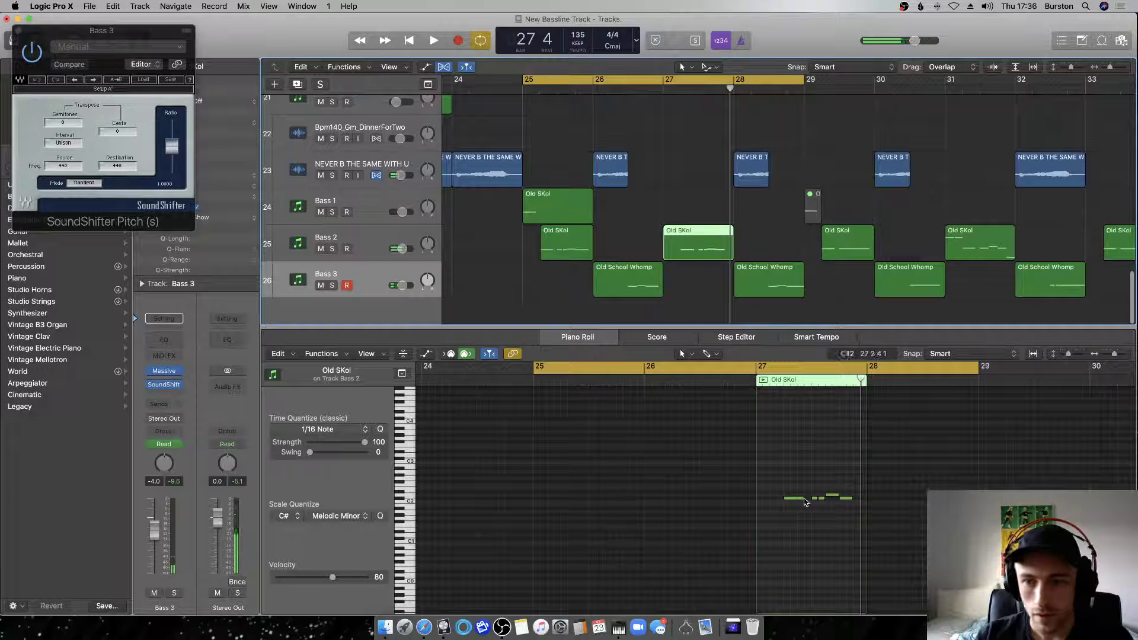
click(821, 499)
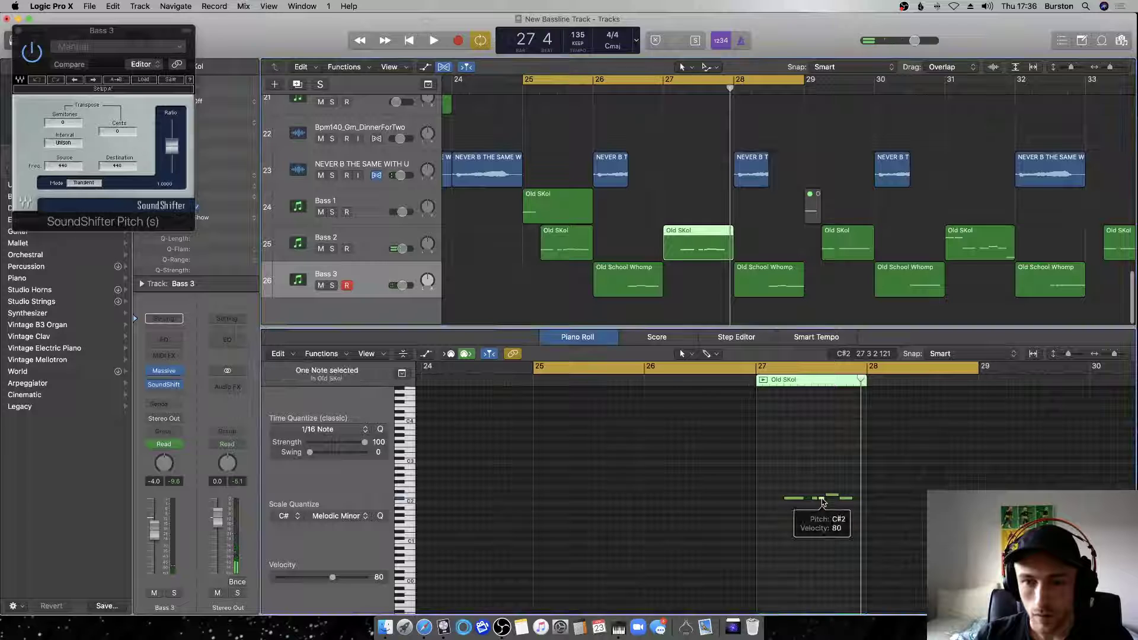
drag(817, 501, 831, 499)
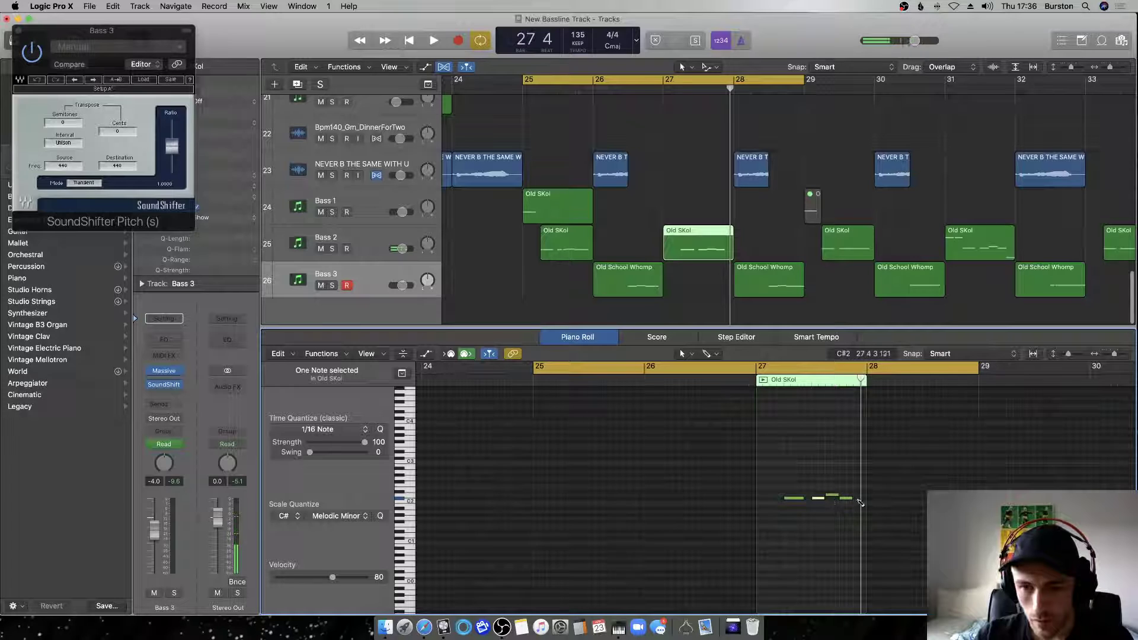
key(space)
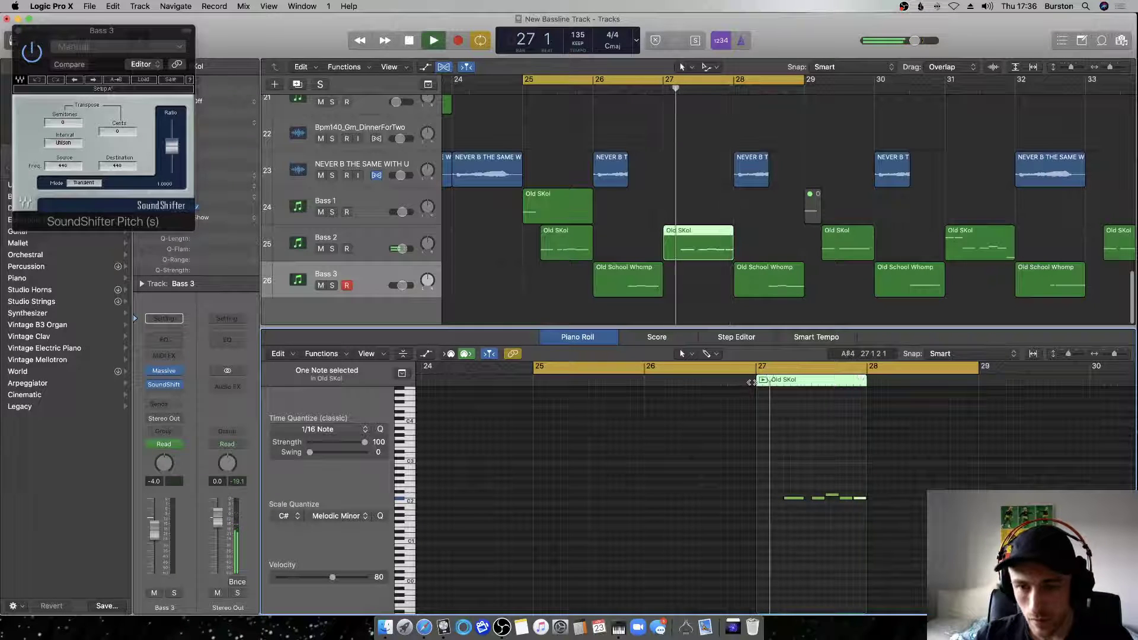
key(space)
Raise the last note of the bar 27 Bass 2 phrase to match the phrase's higher note and play the section.
drag(859, 499, 859, 494)
key(space)
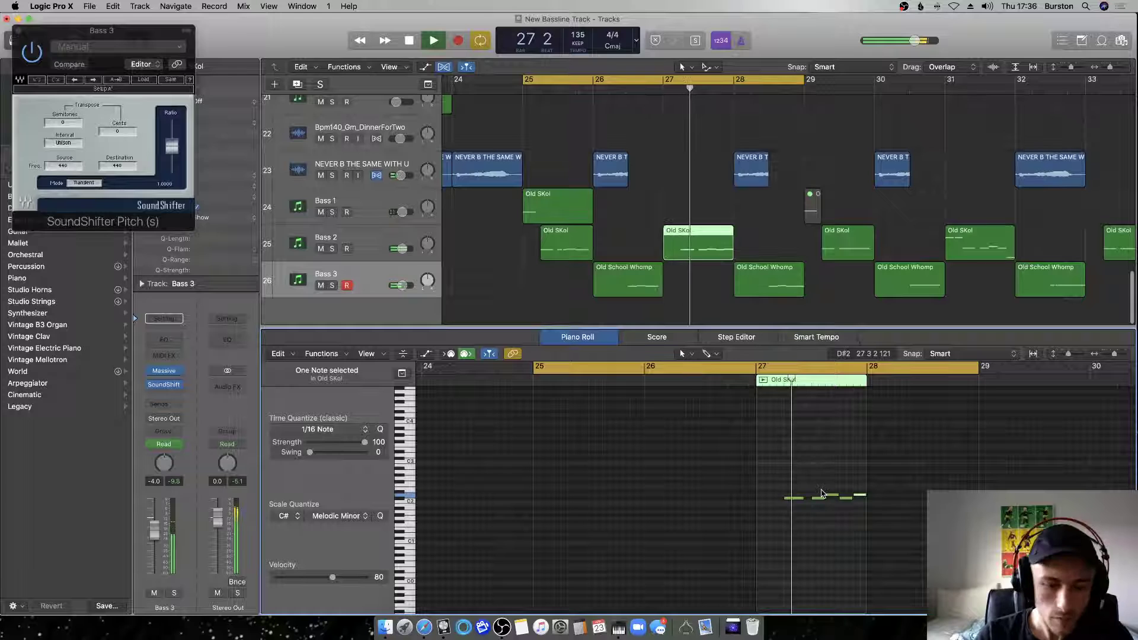
drag(859, 495, 860, 508)
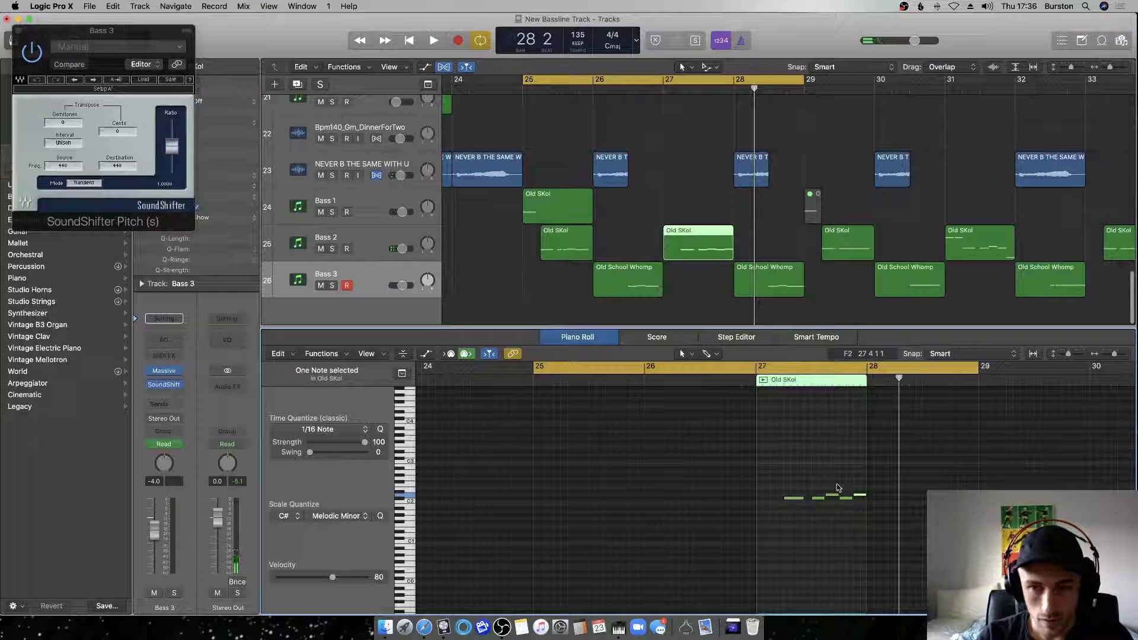
key(space)
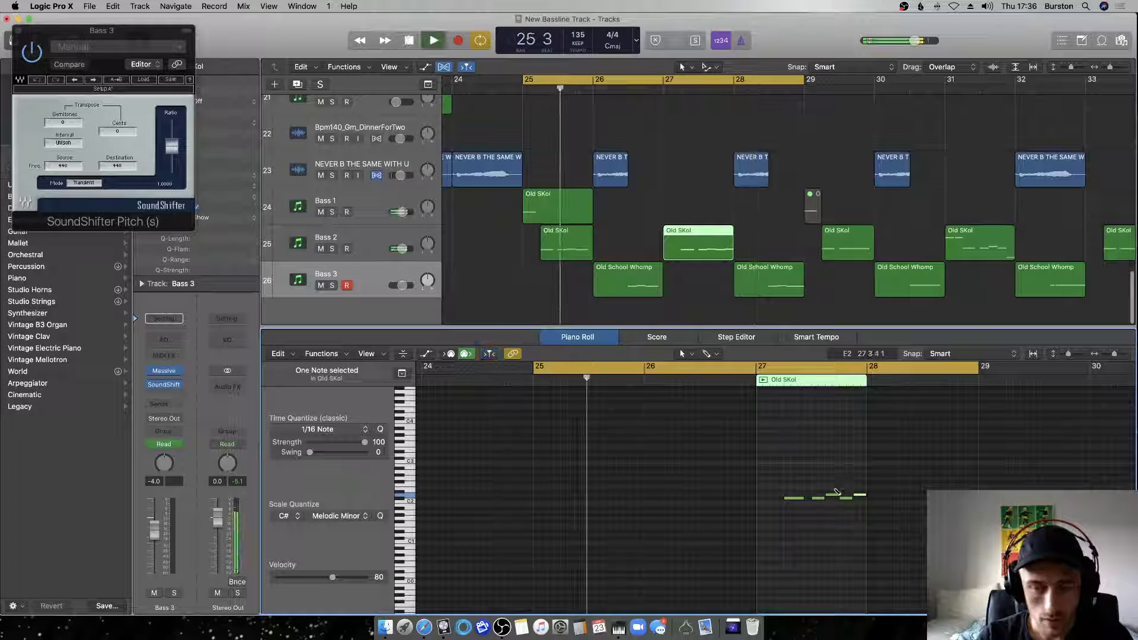
key(space)
Set the secondary track-area tool to Marquee, delete the last note of the bar 25 Bass 2 phrase and play the section.
click(568, 247)
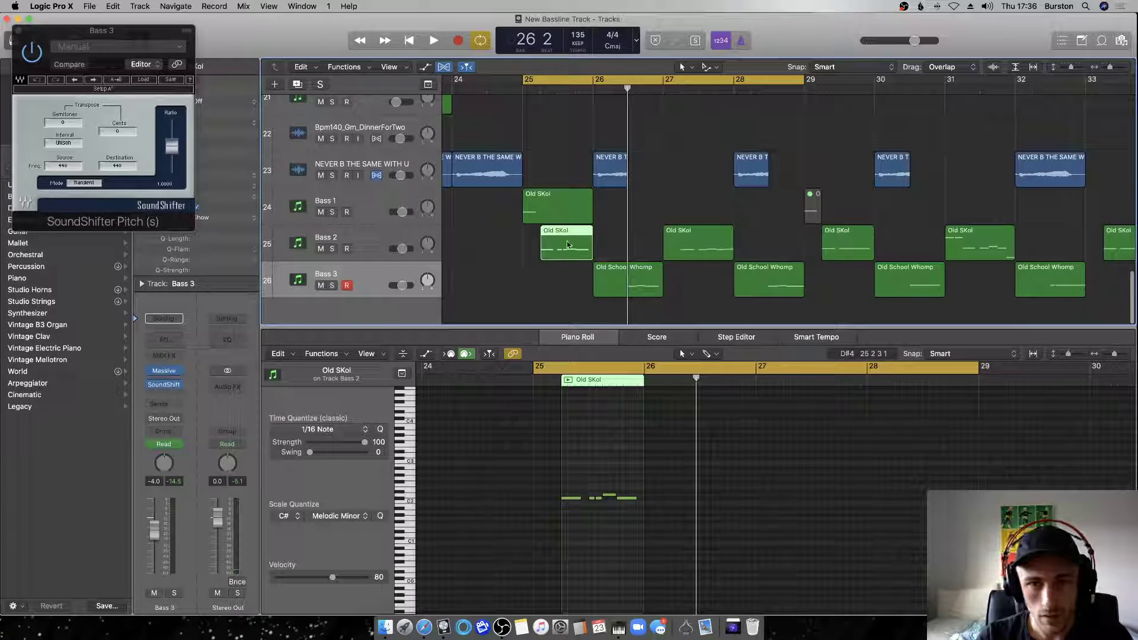
click(604, 246)
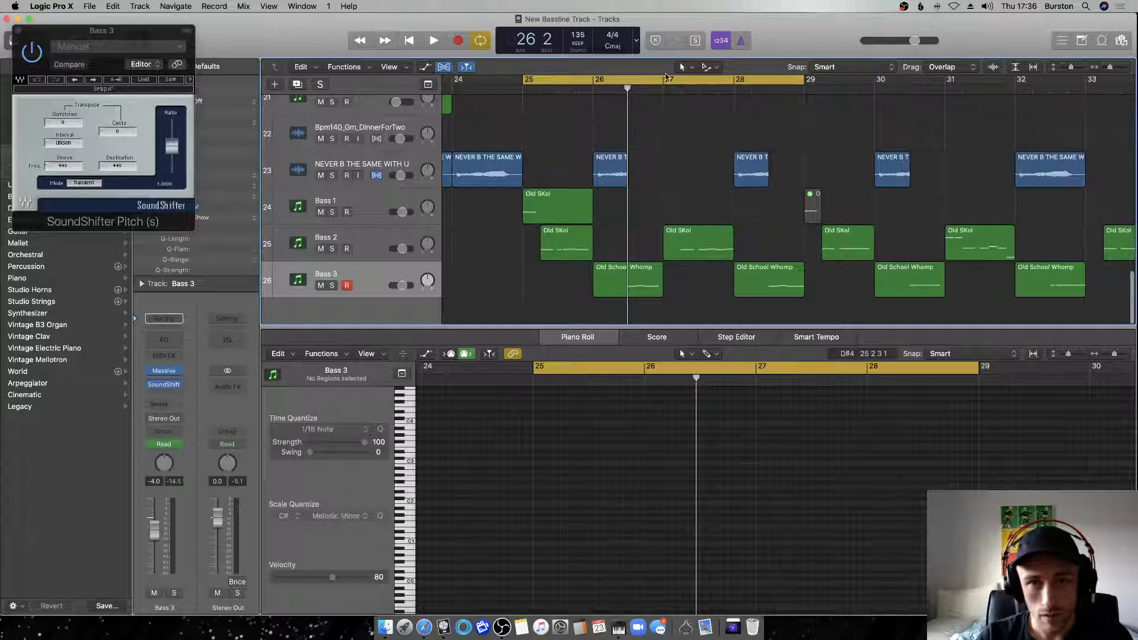
click(706, 67)
key(Return)
drag(564, 238, 600, 244)
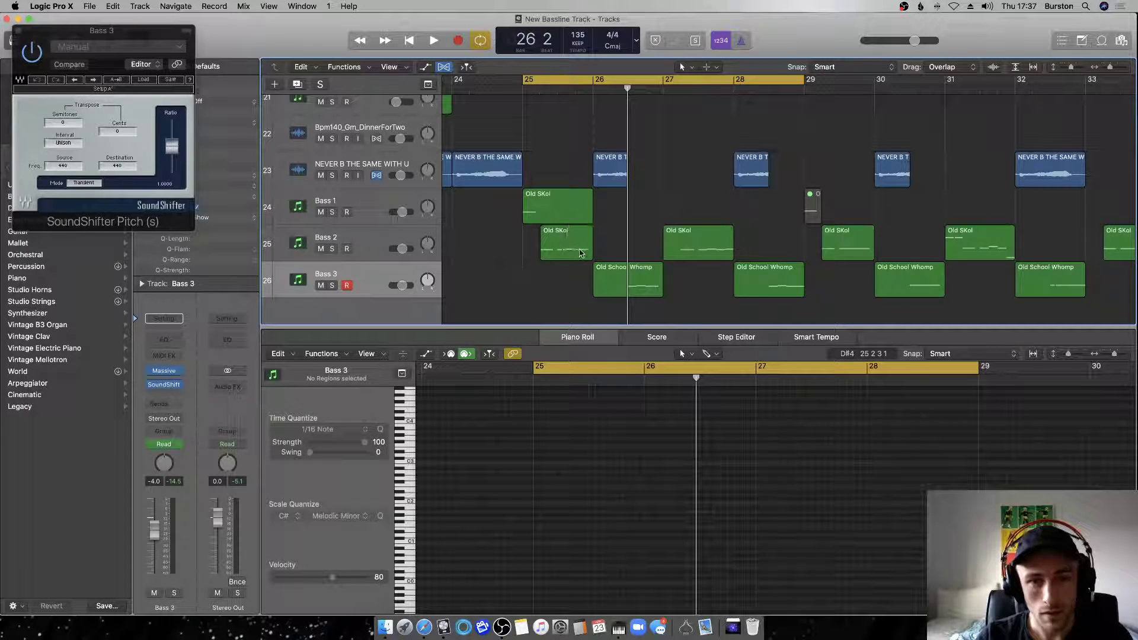
click(579, 254)
key(space)
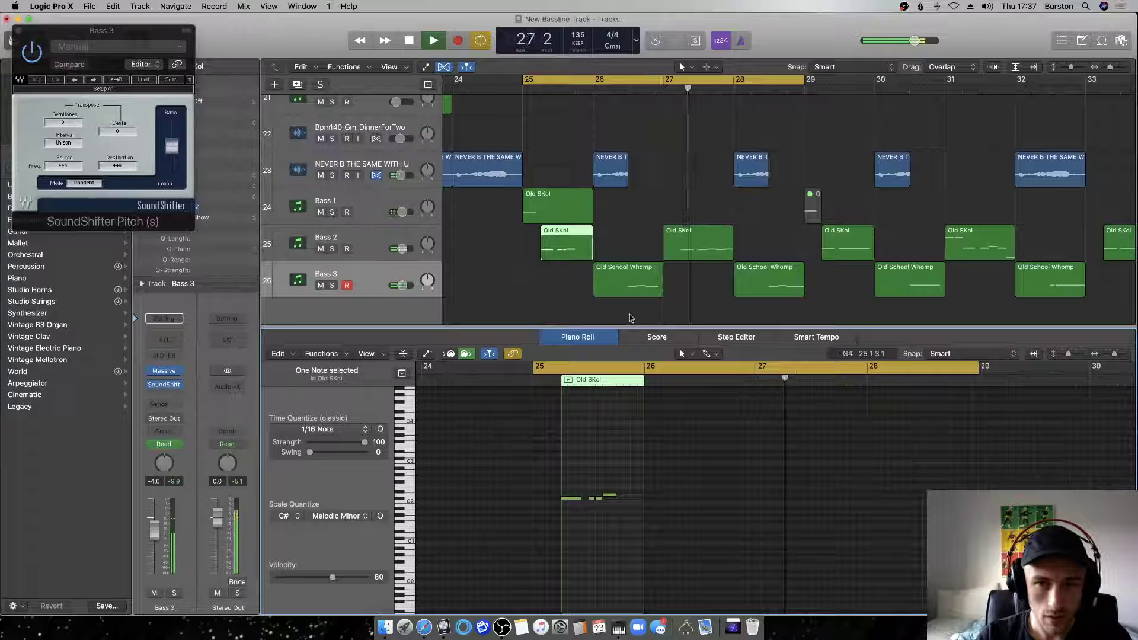
Delete the last two notes of the bar 27 Bass 2 phrase and play the section.
click(689, 255)
key(space)
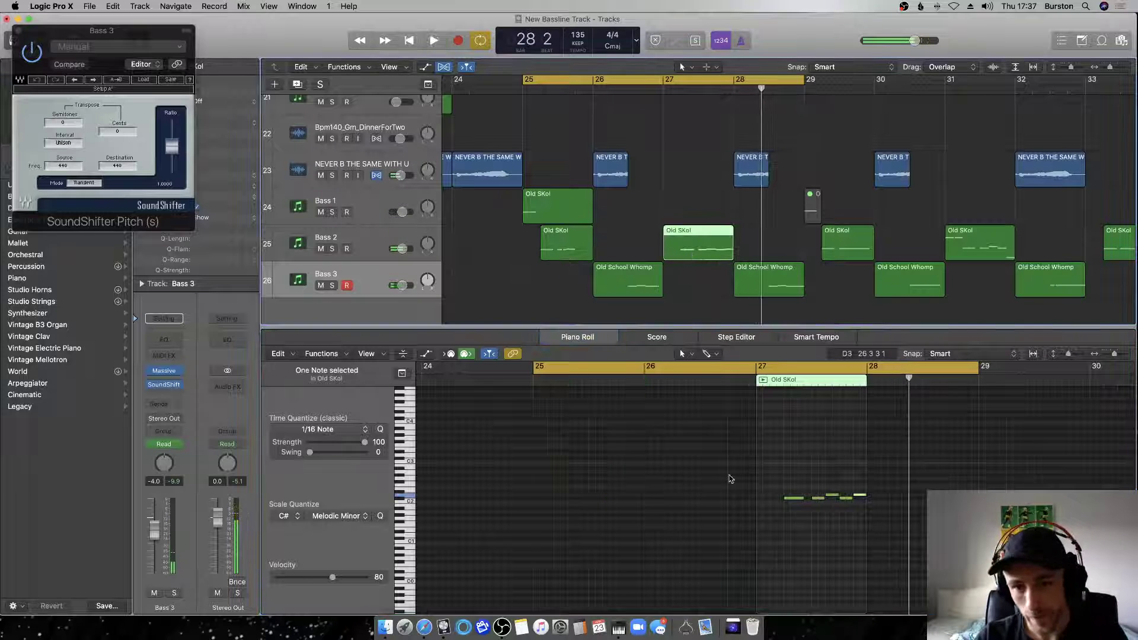
drag(846, 529, 877, 463)
key(space)
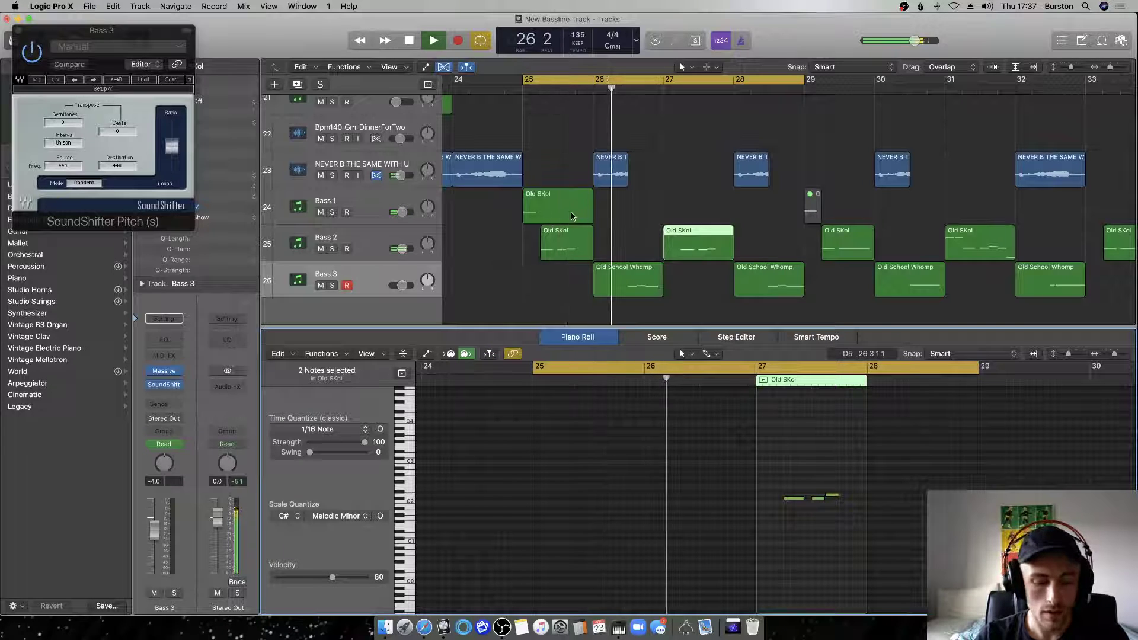
scroll(572, 215, down, 2)
scroll(572, 214, left, 2)
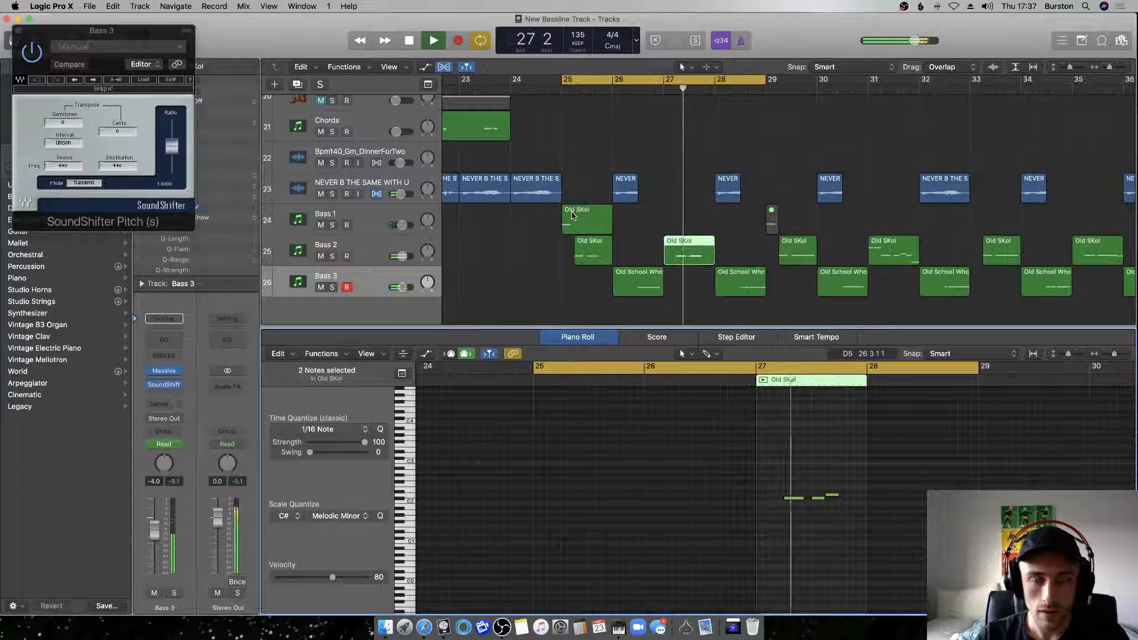
scroll(569, 217, down, 3)
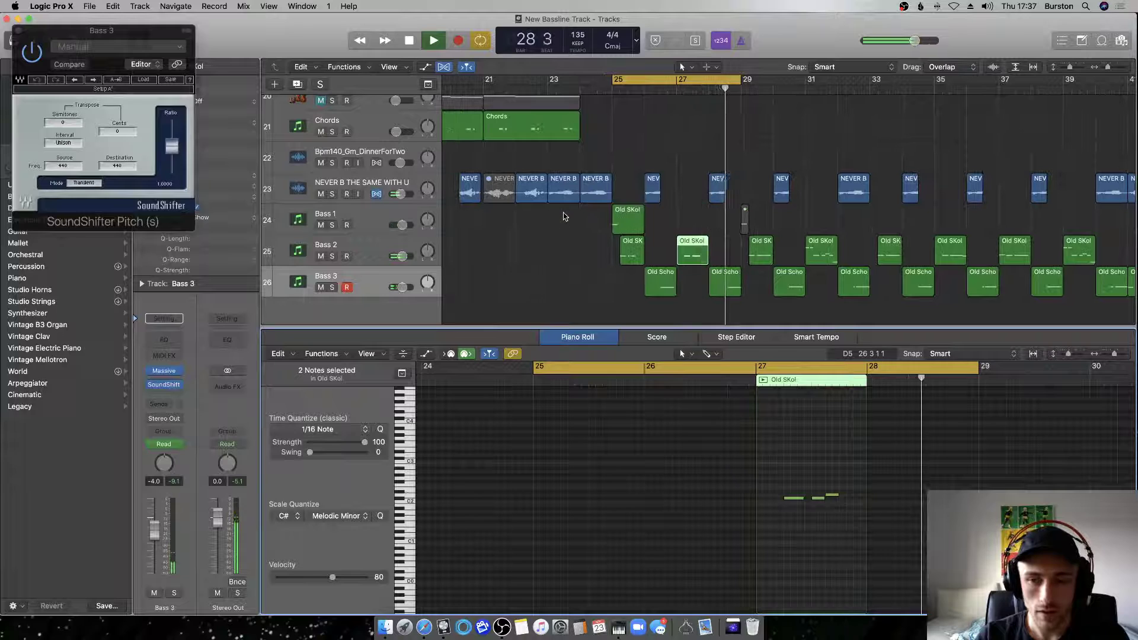
Bypass the SoundShifter plug-in on Bass 3, play the section and save the project.
click(724, 282)
key(space)
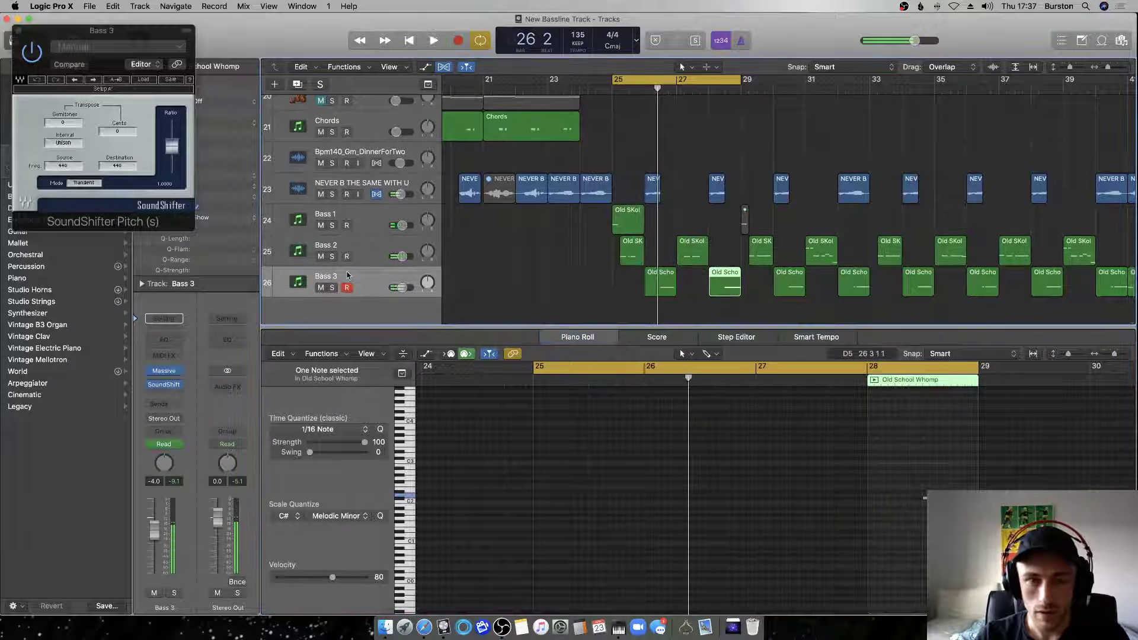
scroll(371, 268, up, 2)
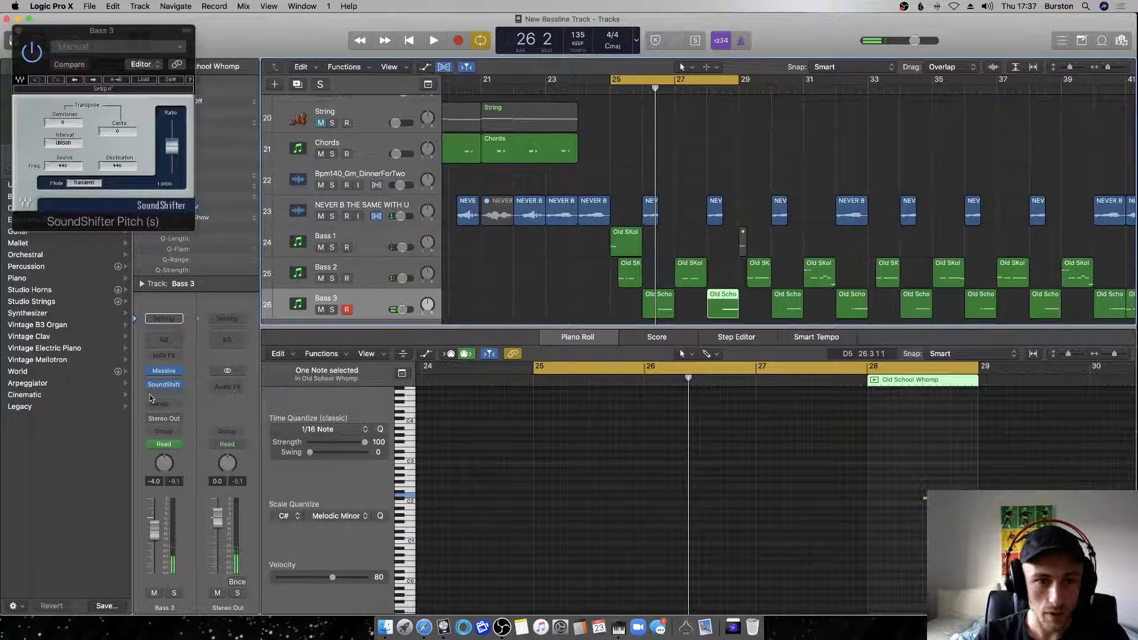
key(space)
key(super+s)
Add a C#2 note at the end of the bar 25 Bass 2 phrase, lengthen it and play the phrase.
click(630, 274)
key(space)
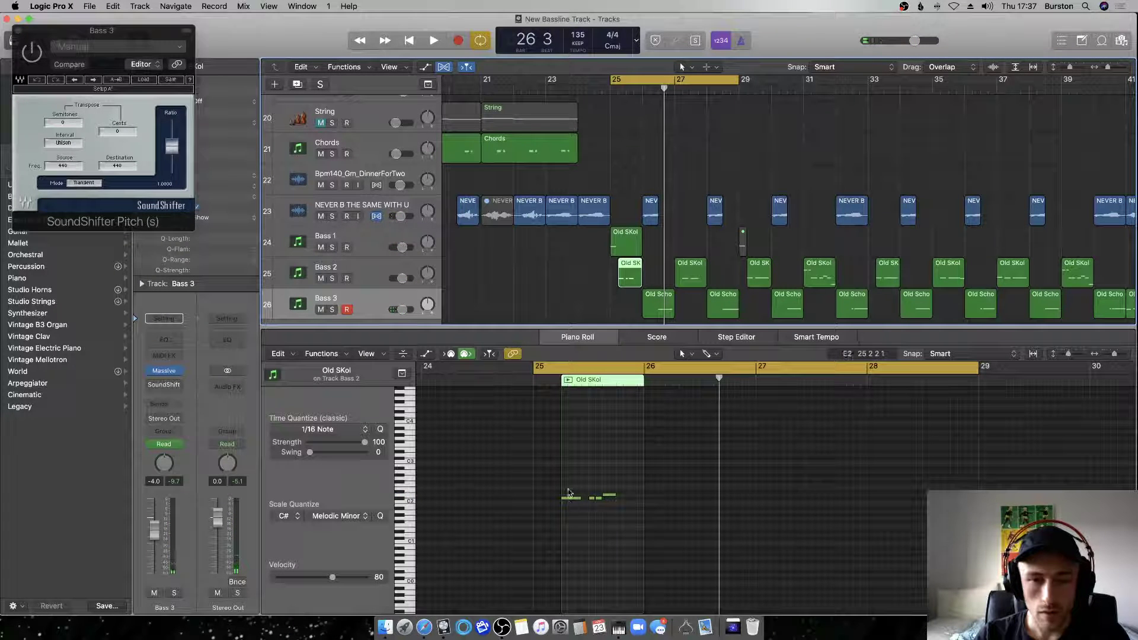
click(618, 498)
key(space)
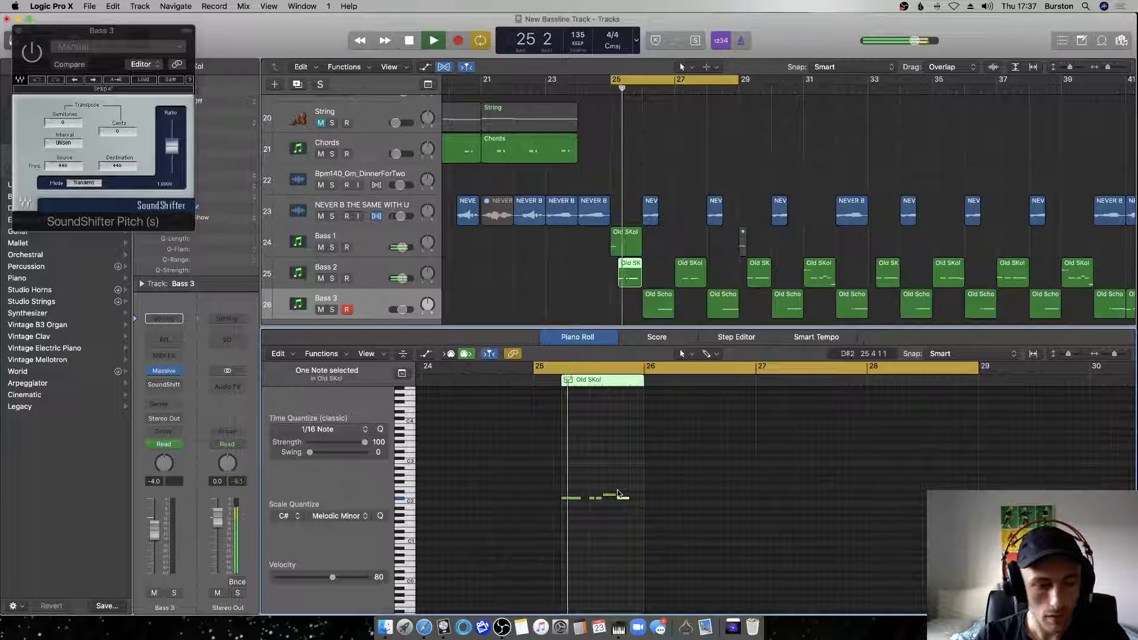
drag(629, 499, 637, 498)
key(space)
key(space)
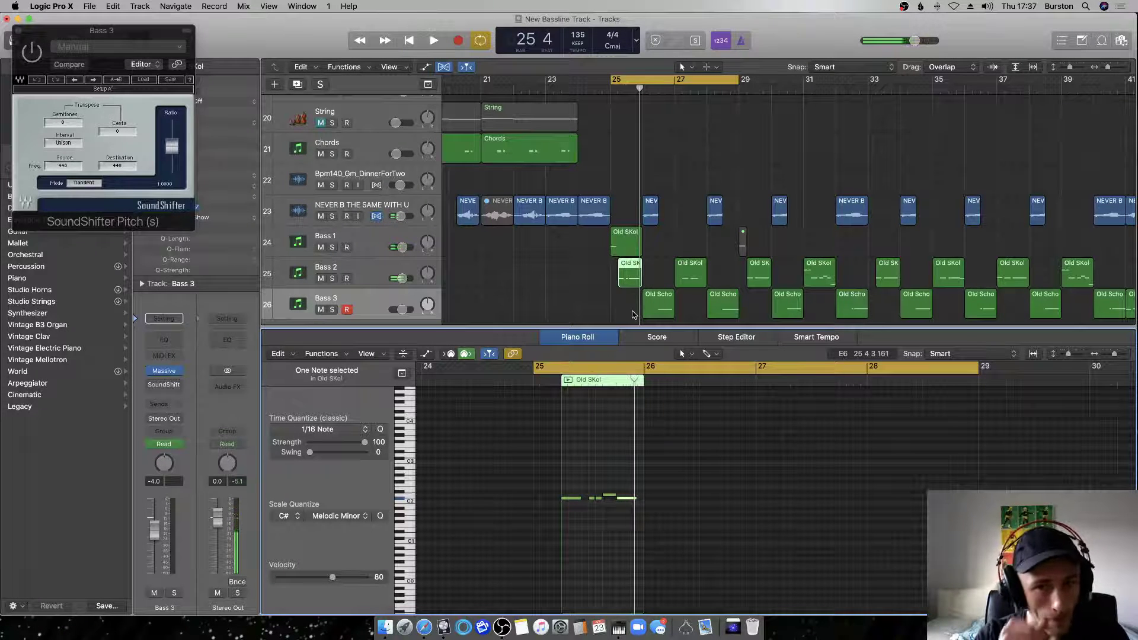
Split the bar 25 Bass 2 region before its last note and move that piece onto a duplicate of the Bass 2 track.
drag(475, 272, 685, 276)
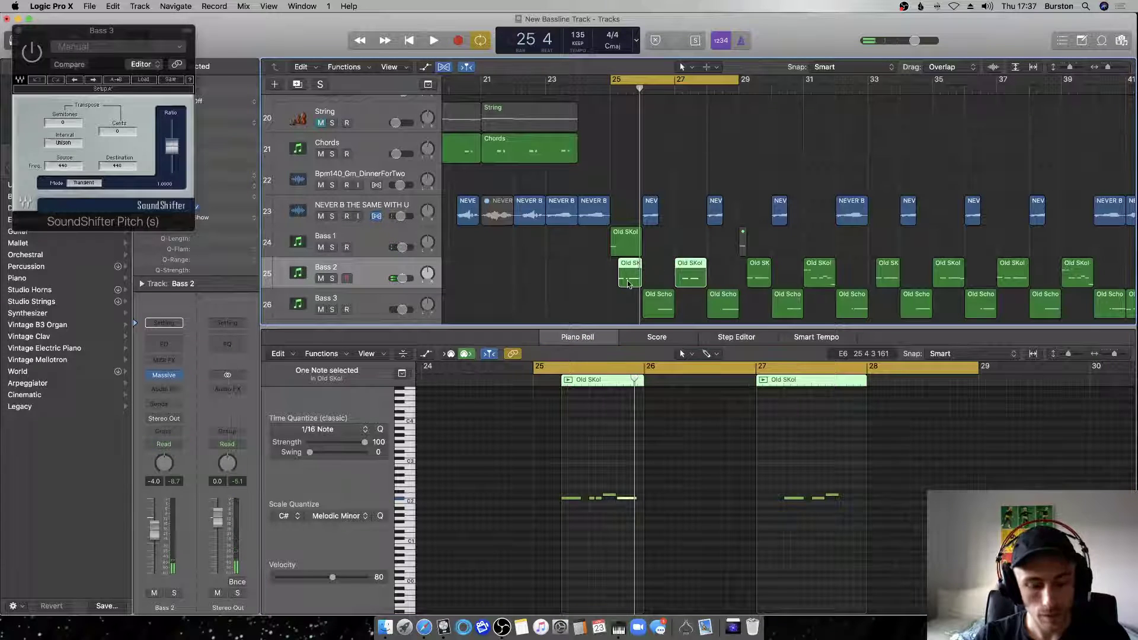
key(z)
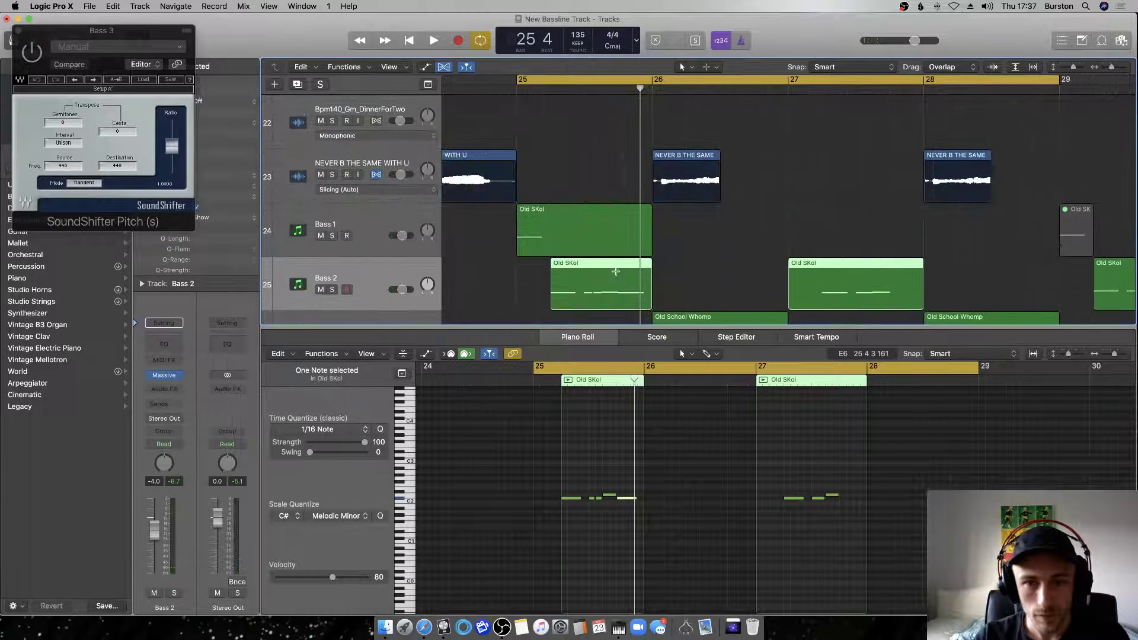
click(616, 272)
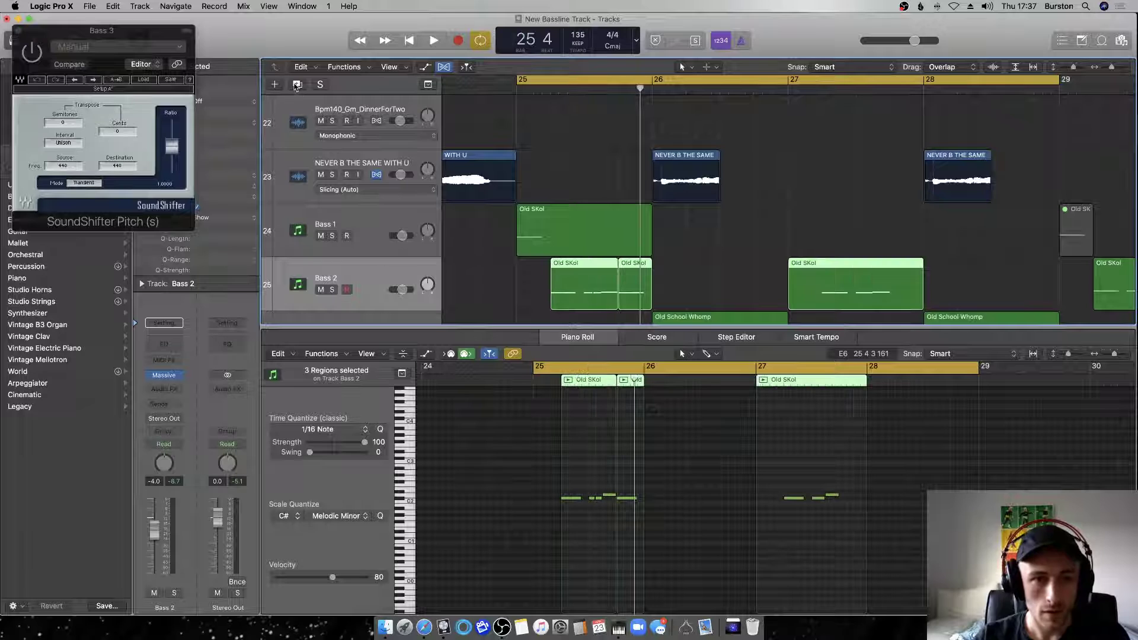
key(super+d)
drag(625, 262, 627, 316)
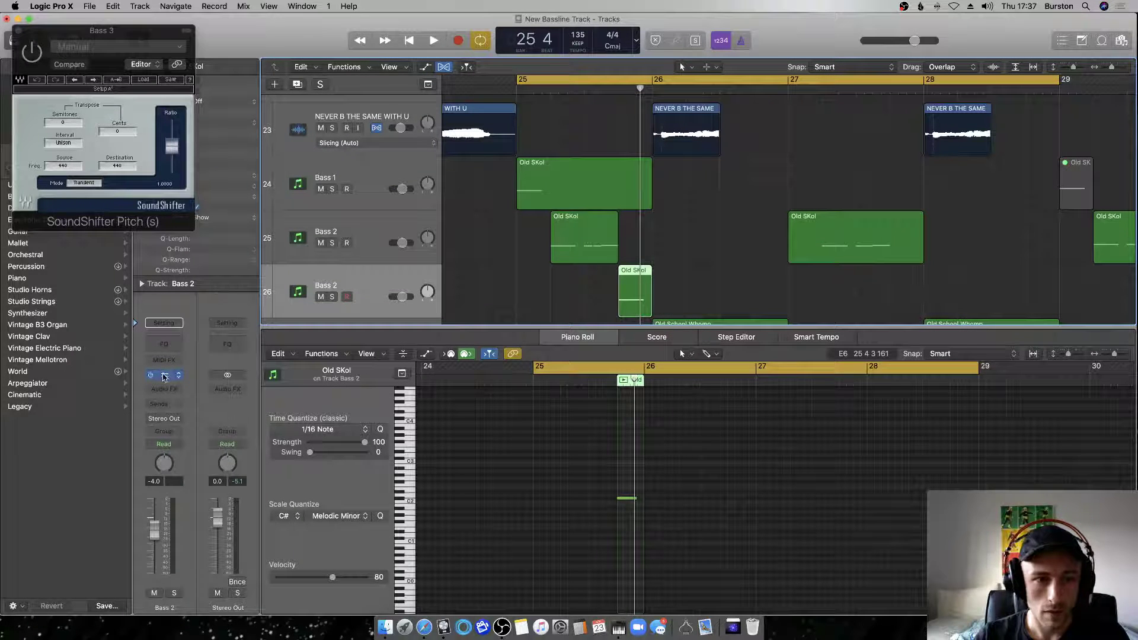
Lengthen the attack of envelope 1 in Massive on the duplicate Bass 2 track, then close the Massive and SoundShifter windows.
key(v)
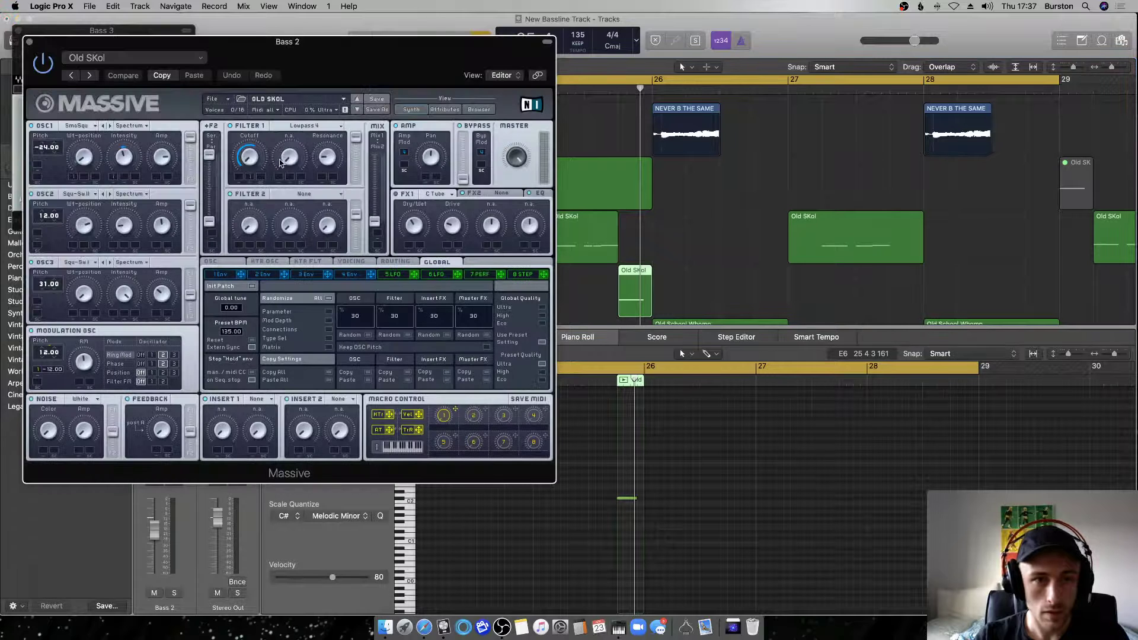
click(219, 275)
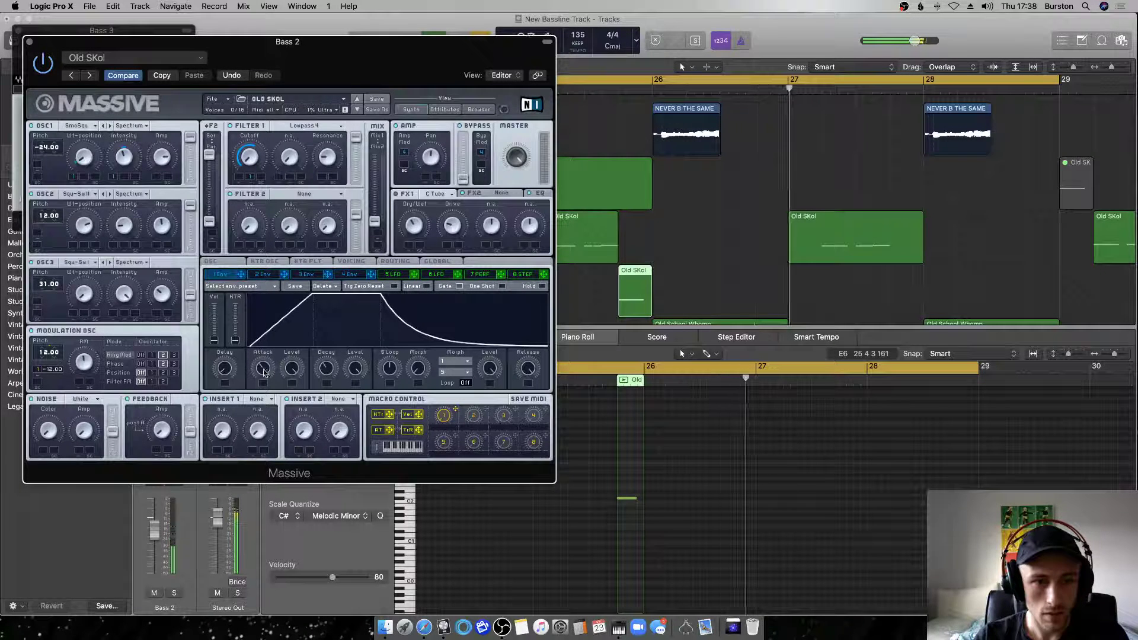
click(29, 41)
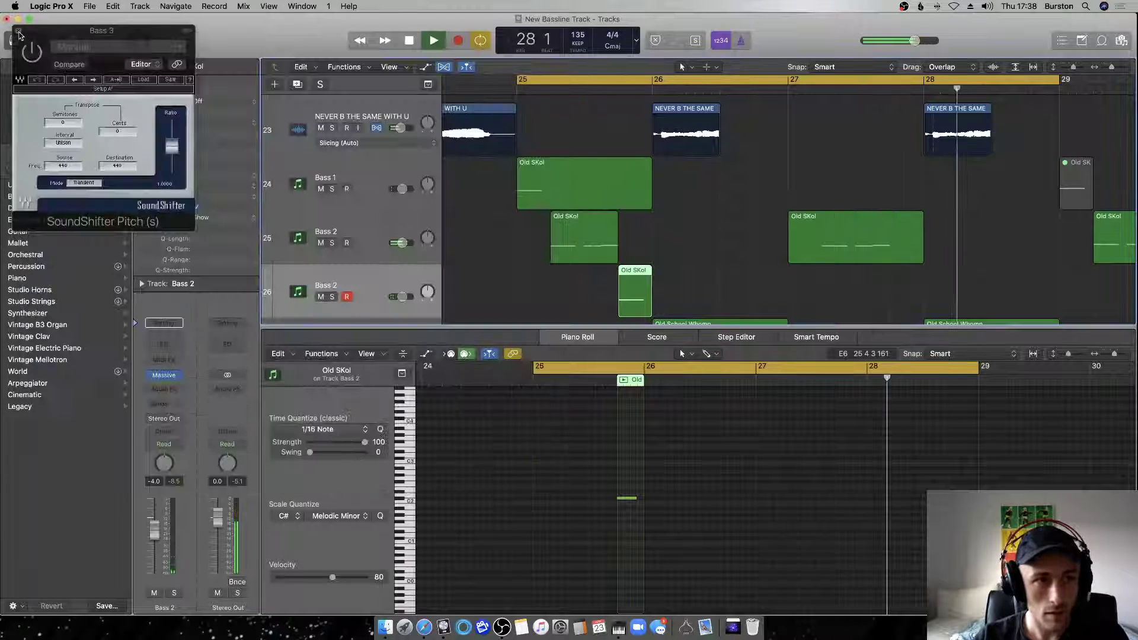
click(19, 31)
key(space)
Move the first note of the bar 27 Bass 2 phrase to the duplicate track, delete the empty leading piece, play and save.
drag(857, 228, 834, 282)
click(797, 255)
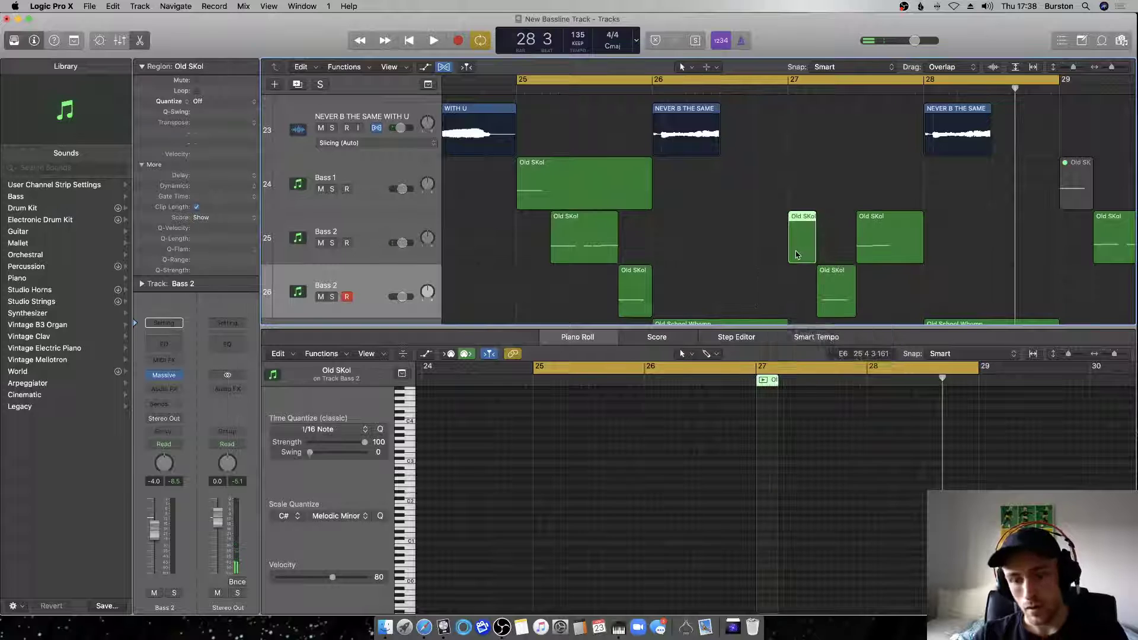
key(Delete)
key(space)
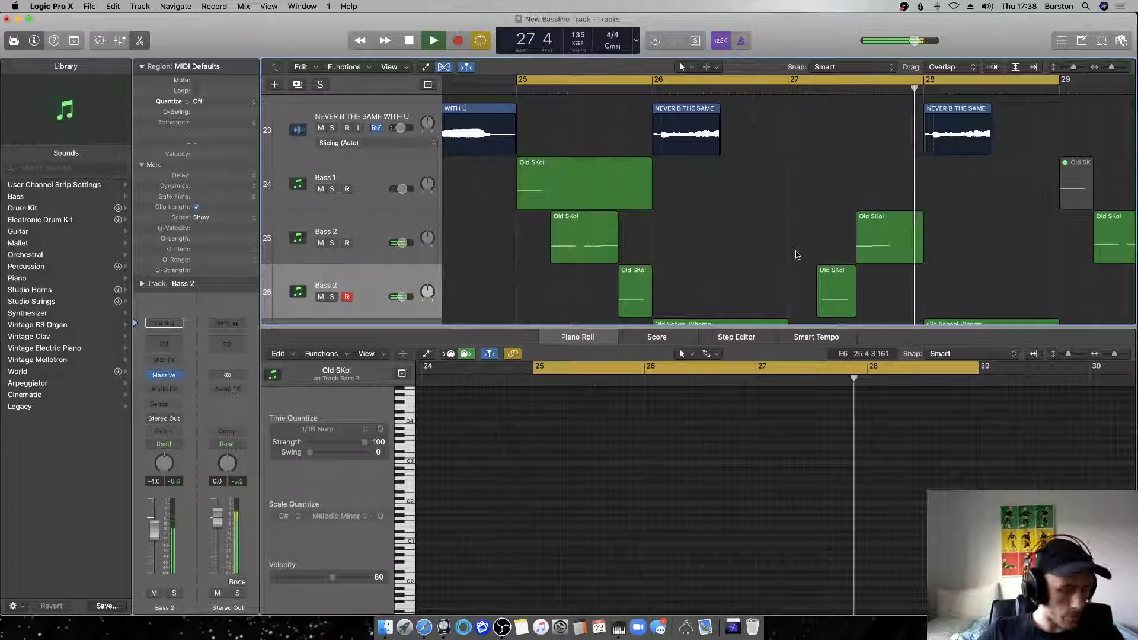
key(space)
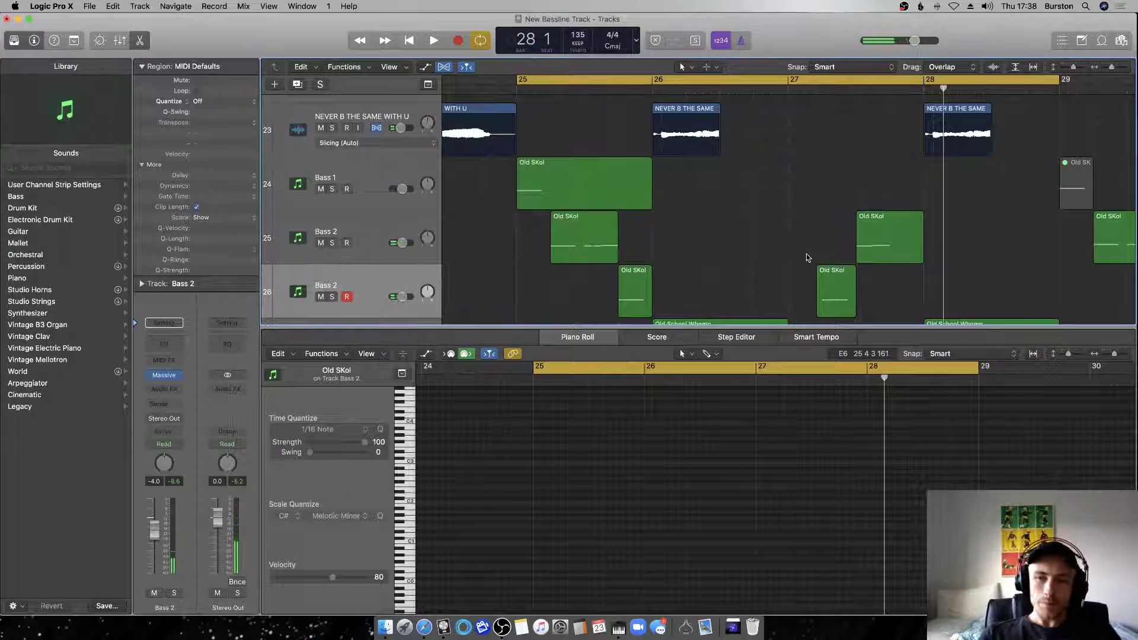
key(super+s)
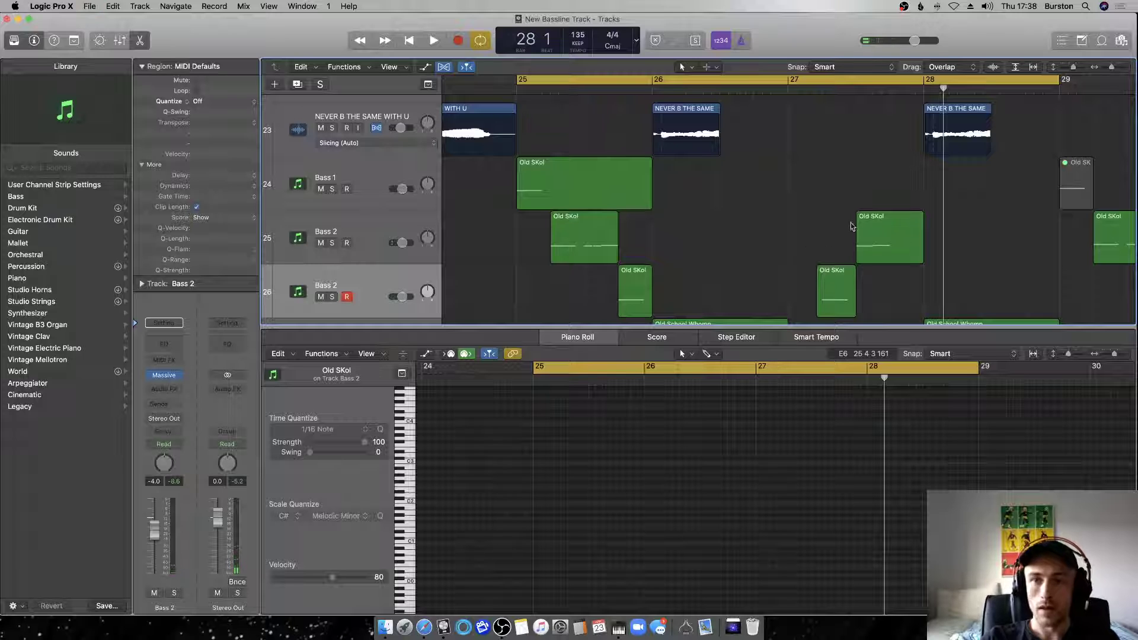
Try the last bar 27 Bass 2 region on the Bass 3 track, play the phrase and undo the move.
scroll(844, 228, down, 3)
click(882, 181)
drag(882, 193, 883, 266)
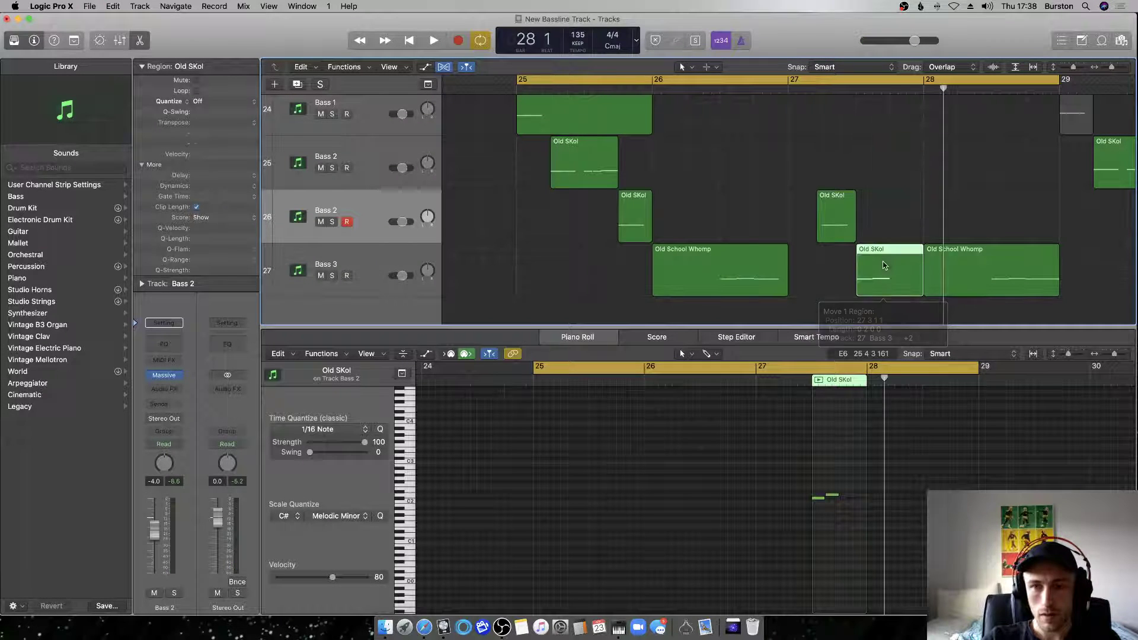
key(space)
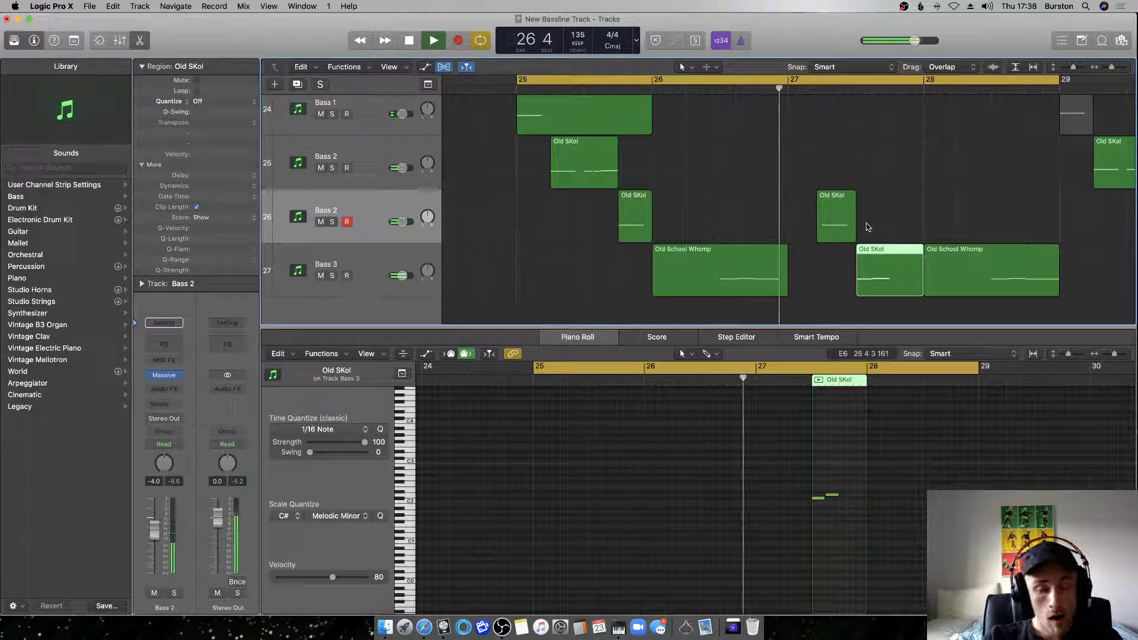
key(space)
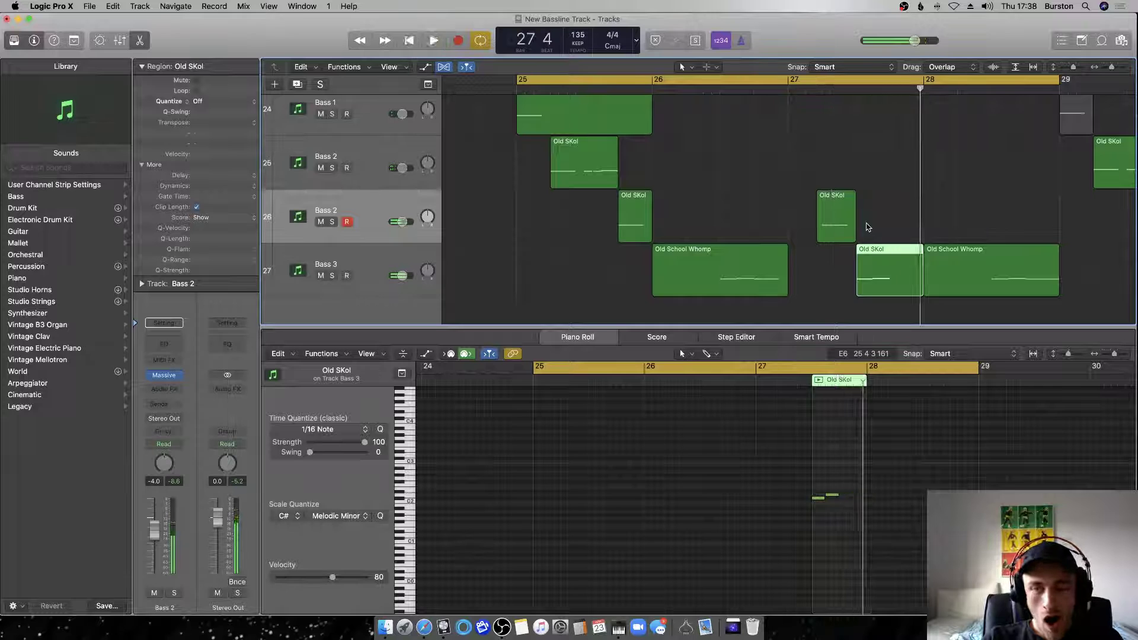
key(super+z)
Move the last bar 27 Bass 2 region up to the Bass 1 track and play the phrase.
drag(876, 153, 877, 117)
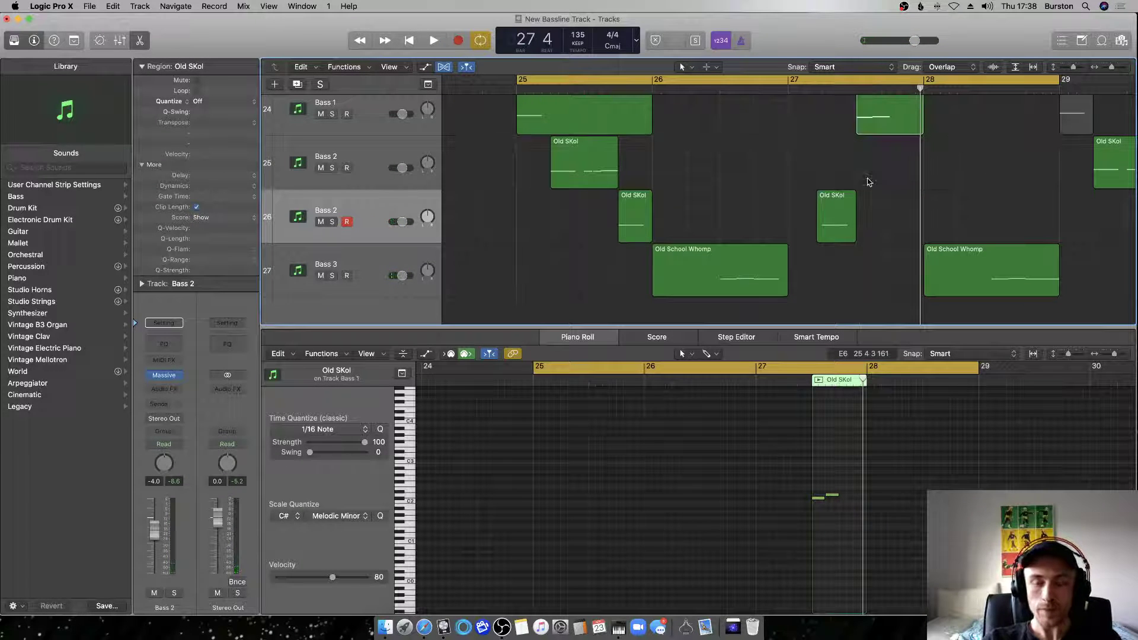
scroll(806, 180, down, 2)
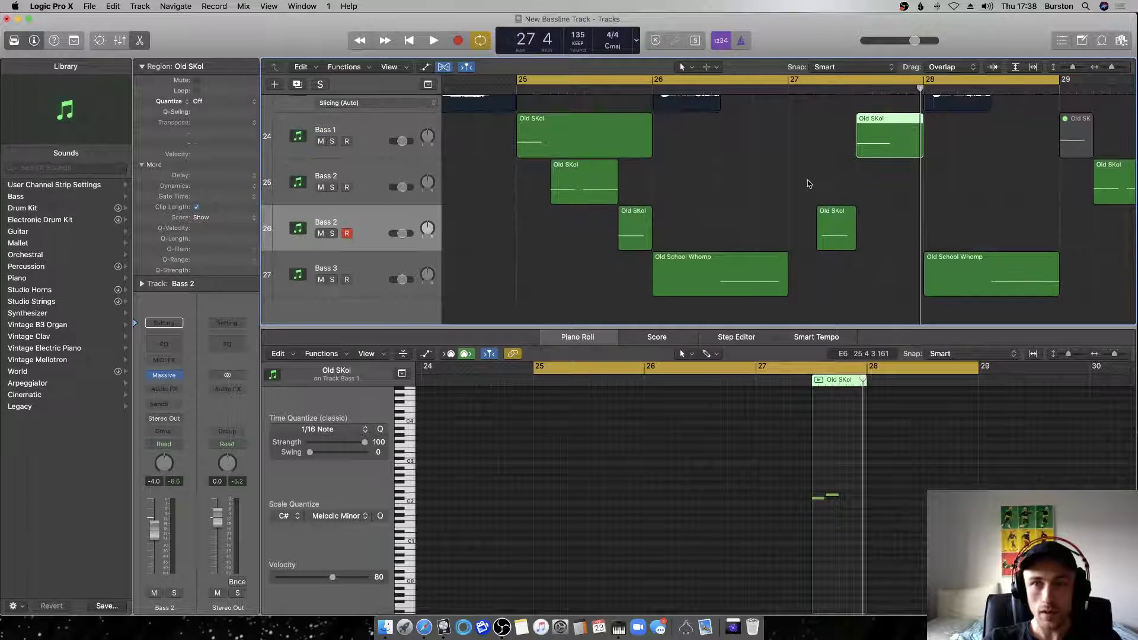
key(space)
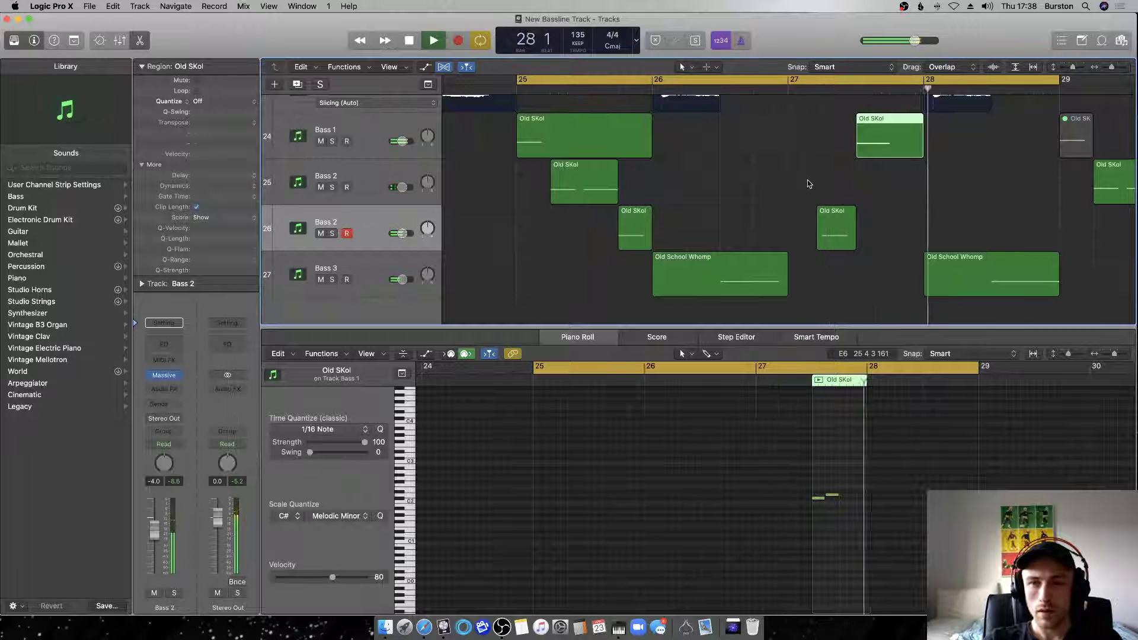
key(space)
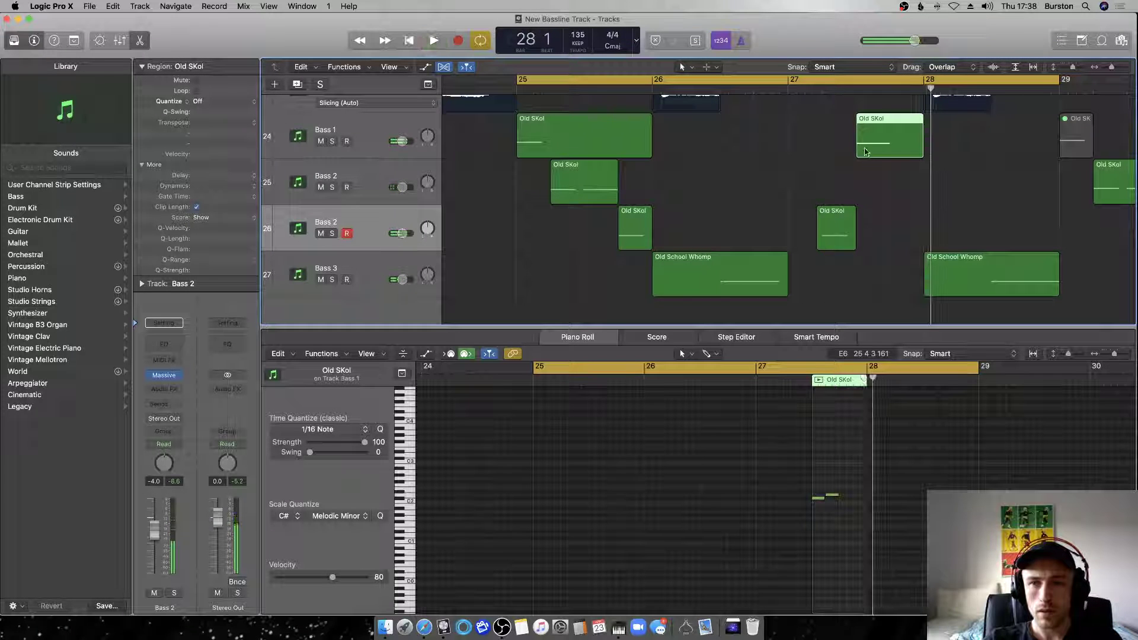
Add a C#2 note after the last note of the second bar 27 region, shorten it and play.
click(844, 499)
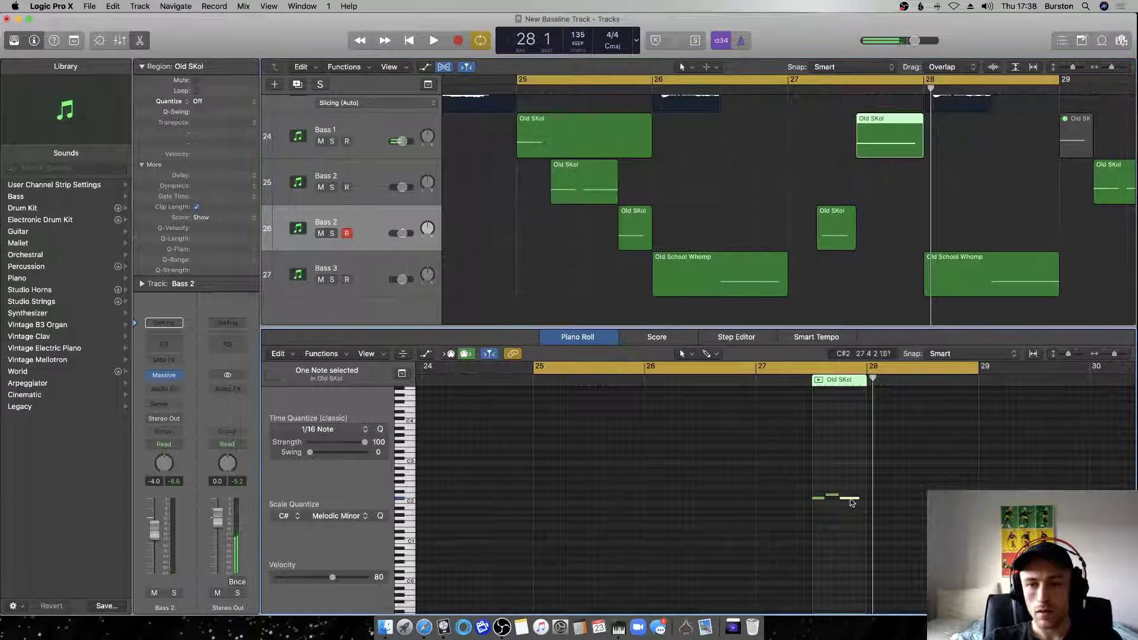
drag(857, 498, 851, 498)
key(space)
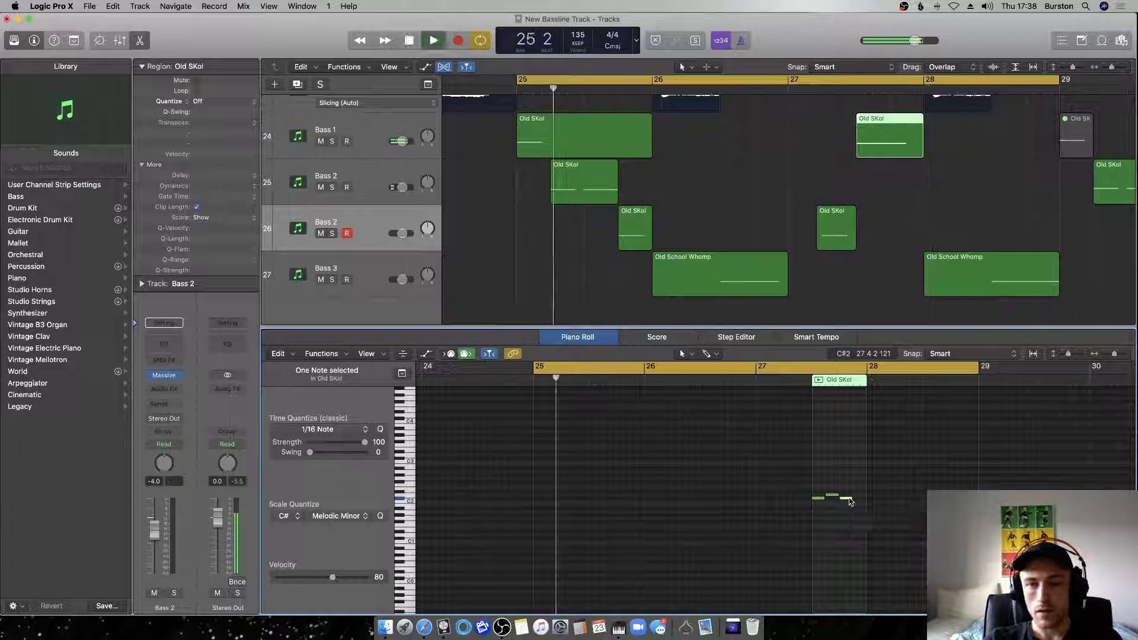
Split off the first part of the bar 25 Bass 2 region, move it to Bass 1 and play the section.
drag(579, 175, 559, 144)
key(space)
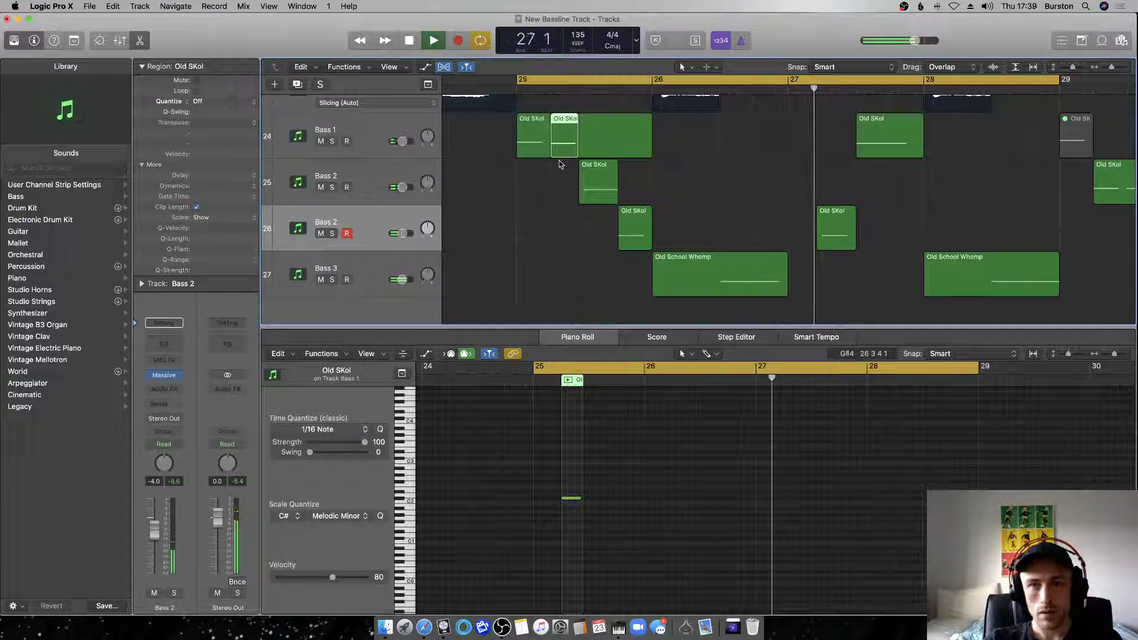
key(space)
Try the first bar 27 region of the duplicate Bass 2 track on Bass 1, play it and undo the move.
drag(832, 219, 820, 145)
key(space)
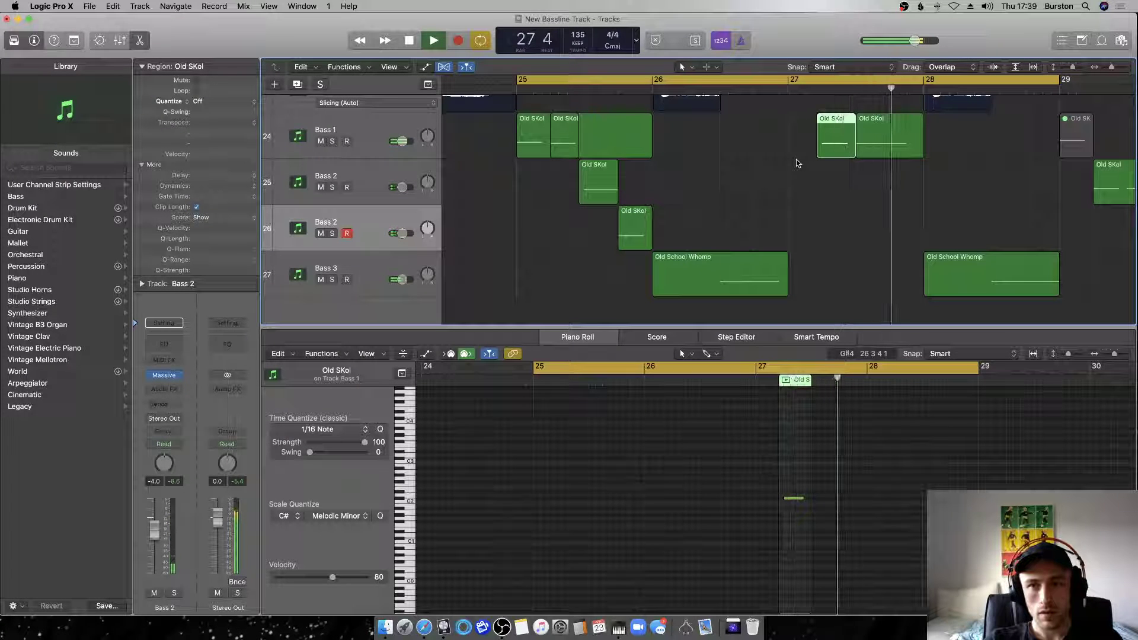
key(space)
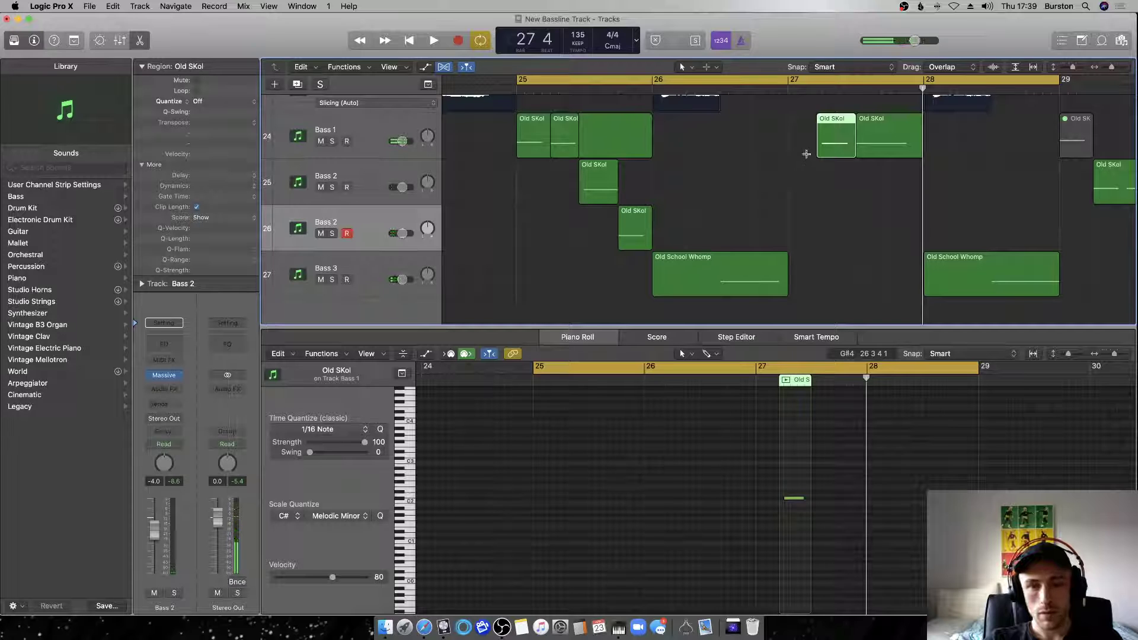
key(super+z)
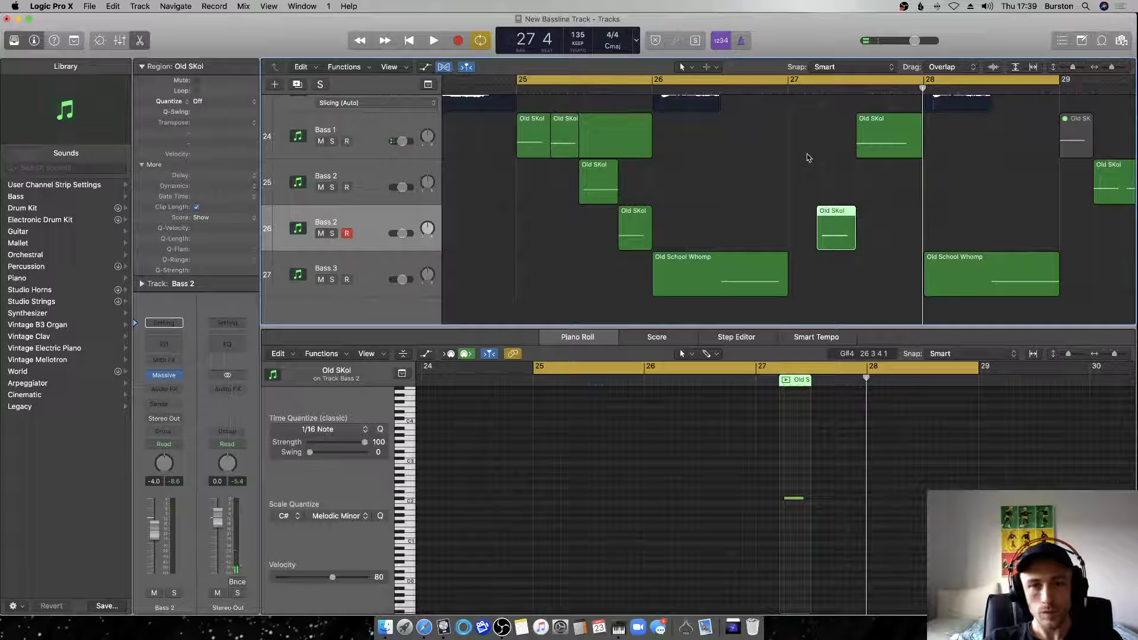
Return the second bar 27 region to Bass 2, add a closing note, then split off its second half onto the duplicate Bass 2 track.
key(space)
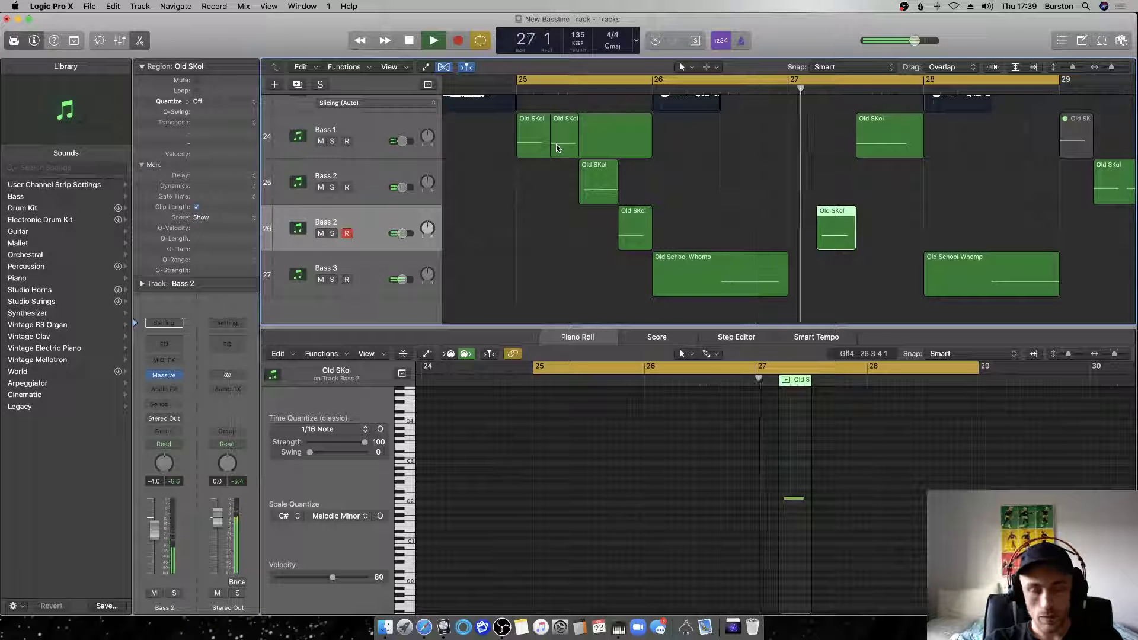
key(space)
drag(843, 221, 885, 176)
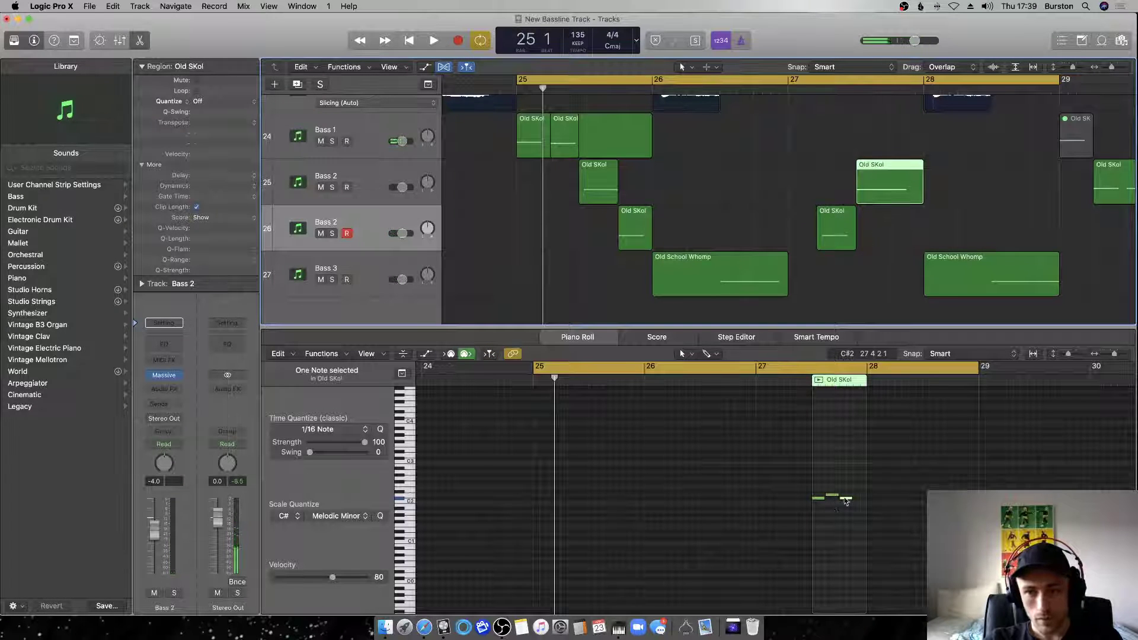
drag(846, 501, 858, 495)
mouse_move(889, 173)
mouse_down()
mouse_move(946, 176)
mouse_move(904, 219)
mouse_up()
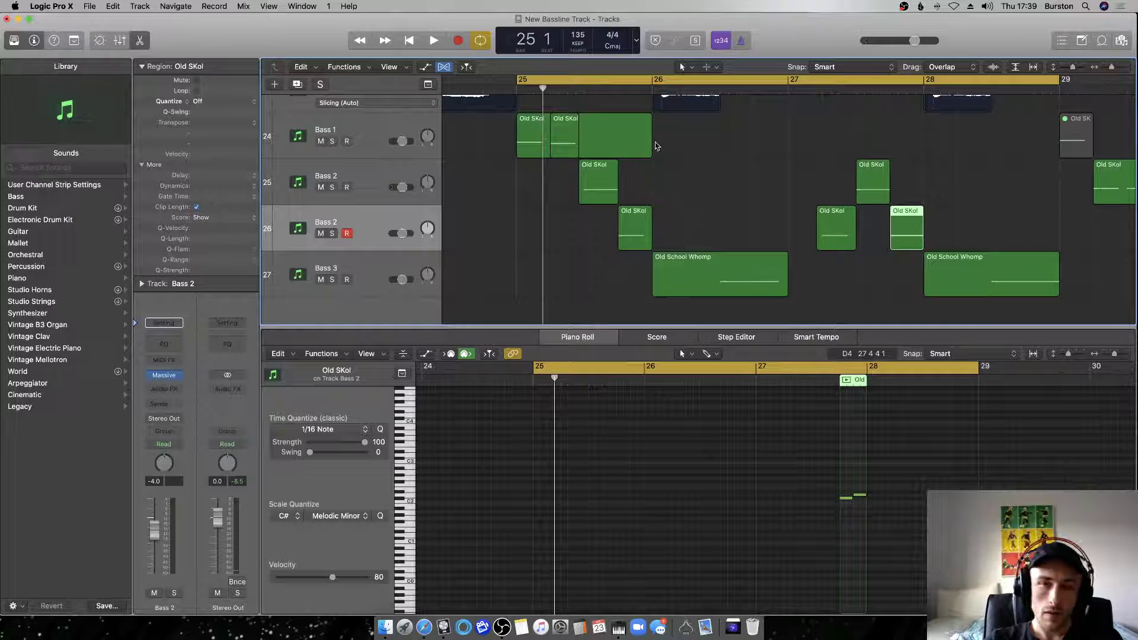
Trim the overlapping empty tail from the bar 25 Bass 1 region while playing the section, and save.
key(space)
click(673, 145)
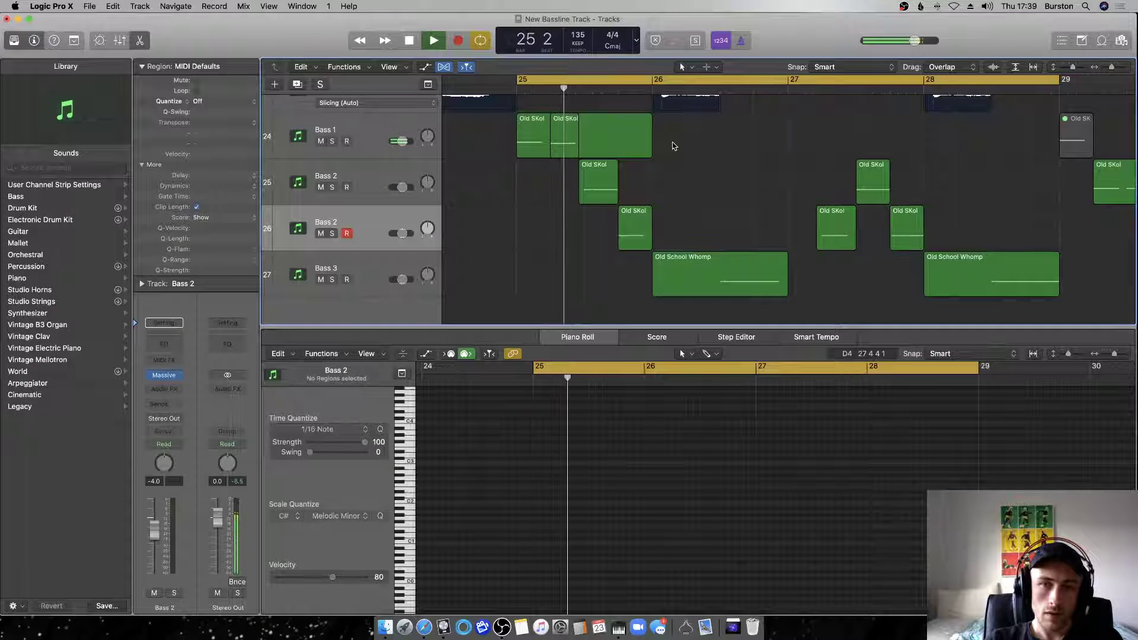
drag(649, 148, 546, 148)
click(615, 144)
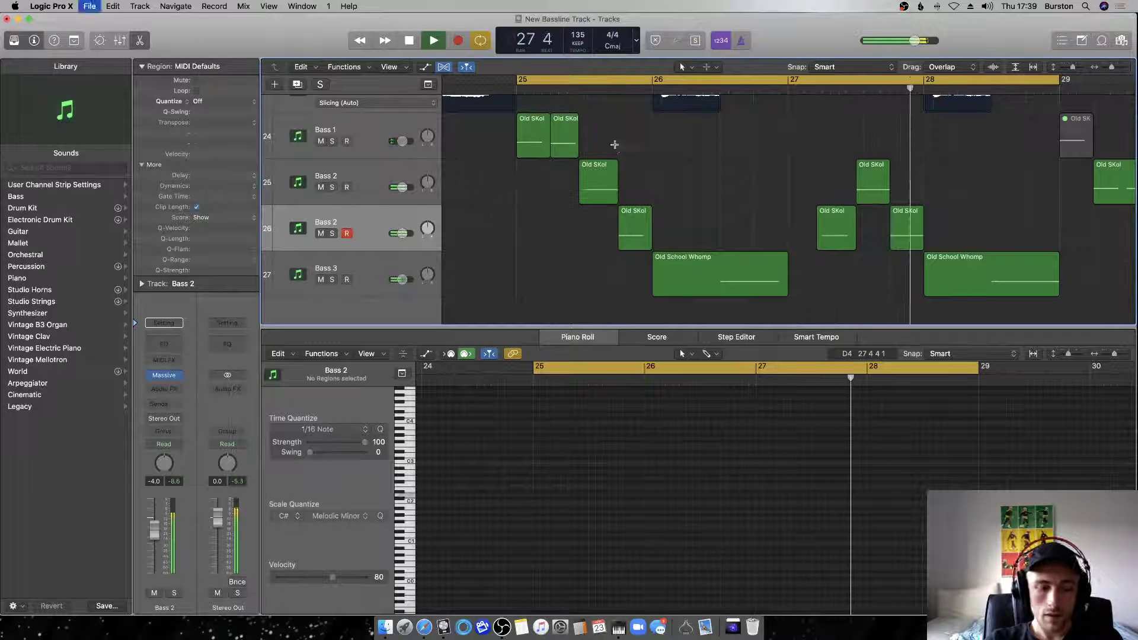
Move the second bar 25 Bass 1 region to the duplicate Bass 2 track, play the loop and save.
ctrl+alt+click(867, 198)
key(space)
drag(546, 155, 547, 227)
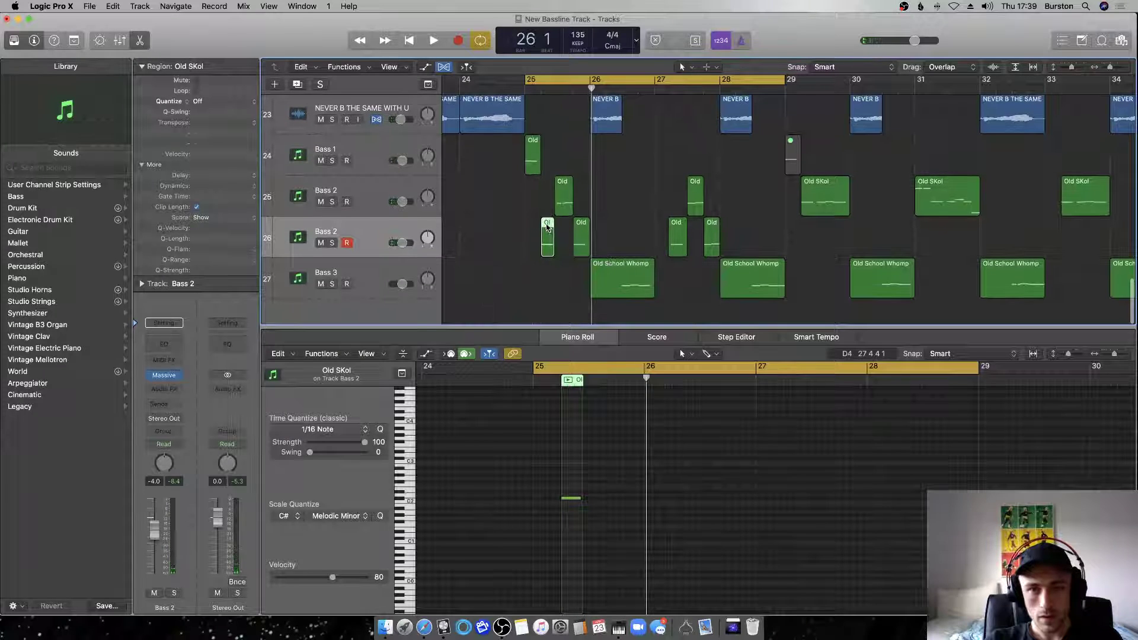
click(543, 206)
key(space)
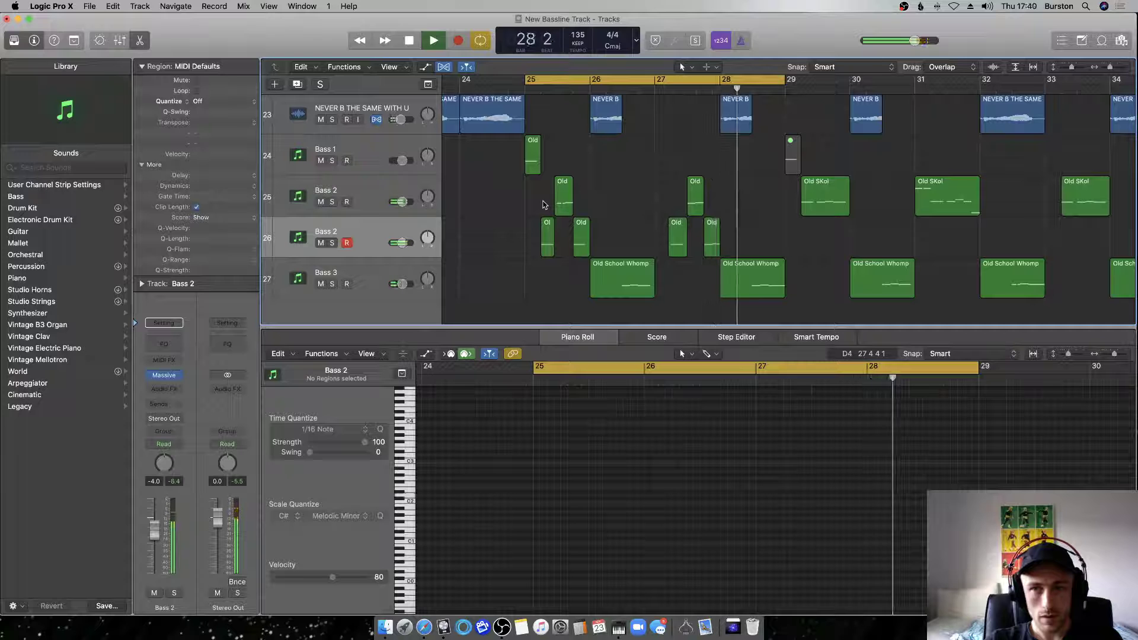
key(super+s)
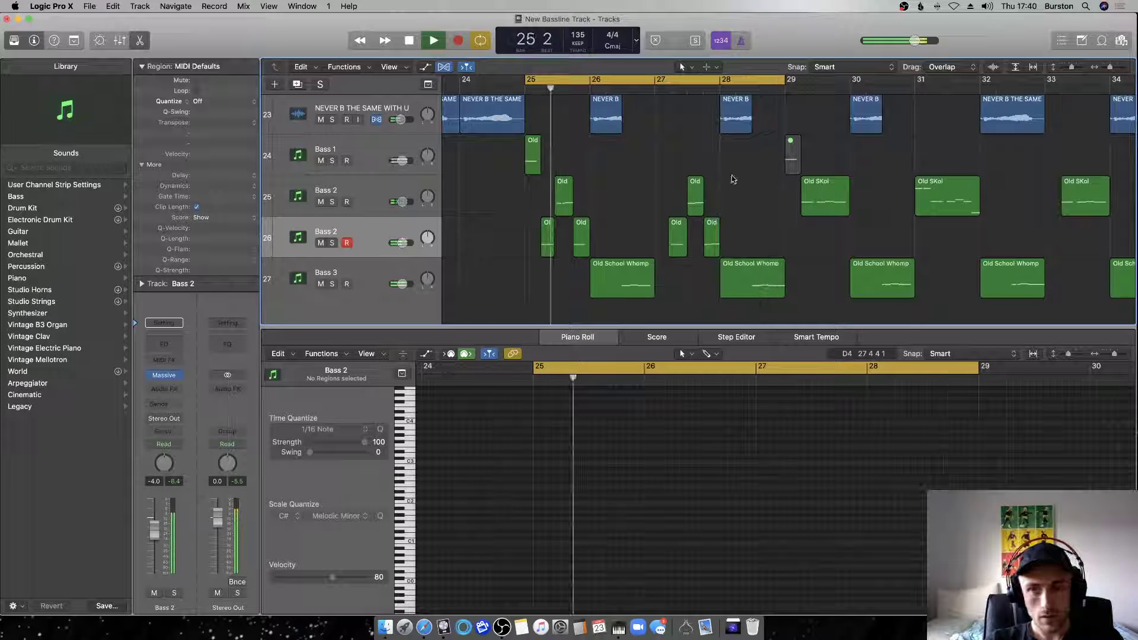
key(space)
Delete the old bass regions on all bass tracks from bar 29 up to bar 40 without erasing the automation data.
ctrl+alt+click(643, 170)
scroll(647, 168, down, 4)
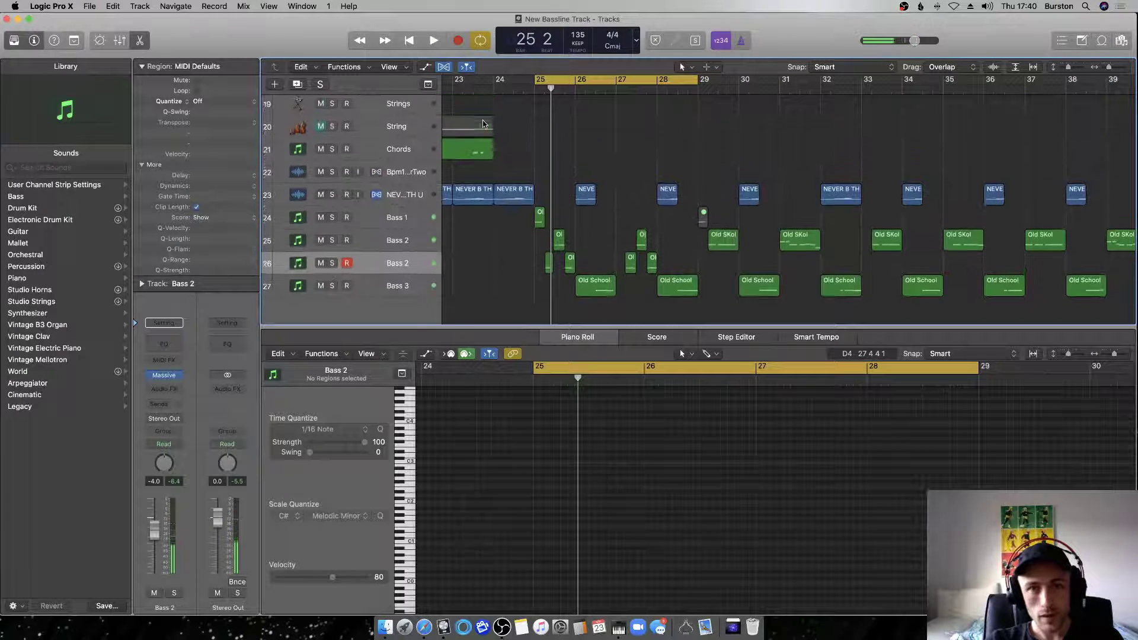
key(comma)
key(comma)
key(comma)
scroll(656, 227, down, 3)
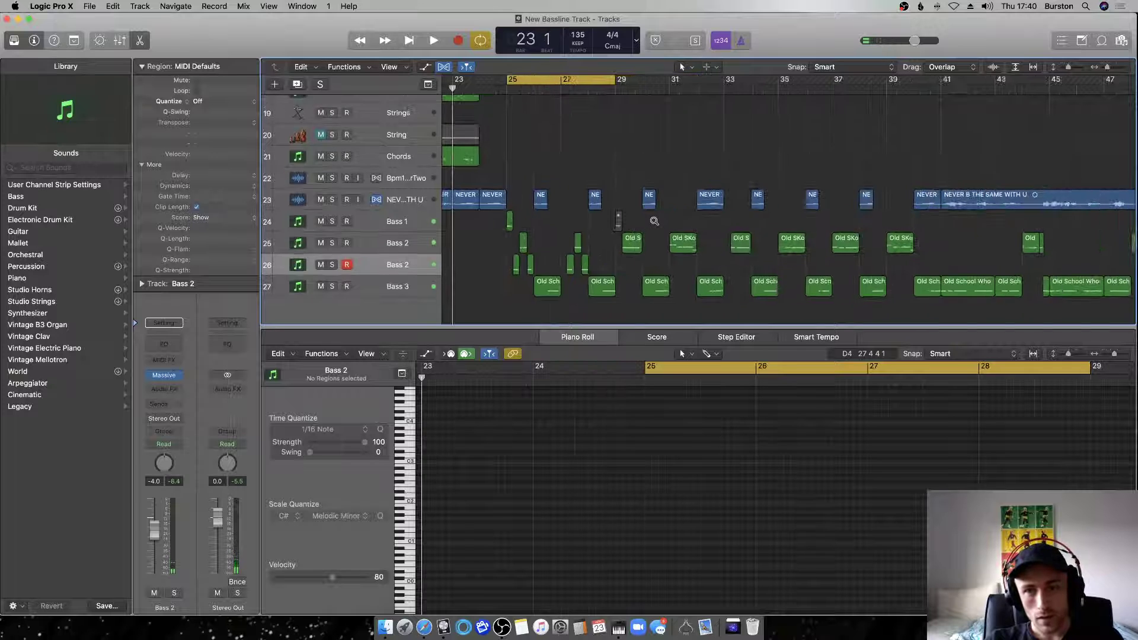
drag(622, 296, 908, 220)
key(Delete)
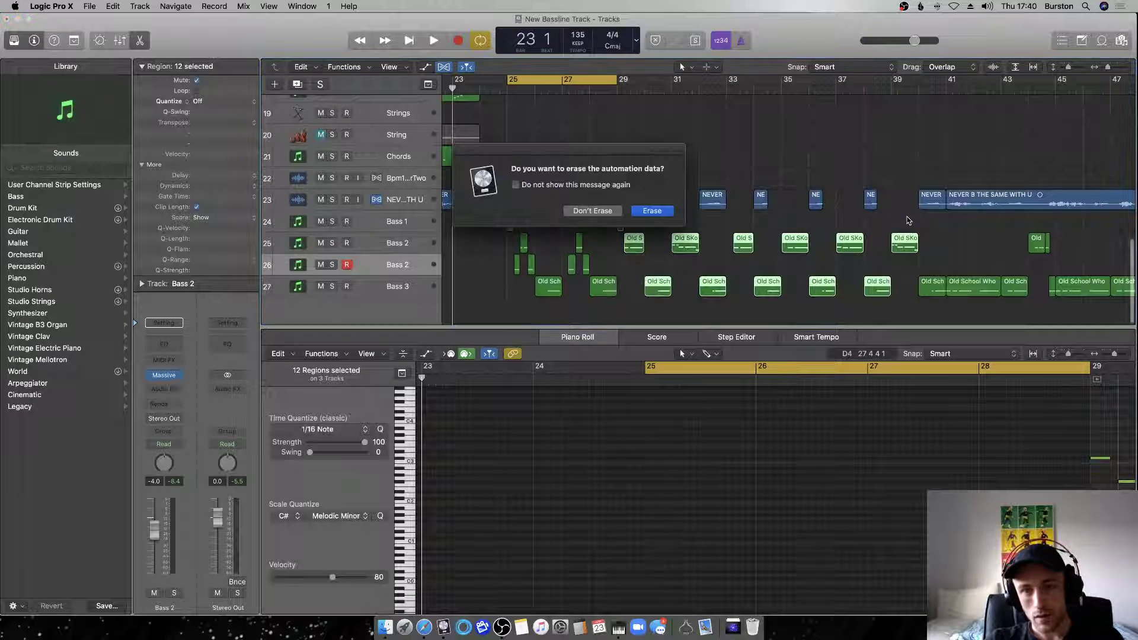
click(587, 211)
Play the new bass phrases, replay the build-up into the bar 25 drop from around bar 20, and save.
key(space)
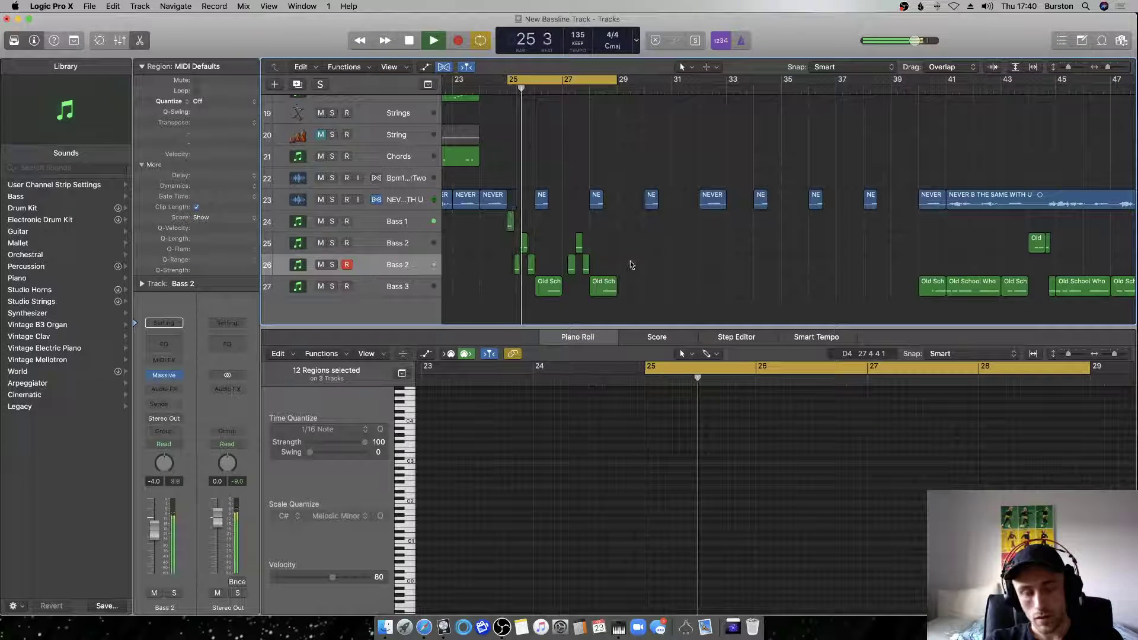
scroll(628, 259, down, 1)
scroll(621, 255, left, 2)
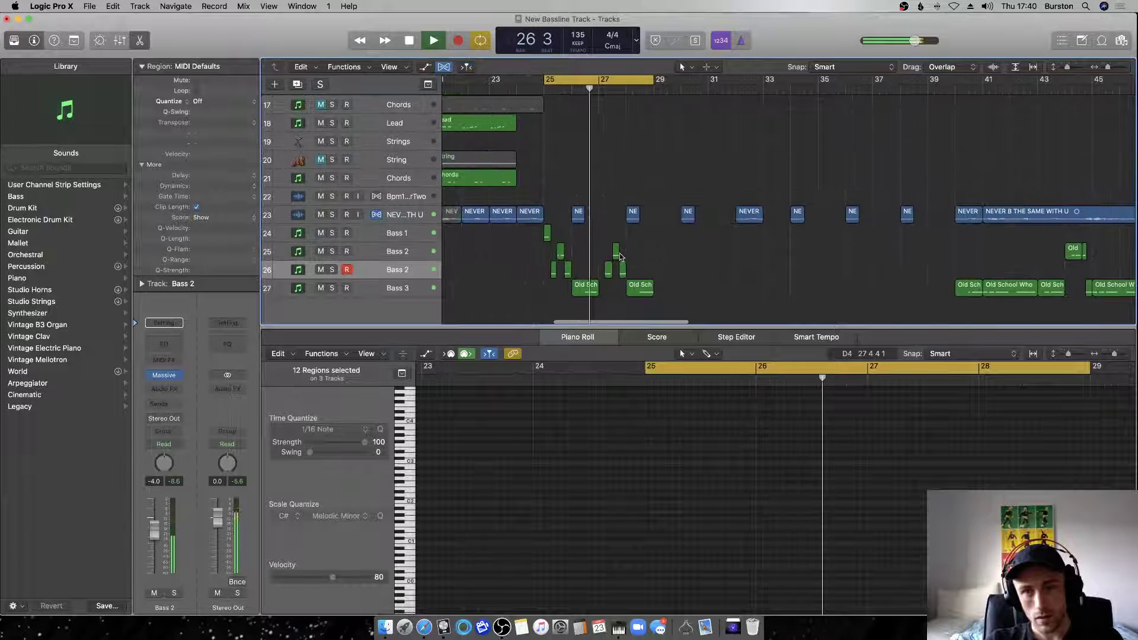
click(487, 79)
scroll(571, 221, left, 4)
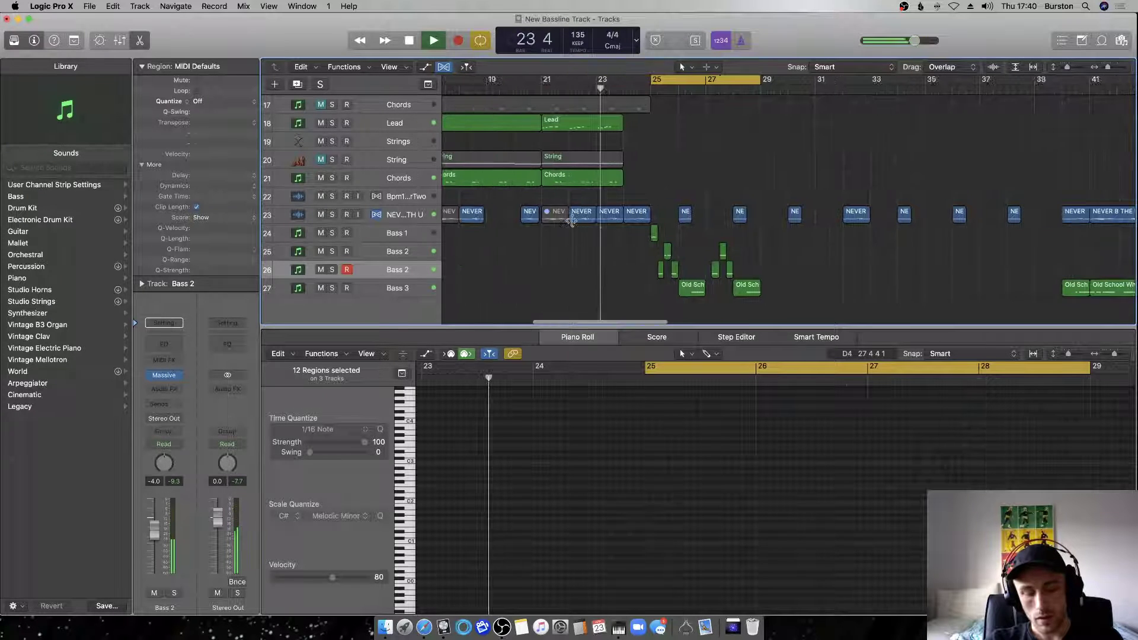
scroll(572, 220, left, 2)
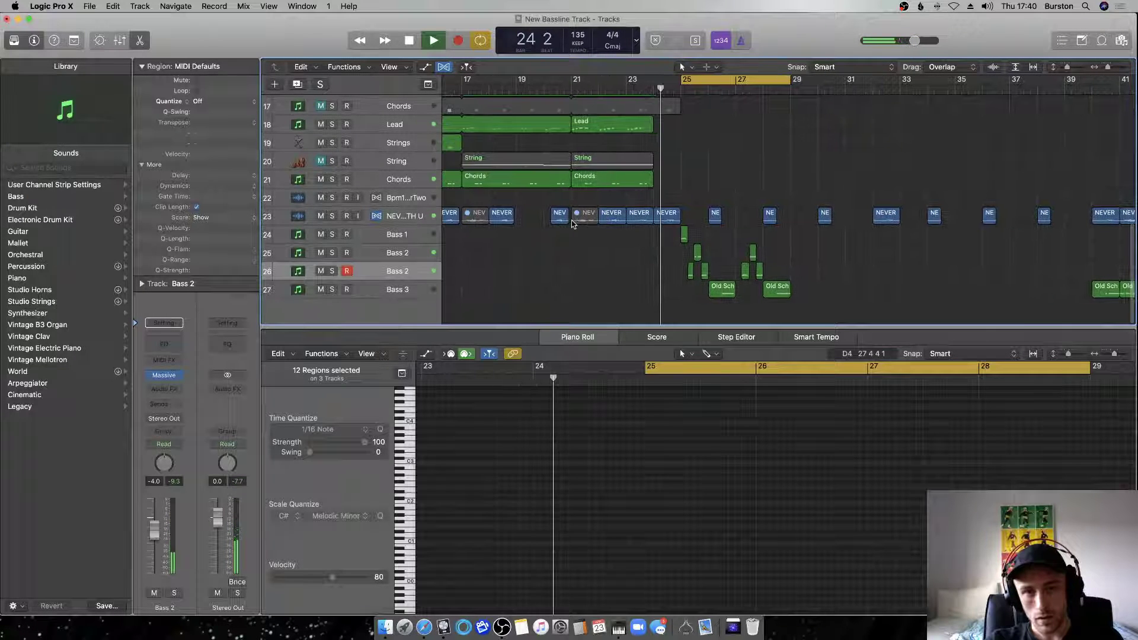
click(541, 93)
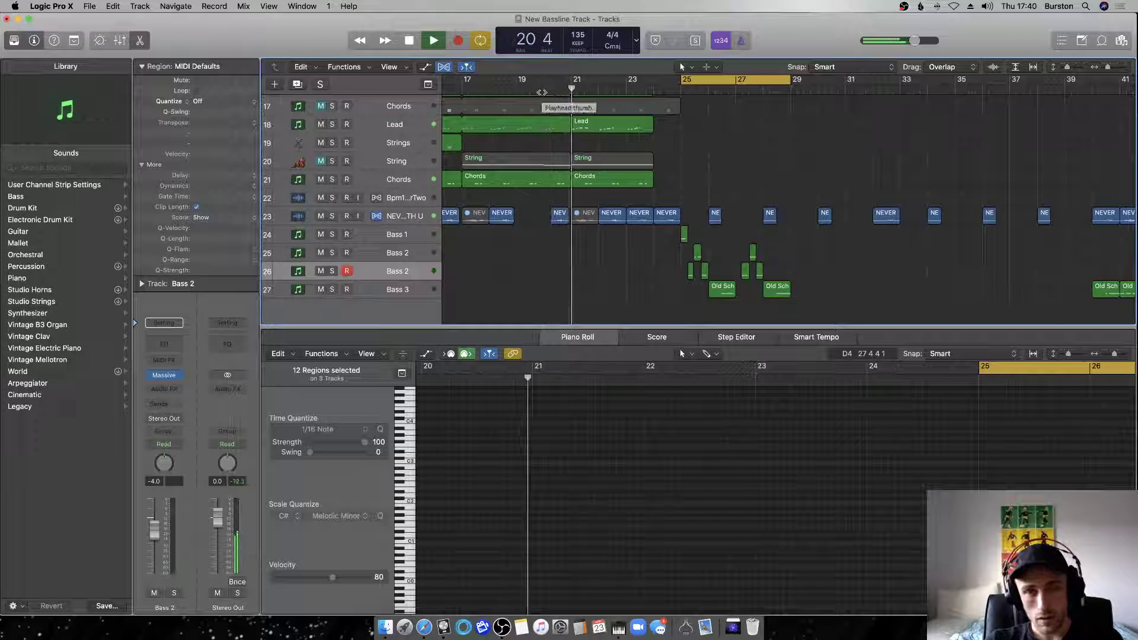
key(super+s)
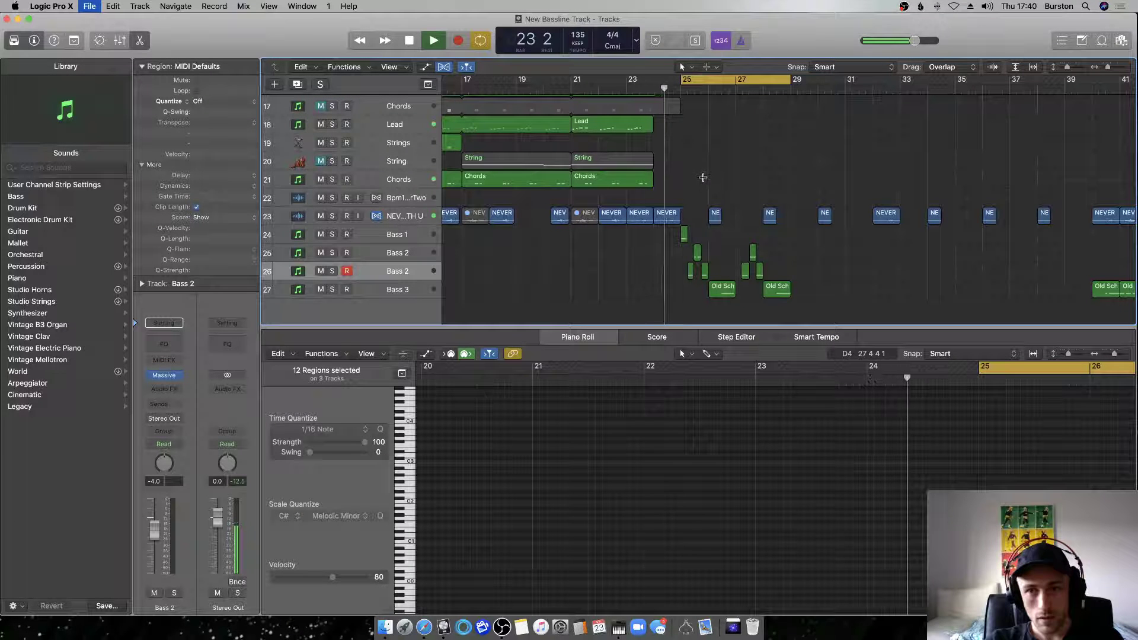
Select the six short NEVER B THE SAME WITH U vocal chops from bar 26 onward and trim their ends slightly.
drag(703, 177, 844, 226)
drag(914, 181, 1088, 225)
key(z)
key(space)
scroll(664, 219, up, 10)
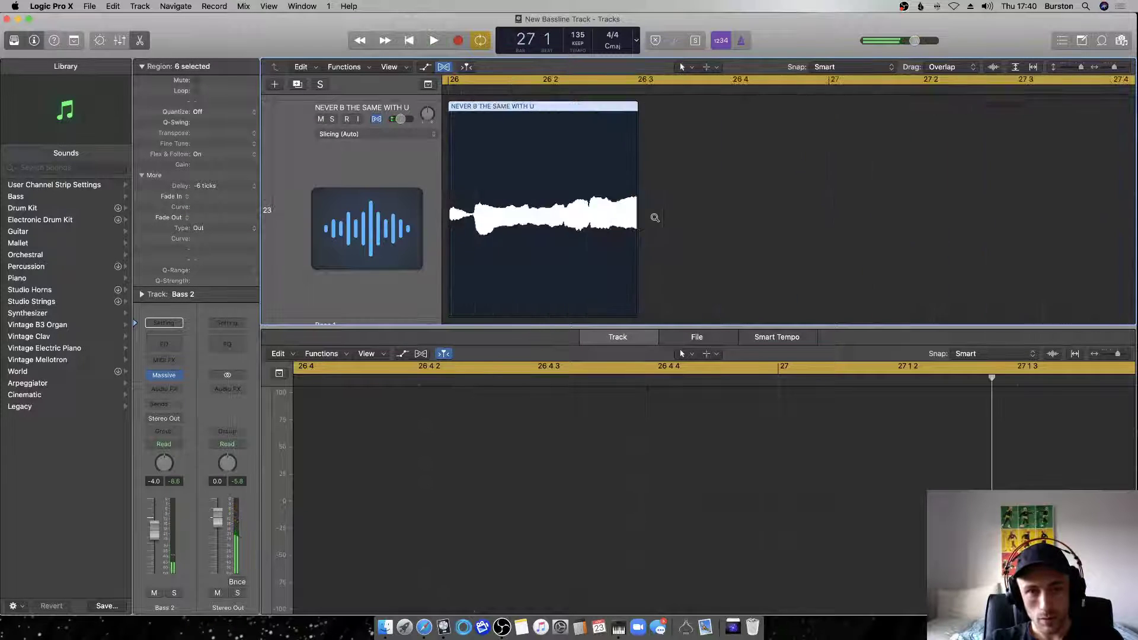
scroll(662, 217, down, 5)
scroll(663, 217, right, 2)
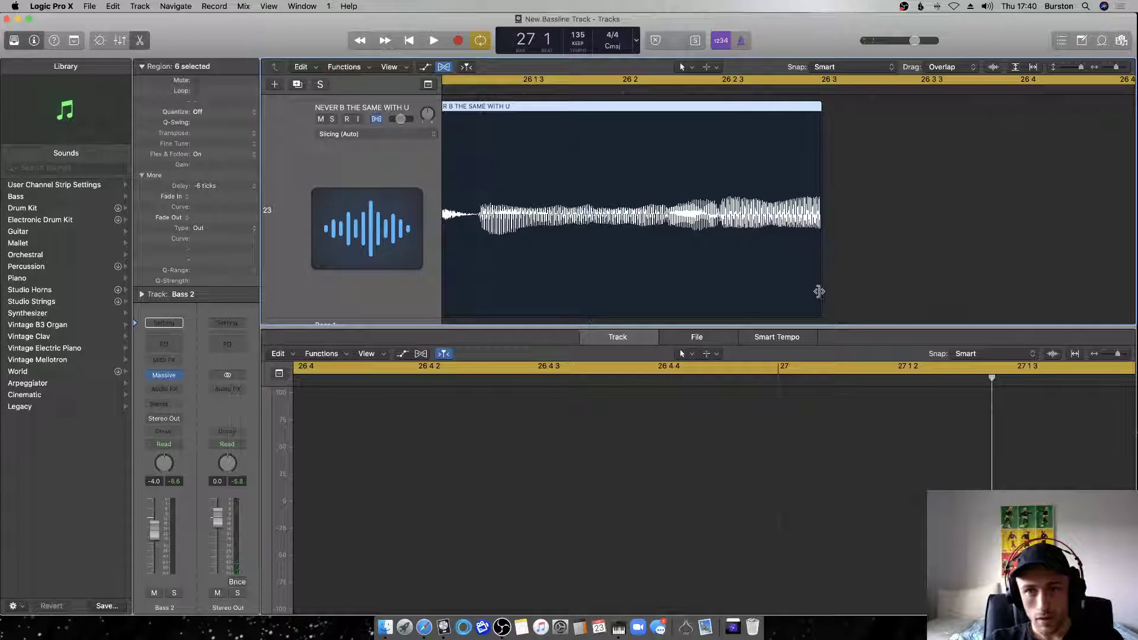
drag(818, 303, 812, 303)
Marquee-select the end of the bar 26 vocal chop, play it to check the cut-off, and clear the selection.
scroll(776, 172, down, 1)
drag(773, 104, 817, 249)
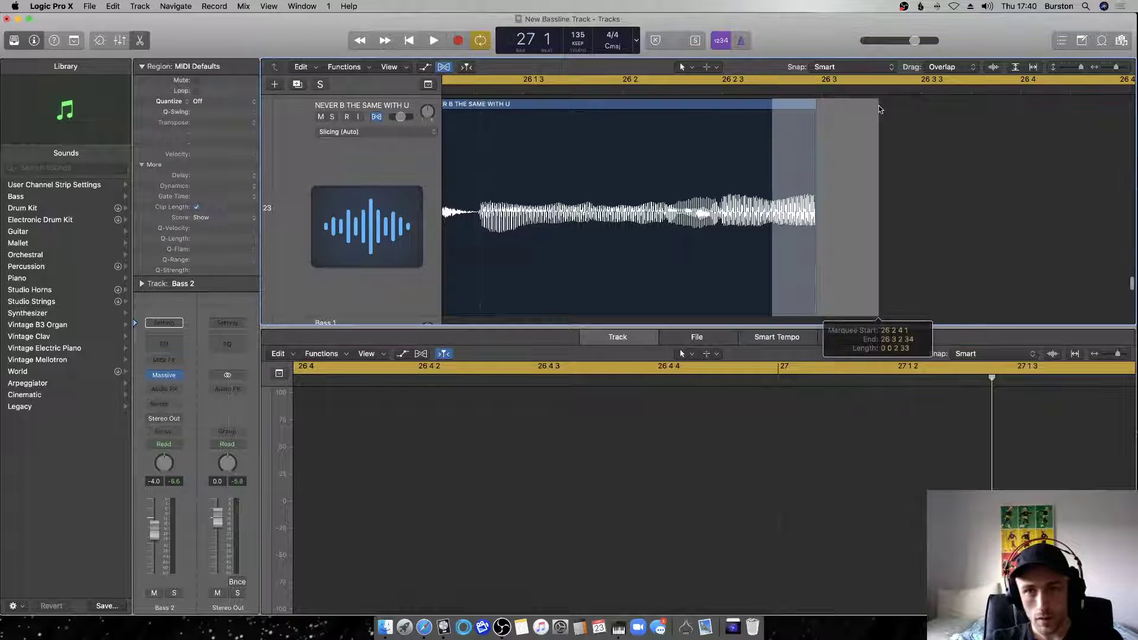
key(space)
key(space)
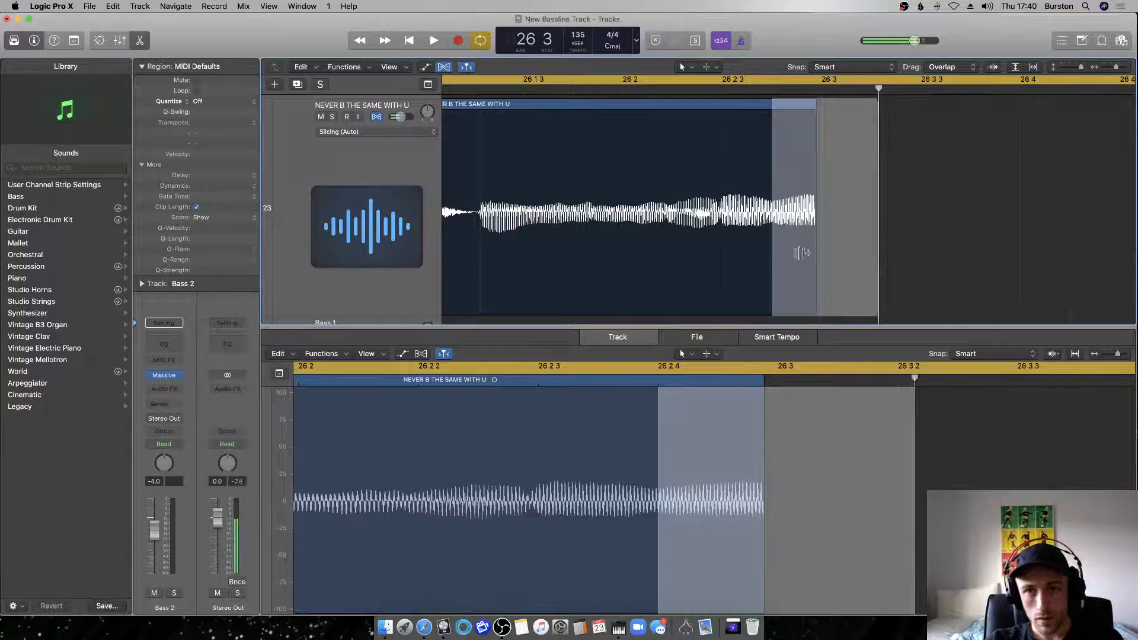
click(925, 167)
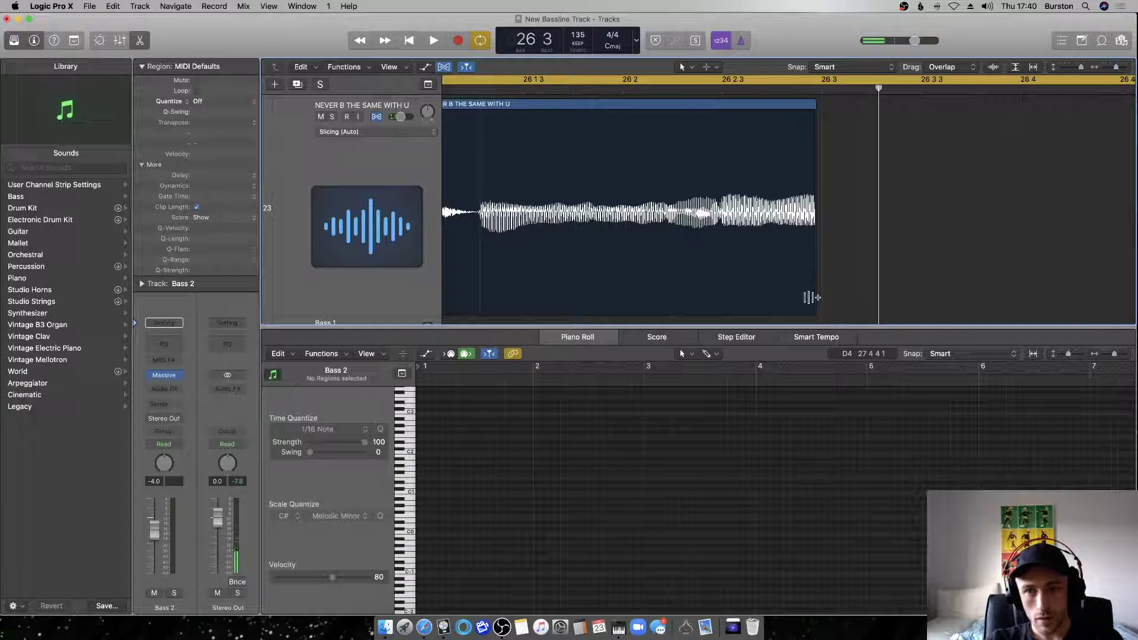
Trim the ends of the six selected NEVER B THE SAME WITH U vocal chops further back, play the new cut-off, and clear the selection.
click(769, 274)
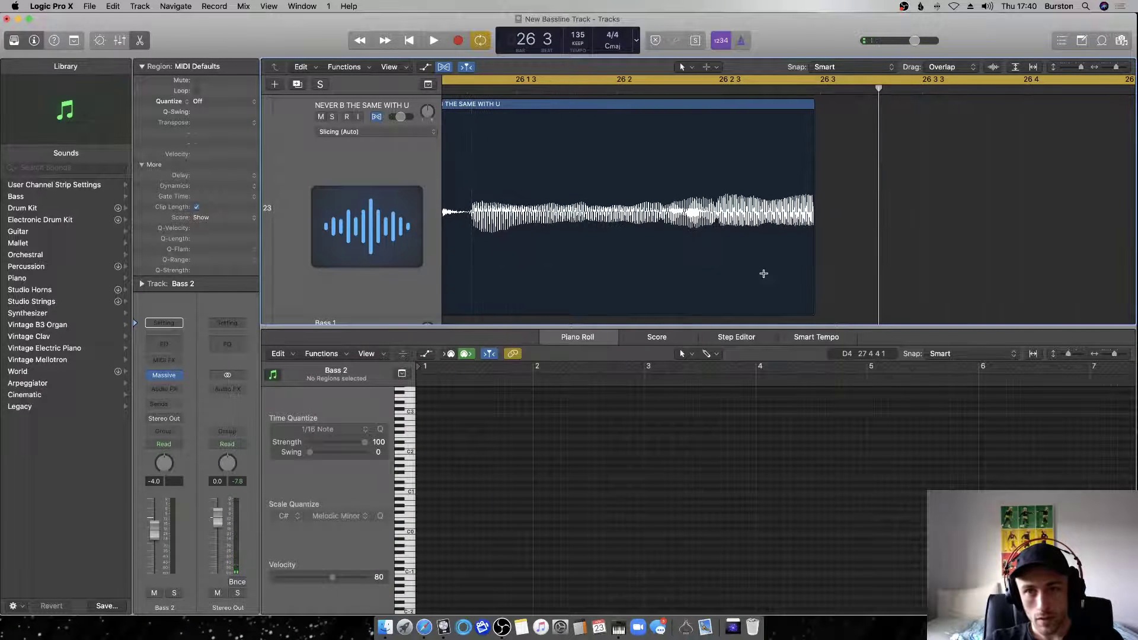
drag(816, 298, 763, 293)
key(space)
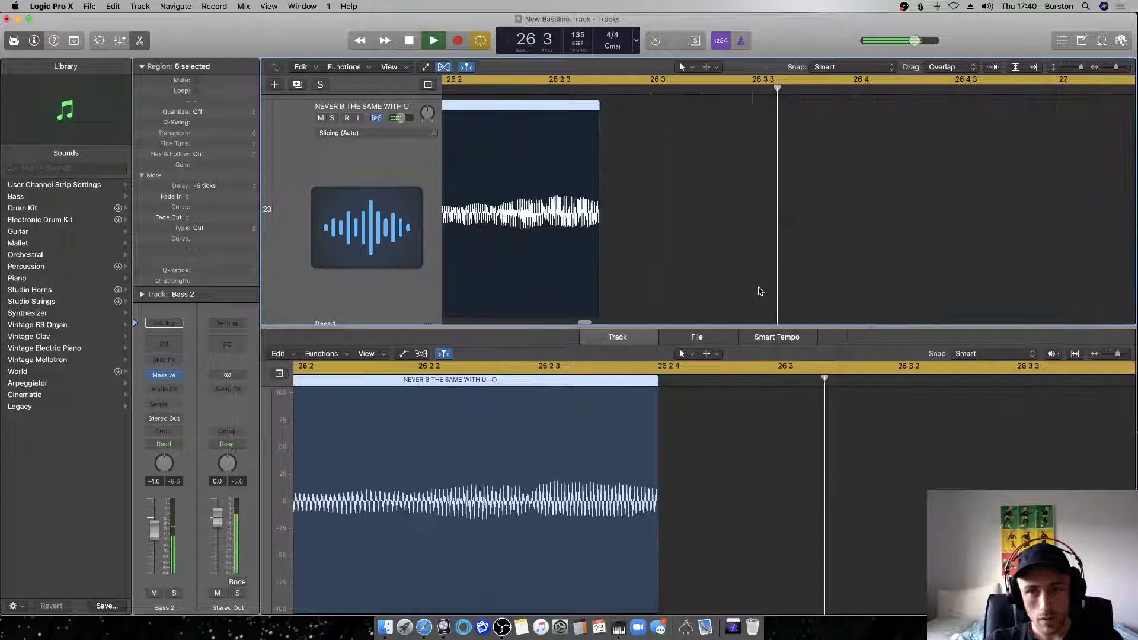
click(698, 281)
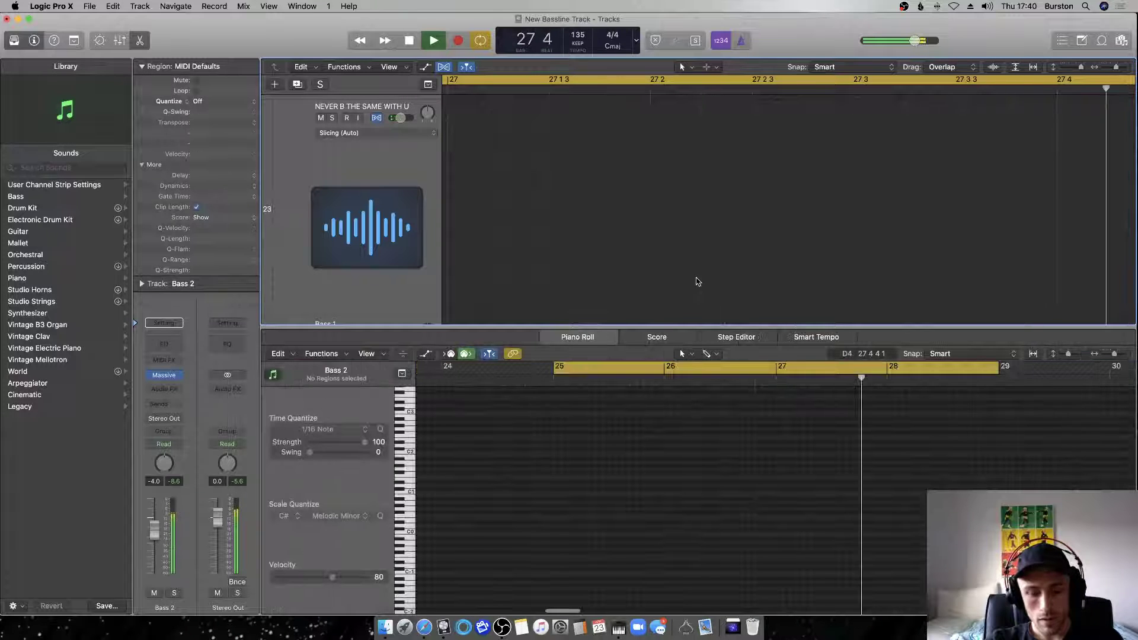
Replay the arrangement from around bar 21 through the drop with cycling off, and select the three short vocal chops between bars 34 and 38.
key(z)
key(super+Up)
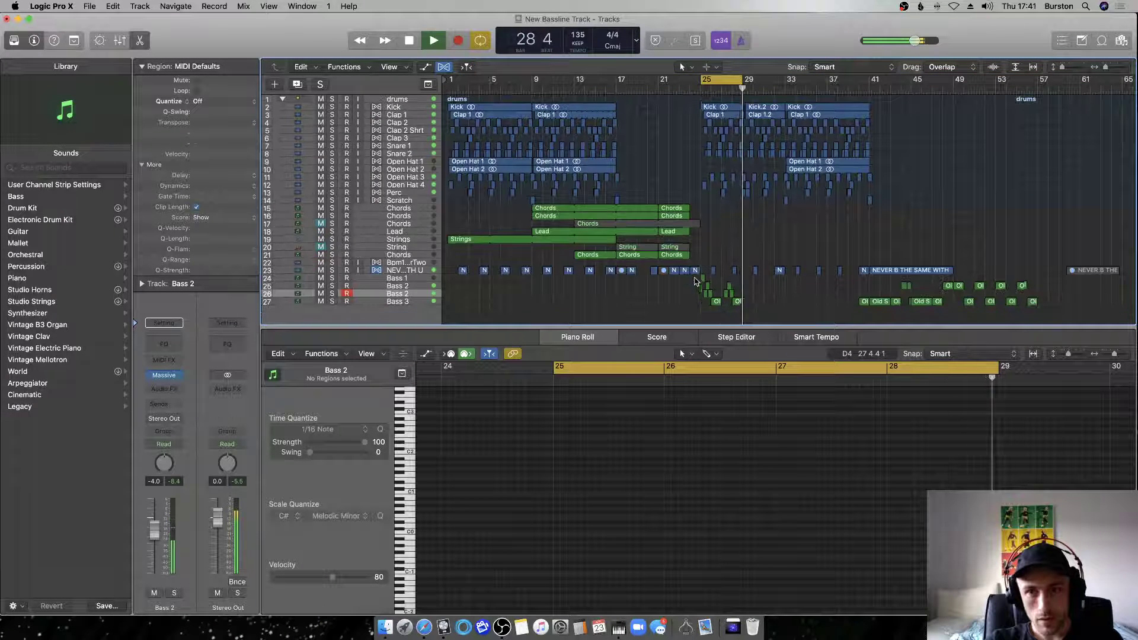
key(comma)
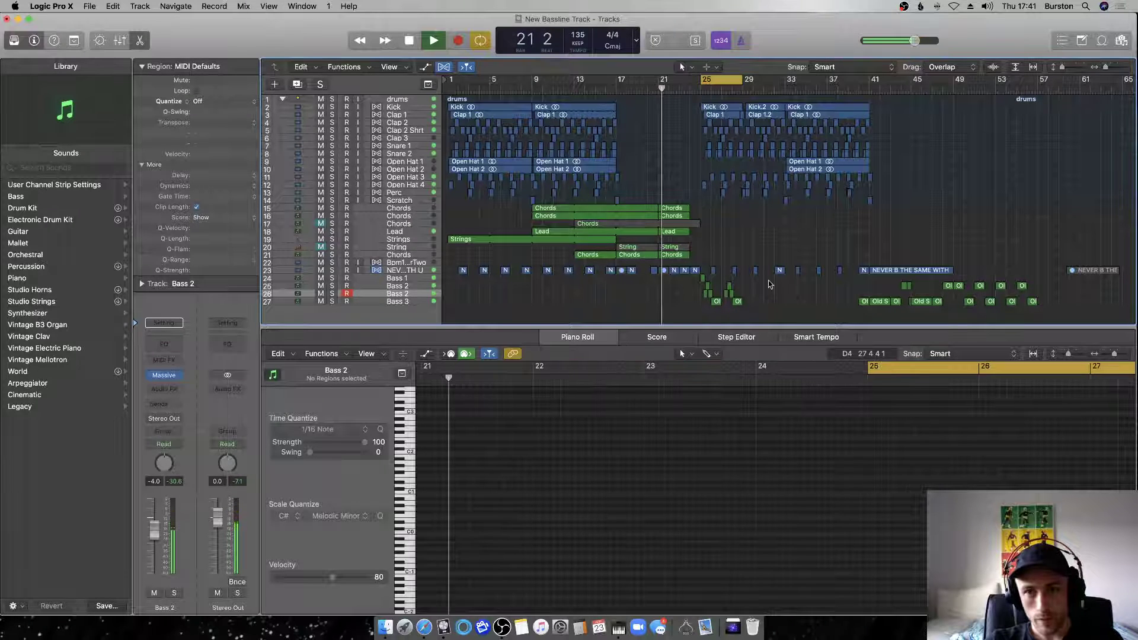
key(c)
drag(794, 277, 844, 267)
key(BackSpace)
drag(764, 257, 798, 274)
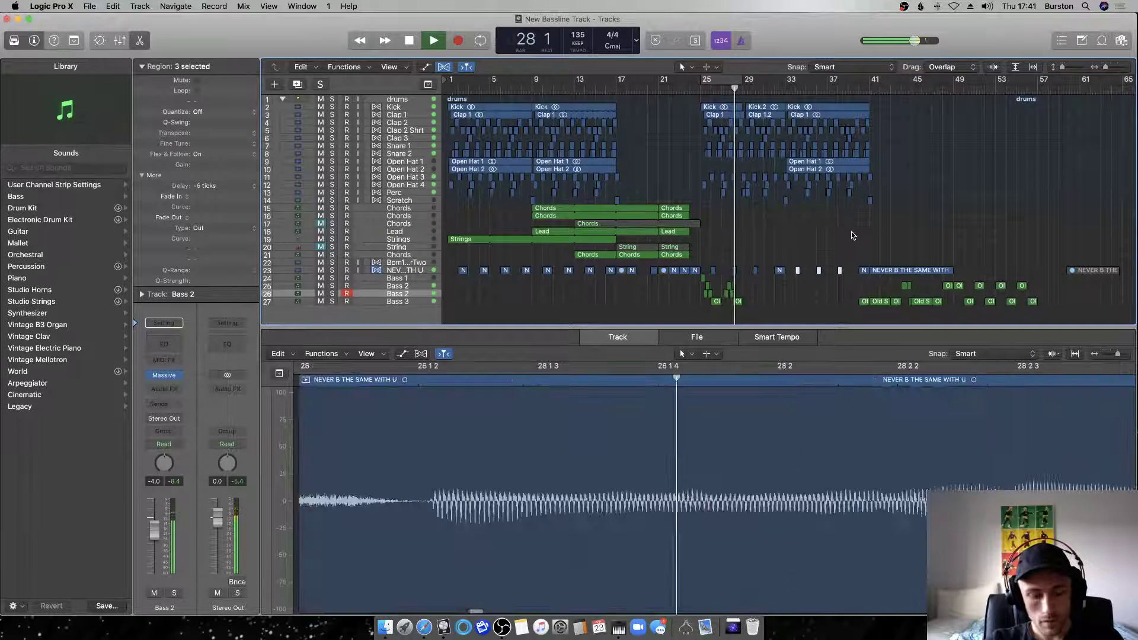
key(space)
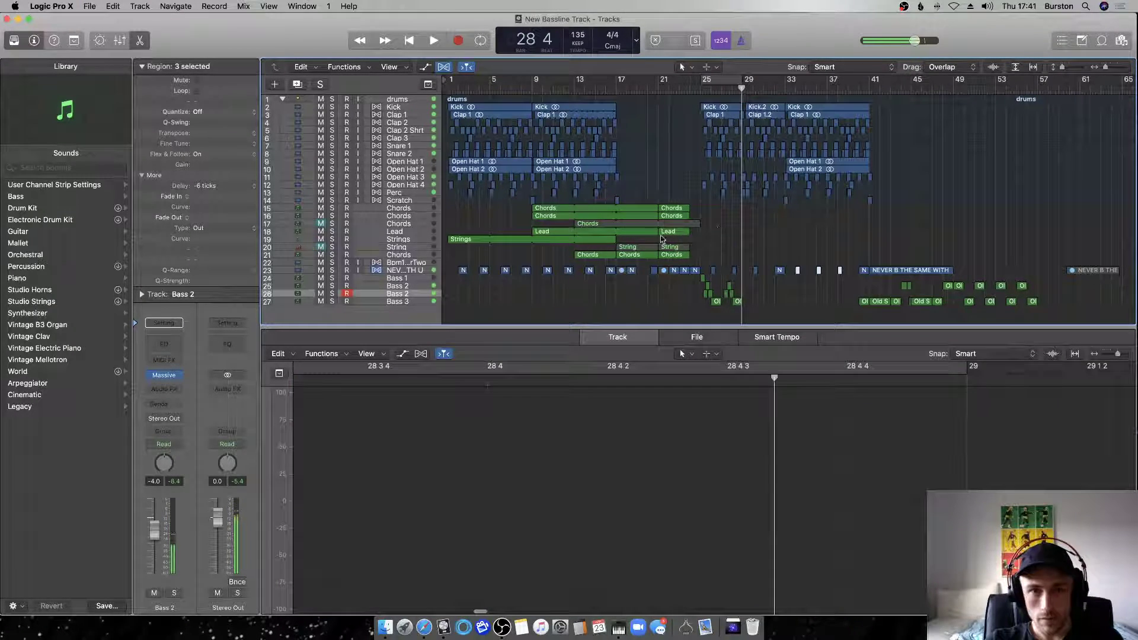
Duplicate the last Bass 3 track and move the bar 28 Old School Whomp region onto it without moving the automation data.
click(392, 302)
key(super+d)
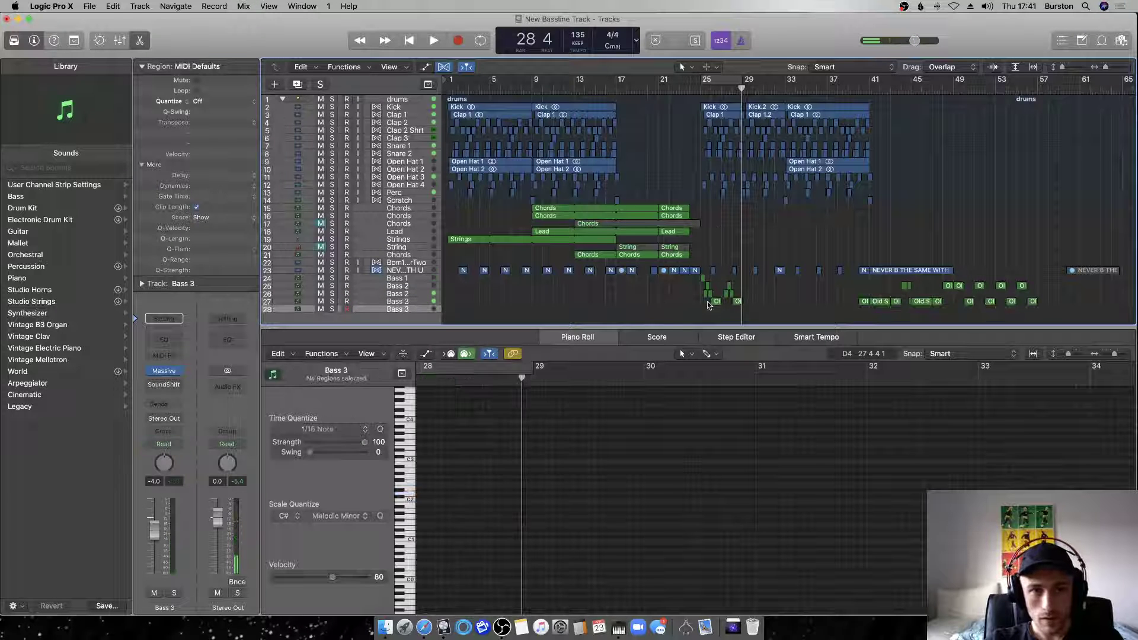
drag(739, 305, 738, 310)
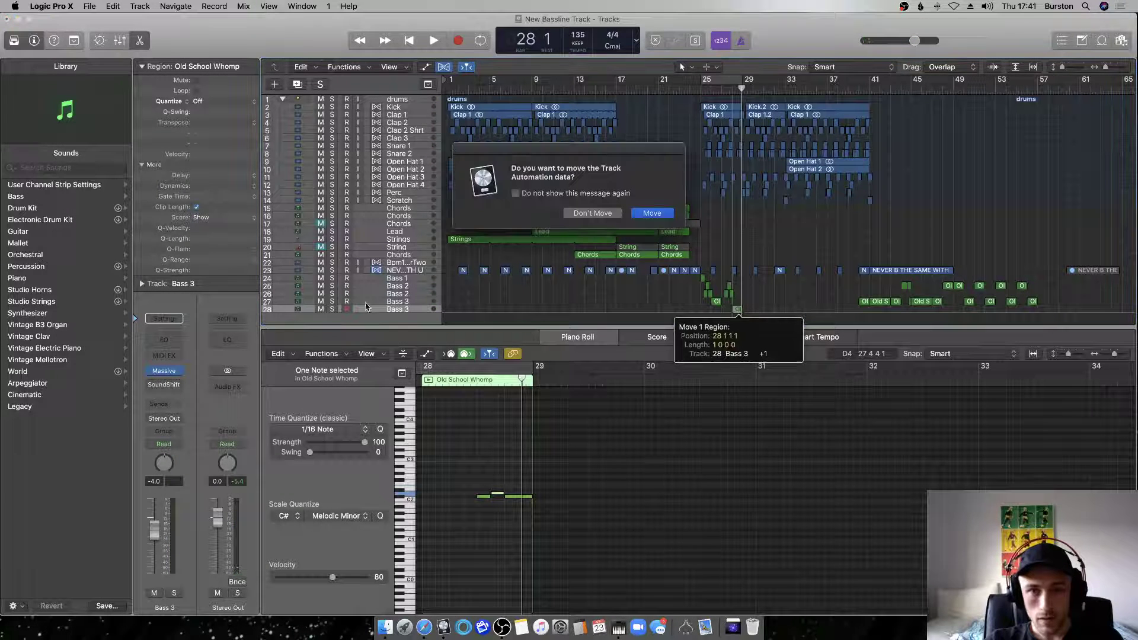
click(593, 214)
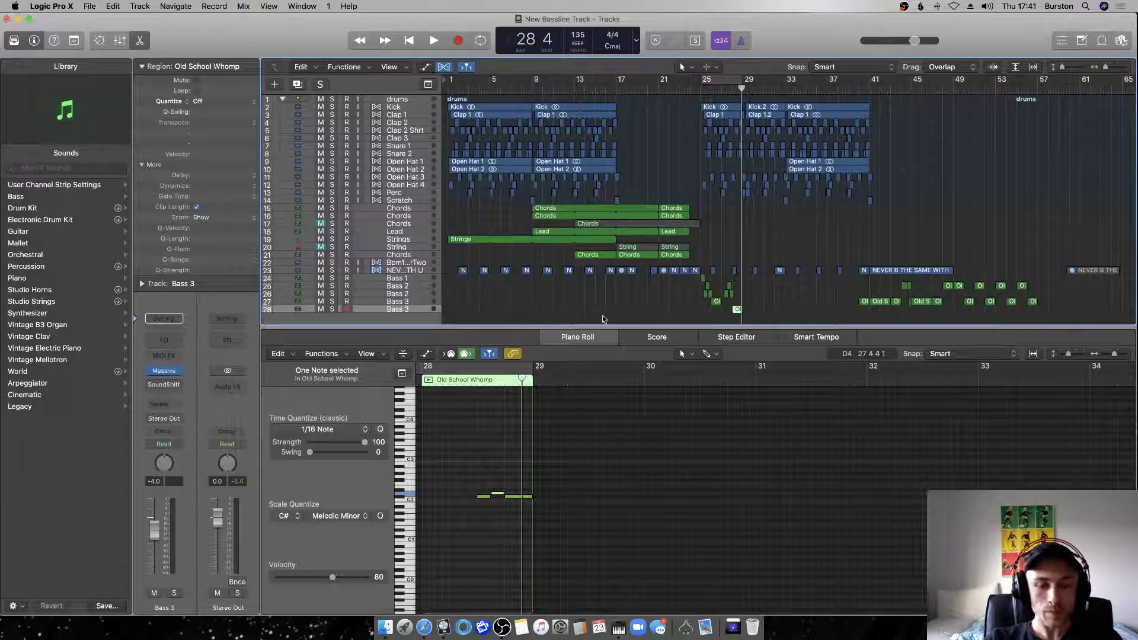
Turn cycling back on and play the bar 25 to 29 drop with the bar 28 region on its new track.
scroll(711, 296, up, 6)
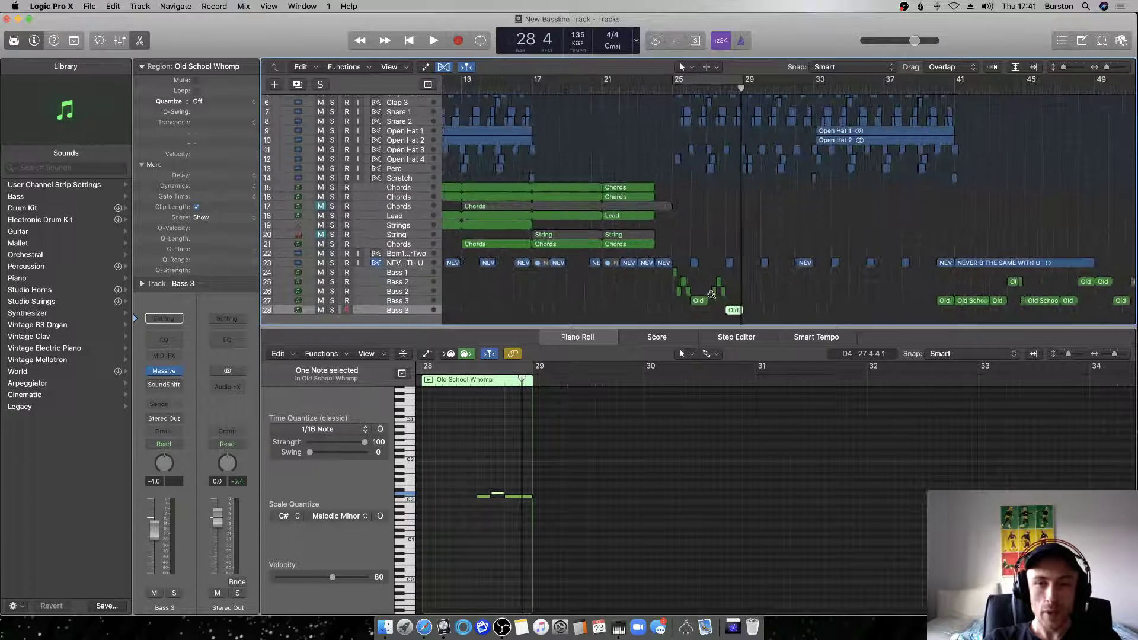
key(c)
key(space)
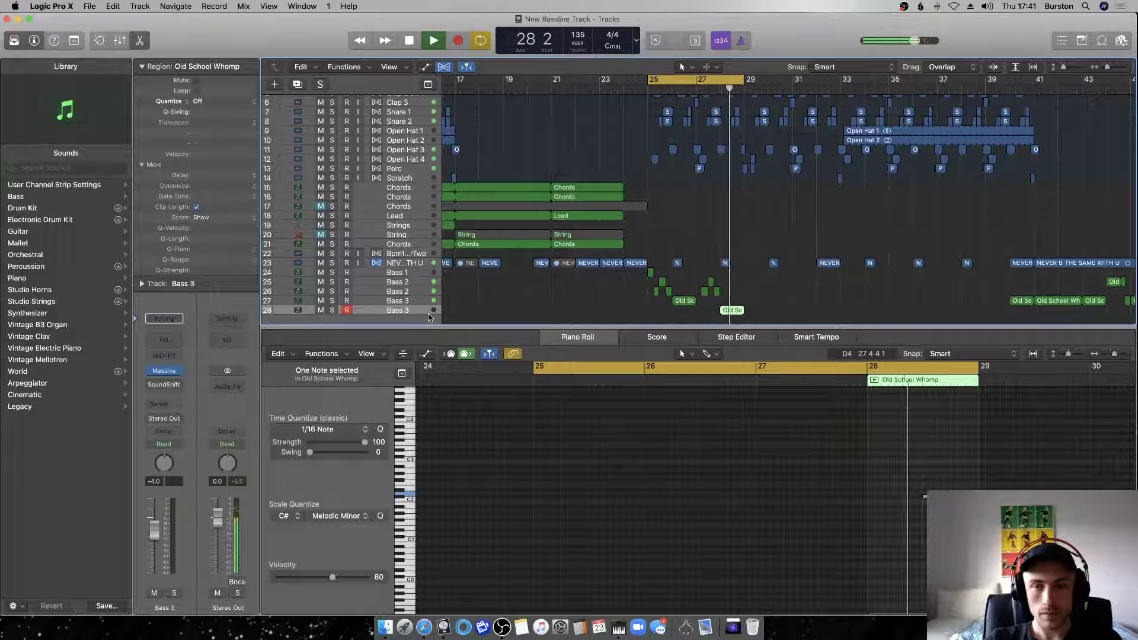
key(space)
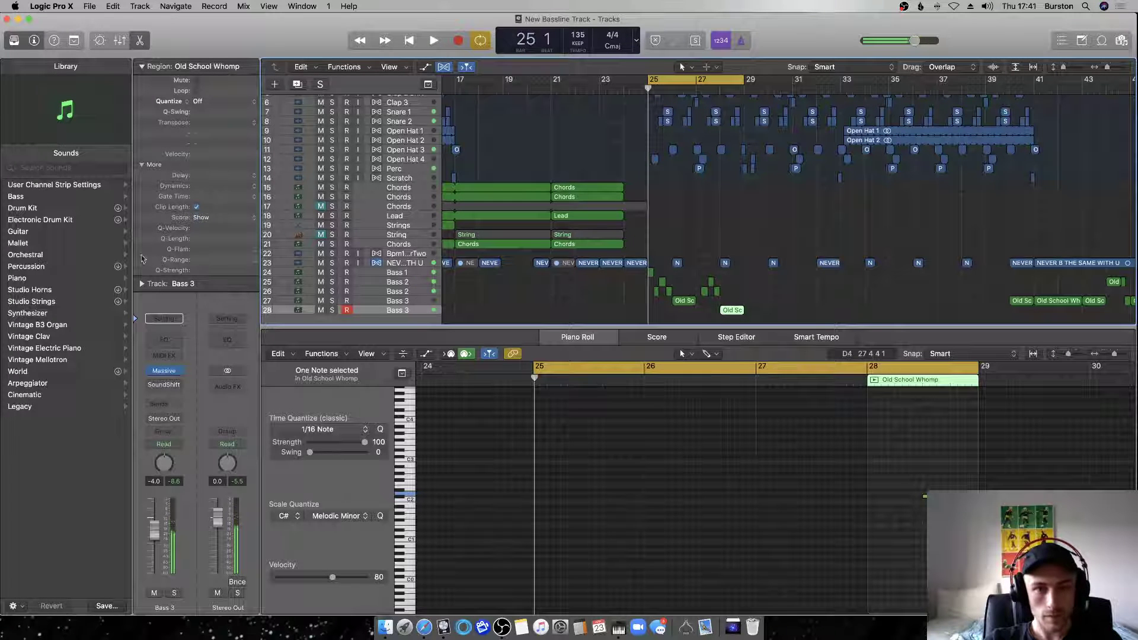
Open the Massive synth on the duplicated Bass 3 track and shorten the playing loop to bar 28 only.
click(407, 302)
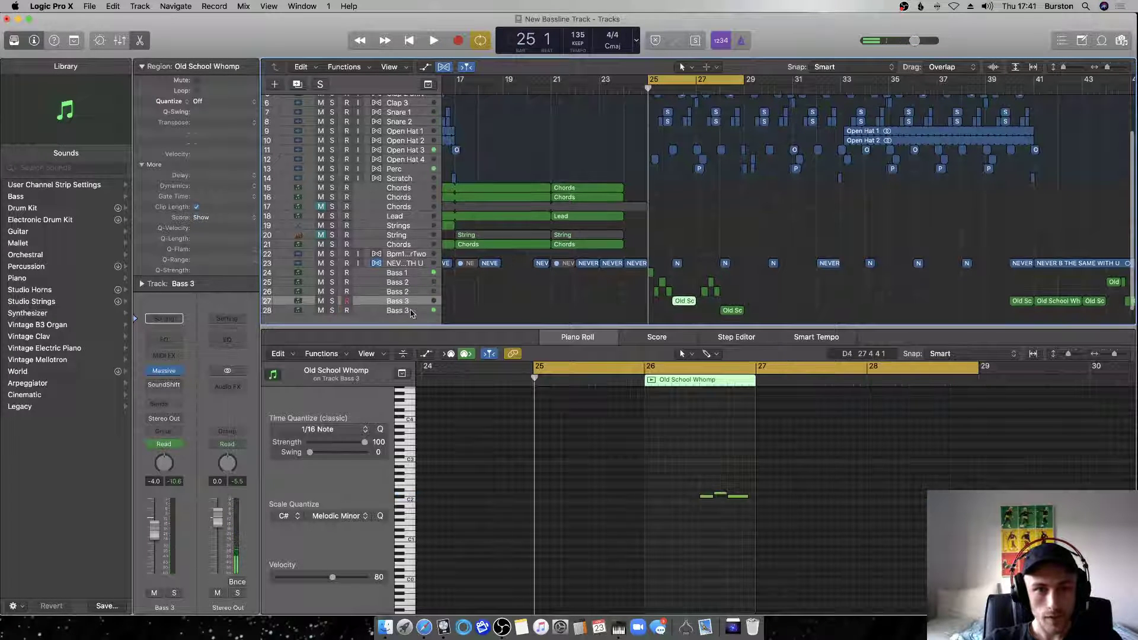
click(409, 311)
key(v)
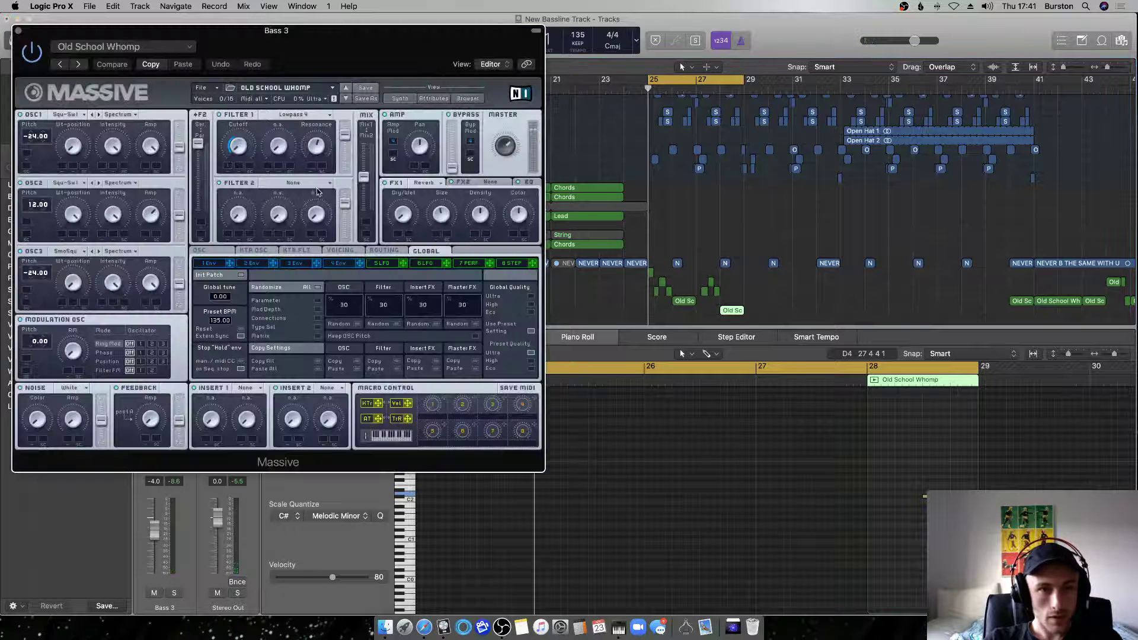
key(space)
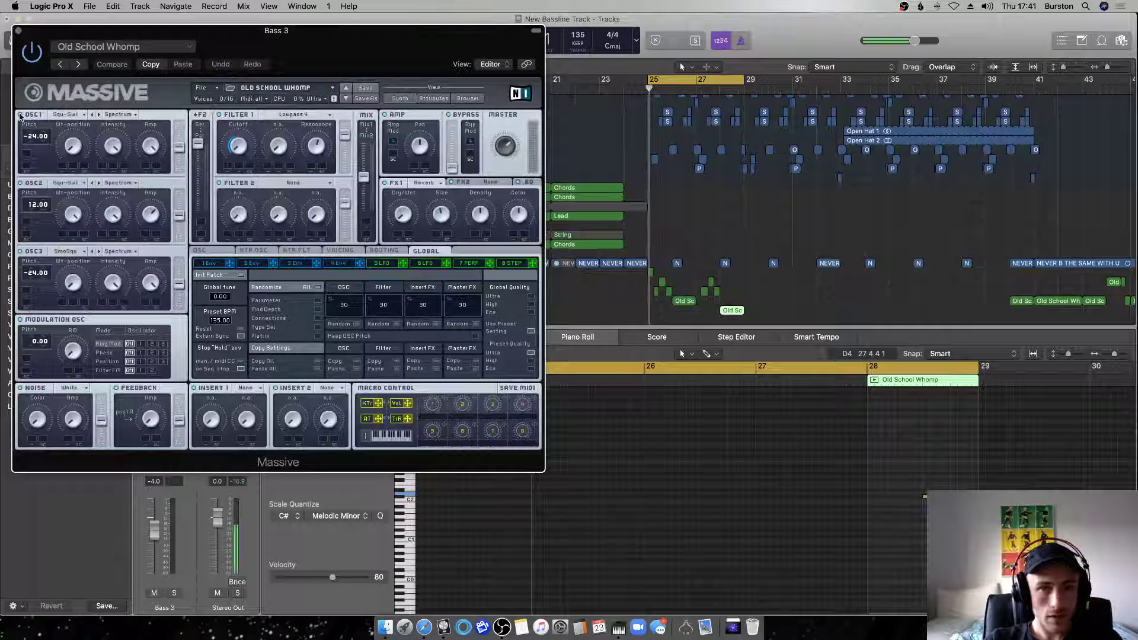
drag(720, 82, 734, 80)
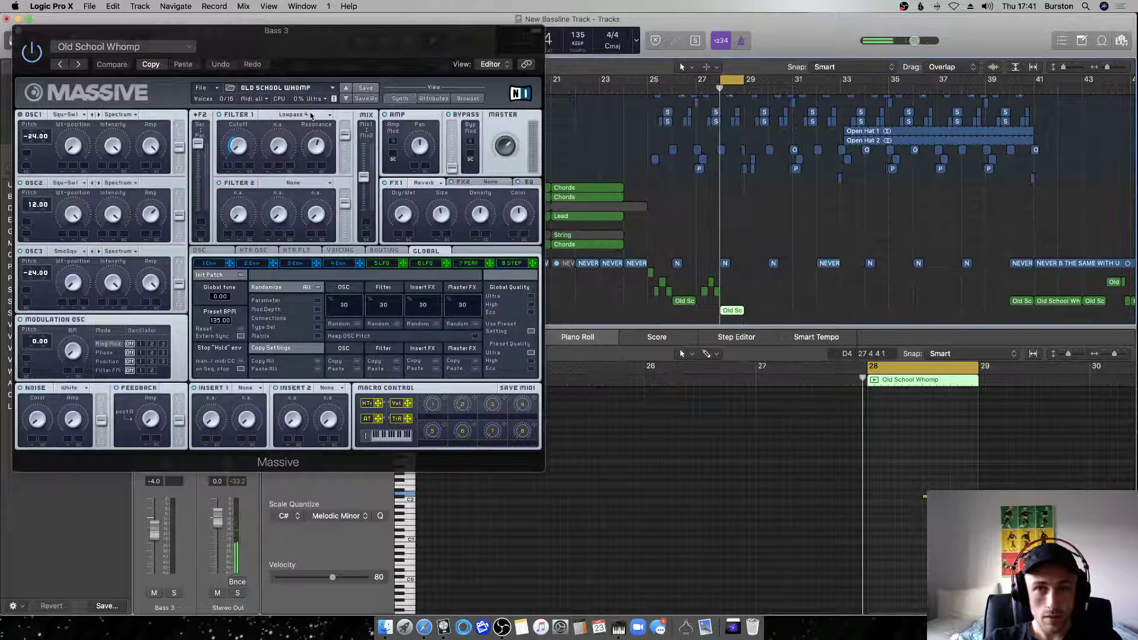
Toggle oscillator 1 in the duplicated track's Massive patch and adjust its Wt-position while bar 28 loops.
click(20, 115)
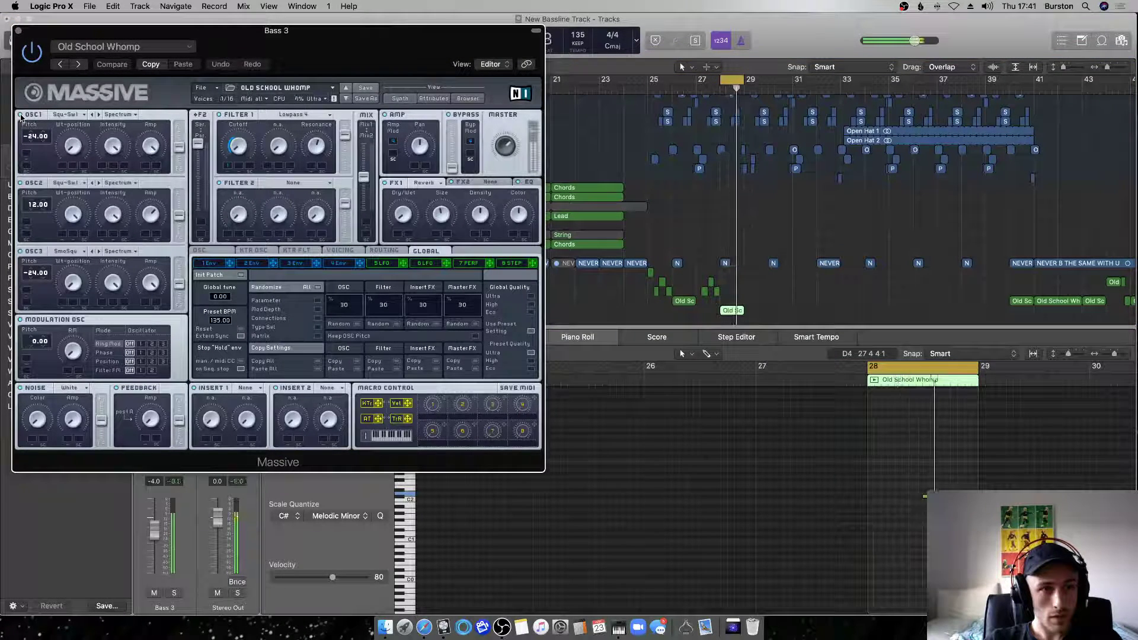
drag(66, 149, 65, 141)
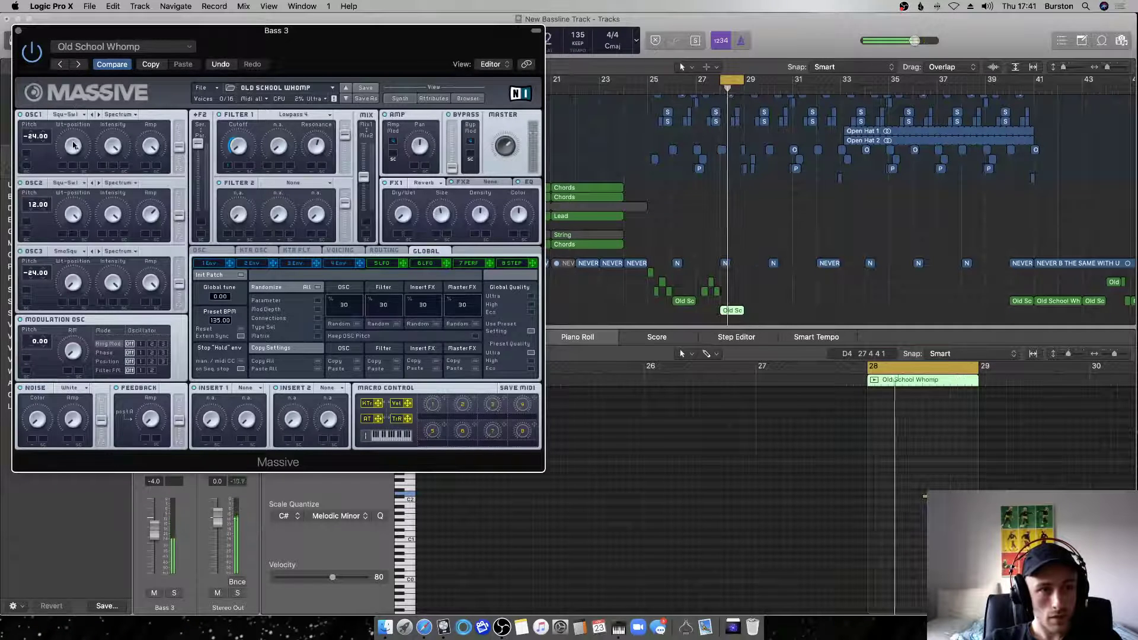
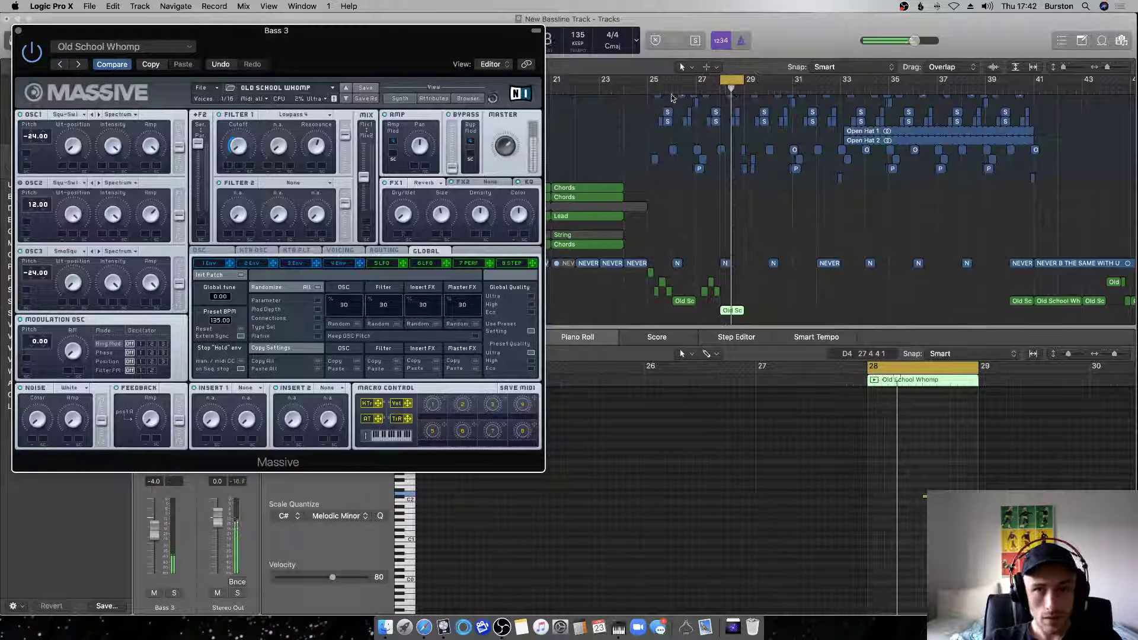
Extend the cycle range to bars 25 to 33 and close the Massive window, restarting playback ahead of bar 25.
click(626, 90)
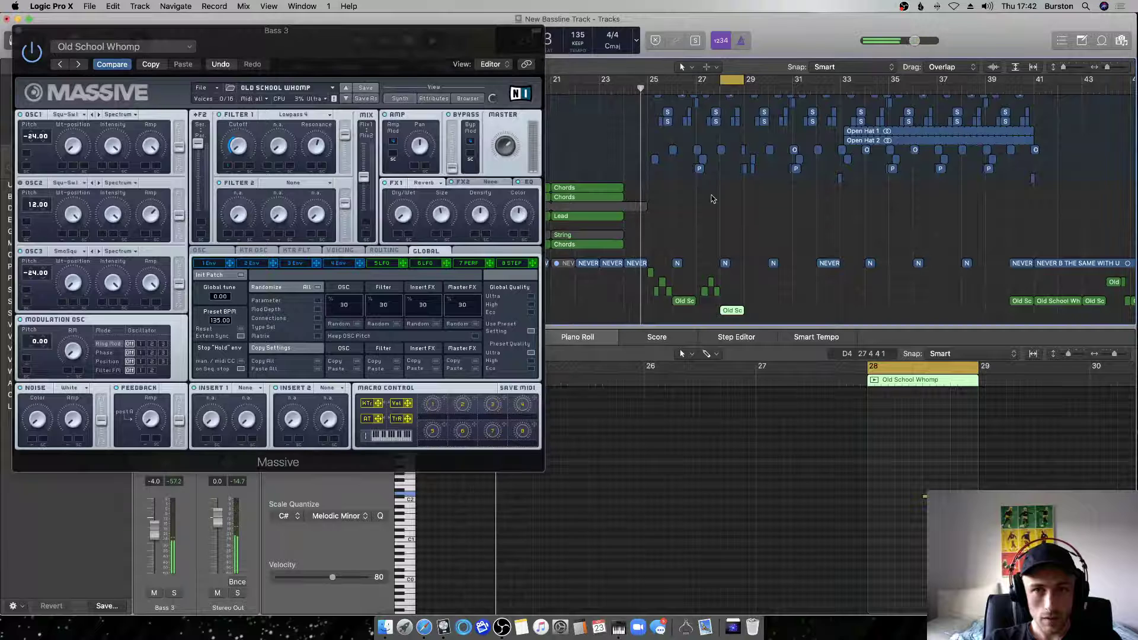
drag(650, 79, 840, 81)
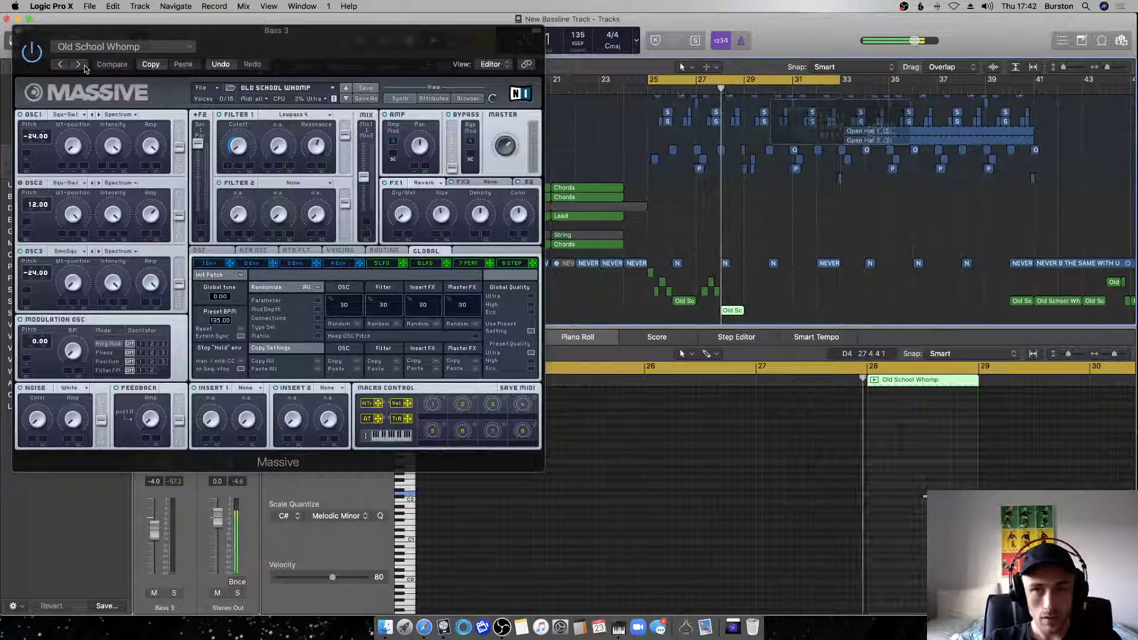
click(18, 30)
click(599, 87)
Copy the nine bass regions of bars 25 to 28 four bars along so the phrase repeats from bar 29.
drag(760, 312, 750, 277)
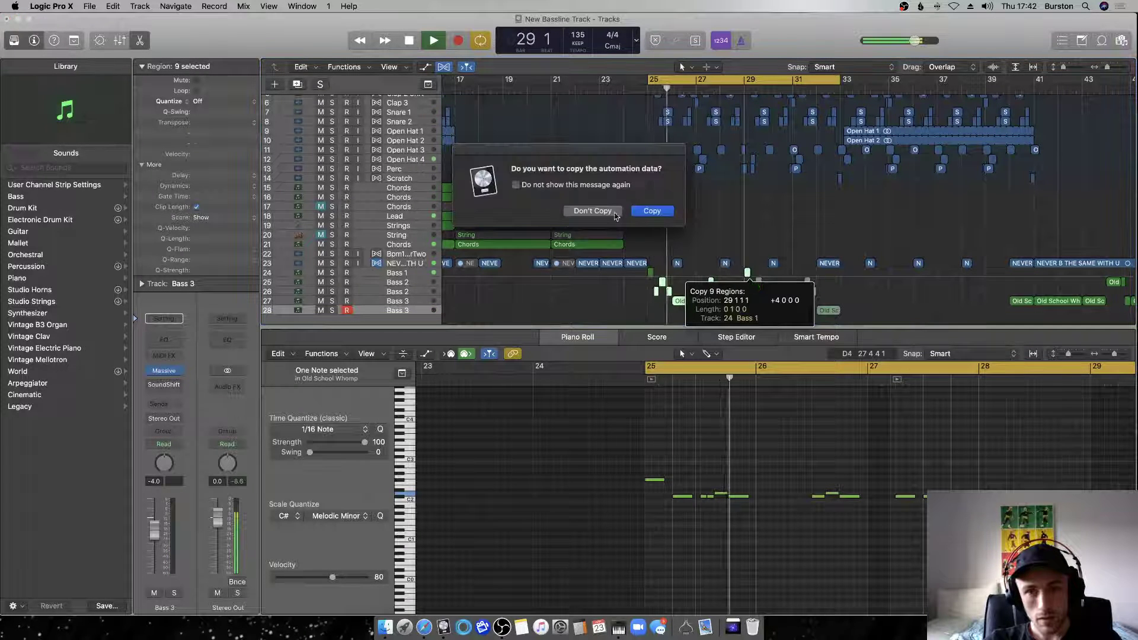
key(Return)
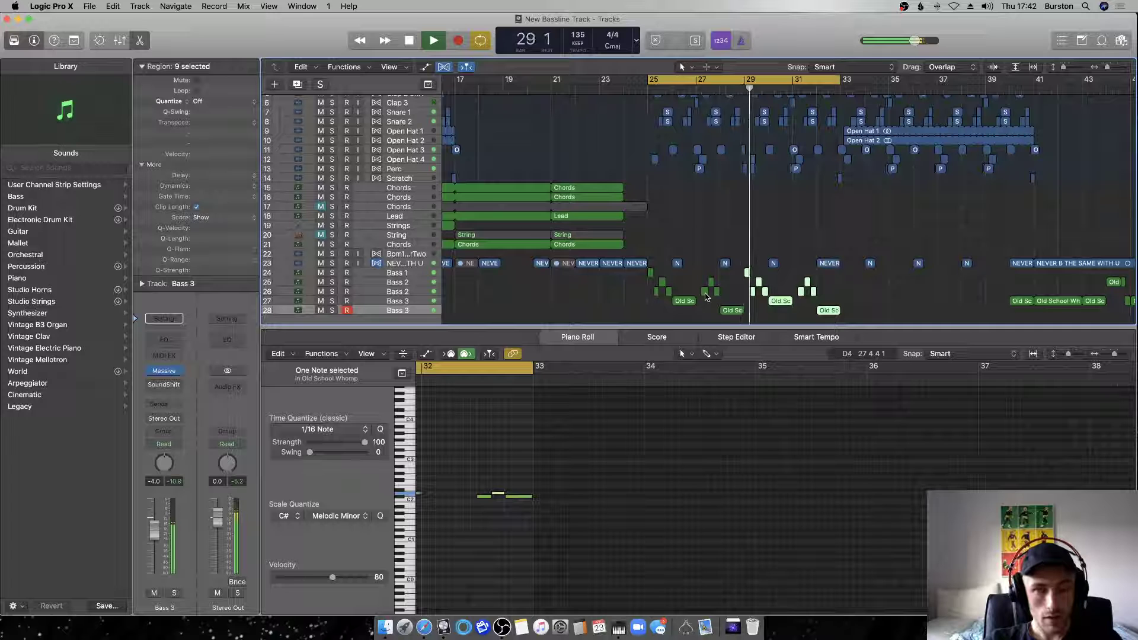
click(736, 277)
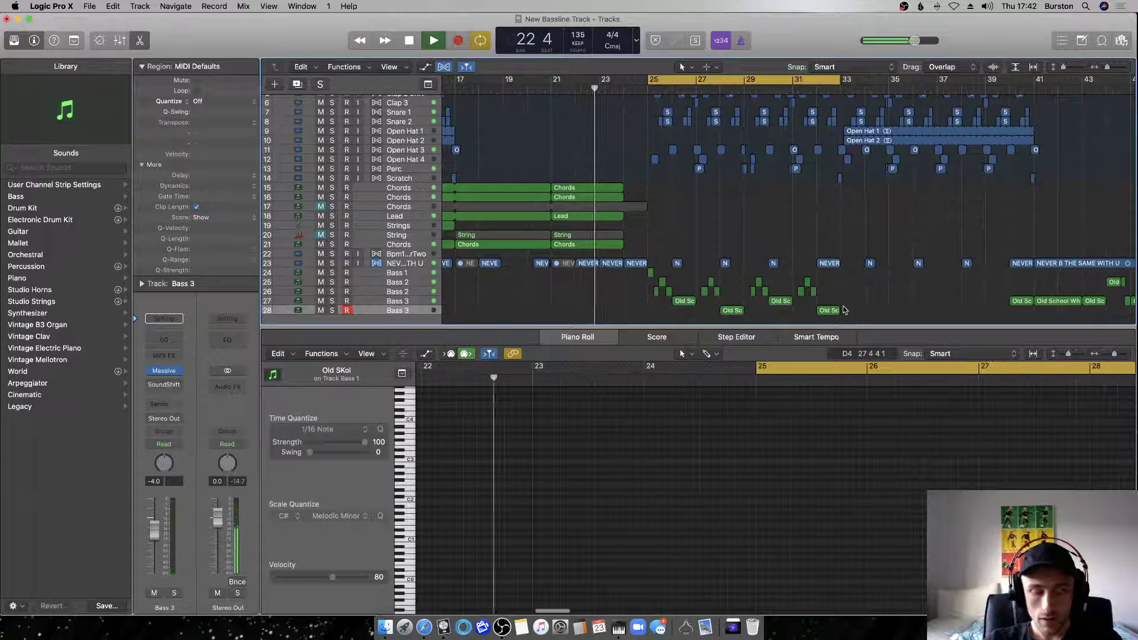
Try copying all bass regions from bars 25 to 32 so they repeat from bar 33, and undo the copy.
scroll(891, 278, right, 3)
drag(825, 315, 594, 267)
drag(719, 279, 619, 273)
click(804, 290)
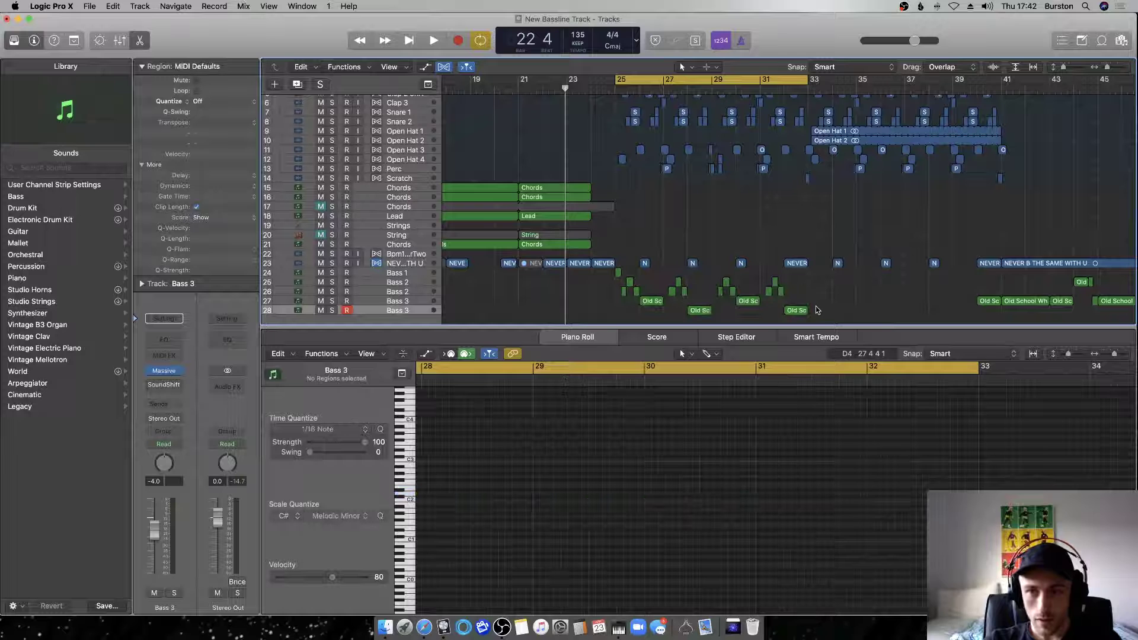
drag(721, 298, 806, 281)
click(590, 211)
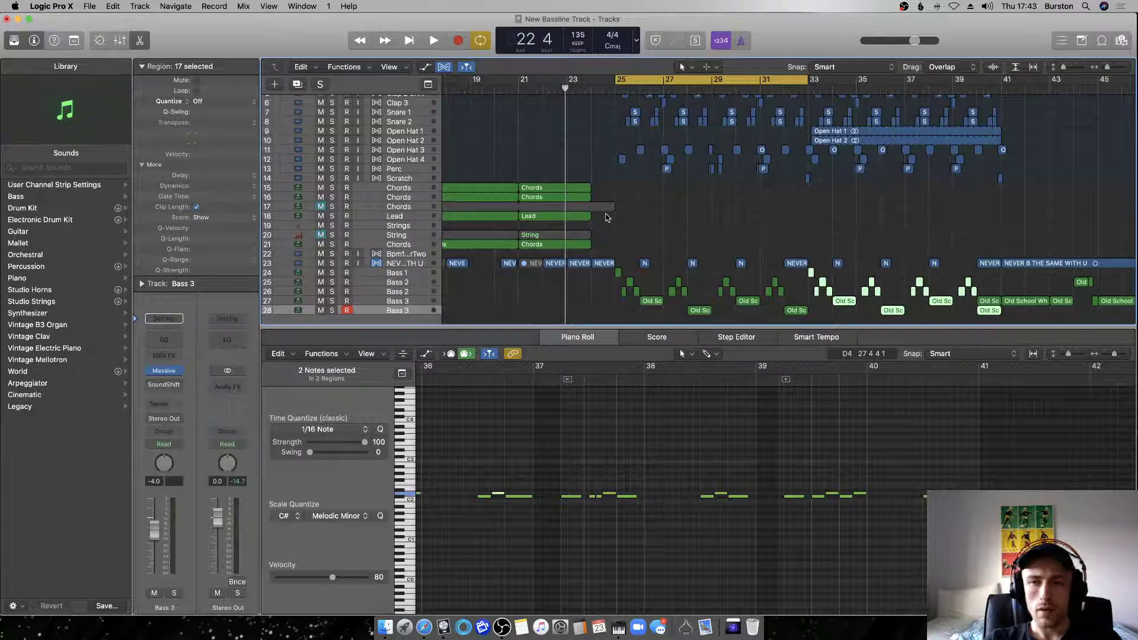
key(super+z)
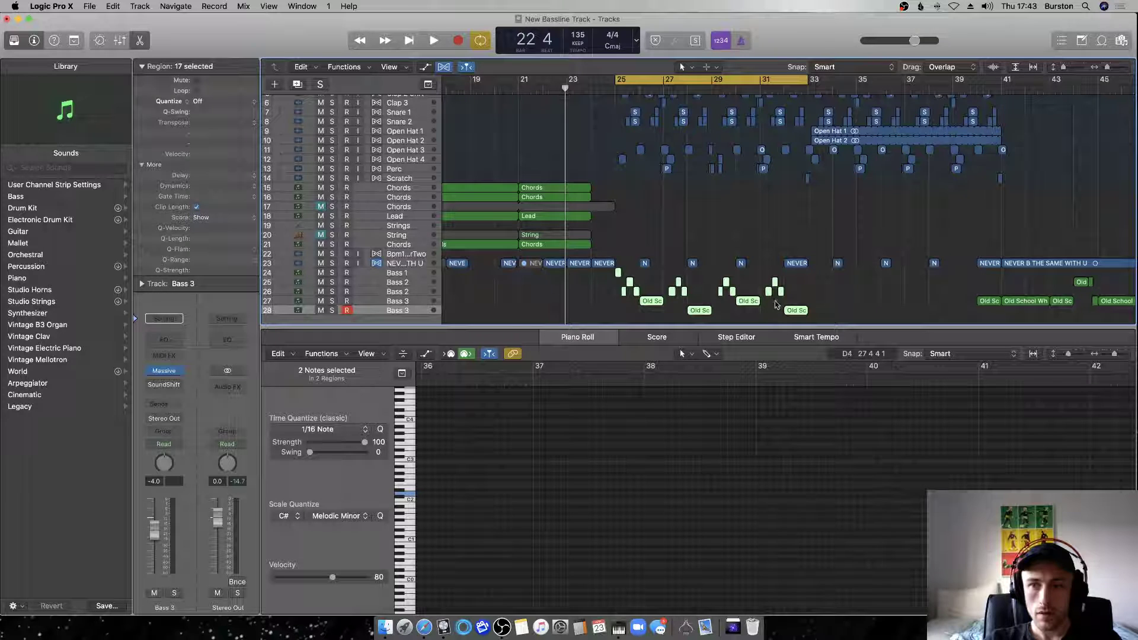
Delete the Old School Whomp region at bar 40 on the upper Bass 3 track.
scroll(780, 301, right, 5)
click(863, 302)
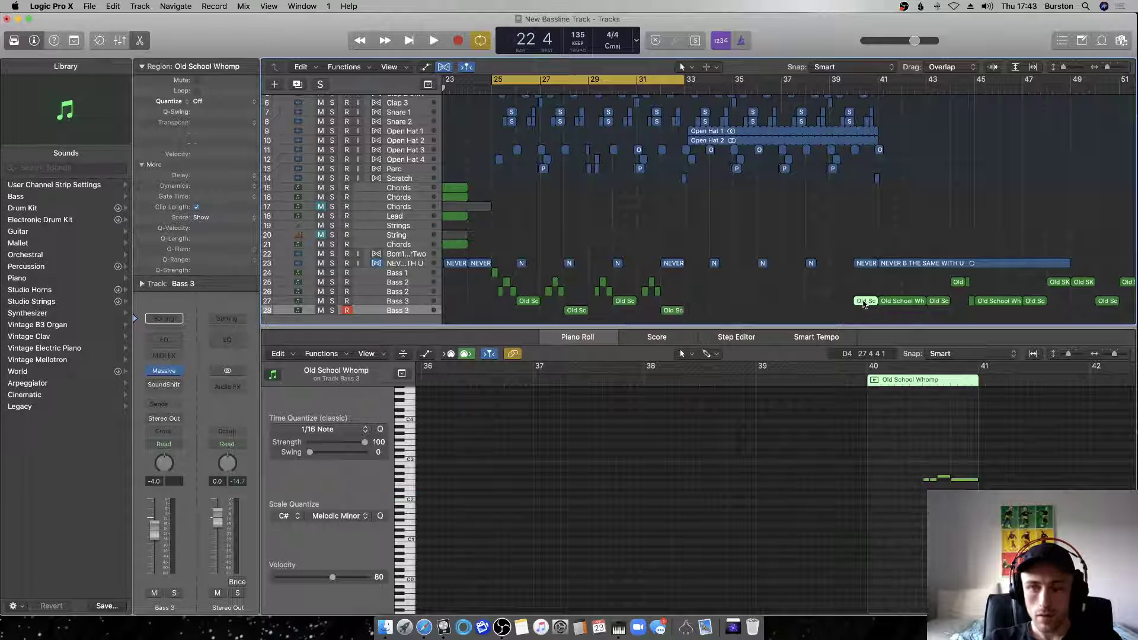
key(BackSpace)
click(611, 212)
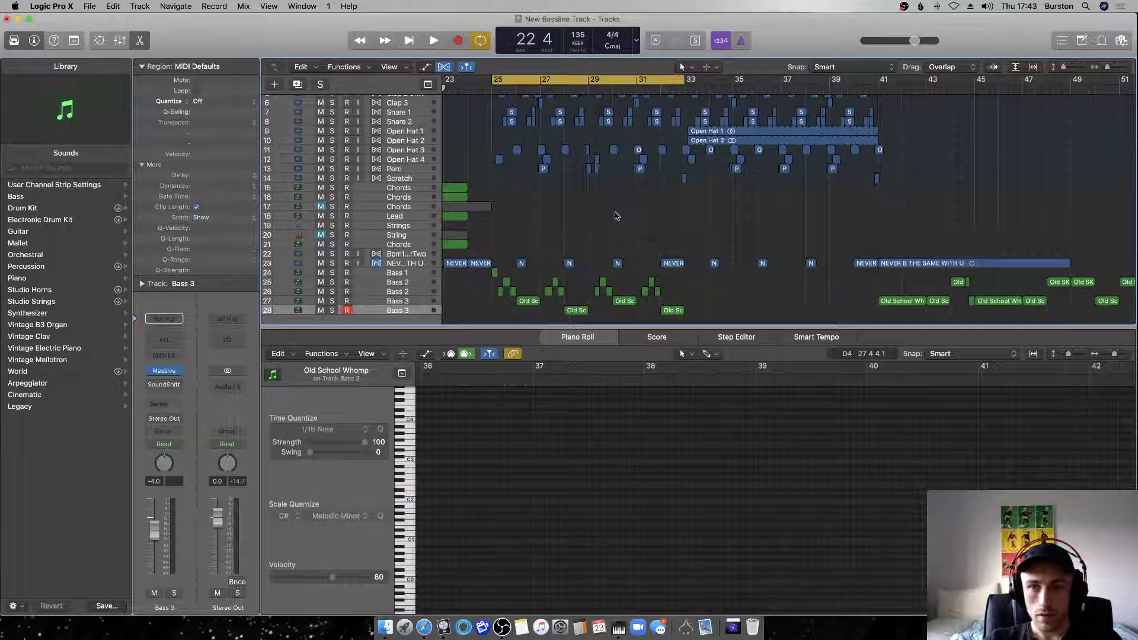
Play the bar 25 to 33 loop with the repeated bass phrase and save the project.
scroll(617, 216, left, 3)
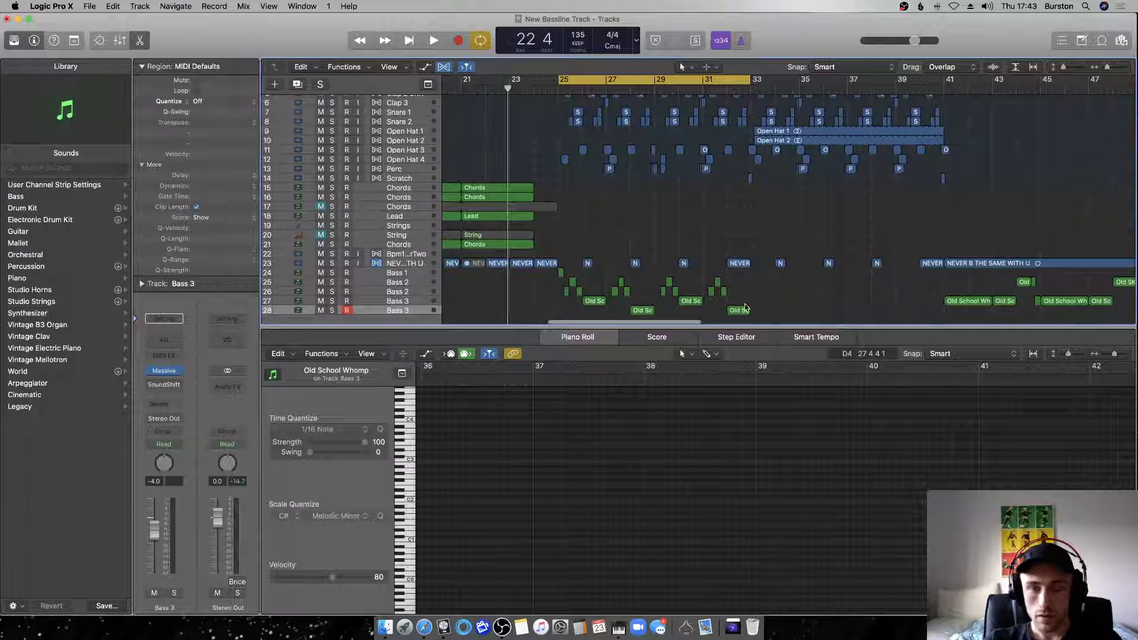
key(space)
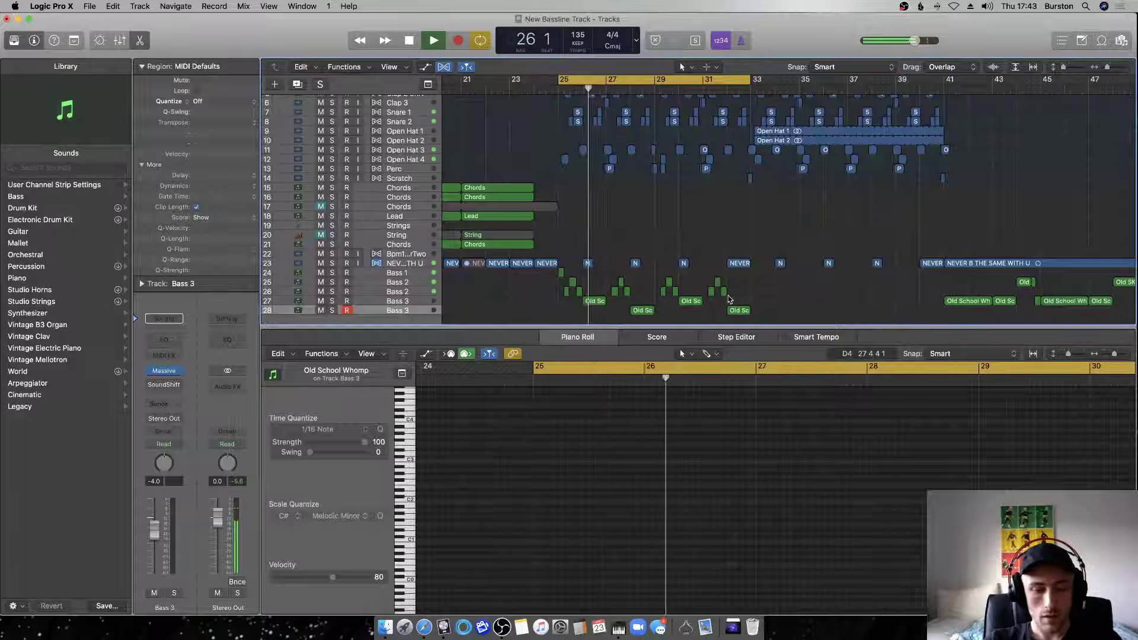
scroll(666, 259, up, 3)
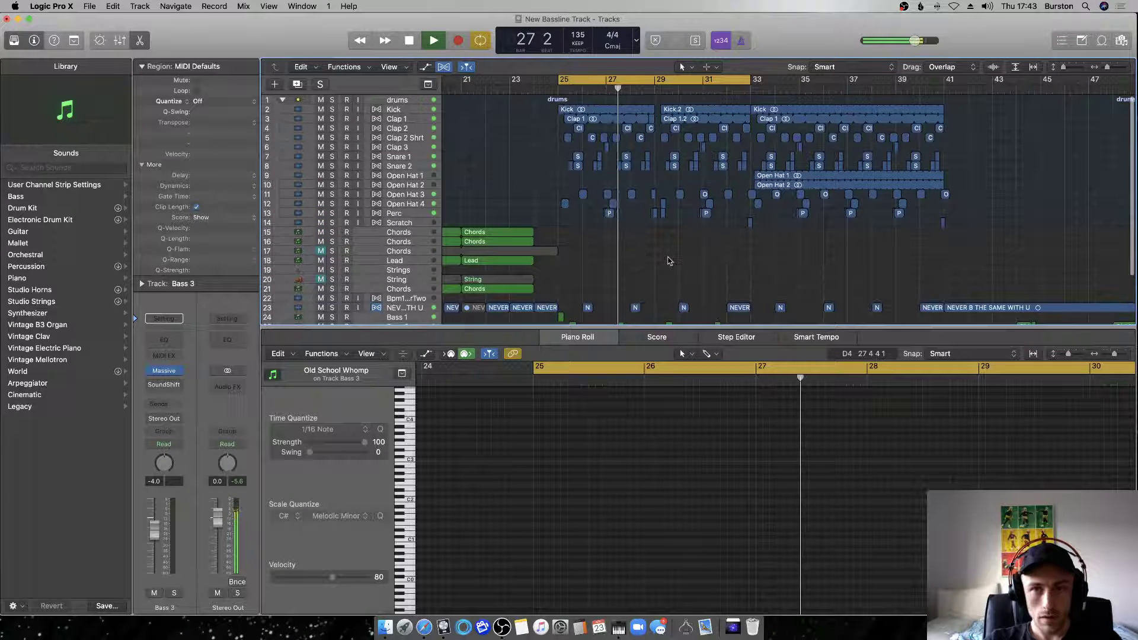
scroll(670, 260, down, 2)
key(super+s)
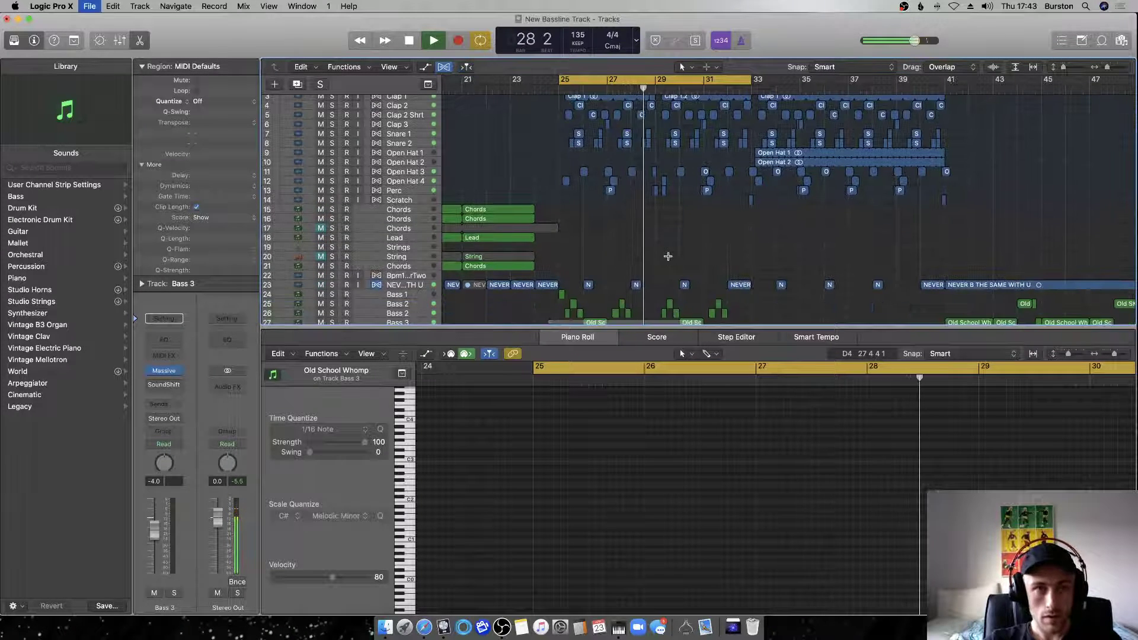
scroll(668, 254, down, 3)
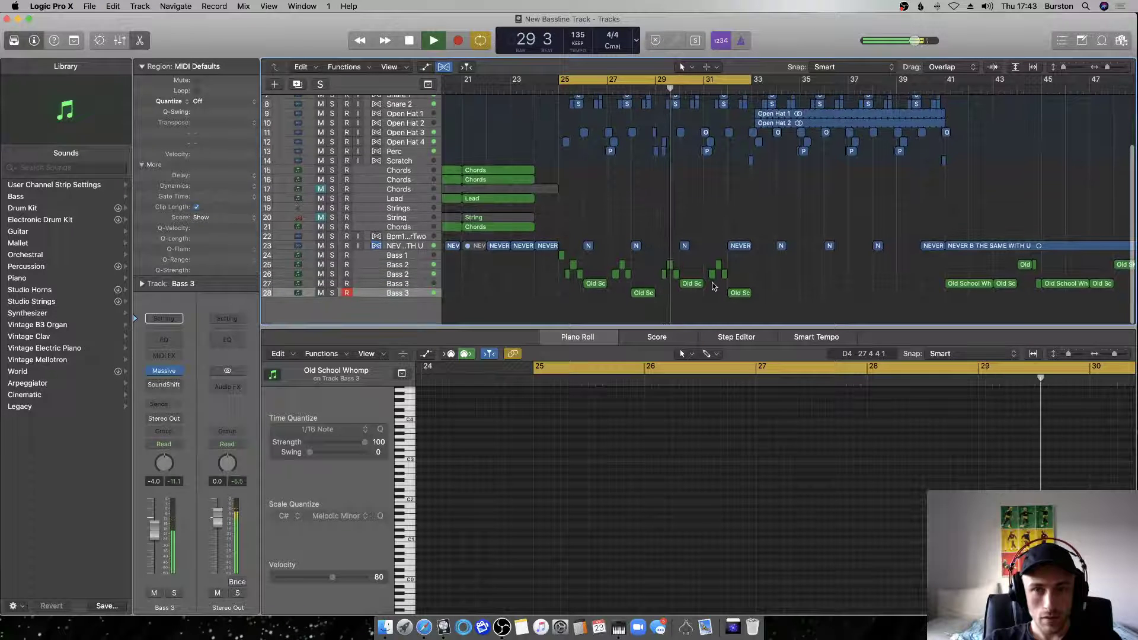
Stop playback and move the first short bass region after bar 29 from the lower Bass 2 track up to Bass 1.
key(space)
drag(664, 278, 663, 256)
click(691, 263)
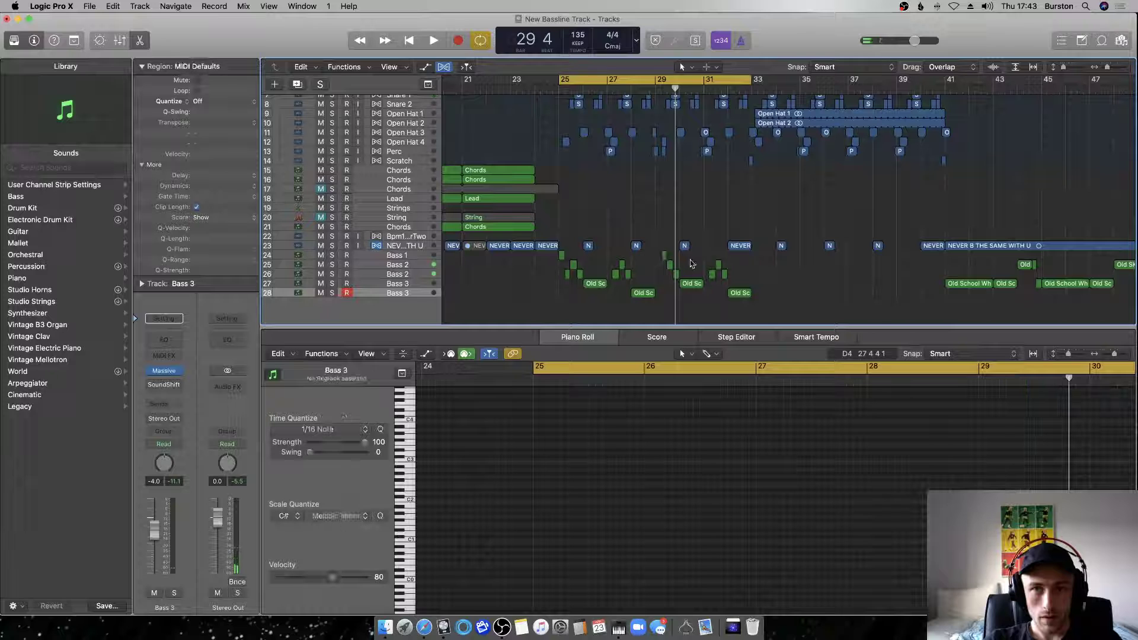
Replay the drop from bar 25 to check the moved Bass 1 region, save the project, and stop.
key(space)
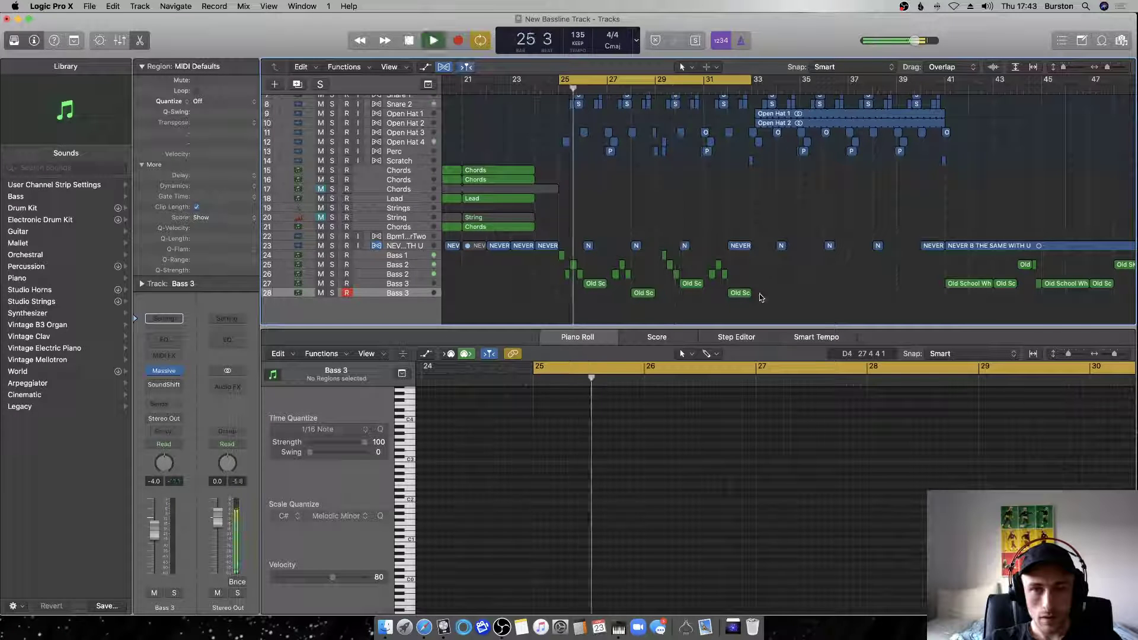
key(super+s)
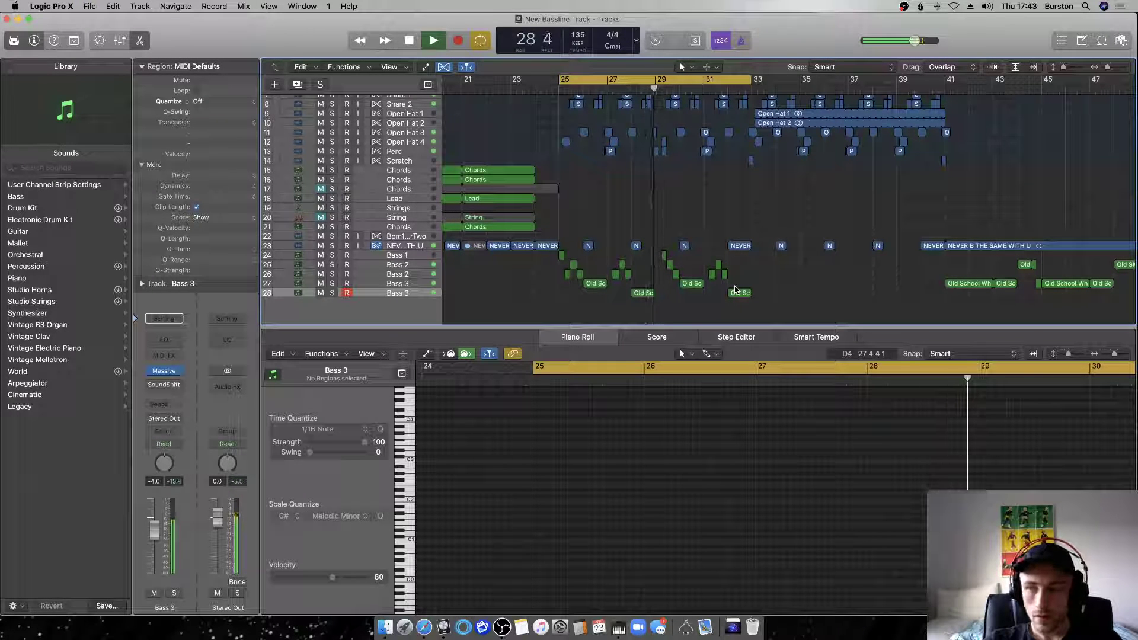
key(space)
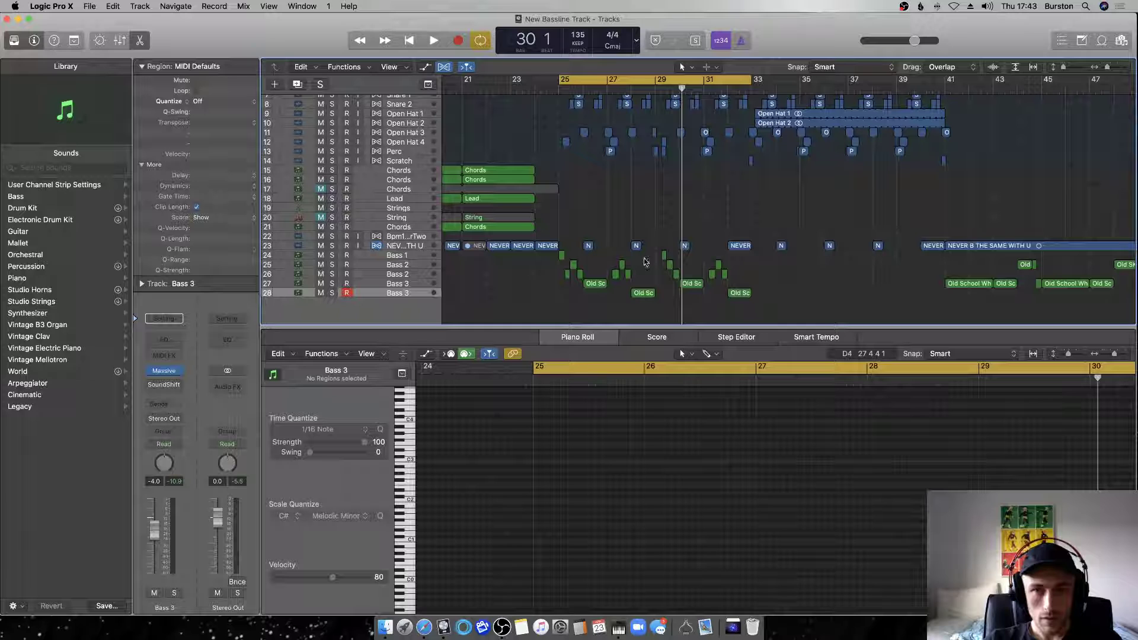
Turn cycling off and play the arrangement from bar 1, saving the project and closing the piano roll.
key(c)
key(Return)
key(space)
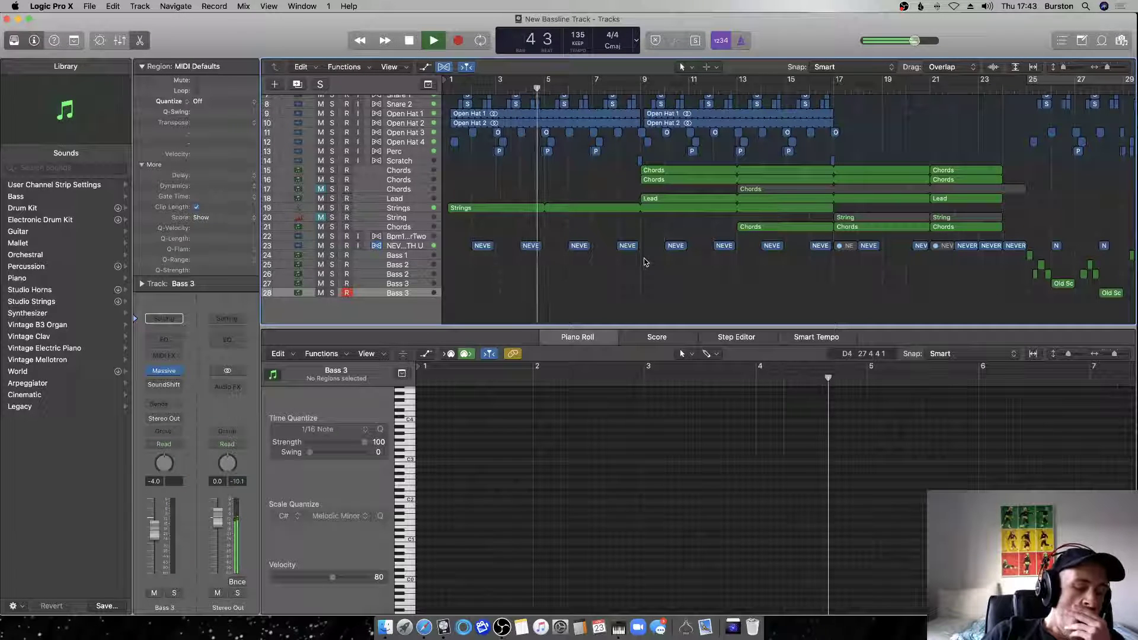
key(super+s)
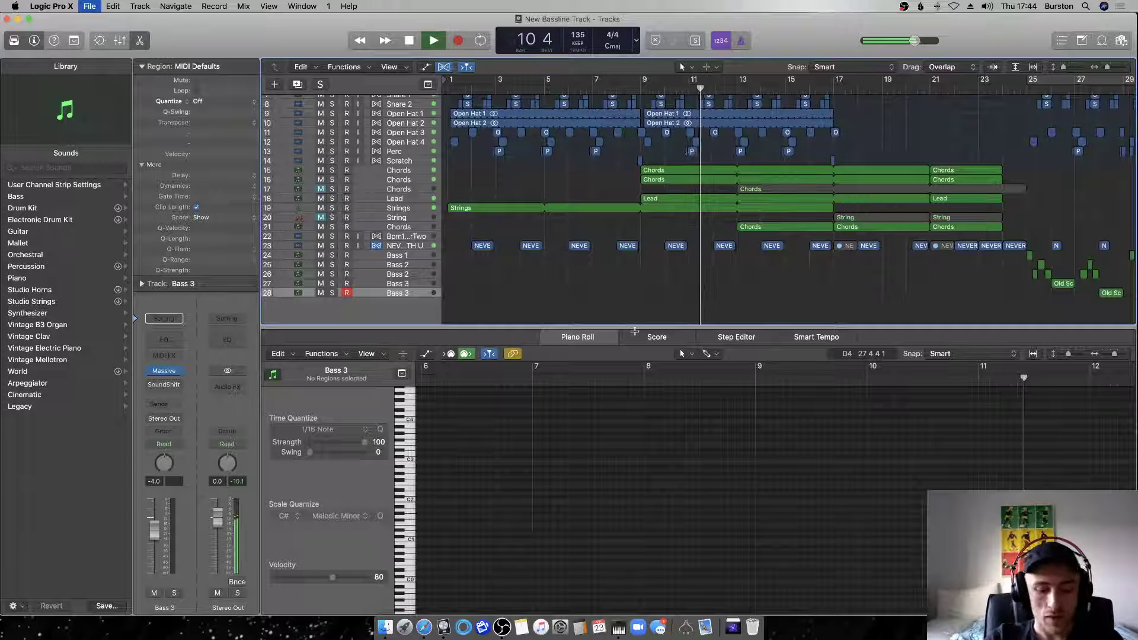
key(e)
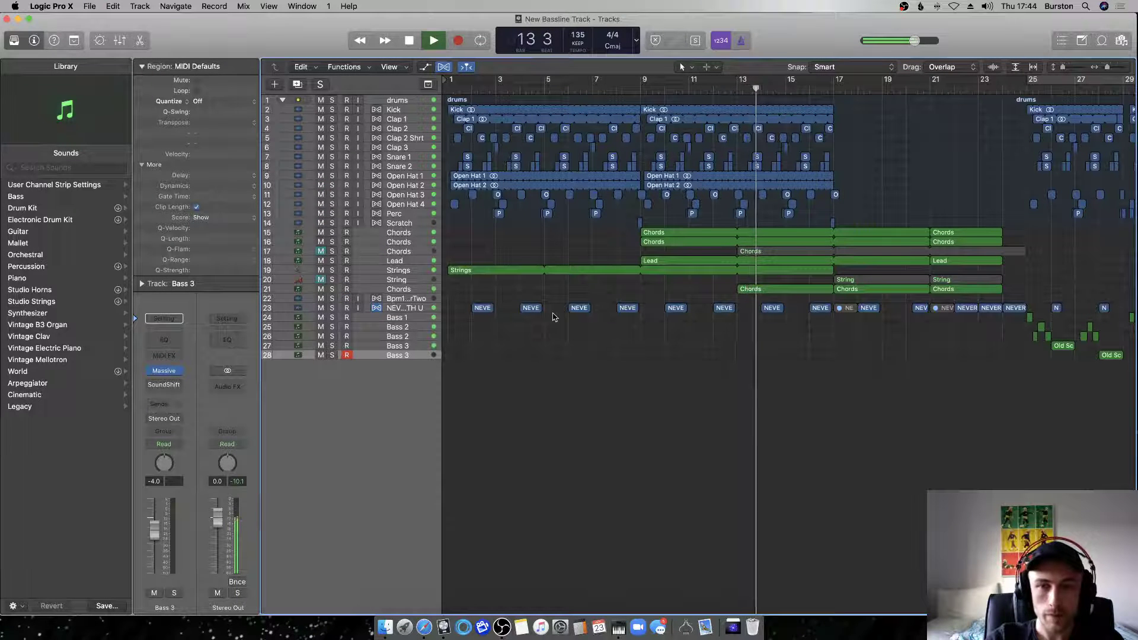
While replaying the section around bar 13, set the Lead track's volume to -9.6 dB and save the project.
key(Return)
key(comma)
key(space)
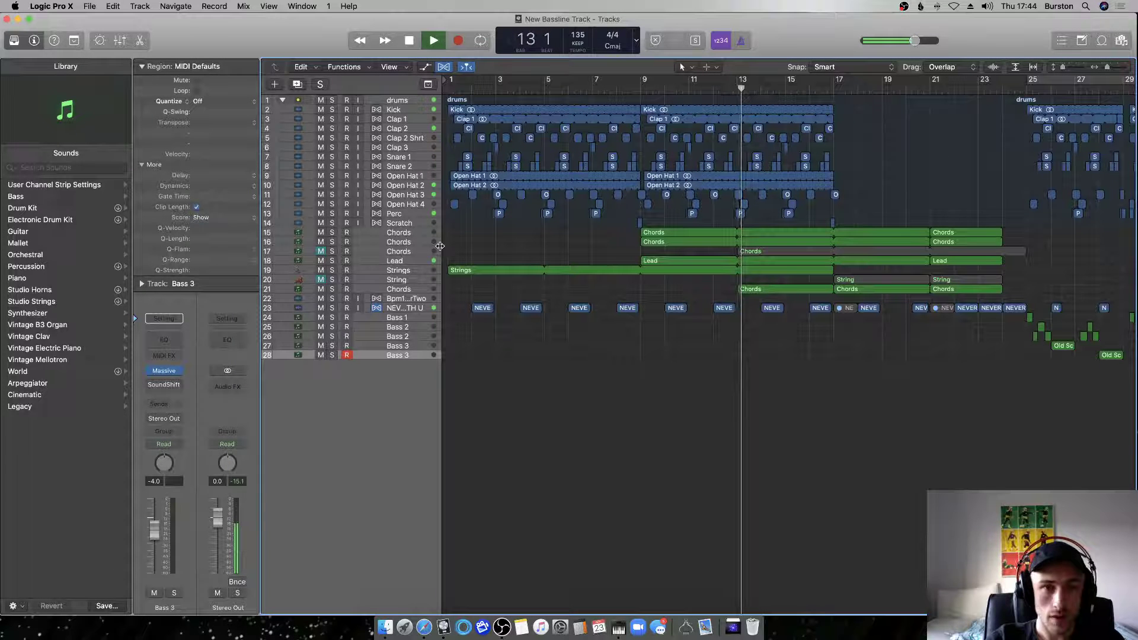
click(400, 262)
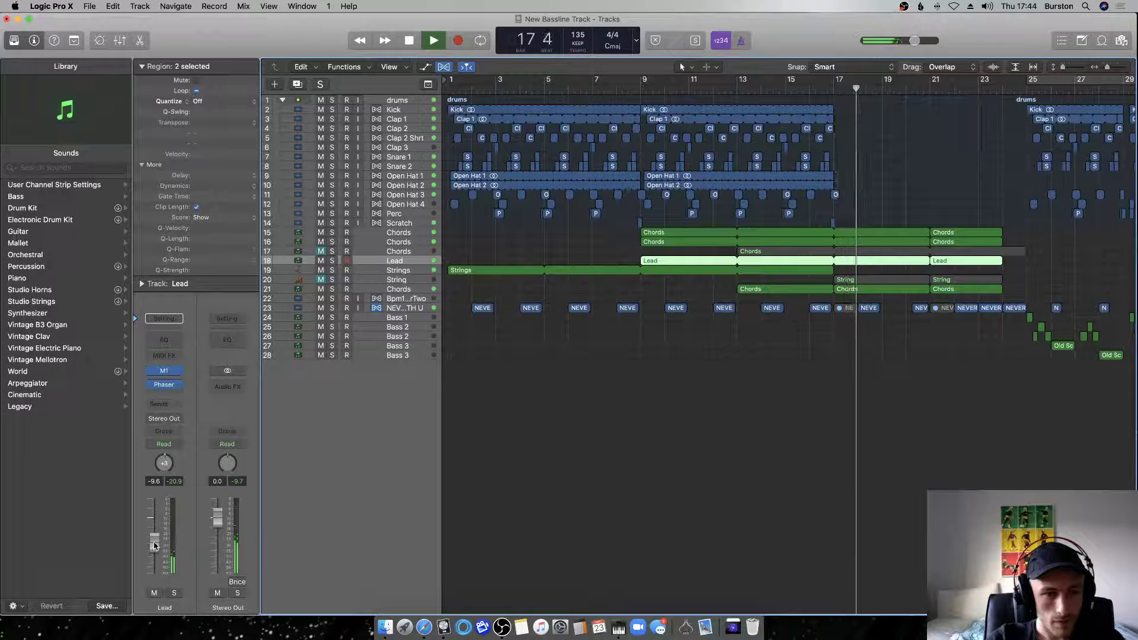
key(super+s)
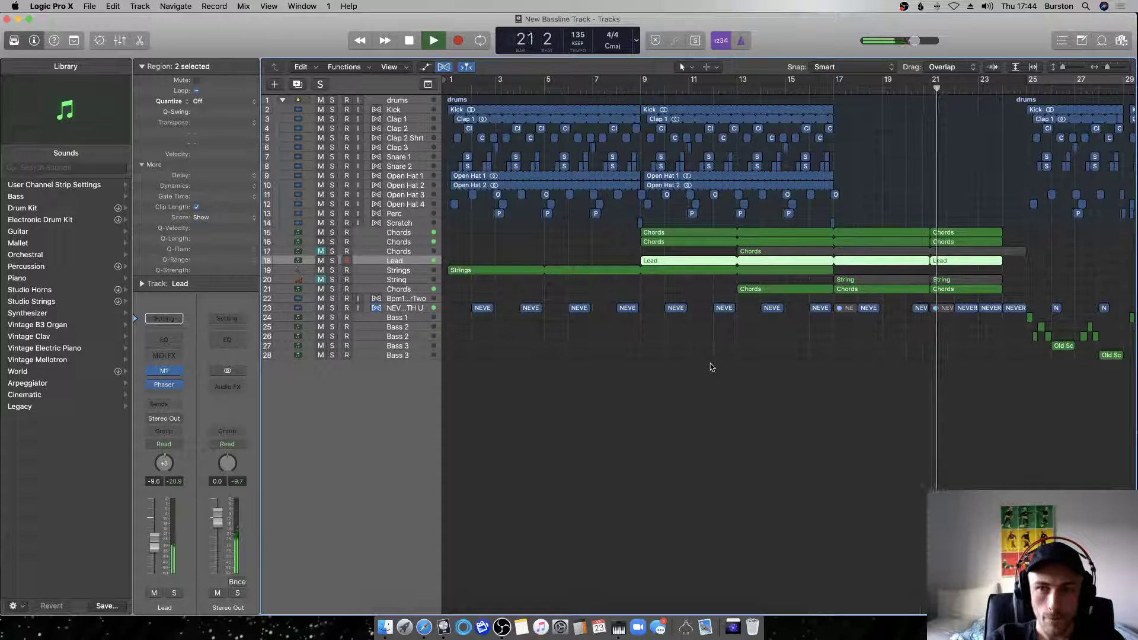
Group the five tracks from Bass 1 through the last Bass 3 into a Summing Stack.
scroll(708, 366, right, 5)
scroll(705, 366, right, 1)
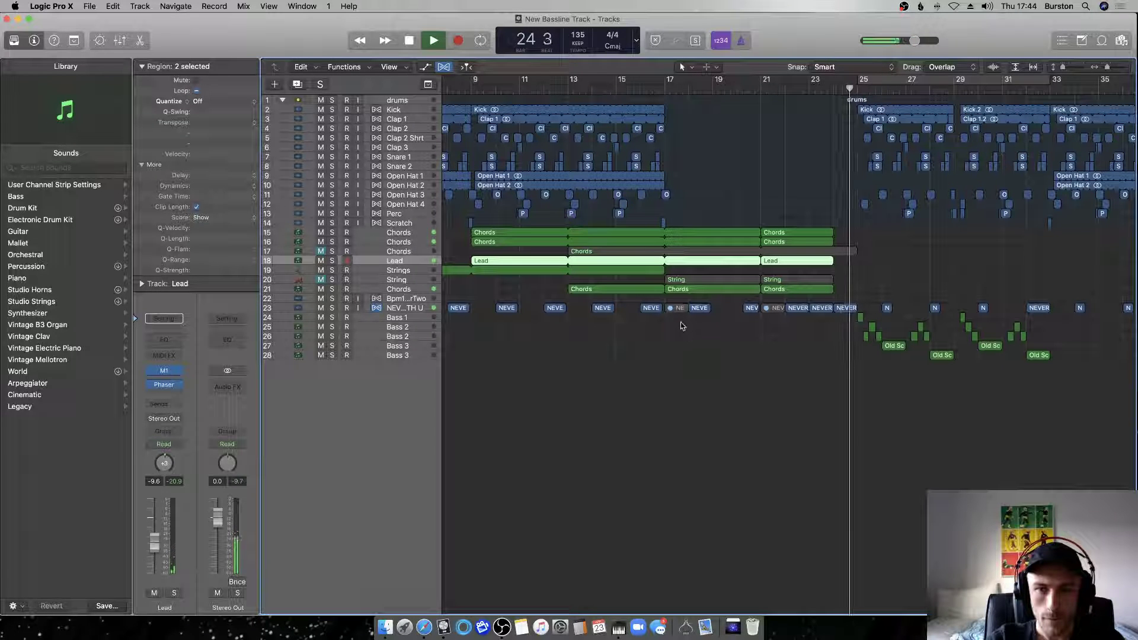
scroll(683, 322, right, 10)
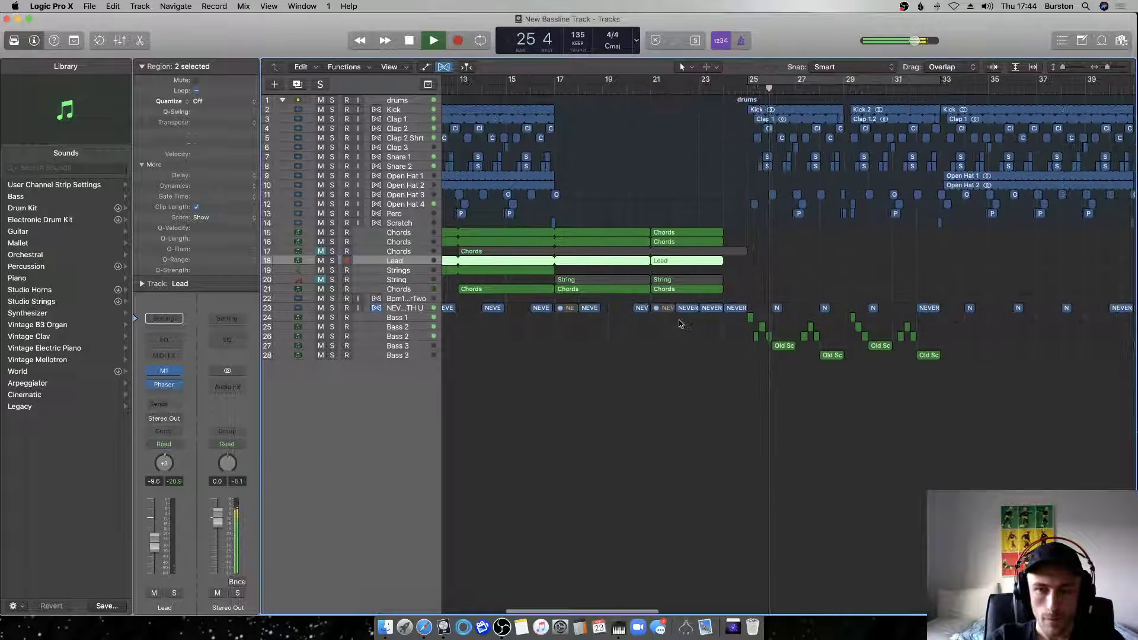
click(412, 318)
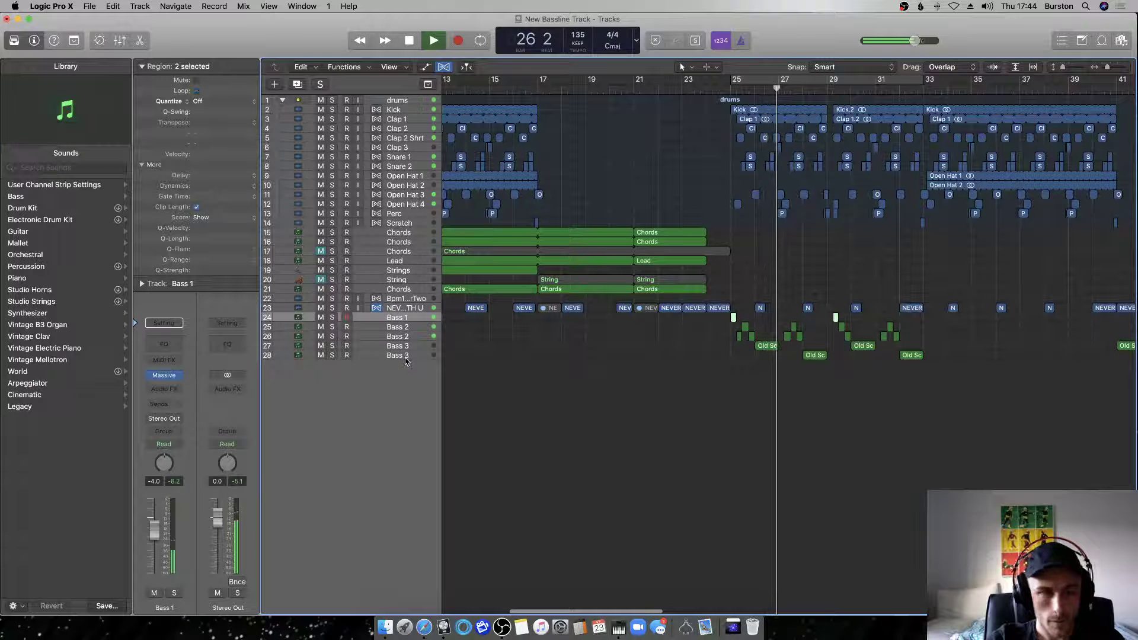
shift+click(411, 356)
right_click(418, 320)
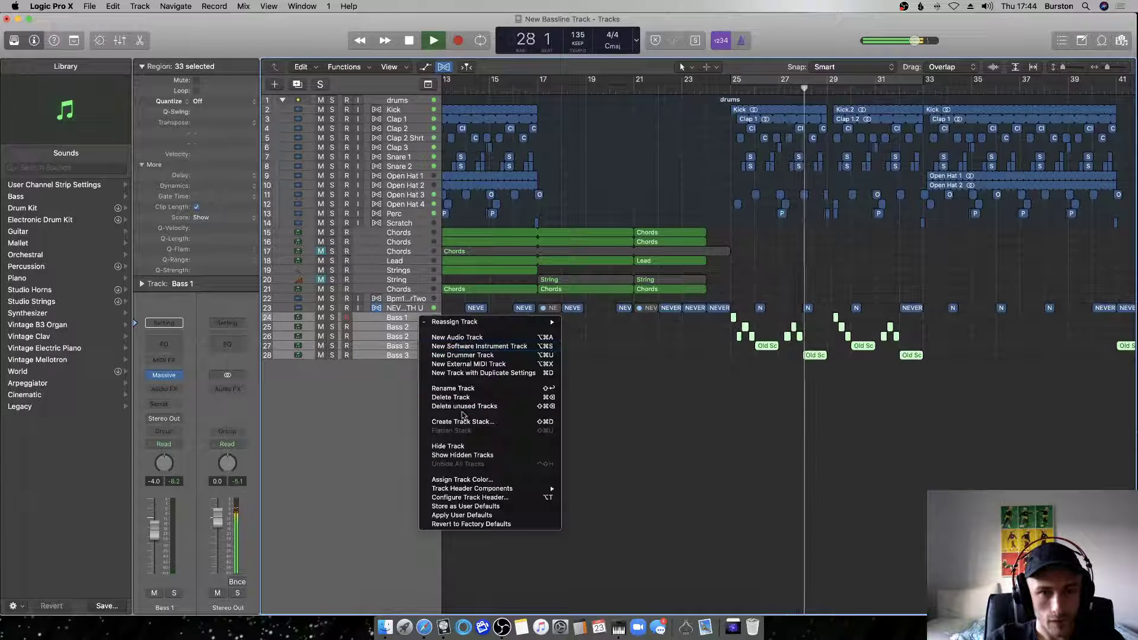
click(474, 421)
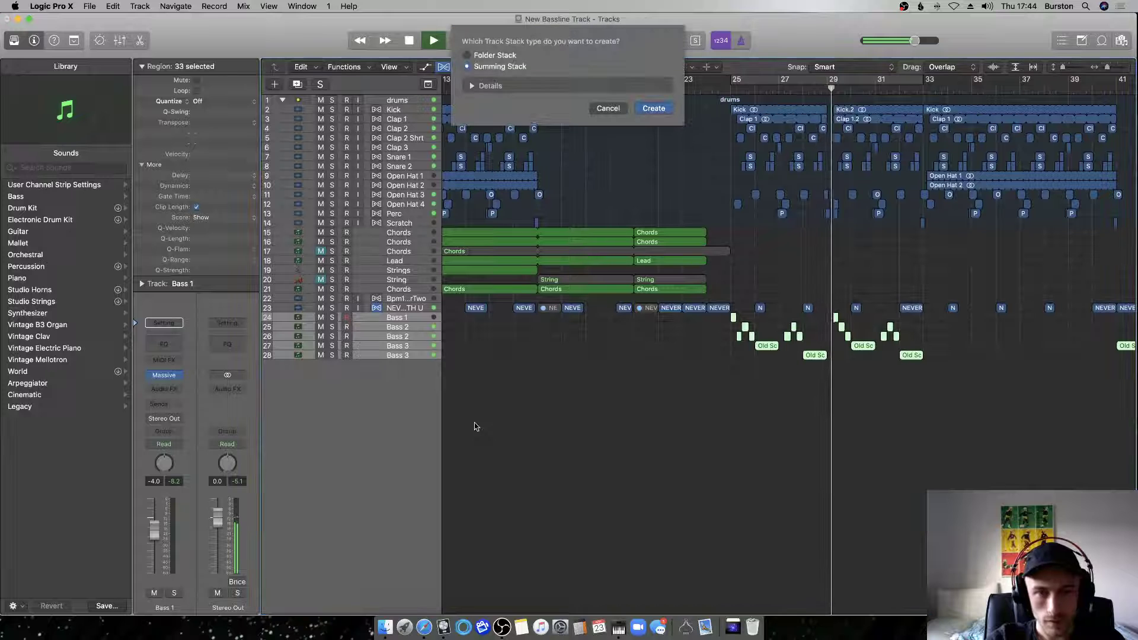
click(655, 115)
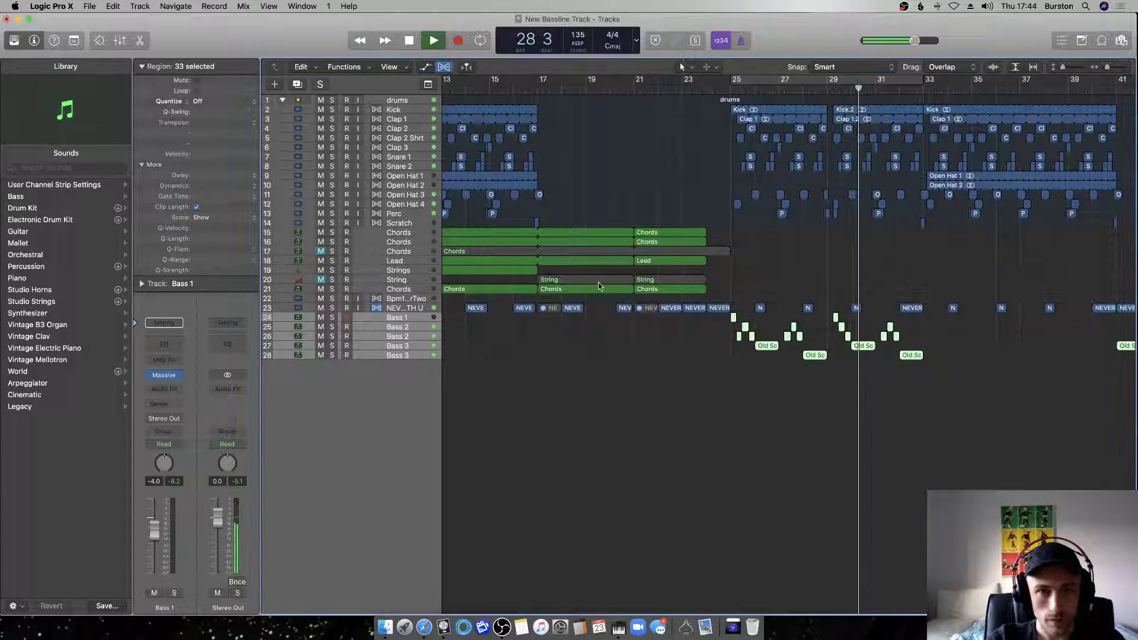
Rename the new bass summing stack as BASSES.
double_click(397, 317)
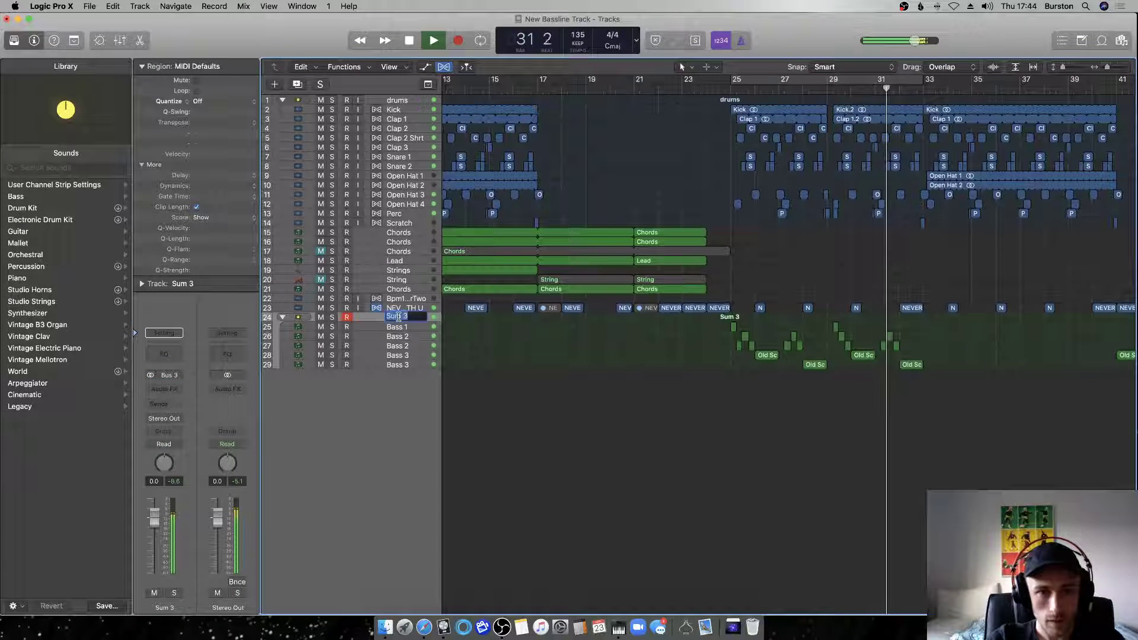
text(BASSES)
key(Return)
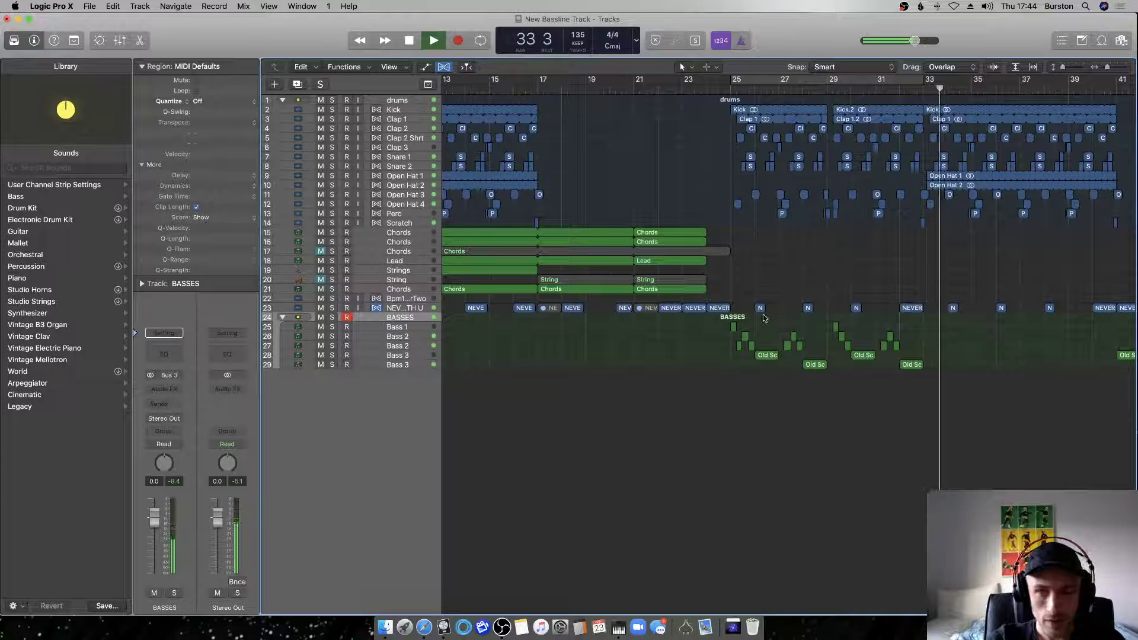
Copy the 17 bass regions that start at bar 25 to bar 33, including their automation data.
scroll(749, 310, right, 3)
drag(692, 324, 900, 374)
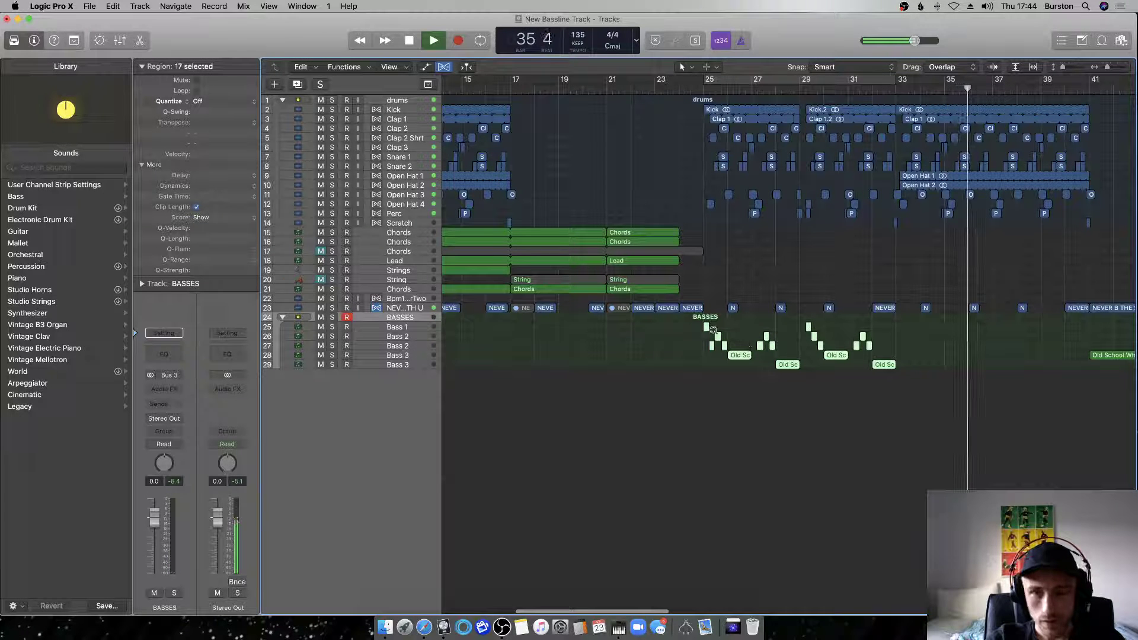
drag(862, 340, 899, 335)
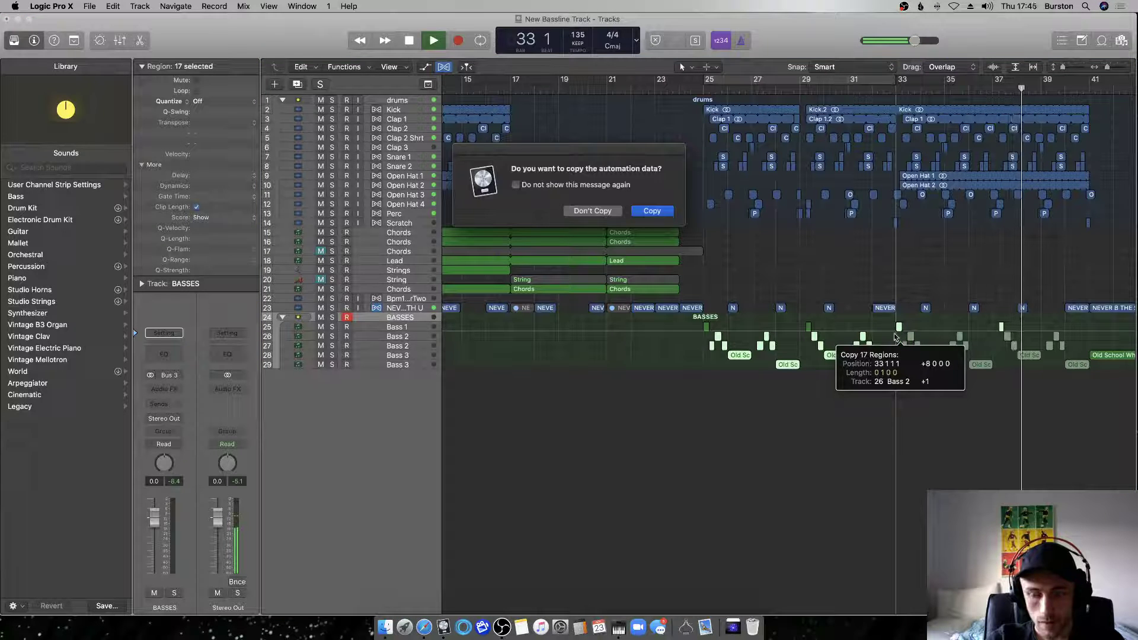
key(Return)
With playback from bar 22, insert a stereo FF Saturn on the BASSES stack and load the Basic Saturator preset.
click(624, 90)
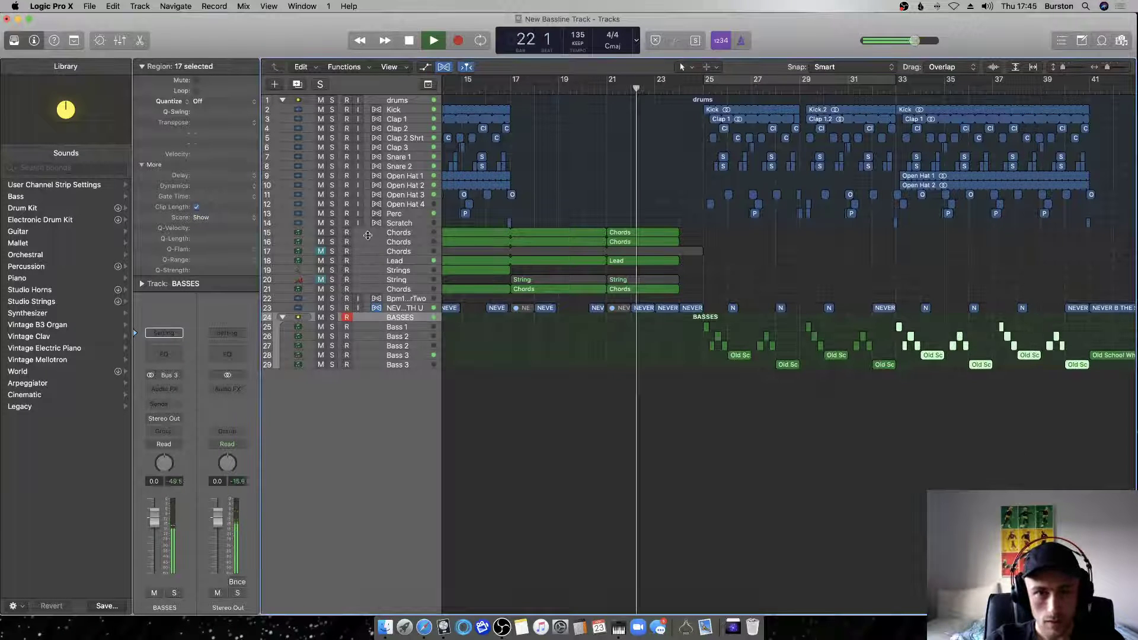
click(161, 389)
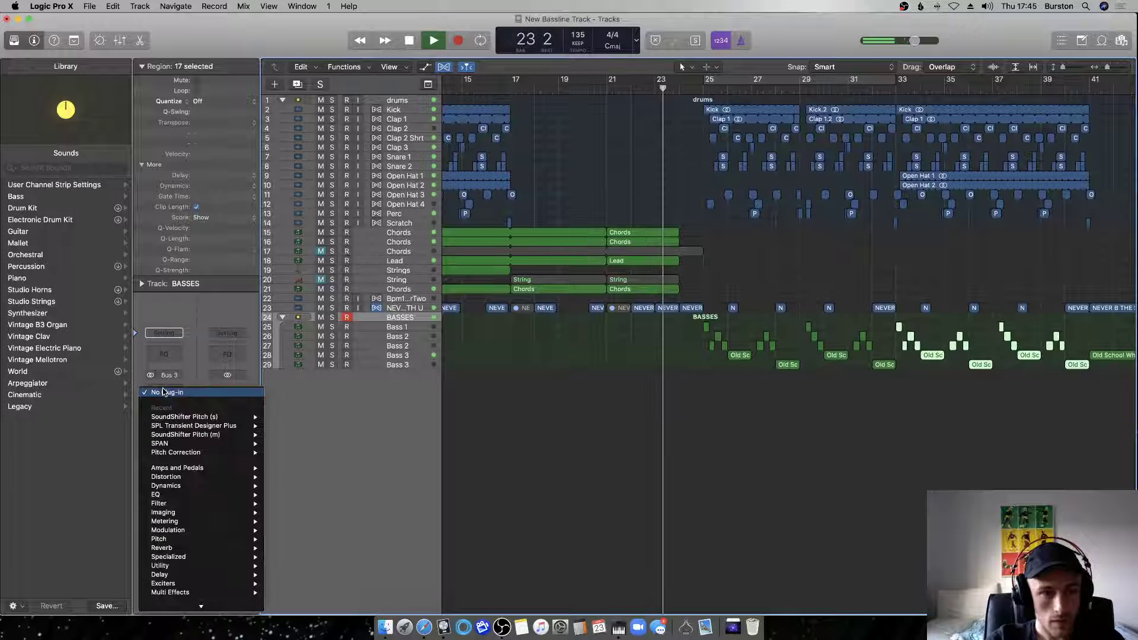
mouse_move(196, 480)
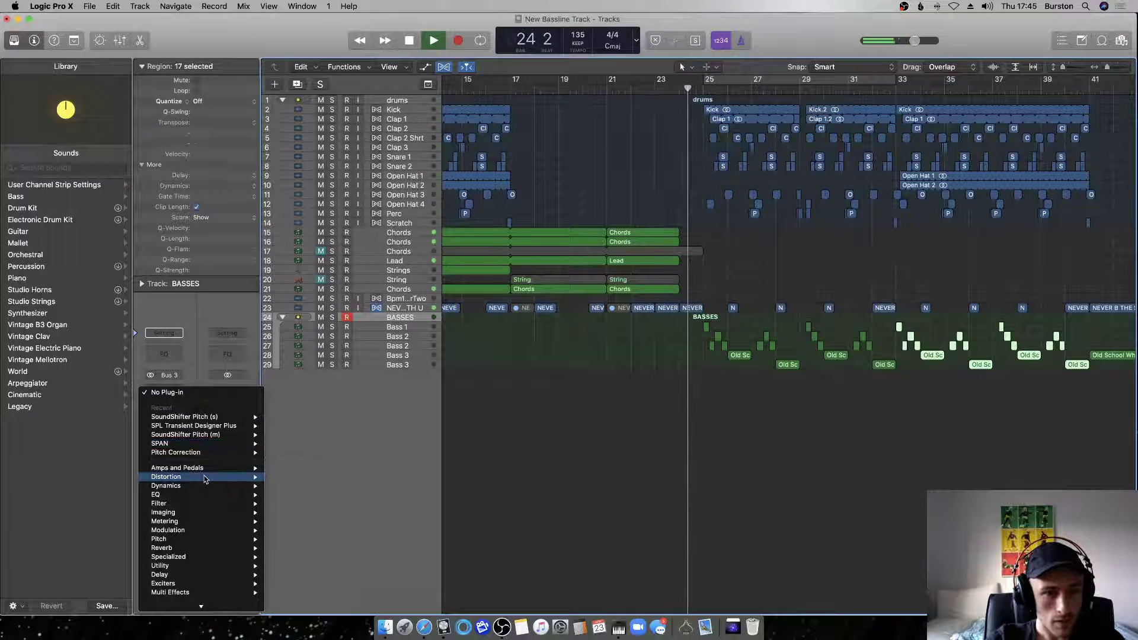
mouse_move(332, 523)
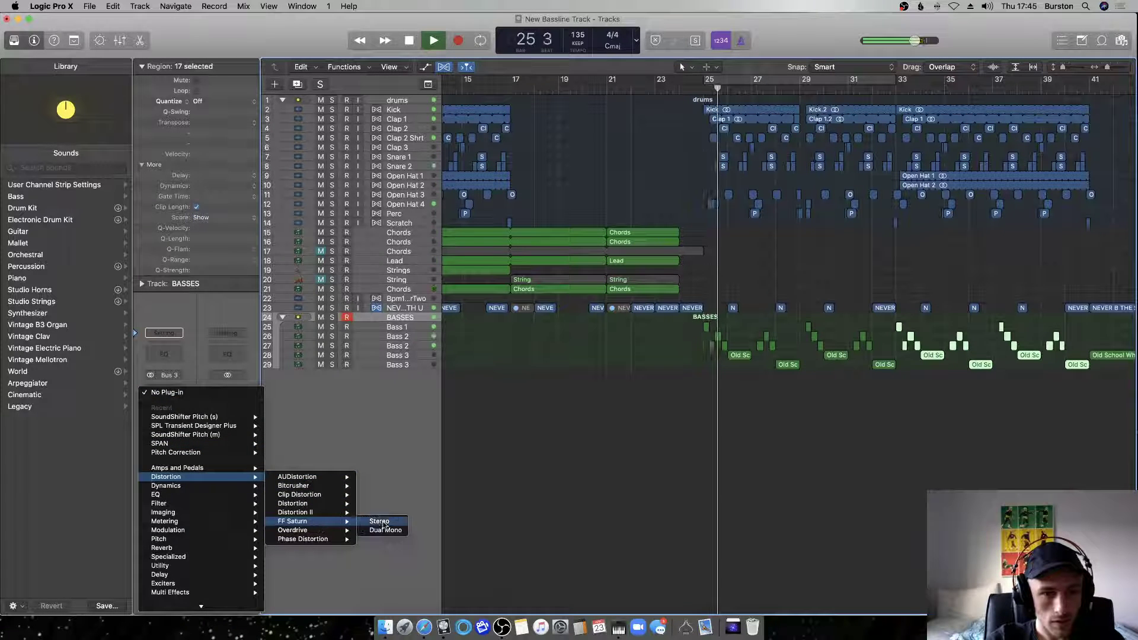
click(381, 523)
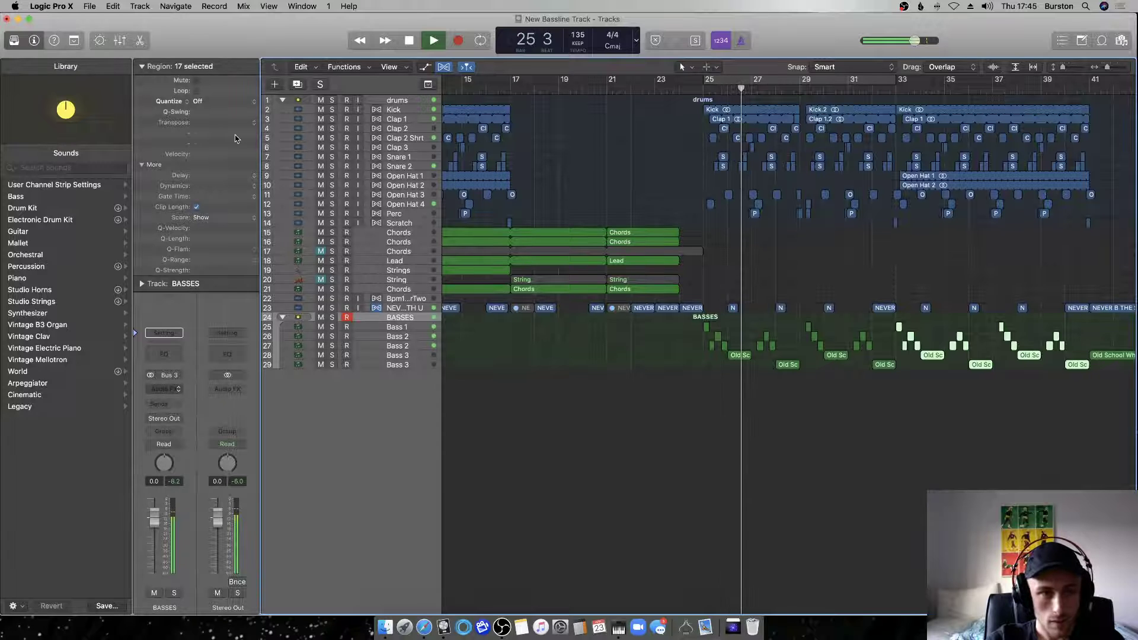
click(340, 86)
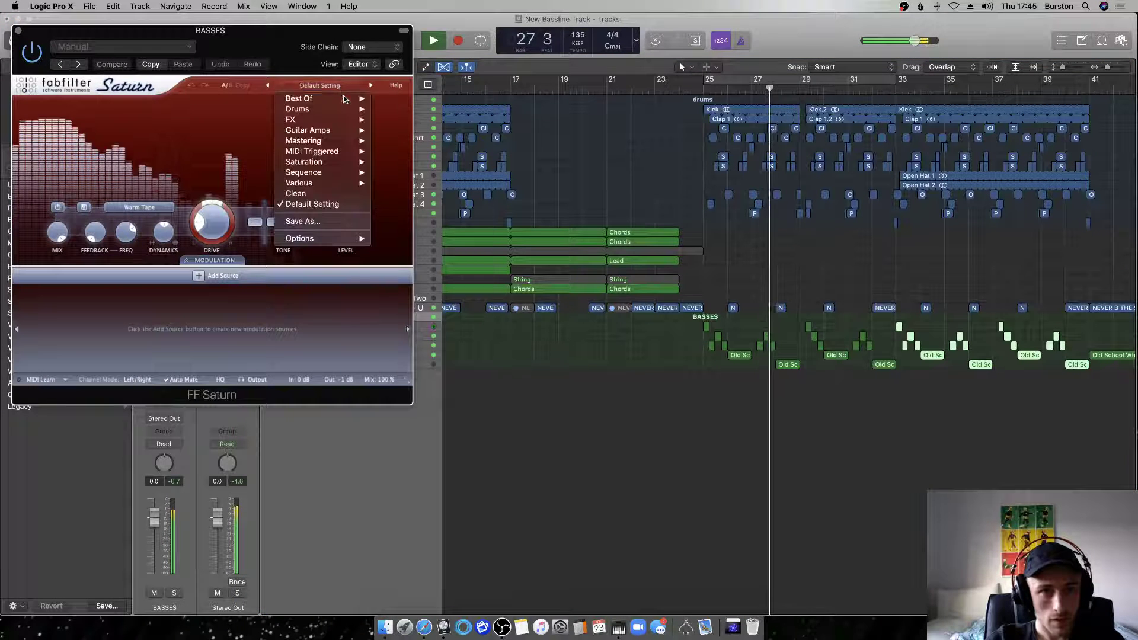
click(396, 121)
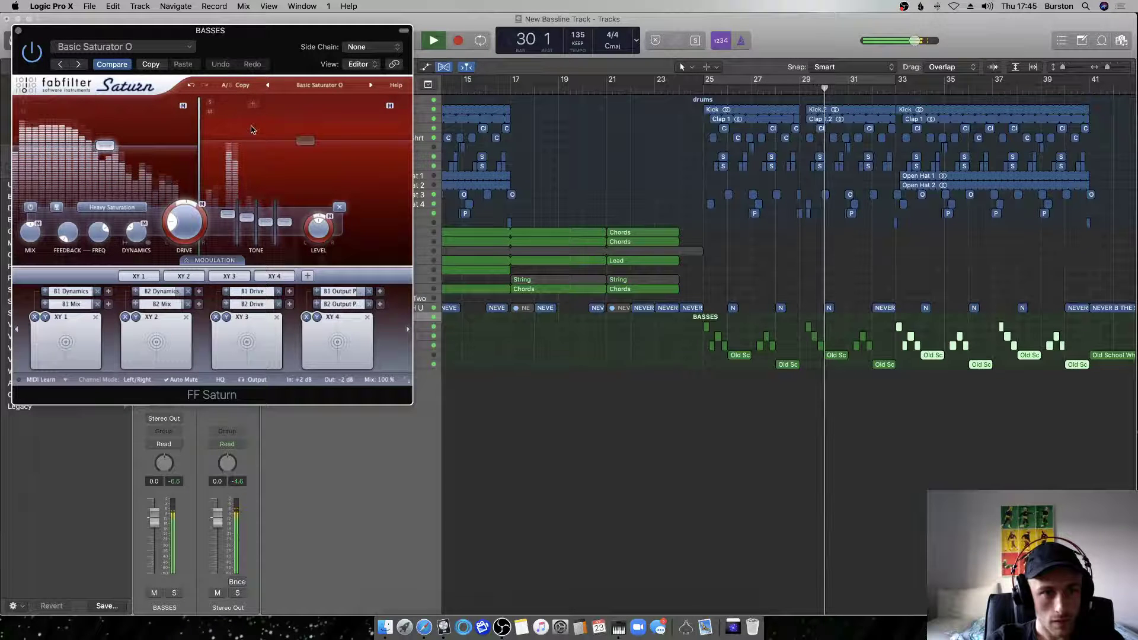
key(super+w)
mouse_move(166, 389)
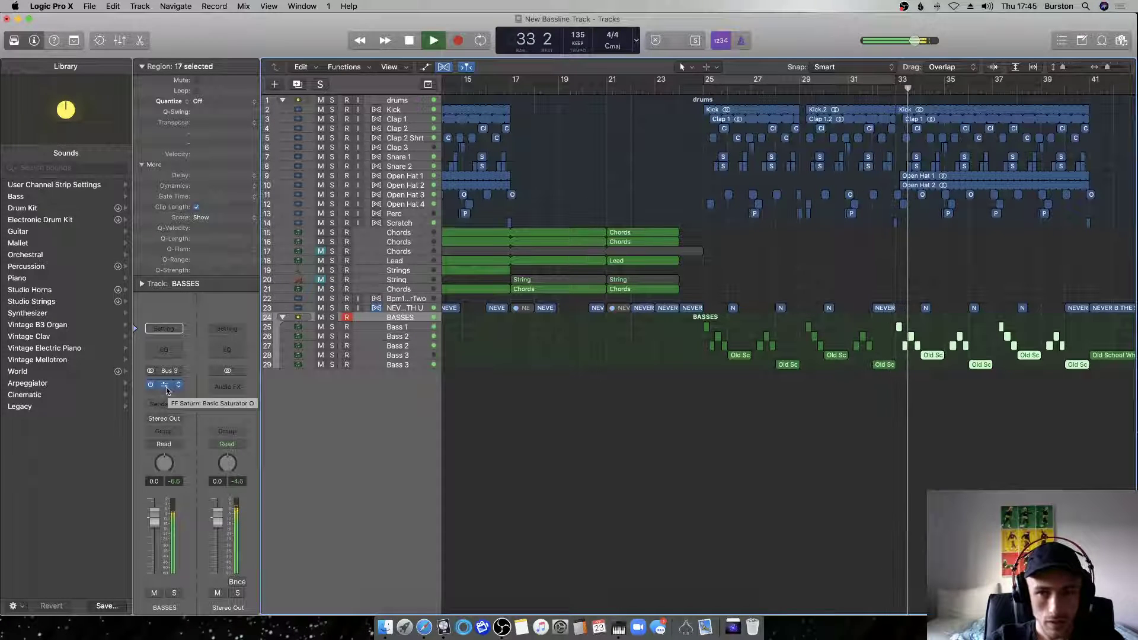
Stop playback, mute the Bass 1 region at bar 33 and cut the drums out of the start of that bar.
key(space)
click(889, 331)
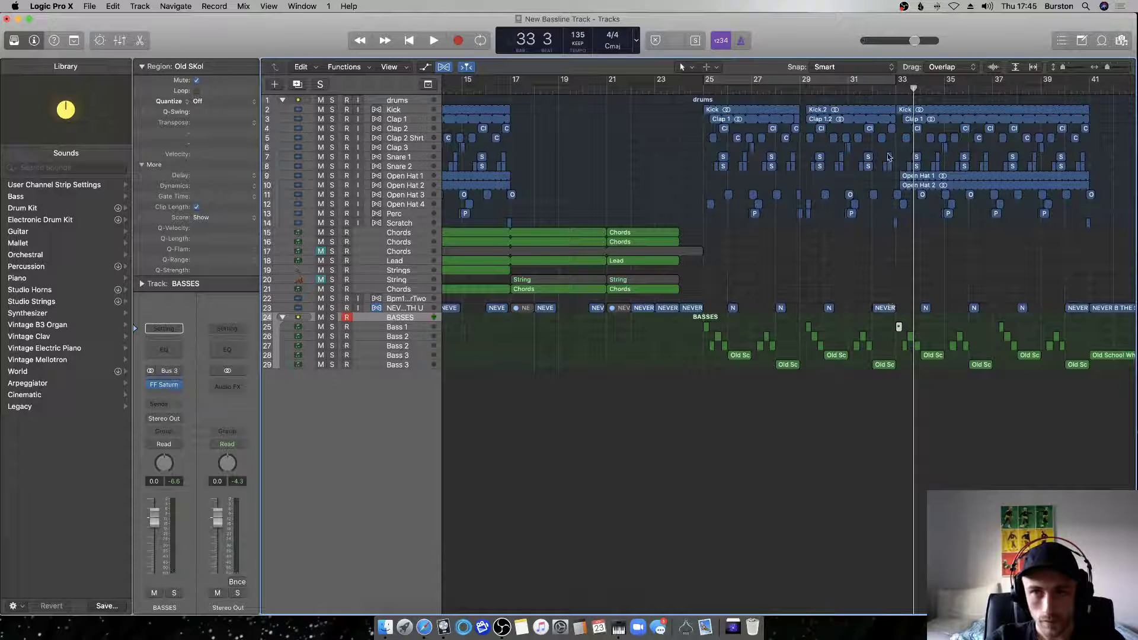
drag(897, 107, 900, 219)
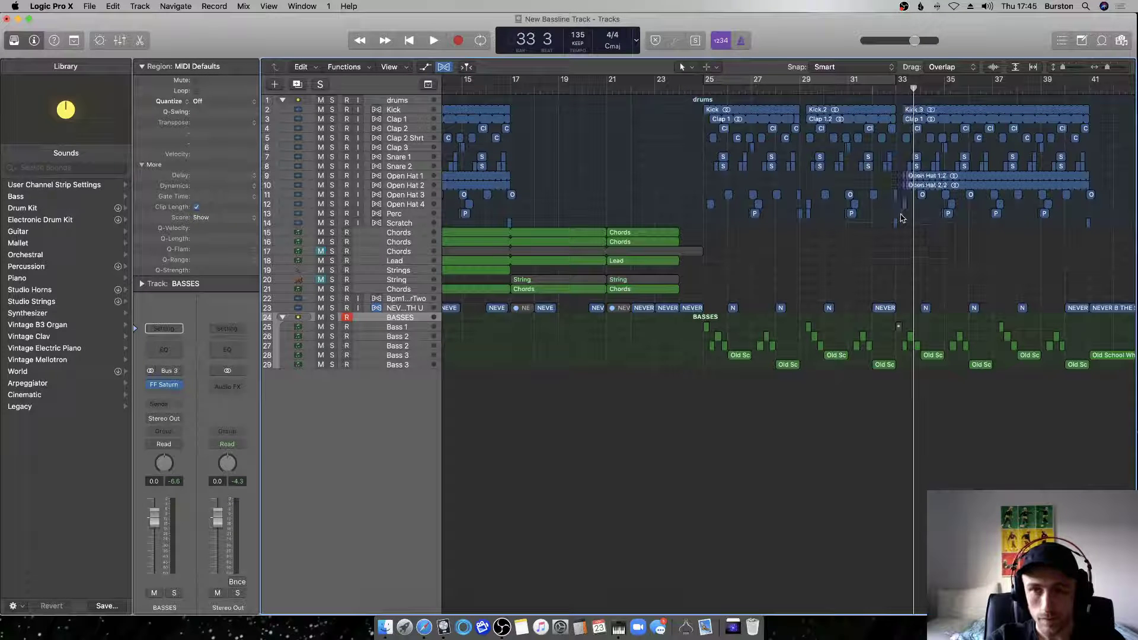
click(874, 91)
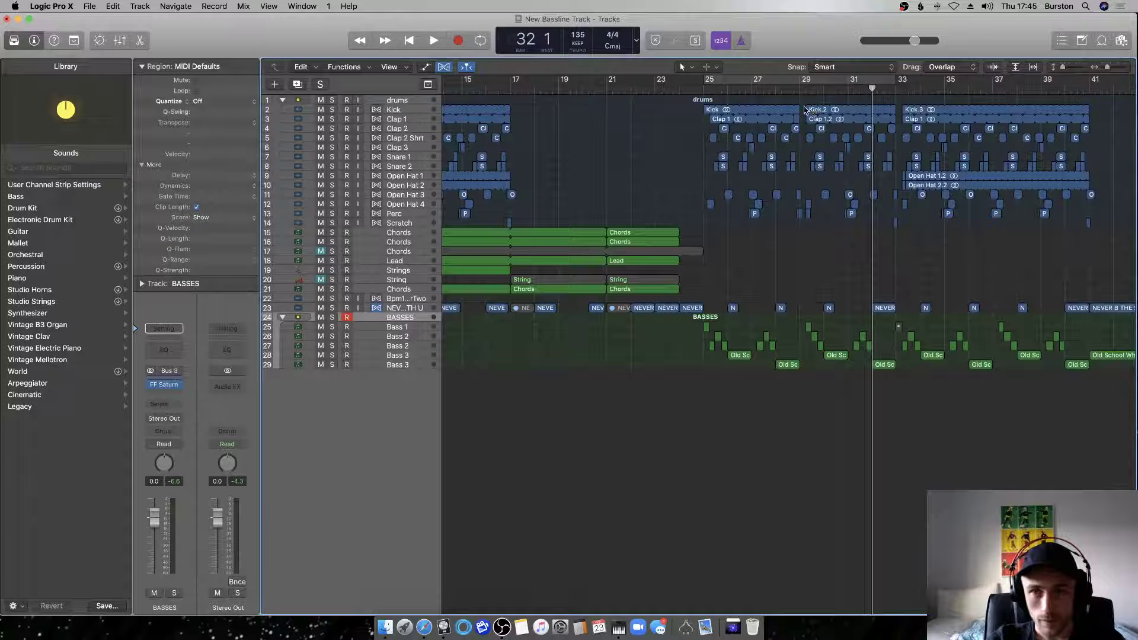
Copy the short slice of drums at the start of bar 37 into the drum gap at bar 29.
scroll(805, 111, right, 5)
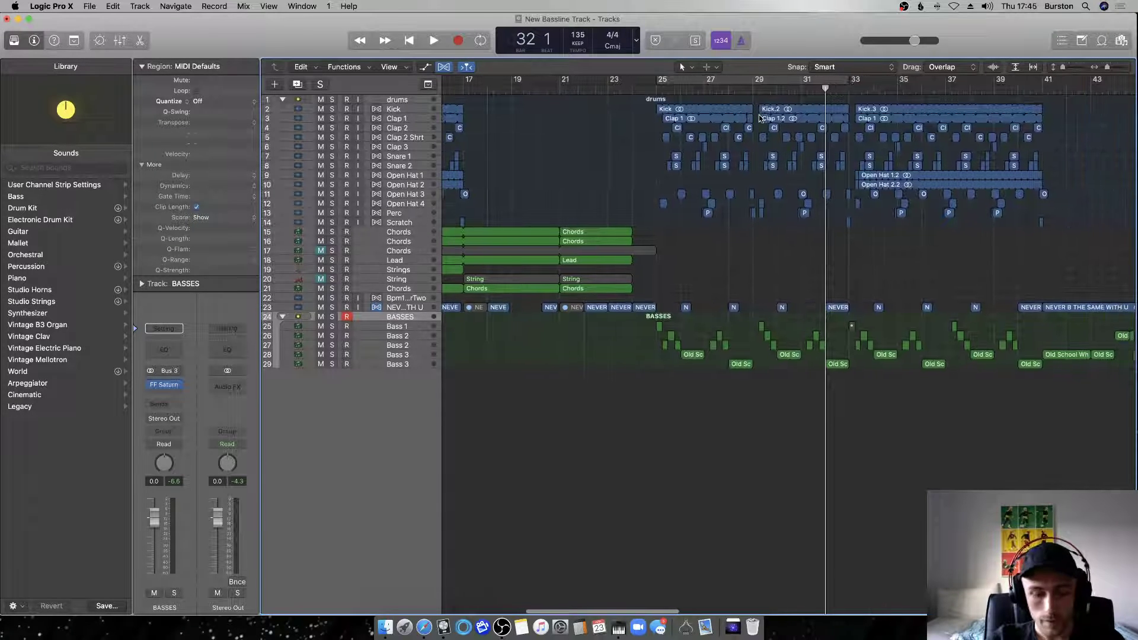
scroll(755, 115, up, 4)
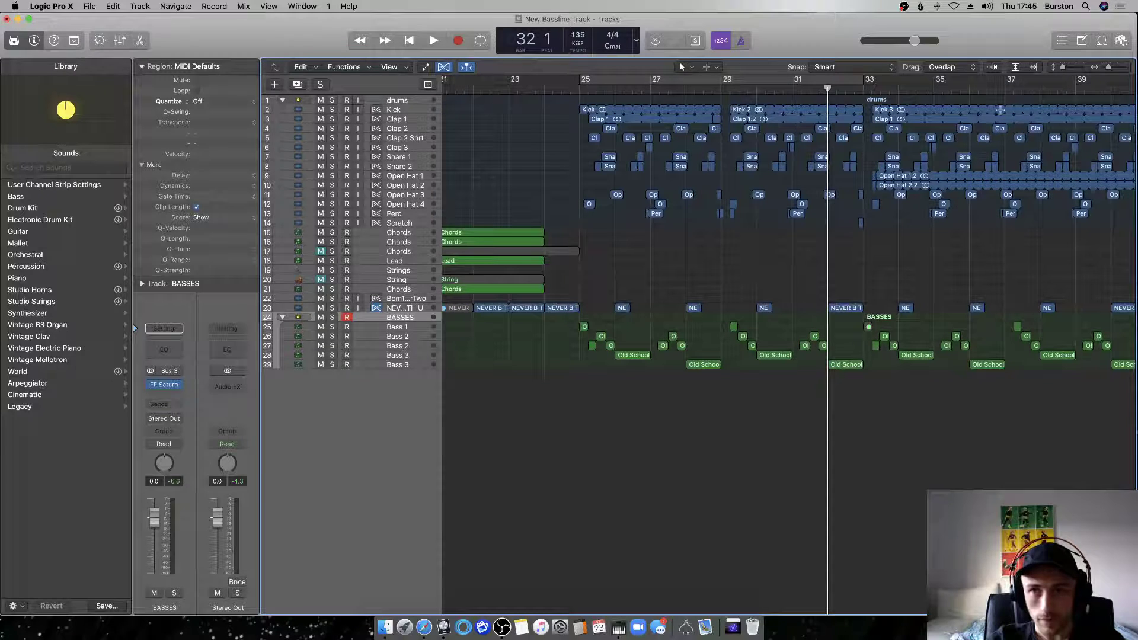
drag(1005, 109, 1012, 216)
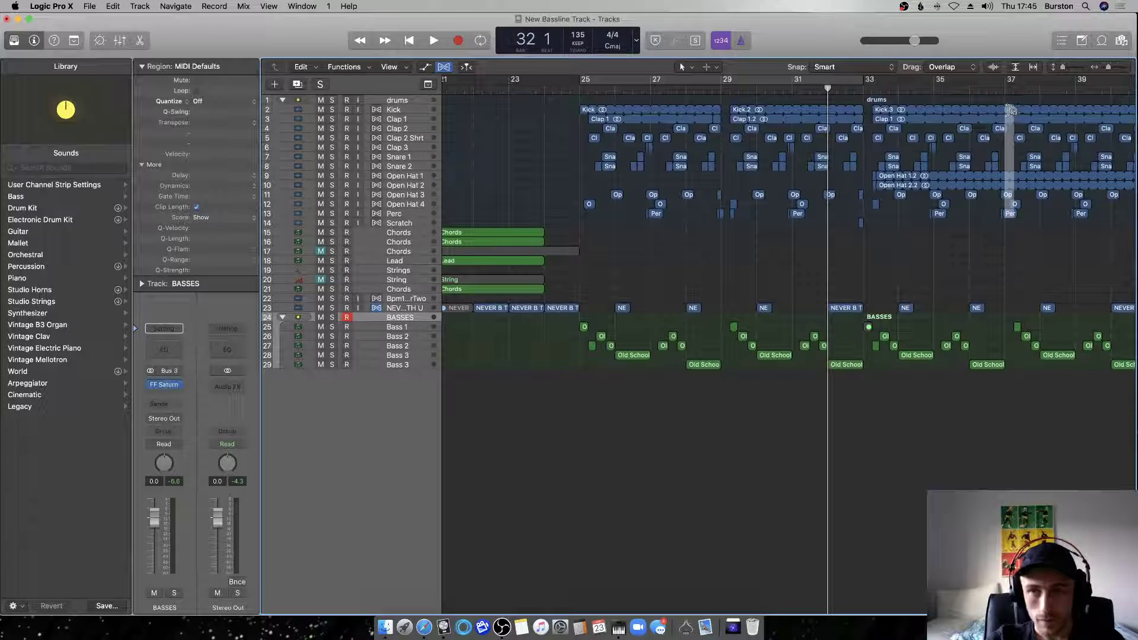
drag(1010, 111, 805, 118)
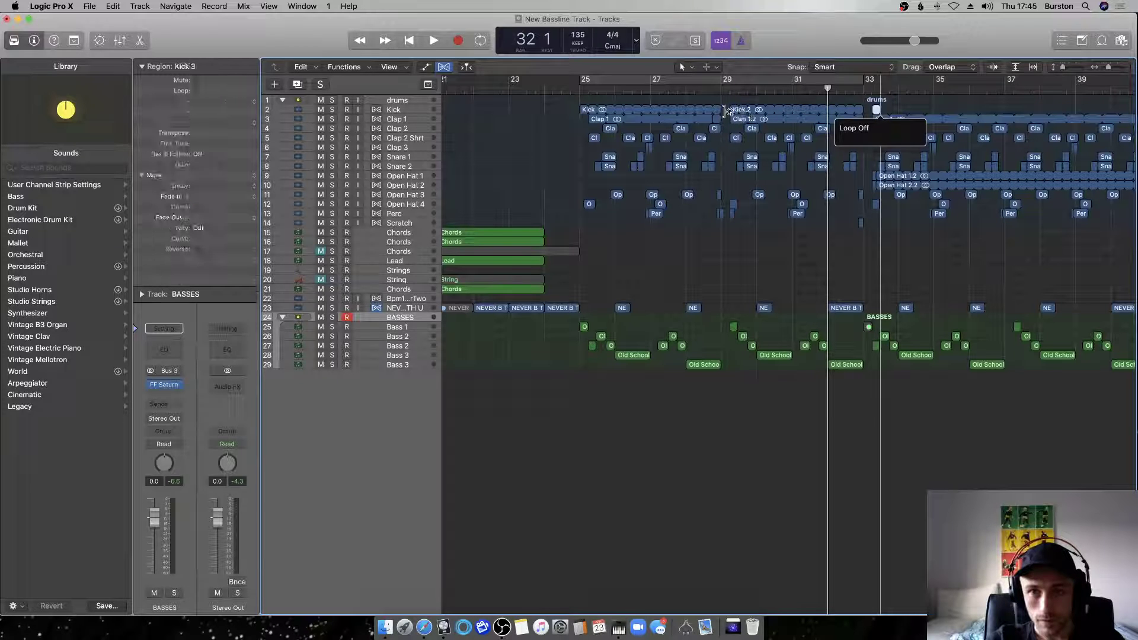
click(723, 157)
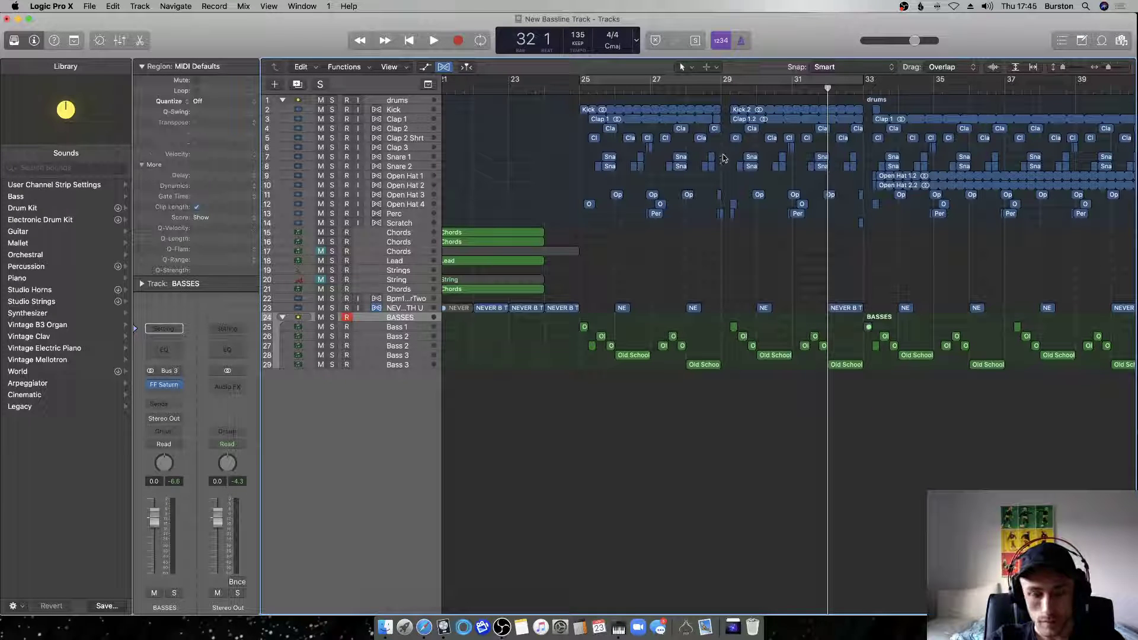
click(893, 103)
drag(1004, 105, 728, 213)
click(705, 88)
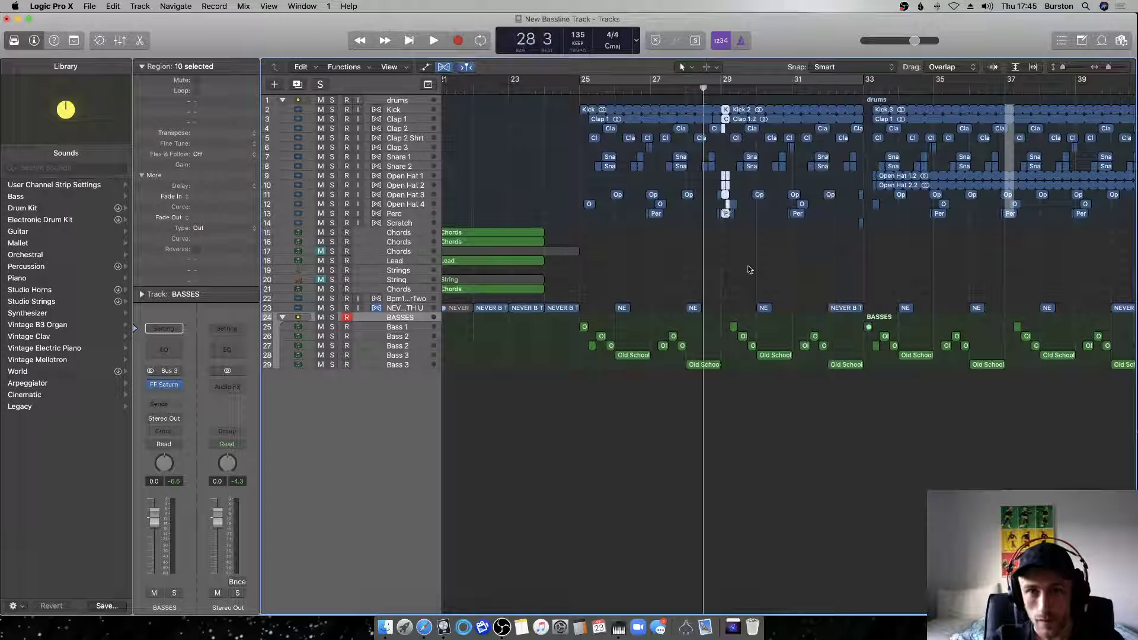
Try replacing the opening bass phrase at bar 29 with a copy of the four regions from bar 25, play it, and undo the bar 29 edits.
drag(731, 330, 724, 328)
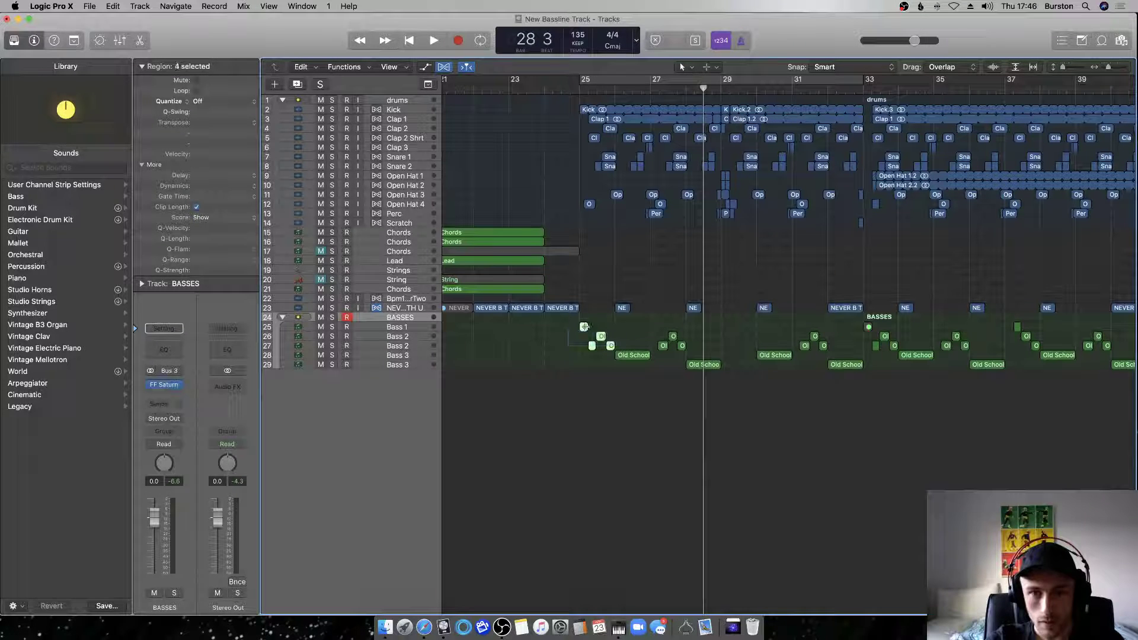
drag(583, 329, 723, 331)
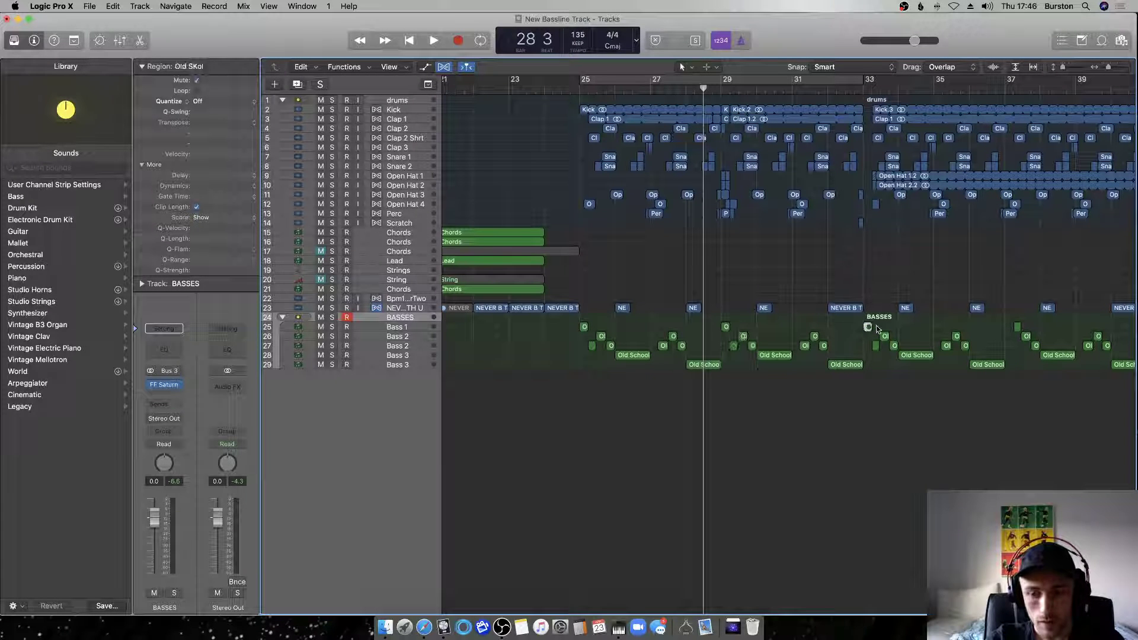
key(space)
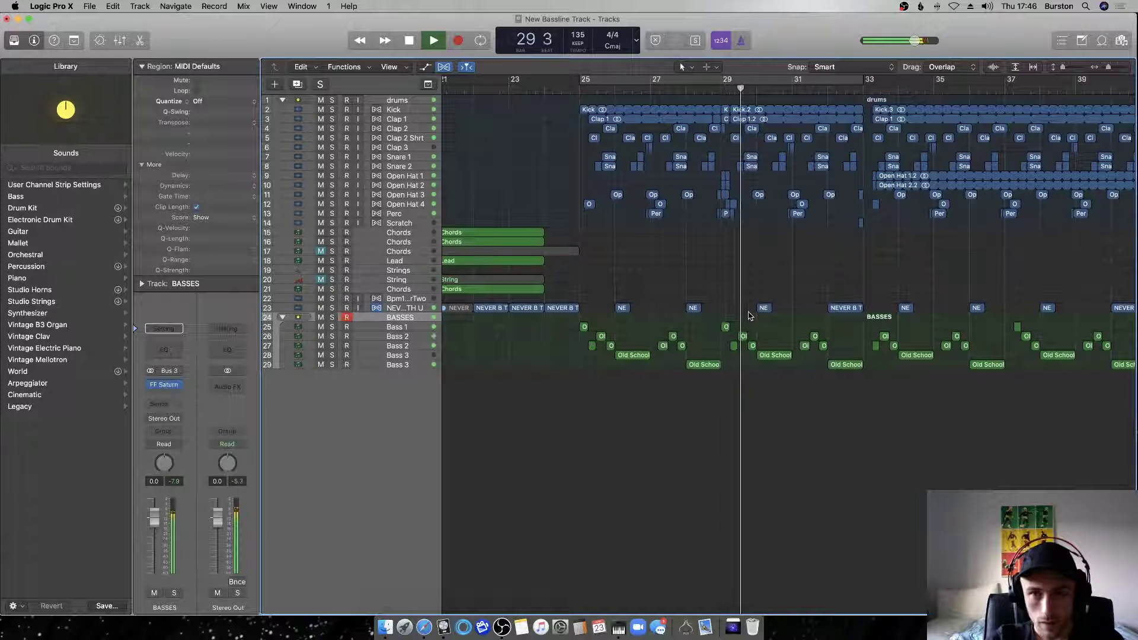
key(space)
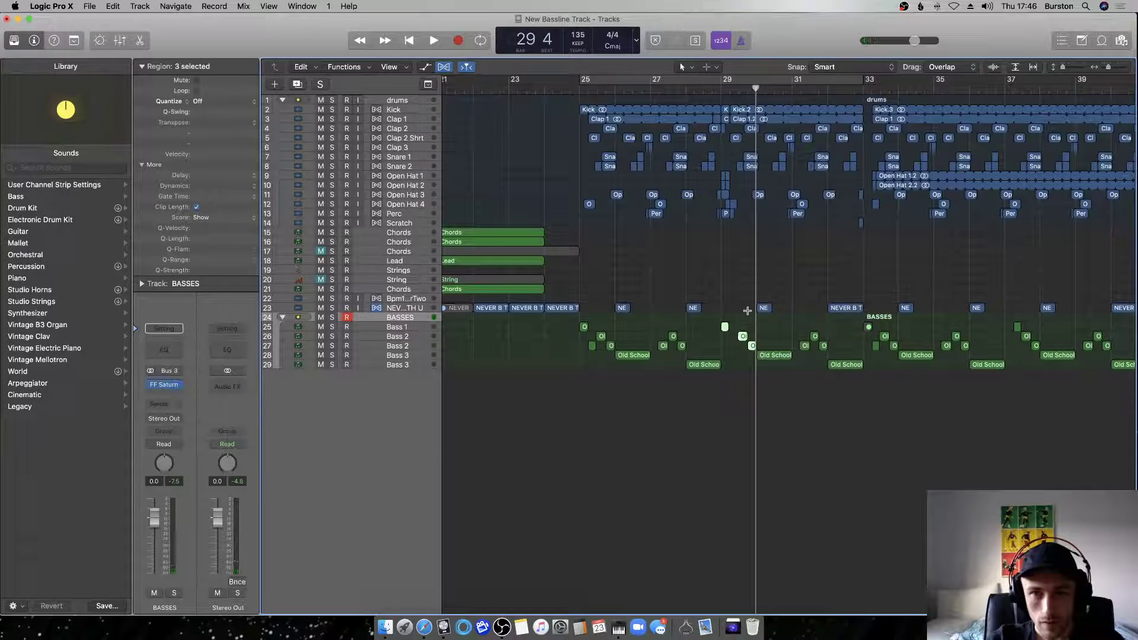
click(748, 311)
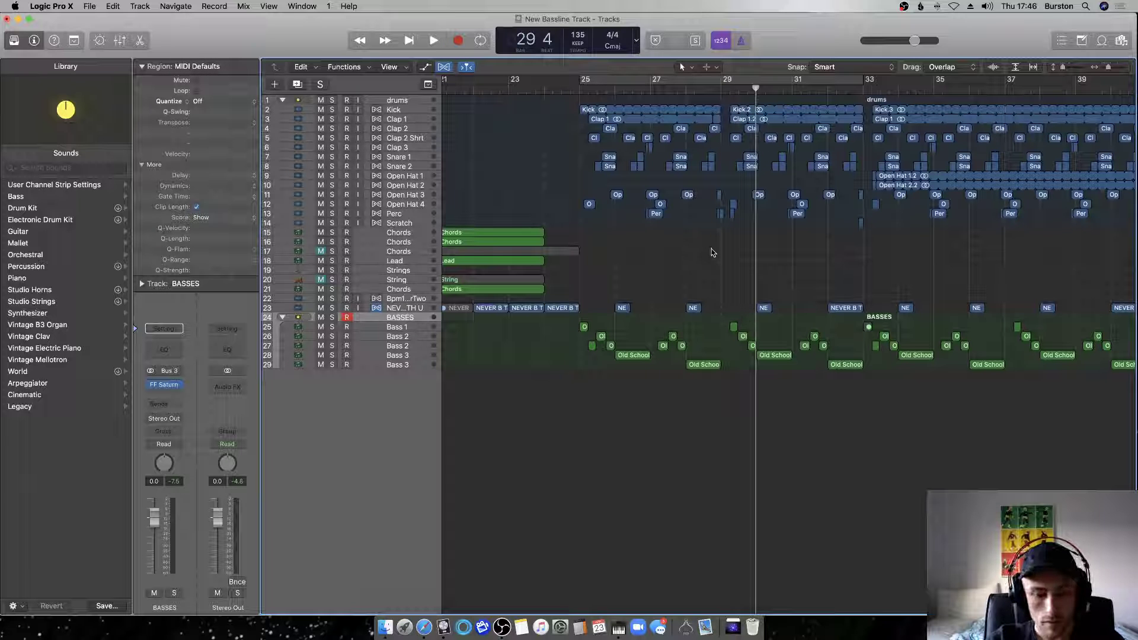
Save the project and collapse the drums stack in an overview of the whole arrangement.
key(z)
key(super+s)
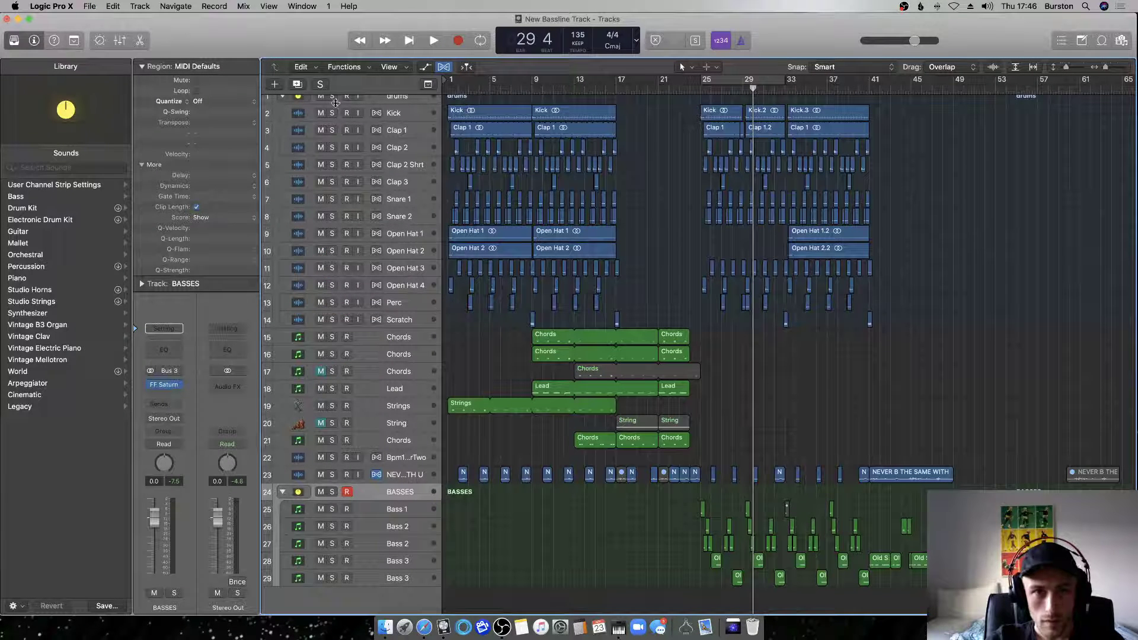
click(284, 98)
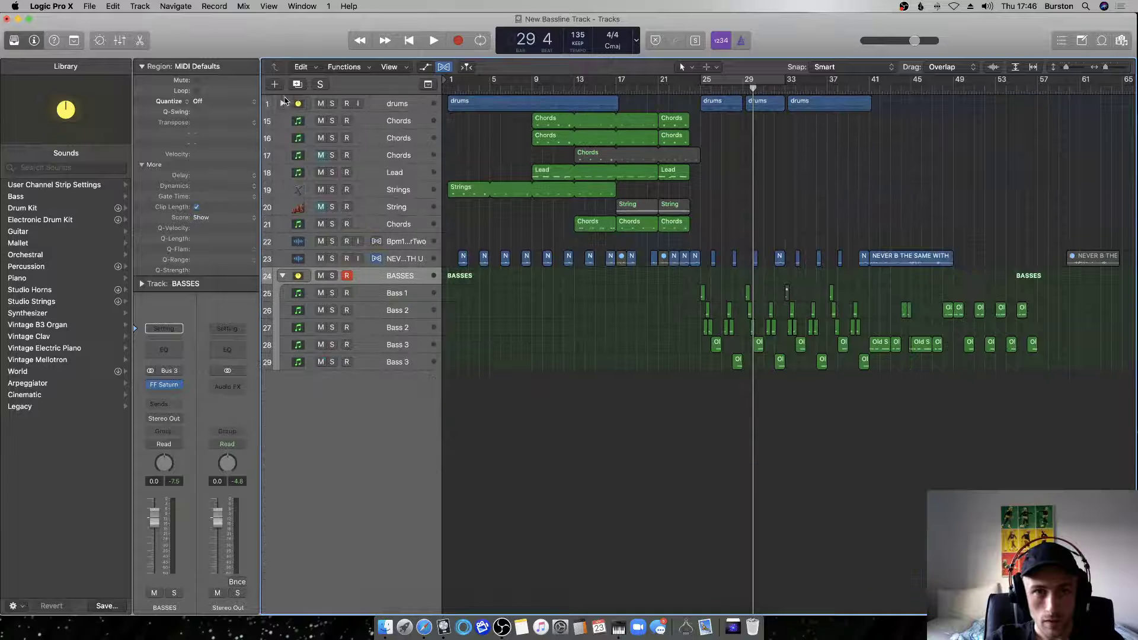
Delete the muted Chords track and move the lowest Chords track up above the Lead track.
click(397, 158)
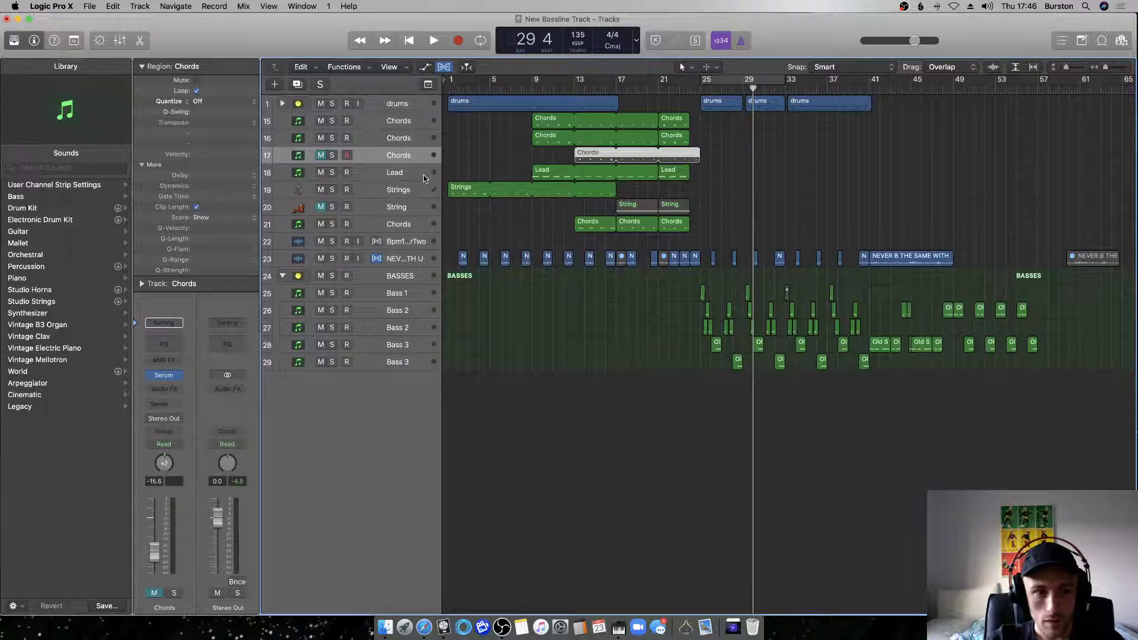
key(super+BackSpace)
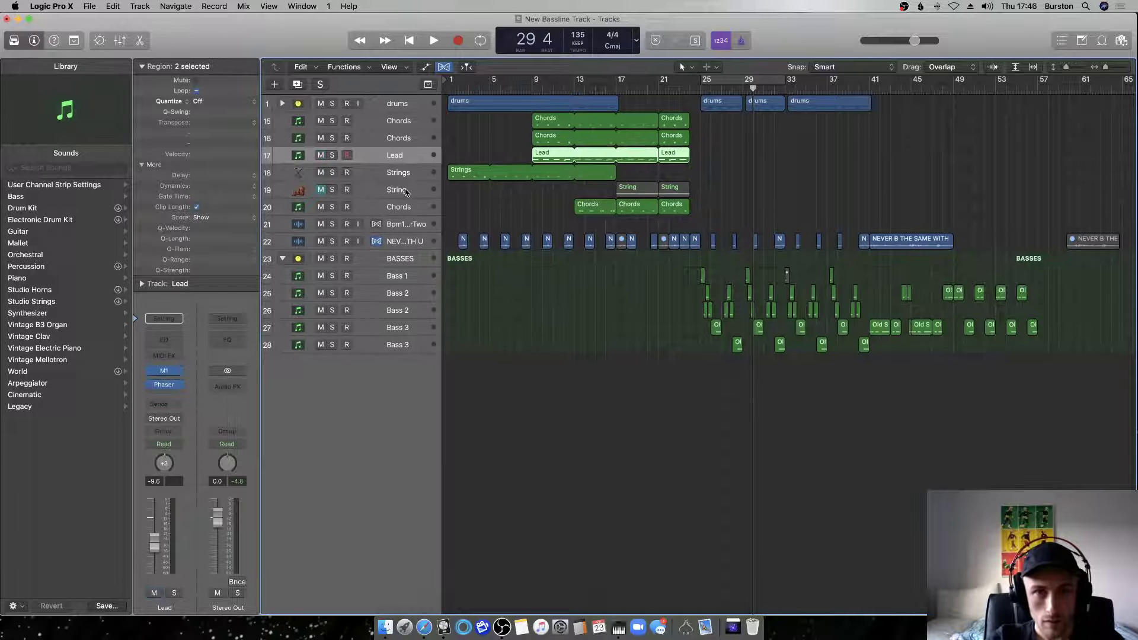
click(406, 193)
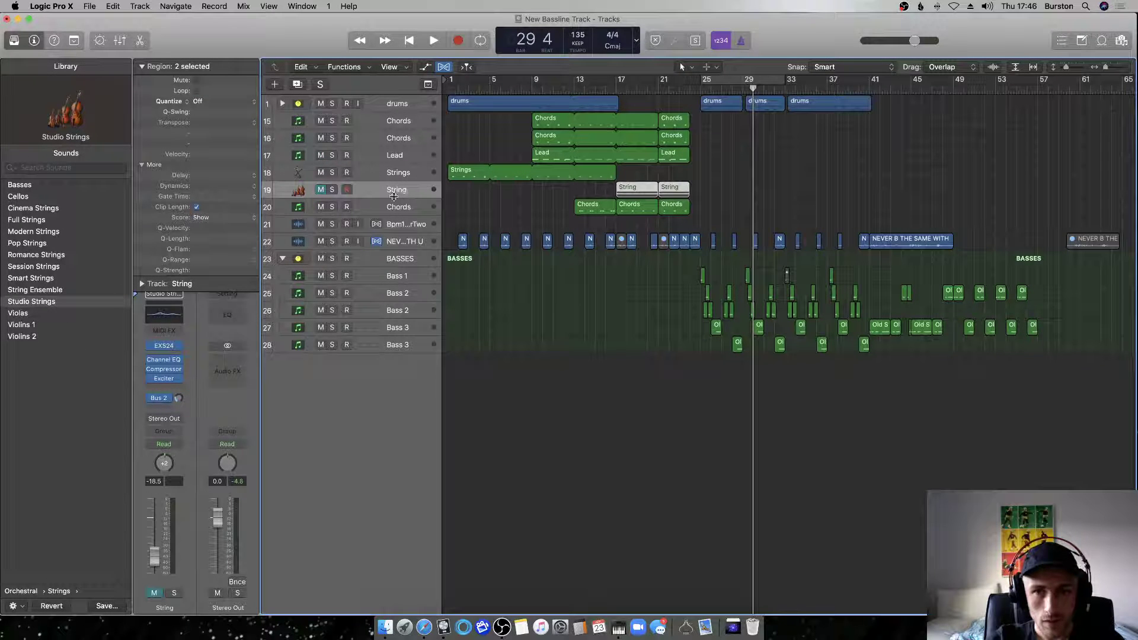
drag(410, 209, 414, 156)
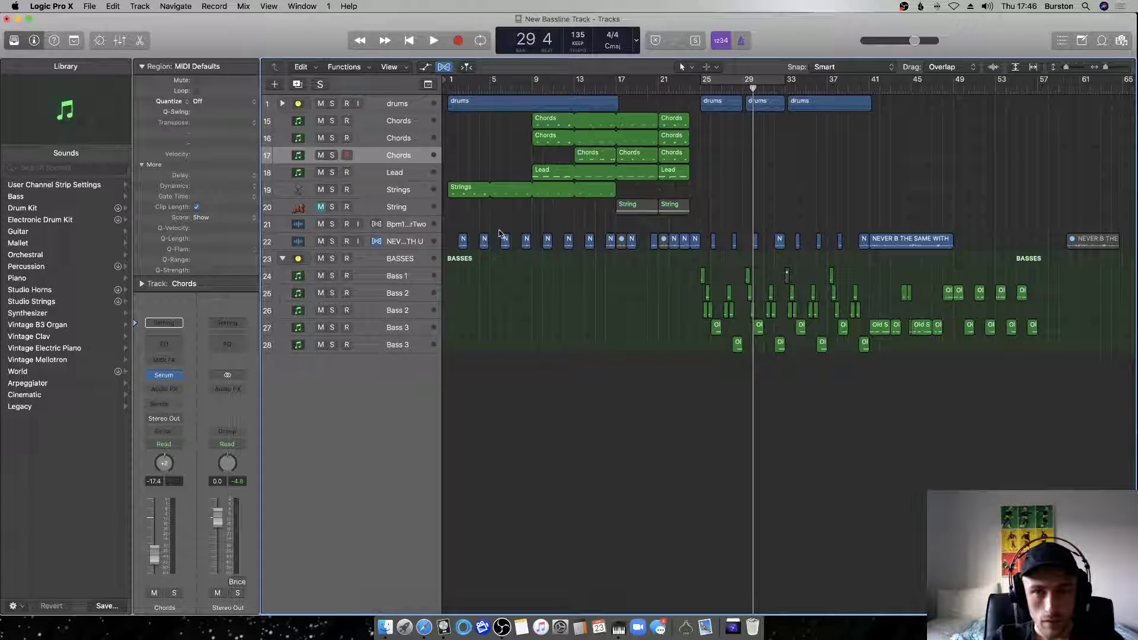
Delete the empty Bpm140 audio track above the vocal track.
click(400, 225)
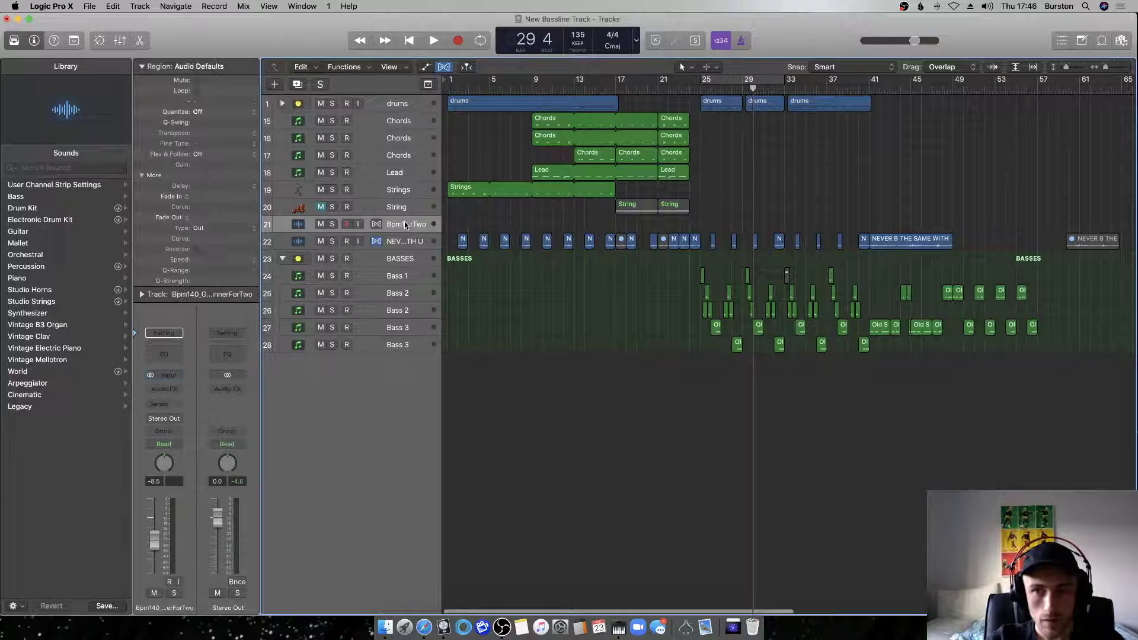
key(super+BackSpace)
click(613, 394)
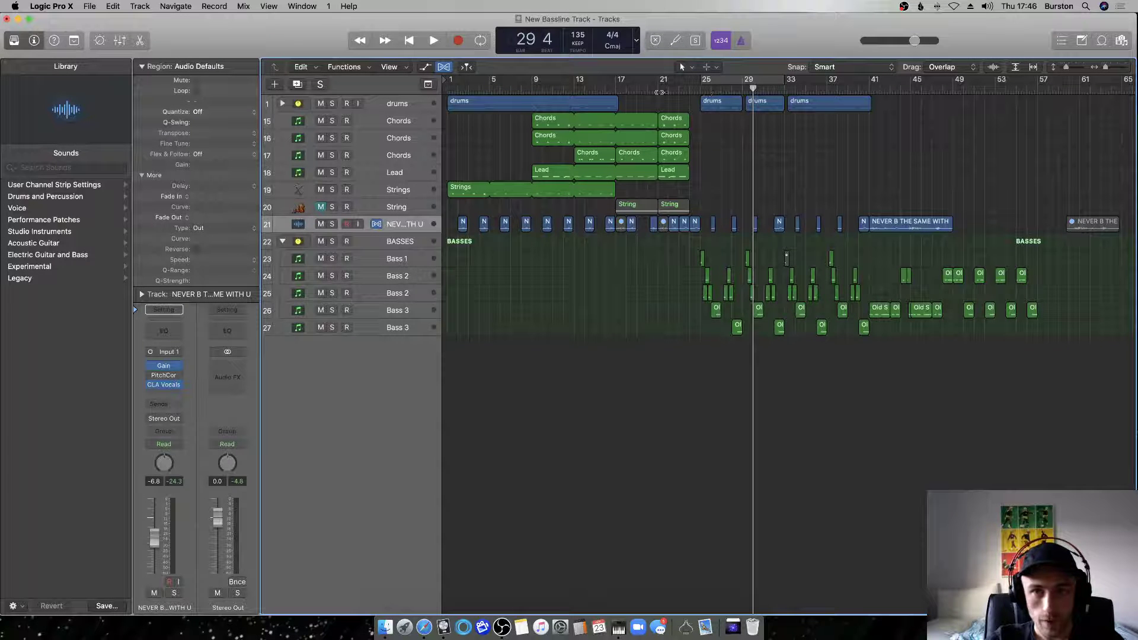
Set a cycle range from bar 17 to bar 25 and unmute the NEVER B THE SAME WITH U regions at bars 17 and 21.
drag(620, 87, 699, 80)
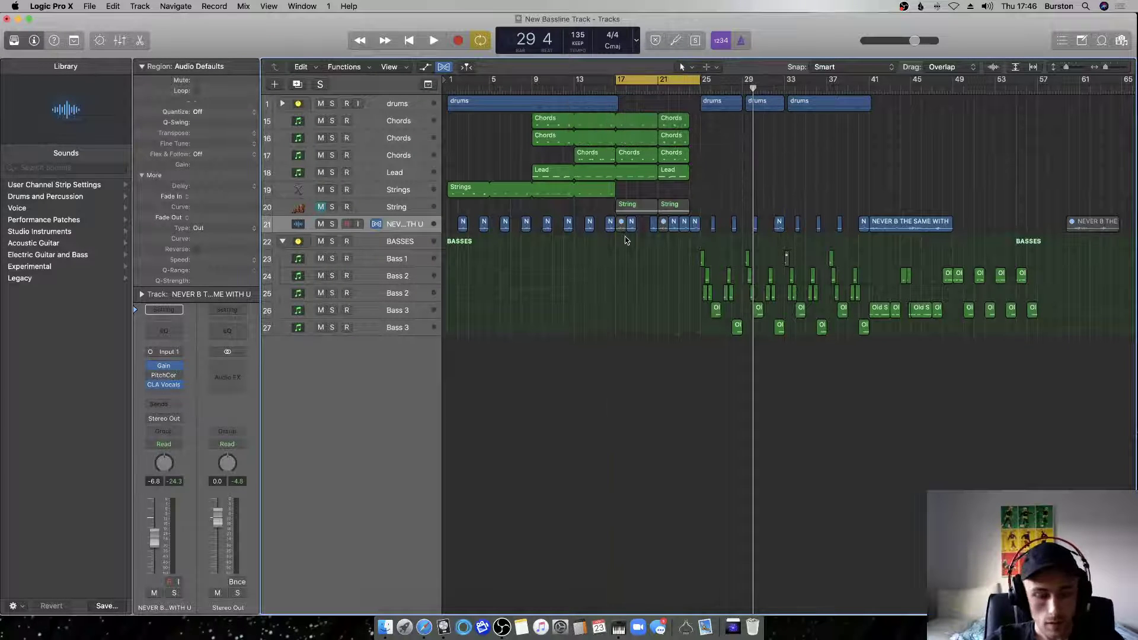
key(super+Down)
key(super+Down)
key(super+Down)
key(super+Down)
key(super+Right)
key(super+Right)
key(super+Right)
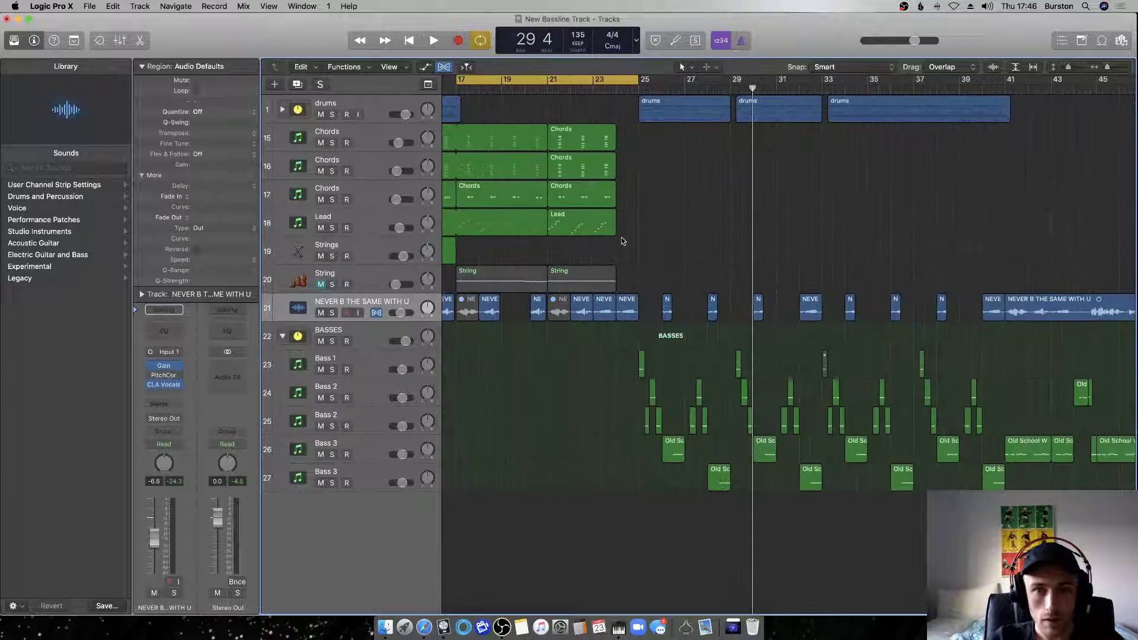
scroll(620, 243, left, 5)
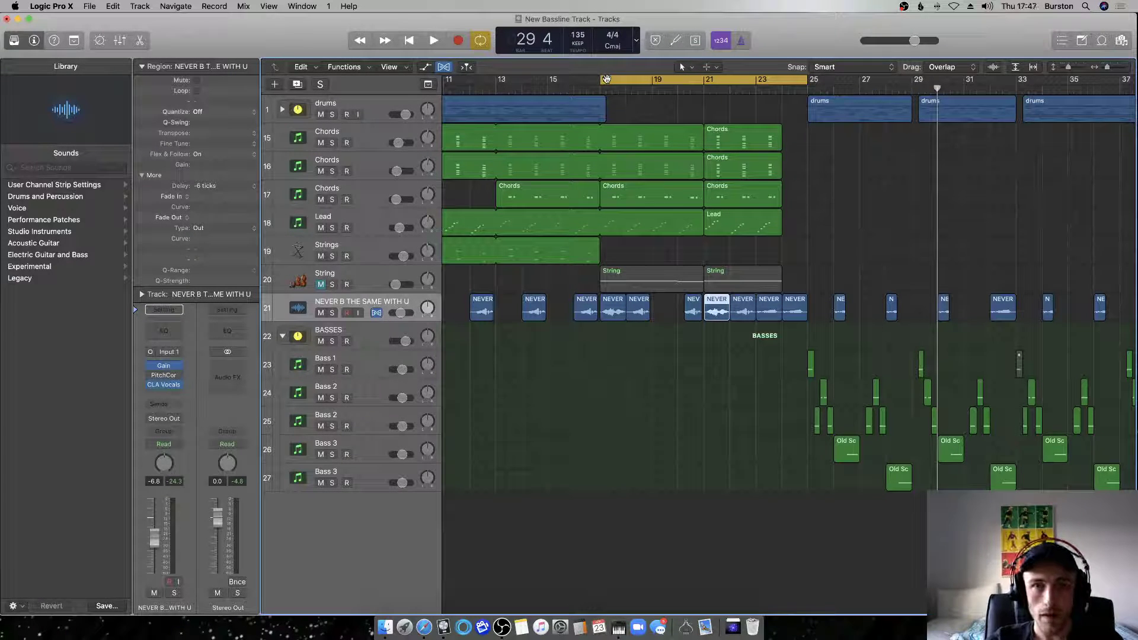
Play the build-up from about bar 15 and enable the bypassed Pitch Correction effect on the NEVER B THE SAME WITH U track.
click(559, 91)
key(space)
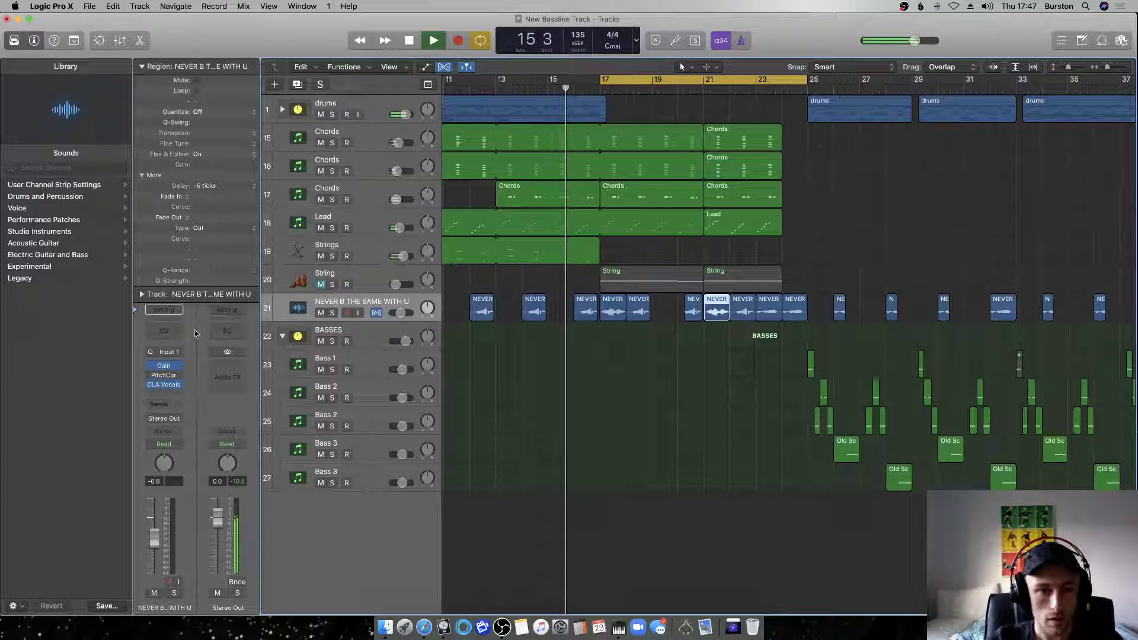
mouse_move(150, 377)
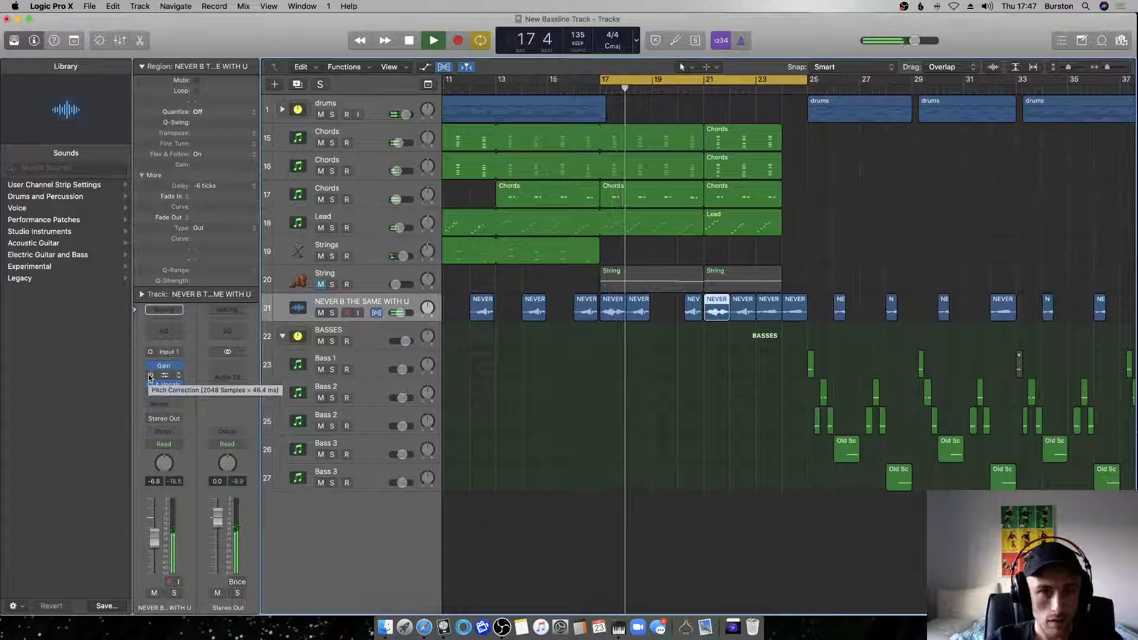
key(space)
click(150, 377)
key(space)
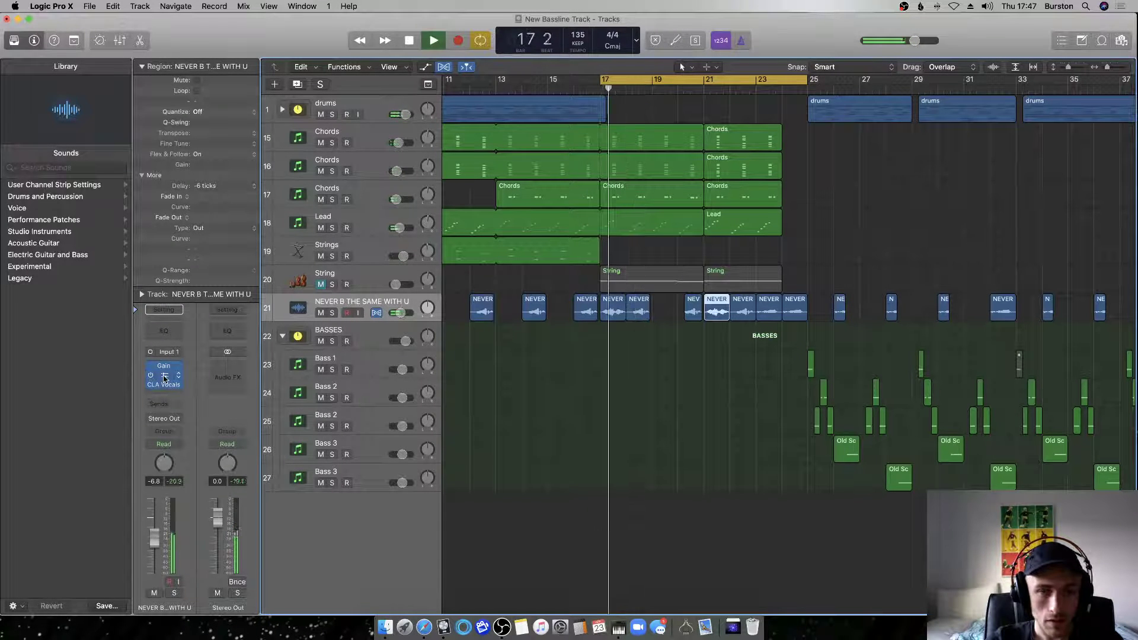
Set the vocal's Pitch Correction response to 20.0 ms while playing the build-up, saving the project and closing the effect when done.
click(165, 376)
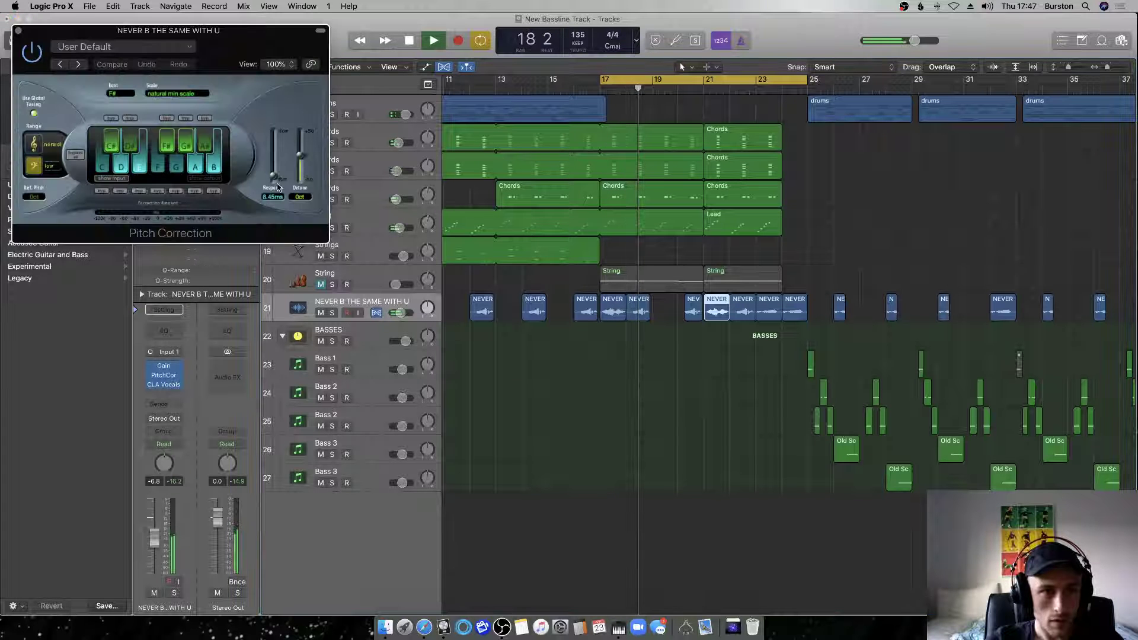
drag(274, 178, 275, 176)
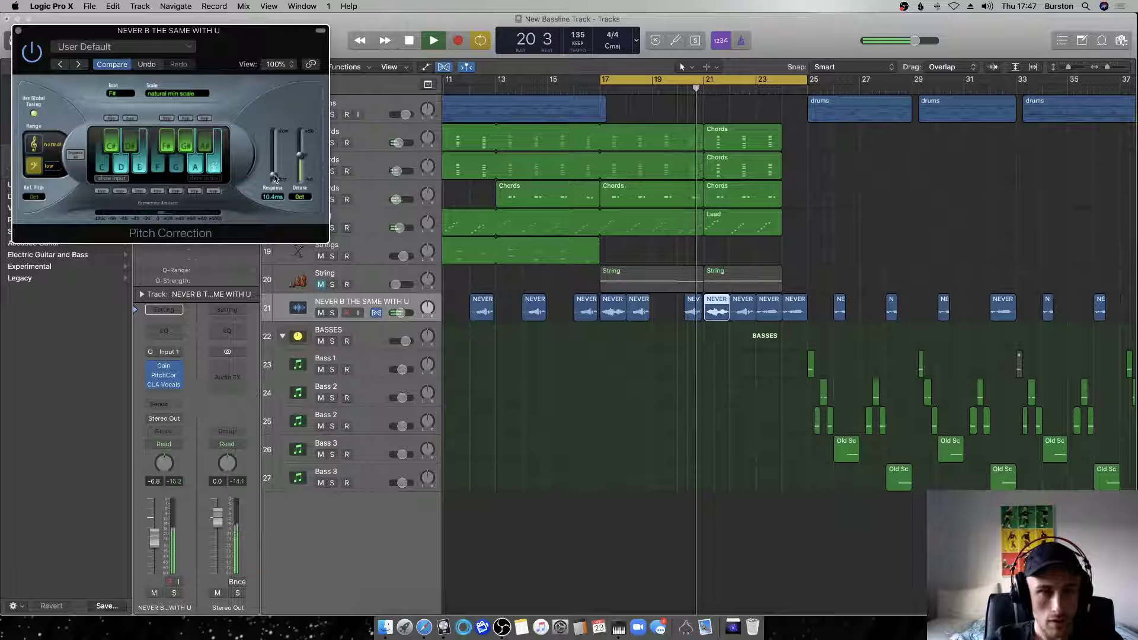
drag(274, 176, 273, 175)
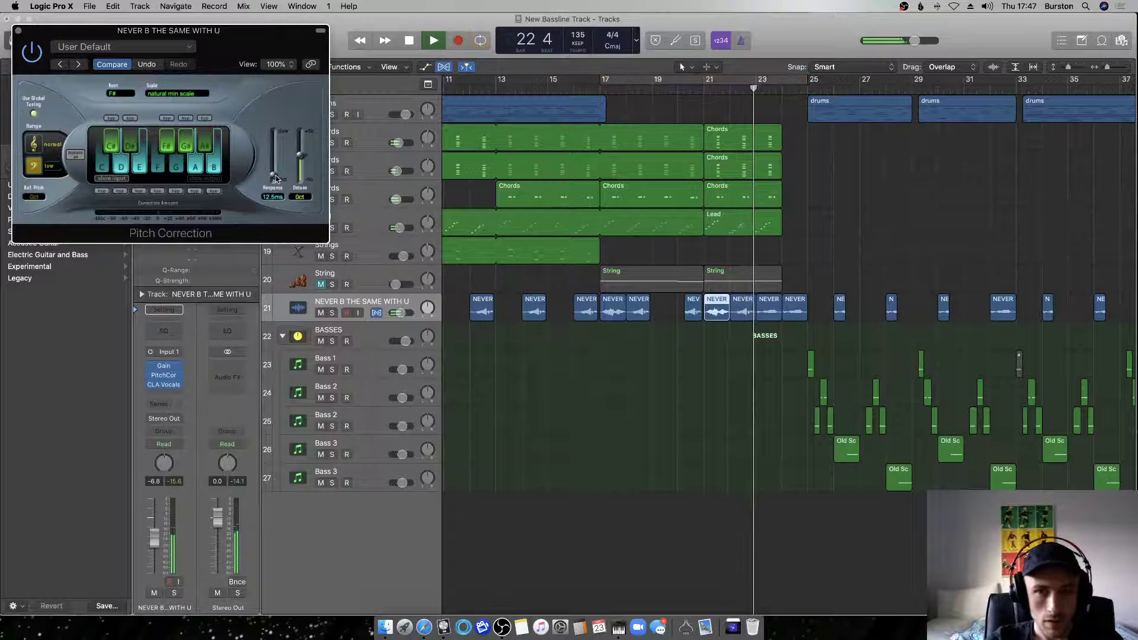
key(super+s)
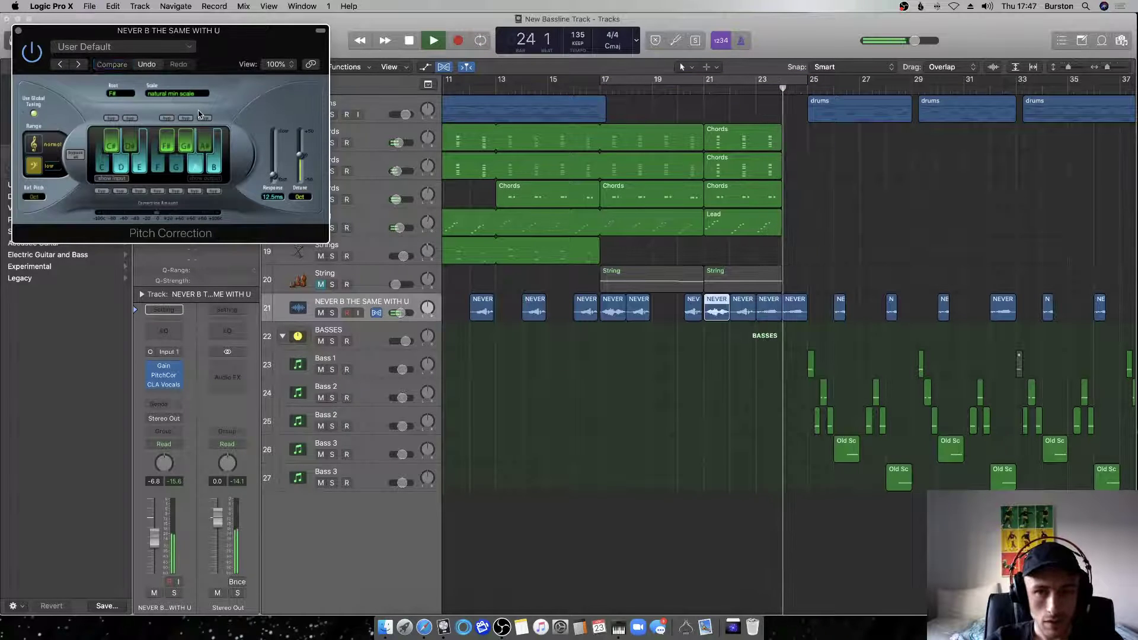
key(space)
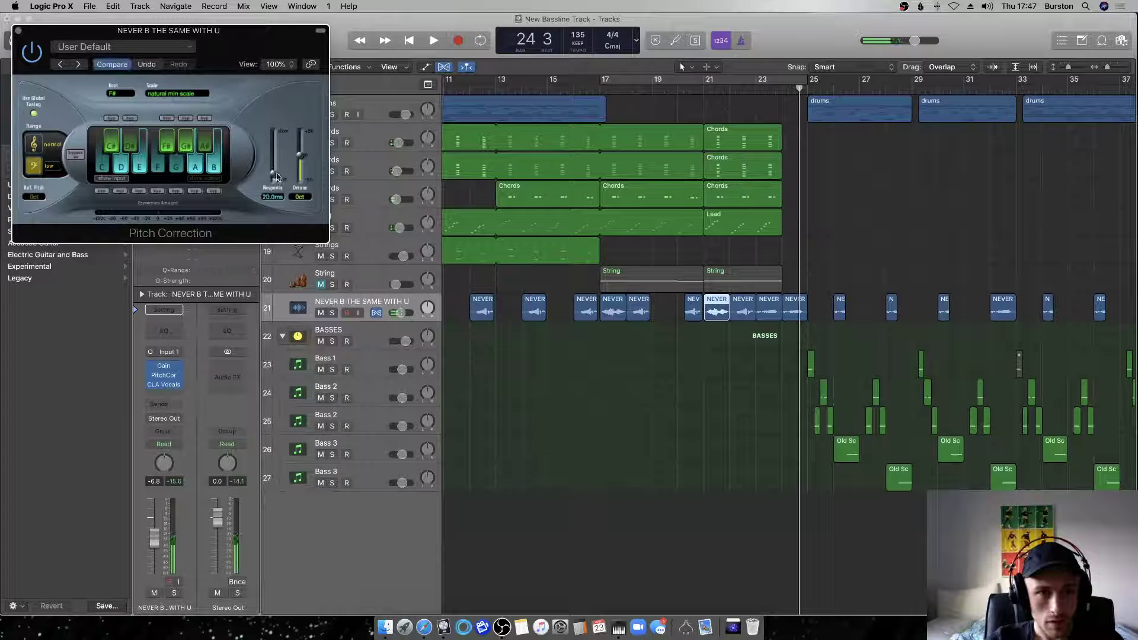
key(space)
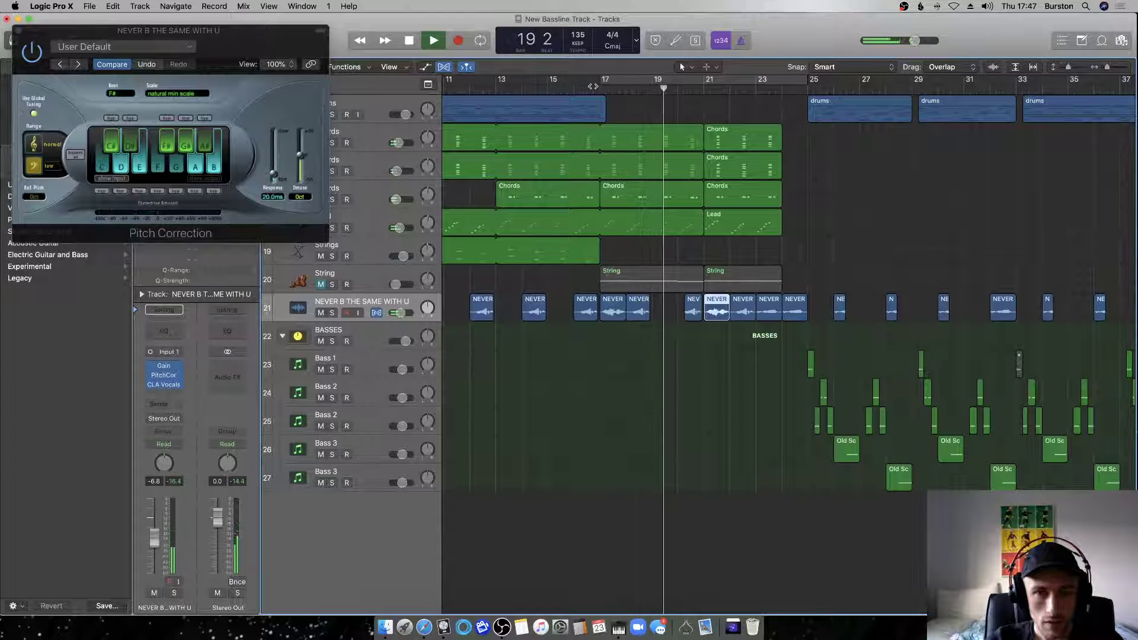
click(19, 32)
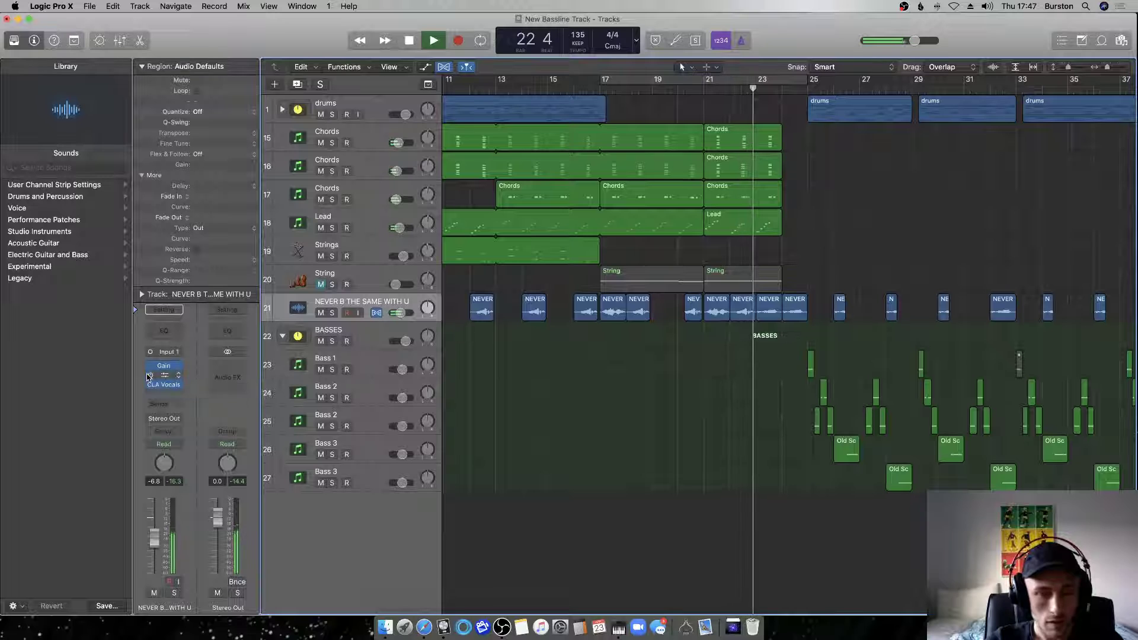
Set the vocal's Pitch Correction response to 44.4 ms while playing the arrangement from bar 1, and close the effect.
key(space)
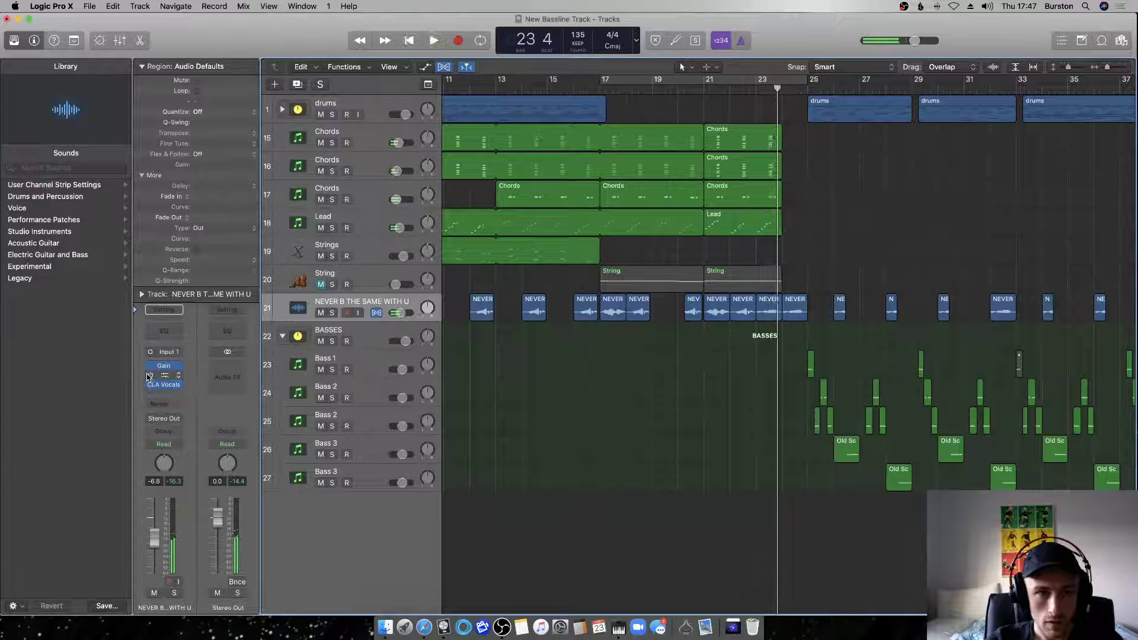
key(Return)
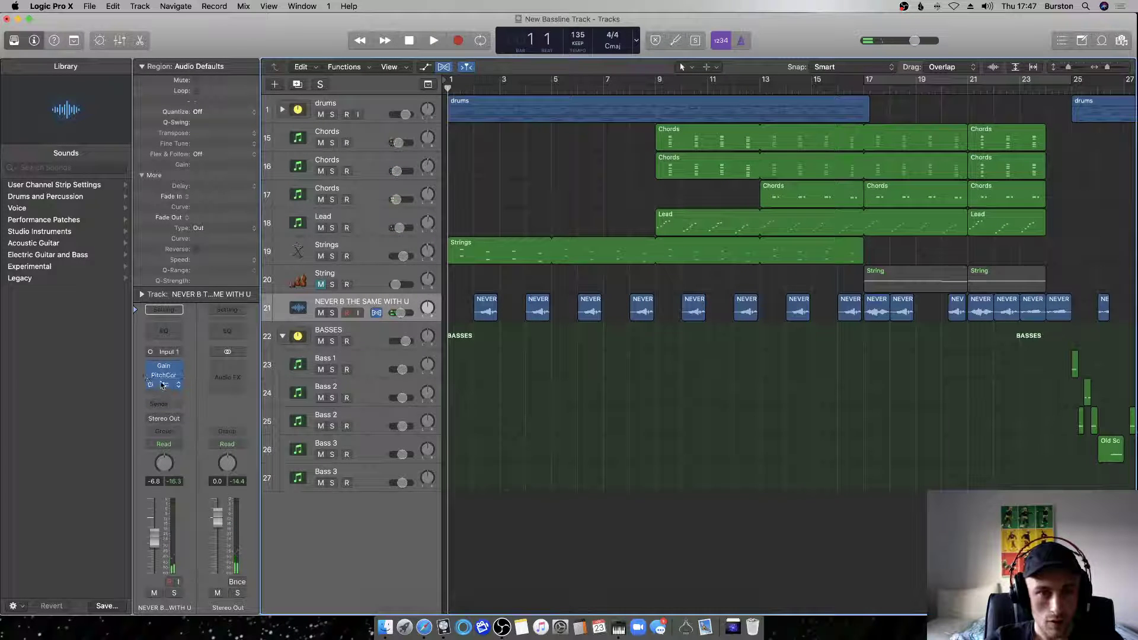
click(164, 376)
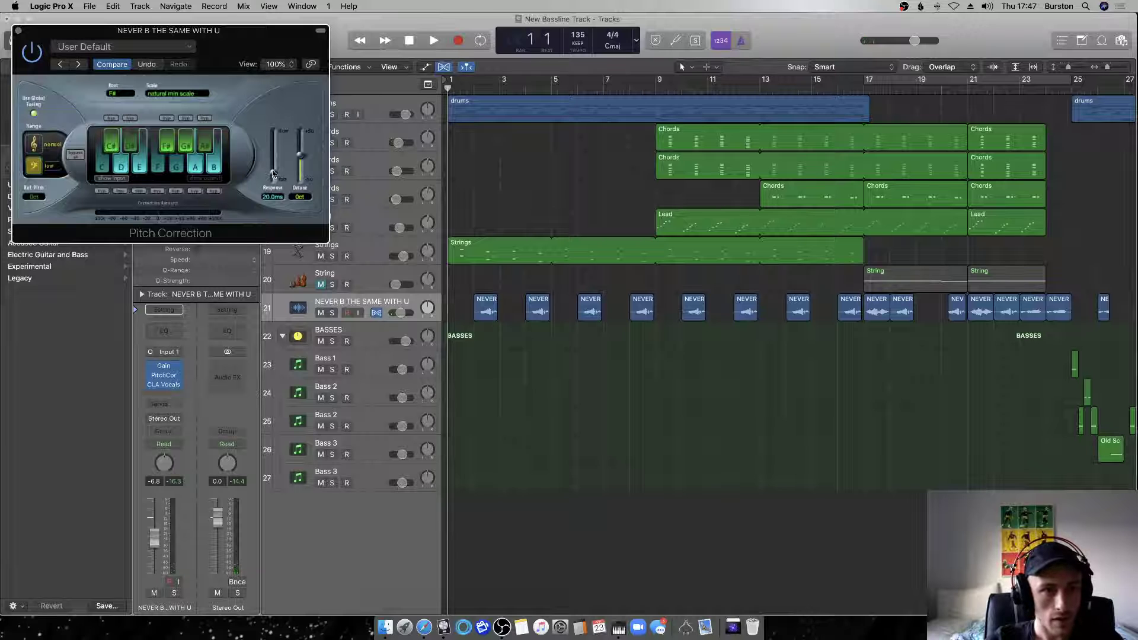
key(space)
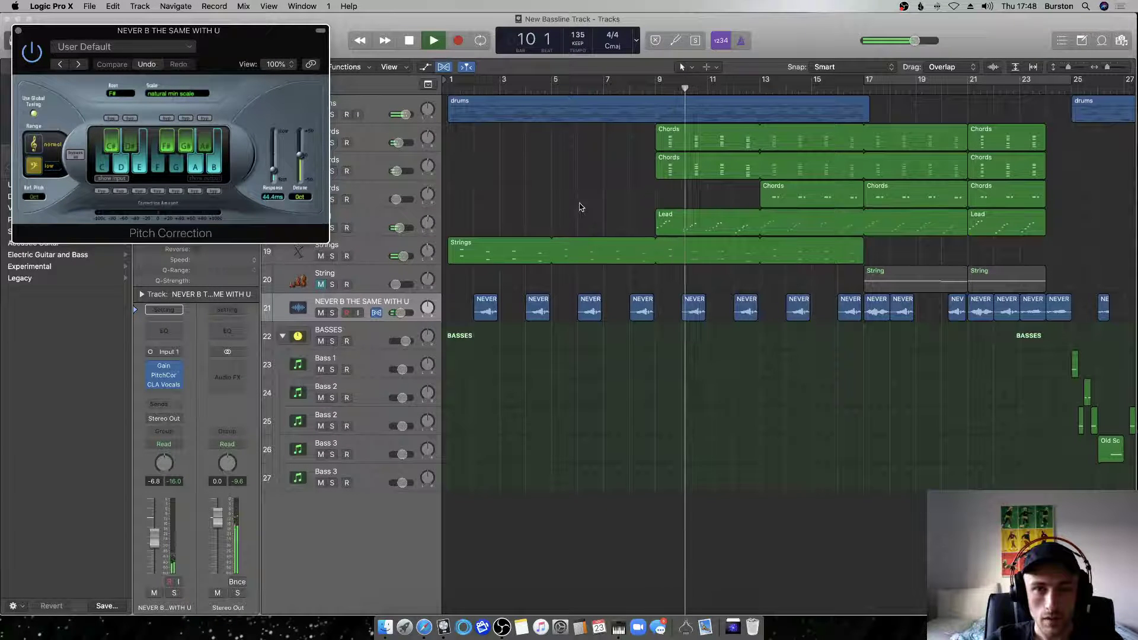
click(18, 30)
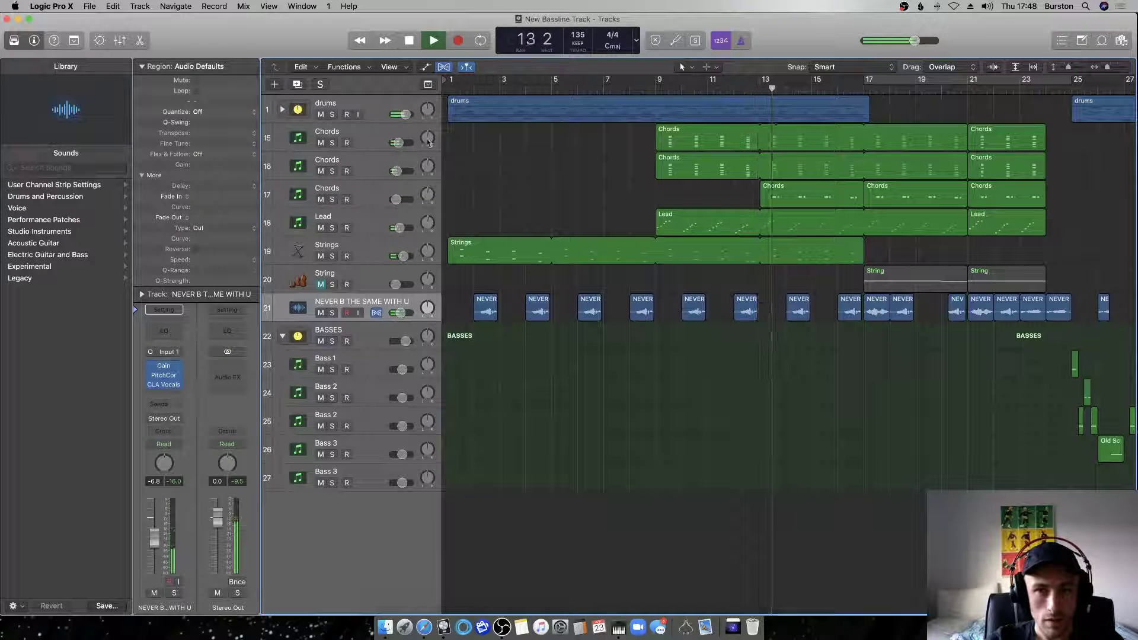
Listen through to the drop, move the upper Bass 3 track below the other Bass 3 track, and save the project.
mouse_move(428, 141)
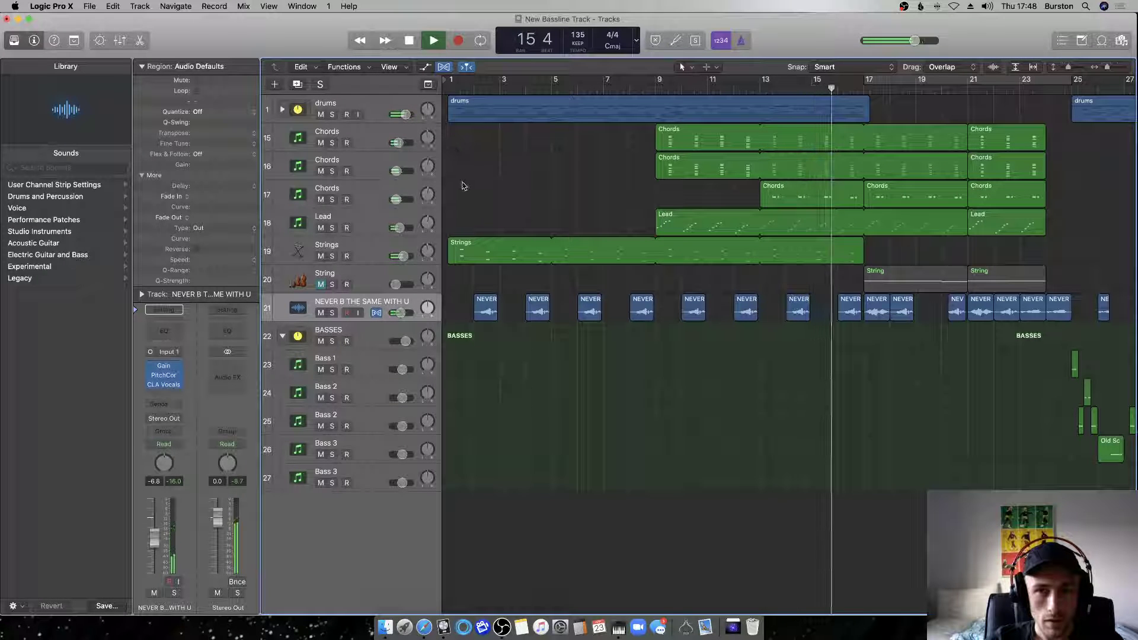
mouse_move(428, 194)
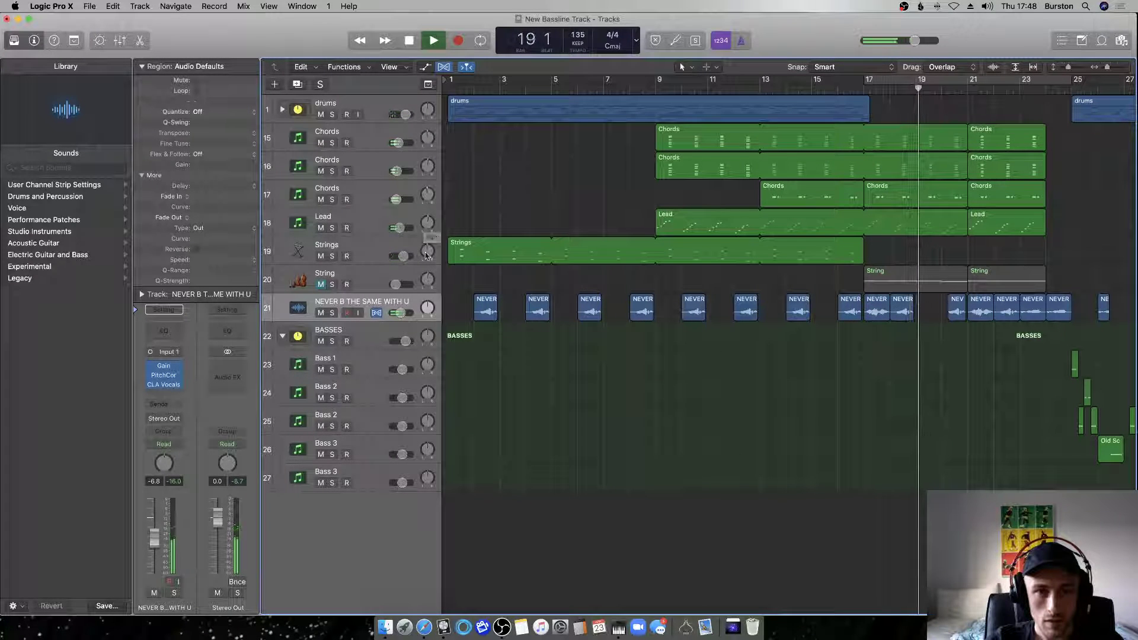
mouse_move(425, 254)
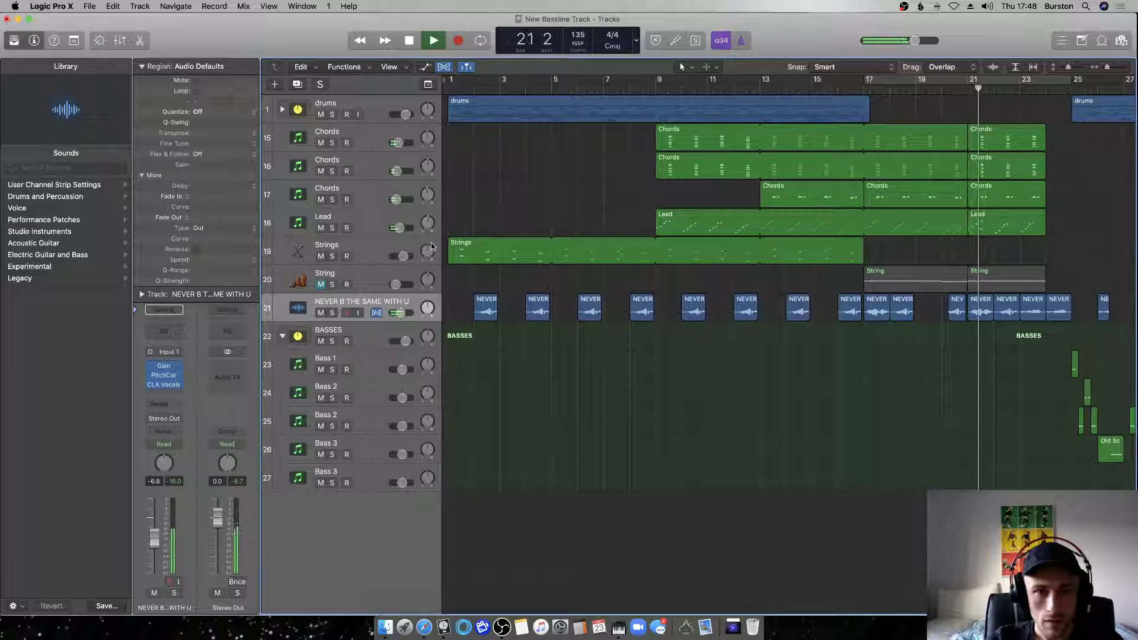
key(z)
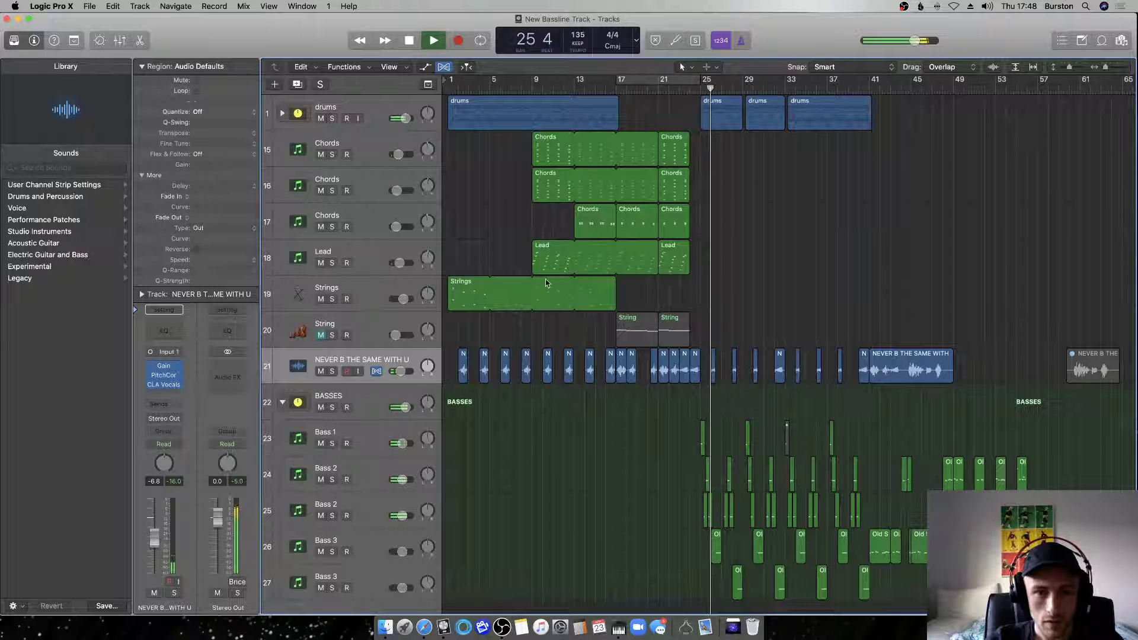
scroll(692, 306, right, 2)
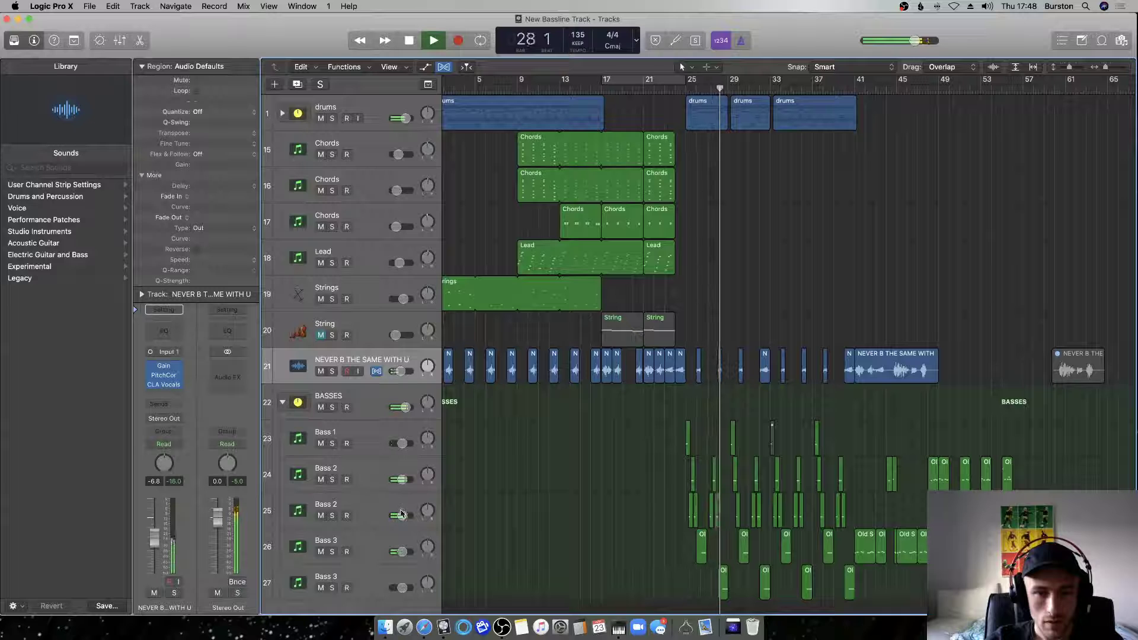
key(super+Up)
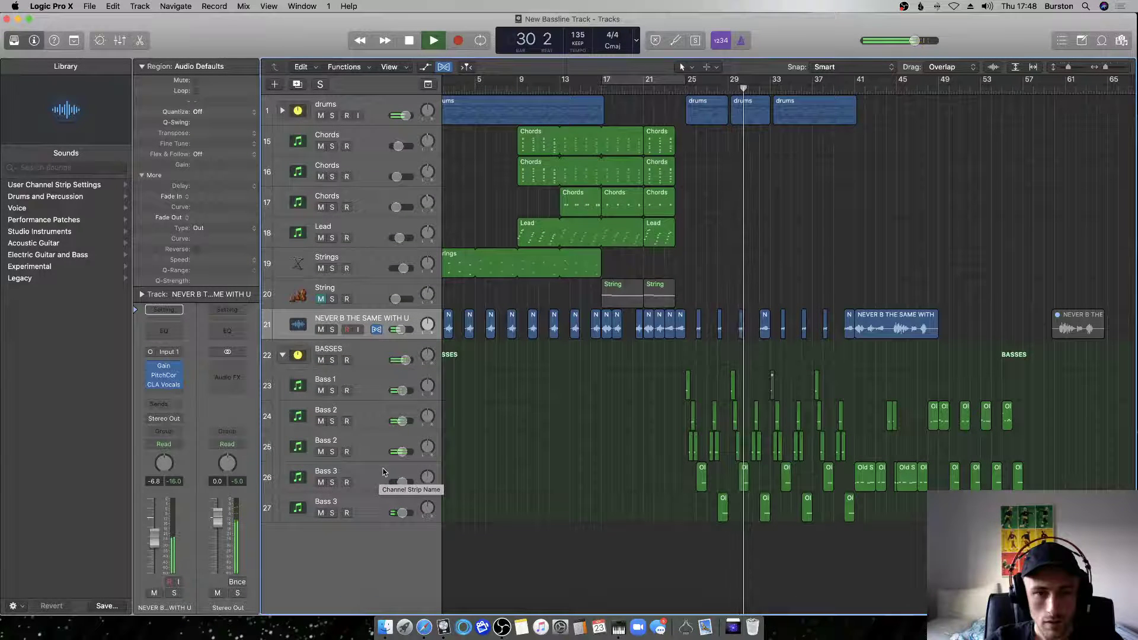
drag(383, 476, 380, 525)
click(666, 88)
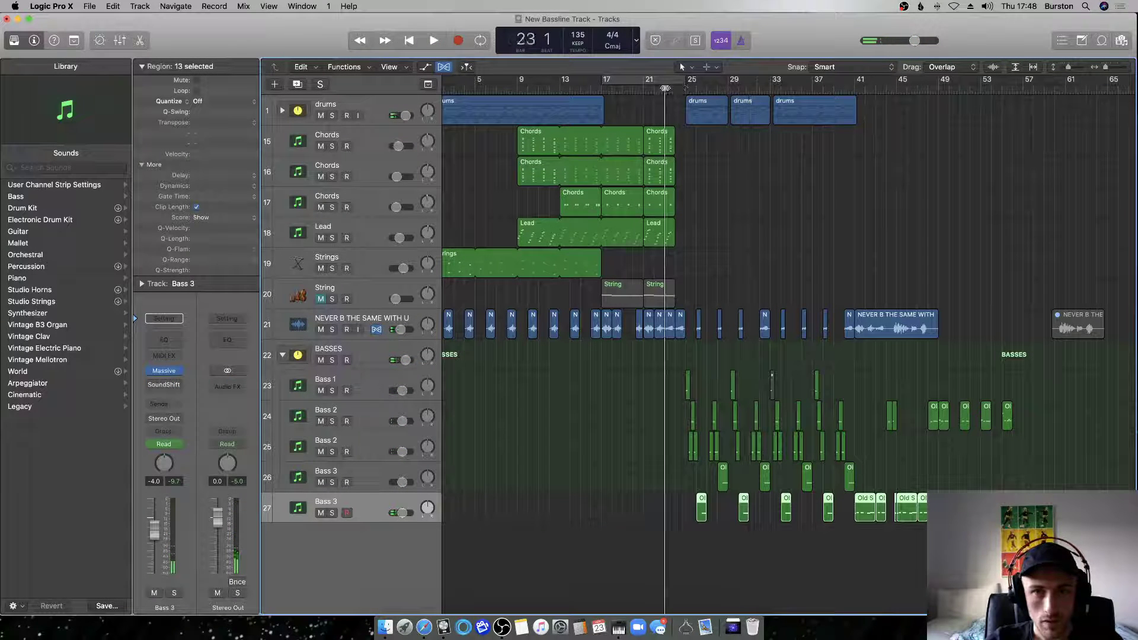
key(super+s)
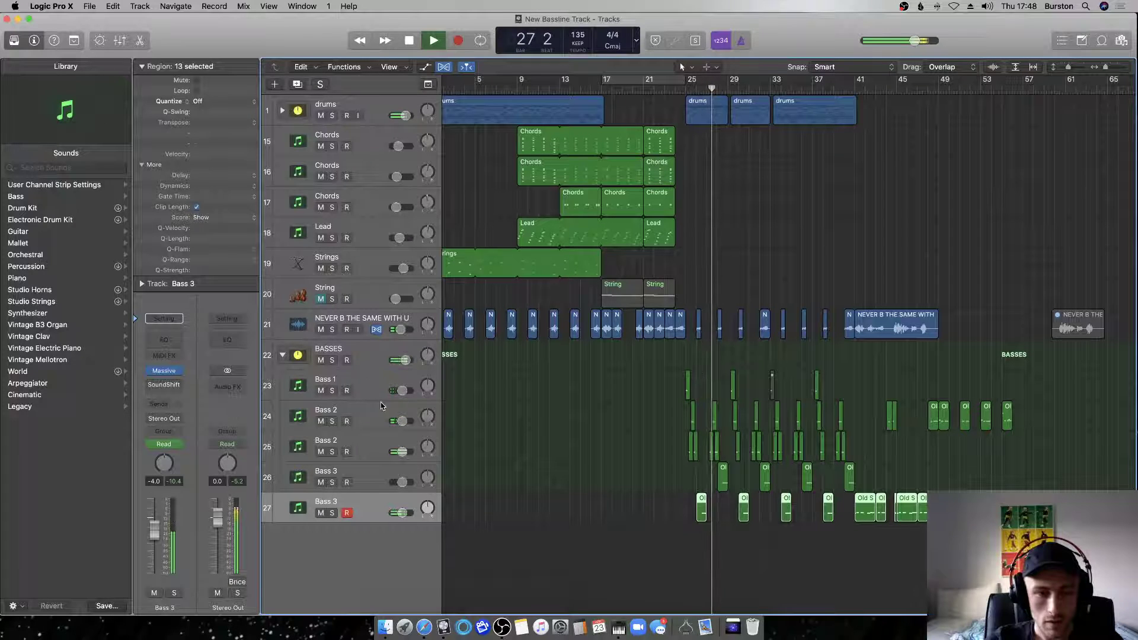
Lower the BASSES stack volume to -2.0 dB during playback of the drop and save the project.
drag(407, 361, 396, 363)
key(super+s)
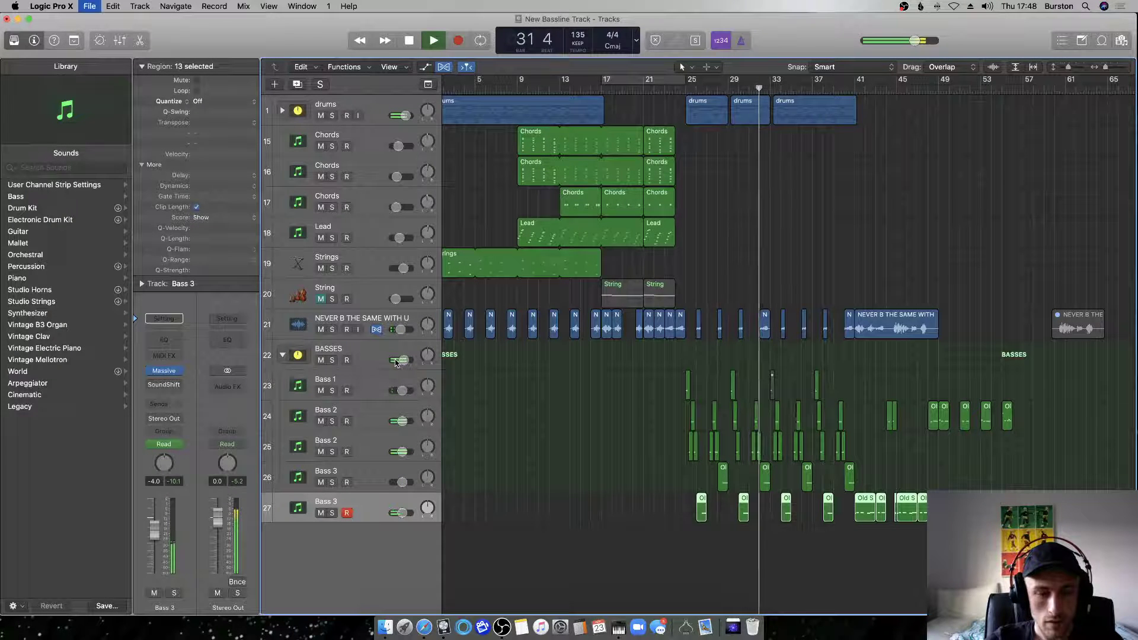
mouse_move(179, 387)
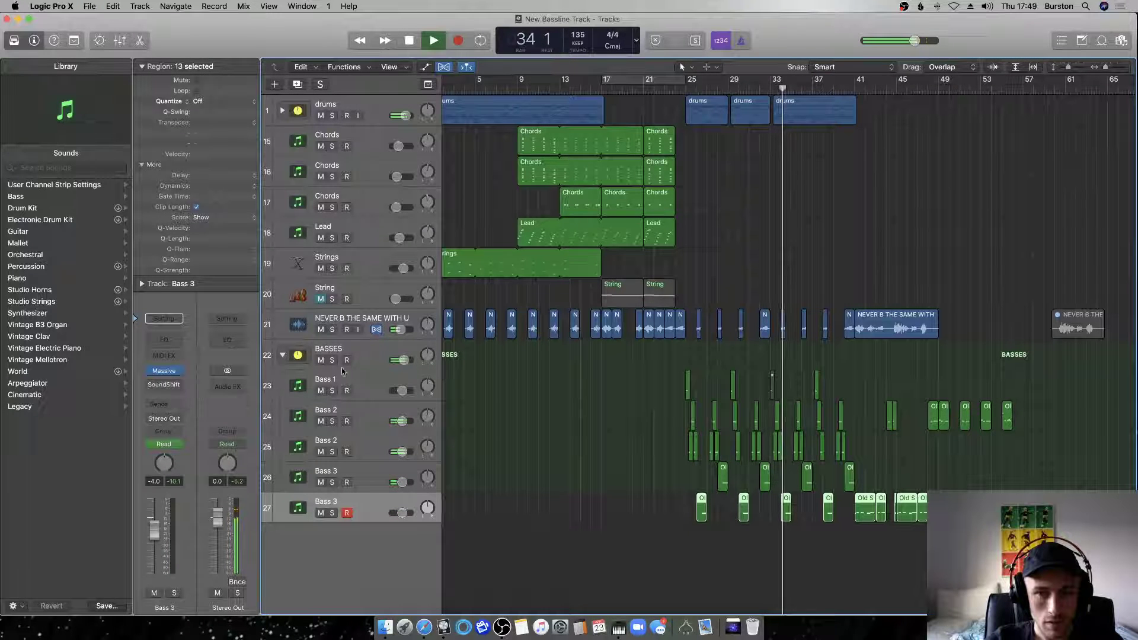
Stop playback and set a cycle range from bar 33 to bar 34 around the bass regions.
scroll(609, 401, right, 3)
key(space)
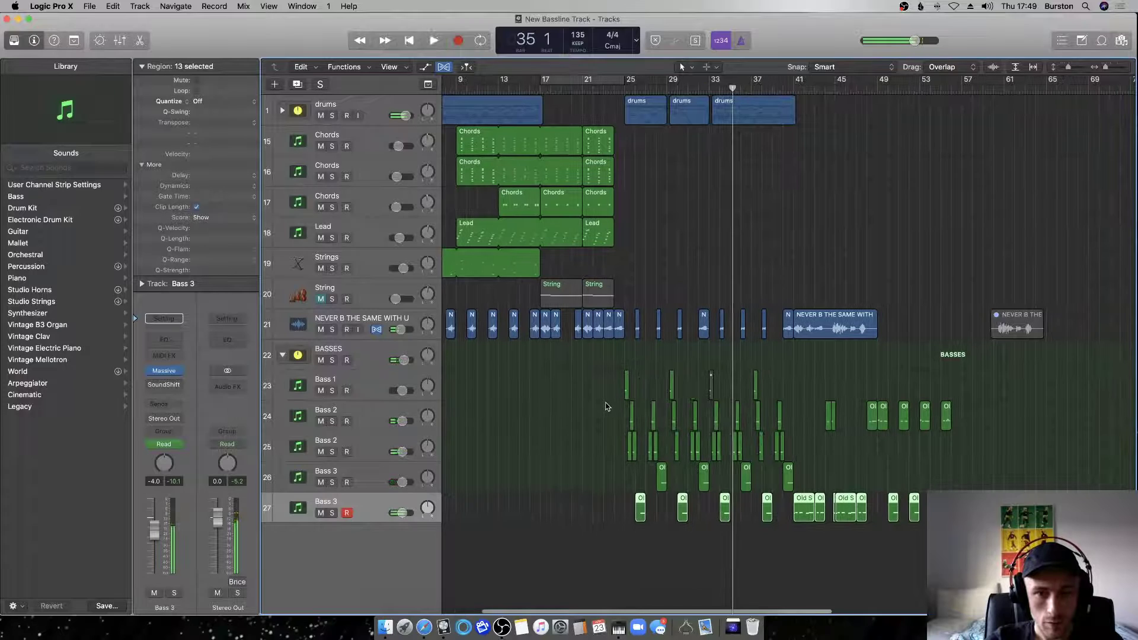
drag(715, 439, 728, 421)
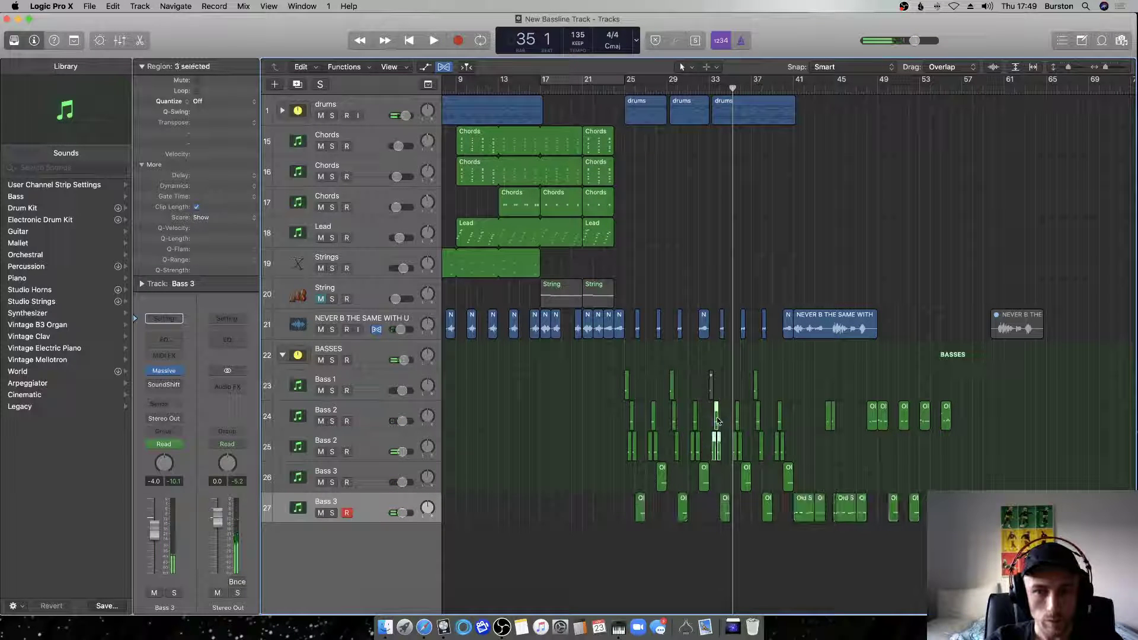
scroll(712, 419, up, 5)
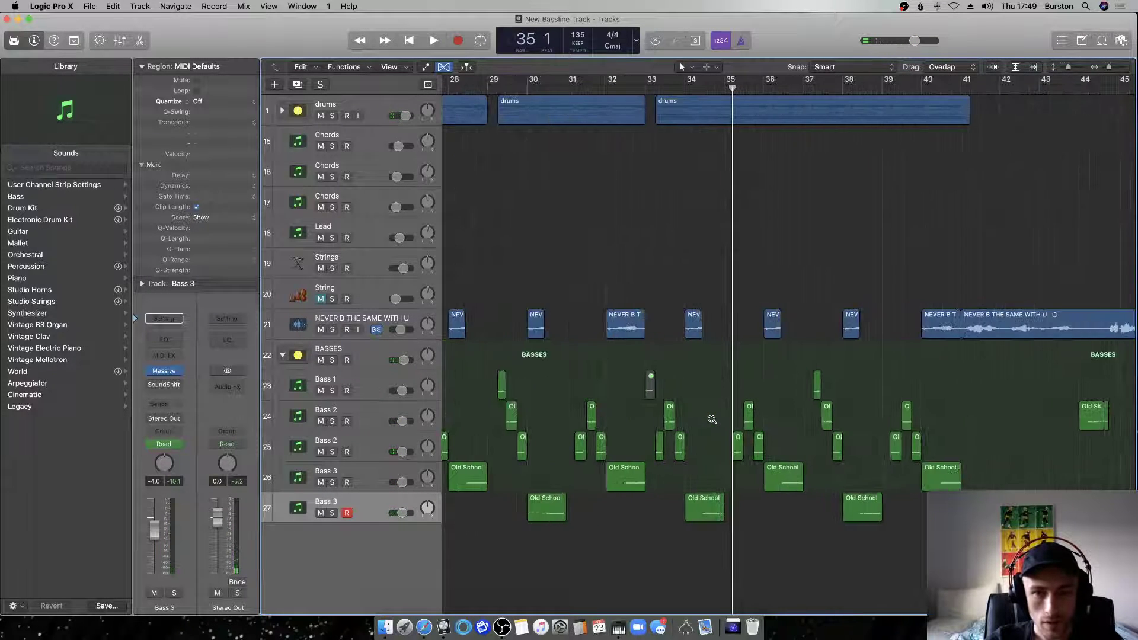
drag(651, 87, 684, 87)
Duplicate the upper Bass 2 track, move its bar 33 region onto the copy, and place the copy below the other Bass 2 track.
click(374, 413)
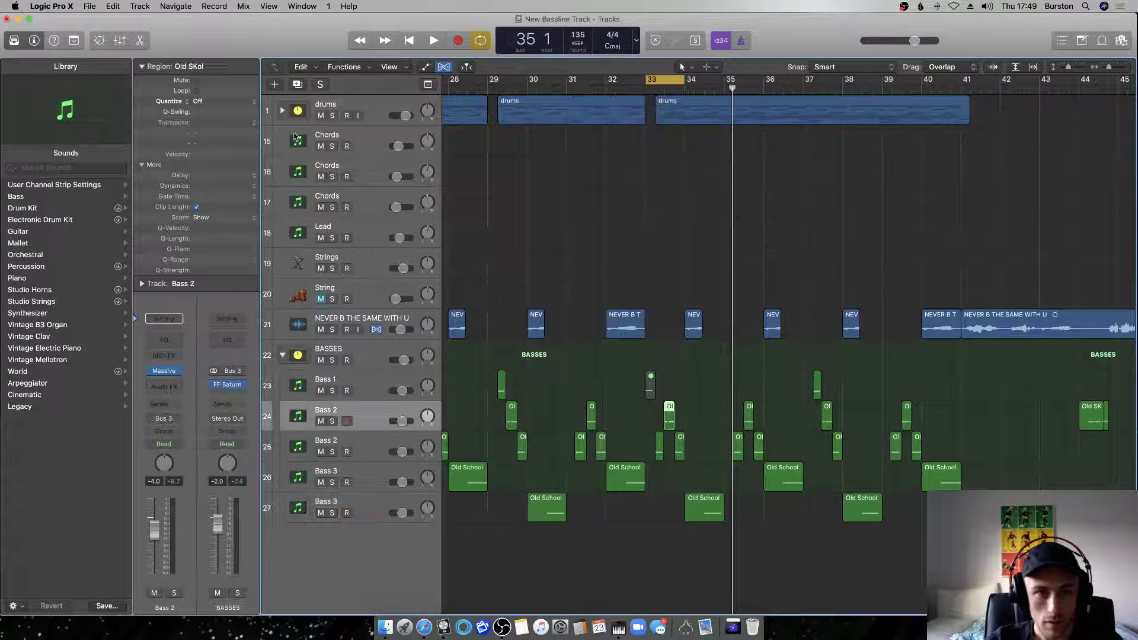
key(super+d)
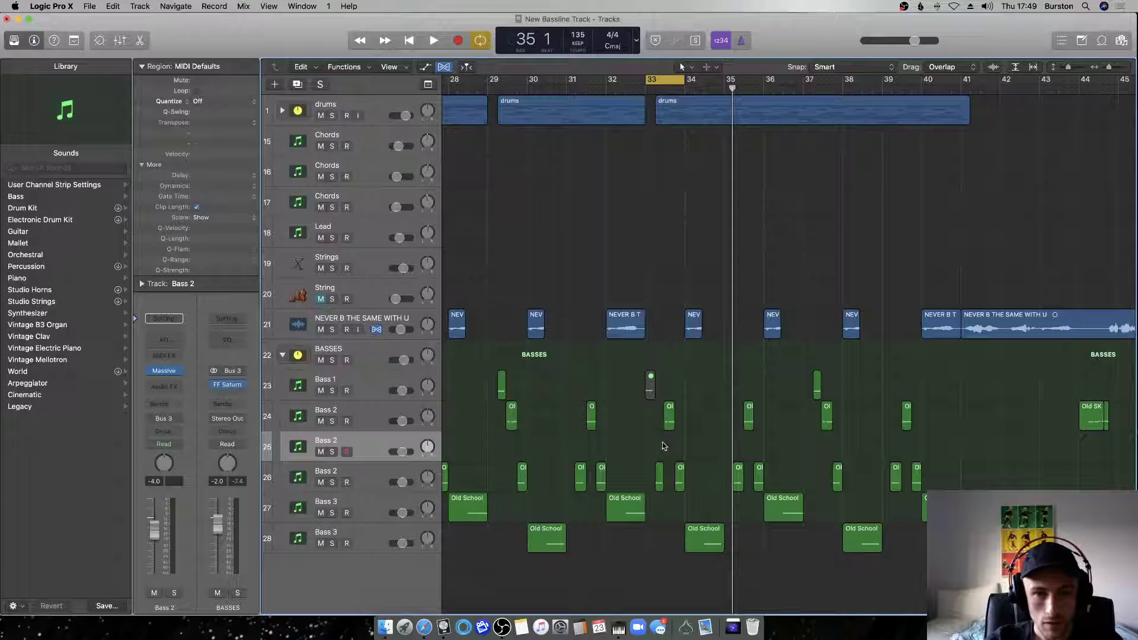
drag(669, 425, 677, 444)
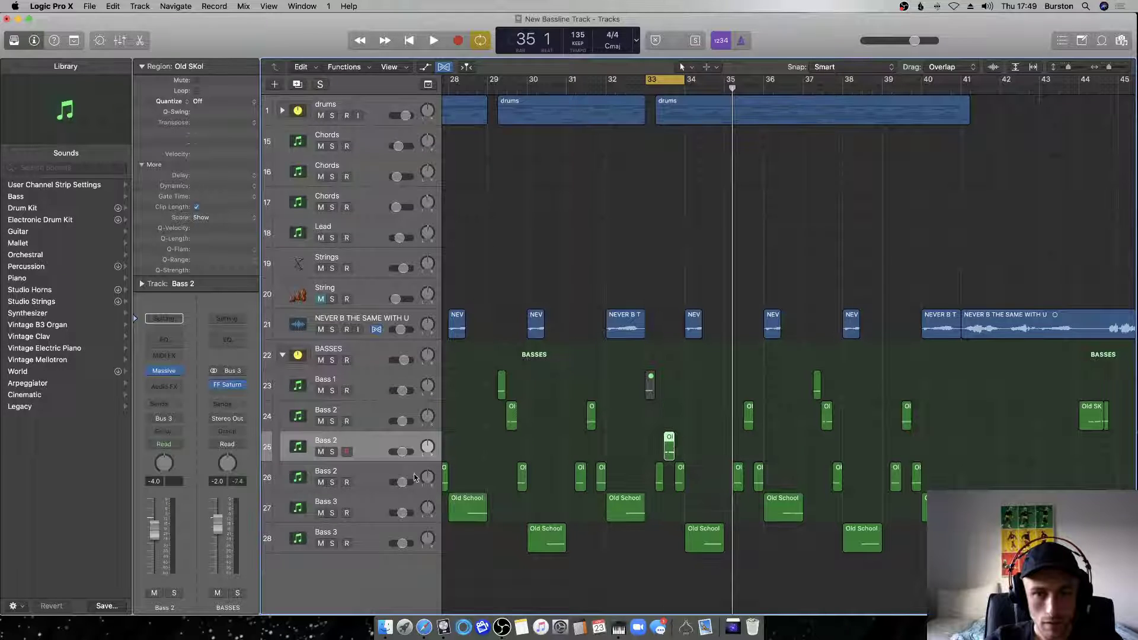
drag(376, 453, 334, 479)
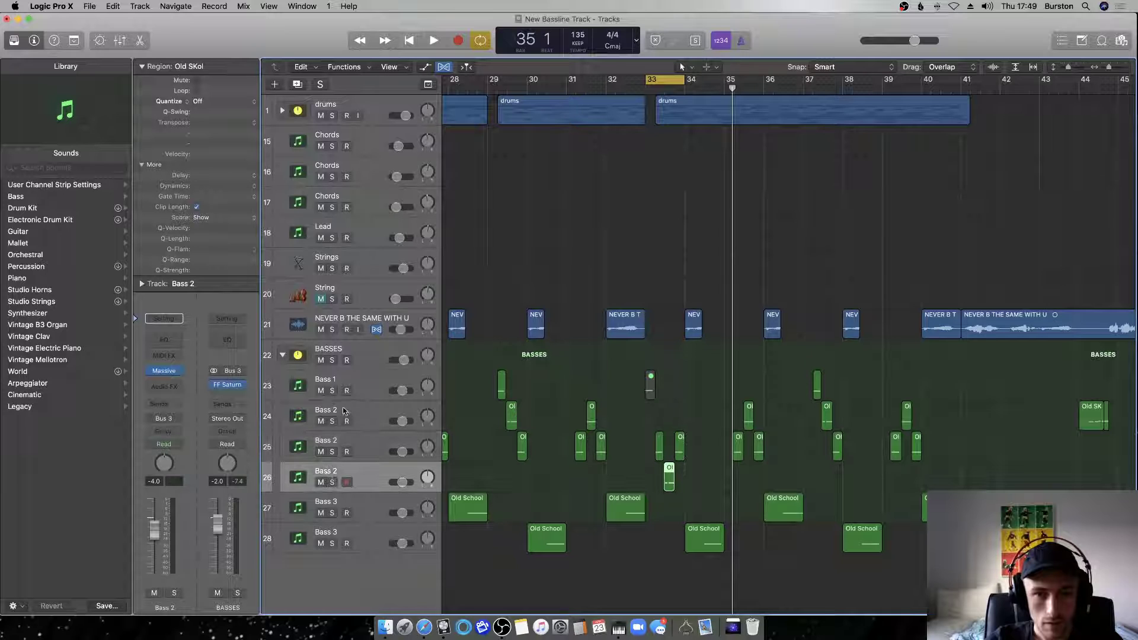
Rename the tracks below Bass 2 in order as Bass 3, Bass 4, Bass 5 and Bass 6.
double_click(341, 441)
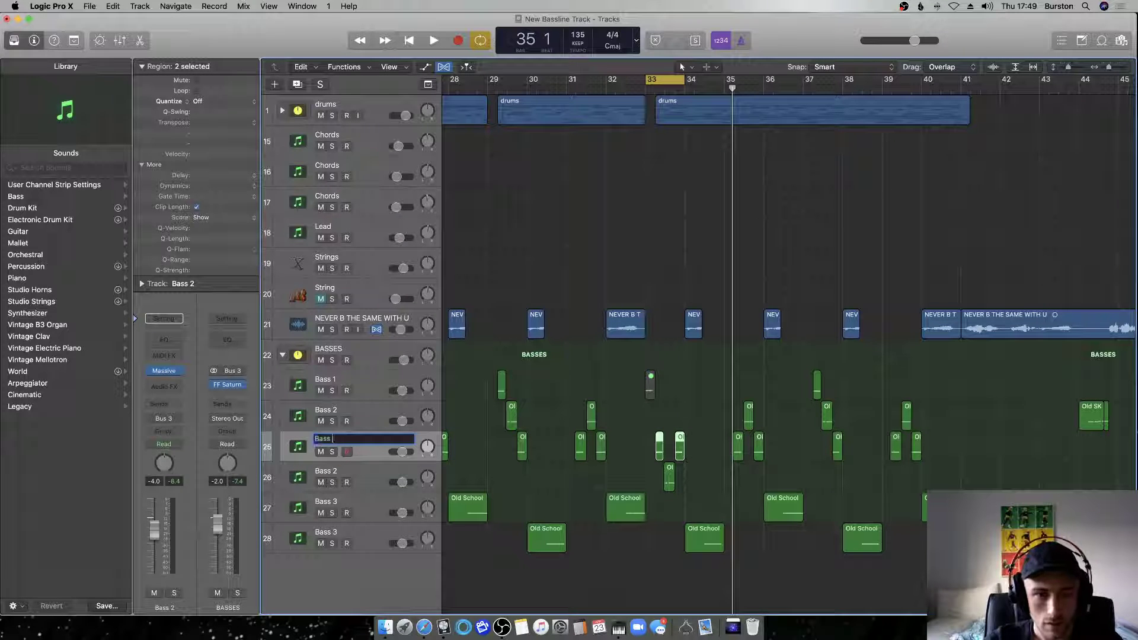
text(Bass 3)
double_click(336, 471)
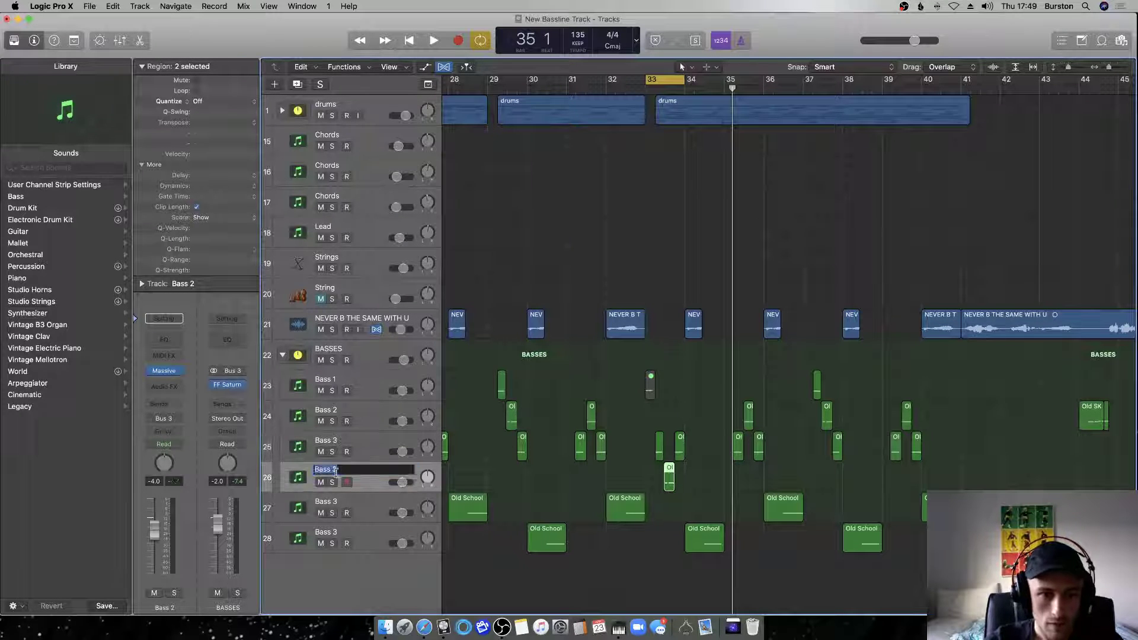
click(339, 503)
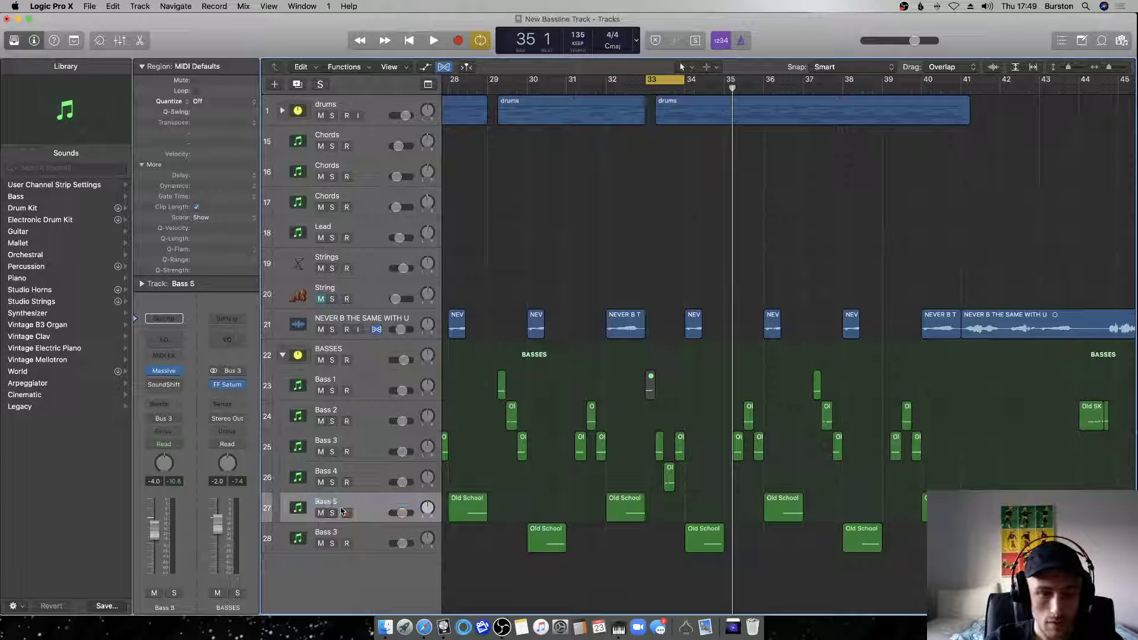
double_click(338, 533)
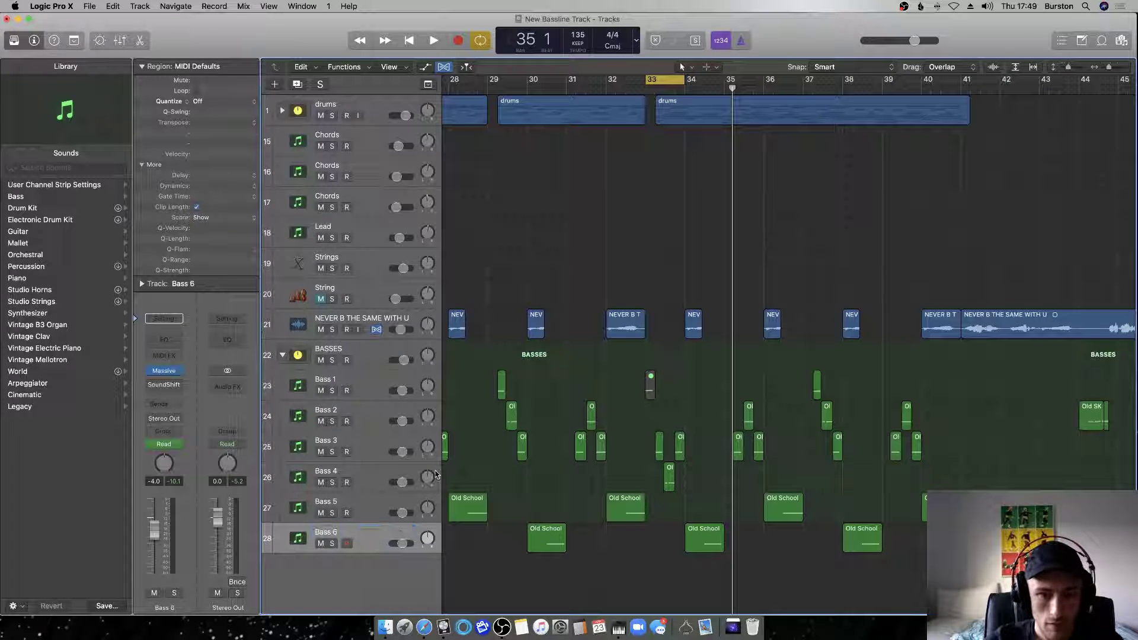
Open Massive on the Bass 4 track, audition the skepsis 2 preset during playback, and load the Corrupt 3 preset from the browser.
click(385, 477)
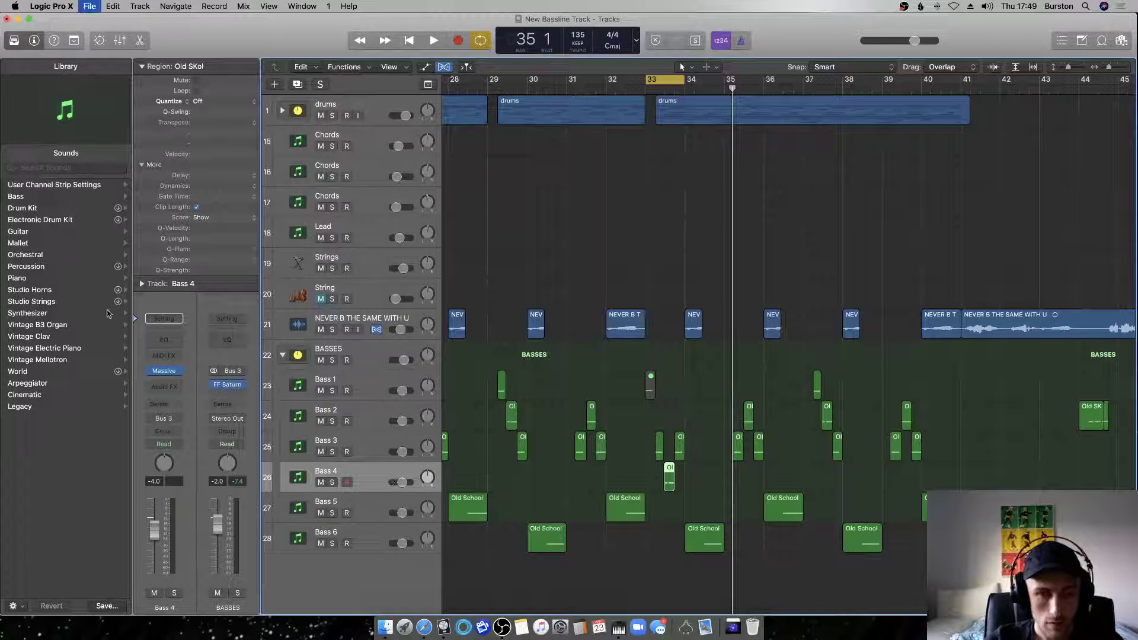
click(157, 370)
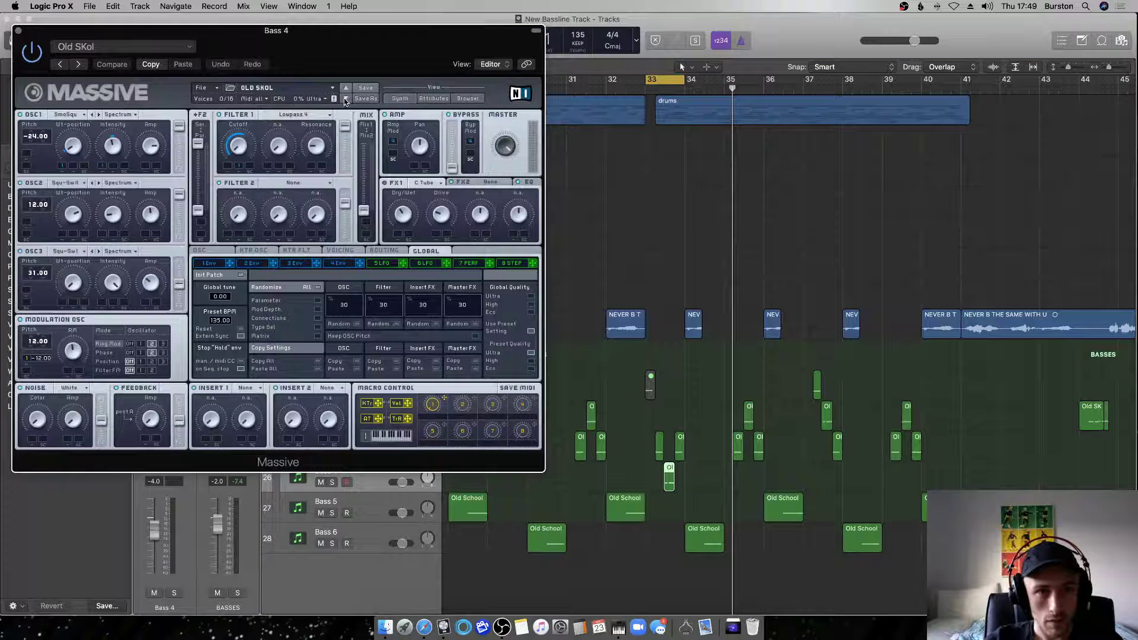
click(346, 100)
key(space)
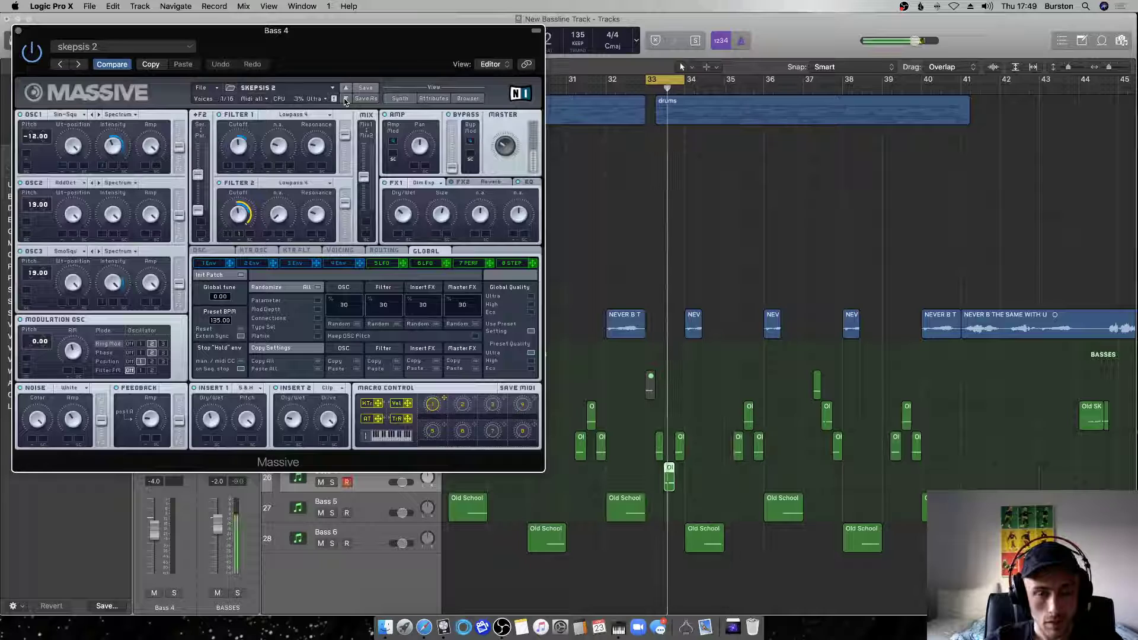
drag(358, 63, 385, 196)
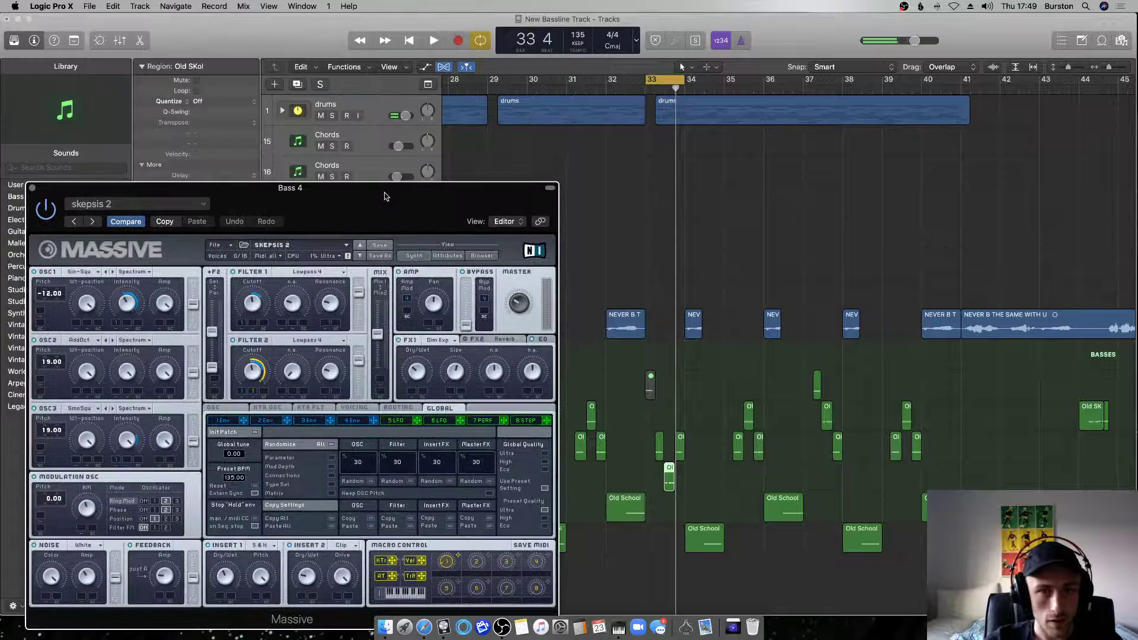
click(480, 256)
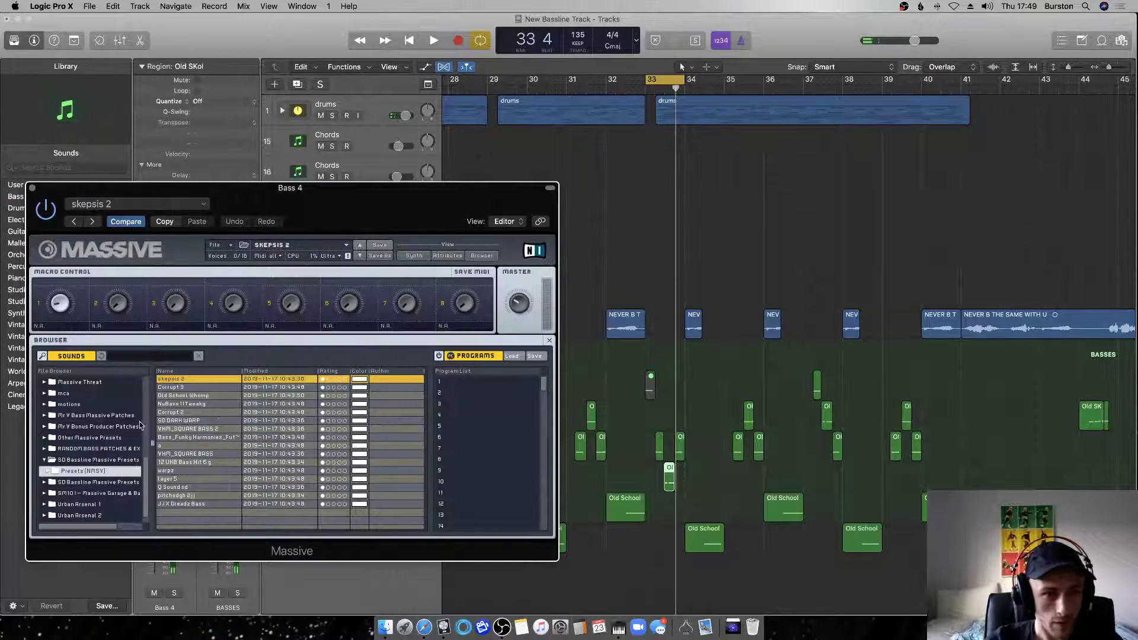
click(173, 388)
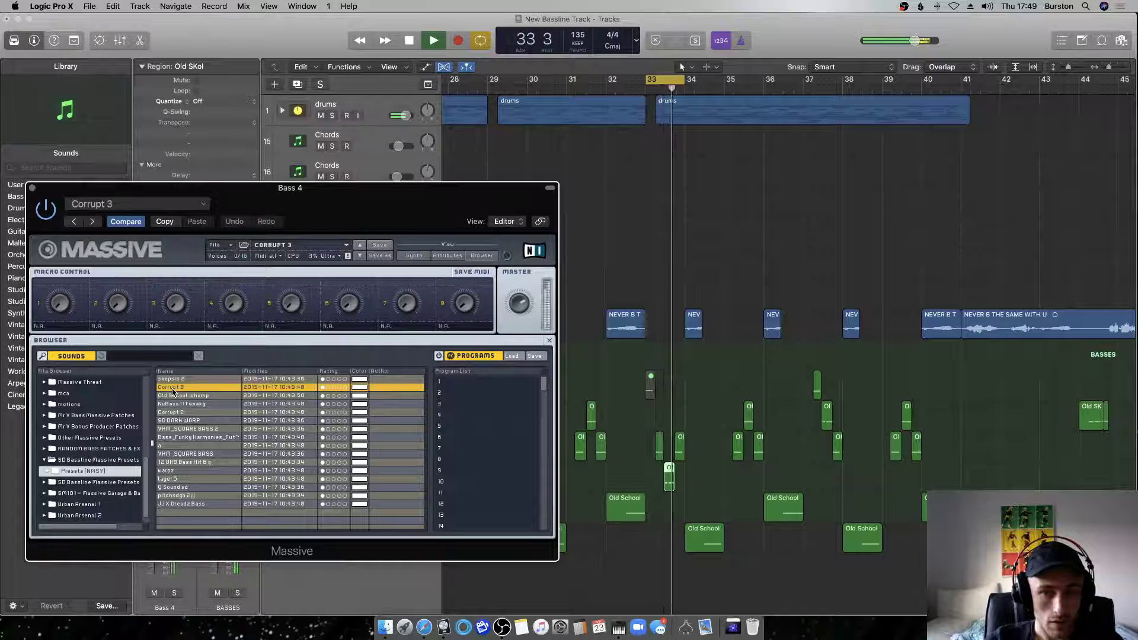
Turn down Massive's master level and set the Bass 4 track volume to -10.4 dB during playback, and save the project.
drag(217, 546, 211, 416)
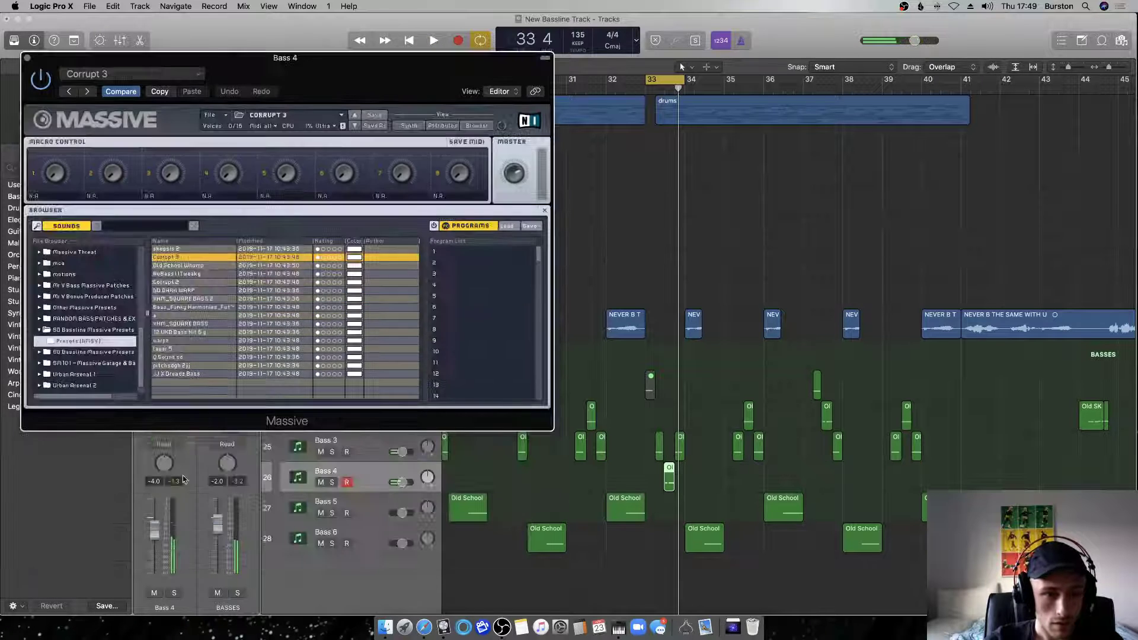
drag(153, 555, 153, 570)
key(space)
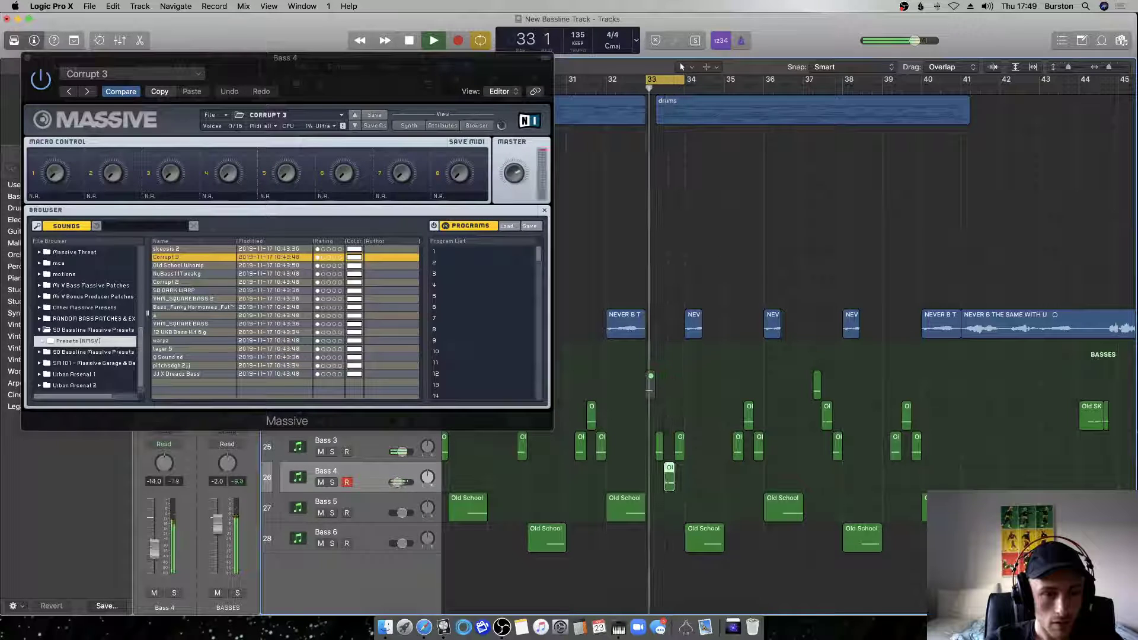
drag(154, 545, 154, 556)
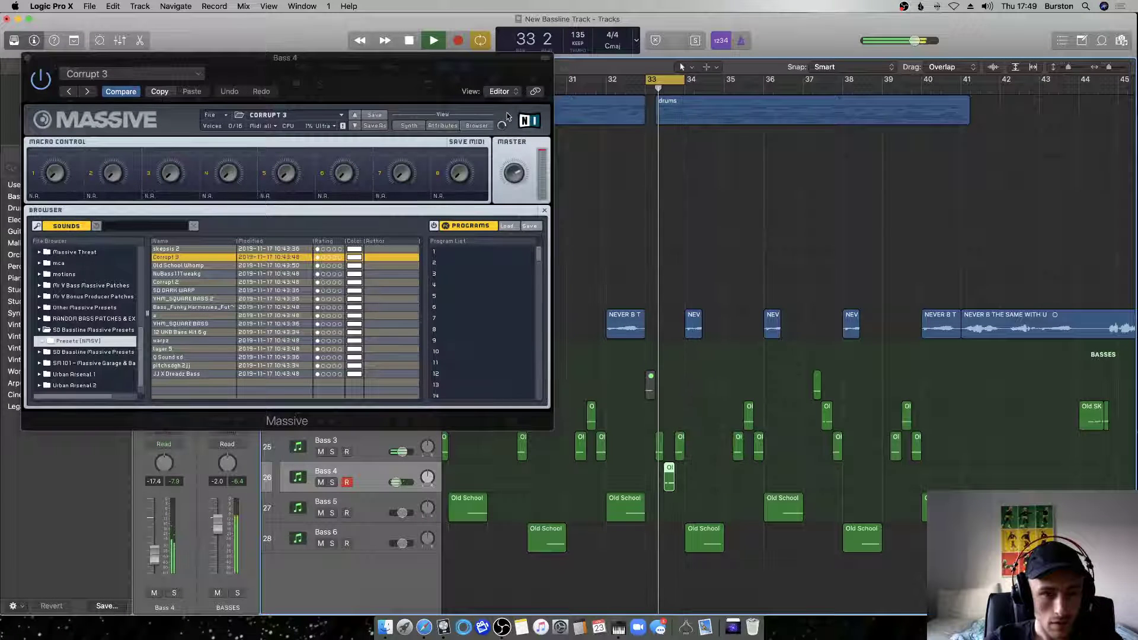
drag(438, 65, 435, 65)
click(249, 88)
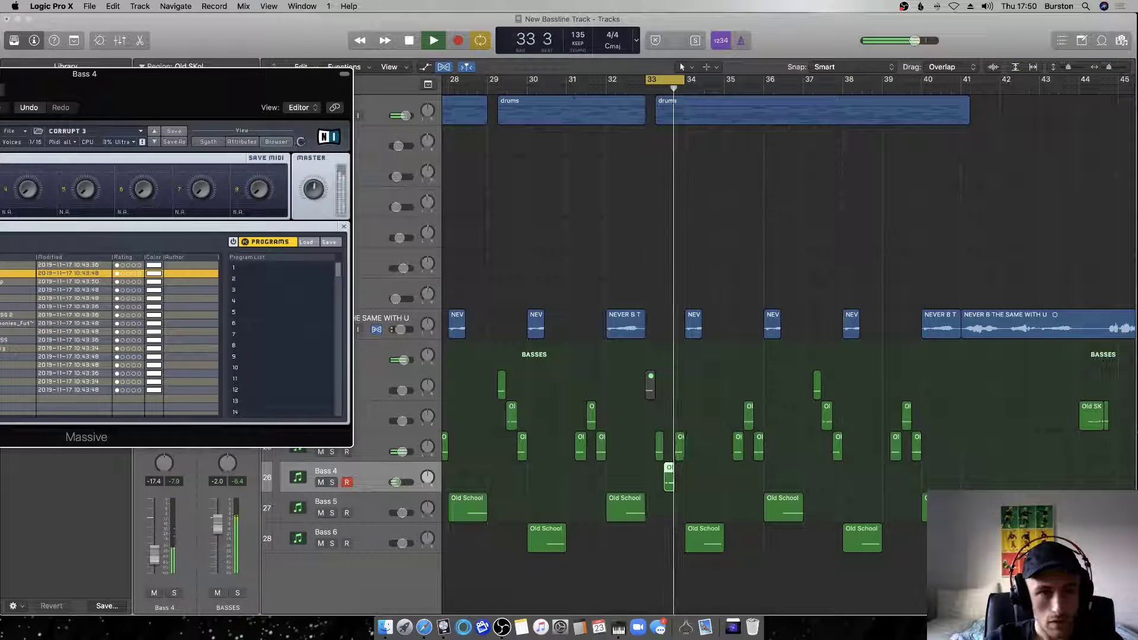
drag(155, 554, 156, 541)
click(475, 88)
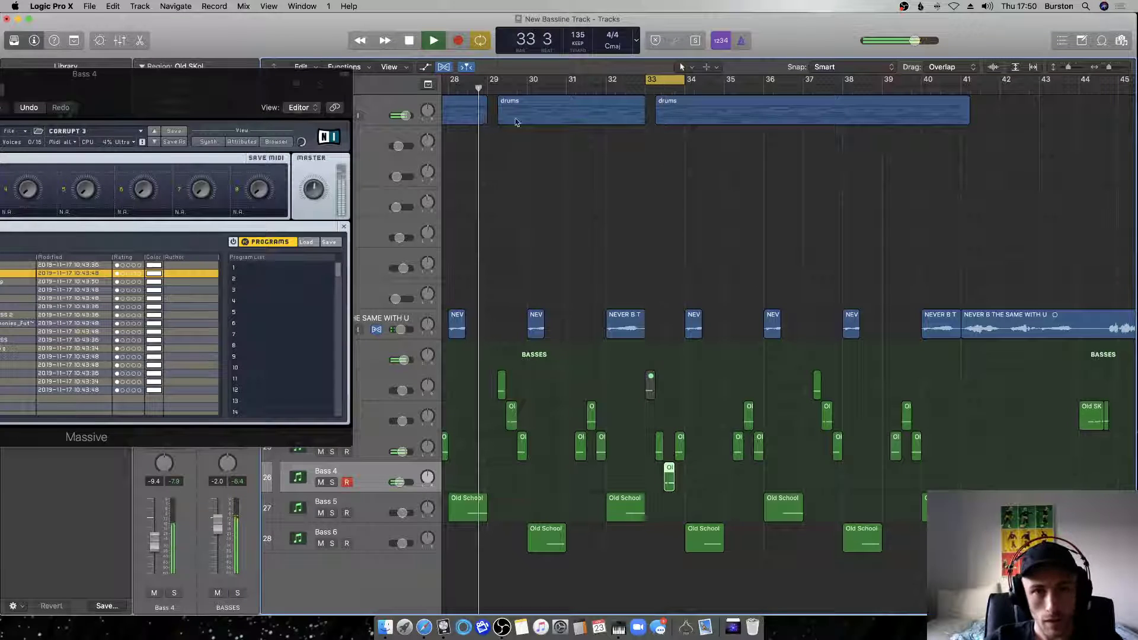
drag(313, 190, 313, 197)
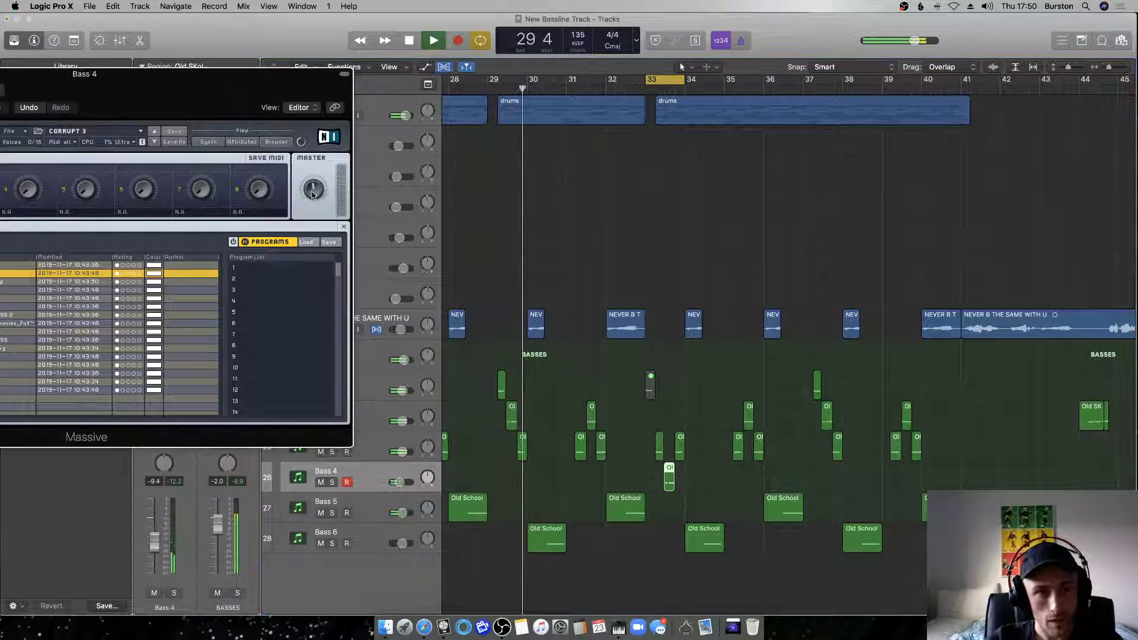
drag(179, 440, 267, 390)
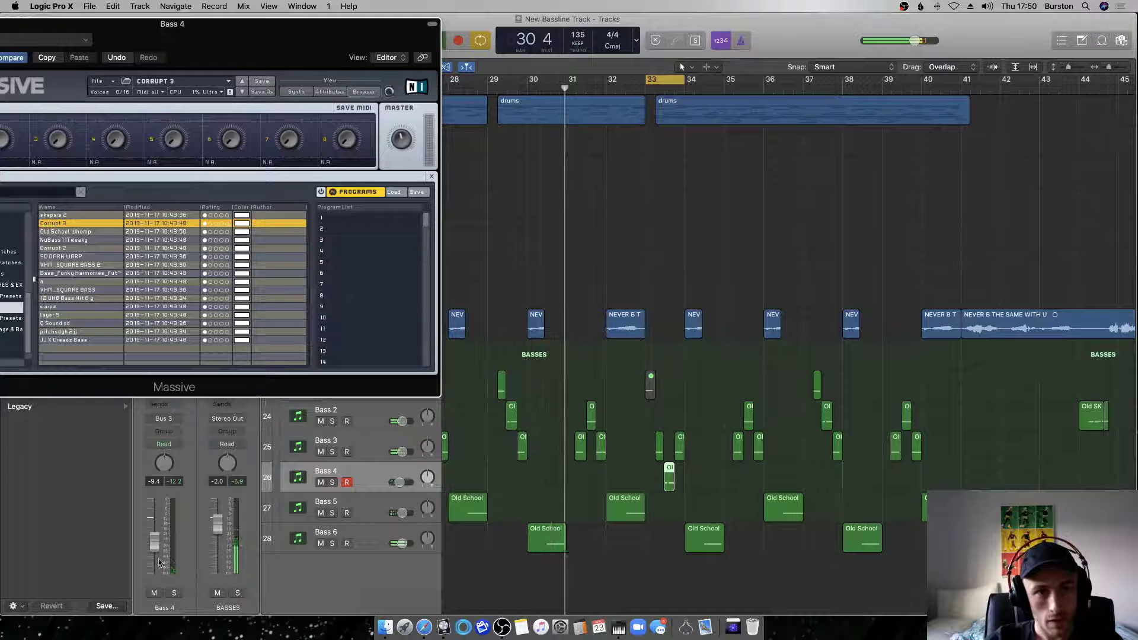
drag(154, 541, 153, 556)
key(super+s)
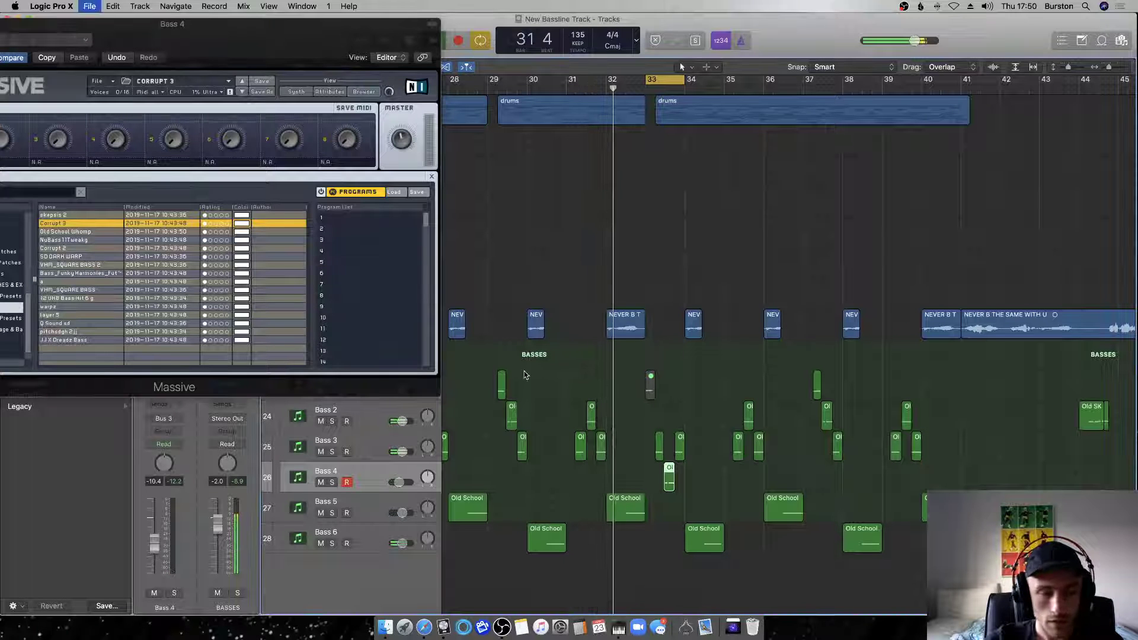
Turn off the cycle range and close the Bass 4 Massive window while the drop plays.
key(c)
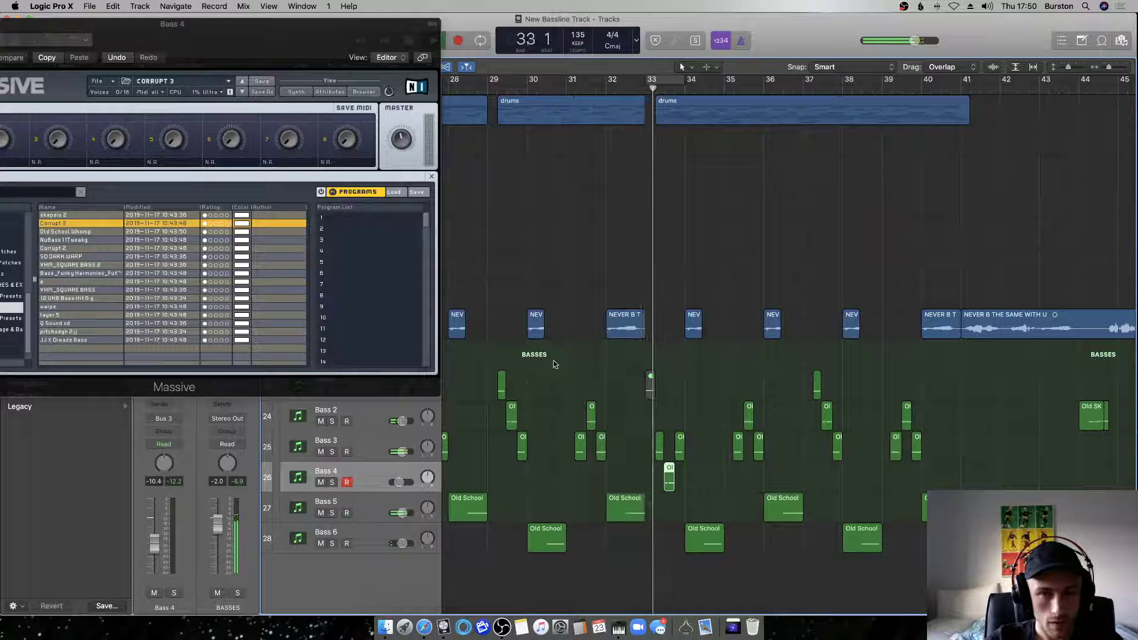
drag(219, 26, 465, 25)
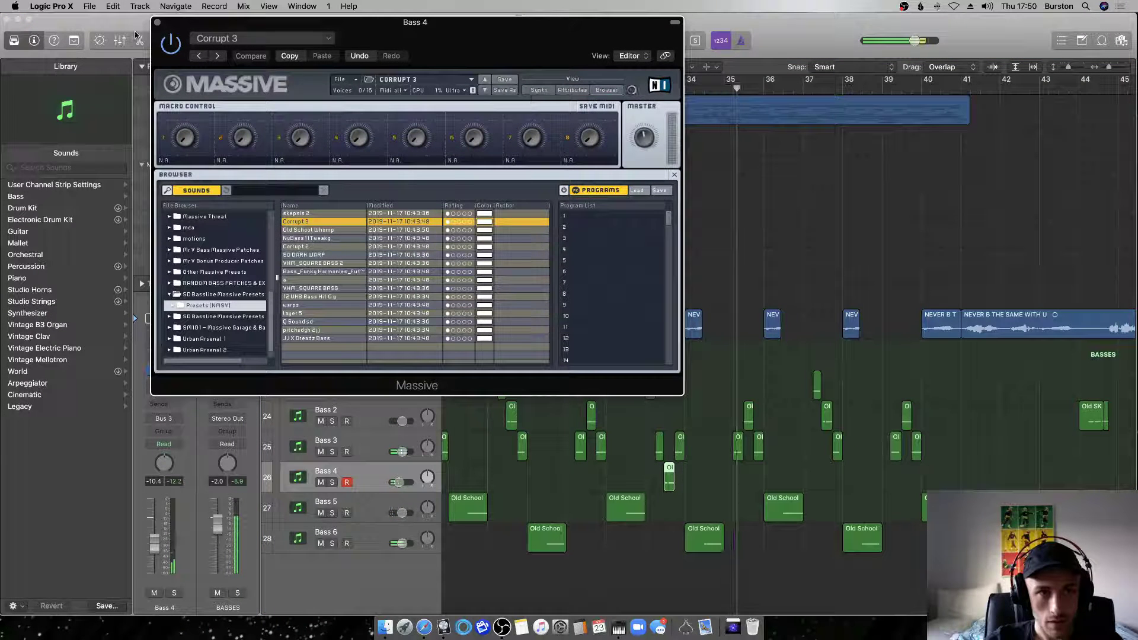
key(super+w)
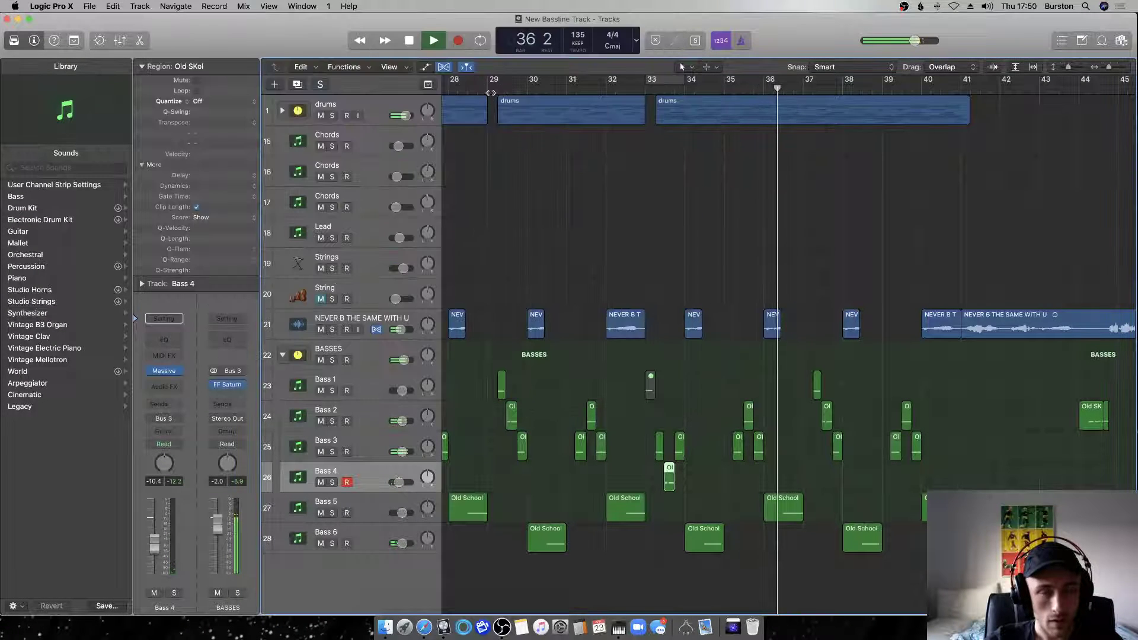
click(516, 189)
Replay the drop from about bar 25, bypass the PitchCor plug-in on the NEVER B THE SAME WITH U track, and stop playback.
key(z)
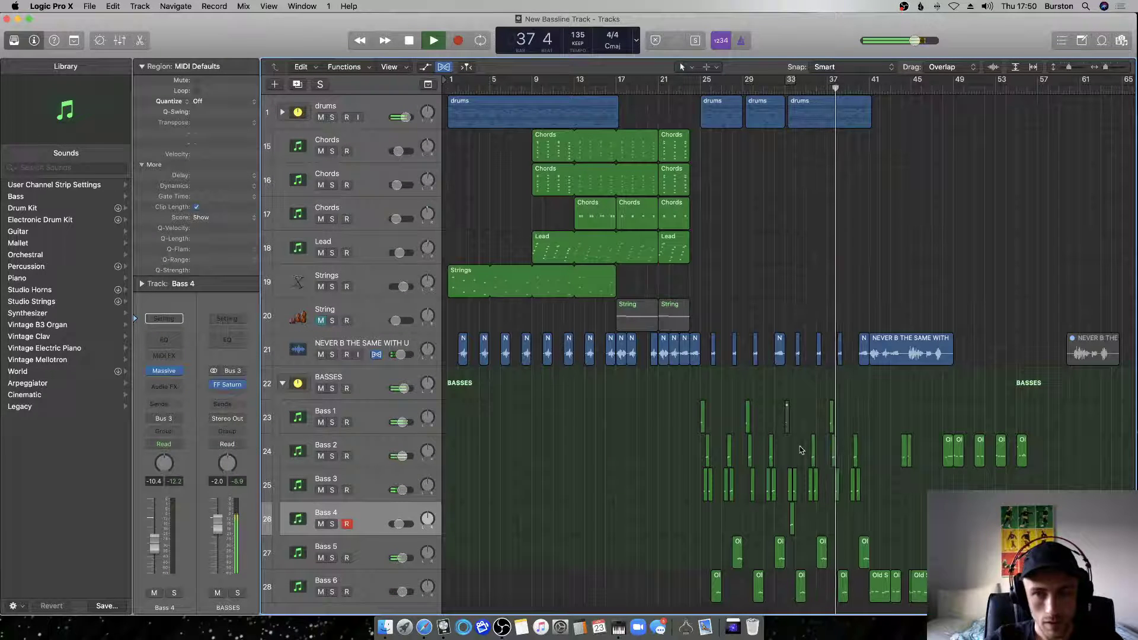
key(space)
key(space)
scroll(735, 386, up, 5)
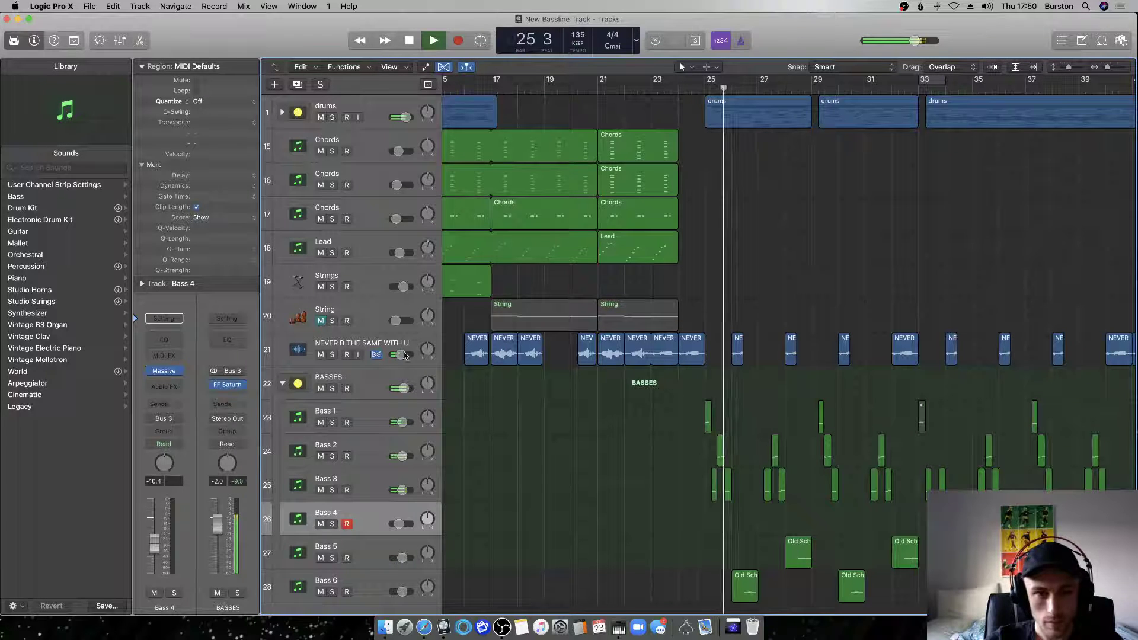
scroll(393, 349, right, 1)
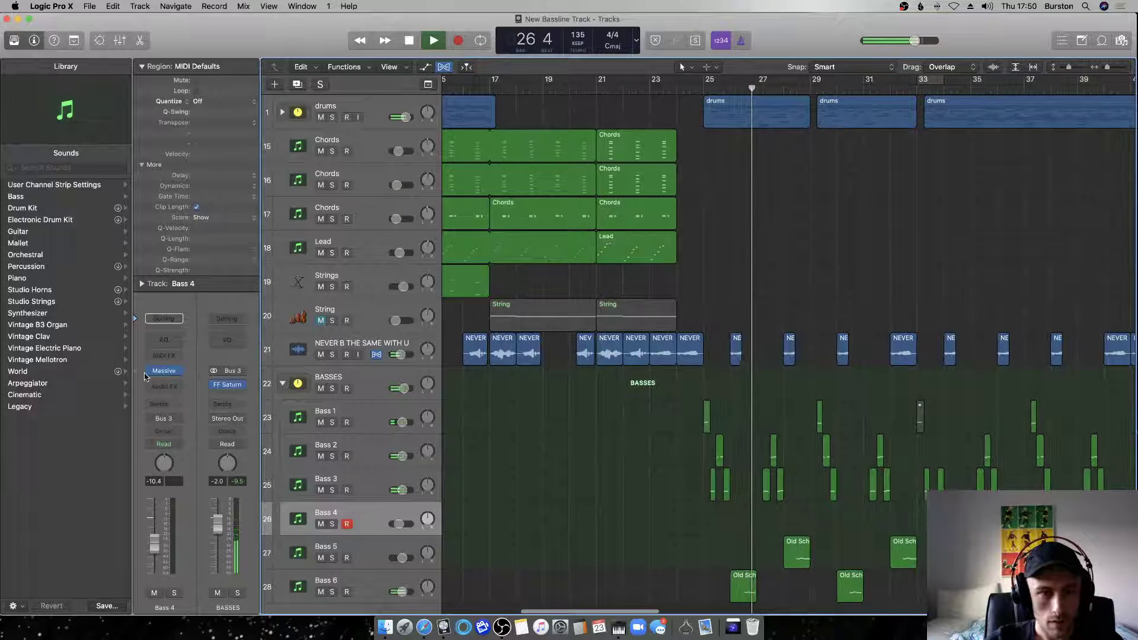
click(393, 348)
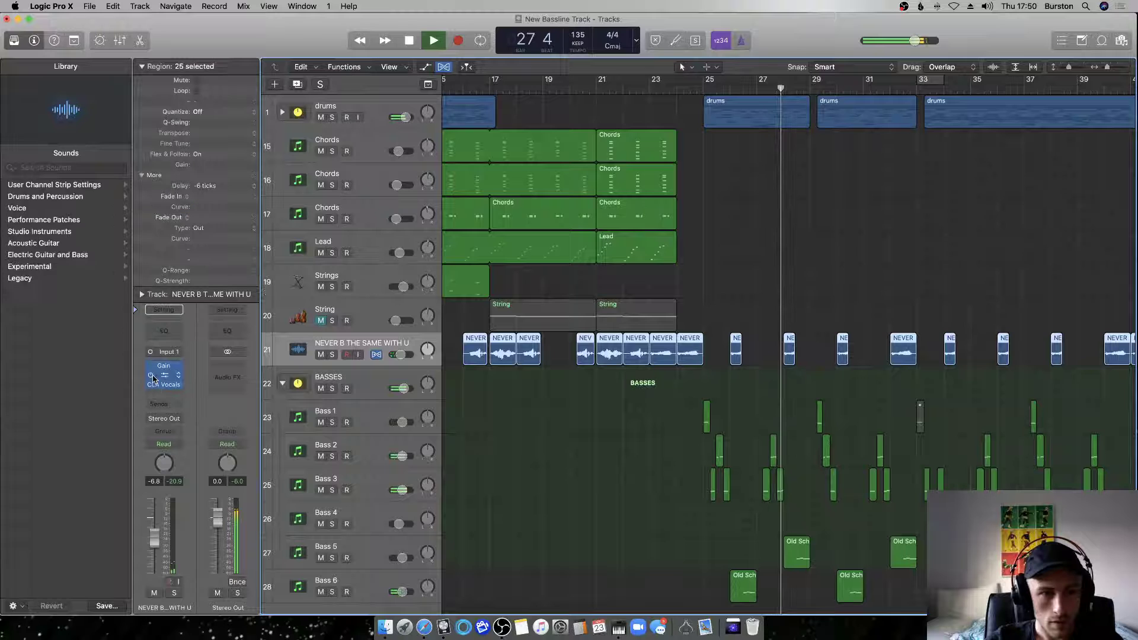
key(space)
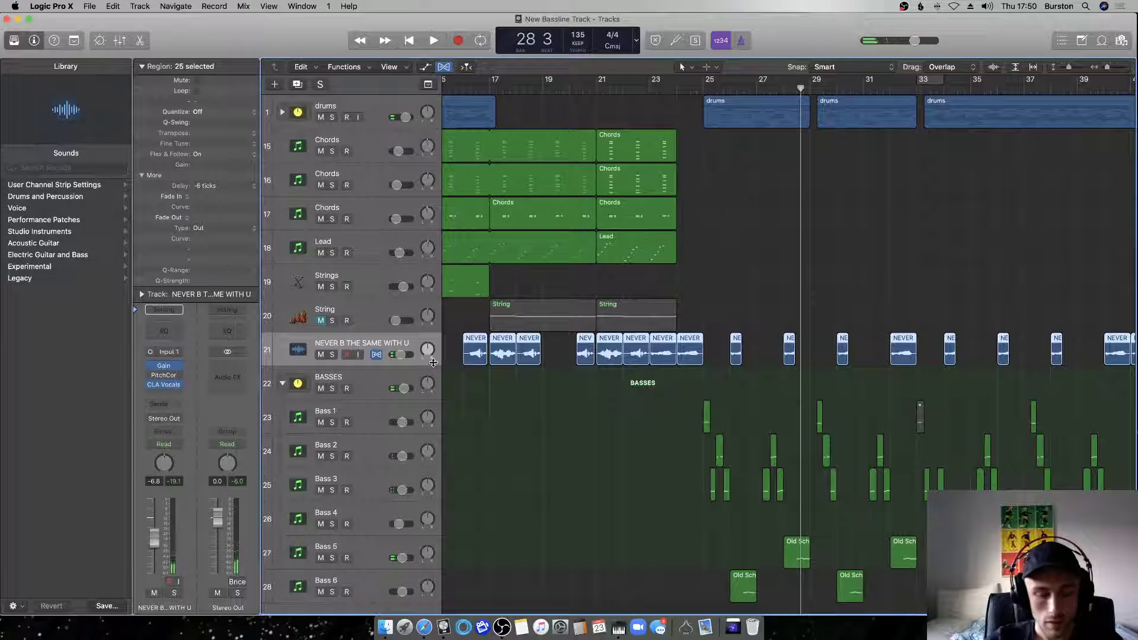
Return the playhead to the project start, duplicate the vocal track with its settings, and rename the original track VOX.
scroll(434, 362, up, 2)
scroll(433, 365, up, 6)
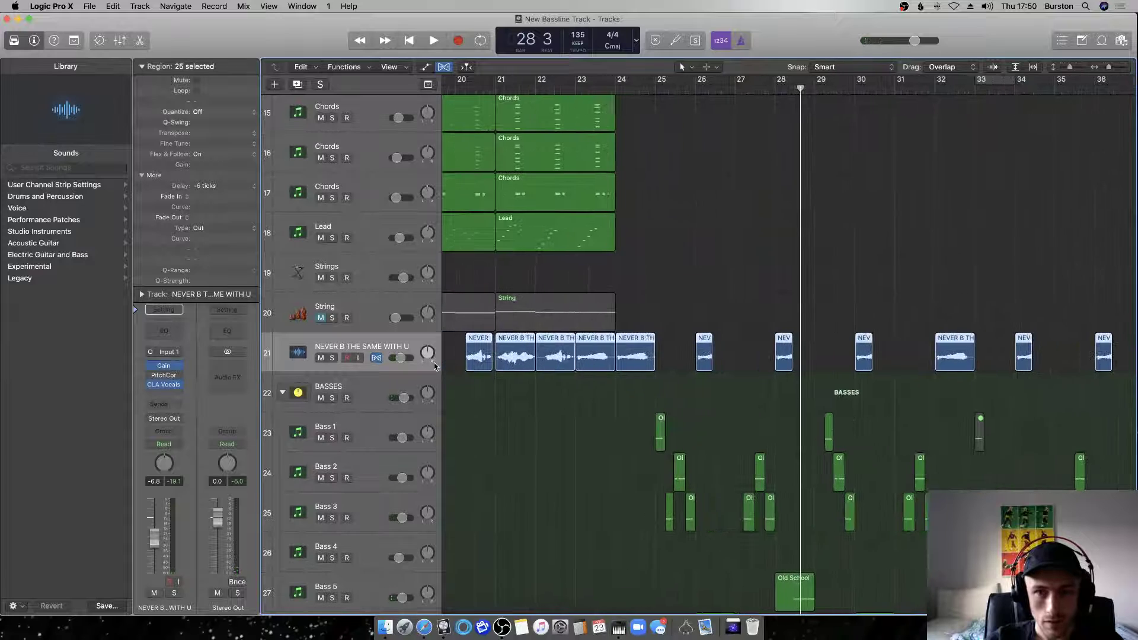
key(Return)
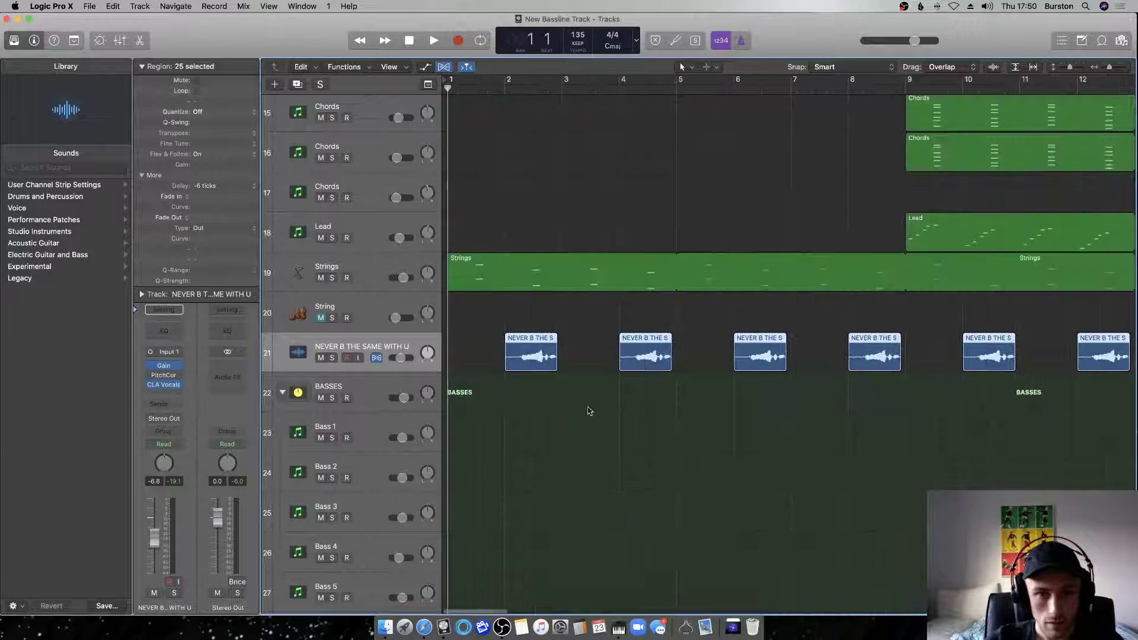
click(564, 401)
click(397, 341)
key(z)
key(z)
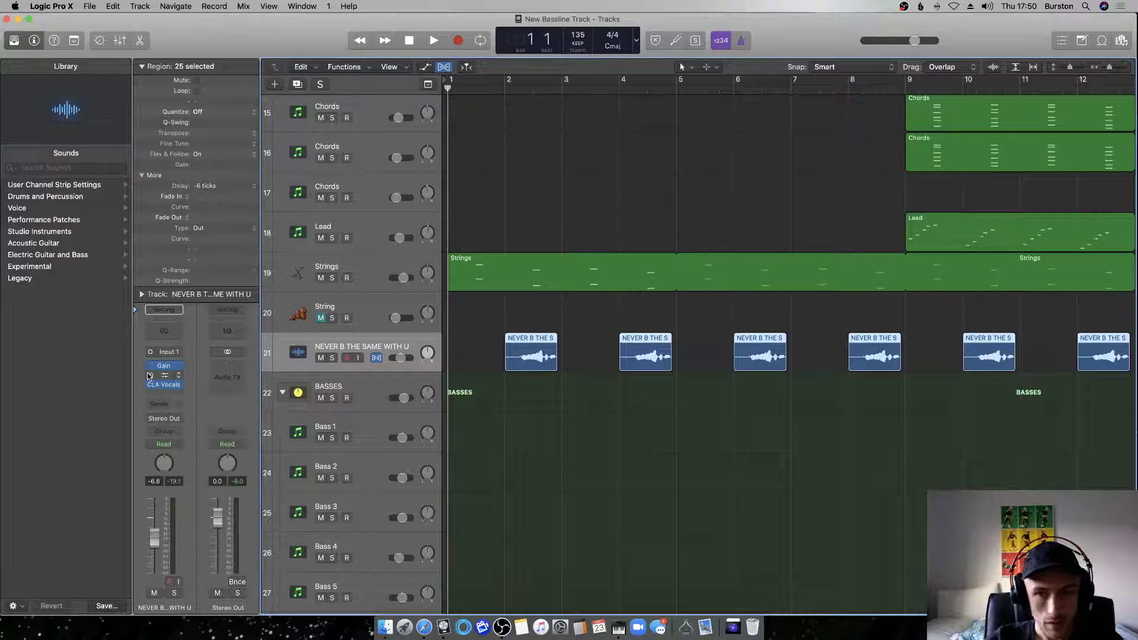
key(z)
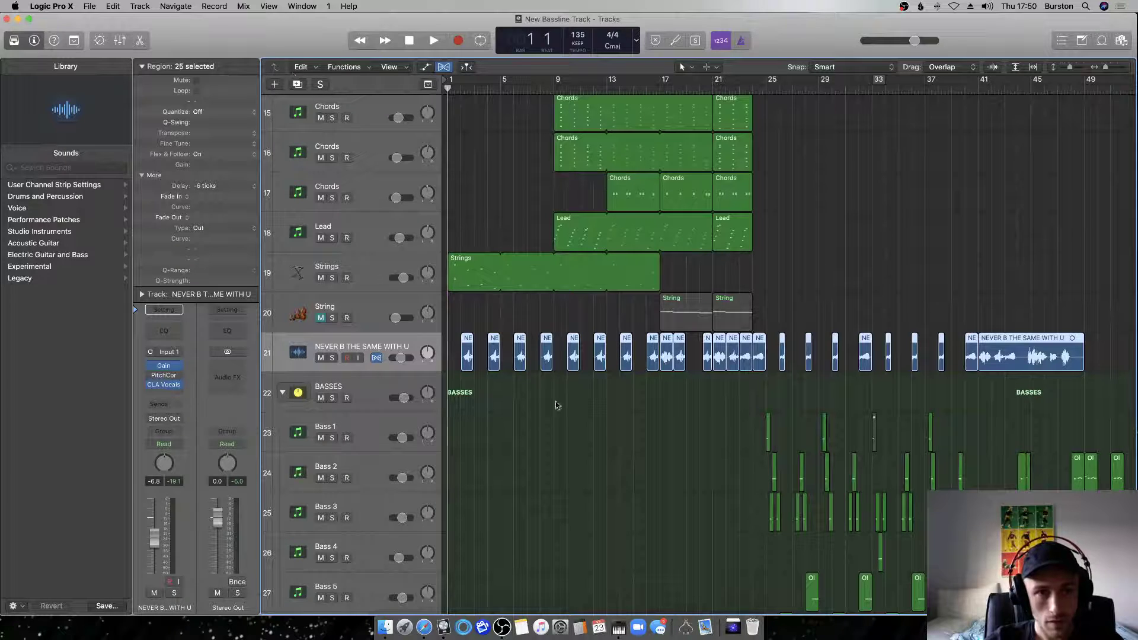
double_click(353, 346)
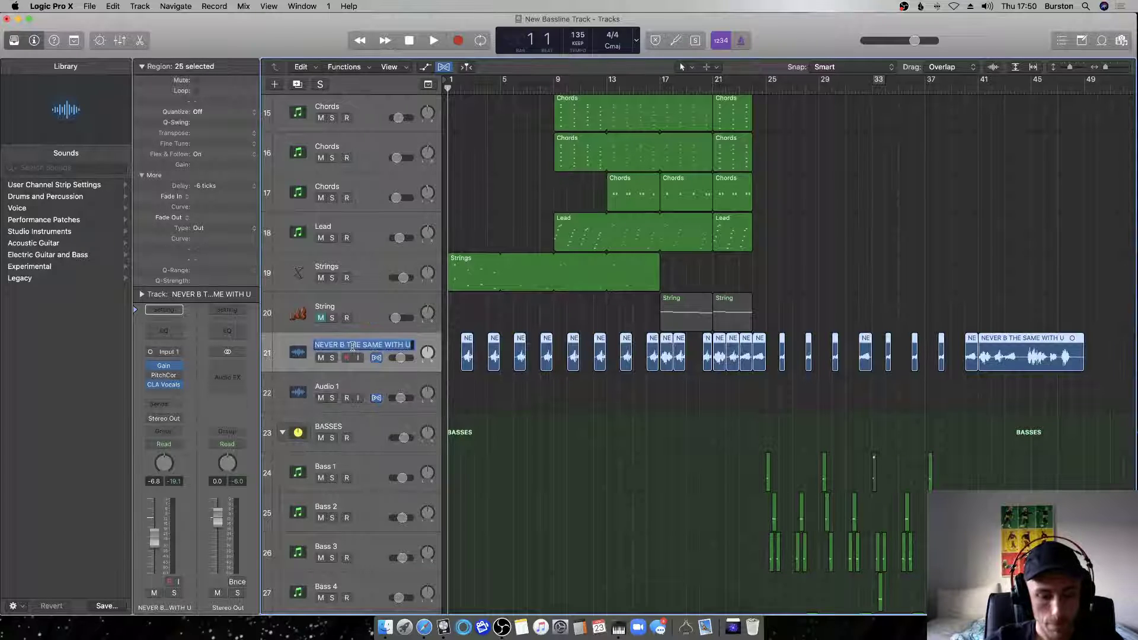
key(Return)
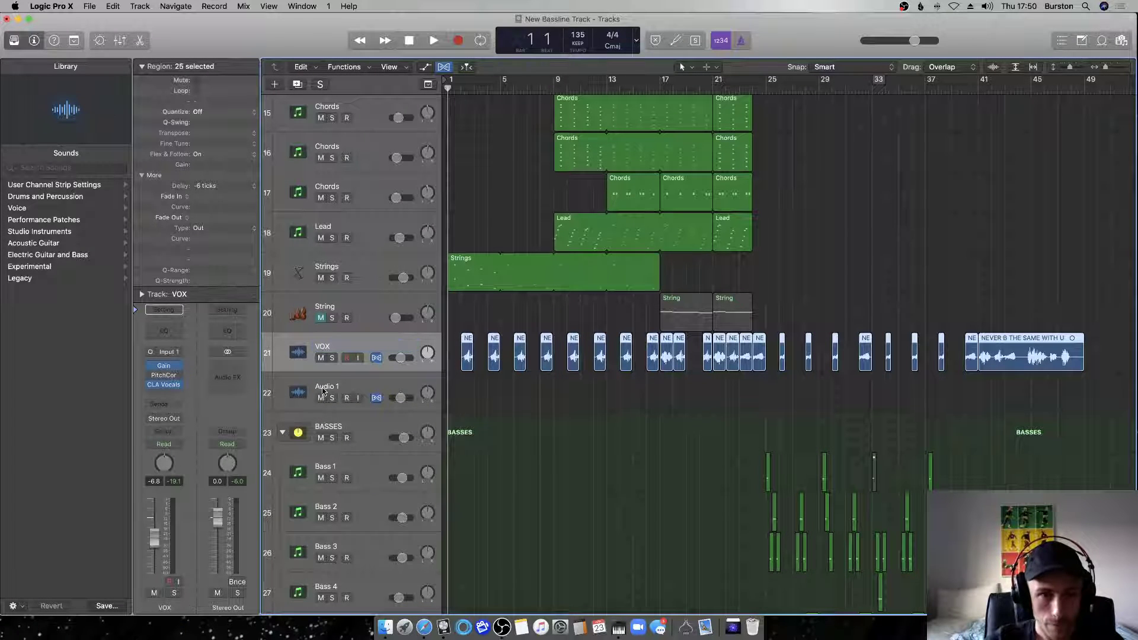
Rename the duplicated vocal track VOX PC and move the vocal regions at bars 17 and 21 from VOX onto it.
double_click(328, 385)
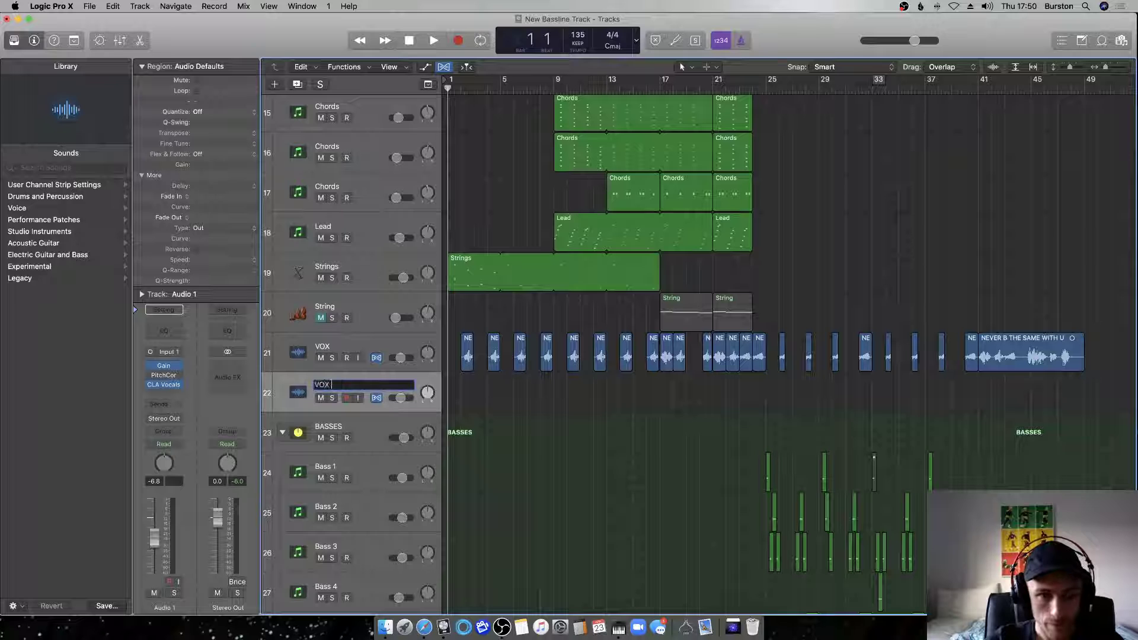
text(VOX PC)
key(Return)
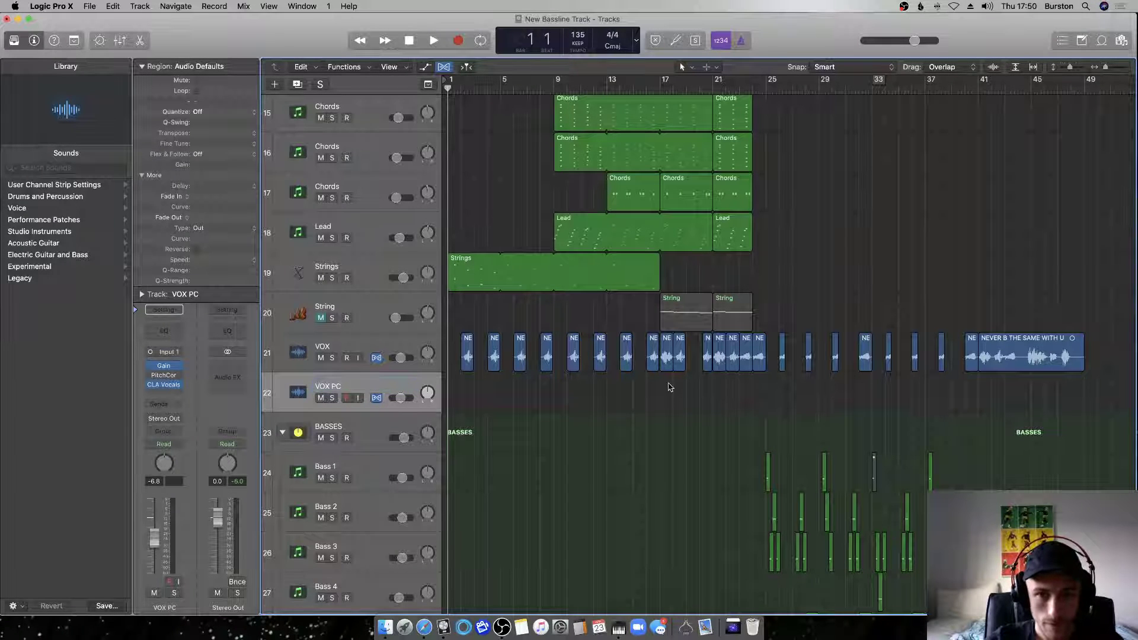
drag(669, 364, 667, 403)
drag(718, 373, 714, 396)
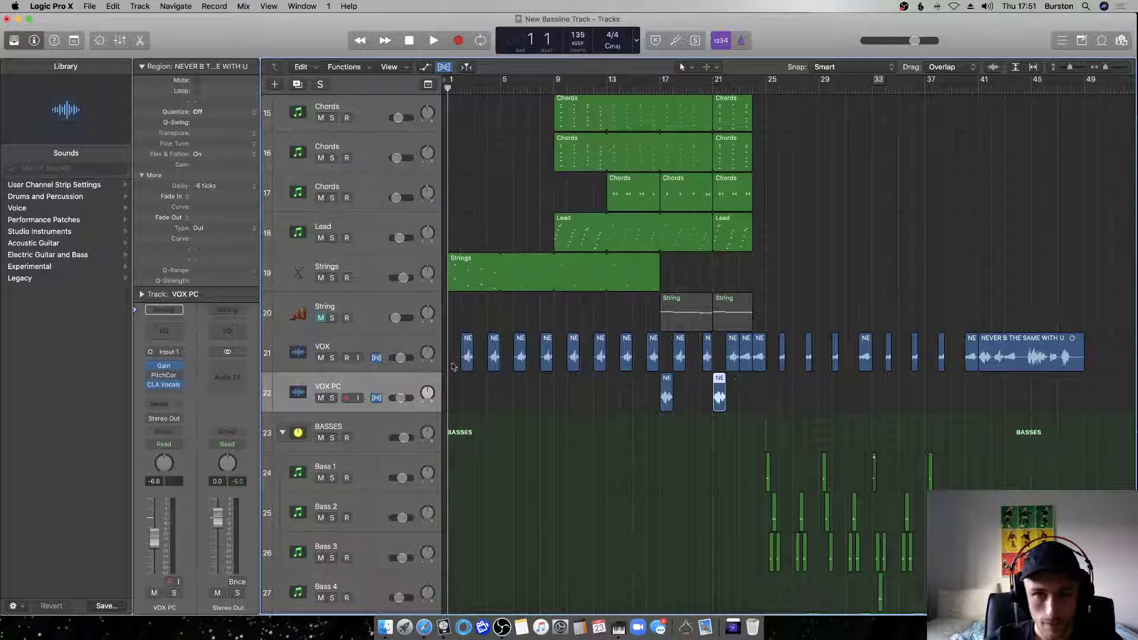
Group the VOX and VOX PC tracks into a summing track stack and rename the stack VOCALS.
key(Up)
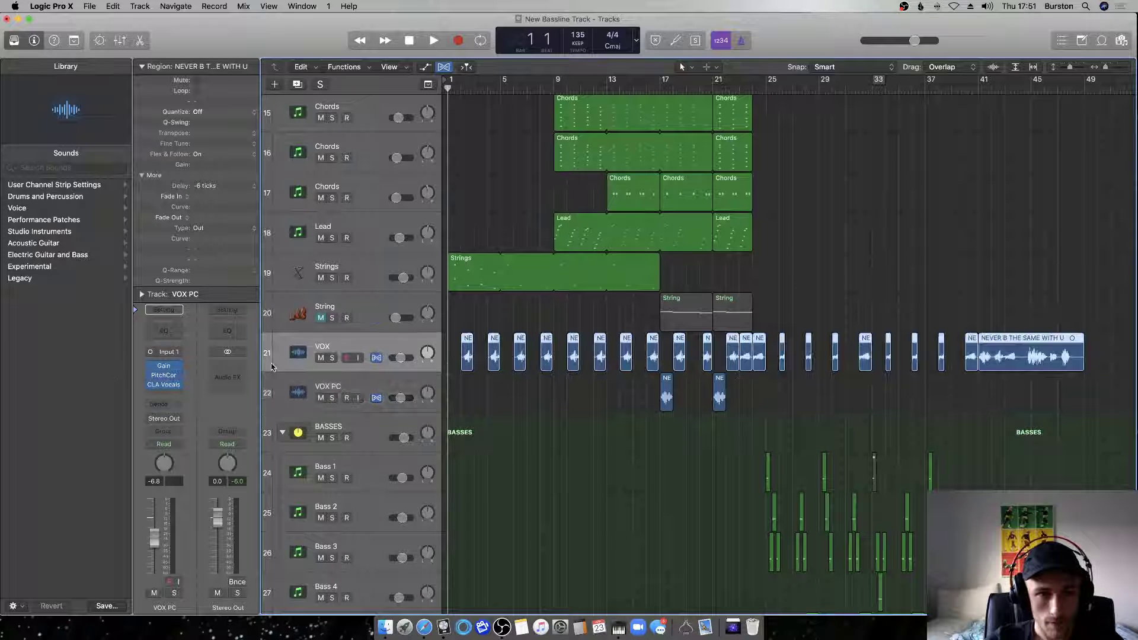
right_click(365, 386)
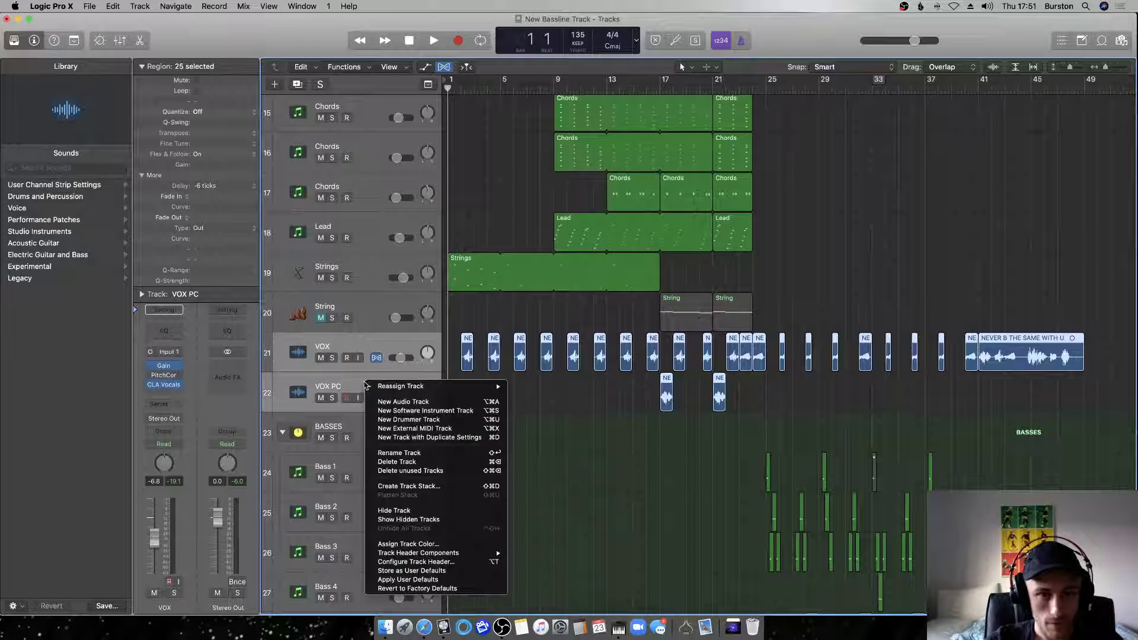
click(409, 486)
key(Return)
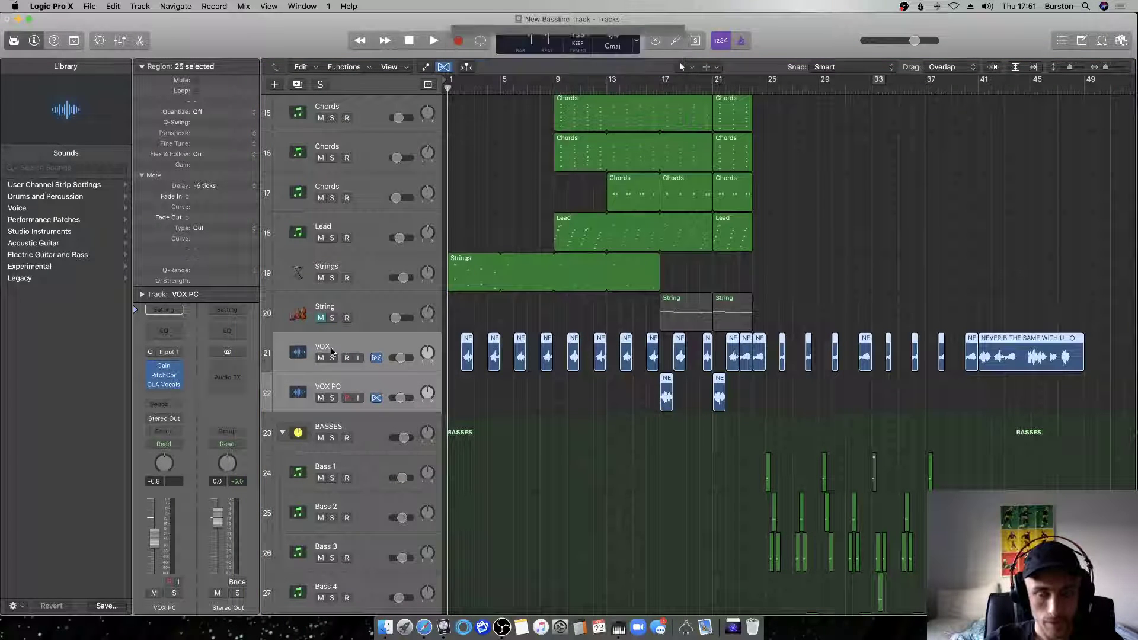
double_click(326, 347)
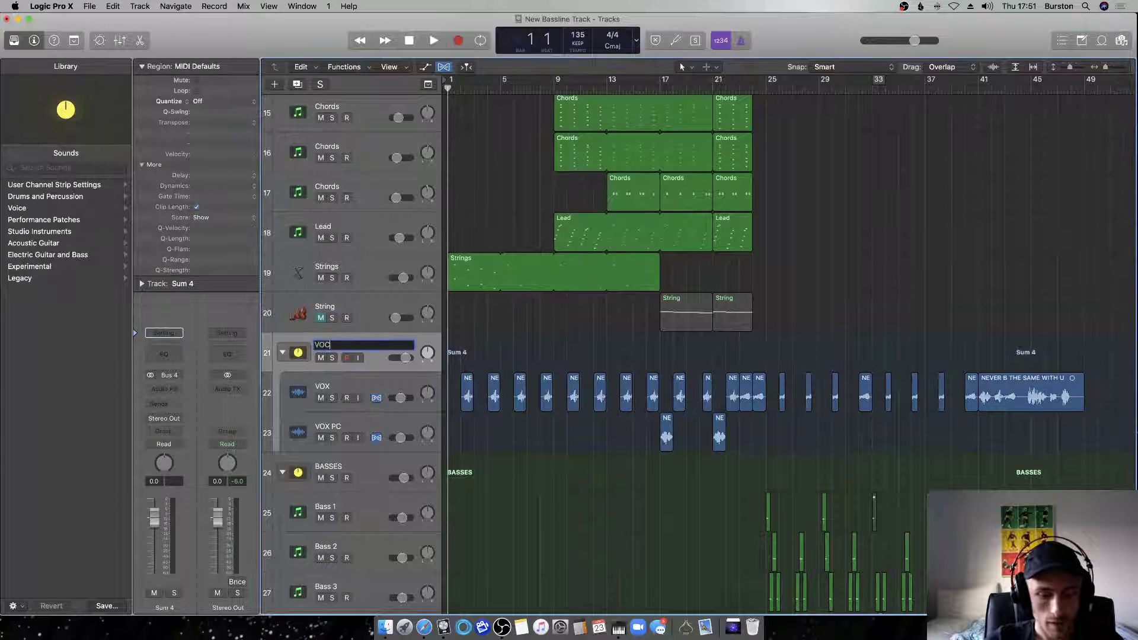
text(VOCALS)
key(Return)
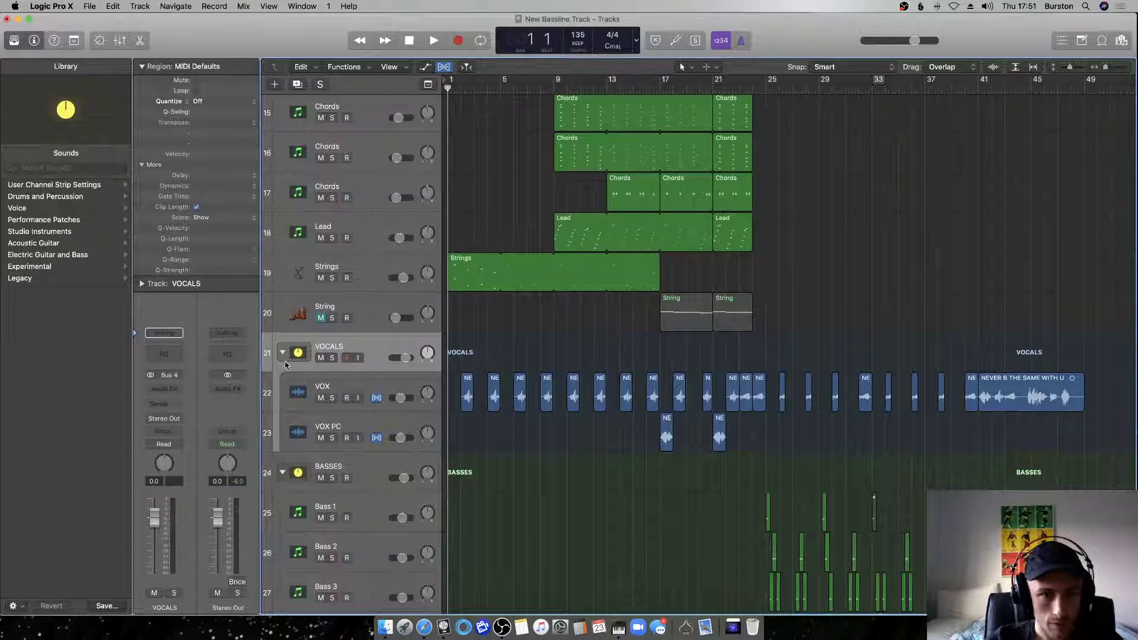
Move the CLA Vocals plug-in from VOX to the VOCALS stack and remove it from VOX PC.
click(323, 384)
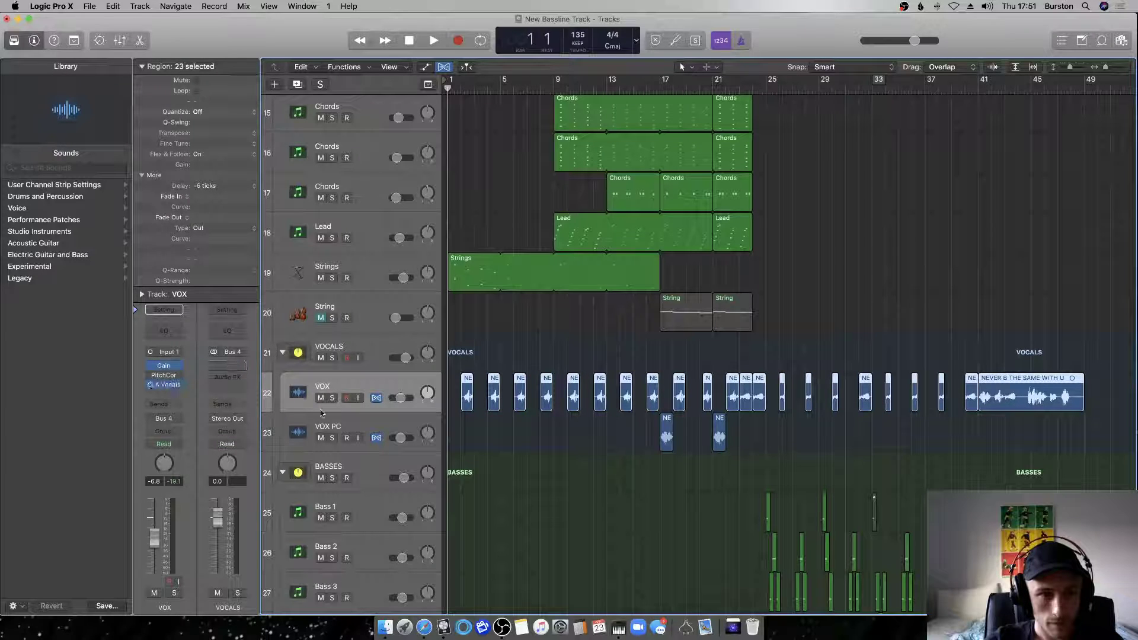
click(279, 431)
click(180, 394)
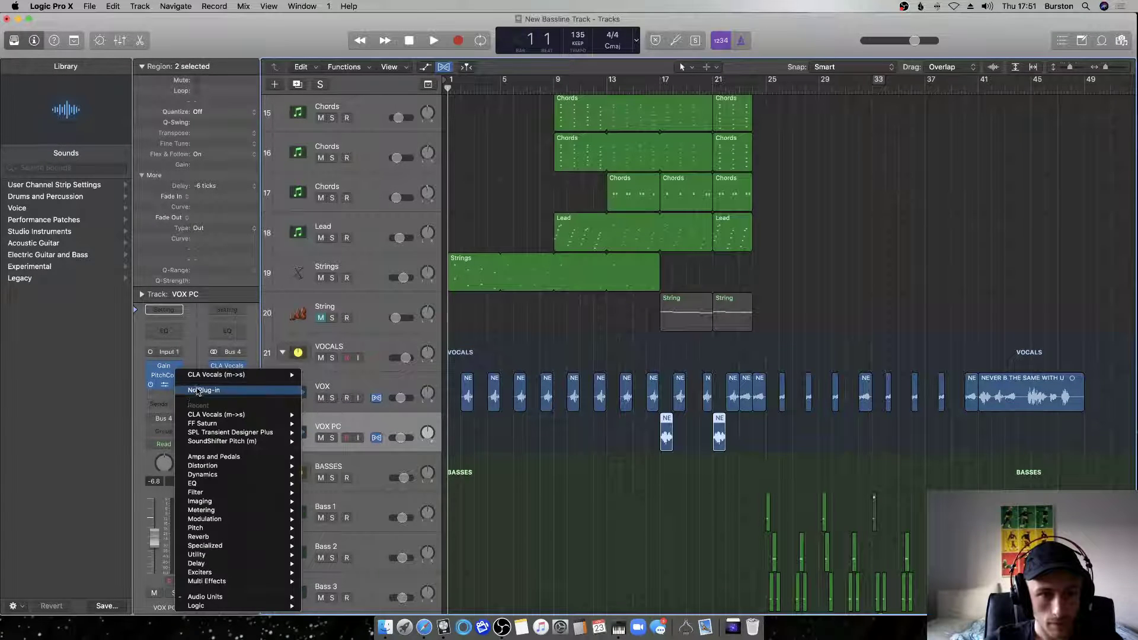
click(198, 391)
Remove the PitchCor plug-in from the VOX track, leaving only Gain.
click(381, 384)
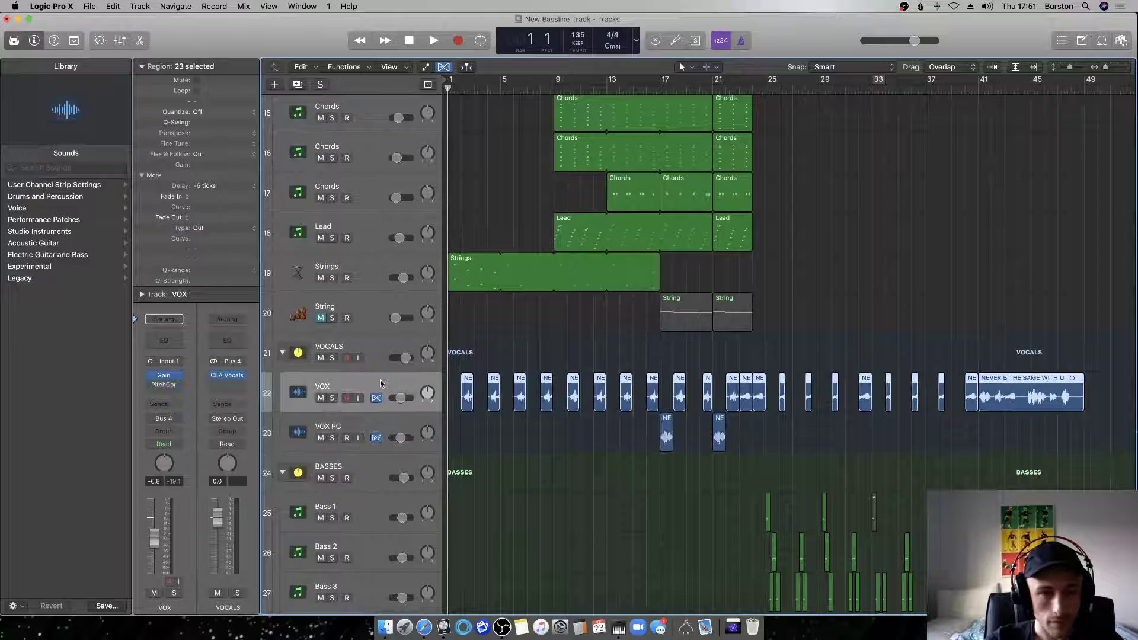
click(179, 388)
click(196, 386)
Set a cycle range from bar 17 to bar 25, play it, and deselect the vocal regions.
key(space)
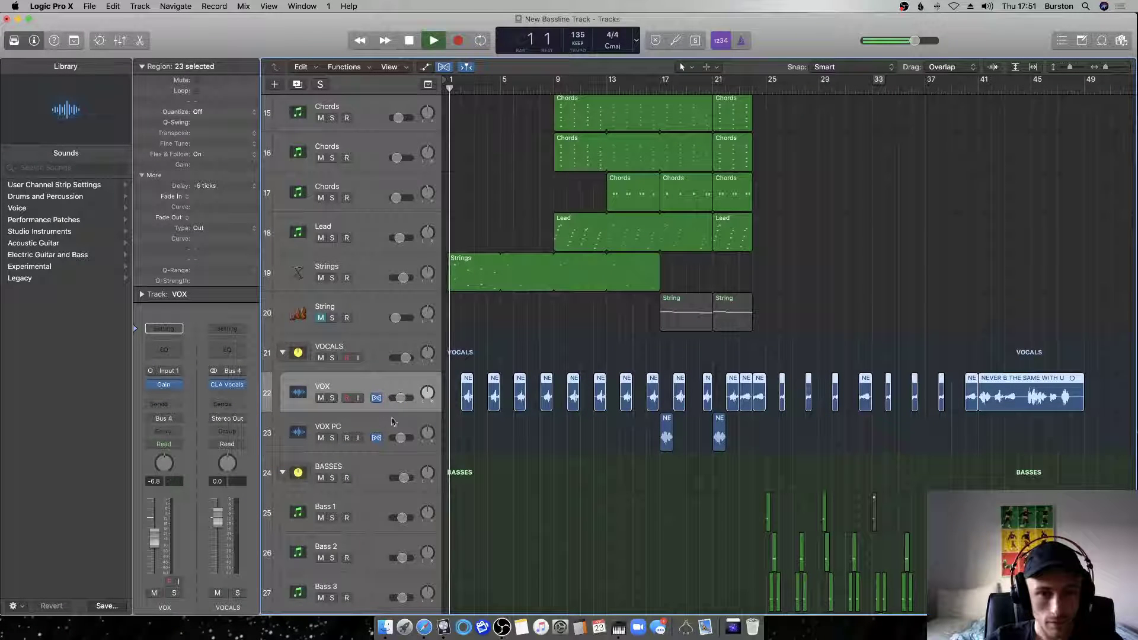
drag(664, 82, 766, 81)
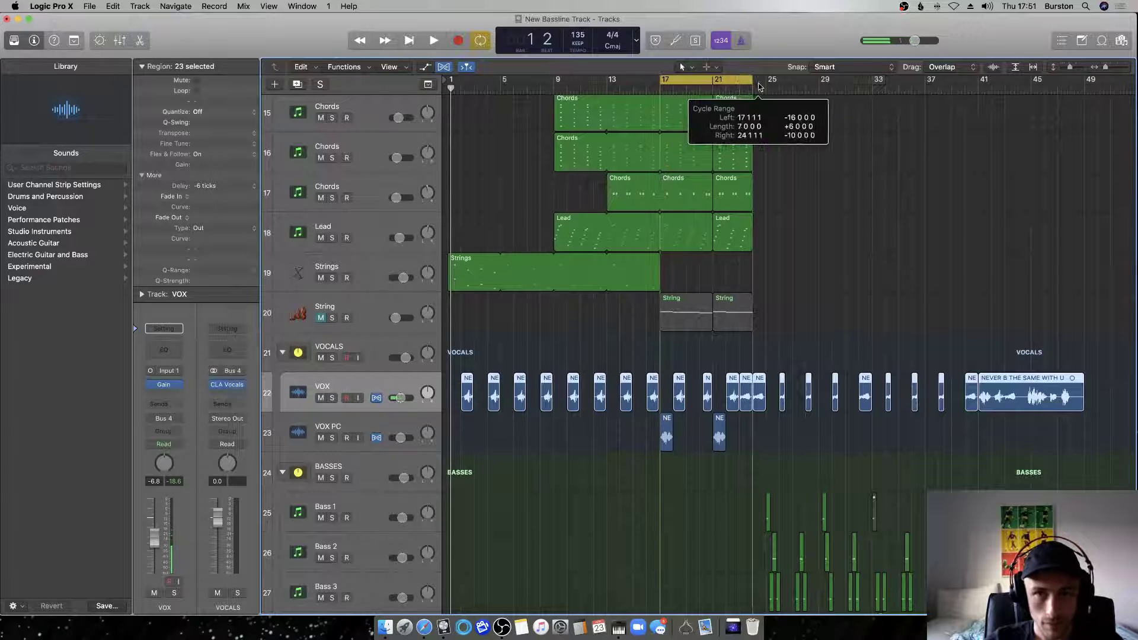
key(space)
click(502, 434)
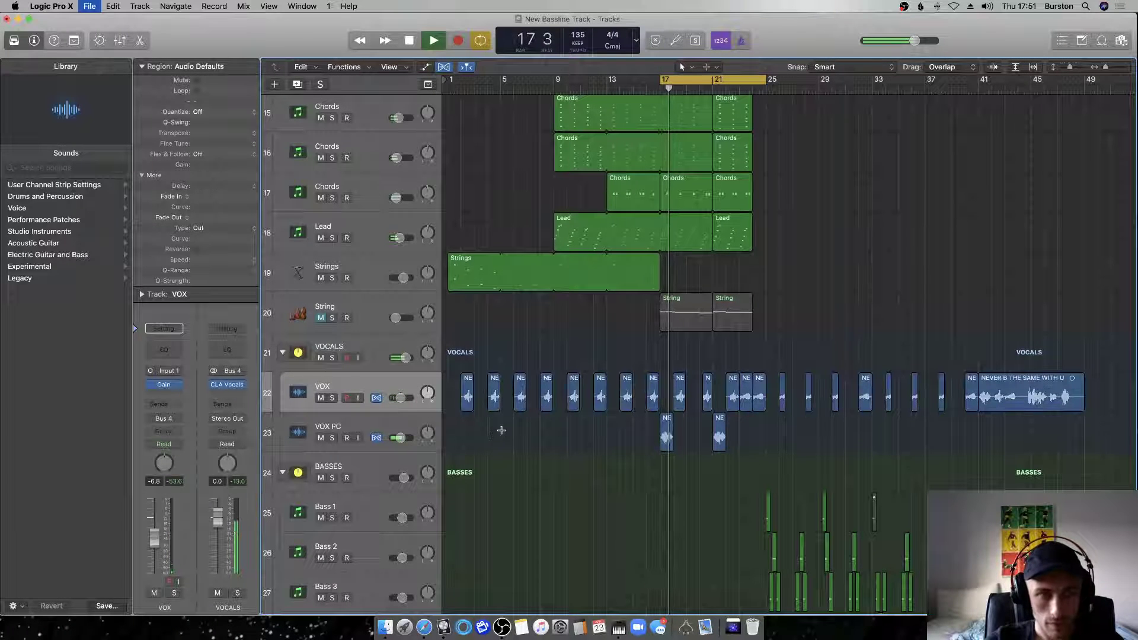
Set the Pitch Correction response on VOX PC to about 36.5 ms, turn off the cycle range, and save the project.
click(387, 425)
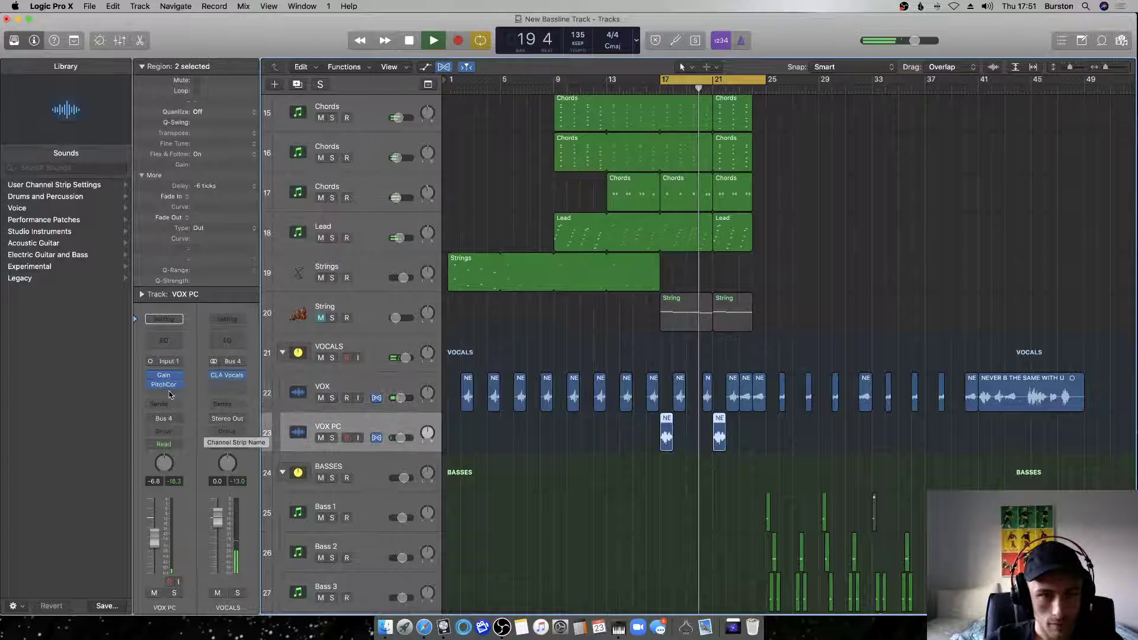
click(163, 384)
drag(270, 179, 273, 174)
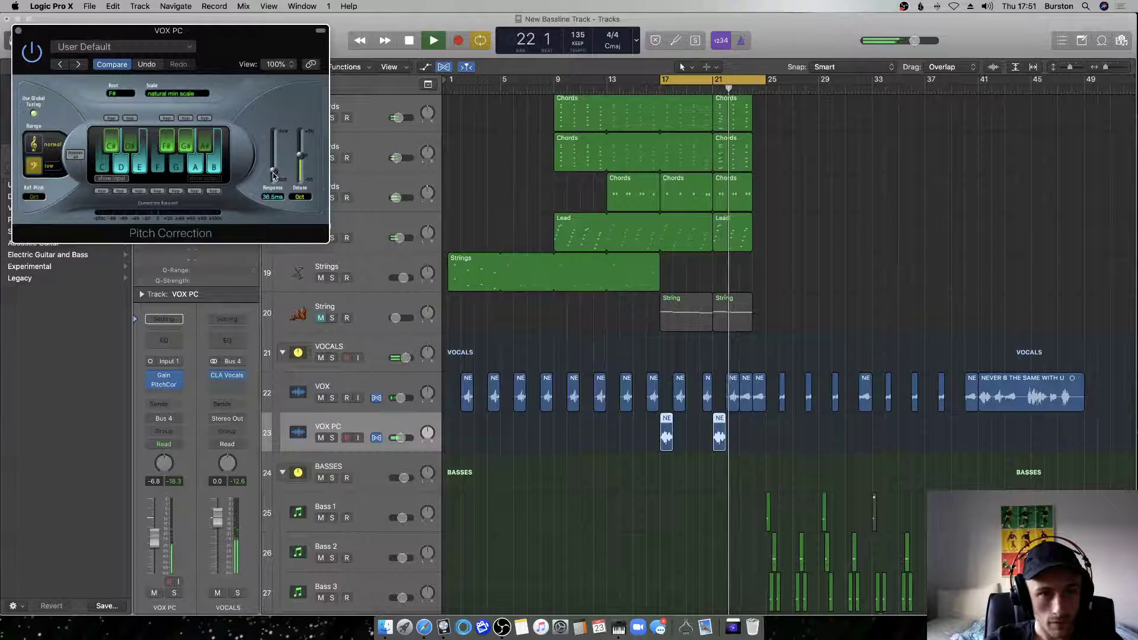
key(c)
key(super+s)
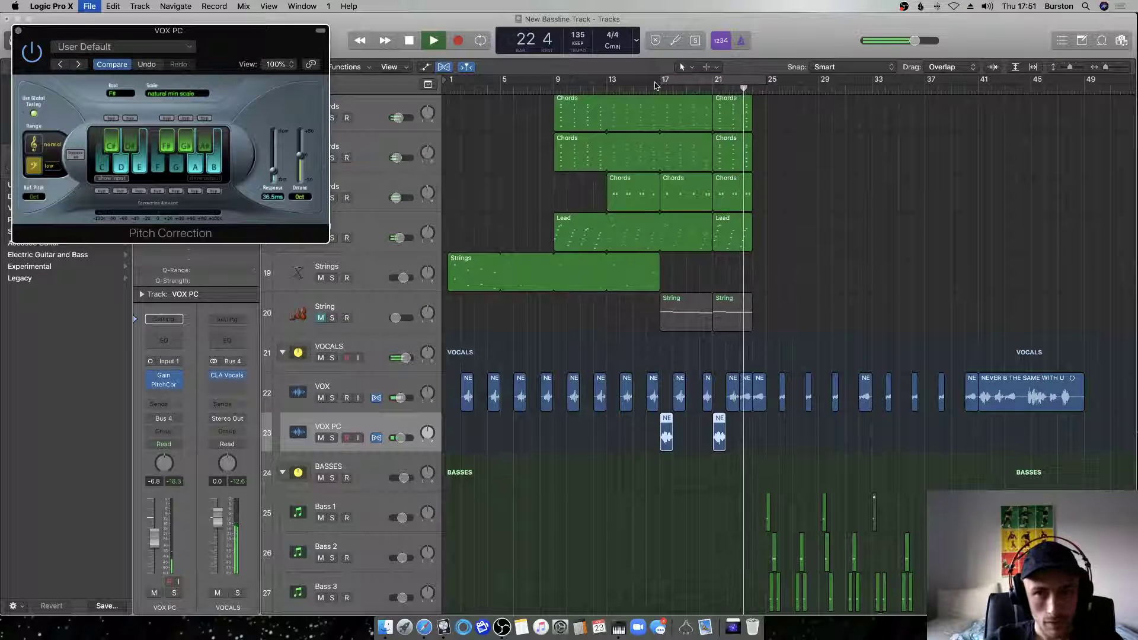
Replay the section around bar 17, lower the VOX PC Pitch Correction response to about 22.9 ms, save, and close the plug-in window.
click(647, 89)
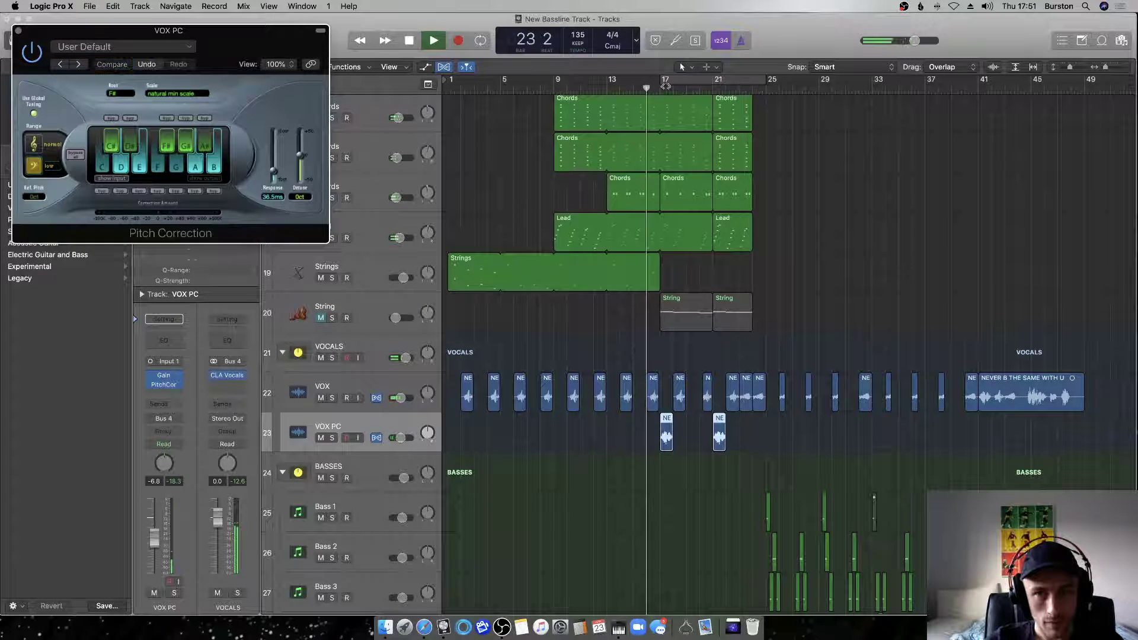
click(274, 172)
drag(274, 171, 274, 176)
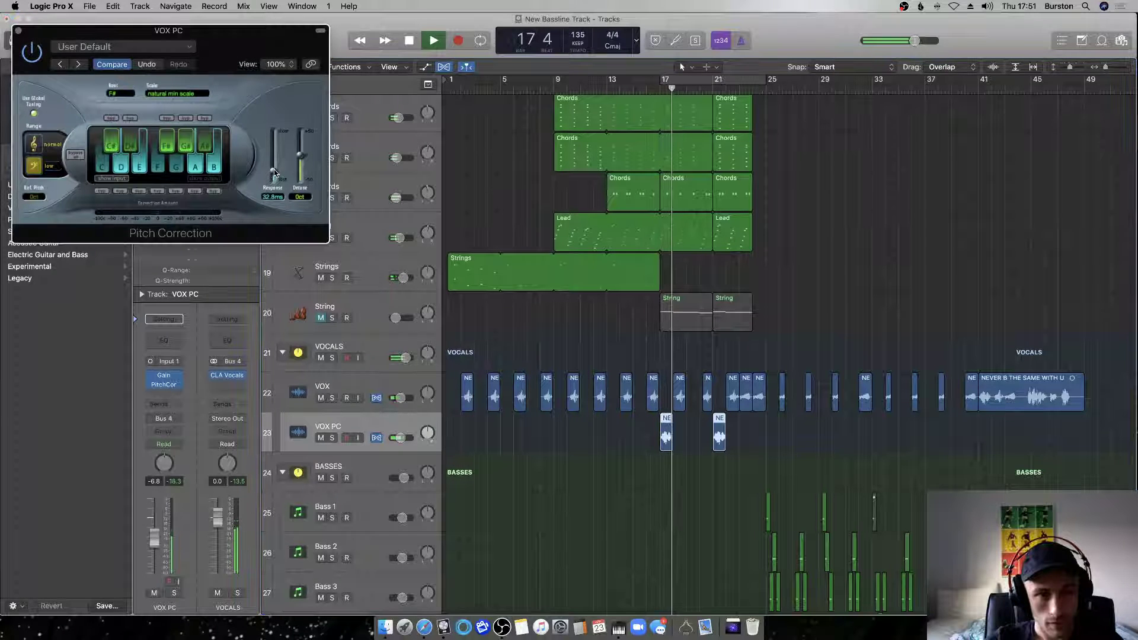
click(658, 82)
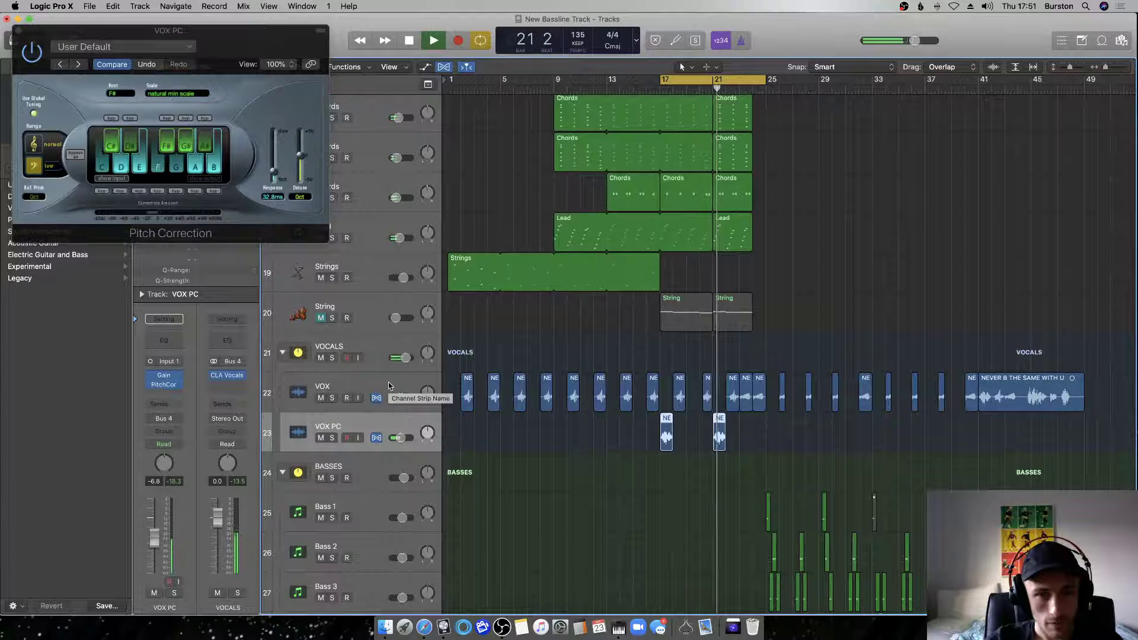
drag(274, 172, 276, 174)
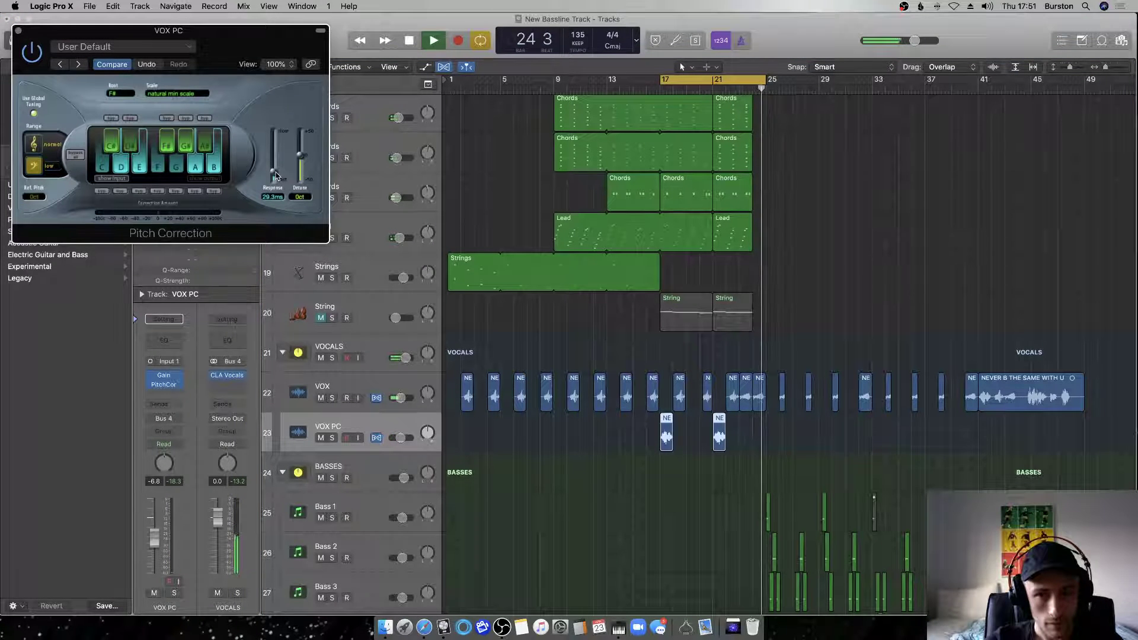
drag(275, 174, 276, 175)
key(super+s)
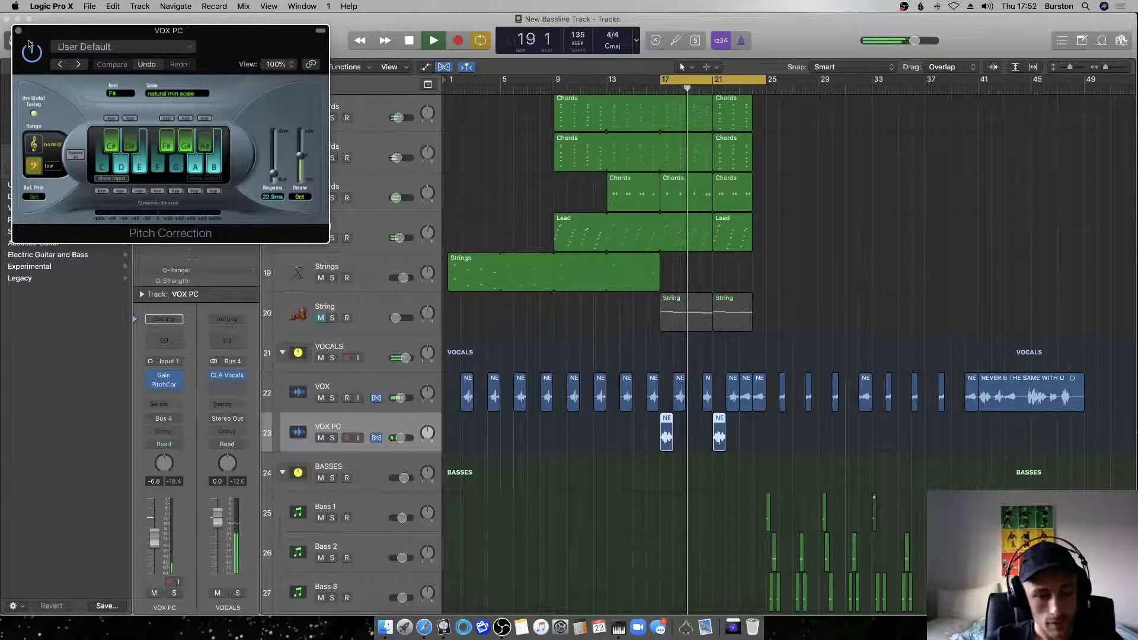
key(c)
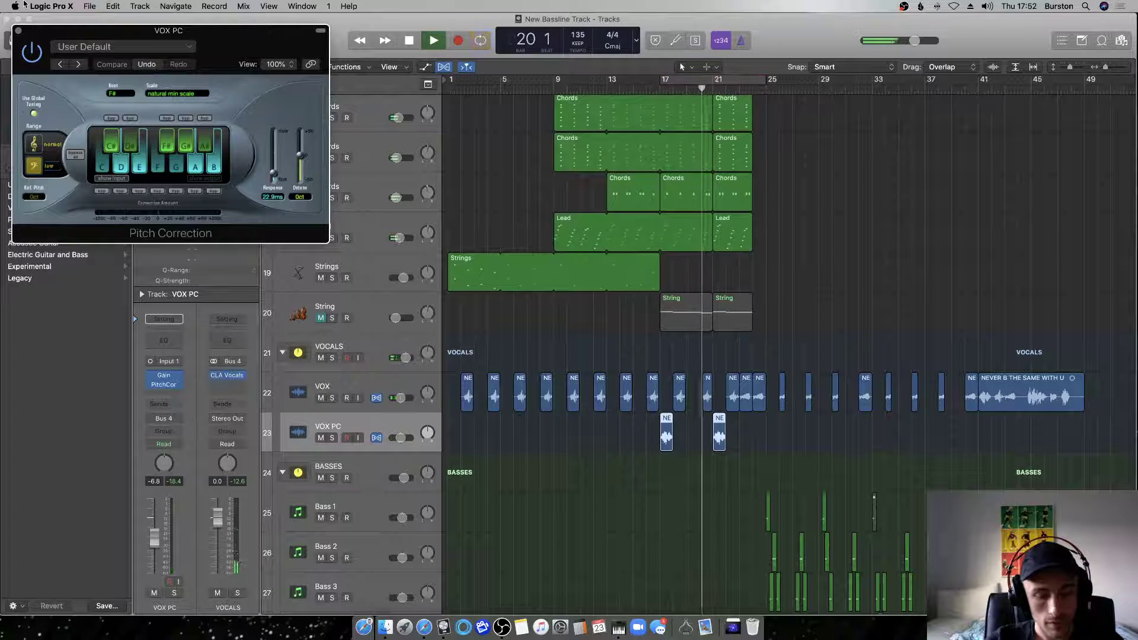
click(18, 32)
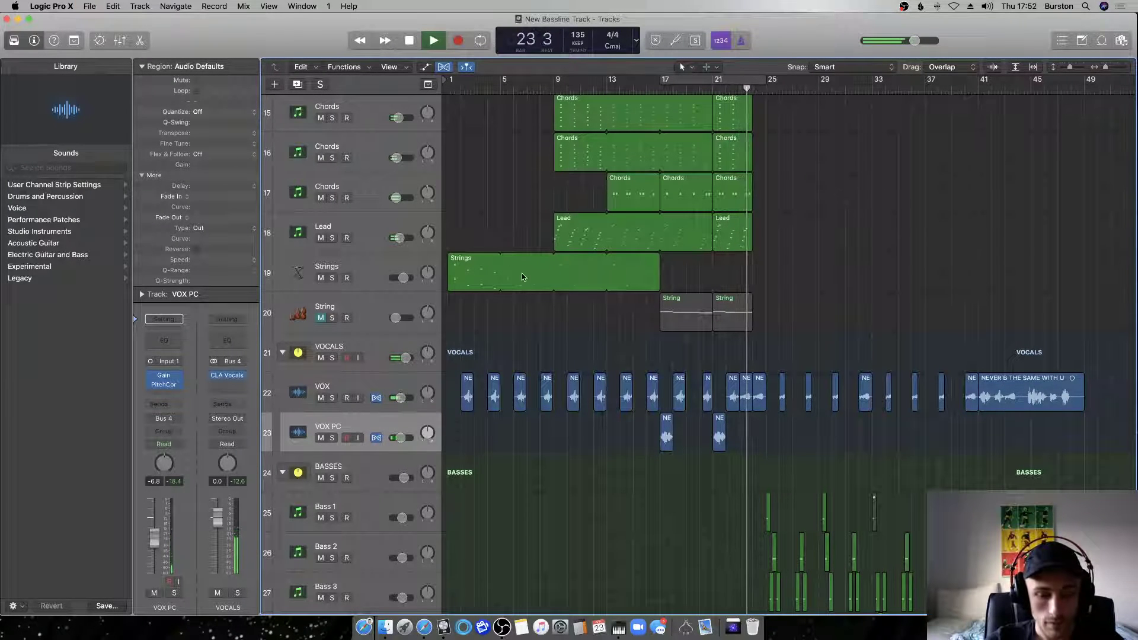
Reduce the track heights so the whole arrangement fits, save the project, and stop playback.
key(super+Up)
key(super+Up)
key(super+Up)
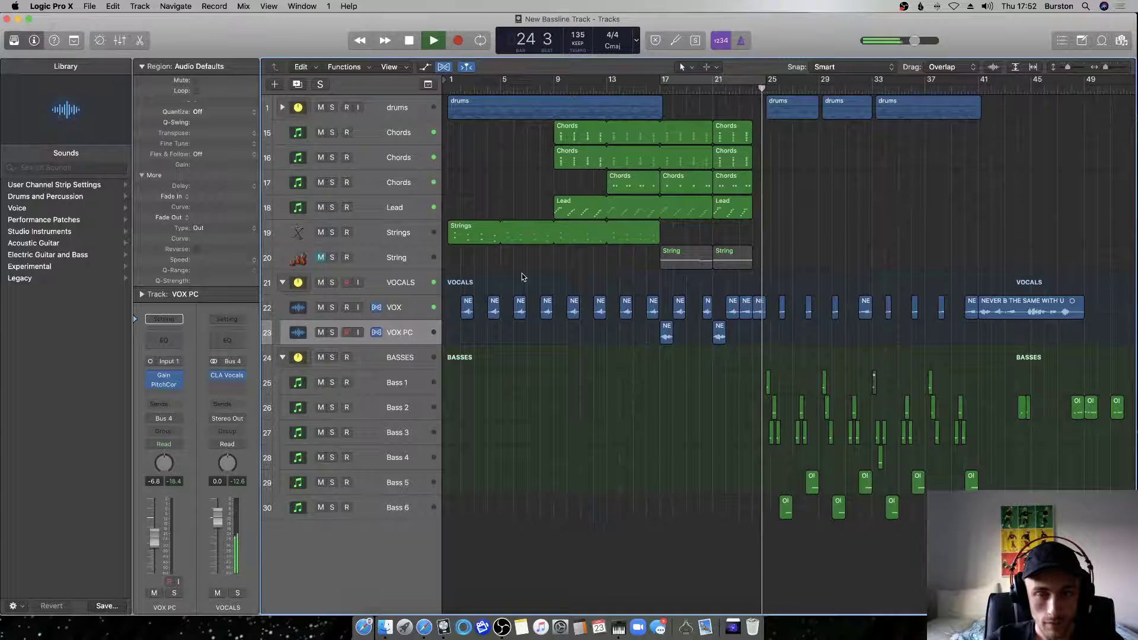
key(super+s)
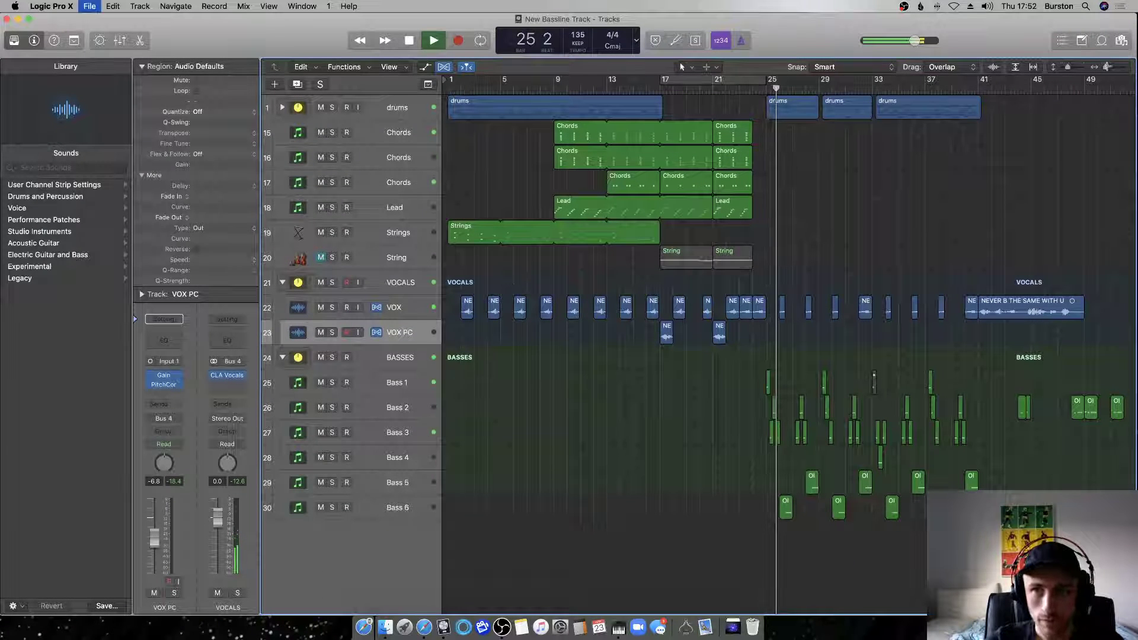
key(space)
Open the file browser and search all files on the volumes for UPLIFTER.
key(f)
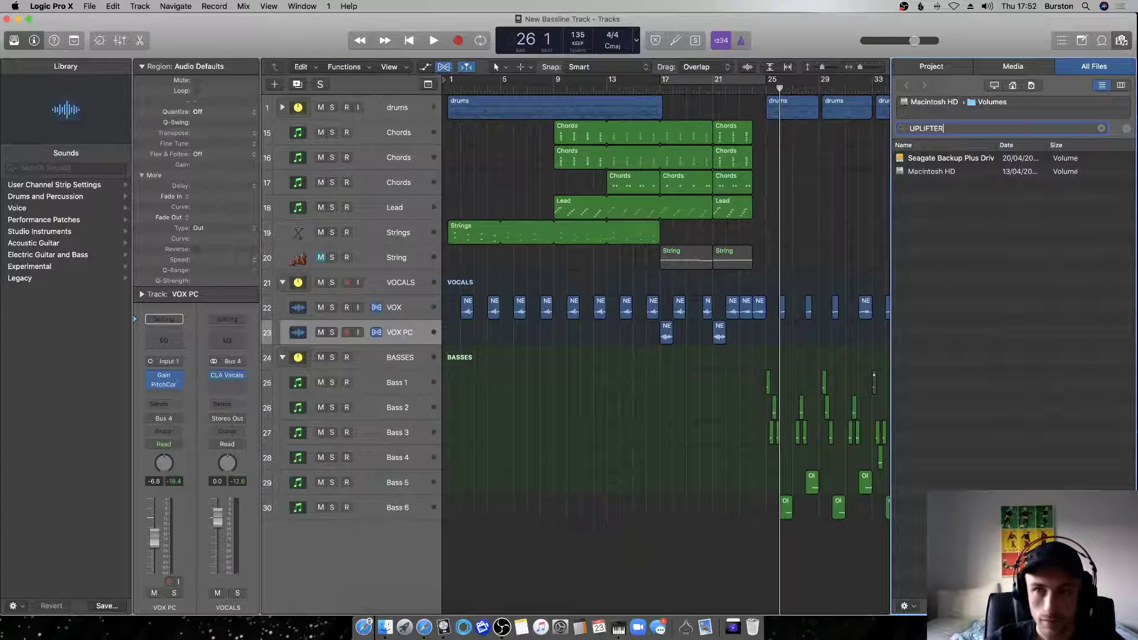
text(R)
key(Return)
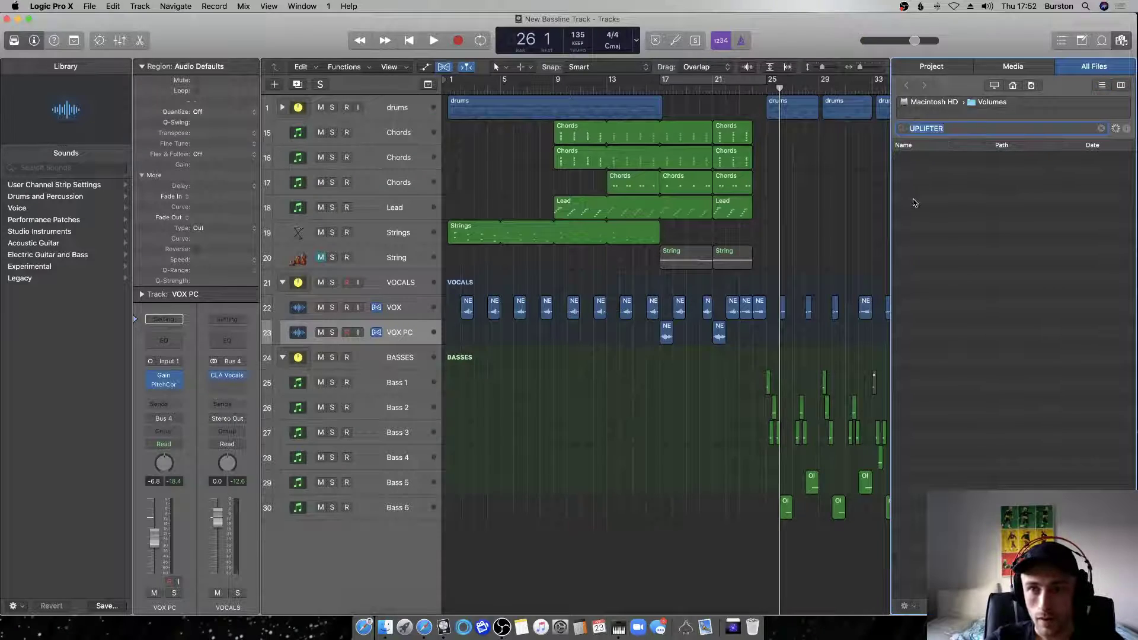
Audition uplifter samples from the search results, from VES2 FX Uplifter 37.wav through to VES2 FX Uplifter 30.wav.
scroll(933, 194, down, 15)
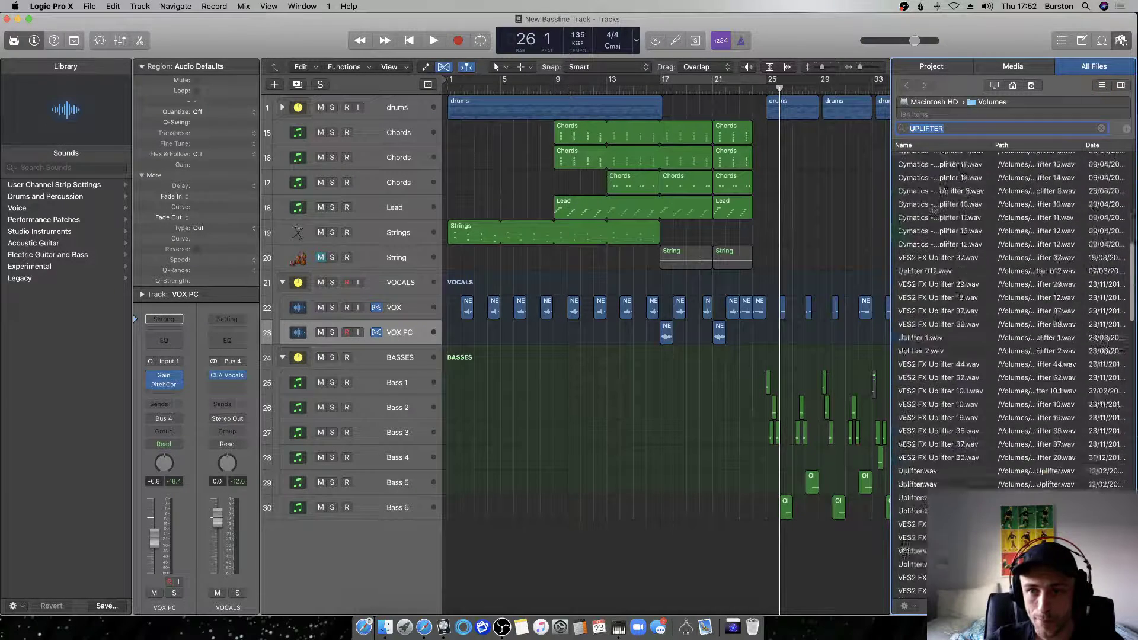
click(940, 292)
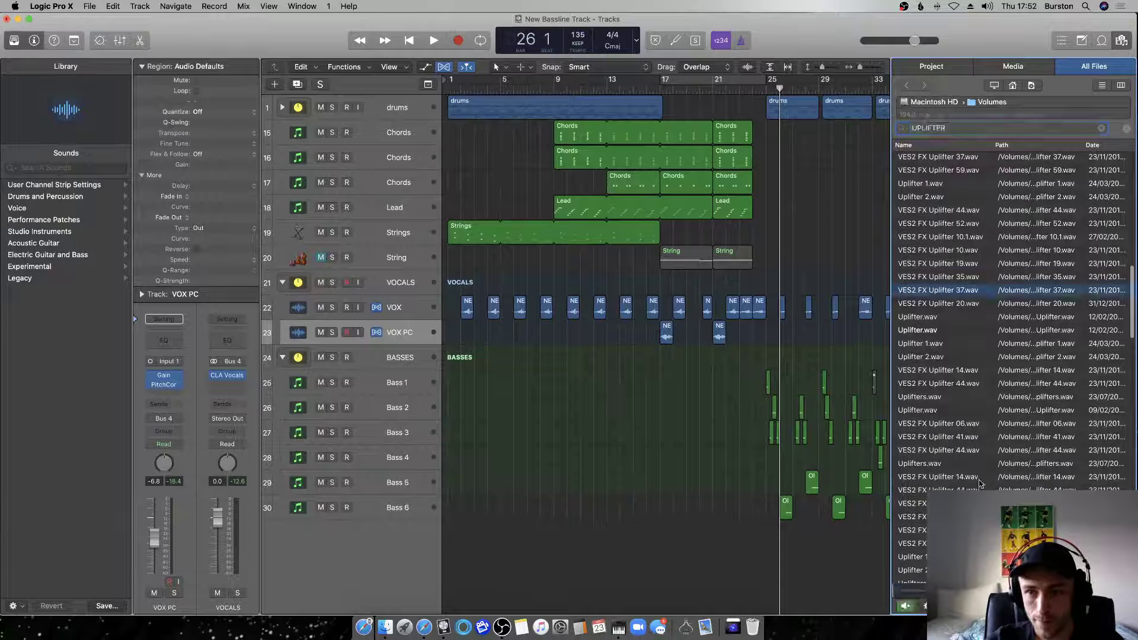
click(942, 423)
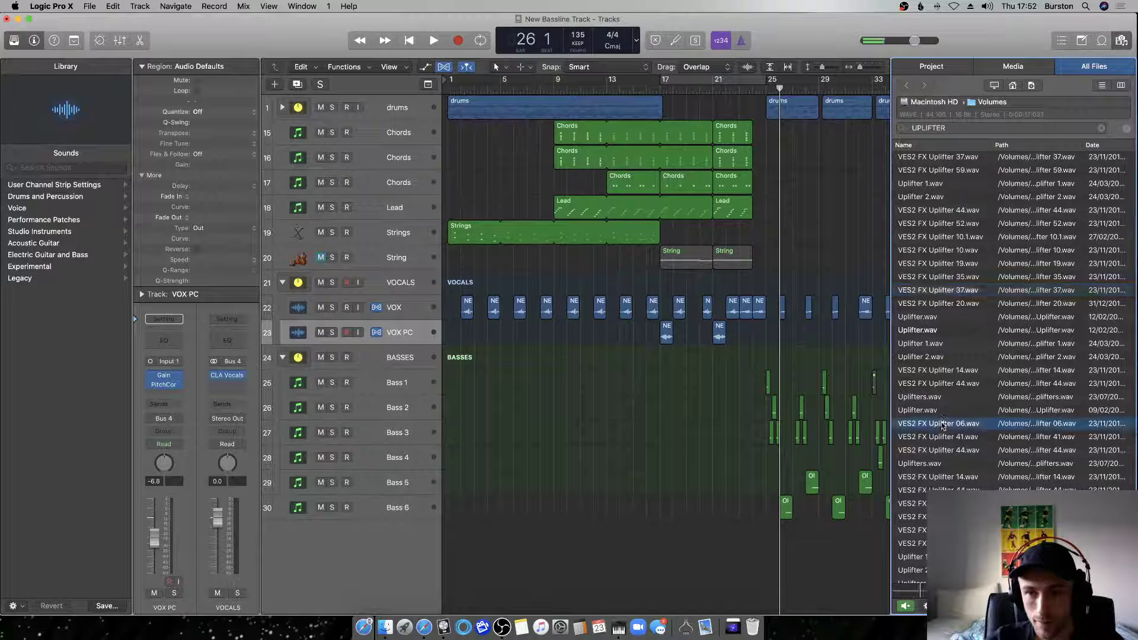
click(936, 437)
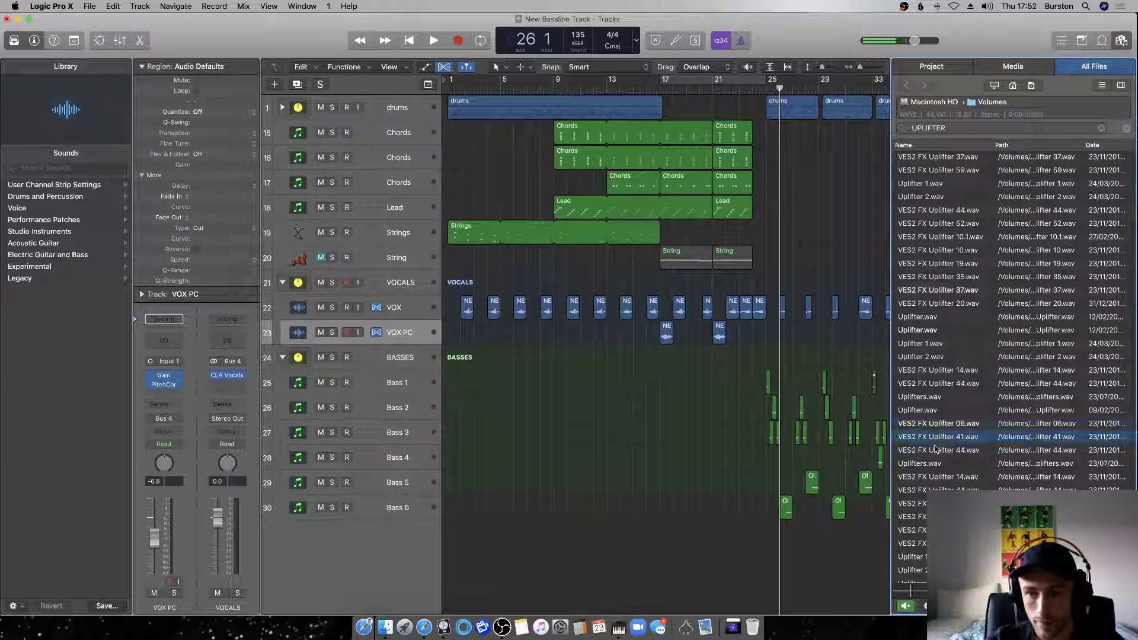
click(936, 451)
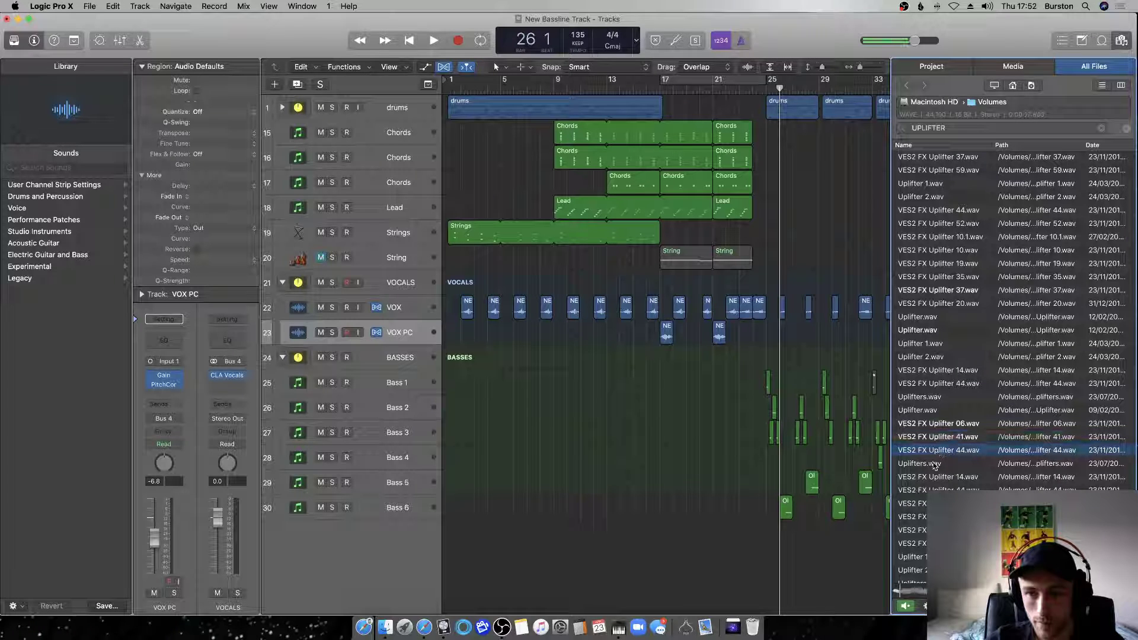
click(934, 478)
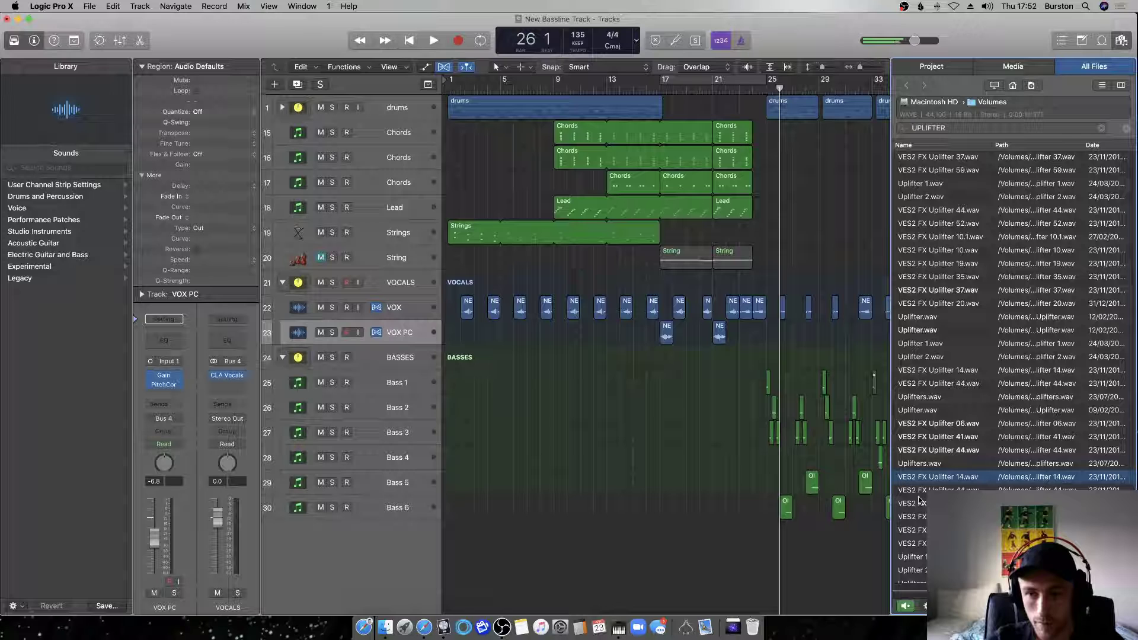
click(918, 495)
click(926, 503)
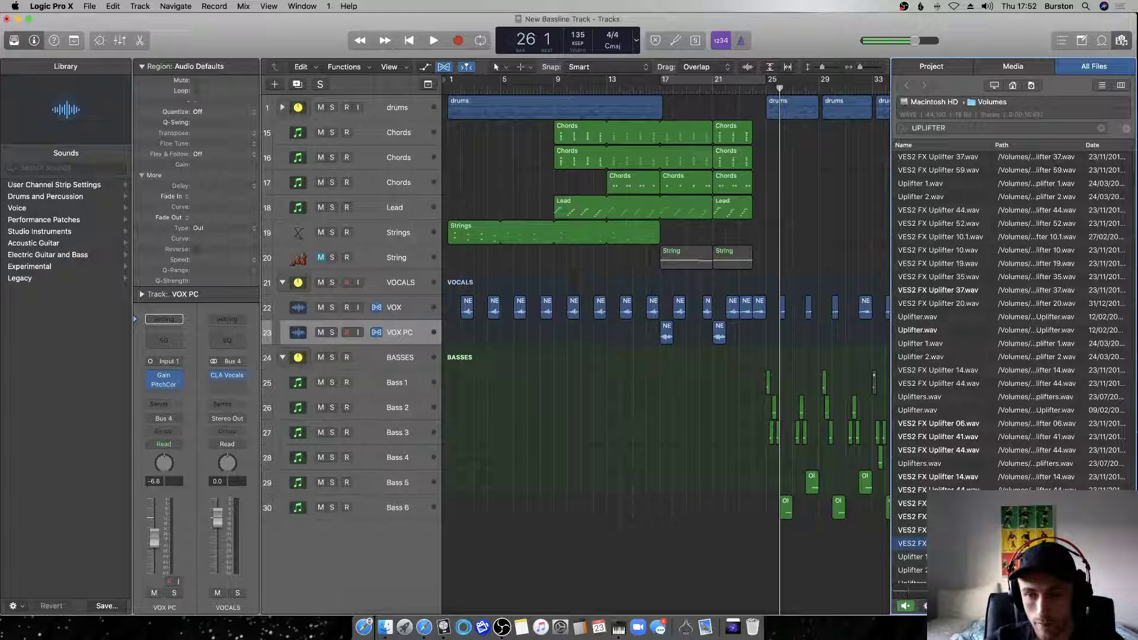
click(908, 556)
click(924, 571)
scroll(924, 572, down, 4)
click(924, 571)
scroll(925, 571, down, 3)
key(Down)
key(Down)
key(Down)
key(Down)
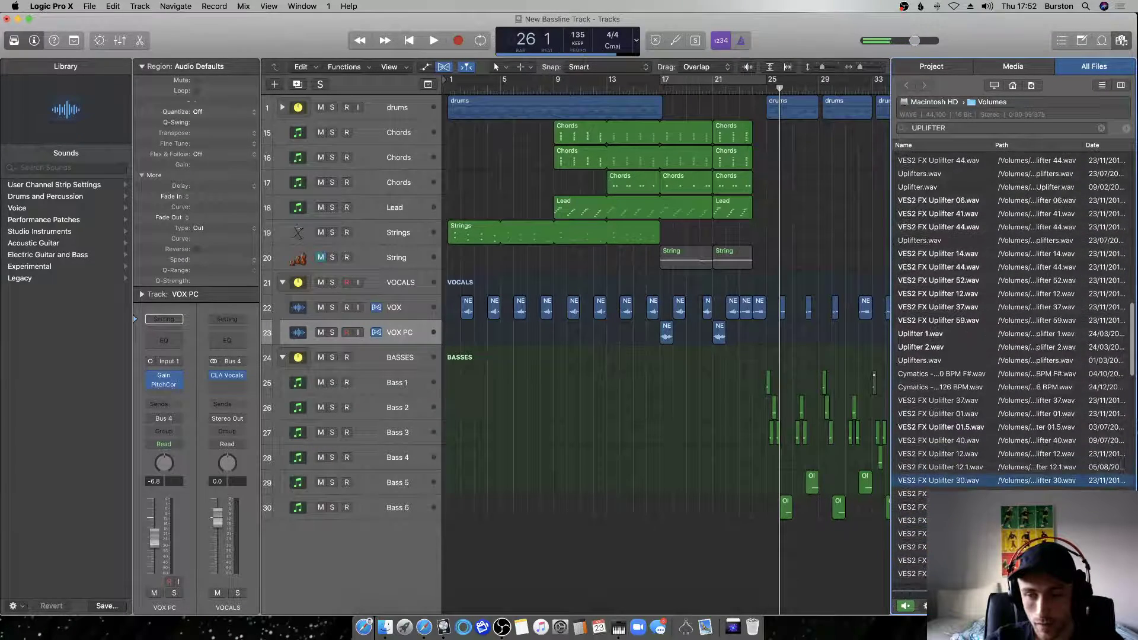
Open the Volumes location, enter Seagate Backup Plus Drive, and search it for UPLIFTER.
click(990, 86)
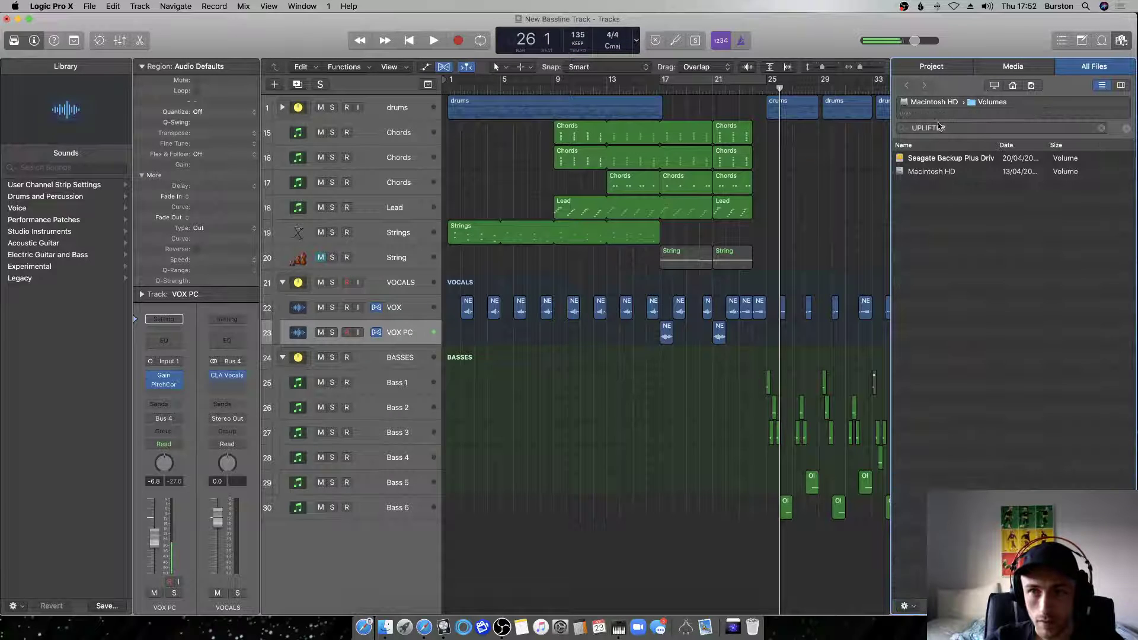
click(918, 161)
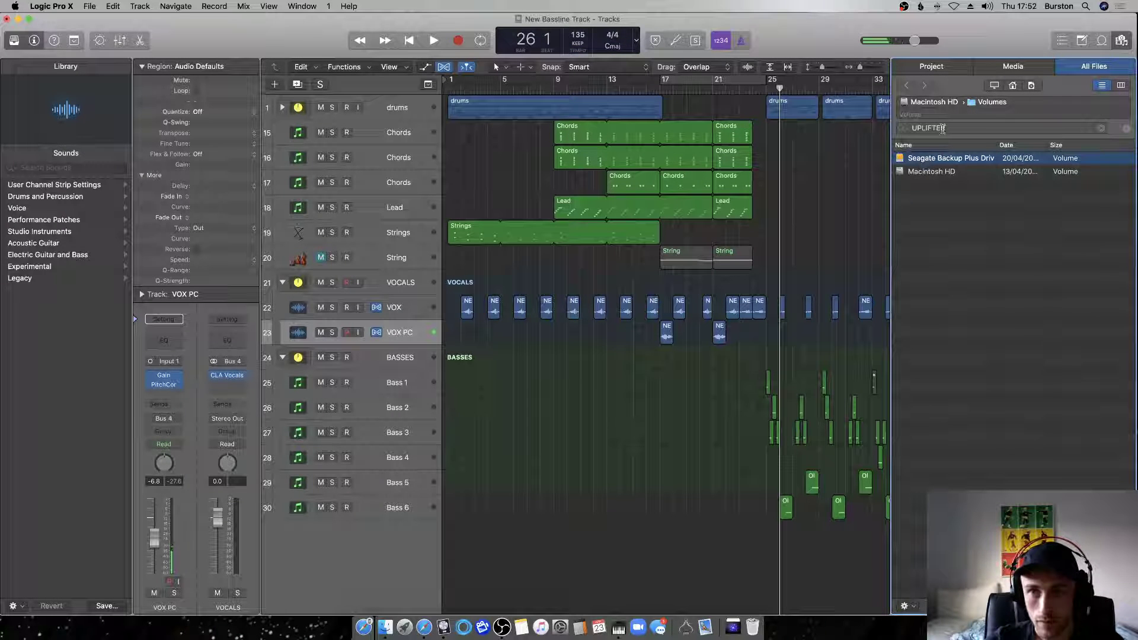
double_click(959, 161)
key(Return)
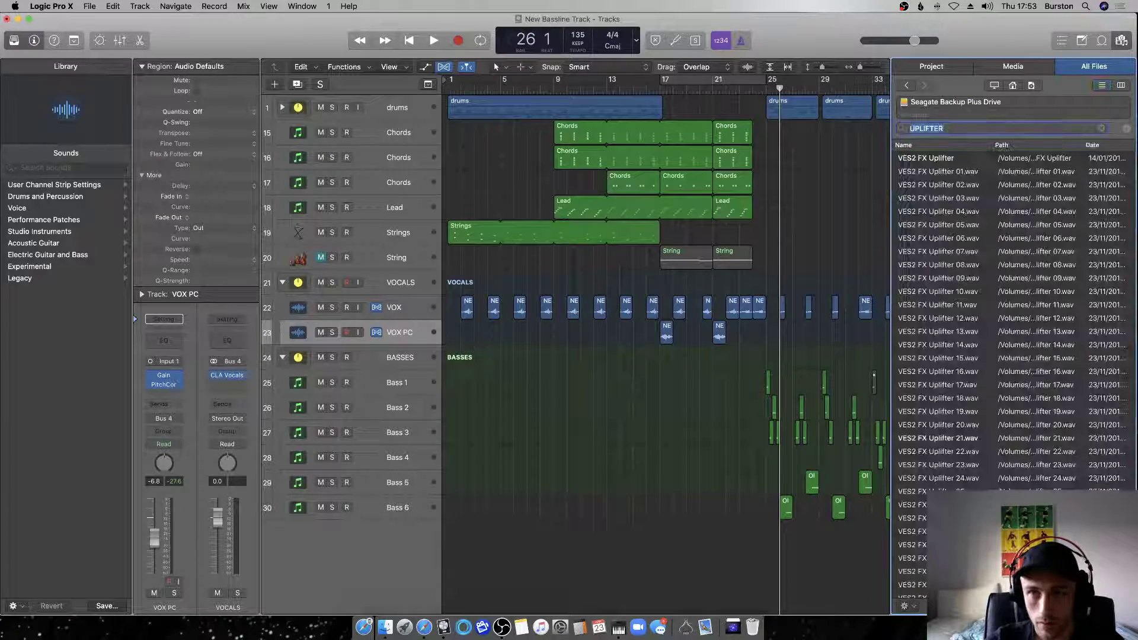
scroll(926, 205, down, 20)
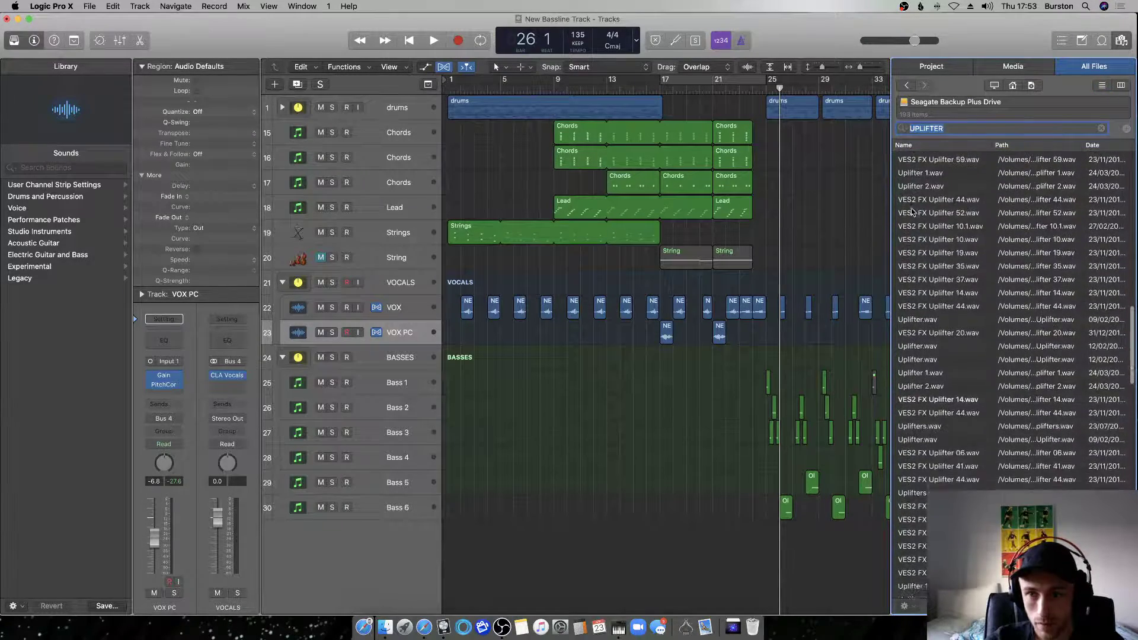
scroll(915, 214, down, 12)
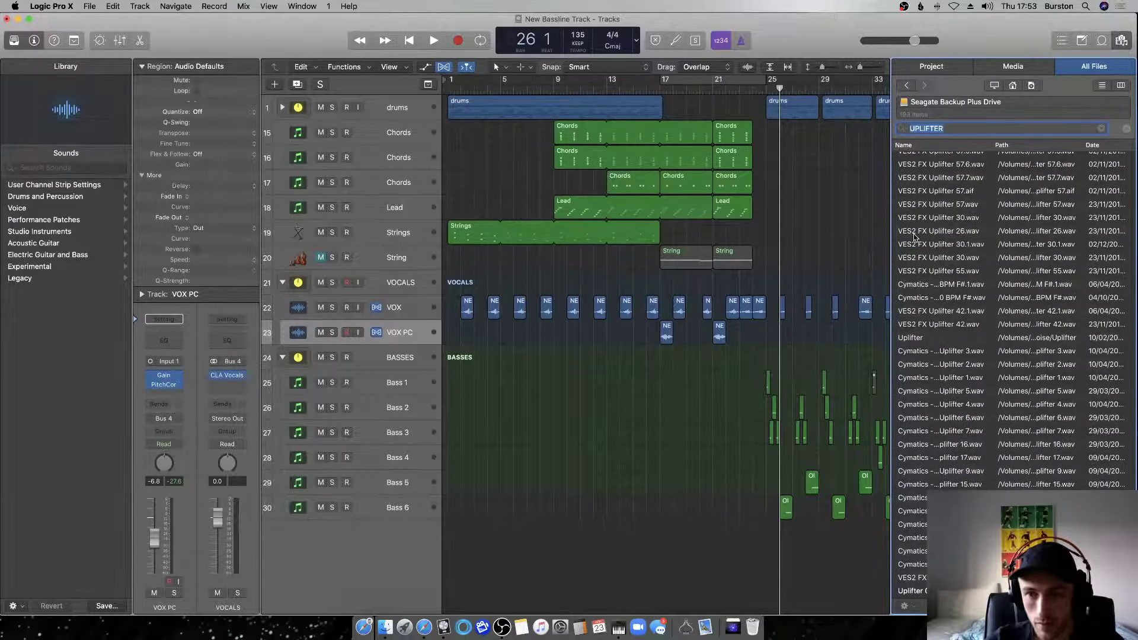
Audition the Cymatics F# uplifters, VES2 FX Uplifter 55.wav and VES2 FX Uplifter 30.wav.
click(934, 298)
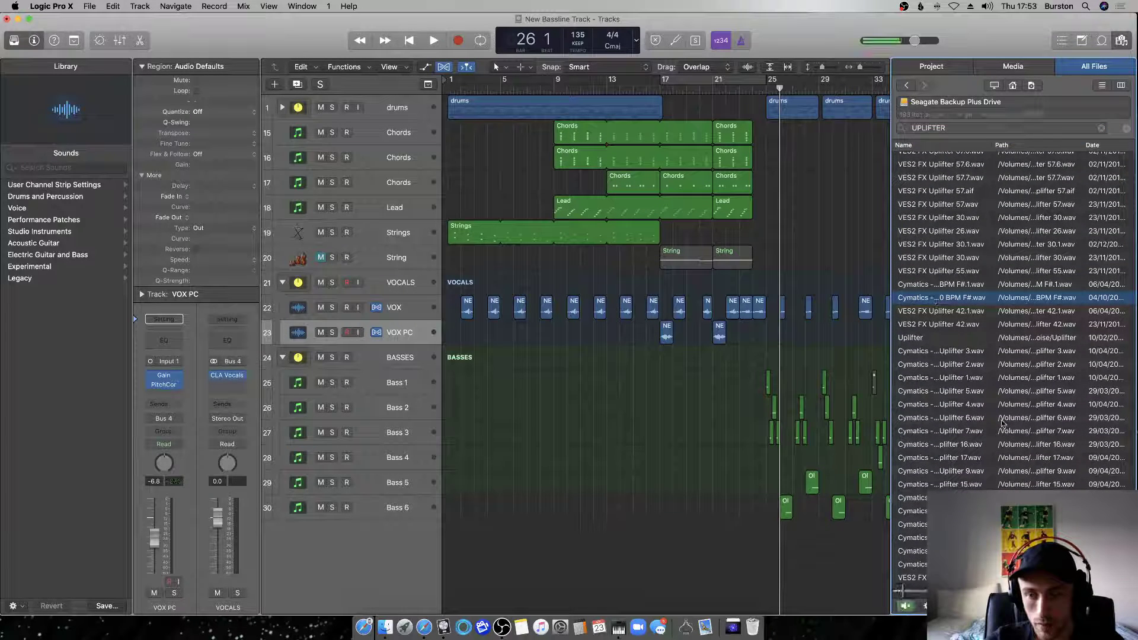
click(923, 289)
click(926, 273)
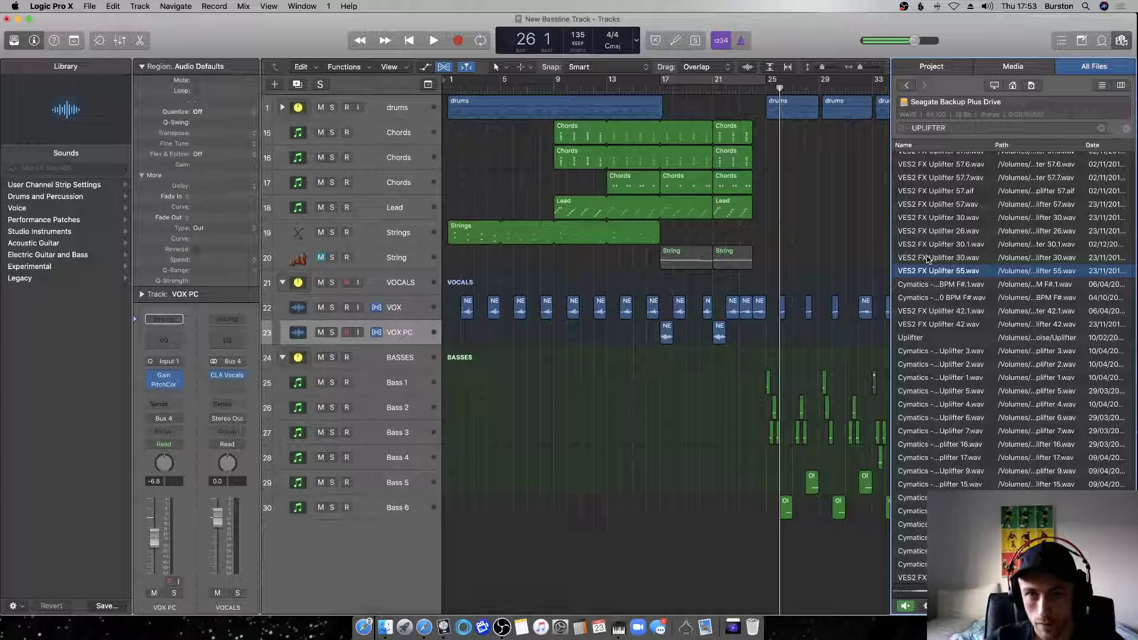
click(928, 259)
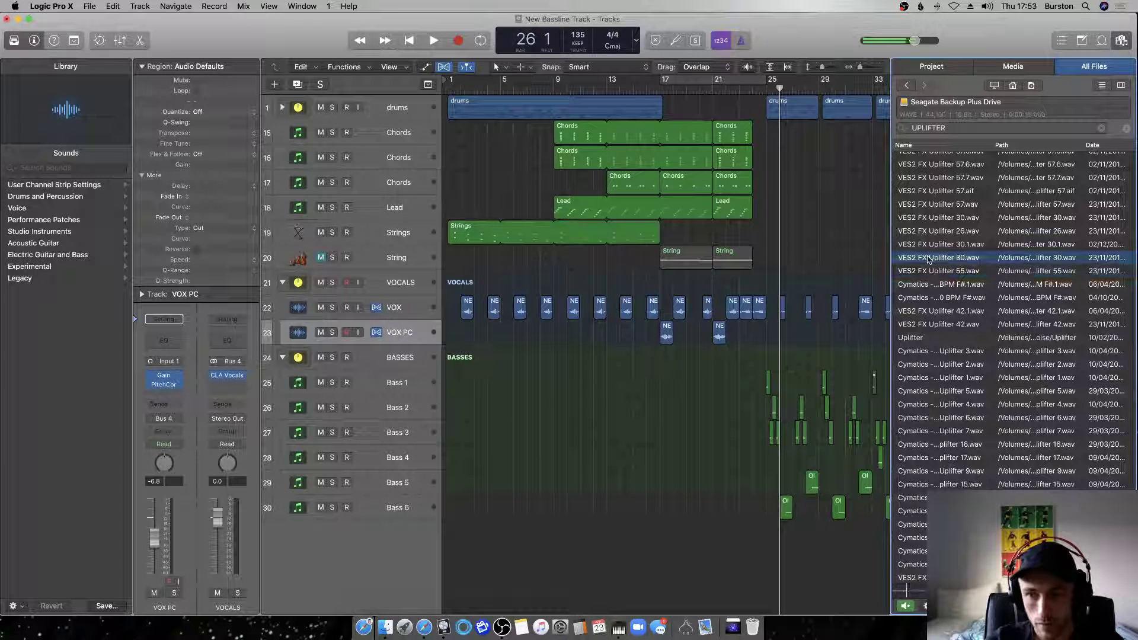
Place VES2 FX Uplifter 30.wav at bar 20 on a new track directly below the drums, and remove everything after bar 24.
drag(928, 258, 699, 546)
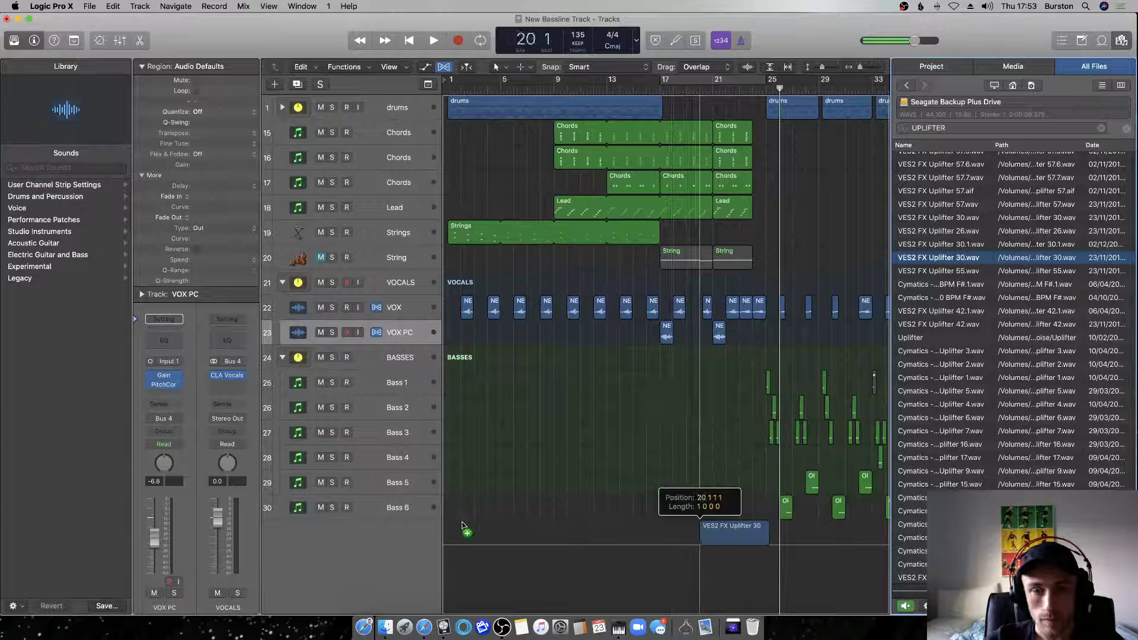
drag(382, 530, 420, 131)
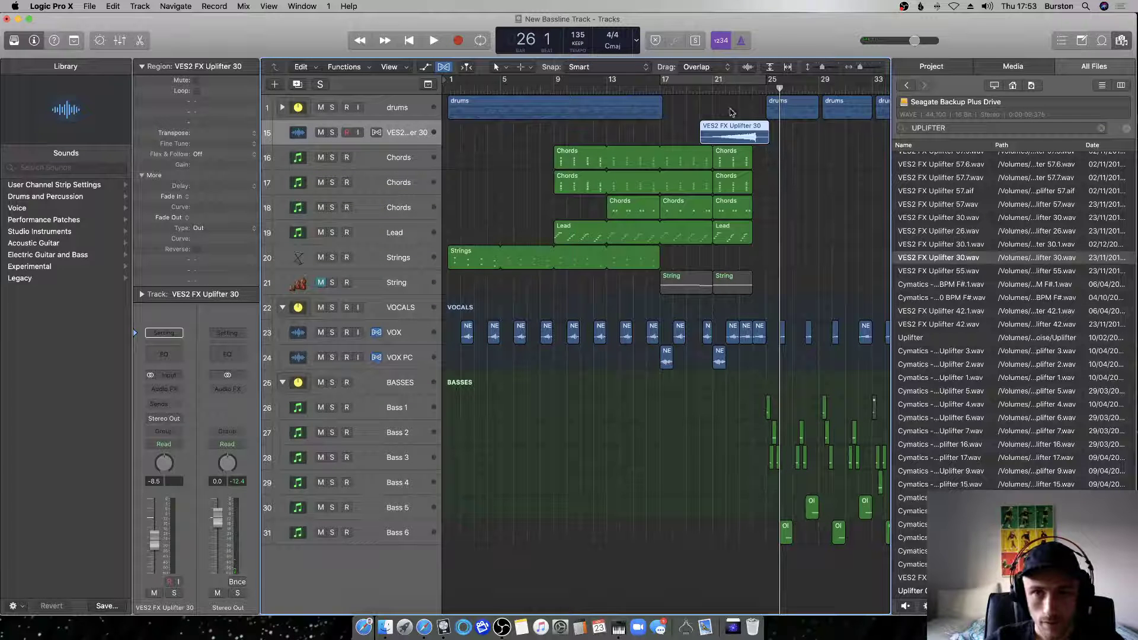
click(752, 89)
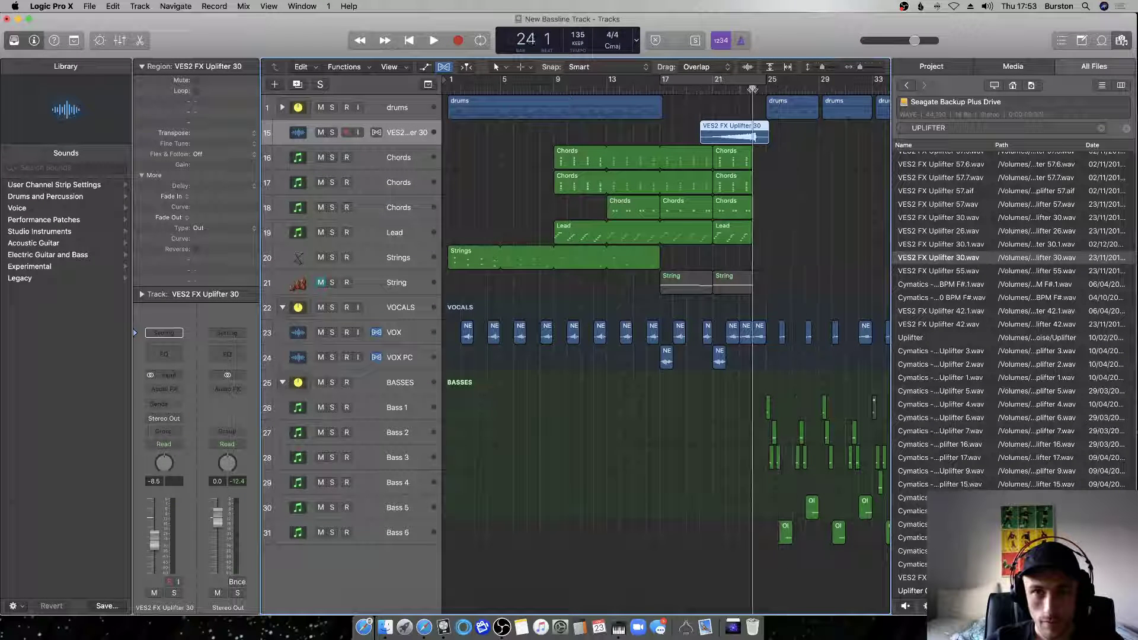
key(super+Right)
key(super+Right)
key(super+Right)
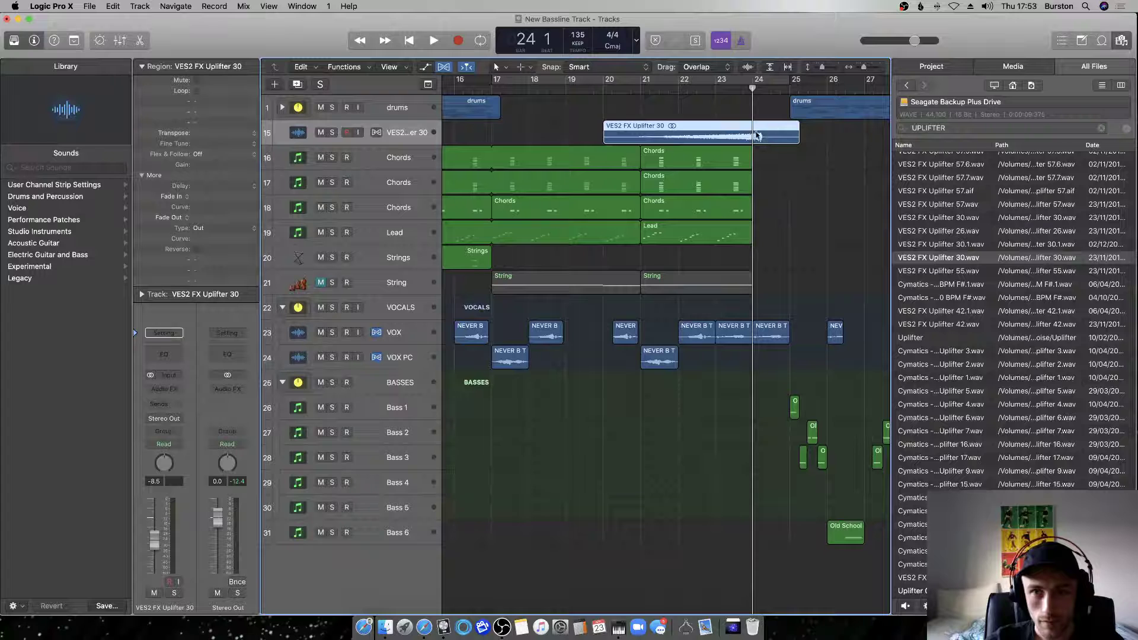
drag(754, 131, 837, 137)
key(Delete)
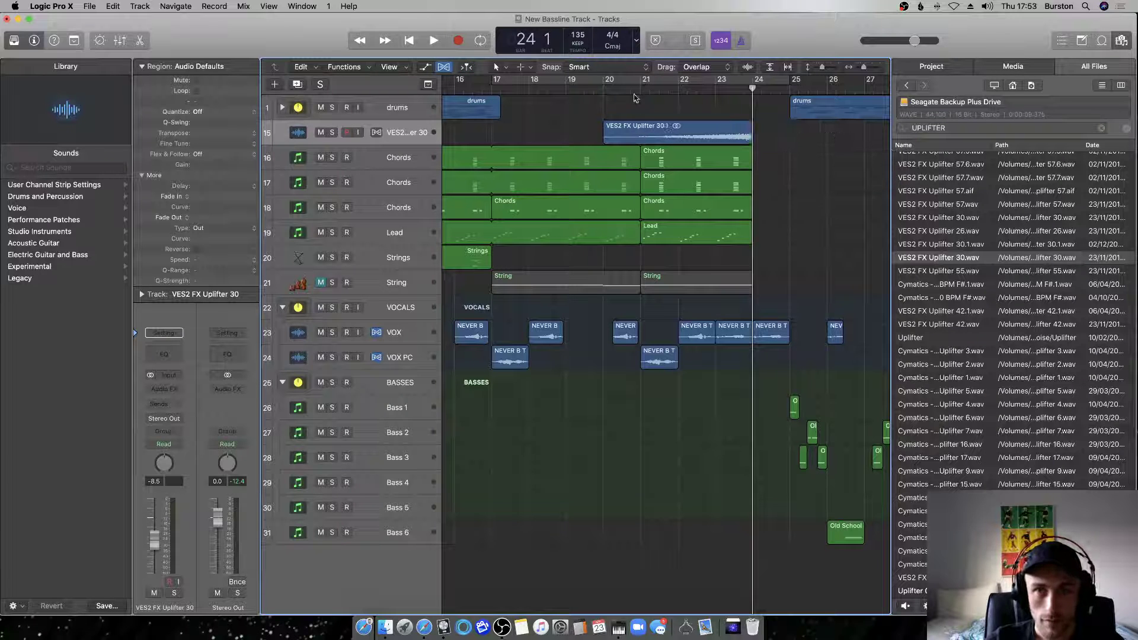
Play the uplifter, insert a Gain plug-in on its track set to about -11.9 dB, and lower the track volume to about -12.6.
click(634, 90)
key(space)
key(space)
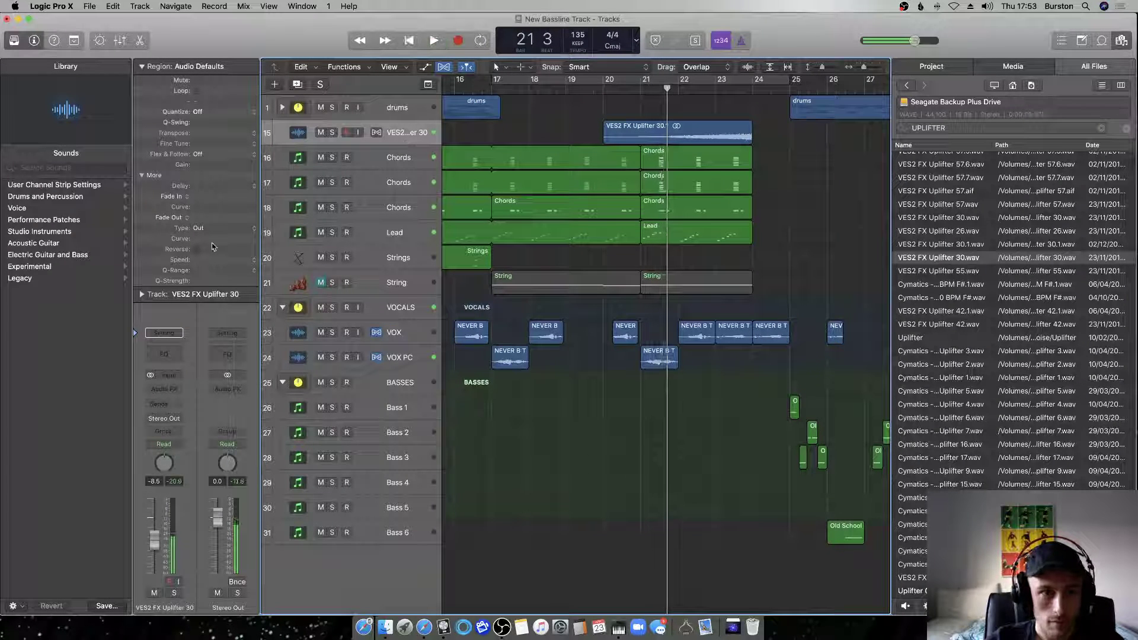
click(169, 389)
mouse_move(214, 558)
click(285, 557)
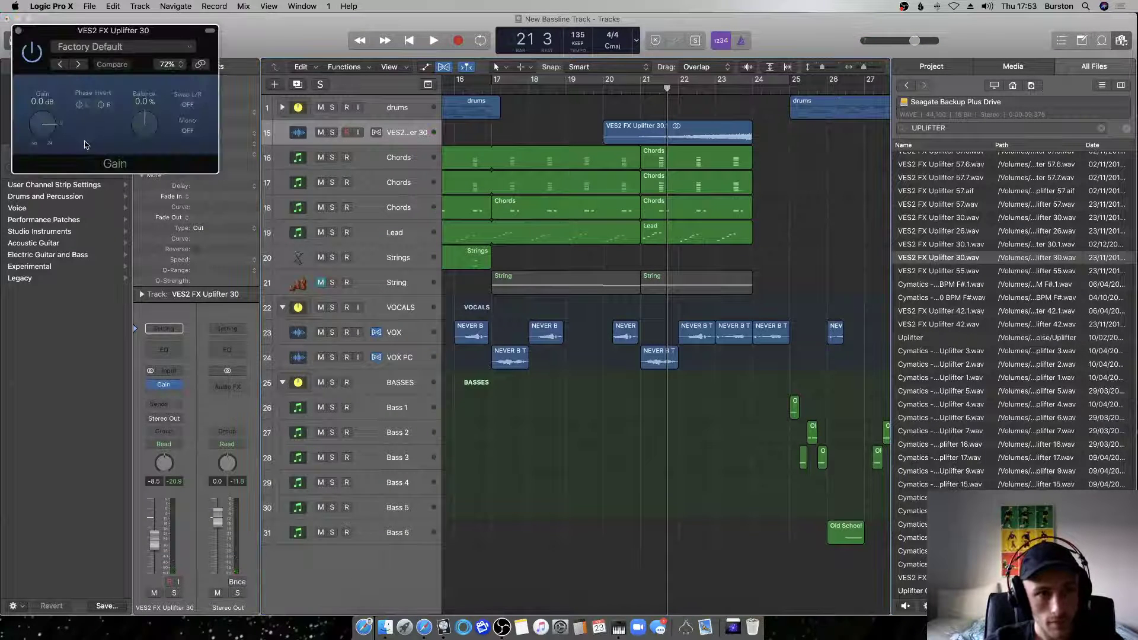
drag(43, 127, 50, 140)
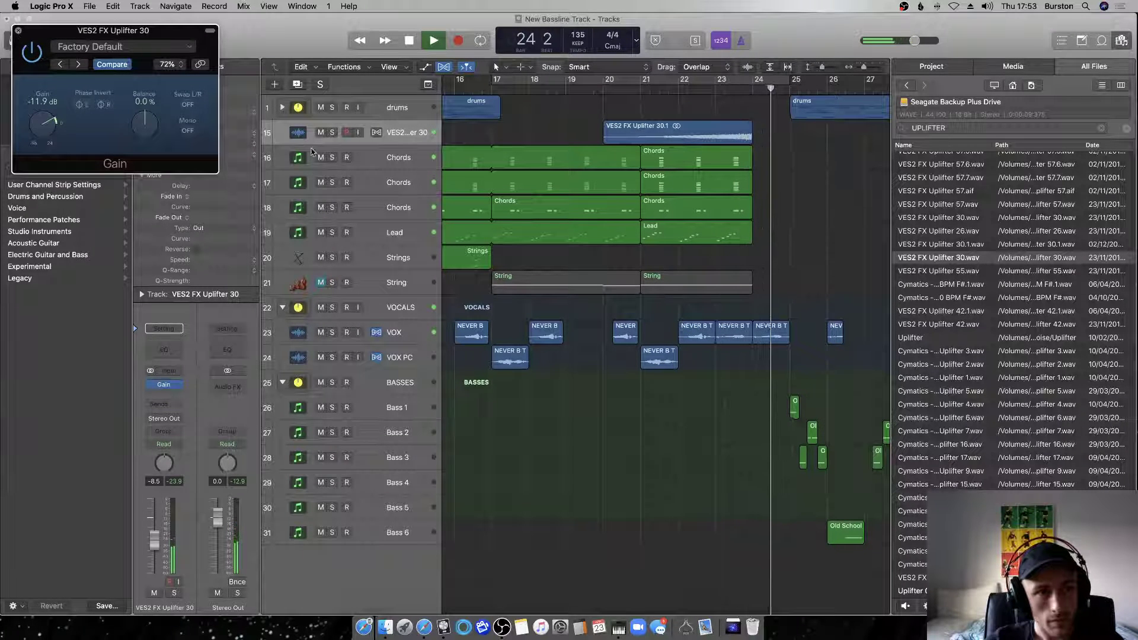
click(19, 30)
click(477, 203)
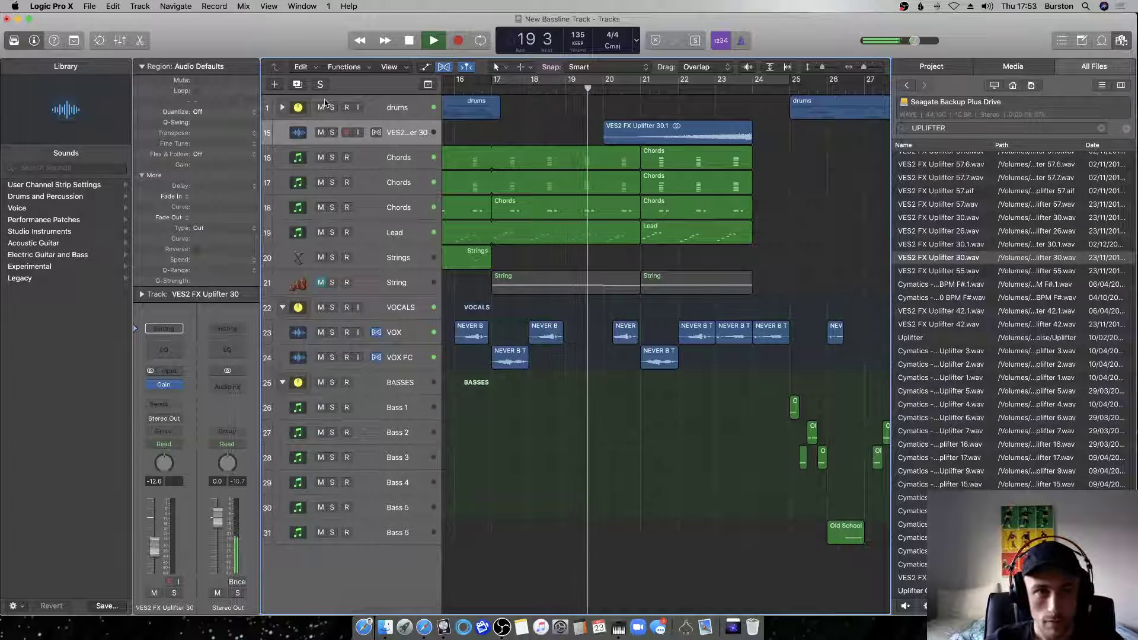
Add an audio track below VES2 FX Uplifter 30, place VES2 FX Uplifter 55.wav on it near bar 20, and play from there.
key(alt+super+a)
drag(938, 270, 610, 156)
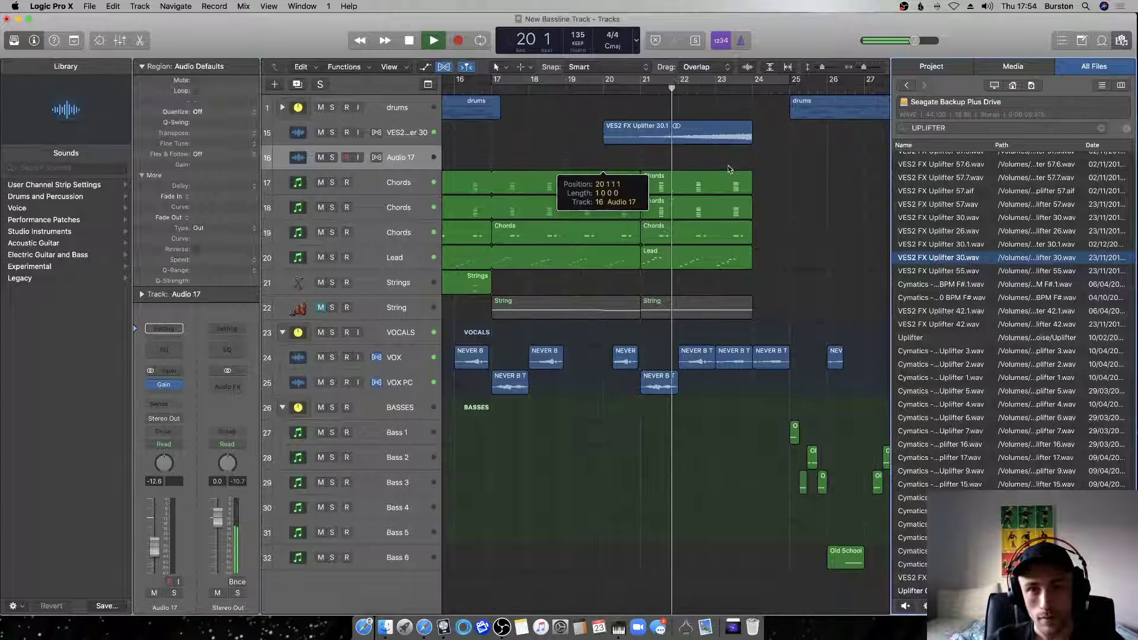
key(space)
click(603, 88)
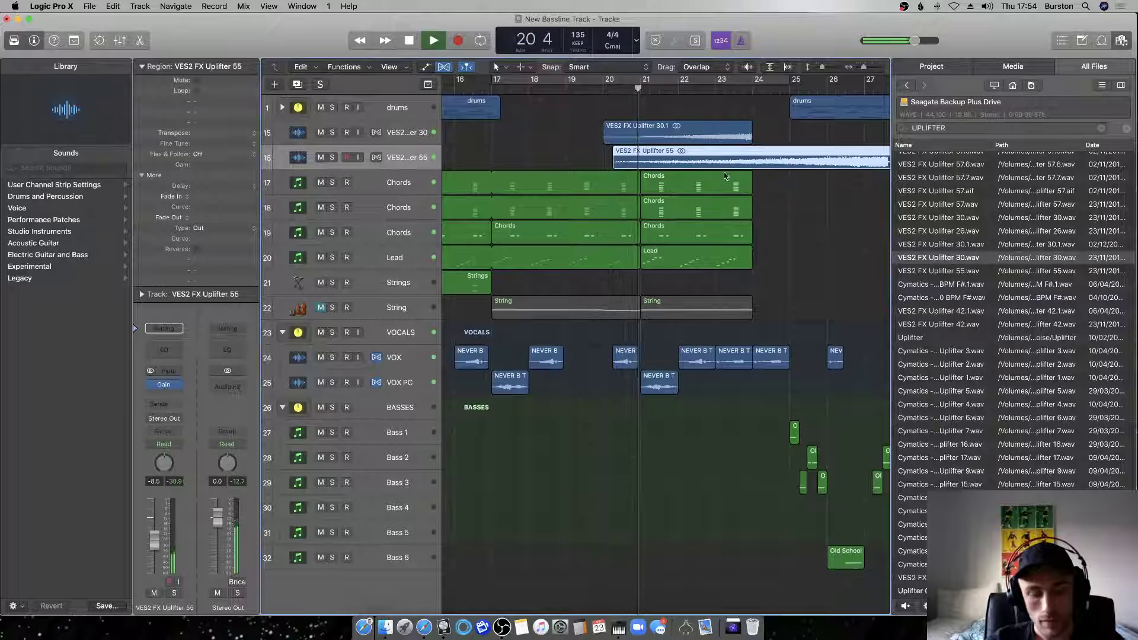
Trim the VES2 FX Uplifter 55 region and align it with the uplifter above, from bar 20 to bar 24.
key(super+Up)
key(super+Up)
scroll(723, 175, down, 3)
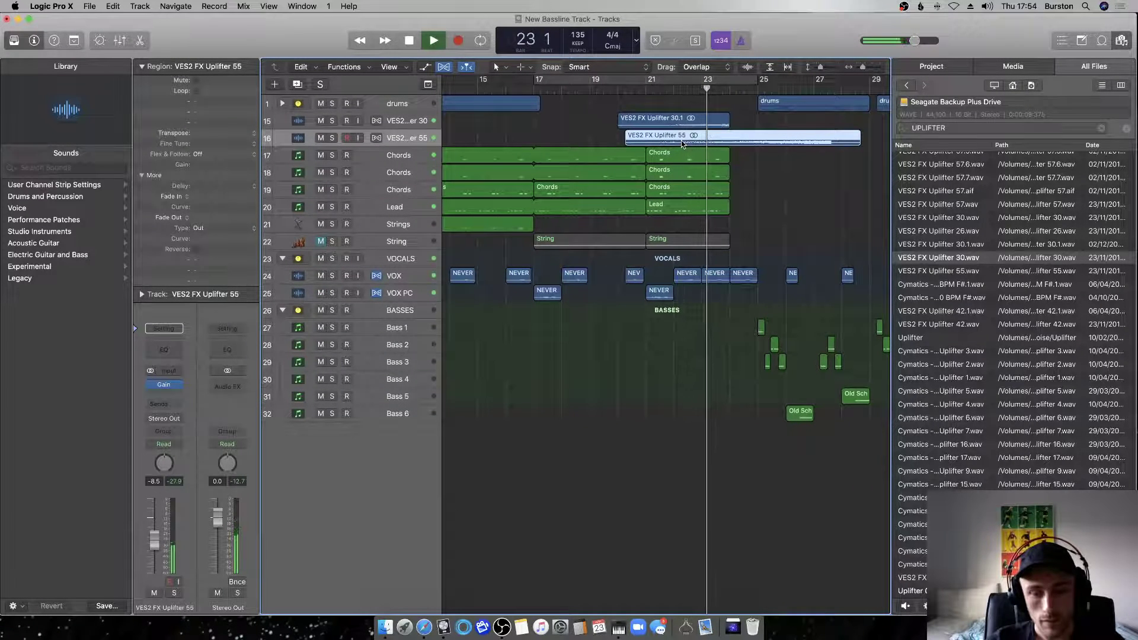
super+double_click(730, 139)
click(744, 140)
key(Delete)
drag(637, 135, 629, 135)
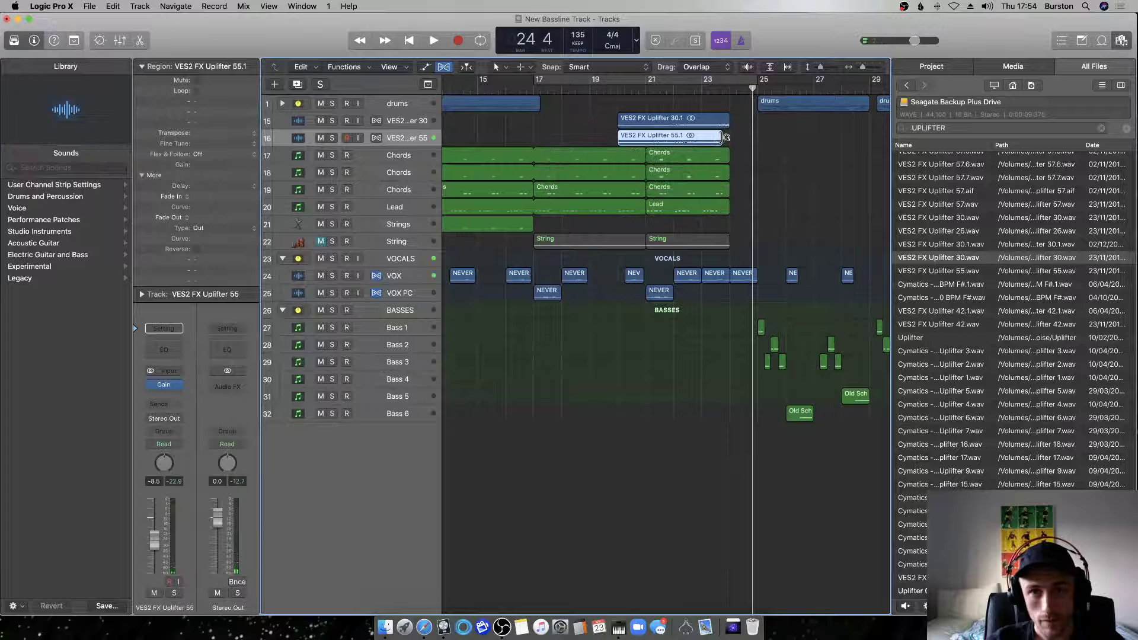
drag(731, 138, 736, 138)
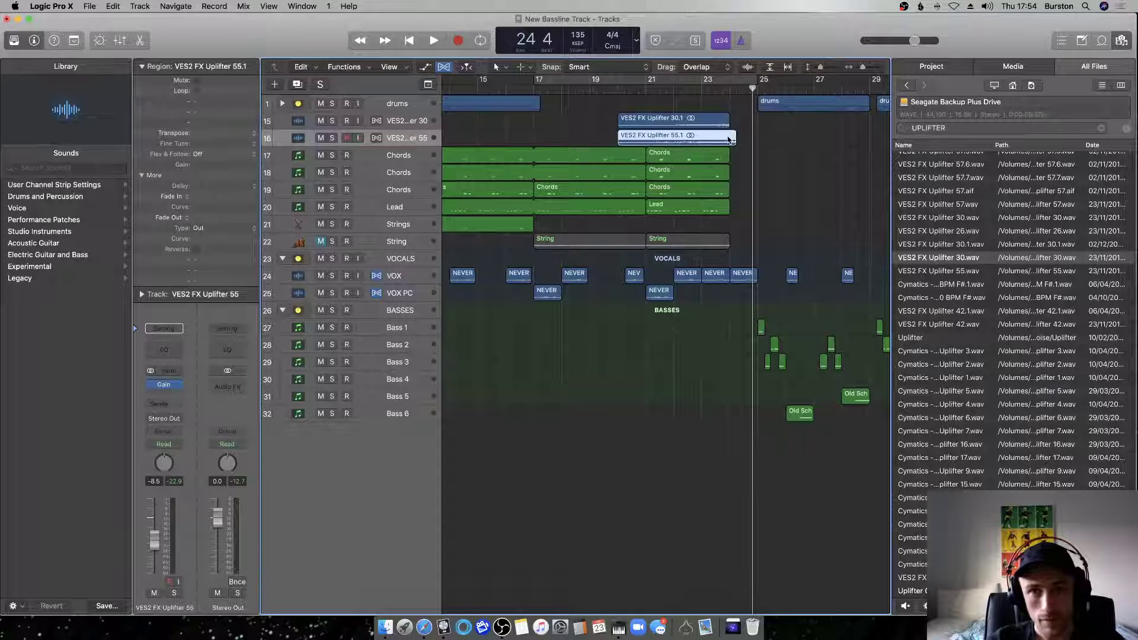
super+double_click(729, 137)
During playback, set Uplifter 55 to -11.8 volume and +10 pan, set Uplifter 30 to -14.0 with opposite pan, and save.
click(615, 91)
key(space)
key(super+s)
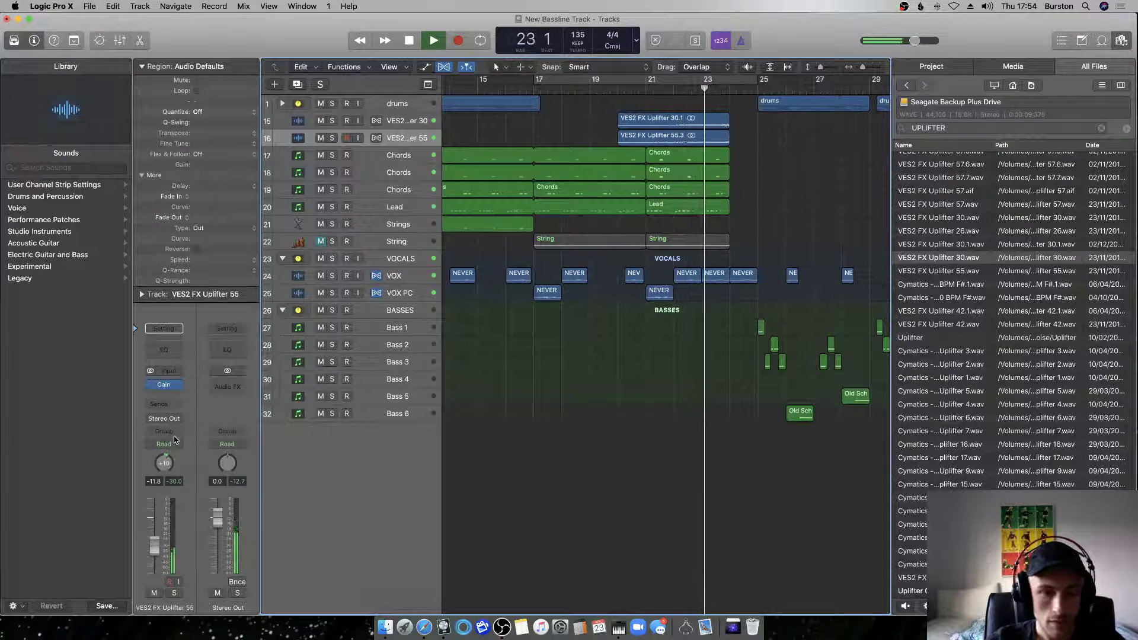
key(Up)
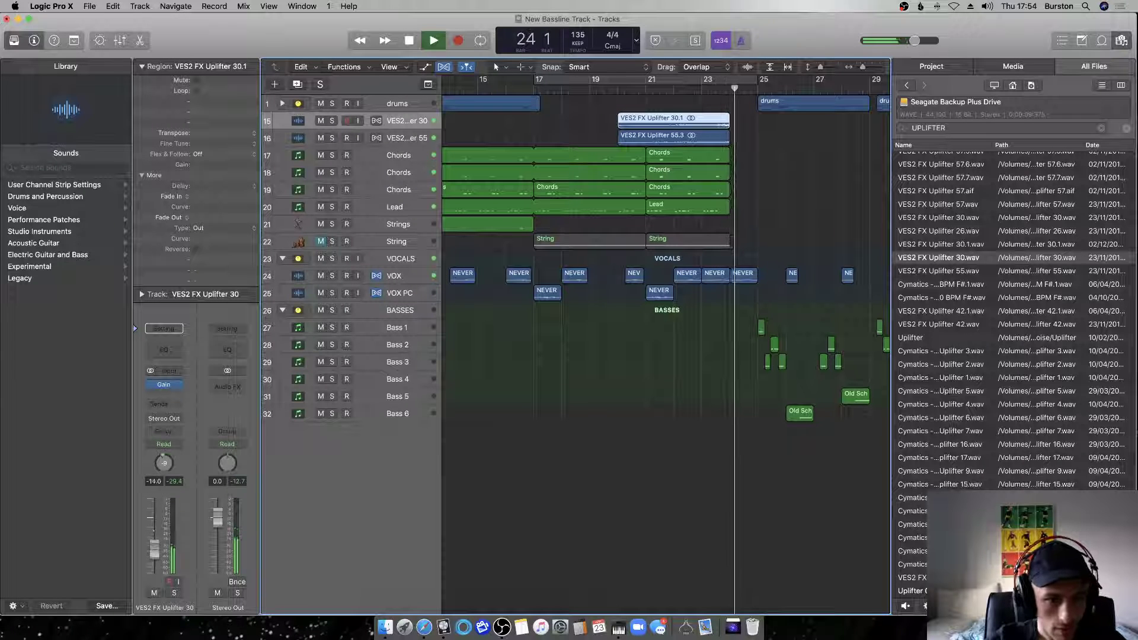
key(super+s)
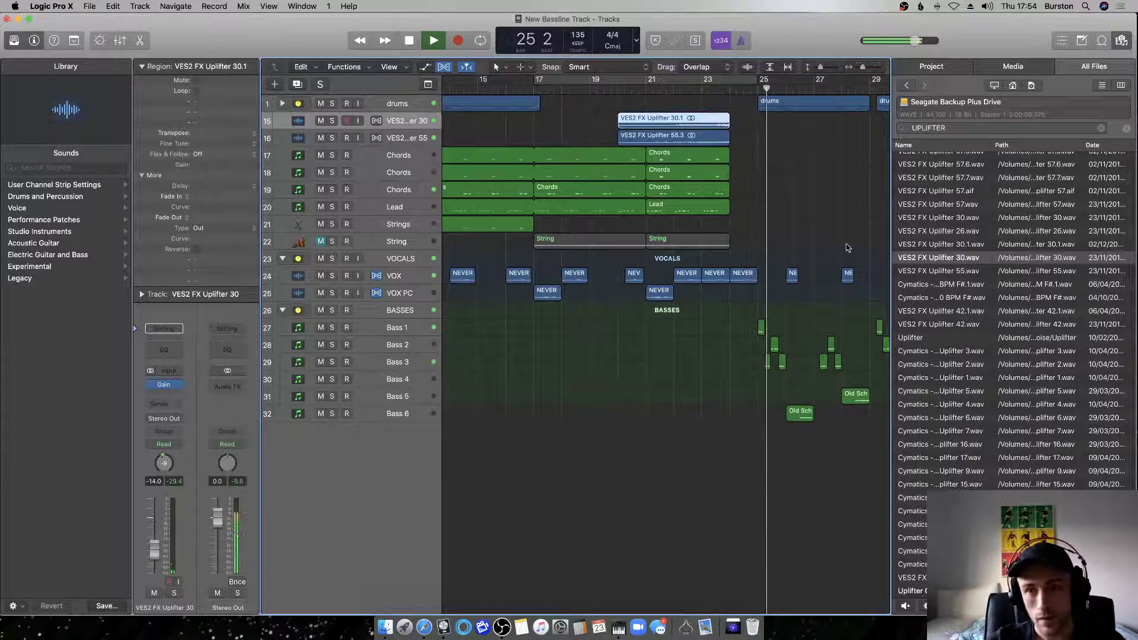
Extend the start of the VES2 FX Uplifter 55 region back to bar 17 and replay the build-up.
click(836, 252)
key(space)
mouse_move(707, 139)
mouse_down()
mouse_move(576, 146)
mouse_move(723, 139)
mouse_up()
click(524, 87)
key(space)
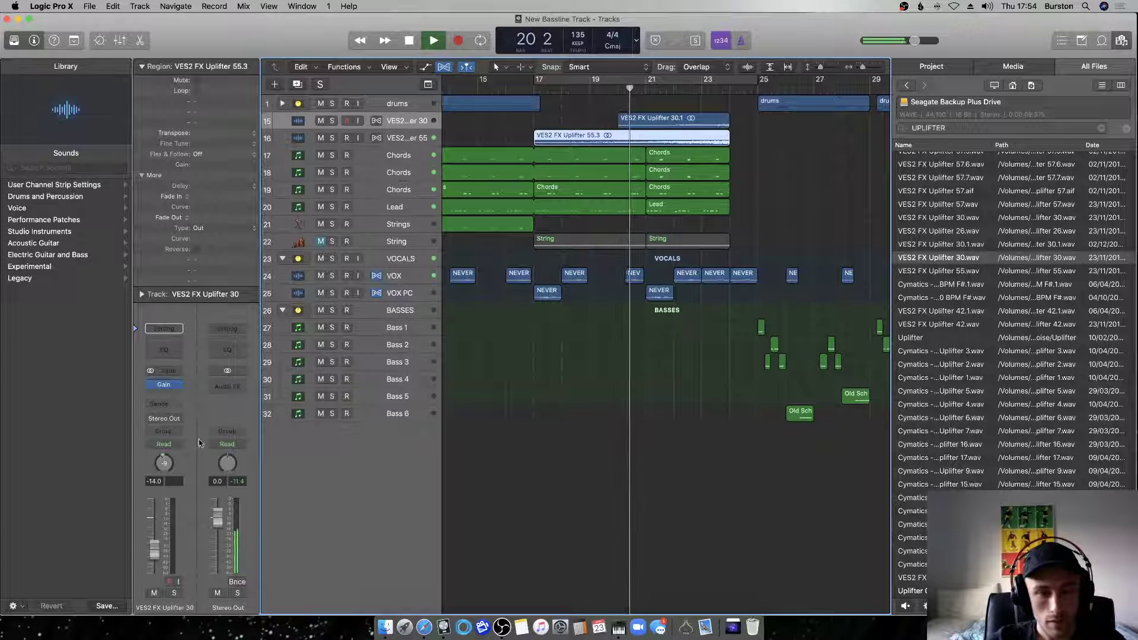
Lower the volume of the VES2 FX Uplifter 55 track and set the VES2 FX Uplifter 30 track to -15.6.
key(Down)
drag(158, 552, 159, 563)
key(Up)
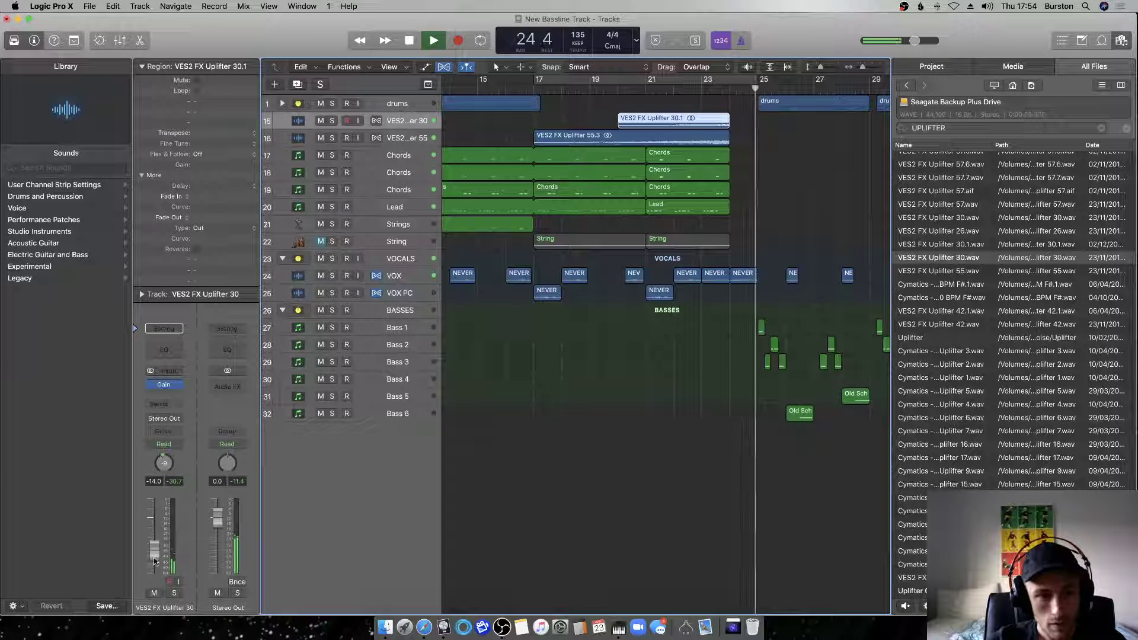
click(526, 542)
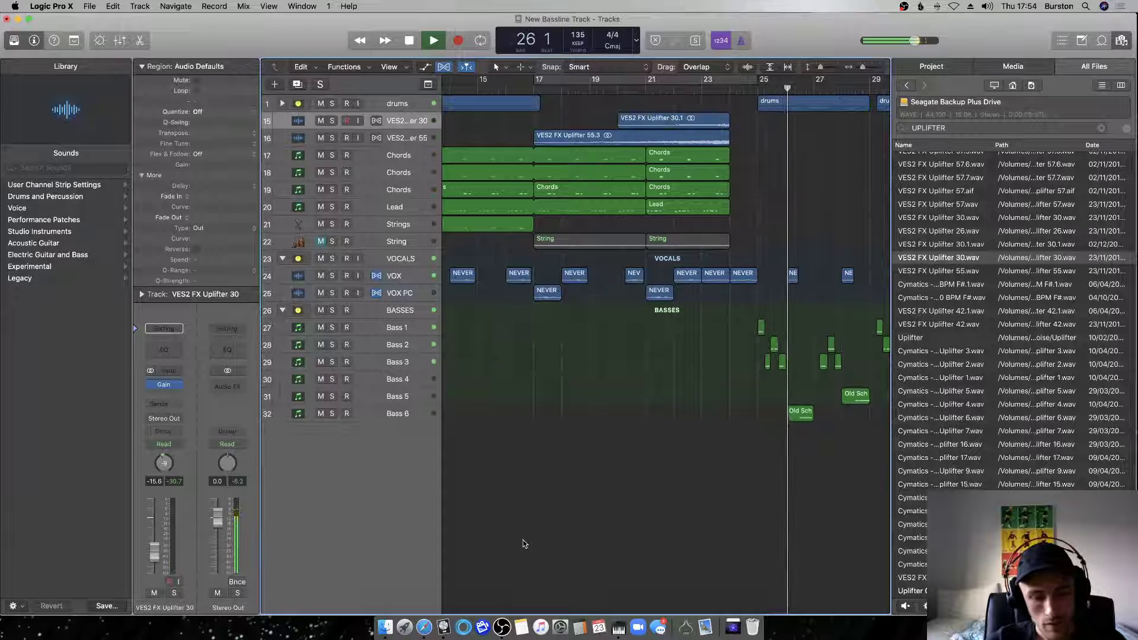
Replace the SPAN plug-in on the drums track with the stereo SoundToys Decapitator and play the section from bar 25.
key(z)
click(392, 111)
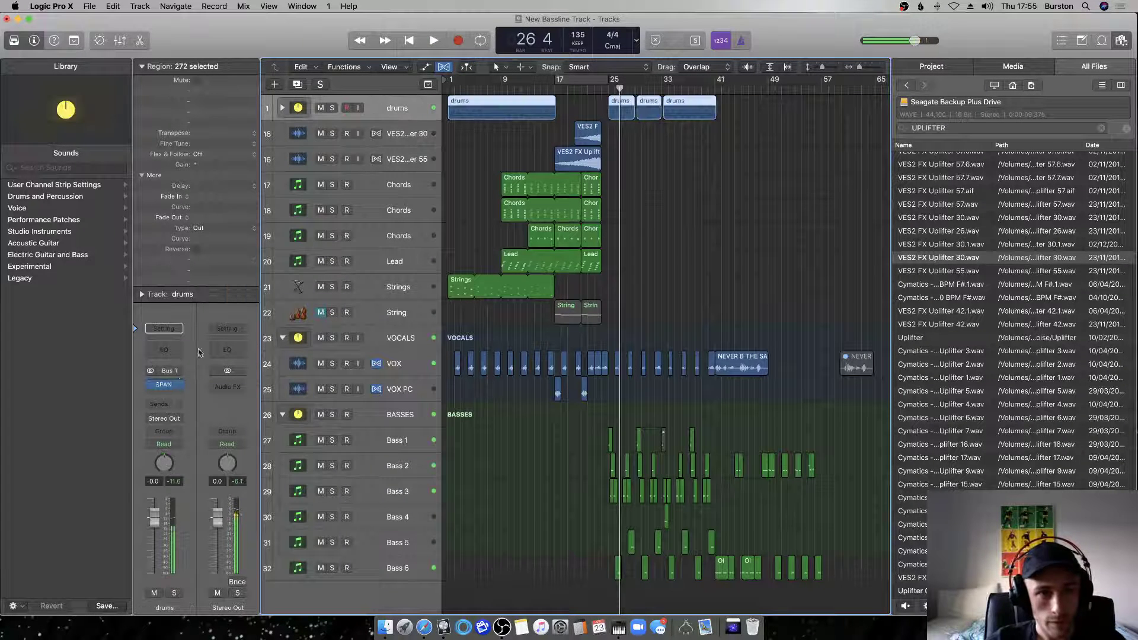
click(180, 387)
mouse_move(187, 436)
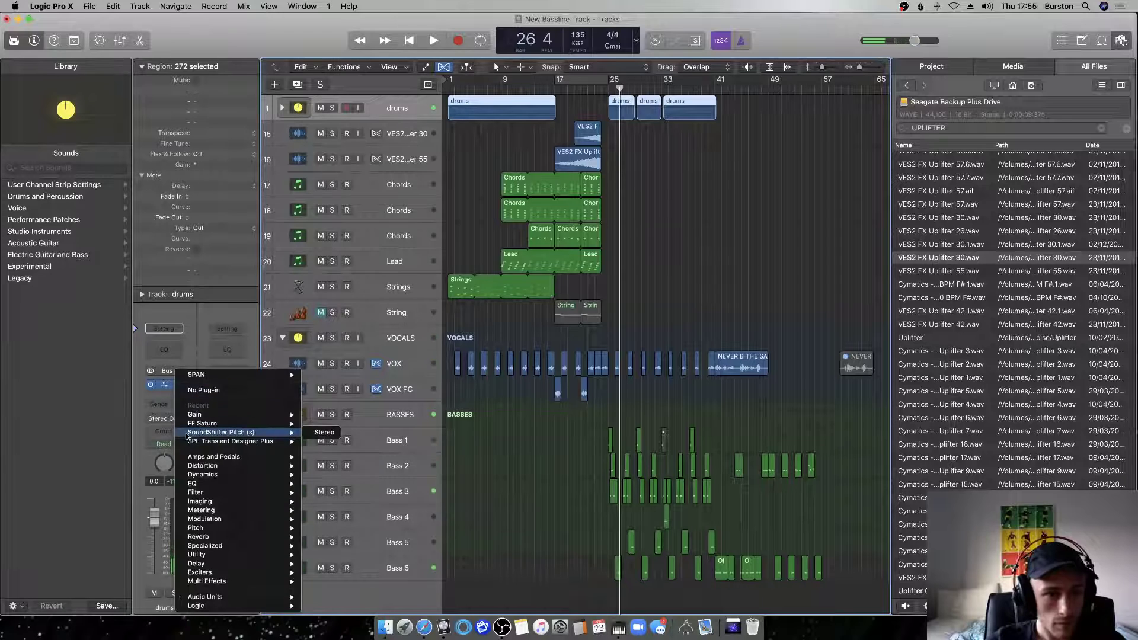
mouse_move(248, 474)
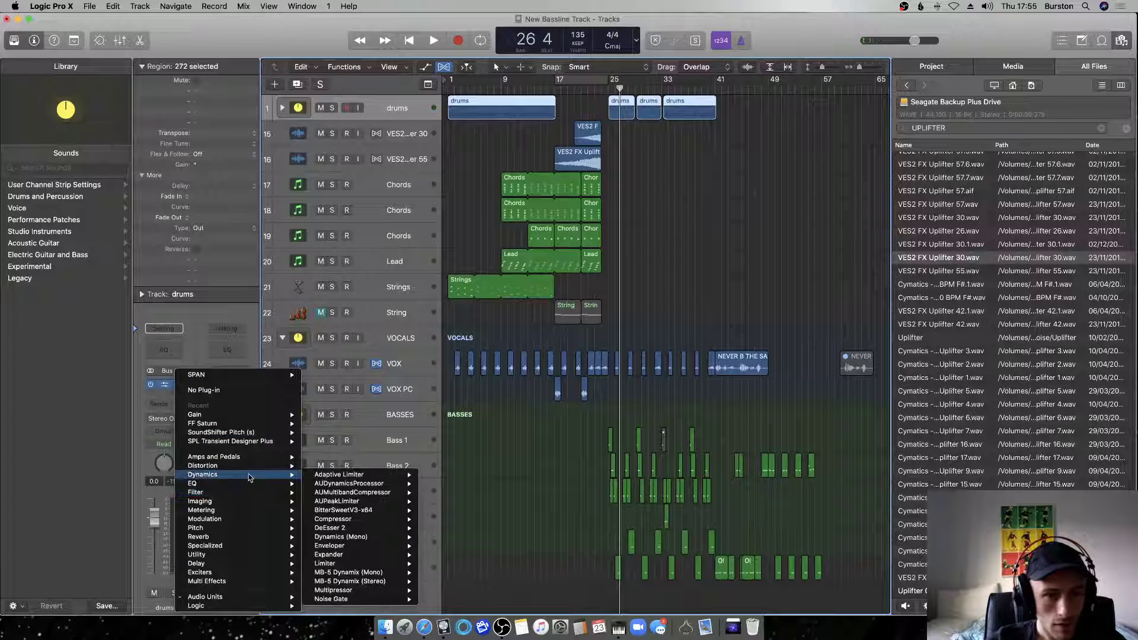
mouse_move(273, 601)
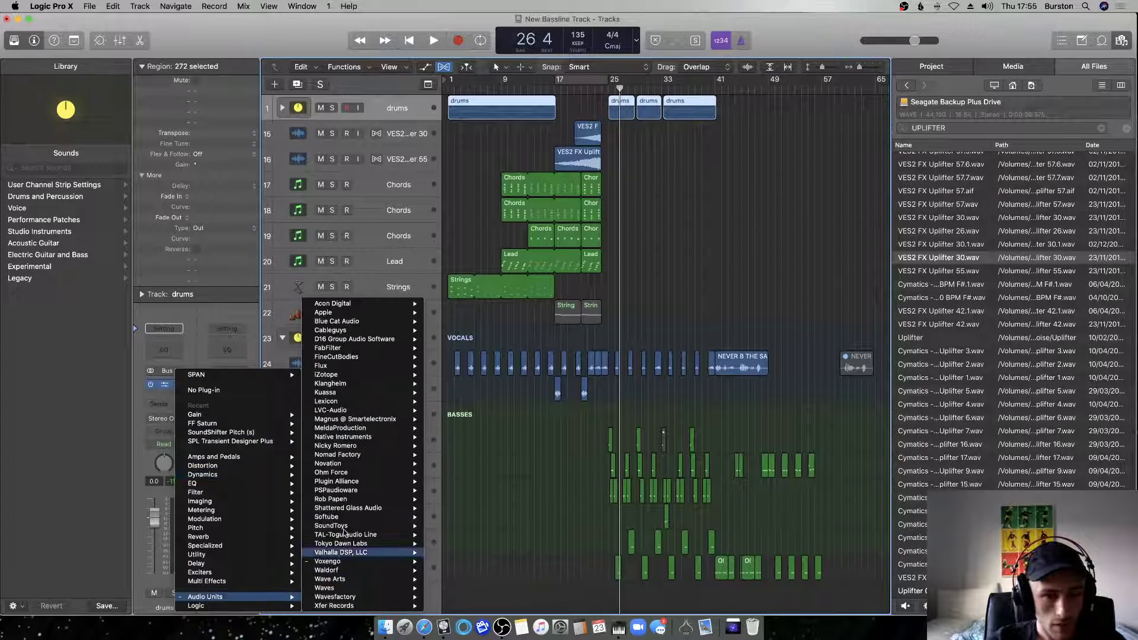
mouse_move(352, 526)
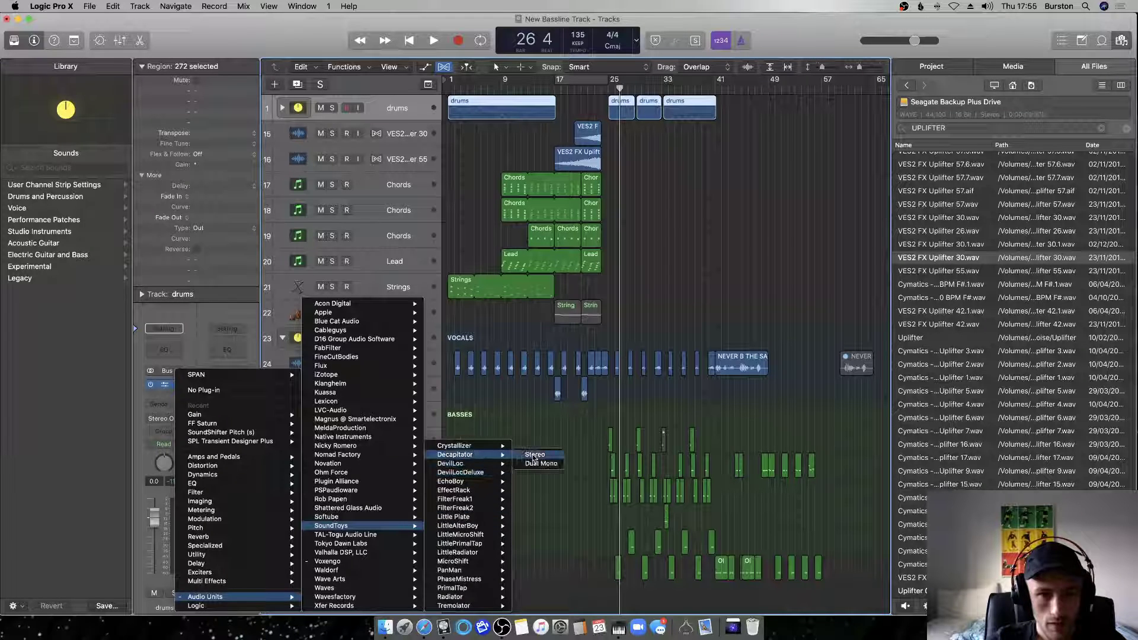
click(534, 455)
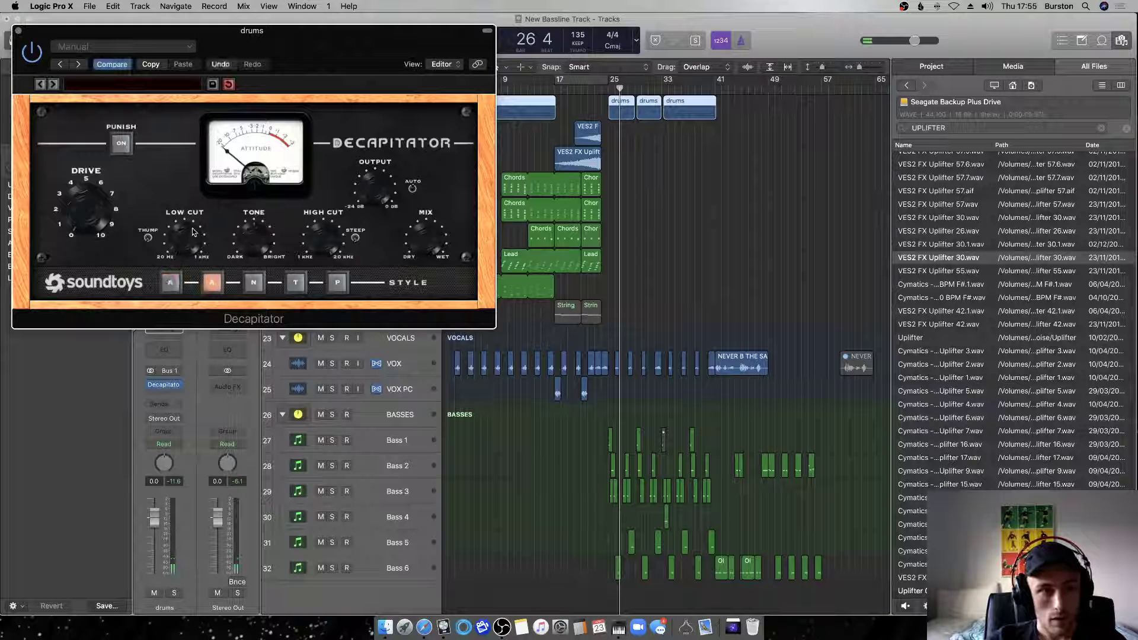
key(space)
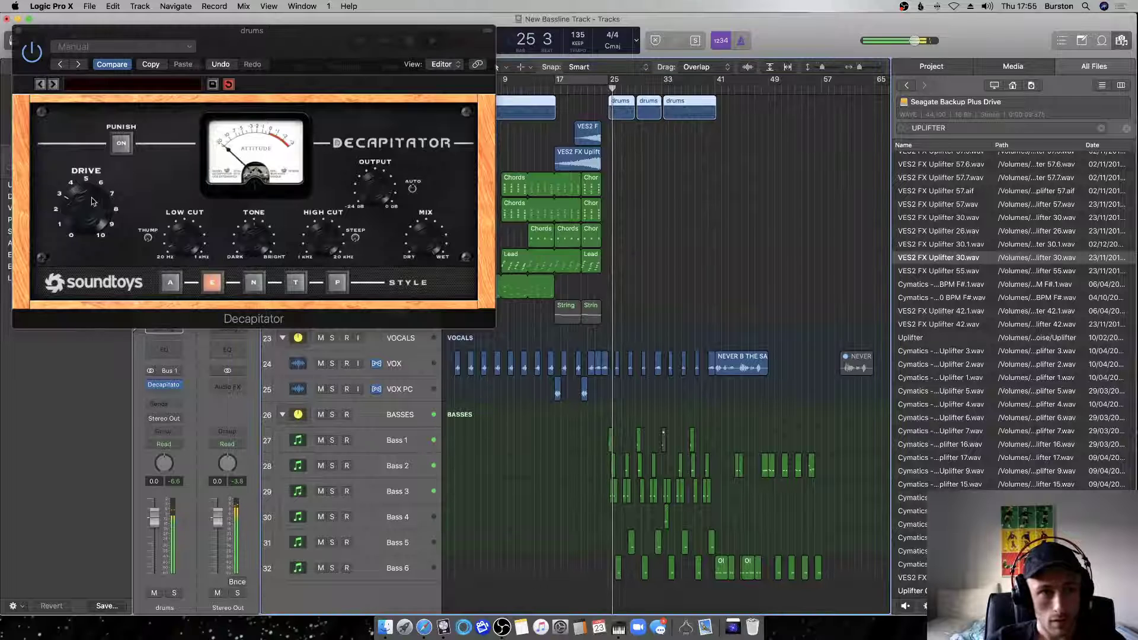
Adjust the Decapitator drive on the drums during playback, close the plug-in and save the project.
drag(92, 202, 90, 211)
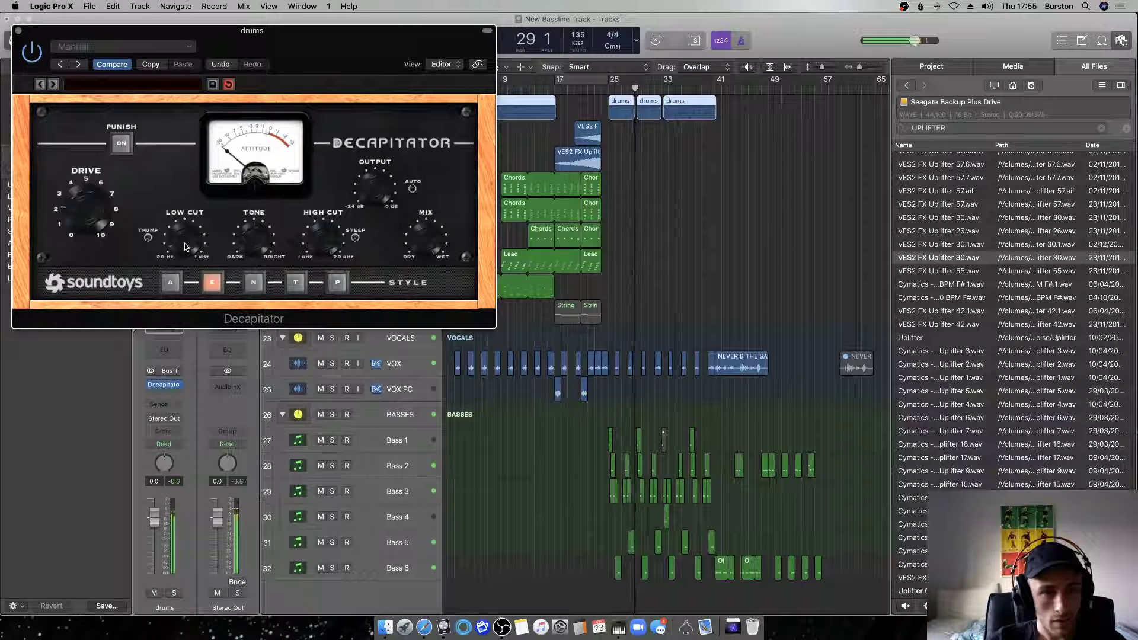
key(super+w)
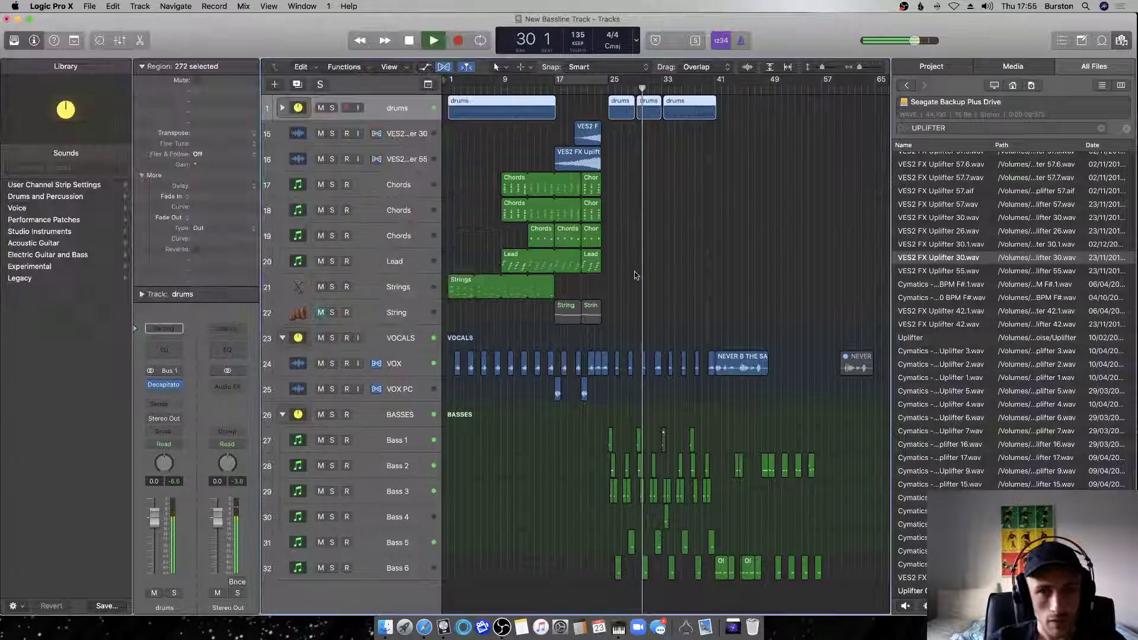
click(676, 282)
key(super+s)
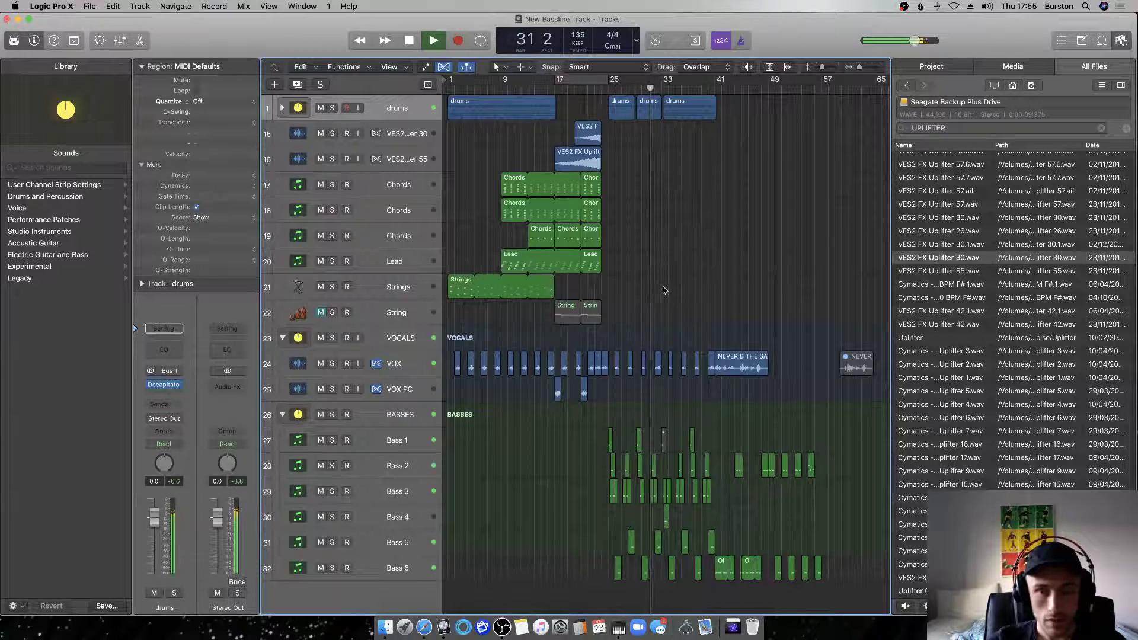
key(super+Right)
key(super+Right)
key(super+s)
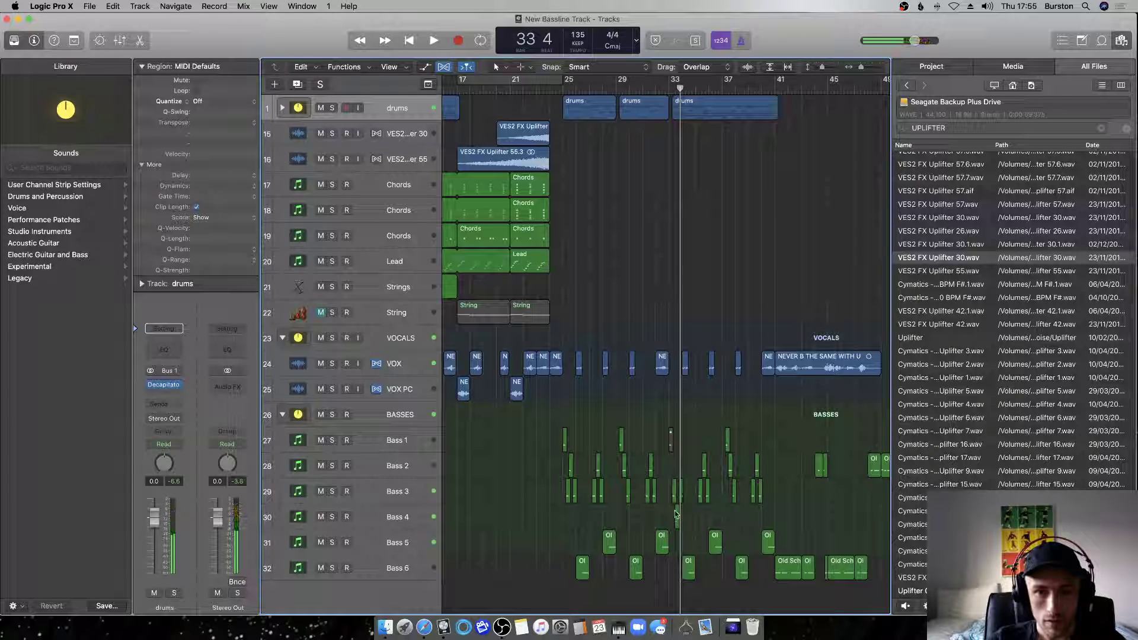
Cycle bars 33 to 35 and place a shortened copy of the VES2 FX Uplifter 30 region at bars 31 to 33.
click(393, 520)
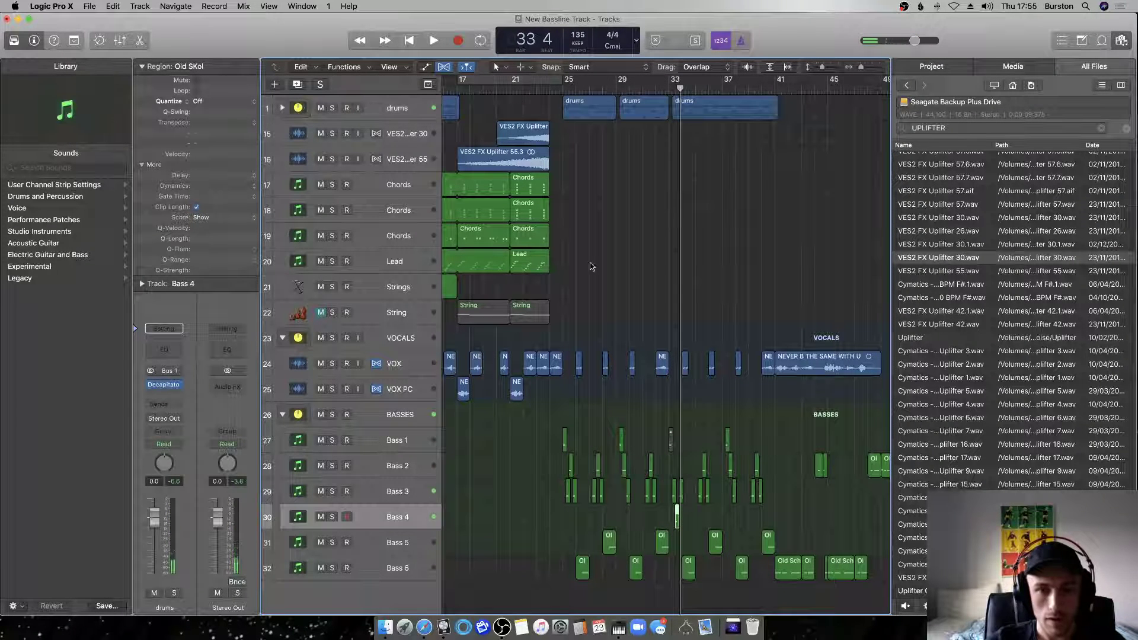
click(674, 81)
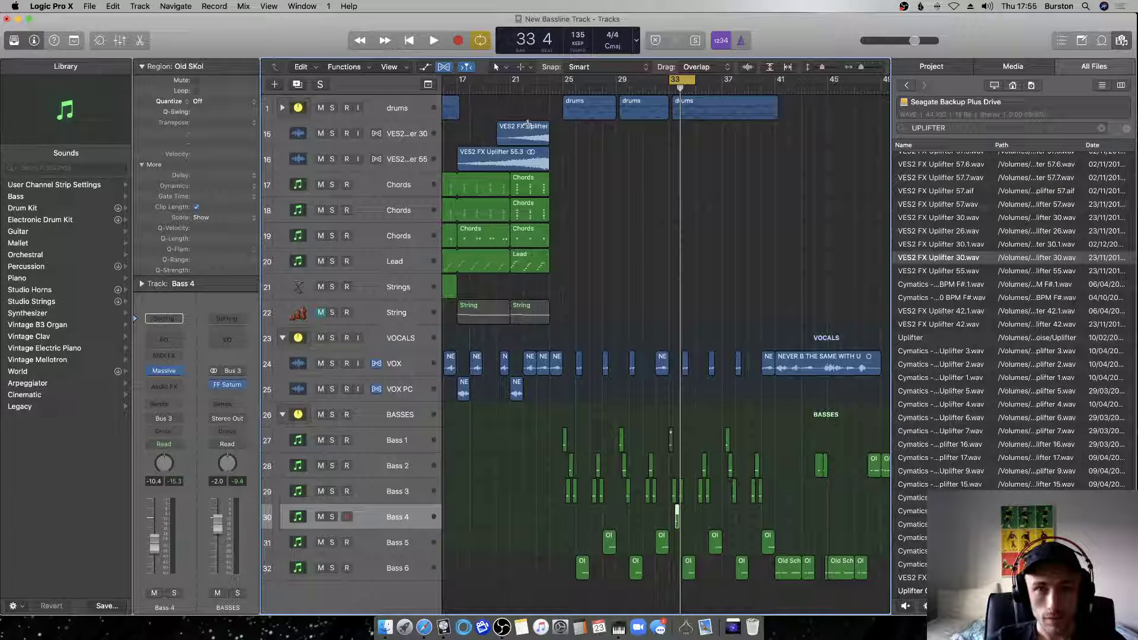
drag(521, 123, 498, 137)
drag(598, 142, 658, 136)
click(643, 88)
click(688, 172)
key(space)
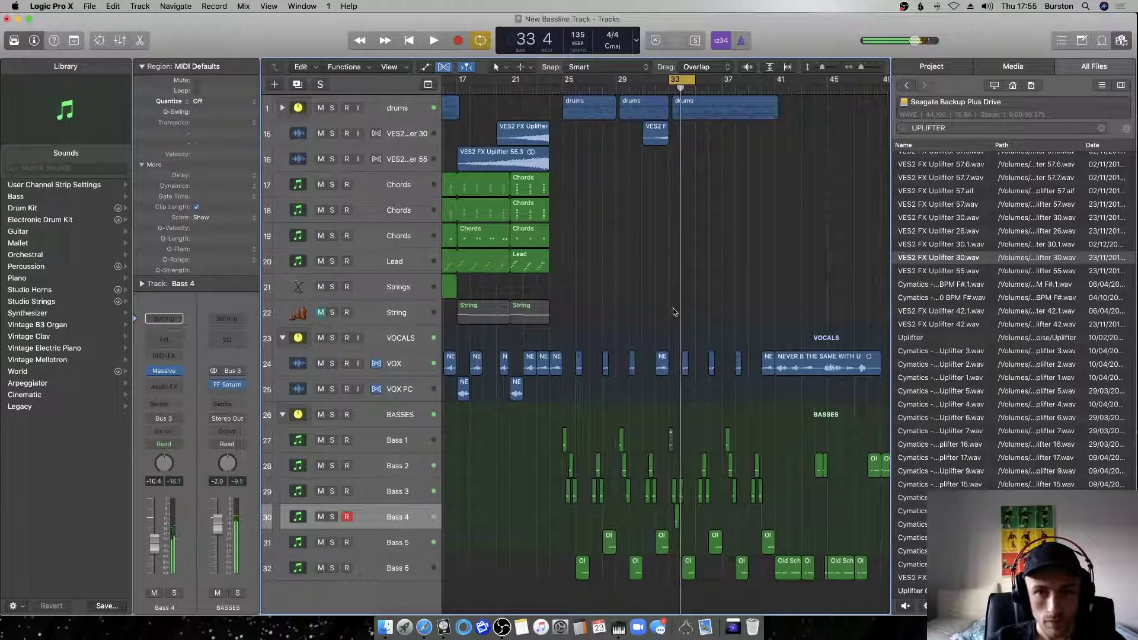
Load the SD DARK WARP preset in Massive on Bass 4 and audition its bar 33 region in the Piano Roll.
click(168, 372)
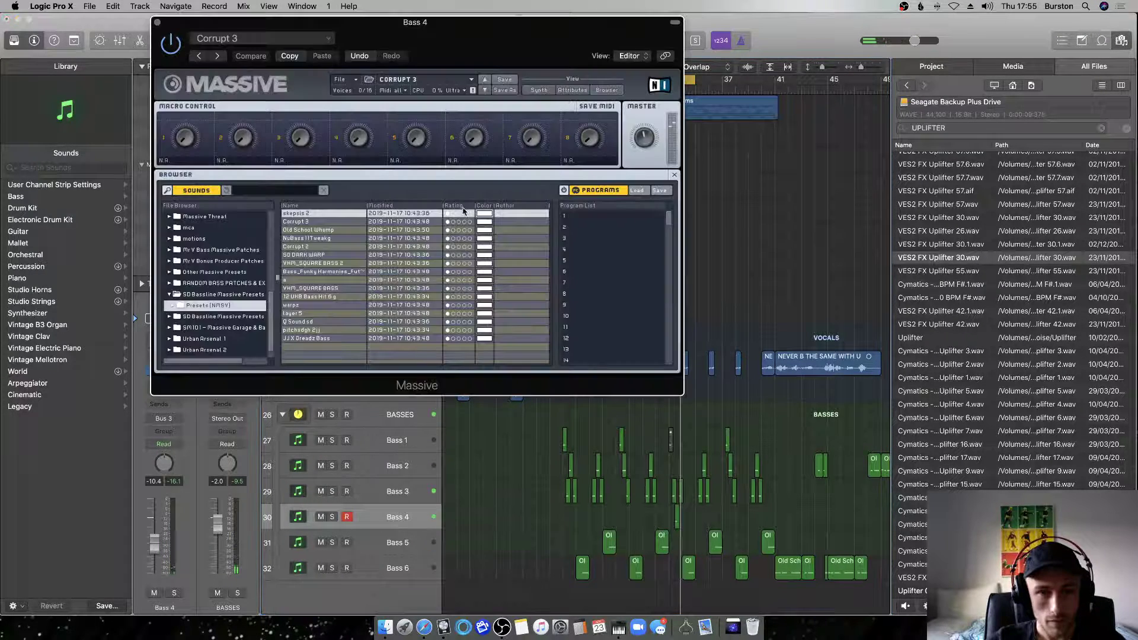
click(307, 254)
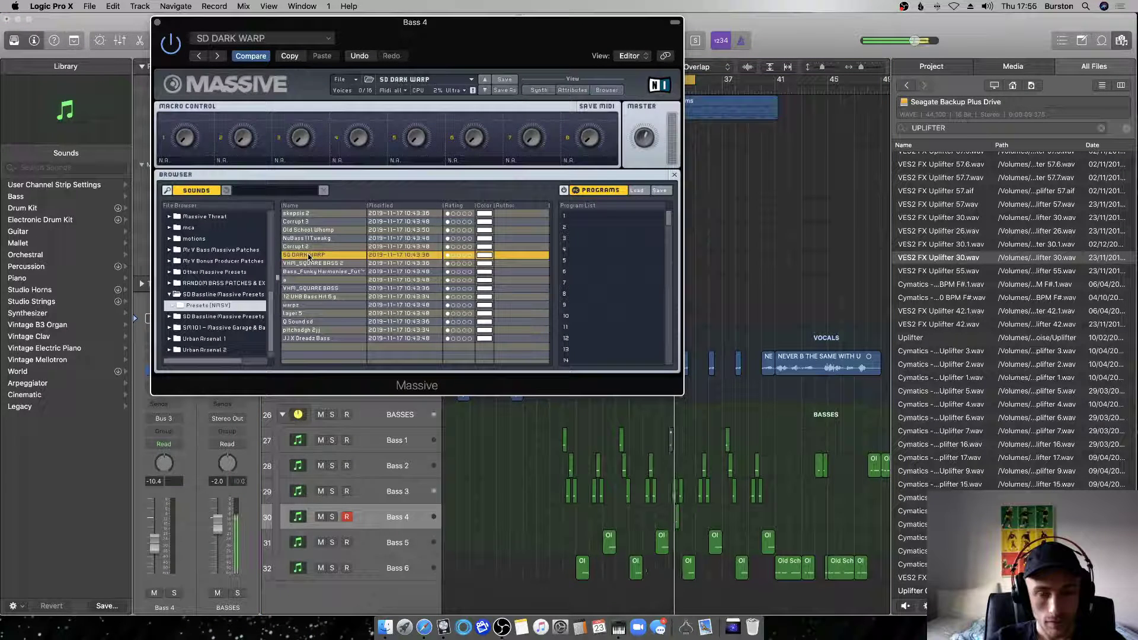
click(677, 511)
double_click(677, 511)
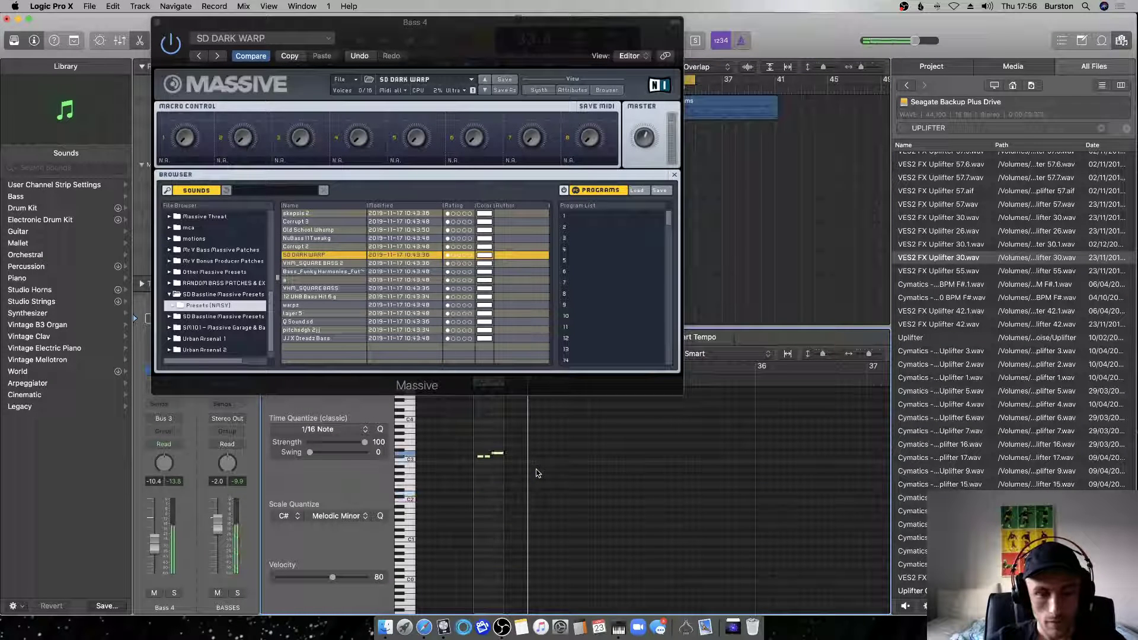
key(space)
key(space)
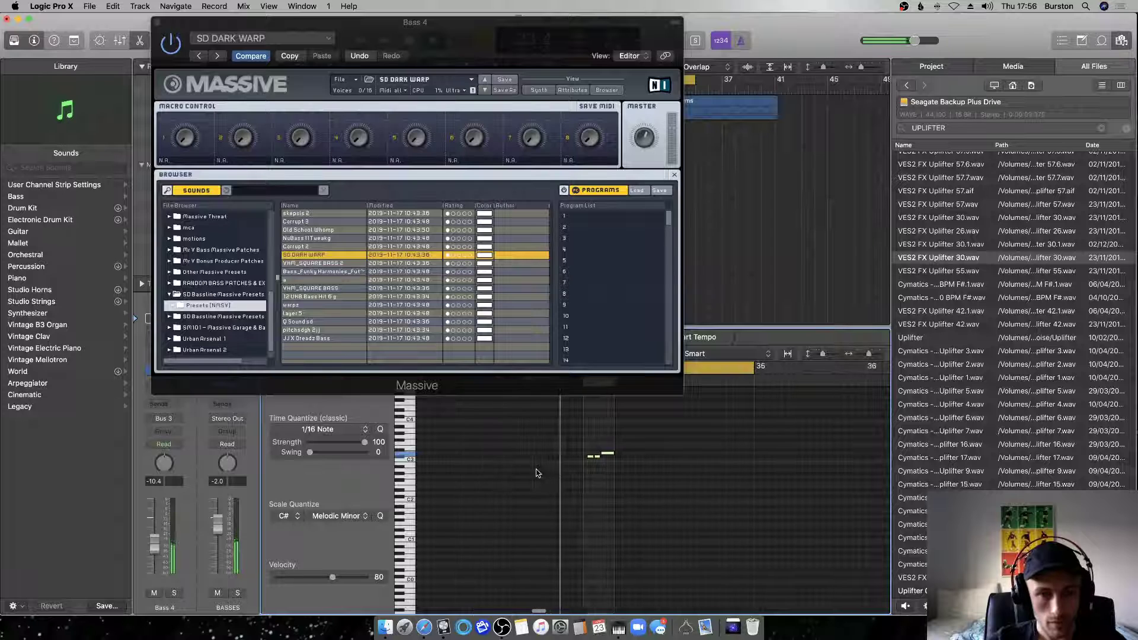
scroll(536, 473, right, 3)
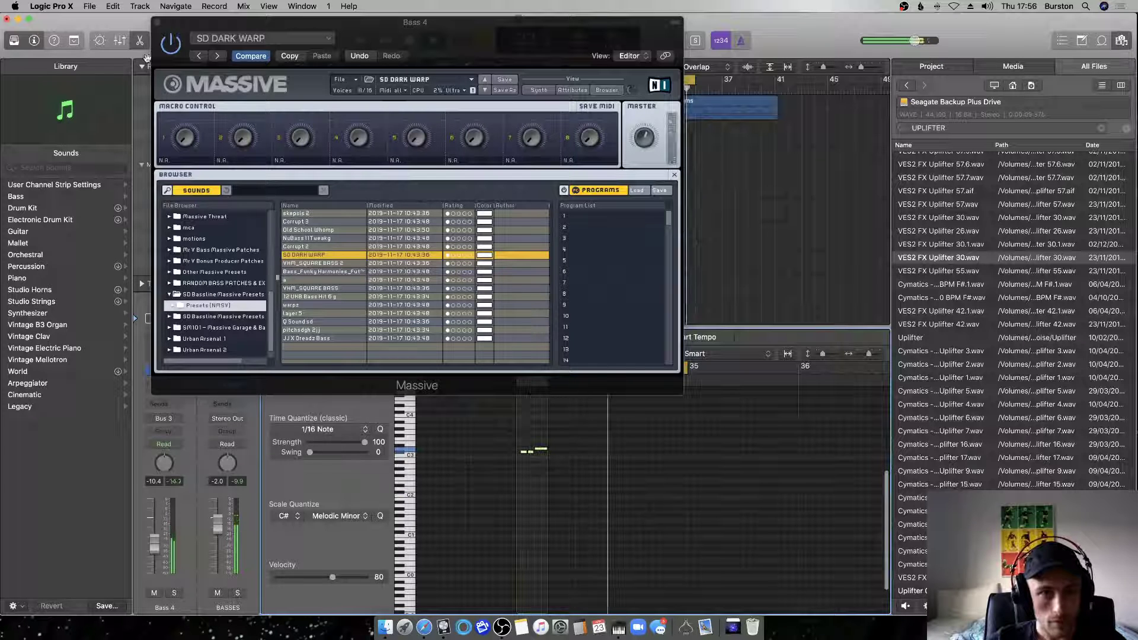
click(642, 180)
key(super+w)
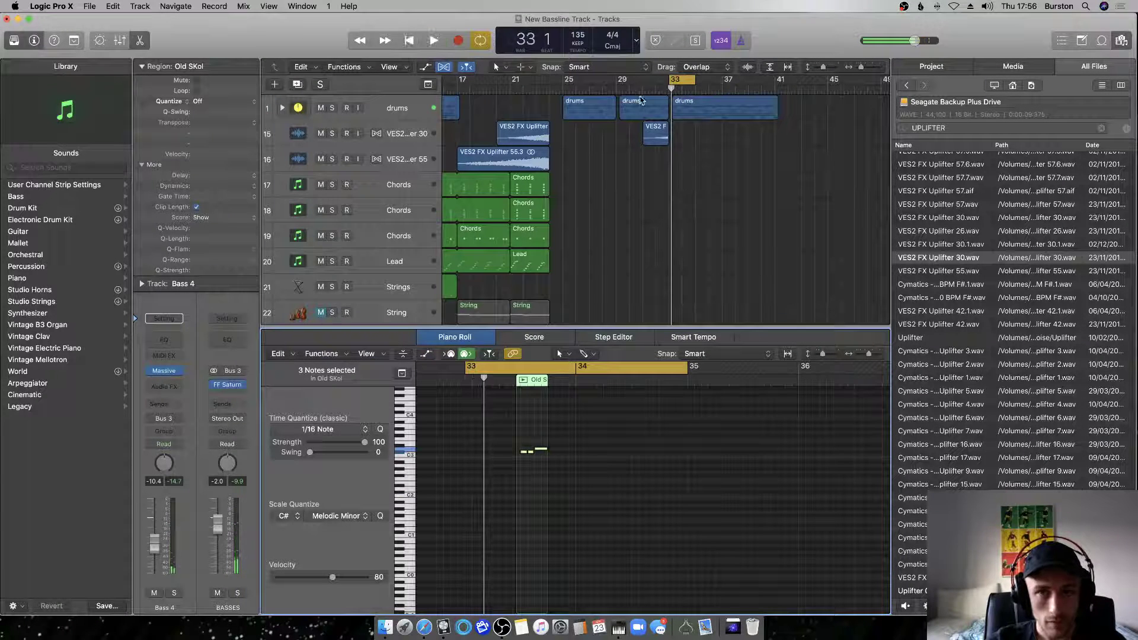
Set the cycle range from bar 25 to bar 41, play the drop and save the project.
click(728, 168)
scroll(620, 143, down, 5)
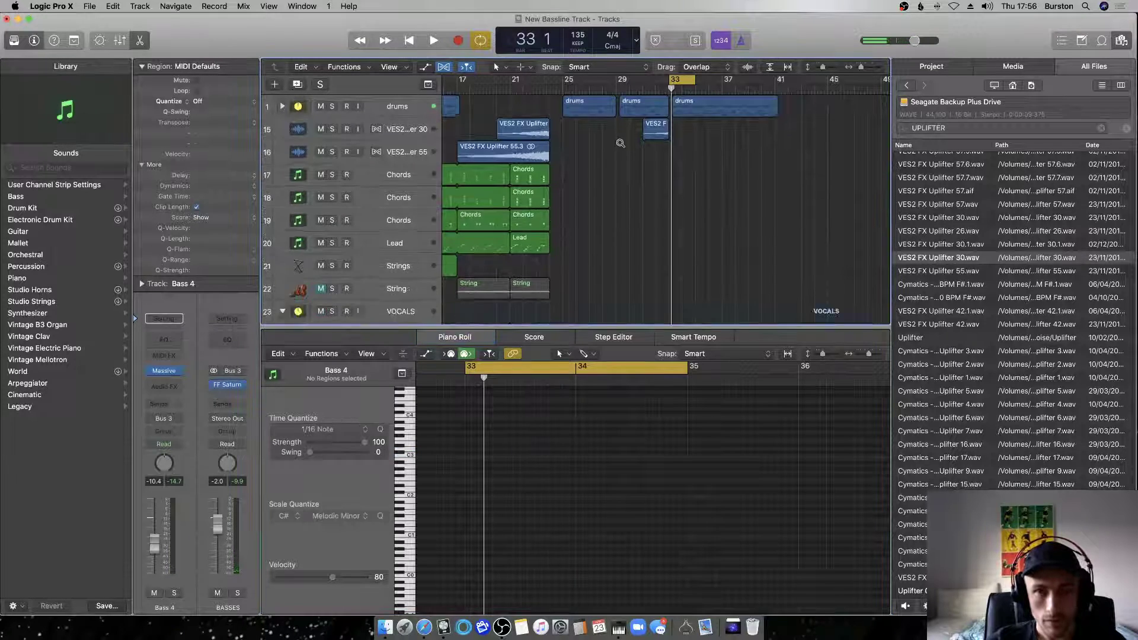
drag(563, 82, 776, 102)
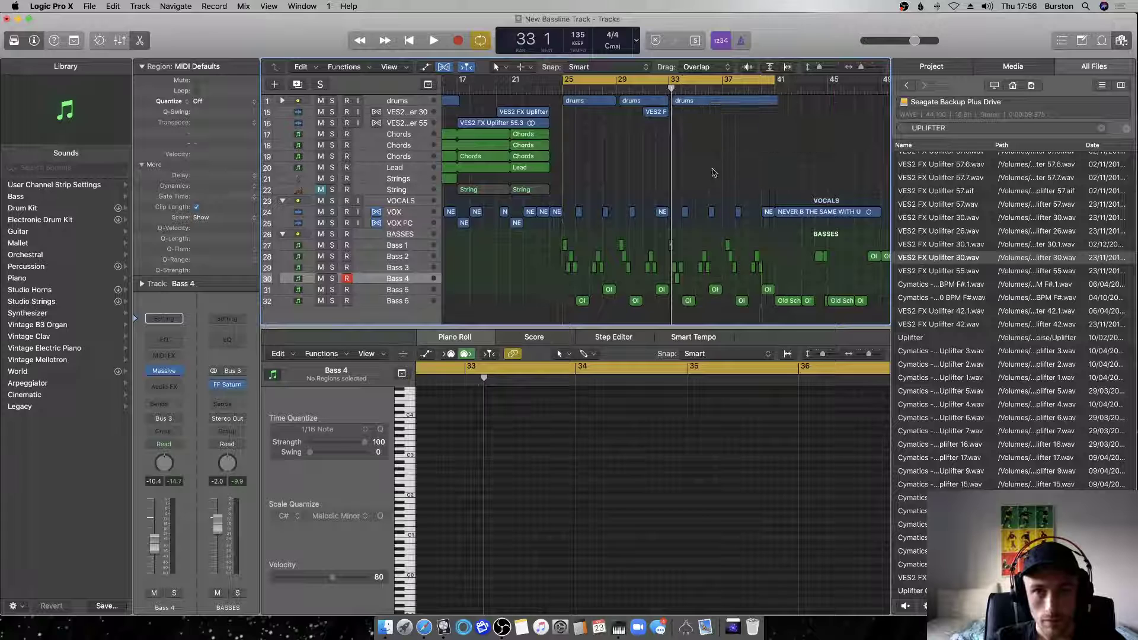
key(space)
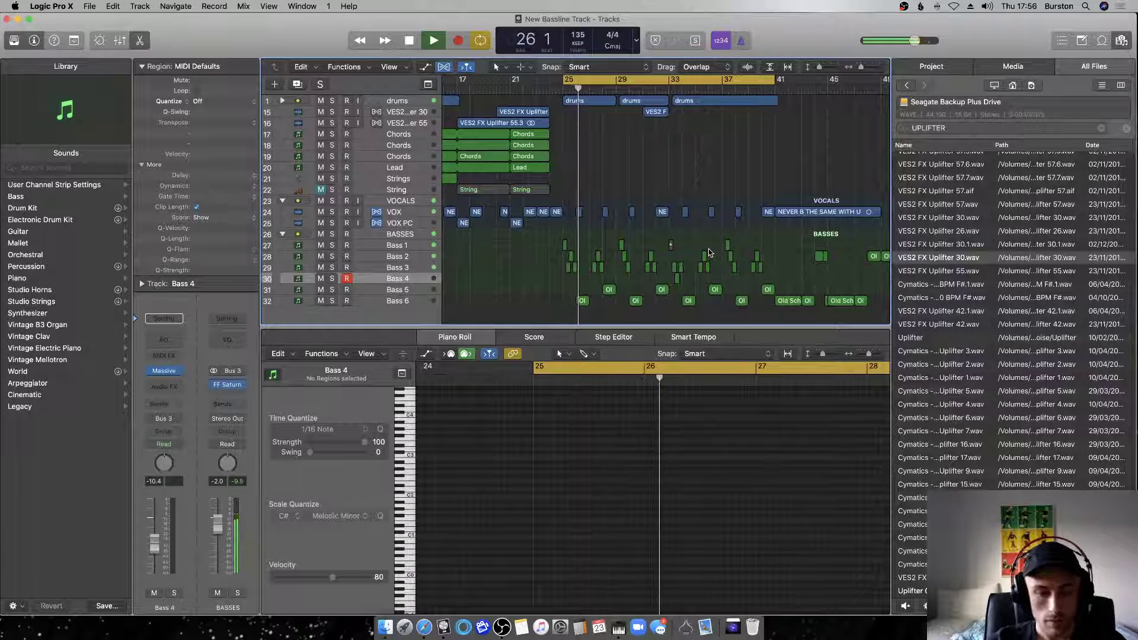
key(super+s)
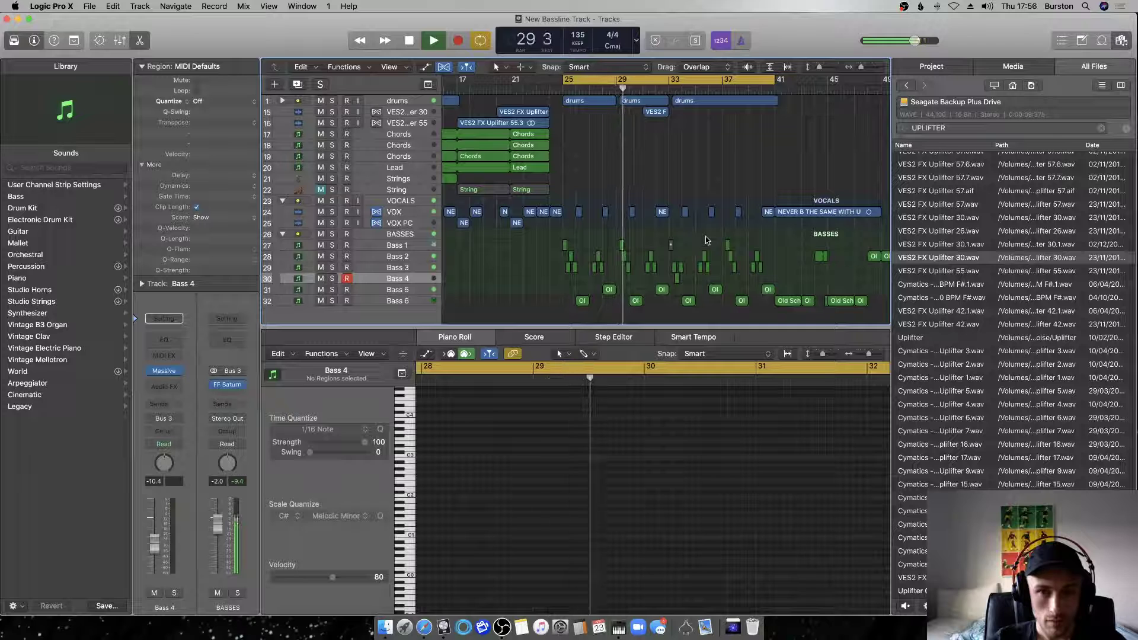
Move the Bass 1 region at bar 29 down to the Bass 3 track and replay the passage from before bar 25.
click(413, 248)
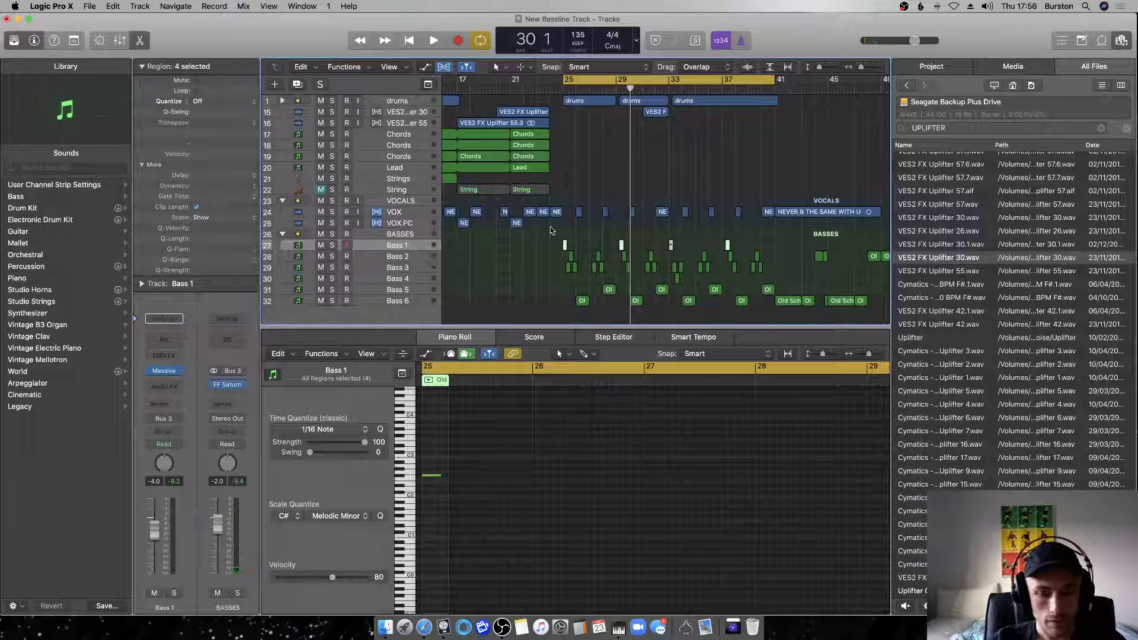
scroll(551, 230, up, 5)
click(819, 246)
drag(819, 255, 819, 269)
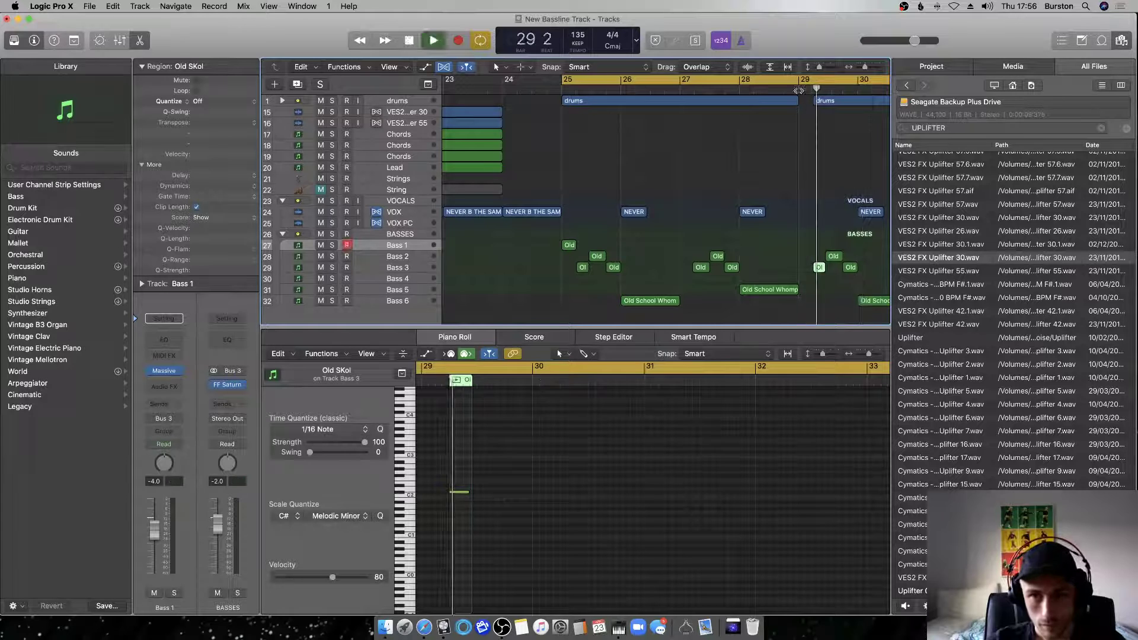
click(532, 89)
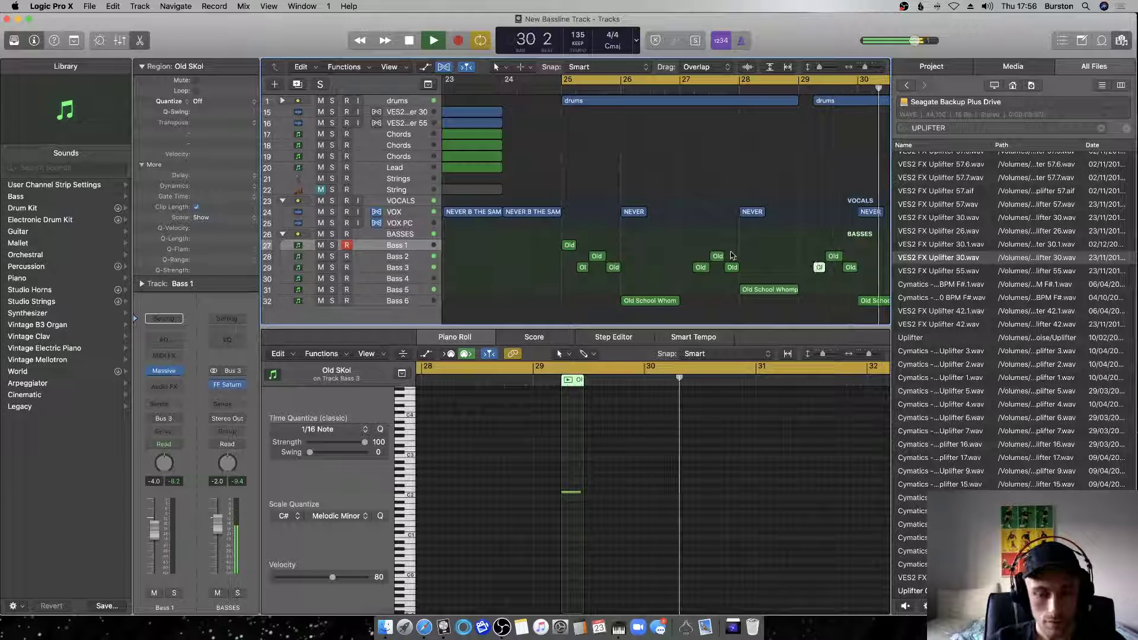
Move the second Bass 3 region in bar 33 down to the Bass 4 track and raise its note an octave.
scroll(730, 249, down, 5)
ctrl+alt+click(731, 250)
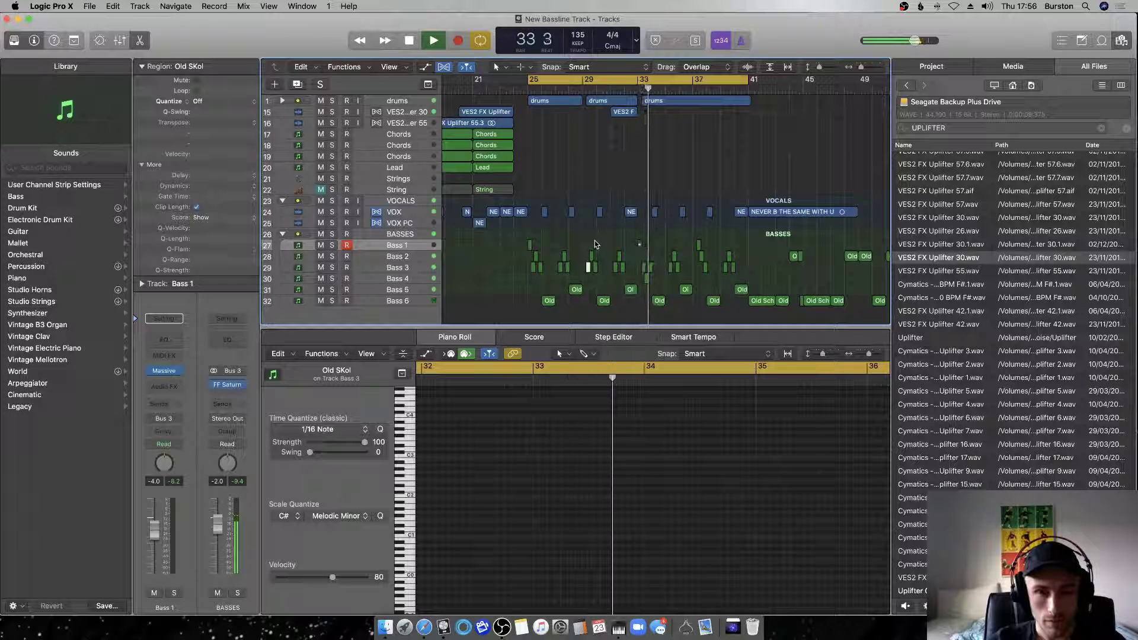
drag(640, 268, 645, 276)
click(656, 280)
key(space)
click(627, 491)
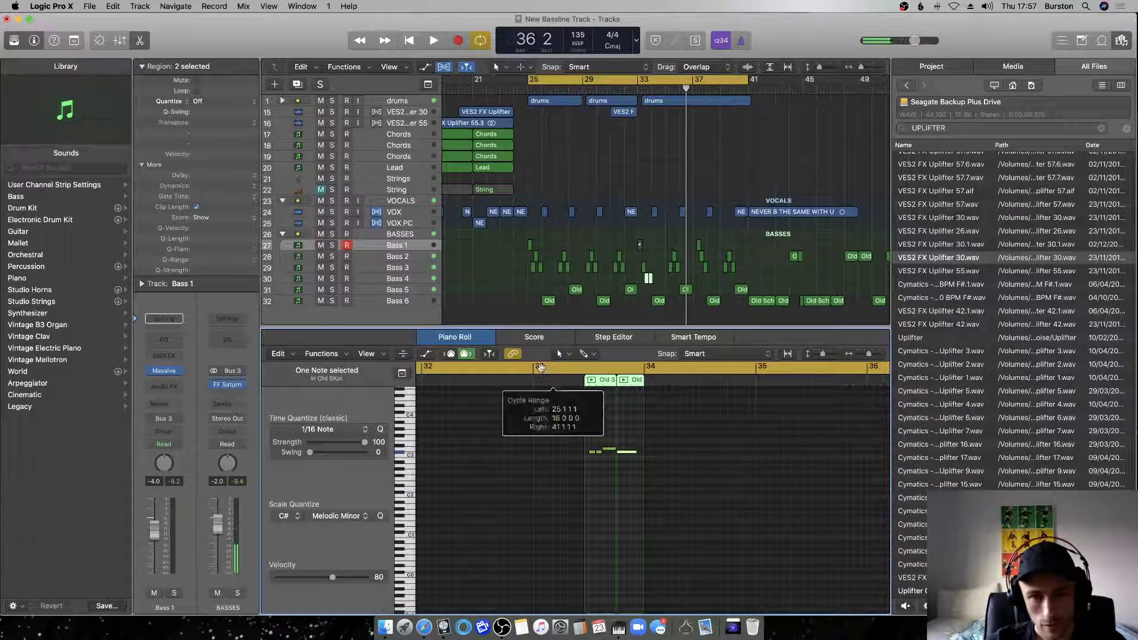
Set the cycle range to bar 33 only and audition the two Bass 4 regions.
drag(553, 370, 662, 372)
key(space)
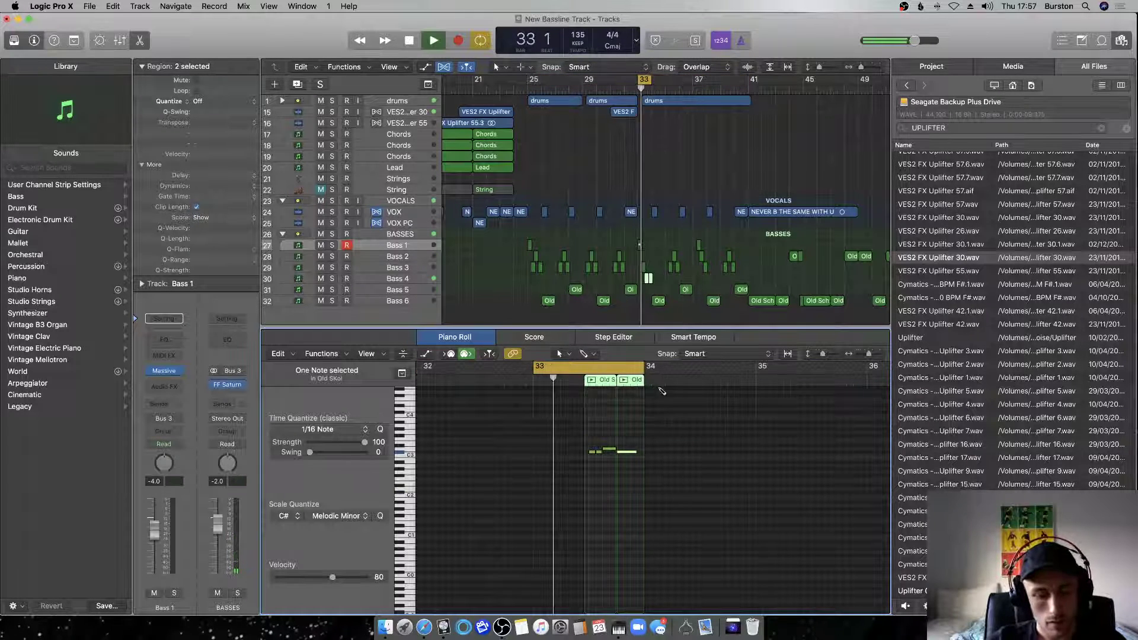
key(space)
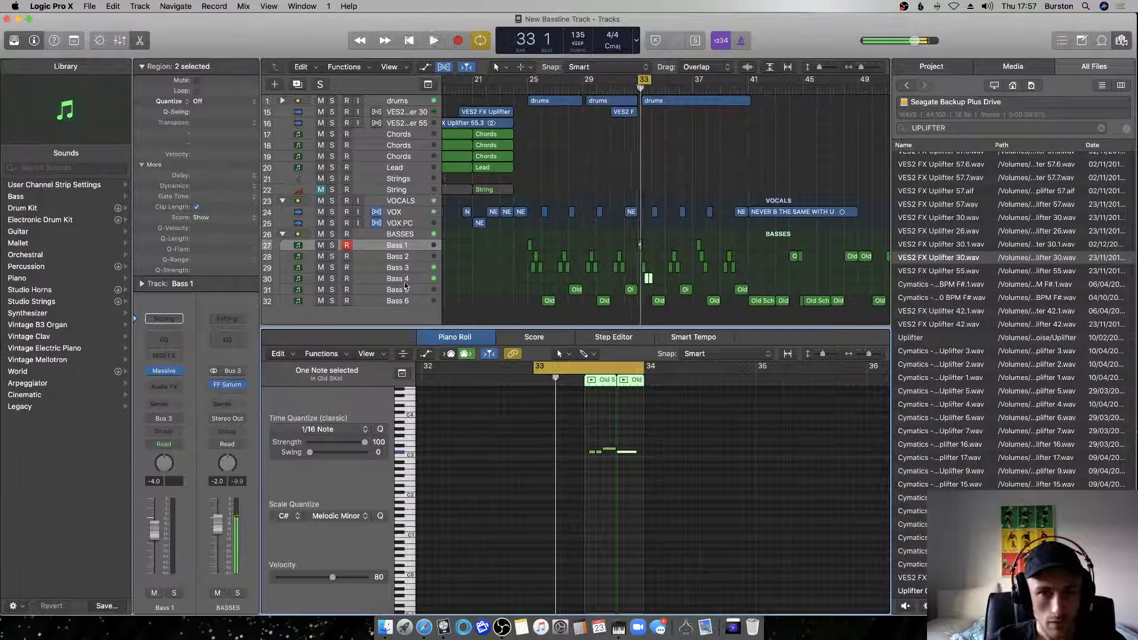
Duplicate the Bass 4 track with its settings and move the second bar 33 region onto the duplicate.
click(399, 279)
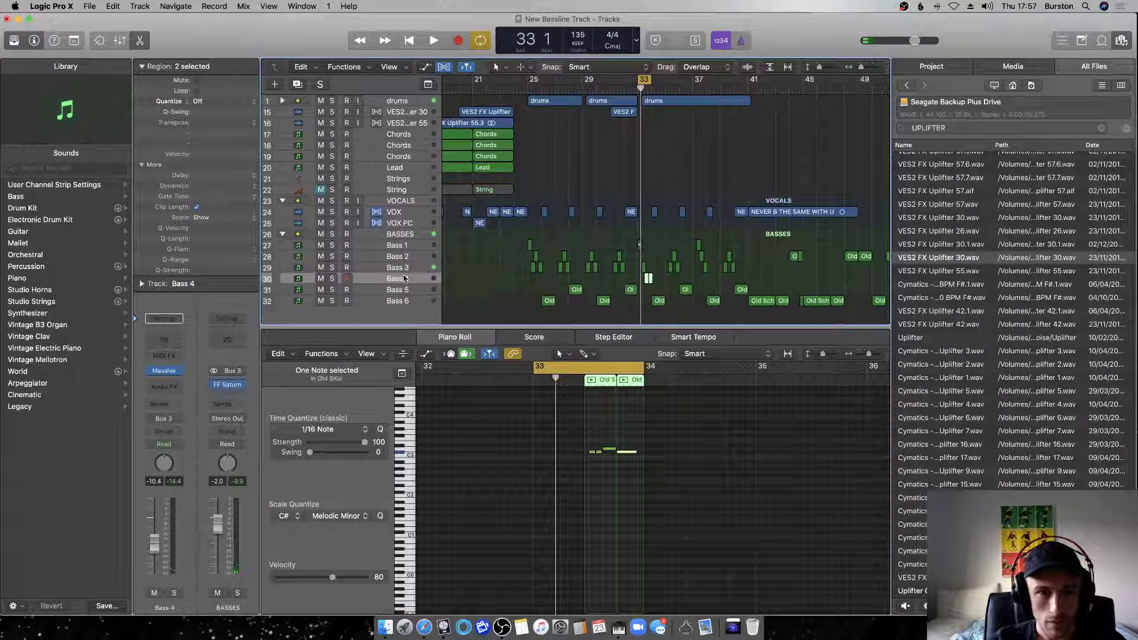
key(super+d)
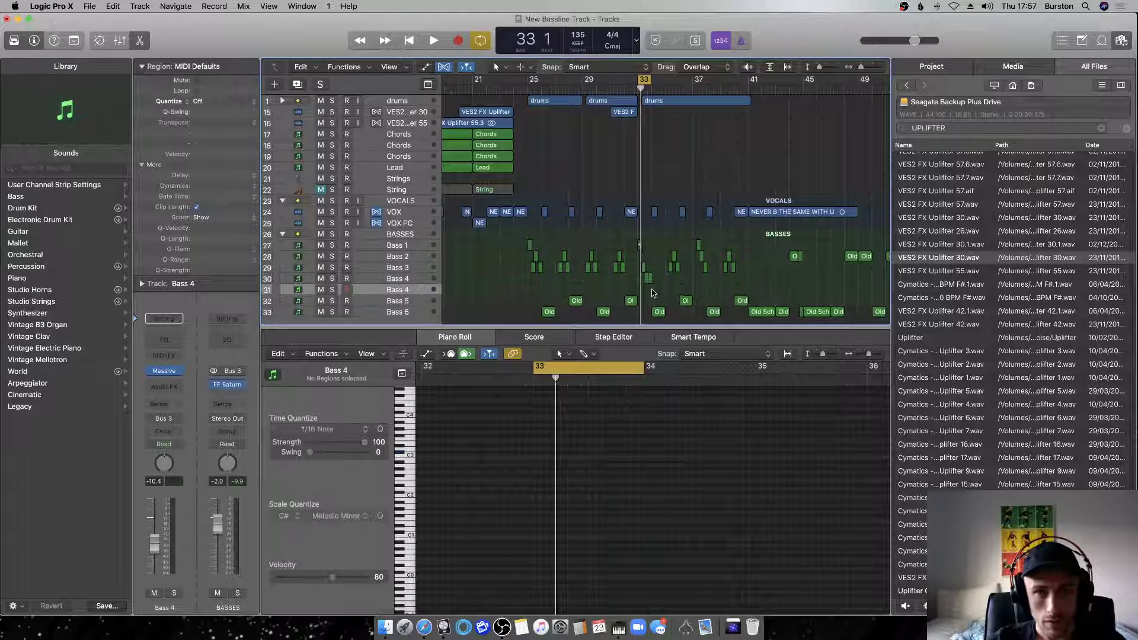
drag(650, 281, 651, 289)
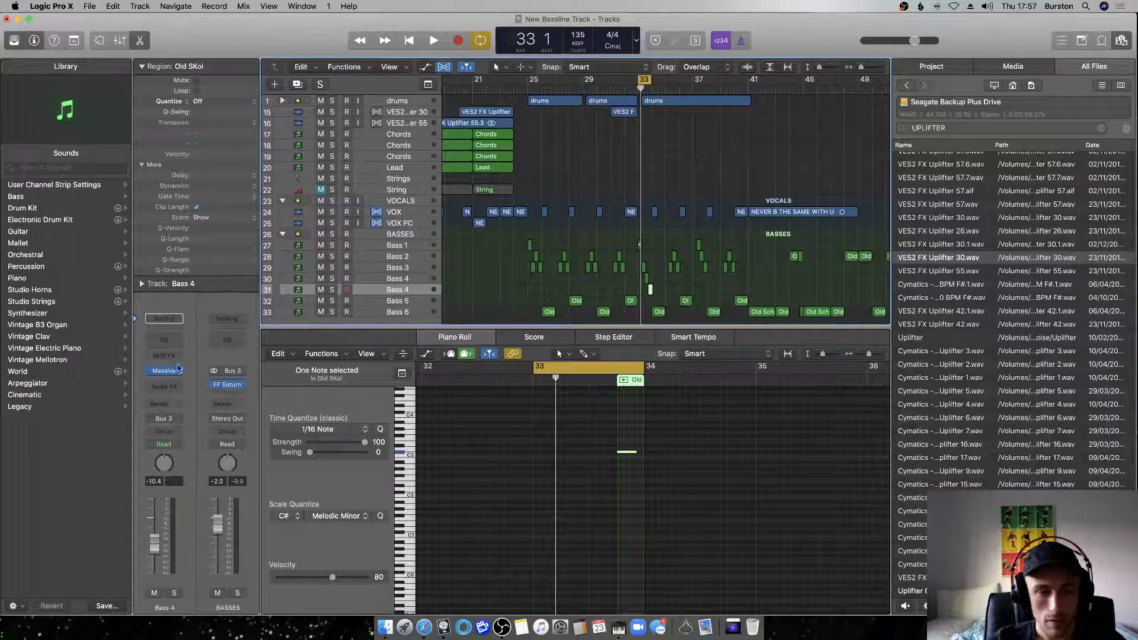
Load the warpz preset in Massive on the duplicated Bass 4 track and audition it over bar 33.
key(v)
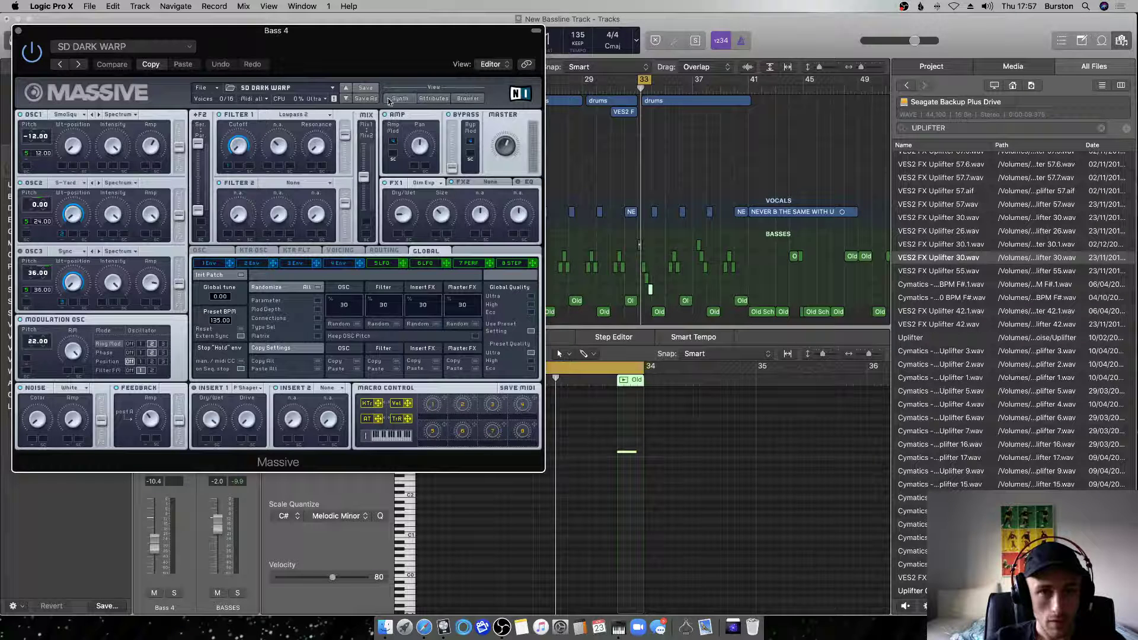
click(344, 99)
key(space)
key(space)
click(153, 314)
key(space)
scroll(533, 468, up, 1)
key(space)
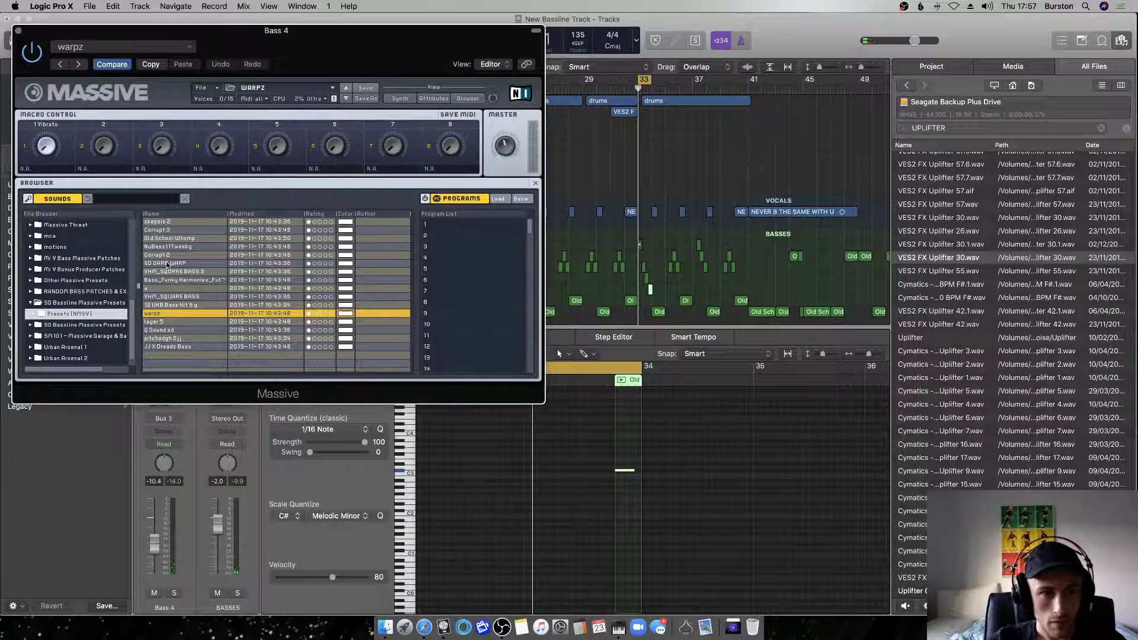
Lower the note in the duplicated Bass 4 track's region by an octave during playback.
click(401, 514)
scroll(401, 515, up, 1)
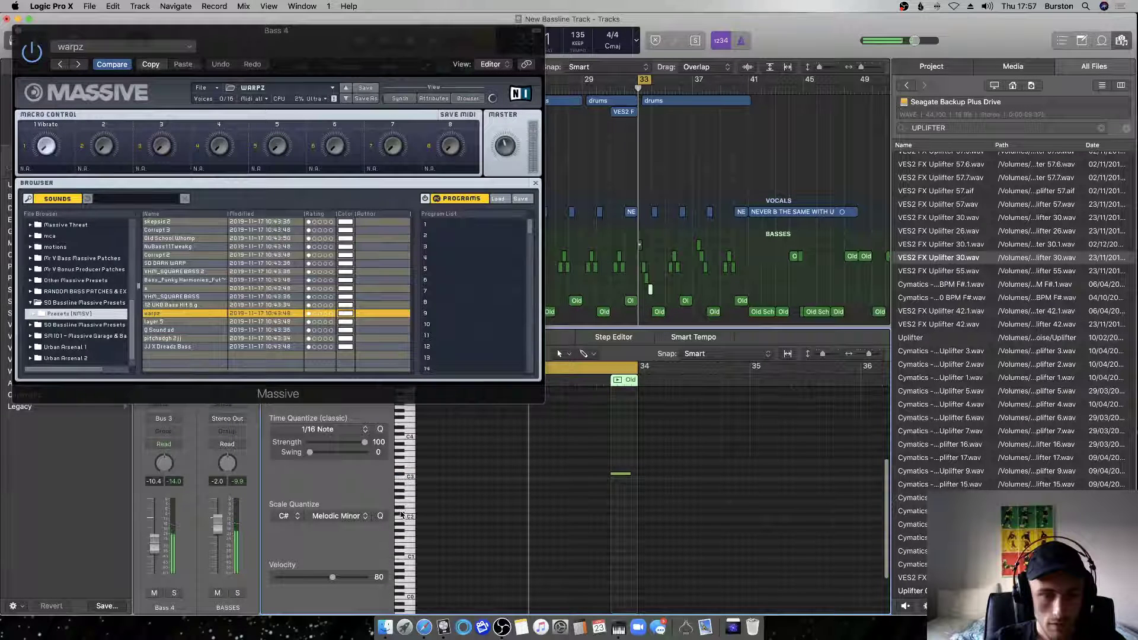
click(625, 473)
scroll(622, 479, down, 1)
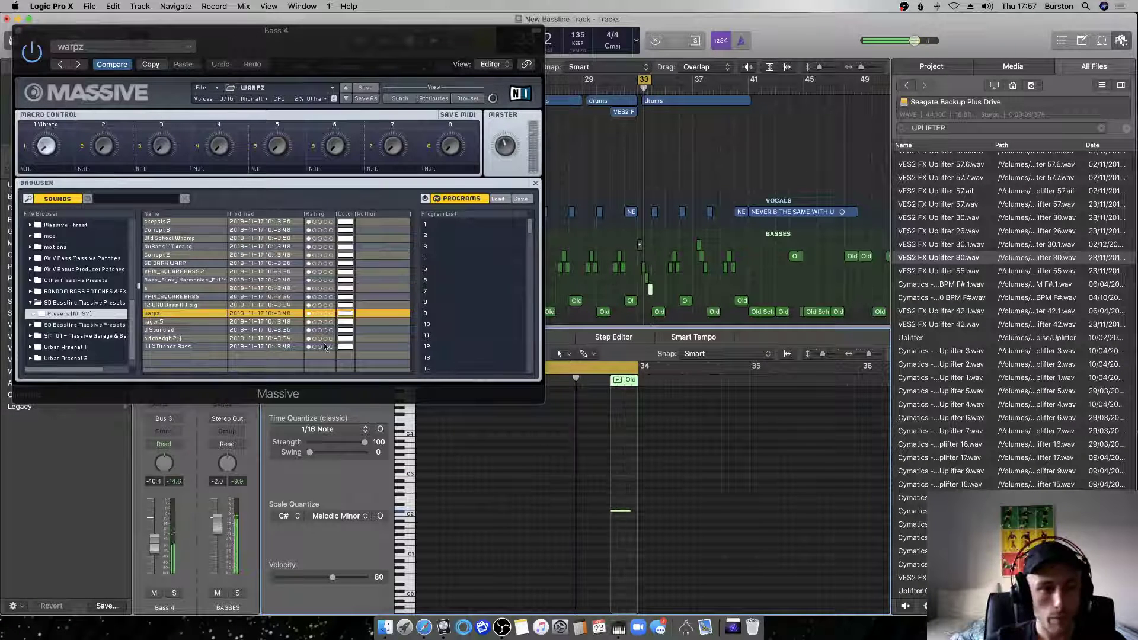
In the warpz patch, lengthen the attack of envelope 1, set oscillator 2's pitch to -12.00 and close Massive.
click(398, 99)
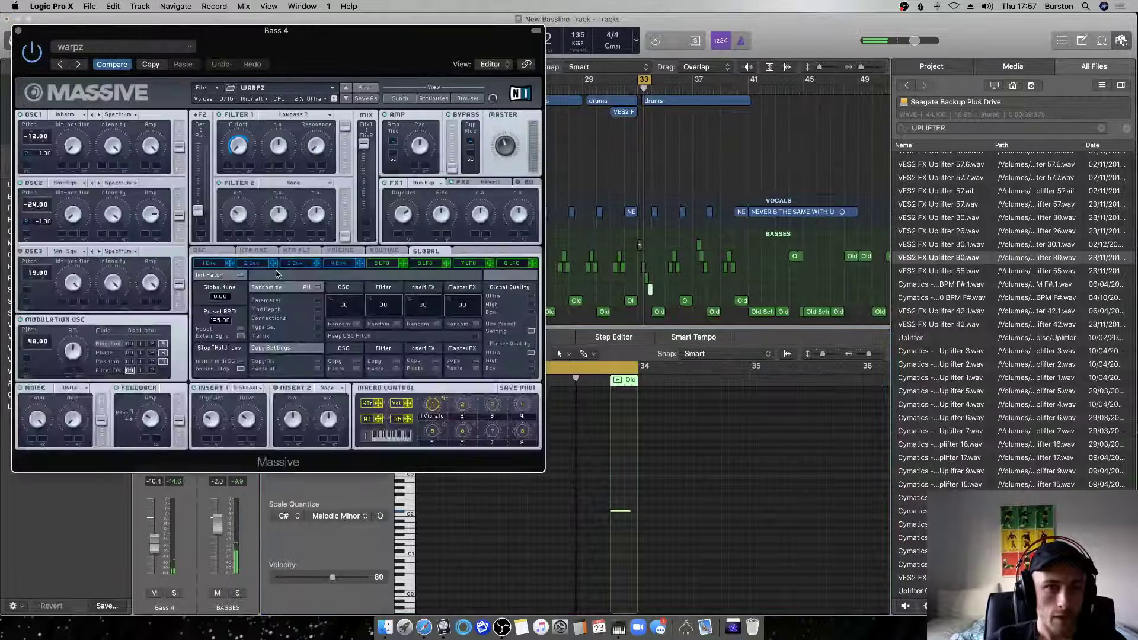
click(211, 263)
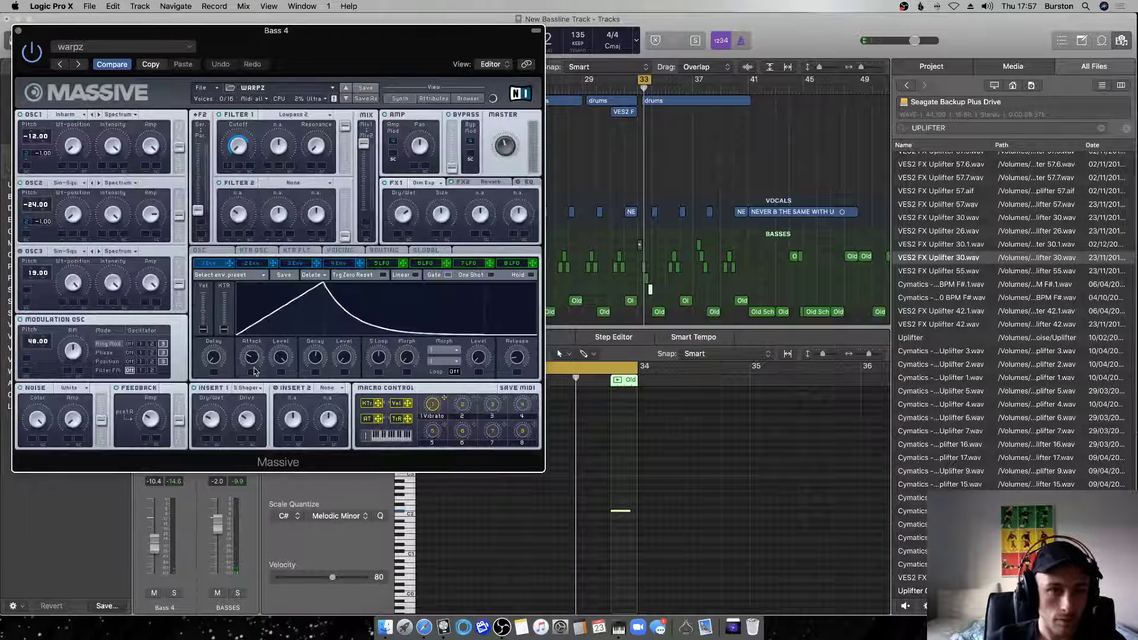
key(space)
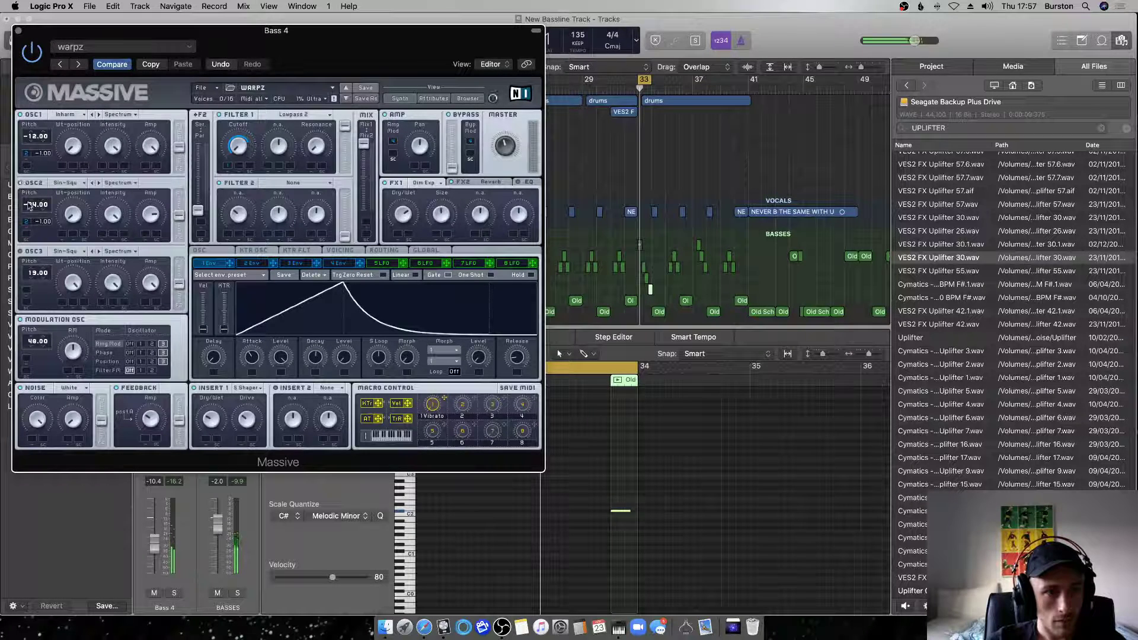
drag(31, 192, 31, 194)
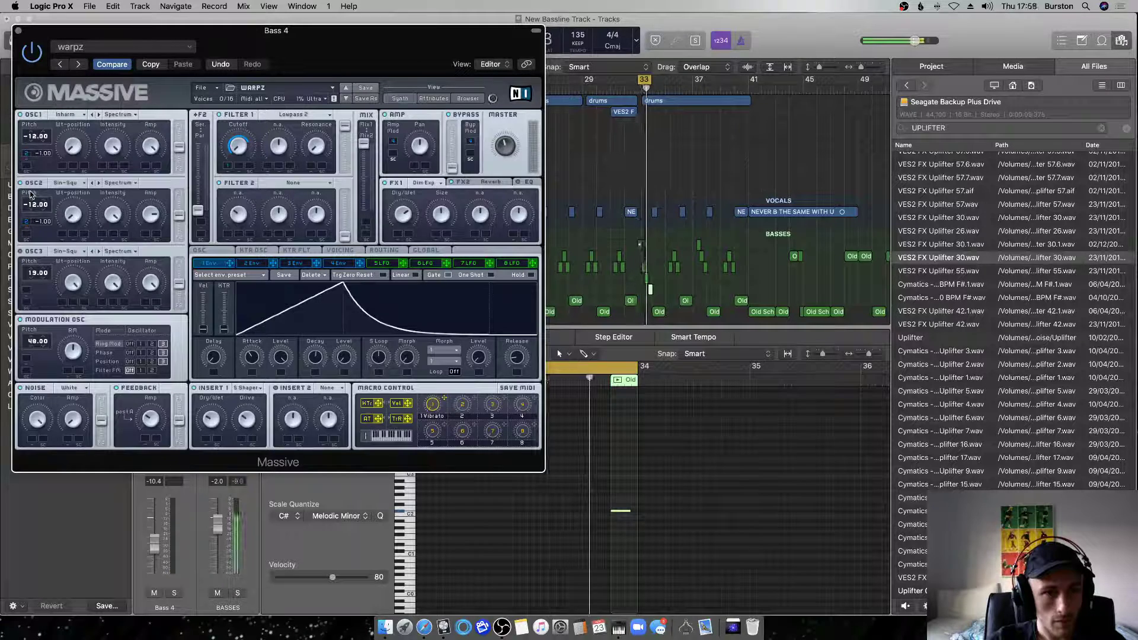
key(space)
click(18, 30)
Turn off the cycle and play from bar 25, saving the project and hiding the file browser.
click(525, 89)
key(c)
key(space)
key(super+s)
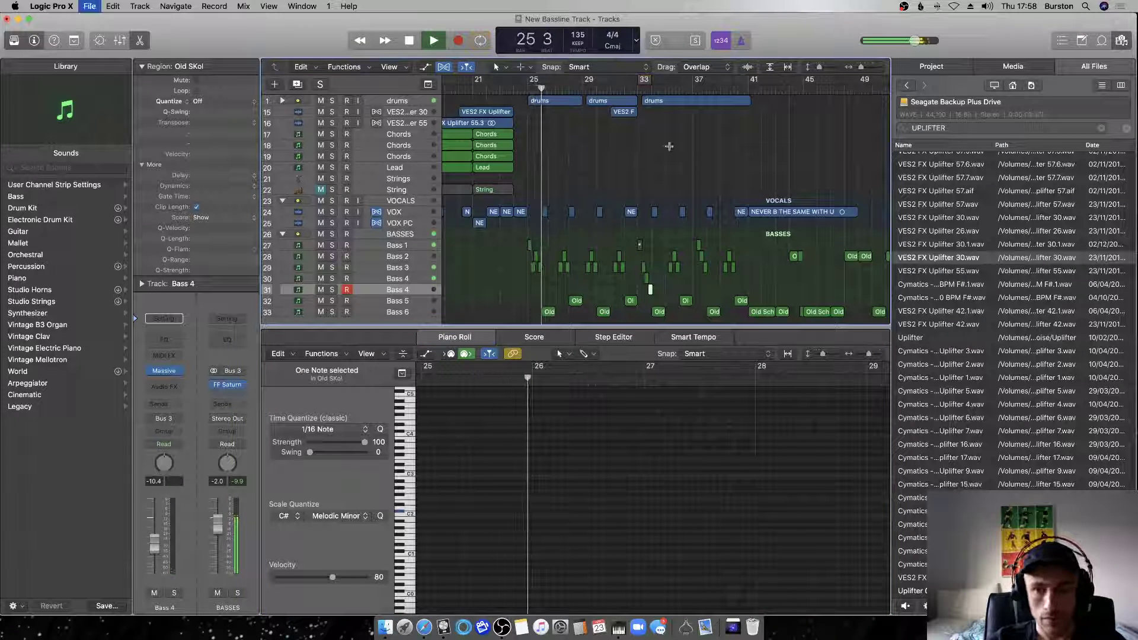
click(1122, 44)
click(823, 166)
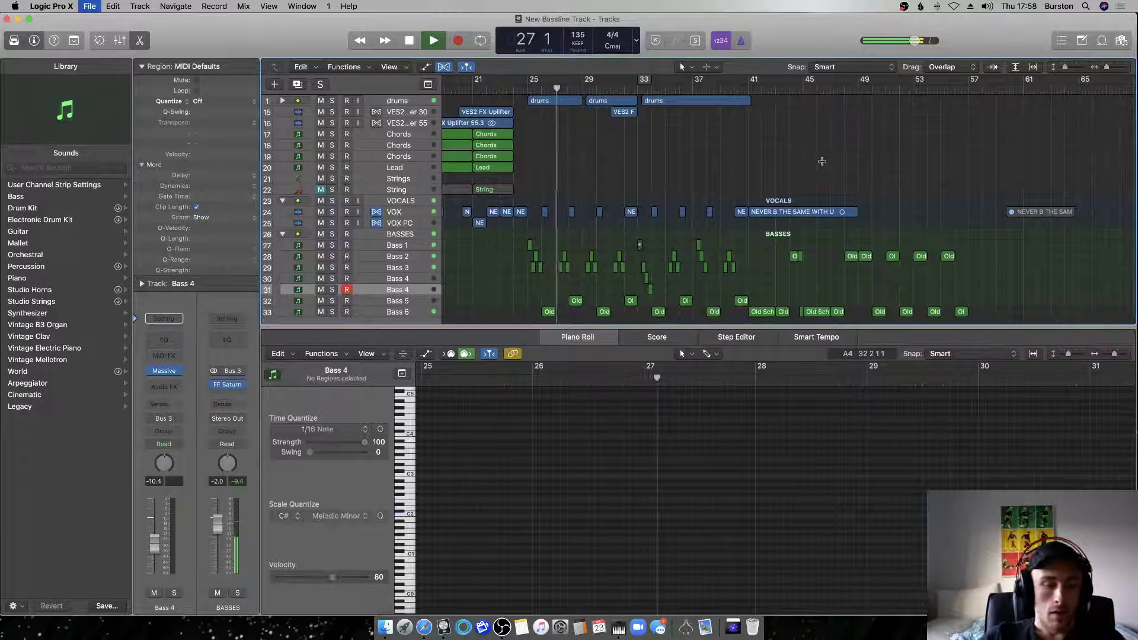
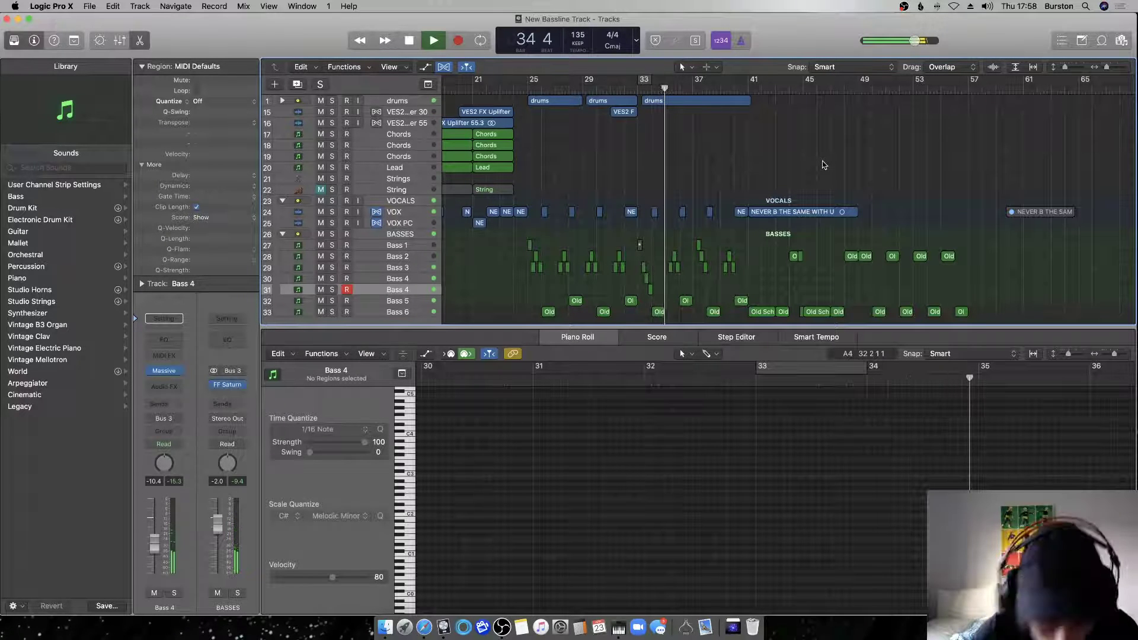
Set a one-bar cycle over bar 33 and play it back.
key(space)
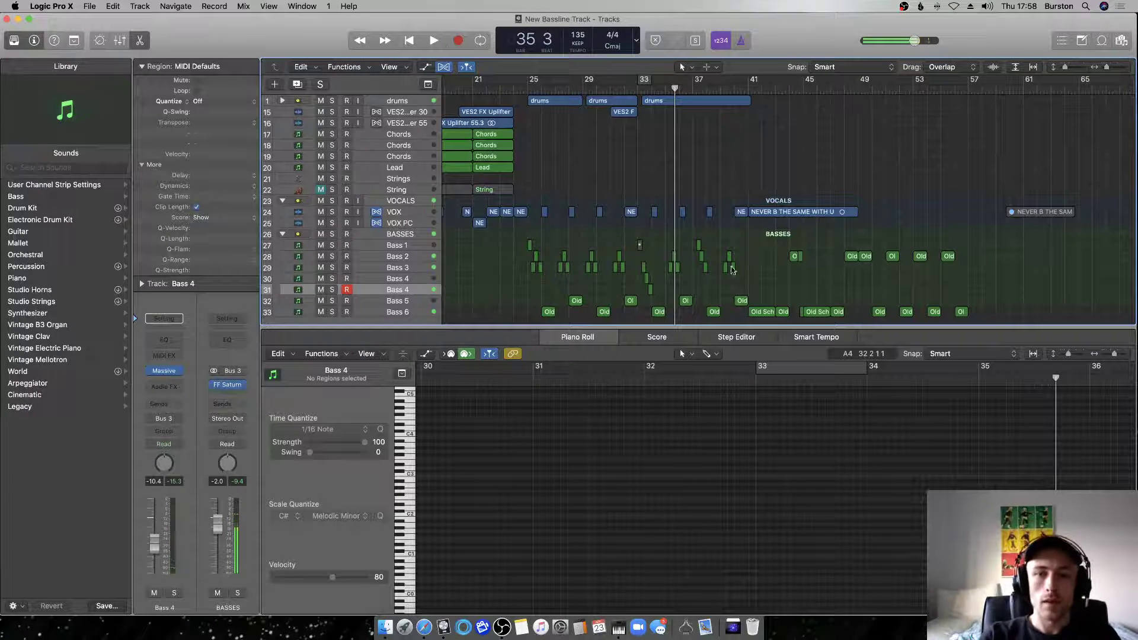
scroll(627, 268, up, 5)
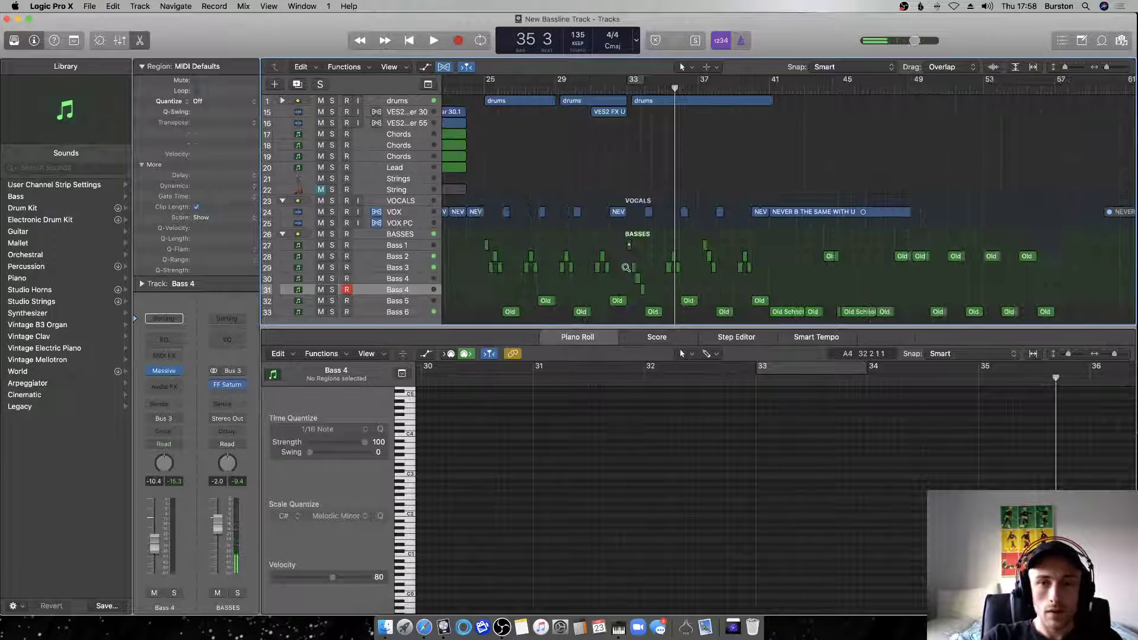
click(617, 81)
key(space)
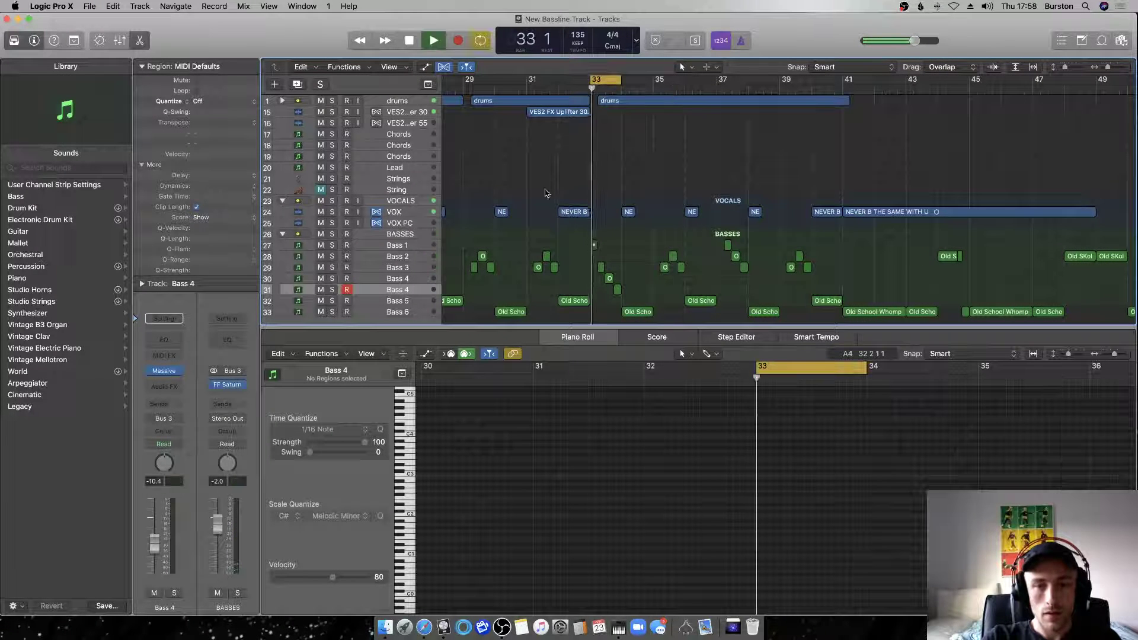
Move the short Old SKol region in bar 33 from Bass 3 up to Bass 1 and delete the muted region before it.
drag(600, 268, 601, 256)
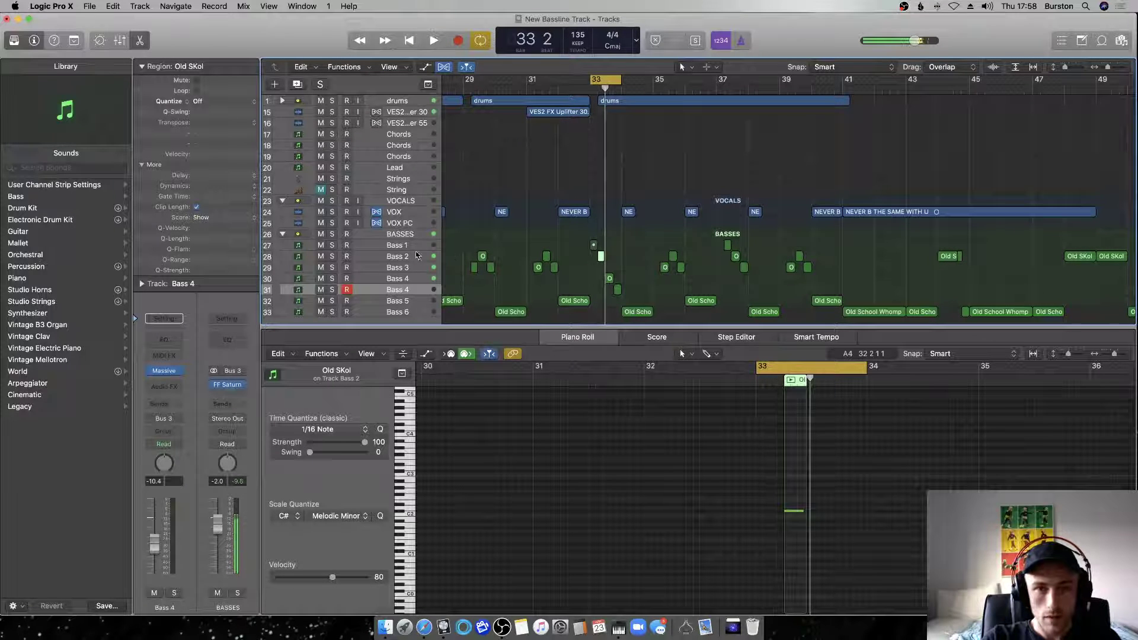
drag(602, 259, 599, 246)
click(594, 246)
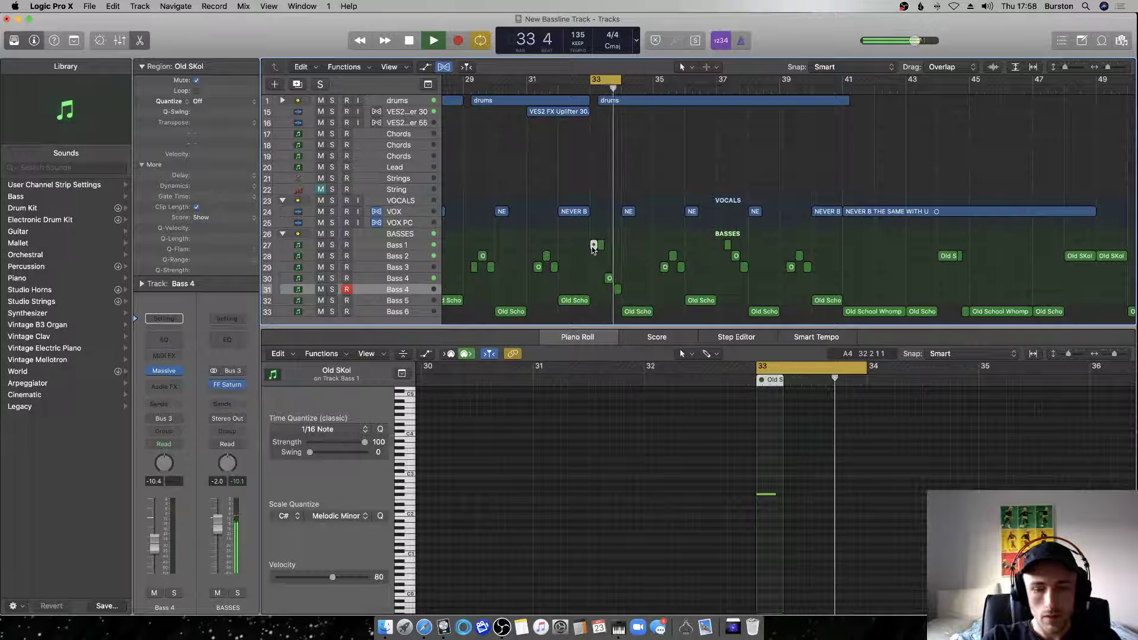
key(space)
key(Delete)
Load the Layer 5 preset in Massive on the Bass 4 track 31 and play the cycle to hear it.
click(376, 289)
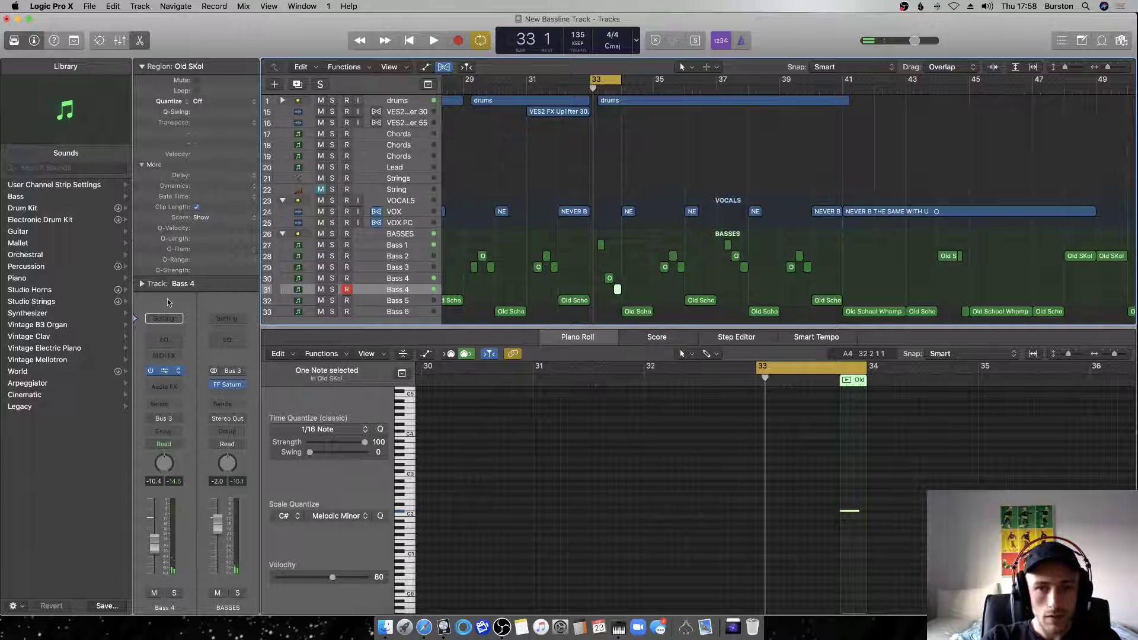
key(v)
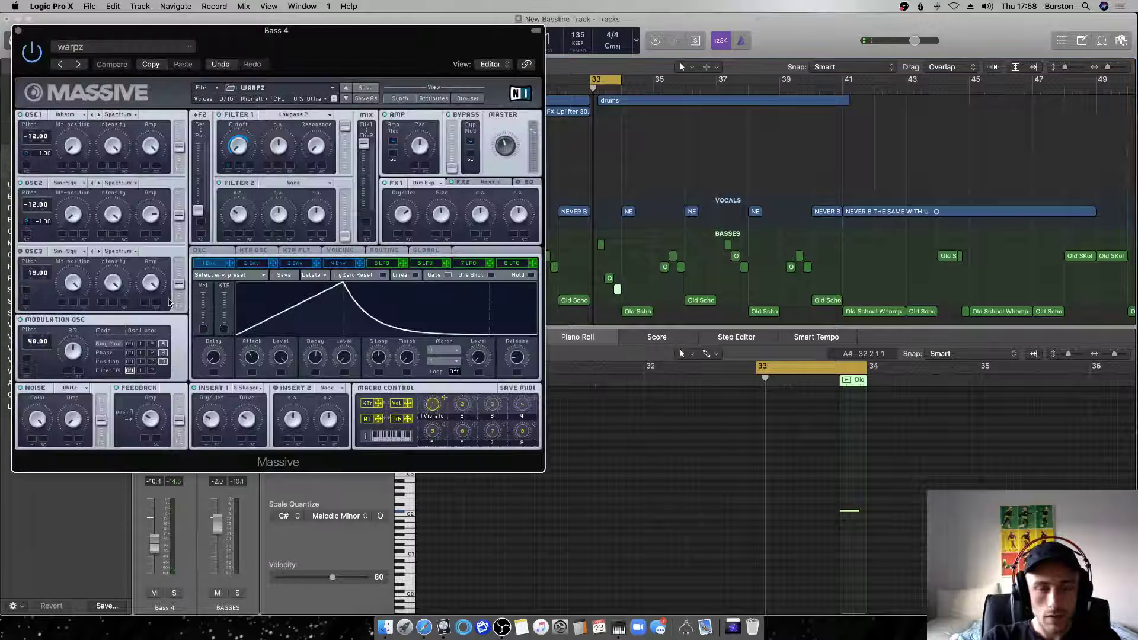
click(350, 101)
key(space)
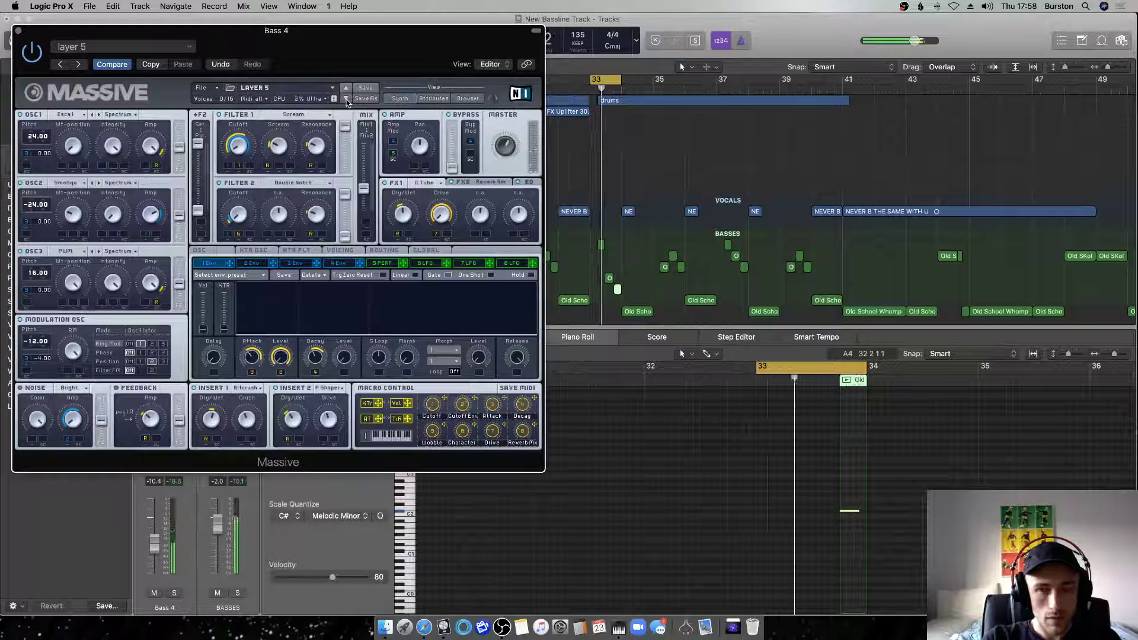
Extend the cycle to bar 35, move bar 34's Old School Whomp region to Bass 4 track 31 and bar 33's short last region to Bass 5.
drag(619, 79, 652, 79)
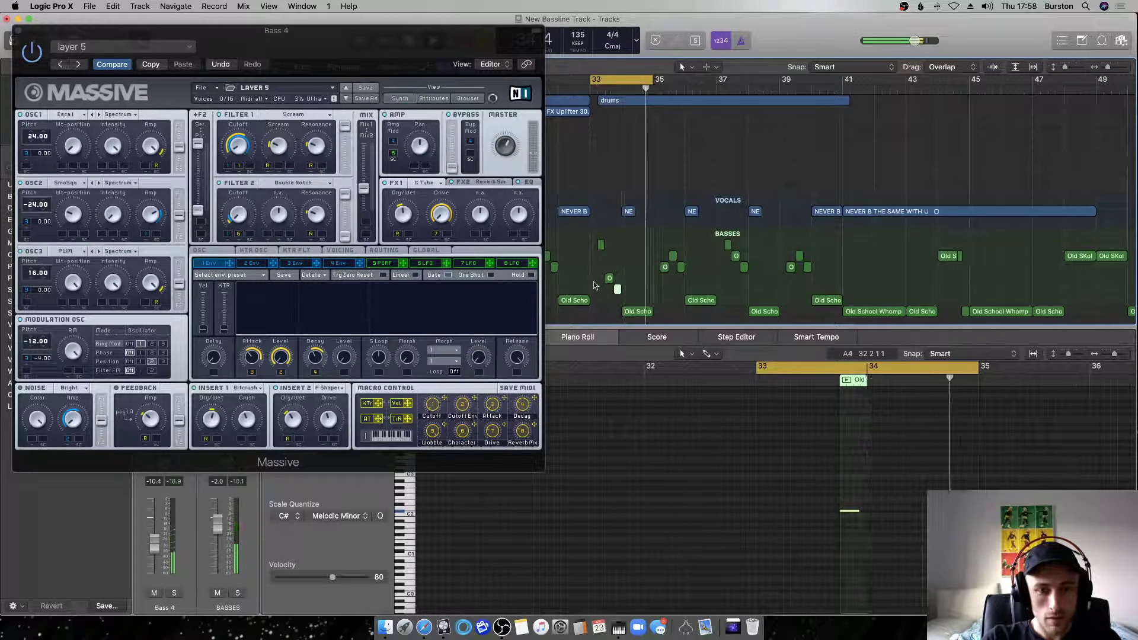
drag(641, 317, 617, 293)
click(610, 213)
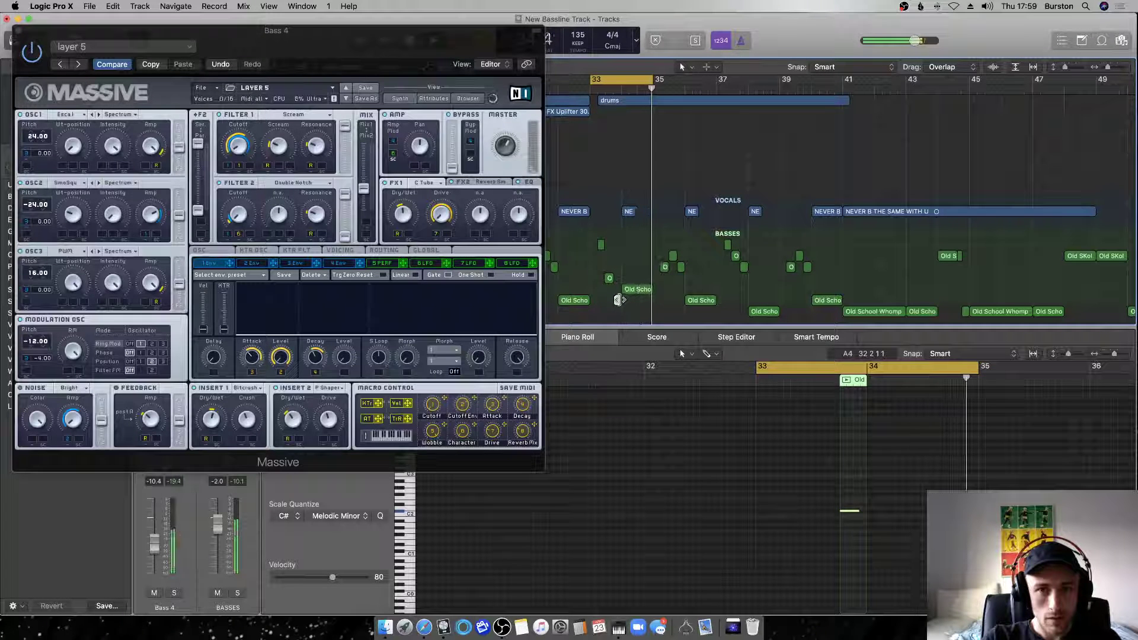
click(636, 291)
click(986, 476)
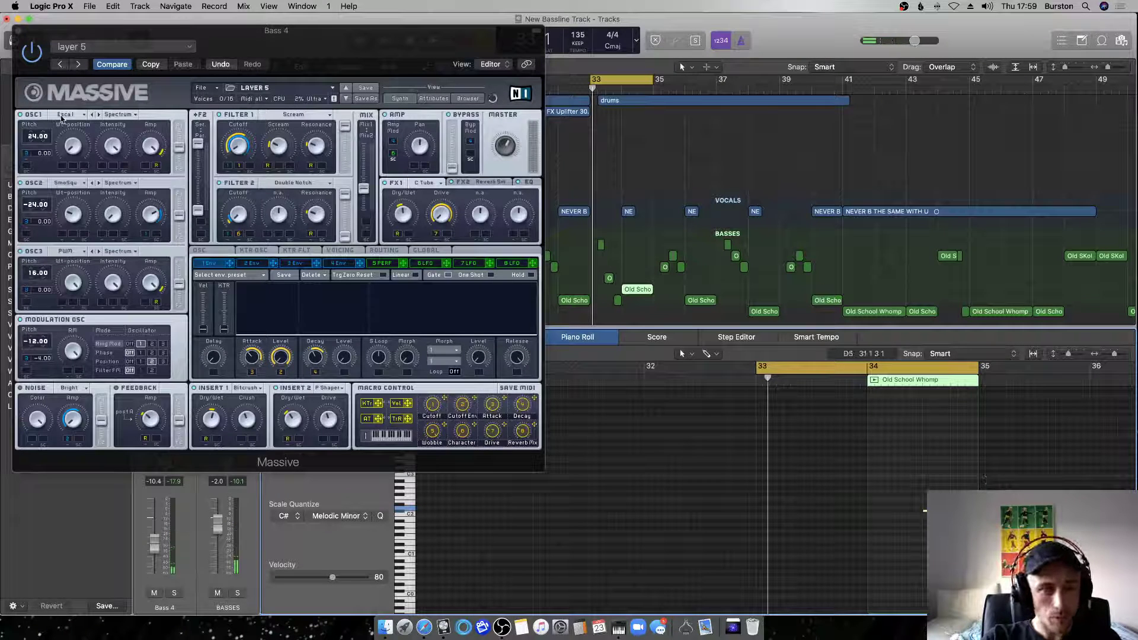
Close the Massive window, extend the cycle to bar 37 and play back the start of the section.
click(18, 30)
mouse_move(650, 80)
mouse_down()
mouse_move(712, 80)
mouse_move(598, 80)
mouse_move(724, 81)
mouse_up()
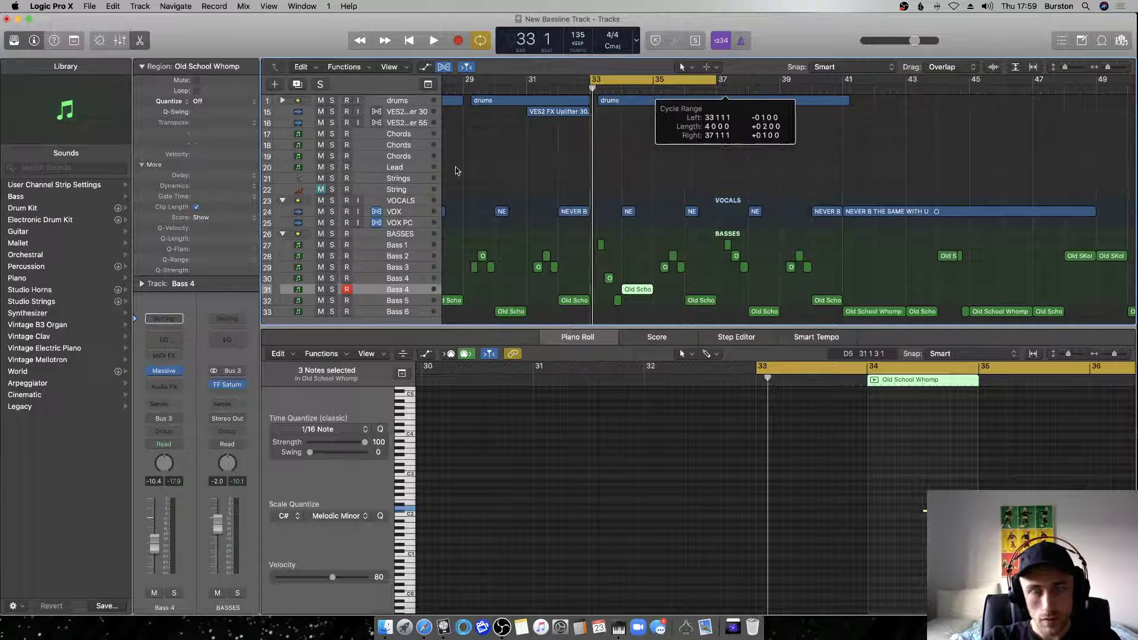
key(space)
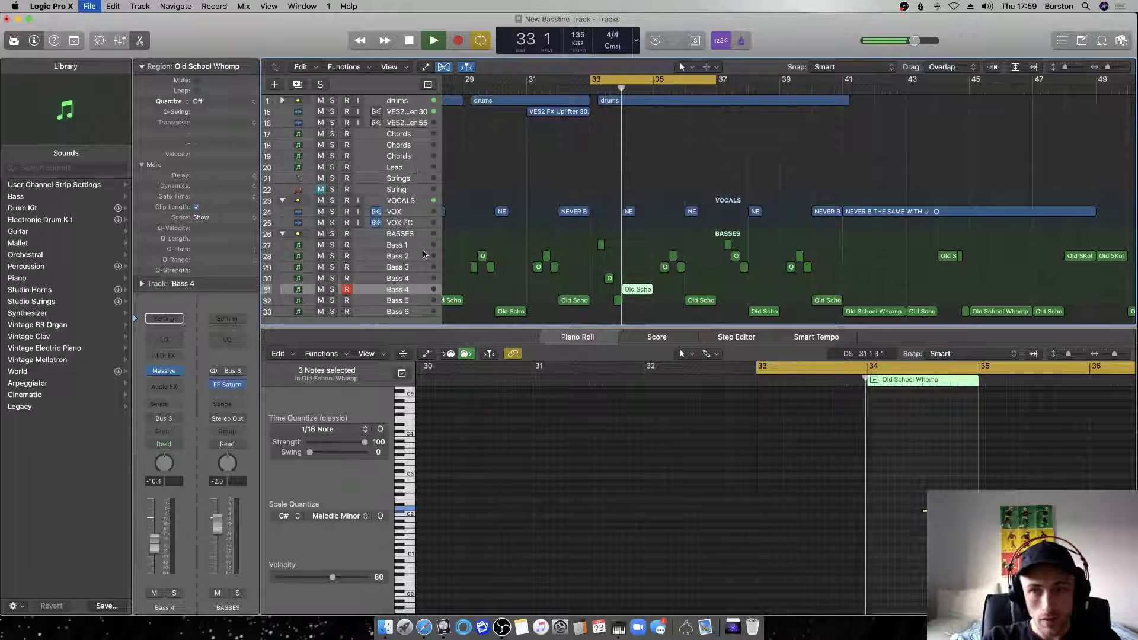
key(space)
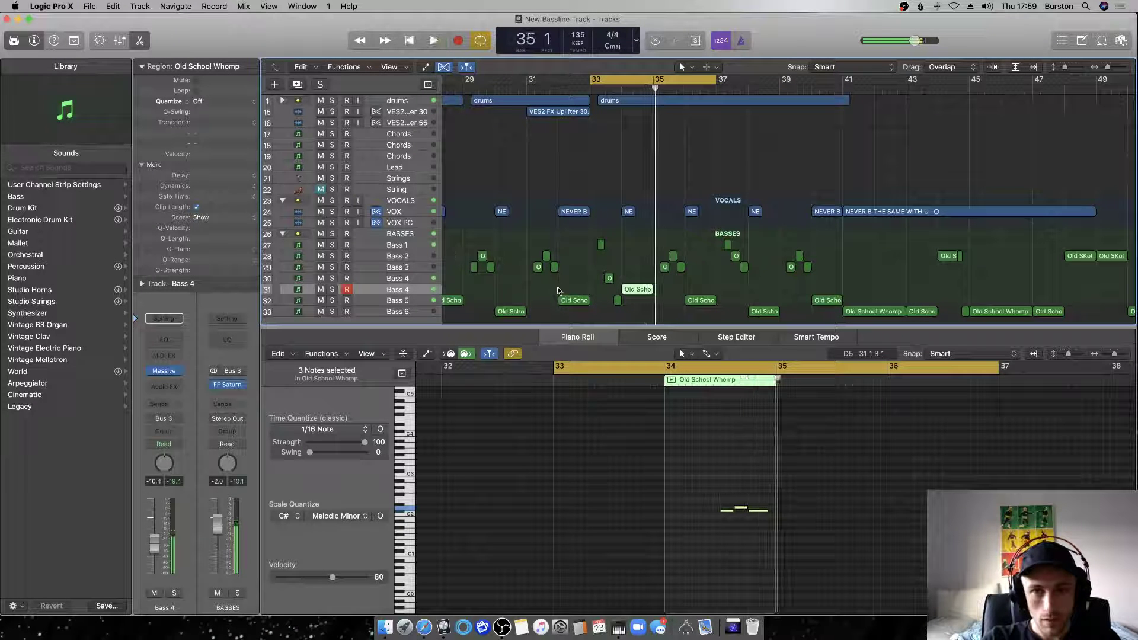
Listen to the arrangement from bar 31 through the edited basses and save the project.
click(528, 90)
key(space)
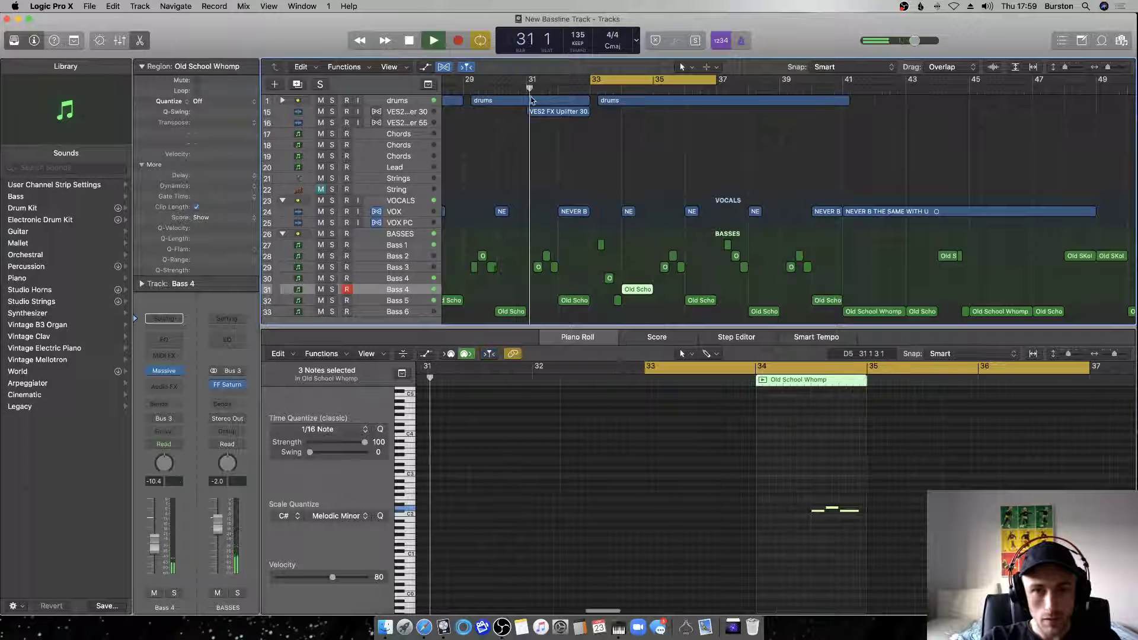
key(super+s)
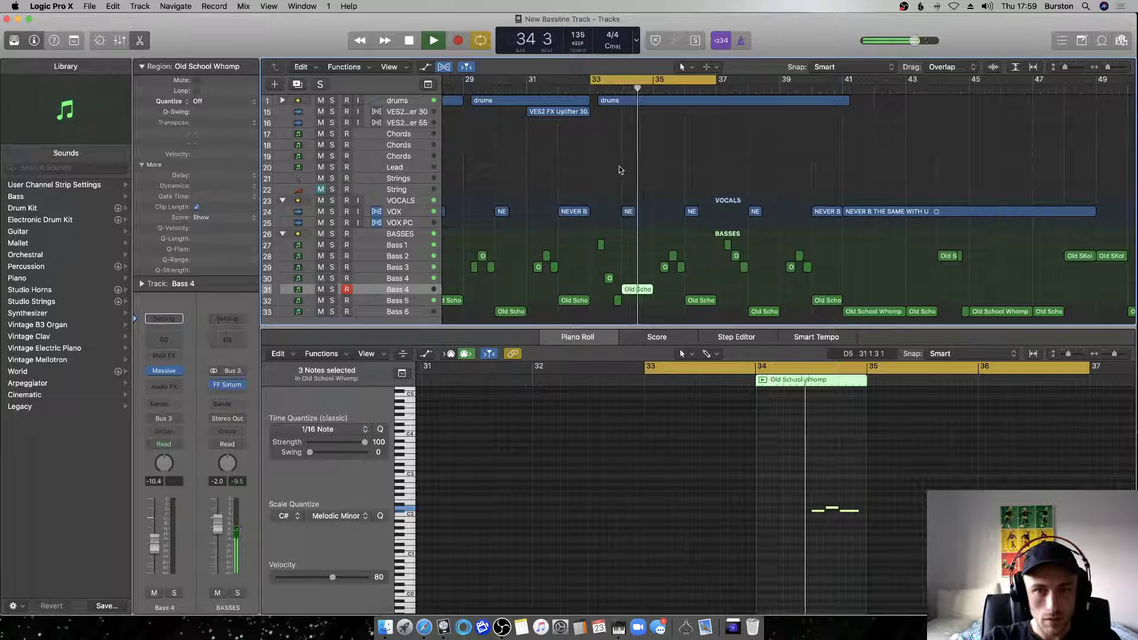
key(space)
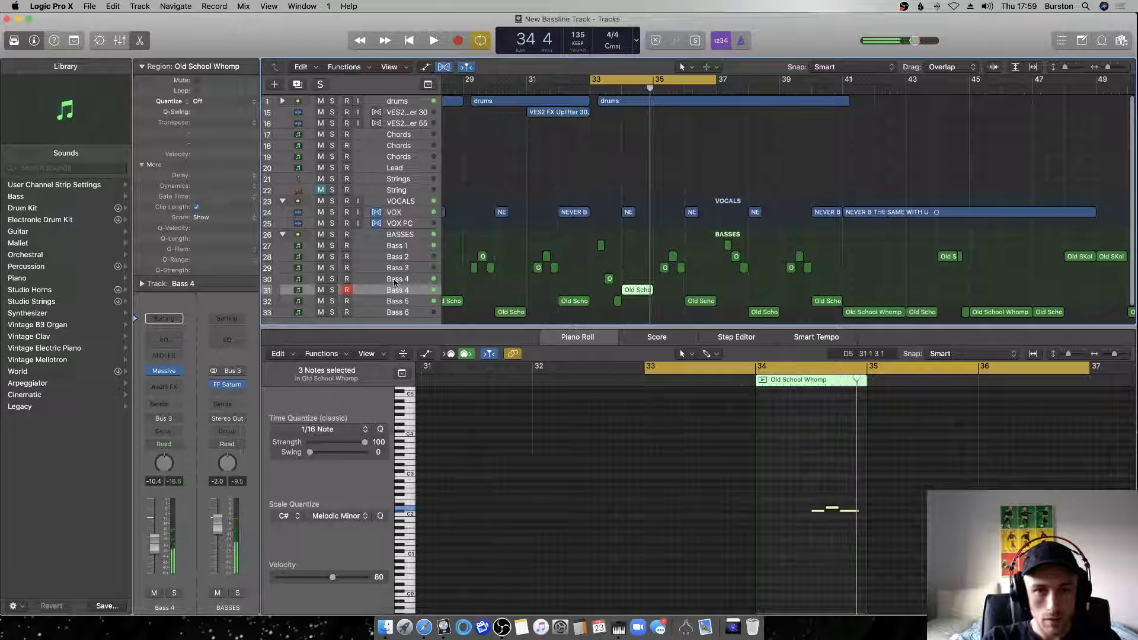
Duplicate Bass 4 track 31, move the short bar 33 region from Bass 5 onto the duplicate and place that track above the original.
key(super+d)
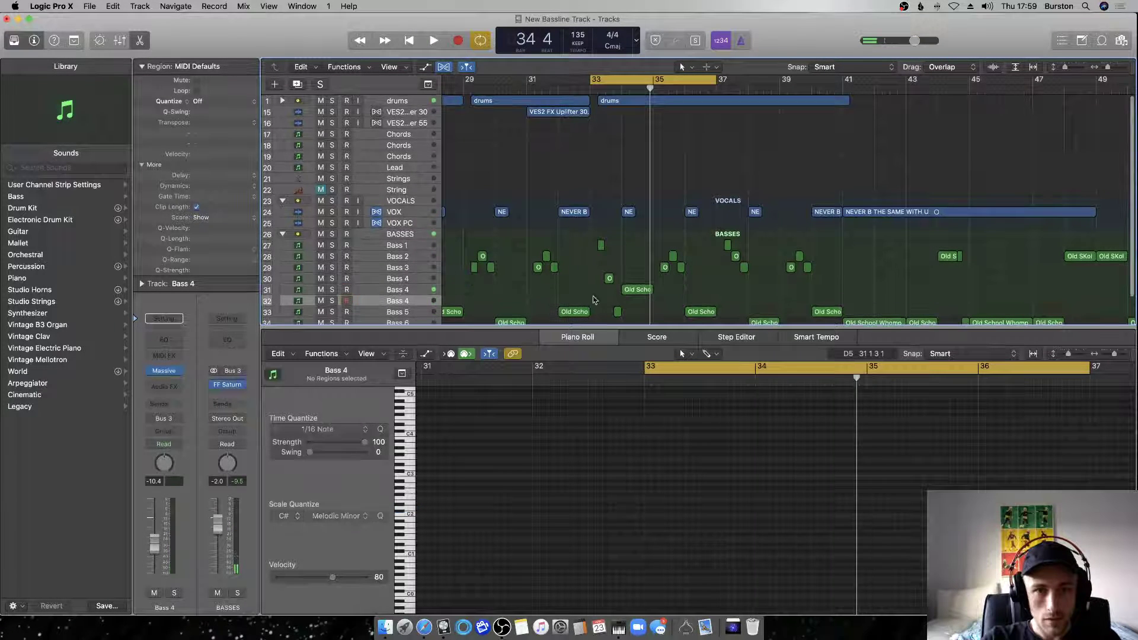
drag(617, 313, 617, 300)
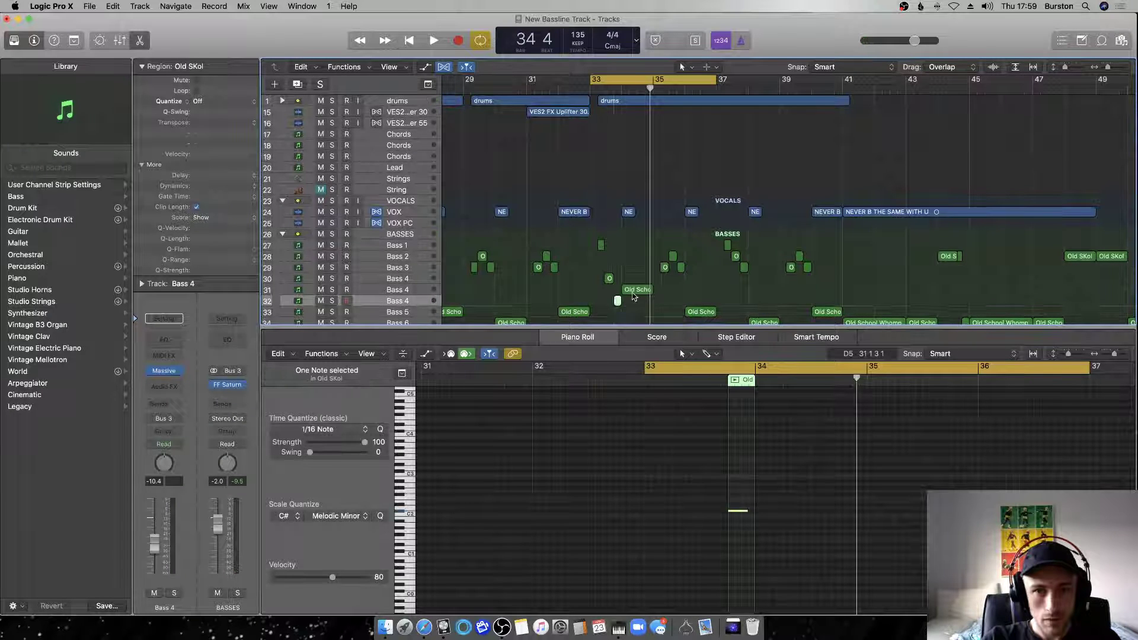
drag(406, 292, 403, 292)
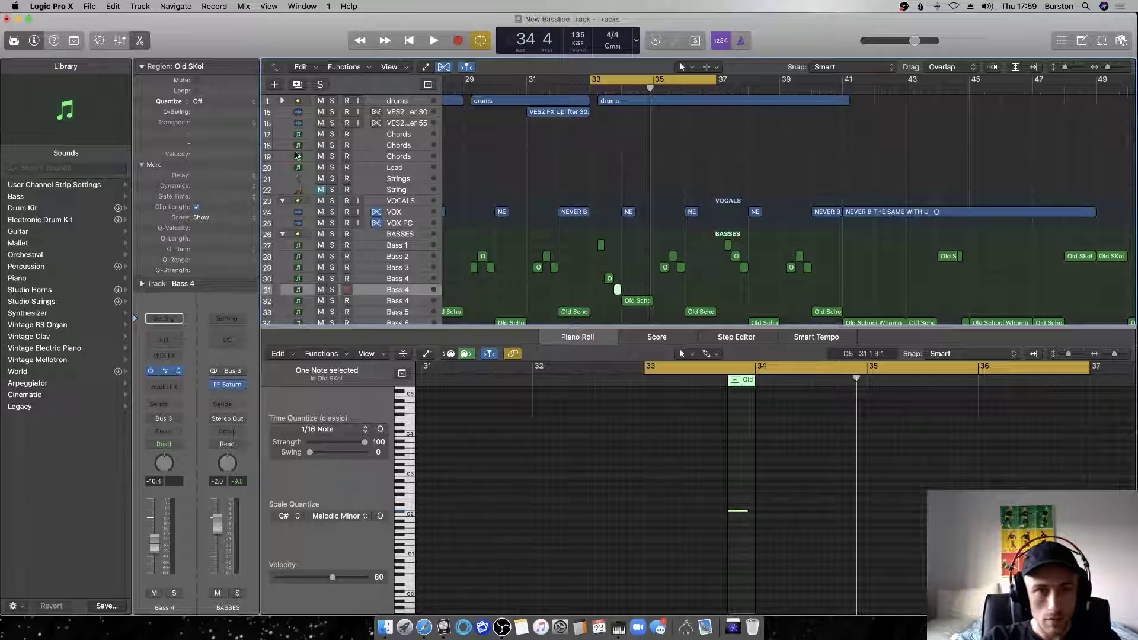
Open Massive on the duplicated Bass 4 track and show the Mr V Bass Massive Patches folder in its preset browser.
key(v)
click(346, 102)
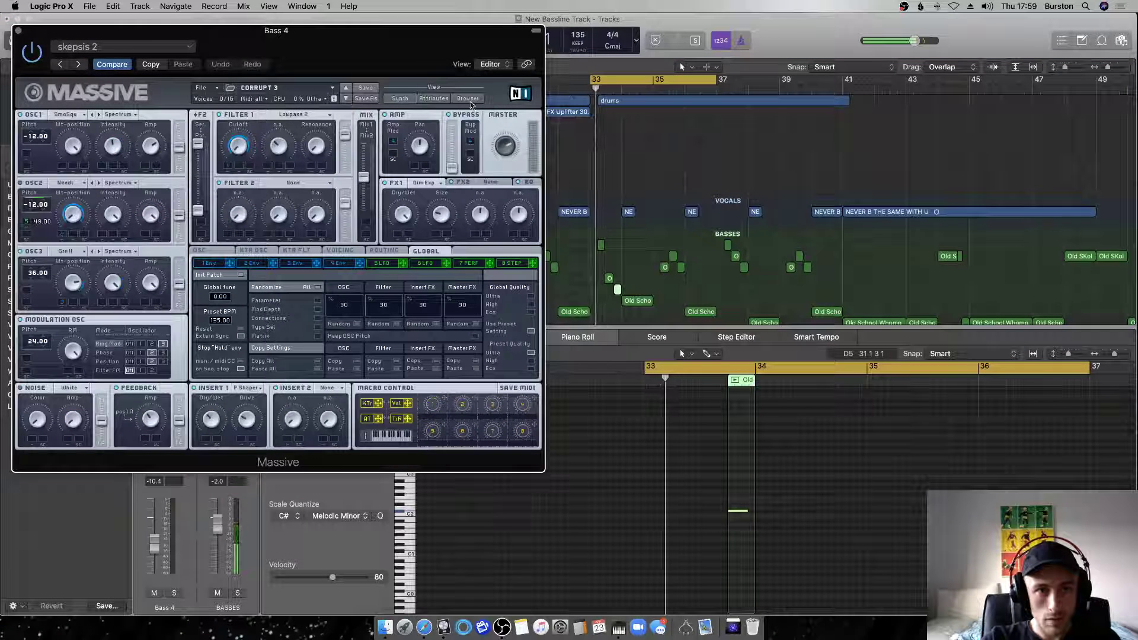
click(467, 99)
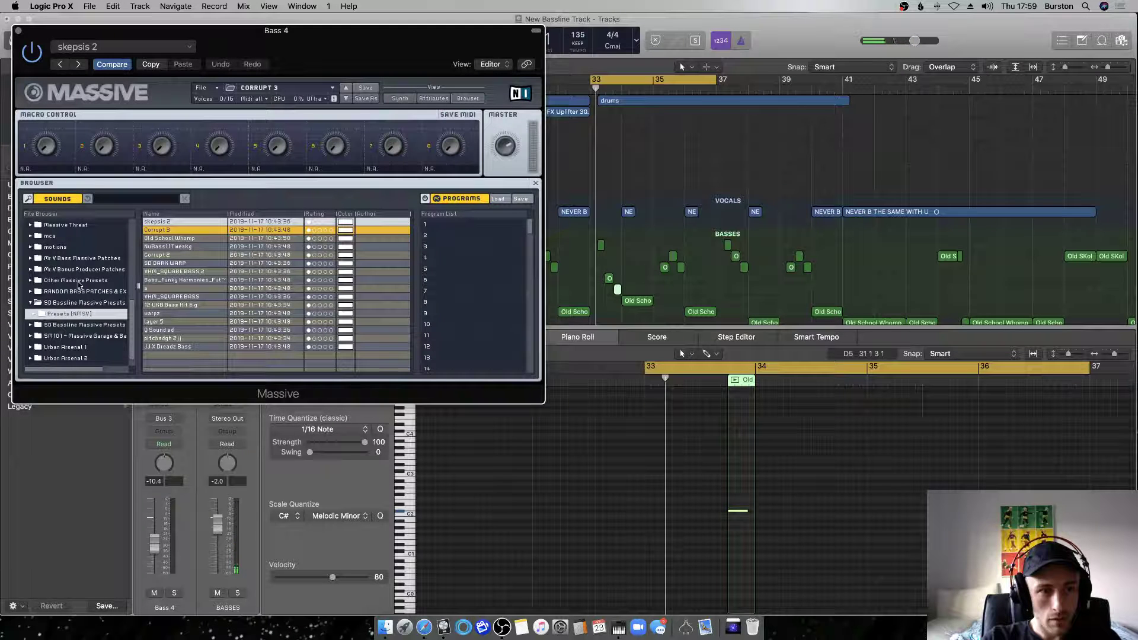
click(89, 258)
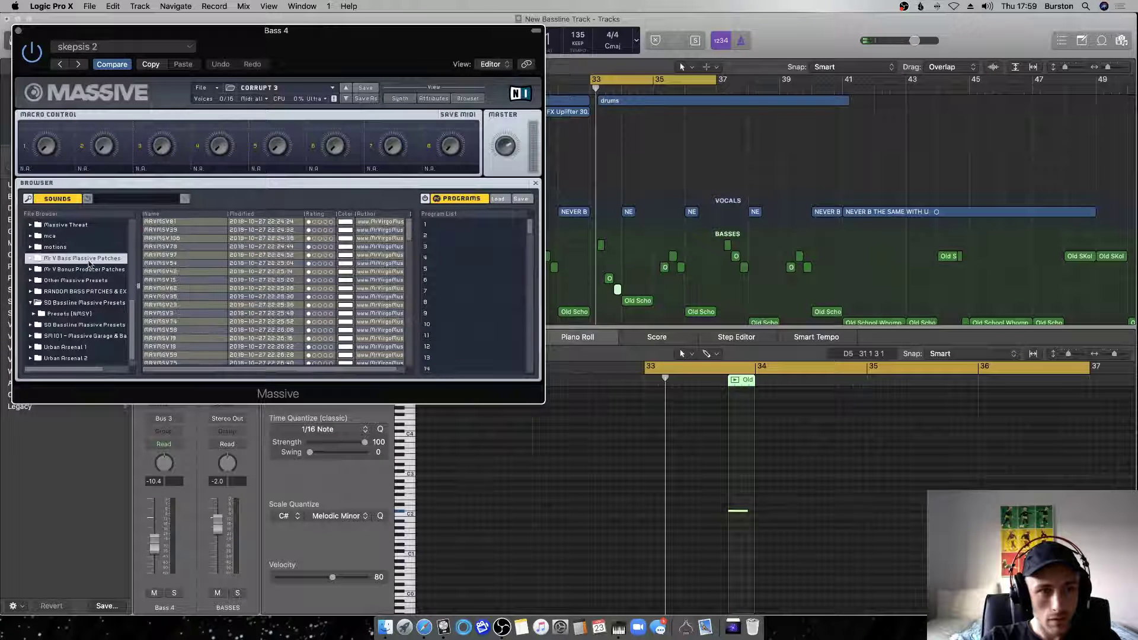
Audition the presets MRVMSV15, MRVMSV25 and MRVMSV5, load MRVMSV42 for the duplicated Bass 4 track and close Massive.
click(177, 280)
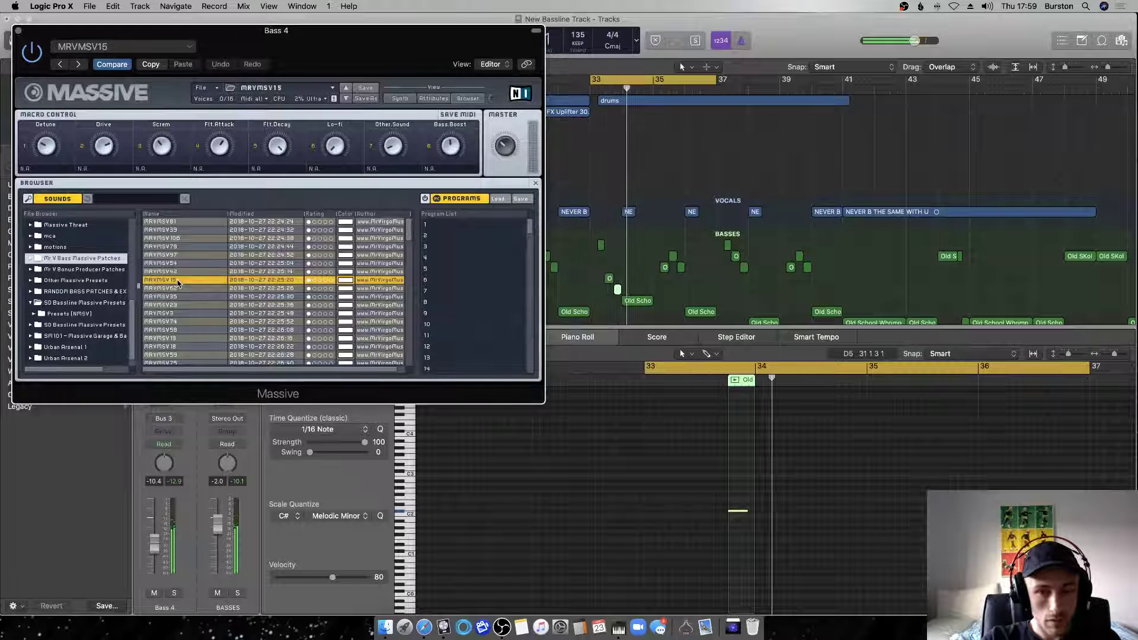
scroll(176, 308, down, 5)
click(174, 318)
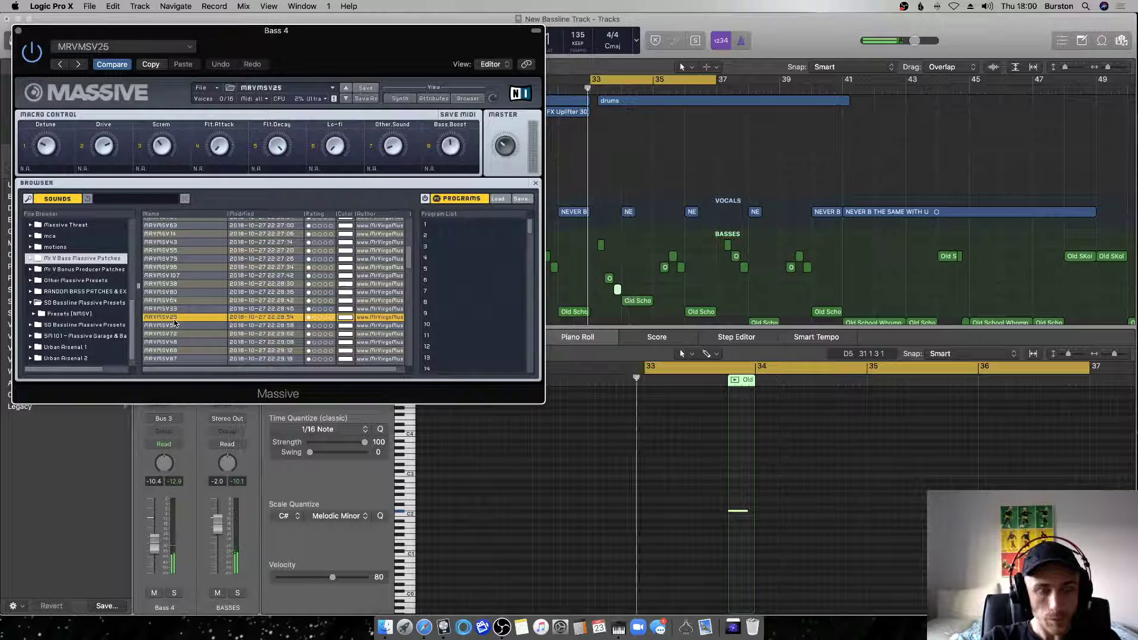
click(184, 326)
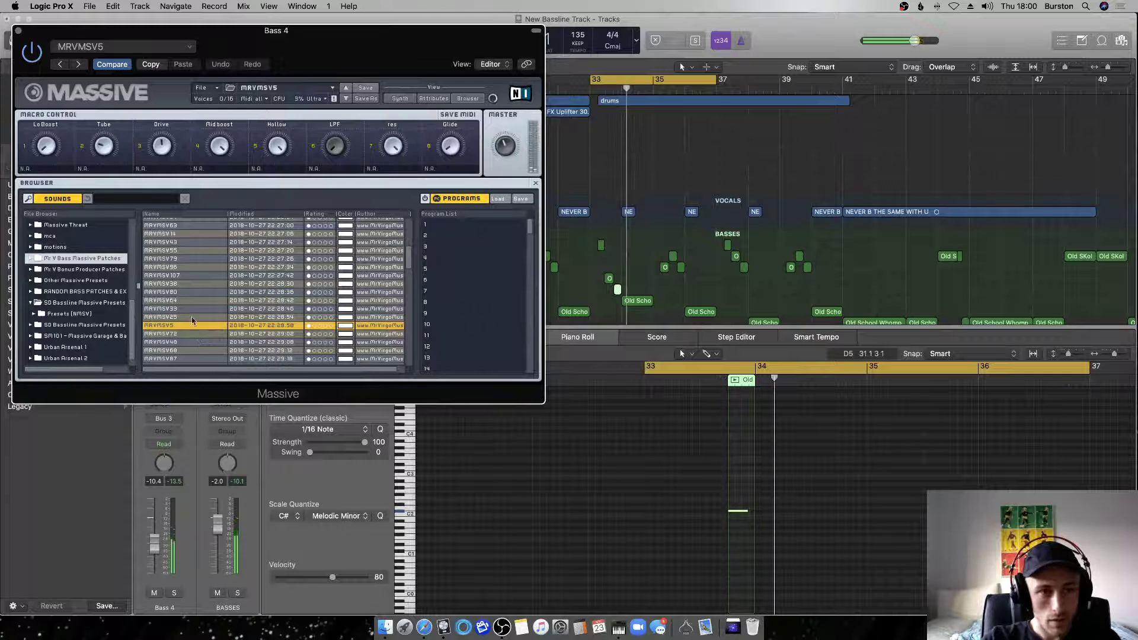
scroll(195, 314, up, 4)
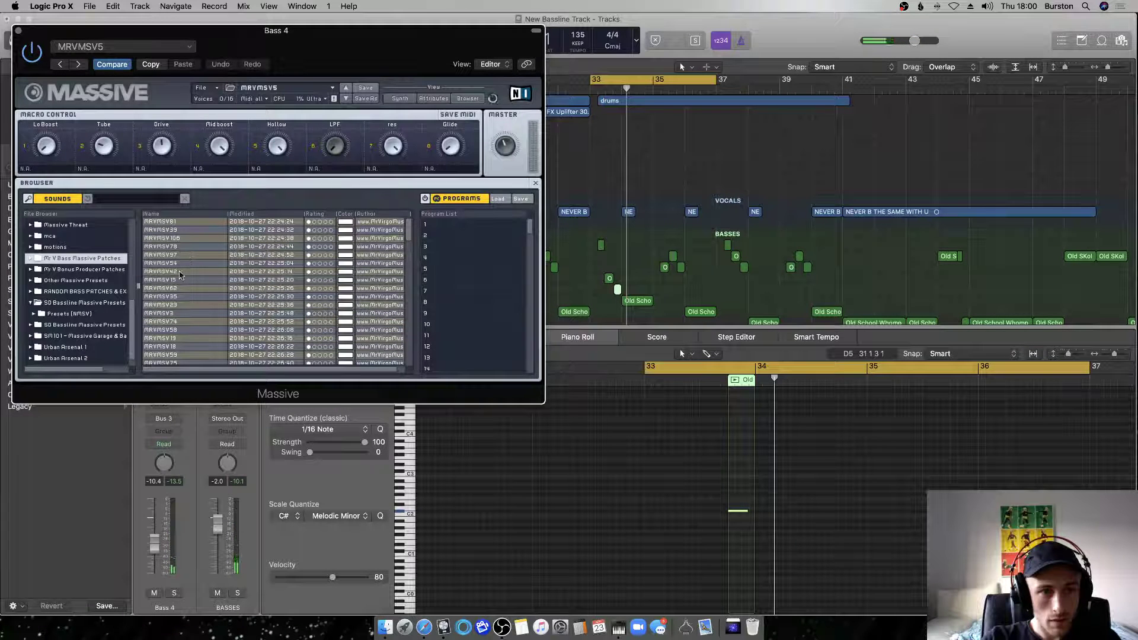
click(180, 272)
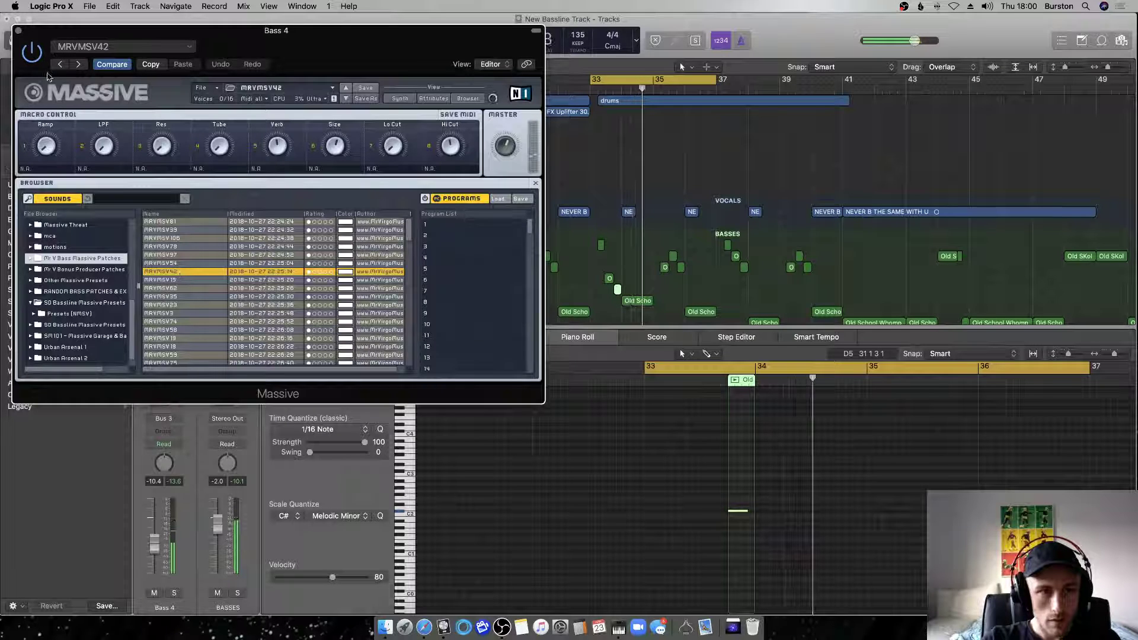
click(18, 30)
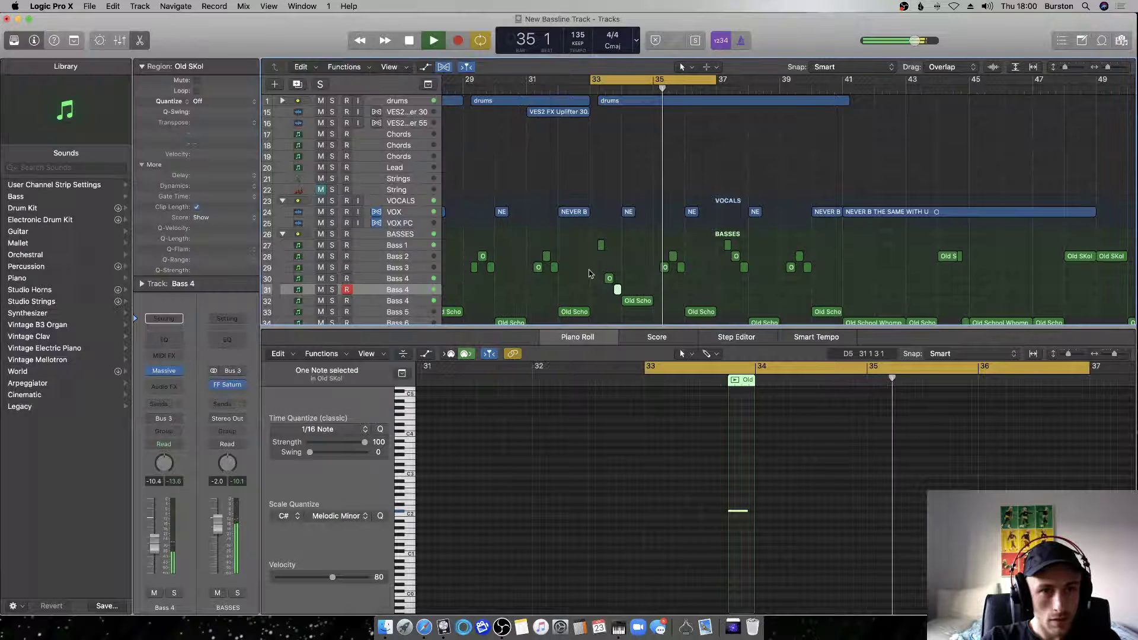
Select the Old School Whomp region's Bass 4 track, set the cycle to bars 25–41 and play the drop from bar 25.
click(642, 305)
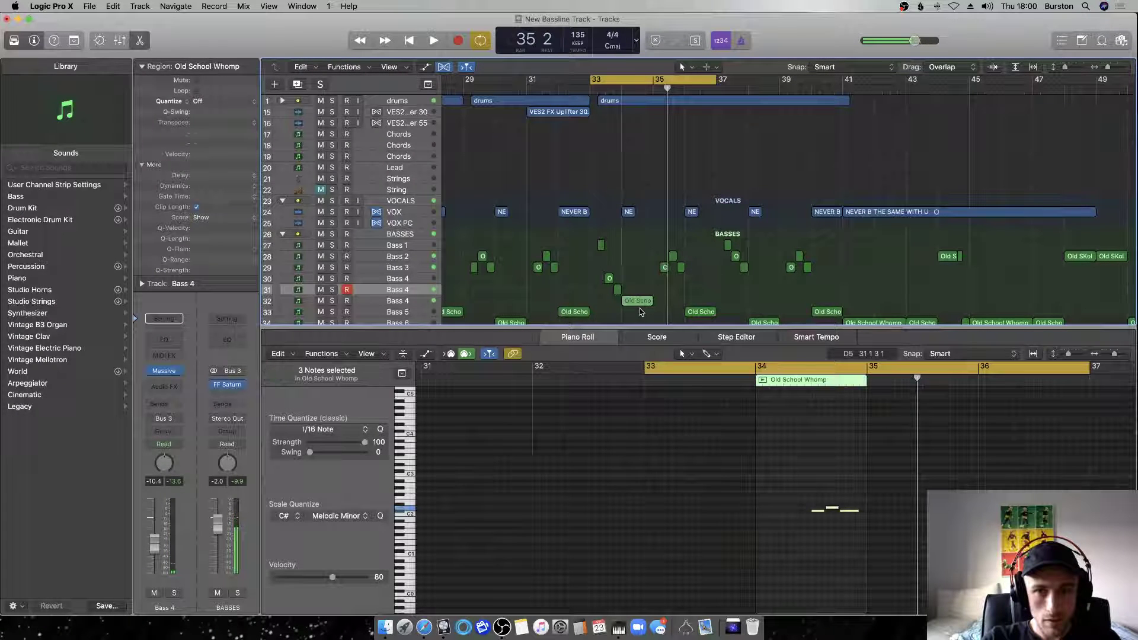
click(408, 301)
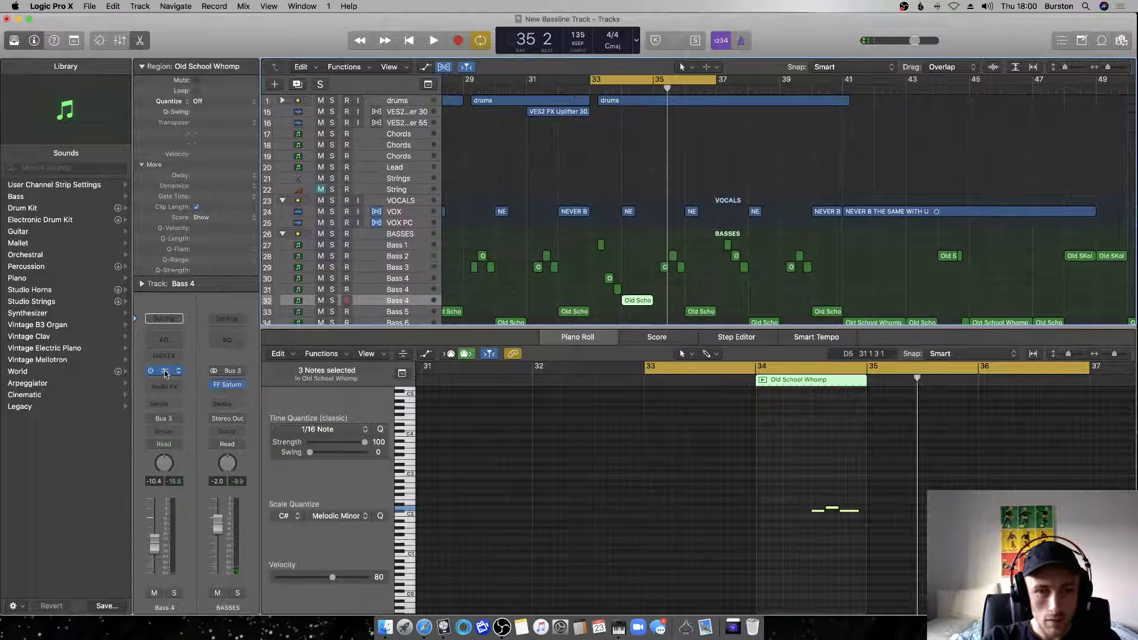
scroll(578, 245, left, 10)
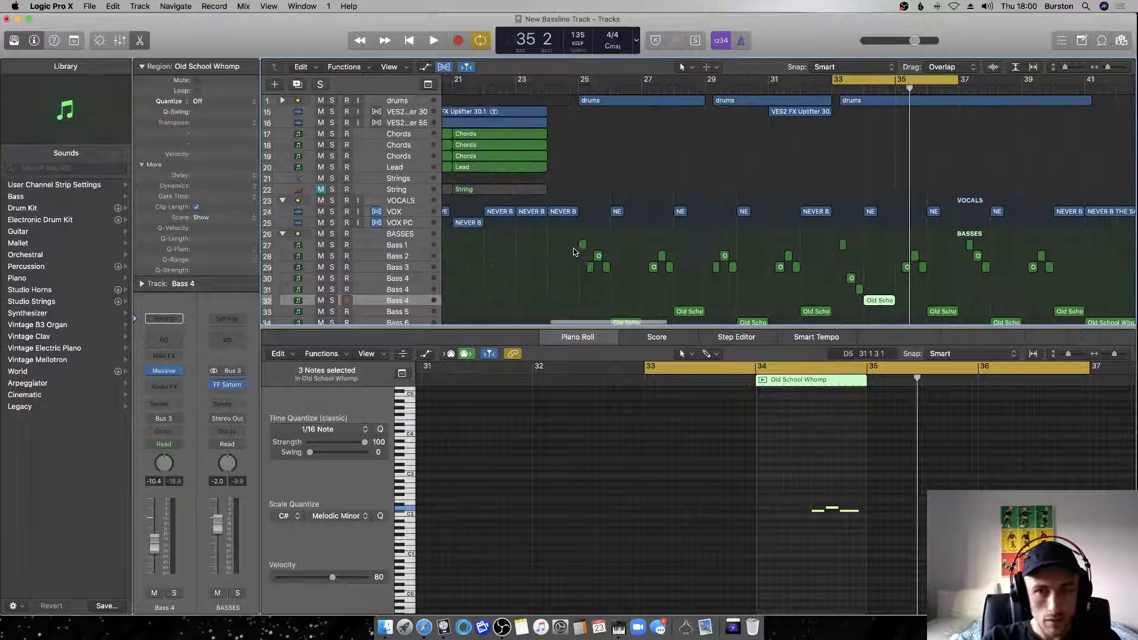
click(579, 87)
key(space)
drag(580, 84, 1071, 104)
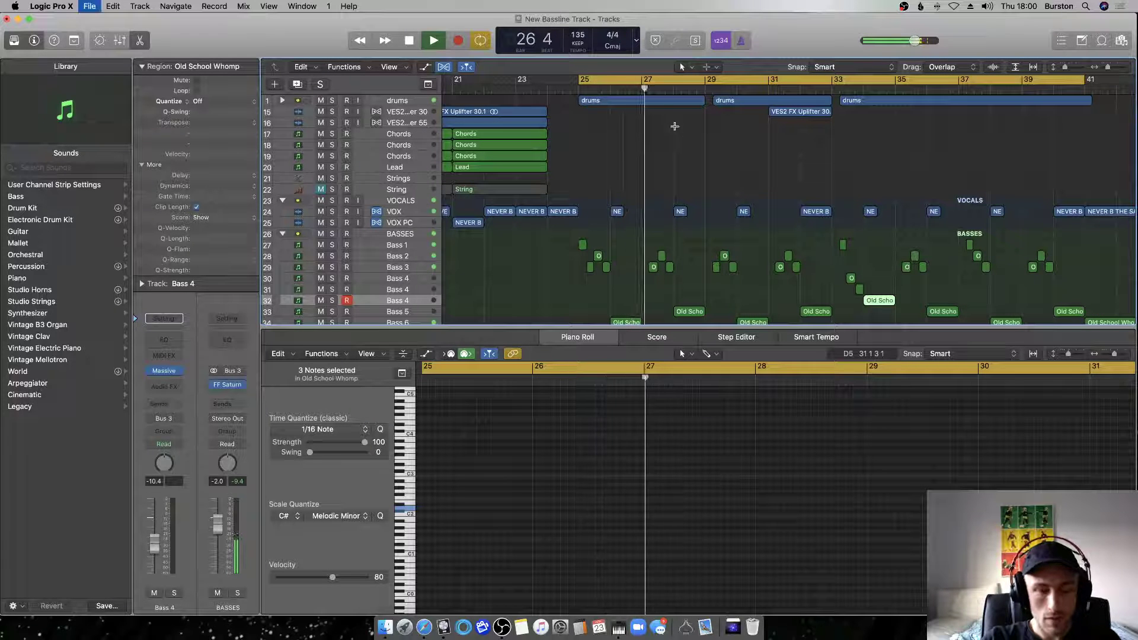
key(super+Up)
key(super+Up)
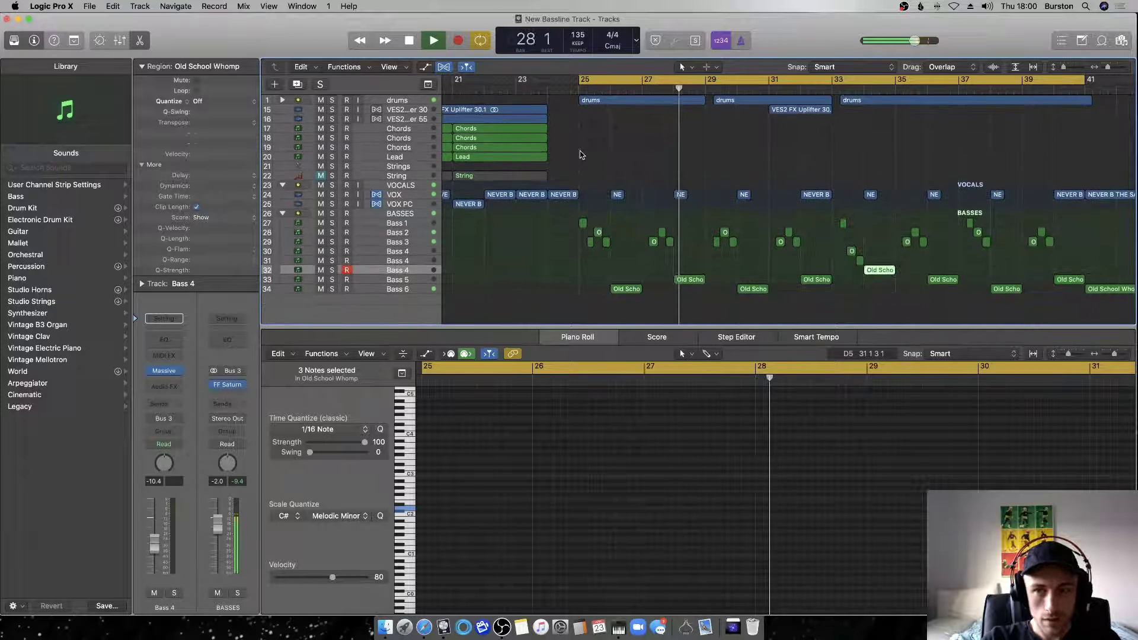
key(super+Left)
key(super+Left)
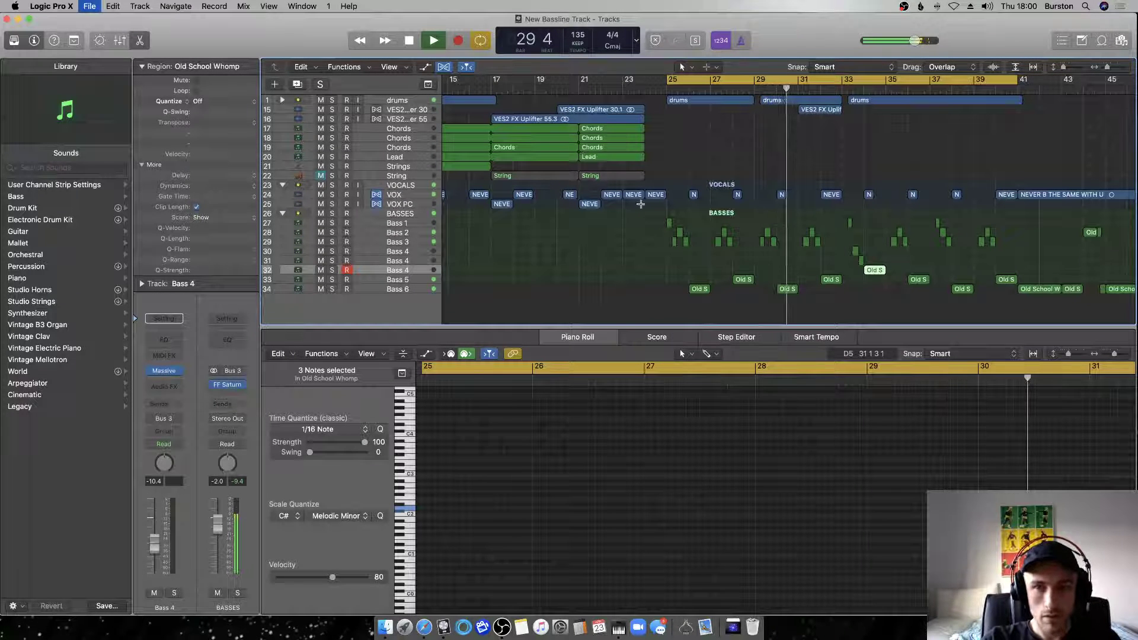
Move the Old School Whomp region at bar 34 up to Bass 4 track 31 and delete it.
key(super+Left)
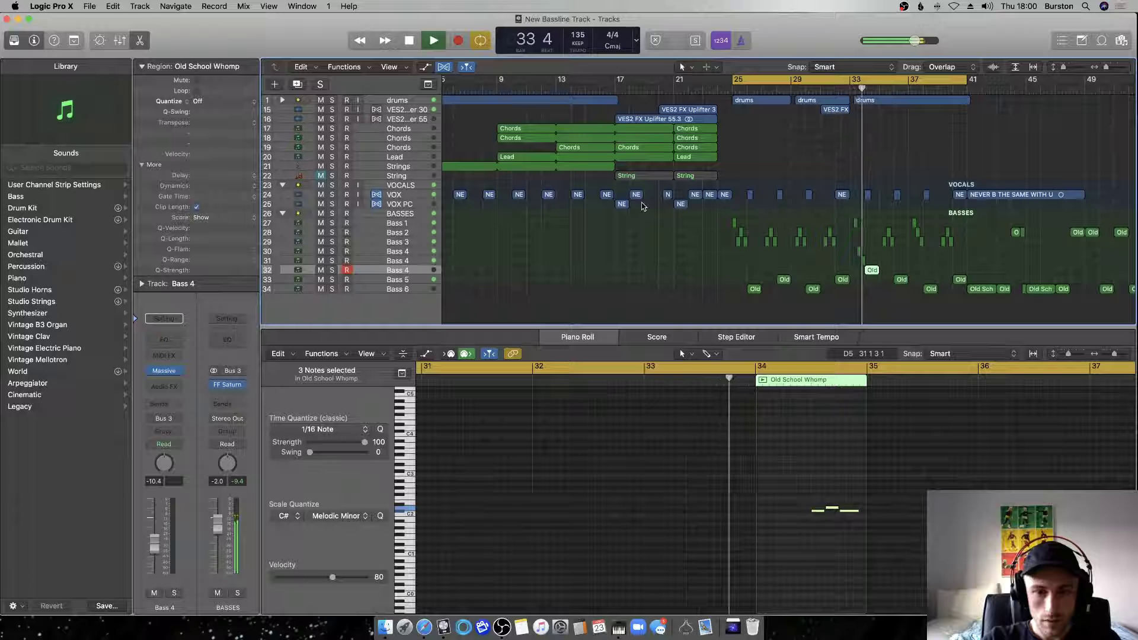
key(space)
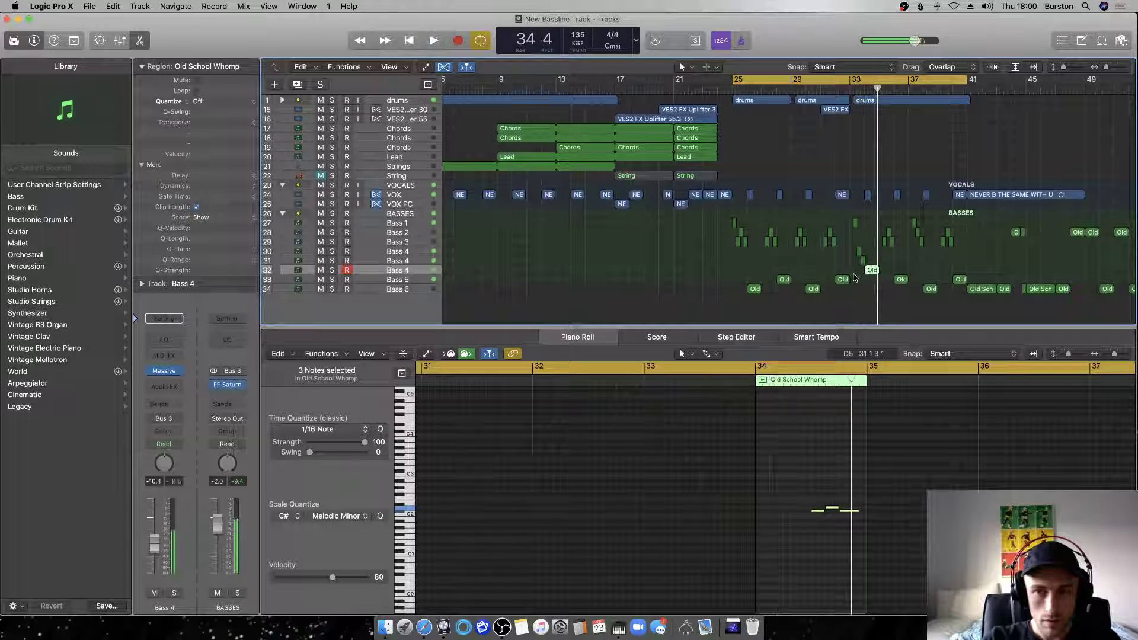
scroll(845, 272, right, 2)
drag(845, 272, 846, 266)
key(BackSpace)
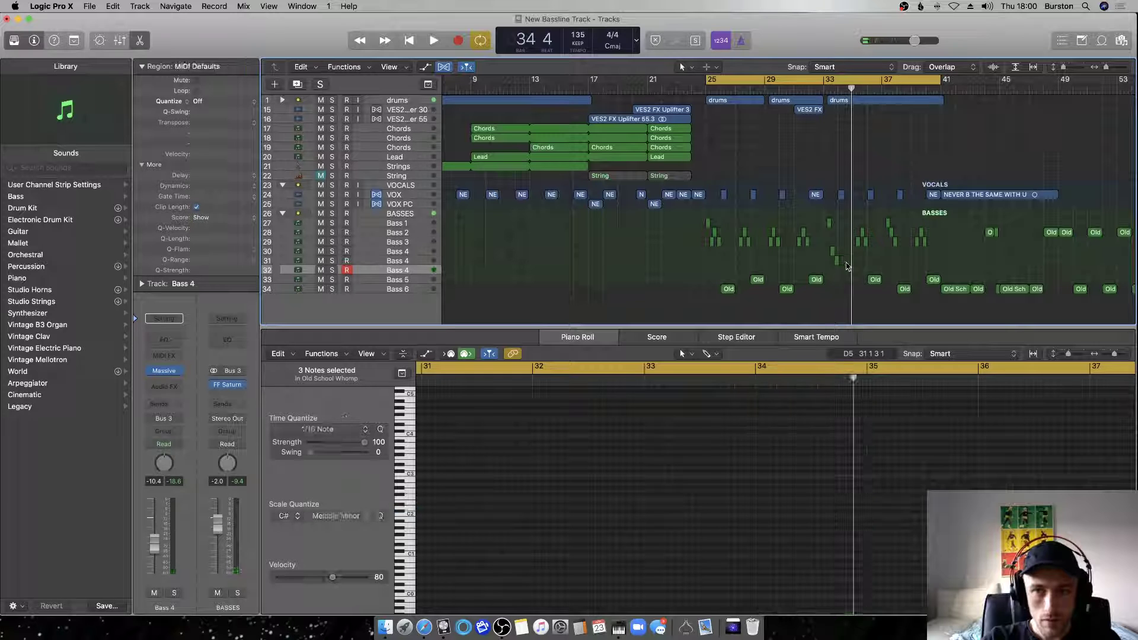
Select the three short bar 33 bass regions and copy their last low note to the start of bar 34.
key(super+Right)
key(super+Right)
key(super+Right)
key(super+Right)
drag(805, 260, 761, 214)
click(751, 547)
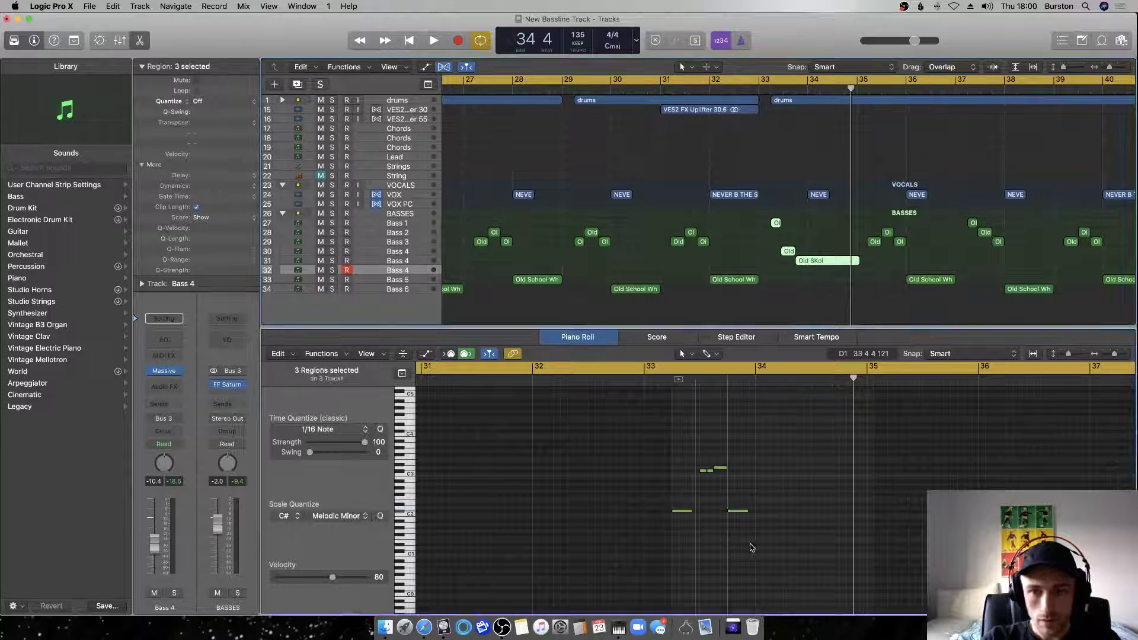
drag(735, 514, 763, 514)
Play the phrase from bar 33, then undo the note copy and the deletion of the Old School Whomp region.
key(space)
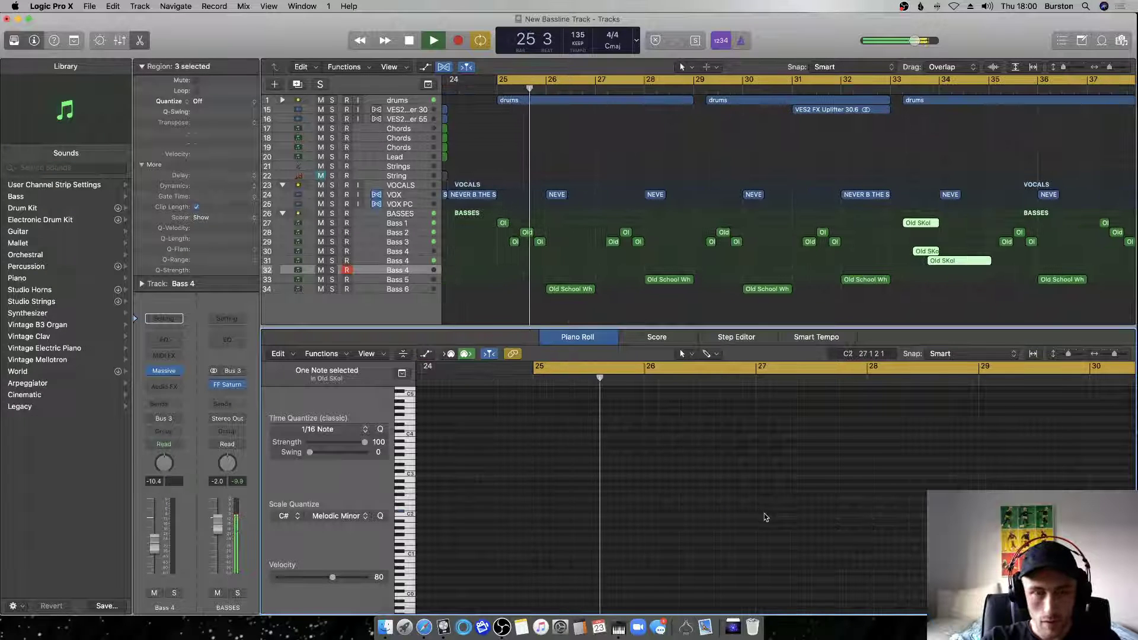
key(period)
key(period)
key(period)
key(period)
key(period)
key(period)
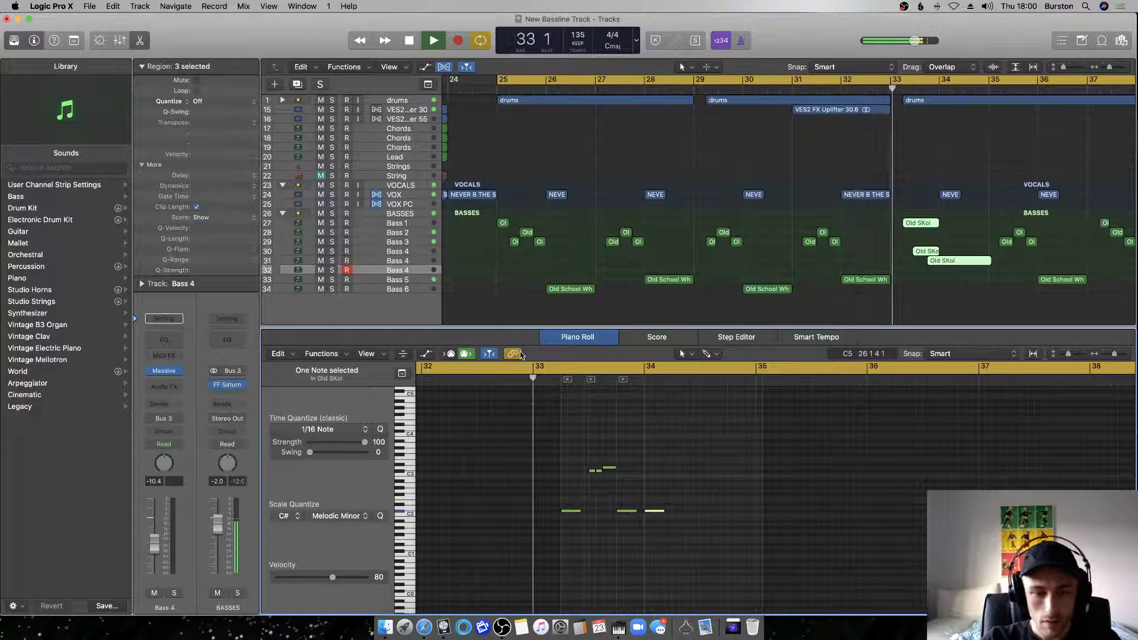
key(super+s)
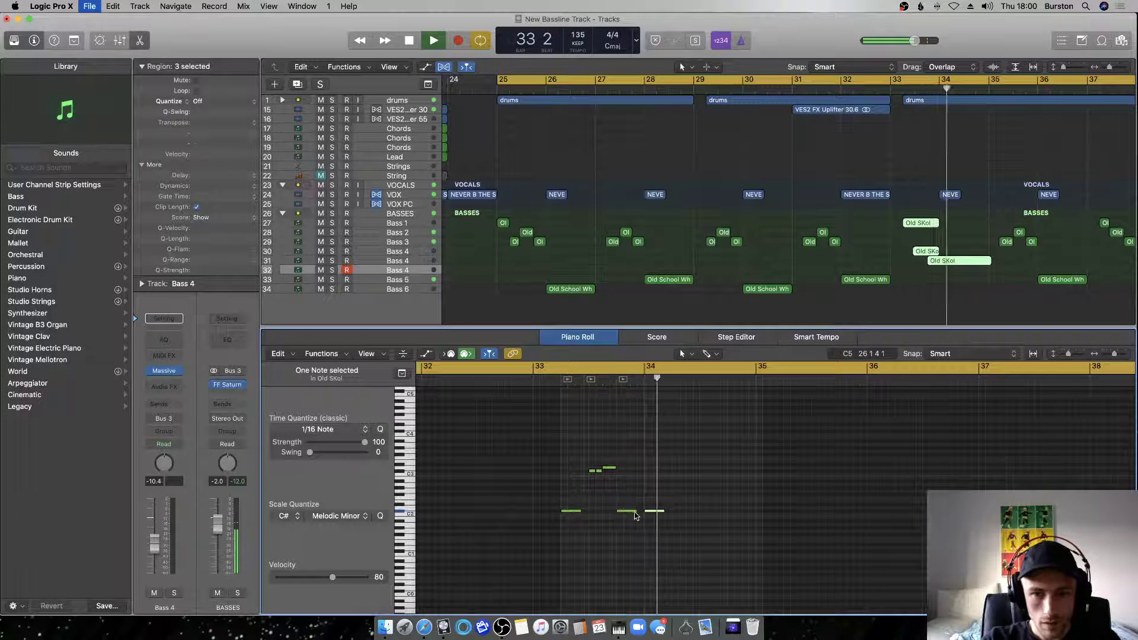
key(space)
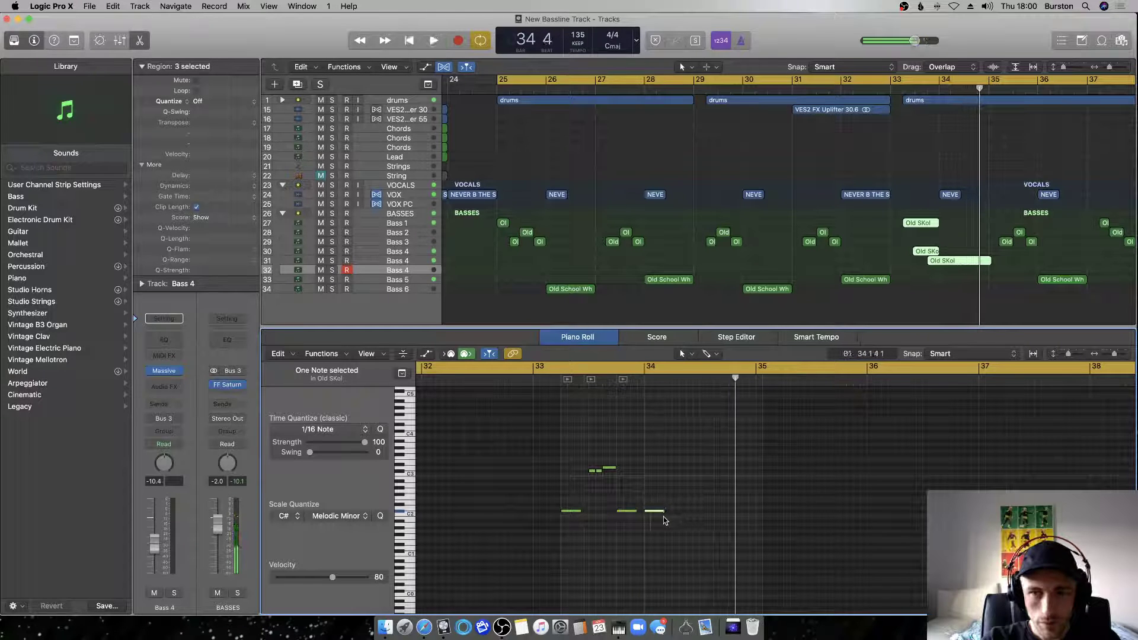
key(super+z)
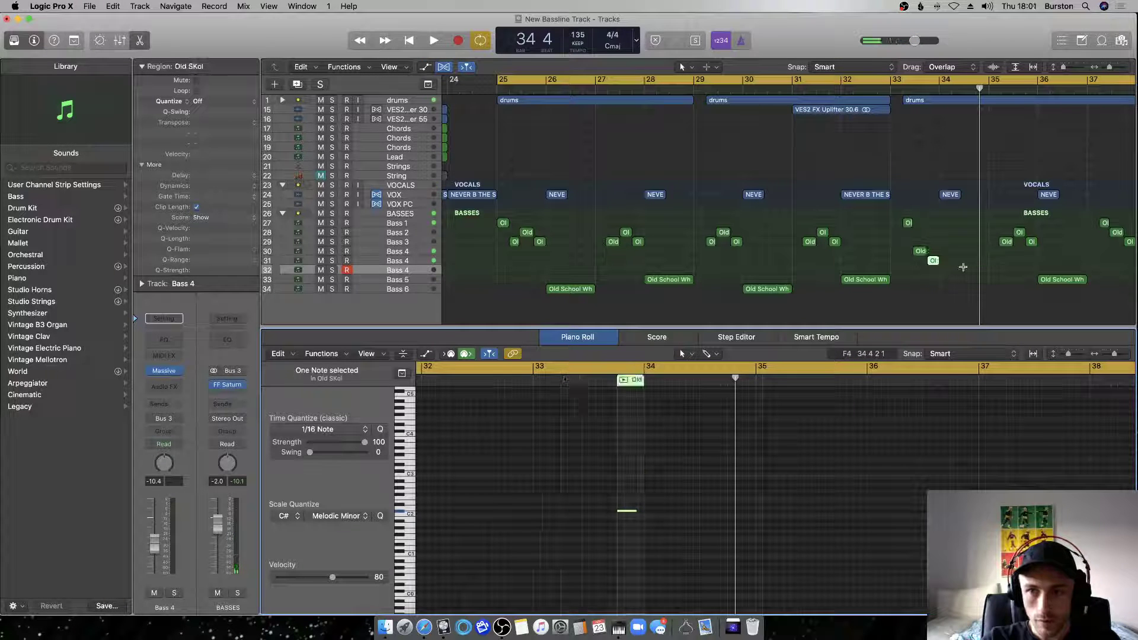
On Bass 4 track 31, shift the Old School Whomp region to bar 34 beat 3 and copy the short Old SKol region to bar 34.
click(954, 262)
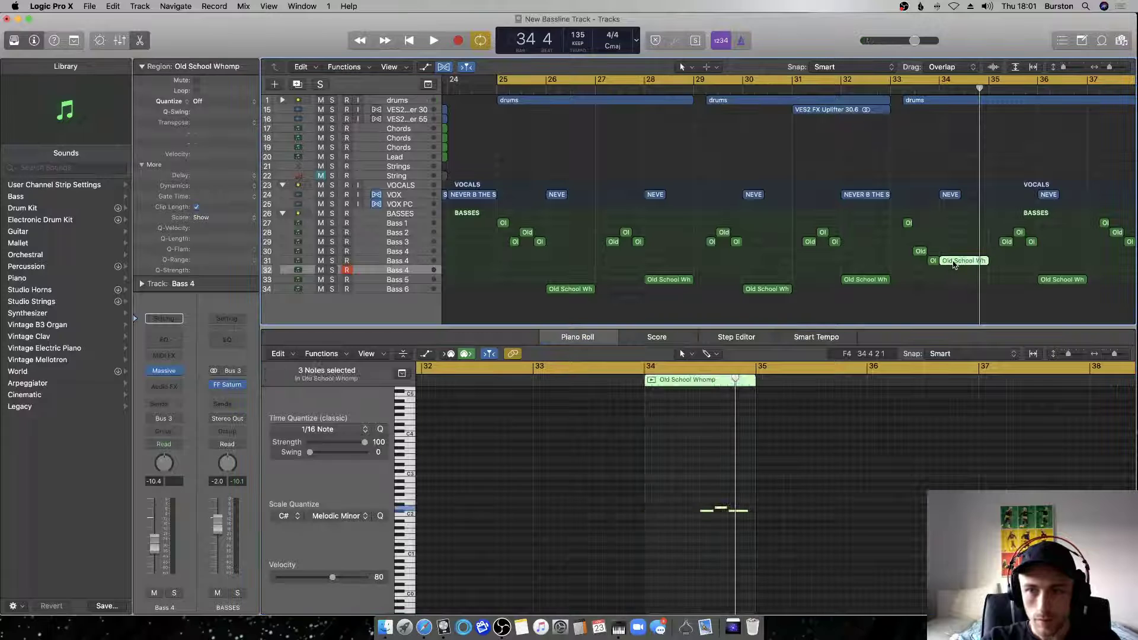
mouse_move(960, 266)
mouse_down()
mouse_move(982, 266)
mouse_move(934, 262)
mouse_move(945, 263)
mouse_up()
key(space)
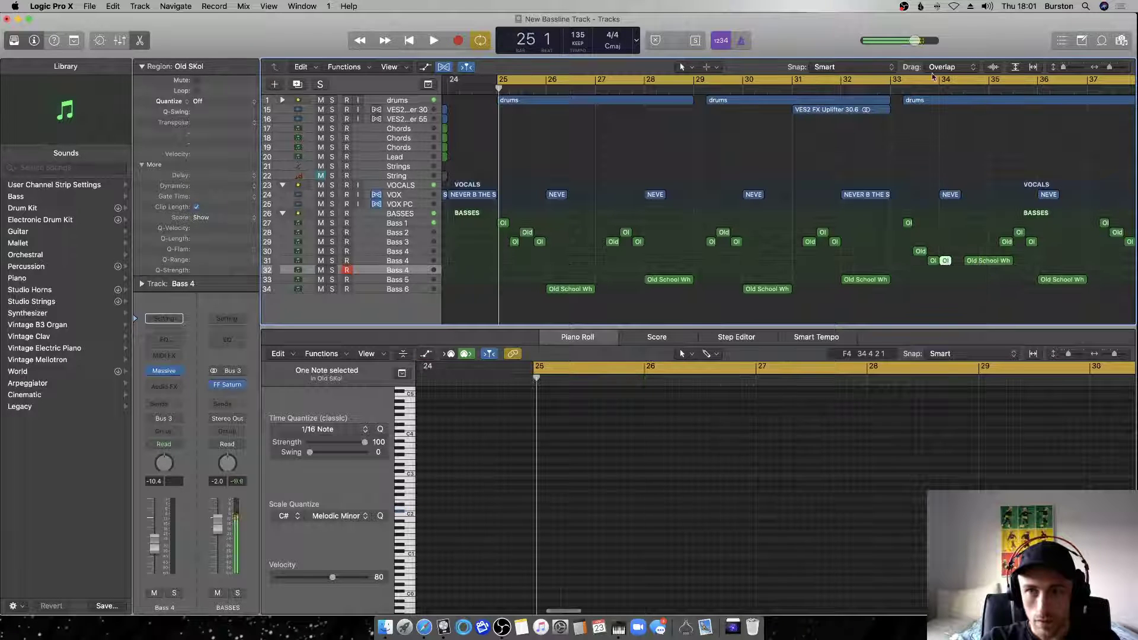
Set the cycle range to bars 33–35.
click(904, 79)
drag(896, 80, 989, 81)
key(space)
scroll(803, 185, right, 3)
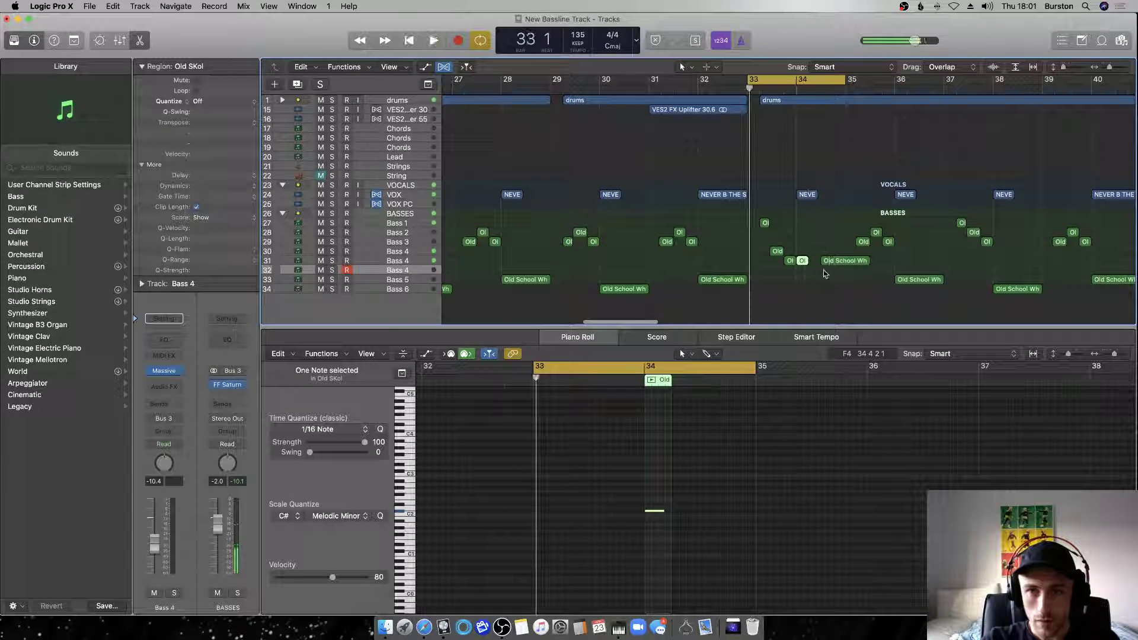
Move the Old School Whomp region down to Bass 4 track 32, starting at bar 34, and audition the loop.
key(space)
click(835, 263)
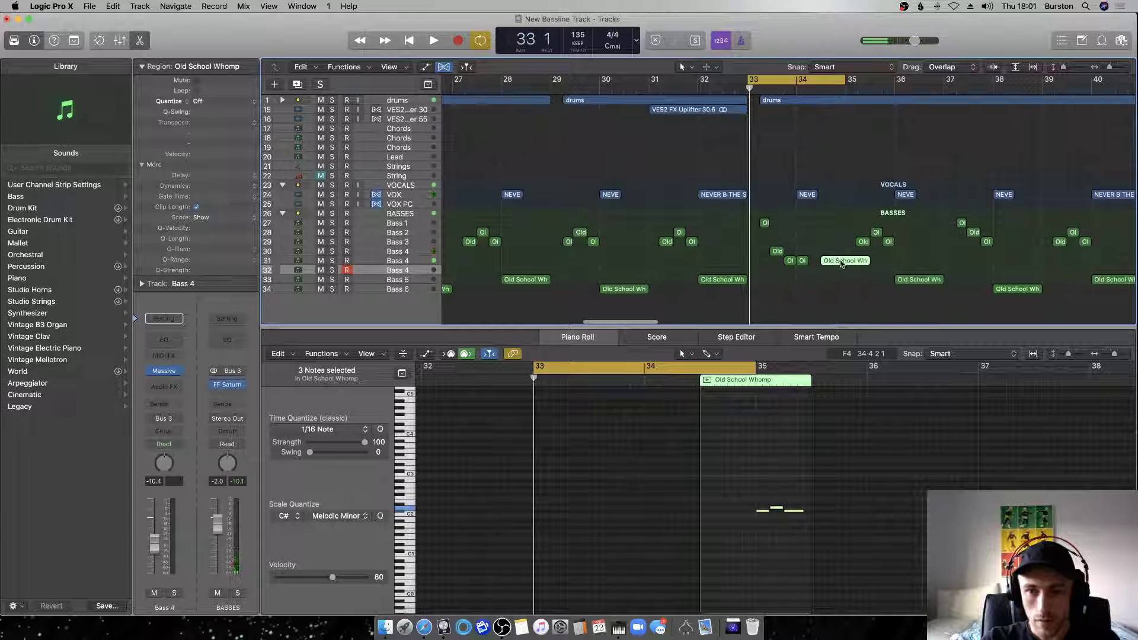
drag(839, 263, 829, 272)
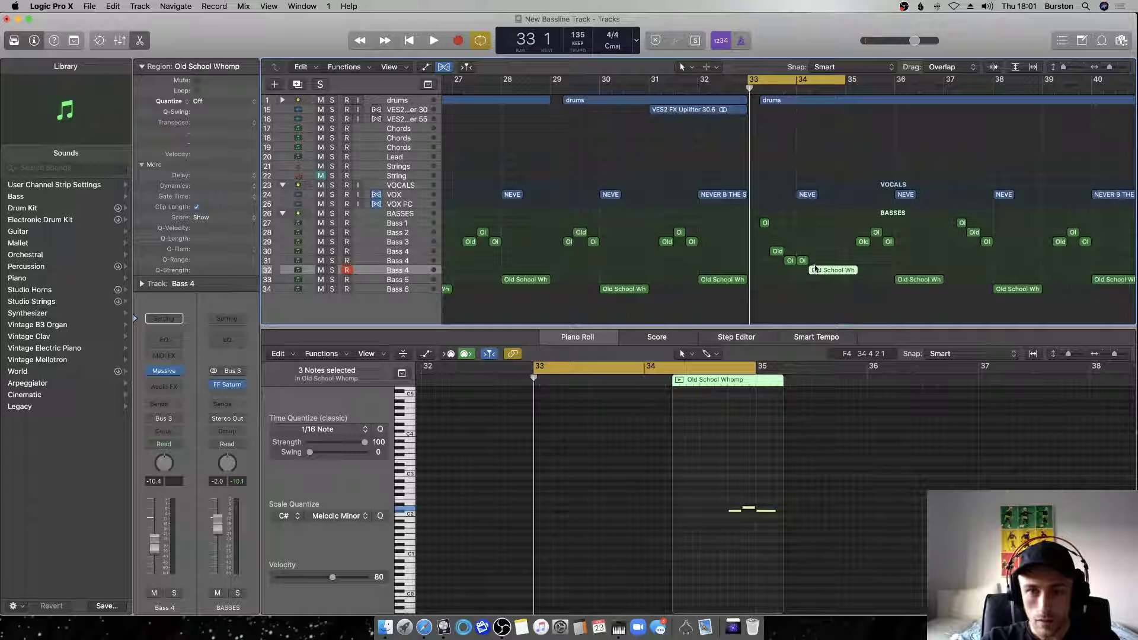
key(space)
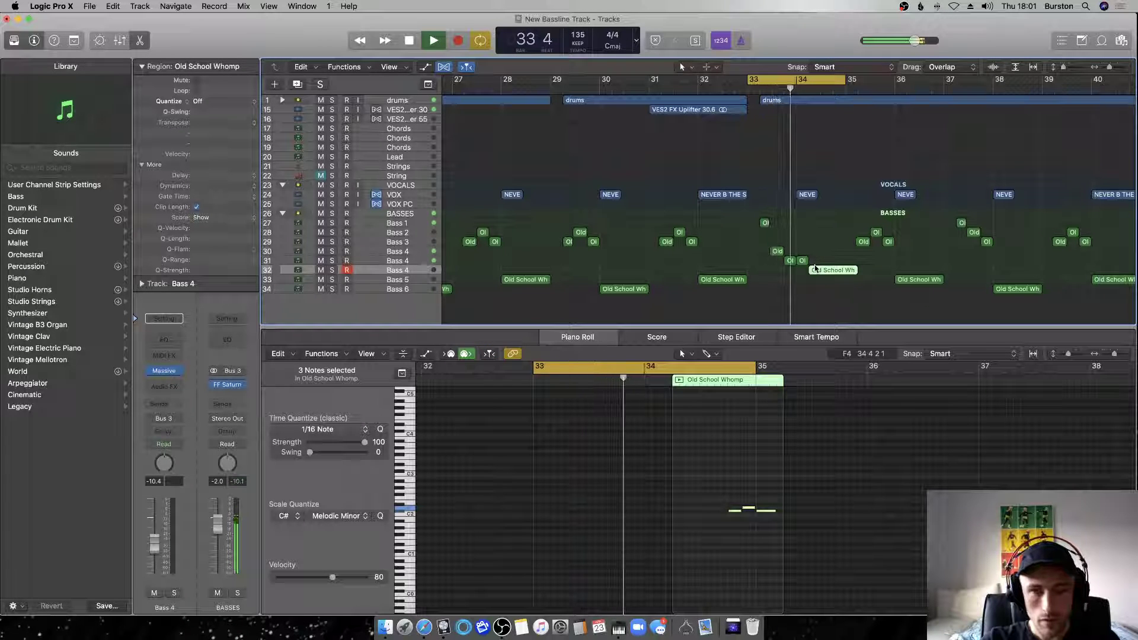
key(space)
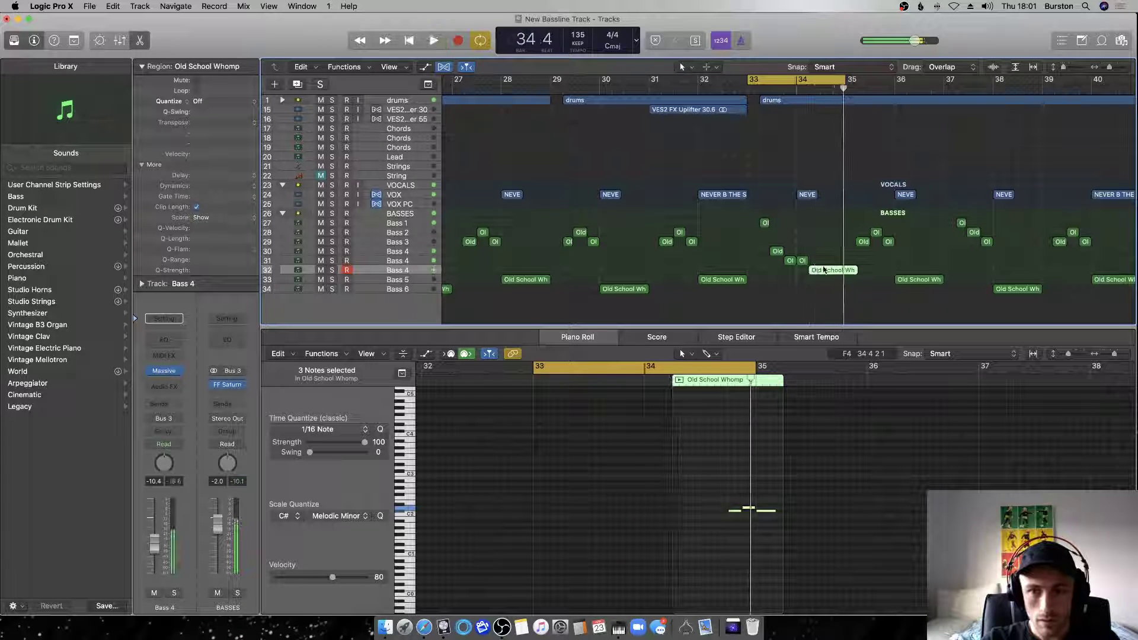
drag(829, 271, 819, 266)
key(space)
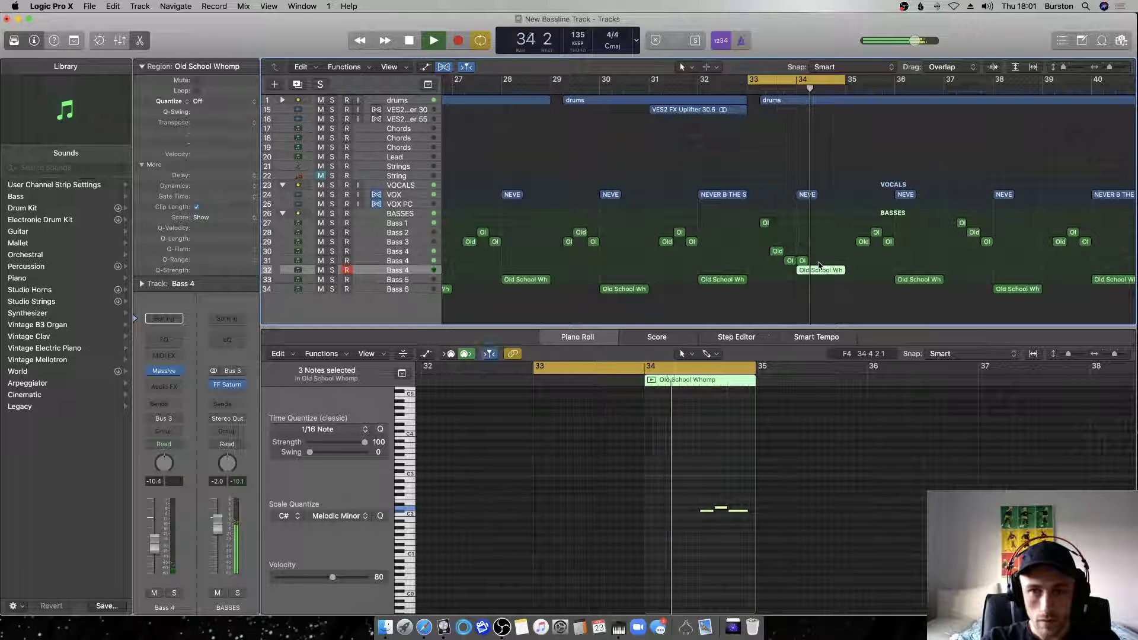
key(space)
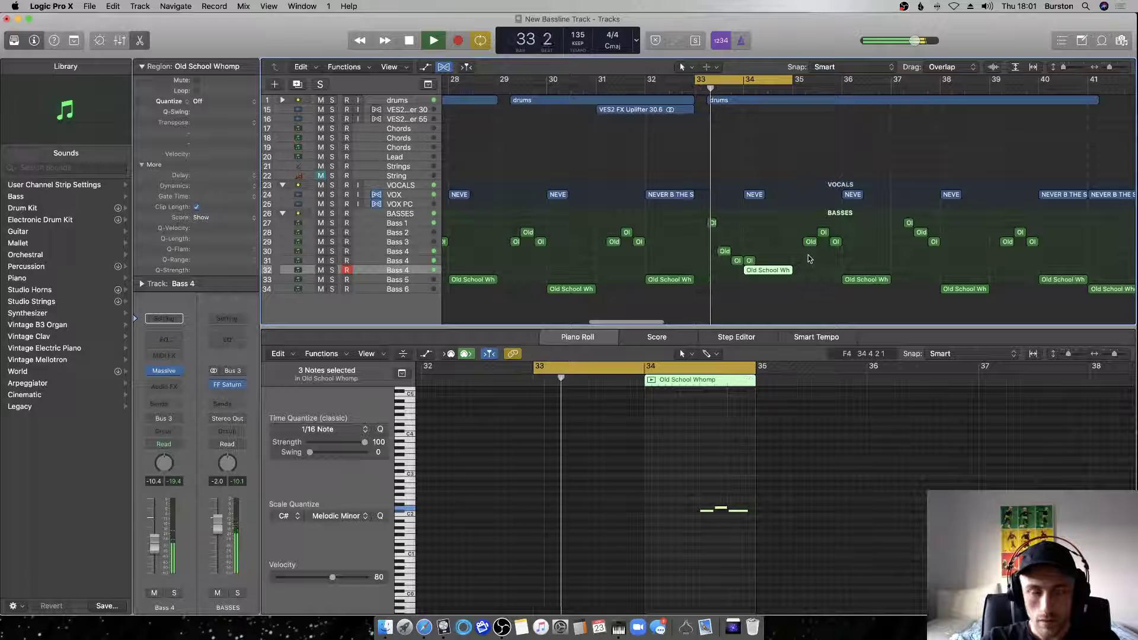
Extend the cycle to bars 33–37 and play it.
drag(794, 80, 890, 80)
key(space)
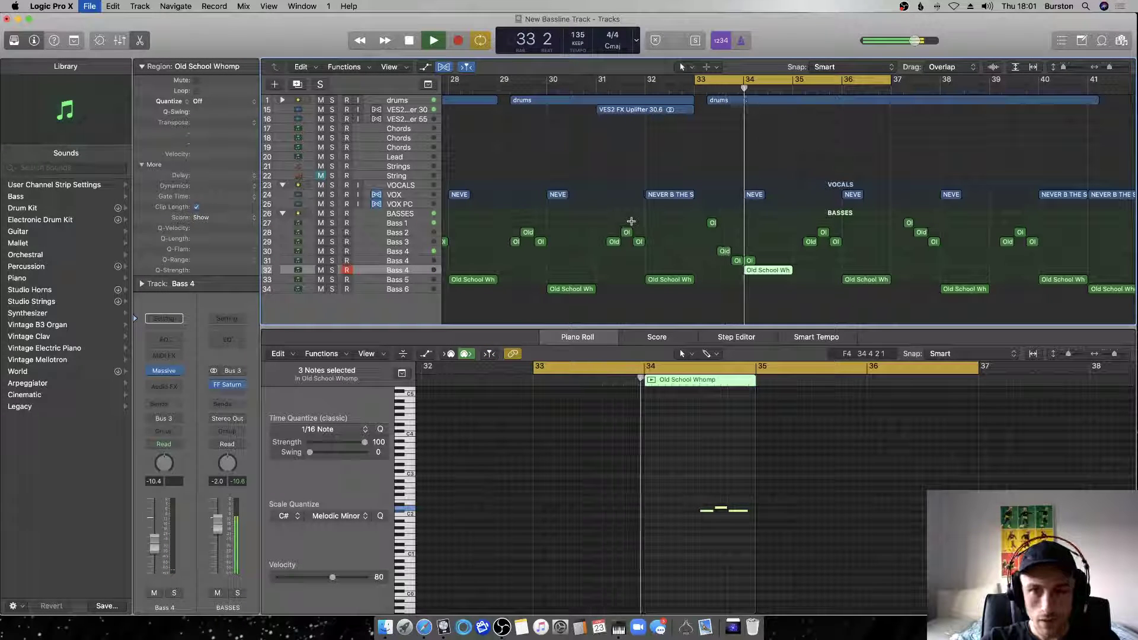
scroll(667, 230, right, 5)
scroll(521, 233, left, 2)
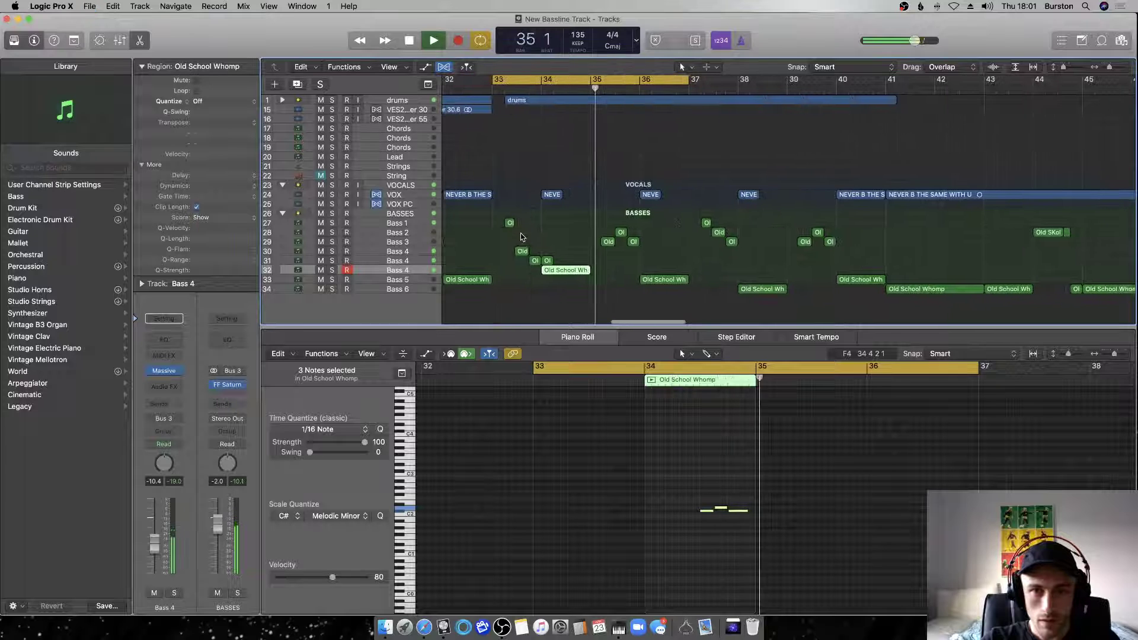
Move the first bar 35 region from Bass 3 down to Bass 4 track 30 and play the cycle.
scroll(527, 238, left, 1)
drag(657, 246, 656, 256)
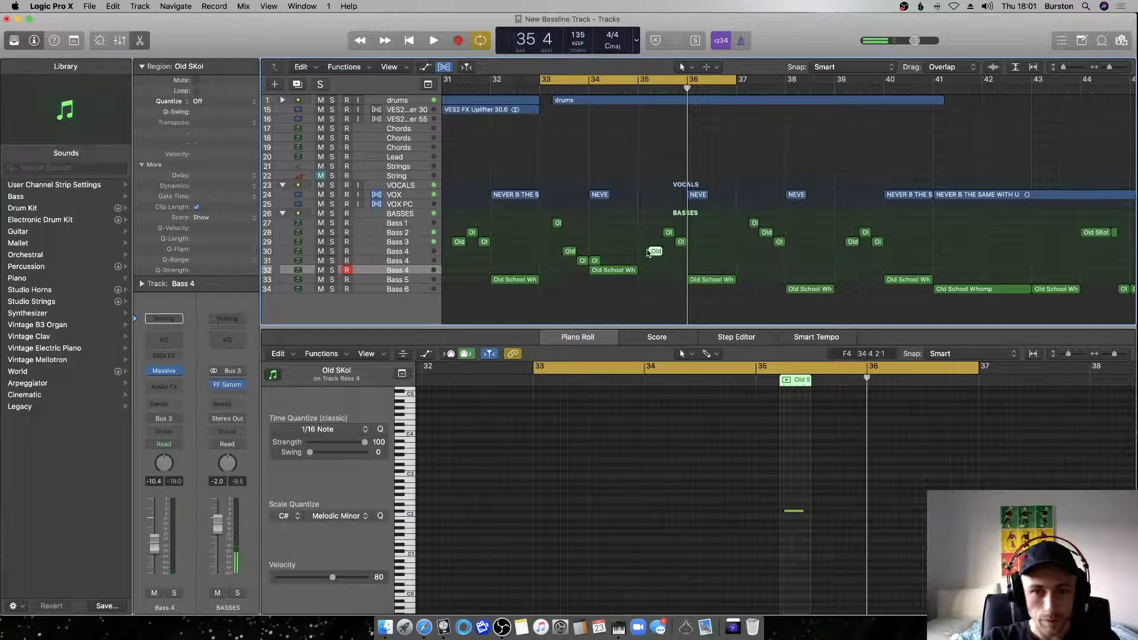
key(space)
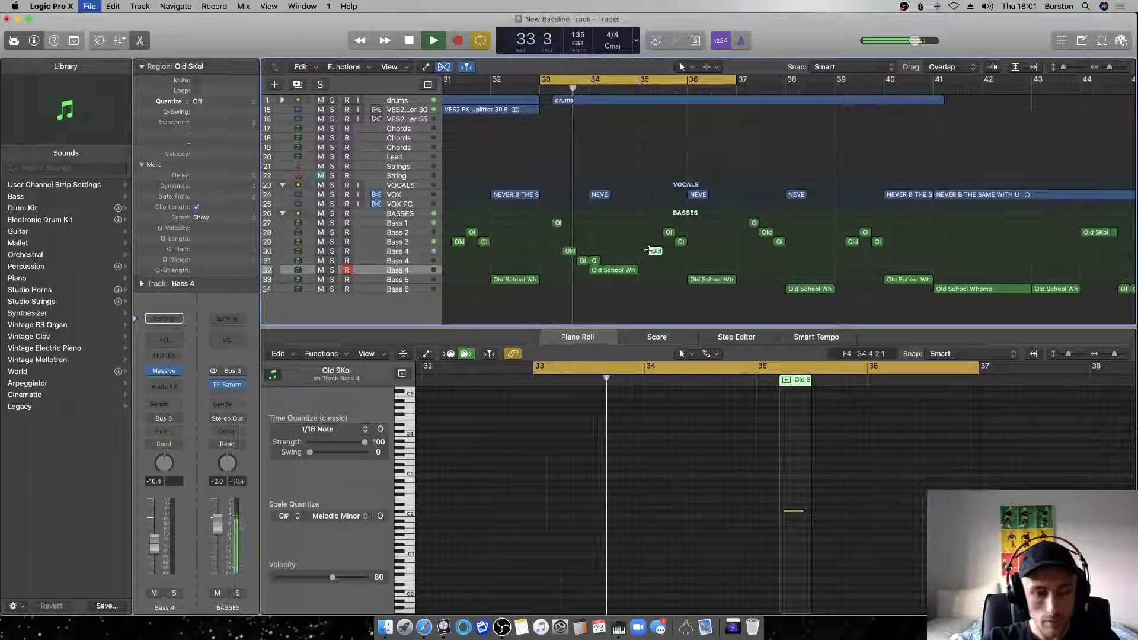
Raise the note in the bar 35 Old SKol region by one octave and play the cycle.
scroll(645, 252, left, 3)
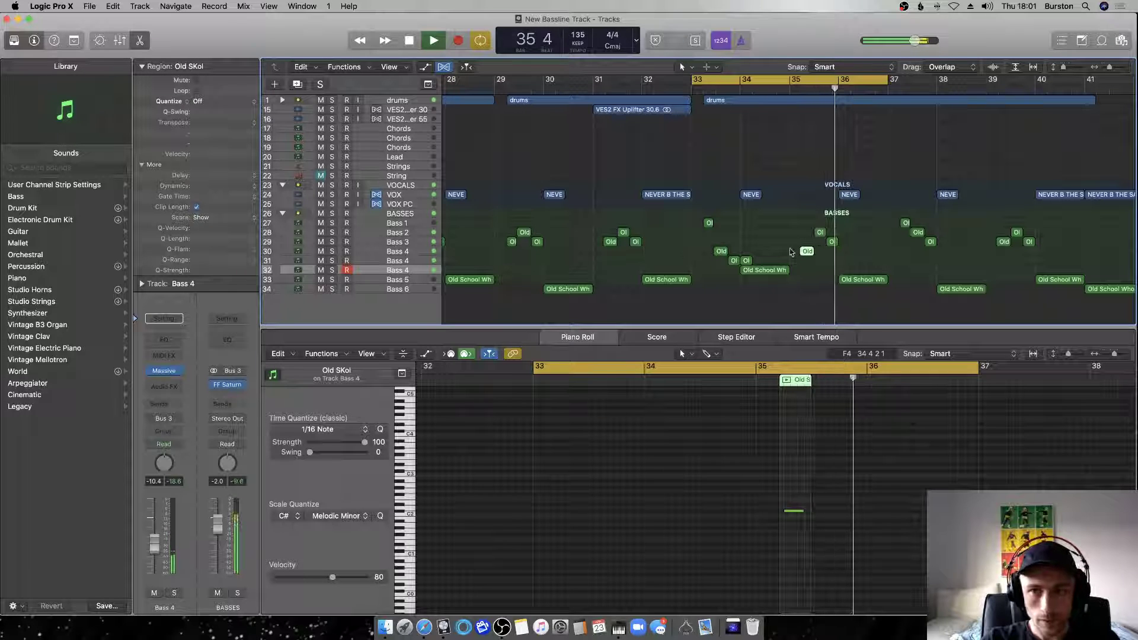
click(791, 510)
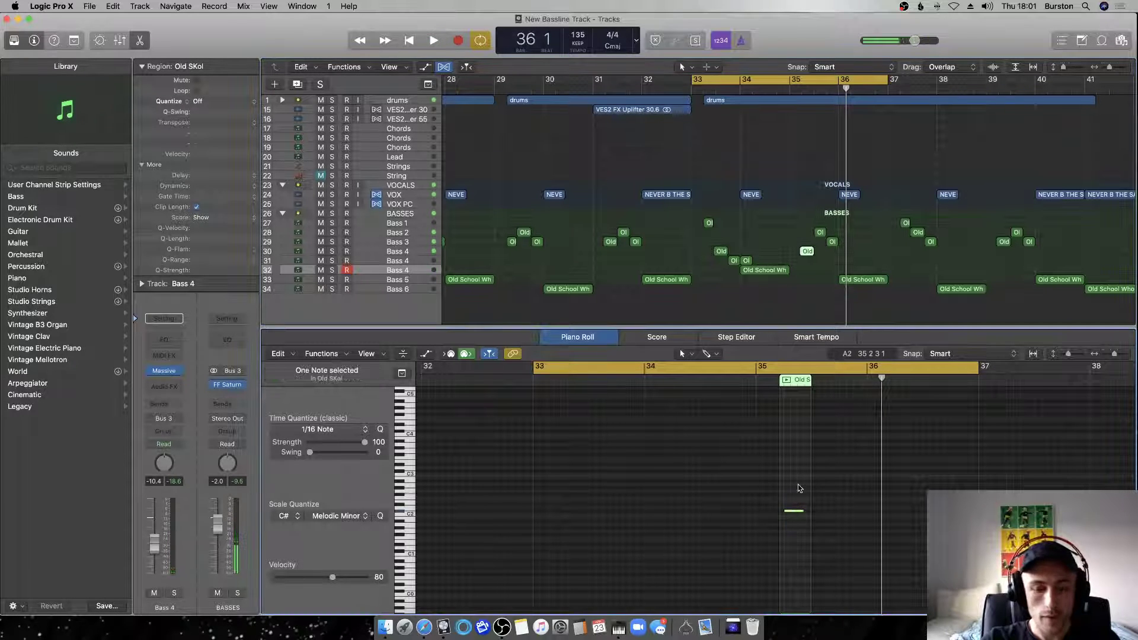
key(alt+shift+Down)
key(alt+shift+Down)
key(alt+shift+Up)
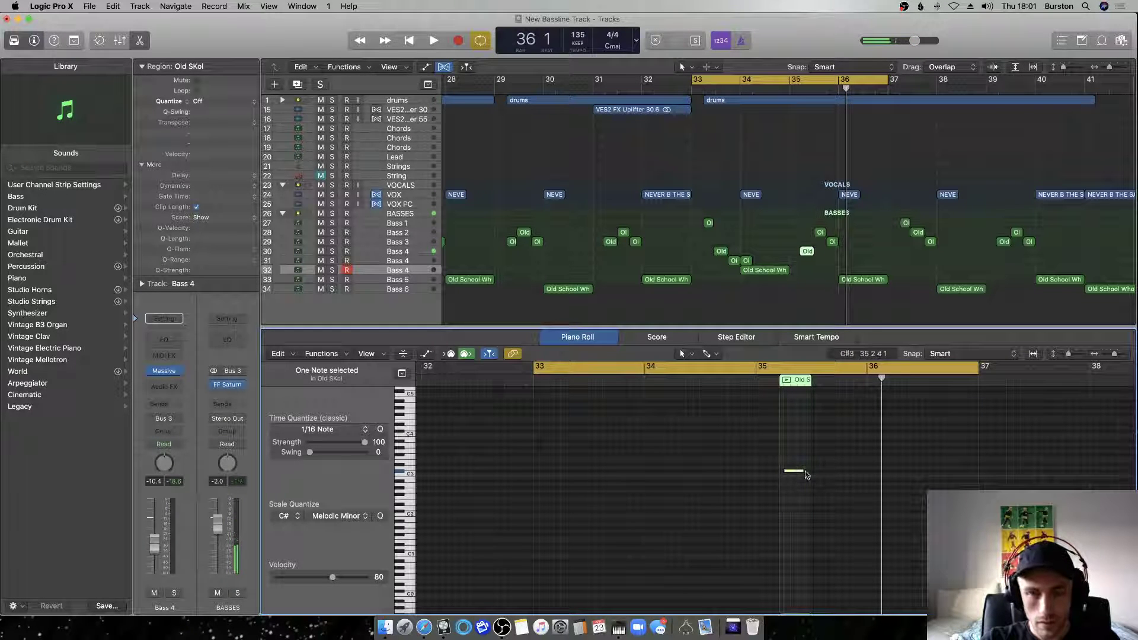
key(space)
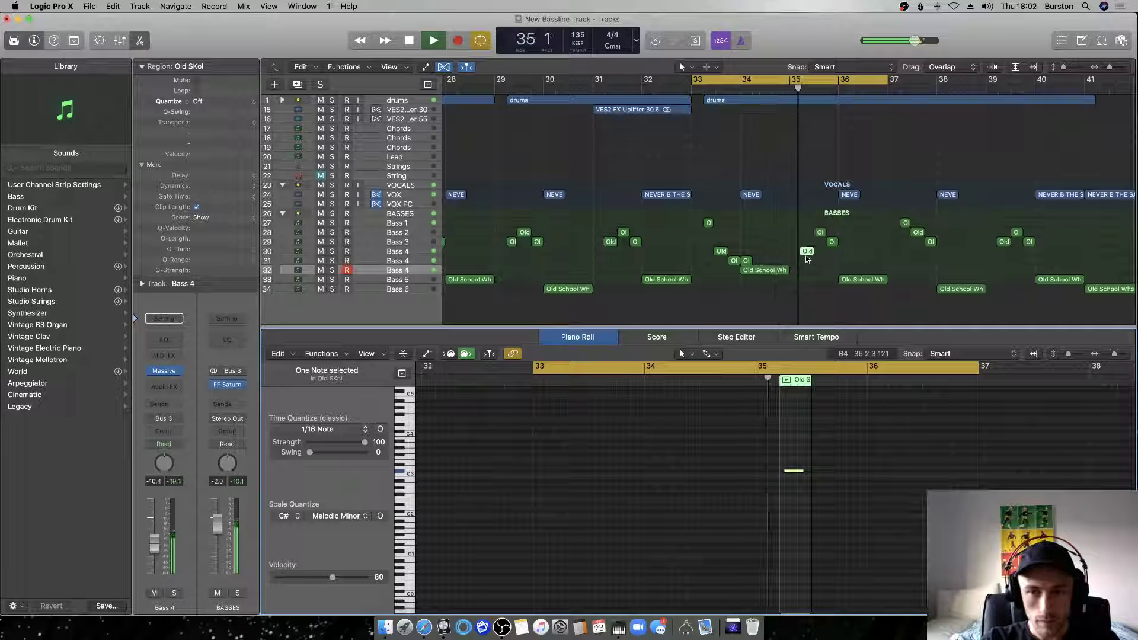
Move the bar 35 Old SKol region from Bass 4 track 30 down to track 31 and play the cycle.
key(space)
mouse_move(807, 254)
mouse_down()
mouse_move(807, 243)
mouse_move(807, 262)
mouse_up()
key(space)
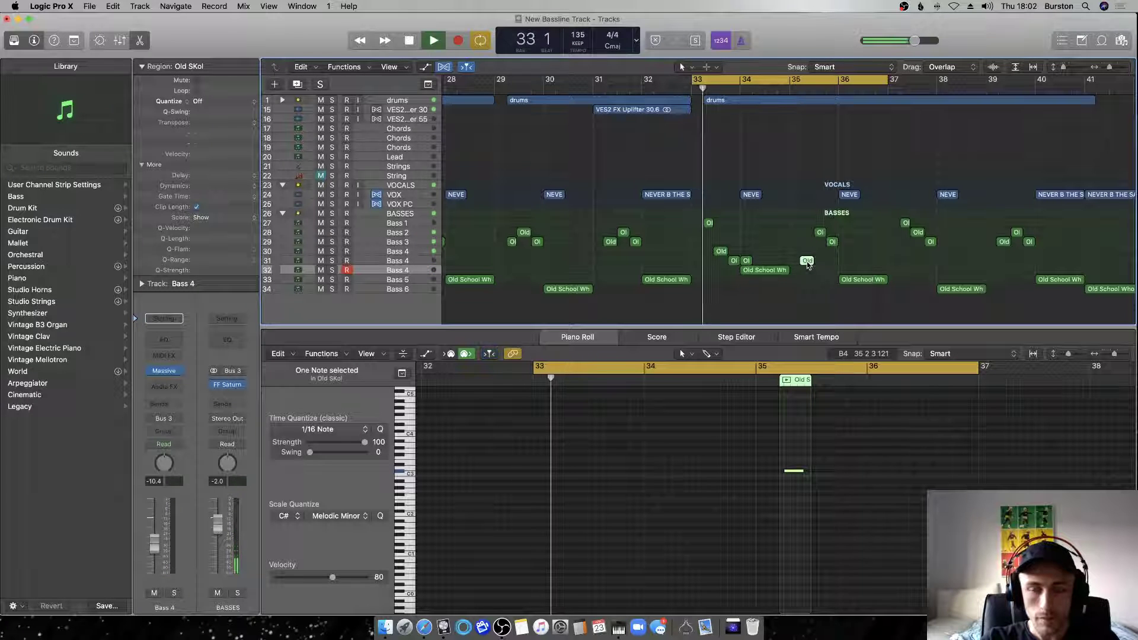
Lower the bar 35 note one octave to match the other two regions on Bass 4 track 31, then save the project.
drag(711, 262, 833, 265)
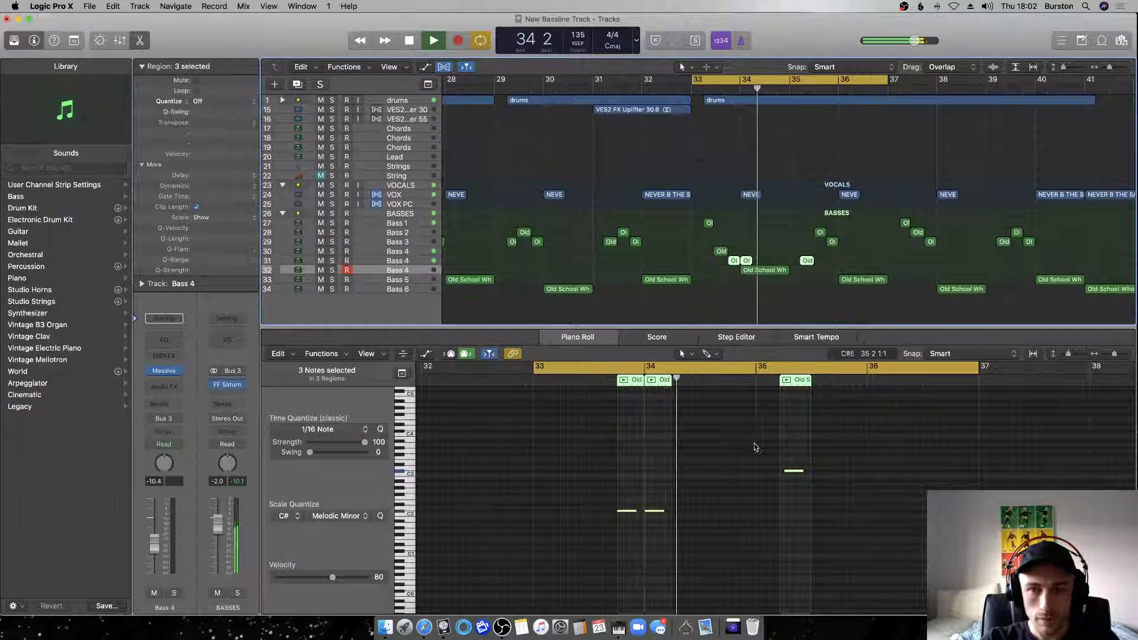
key(space)
click(794, 471)
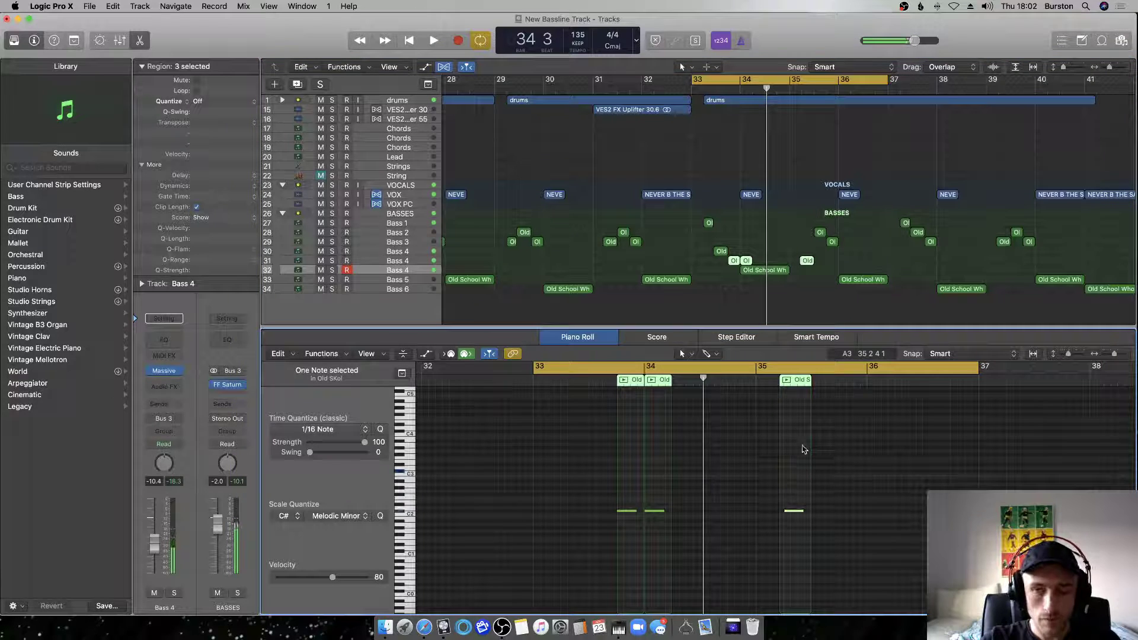
key(space)
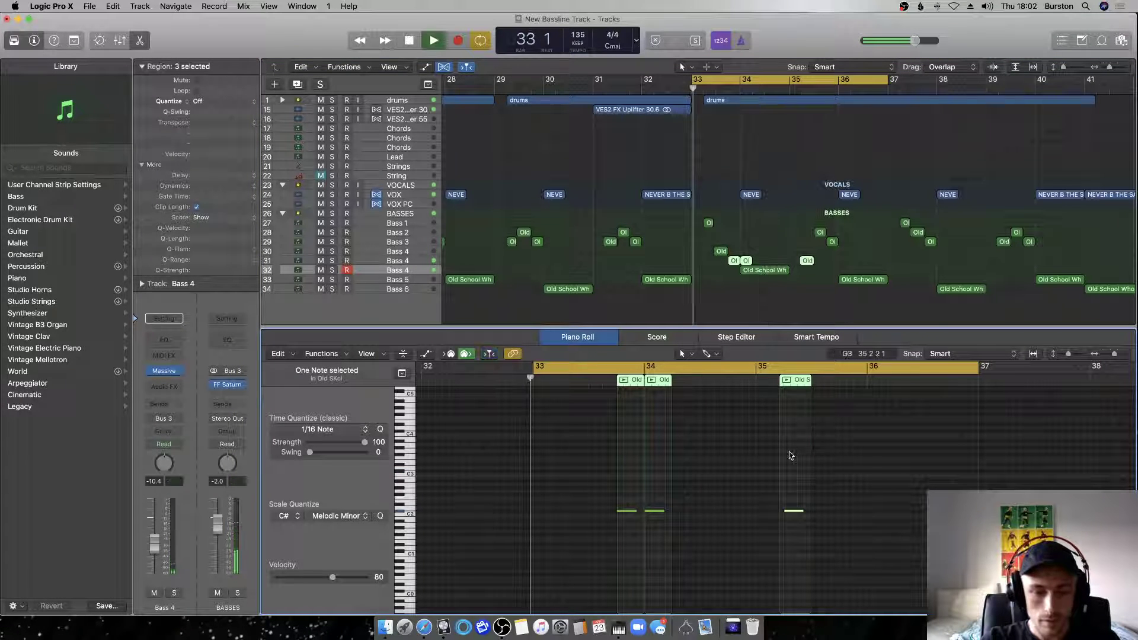
key(super+s)
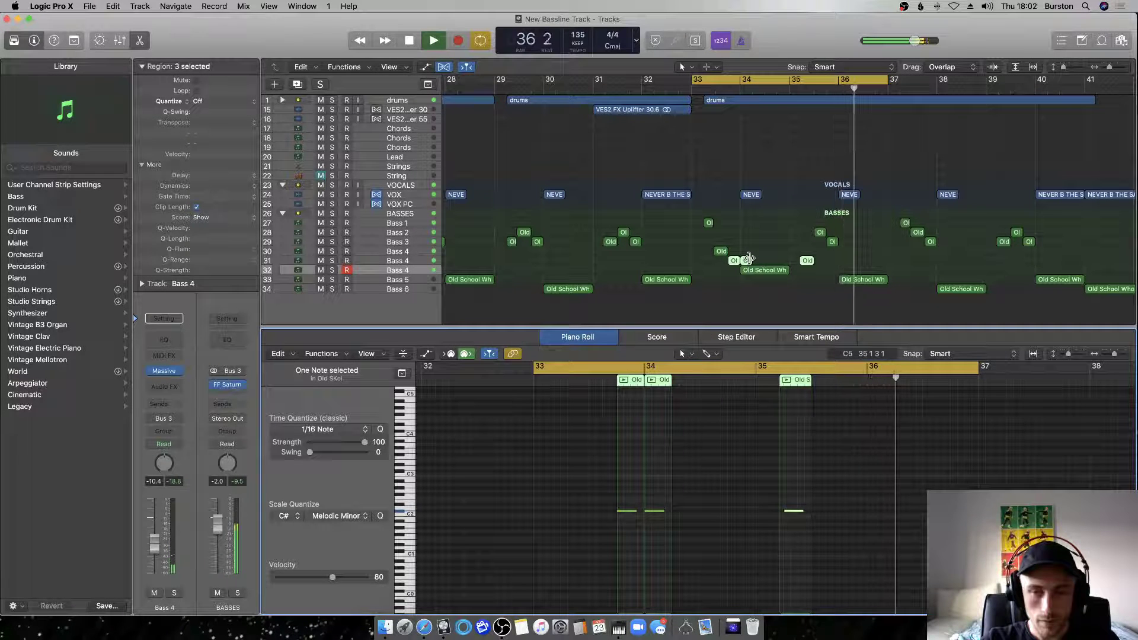
Replay the bar 33 phrase and mute the short Old SKol region at the start of bar 34 on Bass 4 track 31.
scroll(753, 255, left, 2)
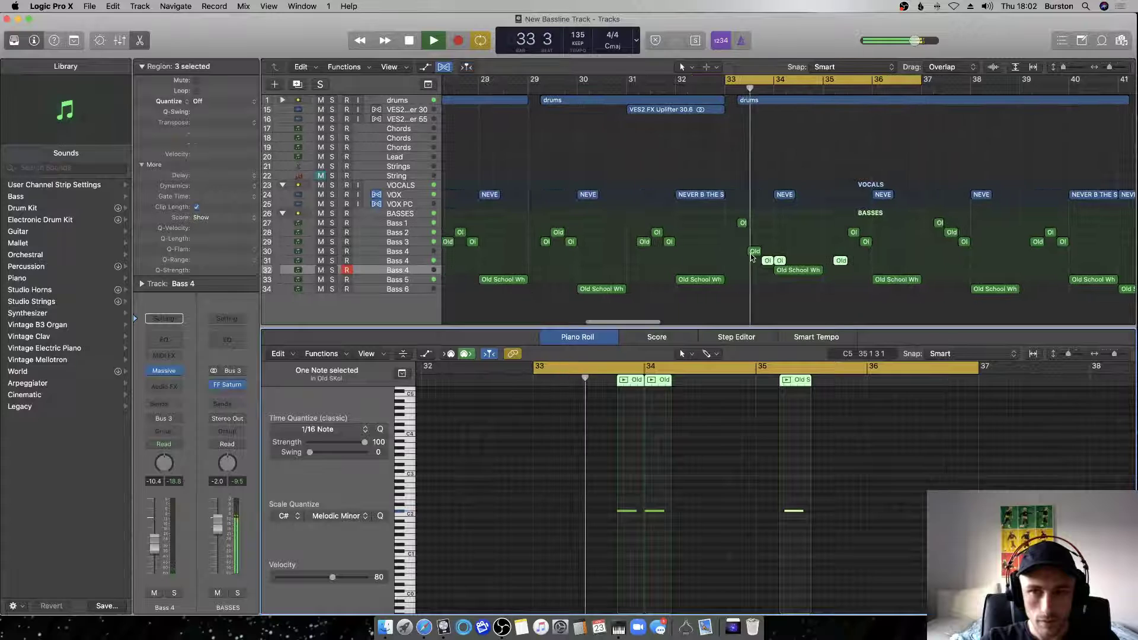
key(space)
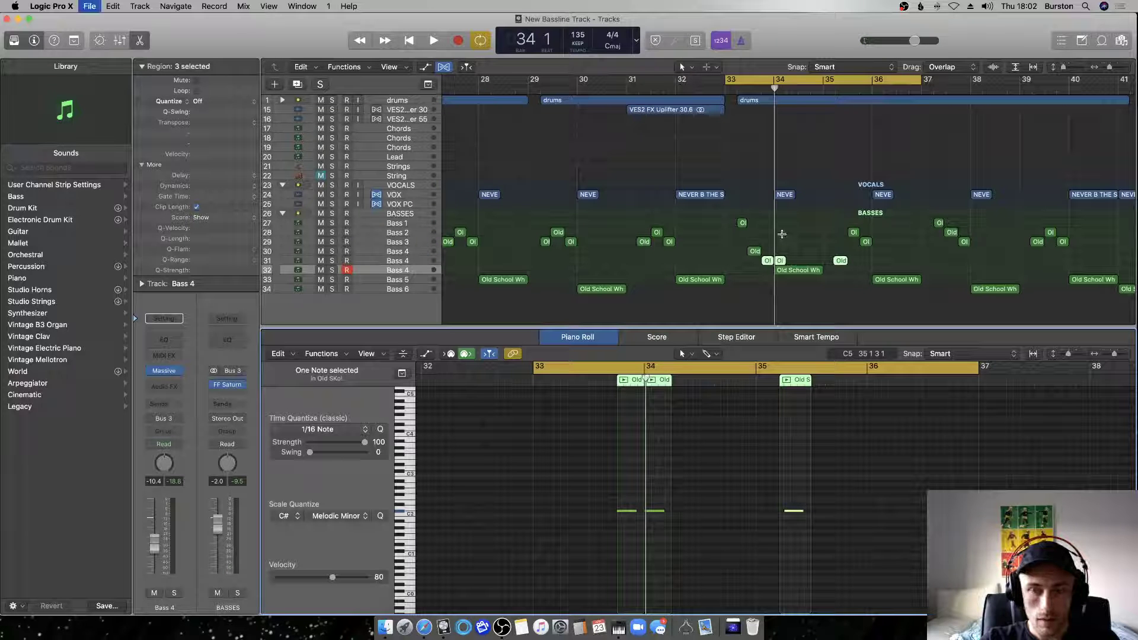
key(space)
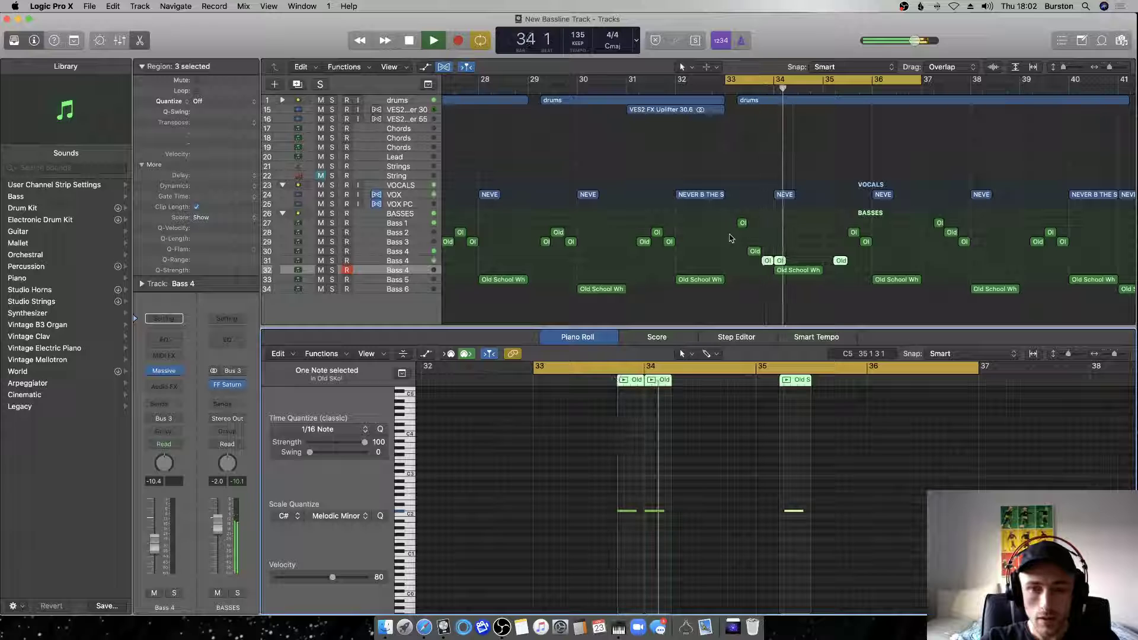
key(space)
click(757, 279)
click(767, 260)
click(780, 261)
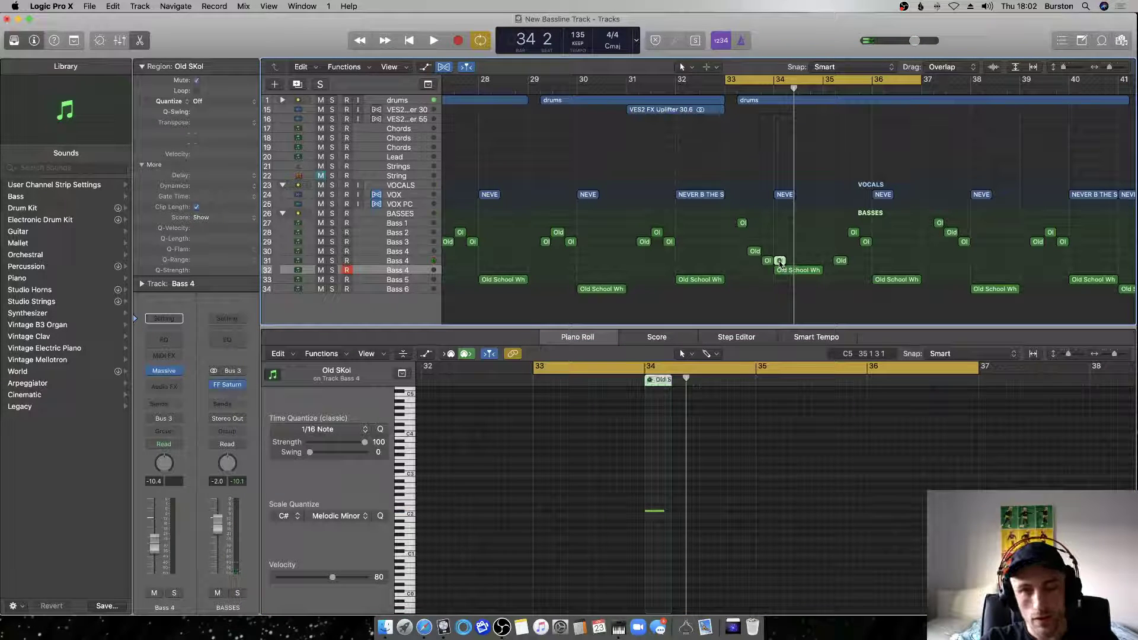
Move the bar 35 Bass 2 region to Bass 4 track 31, remove its second note and lengthen the first.
key(space)
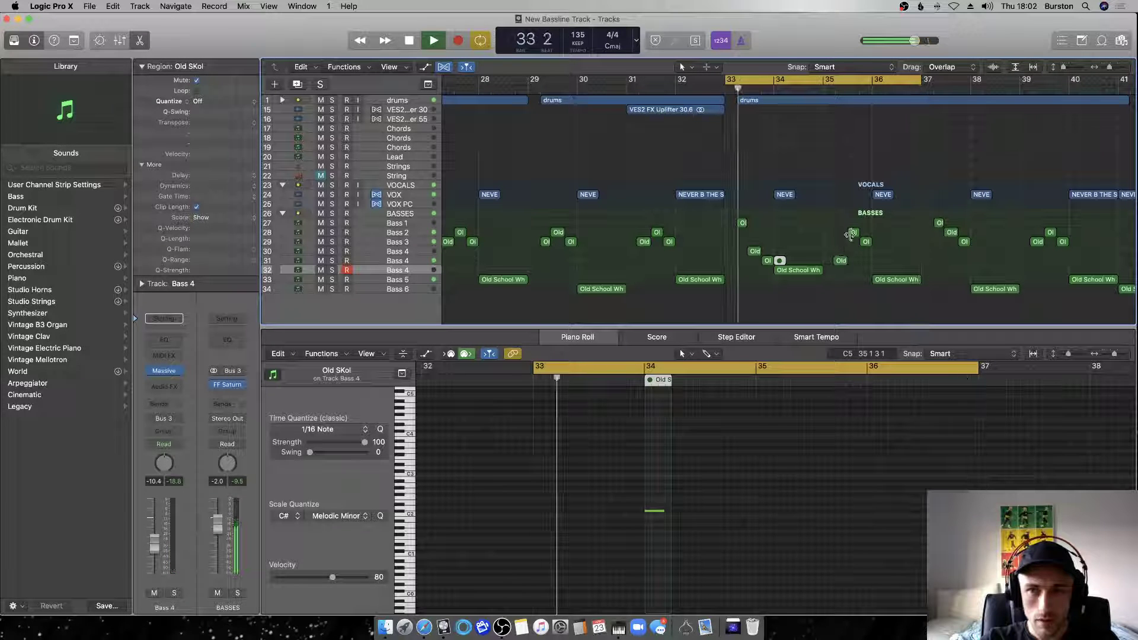
drag(851, 234, 853, 261)
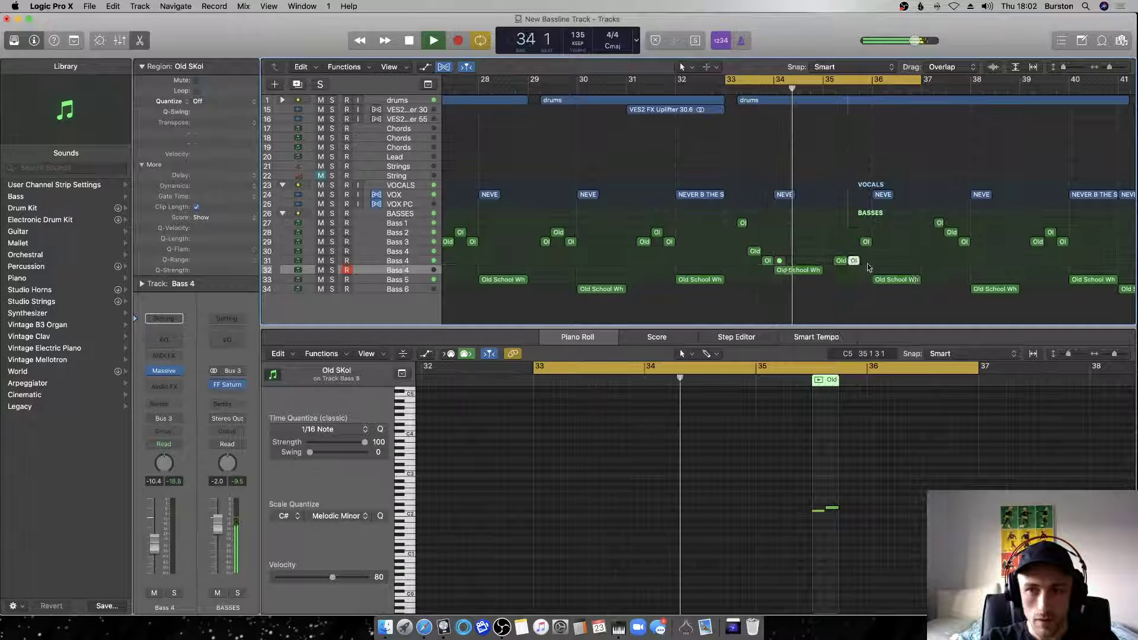
shift+click(841, 261)
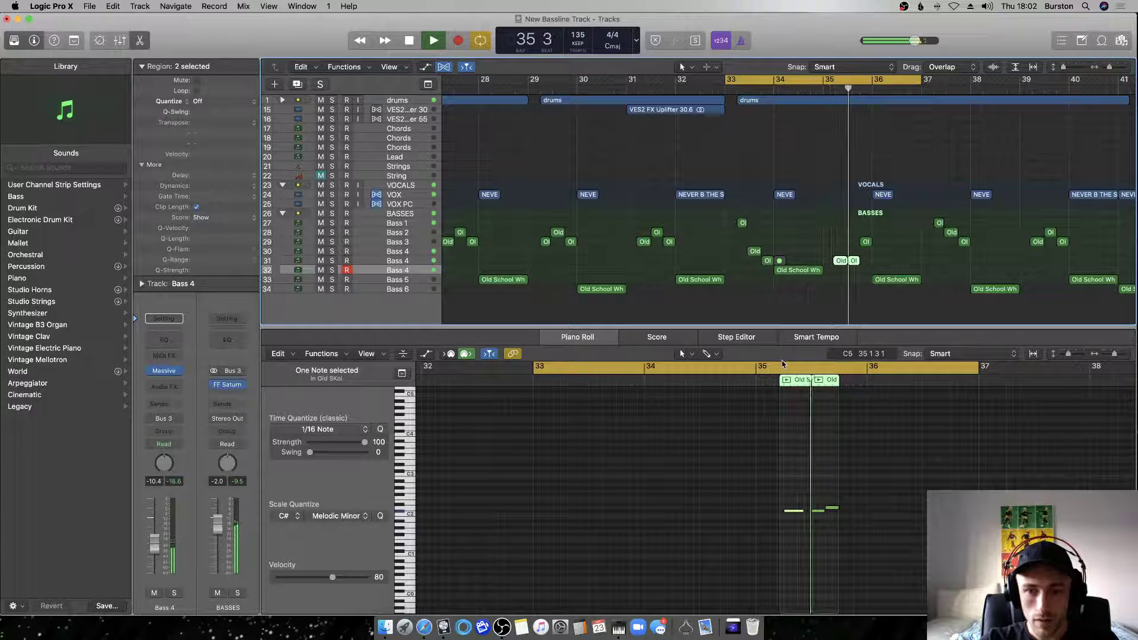
key(space)
click(830, 492)
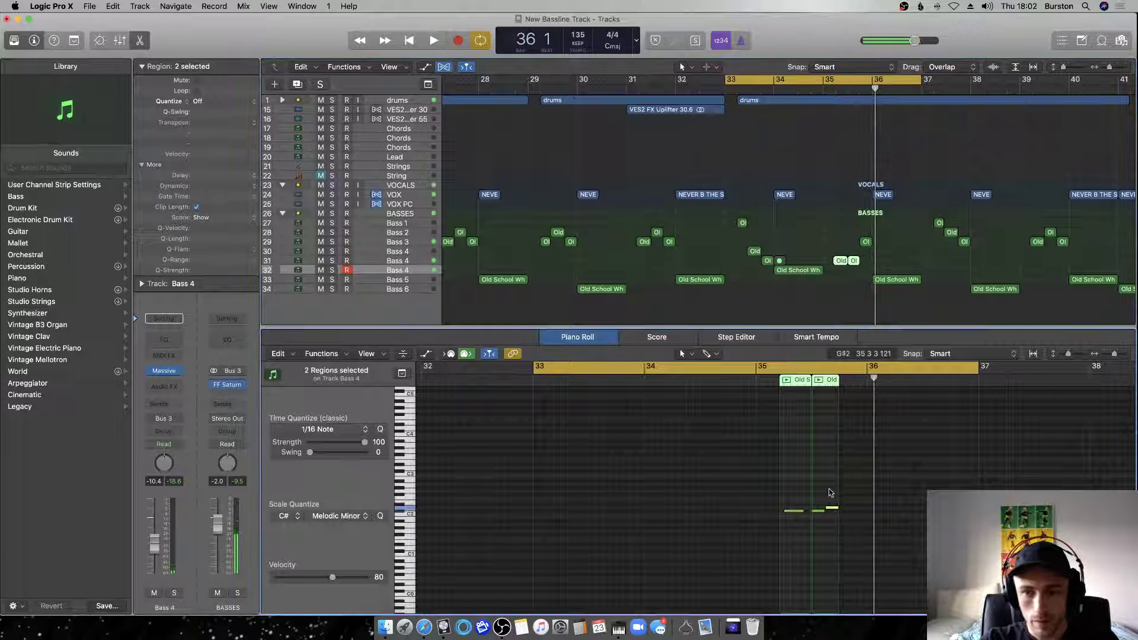
drag(828, 515, 834, 515)
Move the last bar 35 Bass 3 region to Bass 4 track 31, leave one lengthened note in it and raise it slightly.
drag(865, 244, 866, 261)
click(848, 525)
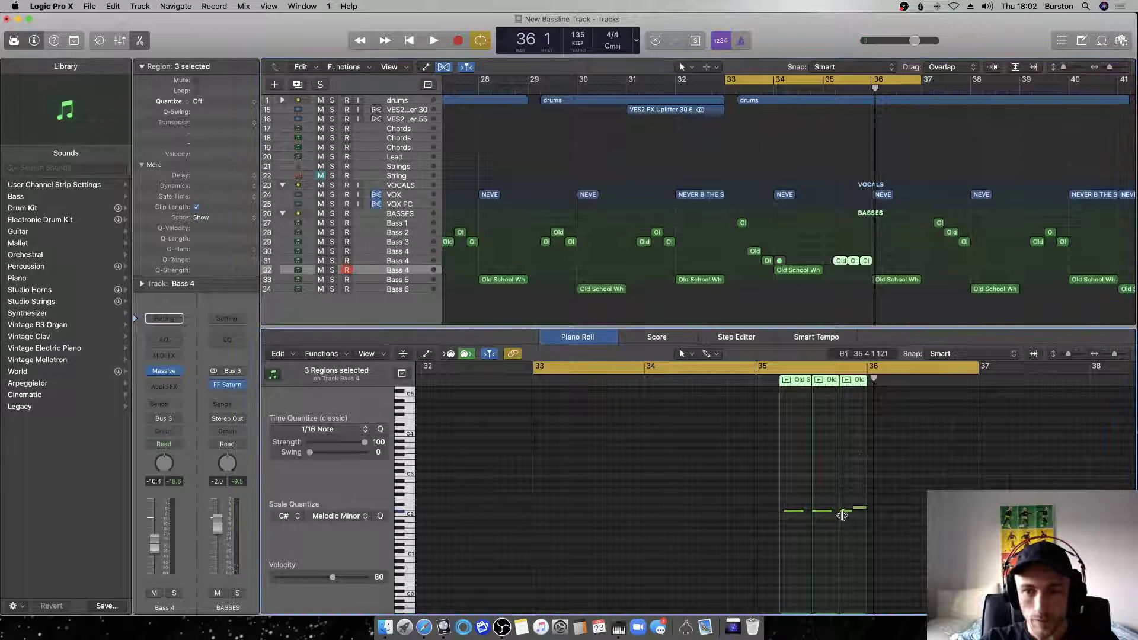
drag(852, 511, 859, 510)
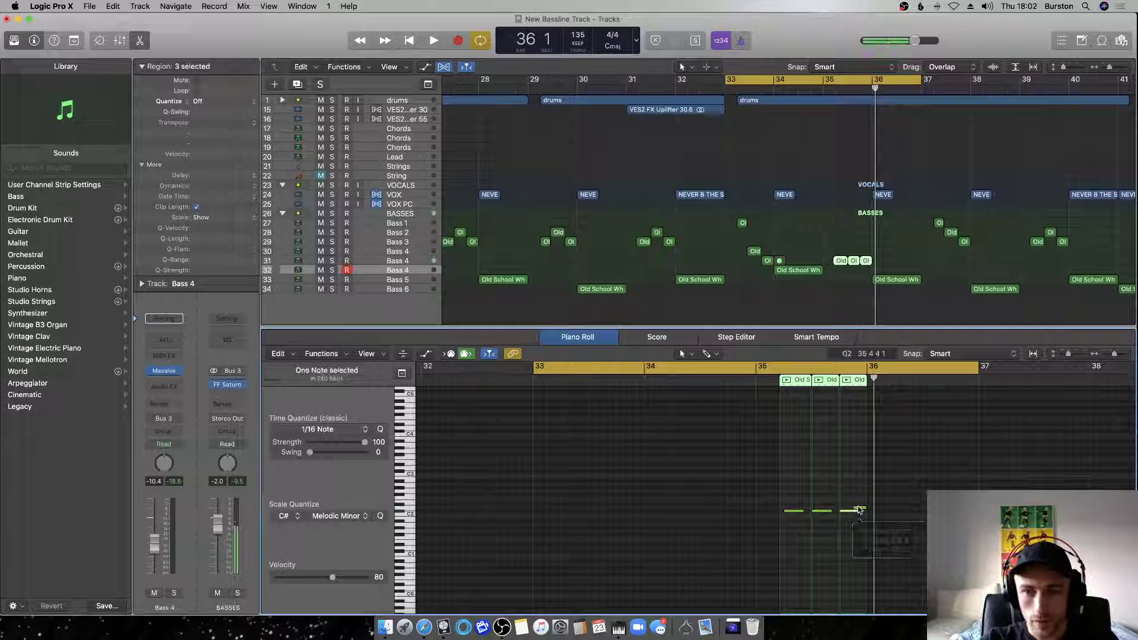
key(space)
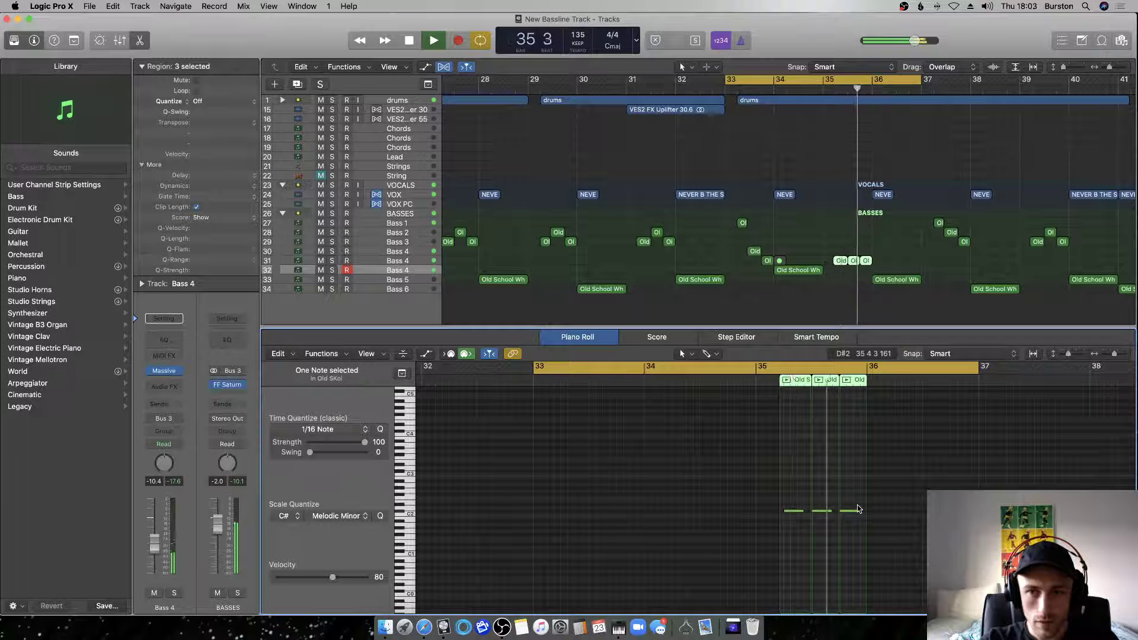
drag(849, 511, 849, 508)
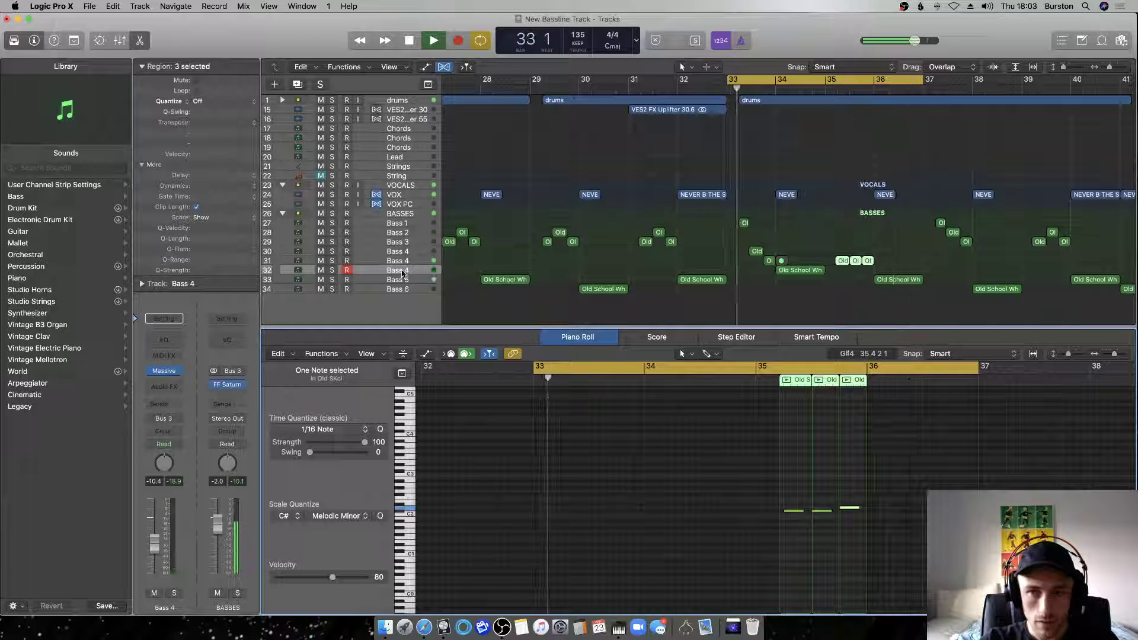
key(space)
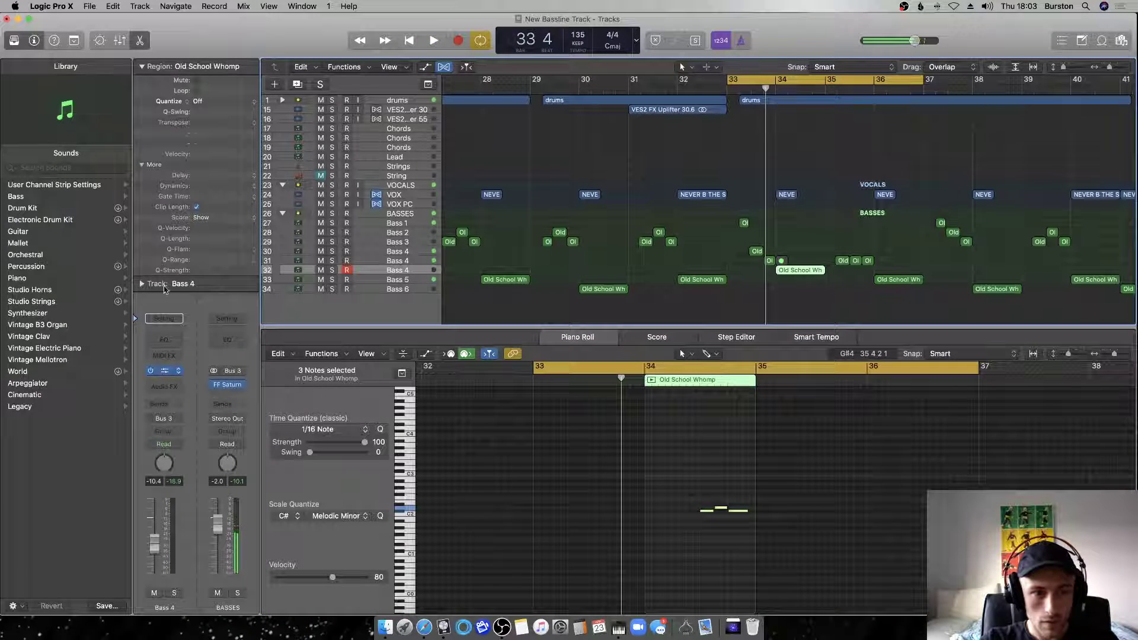
Open the Massive preset browser for Bass 4 track 32 and select the SM101 Massive Garage folder.
click(164, 371)
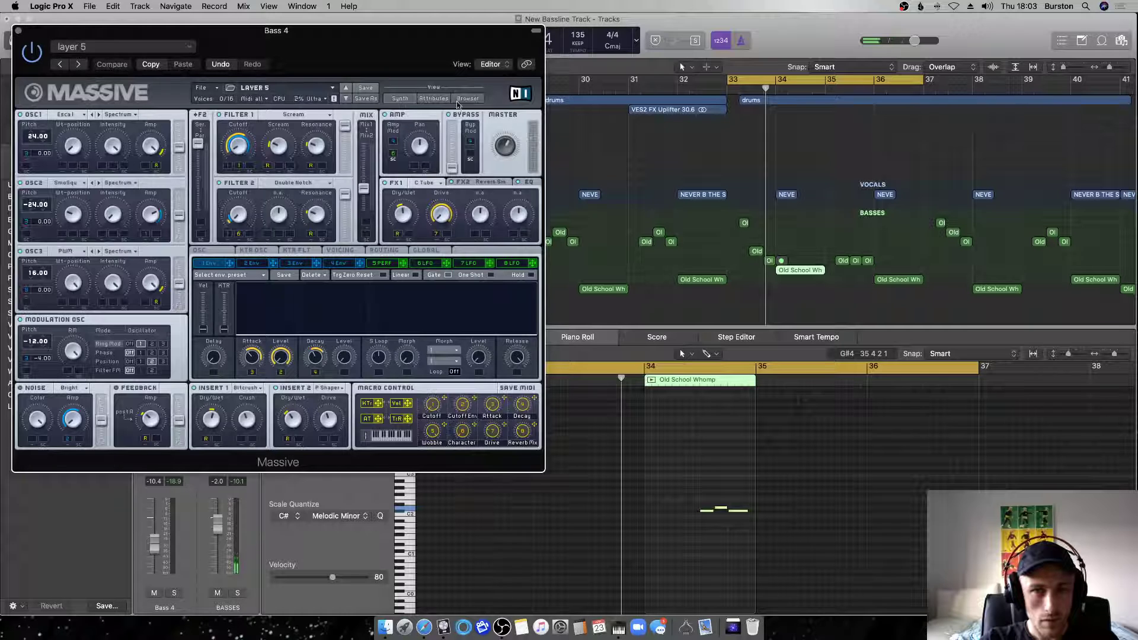
click(466, 99)
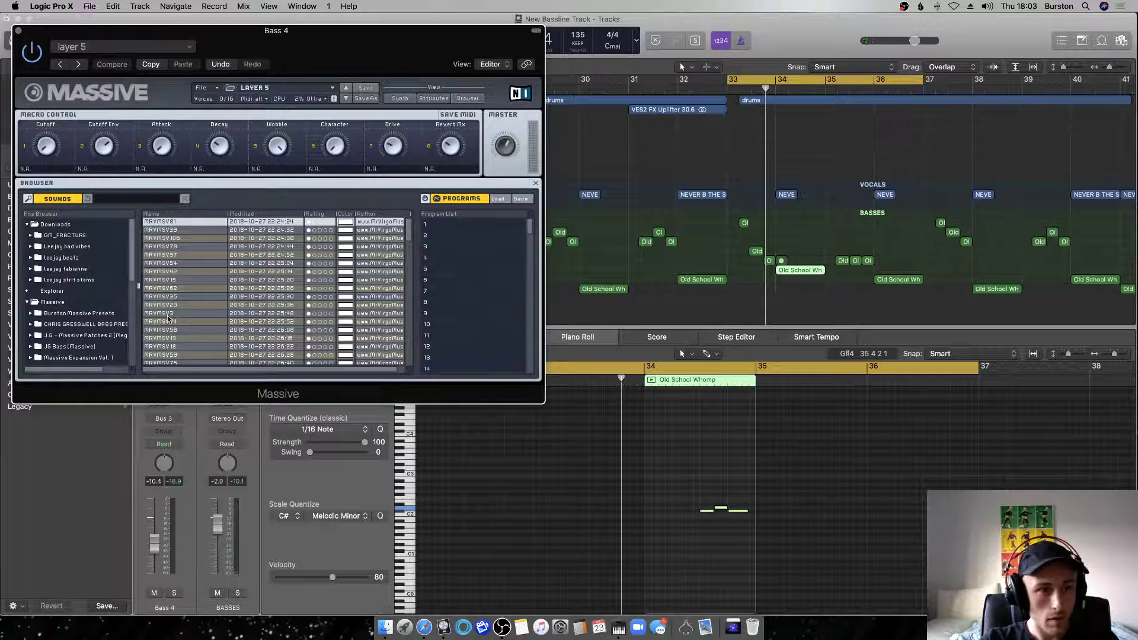
scroll(162, 326, down, 4)
scroll(91, 335, down, 3)
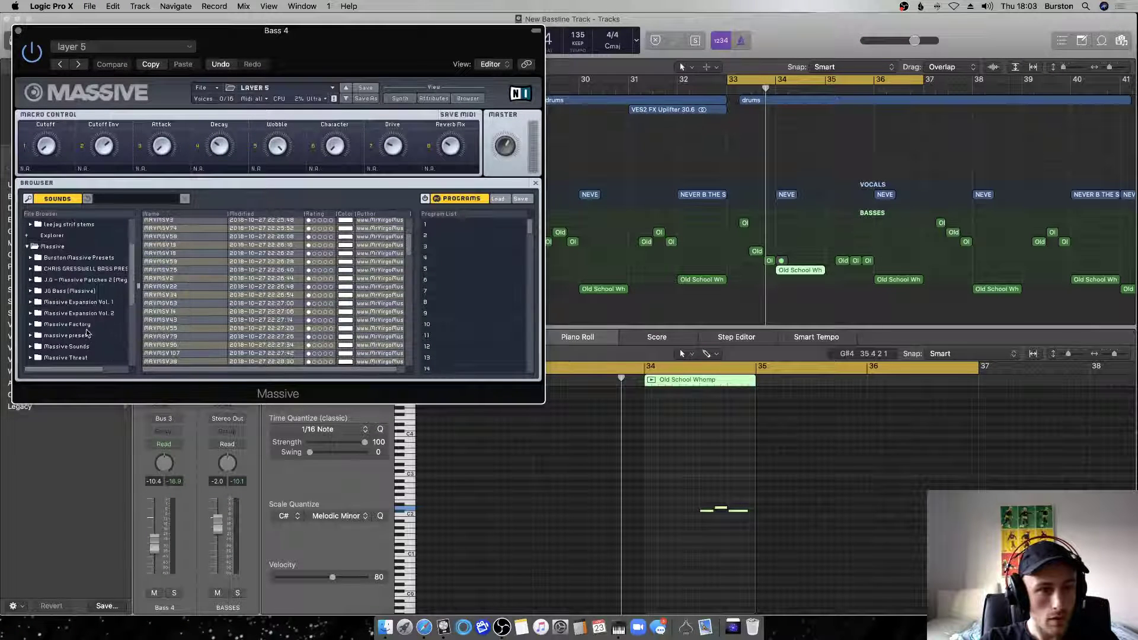
scroll(58, 312, down, 5)
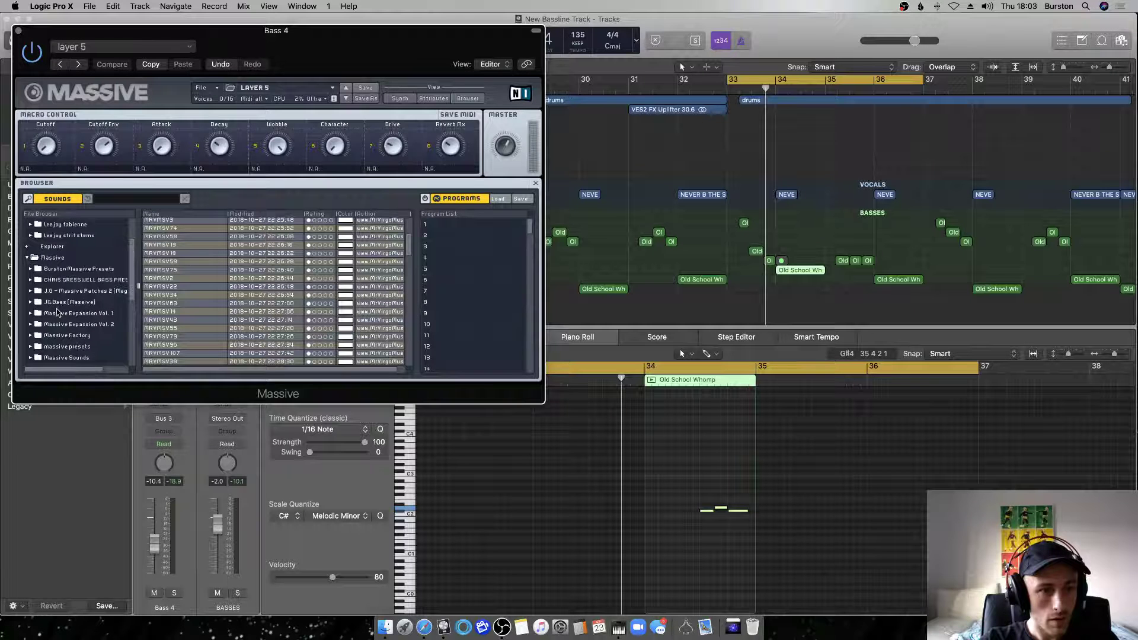
scroll(57, 310, down, 2)
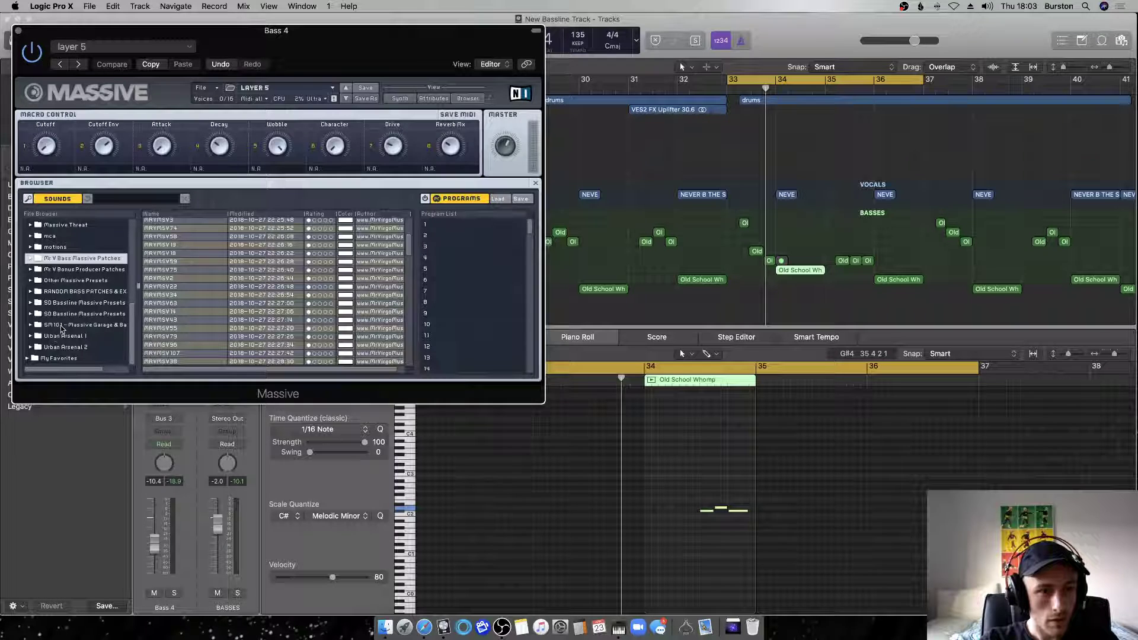
click(62, 325)
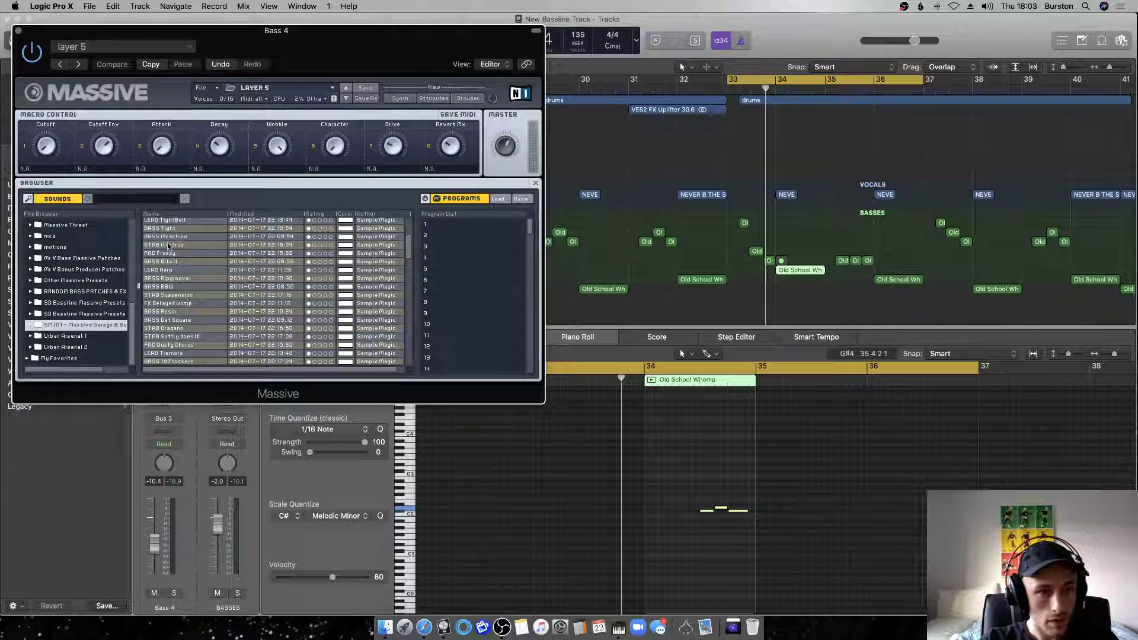
Audition the BASS BBW and BASS Hollow warp presets on Bass 4 track 32.
scroll(168, 246, down, 4)
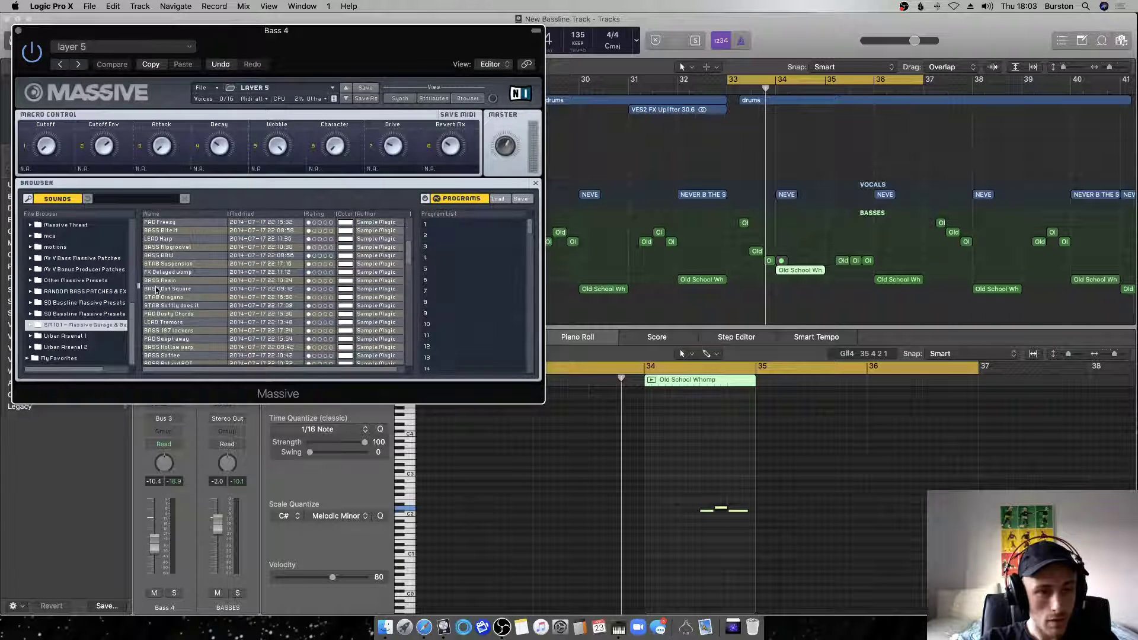
click(174, 255)
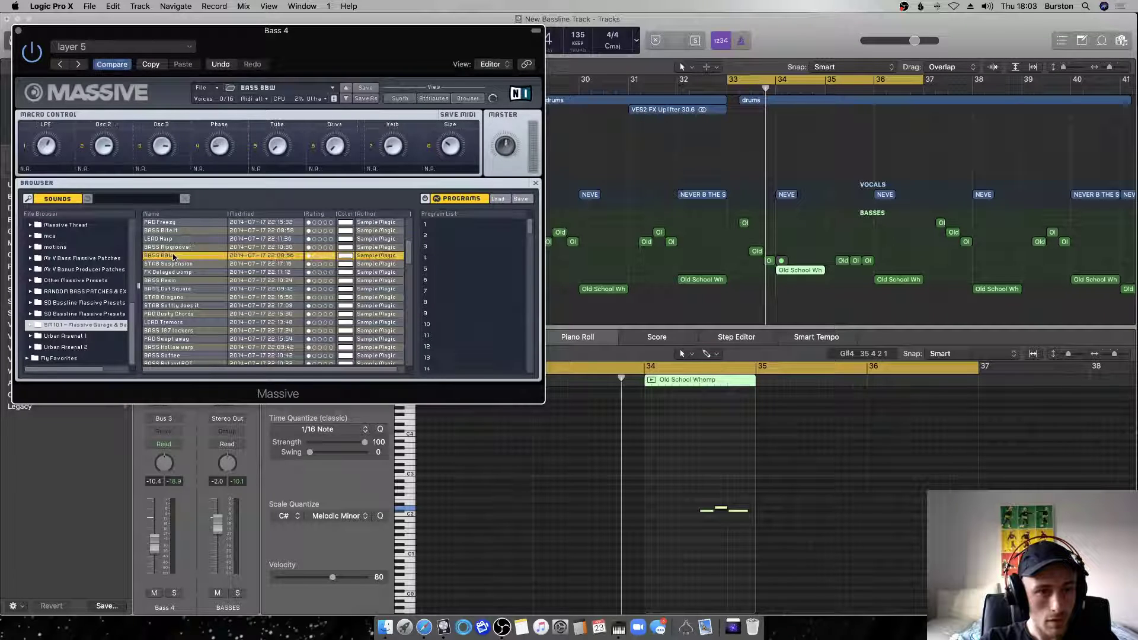
key(space)
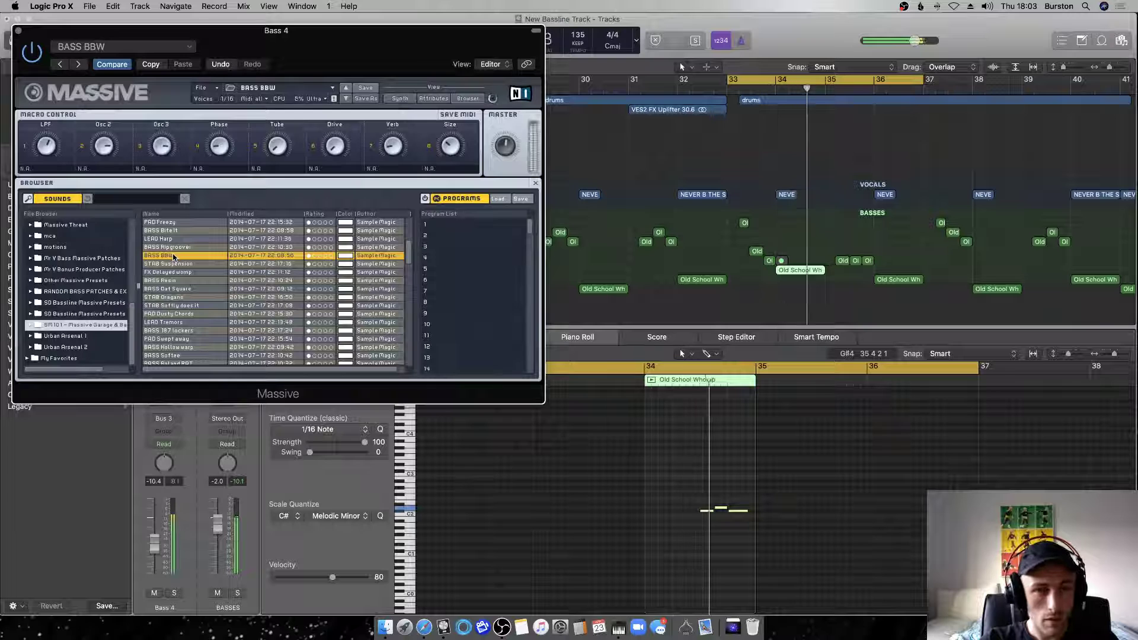
scroll(410, 456, up, 1)
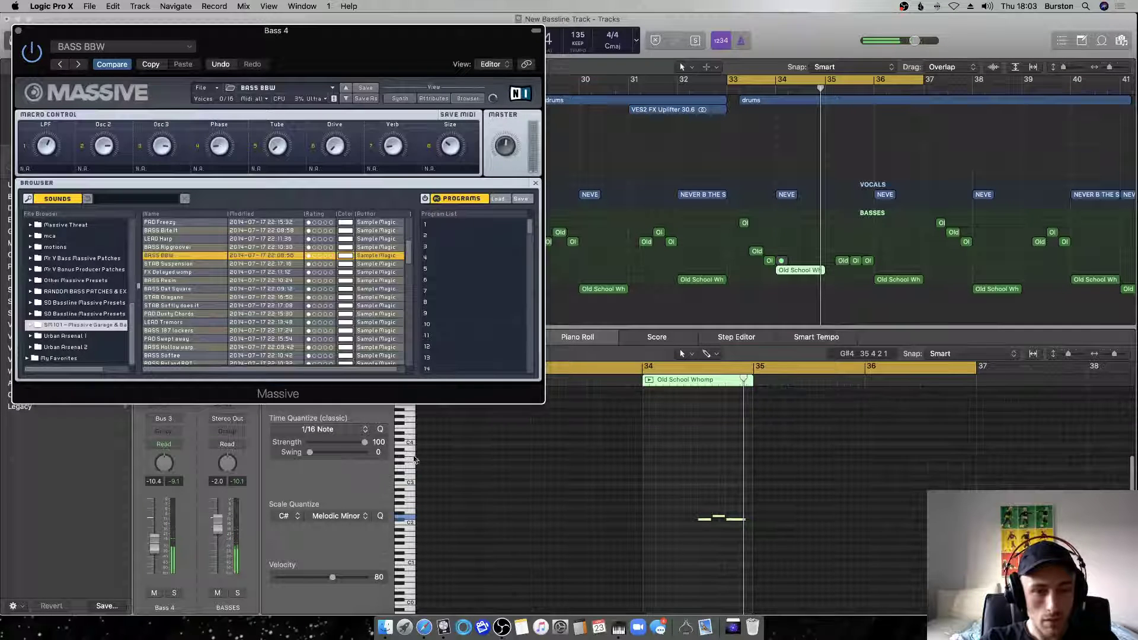
click(407, 458)
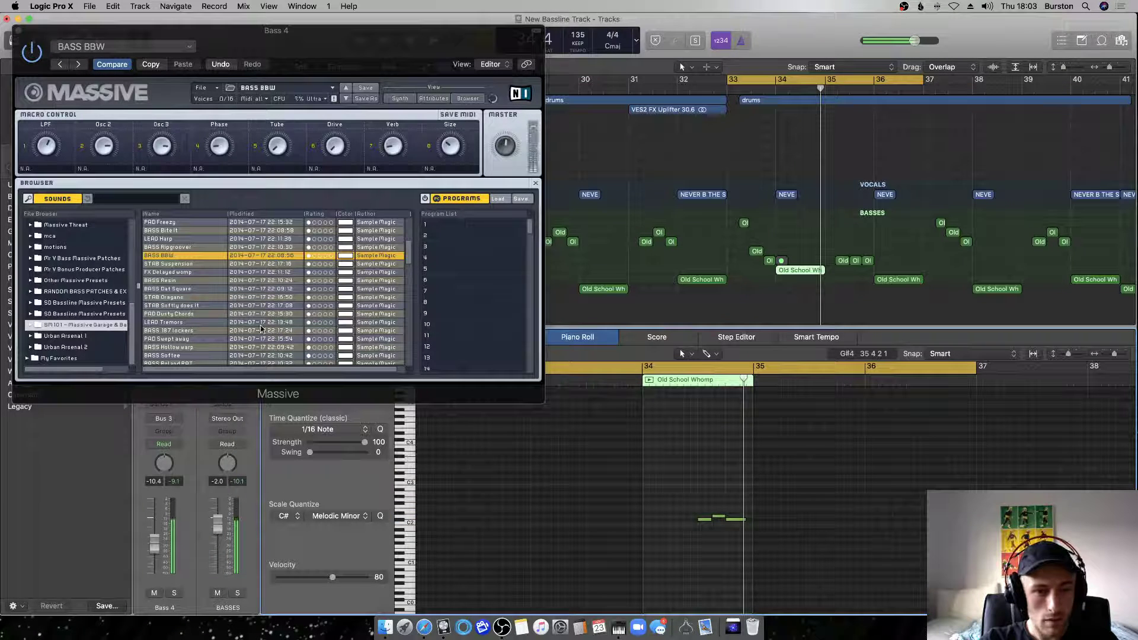
click(171, 348)
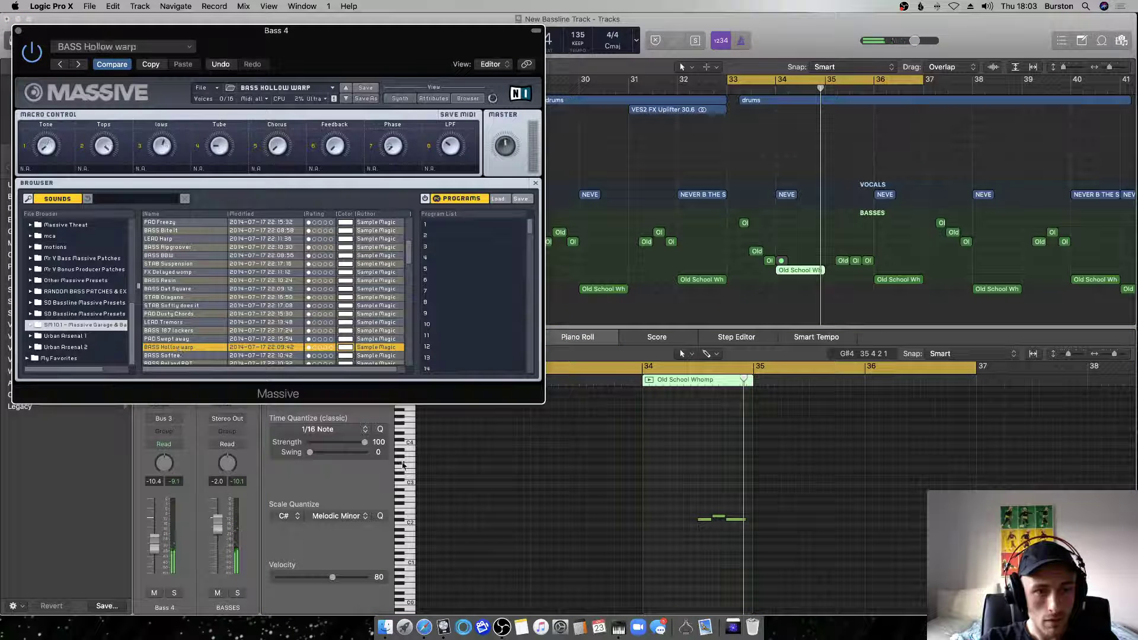
click(405, 517)
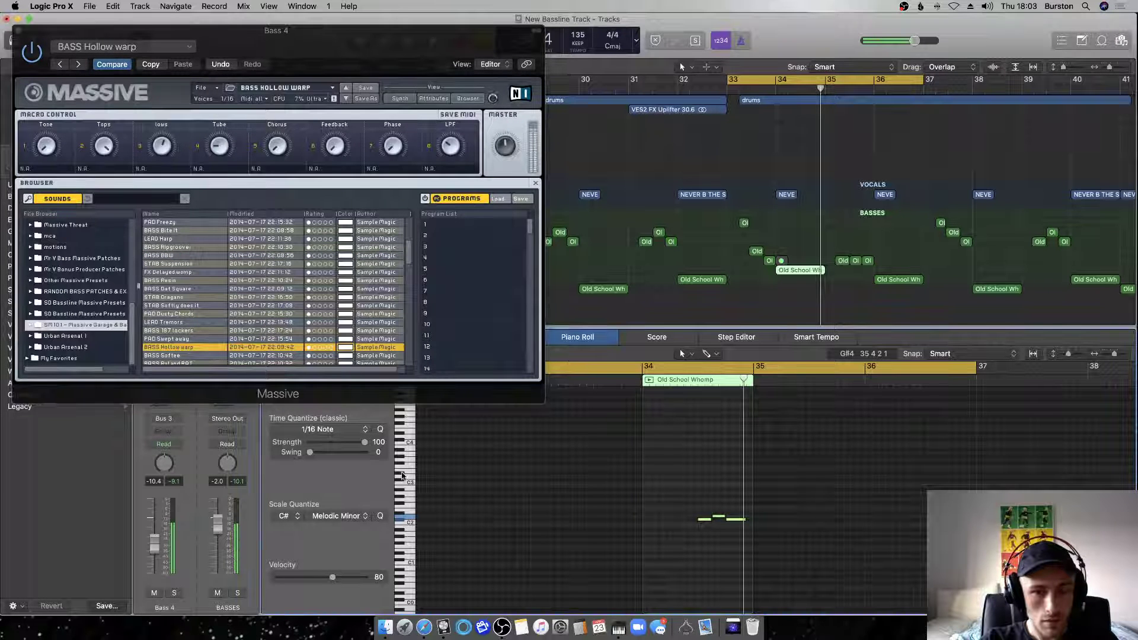
Raise the three notes of the bar 34 Old School Whomp region one octave and play the cycle.
scroll(703, 562, up, 1)
drag(691, 546, 728, 511)
key(space)
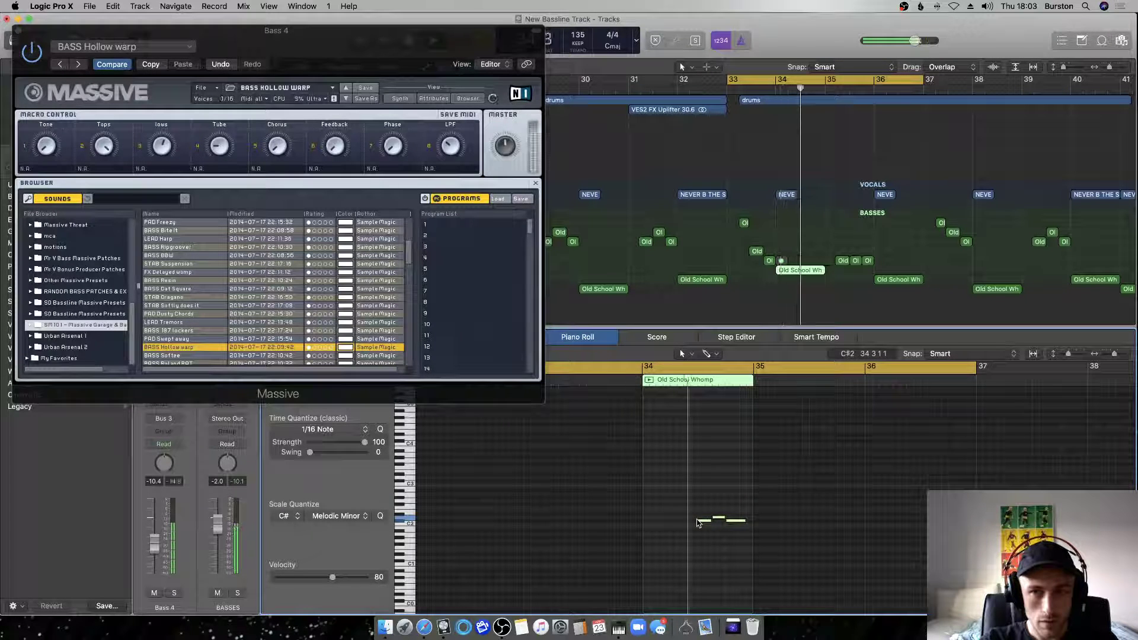
key(shift+alt+Up)
key(space)
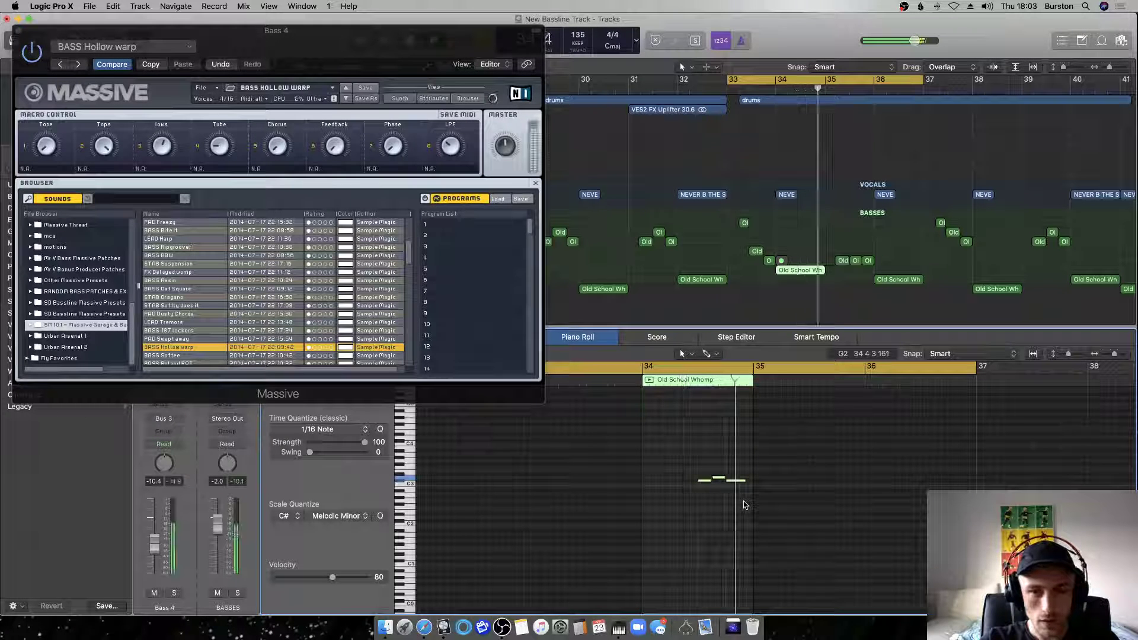
Place the playhead at bar 25 and examine the earlier bass phrases alongside the bars 33–37 section.
click(839, 266)
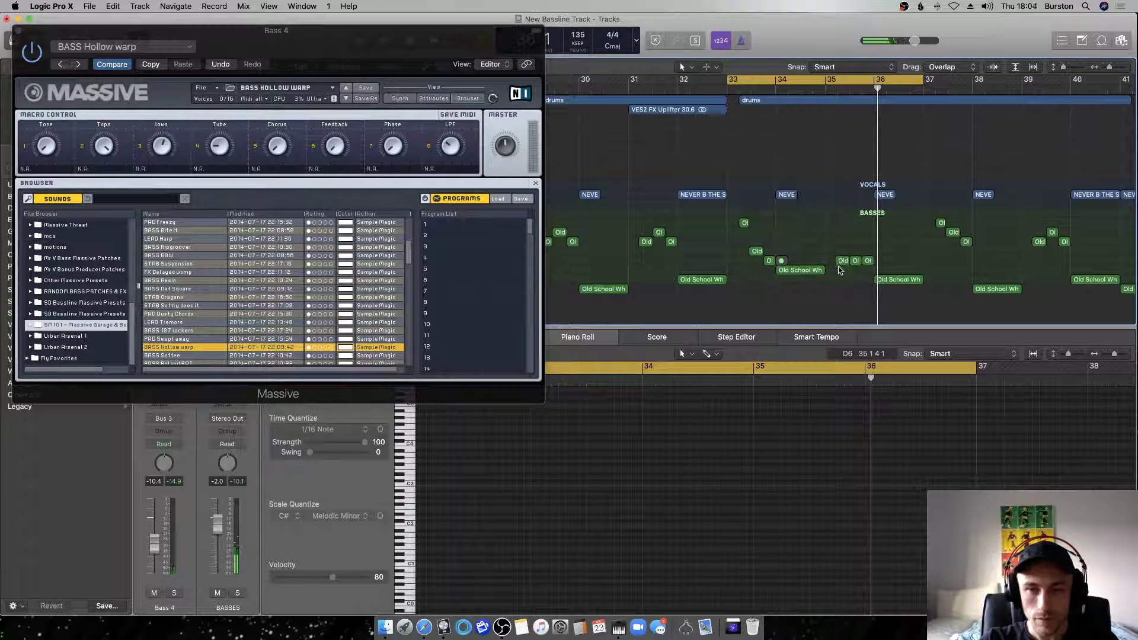
scroll(747, 243, down, 5)
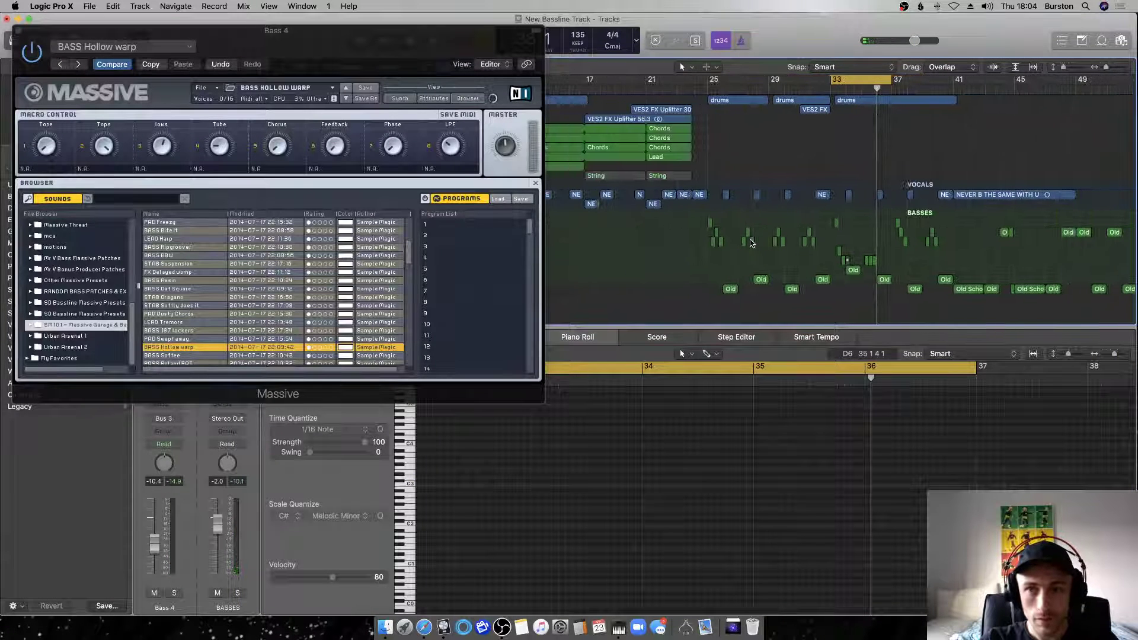
click(707, 88)
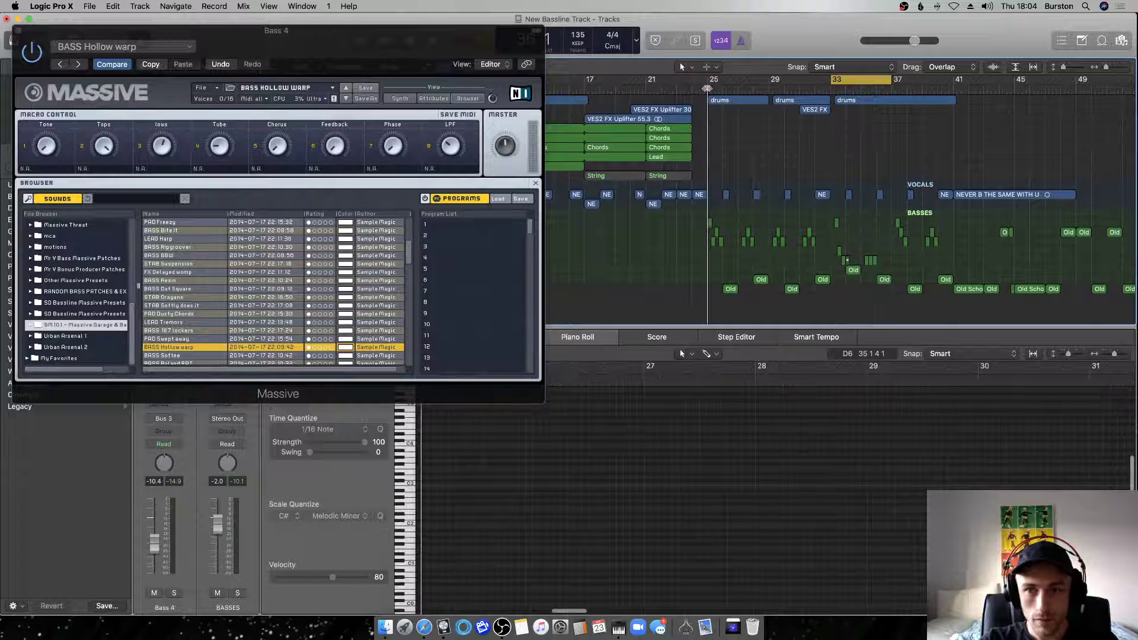
scroll(723, 89, up, 3)
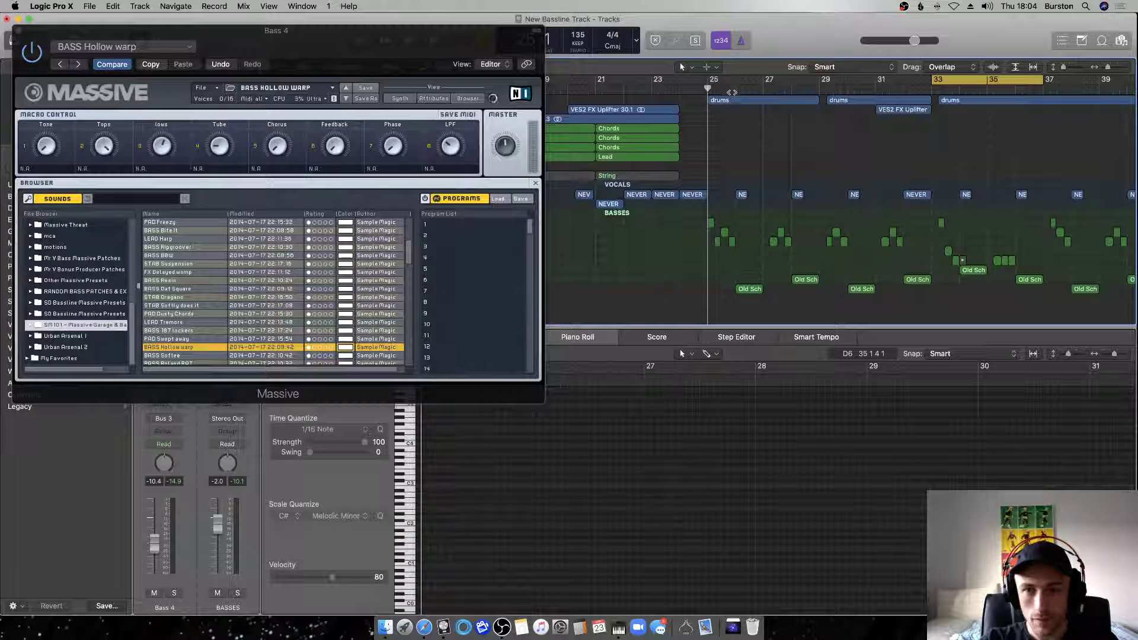
scroll(730, 92, up, 2)
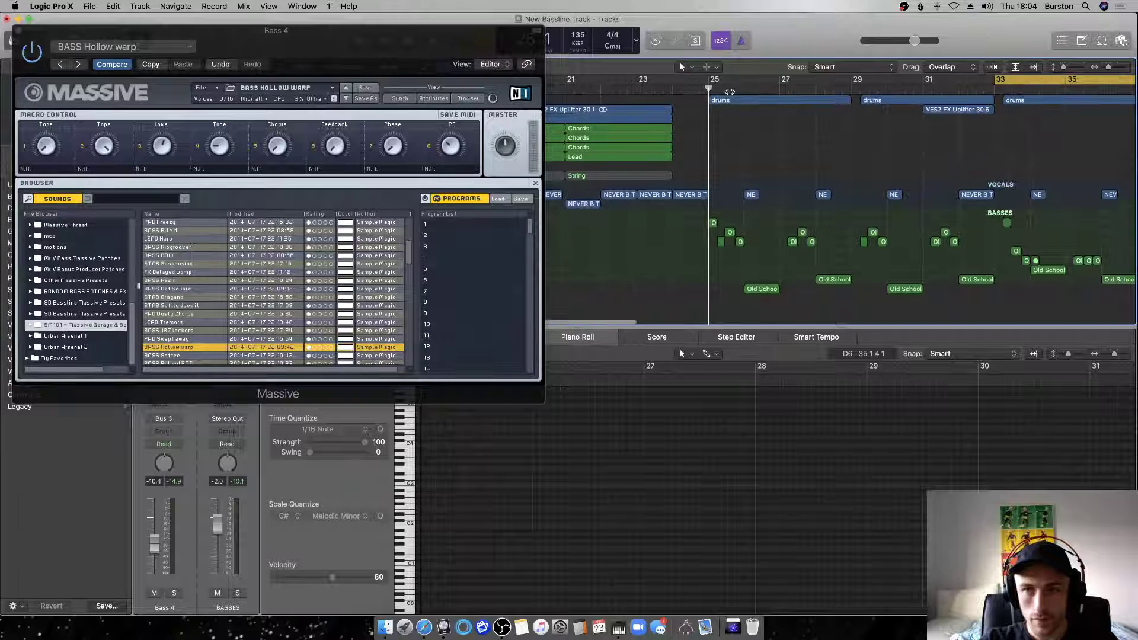
scroll(729, 92, right, 3)
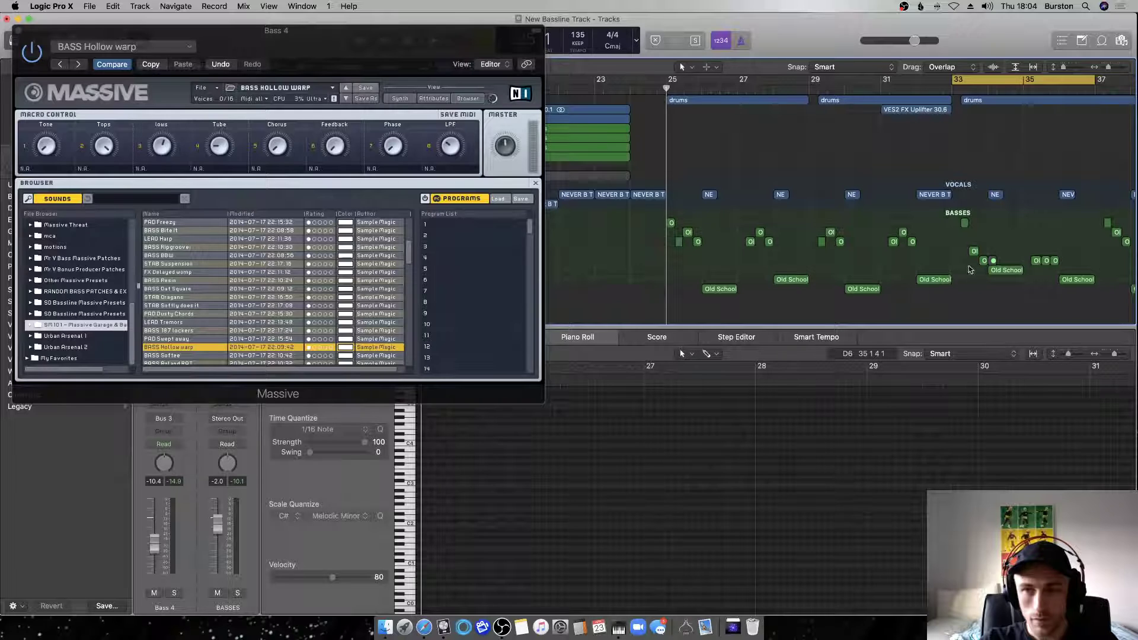
Play the bar 33 cycle and load the BASS Baseline preset on Bass 4 track 32.
key(space)
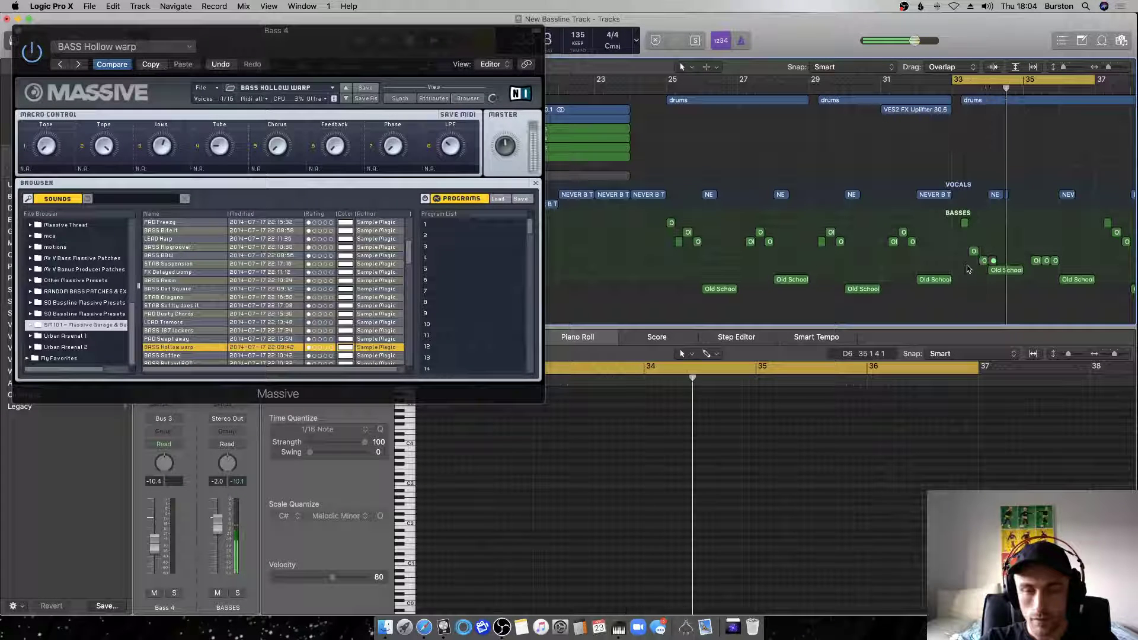
scroll(155, 307, down, 5)
scroll(155, 307, down, 2)
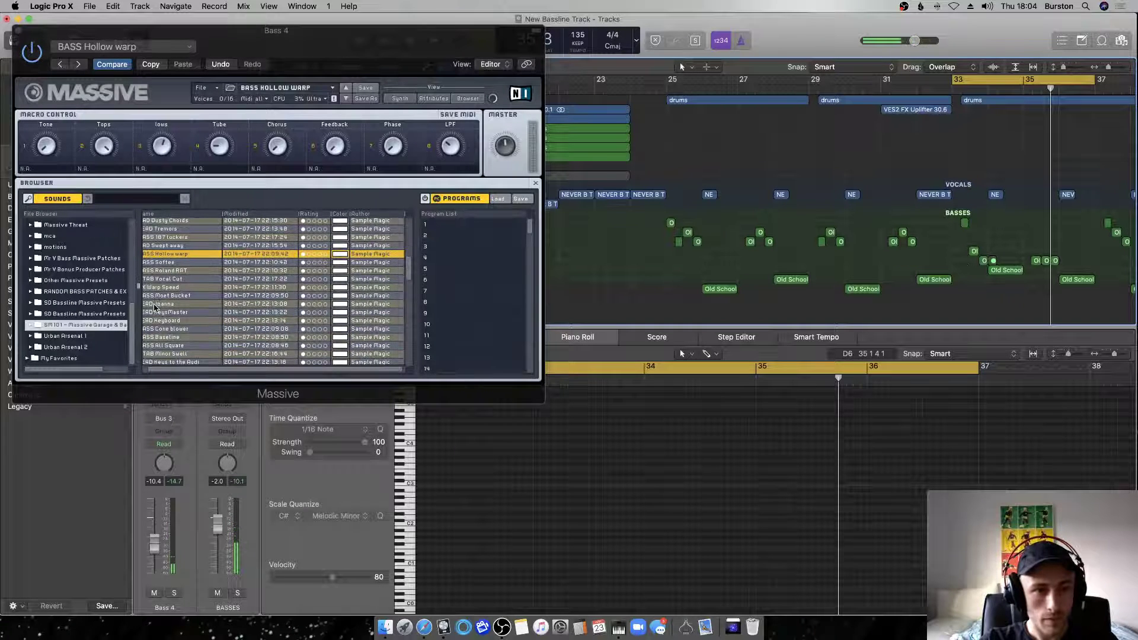
click(174, 337)
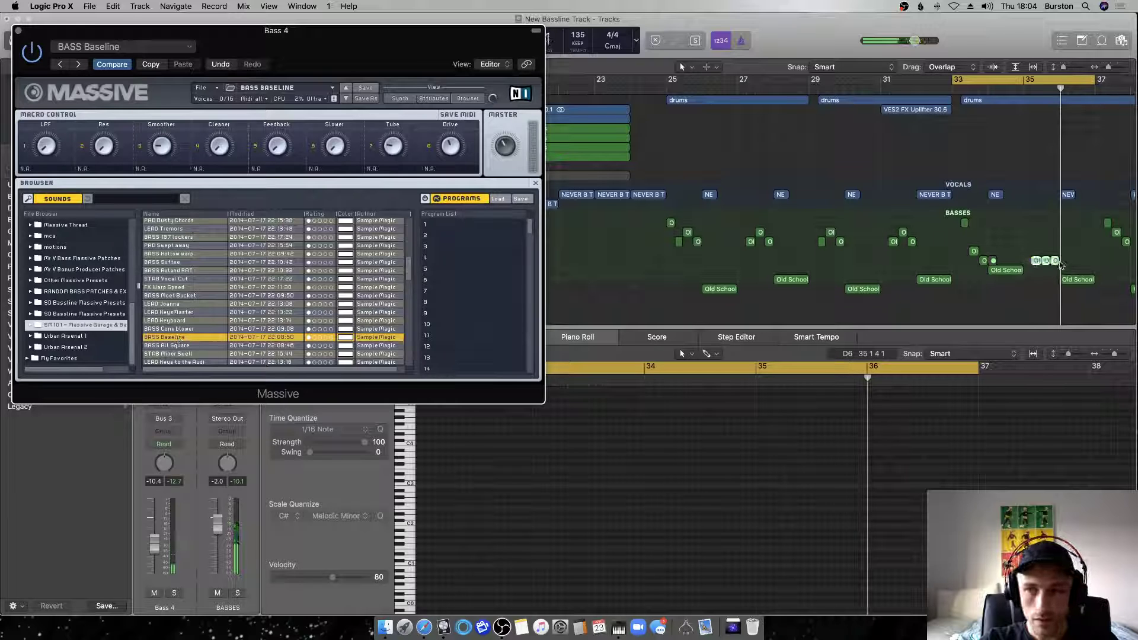
Delete the three short bar 35 regions and the muted region at the start of bar 34 on Bass 4 track 31.
drag(1034, 264, 1070, 265)
key(Delete)
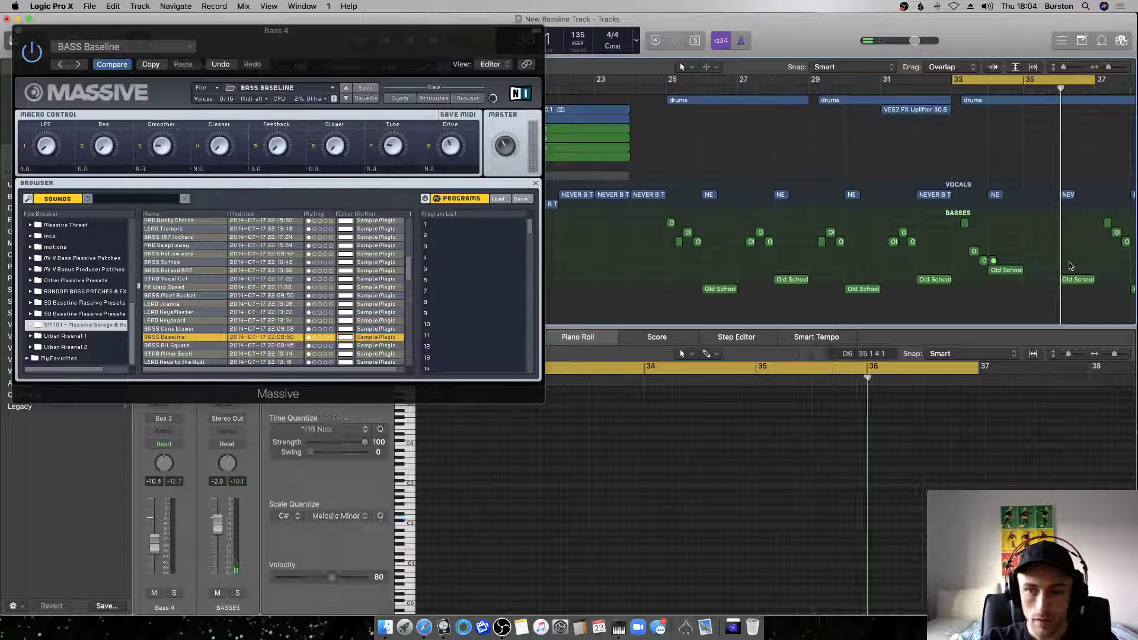
click(994, 261)
key(Delete)
scroll(717, 247, left, 1)
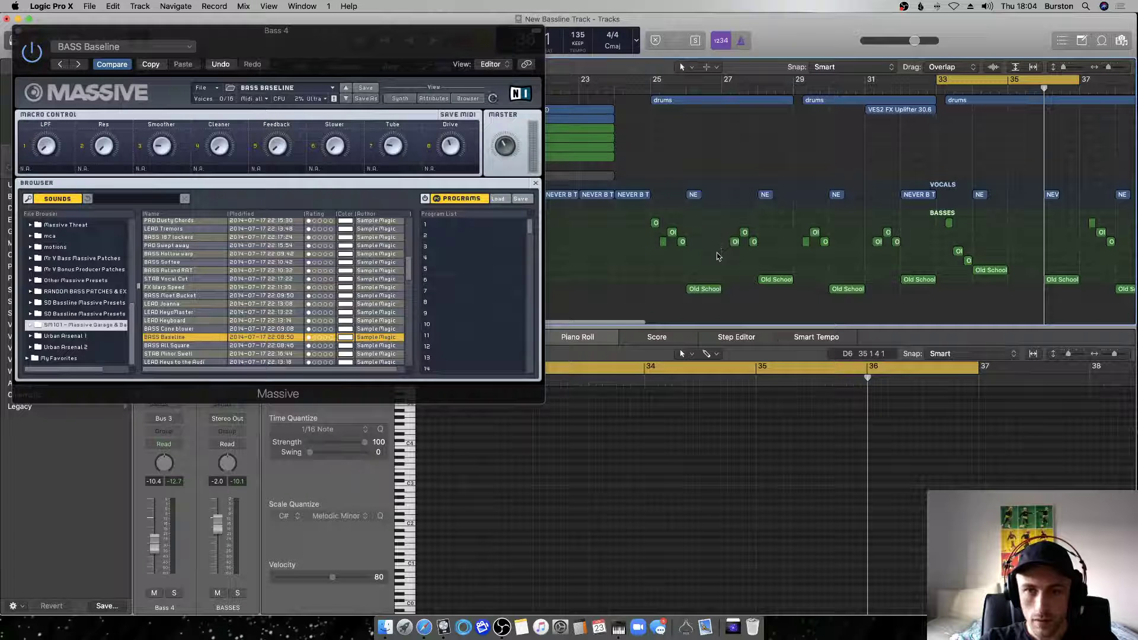
Copy the three short Bass 2 and Bass 3 regions from bar 27 to bar 35, play the cycle and save the project.
click(734, 242)
drag(771, 246, 1018, 252)
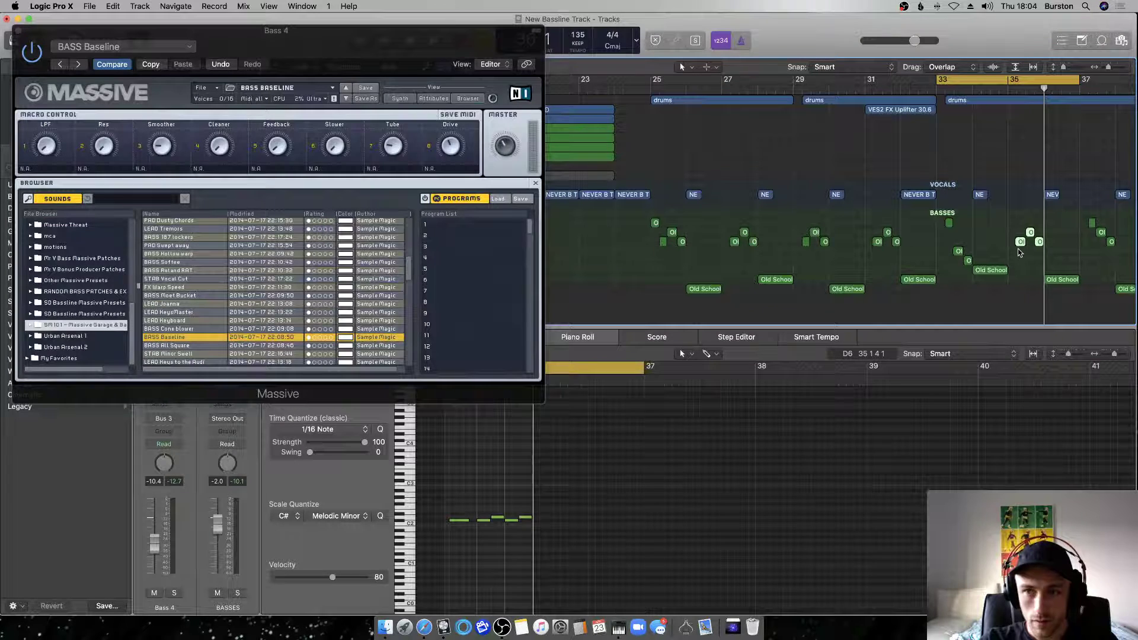
key(space)
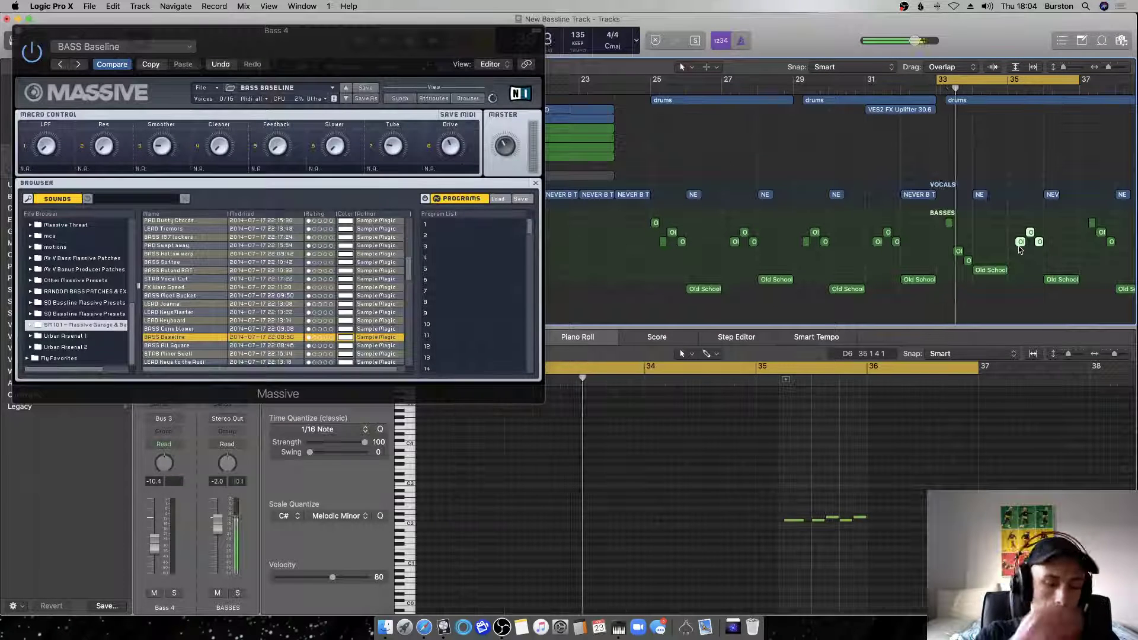
key(super+s)
click(1026, 270)
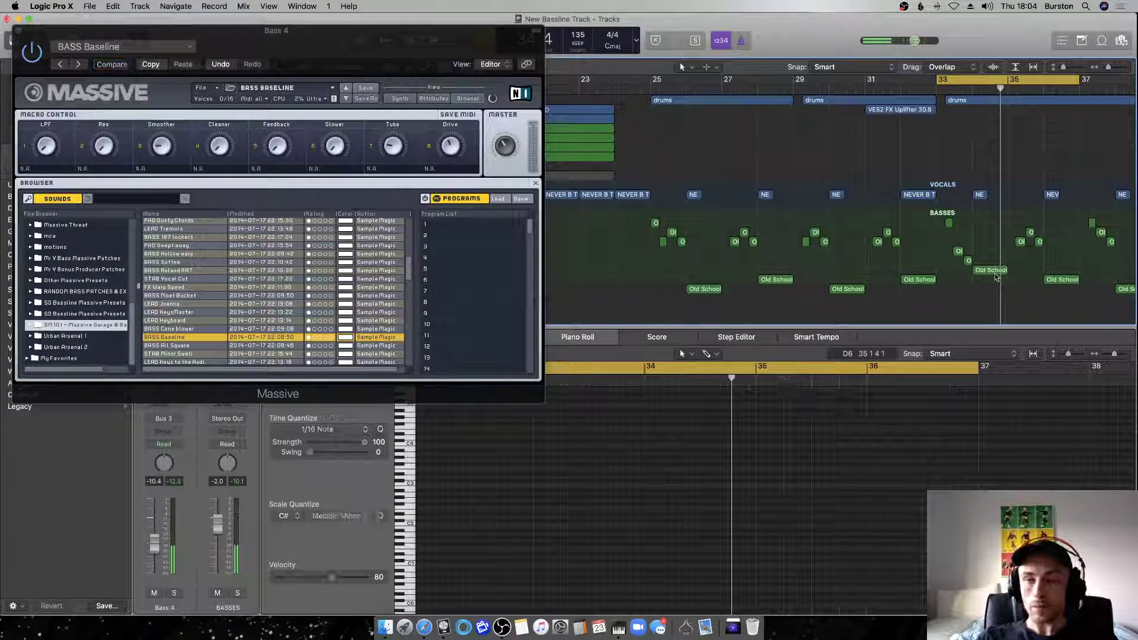
Close the Massive window, return the playhead to bar 1, turn cycling off and play the intro.
key(super+Left)
key(super+Left)
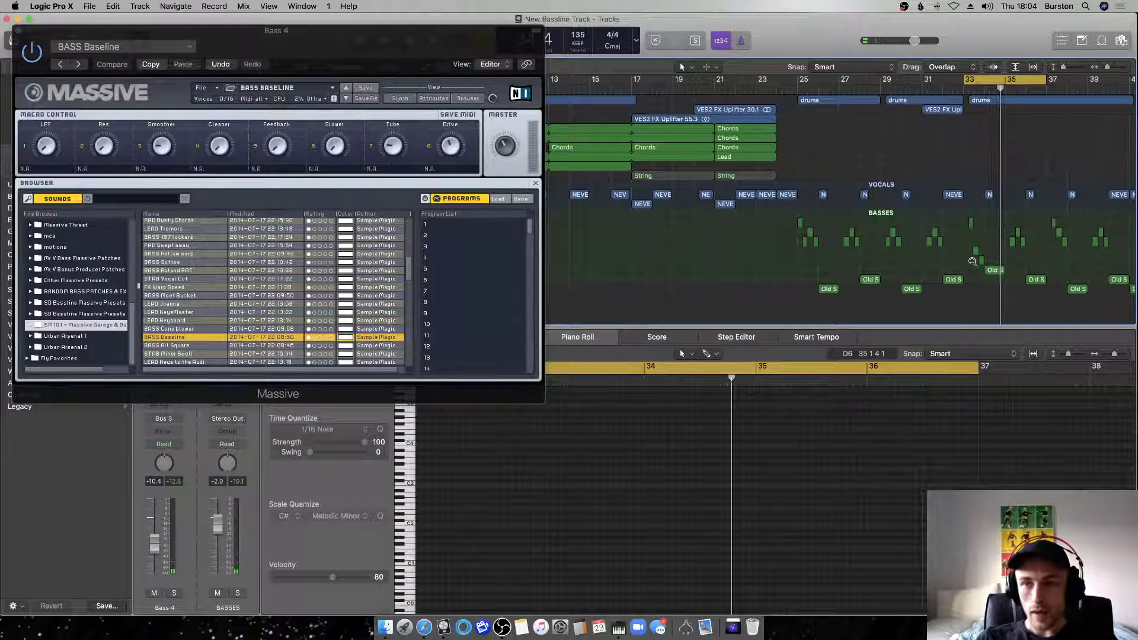
key(super+Left)
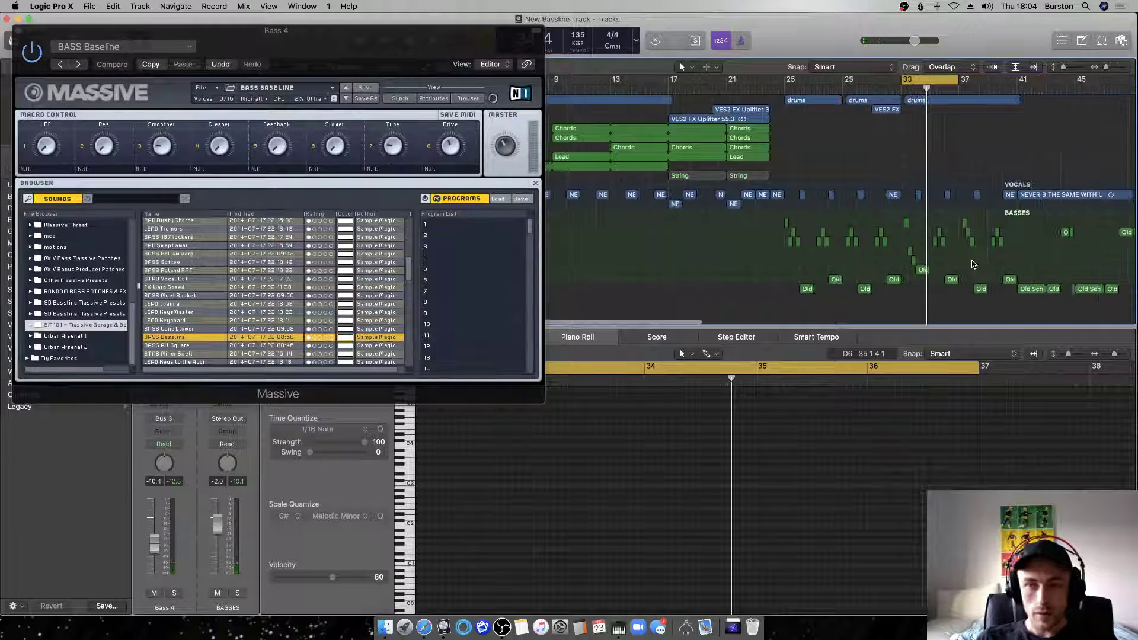
click(19, 30)
key(Return)
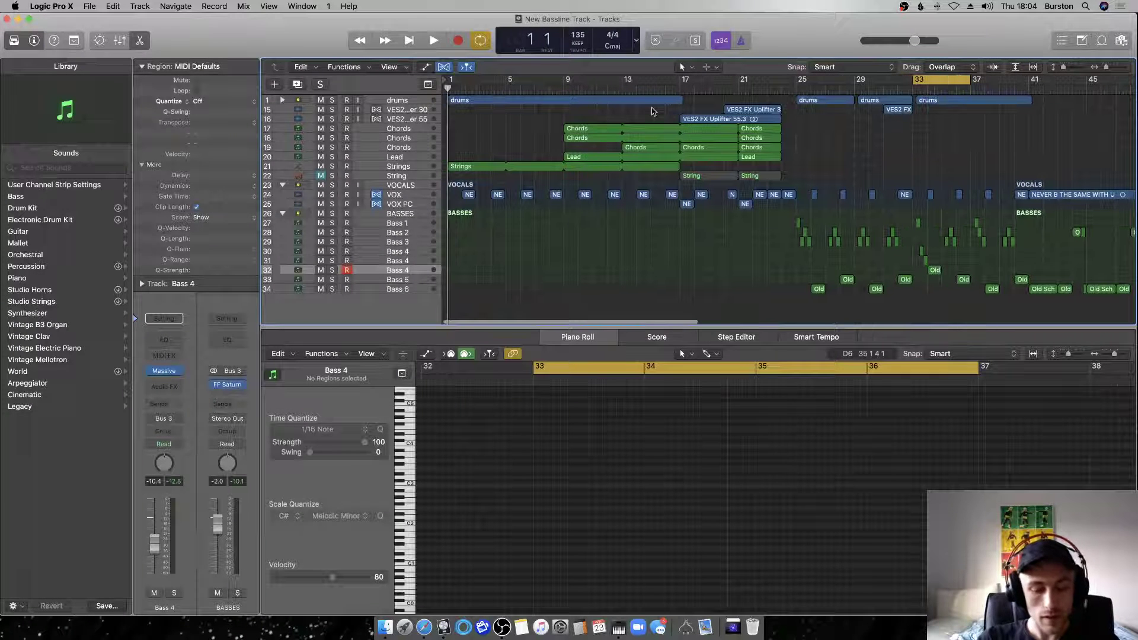
key(c)
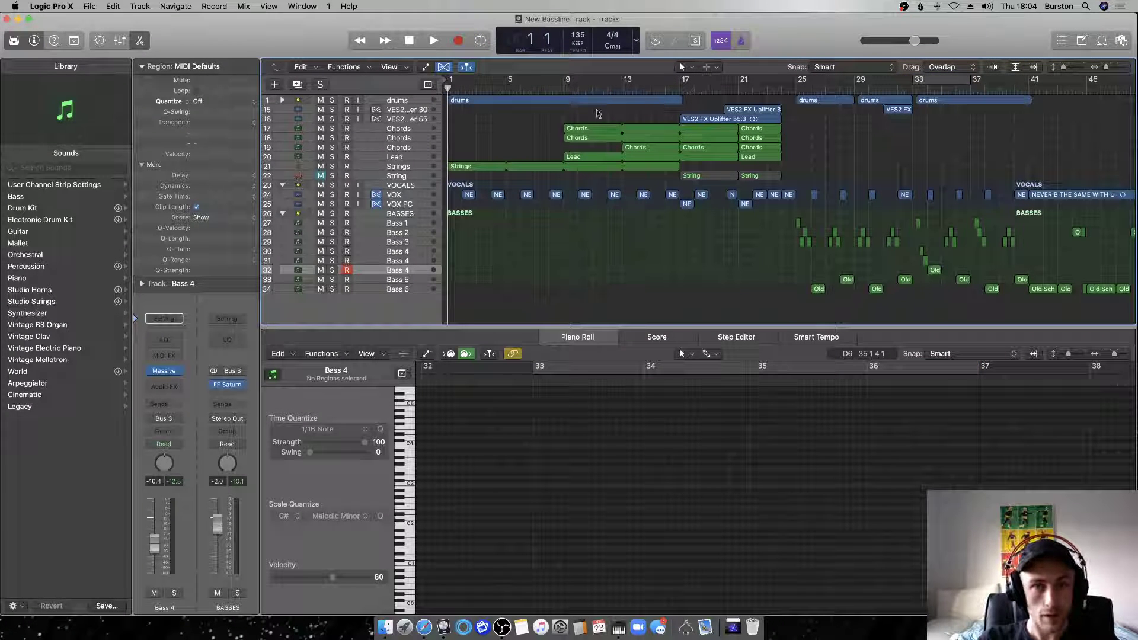
key(space)
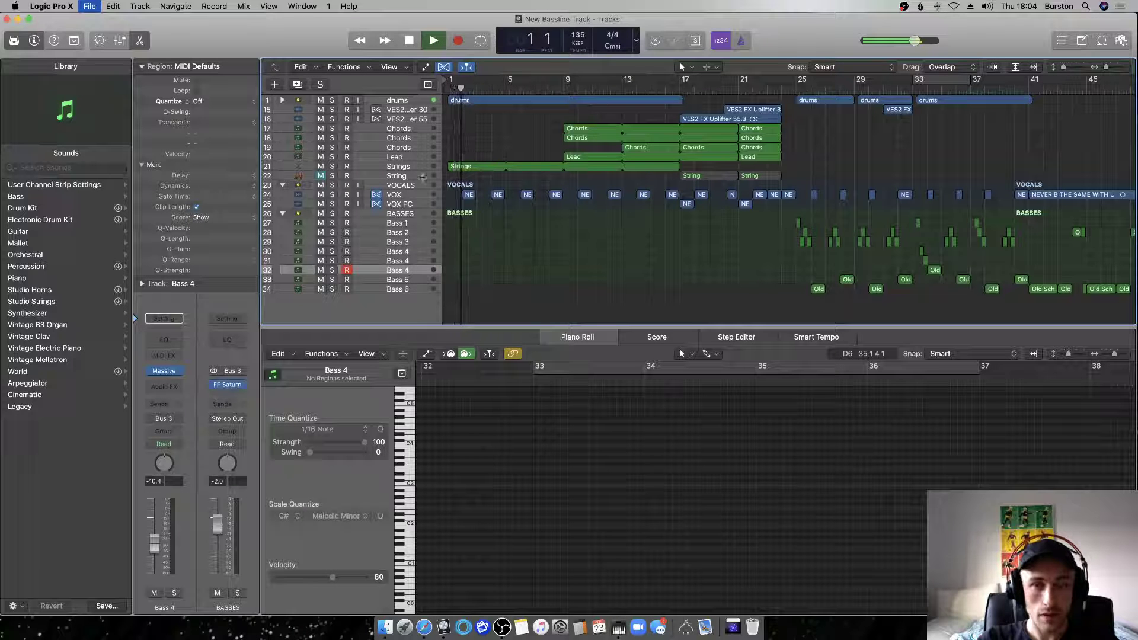
key(space)
Display the bar 1 Strings region in the Piano Roll and examine the pitches of its low notes.
click(448, 167)
scroll(482, 464, left, 4)
scroll(482, 464, down, 2)
click(485, 522)
drag(485, 491, 475, 541)
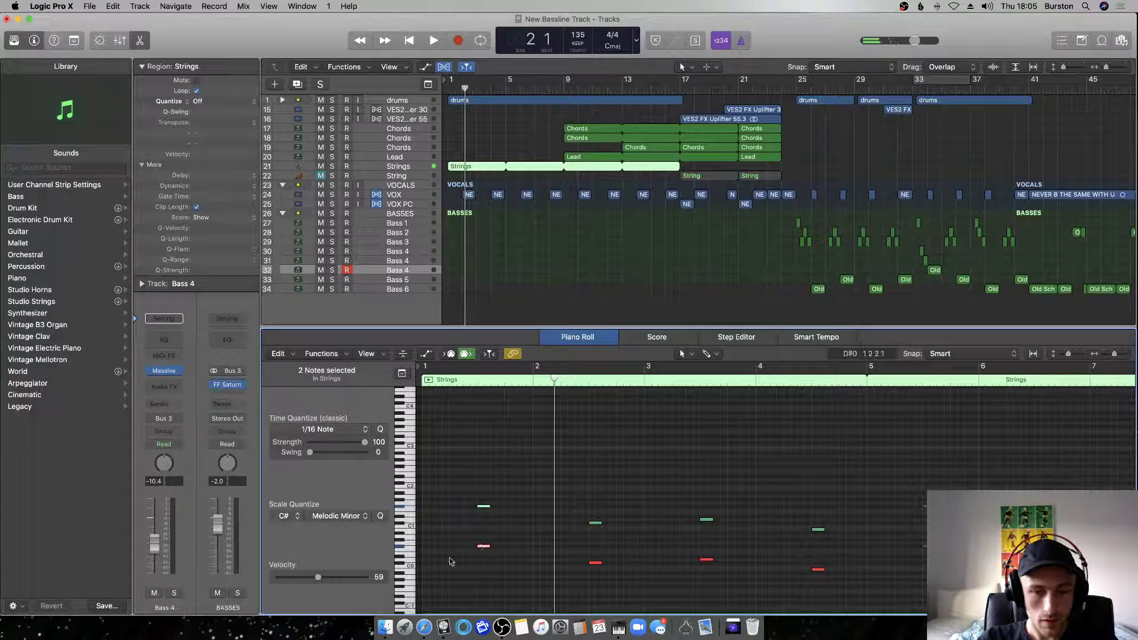
click(403, 565)
click(475, 559)
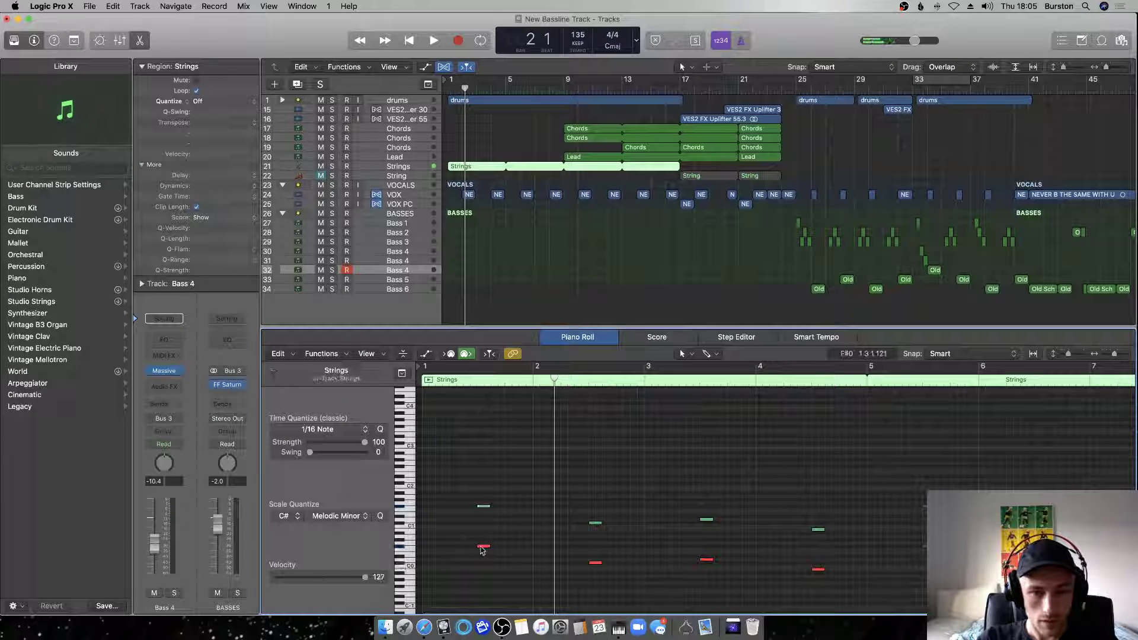
mouse_move(482, 548)
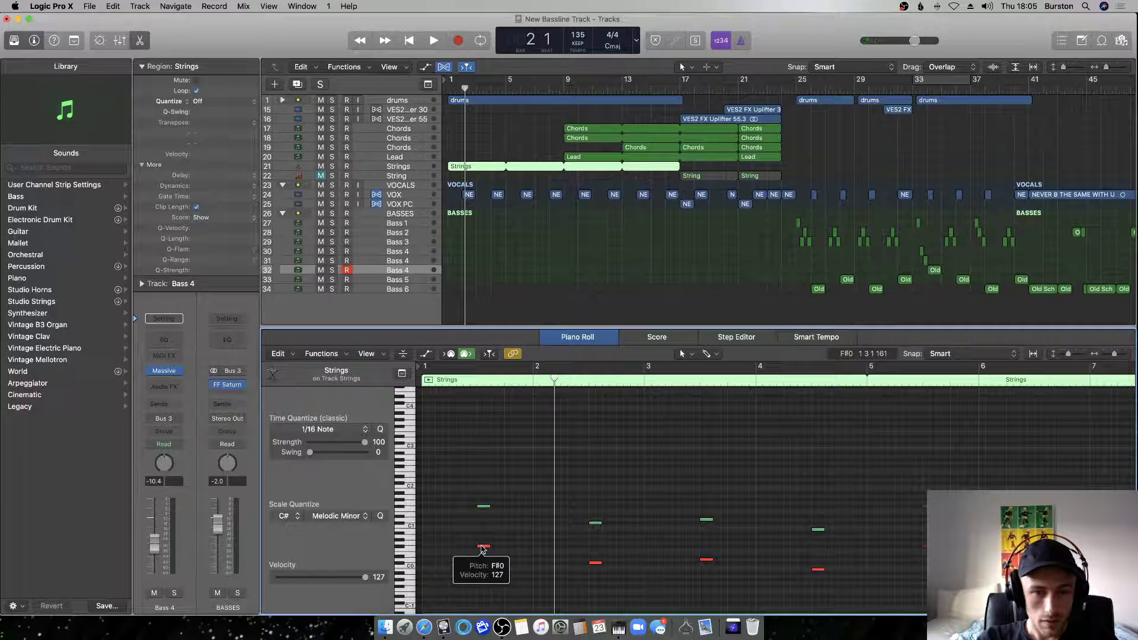
Set the cycle range to bars 1–5 and play the Strings part.
key(space)
drag(431, 377, 860, 386)
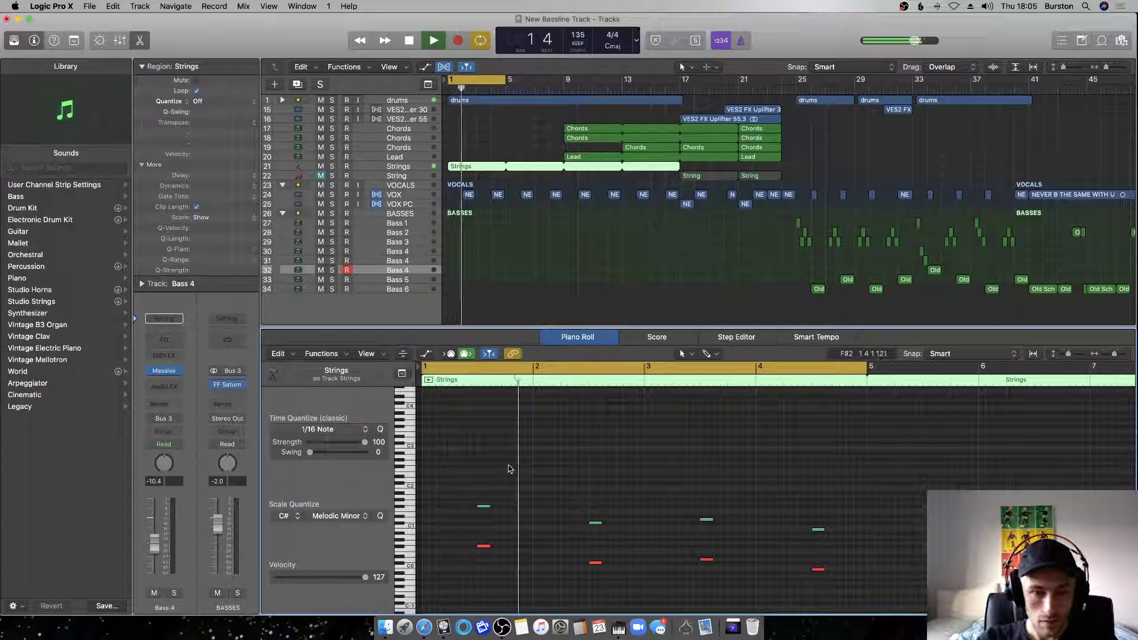
key(space)
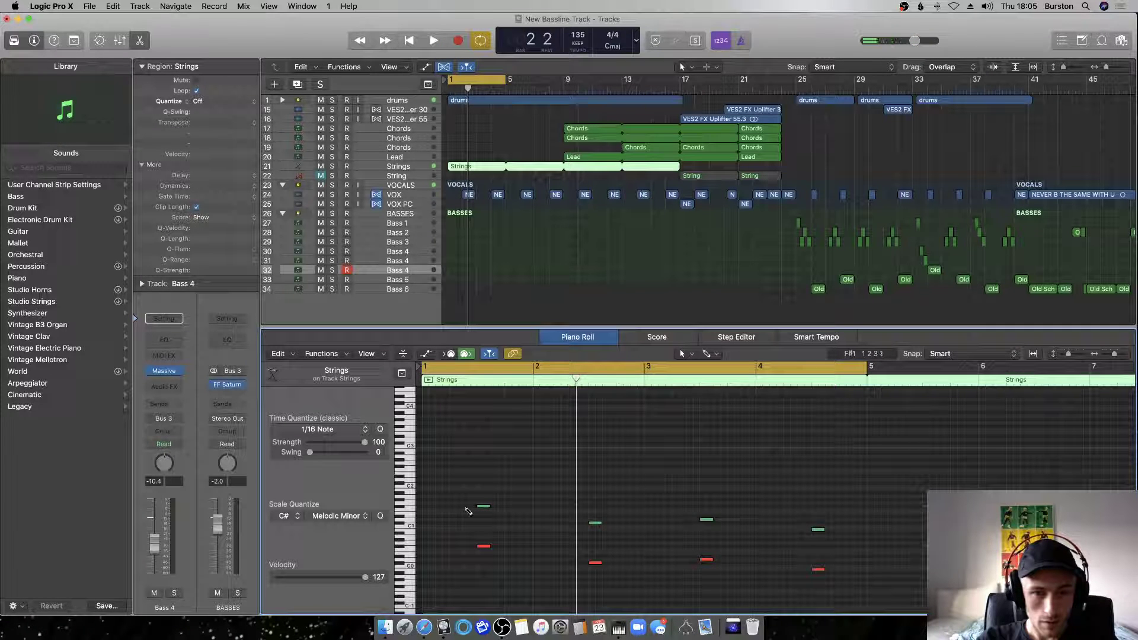
Audition candidate pitches, add a C#1 note on beat 2 of bar 1 in the Strings region and play the cycle.
click(401, 510)
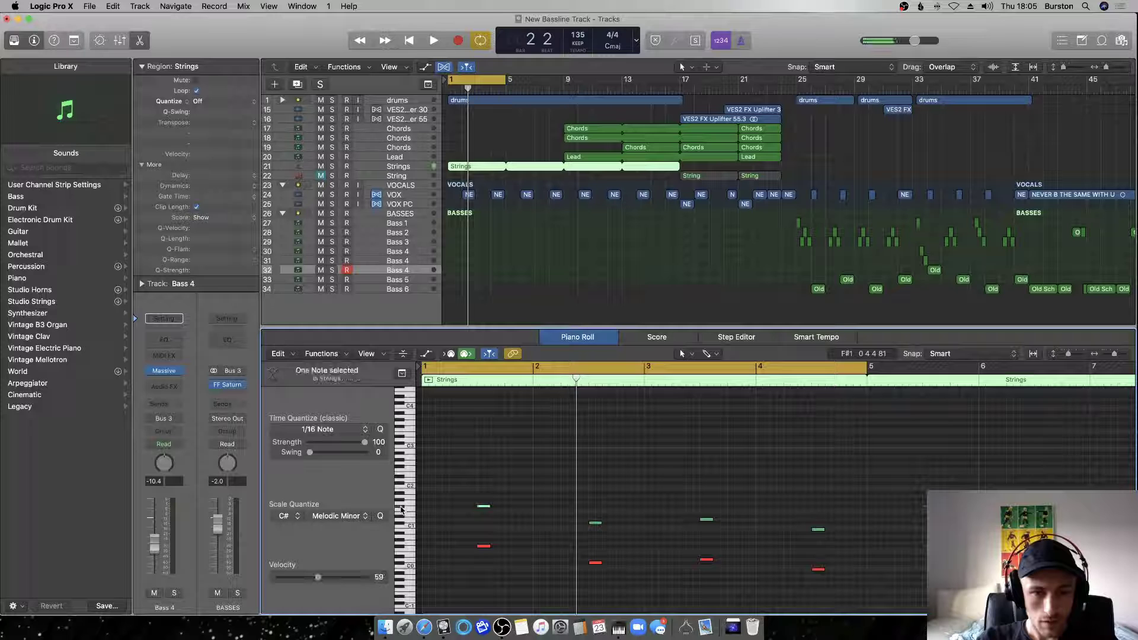
click(398, 540)
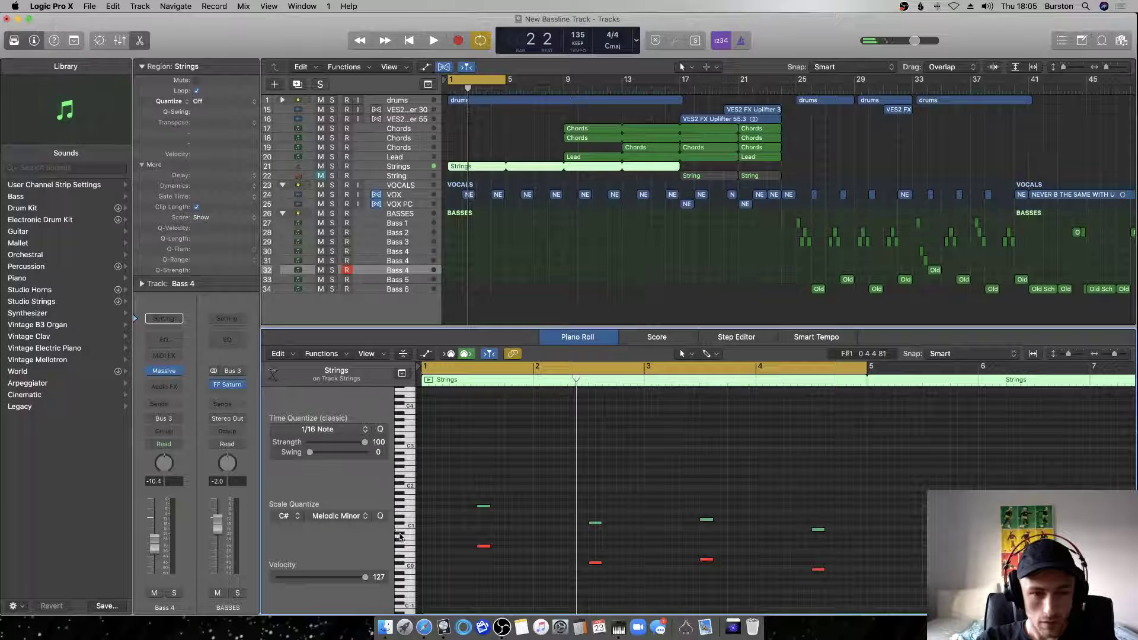
click(411, 537)
click(407, 540)
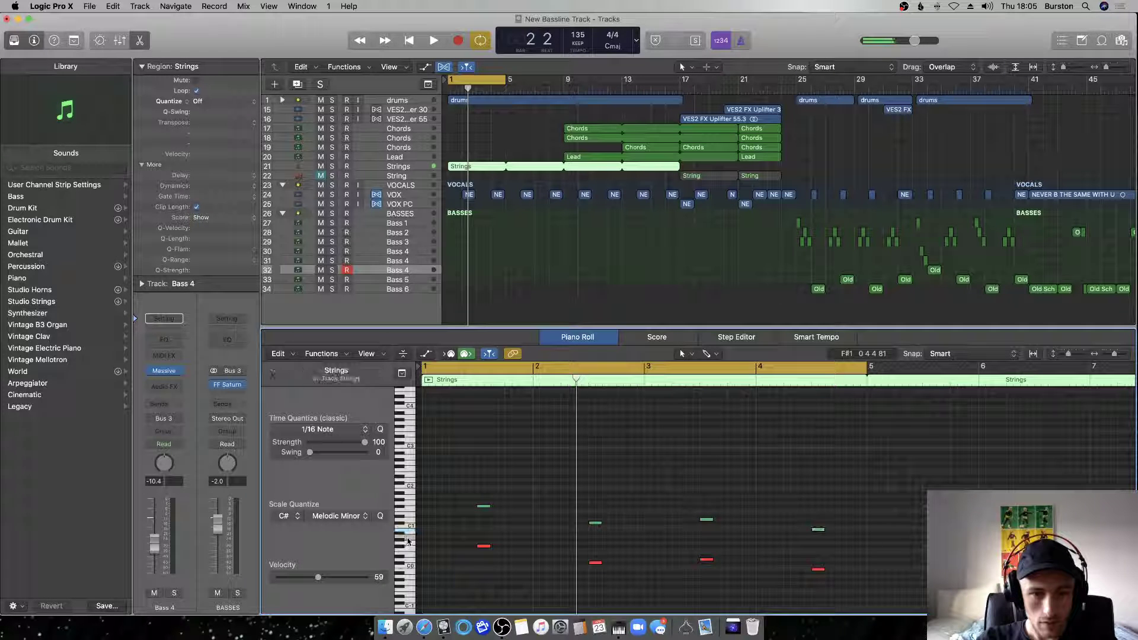
click(409, 540)
click(410, 534)
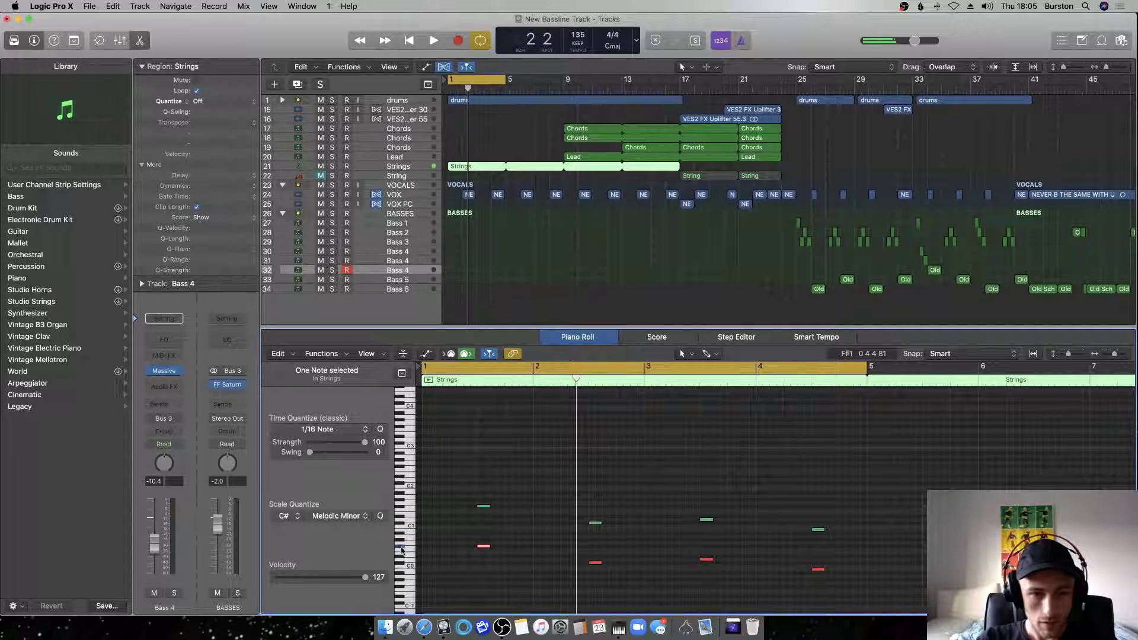
click(453, 522)
key(space)
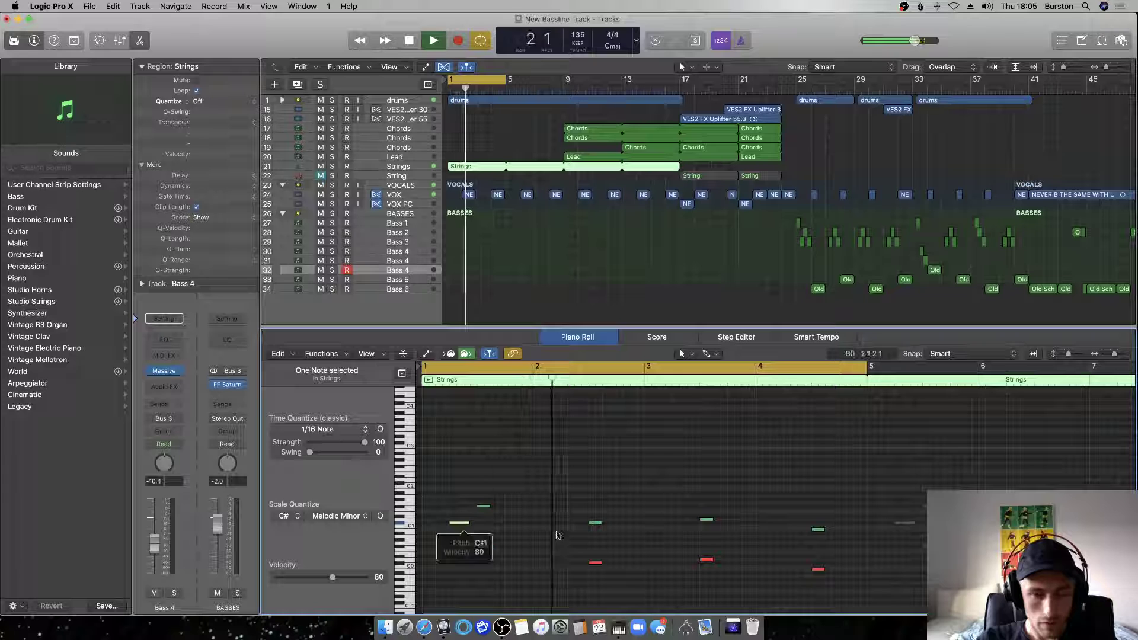
key(space)
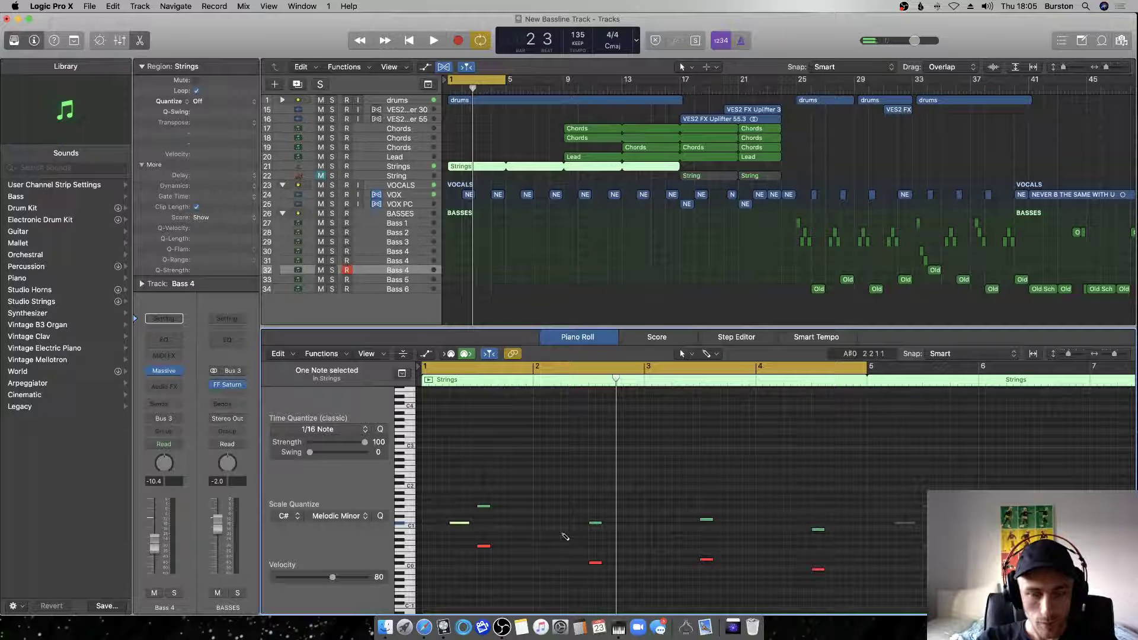
Add a note on beat 2 of bar 2 in the Strings region, tune it to F#0 and play the cycle.
click(563, 533)
drag(570, 535, 569, 539)
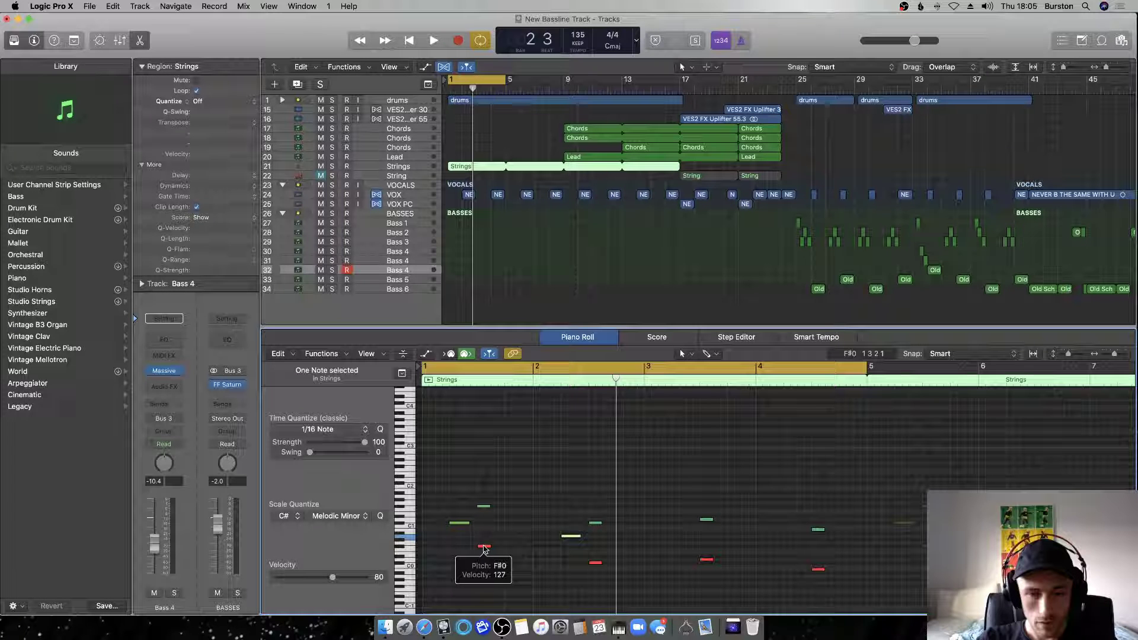
drag(571, 539, 570, 549)
key(space)
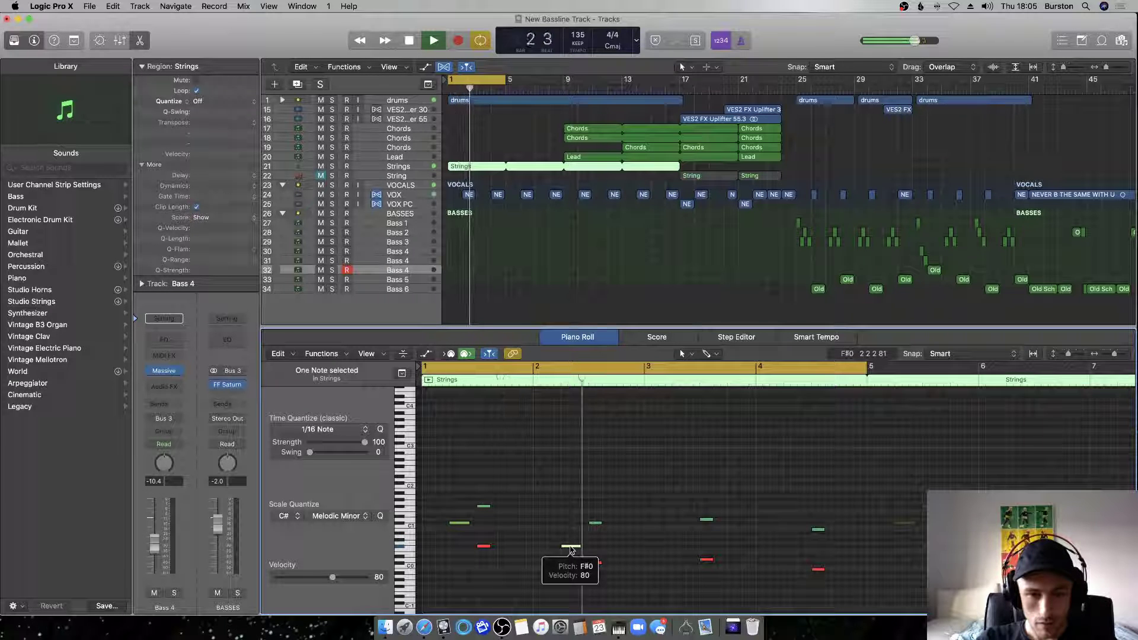
key(space)
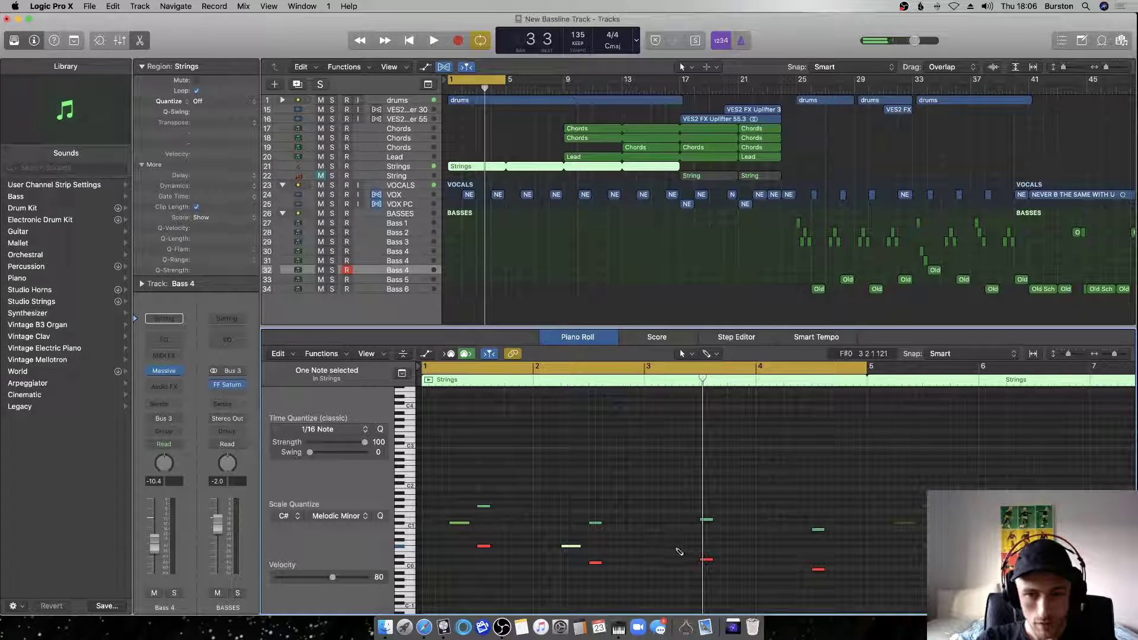
Add an E0 note on beat 2 of bar 3 in the Strings region and play the cycle.
click(676, 551)
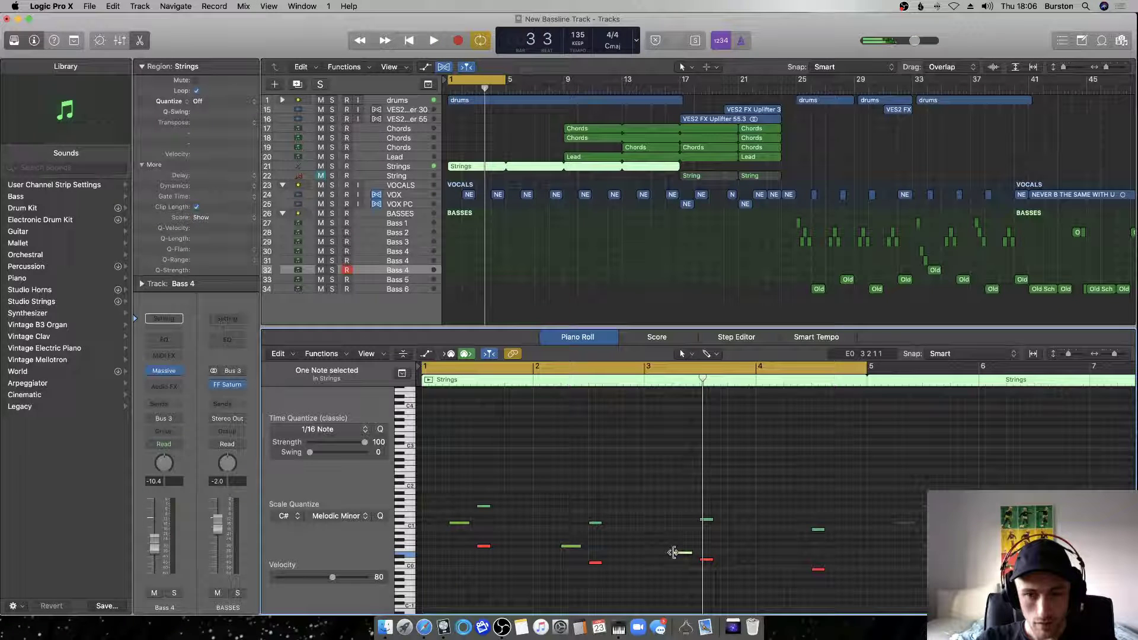
key(space)
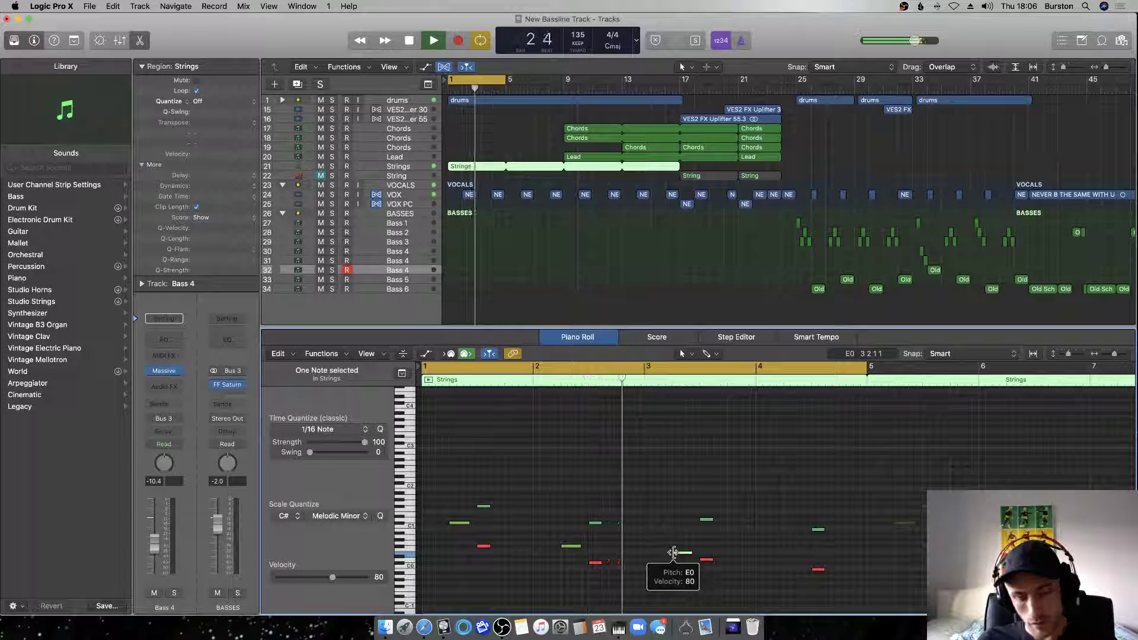
drag(673, 552, 680, 554)
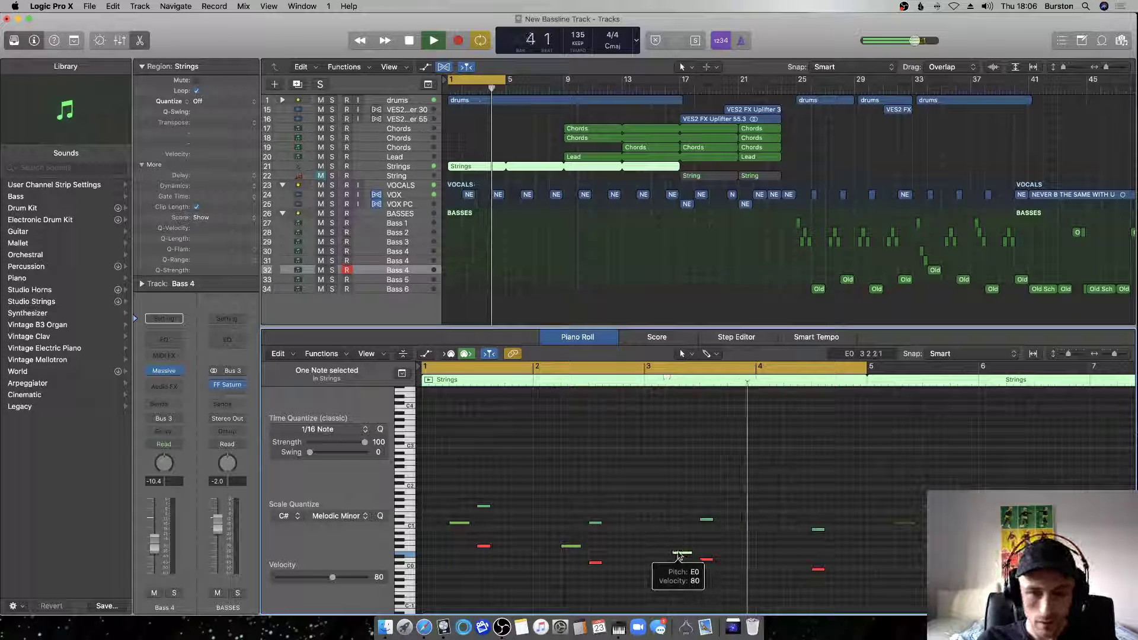
key(space)
Lower the new bar 3 Strings note to D0 and undo the pitch change.
click(679, 555)
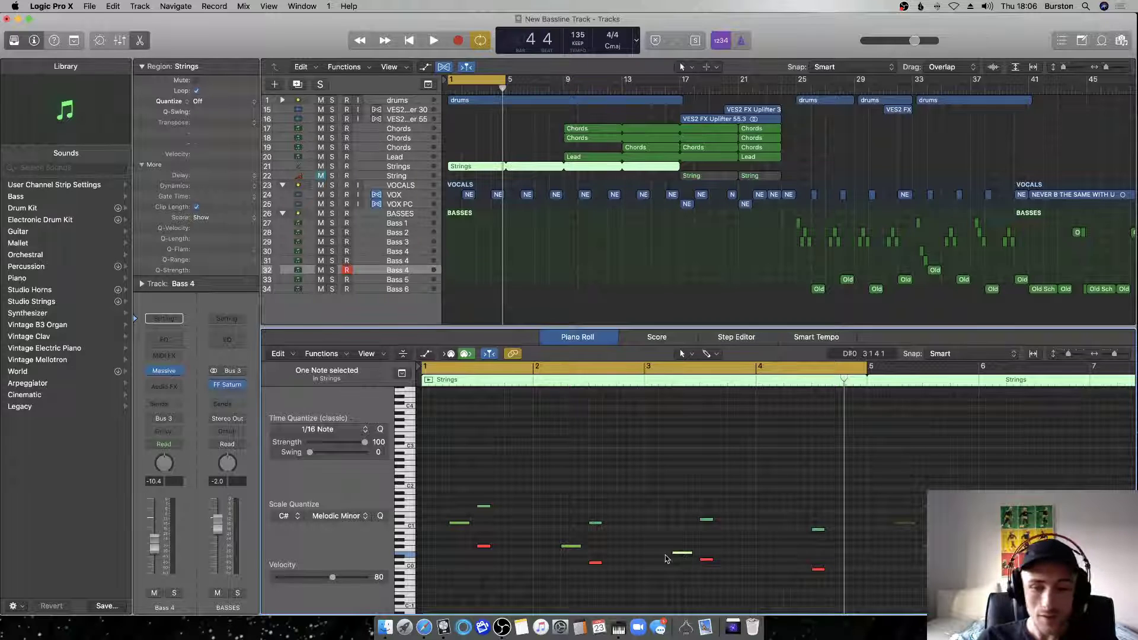
drag(679, 555, 680, 561)
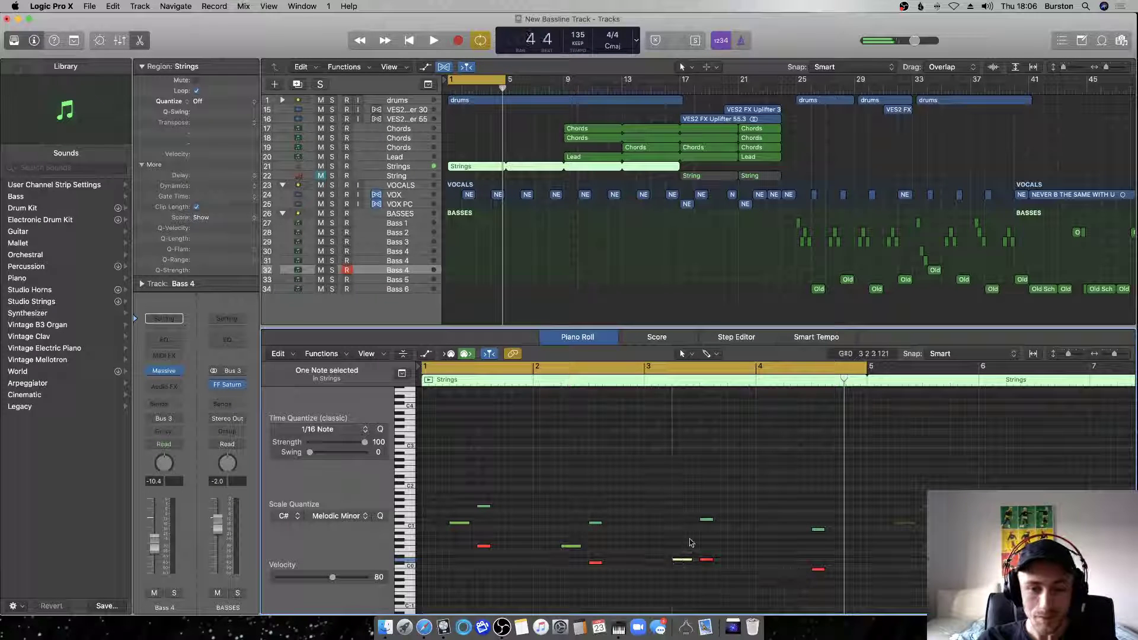
key(super+z)
key(super+z)
key(super+z)
key(super+z)
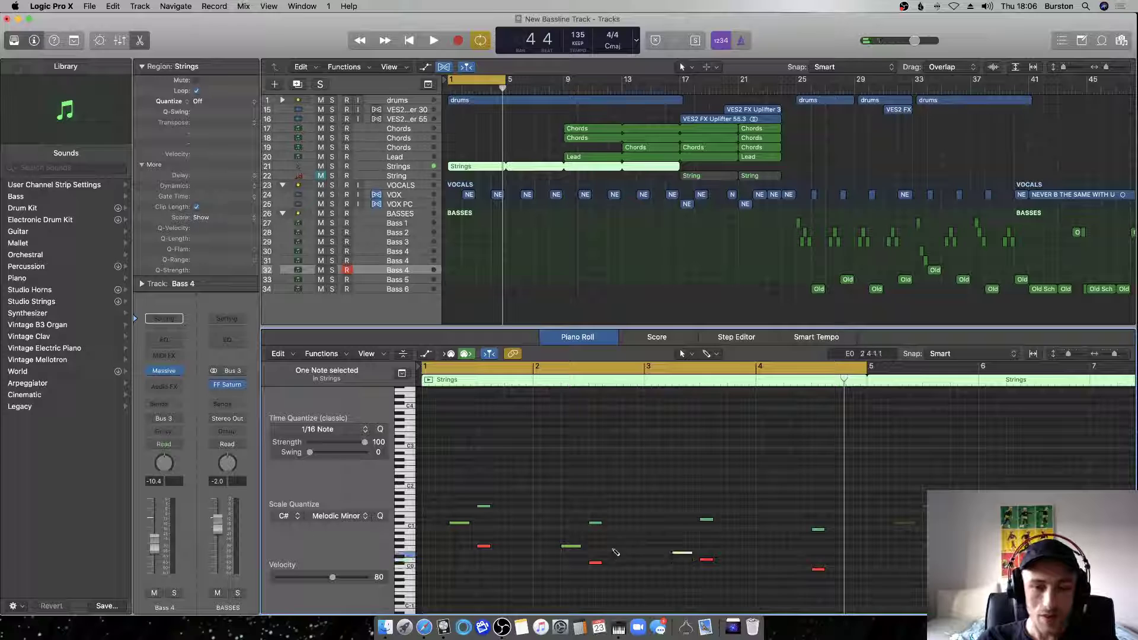